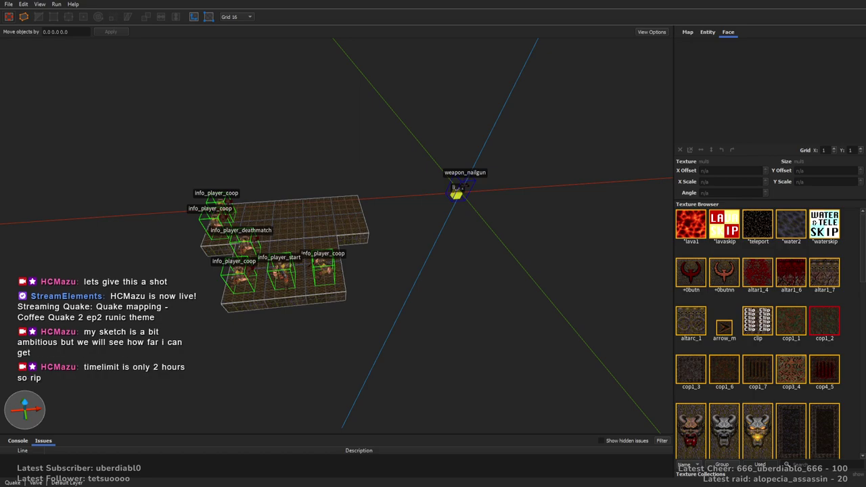
Step: Extend the floor from the slab beside the player starts toward the nailgun
right_drag(484, 242, 472, 243)
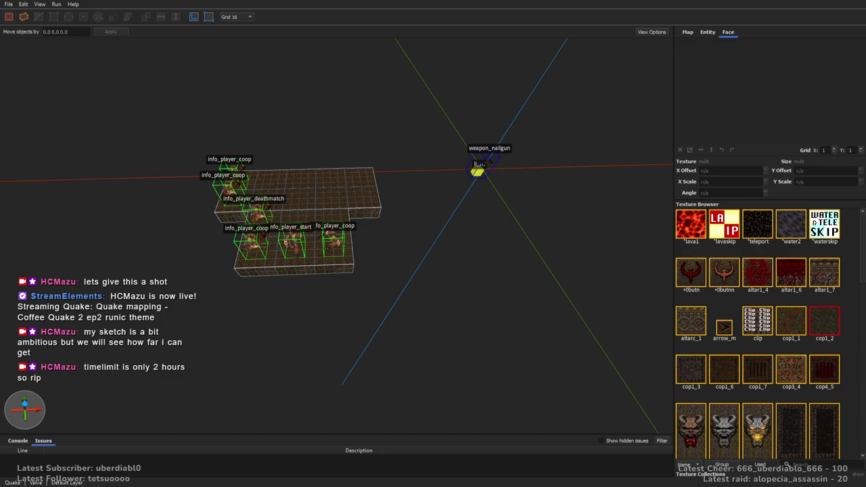
mouse_move(478, 165)
right_down()
mouse_move(454, 258)
mouse_move(472, 238)
mouse_move(428, 249)
mouse_move(424, 293)
mouse_move(505, 284)
mouse_move(560, 230)
mouse_move(551, 236)
right_up()
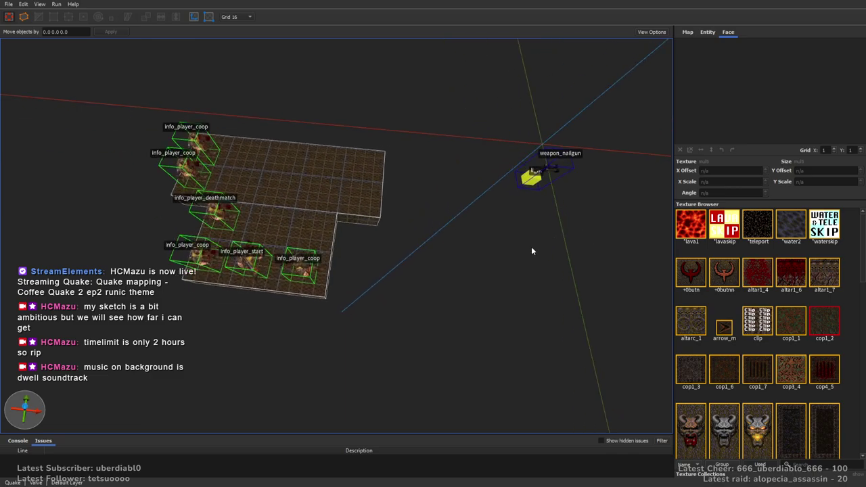
right_drag(487, 202, 496, 209)
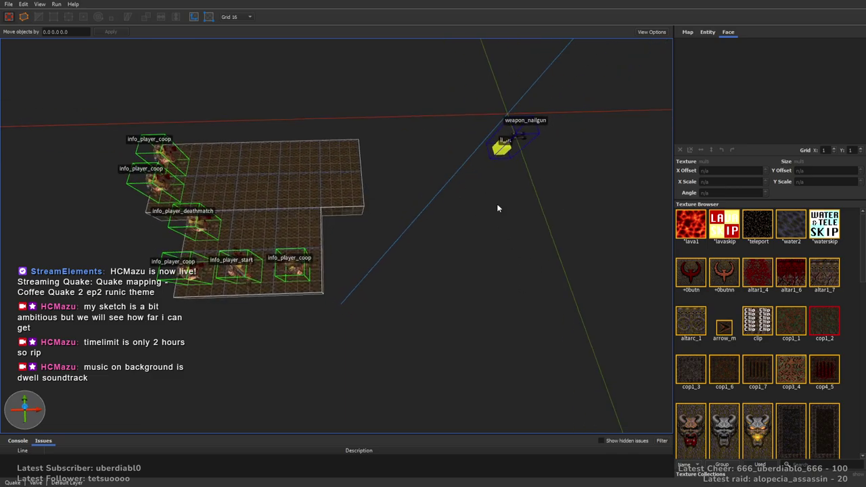
click(263, 193)
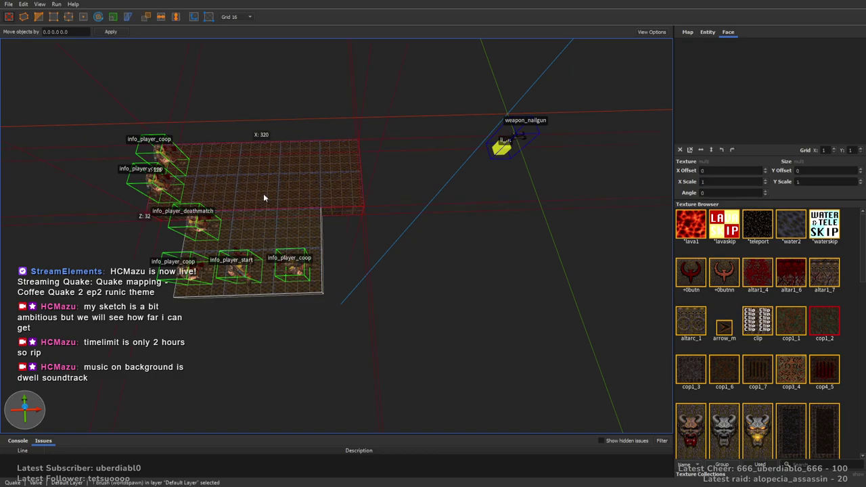
right_drag(264, 194, 347, 209)
mouse_move(265, 155)
mouse_down()
mouse_move(576, 155)
mouse_move(538, 166)
mouse_move(554, 162)
mouse_up()
shift+drag(449, 193, 456, 314)
Step: Place a floor brush beneath the nailgun and light, adjoining the long floor
mouse_move(457, 290)
right_down()
mouse_move(440, 241)
mouse_move(329, 244)
right_up()
mouse_move(250, 196)
right_down()
mouse_move(221, 207)
mouse_move(336, 216)
right_up()
click(332, 162)
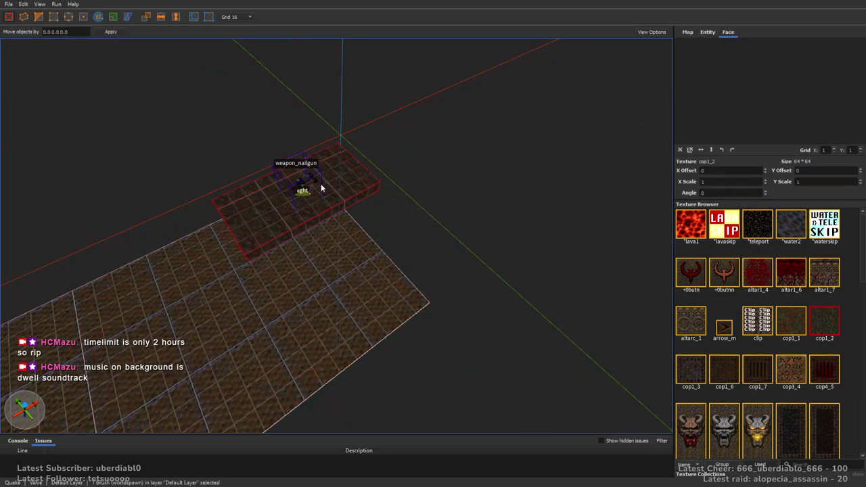
key(ctrl+e)
mouse_move(332, 162)
right_down()
mouse_move(242, 334)
mouse_move(373, 273)
right_up()
drag(303, 226, 298, 278)
Step: Add a floor brush at the far end of the long floor, sized 128 × 256 units and 32 thick
right_drag(404, 253, 165, 165)
click(164, 164)
middle_drag(140, 169, 88, 179)
mouse_move(87, 179)
ctrl+mouse_down()
mouse_move(471, 258)
mouse_move(472, 226)
mouse_move(443, 232)
mouse_move(529, 247)
mouse_move(473, 242)
ctrl+mouse_up()
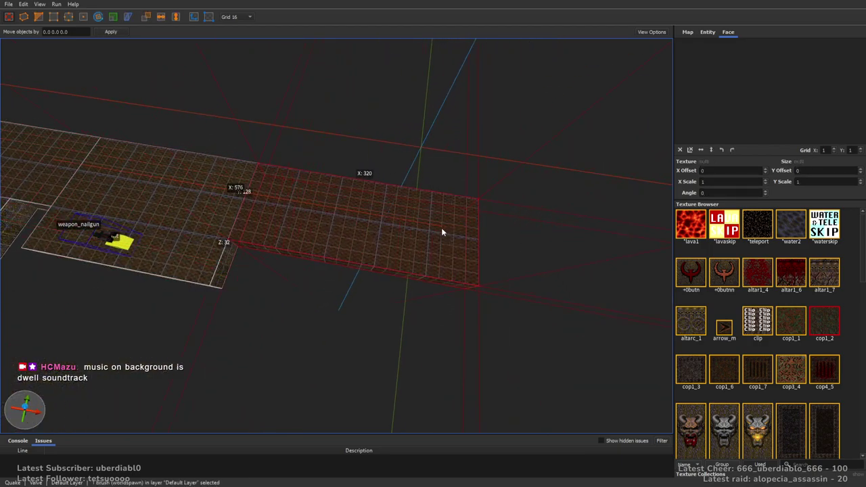
middle_drag(473, 242, 407, 229)
mouse_move(314, 247)
shift+mouse_down()
mouse_move(323, 243)
mouse_move(273, 327)
mouse_move(225, 279)
mouse_move(187, 276)
shift+mouse_up()
mouse_move(187, 277)
right_down()
mouse_move(532, 259)
mouse_move(464, 289)
mouse_move(329, 256)
right_up()
mouse_move(461, 241)
right_down()
mouse_move(433, 185)
mouse_move(578, 236)
mouse_move(483, 255)
mouse_move(443, 137)
mouse_move(319, 145)
mouse_move(247, 278)
mouse_move(310, 185)
right_up()
right_drag(309, 126, 291, 117)
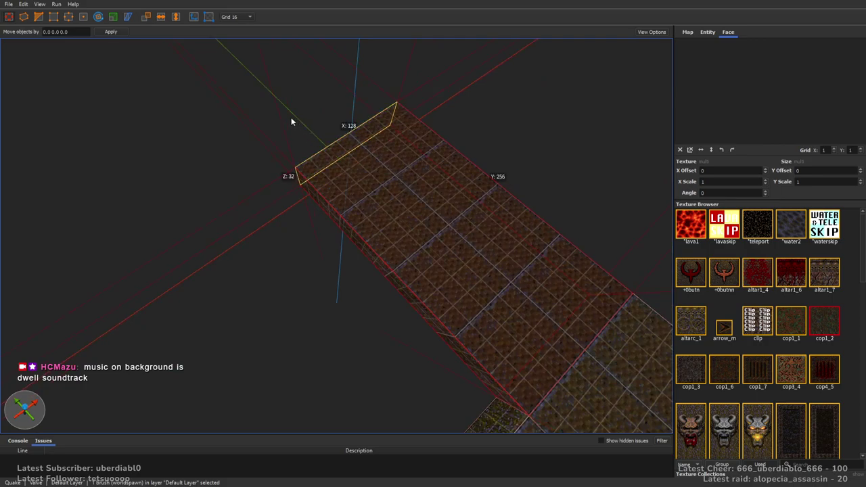
mouse_move(319, 273)
right_down()
mouse_move(377, 239)
mouse_move(379, 270)
right_up()
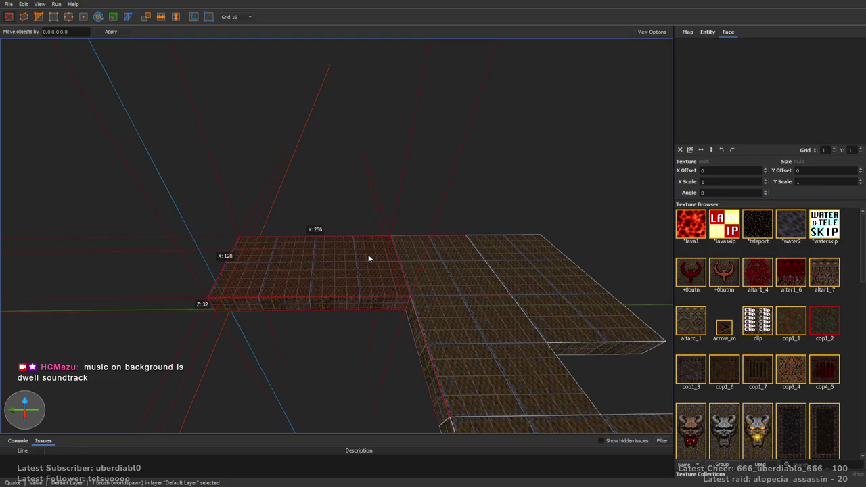
Step: Build a raised block at the end of the new floor brush and start descending cop1_1 stair steps 128 wide and 32 deep
scroll(368, 256, up, 3)
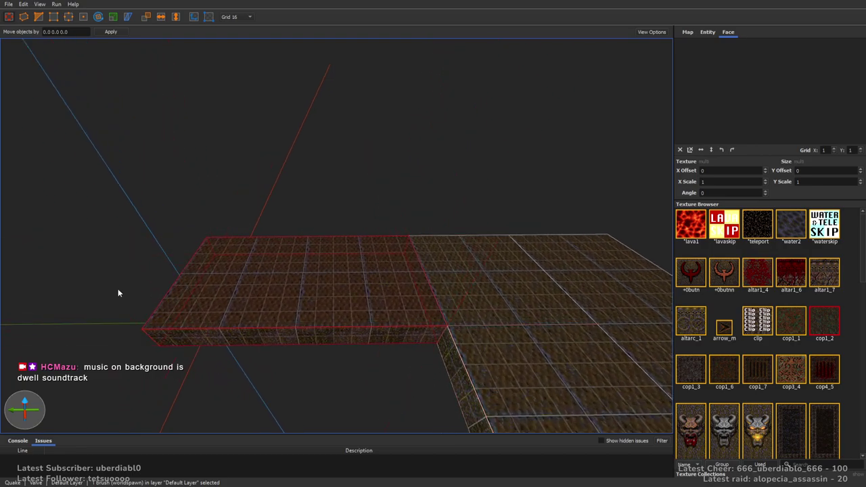
key(shift)
mouse_move(84, 295)
shift+mouse_down()
mouse_move(161, 303)
mouse_move(381, 292)
mouse_move(209, 296)
mouse_move(353, 120)
mouse_move(341, 173)
shift+mouse_up()
mouse_move(342, 174)
right_down()
mouse_move(394, 196)
mouse_move(372, 205)
mouse_move(295, 199)
mouse_move(280, 247)
mouse_move(332, 246)
mouse_move(325, 247)
mouse_move(811, 335)
right_up()
click(638, 261)
mouse_move(638, 261)
right_down()
mouse_move(305, 231)
mouse_move(351, 238)
right_up()
mouse_move(350, 239)
mouse_down()
mouse_move(465, 240)
mouse_move(445, 223)
mouse_move(488, 130)
mouse_up()
mouse_move(487, 130)
right_down()
mouse_move(430, 175)
mouse_move(234, 237)
mouse_move(277, 207)
mouse_move(269, 235)
right_up()
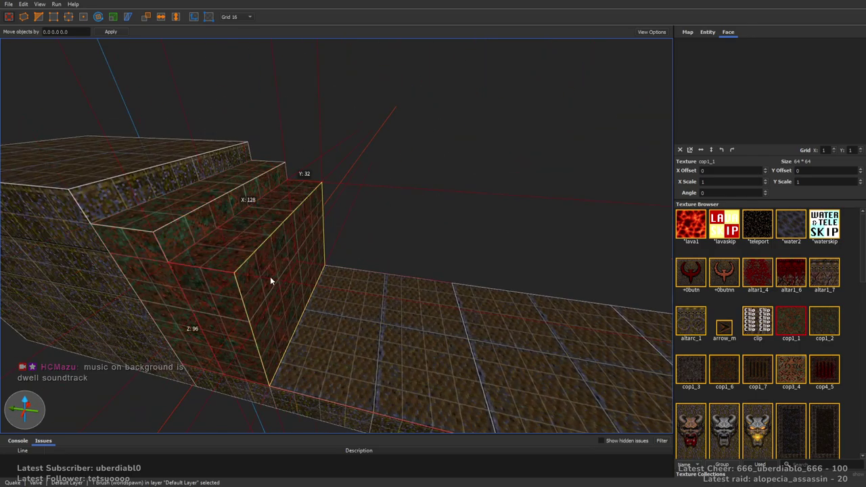
Step: Continue the stair steps down from the raised block until they reach the floor
mouse_move(297, 278)
right_down()
mouse_move(292, 292)
mouse_move(321, 274)
right_up()
mouse_move(270, 245)
shift+mouse_down()
mouse_move(217, 218)
mouse_move(211, 162)
shift+mouse_up()
mouse_move(211, 155)
right_down()
mouse_move(286, 189)
mouse_move(231, 244)
right_up()
mouse_move(231, 244)
shift+mouse_down()
mouse_move(254, 259)
mouse_move(230, 239)
mouse_move(250, 280)
mouse_move(285, 278)
mouse_move(283, 289)
mouse_move(309, 300)
mouse_move(312, 290)
mouse_move(360, 304)
mouse_move(463, 294)
shift+mouse_up()
right_drag(463, 295, 420, 288)
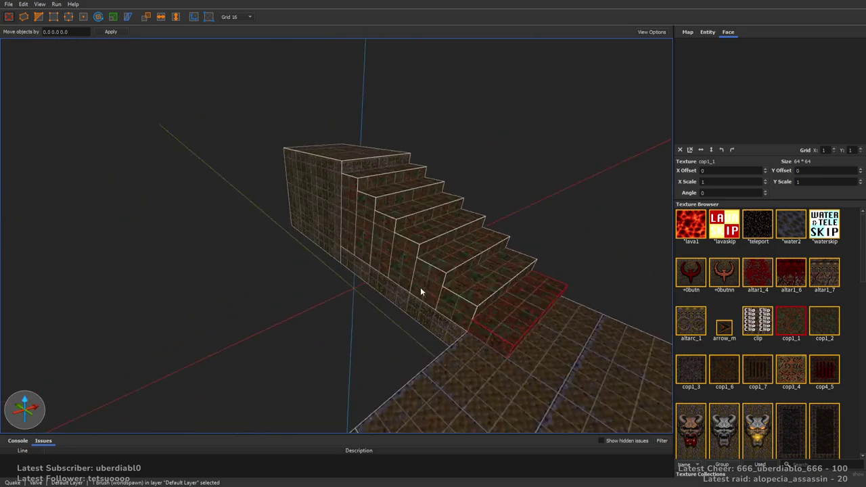
key(Escape)
shift+click(344, 196)
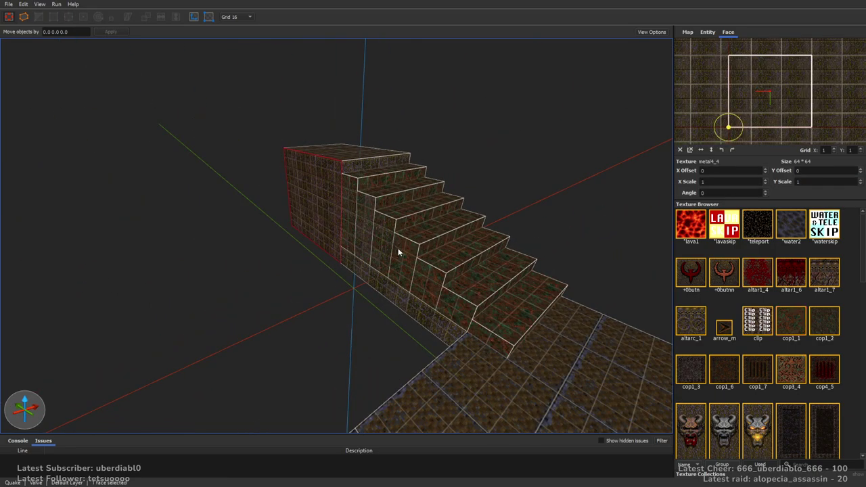
key(Escape)
right_drag(554, 332, 479, 349)
shift+click(435, 290)
key(Escape)
scroll(504, 318, up, 5)
scroll(504, 318, down, 5)
Step: Apply the metal1_4 texture to the vertical riser faces of the staircase
shift+click(361, 291)
ctrl+shift+click(348, 253)
ctrl+shift+click(346, 229)
ctrl+shift+click(345, 214)
ctrl+shift+click(339, 189)
ctrl+shift+click(324, 174)
ctrl+shift+click(313, 159)
ctrl+shift+click(310, 153)
right_drag(311, 153, 433, 203)
click(690, 318)
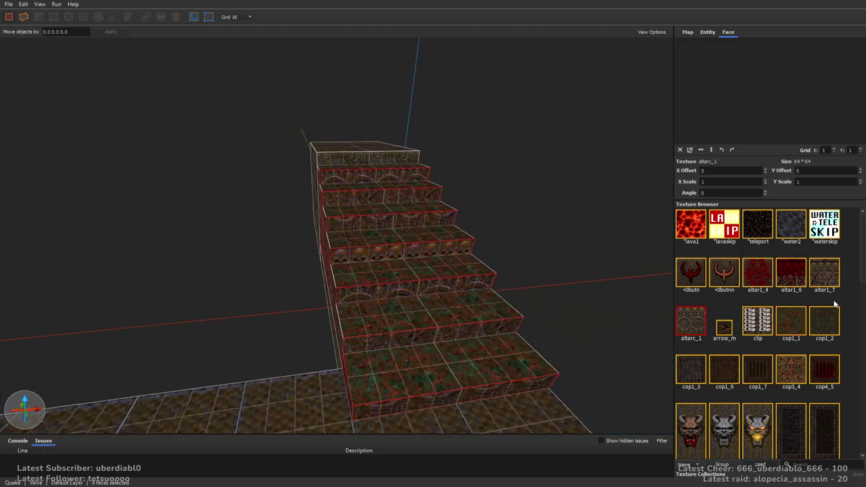
drag(860, 261, 857, 326)
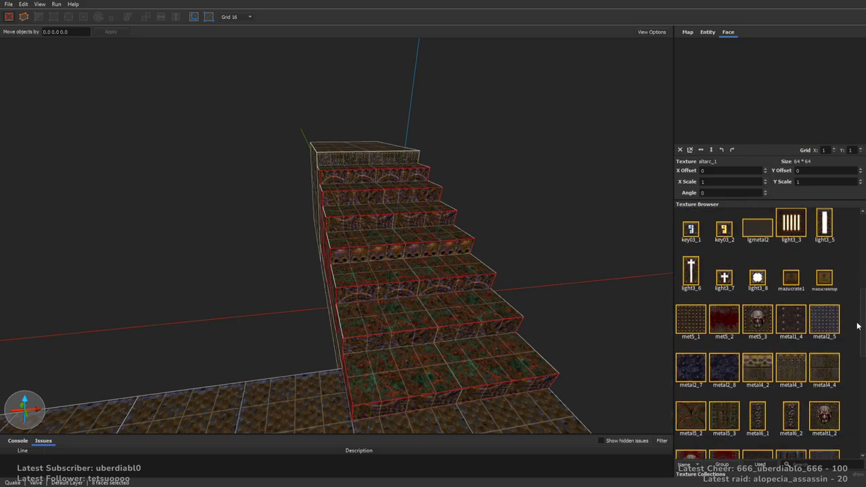
click(797, 324)
Step: Select all seven stair treads and try the metal2_8, mmetal1_6 and mmetal1_2 textures on them
right_drag(472, 269, 437, 307)
shift+click(401, 318)
ctrl+shift+click(409, 257)
ctrl+shift+drag(410, 244, 439, 103)
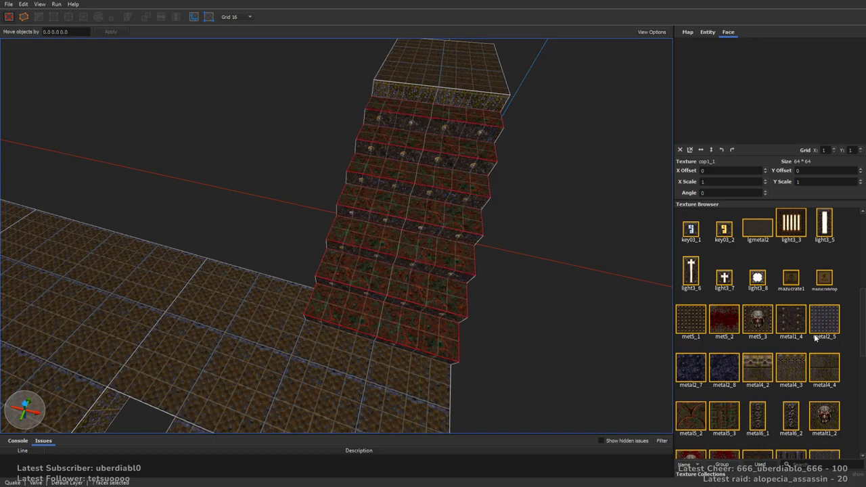
scroll(860, 315, down, 3)
click(715, 282)
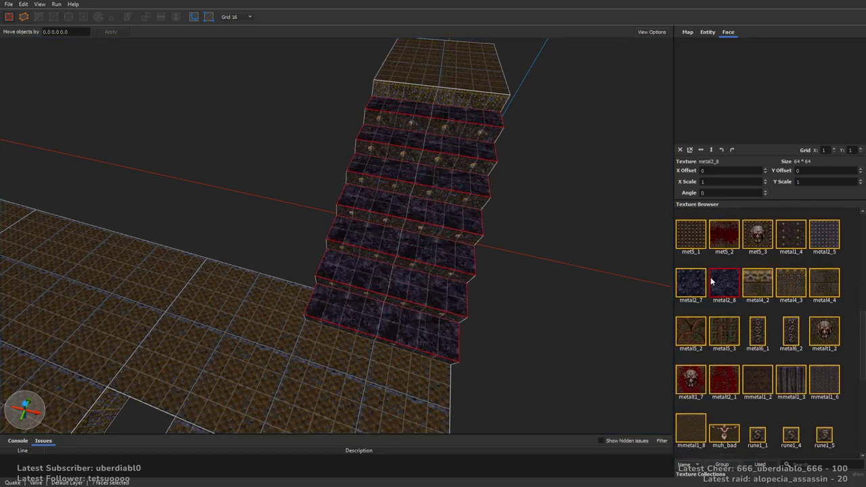
click(825, 384)
click(758, 377)
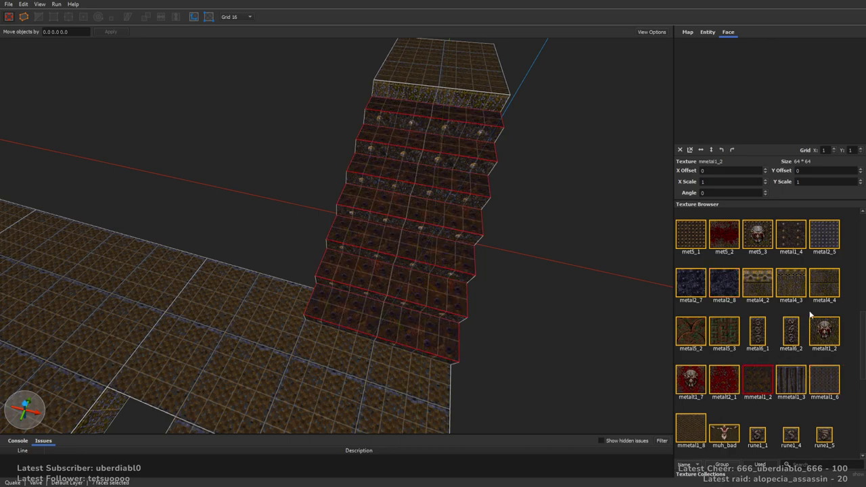
Step: Compare the sfloor textures on the selected stair treads and apply sfloor4_1
right_drag(456, 259, 474, 244)
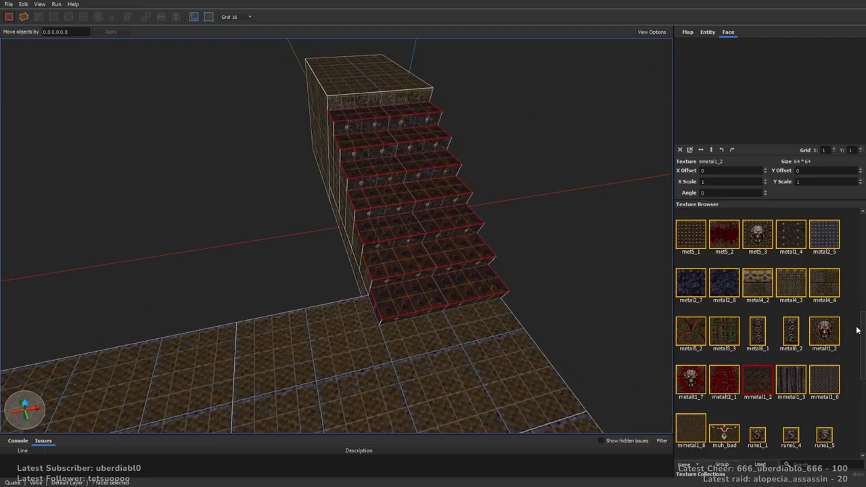
scroll(859, 355, down, 2)
scroll(856, 362, down, 3)
click(821, 364)
click(800, 363)
click(689, 434)
right_drag(472, 237, 415, 228)
click(791, 359)
key(Escape)
Step: Enlarge the raised block at the top of the stairs into a 320 × 192 unit platform with an added outer section
right_drag(460, 184, 485, 125)
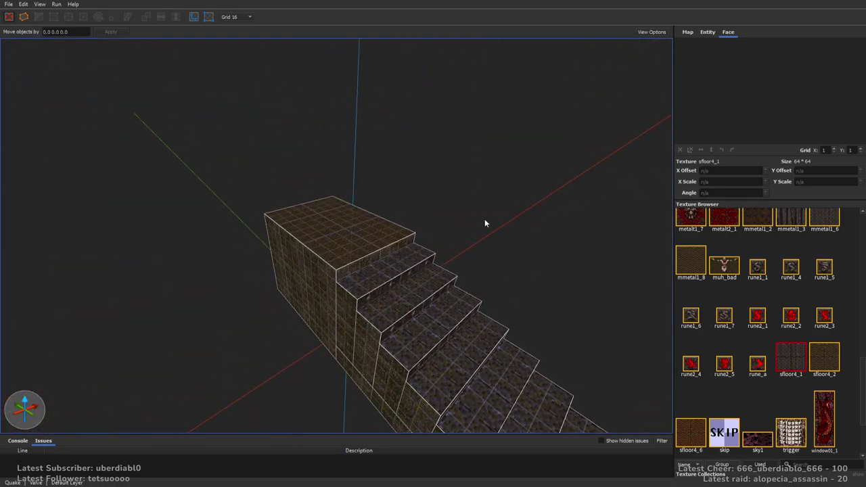
mouse_move(371, 267)
right_down()
mouse_move(404, 287)
mouse_move(342, 305)
mouse_move(312, 294)
mouse_move(316, 257)
mouse_move(329, 244)
right_up()
click(316, 258)
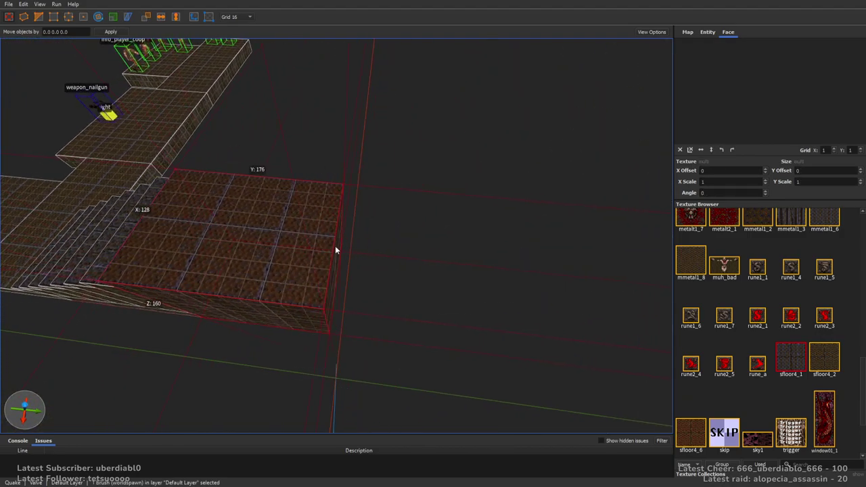
mouse_move(520, 294)
right_down()
mouse_move(406, 282)
mouse_move(429, 279)
mouse_move(480, 246)
right_up()
shift+drag(479, 246, 451, 248)
mouse_move(421, 262)
right_down()
mouse_move(445, 283)
mouse_move(514, 284)
mouse_move(263, 269)
right_up()
mouse_move(248, 279)
shift+mouse_down()
mouse_move(442, 286)
mouse_move(397, 284)
shift+mouse_up()
mouse_move(397, 285)
right_down()
mouse_move(476, 266)
mouse_move(364, 259)
right_up()
Step: Chamfer both outer corners of the platform's added section by moving its vertices inward
right_drag(404, 322, 458, 330)
key(v)
drag(437, 325, 429, 327)
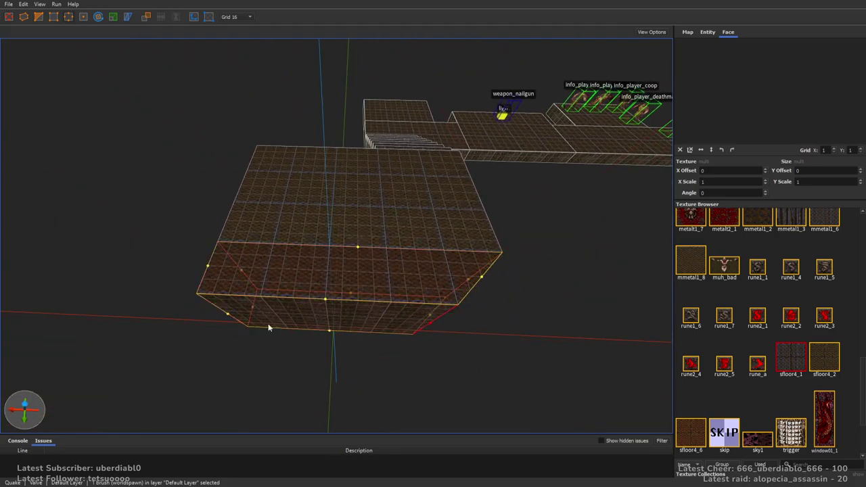
drag(228, 315, 229, 313)
key(Escape)
Step: Draw a 128 × 128 unit sfloor4_1 block beside the raised platform, next to the stairs, and adjust its height
right_drag(290, 241, 404, 228)
right_drag(474, 245, 448, 246)
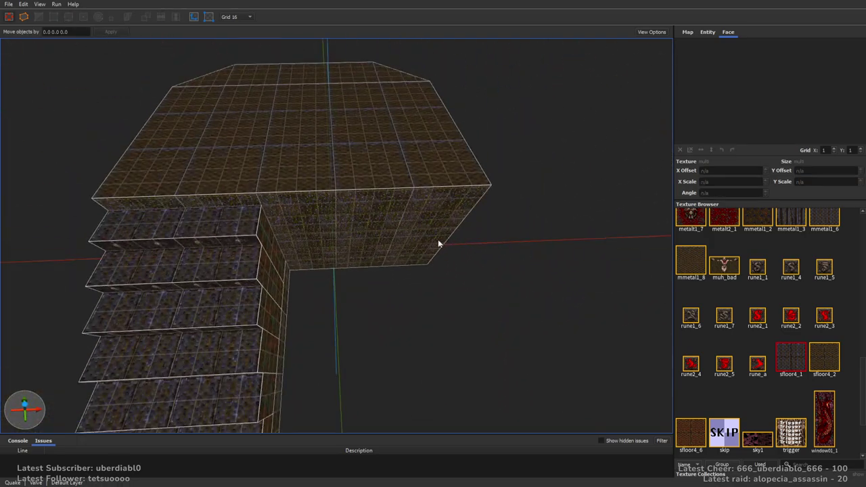
click(350, 206)
right_drag(350, 207, 458, 274)
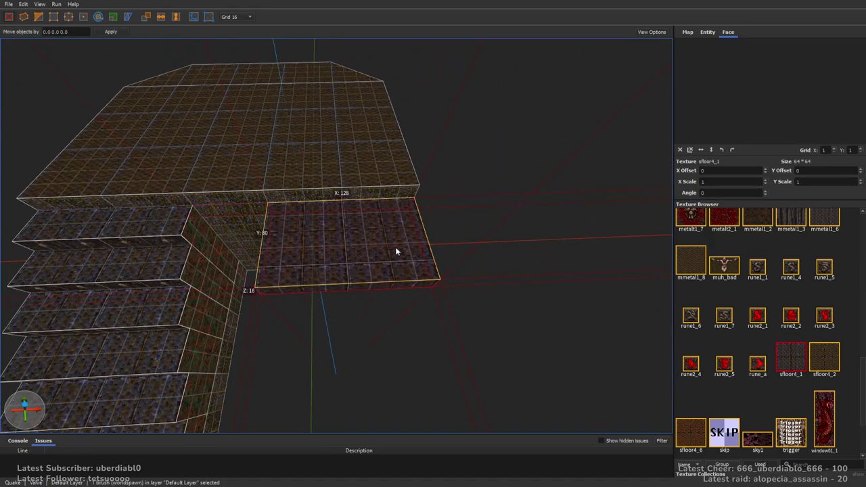
mouse_move(396, 242)
right_down()
mouse_move(586, 244)
mouse_move(505, 257)
mouse_move(518, 257)
mouse_move(534, 183)
right_up()
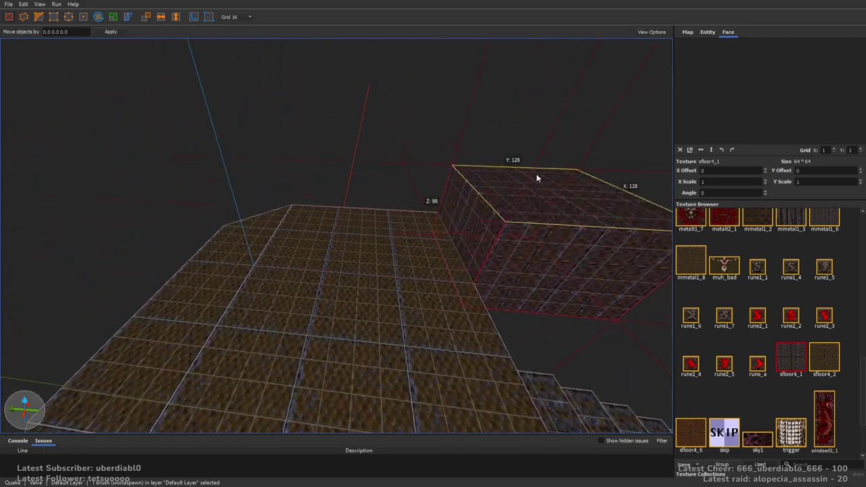
drag(545, 159, 539, 204)
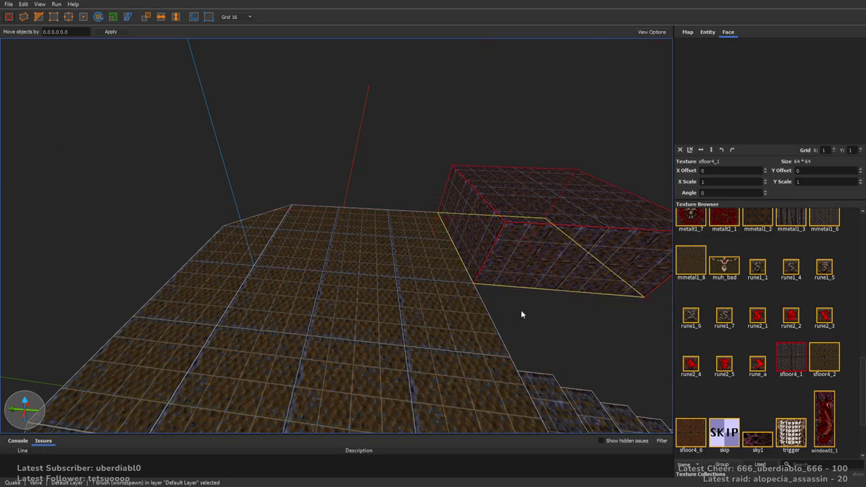
Step: Texture the new block with mmetal1_3 and its top face with sfloor4_1
click(790, 218)
mouse_move(504, 203)
right_down()
mouse_move(490, 215)
mouse_move(501, 196)
mouse_move(470, 250)
mouse_move(485, 265)
mouse_move(410, 256)
mouse_move(494, 269)
mouse_move(419, 268)
mouse_move(488, 256)
mouse_move(286, 285)
right_up()
shift+click(435, 233)
click(782, 350)
Step: Extend the floor slab near the nailgun into a long walkway running parallel to the stairs
drag(286, 286, 388, 174)
mouse_move(389, 174)
right_down()
mouse_move(440, 271)
mouse_move(459, 279)
mouse_move(454, 262)
right_up()
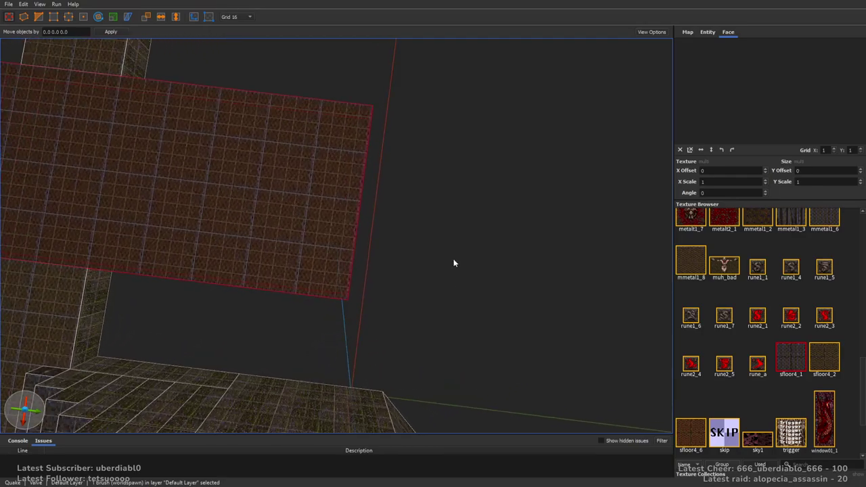
shift+drag(424, 236, 544, 236)
right_drag(543, 236, 431, 257)
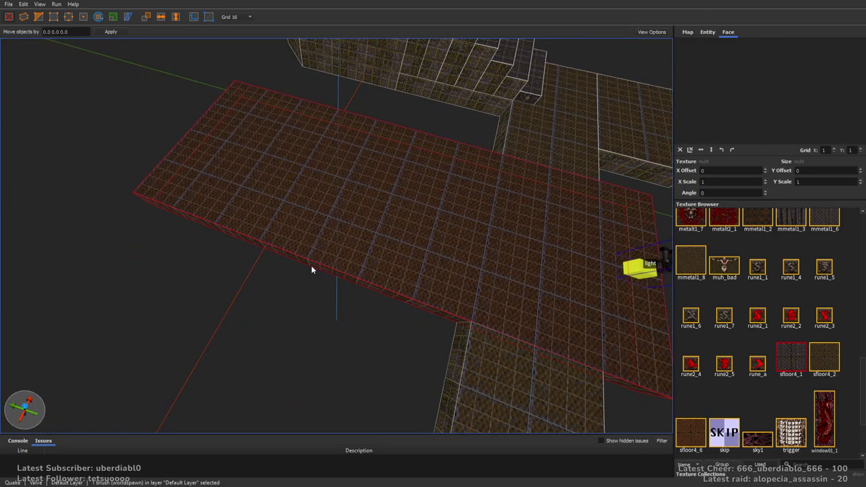
Step: Adjust the depth of the raised platform at the top of the stairs
mouse_move(311, 270)
right_down()
mouse_move(131, 163)
mouse_move(292, 123)
mouse_move(446, 160)
mouse_move(427, 242)
mouse_move(395, 222)
right_up()
click(395, 222)
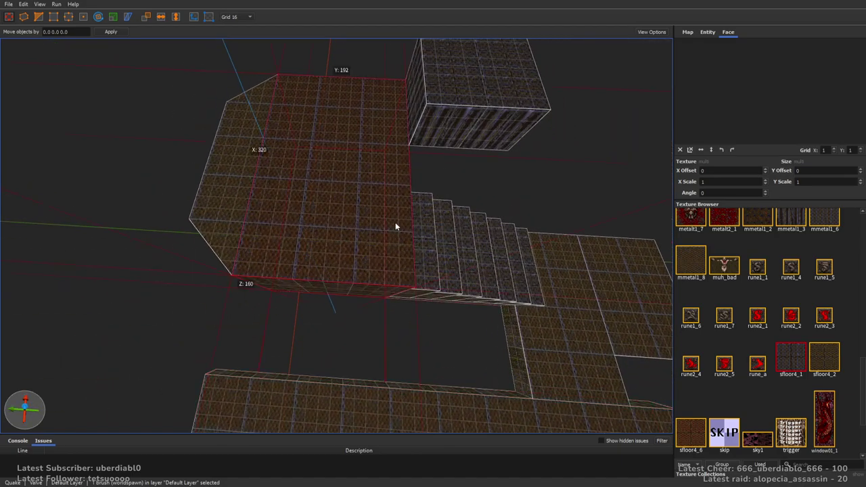
mouse_move(181, 163)
mouse_down()
mouse_move(213, 168)
mouse_move(220, 209)
mouse_move(261, 177)
mouse_move(317, 170)
mouse_up()
mouse_move(317, 169)
right_down()
mouse_move(487, 217)
mouse_move(336, 248)
mouse_move(454, 203)
mouse_move(441, 190)
mouse_move(385, 174)
right_up()
key(Escape)
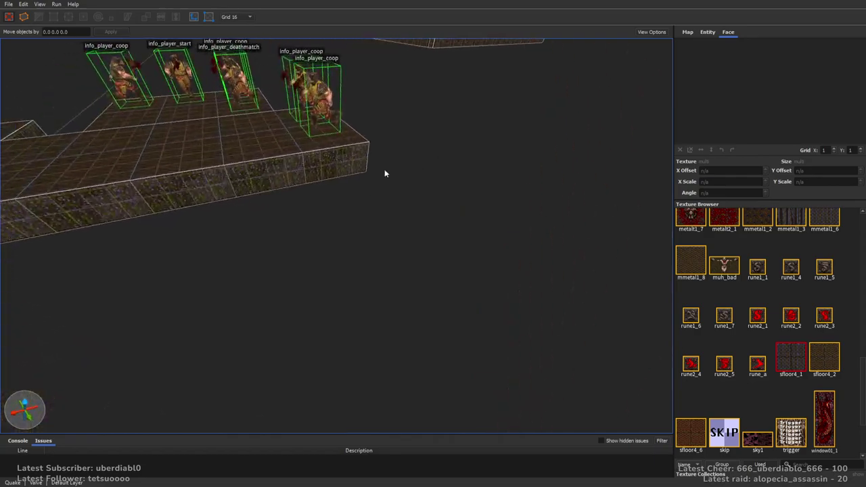
Step: Draw a low metalt2_1 ledge along the outer side of the floor beside the player-start platform
right_drag(609, 203, 455, 209)
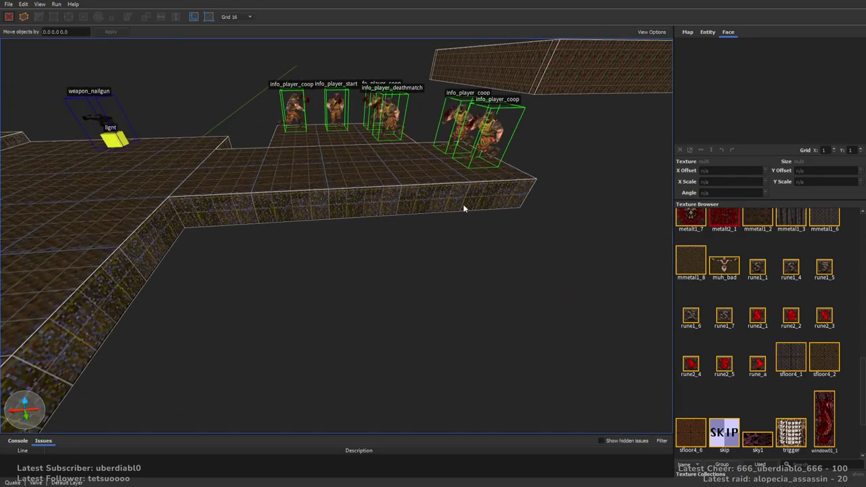
mouse_move(517, 206)
mouse_down()
mouse_move(216, 285)
mouse_move(118, 297)
mouse_move(277, 351)
mouse_up()
mouse_move(356, 257)
right_down()
mouse_move(427, 278)
mouse_move(369, 283)
right_up()
shift+drag(191, 215, 139, 226)
mouse_move(139, 226)
right_down()
mouse_move(236, 218)
mouse_move(381, 154)
right_up()
Step: Add a second metalt2_1 ledge section along the long walkway, sized 128 × 192 units and 16 thick
mouse_move(380, 154)
shift+mouse_down()
mouse_move(257, 381)
mouse_move(364, 325)
mouse_move(408, 233)
mouse_move(387, 224)
shift+mouse_up()
mouse_move(387, 224)
right_down()
mouse_move(364, 244)
mouse_move(395, 236)
right_up()
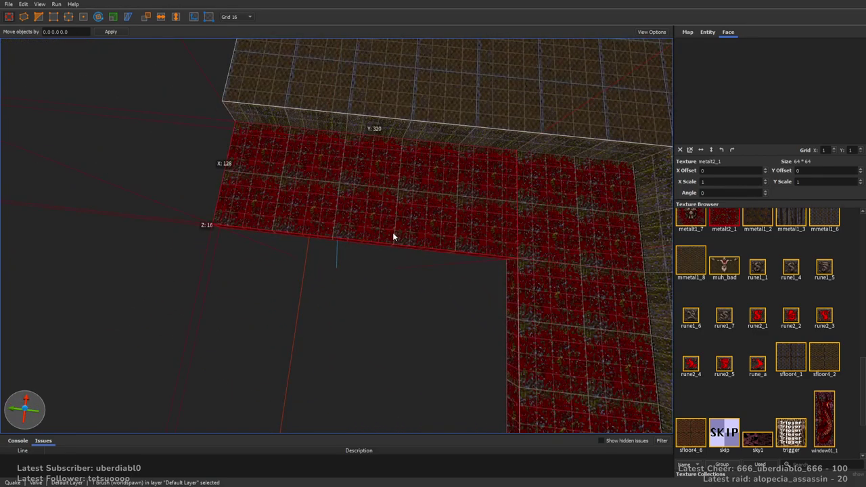
shift+drag(132, 154, 216, 183)
mouse_move(216, 183)
right_down()
mouse_move(418, 205)
mouse_move(342, 220)
right_up()
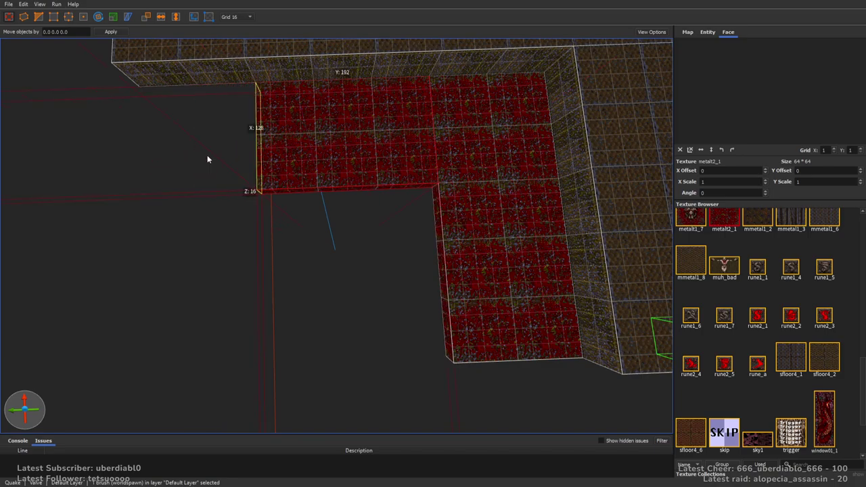
Step: Add a 128 × 320 unit metalt2_1 section, 16 thick, in the gap between the walkway and the staircase
mouse_move(412, 223)
right_down()
mouse_move(458, 159)
mouse_move(463, 216)
mouse_move(362, 293)
mouse_move(296, 149)
mouse_move(319, 138)
mouse_move(289, 189)
mouse_move(236, 221)
right_up()
shift+drag(235, 222, 108, 230)
mouse_move(302, 210)
right_down()
mouse_move(357, 199)
mouse_move(251, 223)
mouse_move(348, 329)
right_up()
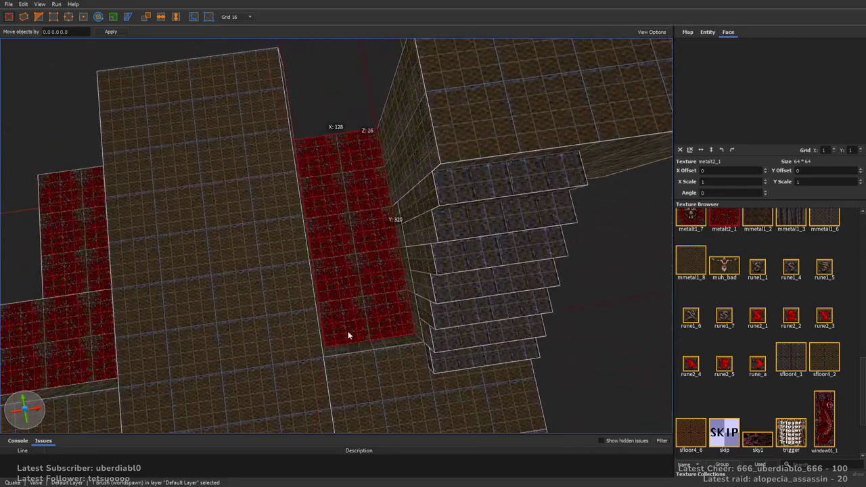
Step: Retexture the three lower metalt2_1 ledges with the *lavaskip texture
mouse_move(313, 232)
right_down()
mouse_move(242, 170)
mouse_move(361, 201)
mouse_move(494, 172)
mouse_move(443, 215)
right_up()
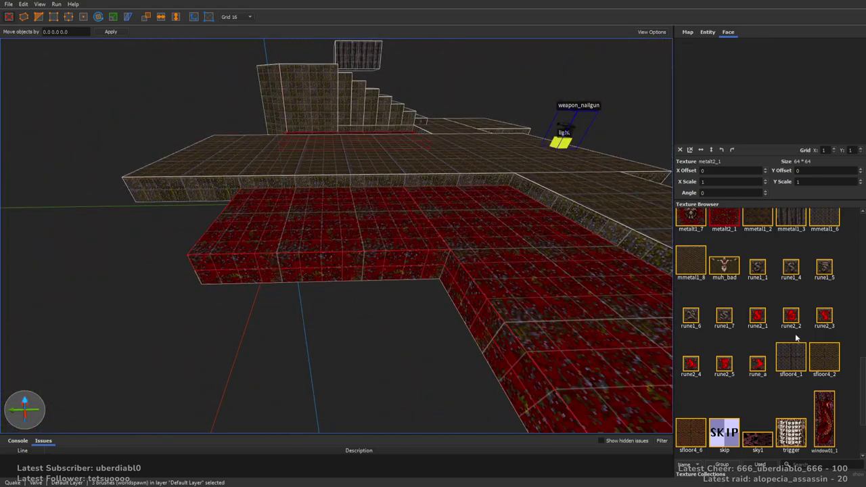
drag(861, 373, 863, 221)
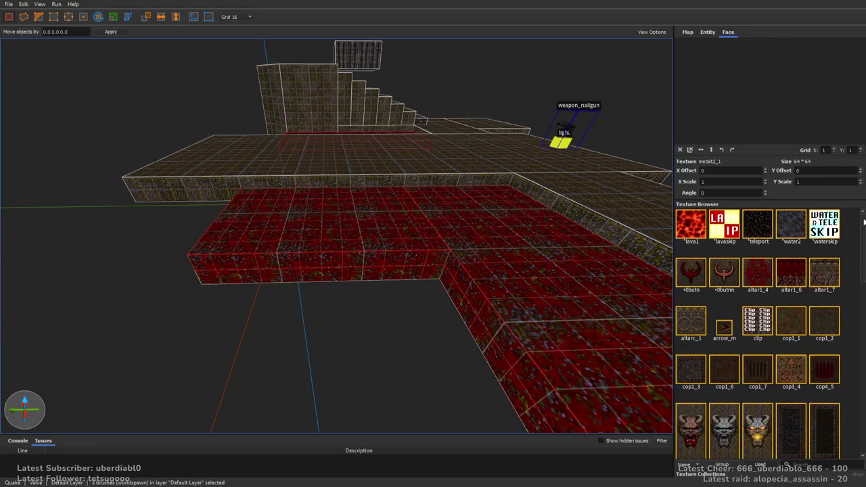
click(738, 233)
Step: Apply the *lava1 texture to the top faces of the lower ledges
right_drag(428, 156, 440, 256)
shift+click(299, 297)
right_drag(298, 297, 440, 209)
click(690, 224)
Step: Try several textures, including metal4_4 and metal5_2, on the top faces of the raised platform
shift+click(352, 205)
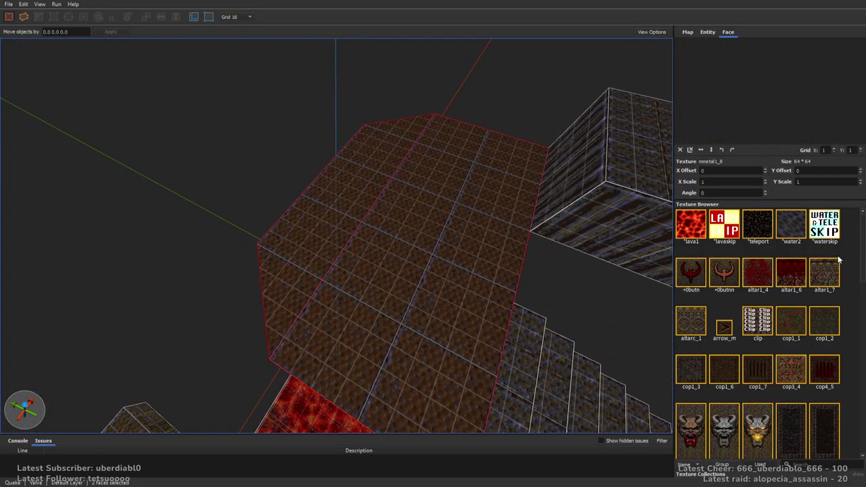
click(823, 324)
right_drag(534, 217, 440, 268)
click(461, 175)
scroll(460, 175, down, 5)
scroll(476, 183, up, 4)
shift+click(360, 240)
drag(864, 266, 853, 369)
click(726, 319)
click(820, 278)
drag(860, 341, 848, 325)
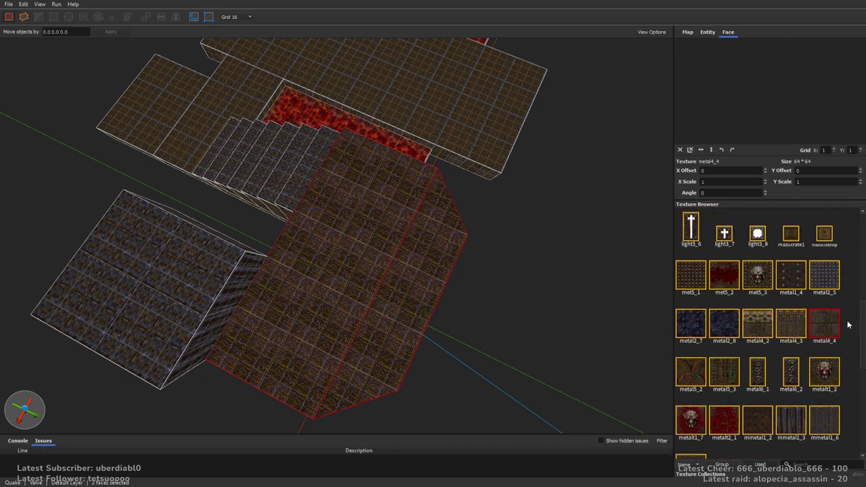
click(688, 379)
right_drag(514, 257, 465, 210)
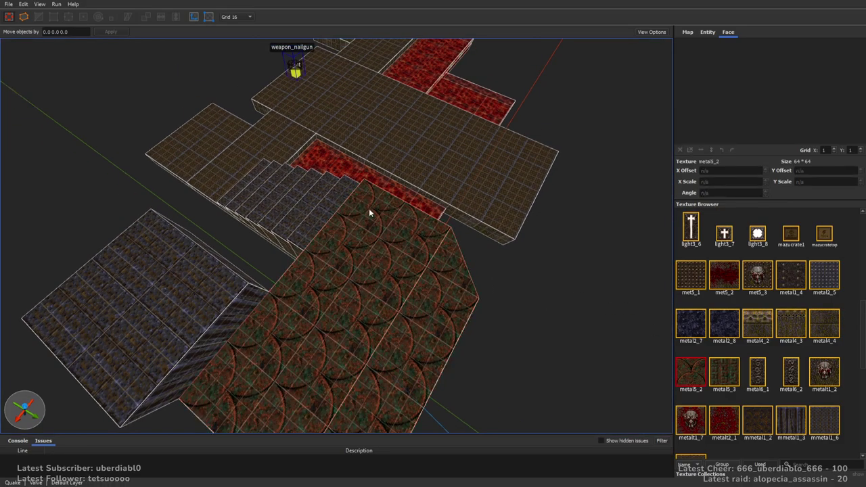
right_drag(369, 208, 412, 217)
key(Escape)
Step: List unused textures as well and apply metal5_4 to the top faces of the raised platform
click(757, 465)
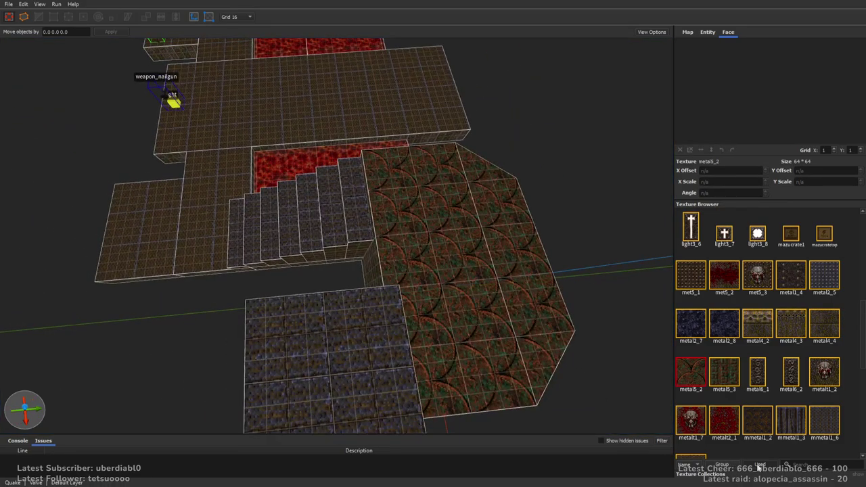
drag(862, 233, 862, 343)
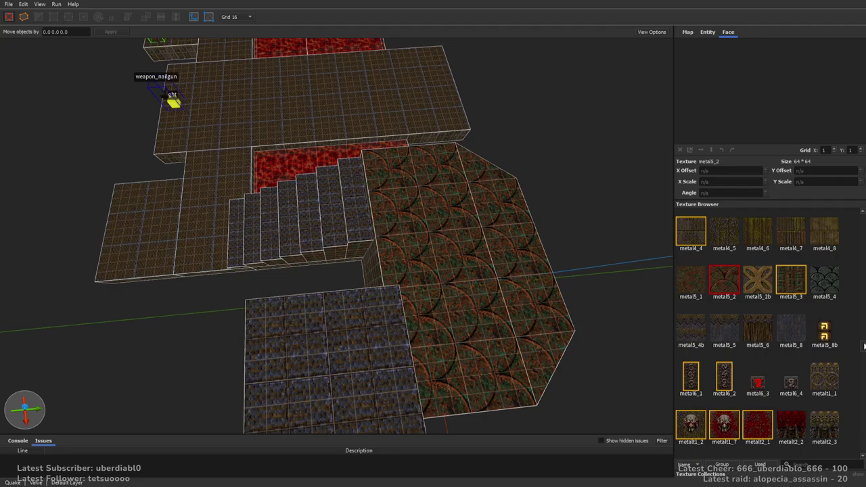
right_drag(527, 225, 547, 228)
click(458, 215)
ctrl+shift+click(368, 179)
click(824, 280)
right_drag(575, 203, 441, 134)
scroll(524, 183, down, 3)
key(Escape)
scroll(467, 125, down, 3)
scroll(496, 264, up, 6)
mouse_move(491, 278)
right_down()
mouse_move(496, 286)
mouse_move(402, 248)
mouse_move(467, 250)
mouse_move(466, 180)
mouse_move(518, 224)
mouse_move(412, 228)
mouse_move(442, 239)
right_up()
scroll(467, 244, down, 3)
click(454, 226)
scroll(467, 228, up, 2)
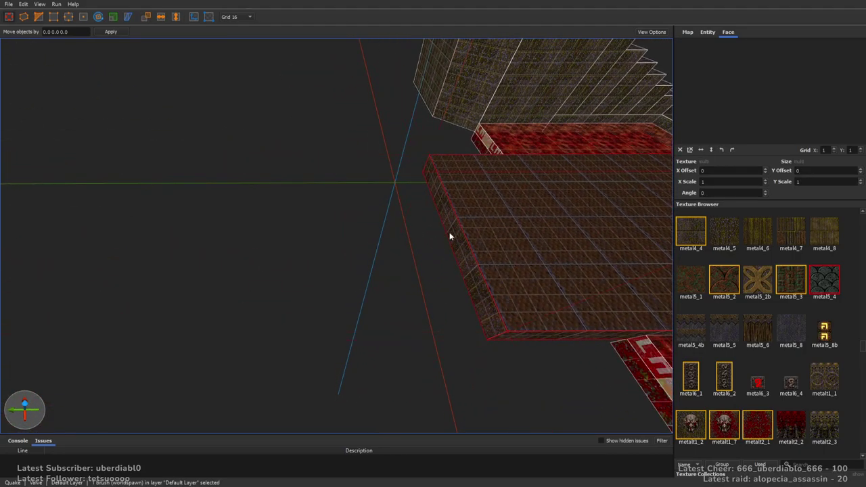
drag(443, 231, 238, 215)
key(ctrl+z)
key(ctrl+z)
Step: Extend the long walkway's end with a short section followed by a floor section of 256 × 384 units, 32 thick
click(260, 241)
mouse_move(329, 226)
mouse_down()
mouse_move(471, 200)
mouse_move(441, 201)
mouse_up()
right_drag(132, 223, 395, 209)
drag(455, 227, 223, 237)
mouse_move(160, 234)
mouse_down()
mouse_move(14, 229)
mouse_move(30, 232)
mouse_up()
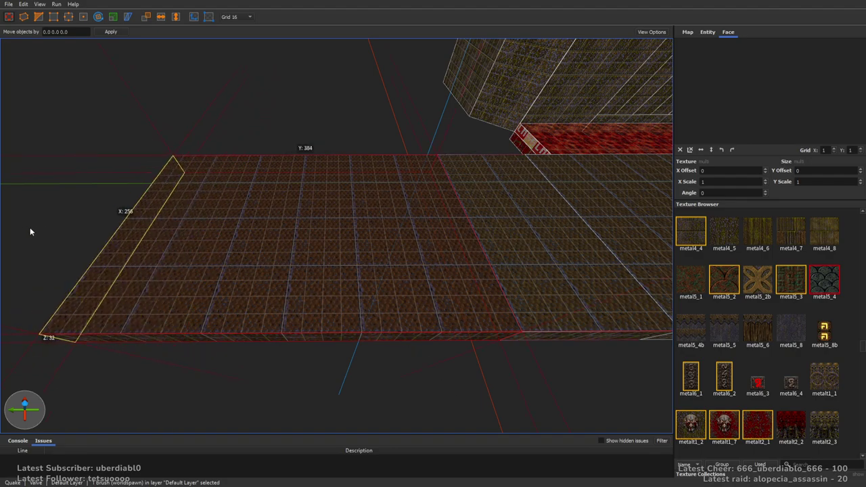
Step: Extrude a narrower floor section from the far end of the new 384-unit floor
mouse_move(30, 232)
right_down()
mouse_move(398, 247)
mouse_move(319, 303)
right_up()
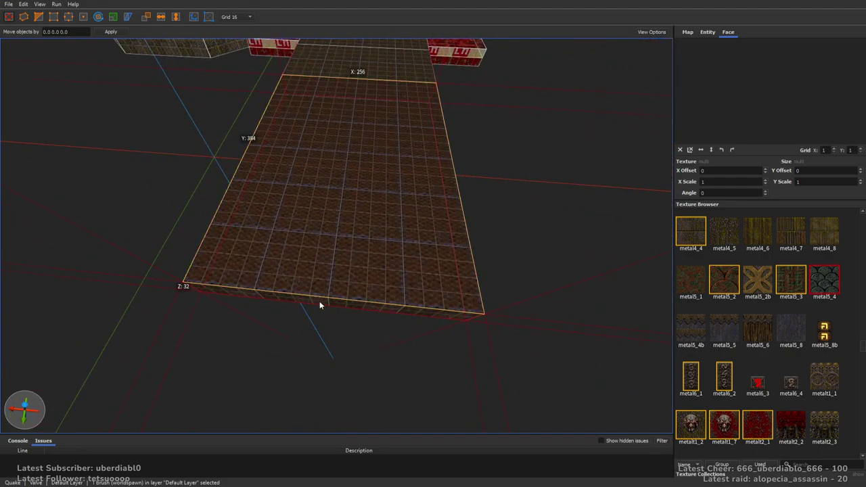
mouse_move(316, 322)
mouse_down()
mouse_move(91, 296)
mouse_move(233, 318)
mouse_up()
drag(490, 329, 419, 337)
right_drag(419, 337, 475, 335)
scroll(574, 377, up, 4)
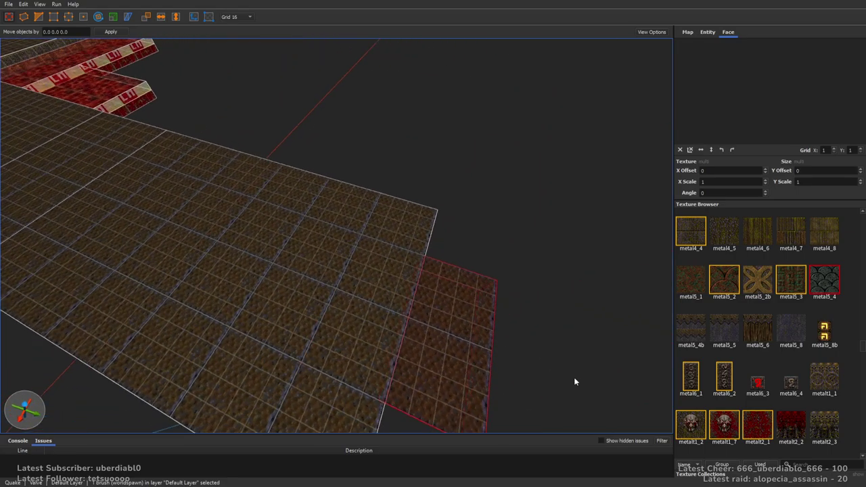
scroll(573, 382, down, 5)
Step: Texture the short walkway section with sfloor4_6 after trying metal4_5, sfloor4_2 and sfloor4_1
click(429, 294)
right_drag(429, 294, 807, 277)
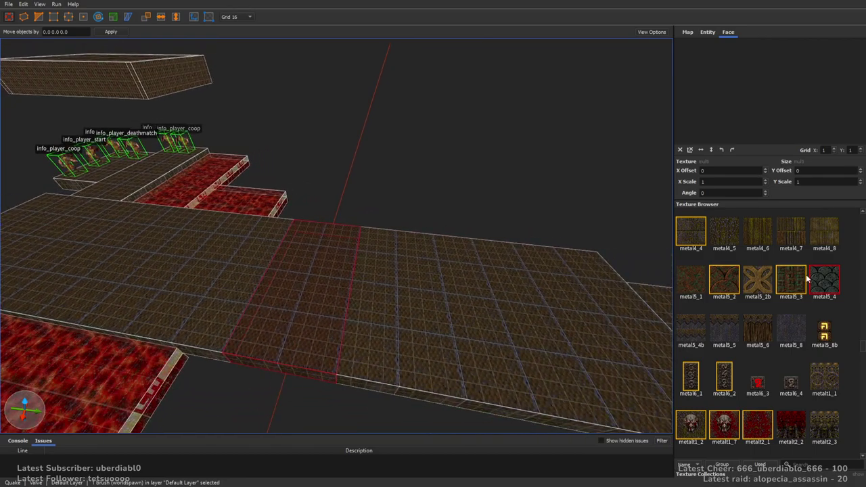
click(723, 237)
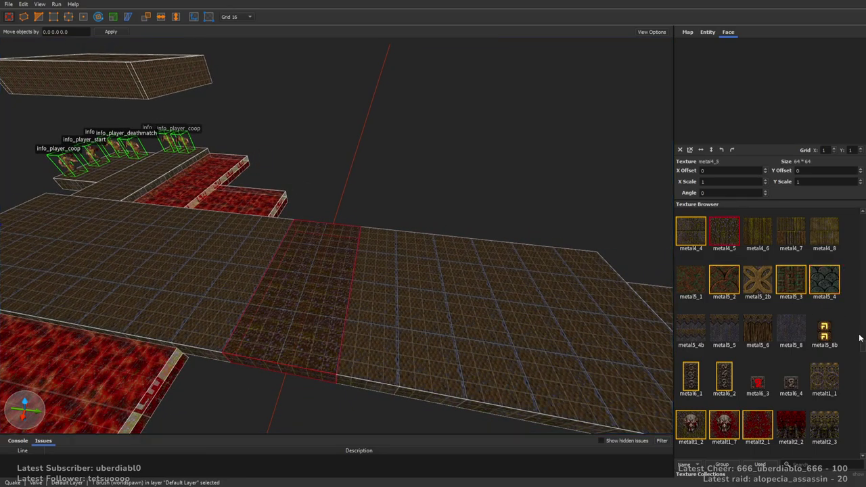
scroll(860, 336, down, 10)
click(724, 333)
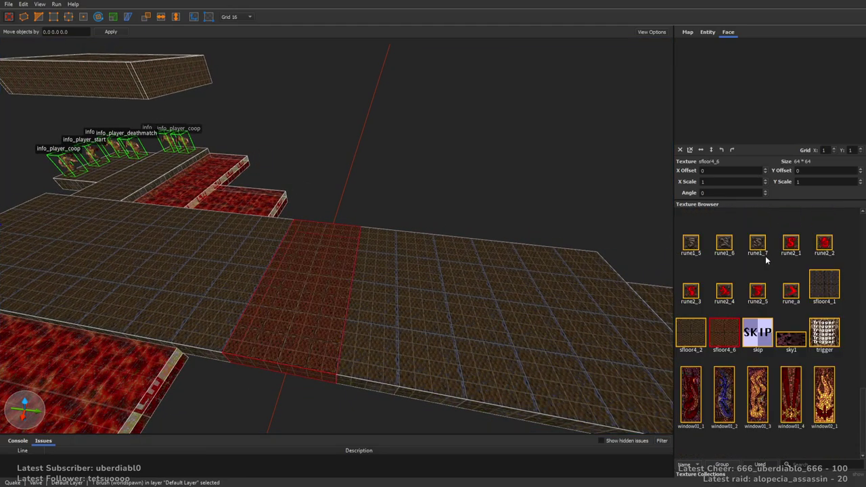
click(704, 336)
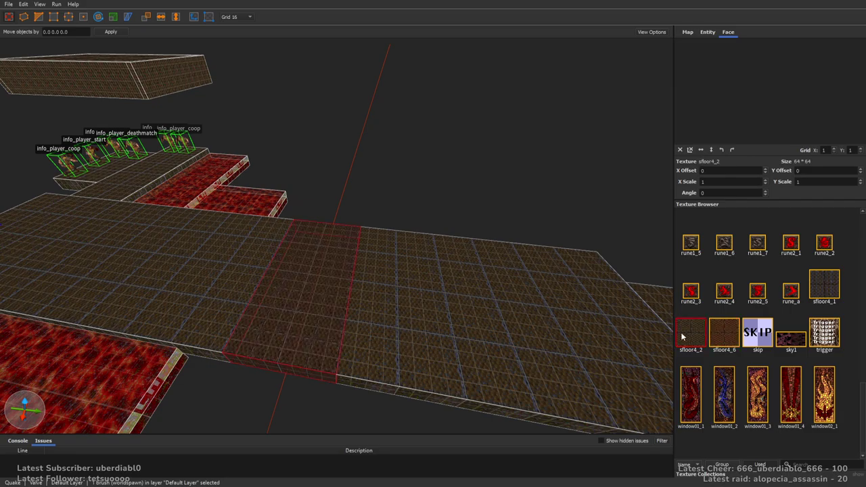
click(724, 337)
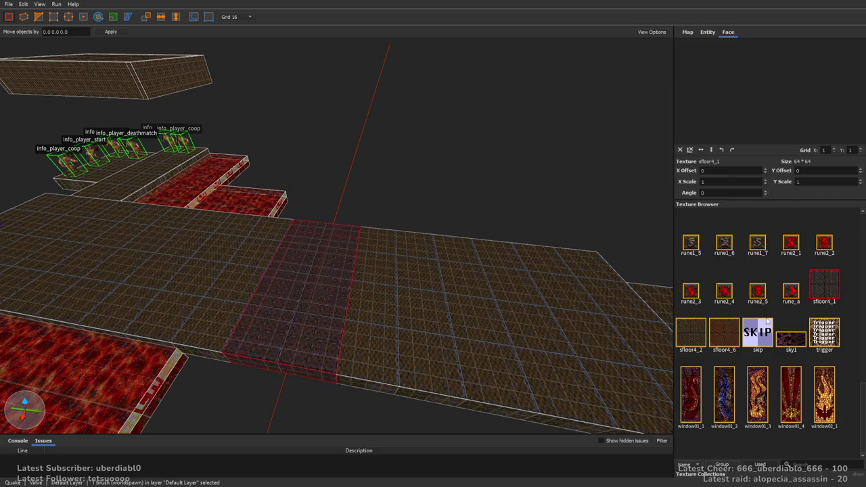
mouse_move(542, 220)
alt+right_down()
mouse_move(469, 216)
mouse_move(420, 236)
mouse_move(517, 224)
mouse_move(491, 224)
mouse_move(493, 188)
mouse_move(469, 193)
mouse_move(477, 147)
mouse_move(479, 212)
mouse_move(416, 223)
mouse_move(483, 223)
alt+right_up()
key(Escape)
Step: Build a tall block of 112 × 256 units, 192 high, along one side of the long floor section
click(474, 222)
alt+right_drag(408, 221, 406, 230)
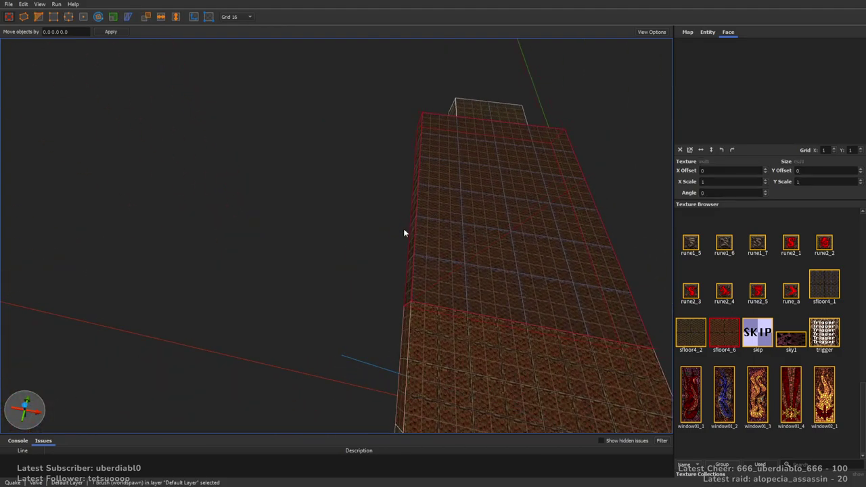
mouse_move(406, 196)
shift+mouse_down()
mouse_move(416, 196)
mouse_move(345, 188)
shift+mouse_up()
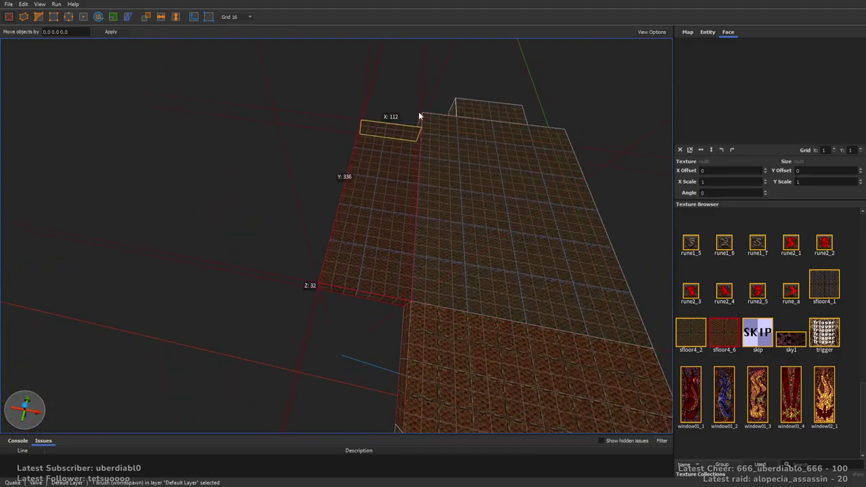
mouse_move(419, 113)
alt+right_down()
mouse_move(518, 145)
mouse_move(313, 187)
mouse_move(398, 143)
mouse_move(409, 289)
alt+right_up()
key(ctrl+z)
shift+drag(408, 289, 423, 163)
mouse_move(425, 164)
alt+right_down()
mouse_move(518, 141)
mouse_move(418, 133)
alt+right_up()
shift+drag(410, 78, 407, 125)
Step: Duplicate the tall block onto the opposite side of the floor
alt+right_drag(453, 287, 444, 281)
mouse_move(444, 281)
ctrl+mouse_down()
mouse_move(391, 255)
mouse_move(169, 231)
ctrl+mouse_up()
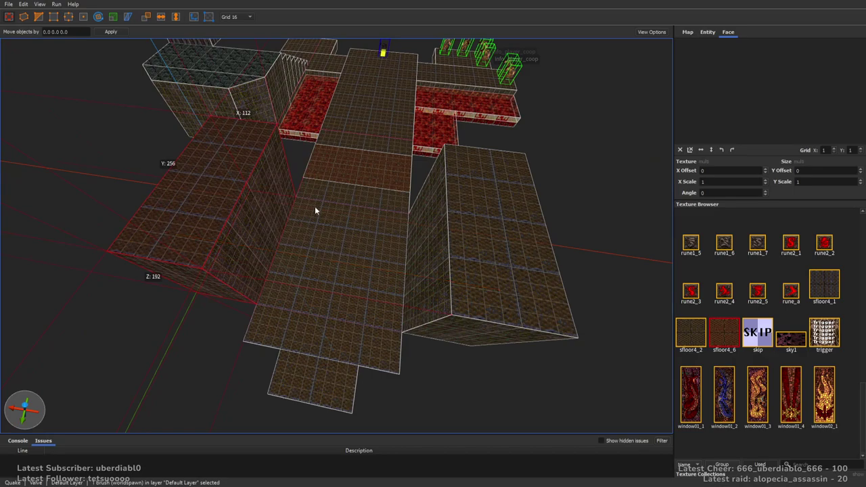
mouse_move(362, 207)
alt+right_down()
mouse_move(397, 215)
mouse_move(281, 204)
alt+right_up()
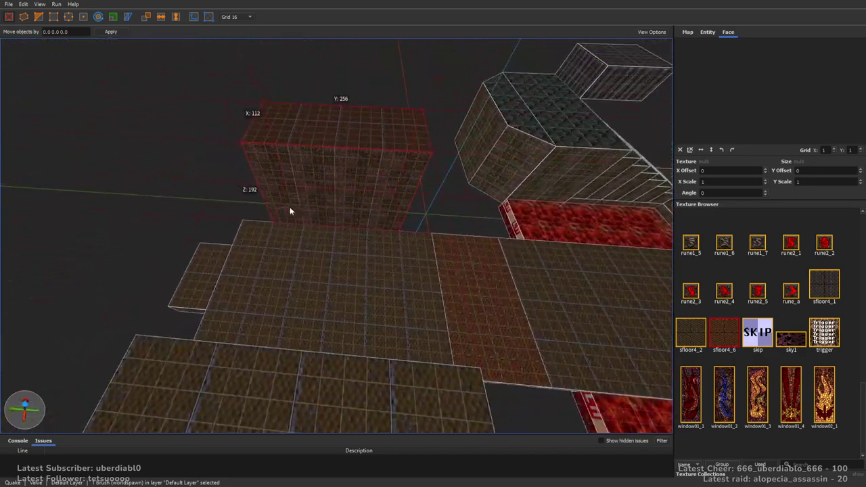
Step: Extrude a 64 × 256 unit ledge, 32 thick, from the upper inner side of the tall block so it overhangs the floor
mouse_move(356, 197)
shift+mouse_down()
mouse_move(352, 306)
mouse_move(361, 250)
shift+mouse_up()
scroll(386, 203, up, 5)
alt+right_drag(384, 235, 370, 280)
key(ctrl+u)
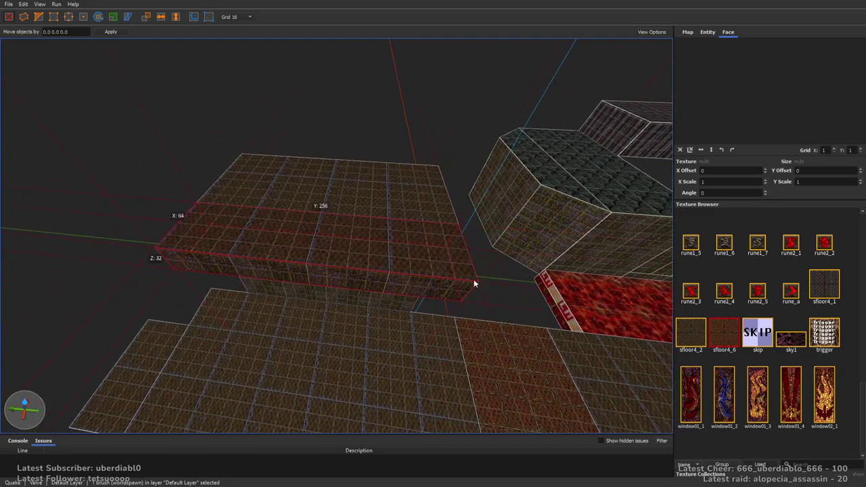
Step: Chamfer the overhanging ledge by moving the vertices at its two outer corners inward
key(v)
drag(475, 282, 386, 284)
drag(167, 260, 231, 272)
key(v)
Step: Select both overhanging ledges with all the staircase steps and combine them into one brush entity
mouse_move(368, 256)
right_down()
mouse_move(433, 227)
mouse_move(393, 246)
mouse_move(192, 138)
right_up()
ctrl+click(442, 247)
mouse_move(442, 247)
right_down()
mouse_move(426, 192)
mouse_move(332, 195)
right_up()
scroll(332, 196, up, 3)
ctrl+click(318, 251)
ctrl+click(365, 278)
ctrl+click(379, 301)
ctrl+click(410, 313)
ctrl+click(453, 328)
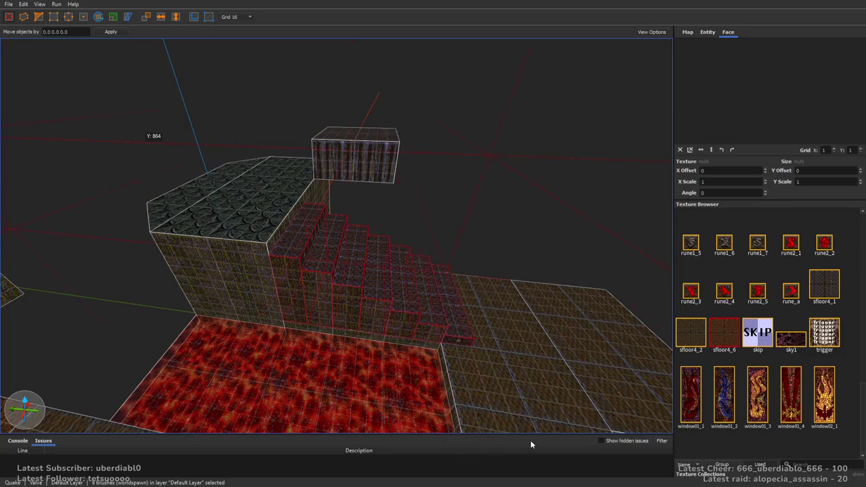
key(Escape)
Step: Inspect the passage between the two tall blocks and browse the available textures
right_drag(499, 184, 456, 195)
right_drag(463, 249, 491, 191)
scroll(409, 194, up, 3)
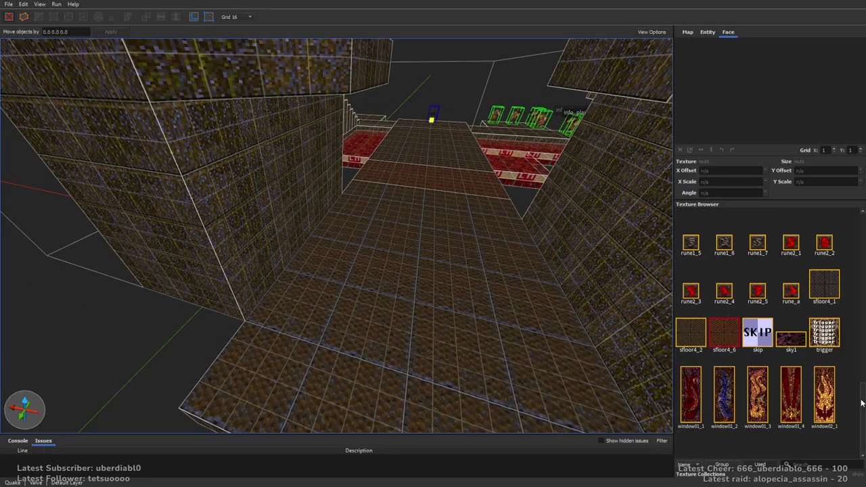
drag(862, 403, 863, 334)
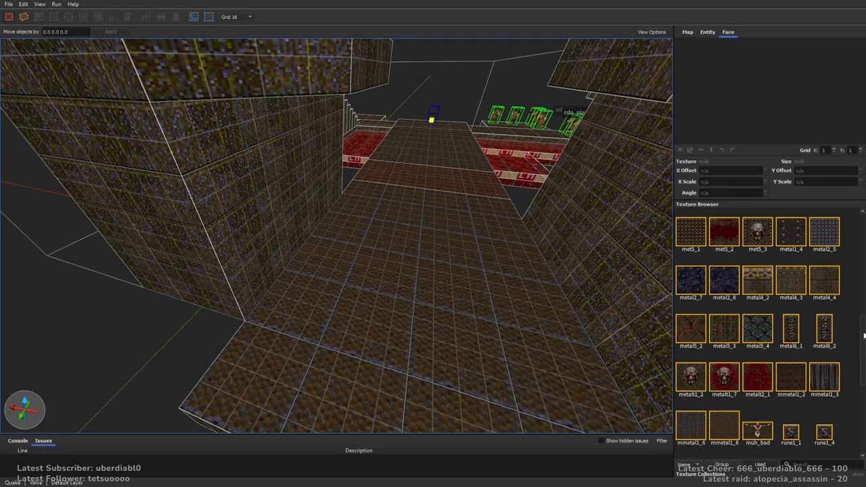
scroll(853, 400, down, 5)
right_drag(474, 305, 450, 279)
scroll(502, 257, down, 5)
mouse_move(502, 258)
right_down()
mouse_move(404, 232)
mouse_move(501, 237)
right_up()
Step: Extrude a block of 64 × 256 units, 192 high, from the outer side of a tall block
click(197, 210)
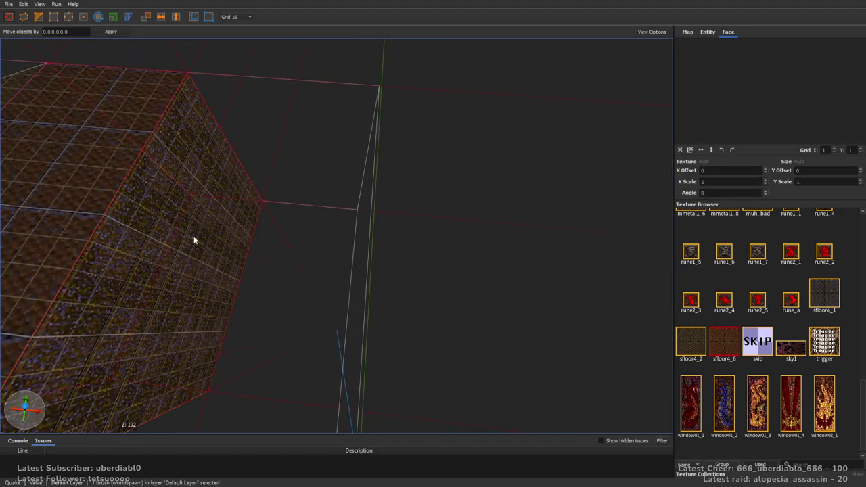
scroll(214, 241, down, 6)
mouse_move(354, 212)
right_down()
mouse_move(422, 235)
mouse_move(223, 196)
right_up()
mouse_move(146, 194)
right_down()
mouse_move(377, 205)
mouse_move(228, 192)
mouse_move(314, 198)
right_up()
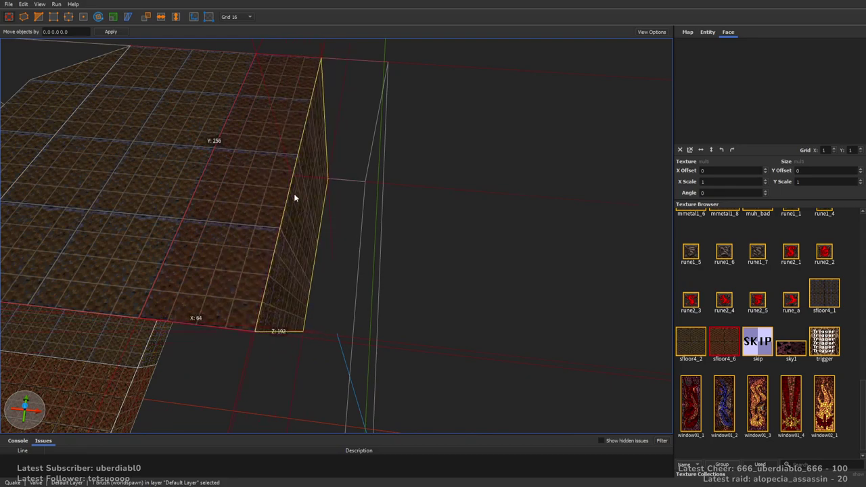
Step: Reduce the added block to a short thin strip and extend a 128 × 192 unit plate, 16 thick, beyond it
scroll(297, 192, down, 4)
key(alt+Up)
key(alt+Left)
key(alt+Up)
mouse_move(479, 316)
mouse_down()
mouse_move(442, 219)
mouse_move(244, 253)
mouse_move(261, 251)
mouse_up()
middle_drag(292, 246, 389, 240)
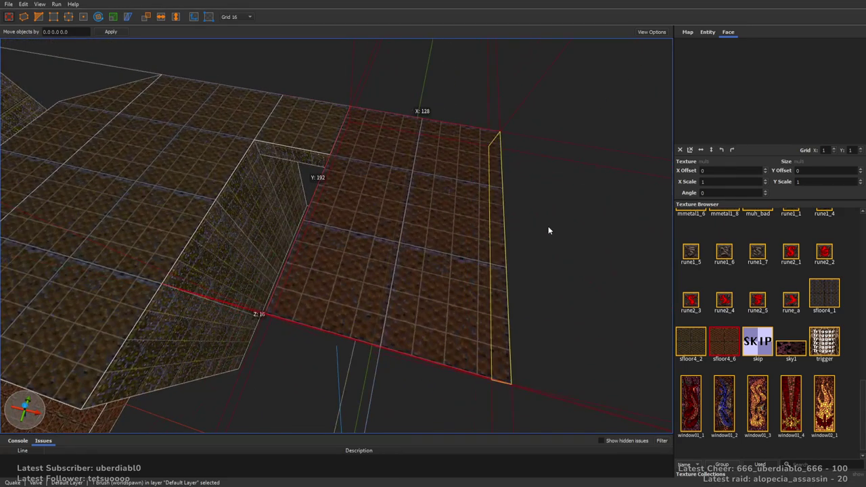
Step: Divide the end of the outer plate into two separate square tiles
scroll(576, 273, down, 3)
scroll(582, 271, up, 3)
shift+drag(404, 348, 404, 274)
click(383, 293)
click(293, 296)
mouse_move(483, 294)
shift+mouse_down()
mouse_move(504, 296)
mouse_move(496, 306)
shift+mouse_up()
Step: Apply the light3_3 texture to the outer corner tile of the plate
scroll(862, 396, up, 10)
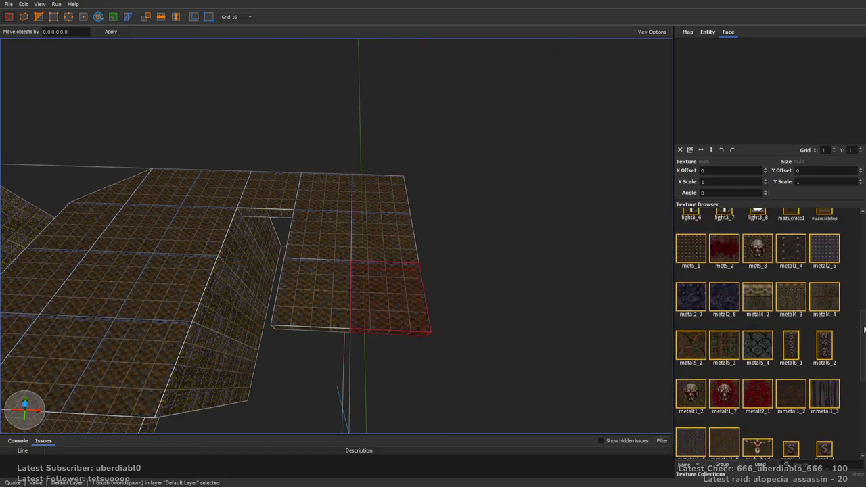
click(791, 277)
right_drag(500, 224, 533, 221)
click(533, 220)
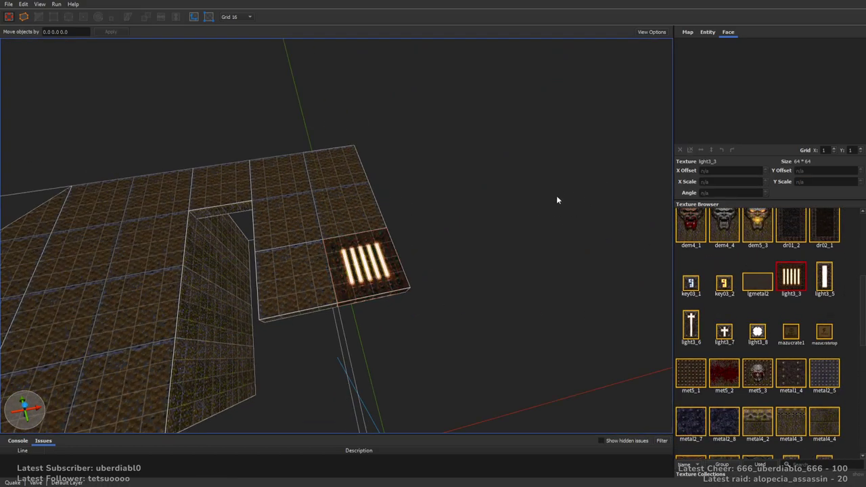
Step: Place an item_health entity on the light3_3 tile and flag it as Megahealth
scroll(556, 196, up, 3)
click(707, 32)
scroll(855, 431, up, 5)
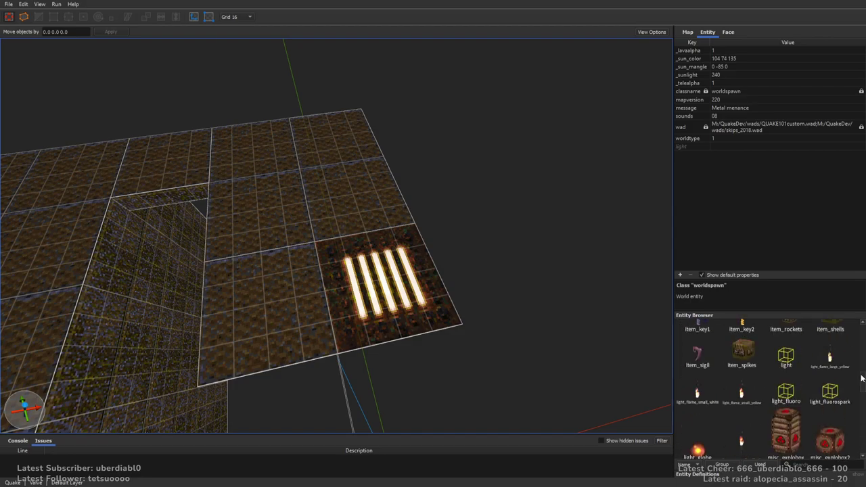
drag(831, 343, 379, 294)
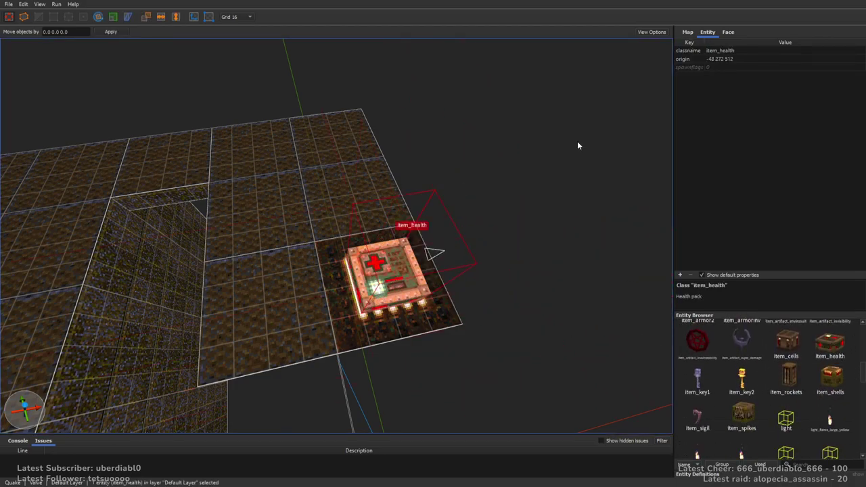
click(723, 67)
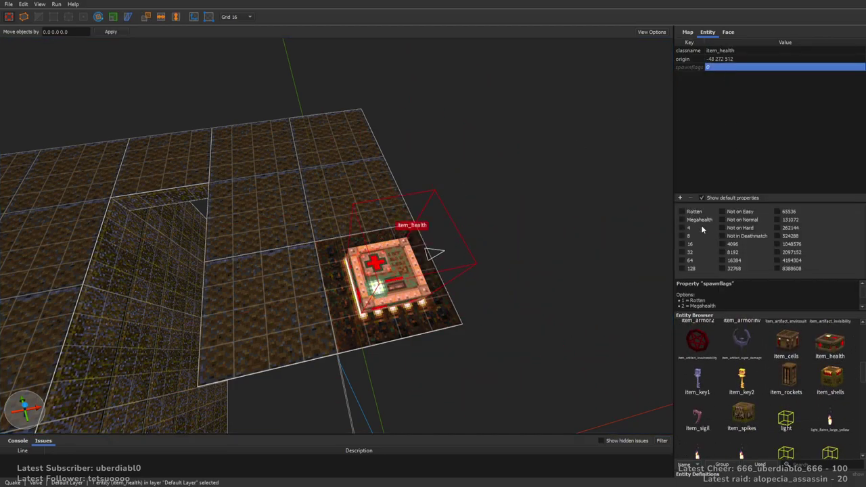
right_drag(414, 159, 432, 176)
key(Escape)
Step: Place a light entity above the health pack at origin -32 288 544
drag(786, 418, 542, 159)
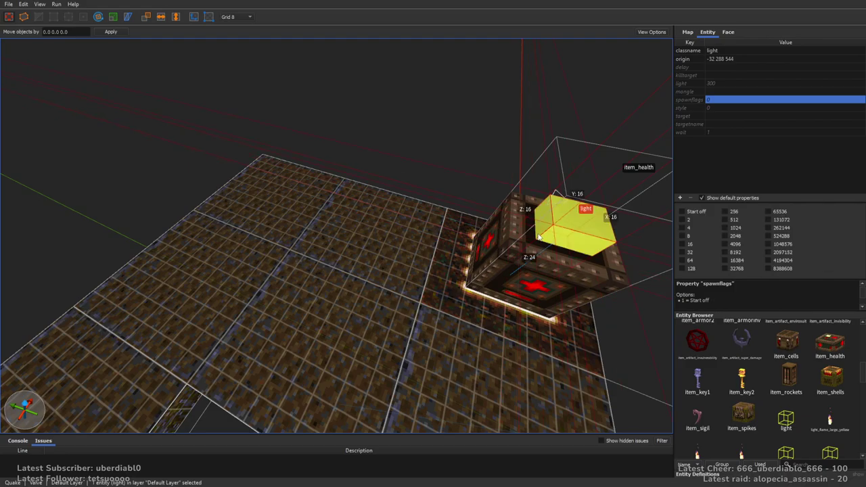
key(Escape)
mouse_move(541, 159)
right_down()
mouse_move(445, 165)
mouse_move(586, 164)
mouse_move(429, 185)
mouse_move(456, 234)
mouse_move(505, 249)
mouse_move(510, 226)
mouse_move(534, 233)
mouse_move(462, 244)
mouse_move(482, 255)
mouse_move(528, 227)
mouse_move(654, 106)
right_up()
Step: Build a met5_1-textured upright slab 128 wide, 16 deep and 176 tall at the end of the outer plate
click(738, 34)
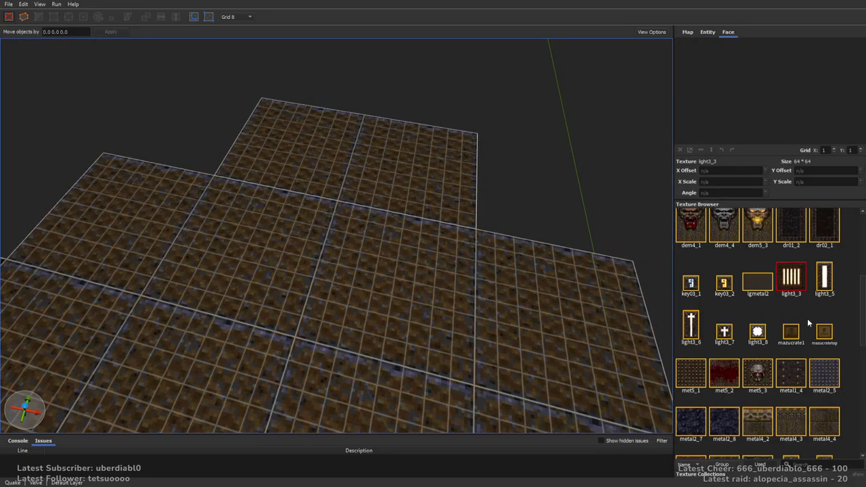
click(691, 374)
right_drag(663, 354, 408, 209)
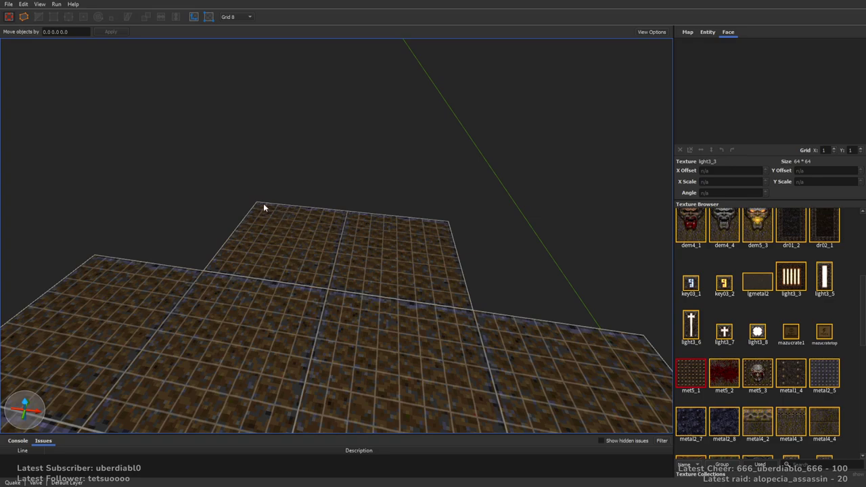
mouse_move(286, 228)
right_down()
mouse_move(362, 221)
mouse_move(378, 251)
mouse_move(356, 222)
right_up()
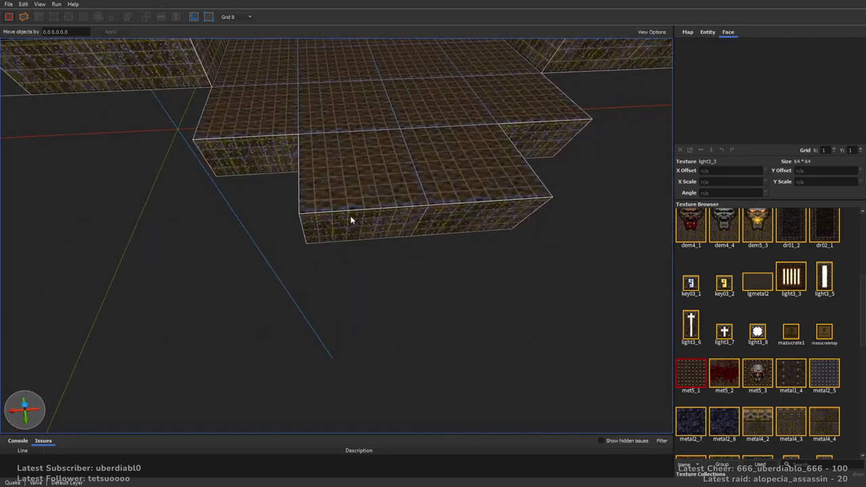
mouse_move(310, 218)
mouse_down()
mouse_move(551, 218)
mouse_move(511, 217)
mouse_move(519, 199)
mouse_move(472, 263)
mouse_move(449, 244)
mouse_up()
mouse_move(446, 242)
right_down()
mouse_move(532, 211)
mouse_move(465, 257)
right_up()
mouse_move(396, 286)
shift+mouse_down()
mouse_move(429, 97)
mouse_move(377, 113)
mouse_move(372, 17)
mouse_move(381, 4)
shift+mouse_up()
mouse_move(381, 5)
right_down()
mouse_move(419, 77)
mouse_move(410, 77)
right_up()
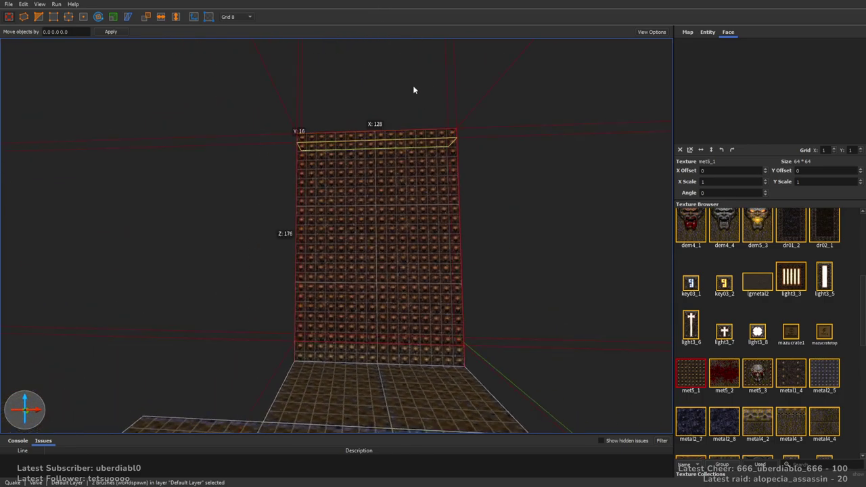
Step: Turn the upright slab into a frame around an inner panel and give the panel the metal2_8 texture
click(241, 215)
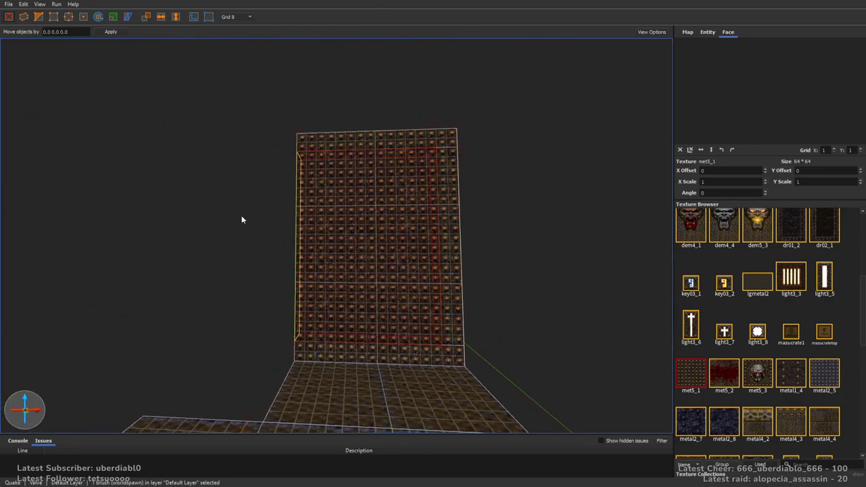
mouse_move(290, 221)
right_down()
mouse_move(464, 174)
mouse_move(445, 285)
mouse_move(426, 264)
mouse_move(740, 373)
right_up()
click(757, 421)
click(724, 423)
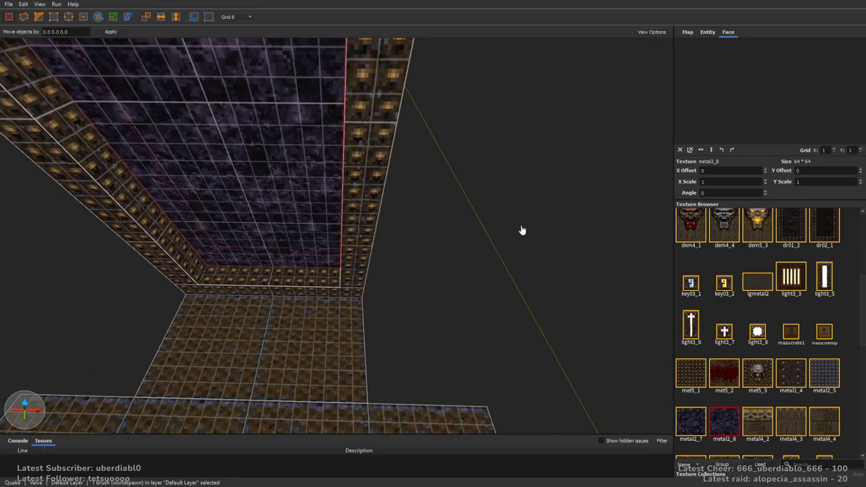
right_drag(487, 196, 415, 264)
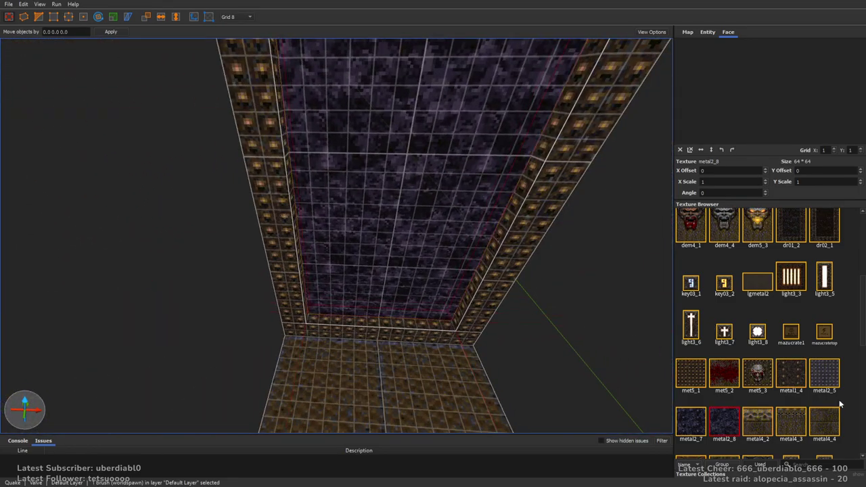
Step: Apply *waterskip to the framed inner panel and *teleport to its front face
scroll(859, 285, up, 3)
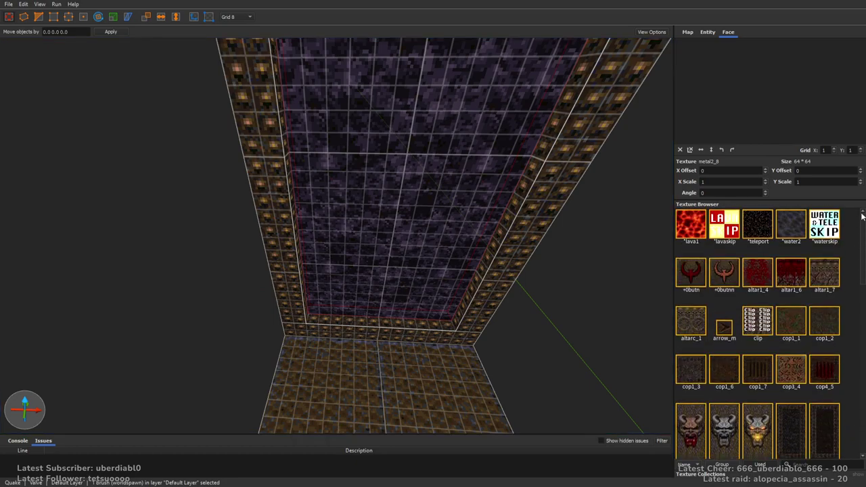
click(824, 226)
right_drag(487, 244, 576, 307)
shift+click(461, 236)
click(758, 224)
click(428, 228)
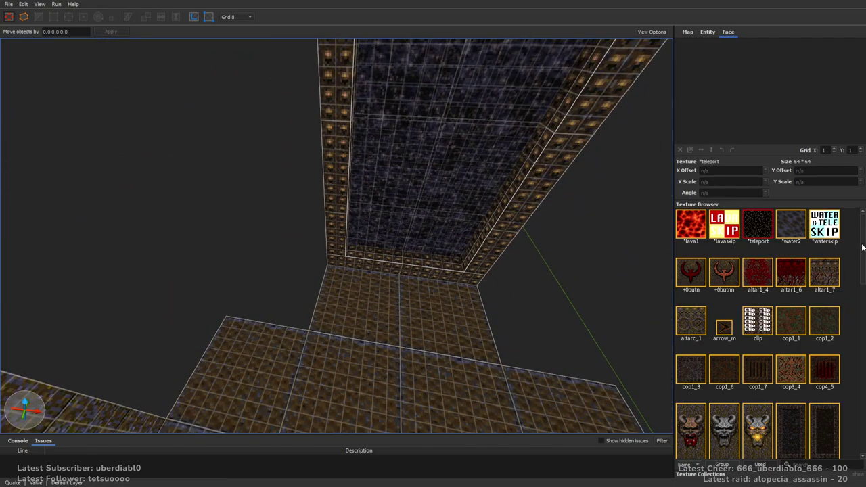
Step: Create a trigger-textured brush 80 wide, 8 deep and 120 tall in front of the teleport panel
scroll(862, 248, down, 10)
right_drag(433, 237, 401, 230)
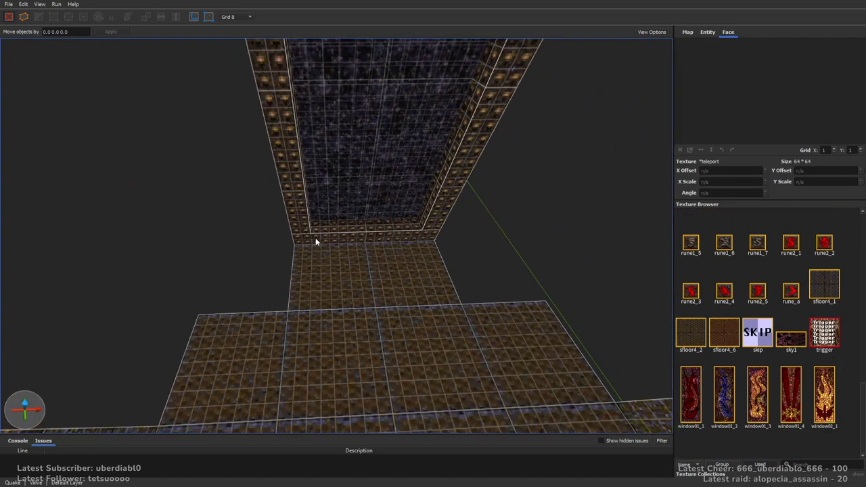
drag(323, 248, 409, 246)
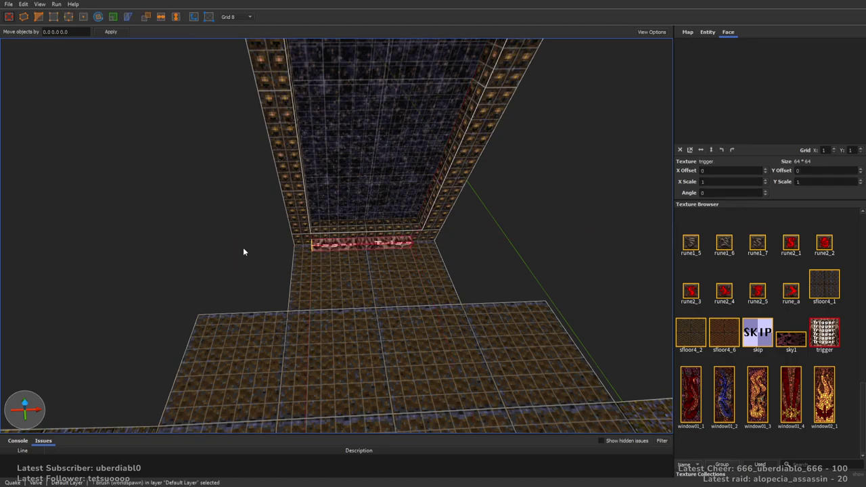
shift+drag(345, 245, 366, 101)
scroll(472, 165, down, 8)
mouse_move(472, 166)
alt+right_down()
mouse_move(491, 180)
mouse_move(490, 206)
mouse_move(372, 228)
alt+right_up()
mouse_move(379, 237)
shift+mouse_down()
mouse_move(378, 179)
mouse_move(372, 257)
shift+mouse_up()
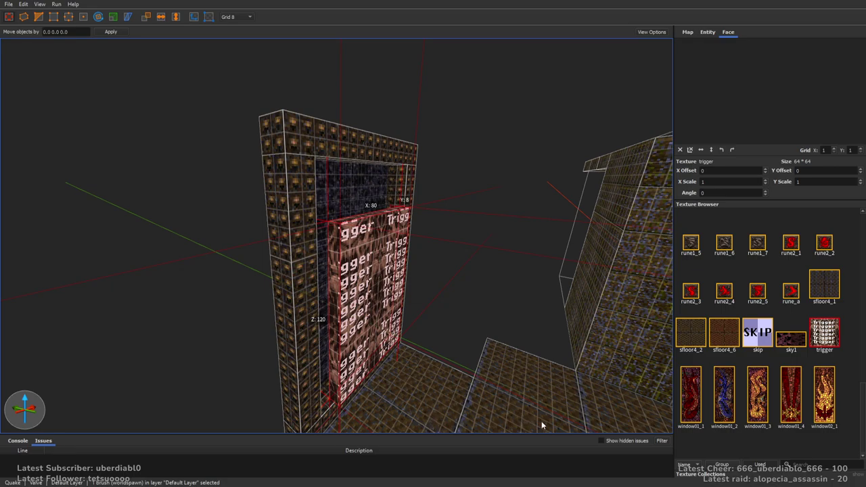
Step: Make the trigger brush a trigger_teleport entity with target tp1
click(707, 32)
double_click(723, 73)
text(tp1)
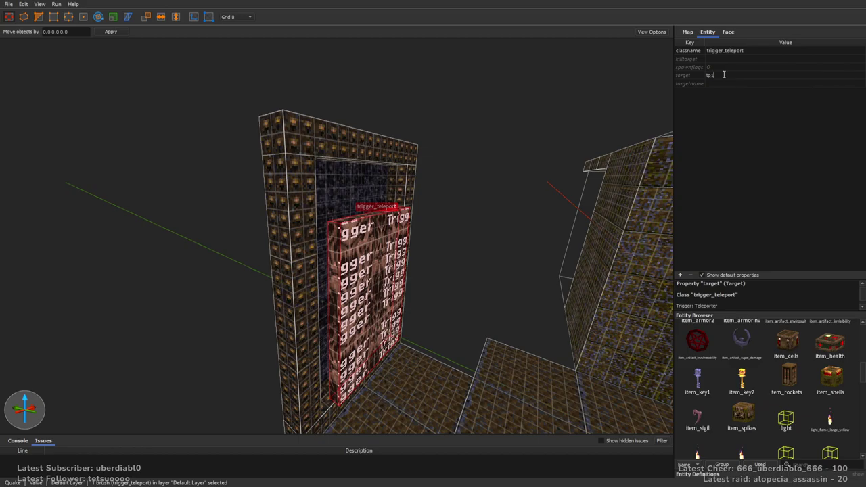
key(Return)
mouse_move(473, 149)
right_down()
mouse_move(503, 135)
mouse_move(465, 162)
right_up()
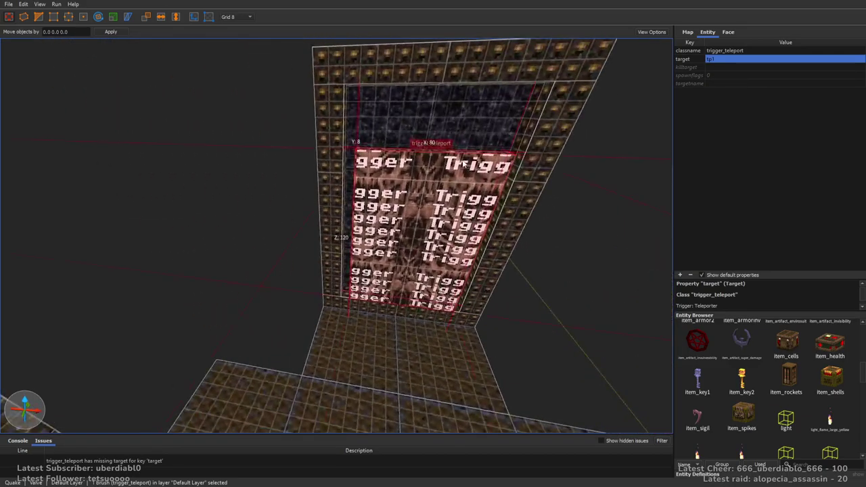
key(Escape)
Step: Set the grid to 16 and place a new floor slab beyond the lava pit near the player starts
scroll(470, 203, down, 3)
right_drag(481, 226, 447, 230)
scroll(474, 229, up, 3)
click(506, 233)
scroll(541, 309, down, 3)
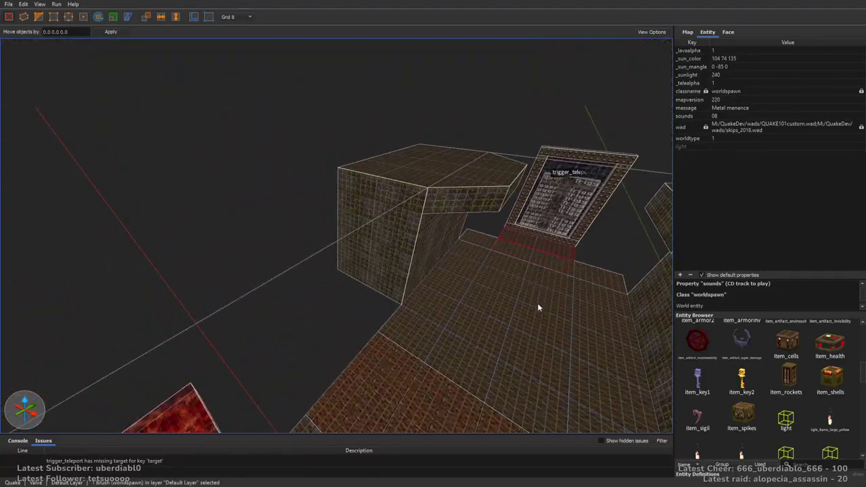
mouse_move(406, 328)
right_down()
mouse_move(431, 309)
mouse_move(406, 242)
mouse_move(414, 299)
mouse_move(487, 302)
right_up()
drag(373, 203, 103, 232)
middle_drag(102, 233, 381, 263)
scroll(381, 264, down, 3)
right_drag(381, 264, 358, 306)
key(plus)
mouse_move(407, 161)
mouse_down()
mouse_move(279, 169)
mouse_move(299, 169)
mouse_up()
Step: Fit the new floor beside the lava pit and add a strip 256 long, 64 wide and 32 thick along its edge
mouse_move(387, 276)
right_down()
mouse_move(413, 242)
mouse_move(485, 229)
mouse_move(517, 258)
right_up()
drag(522, 242, 538, 203)
right_drag(590, 266, 552, 301)
key(a)
mouse_move(475, 232)
mouse_down()
mouse_move(351, 218)
mouse_move(393, 215)
mouse_move(344, 216)
mouse_move(352, 216)
mouse_up()
scroll(383, 225, up, 2)
right_drag(383, 224, 408, 214)
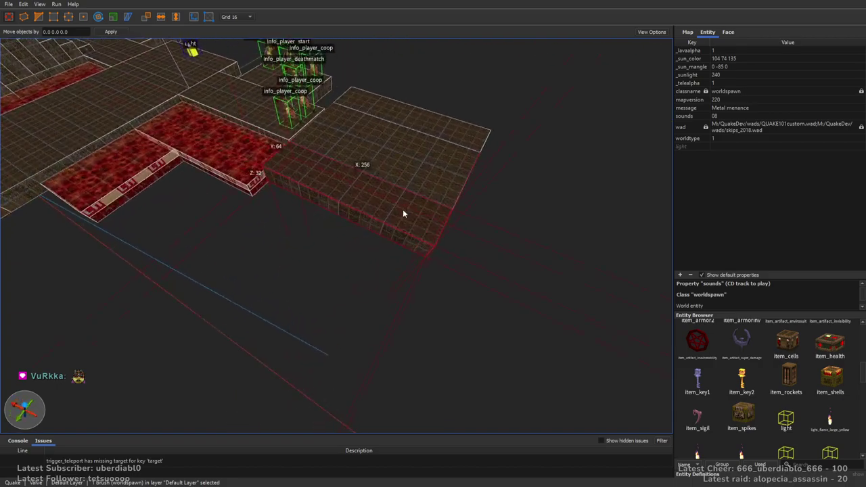
Step: Form a block 384 long, 128 wide and 64 high alongside the new floor
mouse_move(311, 252)
mouse_down()
mouse_move(264, 203)
mouse_move(494, 305)
mouse_move(435, 277)
mouse_move(325, 251)
mouse_move(257, 285)
mouse_move(265, 268)
mouse_up()
mouse_move(266, 268)
right_down()
mouse_move(365, 265)
mouse_move(312, 231)
right_up()
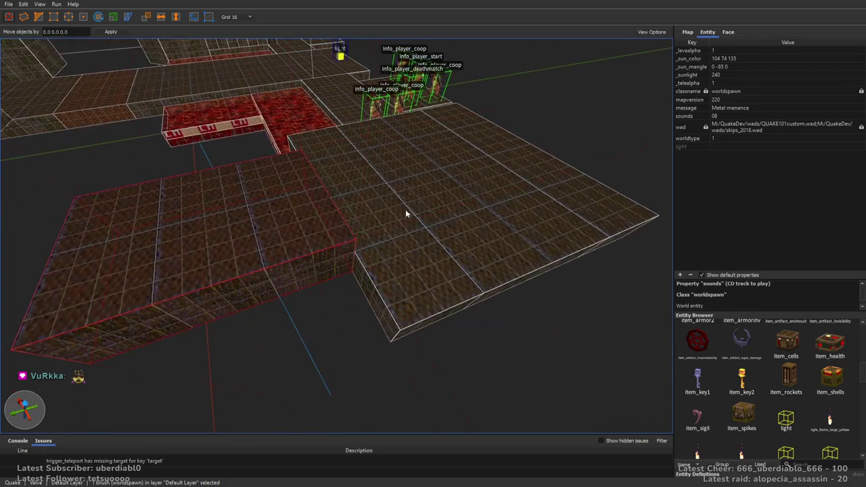
right_drag(359, 299, 267, 222)
mouse_move(282, 190)
right_down()
mouse_move(483, 233)
mouse_move(453, 231)
mouse_move(479, 337)
mouse_move(524, 322)
mouse_move(477, 271)
mouse_move(493, 257)
right_up()
scroll(457, 231, up, 2)
scroll(457, 236, down, 3)
mouse_move(504, 255)
shift+mouse_down()
mouse_move(203, 254)
mouse_move(305, 261)
shift+mouse_up()
scroll(306, 261, down, 3)
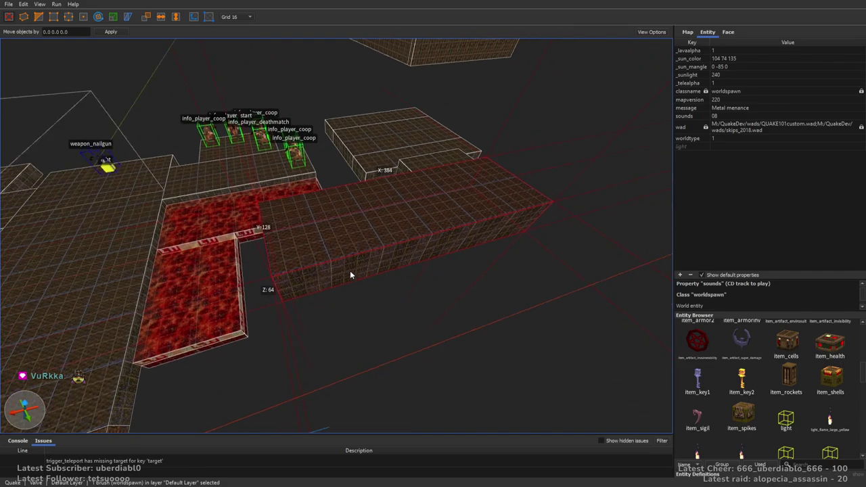
Step: Add a connecting piece 128 by 64 and 16 thick on the far side of the long block
shift+drag(547, 237, 371, 258)
mouse_move(370, 257)
right_down()
mouse_move(481, 275)
mouse_move(411, 280)
mouse_move(431, 293)
mouse_move(382, 299)
mouse_move(311, 268)
mouse_move(383, 264)
mouse_move(475, 230)
mouse_move(463, 266)
right_up()
click(344, 227)
click(342, 276)
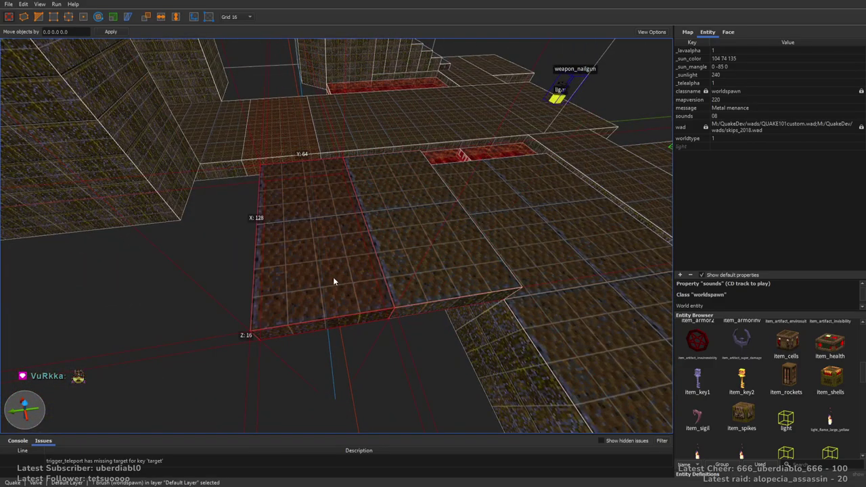
right_drag(331, 281, 408, 286)
mouse_move(399, 249)
right_down()
mouse_move(406, 234)
mouse_move(434, 259)
mouse_move(349, 261)
mouse_move(400, 253)
right_up()
Step: Create a square platform 384 by 384 and 16 thick beyond the connecting piece
mouse_move(400, 254)
shift+mouse_down()
mouse_move(410, 247)
mouse_move(353, 270)
shift+mouse_up()
mouse_move(353, 270)
right_down()
mouse_move(484, 311)
mouse_move(398, 259)
right_up()
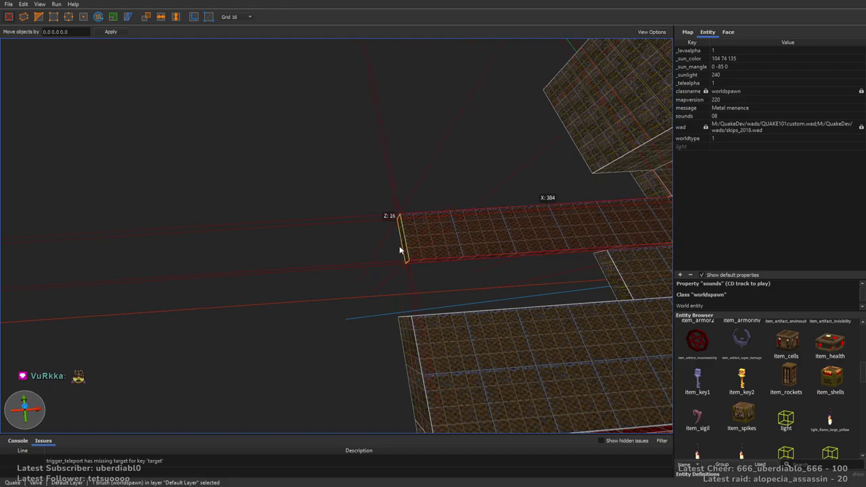
mouse_move(400, 247)
right_down()
mouse_move(469, 273)
mouse_move(495, 233)
right_up()
shift+drag(495, 233, 273, 207)
mouse_move(429, 228)
right_down()
mouse_move(440, 194)
mouse_move(458, 242)
mouse_move(457, 209)
mouse_move(402, 199)
mouse_move(392, 180)
mouse_move(385, 185)
mouse_move(418, 294)
mouse_move(383, 305)
mouse_move(399, 316)
right_up()
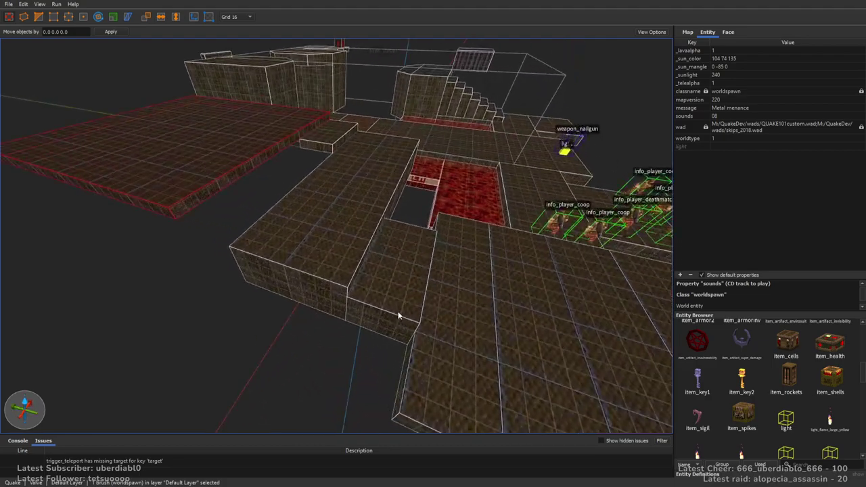
Step: Split the connecting pieces on both sides of the long block into pairs of stair steps
click(244, 235)
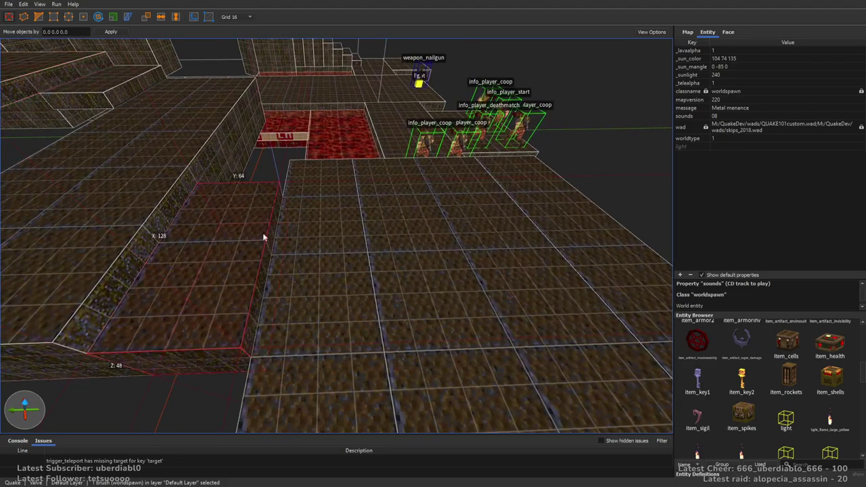
mouse_move(274, 242)
shift+mouse_down()
mouse_move(191, 251)
mouse_move(147, 181)
shift+mouse_up()
mouse_move(325, 233)
right_down()
mouse_move(370, 196)
mouse_move(374, 268)
right_up()
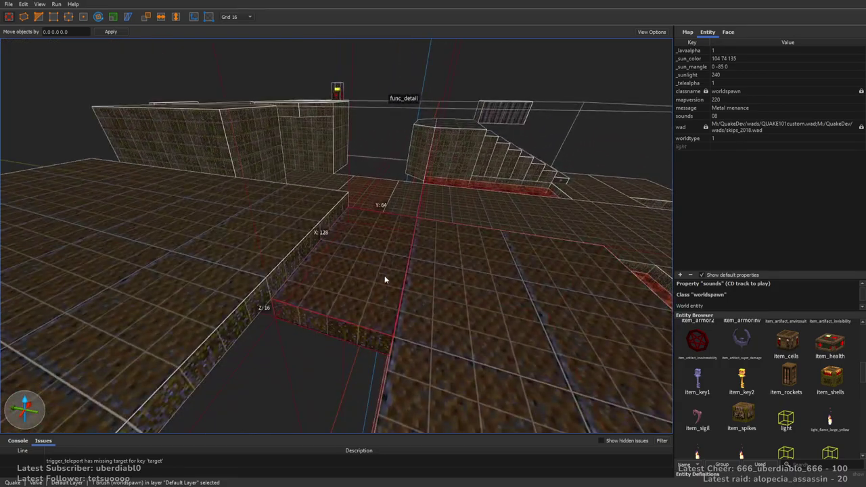
click(367, 303)
mouse_move(377, 331)
mouse_down()
mouse_move(334, 284)
mouse_move(251, 268)
mouse_up()
click(205, 253)
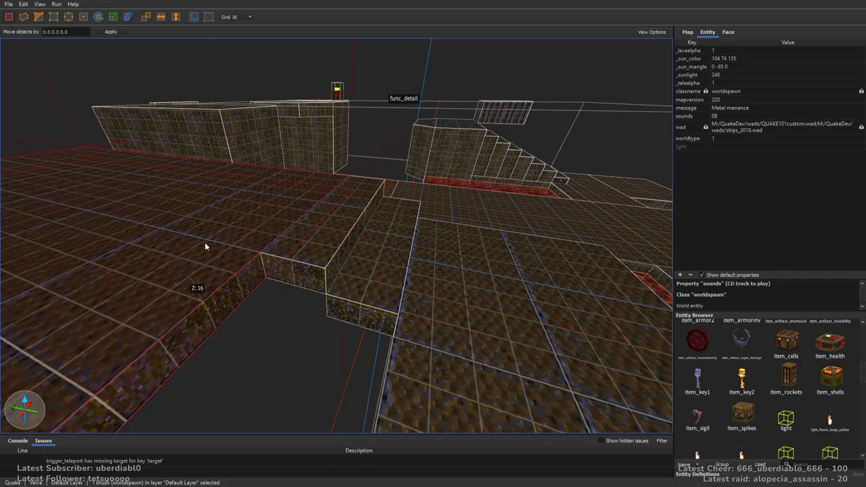
Step: Add a landing block beside the lower floor's outer strip and move both outward, leaving a gap to the floor
right_drag(205, 242, 369, 302)
right_drag(442, 281, 373, 314)
scroll(360, 321, up, 6)
middle_drag(353, 324, 373, 278)
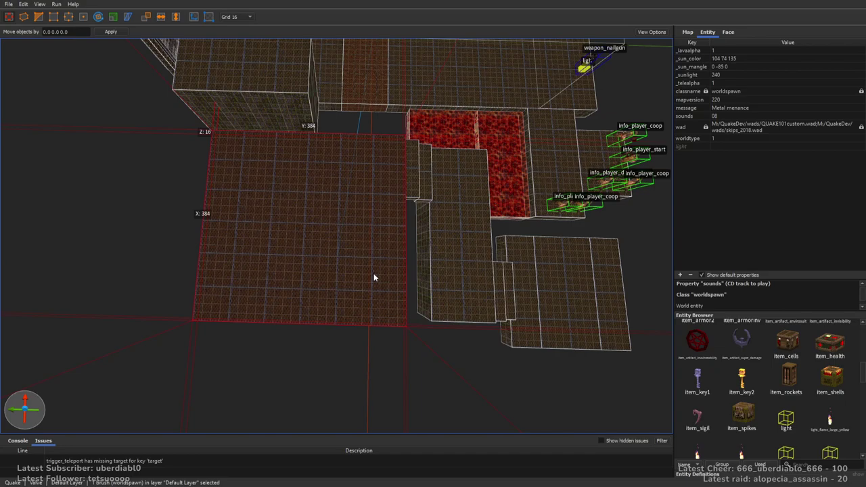
key(d)
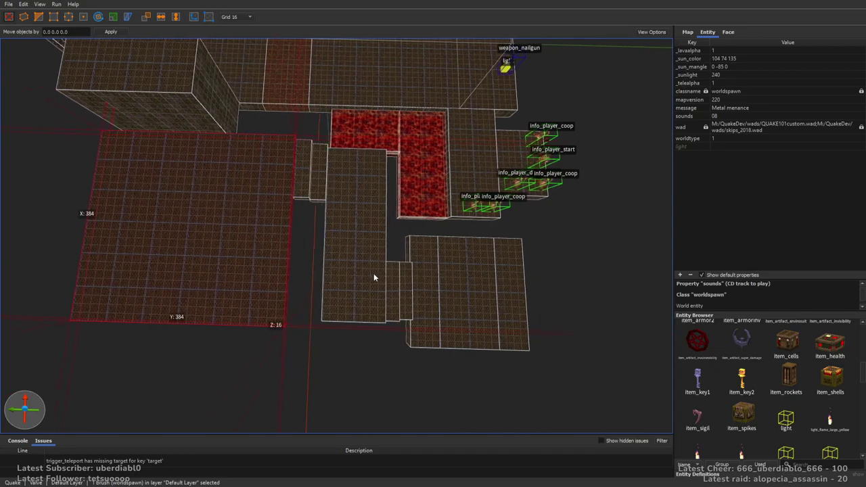
right_drag(390, 275, 356, 228)
shift+drag(359, 254, 358, 296)
shift+drag(263, 273, 492, 280)
right_drag(478, 276, 390, 275)
ctrl+click(336, 247)
mouse_move(337, 246)
mouse_down()
mouse_move(367, 289)
mouse_move(400, 264)
mouse_move(419, 268)
mouse_up()
right_drag(418, 264, 390, 264)
key(Escape)
Step: Select the large platform, long block, stairs and lower floor and shift them three 16-unit grid steps away from the outer strip
mouse_move(390, 262)
ctrl+mouse_down()
mouse_move(397, 240)
mouse_move(330, 239)
mouse_move(302, 211)
mouse_move(286, 160)
mouse_move(241, 161)
ctrl+mouse_up()
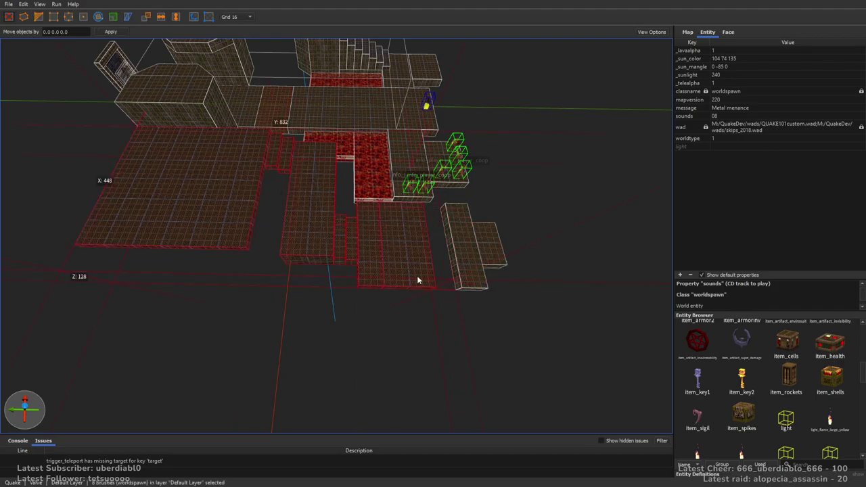
scroll(417, 275, up, 5)
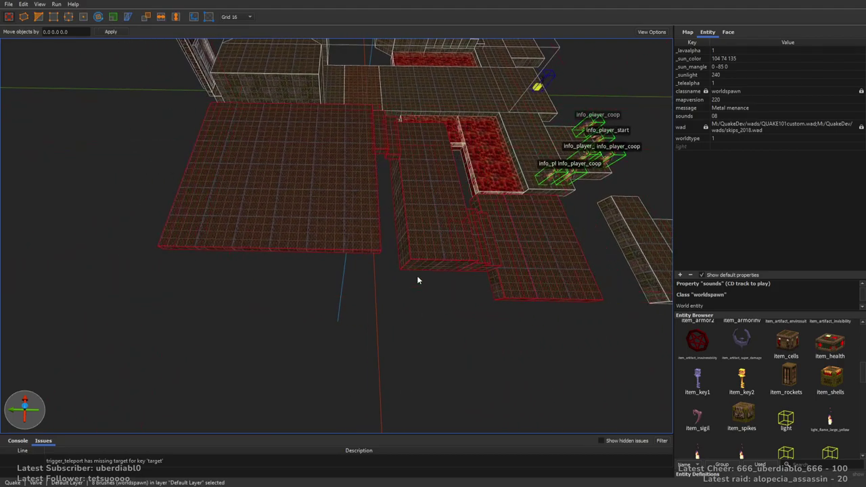
key(Left)
key(Left)
key(Left)
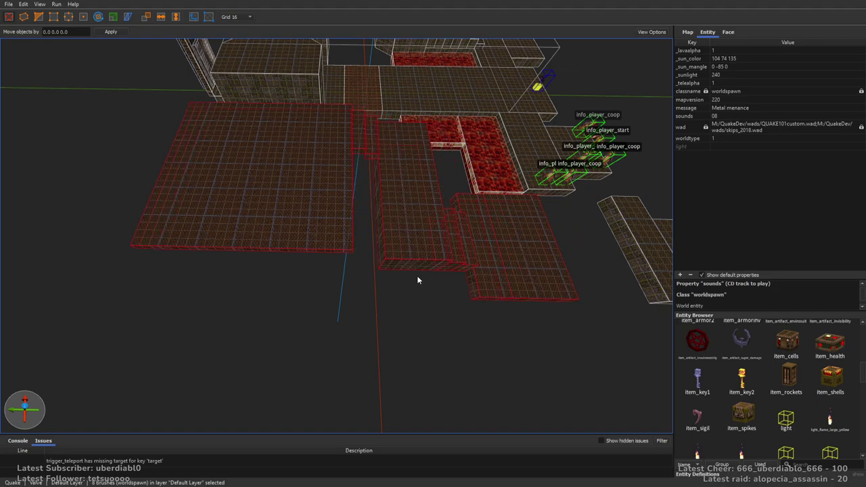
Step: Stretch the lower floor's middle slab to 320 by 256 across the gap and sink it below the side strips
mouse_move(417, 280)
right_down()
mouse_move(432, 220)
mouse_move(446, 220)
mouse_move(429, 248)
mouse_move(328, 228)
mouse_move(377, 223)
right_up()
click(328, 228)
shift+drag(377, 228, 658, 235)
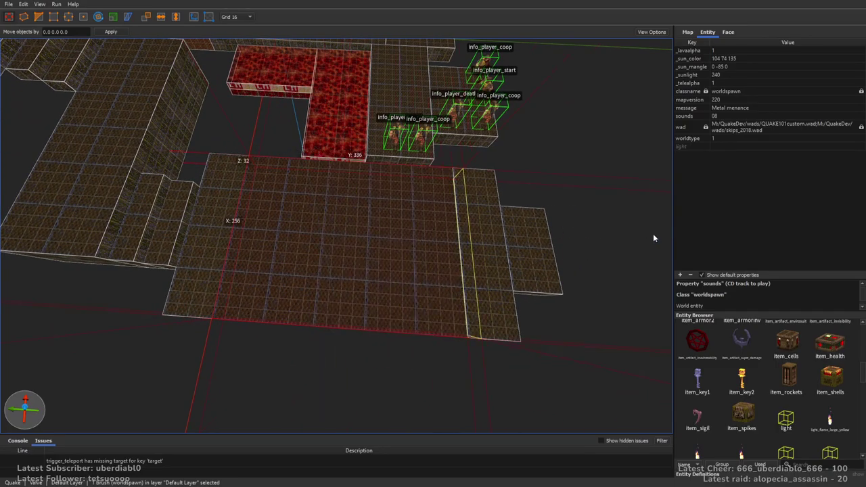
mouse_move(548, 242)
right_down()
mouse_move(409, 181)
mouse_move(380, 330)
right_up()
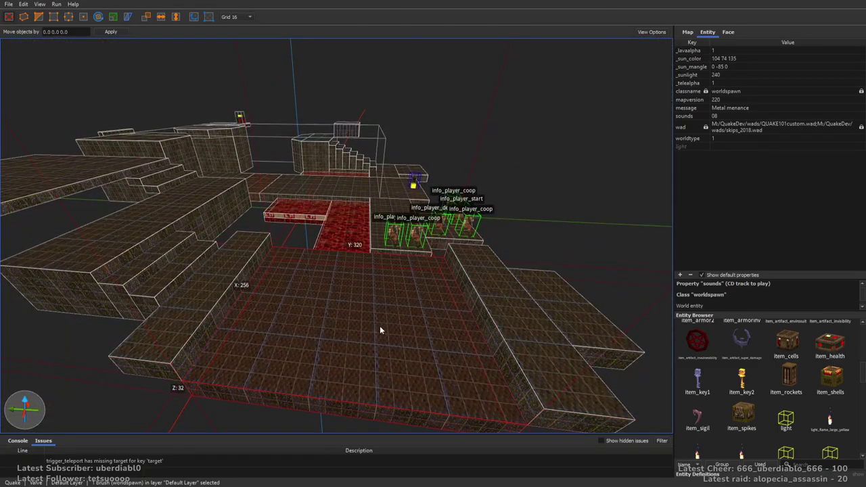
Step: Try the sfloor4_6 and metalt2_1 textures on the sunken middle slab
click(729, 32)
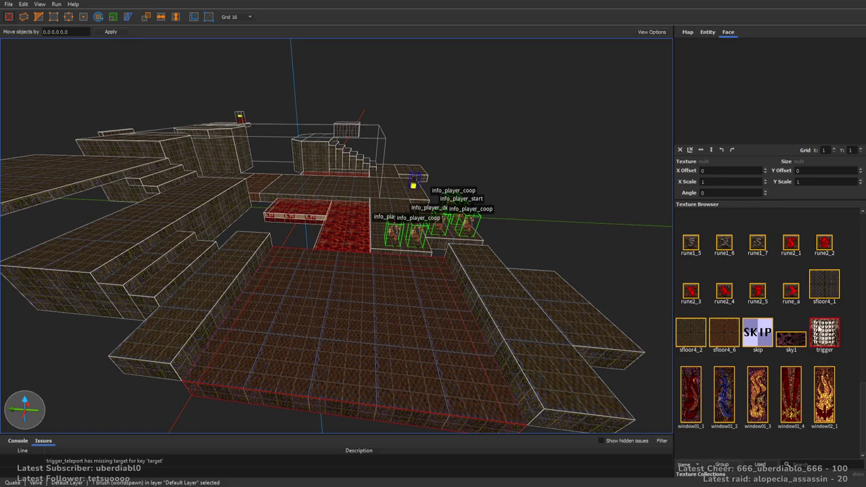
click(724, 333)
drag(863, 395, 852, 307)
scroll(861, 322, down, 3)
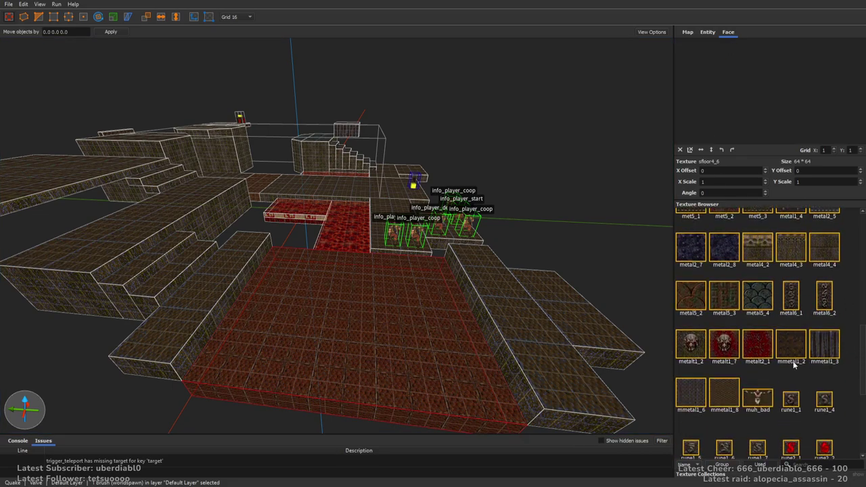
click(758, 345)
scroll(507, 238, up, 5)
key(Escape)
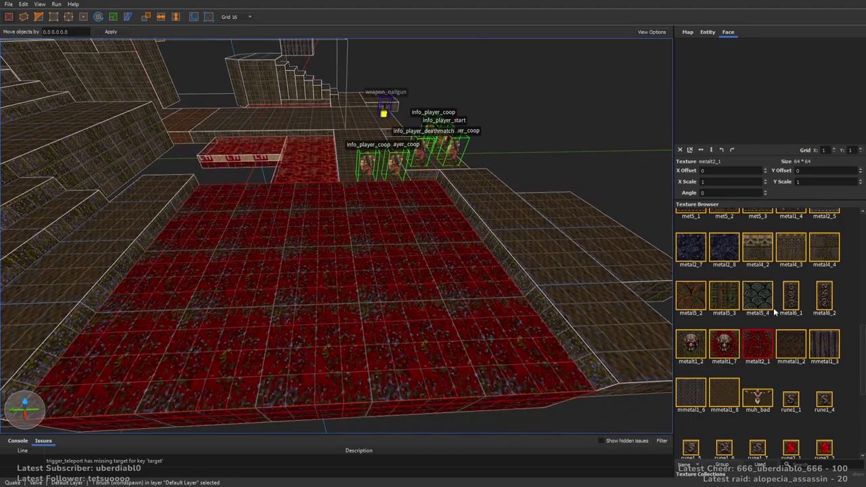
Step: Texture the sunken slab with *lavaskip and give its top face the *lava1 texture
drag(862, 331, 855, 212)
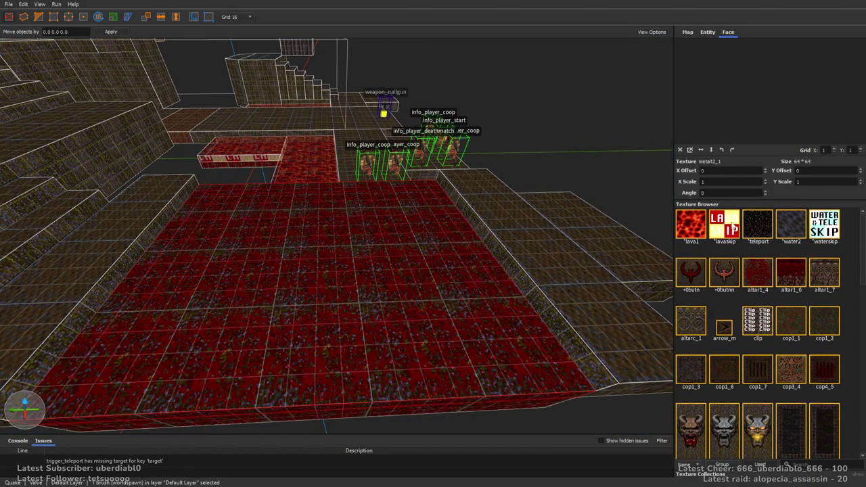
click(724, 227)
shift+click(375, 258)
right_drag(375, 258, 471, 308)
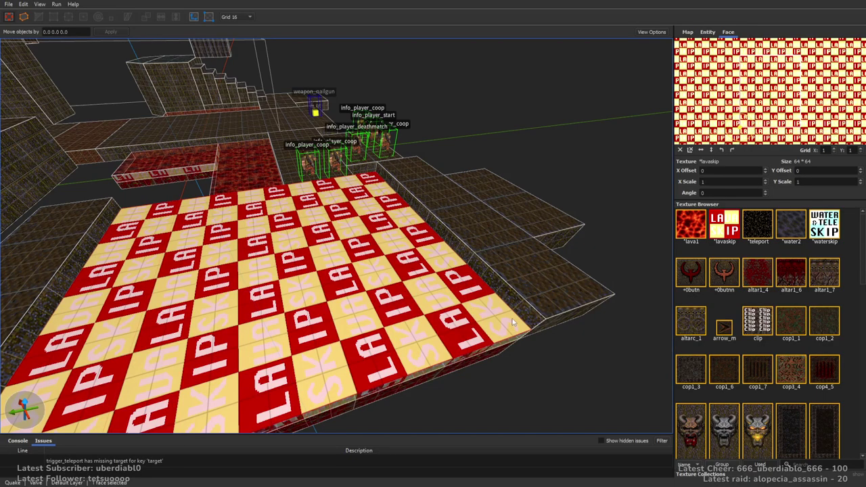
click(694, 229)
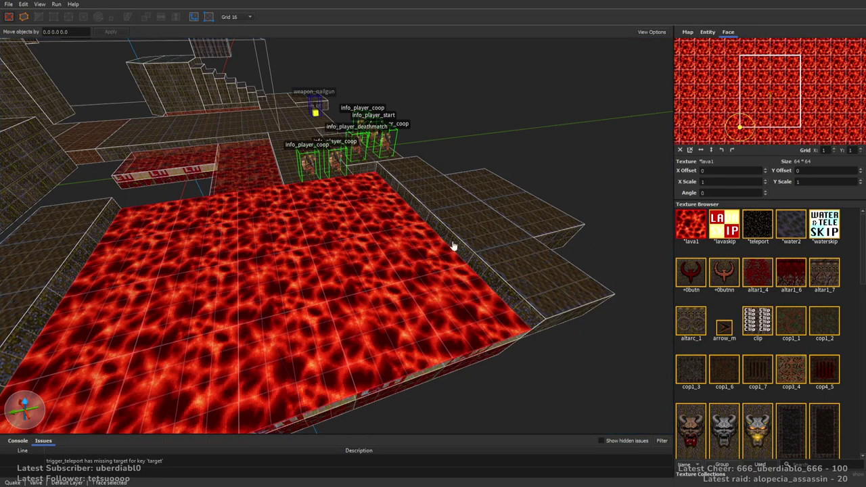
right_drag(470, 248, 390, 221)
key(Escape)
mouse_move(443, 259)
right_down()
mouse_move(465, 257)
mouse_move(422, 286)
mouse_move(450, 296)
mouse_move(458, 286)
right_up()
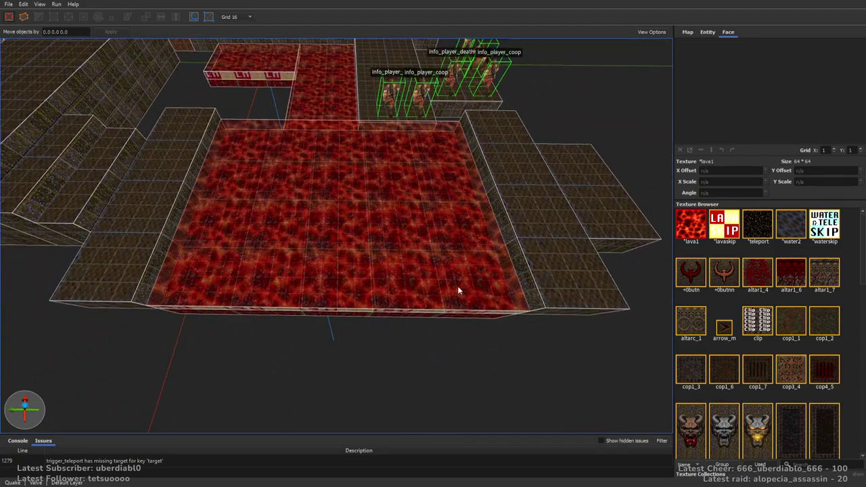
Step: Add a small square block rising out of the new lava pit
click(516, 194)
mouse_move(592, 204)
mouse_down()
mouse_move(343, 199)
mouse_move(402, 188)
mouse_up()
scroll(471, 189, up, 5)
scroll(472, 189, down, 5)
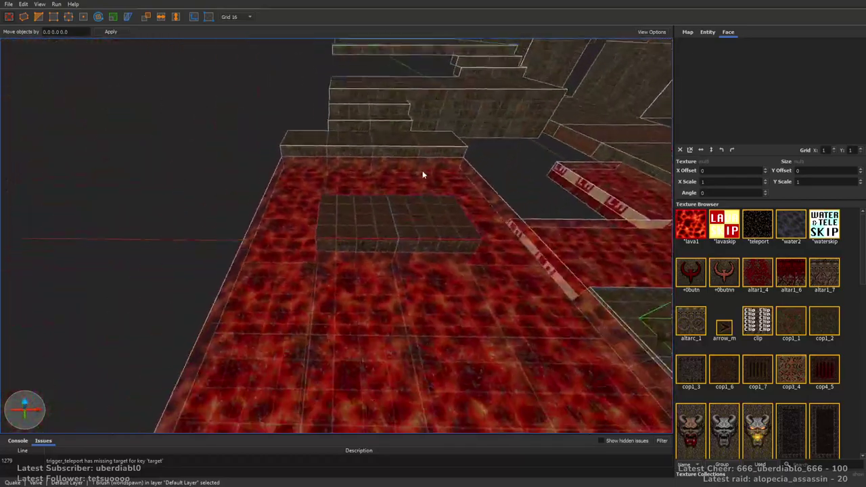
mouse_move(400, 246)
mouse_down()
mouse_move(331, 220)
mouse_move(294, 226)
mouse_up()
mouse_move(293, 226)
right_down()
mouse_move(376, 215)
mouse_move(348, 222)
mouse_move(369, 229)
mouse_move(378, 216)
right_up()
Step: Apply the met5_1 texture to the top face of the square block in the lava
shift+click(296, 215)
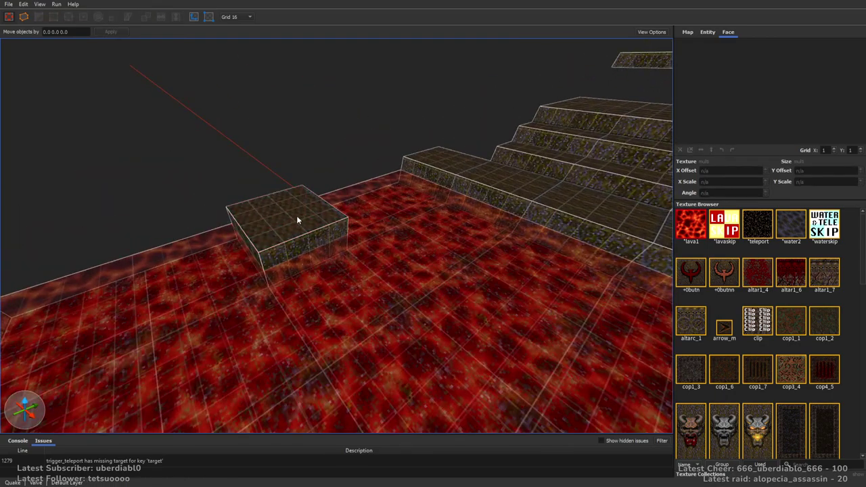
drag(862, 238, 853, 331)
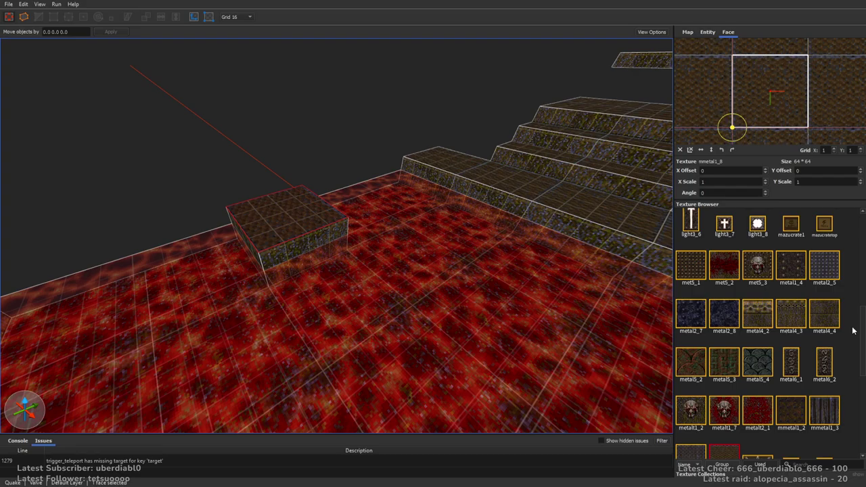
click(694, 272)
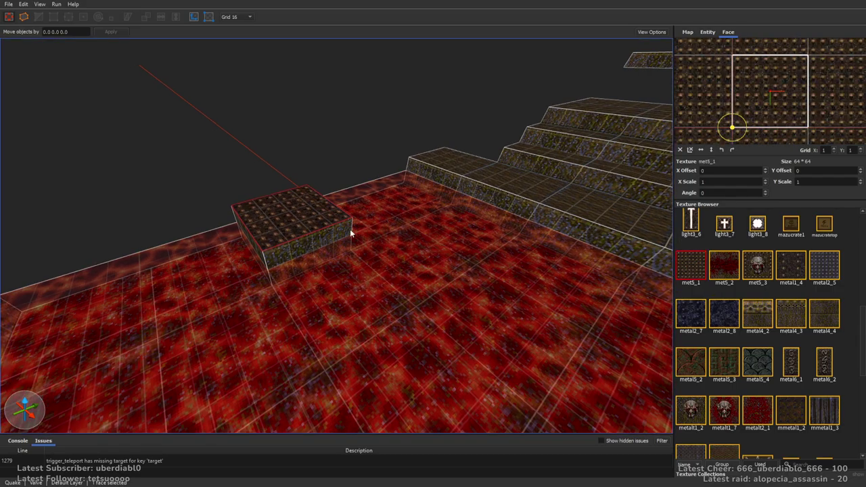
right_drag(349, 229, 403, 220)
Step: Copy the met5_1-topped block around the lava pit to make five scattered stepping blocks between the side strips
click(401, 288)
right_drag(401, 288, 380, 299)
click(346, 145)
ctrl+drag(347, 146, 228, 151)
ctrl+click(314, 261)
ctrl+click(360, 129)
ctrl+click(489, 189)
ctrl+click(412, 288)
right_drag(326, 284, 566, 191)
key(Escape)
Step: Place a copy of the framed teleporter at the outer edge of the landing block beside the lava pit
mouse_move(662, 304)
right_down()
mouse_move(419, 256)
mouse_move(318, 293)
mouse_move(456, 257)
mouse_move(400, 216)
mouse_move(333, 210)
mouse_move(373, 250)
mouse_move(325, 205)
right_up()
drag(325, 205, 564, 218)
key(Escape)
mouse_move(542, 211)
right_down()
mouse_move(520, 263)
mouse_move(446, 220)
mouse_move(440, 257)
mouse_move(290, 363)
right_up()
mouse_move(290, 364)
mouse_down()
mouse_move(461, 271)
mouse_move(463, 128)
mouse_move(473, 95)
mouse_up()
mouse_move(474, 95)
right_down()
mouse_move(393, 290)
mouse_move(364, 267)
mouse_move(369, 282)
mouse_move(325, 251)
mouse_move(290, 242)
mouse_move(287, 192)
mouse_move(421, 257)
mouse_move(332, 253)
mouse_move(325, 242)
mouse_move(553, 306)
right_up()
scroll(287, 193, up, 5)
scroll(486, 287, down, 5)
Step: Set the target of the landing's trigger_teleport brush to tp2
click(484, 287)
mouse_move(485, 287)
right_down()
mouse_move(565, 201)
mouse_move(424, 216)
right_up()
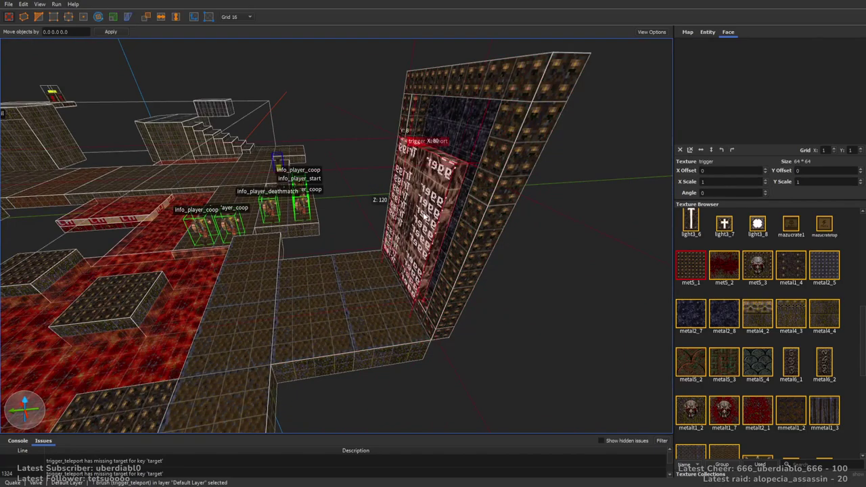
click(716, 32)
double_click(728, 58)
text(tp1)
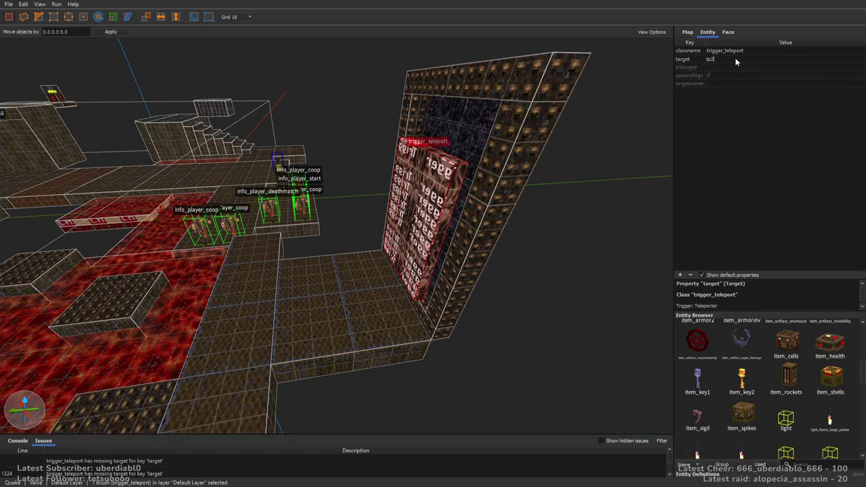
key(Return)
Step: Place an info_teleport_destination on the landing in front of the teleporter and rotate it to angle 90
scroll(348, 241, up, 3)
key(Escape)
drag(862, 373, 857, 336)
scroll(857, 336, down, 3)
drag(785, 392, 348, 277)
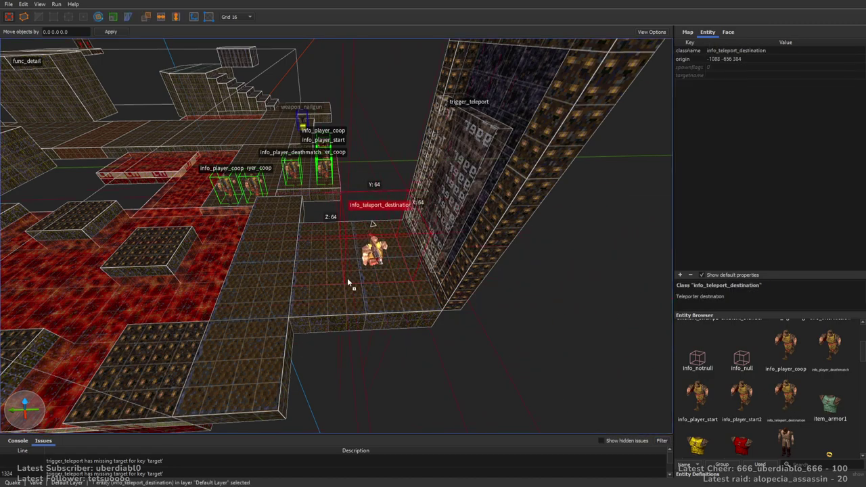
key(alt+Left)
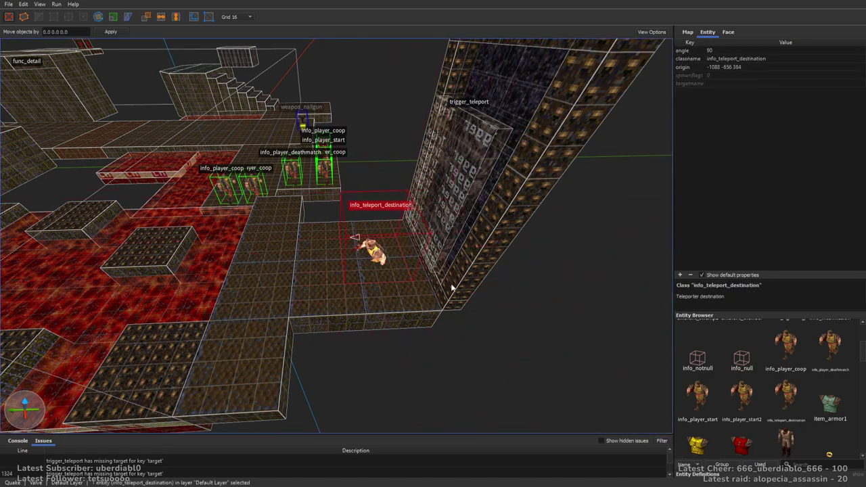
right_drag(441, 299, 550, 167)
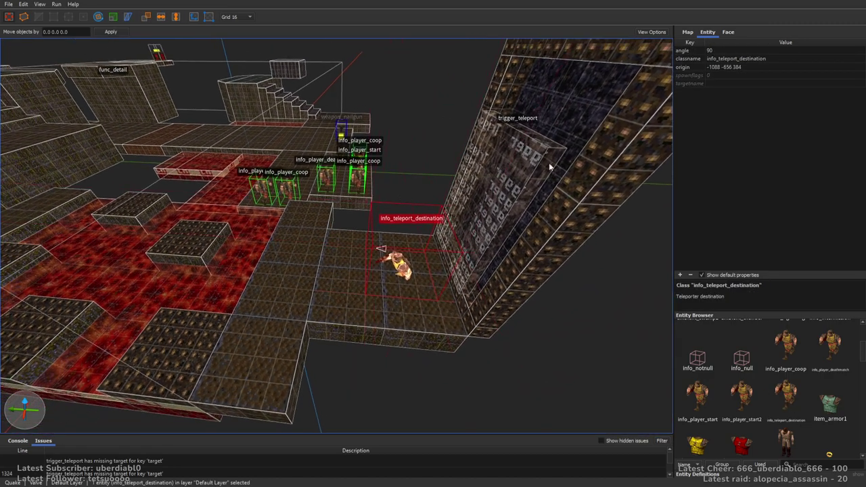
Step: Set the landing teleport destination's targetname to tp1
double_click(717, 83)
text(tp1)
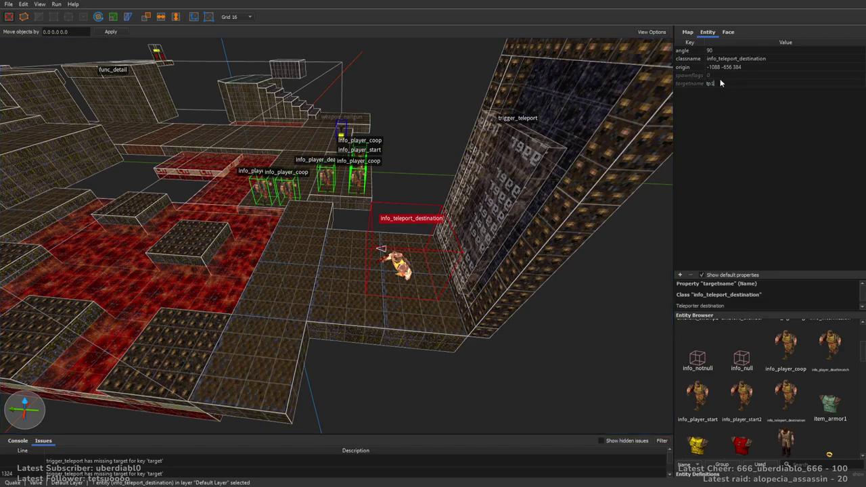
key(Return)
Step: Place a copy of the teleport destination in front of the other teleporter, with angle 270 and targetname tp2
right_drag(379, 258, 325, 203)
drag(365, 203, 345, 238)
right_drag(345, 238, 344, 211)
alt+drag(344, 153, 376, 235)
key(alt+Left)
key(alt+Left)
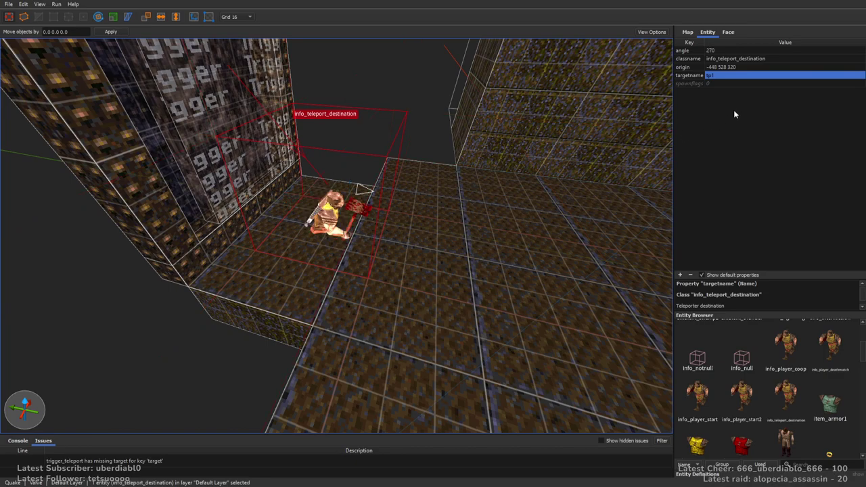
click(750, 72)
key(Return)
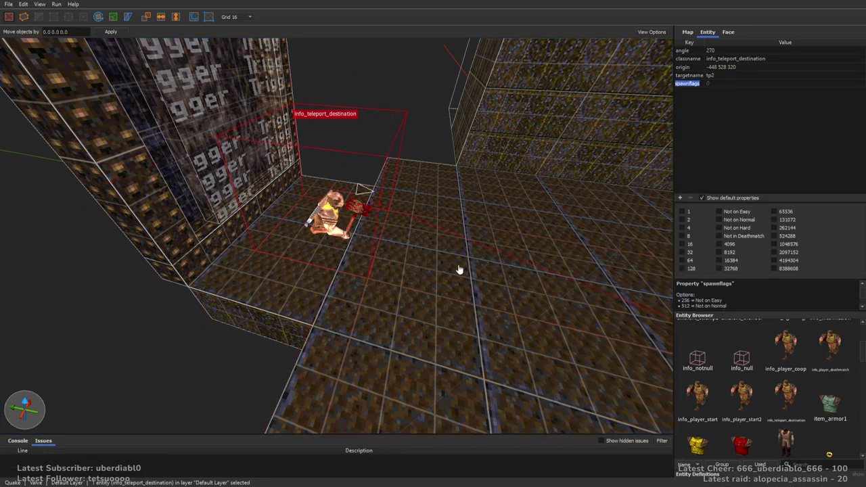
right_drag(458, 267, 485, 250)
key(Escape)
Step: Add a light entity in front of the tp2 teleporter's trigger, positioned on the 8-unit grid at -448 552 424
drag(864, 369, 864, 383)
drag(790, 372, 261, 140)
key(bracketleft)
right_drag(261, 140, 625, 138)
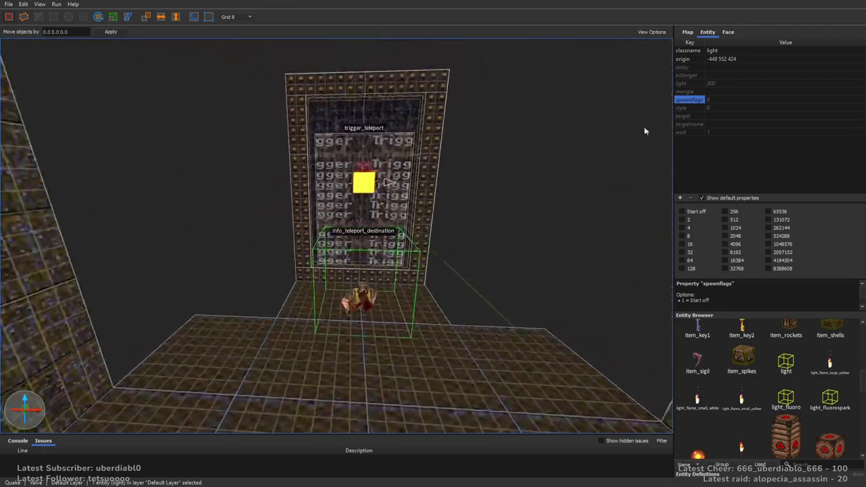
Step: Set the teleporter light's brightness to 500, its wait to 1.2 and its style to 5
click(731, 83)
click(731, 82)
text(500)
key(Return)
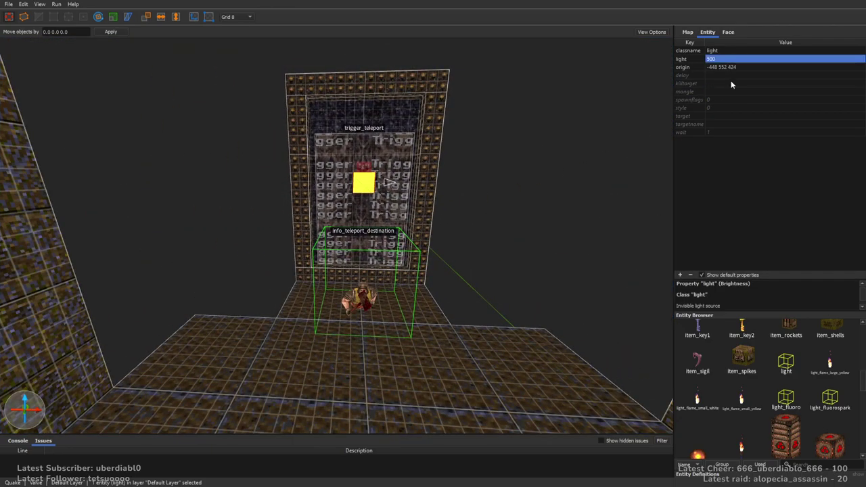
click(736, 132)
click(737, 131)
text(1.2)
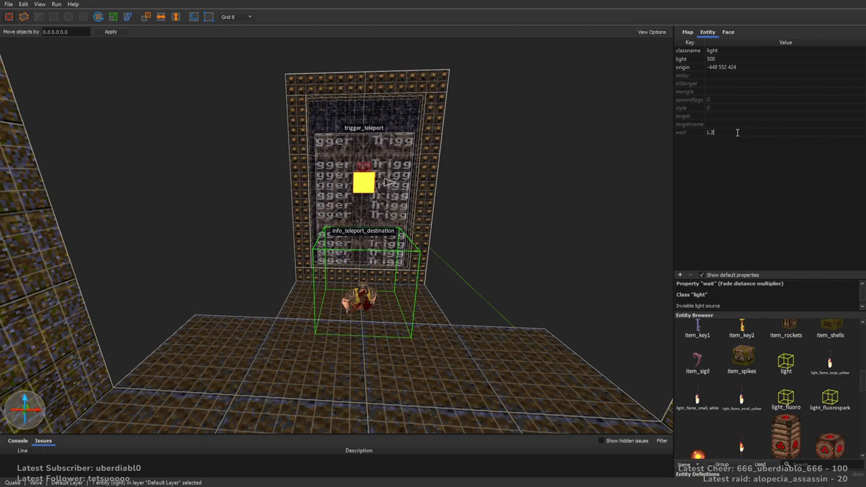
key(Return)
click(723, 117)
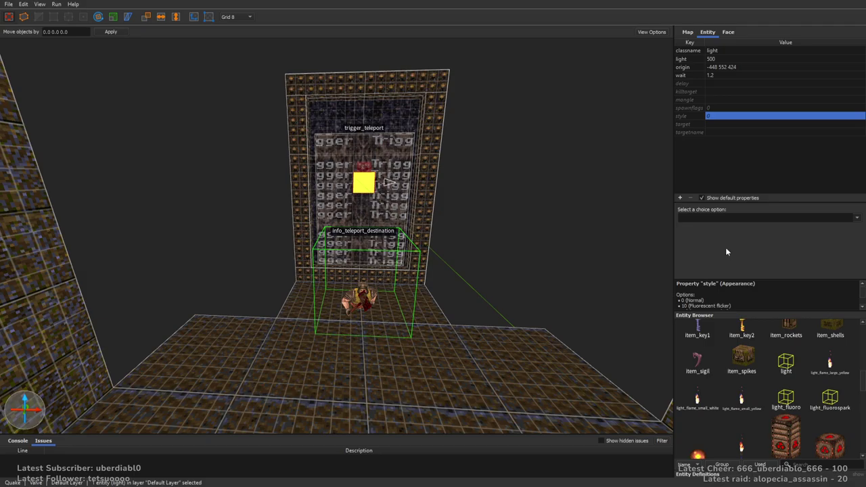
text(5)
key(Return)
Step: Copy the teleporter light to the landing's teleporter and position it in front of the trigger
mouse_move(474, 190)
right_down()
mouse_move(451, 176)
mouse_move(482, 198)
right_up()
drag(527, 237, 326, 163)
right_drag(325, 163, 499, 228)
drag(499, 228, 504, 206)
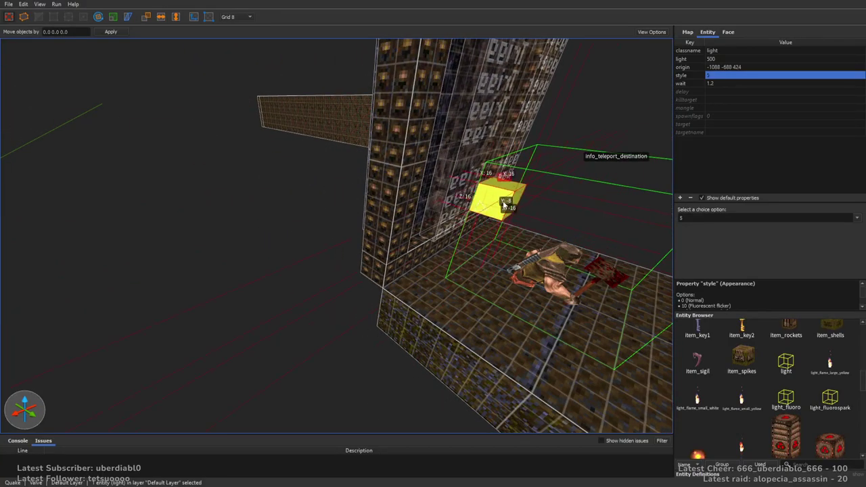
right_drag(499, 205, 431, 264)
key(plus)
alt+drag(391, 269, 387, 196)
mouse_move(385, 195)
right_down()
mouse_move(521, 258)
mouse_move(431, 220)
mouse_move(460, 274)
mouse_move(400, 324)
mouse_move(325, 324)
mouse_move(358, 276)
right_up()
key(Escape)
Step: Shape the slab between the two large floors into a step 64 units deep, 384 long and 16 high
key(minus)
key(plus)
click(358, 277)
shift+drag(349, 287, 345, 352)
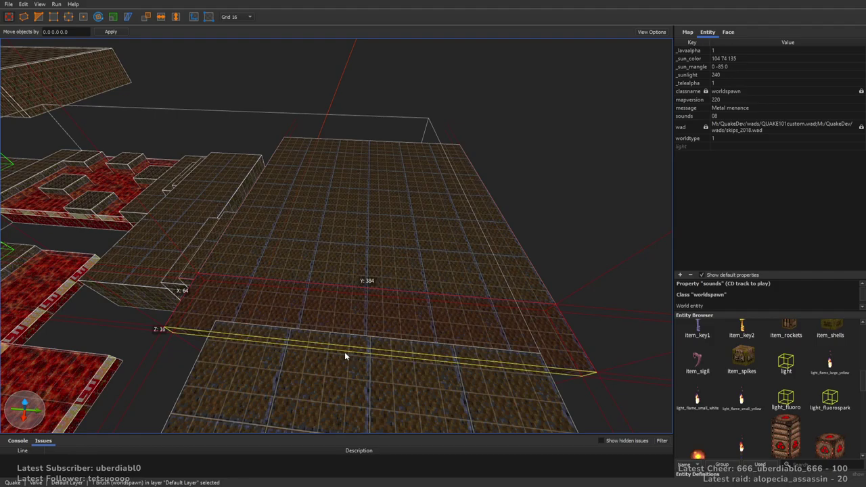
mouse_move(338, 286)
right_down()
mouse_move(512, 294)
mouse_move(397, 270)
mouse_move(433, 271)
mouse_move(162, 266)
right_up()
right_drag(436, 265, 484, 259)
mouse_move(388, 265)
mouse_down()
mouse_move(390, 257)
mouse_move(370, 342)
mouse_up()
key(Escape)
right_drag(370, 341, 494, 286)
key(d)
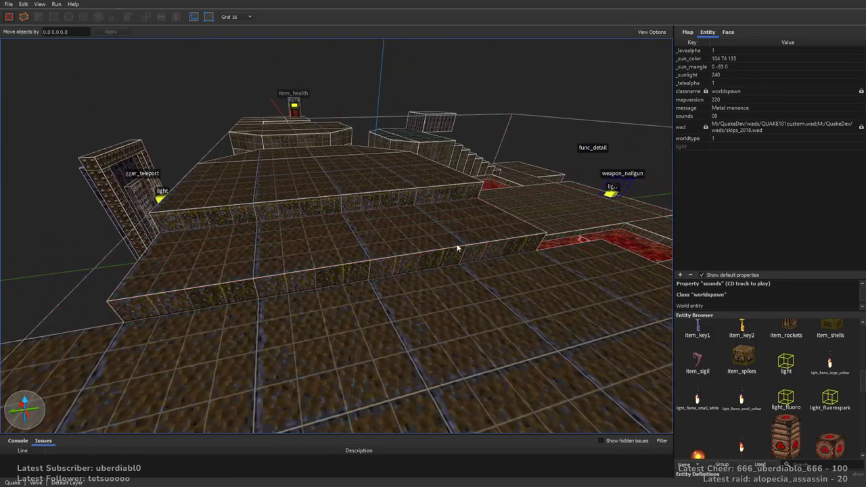
Step: Texture the wide step between the large floors with metal1_4 and its top with metal2_5
click(728, 32)
click(791, 266)
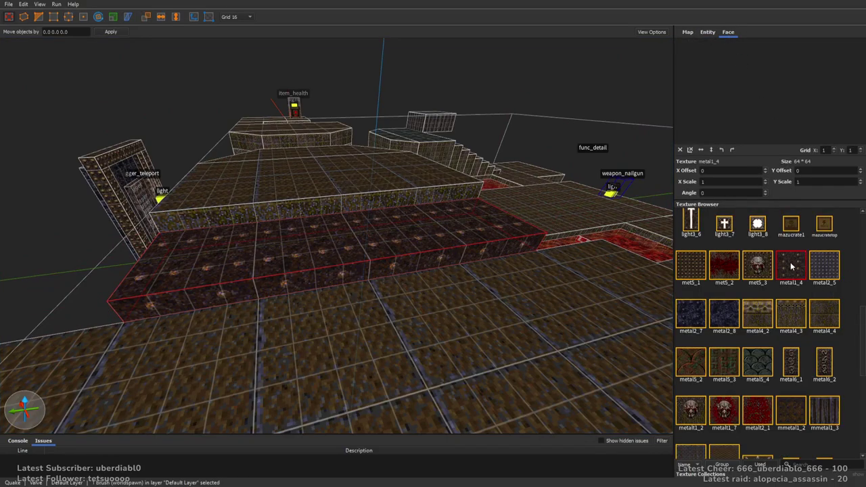
key(w)
key(a)
shift+click(451, 287)
shift+click(480, 243)
click(825, 265)
right_drag(514, 271, 536, 279)
key(Escape)
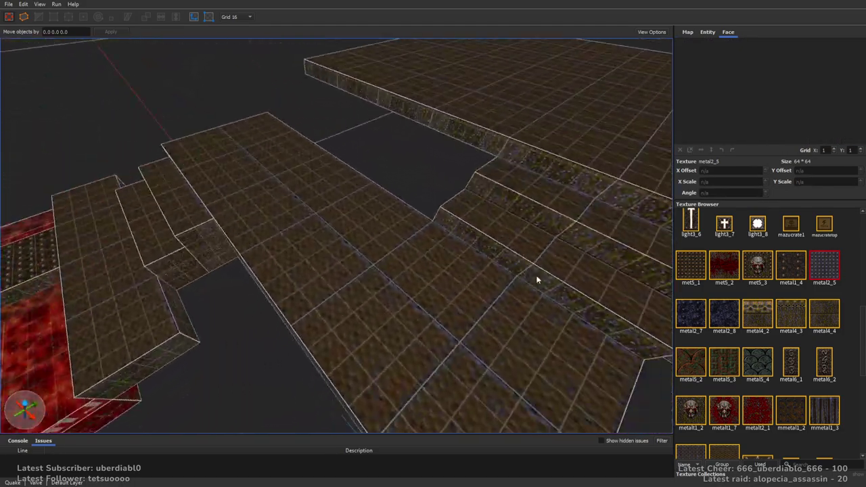
Step: Apply the sfloor4_1 texture to the top faces of the stair steps on both sides of the long block
shift+drag(555, 194, 519, 233)
right_drag(518, 233, 394, 212)
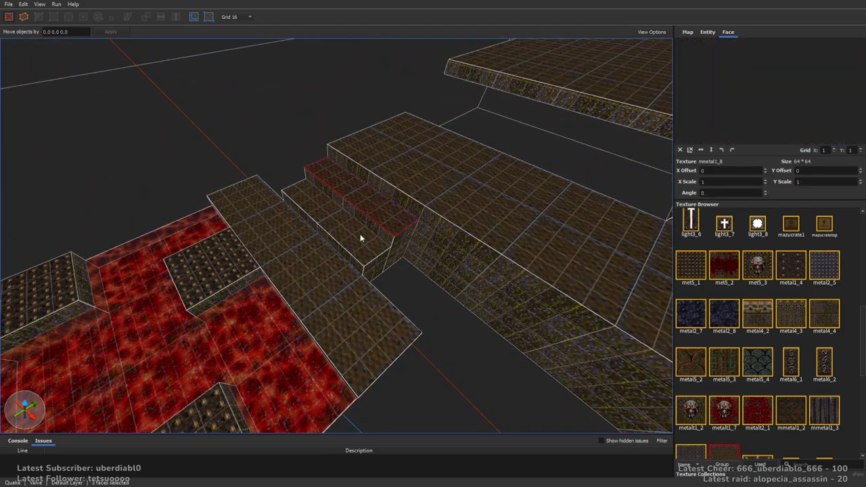
drag(863, 330, 863, 421)
click(824, 284)
right_drag(347, 152, 353, 312)
key(Escape)
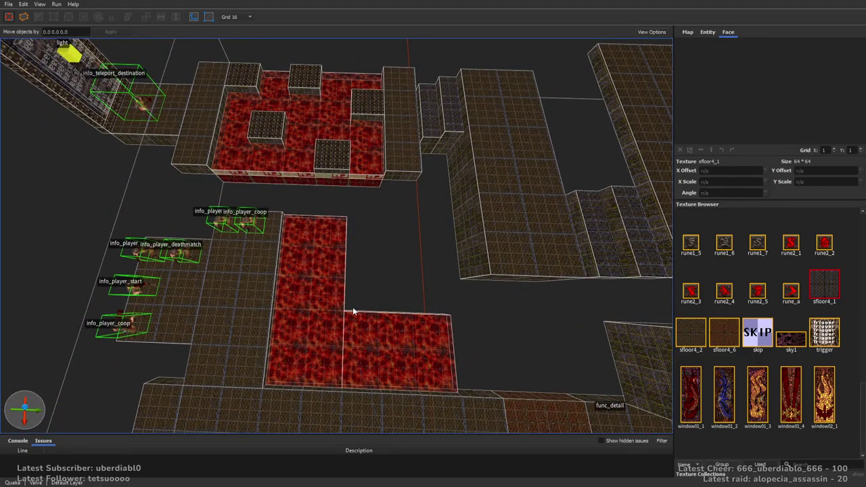
scroll(353, 312, down, 4)
scroll(353, 312, up, 4)
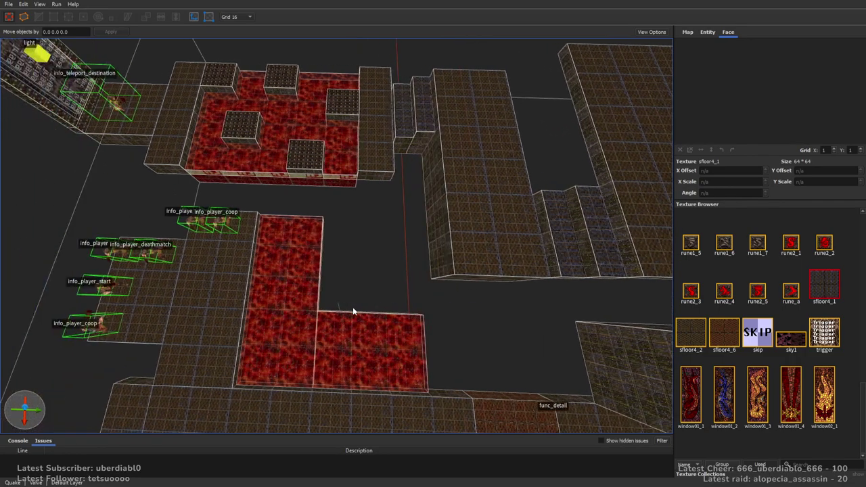
key(d)
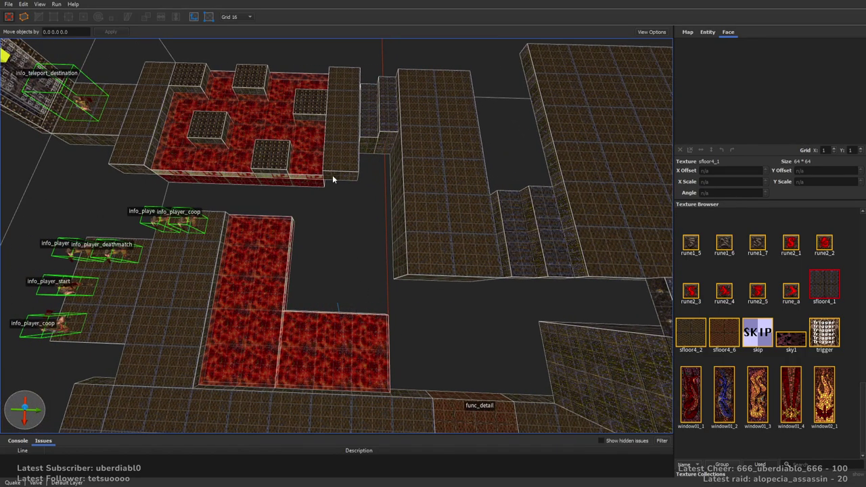
right_drag(365, 224, 455, 242)
scroll(509, 212, down, 6)
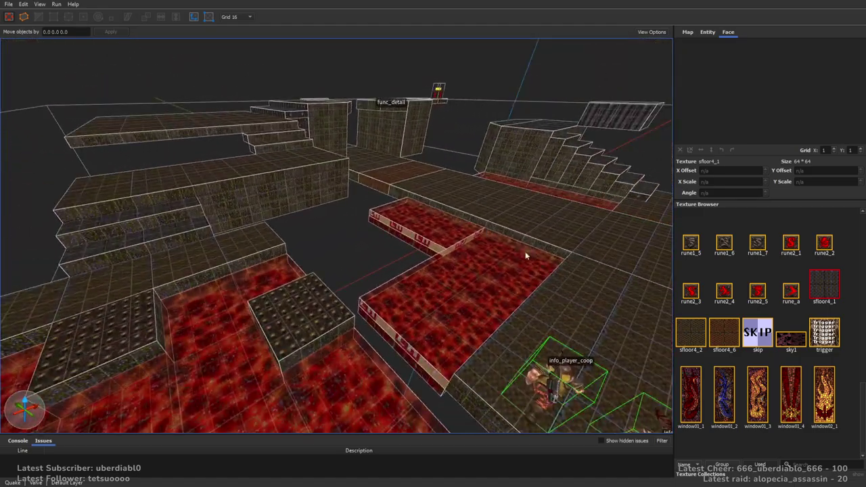
Step: Draw a wall 32 units thick spanning the wide step and the adjoining edges of both large floors, and raise it
right_drag(505, 276, 420, 245)
drag(443, 235, 418, 294)
mouse_move(417, 295)
right_down()
mouse_move(438, 267)
mouse_move(389, 287)
right_up()
shift+drag(387, 274, 400, 300)
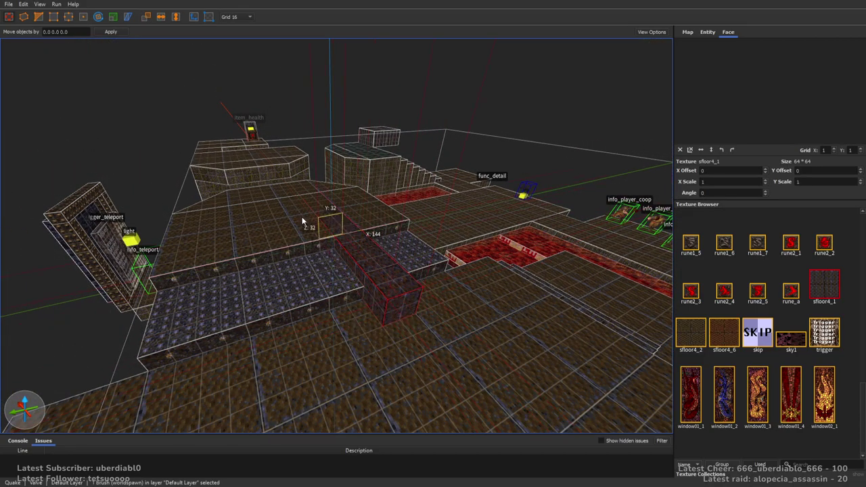
mouse_move(300, 215)
right_down()
mouse_move(380, 223)
mouse_move(233, 268)
right_up()
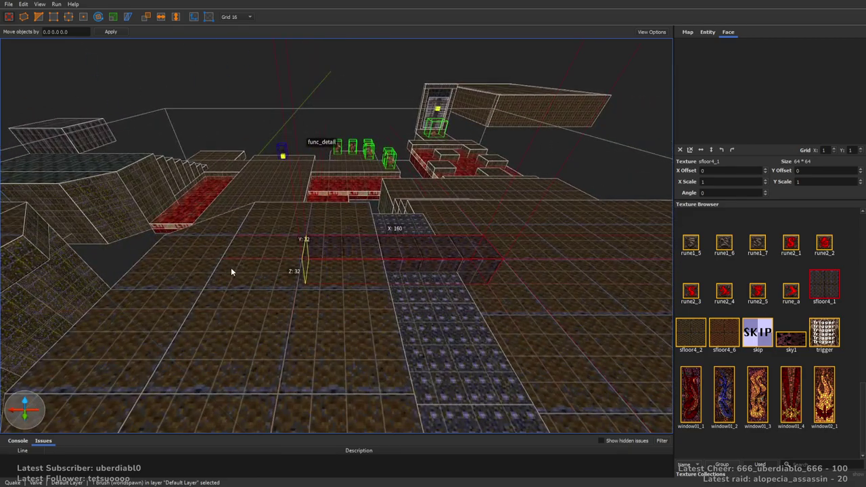
key(d)
shift+drag(203, 247, 267, 160)
Step: Split the wall at both edges of the wide step and raise all three sections together into a tall pillar
ctrl+click(289, 310)
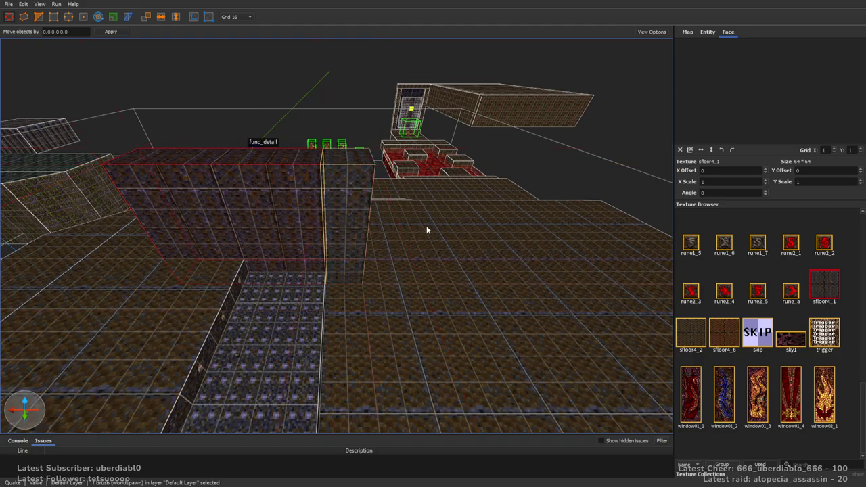
click(297, 250)
click(200, 237)
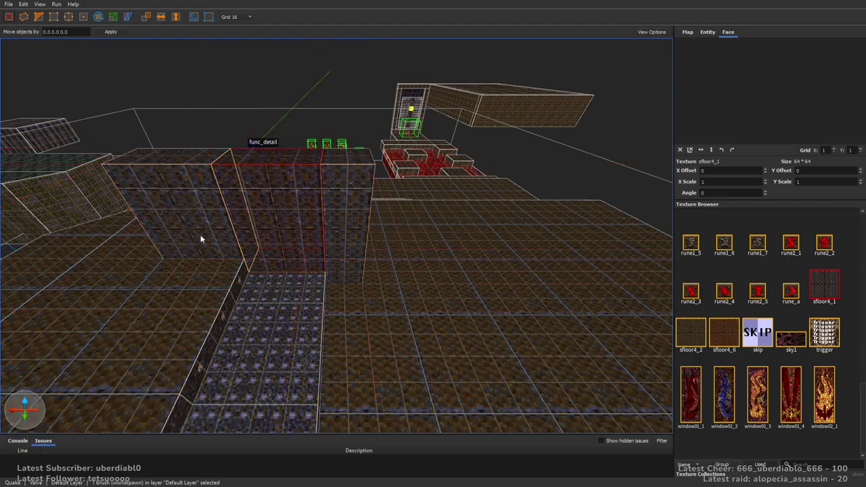
ctrl+click(273, 224)
ctrl+click(349, 217)
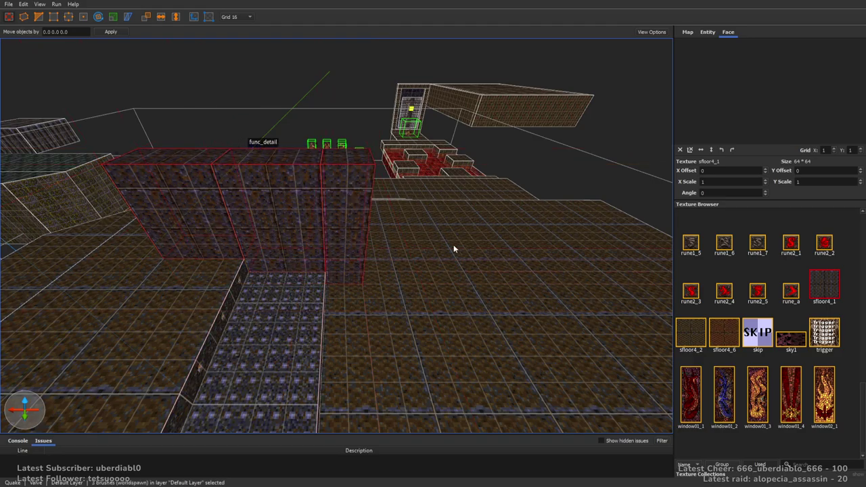
right_drag(457, 245, 334, 246)
shift+drag(356, 174, 352, 122)
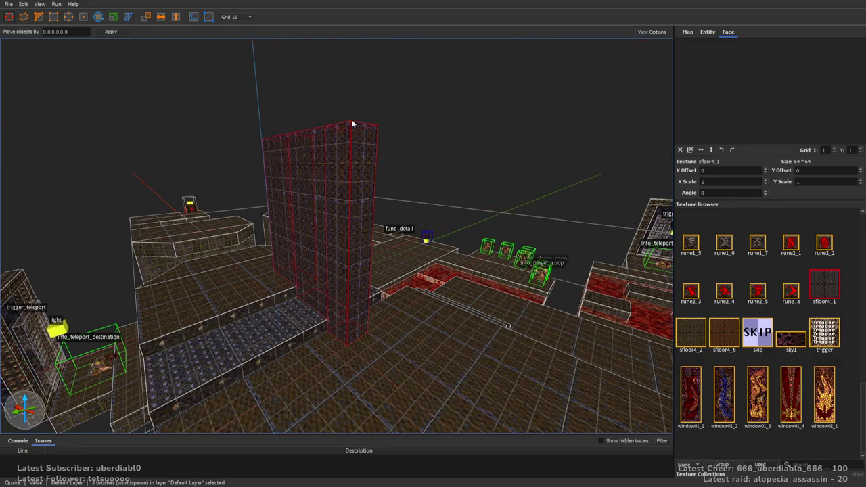
Step: Texture the three pillar sections with metal4_2 and duplicate the pillar farther along the wide step
click(757, 243)
right_drag(574, 233, 447, 241)
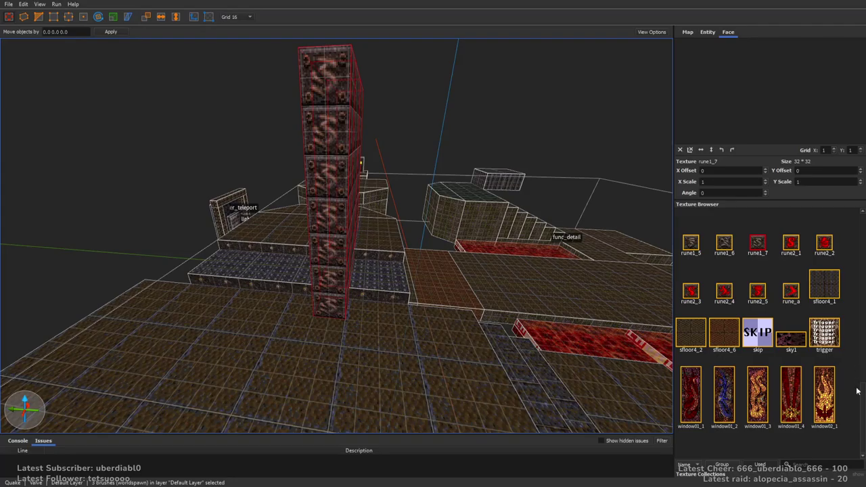
scroll(856, 388, up, 5)
click(755, 270)
right_drag(420, 201, 428, 210)
scroll(428, 205, up, 3)
ctrl+drag(420, 298, 281, 300)
mouse_move(282, 299)
right_down()
mouse_move(356, 255)
mouse_move(501, 236)
right_up()
mouse_move(453, 198)
right_down()
mouse_move(444, 224)
mouse_move(401, 191)
mouse_move(477, 201)
mouse_move(424, 243)
mouse_move(467, 249)
mouse_move(520, 212)
mouse_move(353, 269)
mouse_move(410, 277)
mouse_move(321, 286)
mouse_move(345, 267)
mouse_move(419, 259)
mouse_move(469, 333)
mouse_move(356, 253)
mouse_move(384, 252)
mouse_move(309, 184)
mouse_move(160, 170)
right_up()
key(Escape)
Step: Build a block 256 units long, 144 wide and 128 high at the large floor's edge and texture it with metal1_4
mouse_move(161, 169)
mouse_down()
mouse_move(345, 246)
mouse_move(396, 295)
mouse_move(382, 297)
mouse_up()
mouse_move(382, 296)
right_down()
mouse_move(348, 261)
mouse_move(473, 246)
right_up()
mouse_move(473, 246)
shift+mouse_down()
mouse_move(477, 153)
mouse_move(471, 169)
mouse_move(474, 181)
mouse_move(487, 150)
shift+mouse_up()
right_drag(487, 150, 463, 210)
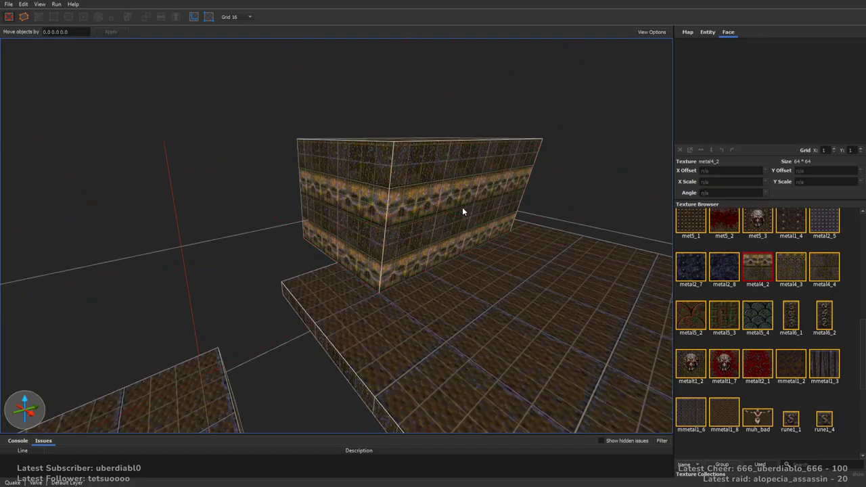
click(785, 224)
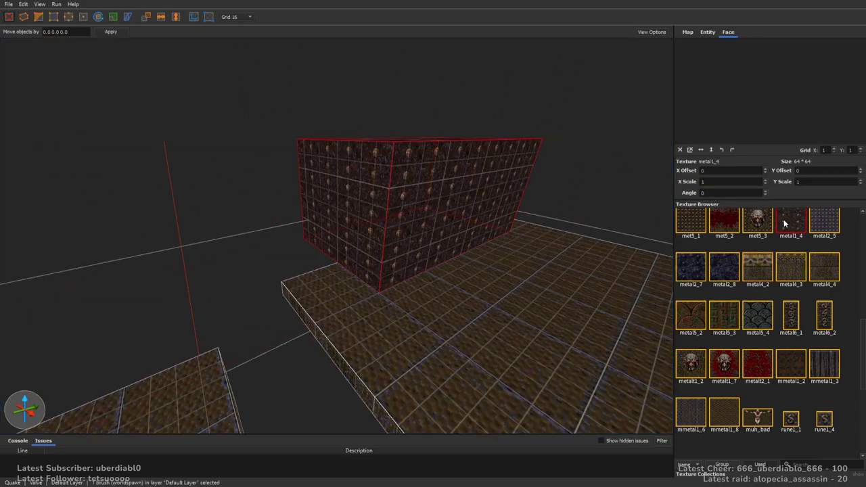
scroll(507, 200, up, 3)
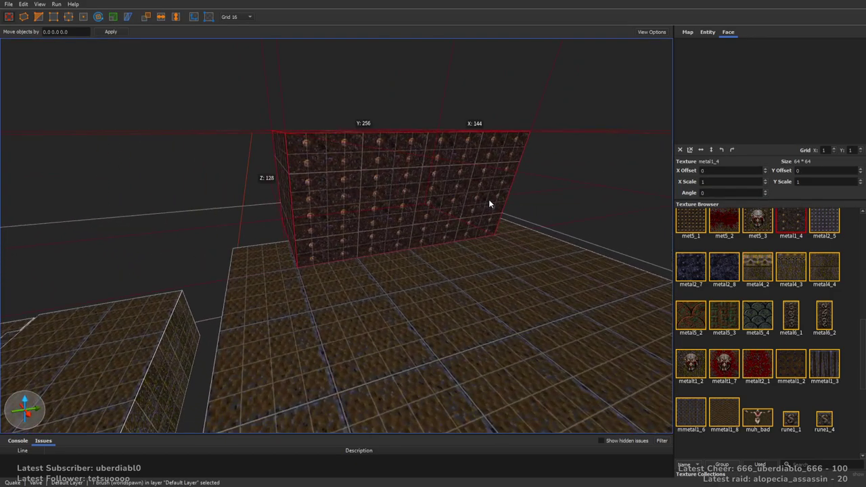
Step: Split off the block's bottom band, then texture the band with metal4_2 and the part above with metal4_4
middle_drag(429, 248, 443, 280)
click(756, 266)
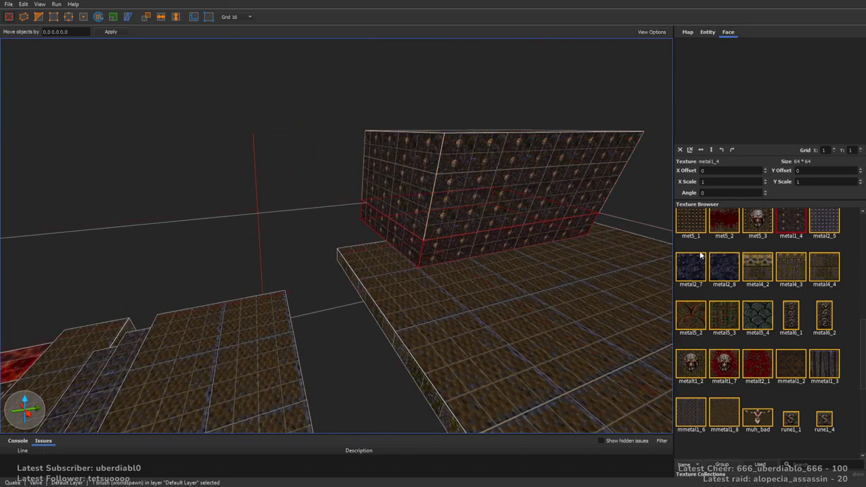
middle_drag(670, 248, 510, 212)
click(453, 210)
right_drag(453, 209, 670, 254)
click(831, 272)
click(466, 211)
right_drag(467, 211, 406, 273)
Step: Apply metal5_4 to the large block's top face and rotate the texture twice
click(406, 273)
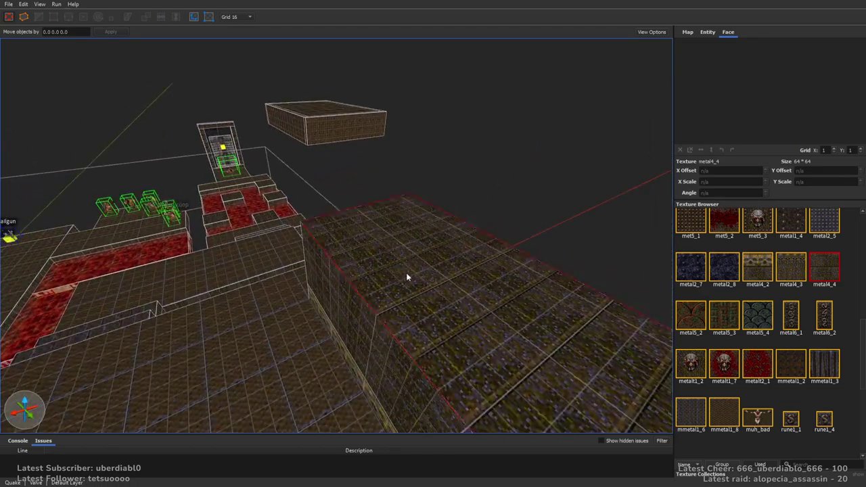
click(762, 326)
right_drag(448, 216, 379, 230)
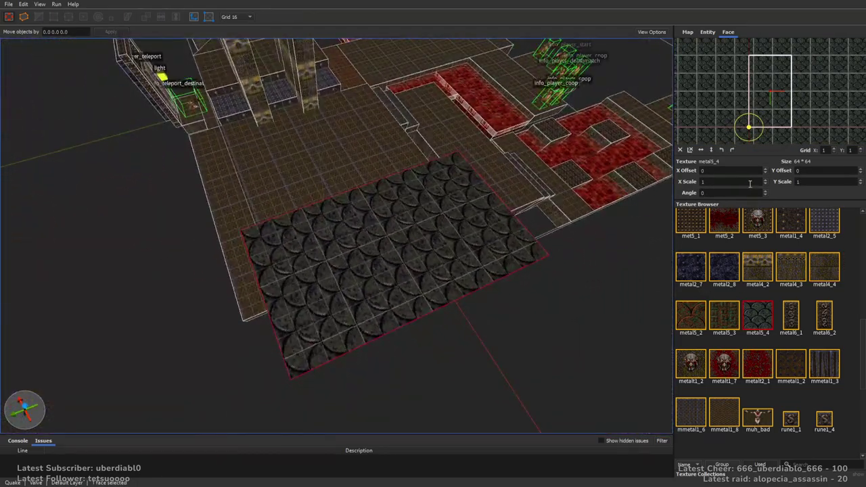
click(730, 151)
click(730, 151)
key(Escape)
Step: Try metal2_8 and metalt2_1 on the top face of the long block above the stairs, keeping met5_2
right_drag(470, 179, 309, 249)
shift+click(310, 249)
click(729, 269)
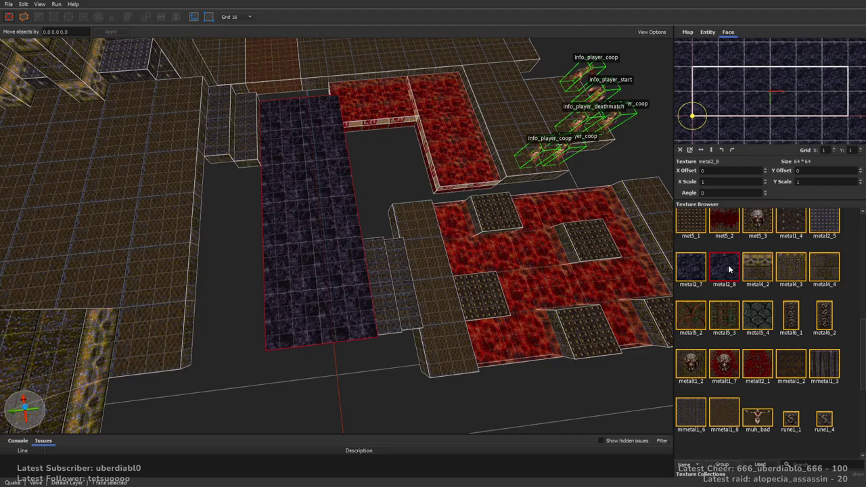
click(729, 230)
click(757, 365)
key(ctrl+z)
Step: Extend the long block past the stairs with a new section 256 units long, 128 wide and 80 high
mouse_move(485, 163)
right_down()
mouse_move(354, 143)
mouse_move(391, 240)
mouse_move(439, 217)
mouse_move(425, 230)
right_up()
click(392, 240)
drag(425, 230, 189, 252)
Step: Cut off the new section's 32-unit slice beside the stairs, delete it and close the gap with the remaining part
right_drag(208, 255, 369, 225)
click(369, 222)
click(401, 276)
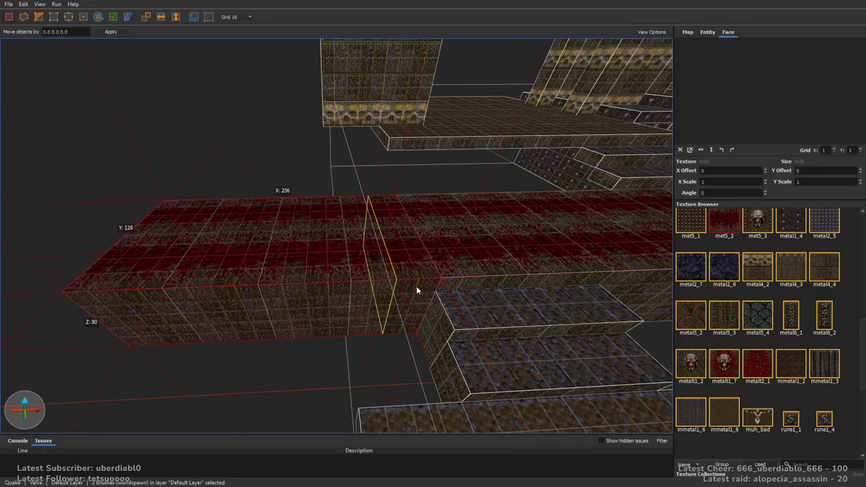
key(Return)
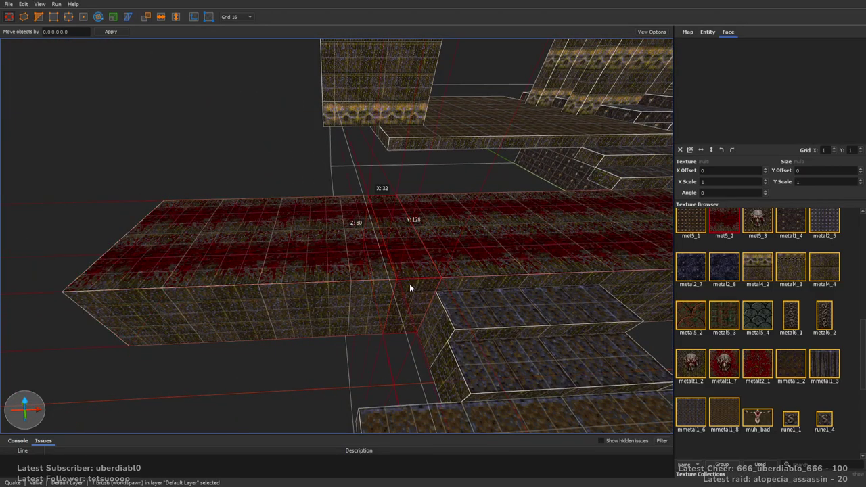
key(Delete)
click(377, 272)
drag(476, 249, 515, 256)
key(Escape)
Step: Build a slab 32 units thick, 128 wide and 192 high across the red-topped block as a func_door textured with mmetal1_2
mouse_move(488, 257)
right_down()
mouse_move(443, 258)
mouse_move(740, 236)
right_up()
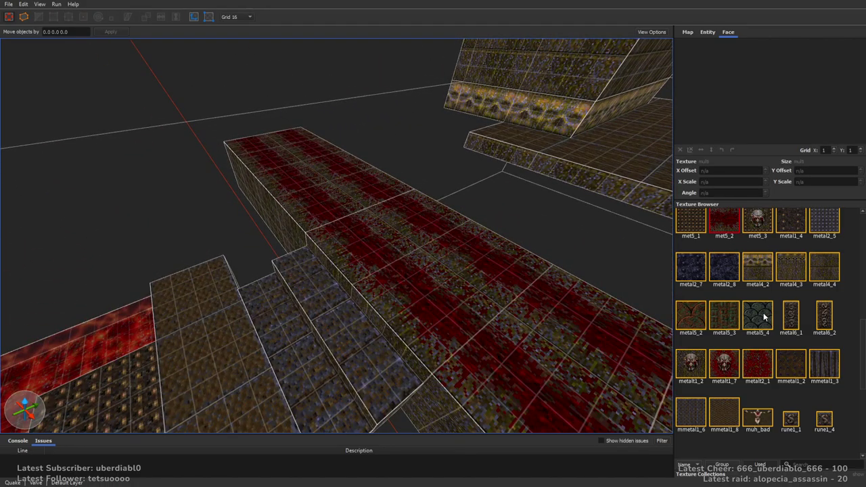
scroll(860, 335, down, 1)
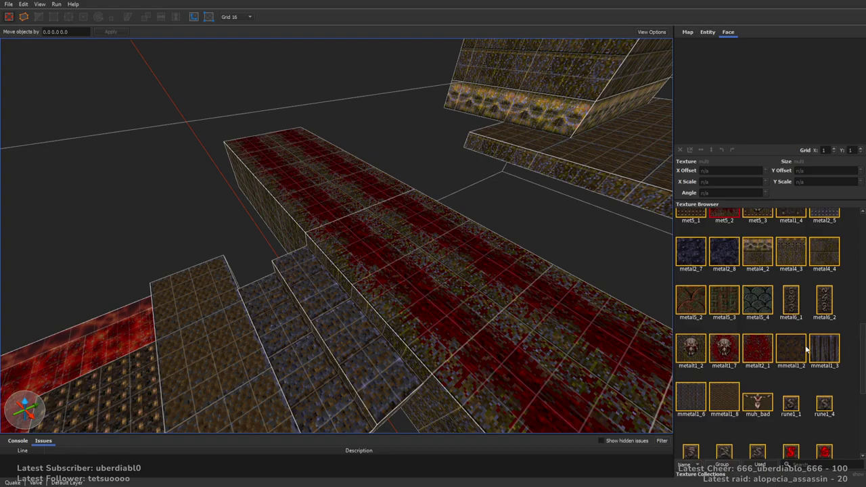
right_drag(514, 230, 384, 270)
mouse_move(344, 264)
mouse_down()
mouse_move(477, 300)
mouse_move(400, 267)
mouse_up()
right_drag(400, 267, 399, 154)
mouse_move(399, 154)
shift+mouse_down()
mouse_move(421, 69)
mouse_move(422, 83)
mouse_move(464, 131)
shift+mouse_up()
mouse_move(465, 131)
right_down()
mouse_move(468, 170)
mouse_move(431, 179)
mouse_move(464, 187)
mouse_move(441, 197)
mouse_move(538, 184)
mouse_move(464, 178)
mouse_move(512, 176)
mouse_move(467, 168)
mouse_move(476, 201)
mouse_move(341, 213)
right_up()
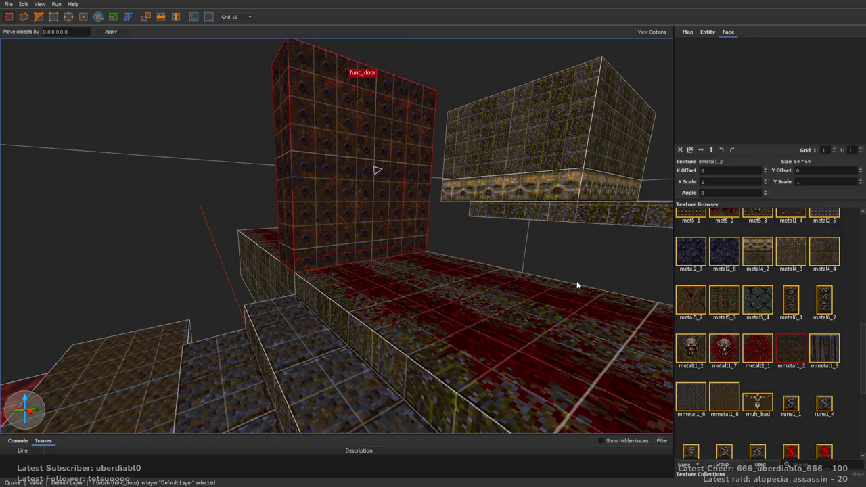
Step: Set the func_door's angle to -1 and its speed to 200
click(708, 32)
double_click(722, 60)
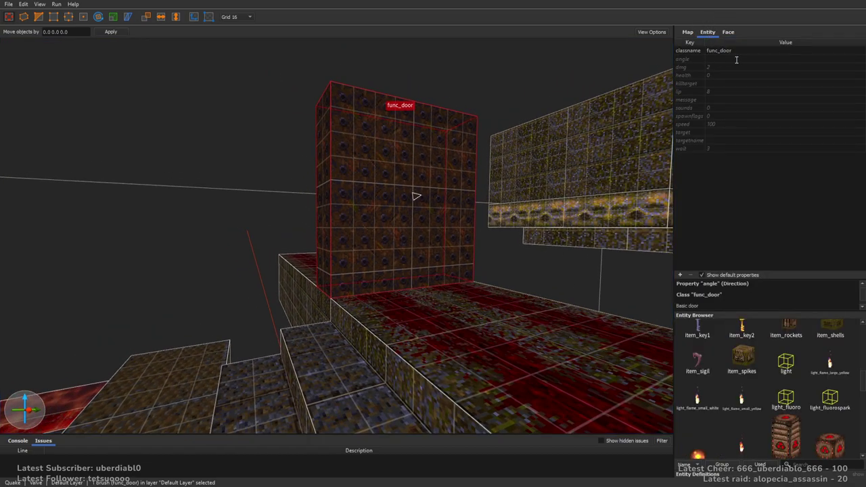
text(-1)
key(Return)
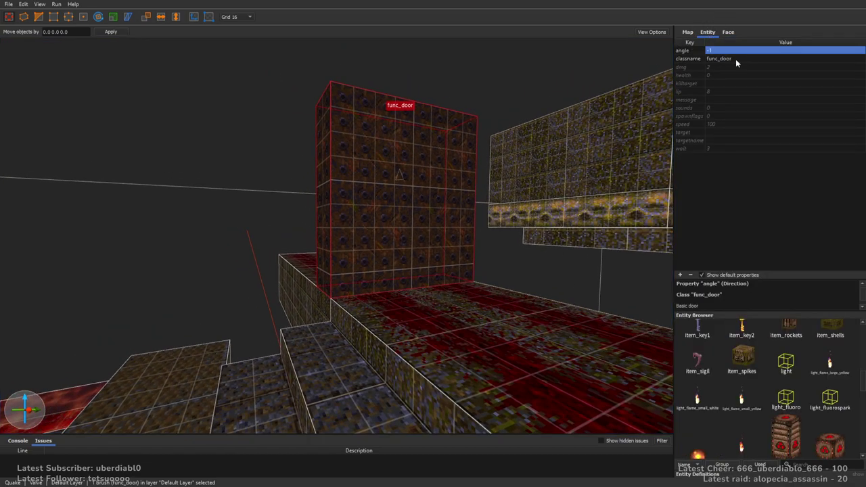
double_click(729, 123)
text(200)
key(Return)
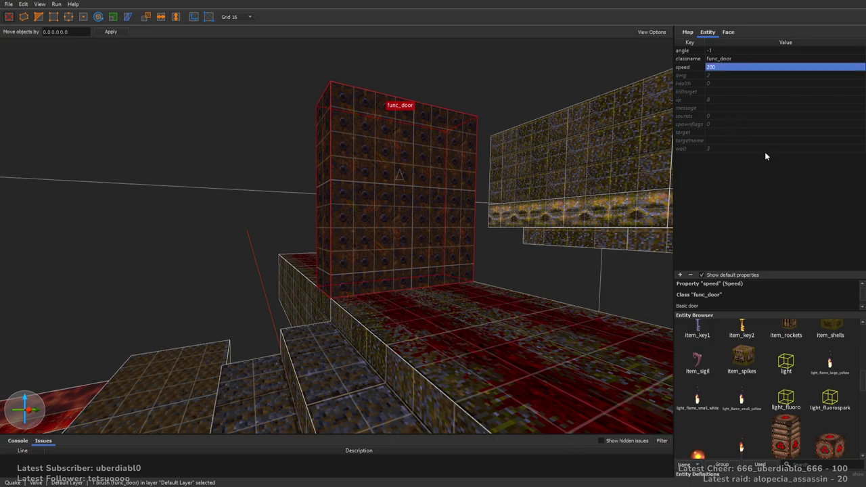
Step: Set the door's wait to -1 and its targetname to fdoor1
double_click(726, 150)
text(-1)
key(Return)
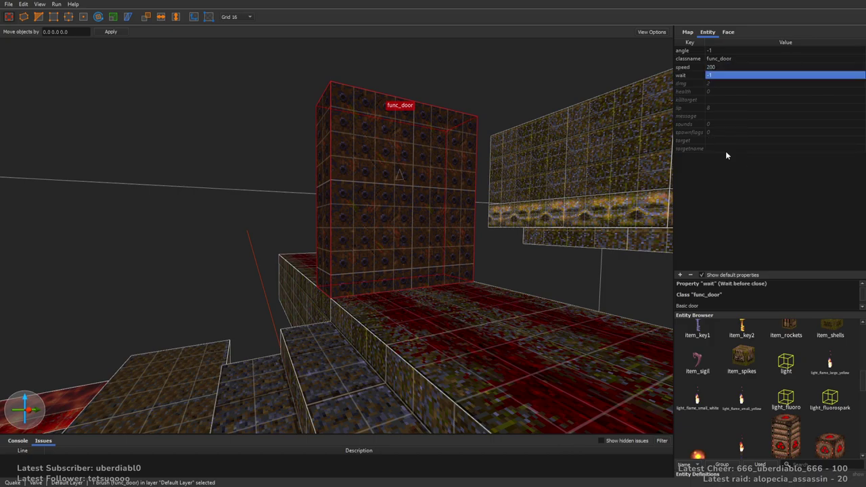
click(724, 150)
click(725, 150)
text(fdoor1)
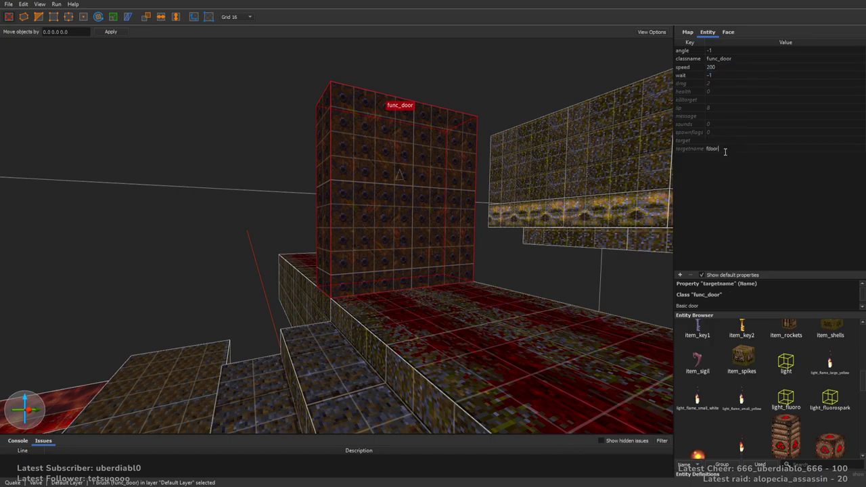
key(Return)
Step: Enable the door's Don't link and Toggle spawnflags and set its lip to 4
click(708, 142)
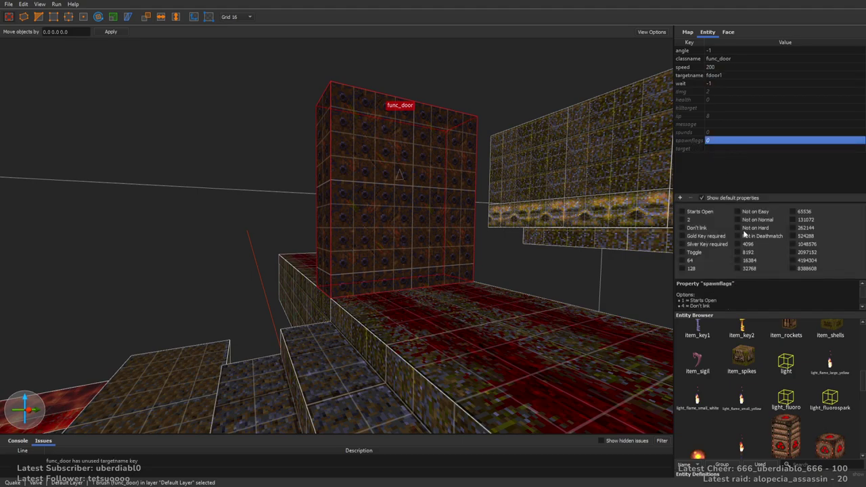
click(682, 228)
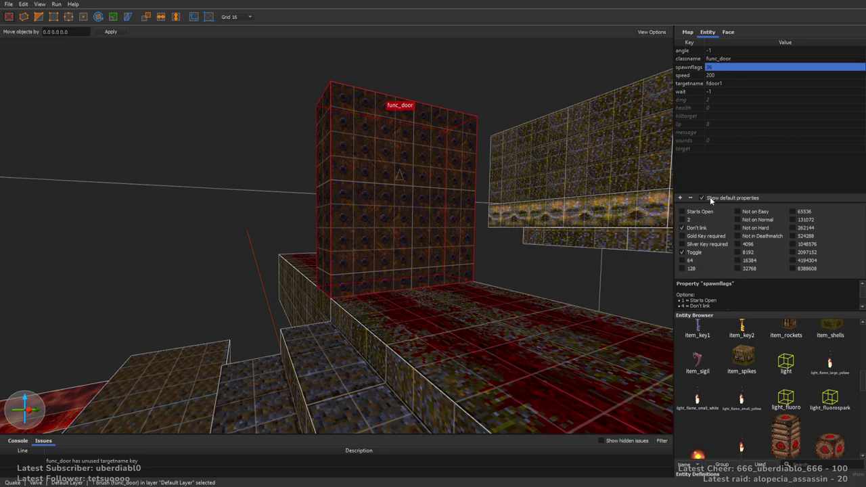
click(720, 124)
text(4)
key(Return)
Step: Set the door's sounds property to 1 (Stone)
click(712, 142)
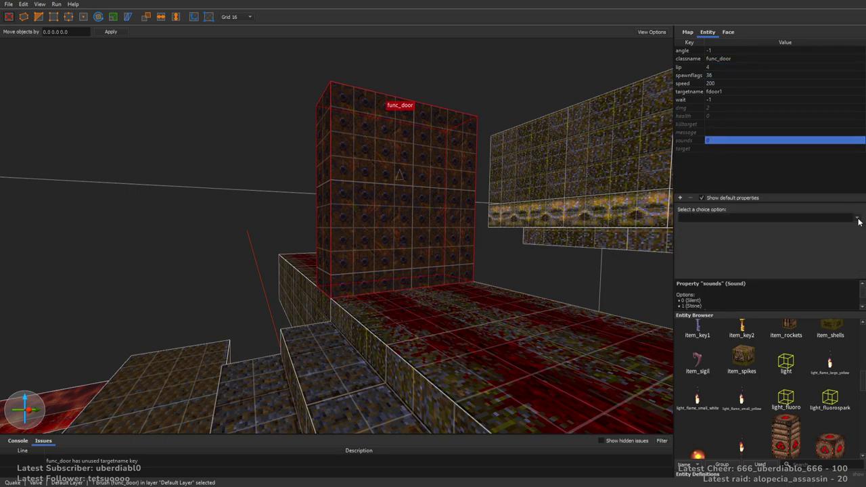
text(1)
key(Return)
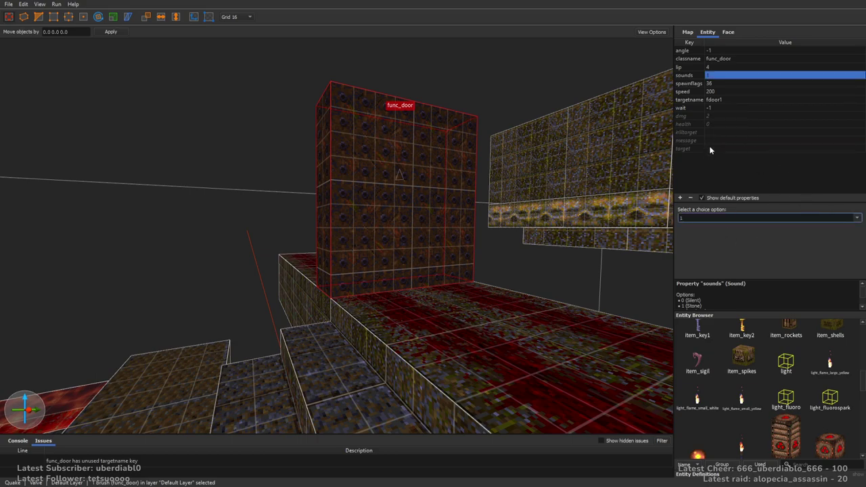
Step: Place a copy of the door crosswise on the walkway's reddish strip and duplicate it into two side-by-side leaves
right_drag(540, 125, 345, 223)
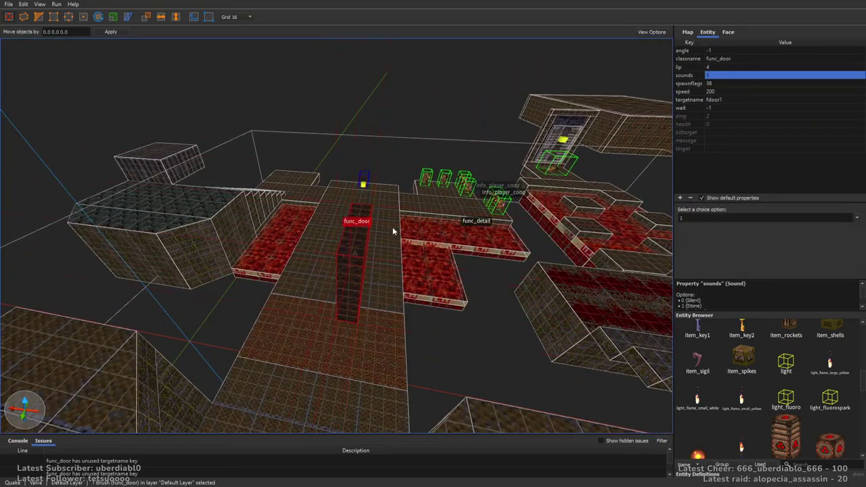
scroll(390, 204, up, 5)
key(Down)
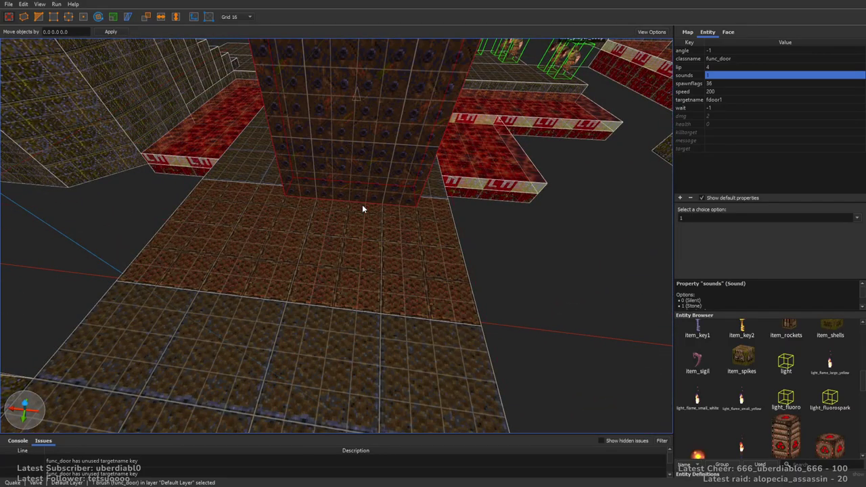
right_drag(325, 201, 476, 141)
scroll(448, 244, down, 5)
mouse_move(472, 309)
mouse_down()
mouse_move(286, 292)
mouse_move(302, 295)
mouse_up()
Step: Set the two door leaves' angles to open away from each other, using 180 for the leaf nearer the teleporter
double_click(721, 52)
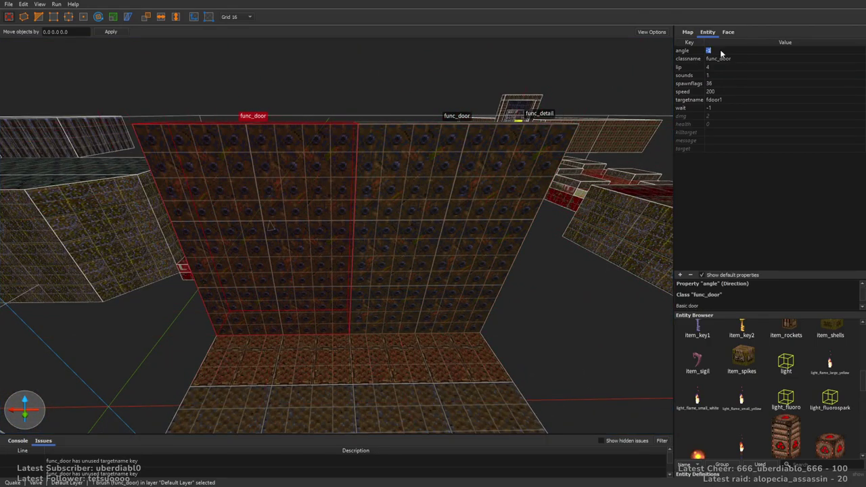
key(Return)
key(Return)
text(180)
key(Return)
key(Return)
key(Return)
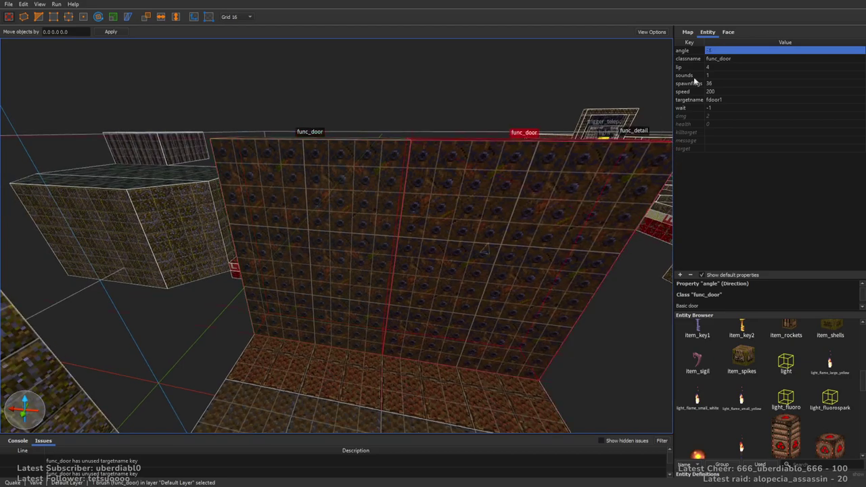
double_click(726, 50)
key(Return)
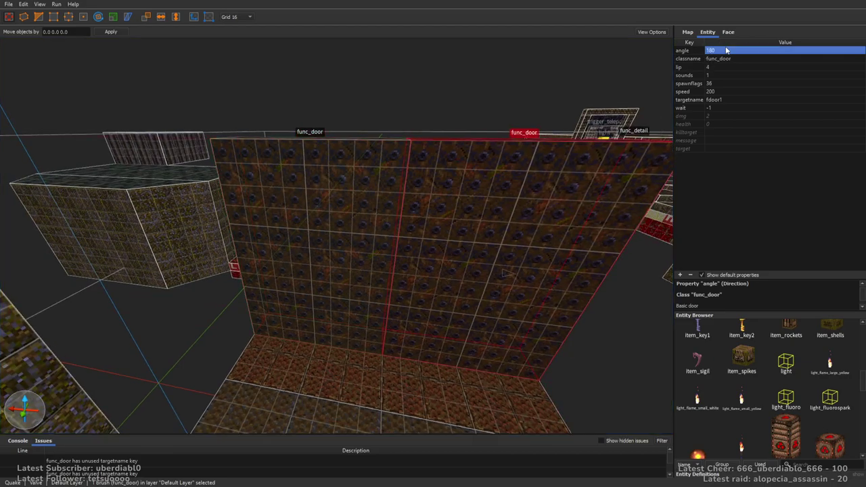
middle_drag(514, 237, 440, 234)
Step: Set the lip of both walkway door leaves to 16
ctrl+click(325, 235)
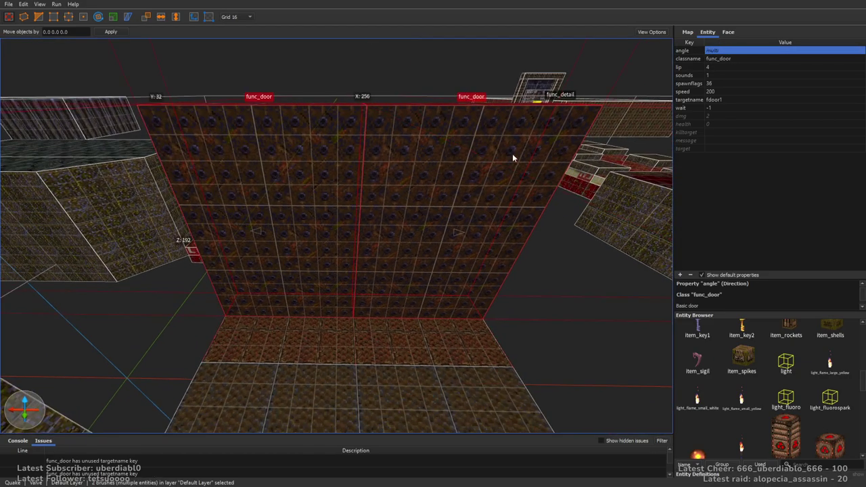
double_click(719, 67)
text(16)
key(Return)
right_drag(649, 102, 507, 228)
click(504, 227)
key(ctrl+z)
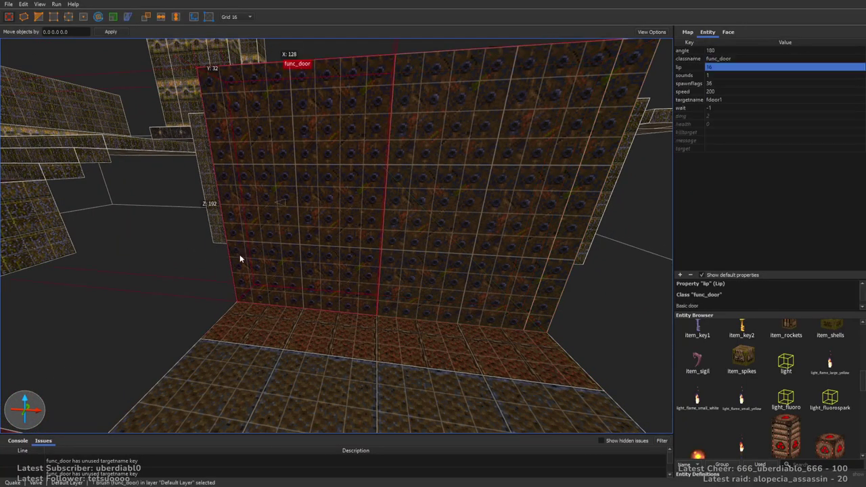
Step: Divide both walkway door leaves into a studded frame around a separate central panel
key(ctrl+shift+z)
ctrl+click(339, 302)
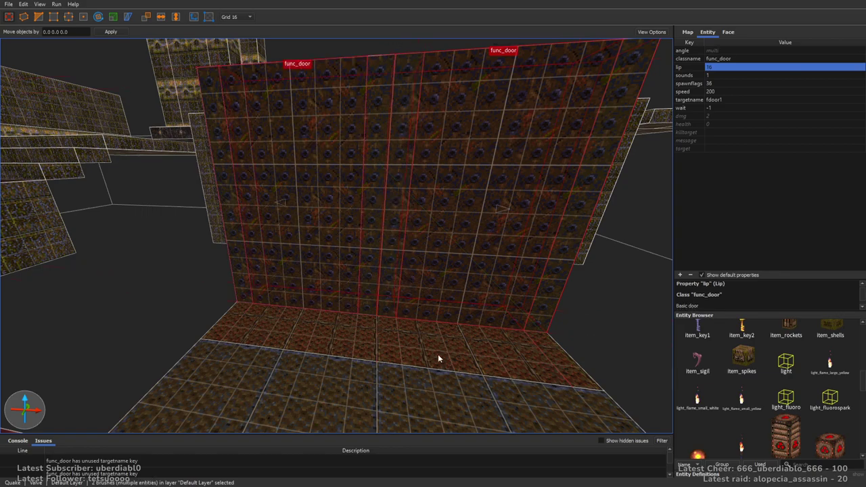
key(ctrl+u)
ctrl+click(338, 232)
ctrl+click(338, 232)
Step: Texture the central panels of both walkway door leaves with metal2_7
click(729, 32)
click(752, 261)
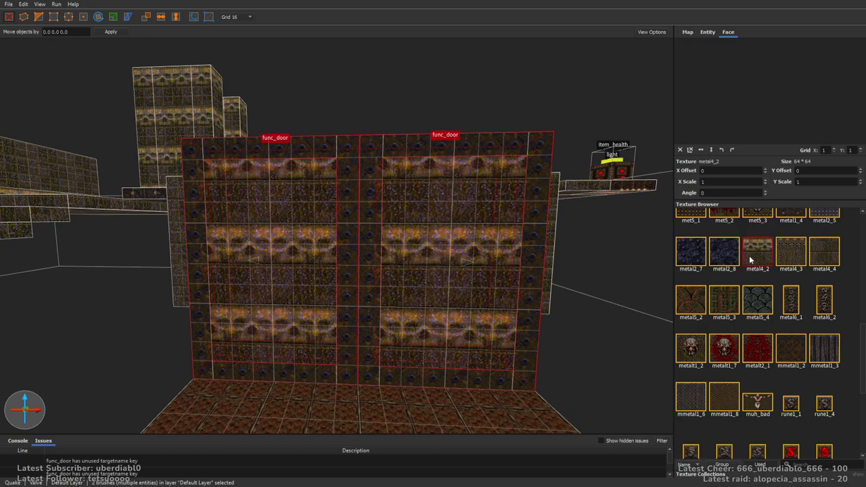
click(708, 259)
click(729, 262)
click(697, 258)
right_drag(514, 213, 402, 287)
shift+click(402, 287)
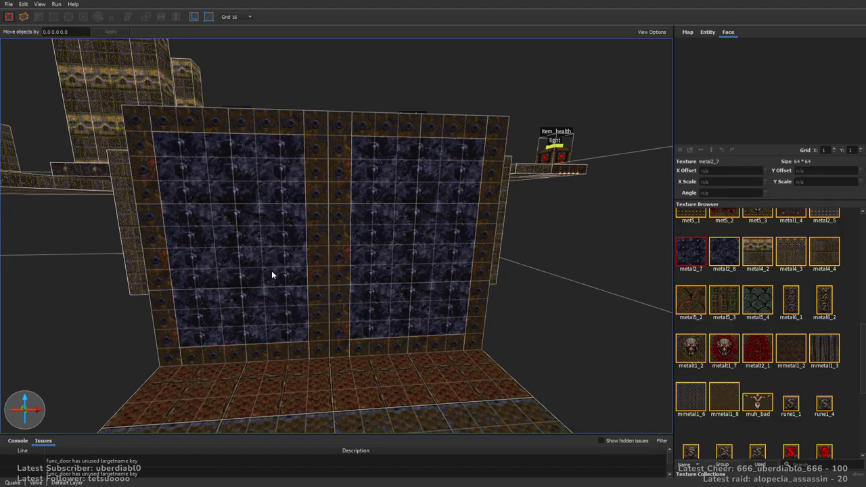
Step: Set the targetname of both complete walkway door leaves to thingydoor1
click(242, 276)
right_drag(241, 276, 474, 251)
right_drag(248, 216, 311, 238)
scroll(489, 273, down, 3)
key(Escape)
scroll(431, 270, up, 5)
scroll(473, 296, down, 5)
click(310, 238)
ctrl+click(241, 227)
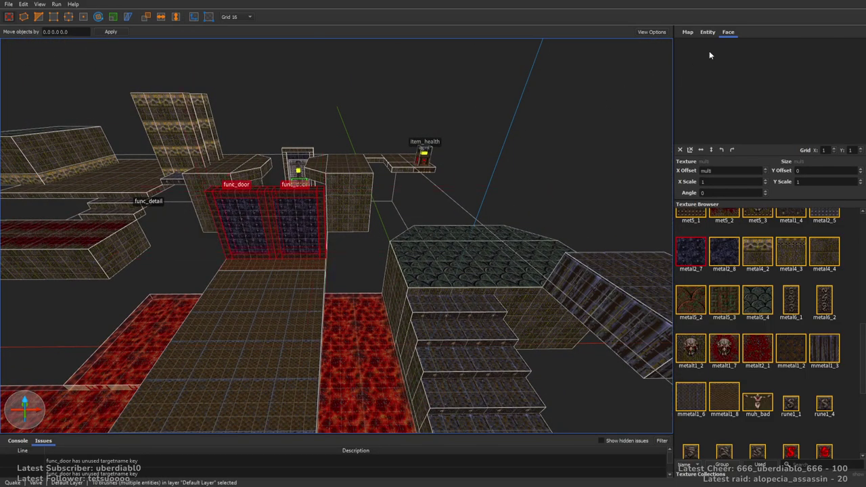
click(707, 32)
click(729, 99)
click(730, 100)
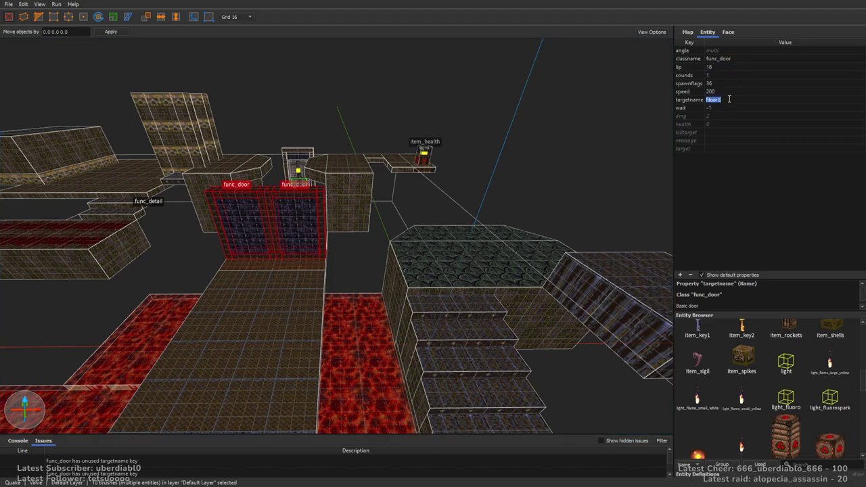
key(Return)
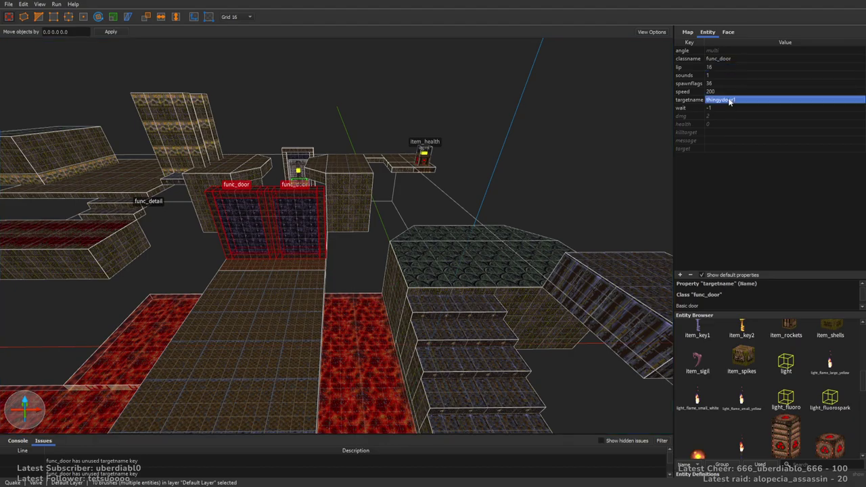
Step: Build a thin block about 64 × 16 × 64 units at the green scaled platform's outer edge and texture it cop1_1
click(600, 156)
scroll(585, 194, up, 5)
scroll(555, 193, up, 2)
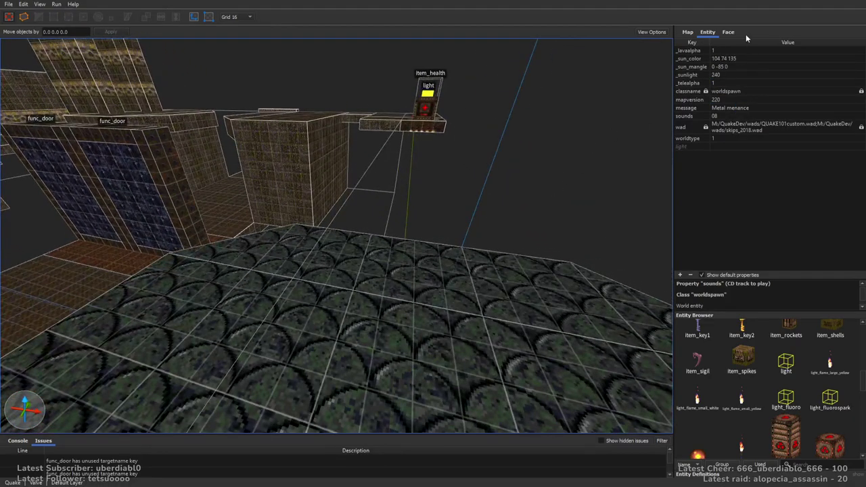
click(728, 31)
drag(860, 343, 863, 212)
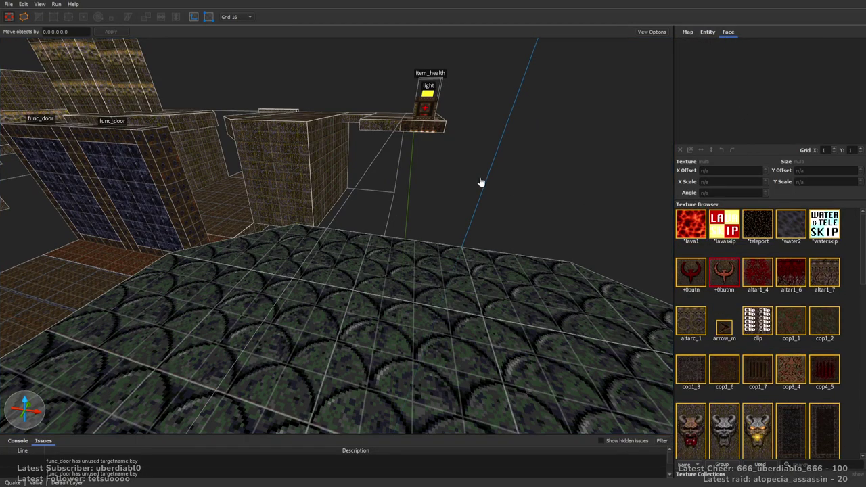
right_drag(508, 187, 379, 218)
mouse_move(349, 196)
mouse_down()
mouse_move(400, 234)
mouse_move(435, 99)
mouse_move(435, 121)
mouse_move(469, 138)
mouse_up()
click(824, 322)
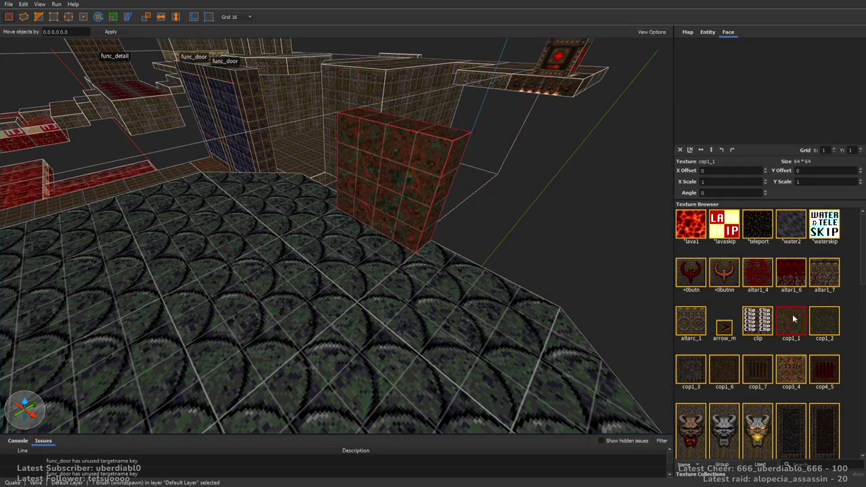
Step: Apply the +0butnn texture to the block's platform-facing side, turn on texture lock and raise the block slightly
click(560, 232)
mouse_move(560, 233)
right_down()
mouse_move(444, 217)
mouse_move(376, 264)
mouse_move(519, 257)
right_up()
shift+click(444, 217)
click(724, 273)
click(376, 264)
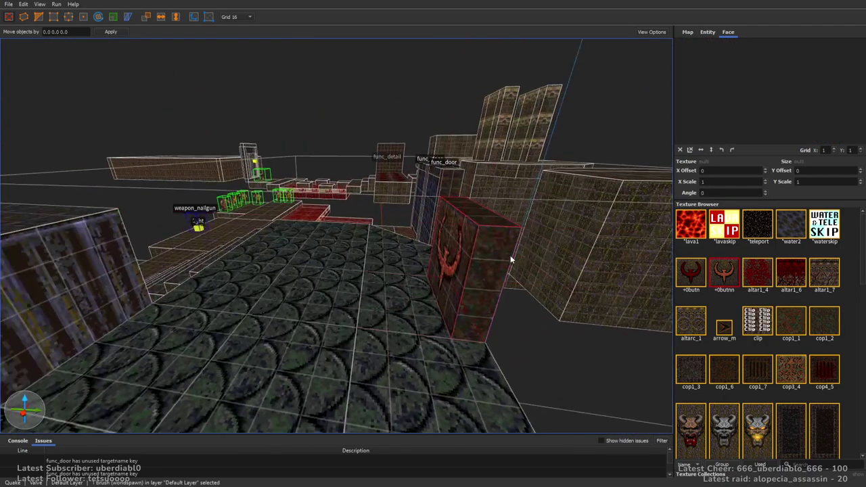
click(192, 17)
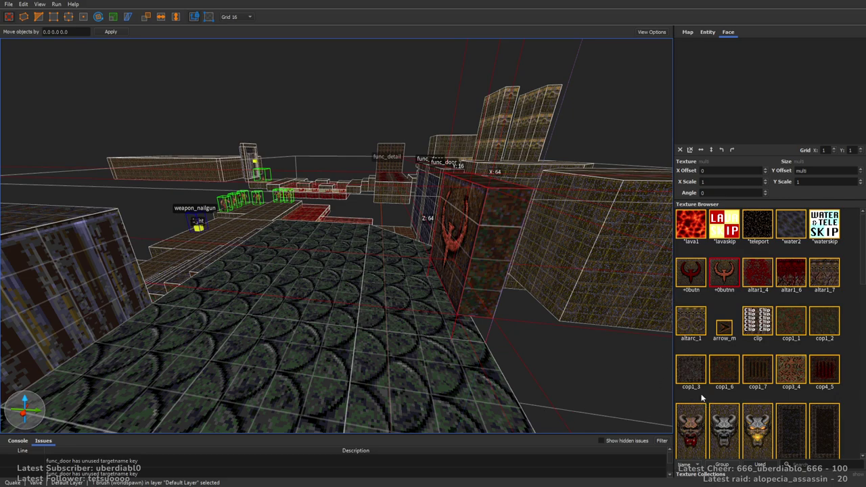
Step: Make the block a func_button with angle 90, lip 4 and speed 60
click(704, 33)
double_click(740, 58)
text(90)
key(Return)
double_click(720, 83)
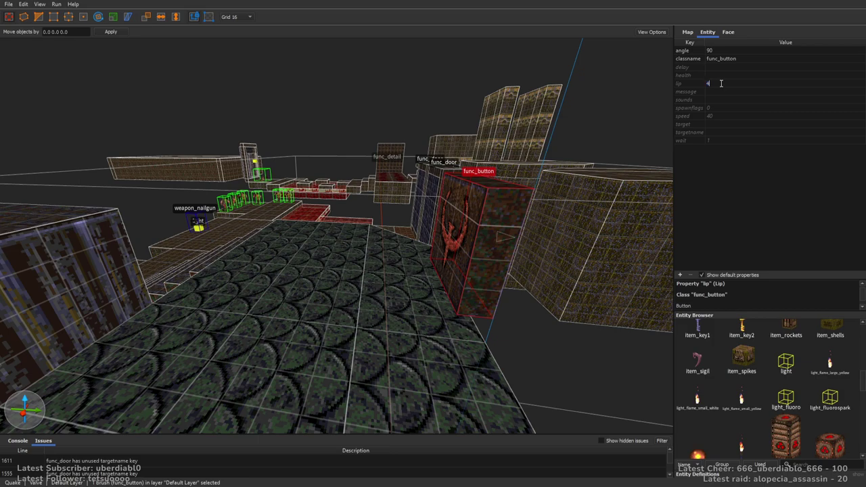
key(Return)
double_click(713, 117)
text(60)
key(Return)
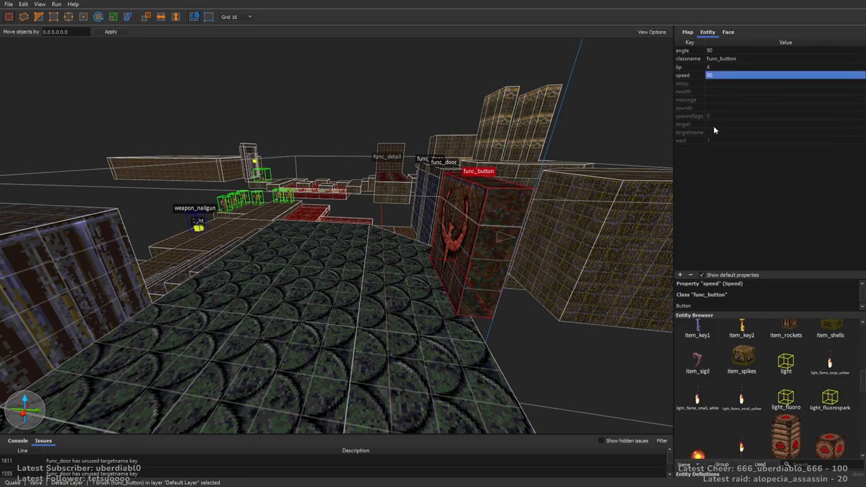
Step: Set the button's target to thingydoor1 and its wait to -1
click(714, 126)
text(dhingydoor1)
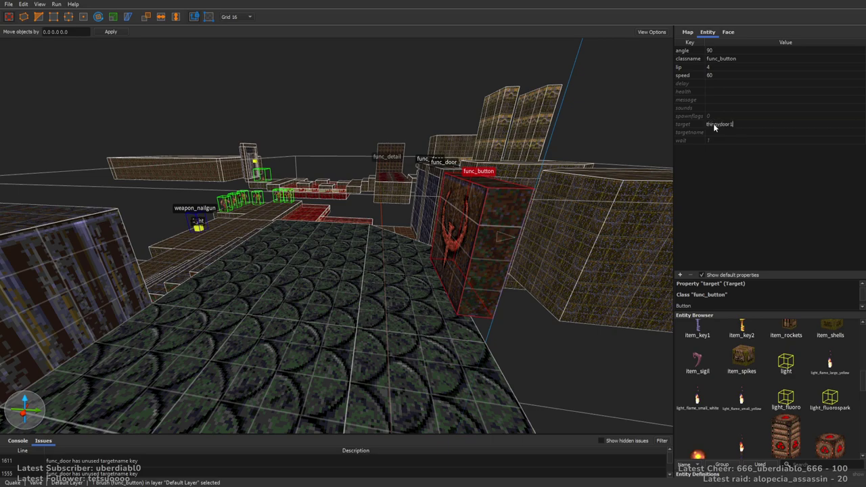
key(Return)
double_click(713, 140)
text(-1)
key(Return)
Step: Set the button's sounds to 2 and its message to "Door opens..."
click(726, 132)
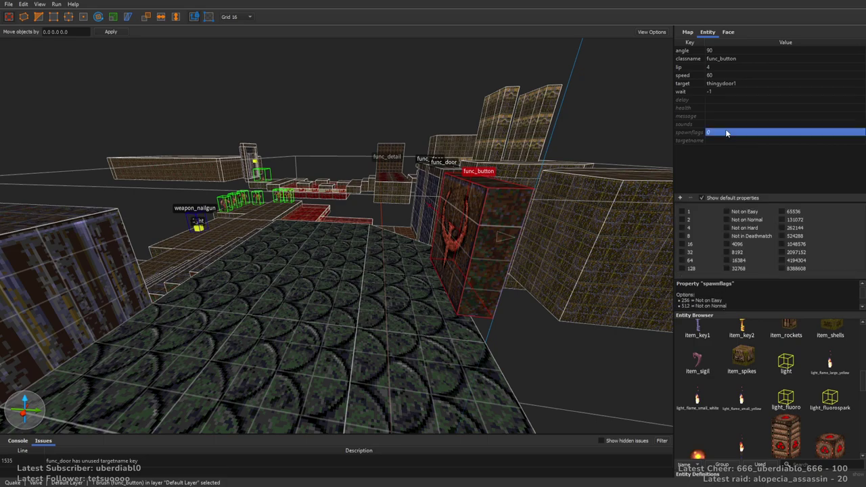
click(719, 122)
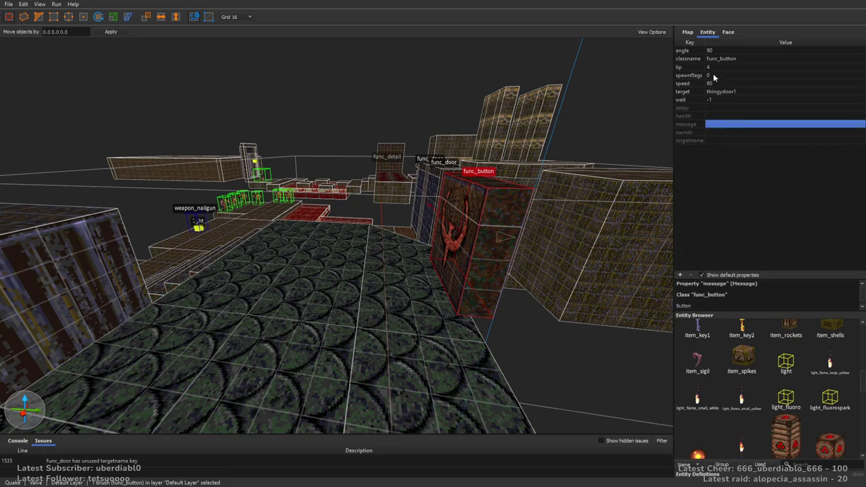
click(713, 75)
click(727, 124)
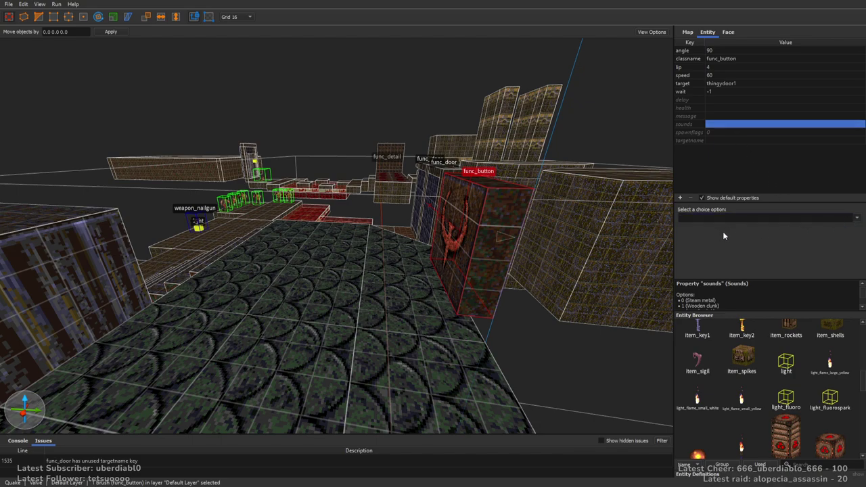
text(2)
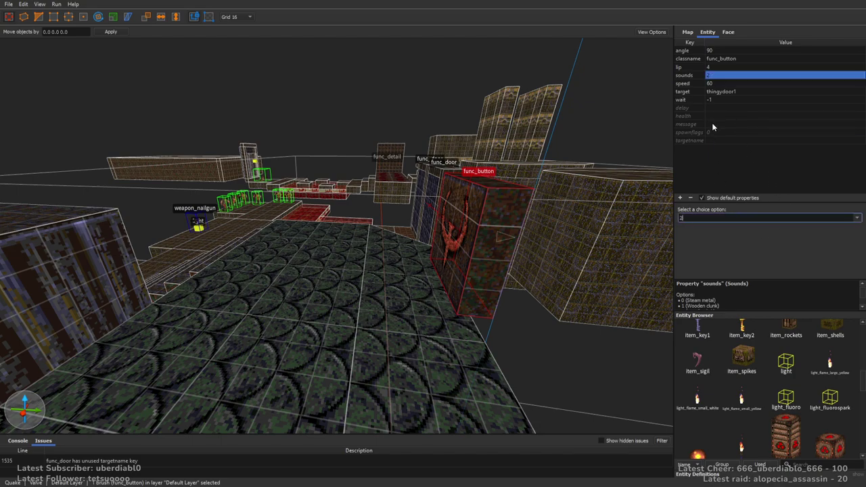
click(712, 125)
click(729, 124)
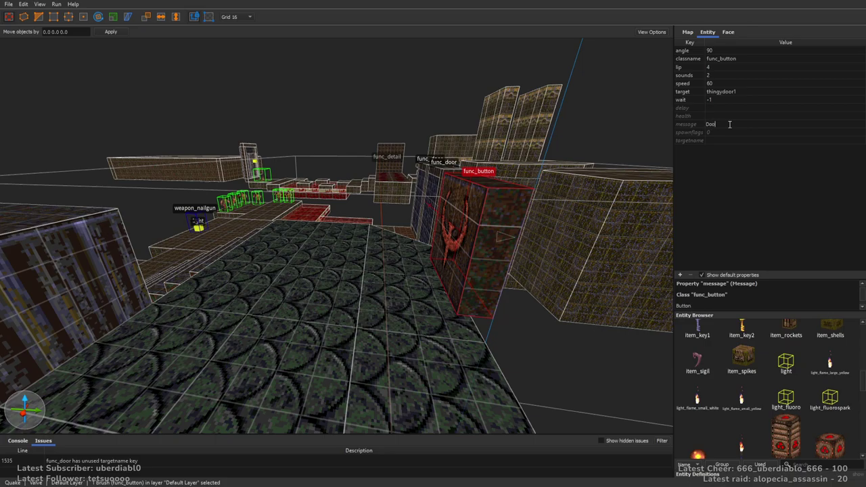
key(Return)
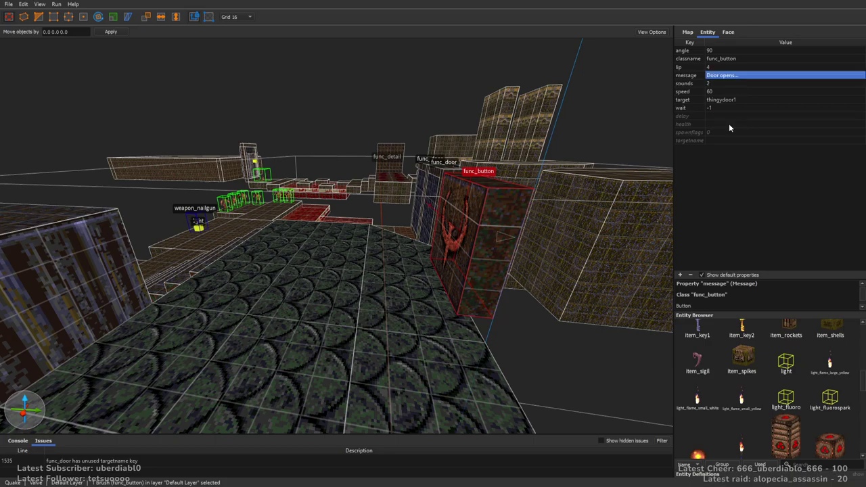
Step: Build a trigger-textured block 32 × 96 × 112 units on the blood-striped walkway in front of the single door
click(428, 177)
scroll(475, 256, up, 10)
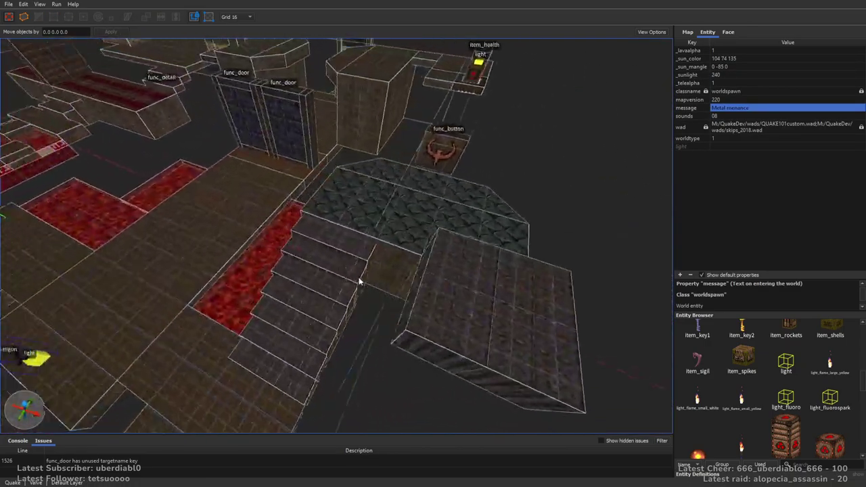
mouse_move(460, 218)
right_down()
mouse_move(487, 243)
mouse_move(454, 217)
mouse_move(358, 187)
mouse_move(450, 183)
mouse_move(440, 182)
mouse_move(458, 294)
mouse_move(477, 257)
mouse_move(515, 274)
mouse_move(504, 305)
mouse_move(444, 313)
mouse_move(329, 300)
mouse_move(440, 267)
mouse_move(420, 256)
mouse_move(470, 299)
mouse_move(509, 289)
right_up()
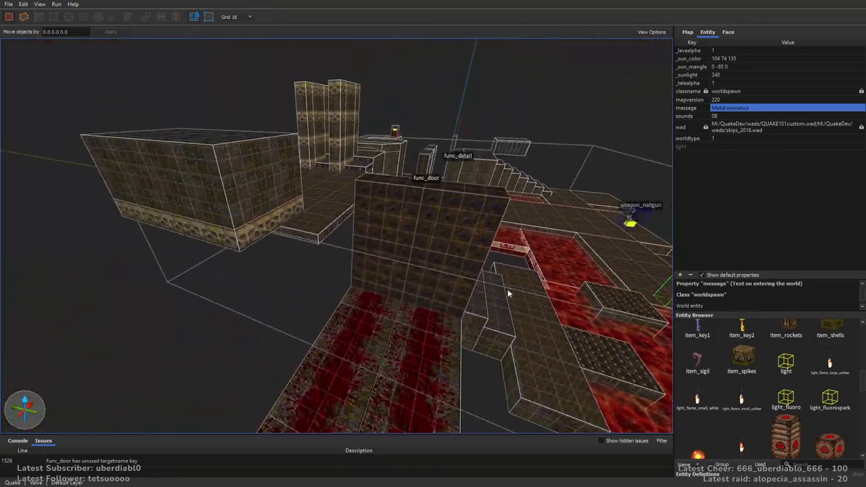
click(445, 270)
mouse_move(445, 270)
right_down()
mouse_move(509, 201)
mouse_move(424, 216)
mouse_move(445, 234)
right_up()
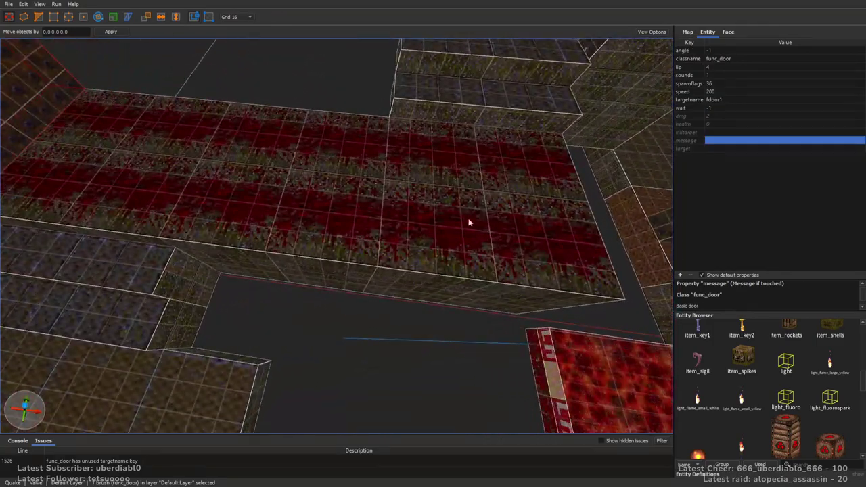
click(728, 32)
drag(854, 278, 850, 450)
click(824, 332)
right_drag(406, 216, 428, 137)
mouse_move(427, 134)
mouse_down()
mouse_move(442, 211)
mouse_move(473, 230)
mouse_up()
right_drag(474, 230, 487, 203)
shift+drag(482, 230, 516, 145)
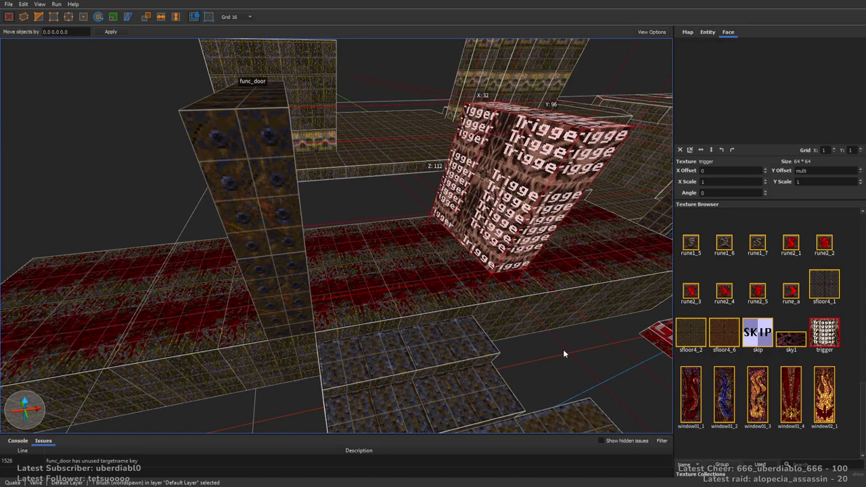
Step: Make the trigger block a trigger_once entity and set its target to fdoor1
key(ctrl+t)
click(707, 32)
double_click(737, 108)
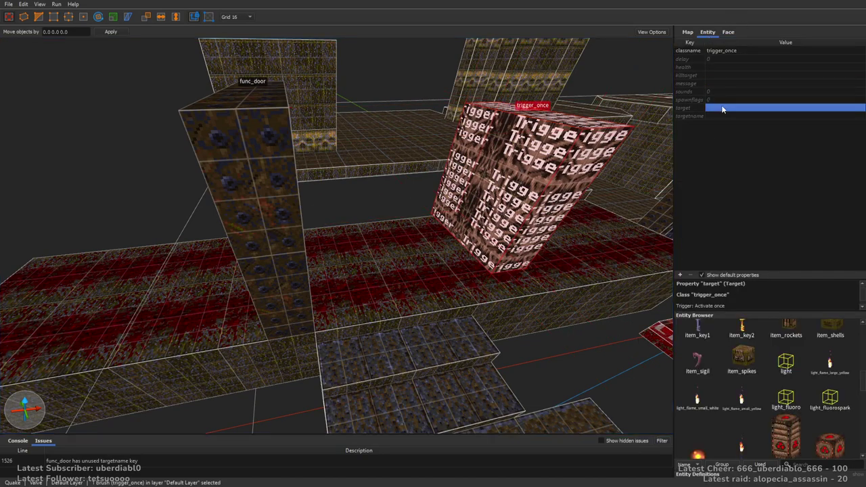
text(fdoor1)
key(Tab)
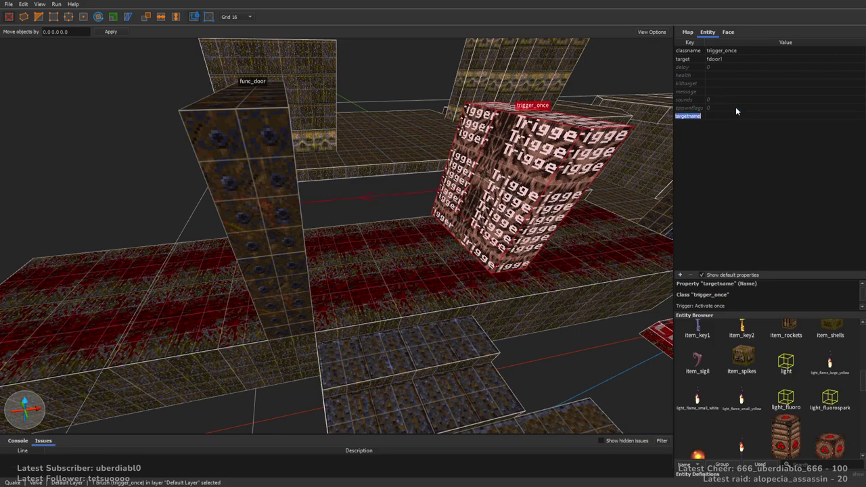
Step: Place a monster_demon1 on the blood-striped floor behind the single door
scroll(531, 208, up, 3)
scroll(515, 208, down, 3)
key(Escape)
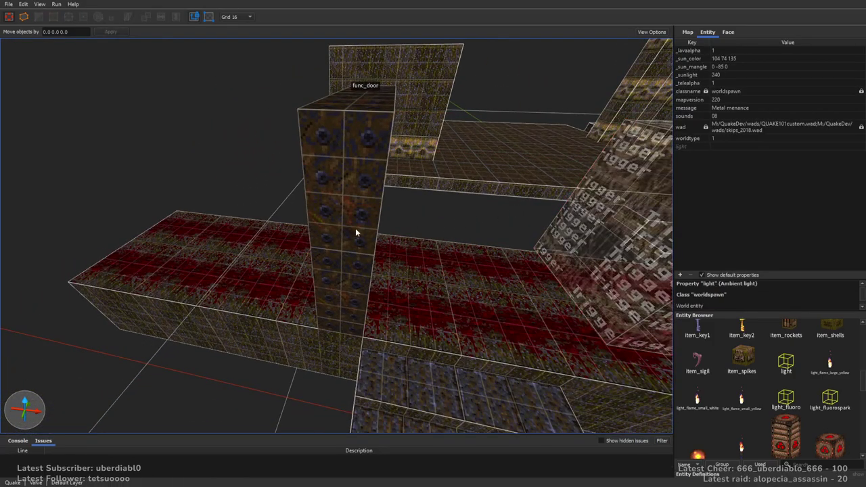
right_drag(355, 228, 376, 229)
drag(860, 382, 855, 405)
drag(730, 364, 386, 260)
Step: Set the fiend's targetname to fdoor1
click(730, 101)
text(f)
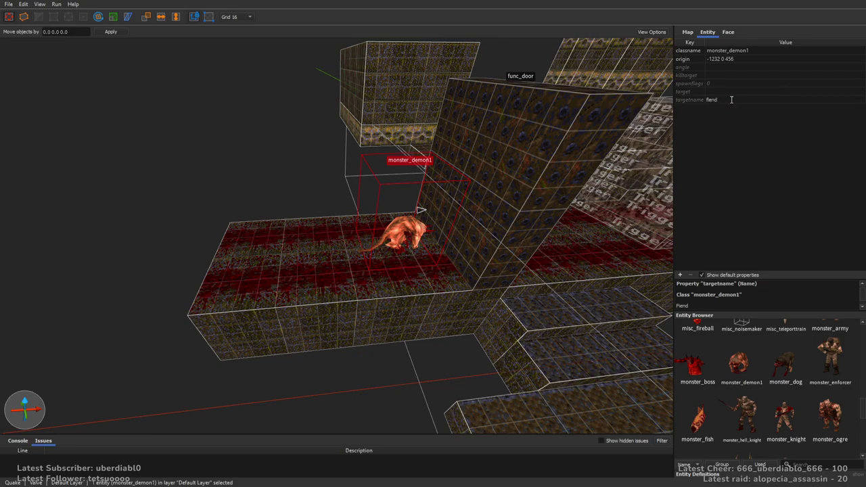
text(door1)
key(Return)
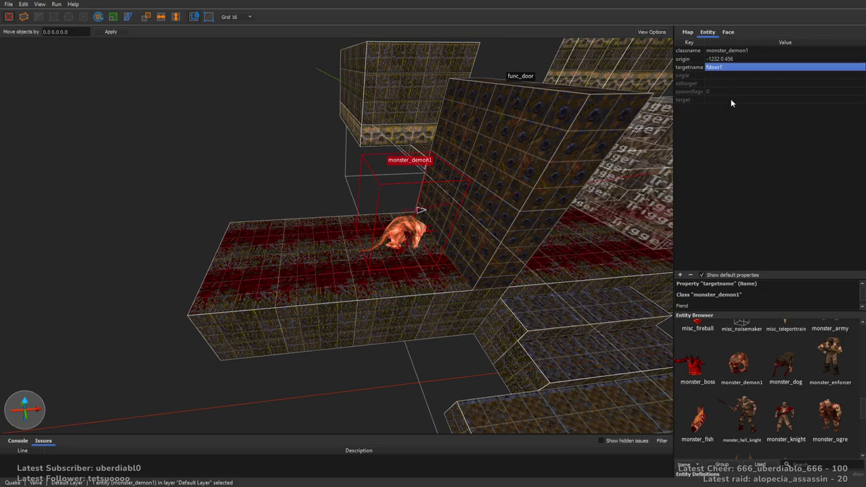
Step: Enable the fiend's Not on Easy and Not on Normal spawnflags
click(721, 84)
key(Down)
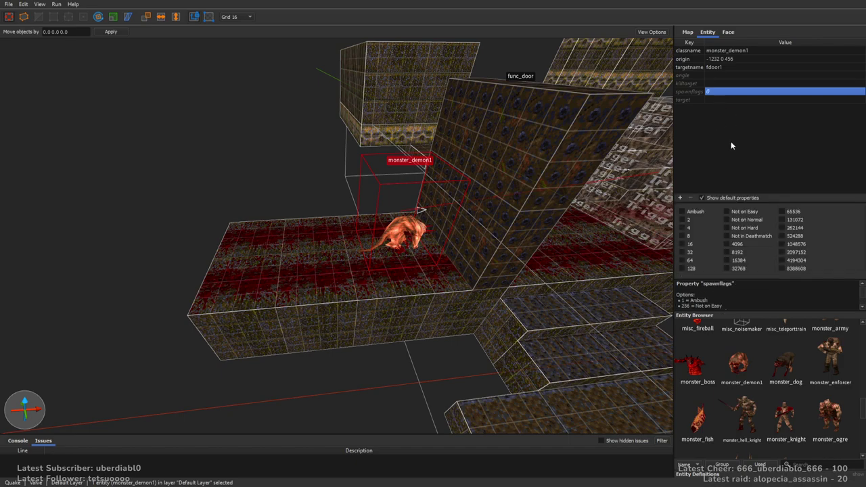
click(745, 221)
click(726, 212)
Step: Duplicate the fiend 80 units farther behind the door and clear the copy's Not on Normal spawnflag
scroll(526, 188, up, 5)
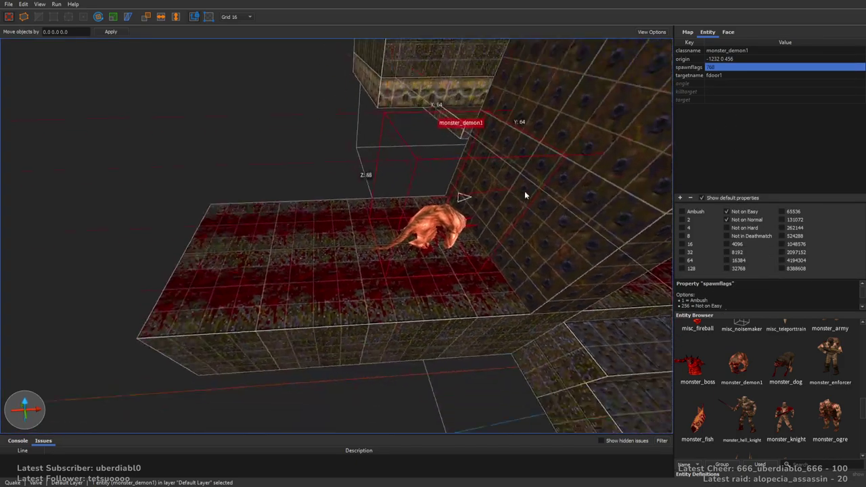
ctrl+drag(434, 239, 318, 241)
click(726, 219)
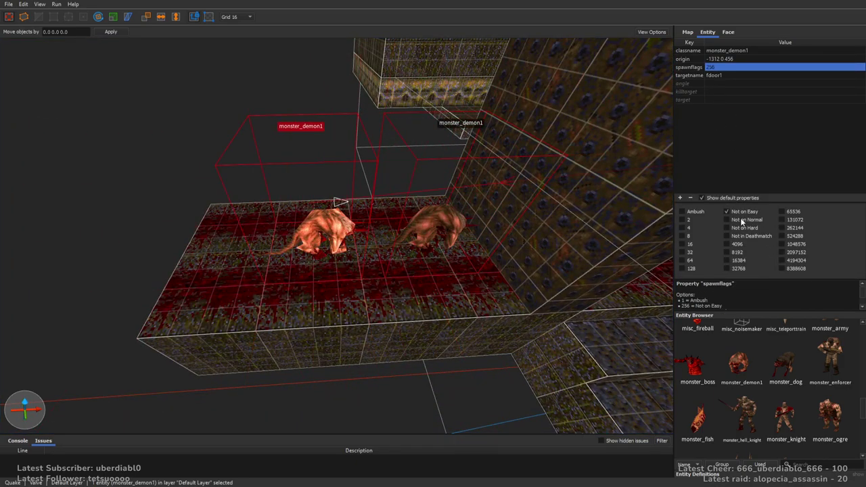
Step: Duplicate the rear fiend 32 units farther back and leave only Not on Normal and Not on Hard enabled on the copy
right_drag(457, 202, 458, 212)
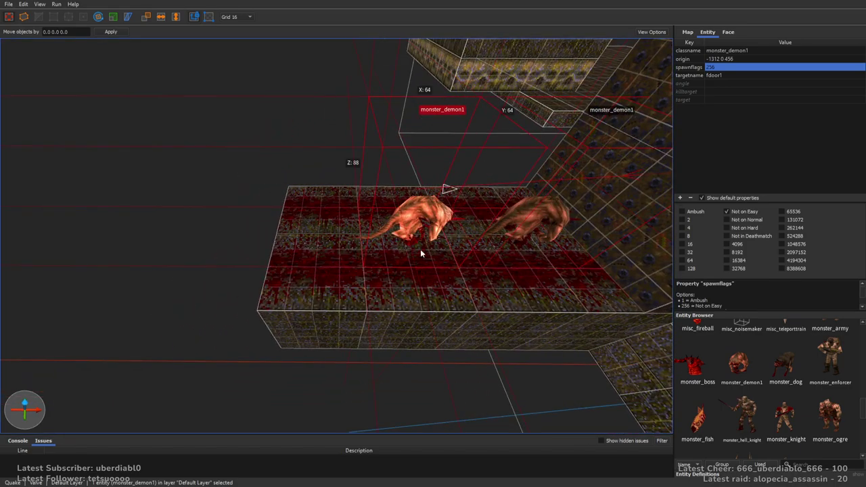
ctrl+drag(433, 223, 376, 223)
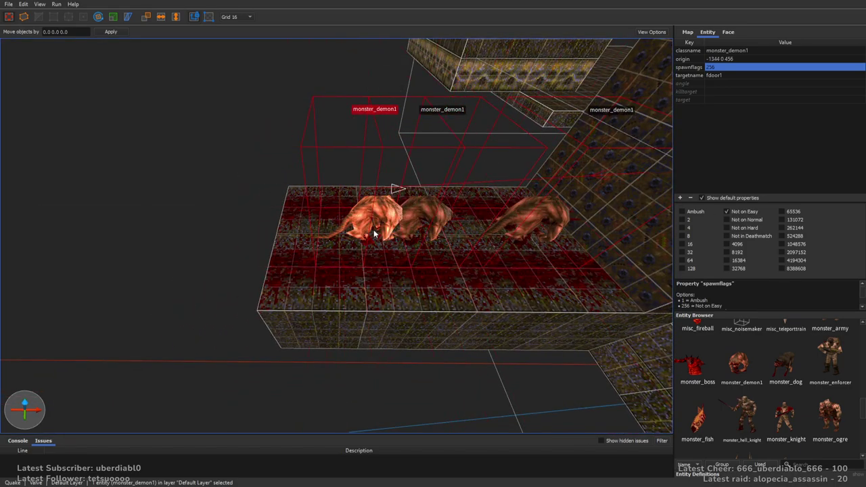
click(741, 212)
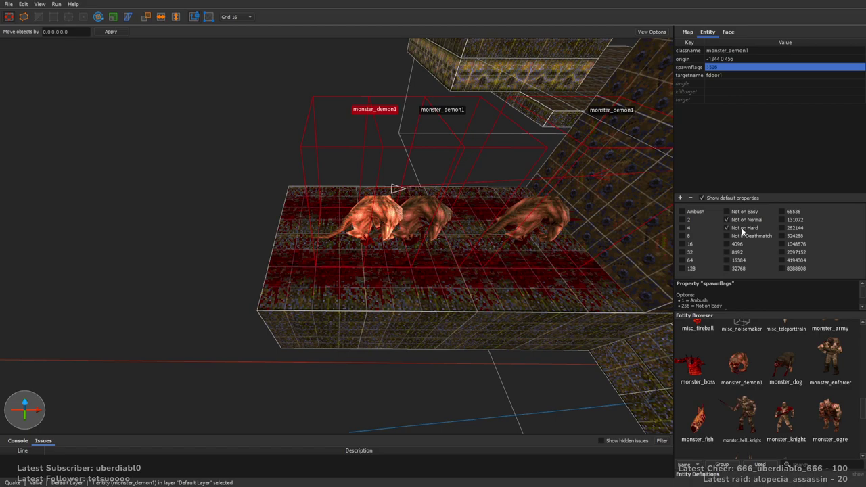
Step: Change the rearmost fiend's classname to monster_knight and shift the knight to the neighbouring fiend's spot
double_click(759, 52)
key(BackSpace)
key(BackSpace)
key(BackSpace)
key(BackSpace)
key(BackSpace)
key(BackSpace)
text(knight)
key(Tab)
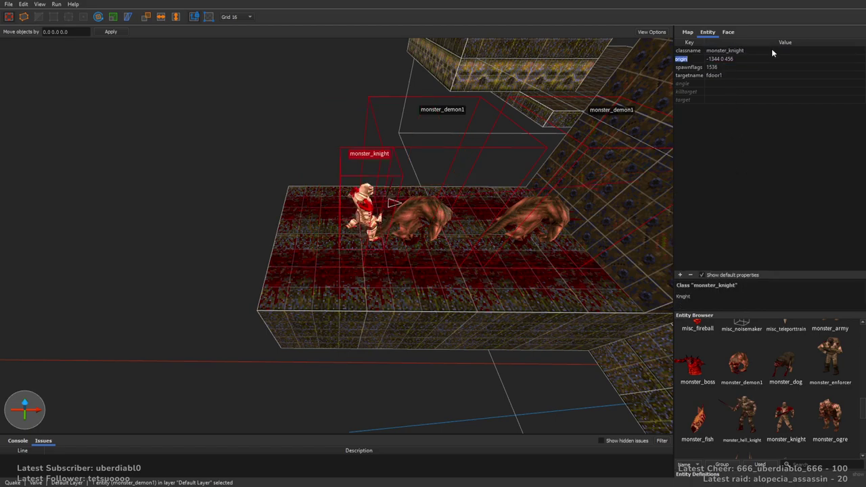
right_drag(378, 149, 331, 200)
drag(331, 198, 352, 211)
key(Escape)
Step: Place an item_health and an item_shells in the two rear corners of the monster closet
right_drag(572, 265, 515, 264)
scroll(858, 405, up, 5)
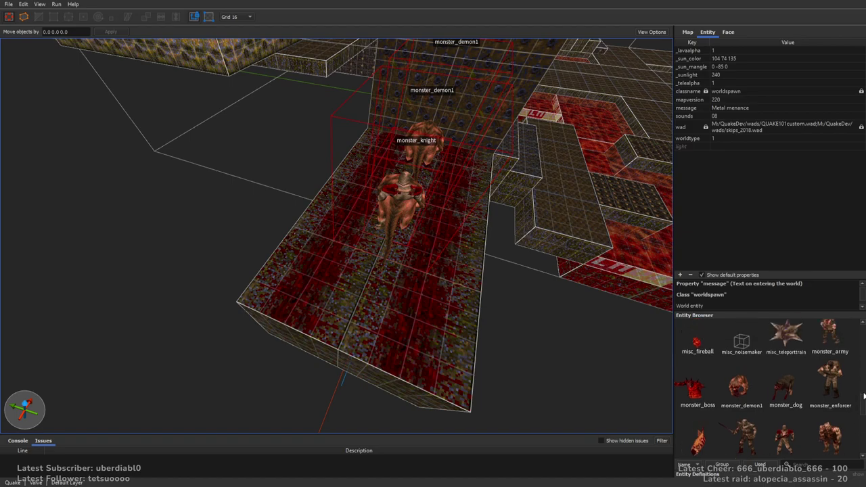
drag(834, 401, 411, 320)
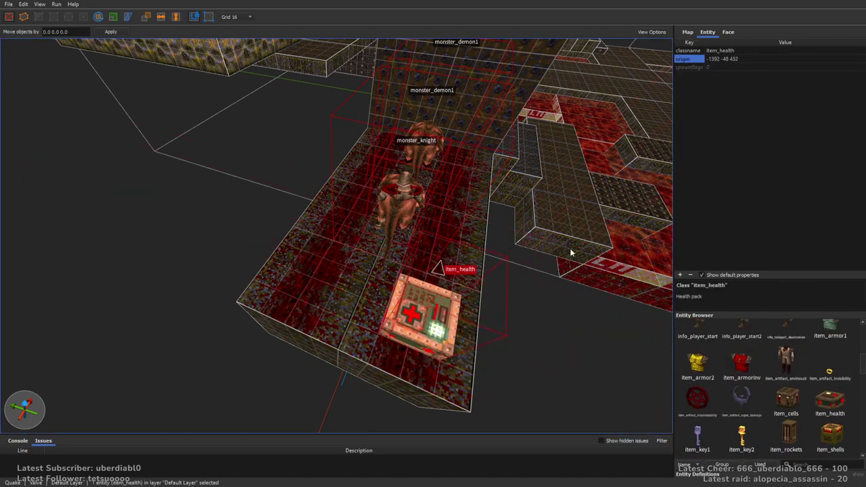
right_drag(566, 248, 514, 257)
drag(830, 433, 423, 252)
mouse_move(494, 326)
right_down()
mouse_move(512, 251)
mouse_move(481, 259)
mouse_move(548, 248)
mouse_move(367, 193)
mouse_move(526, 224)
mouse_move(488, 275)
mouse_move(604, 266)
mouse_move(502, 270)
mouse_move(487, 328)
right_up()
scroll(860, 365, up, 3)
scroll(860, 366, down, 5)
drag(786, 351, 335, 282)
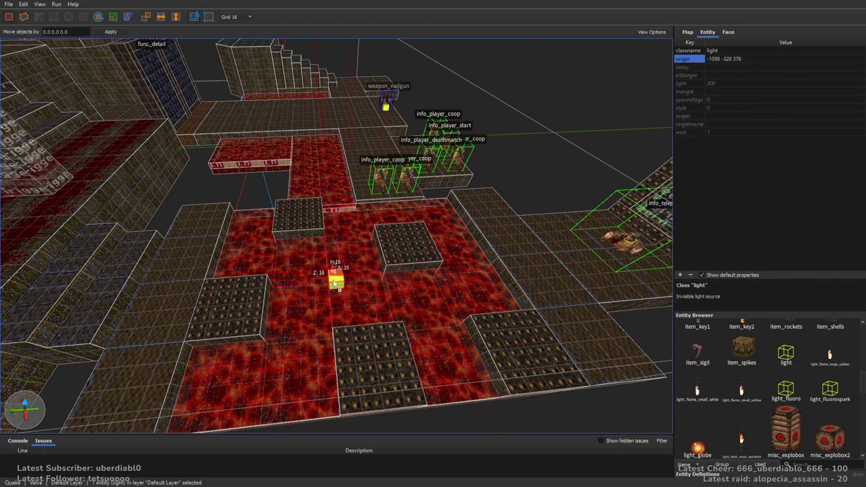
right_drag(332, 279, 482, 279)
scroll(481, 277, up, 2)
drag(406, 236, 313, 213)
key(minus)
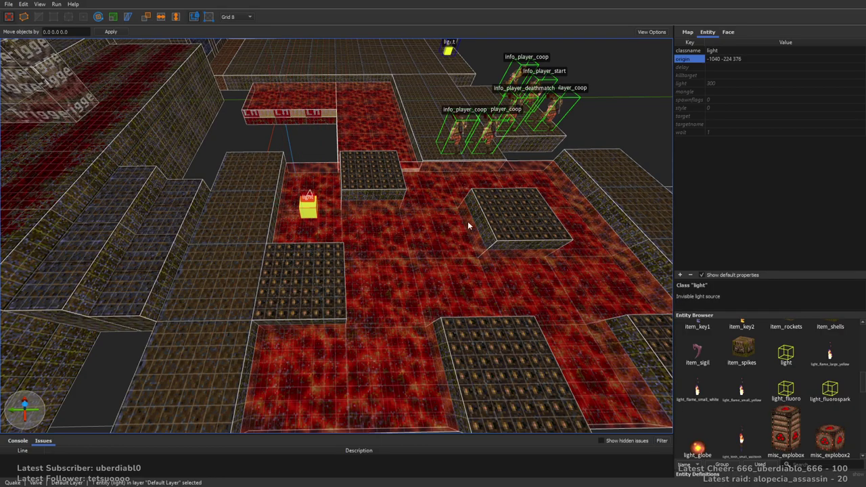
right_drag(491, 251, 372, 174)
drag(362, 173, 339, 178)
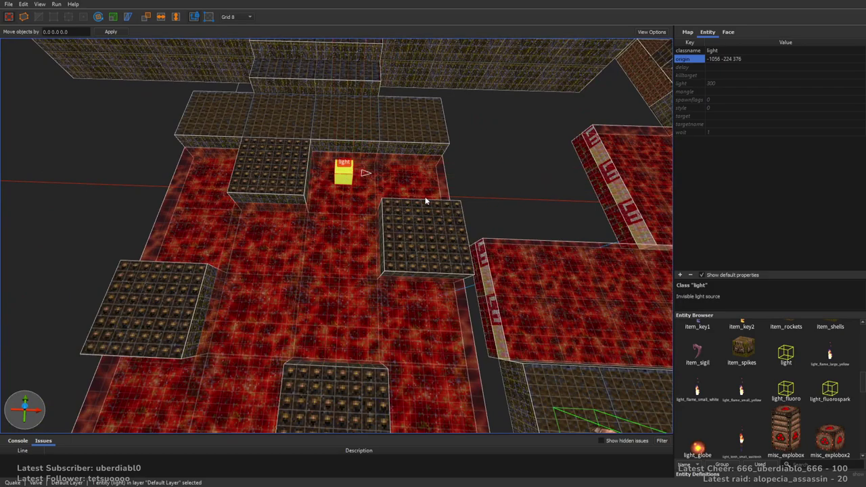
Step: Set the lava light's light value to 400 and wait to 1.5, and add a _color property
double_click(724, 82)
text(400)
key(Return)
double_click(720, 133)
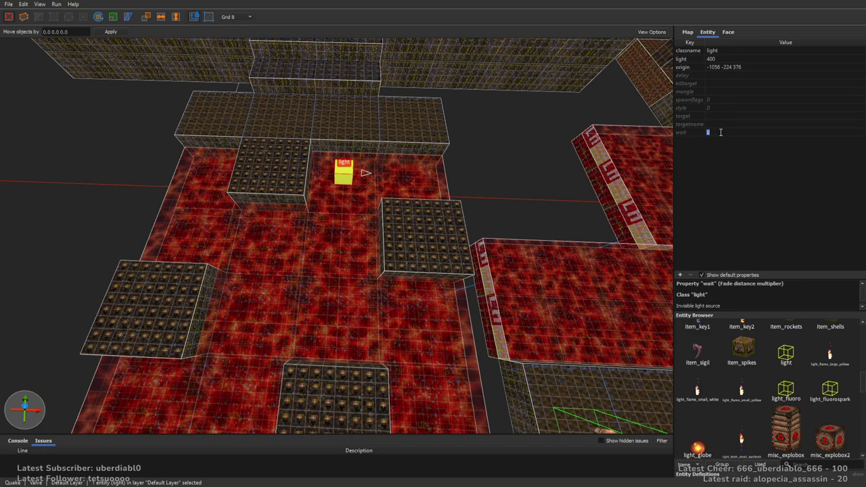
text(1.5)
key(Return)
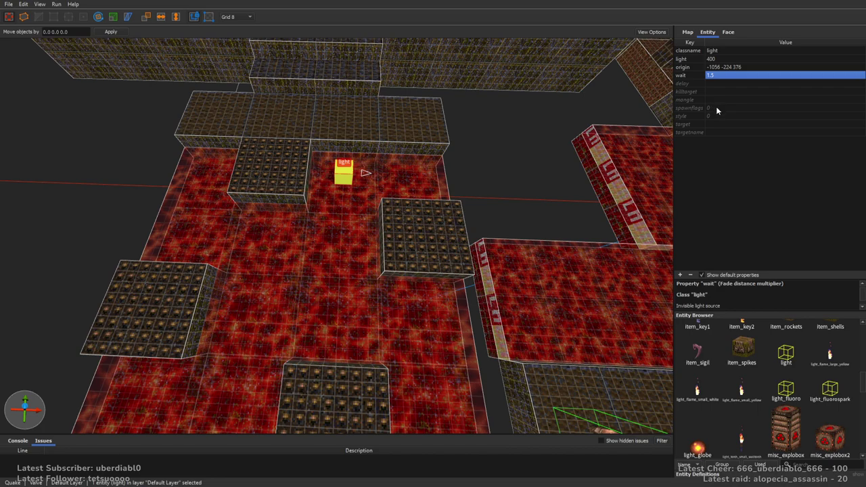
click(680, 275)
text(_d)
key(Return)
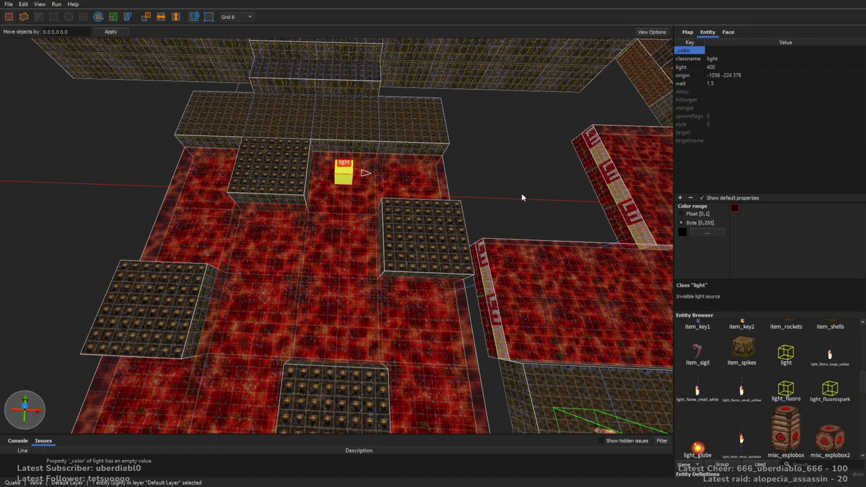
Step: Spread five copies of the coloured light over the lava pool, in the gaps between the stepping blocks
right_drag(543, 295, 308, 146)
ctrl+drag(252, 121, 444, 228)
right_drag(444, 227, 498, 225)
ctrl+drag(497, 225, 328, 206)
right_drag(328, 206, 425, 169)
ctrl+drag(425, 170, 271, 194)
right_drag(270, 194, 359, 187)
drag(398, 245, 250, 196)
right_drag(250, 196, 227, 220)
drag(182, 214, 444, 241)
right_drag(444, 241, 361, 224)
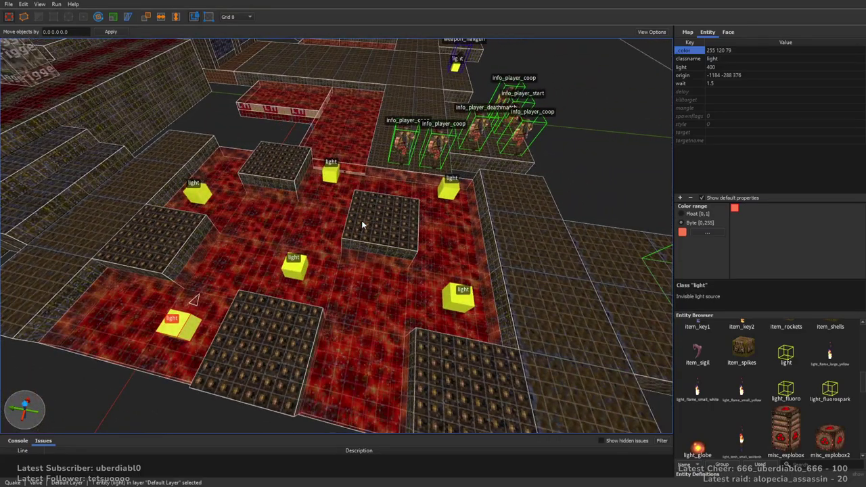
key(Escape)
Step: Copy a pool light to the neighbouring lava channel and lower it to -832 -320 312
right_drag(476, 247, 449, 255)
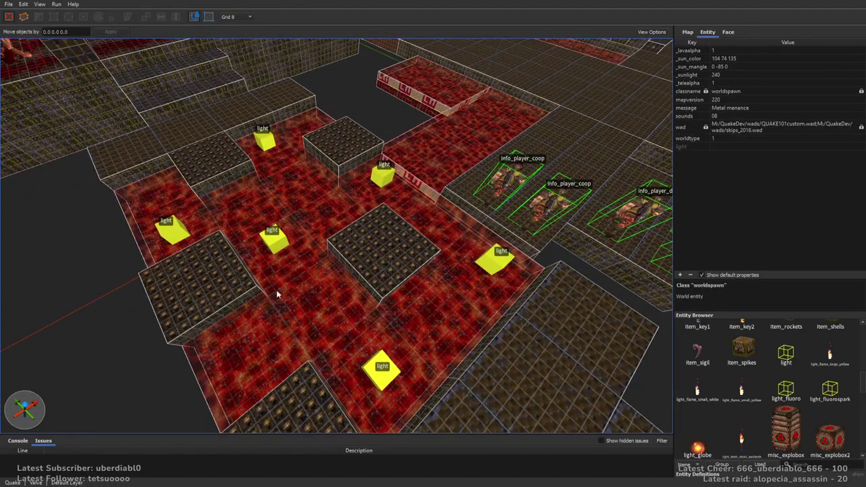
right_drag(506, 265, 315, 264)
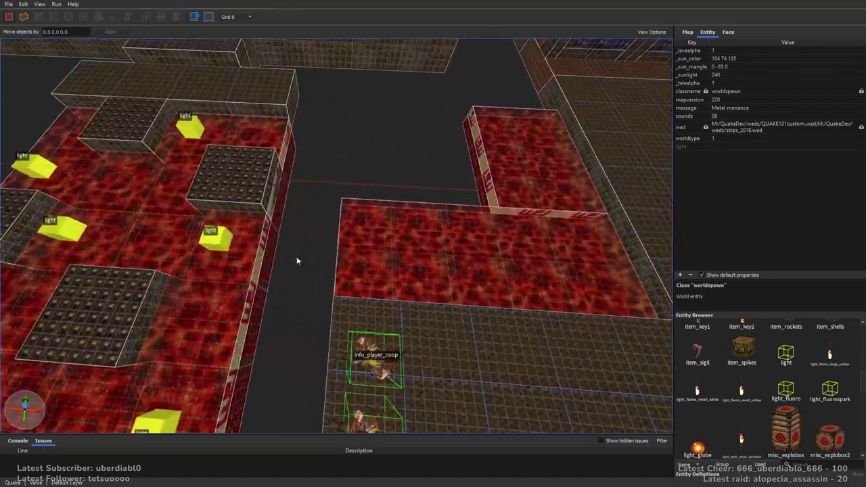
click(215, 240)
drag(223, 244, 383, 186)
right_drag(382, 186, 416, 201)
alt+drag(384, 181, 284, 201)
right_drag(359, 194, 381, 239)
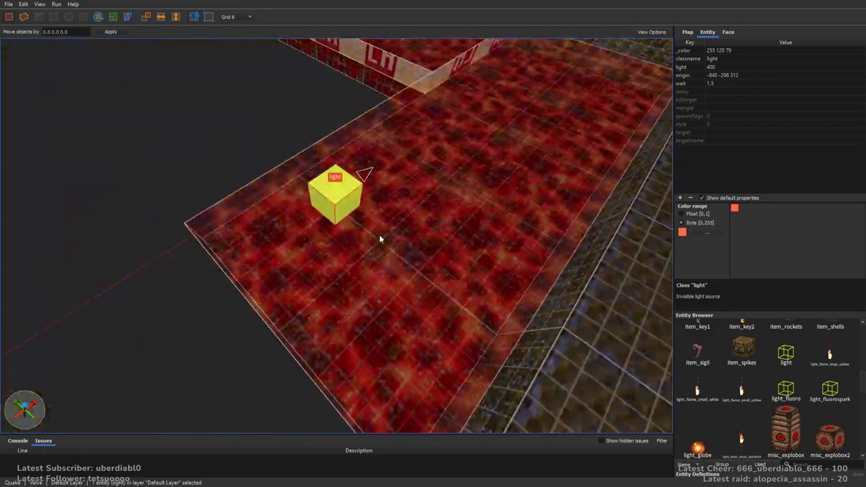
drag(356, 209, 382, 213)
right_drag(382, 213, 489, 245)
Step: Distribute copies of the light in the top view along the L-shaped lava channel and the lava strip beyond the walkway
scroll(416, 250, down, 3)
key(ctrl+Tab)
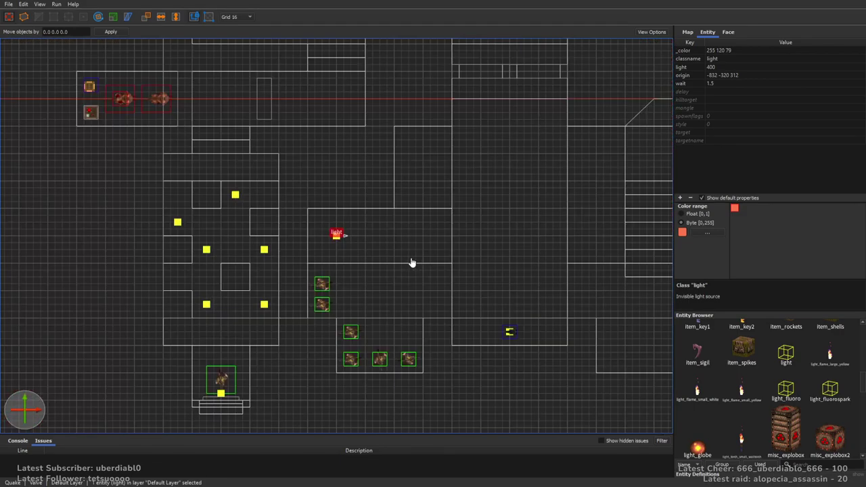
right_drag(414, 257, 422, 239)
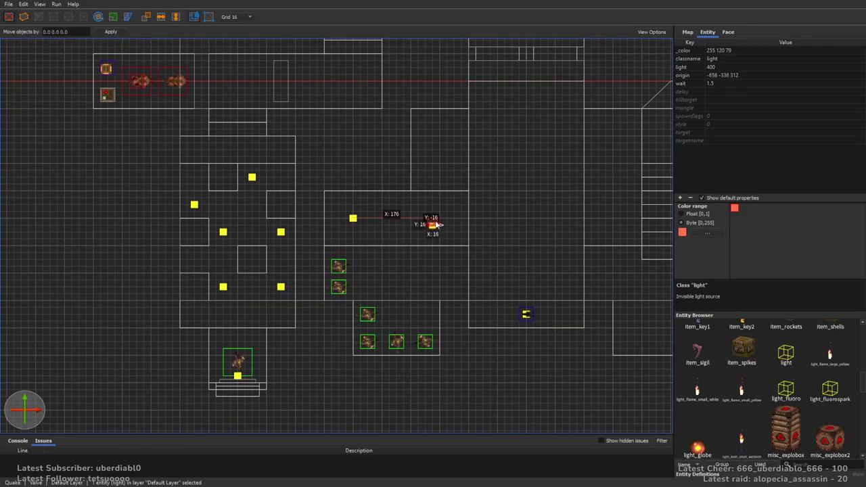
right_drag(441, 135, 319, 126)
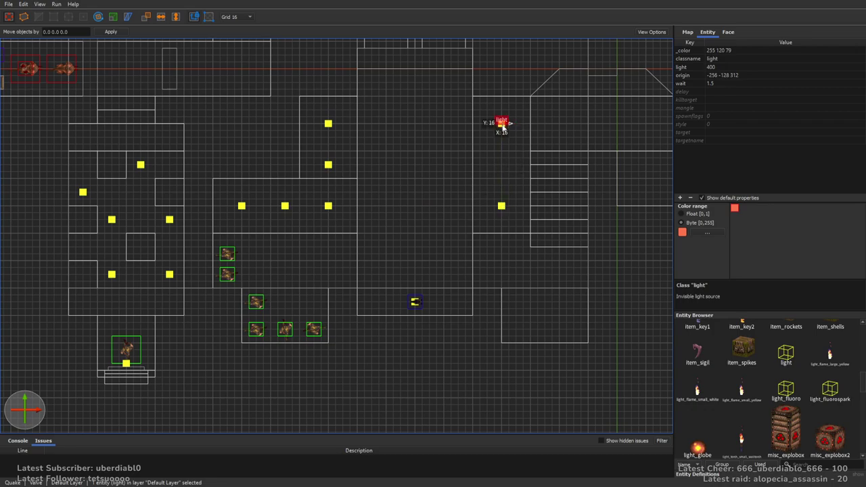
right_drag(560, 222, 580, 263)
key(Escape)
key(ctrl+Tab)
key(ctrl+Tab)
Step: Reduce the height of the green-scaled ledge brush beside the monster closet to 32 units
scroll(447, 198, down, 5)
right_drag(446, 199, 535, 239)
click(410, 200)
mouse_move(409, 200)
right_down()
mouse_move(426, 196)
mouse_move(414, 216)
mouse_move(502, 217)
mouse_move(390, 228)
right_up()
scroll(390, 222, down, 5)
right_drag(317, 247, 322, 249)
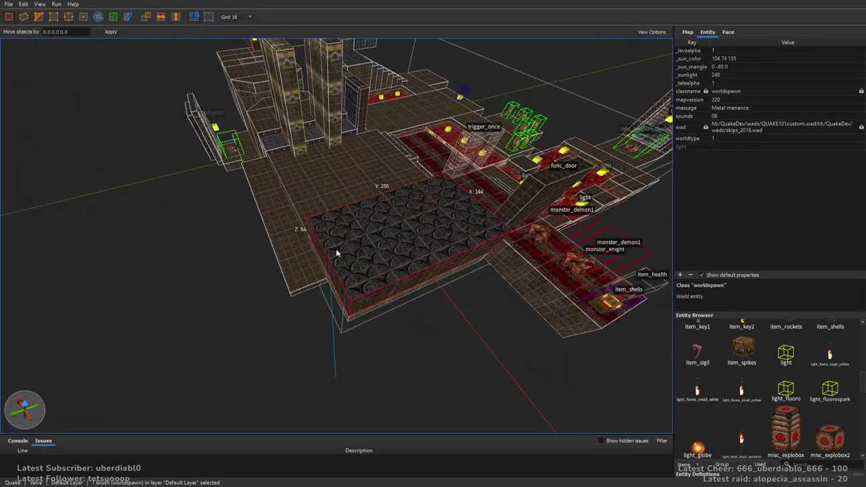
key(Escape)
right_drag(463, 252, 461, 256)
click(394, 240)
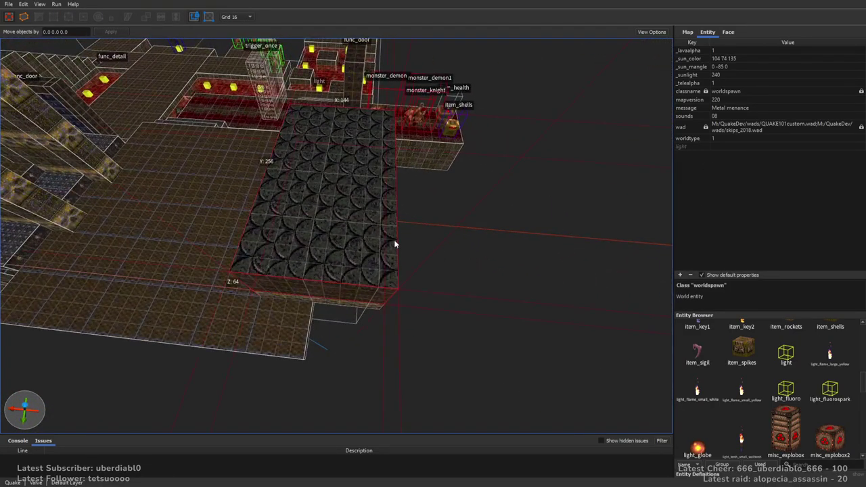
scroll(438, 242, up, 5)
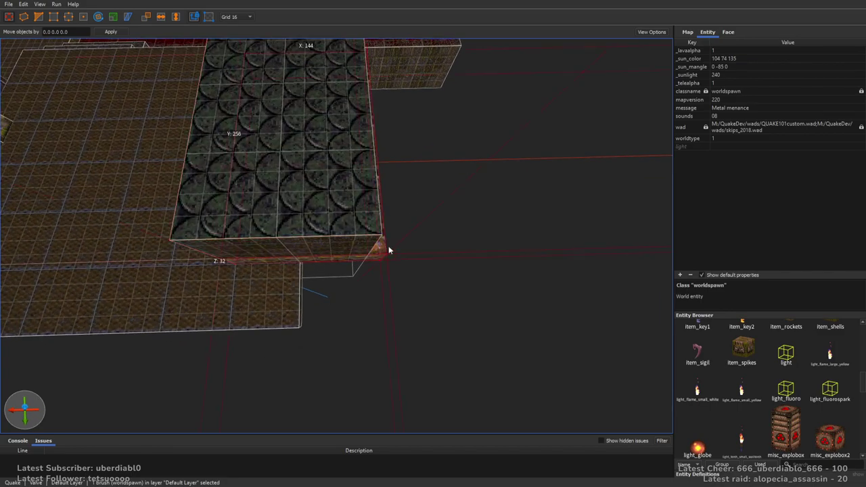
click(515, 258)
scroll(515, 259, down, 5)
right_drag(515, 259, 672, 39)
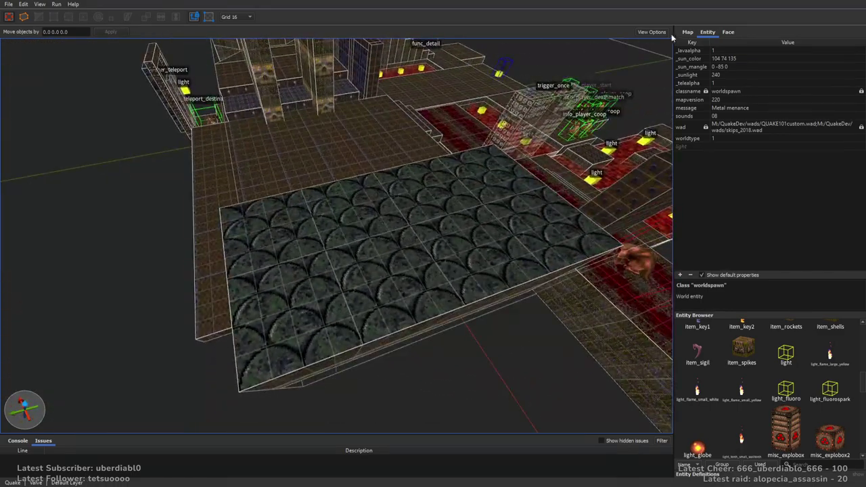
Step: Place a monster_ogre on the green-scaled ledge and duplicate it to the ledge's other side
drag(861, 377, 857, 410)
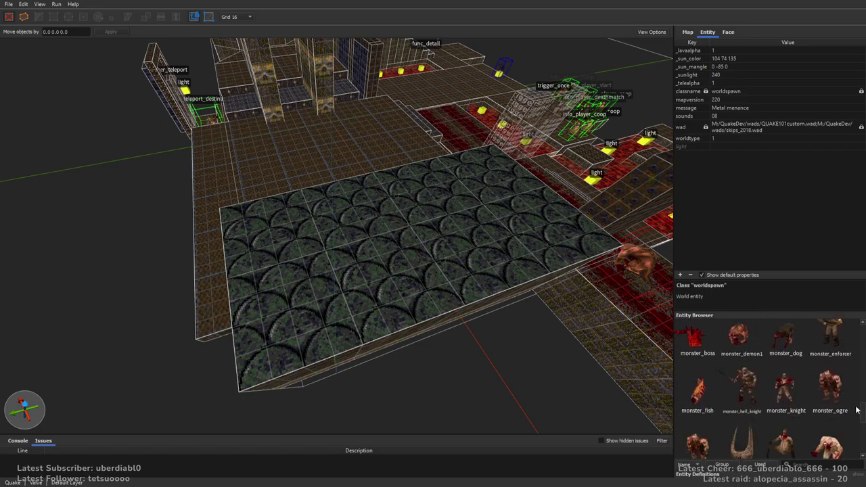
drag(667, 307, 476, 226)
right_drag(476, 227, 420, 269)
key(ctrl+d)
drag(333, 236, 245, 238)
Step: Enable the Not on Normal spawnflag on the duplicated ogre
click(745, 84)
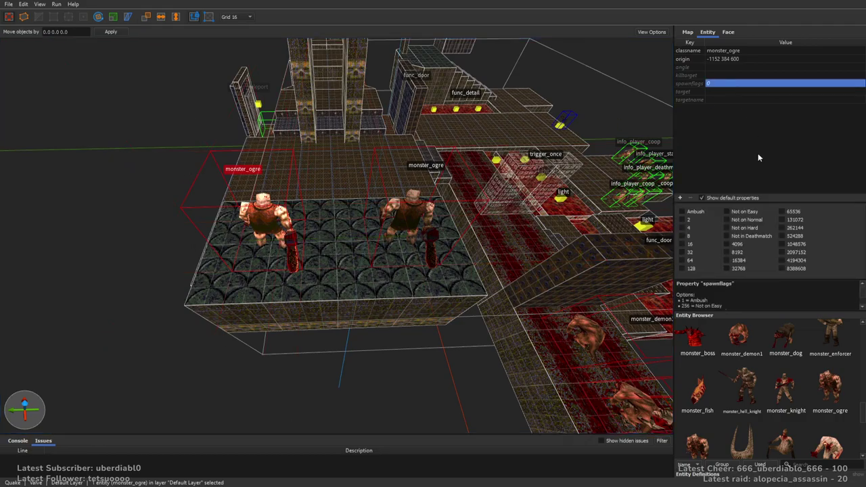
click(750, 220)
right_drag(480, 168, 480, 168)
key(Escape)
Step: Draw a metal4_4 pillar 32 by 64 units and 256 units high at the edge of the blood-streaked corridor
scroll(559, 193, up, 5)
right_drag(559, 193, 575, 140)
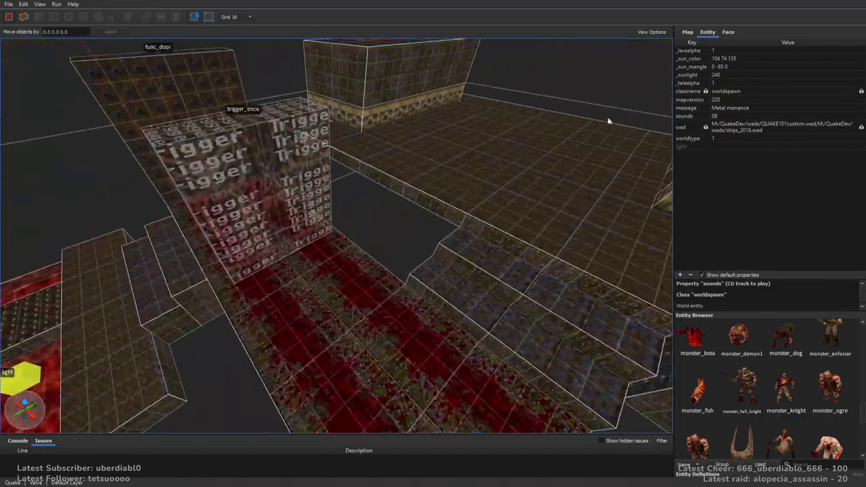
click(728, 33)
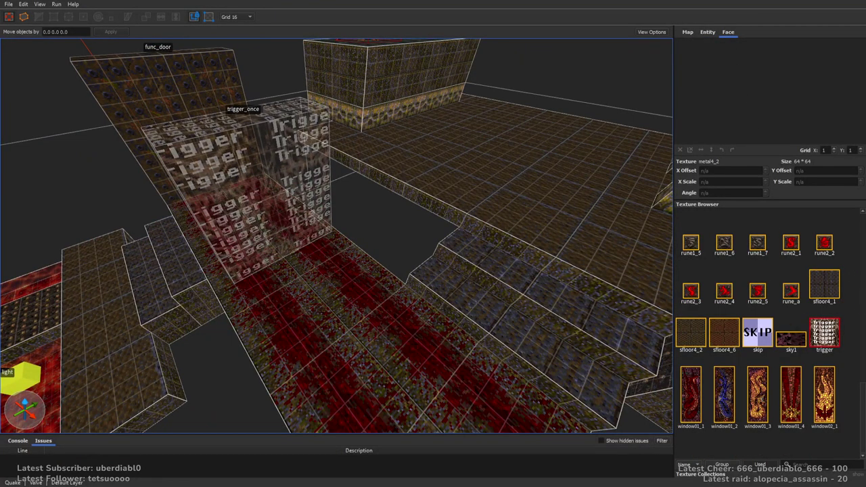
scroll(765, 304, up, 5)
click(824, 301)
scroll(496, 201, up, 5)
scroll(453, 212, down, 5)
mouse_move(463, 244)
mouse_down()
mouse_move(369, 203)
mouse_move(332, 207)
mouse_move(333, 108)
mouse_up()
mouse_move(351, 257)
mouse_down()
mouse_move(393, 250)
mouse_move(410, 116)
mouse_up()
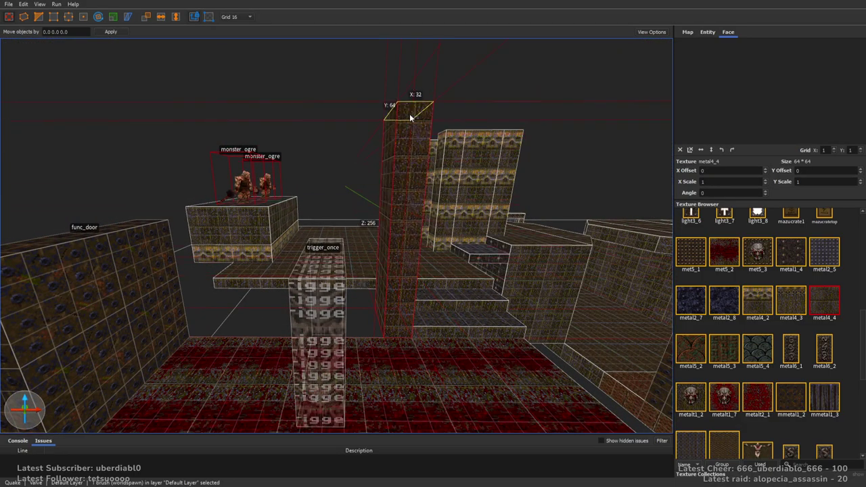
Step: Extend the metal4_4 brushwork into a corridor wall with a rectangular window opening towards the ogre ledge
right_drag(409, 116, 431, 168)
shift+drag(430, 168, 269, 259)
mouse_move(449, 52)
shift+mouse_down()
mouse_move(445, 215)
mouse_move(486, 168)
mouse_move(488, 209)
shift+mouse_up()
mouse_move(488, 208)
right_down()
mouse_move(636, 204)
mouse_move(441, 228)
mouse_move(464, 280)
mouse_move(576, 219)
mouse_move(615, 218)
mouse_move(615, 209)
mouse_move(410, 219)
mouse_move(513, 221)
mouse_move(372, 214)
mouse_move(389, 189)
mouse_move(398, 250)
mouse_move(413, 245)
mouse_move(394, 250)
right_up()
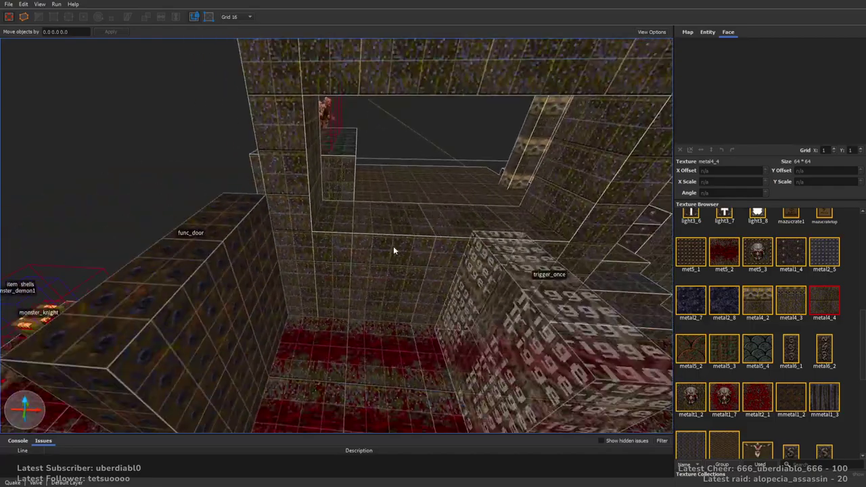
click(394, 249)
click(272, 190)
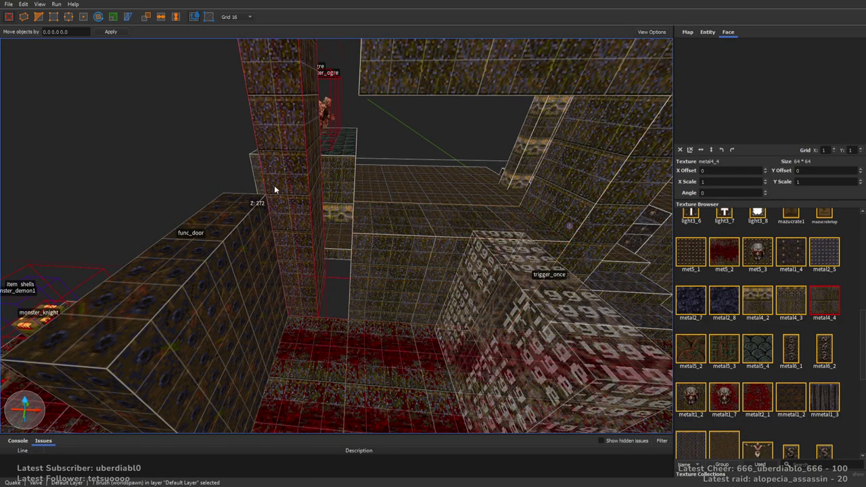
key(Escape)
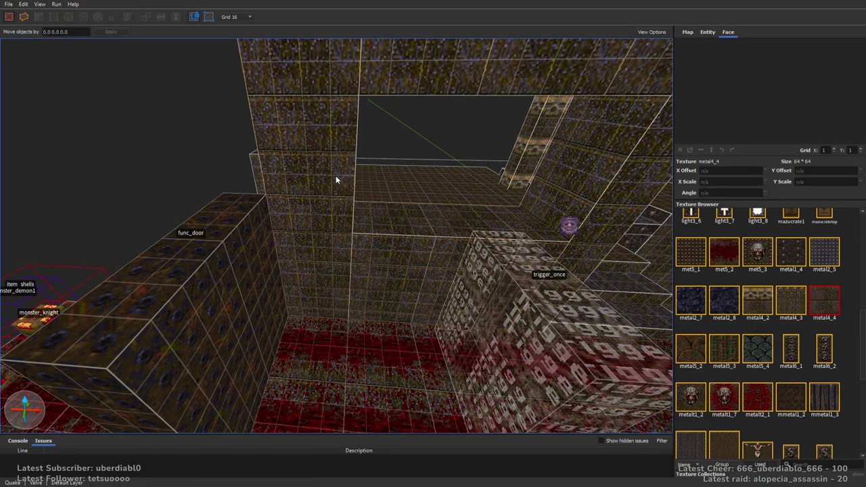
Step: Line the bottom and top of the window opening with mmetal1_2 strips 160 by 32 by 16 units
right_drag(336, 175, 397, 167)
key(a)
click(691, 254)
key(w)
key(bracketleft)
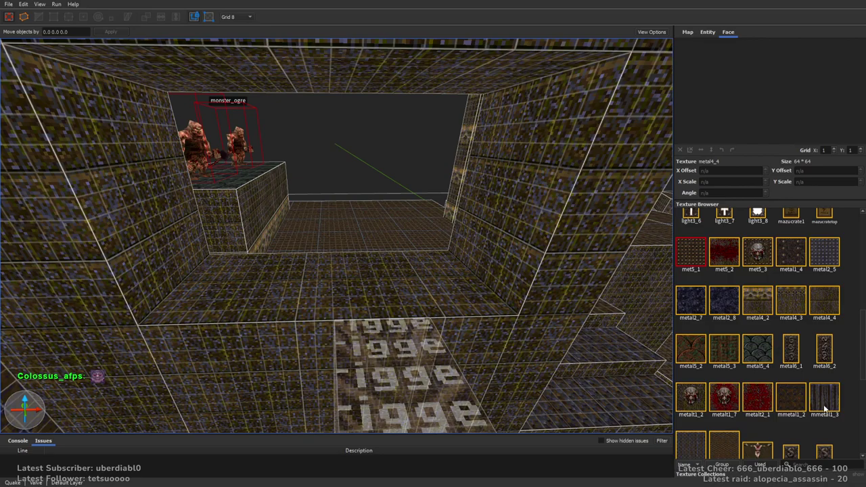
click(799, 403)
mouse_move(379, 217)
right_down()
mouse_move(295, 228)
mouse_move(171, 268)
right_up()
key(bracketright)
drag(171, 268, 443, 256)
right_drag(443, 256, 429, 325)
mouse_move(429, 325)
shift+mouse_down()
mouse_move(406, 251)
mouse_move(408, 202)
shift+mouse_up()
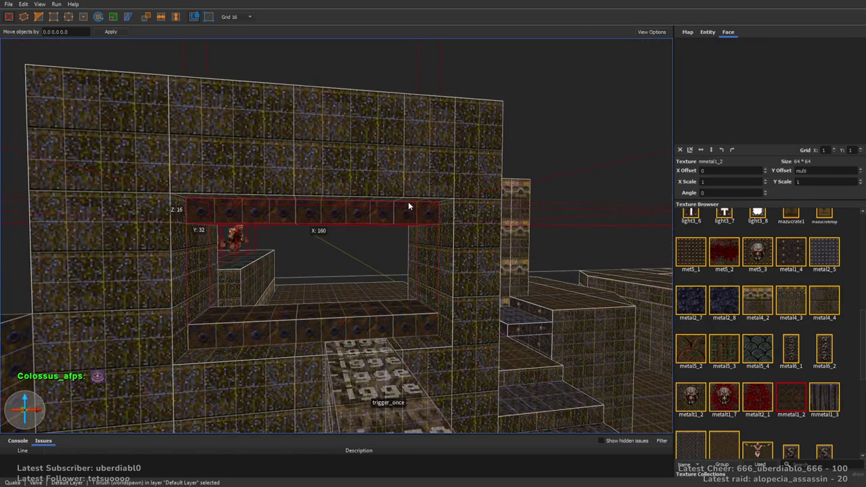
Step: Complete the mmetal1_2 window frame with side pieces 64 units high
shift+drag(415, 334, 415, 347)
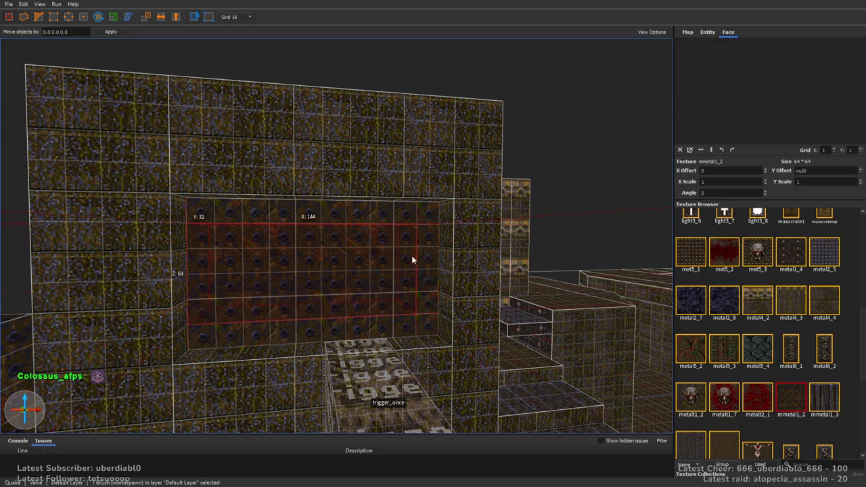
key(ctrl+k)
right_drag(471, 255, 541, 257)
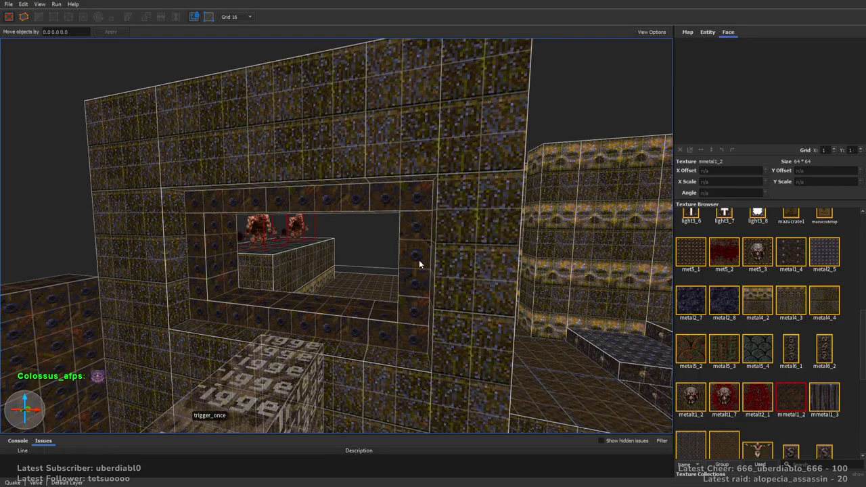
Step: Draw an mmetal1_2 post 16 by 32 by 64 units on the window's lower frame
right_drag(468, 216, 380, 261)
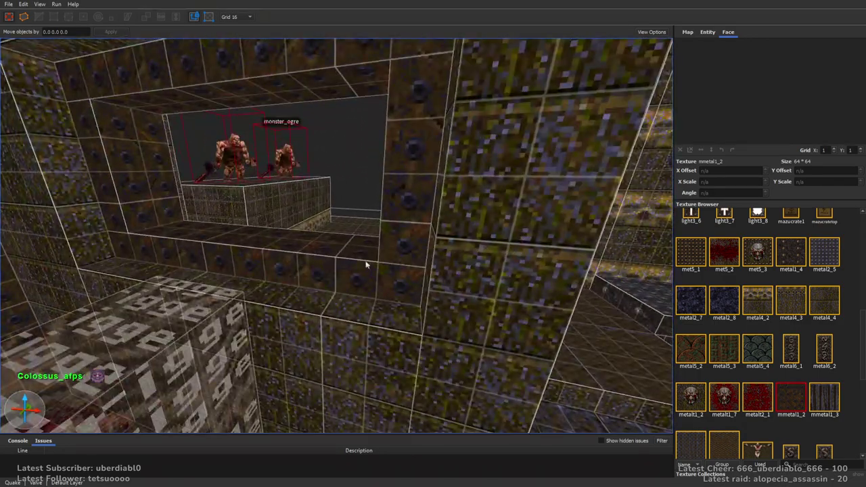
right_drag(446, 272, 483, 271)
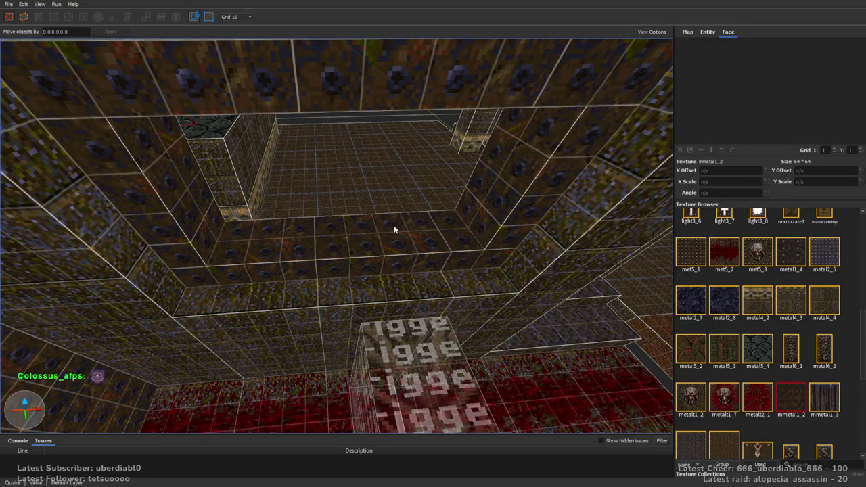
mouse_move(393, 225)
mouse_down()
mouse_move(396, 245)
mouse_move(418, 110)
mouse_up()
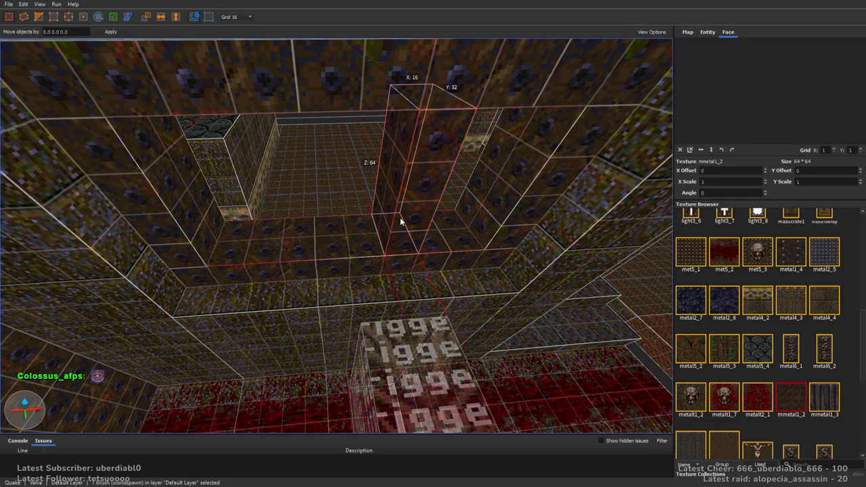
Step: Add a second mmetal1_2 post to the window opening and turn the six-piece window frame into a func_detail
drag(400, 222, 283, 221)
ctrl+drag(436, 241, 486, 158)
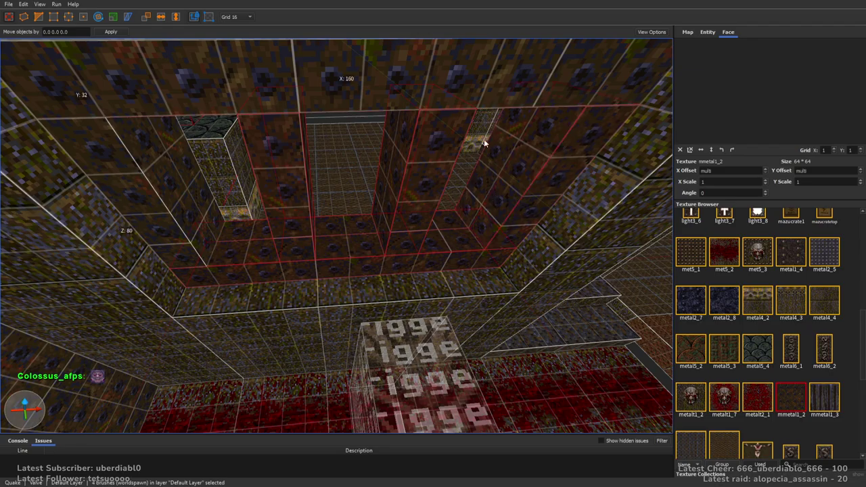
right_drag(157, 194, 402, 156)
key(Escape)
right_drag(494, 258, 403, 230)
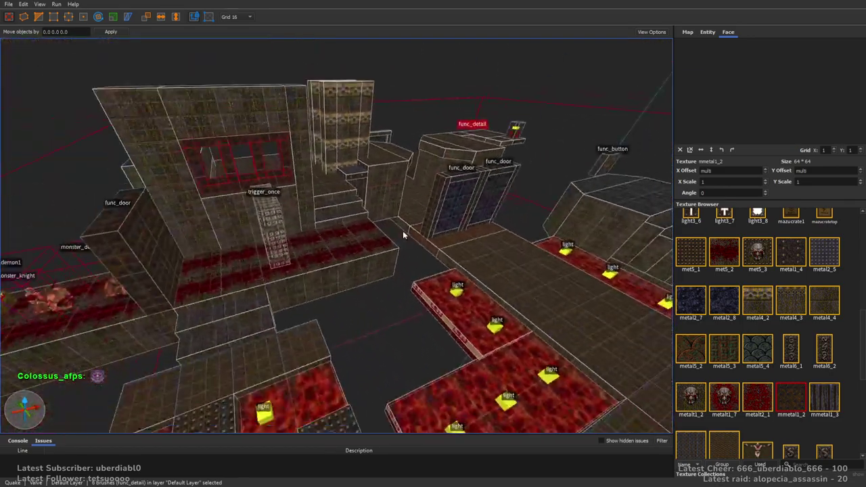
Step: Extend the raised platform near the pillars with a ledge 96 by 64 units
mouse_move(409, 300)
right_down()
mouse_move(359, 295)
mouse_move(313, 332)
mouse_move(416, 340)
mouse_move(412, 253)
mouse_move(380, 207)
mouse_move(489, 283)
mouse_move(376, 318)
mouse_move(449, 255)
mouse_move(397, 243)
mouse_move(400, 208)
mouse_move(420, 266)
mouse_move(415, 257)
mouse_move(438, 274)
mouse_move(427, 253)
mouse_move(427, 274)
mouse_move(418, 267)
right_up()
click(397, 243)
click(360, 248)
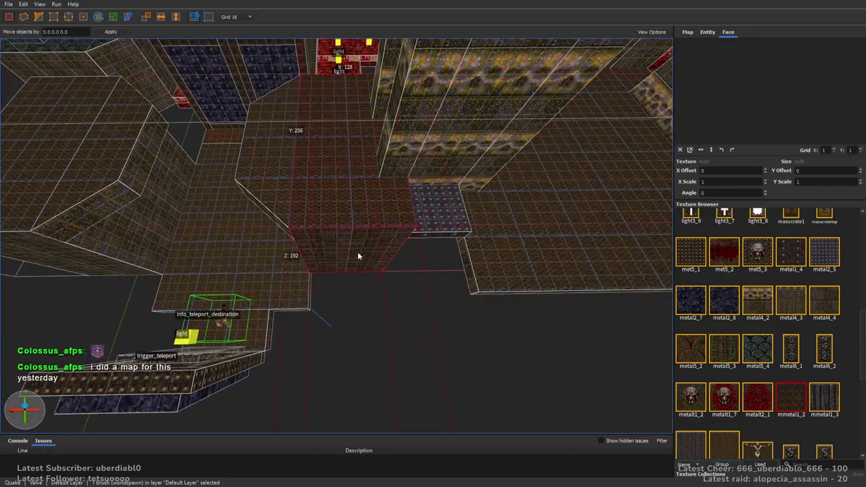
mouse_move(371, 259)
mouse_down()
mouse_move(386, 330)
mouse_move(381, 297)
mouse_up()
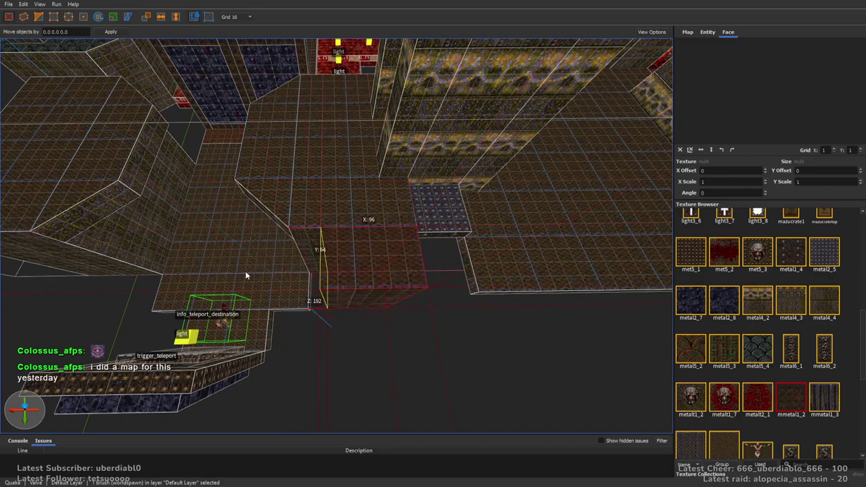
mouse_move(275, 278)
right_down()
mouse_move(373, 318)
mouse_move(466, 267)
mouse_move(381, 236)
mouse_move(255, 262)
mouse_move(487, 225)
right_up()
click(410, 324)
Step: Place a light in front of the func_button by the metal5_4 roof, and copy both onto the new ledge
click(708, 33)
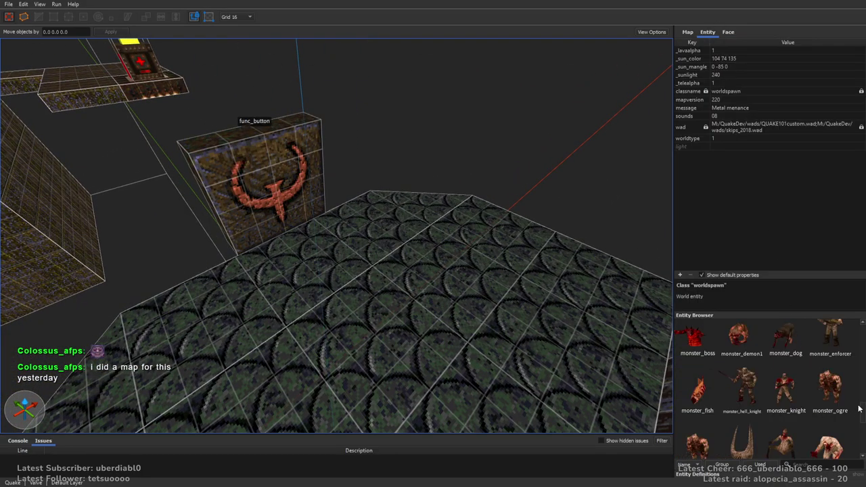
scroll(858, 409, up, 10)
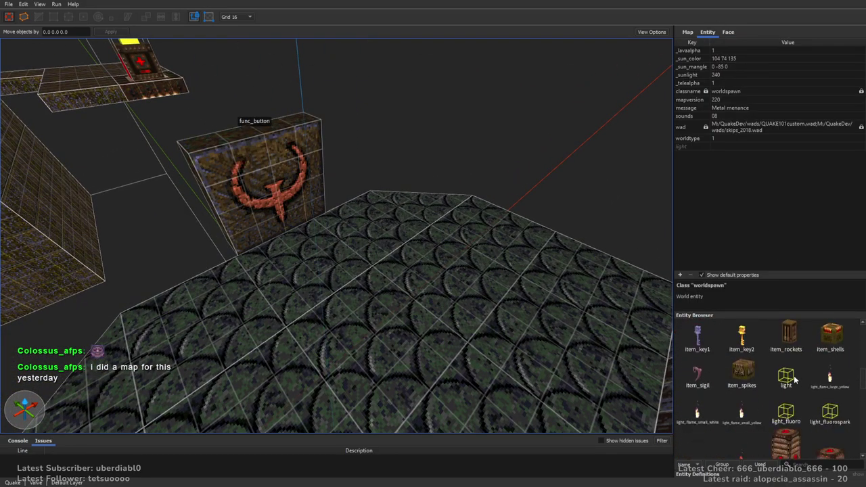
drag(787, 376, 324, 168)
key(bracketleft)
drag(290, 194, 282, 197)
middle_drag(282, 197, 403, 211)
ctrl+click(403, 211)
right_drag(404, 211, 311, 191)
drag(311, 192, 403, 215)
key(Escape)
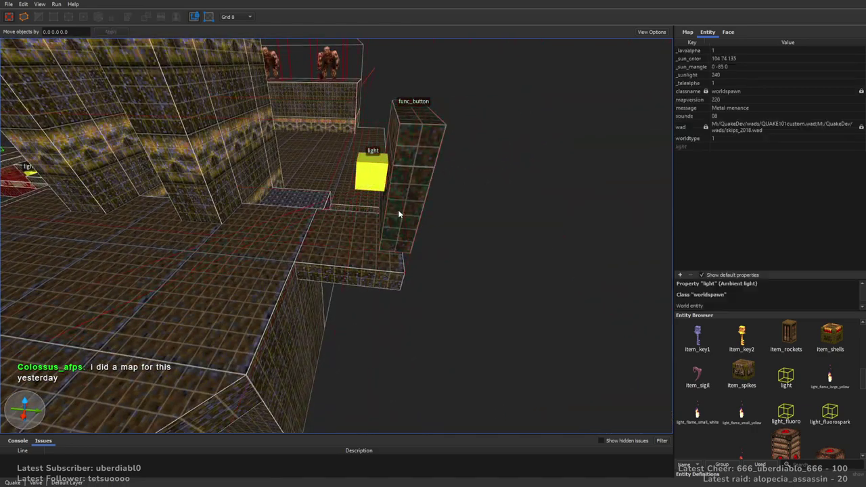
Step: Set the ledge button's target to bridge, its message to "Bridge moves..." and its wait to 3
click(411, 162)
right_drag(609, 101, 722, 117)
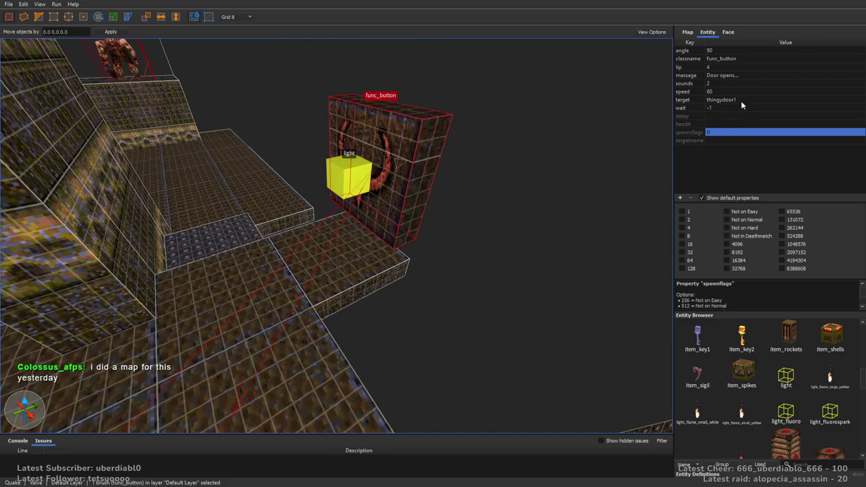
double_click(741, 101)
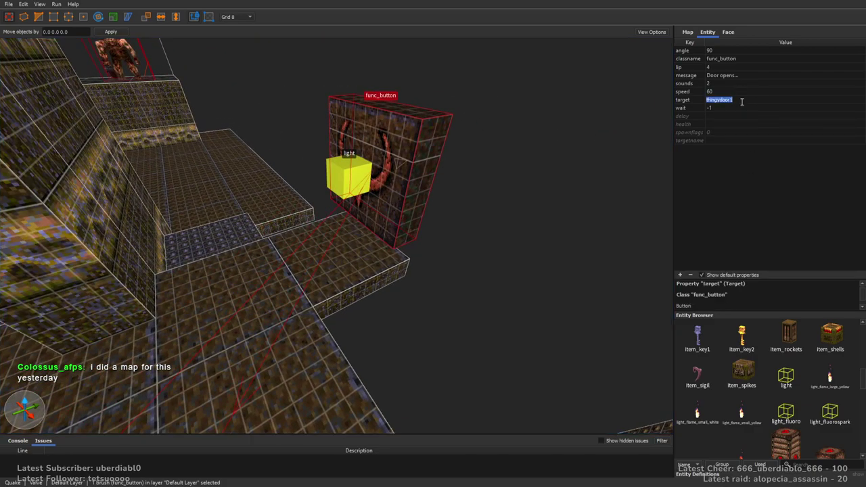
text(bridge)
key(Return)
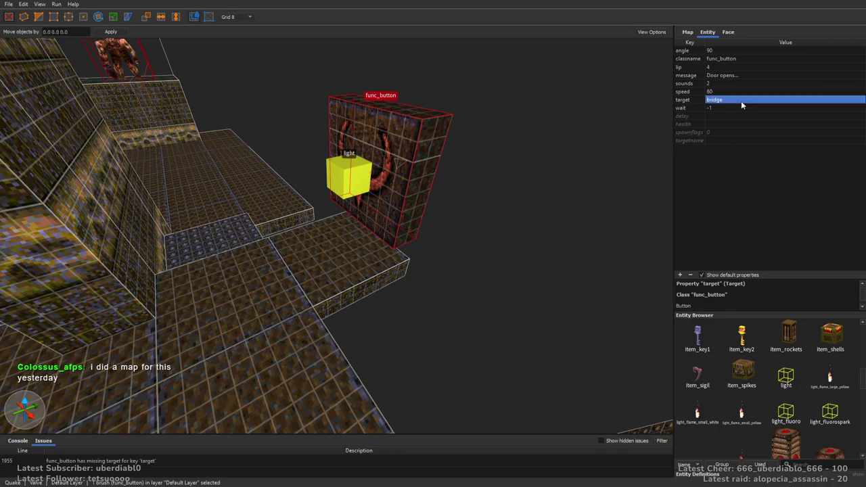
double_click(733, 75)
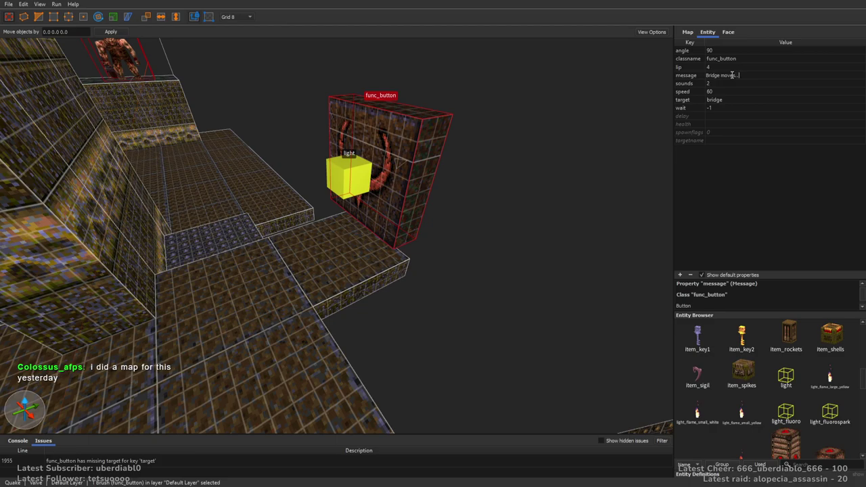
key(Return)
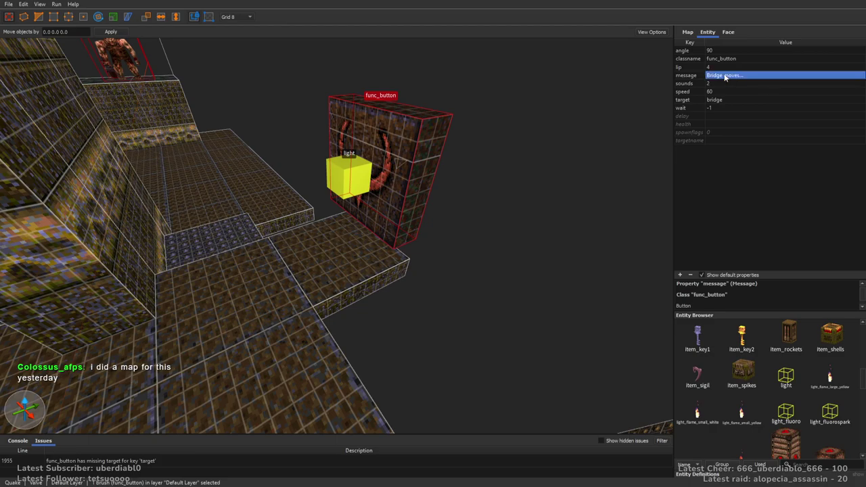
click(723, 110)
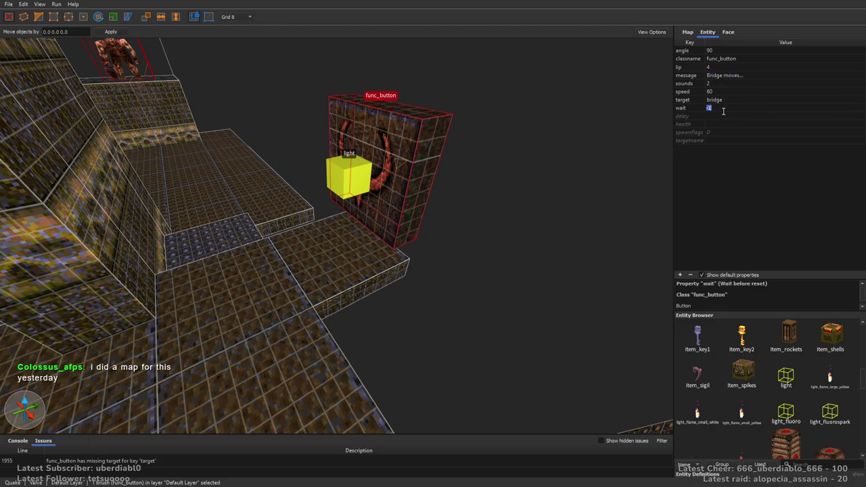
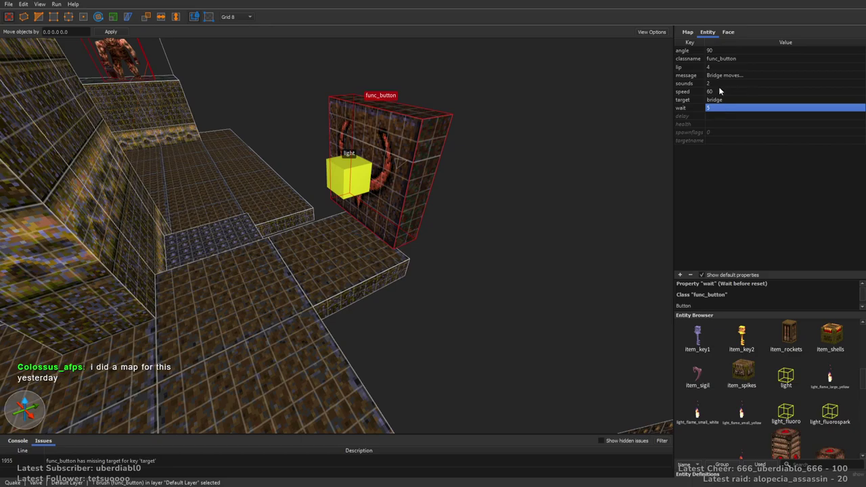
Step: Enter a targetname for the light in front of the original func_button by the metal5_4 roof
right_drag(523, 148, 469, 259)
scroll(464, 134, down, 3)
click(488, 133)
click(469, 259)
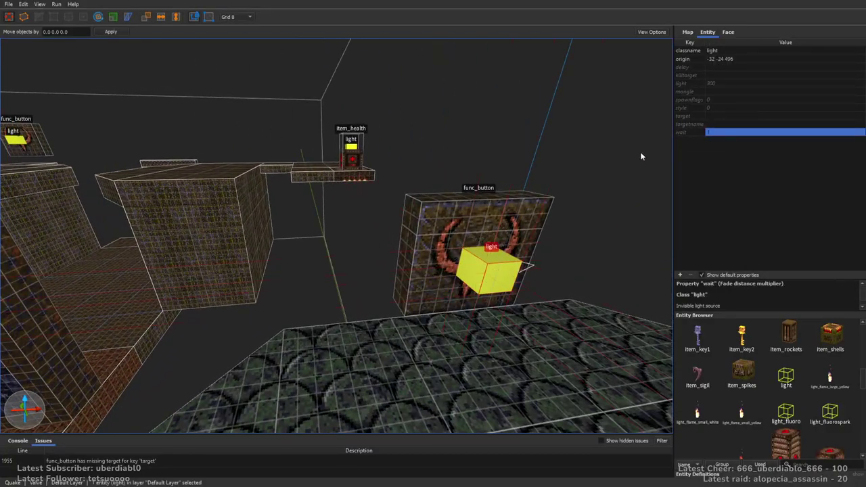
click(731, 124)
text(th)
key(Return)
key(Escape)
right_drag(514, 223, 554, 242)
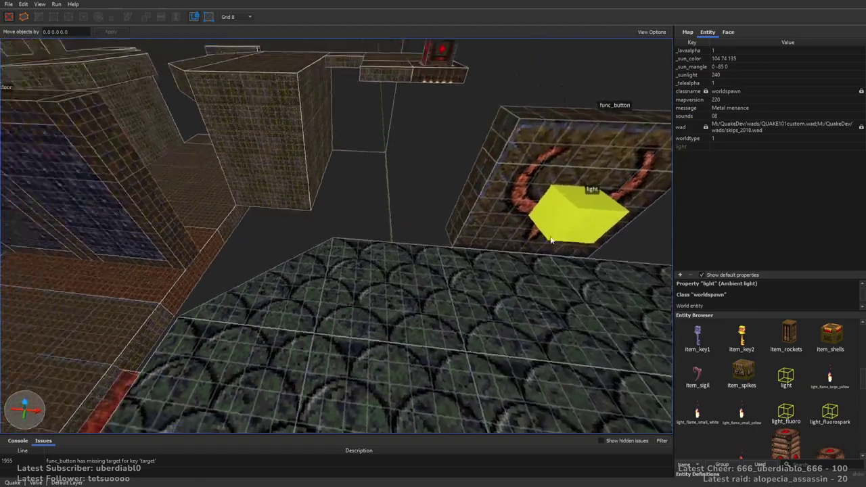
Step: Place a monster_ogre on the raised platform opposite the pillars and turn it to angle 180
scroll(555, 242, down, 10)
scroll(488, 245, up, 3)
right_drag(440, 250, 419, 251)
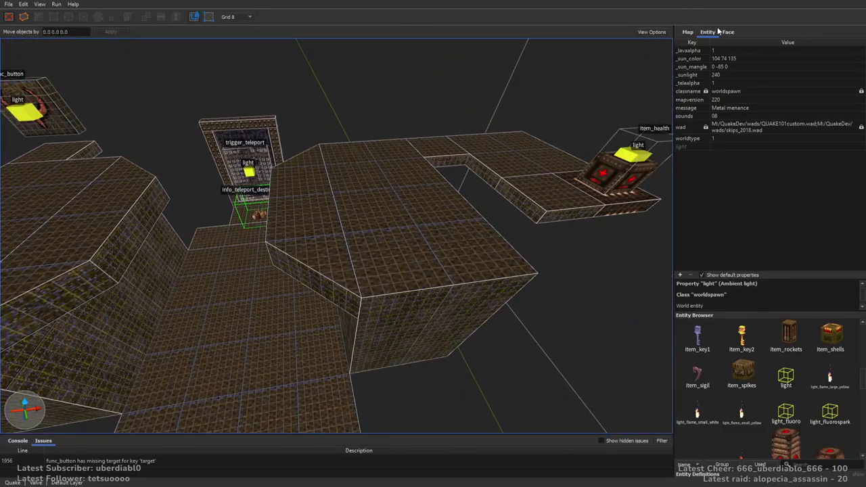
drag(864, 376, 409, 245)
key(alt+Right)
key(alt+Right)
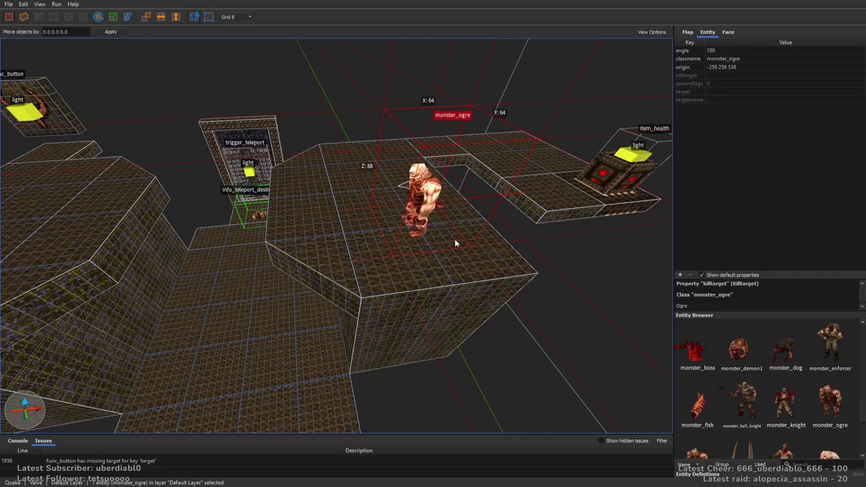
Step: Copy the ogre 128 units along Y and move the pair towards the platform's front edge at X -312
right_drag(454, 239, 408, 246)
drag(412, 226, 281, 234)
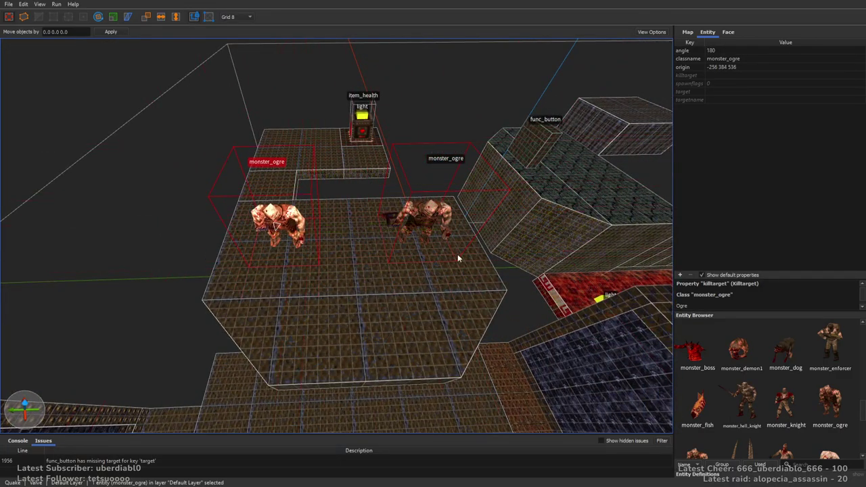
right_drag(448, 256, 478, 257)
ctrl+click(313, 228)
drag(313, 228, 313, 269)
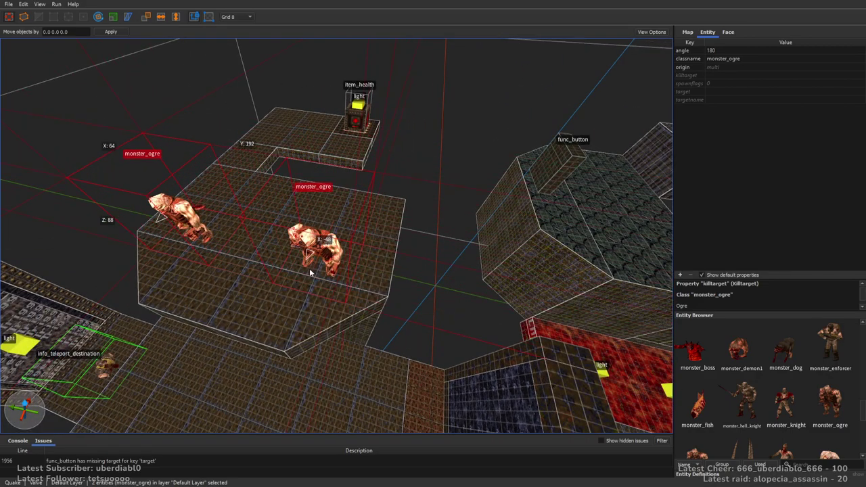
drag(308, 271, 303, 278)
right_drag(303, 277, 390, 203)
Step: Copy the nearer ogre to the facing platform at -584 256 536 and flip it to angle 0
click(391, 203)
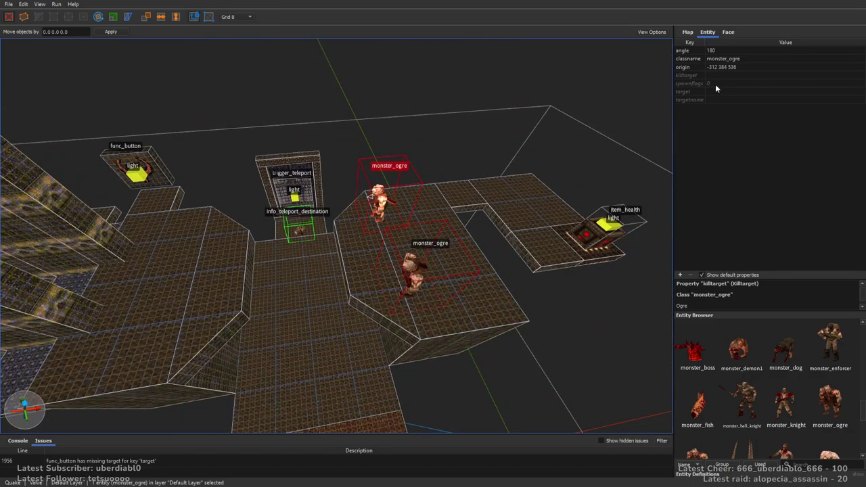
click(715, 83)
middle_drag(433, 207, 487, 218)
click(484, 321)
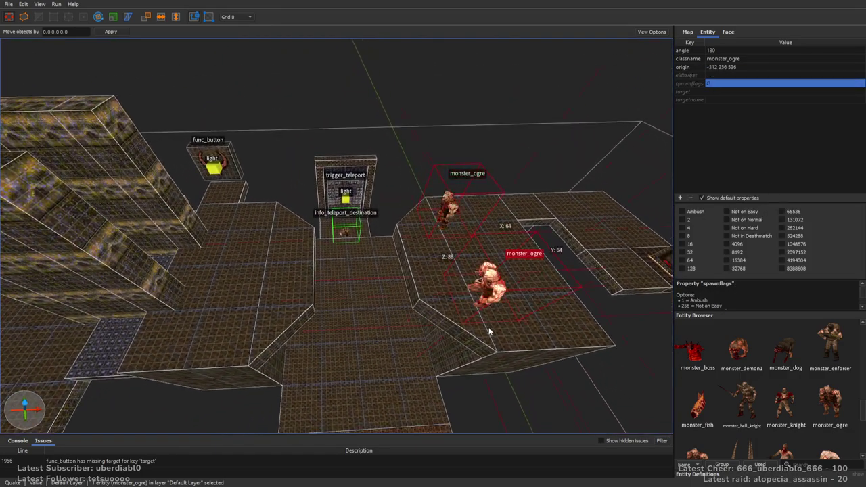
drag(513, 274, 196, 288)
key(ctrl+f)
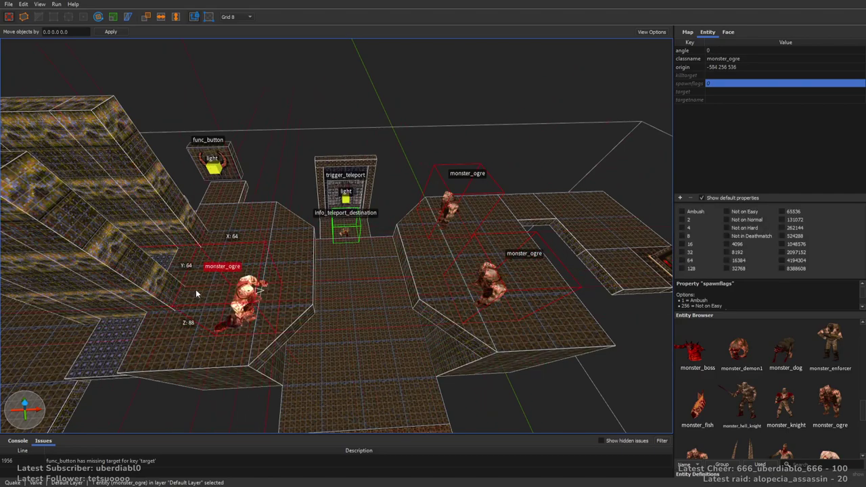
Step: Adjust the skill spawnflags of the ogre on the facing platform and place a second ogre beside it
click(745, 223)
right_drag(521, 218, 305, 270)
drag(305, 271, 428, 221)
right_drag(428, 222, 537, 241)
key(Escape)
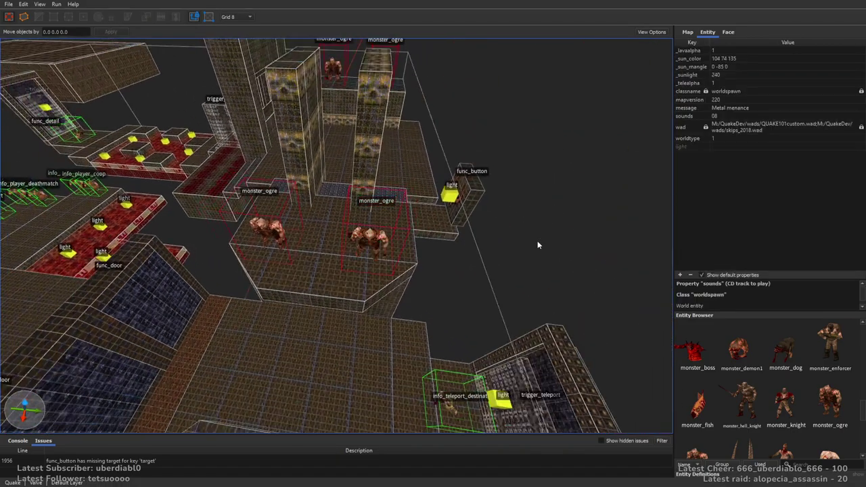
Step: Create a floor slab beneath the outer edge of the pillared area, aligned to the 16-unit grid
mouse_move(428, 268)
right_down()
mouse_move(338, 300)
mouse_move(355, 271)
mouse_move(379, 271)
mouse_move(283, 280)
mouse_move(419, 290)
mouse_move(275, 279)
mouse_move(422, 294)
mouse_move(477, 338)
mouse_move(502, 320)
mouse_move(445, 317)
mouse_move(452, 301)
mouse_move(527, 288)
mouse_move(526, 309)
mouse_move(344, 305)
mouse_move(483, 286)
mouse_move(632, 355)
mouse_move(410, 296)
mouse_move(371, 273)
right_up()
click(370, 275)
mouse_move(353, 296)
mouse_down()
mouse_move(355, 360)
mouse_move(207, 325)
mouse_move(252, 331)
mouse_move(521, 304)
mouse_move(408, 323)
mouse_up()
mouse_move(438, 320)
right_down()
mouse_move(478, 345)
mouse_move(485, 294)
mouse_move(526, 292)
mouse_move(422, 240)
mouse_move(350, 346)
right_up()
key(5)
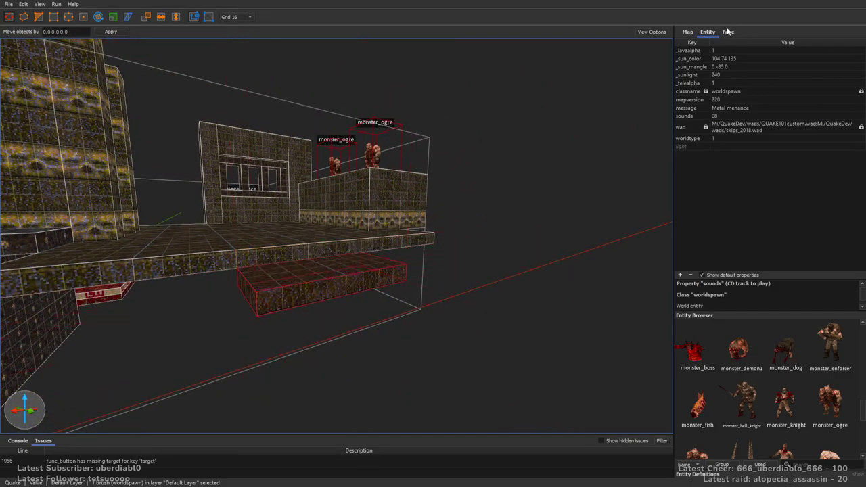
Step: Extend the 384 by 16 unit brush along the floor's outer edge downwards to 80 units high
mouse_move(541, 121)
right_down()
mouse_move(446, 183)
mouse_move(485, 199)
mouse_move(360, 123)
right_up()
click(354, 147)
shift+drag(354, 148, 365, 235)
mouse_move(366, 235)
right_down()
mouse_move(361, 228)
mouse_move(406, 199)
right_up()
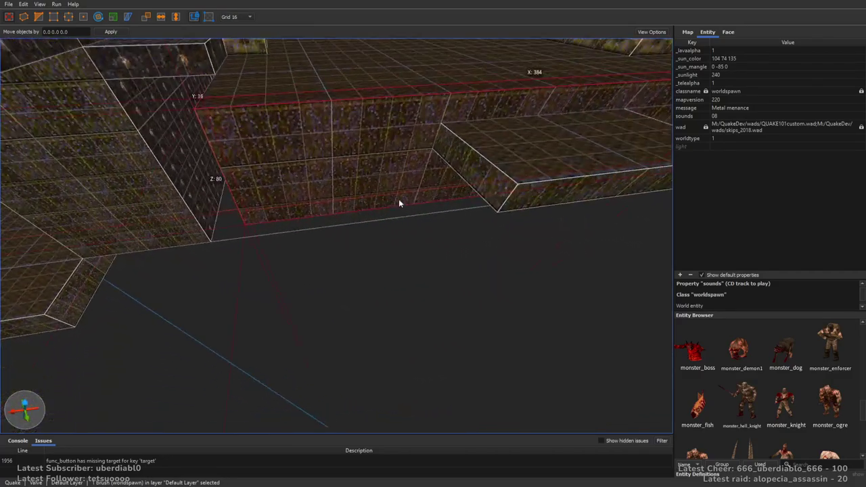
Step: Reshape the slab outside the edge wall into a long rectangular strip and texture it with metalt2_1
right_drag(483, 138, 452, 192)
shift+drag(372, 163, 473, 182)
click(728, 32)
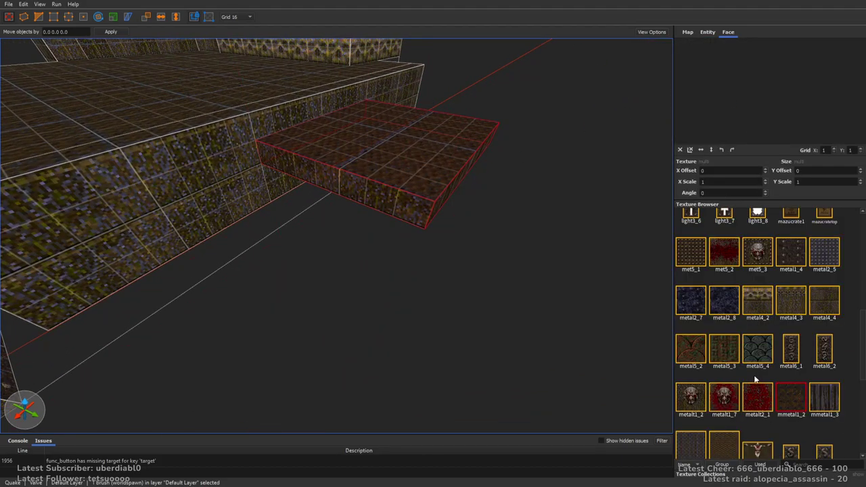
click(757, 398)
right_drag(426, 197, 315, 186)
mouse_move(391, 125)
right_down()
mouse_move(484, 164)
mouse_move(386, 190)
mouse_move(396, 201)
mouse_move(264, 143)
right_up()
mouse_move(263, 143)
shift+mouse_down()
mouse_move(119, 142)
mouse_move(136, 145)
shift+mouse_up()
mouse_move(135, 149)
right_down()
mouse_move(396, 194)
mouse_move(400, 185)
mouse_move(379, 162)
right_up()
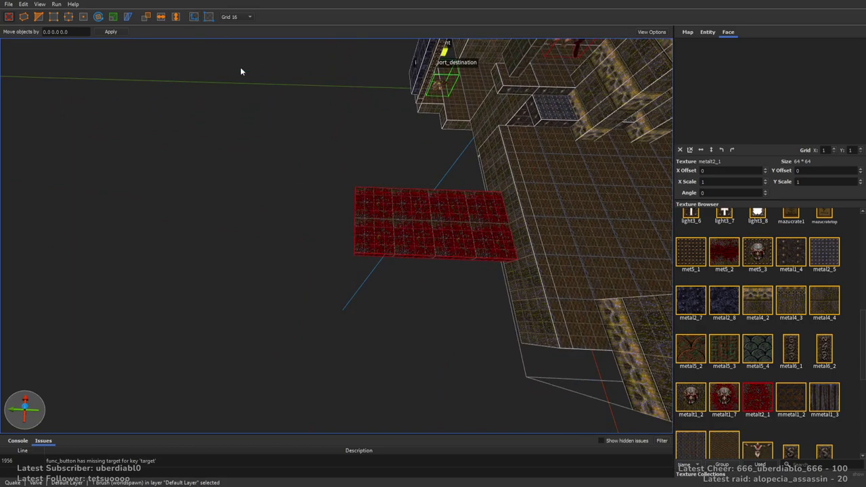
Step: Copy and rotate the metalt2_1 strip into a four-armed cross and merge two opposite arms into one long brush
mouse_move(475, 240)
ctrl+mouse_down()
mouse_move(290, 229)
mouse_move(281, 210)
mouse_move(254, 208)
ctrl+mouse_up()
ctrl+click(412, 216)
key(ctrl+d)
key(alt+Right)
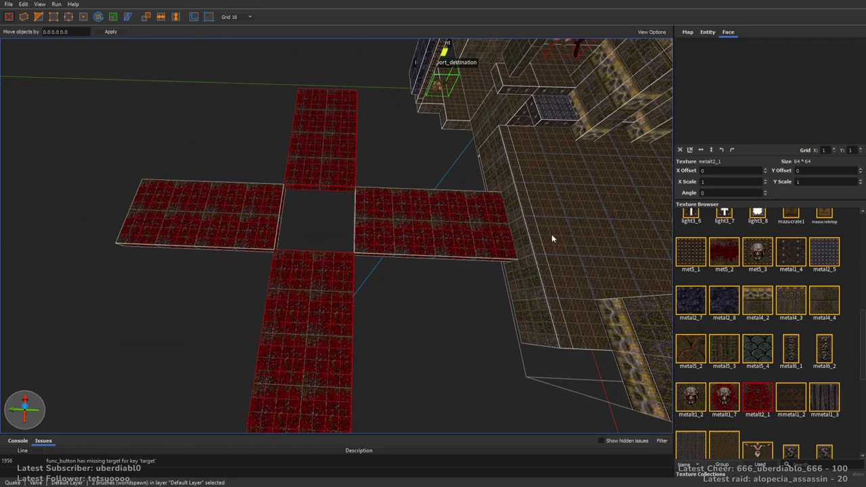
key(ctrl+j)
mouse_move(378, 244)
alt+right_down()
mouse_move(416, 261)
mouse_move(379, 246)
mouse_move(409, 223)
mouse_move(358, 209)
mouse_move(368, 246)
mouse_move(516, 210)
alt+right_up()
key(ctrl+z)
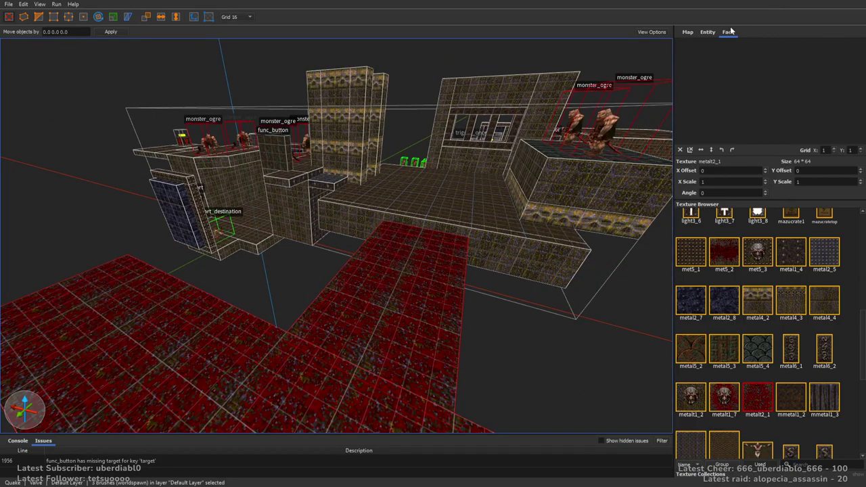
Step: Texture the liquid layer over the cross with *lavaskip and its top faces with *lava1
scroll(860, 322, up, 10)
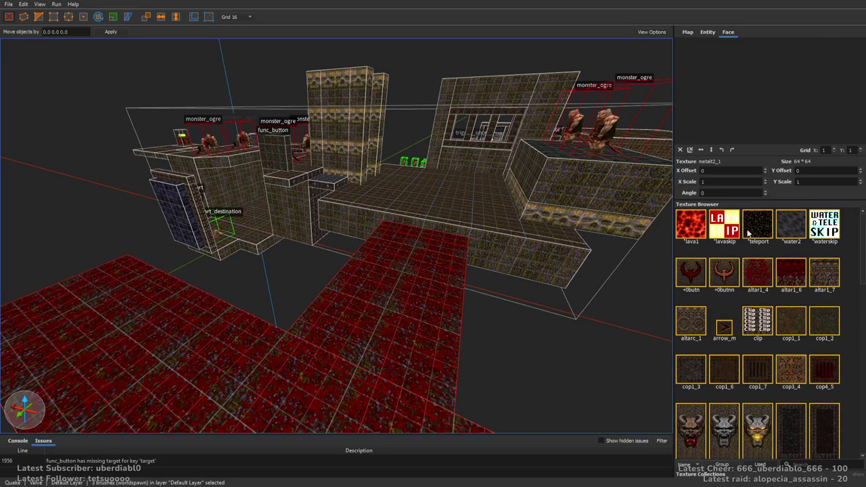
click(724, 225)
alt+right_drag(474, 203, 527, 142)
shift+click(254, 273)
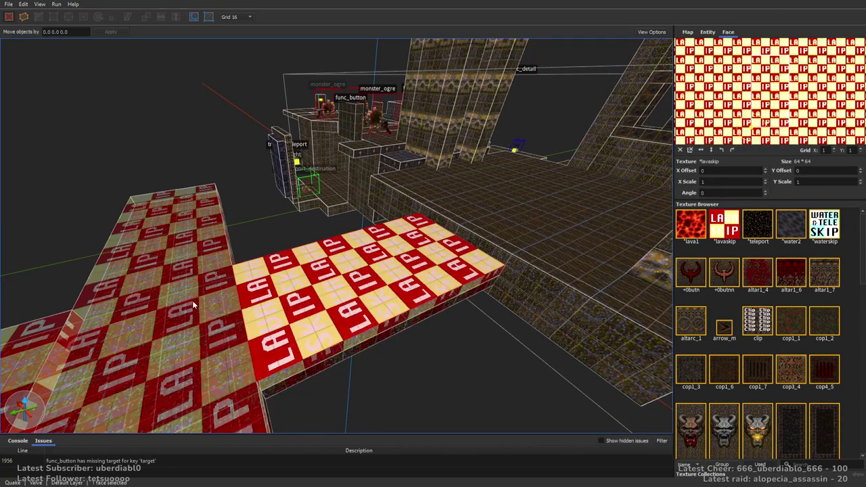
ctrl+shift+click(193, 300)
click(691, 225)
scroll(521, 234, up, 6)
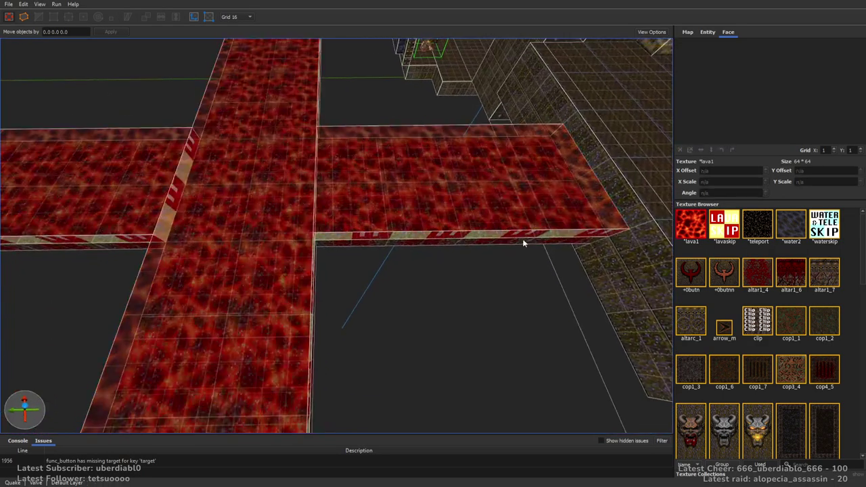
Step: Bring a 64 by 64 by 32 unit func_detail block onto the long arm of the lava cross
scroll(474, 237, down, 4)
scroll(487, 210, down, 8)
alt+right_drag(435, 196, 543, 251)
scroll(524, 236, down, 3)
scroll(521, 239, up, 3)
scroll(476, 238, up, 5)
mouse_move(476, 238)
alt+right_down()
mouse_move(499, 195)
mouse_move(492, 160)
mouse_move(501, 180)
mouse_move(471, 145)
mouse_move(416, 162)
mouse_move(593, 259)
mouse_move(543, 325)
mouse_move(419, 340)
alt+right_up()
scroll(503, 181, up, 3)
scroll(501, 186, down, 4)
scroll(593, 259, up, 3)
scroll(591, 262, down, 3)
click(464, 338)
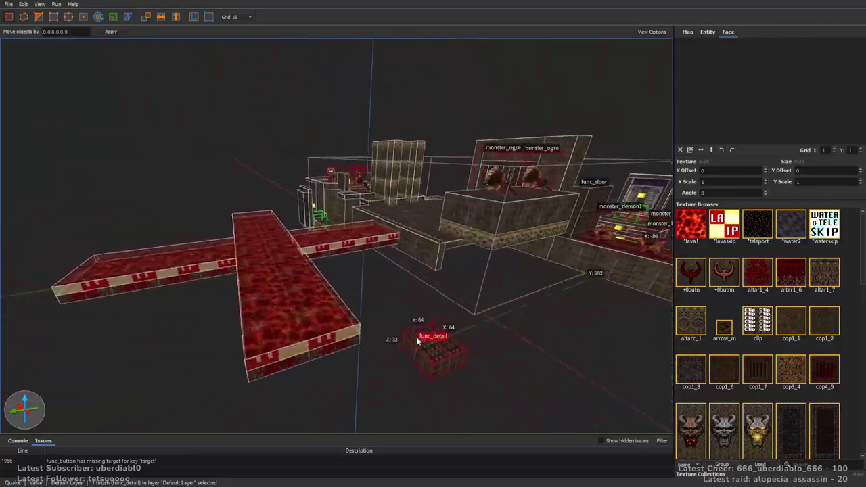
scroll(420, 340, up, 2)
alt+right_drag(358, 299, 406, 310)
scroll(466, 322, up, 3)
scroll(466, 322, down, 3)
alt+right_drag(488, 291, 351, 244)
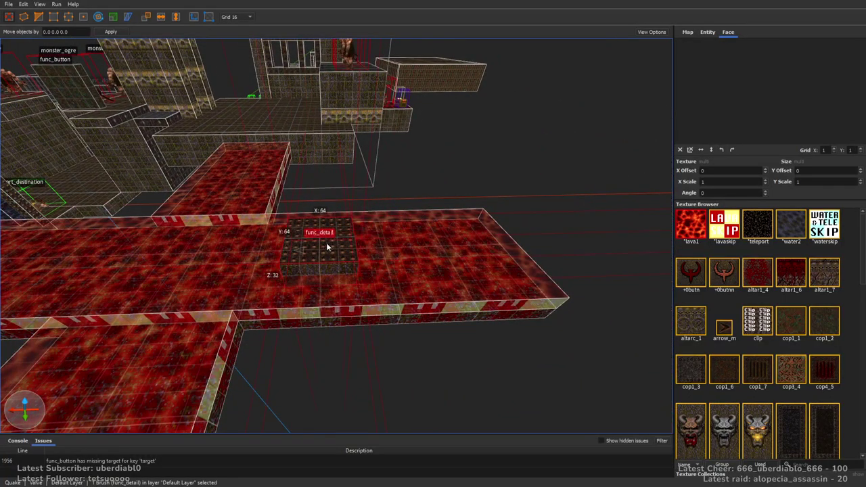
Step: Copy the 64 by 64 by 32 unit func_detail block onto the opposite half of the long lava arm
scroll(395, 261, up, 5)
mouse_move(437, 280)
alt+right_down()
mouse_move(446, 238)
mouse_move(415, 235)
mouse_move(389, 290)
alt+right_up()
scroll(379, 276, up, 3)
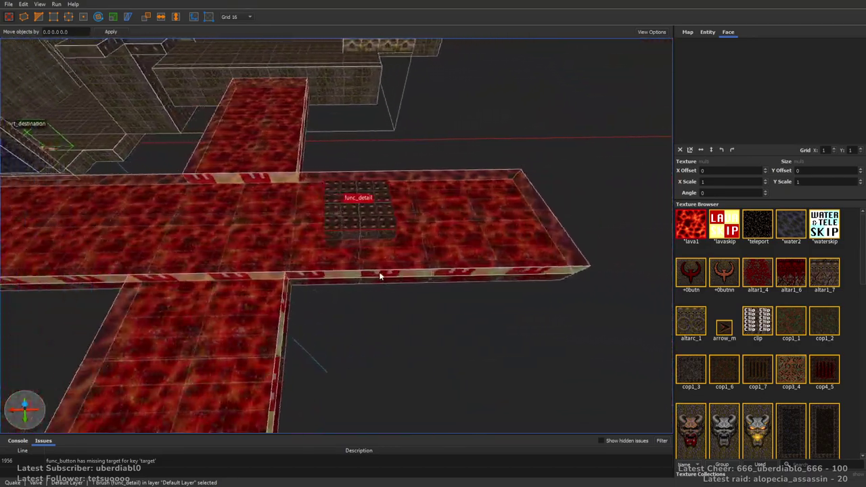
scroll(380, 276, down, 3)
ctrl+drag(462, 220, 181, 225)
mouse_move(444, 234)
alt+right_down()
mouse_move(338, 221)
mouse_move(348, 188)
mouse_move(341, 196)
mouse_move(431, 246)
mouse_move(542, 180)
mouse_move(469, 255)
mouse_move(440, 269)
mouse_move(480, 253)
mouse_move(362, 230)
mouse_move(379, 206)
mouse_move(464, 169)
mouse_move(421, 176)
mouse_move(473, 223)
alt+right_up()
Step: Group the two blocks on the lava cross with the tall pillars into one func_detail entity
click(542, 180)
click(508, 223)
ctrl+click(286, 245)
mouse_move(287, 246)
alt+right_down()
mouse_move(444, 227)
mouse_move(416, 219)
mouse_move(425, 223)
alt+right_up()
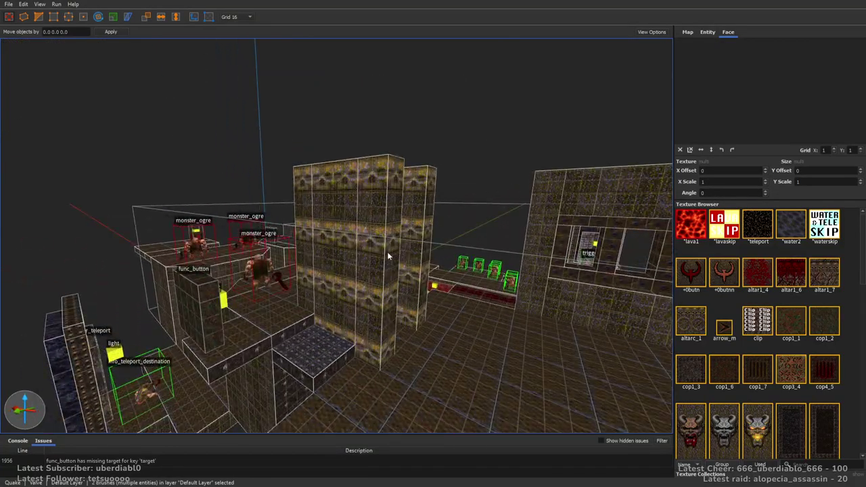
ctrl+click(388, 300)
ctrl+click(308, 276)
alt+right_drag(306, 269, 218, 266)
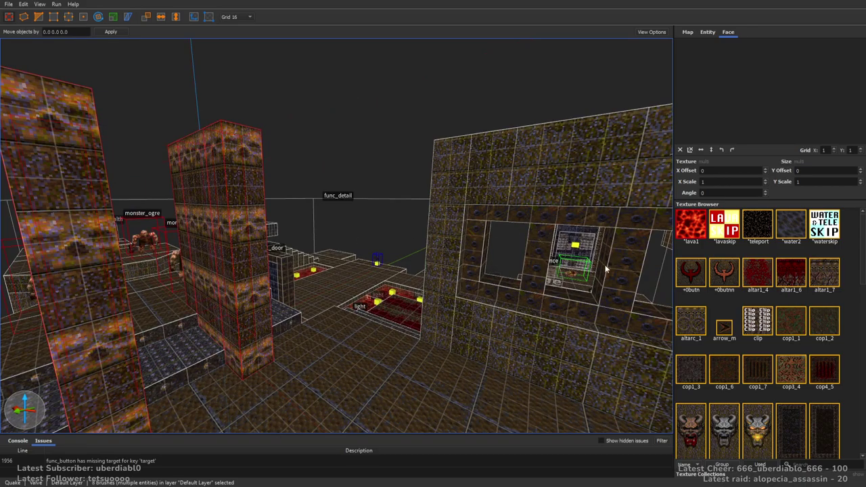
key(Escape)
Step: Place a 64-unit-high slab across the outer end of the lava arm and resize it to 320 by 128 units
alt+right_drag(635, 347, 450, 221)
scroll(450, 220, up, 10)
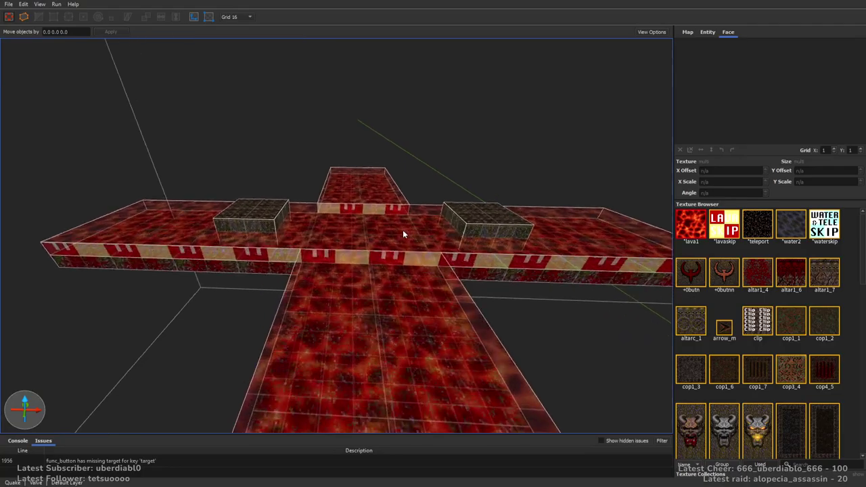
mouse_move(311, 209)
alt+right_down()
mouse_move(487, 201)
mouse_move(337, 290)
mouse_move(367, 277)
mouse_move(434, 296)
mouse_move(385, 284)
alt+right_up()
click(481, 195)
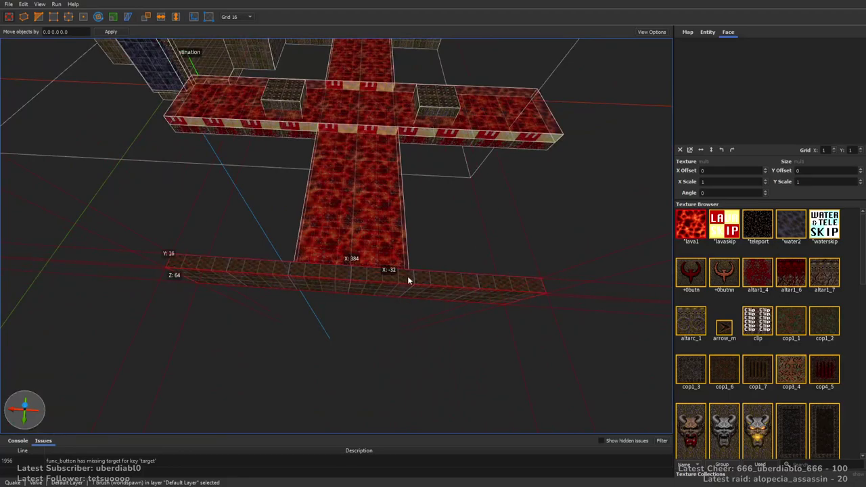
shift+drag(395, 285, 390, 356)
mouse_move(390, 356)
alt+right_down()
mouse_move(380, 268)
mouse_move(474, 262)
mouse_move(466, 252)
mouse_move(445, 253)
mouse_move(480, 260)
mouse_move(505, 246)
alt+right_up()
shift+drag(431, 141, 431, 117)
mouse_move(446, 251)
alt+right_down()
mouse_move(459, 234)
mouse_move(463, 251)
alt+right_up()
shift+drag(462, 251, 414, 275)
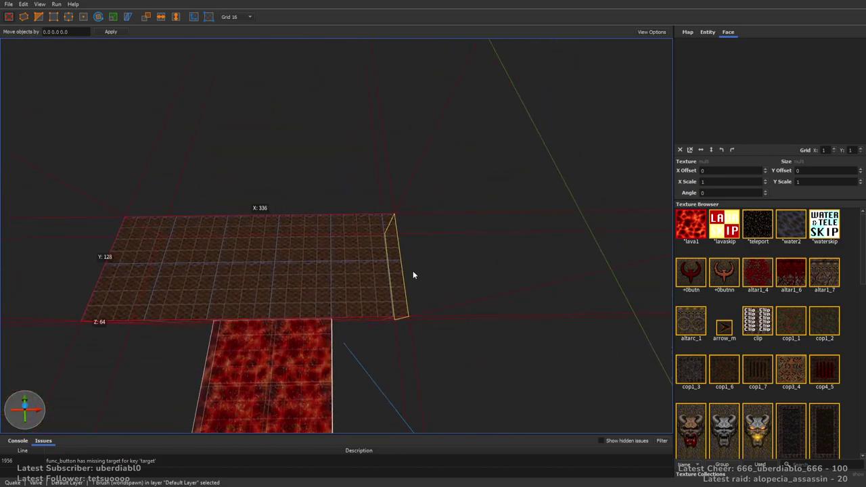
key(a)
shift+drag(200, 271, 235, 279)
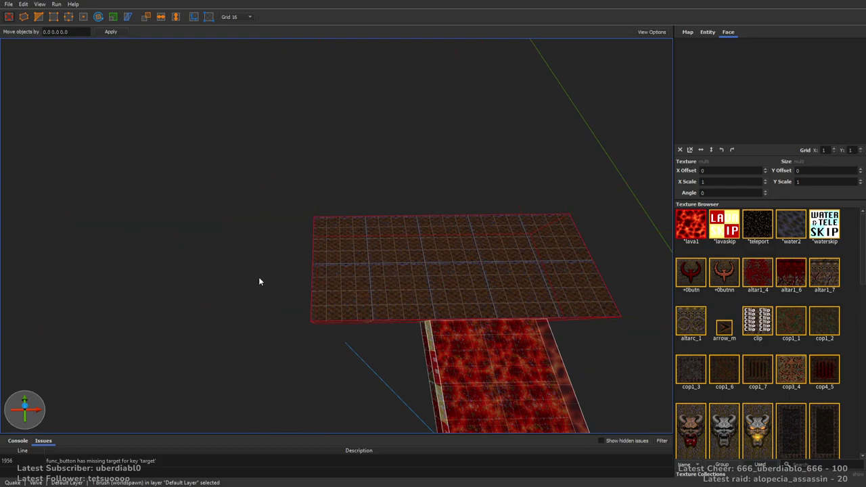
Step: Widen the end platform to 256 units and add a tapered section leading into a narrower passage by moving corner vertices
key(a)
mouse_move(392, 278)
shift+mouse_down()
mouse_move(340, 279)
mouse_move(357, 324)
mouse_move(349, 322)
shift+mouse_up()
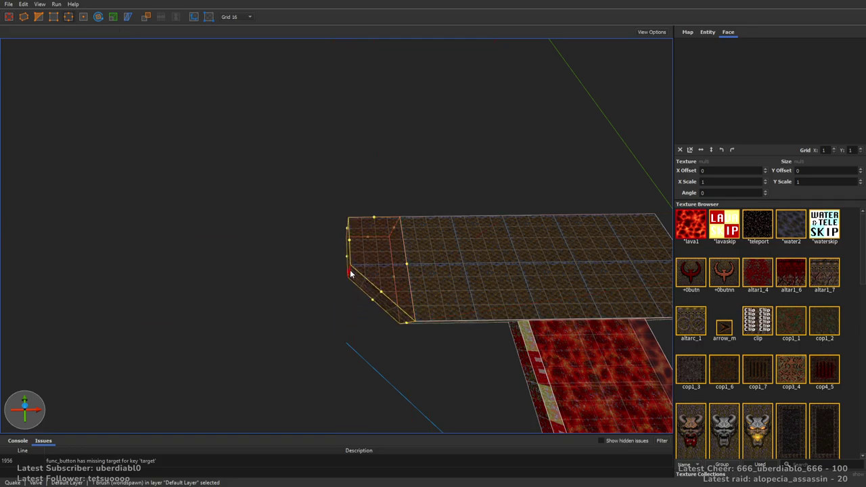
mouse_move(447, 250)
mouse_down()
mouse_move(493, 308)
mouse_move(377, 232)
mouse_move(392, 236)
mouse_move(589, 206)
mouse_move(370, 209)
mouse_move(545, 197)
mouse_move(291, 207)
mouse_move(363, 227)
mouse_up()
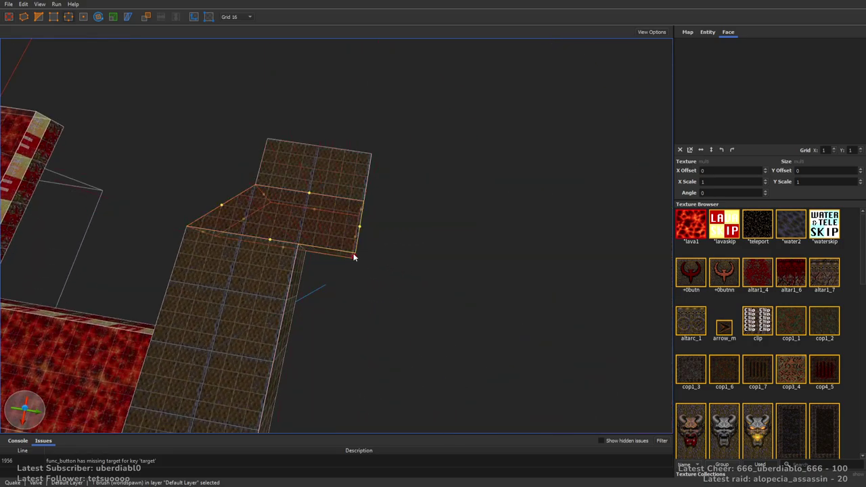
mouse_move(399, 274)
mouse_down()
mouse_move(275, 284)
mouse_move(299, 277)
mouse_move(384, 298)
mouse_move(537, 286)
mouse_move(388, 231)
mouse_move(470, 236)
mouse_move(408, 247)
mouse_up()
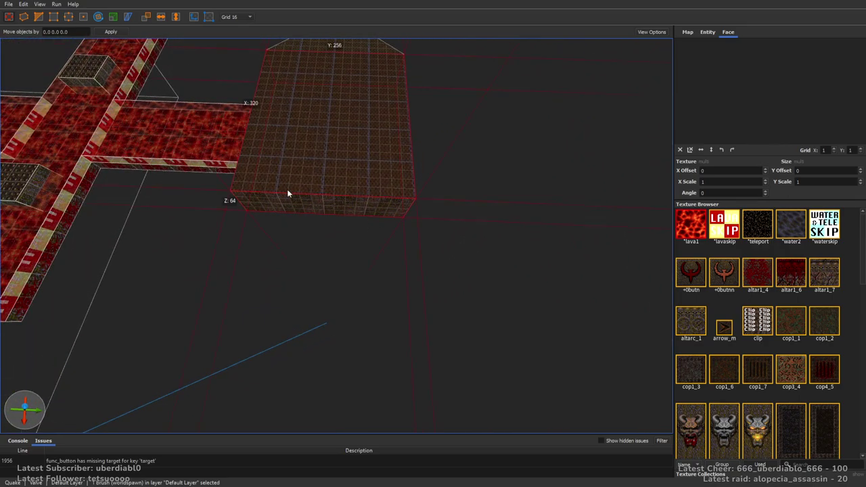
Step: Extend the platform's other end by a 64-unit strip and raise its lava-side half into a 128-unit-high block
mouse_move(315, 206)
shift+mouse_down()
mouse_move(319, 265)
mouse_move(321, 257)
mouse_move(200, 224)
shift+mouse_up()
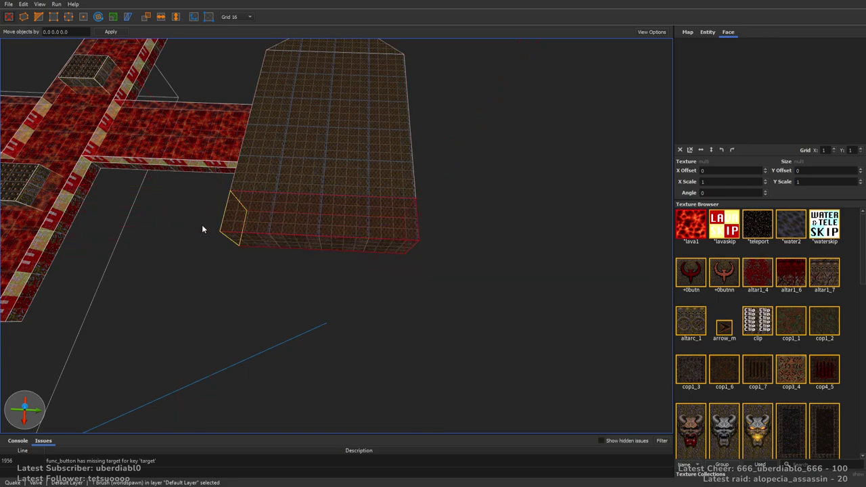
shift+drag(305, 240, 200, 225)
mouse_move(200, 226)
right_down()
mouse_move(393, 197)
mouse_move(223, 188)
right_up()
key(Escape)
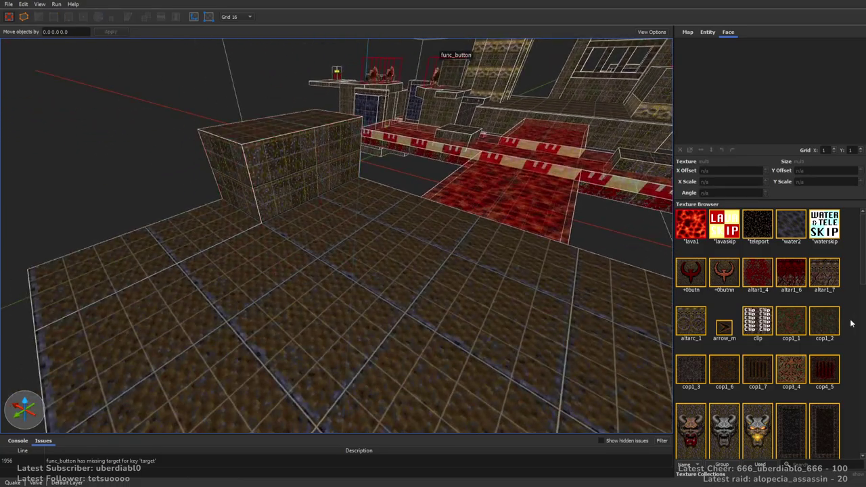
Step: Draw two cop1_2 stair steps, each 32 by 112 units, 48 and 16 units high, in front of the raised block
scroll(389, 196, up, 5)
mouse_move(388, 208)
mouse_down()
mouse_move(277, 261)
mouse_move(283, 170)
mouse_up()
mouse_move(283, 170)
right_down()
mouse_move(330, 167)
mouse_move(297, 168)
right_up()
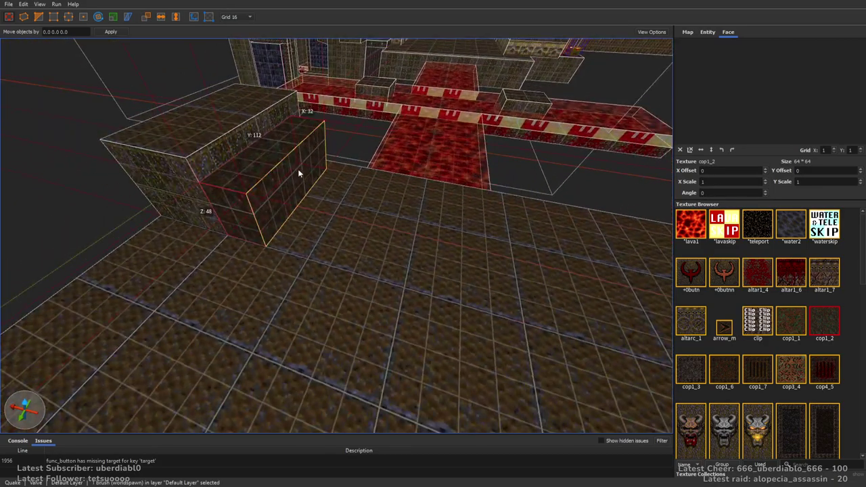
drag(331, 183, 326, 214)
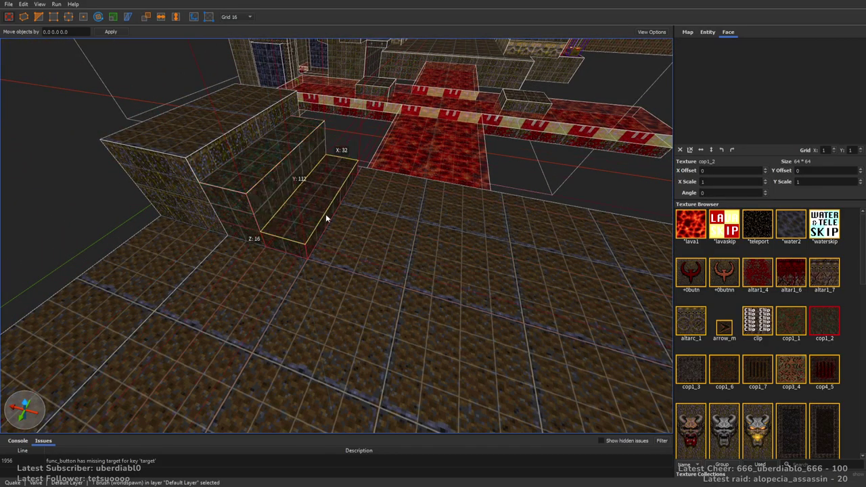
Step: Narrow the raised block at the head of the stairs to 32 units
right_drag(277, 179, 358, 149)
click(362, 149)
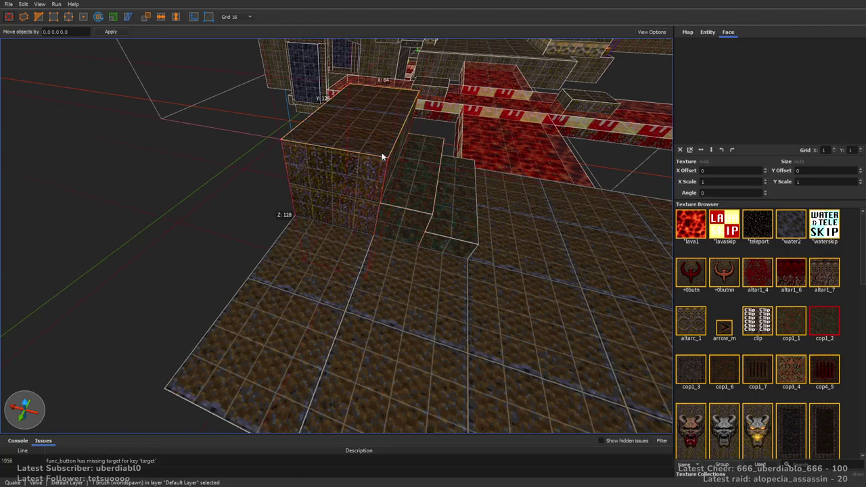
shift+drag(395, 155, 356, 157)
key(Escape)
Step: Complete the run of three stair steps and move them into the func_detail entity
click(351, 265)
mouse_move(372, 290)
mouse_down()
mouse_move(359, 273)
mouse_move(286, 250)
mouse_move(410, 193)
mouse_move(315, 190)
mouse_move(332, 175)
mouse_move(376, 165)
mouse_move(454, 226)
mouse_up()
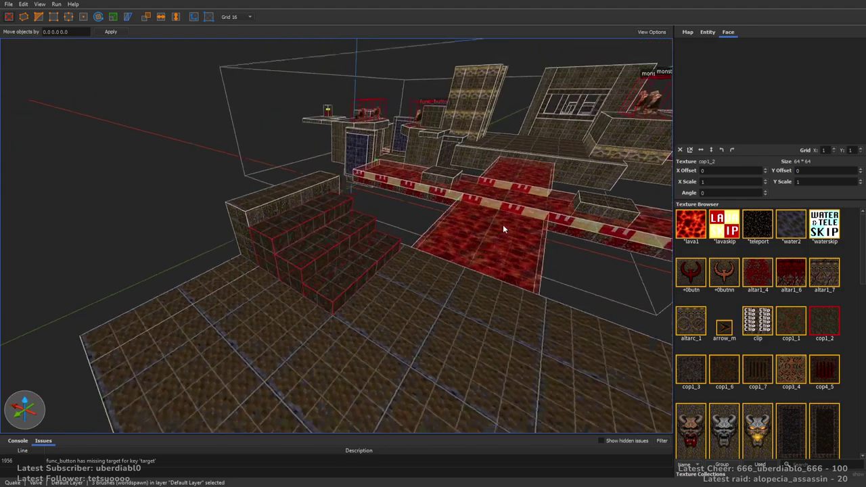
right_drag(503, 224, 520, 186)
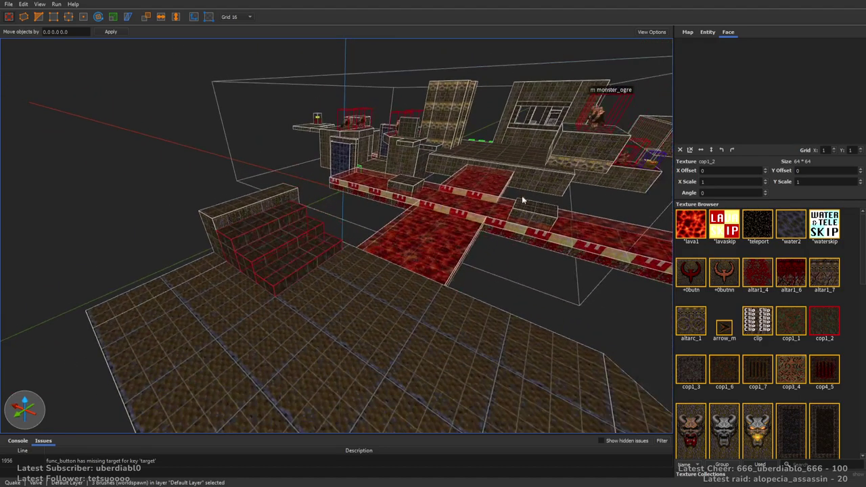
click(618, 348)
Step: Texture the four riser faces of the stairs and raised block with metal1_4
right_drag(385, 238, 401, 307)
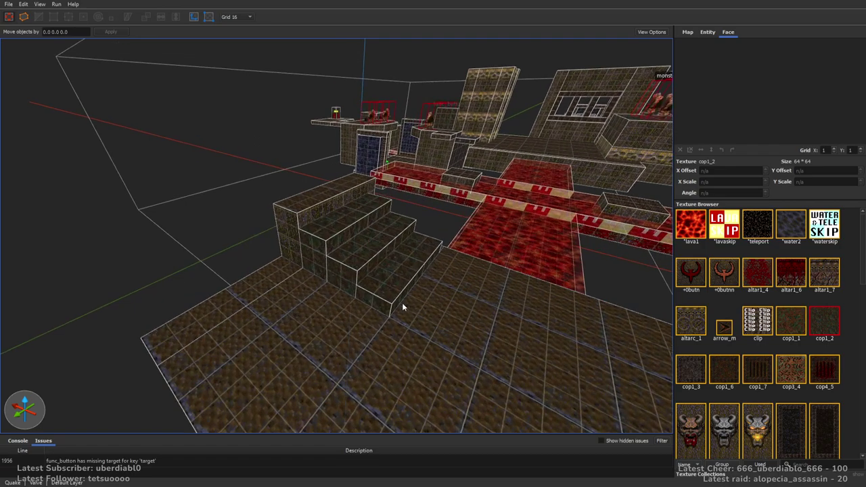
shift+click(368, 264)
ctrl+shift+click(354, 218)
ctrl+shift+click(345, 199)
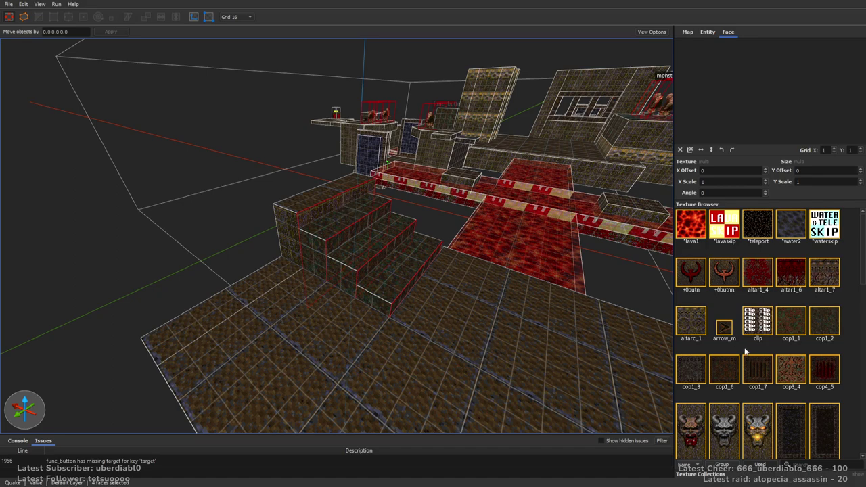
scroll(853, 250, down, 10)
click(791, 296)
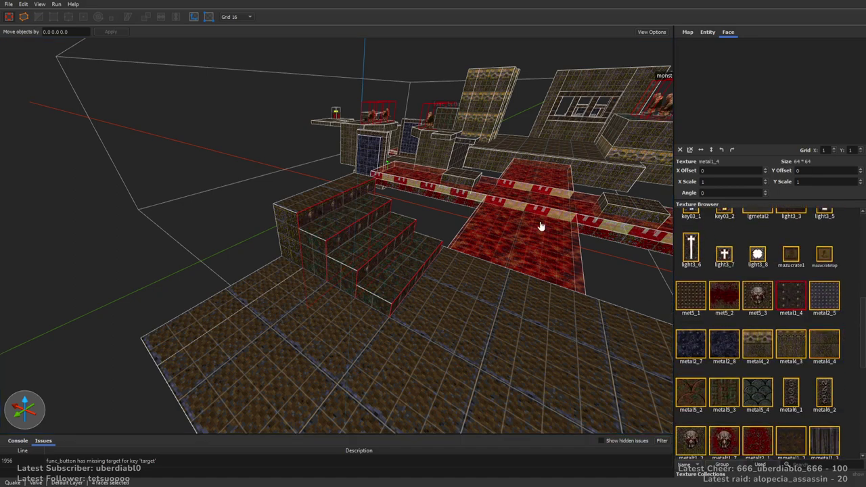
key(Escape)
Step: Texture the side faces of the stairs with metal4_4
right_drag(575, 228, 389, 257)
shift+click(372, 253)
shift+click(337, 264)
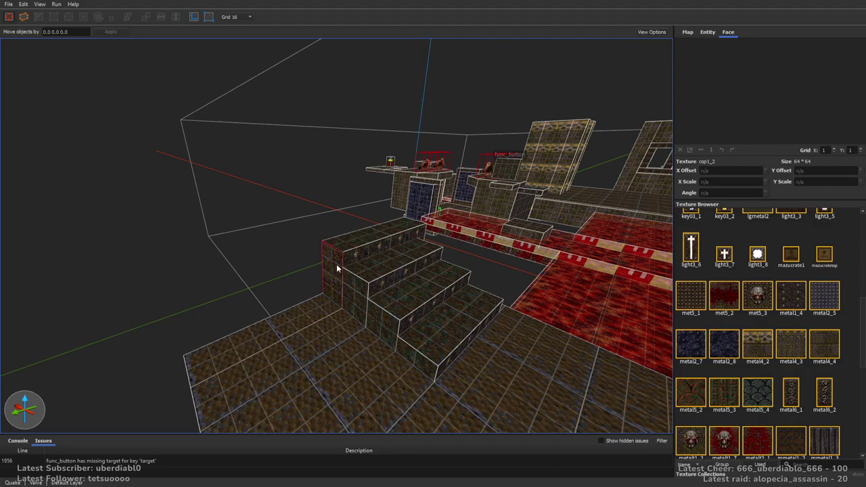
right_drag(410, 361, 490, 211)
key(Escape)
Step: Extend the 128-unit-high block behind the stairs into a larger landing with an inner corner
click(425, 206)
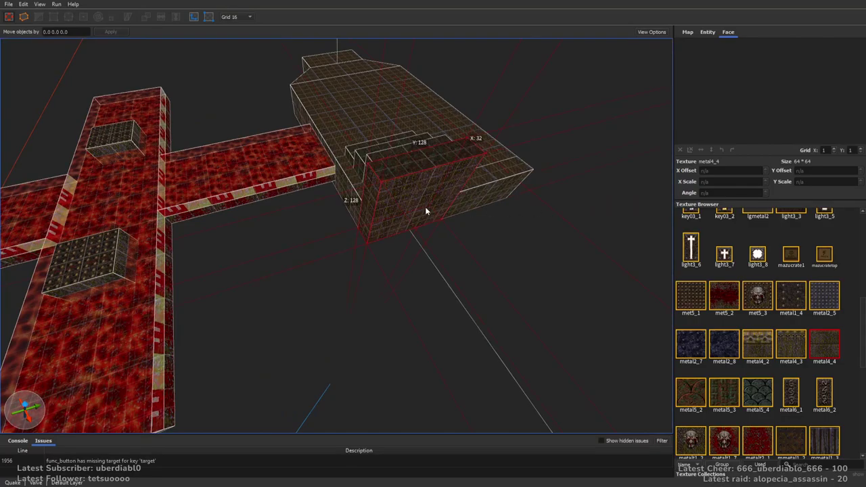
scroll(408, 215, down, 5)
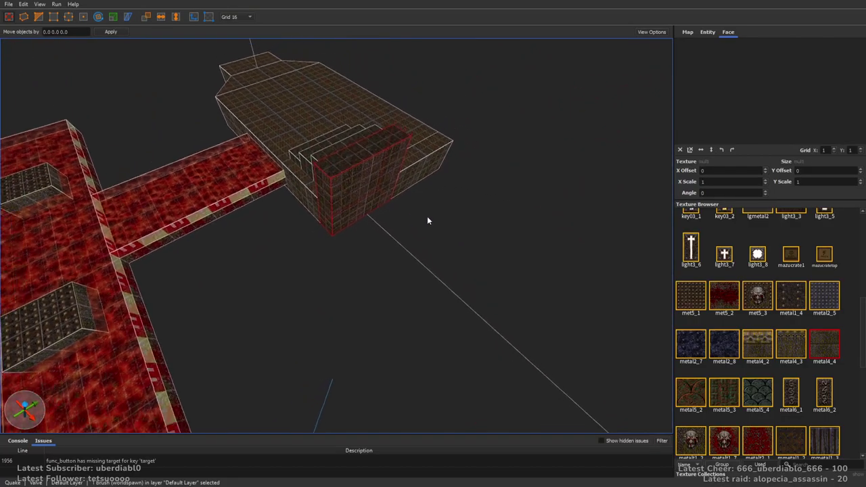
scroll(428, 211, up, 2)
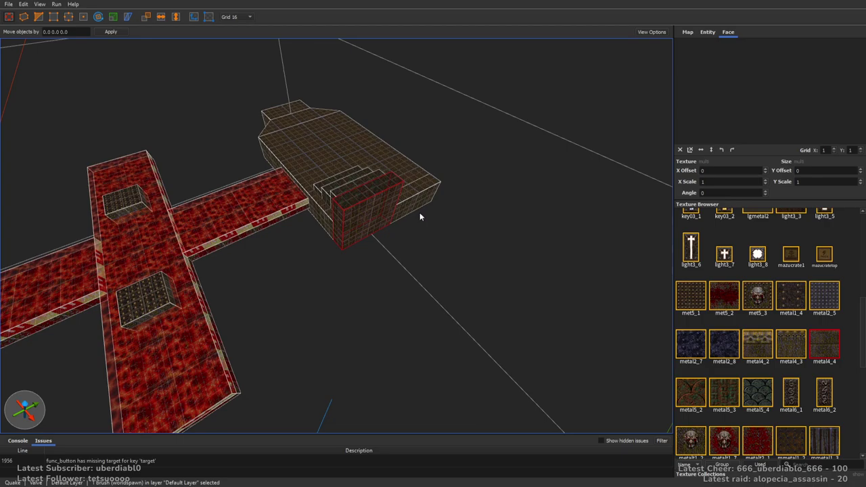
mouse_move(340, 225)
mouse_down()
mouse_move(285, 247)
mouse_move(290, 238)
mouse_move(302, 245)
mouse_move(360, 237)
mouse_move(442, 294)
mouse_move(416, 276)
mouse_move(439, 220)
mouse_up()
mouse_move(440, 220)
right_down()
mouse_move(535, 218)
mouse_move(503, 224)
mouse_move(539, 239)
right_up()
scroll(539, 239, up, 5)
mouse_move(368, 240)
mouse_down()
mouse_move(390, 352)
mouse_move(389, 329)
mouse_up()
mouse_move(388, 329)
right_down()
mouse_move(464, 262)
mouse_move(435, 261)
mouse_move(422, 232)
mouse_move(406, 236)
right_up()
key(Escape)
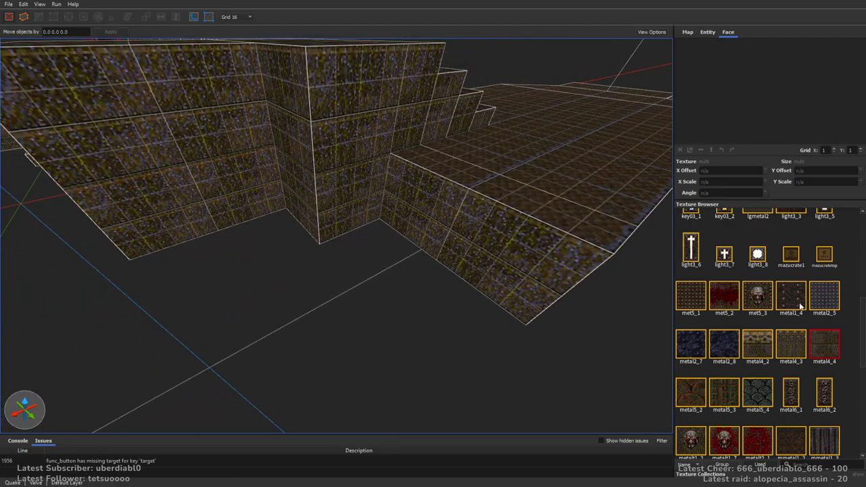
Step: Draw a metalt2_1 brush in the recess beside the landing and extend it to fill the recess as a floor
scroll(416, 216, up, 3)
mouse_move(353, 197)
mouse_down()
mouse_move(492, 276)
mouse_move(490, 288)
mouse_move(469, 251)
mouse_move(473, 202)
mouse_up()
mouse_move(473, 201)
right_down()
mouse_move(483, 222)
mouse_move(464, 233)
right_up()
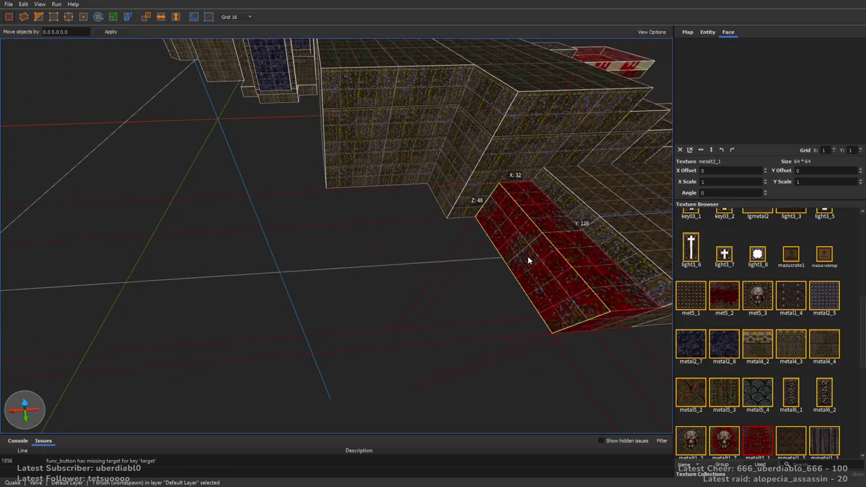
mouse_move(528, 255)
shift+mouse_down()
mouse_move(492, 257)
mouse_move(521, 252)
mouse_move(511, 267)
mouse_move(476, 249)
mouse_move(459, 282)
mouse_move(485, 247)
mouse_move(407, 263)
mouse_move(398, 226)
shift+mouse_up()
mouse_move(390, 193)
shift+mouse_down()
mouse_move(381, 167)
mouse_move(386, 238)
mouse_move(469, 215)
mouse_move(677, 295)
shift+mouse_up()
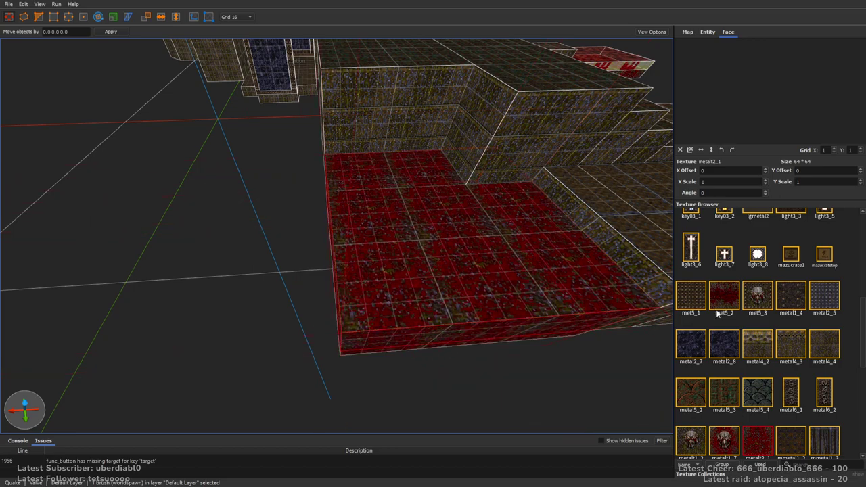
Step: Texture the liquid layer over the recess floor with *lavaskip and its top face with *lava1
drag(862, 303, 863, 245)
drag(864, 274, 862, 217)
click(724, 225)
alt+right_drag(379, 224, 421, 242)
click(420, 242)
click(690, 226)
Step: Add a light entity centred over the lava arm next to the main floor
click(583, 192)
mouse_move(584, 192)
alt+right_down()
mouse_move(567, 165)
mouse_move(572, 169)
mouse_move(499, 219)
alt+right_up()
click(465, 205)
right_drag(498, 269, 467, 228)
key(ctrl+minus)
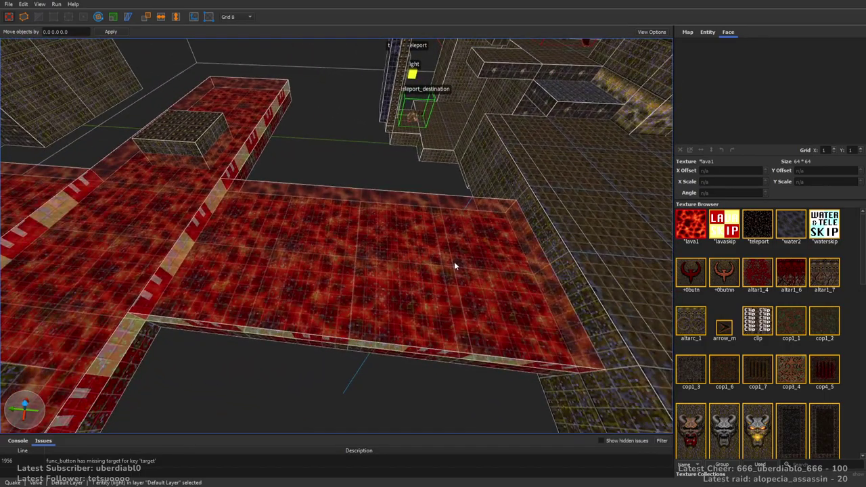
key(ctrl+Tab)
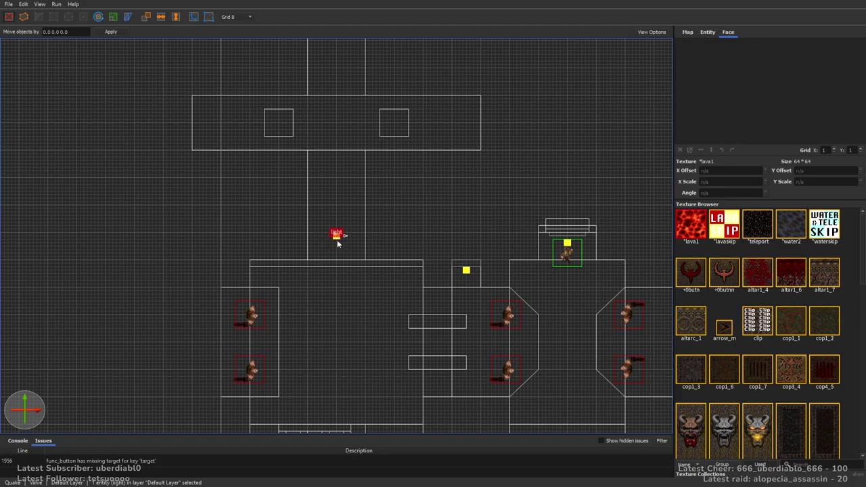
key(plus)
Step: Duplicate the light to the centre of the lava cross, its far arm and both side arms
key(ctrl+d)
drag(377, 250, 362, 156)
right_drag(370, 147, 378, 218)
drag(408, 232, 250, 241)
Step: Duplicate the light nearest the main floor and move the copy halfway toward the cross's centre
click(365, 343)
key(ctrl+d)
key(Up)
key(Up)
key(Up)
key(Up)
key(Up)
key(Up)
key(Up)
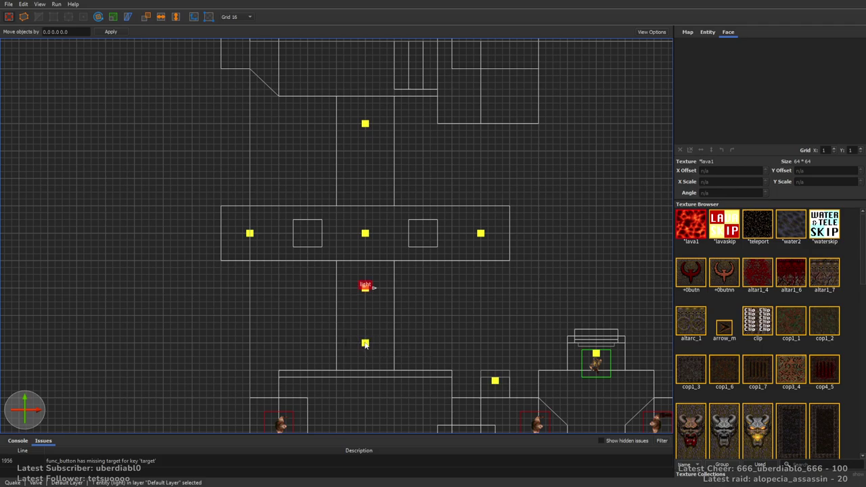
Step: Copy the halfway light onto the opposite lava arm, between the centre light and the far light
drag(377, 344, 369, 343)
ctrl+drag(366, 290, 366, 166)
right_drag(473, 203, 518, 212)
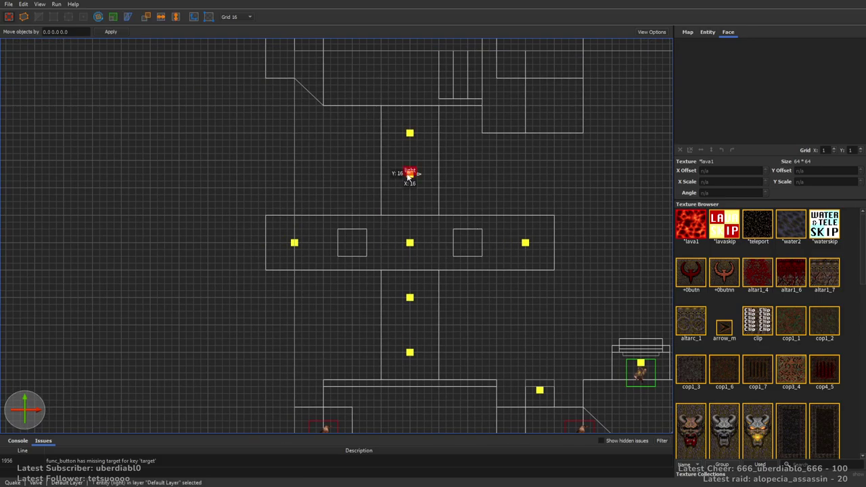
click(460, 210)
right_drag(479, 236, 507, 282)
key(ctrl+Tab)
key(ctrl+Tab)
scroll(409, 231, down, 5)
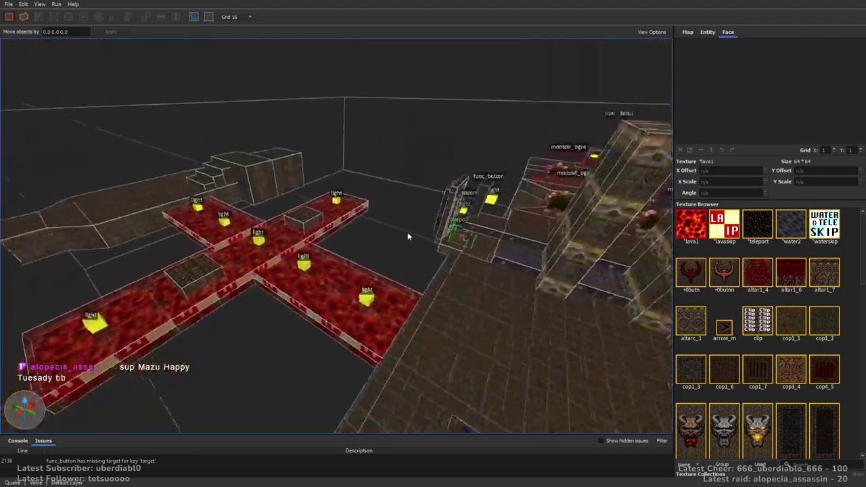
Step: Copy the tapered 64 by 256 unit section past the narrow passage, with a mirrored counterpart beside it
mouse_move(374, 233)
right_down()
mouse_move(470, 257)
mouse_move(429, 275)
mouse_move(472, 270)
mouse_move(461, 302)
mouse_move(513, 295)
mouse_move(386, 294)
mouse_move(464, 283)
mouse_move(293, 266)
right_up()
click(464, 283)
mouse_move(329, 260)
mouse_down()
mouse_move(265, 264)
mouse_move(284, 199)
mouse_move(321, 259)
mouse_move(312, 257)
mouse_up()
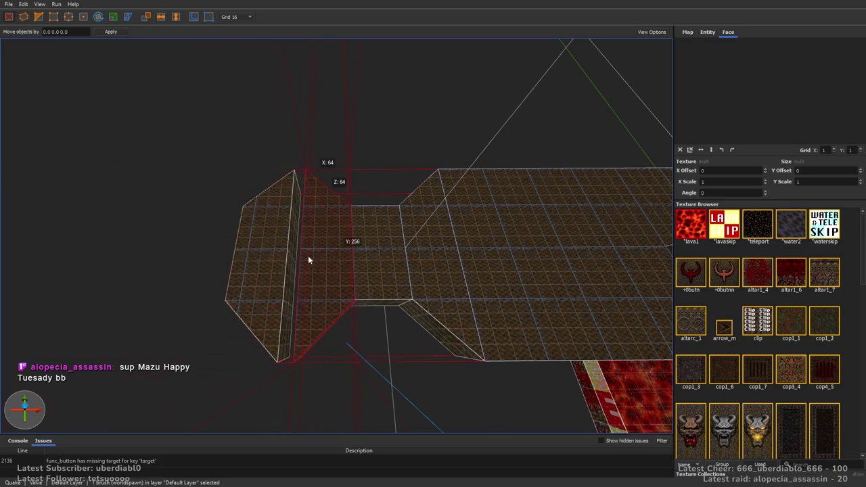
Step: Move the mirrored tapered piece outward and merge both pieces into one octagonal platform
right_drag(313, 258, 384, 244)
drag(347, 256, 259, 253)
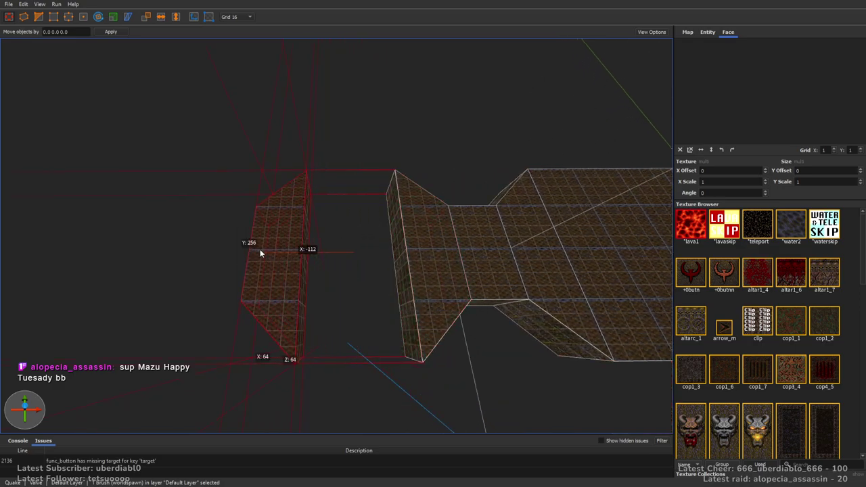
ctrl+click(428, 226)
key(ctrl+j)
key(Escape)
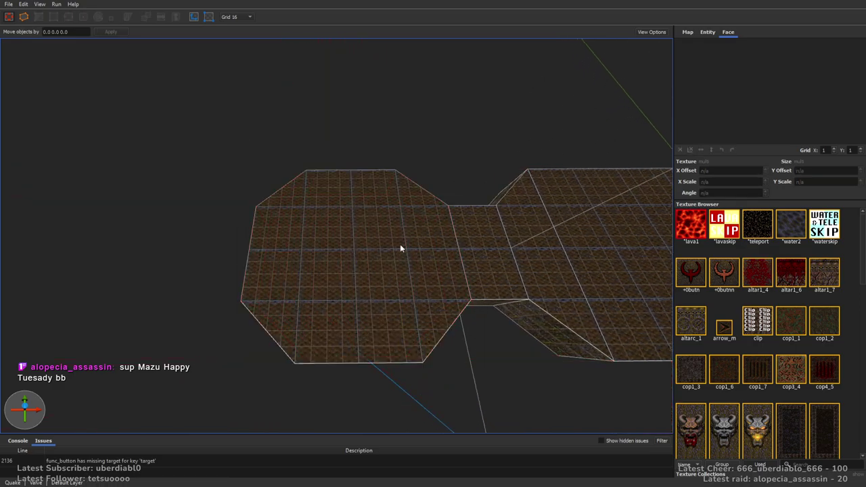
Step: Copy the narrow passage to the octagonal platform's far side and extend the copy outward into a longer, taller block
right_drag(400, 248, 429, 256)
drag(408, 236, 300, 272)
mouse_move(300, 273)
right_down()
mouse_move(414, 272)
mouse_move(394, 251)
right_up()
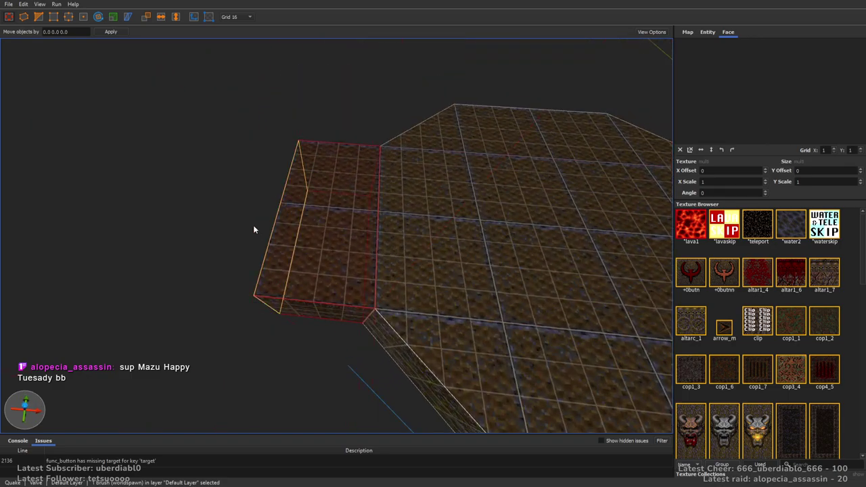
shift+drag(141, 223, 42, 217)
mouse_move(41, 217)
right_down()
mouse_move(316, 245)
mouse_move(316, 199)
mouse_move(326, 204)
right_up()
shift+drag(335, 236, 335, 171)
mouse_move(335, 171)
right_down()
mouse_move(361, 207)
mouse_move(311, 224)
right_up()
shift+drag(311, 224, 237, 214)
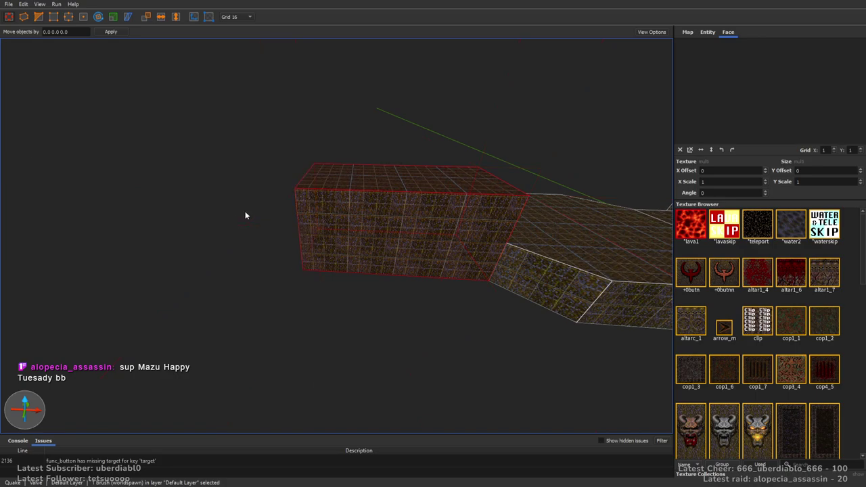
Step: Lower the block's top edge where it meets the octagonal platform so its top slopes up as a ramp
right_drag(245, 214, 447, 239)
mouse_move(334, 233)
right_down()
mouse_move(284, 203)
mouse_move(249, 160)
right_up()
click(249, 160)
mouse_move(238, 149)
alt+mouse_down()
mouse_move(249, 224)
mouse_move(245, 214)
alt+mouse_up()
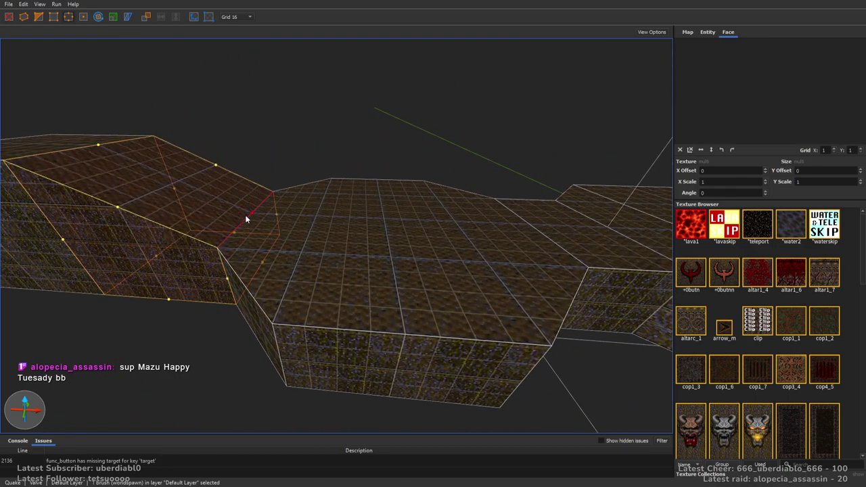
key(Escape)
Step: Place a 128 by 64 by 64 unit passage block against another side of the octagonal platform
mouse_move(380, 232)
right_down()
mouse_move(316, 263)
mouse_move(284, 261)
mouse_move(273, 302)
mouse_move(404, 319)
mouse_move(388, 304)
mouse_move(498, 290)
mouse_move(408, 228)
right_up()
drag(325, 230, 365, 290)
right_drag(365, 290, 364, 284)
drag(373, 287, 423, 277)
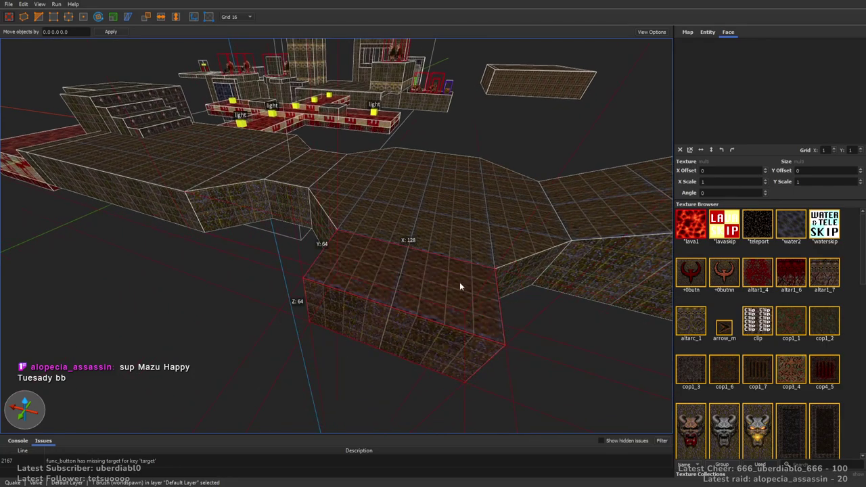
Step: Extrude a further block beyond the new passage and widen it on both sides into a platform
right_drag(424, 277, 462, 336)
mouse_move(431, 322)
shift+mouse_down()
mouse_move(219, 321)
mouse_move(227, 319)
shift+mouse_up()
shift+drag(373, 227, 375, 190)
mouse_move(375, 190)
right_down()
mouse_move(468, 215)
mouse_move(460, 237)
right_up()
mouse_move(460, 237)
shift+mouse_down()
mouse_move(504, 229)
mouse_move(487, 230)
shift+mouse_up()
mouse_move(487, 230)
right_down()
mouse_move(480, 209)
mouse_move(491, 207)
mouse_move(440, 205)
mouse_move(481, 194)
mouse_move(377, 237)
mouse_move(383, 280)
mouse_move(363, 209)
mouse_move(394, 201)
mouse_move(440, 145)
mouse_move(412, 194)
mouse_move(454, 178)
mouse_move(507, 231)
mouse_move(381, 229)
mouse_move(483, 246)
mouse_move(433, 263)
mouse_move(439, 258)
mouse_move(386, 252)
mouse_move(429, 210)
right_up()
key(Escape)
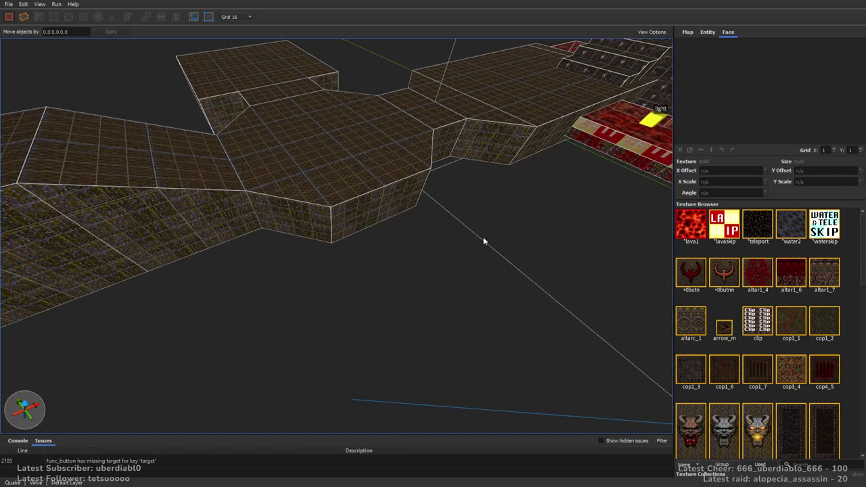
Step: Place a matching 128 by 64 by 64 unit passage on the octagonal platform's opposite side, facing the lava cross
mouse_move(410, 238)
right_down()
mouse_move(436, 228)
mouse_move(401, 238)
mouse_move(404, 286)
mouse_move(149, 127)
right_up()
click(155, 165)
drag(154, 168, 350, 196)
mouse_move(350, 195)
right_down()
mouse_move(557, 232)
mouse_move(529, 241)
right_up()
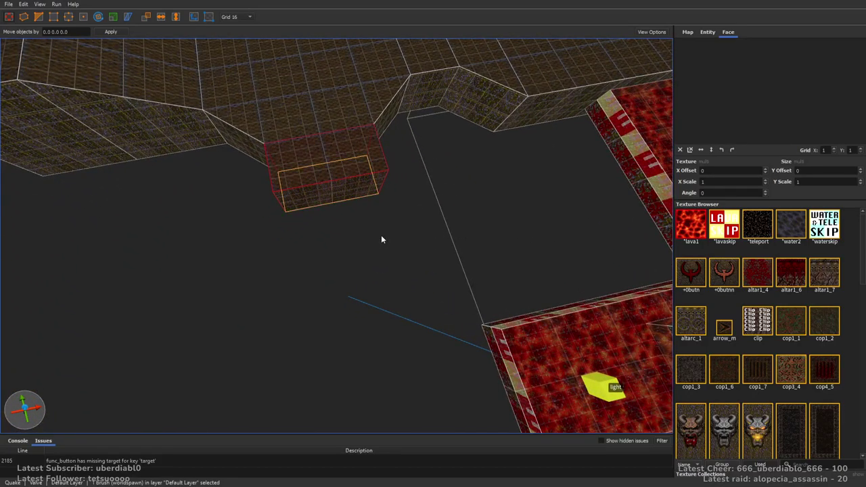
mouse_move(343, 203)
mouse_down()
mouse_move(343, 194)
mouse_move(427, 358)
mouse_move(361, 190)
mouse_up()
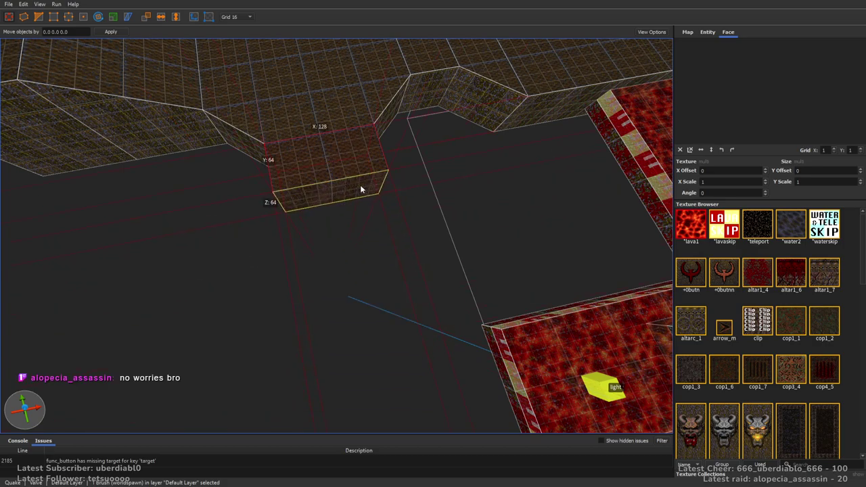
key(d)
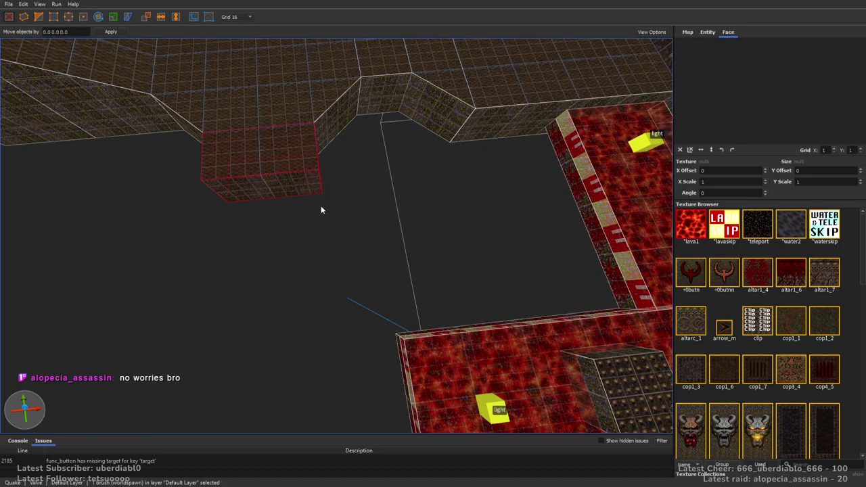
Step: Build a large floor about 384 units wide beyond the passage, alongside the end of the lava cross
mouse_move(302, 191)
mouse_down()
mouse_move(364, 212)
mouse_move(424, 202)
mouse_up()
drag(369, 266, 377, 358)
mouse_move(461, 316)
right_down()
mouse_move(357, 302)
mouse_move(415, 211)
mouse_move(211, 212)
right_up()
mouse_move(211, 212)
mouse_down()
mouse_move(129, 204)
mouse_move(165, 208)
mouse_up()
mouse_move(165, 209)
right_down()
mouse_move(346, 242)
mouse_move(373, 232)
mouse_move(453, 153)
right_up()
mouse_move(458, 154)
shift+mouse_down()
mouse_move(301, 201)
mouse_move(348, 196)
shift+mouse_up()
mouse_move(348, 196)
alt+right_down()
mouse_move(359, 219)
mouse_move(421, 223)
mouse_move(362, 196)
mouse_move(344, 176)
alt+right_up()
key(Escape)
Step: Undo the last two edits and form a 384 by 80 by 64 unit strip along the large floor's outer edge
scroll(377, 209, down, 3)
alt+right_drag(371, 259, 359, 235)
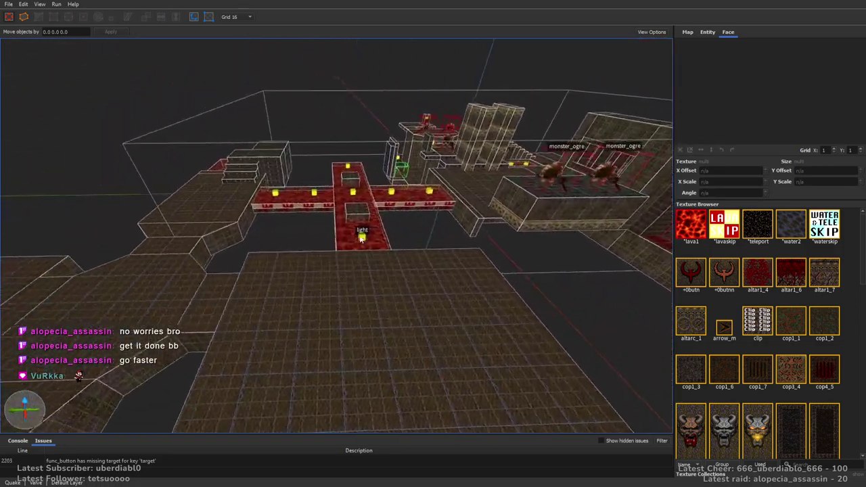
scroll(359, 235, up, 3)
mouse_move(359, 235)
right_down()
mouse_move(522, 235)
mouse_move(433, 236)
mouse_move(389, 199)
right_up()
click(389, 198)
key(ctrl+z)
key(ctrl+z)
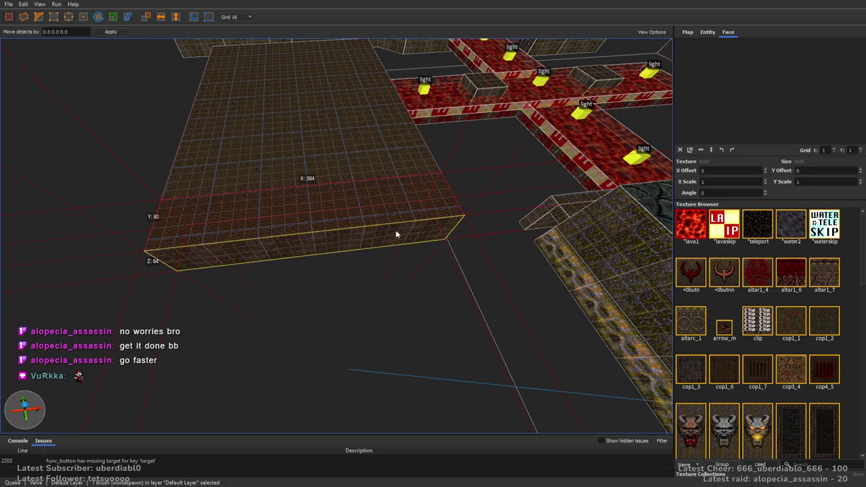
drag(308, 215, 409, 191)
right_drag(408, 192, 447, 248)
Step: Build stair blocks rising from the large floor's edge to a 128 by 128 by 112 unit block
mouse_move(397, 203)
mouse_down()
mouse_move(458, 248)
mouse_move(449, 228)
mouse_up()
mouse_move(449, 228)
right_down()
mouse_move(429, 187)
mouse_move(392, 201)
right_up()
mouse_move(354, 240)
mouse_down()
mouse_move(368, 240)
mouse_move(397, 216)
mouse_move(400, 181)
mouse_move(436, 187)
mouse_move(440, 196)
mouse_up()
mouse_move(485, 270)
right_down()
mouse_move(451, 229)
mouse_move(512, 228)
right_up()
mouse_move(512, 228)
mouse_down()
mouse_move(613, 250)
mouse_move(534, 226)
mouse_move(339, 203)
mouse_move(417, 219)
mouse_up()
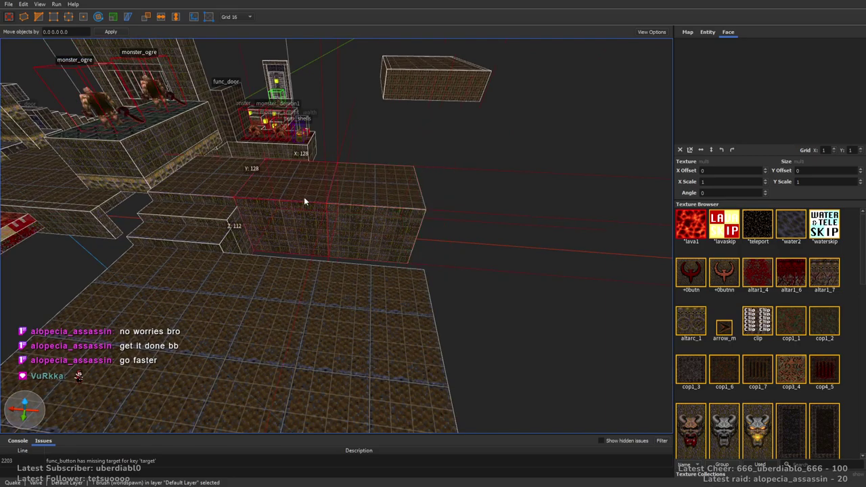
Step: Continue the stairs with higher step blocks that turn and climb to a tall platform beside the large floor
right_drag(304, 196, 271, 207)
ctrl+click(295, 203)
click(316, 184)
mouse_move(316, 184)
mouse_down()
mouse_move(351, 182)
mouse_move(355, 159)
mouse_move(379, 187)
mouse_move(374, 161)
mouse_move(426, 180)
mouse_move(386, 174)
mouse_move(385, 147)
mouse_move(425, 193)
mouse_move(470, 61)
mouse_move(461, 140)
mouse_up()
alt+right_drag(532, 195, 458, 190)
mouse_move(388, 252)
mouse_down()
mouse_move(356, 249)
mouse_move(412, 236)
mouse_move(399, 277)
mouse_move(350, 283)
mouse_move(372, 229)
mouse_up()
alt+right_drag(372, 229, 467, 207)
key(Escape)
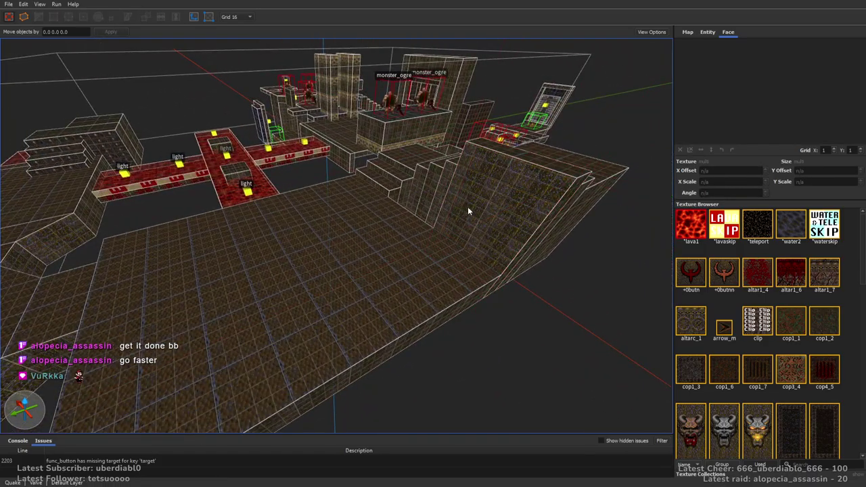
Step: Start a new block in the gap between the stairs and the ogre platform and texture it with cop1_1
scroll(467, 206, up, 5)
right_drag(468, 207, 444, 306)
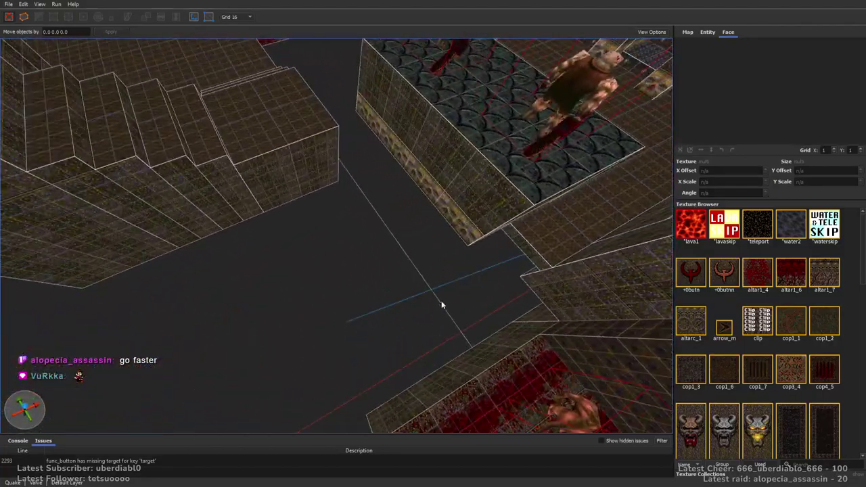
right_drag(436, 192, 424, 220)
scroll(427, 195, down, 5)
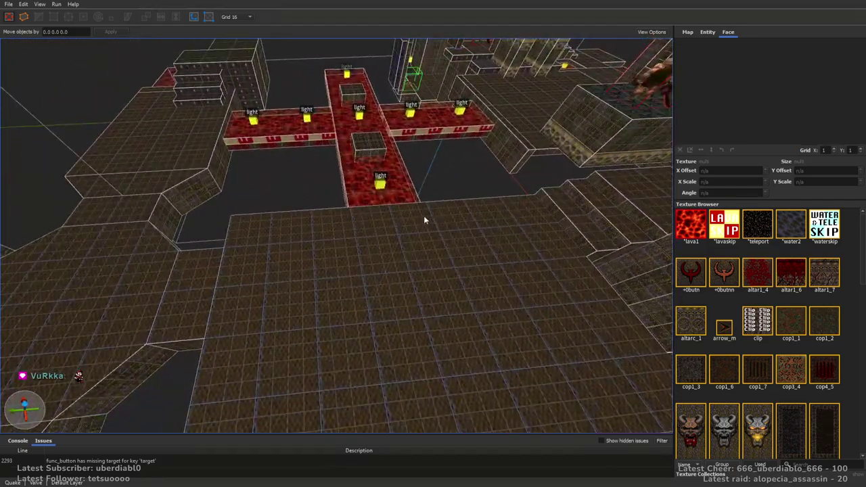
mouse_move(485, 258)
right_down()
mouse_move(468, 280)
mouse_move(483, 188)
mouse_move(343, 176)
right_up()
mouse_move(280, 138)
mouse_down()
mouse_move(408, 193)
mouse_move(401, 183)
mouse_up()
click(757, 324)
click(791, 321)
Step: Extend the cop1_1 block to 304 by 160 by 32 units so it reaches the side of the ogre platform
mouse_move(418, 199)
right_down()
mouse_move(447, 165)
mouse_move(470, 168)
right_up()
shift+drag(413, 171, 406, 206)
right_drag(406, 206, 341, 187)
shift+drag(341, 187, 508, 266)
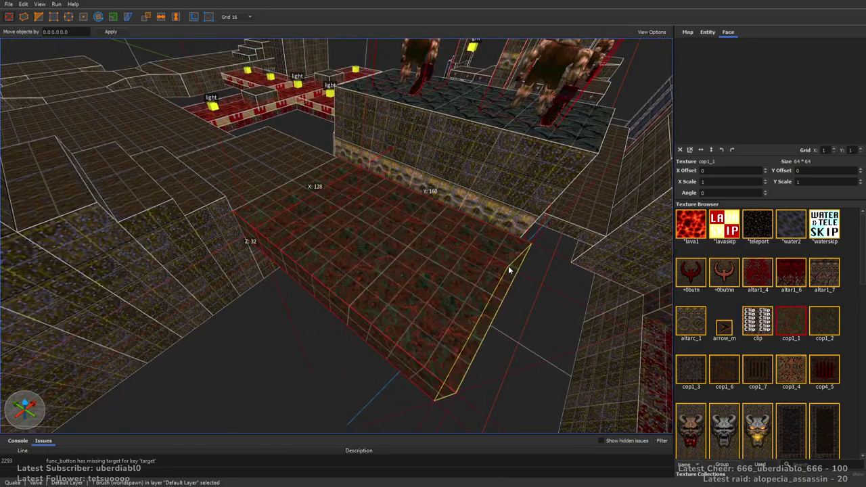
shift+drag(339, 296, 237, 342)
right_drag(237, 341, 400, 261)
shift+drag(490, 265, 485, 265)
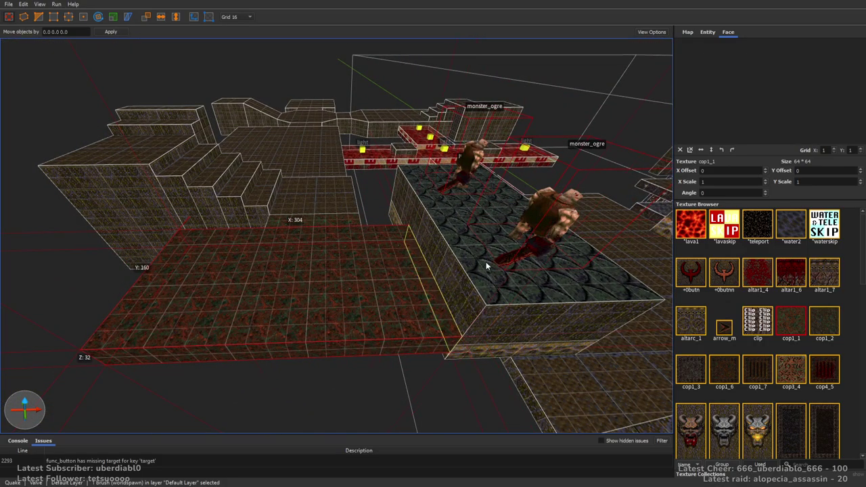
mouse_move(486, 265)
right_down()
mouse_move(420, 265)
mouse_move(474, 263)
right_up()
key(Escape)
Step: Stack steps from the cop1_1 landing to the ogre platform, with a 32 by 160 by 48 unit top step textured met5_1
mouse_move(344, 212)
mouse_down()
mouse_move(451, 266)
mouse_move(454, 250)
mouse_move(418, 257)
mouse_move(426, 259)
mouse_up()
mouse_move(426, 260)
right_down()
mouse_move(479, 229)
mouse_move(448, 229)
right_up()
mouse_move(448, 230)
mouse_down()
mouse_move(457, 262)
mouse_move(430, 265)
mouse_move(519, 304)
mouse_move(490, 293)
mouse_move(503, 303)
mouse_move(446, 309)
mouse_move(448, 293)
mouse_up()
scroll(425, 237, up, 5)
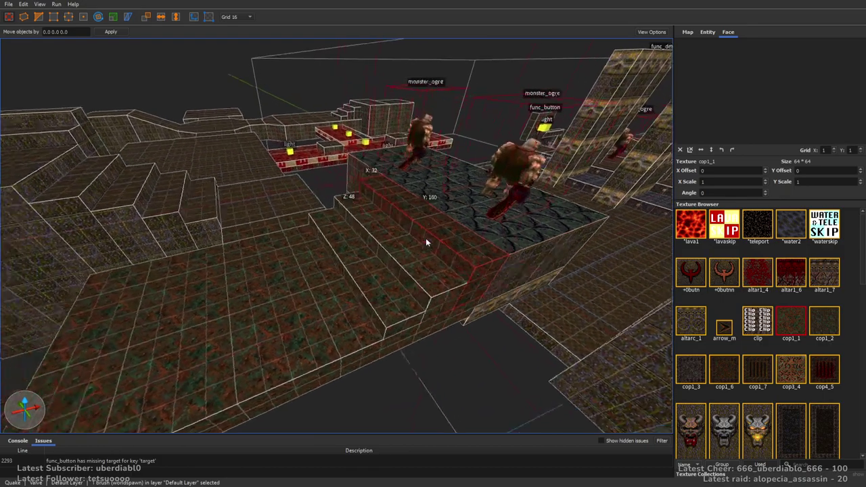
scroll(702, 285, down, 10)
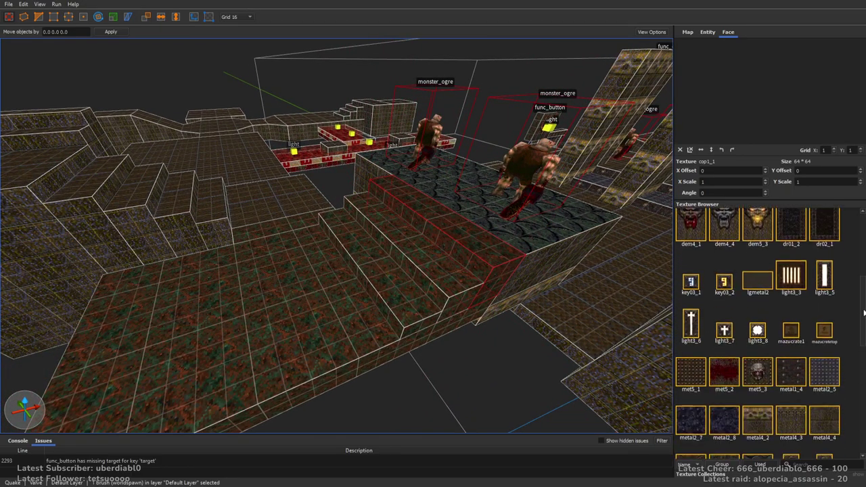
click(701, 285)
key(Escape)
mouse_move(436, 205)
right_down()
mouse_move(420, 223)
mouse_move(470, 279)
right_up()
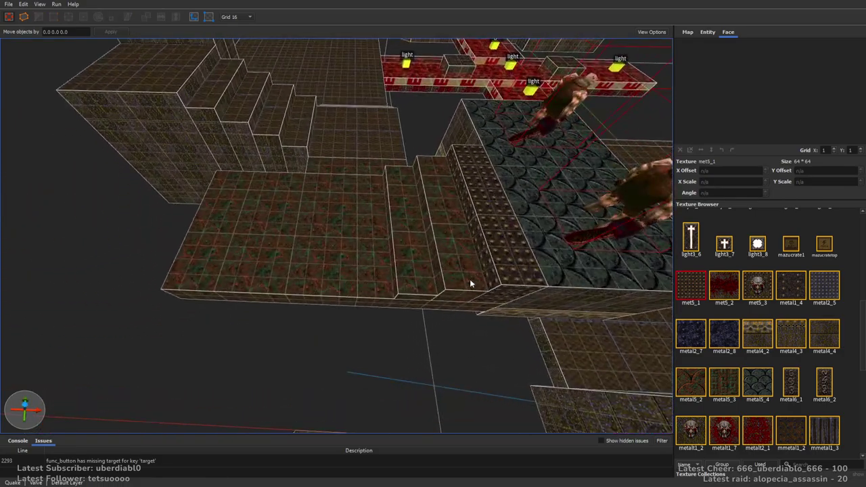
Step: Widen the cop1_1 landing, add a section beside it, and lengthen both to cover 448 by 224 units
click(309, 238)
right_drag(309, 239, 297, 249)
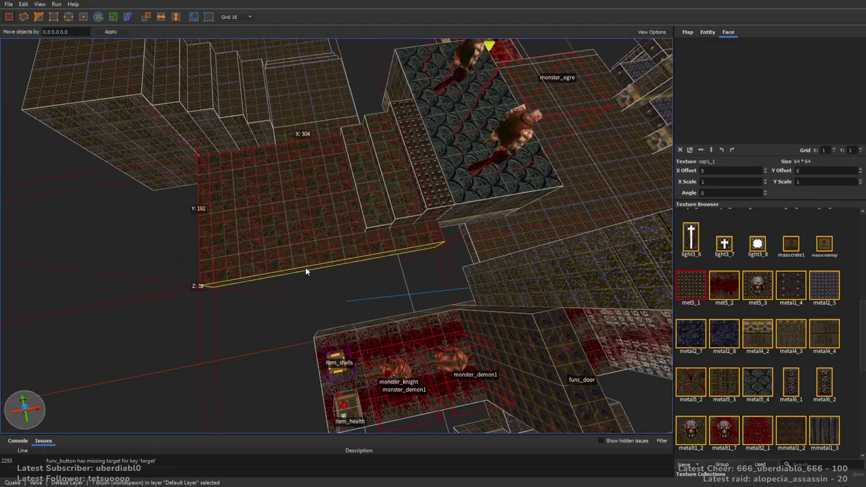
drag(301, 249, 369, 283)
right_drag(383, 281, 502, 295)
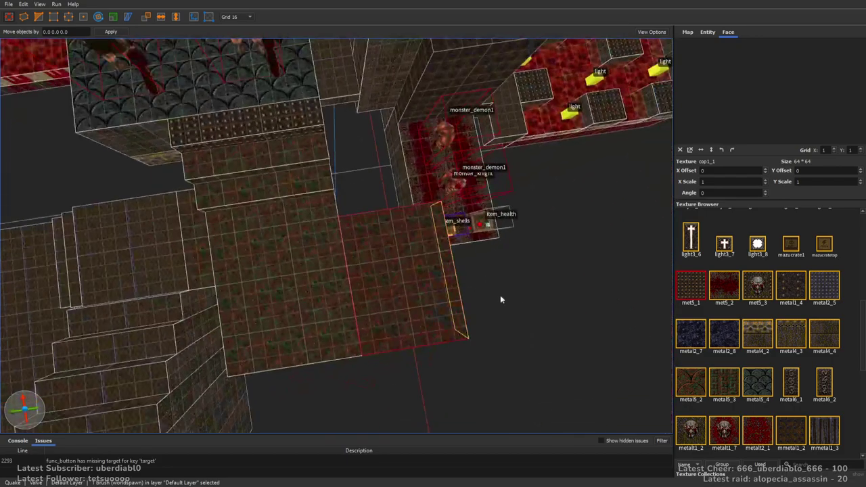
mouse_move(438, 297)
right_down()
mouse_move(367, 290)
mouse_move(313, 269)
right_up()
mouse_move(313, 269)
mouse_down()
mouse_move(51, 372)
mouse_move(83, 369)
mouse_up()
click(84, 370)
scroll(338, 270, down, 5)
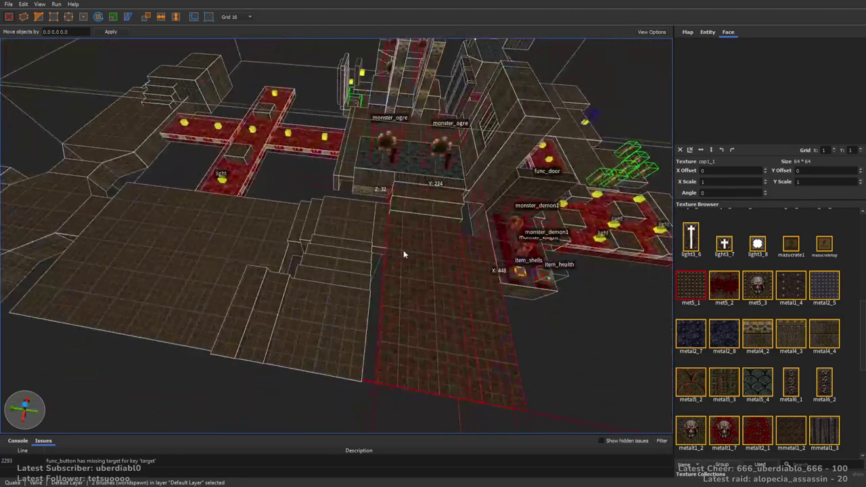
Step: Inspect the lava cross and the surrounding platforms and stairs from several sides
scroll(490, 264, down, 1)
mouse_move(480, 269)
right_down()
mouse_move(438, 258)
mouse_move(395, 188)
mouse_move(468, 188)
mouse_move(493, 169)
right_up()
scroll(430, 193, up, 3)
scroll(430, 195, down, 5)
scroll(493, 164, up, 8)
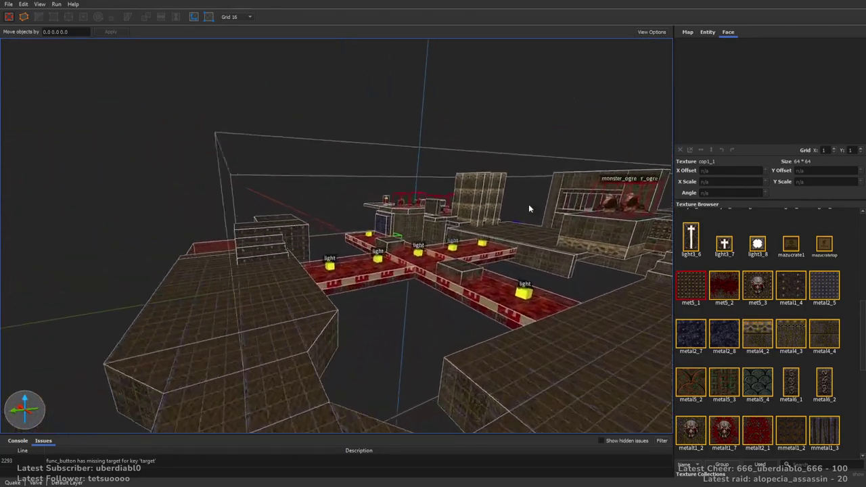
scroll(437, 243, down, 5)
scroll(435, 239, up, 3)
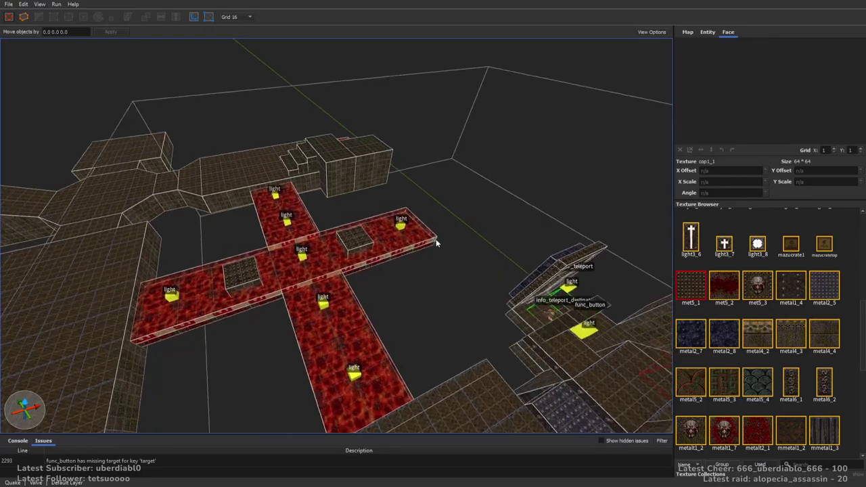
scroll(437, 244, up, 5)
Step: Duplicate the block bordering the lava pool and extend the copy outward past the pool
mouse_move(424, 209)
right_down()
mouse_move(345, 245)
mouse_move(488, 244)
mouse_move(406, 238)
right_up()
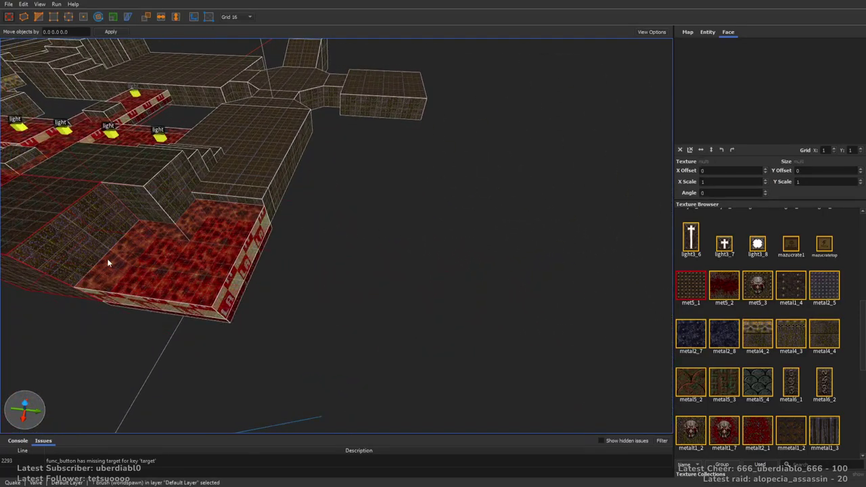
click(320, 232)
mouse_move(436, 236)
right_down()
mouse_move(332, 233)
mouse_move(321, 224)
mouse_move(480, 232)
mouse_move(387, 224)
mouse_move(391, 178)
mouse_move(305, 265)
mouse_move(499, 242)
mouse_move(380, 222)
right_up()
scroll(393, 215, up, 3)
shift+drag(379, 222, 443, 217)
mouse_move(443, 217)
right_down()
mouse_move(506, 230)
mouse_move(432, 215)
right_up()
scroll(432, 214, up, 3)
mouse_move(215, 242)
shift+mouse_down()
mouse_move(295, 241)
mouse_move(308, 135)
shift+mouse_up()
mouse_move(309, 135)
right_down()
mouse_move(480, 222)
mouse_move(270, 224)
mouse_move(364, 315)
mouse_move(358, 255)
mouse_move(400, 236)
mouse_move(424, 248)
mouse_move(322, 246)
mouse_move(561, 325)
mouse_move(385, 348)
mouse_move(401, 349)
mouse_move(318, 217)
right_up()
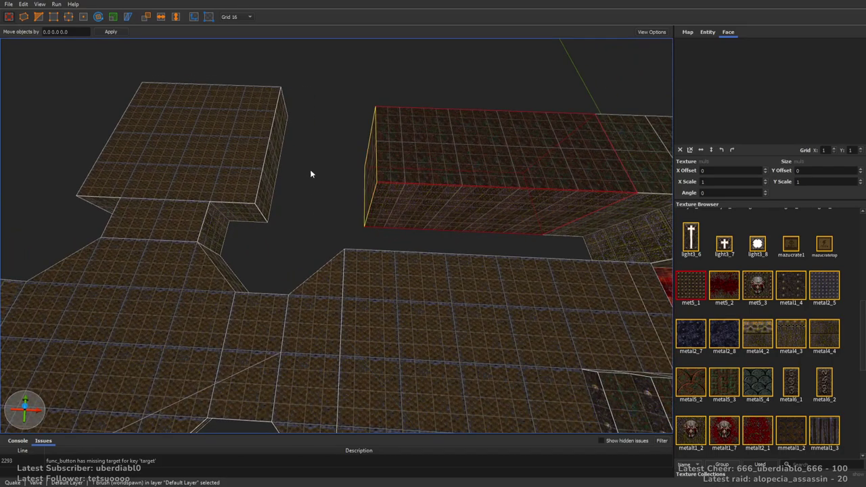
Step: Reshape the block's sides and add a 128 by 80 by 128 unit projection on its outer side
right_drag(341, 170, 385, 211)
shift+drag(386, 211, 403, 254)
mouse_move(404, 254)
right_down()
mouse_move(419, 253)
mouse_move(362, 243)
right_up()
mouse_move(362, 244)
shift+mouse_down()
mouse_move(368, 222)
mouse_move(372, 254)
mouse_move(386, 194)
mouse_move(459, 230)
shift+mouse_up()
mouse_move(459, 231)
right_down()
mouse_move(493, 215)
mouse_move(358, 251)
mouse_move(509, 236)
mouse_move(383, 310)
right_up()
mouse_move(383, 309)
mouse_down()
mouse_move(236, 267)
mouse_move(478, 297)
mouse_up()
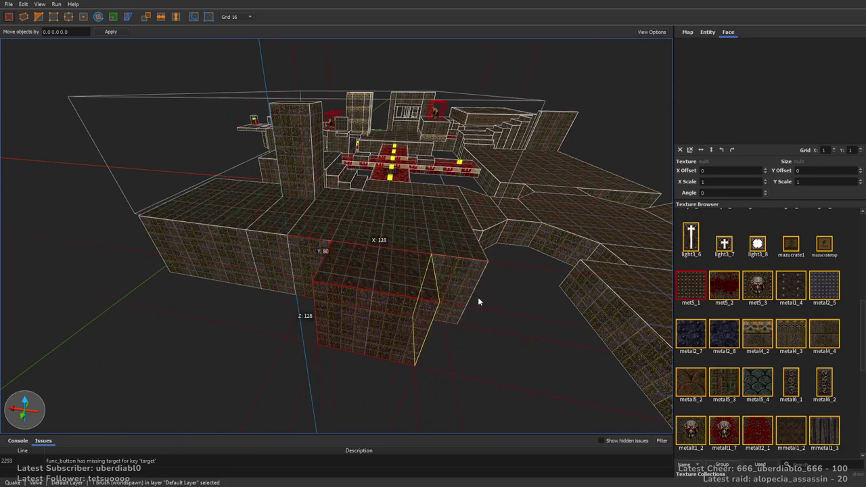
Step: Apply the metal5_4 texture to the four top faces of the platform and its projection
mouse_move(478, 296)
right_down()
mouse_move(424, 307)
mouse_move(386, 235)
right_up()
shift+click(397, 219)
shift+click(389, 214)
shift+click(321, 233)
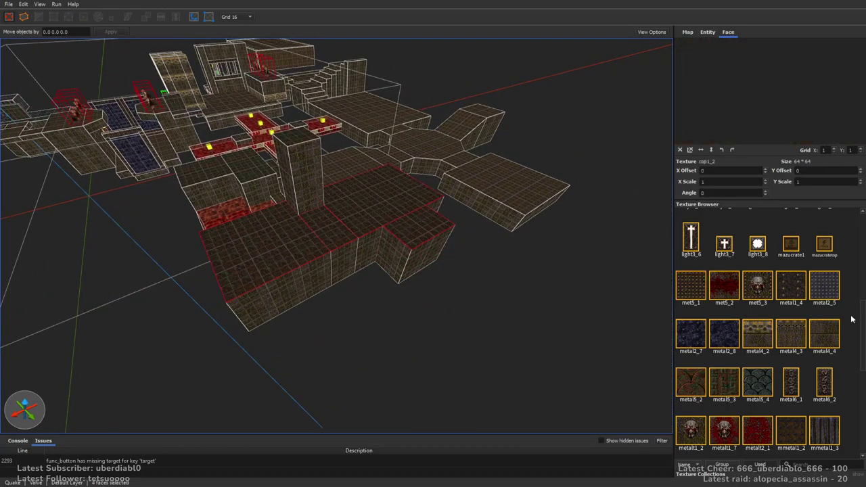
scroll(758, 339, down, 1)
click(753, 379)
Step: Set the projection's depth to 64 units and place a copy of it directly beyond
scroll(472, 260, up, 3)
scroll(422, 270, up, 2)
click(393, 291)
mouse_move(394, 291)
mouse_down()
mouse_move(399, 314)
mouse_move(409, 297)
mouse_up()
mouse_move(409, 297)
alt+right_down()
mouse_move(406, 246)
mouse_move(390, 239)
mouse_move(400, 241)
mouse_move(400, 203)
mouse_move(353, 257)
alt+right_up()
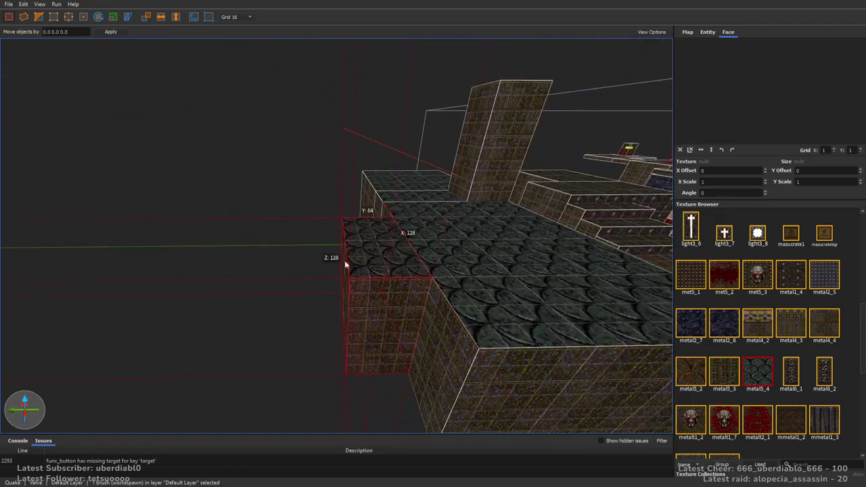
mouse_move(344, 280)
mouse_down()
mouse_move(274, 281)
mouse_move(319, 200)
mouse_move(325, 222)
mouse_up()
mouse_move(163, 248)
mouse_down()
mouse_move(89, 264)
mouse_move(107, 265)
mouse_up()
mouse_move(106, 265)
alt+right_down()
mouse_move(236, 304)
mouse_move(303, 307)
mouse_move(338, 291)
alt+right_up()
Step: Flare the copied block's outer edge on both sides into a trapezoid, undoing the last edge move
alt+right_drag(401, 243, 428, 257)
key(v)
drag(392, 268, 327, 257)
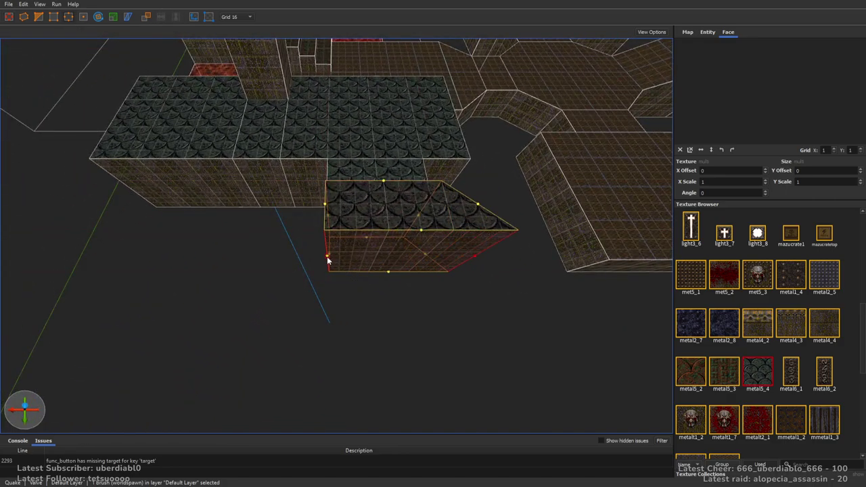
key(ctrl+z)
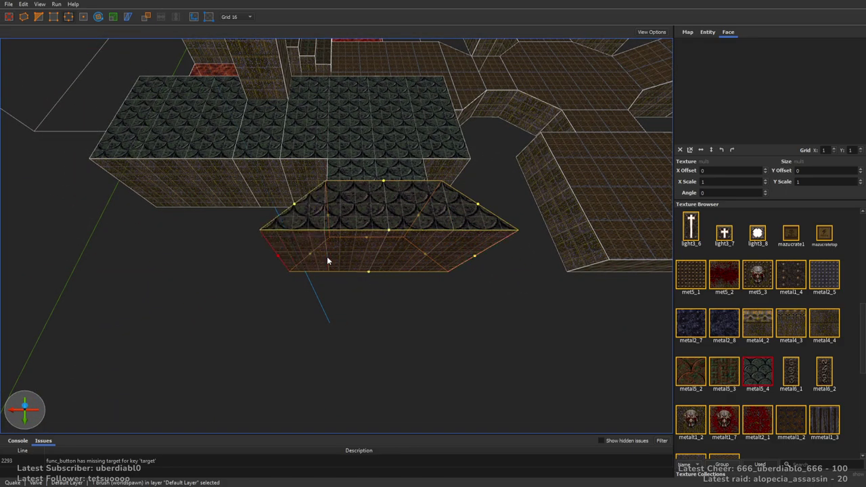
key(v)
Step: Extrude a 256 by 192 by 160 unit platform outward from the trapezoid's wide edge
mouse_move(378, 178)
ctrl+mouse_down()
mouse_move(324, 323)
mouse_move(316, 282)
mouse_move(324, 287)
mouse_move(335, 270)
mouse_move(332, 282)
mouse_move(469, 265)
mouse_move(597, 266)
ctrl+mouse_up()
mouse_move(597, 265)
right_down()
mouse_move(335, 276)
mouse_move(371, 262)
right_up()
mouse_move(417, 268)
shift+mouse_down()
mouse_move(386, 266)
mouse_move(406, 273)
shift+mouse_up()
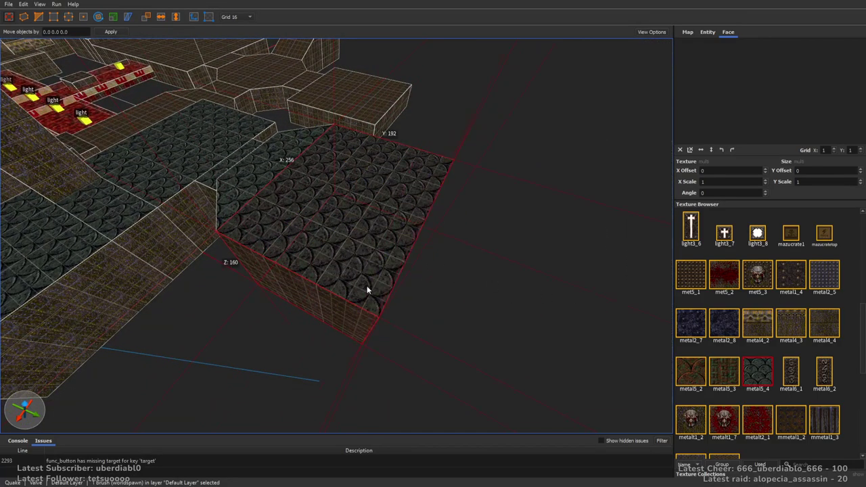
mouse_move(437, 268)
right_down()
mouse_move(391, 258)
mouse_move(420, 264)
right_up()
key(Escape)
Step: Create a narrow connecting block textured metal2_8 at the centre of the new platform's outer edge
click(725, 322)
right_drag(555, 277, 348, 288)
drag(344, 257, 401, 269)
mouse_move(400, 269)
right_down()
mouse_move(365, 278)
mouse_move(464, 301)
right_up()
key(Escape)
Step: Draw a large floor beyond the connecting block, try several textures on it, and apply metal5_2
right_drag(379, 273, 427, 248)
drag(427, 245, 131, 395)
mouse_move(214, 366)
mouse_down()
mouse_move(607, 288)
mouse_move(664, 287)
mouse_up()
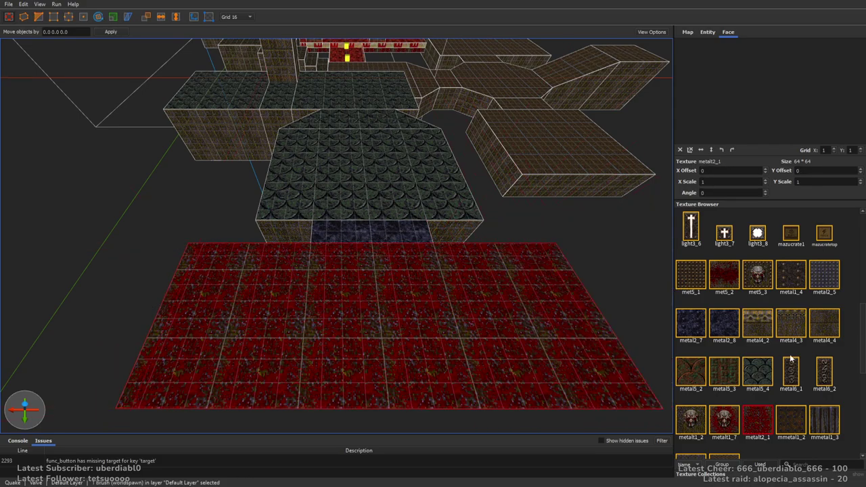
click(793, 331)
click(766, 372)
click(706, 377)
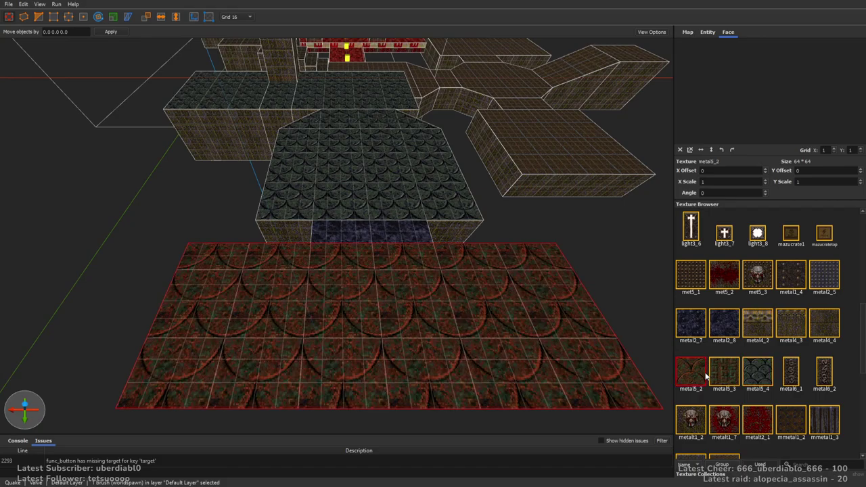
Step: Retexture the narrow connecting block between the platform and the large red floor with metal2_5
right_drag(367, 289, 417, 260)
click(410, 258)
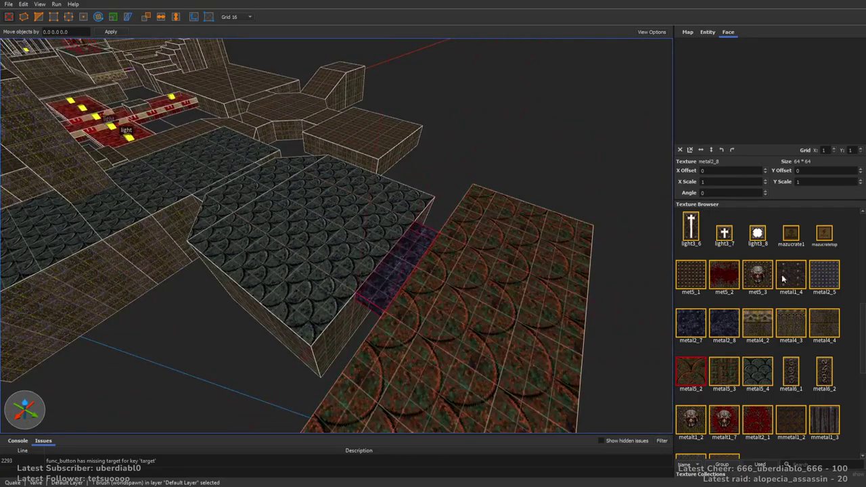
click(495, 255)
key(ctrl+u)
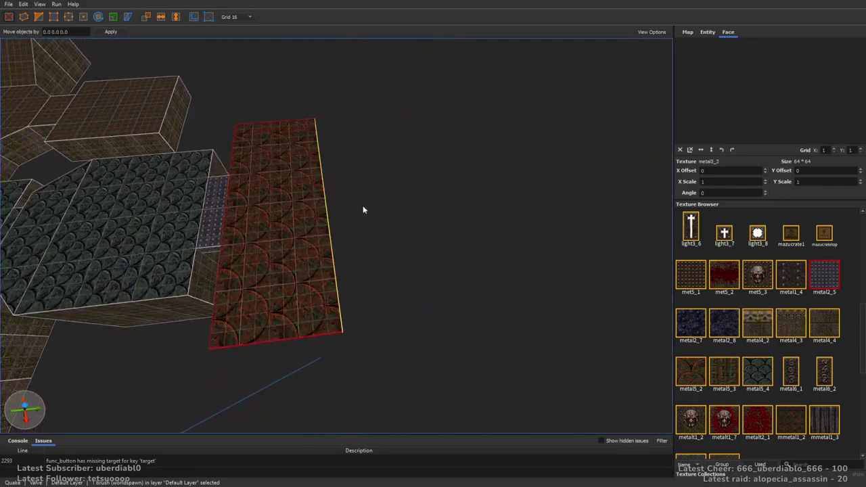
mouse_move(467, 200)
right_down()
mouse_move(528, 254)
mouse_move(449, 287)
mouse_move(358, 274)
mouse_move(379, 268)
right_up()
click(528, 255)
Step: Draw a 128 by 32 by 144 unit trigger-textured block near the far edge of the metal5_2 floor
drag(860, 354, 851, 414)
click(824, 349)
right_drag(412, 271, 464, 277)
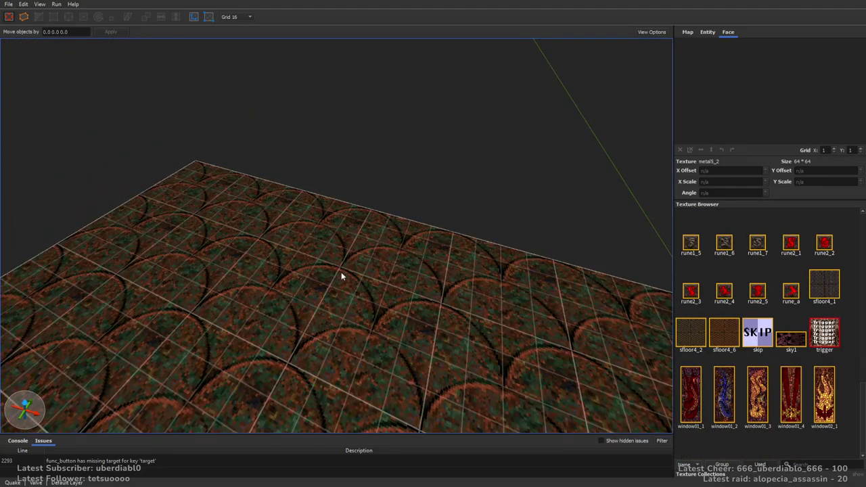
drag(339, 275, 551, 377)
right_drag(550, 377, 551, 311)
mouse_move(342, 307)
alt+right_down()
mouse_move(335, 295)
mouse_move(352, 269)
alt+right_up()
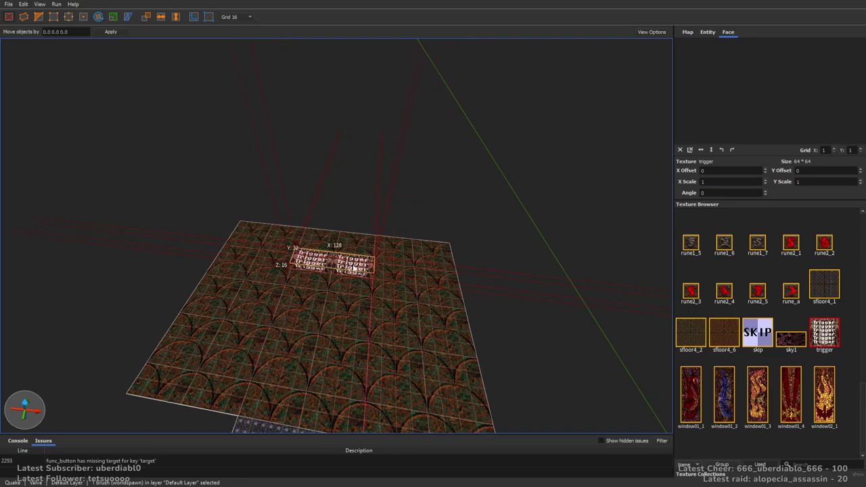
shift+drag(353, 269, 360, 220)
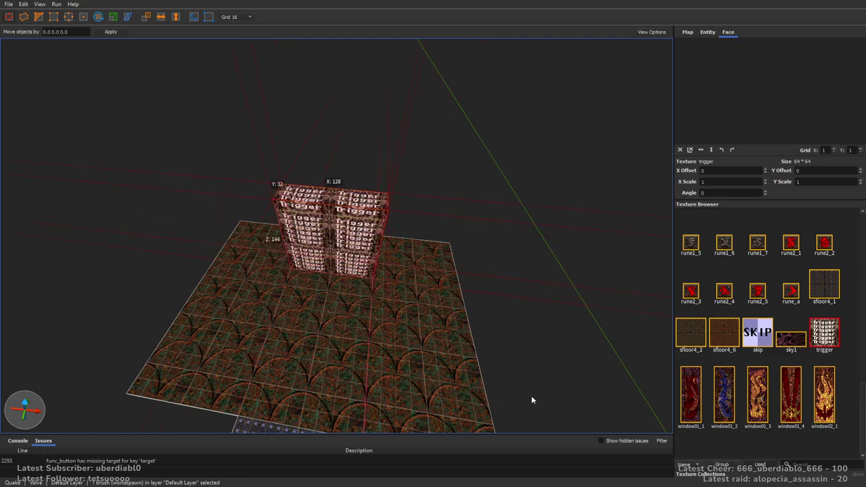
Step: Make the trigger block a trigger_changelevel entity and set its map to start
click(708, 32)
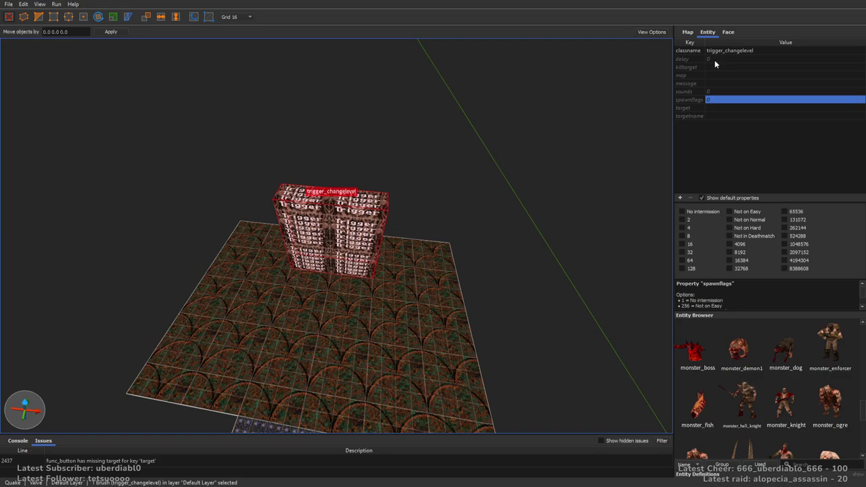
click(711, 76)
text(st)
key(Return)
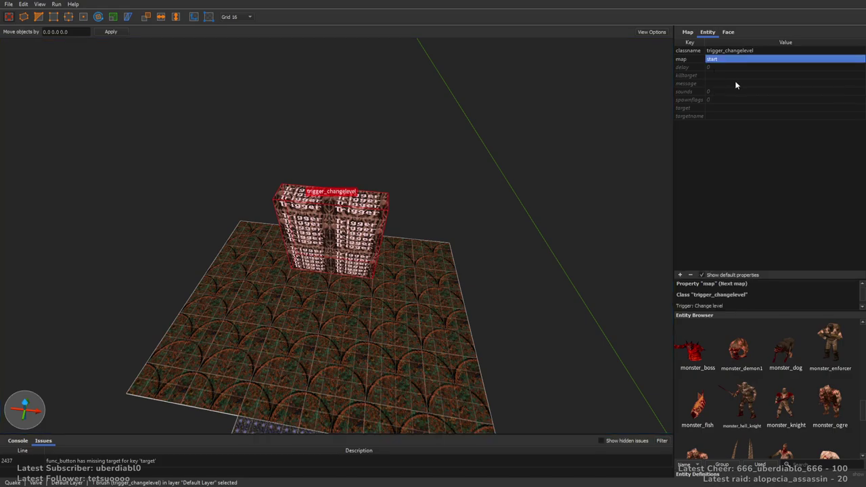
click(492, 153)
Step: Place two adjacent rune cubes on the edge of the green scaled platform, textured rune1_7 and rune1_6
mouse_move(521, 176)
right_down()
mouse_move(458, 266)
mouse_move(496, 226)
mouse_move(362, 244)
mouse_move(464, 255)
mouse_move(487, 223)
right_up()
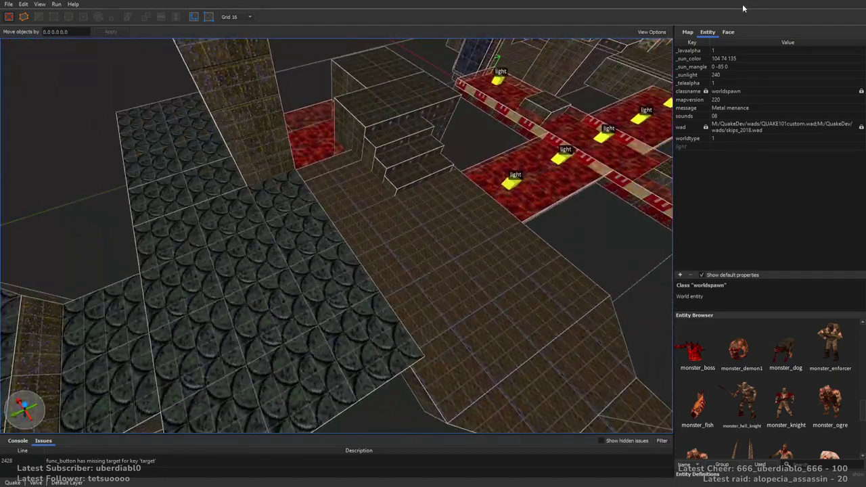
click(731, 32)
click(767, 245)
mouse_move(368, 170)
right_down()
mouse_move(357, 135)
mouse_move(360, 158)
right_up()
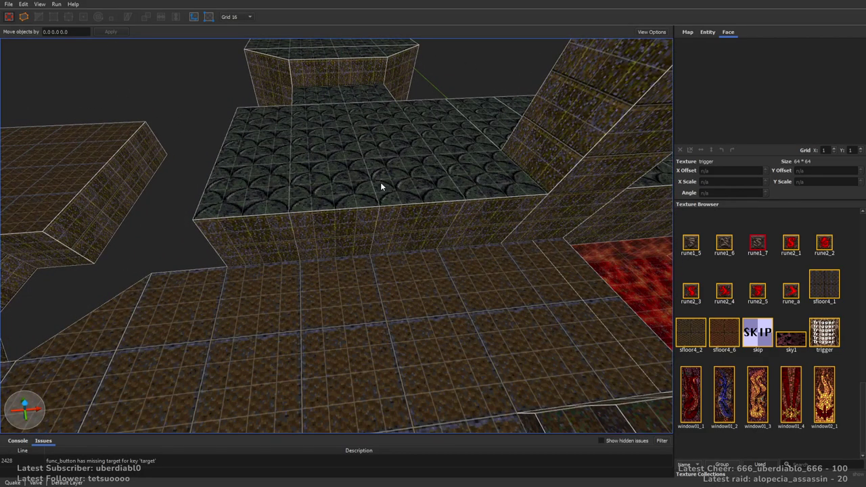
mouse_move(380, 182)
mouse_down()
mouse_move(411, 197)
mouse_move(413, 150)
mouse_up()
key(ctrl+d)
key(Left)
click(727, 246)
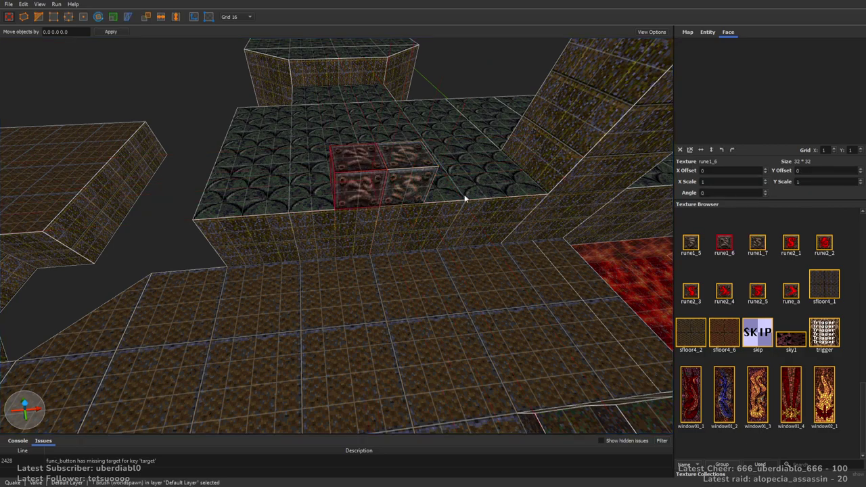
Step: Add a 64 by 32 by 32 unit block in front of the two rune cubes and apply rune1_5
key(Escape)
scroll(387, 178, up, 3)
drag(349, 206, 354, 193)
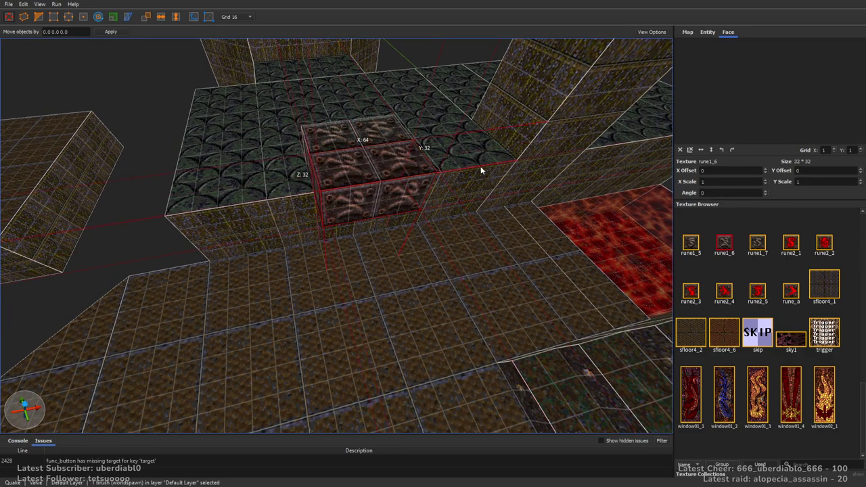
click(691, 245)
Step: Place a 64 by 32 by 32 unit block on the floor below the rune blocks and texture it rune1_4
mouse_move(433, 180)
right_down()
mouse_move(410, 135)
mouse_move(327, 257)
right_up()
mouse_move(327, 258)
mouse_down()
mouse_move(429, 266)
mouse_move(425, 218)
mouse_move(467, 219)
mouse_up()
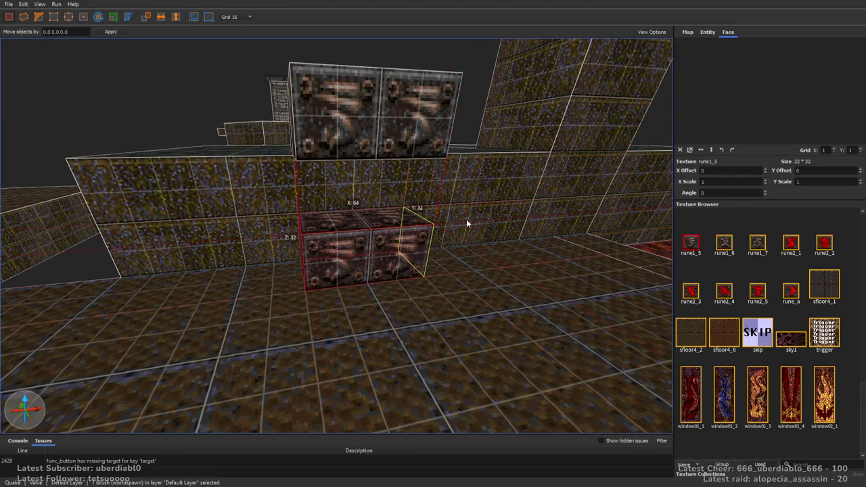
click(759, 246)
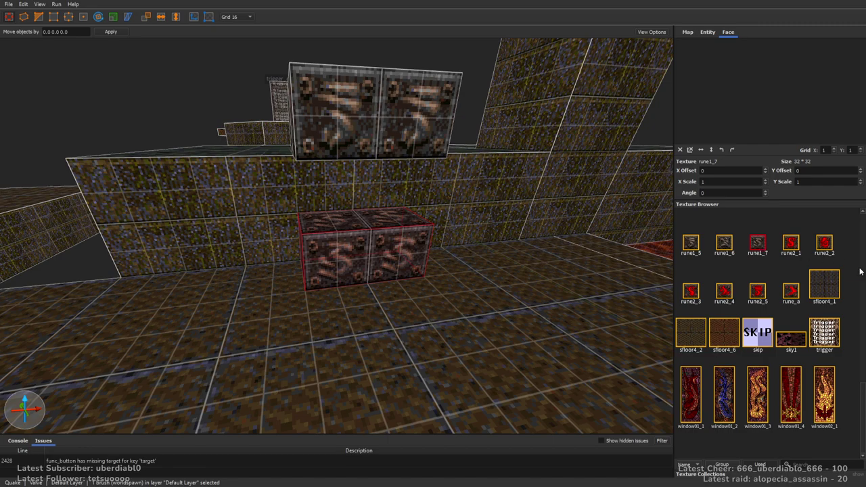
scroll(827, 329, up, 4)
click(826, 320)
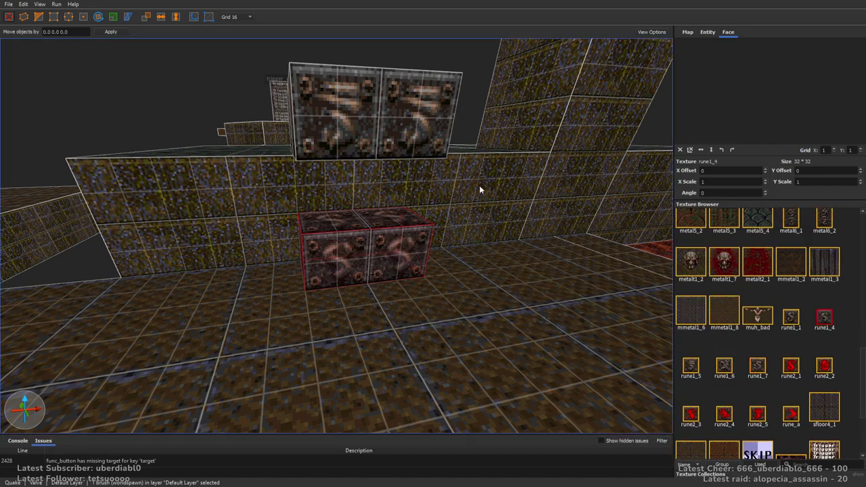
Step: Stack a copy of the floor-level rune blocks to fill the gap beneath the upper ones, and apply rune1_7
right_drag(479, 185, 442, 238)
ctrl+alt+drag(442, 237, 450, 167)
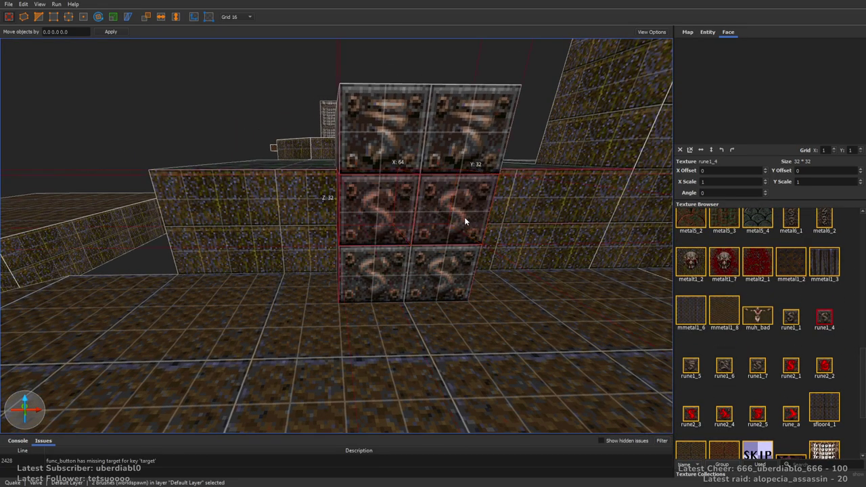
click(758, 368)
right_drag(514, 223, 441, 214)
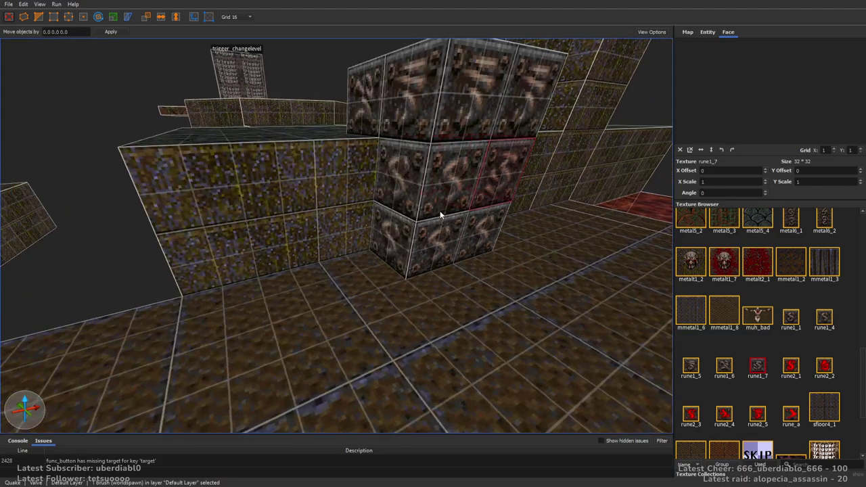
Step: Vary the rune stack's lower cubes by applying the red rune2_1 texture and rune1_7
click(790, 366)
right_drag(514, 223, 406, 210)
ctrl+click(351, 196)
click(308, 202)
click(764, 368)
Step: Place a copy of a lava light over the lava pool behind the platform and duplicate it across the pool
mouse_move(541, 257)
right_down()
mouse_move(406, 203)
mouse_move(379, 210)
right_up()
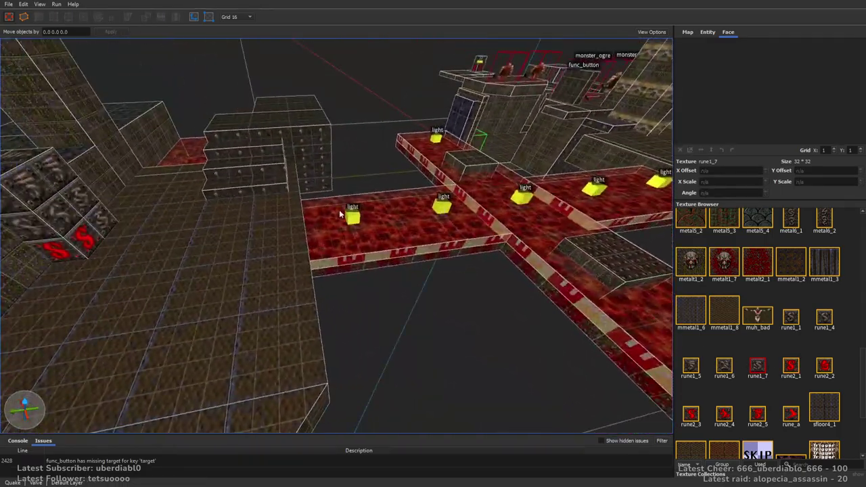
click(354, 216)
key(ctrl+u)
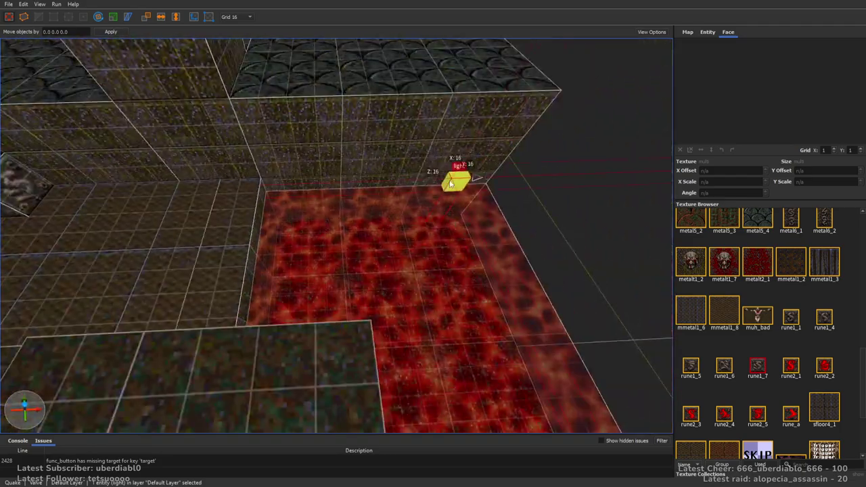
drag(450, 183, 342, 223)
right_drag(341, 223, 383, 197)
ctrl+drag(382, 198, 254, 199)
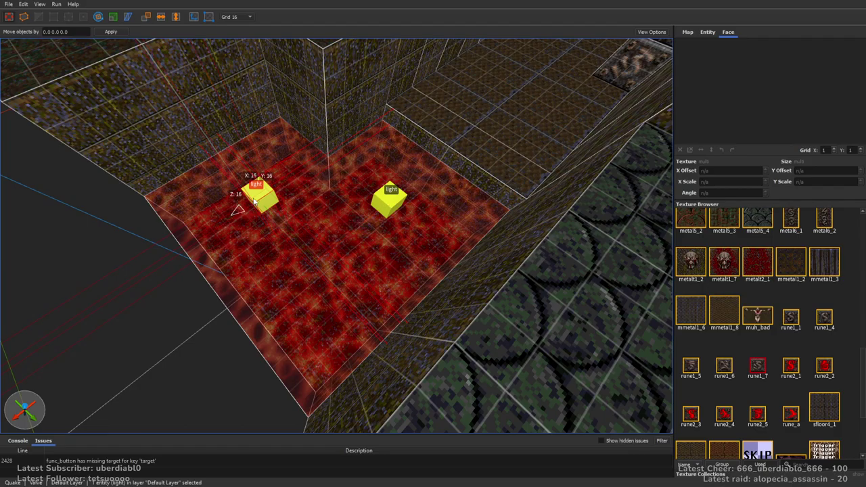
key(Escape)
Step: Place another copy of the light at the base of the rune stack, beside the red rune, using grid 8
scroll(379, 185, down, 10)
right_drag(400, 187, 423, 204)
click(421, 205)
key(ctrl+u)
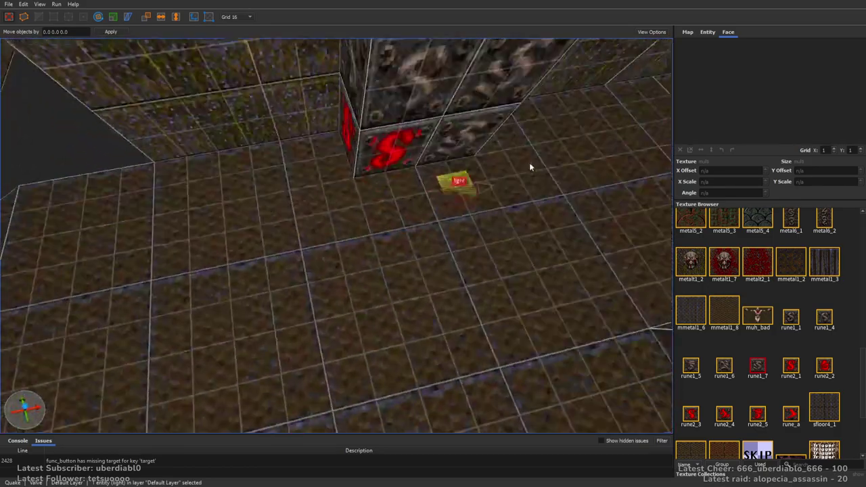
key(bracketleft)
alt+drag(449, 165, 464, 98)
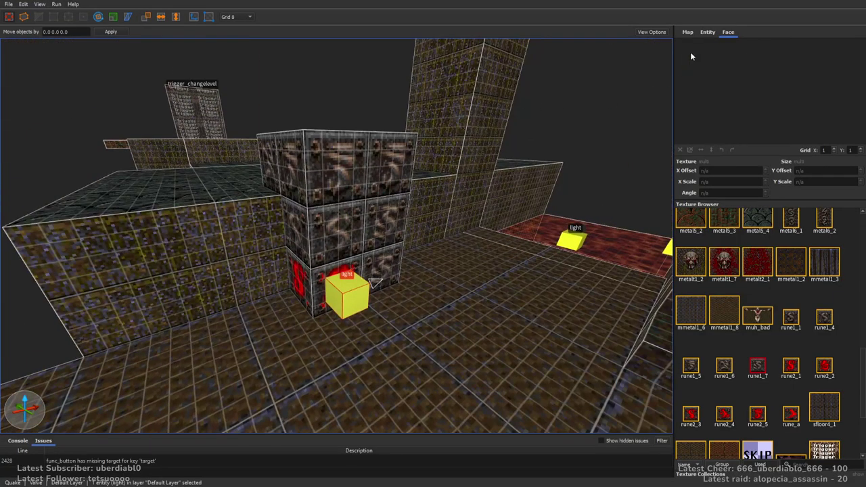
Step: Set the rune light's brightness to 500 and its wait to 3.5, and open its colour chooser
click(707, 32)
click(710, 83)
click(711, 83)
text(3)
double_click(724, 68)
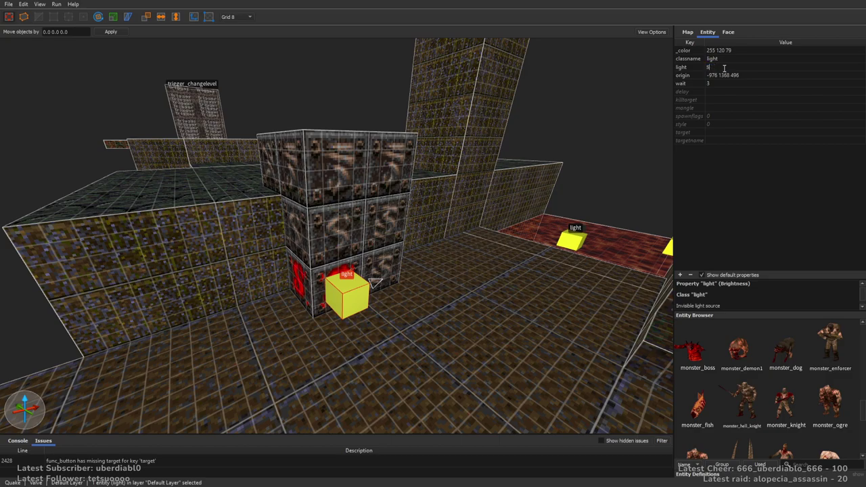
text(500)
key(Return)
click(728, 84)
double_click(728, 84)
text(3.5)
key(Return)
click(717, 51)
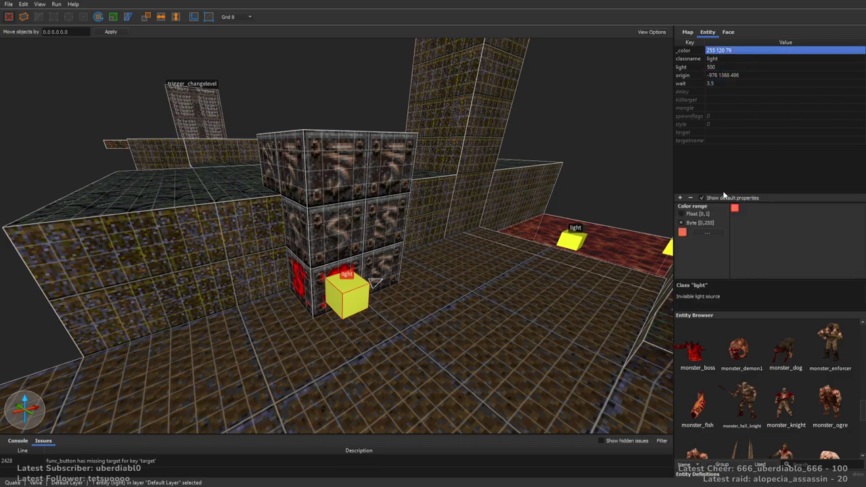
click(708, 234)
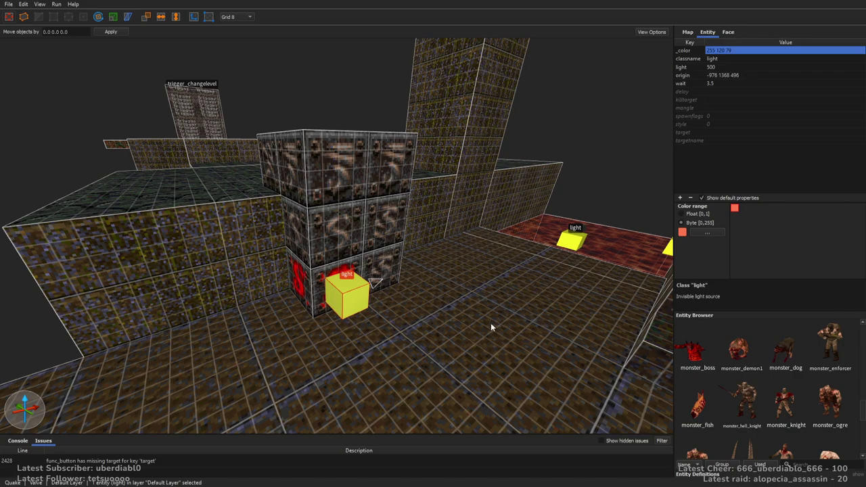
Step: Duplicate the rune light to the adjacent side of the stack's red corner
alt+right_drag(487, 313, 389, 287)
ctrl+drag(345, 276, 279, 265)
key(Escape)
Step: Stack a 64 by 32 by 32 unit block above the rear rune cubes with grid 16, and apply rune1_4
mouse_move(401, 235)
right_down()
mouse_move(440, 212)
mouse_move(354, 210)
mouse_move(374, 233)
right_up()
click(379, 216)
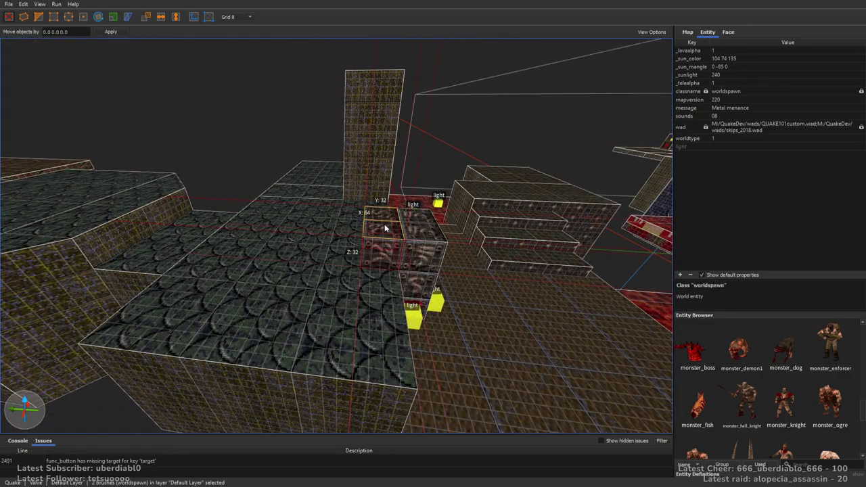
shift+drag(384, 228, 390, 199)
right_drag(390, 200, 470, 210)
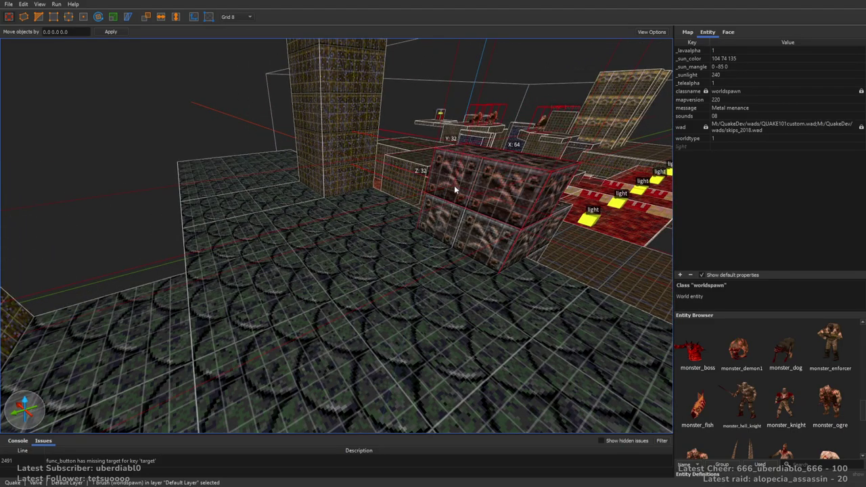
key(Escape)
key(plus)
click(513, 200)
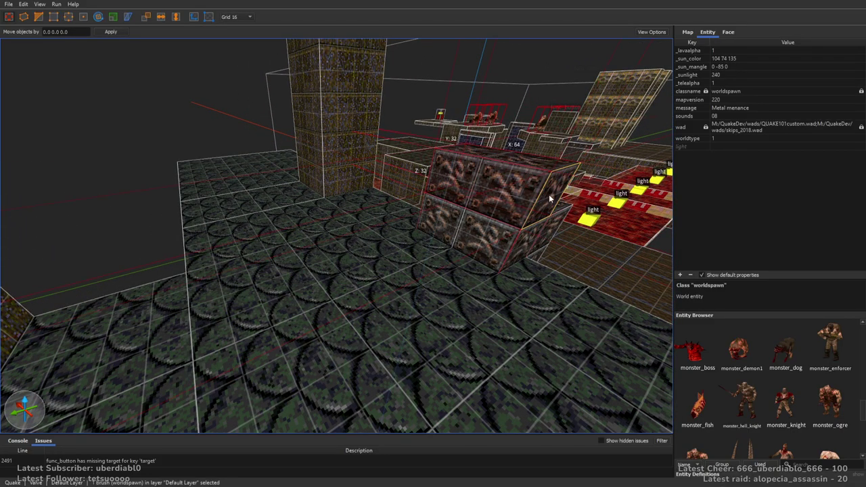
click(728, 33)
click(816, 318)
Step: Raise a 32-unit cube on top of the rear rune stack and texture it rune1_5
right_drag(379, 223, 344, 219)
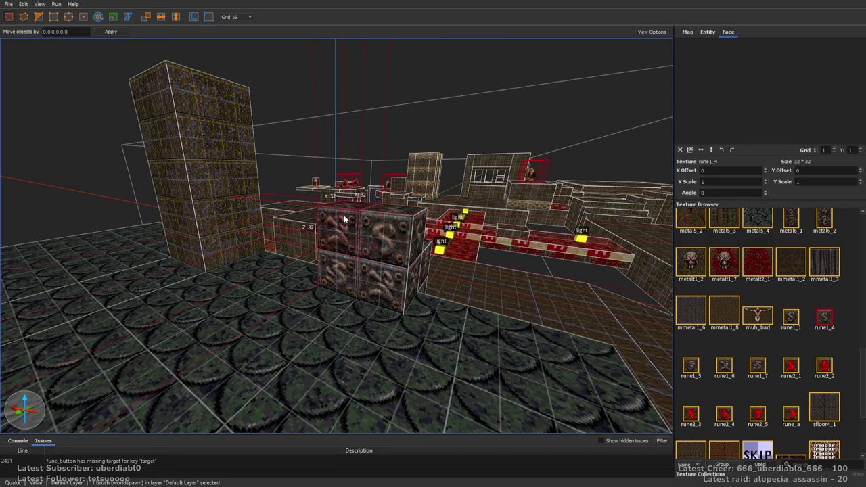
drag(362, 205, 381, 159)
click(723, 368)
click(687, 365)
Step: Extend the rune pillar upward with further 32 by 32 unit blocks and apply rune1_4
right_drag(352, 244, 331, 246)
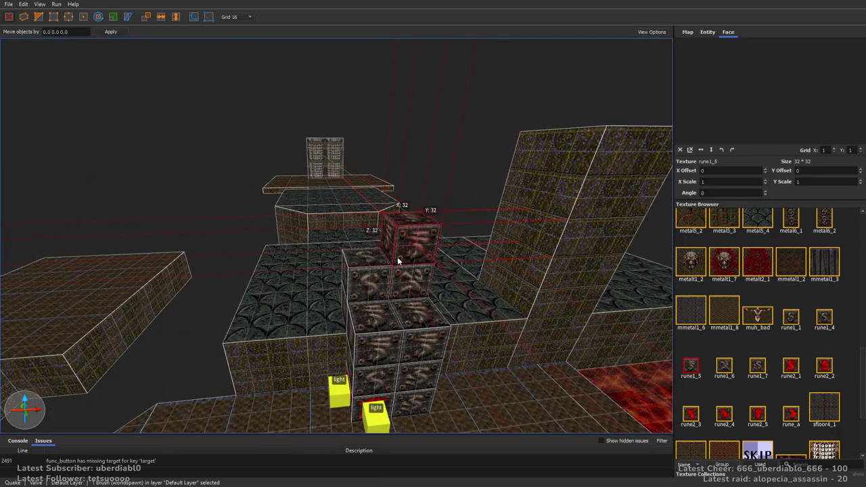
mouse_move(397, 256)
ctrl+alt+mouse_down()
mouse_move(422, 213)
mouse_move(427, 153)
ctrl+alt+mouse_up()
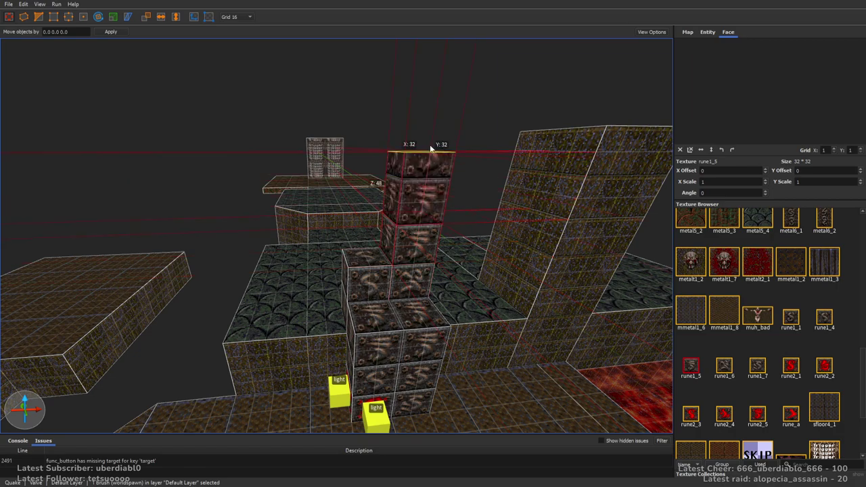
click(824, 315)
mouse_move(449, 232)
right_down()
mouse_move(423, 228)
mouse_move(397, 238)
right_up()
Step: Retexture individual cubes of the upper pillar with rune1_7, rune2_2 and rune2_3
click(410, 275)
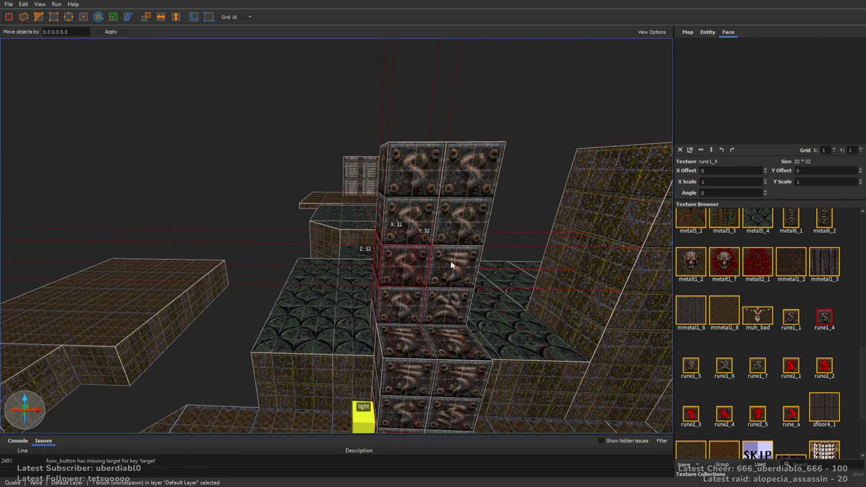
click(757, 367)
click(429, 194)
click(824, 369)
right_drag(474, 224, 399, 162)
click(432, 178)
click(691, 414)
Step: Place copies of the rune light on two sides of the red rune at the pillar's top, using grid 8
right_drag(474, 338, 291, 372)
click(288, 369)
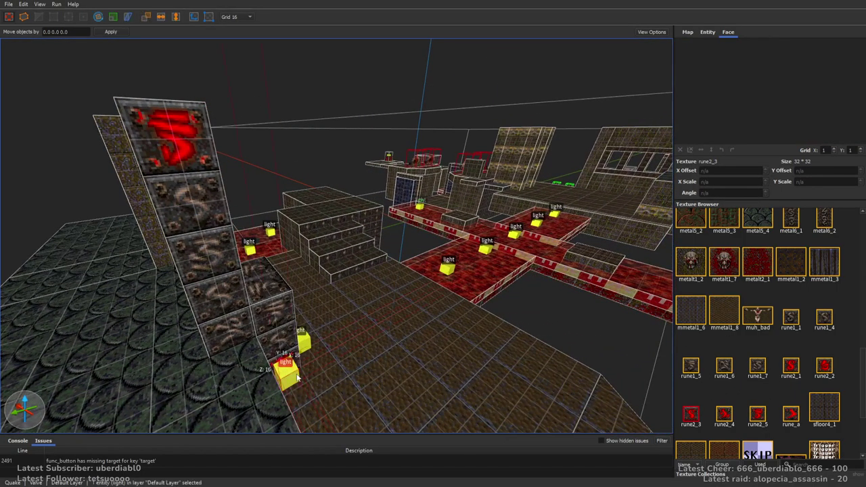
right_drag(299, 253, 210, 298)
drag(210, 298, 257, 159)
key(bracketleft)
right_drag(257, 159, 406, 258)
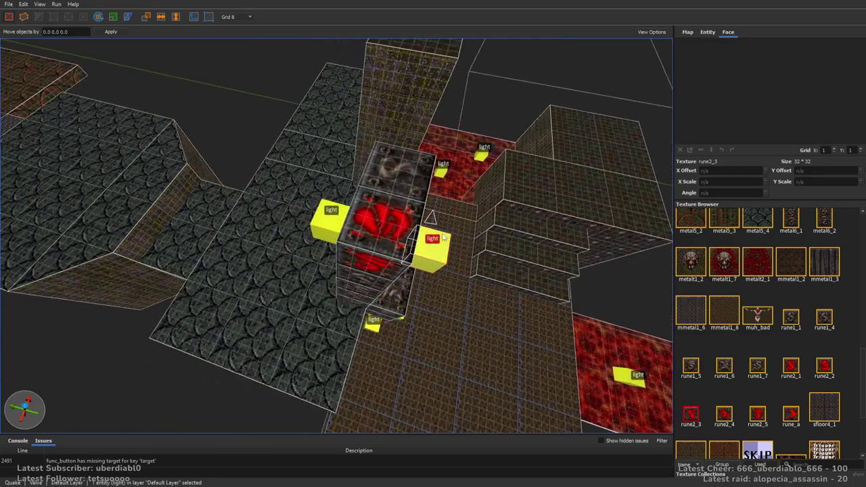
drag(406, 258, 369, 271)
key(Escape)
mouse_move(369, 271)
right_down()
mouse_move(392, 223)
mouse_move(350, 240)
mouse_move(498, 224)
mouse_move(406, 253)
mouse_move(438, 264)
mouse_move(325, 279)
right_up()
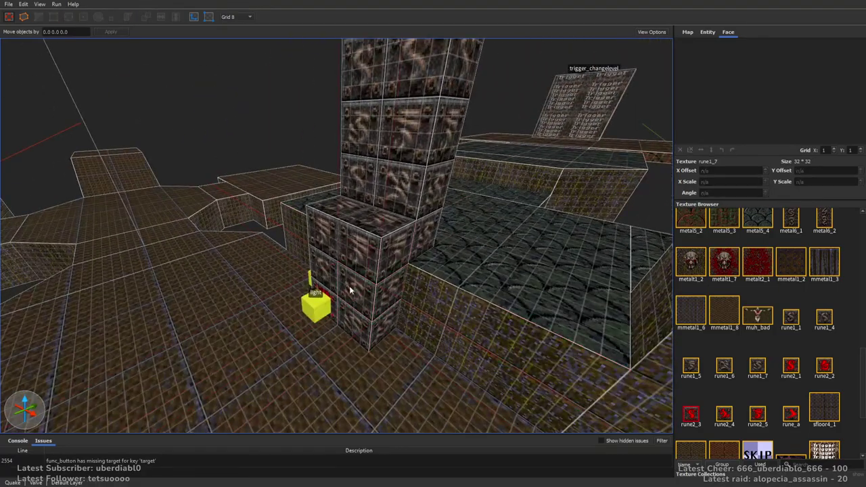
click(320, 278)
ctrl+click(349, 317)
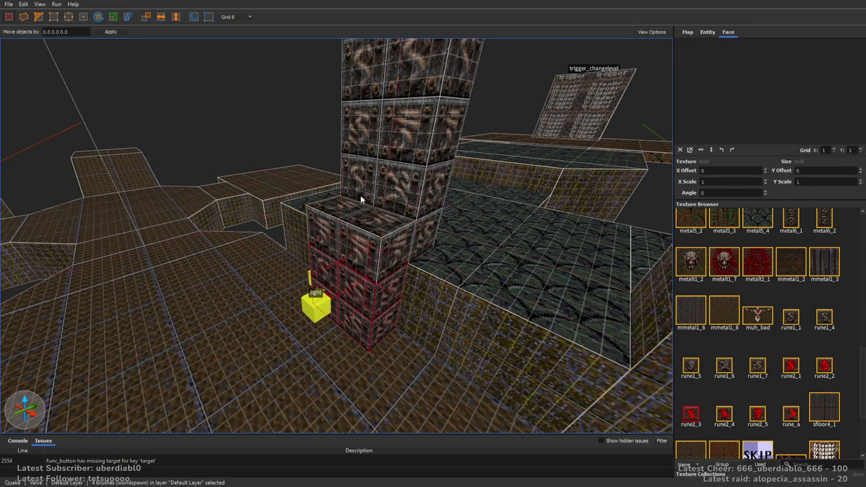
ctrl+click(363, 216)
alt+right_drag(426, 226, 334, 250)
ctrl+click(342, 203)
ctrl+click(330, 176)
ctrl+click(338, 140)
ctrl+click(321, 108)
ctrl+click(348, 140)
ctrl+click(321, 130)
mouse_move(321, 130)
alt+right_down()
mouse_move(429, 197)
mouse_move(412, 243)
alt+right_up()
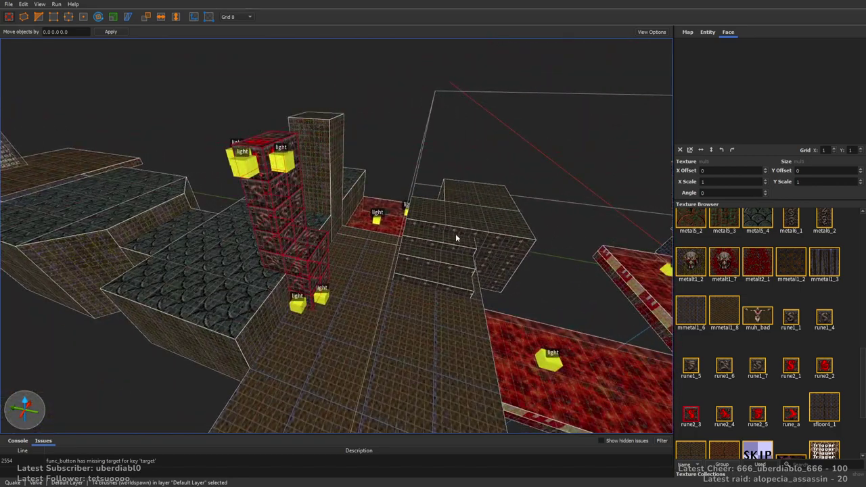
ctrl+click(458, 215)
alt+right_drag(323, 226, 415, 235)
alt+right_drag(495, 357, 421, 261)
key(ctrl+shift+a)
Step: Retexture the selected faces of the raised stair block beside the lava with metal5_4
alt+right_drag(494, 233, 446, 263)
shift+click(446, 263)
ctrl+shift+drag(411, 227, 479, 228)
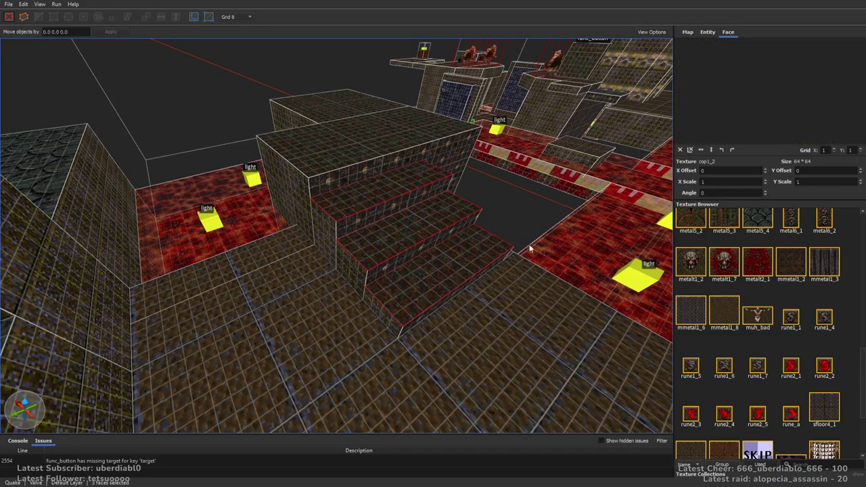
alt+right_drag(575, 305, 528, 258)
shift+click(443, 228)
ctrl+shift+click(500, 196)
click(746, 223)
key(Escape)
Step: Switch to grid 16 and use mmetal1_2 as the texture for the brushwork around the raised platforms
scroll(527, 254, down, 10)
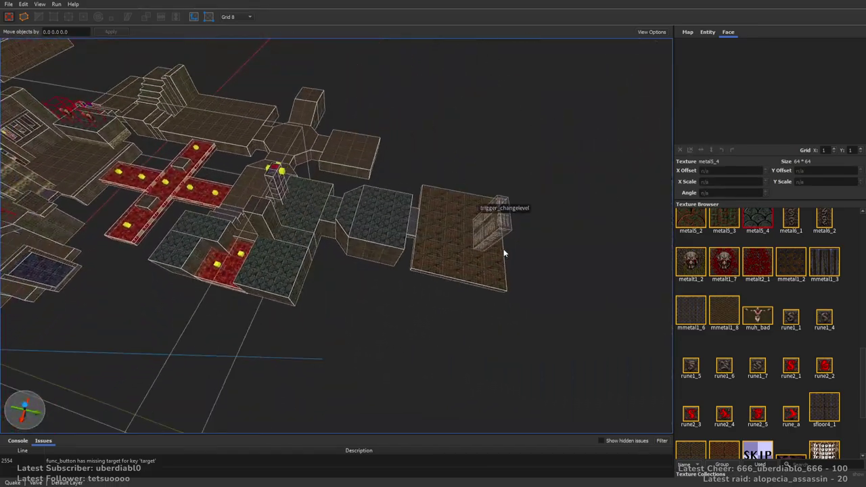
scroll(493, 237, up, 8)
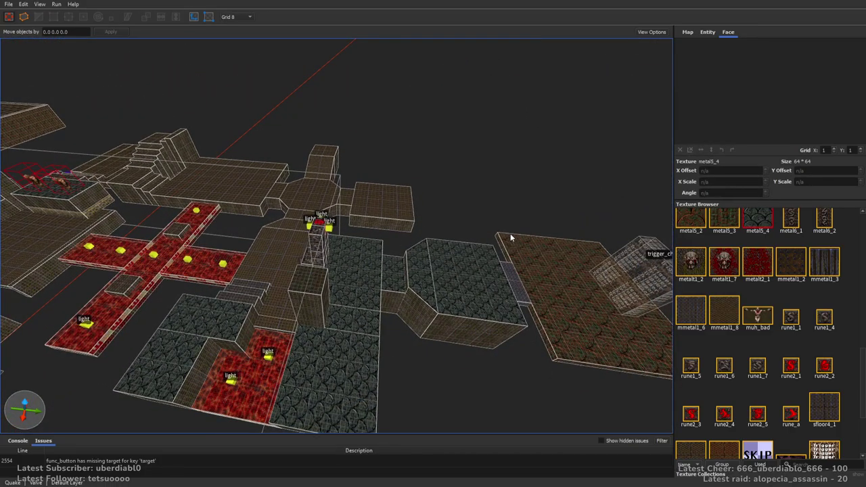
scroll(510, 237, up, 10)
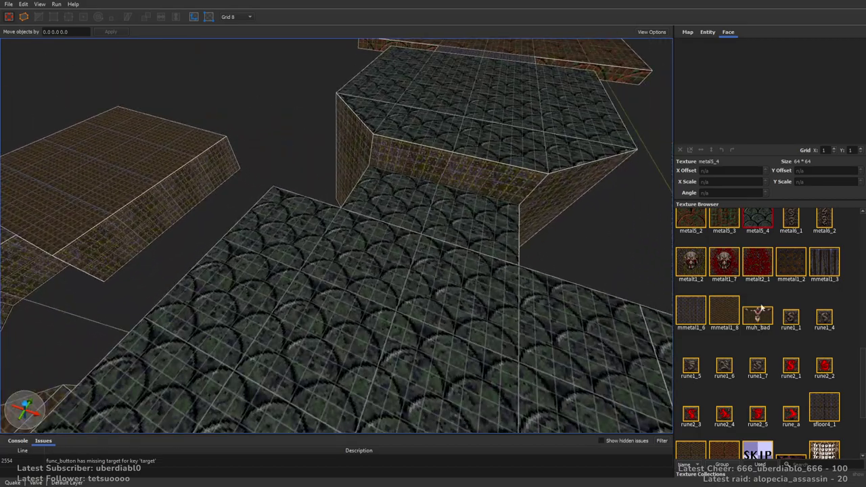
right_drag(576, 237, 449, 196)
key(plus)
drag(287, 164, 433, 181)
right_drag(492, 184, 388, 186)
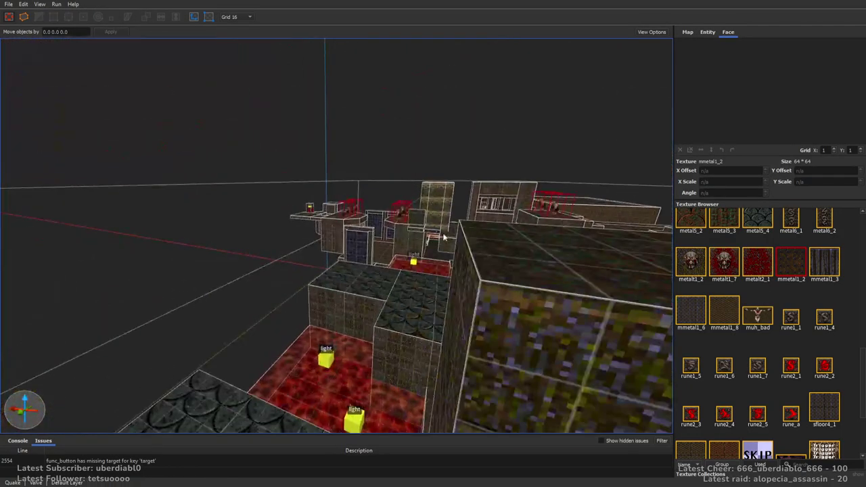
right_drag(351, 233, 590, 280)
key(w)
Step: Build a two-leaf func_door across the passage between the brown floors, each leaf 64 units wide and 128 units high
scroll(864, 361, up, 10)
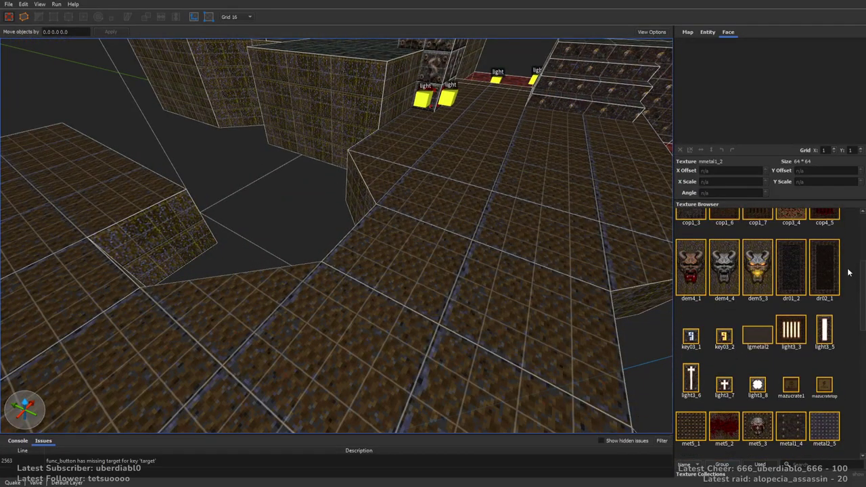
key(w)
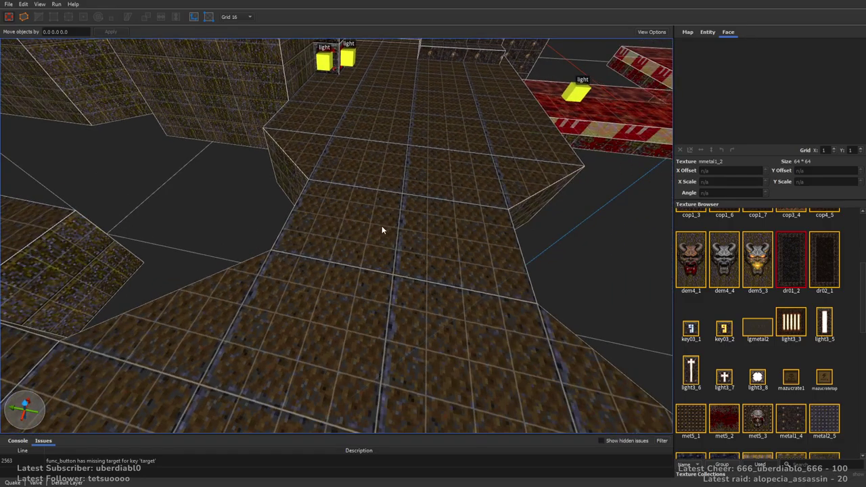
key(s)
mouse_move(487, 236)
right_down()
mouse_move(495, 187)
mouse_move(420, 209)
mouse_move(376, 299)
mouse_move(274, 246)
mouse_move(245, 262)
mouse_move(347, 336)
mouse_move(460, 278)
mouse_move(443, 215)
right_up()
key(w)
click(415, 226)
key(w)
mouse_move(443, 215)
mouse_down()
mouse_move(445, 239)
mouse_move(448, 226)
mouse_up()
mouse_move(449, 226)
right_down()
mouse_move(474, 215)
mouse_move(483, 244)
right_up()
mouse_move(391, 273)
mouse_down()
mouse_move(419, 273)
mouse_move(408, 272)
mouse_up()
key(ctrl+j)
key(ctrl+u)
middle_drag(594, 217, 364, 218)
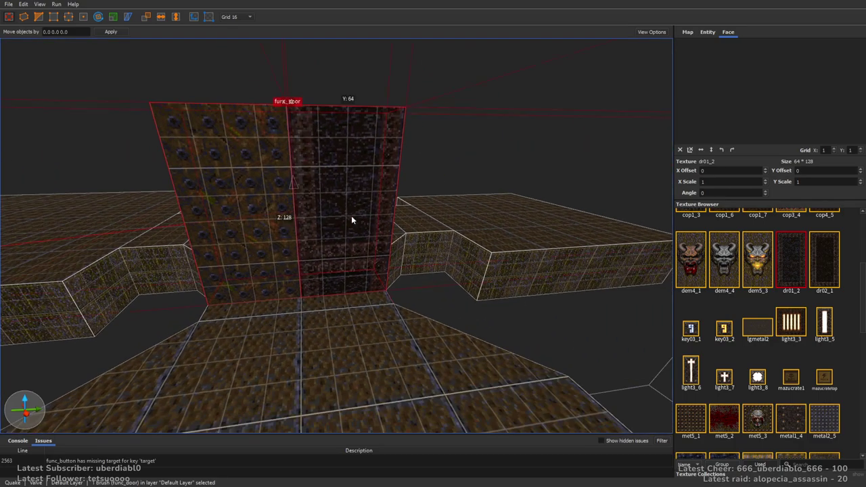
Step: Texture the remaining door leaf with dr01_2 and bring up its entity properties
click(791, 264)
key(ctrl+u)
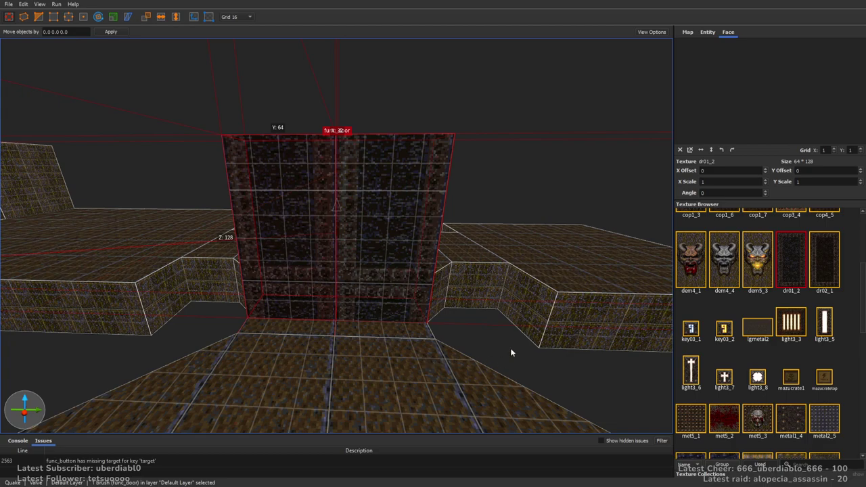
key(ctrl+z)
click(707, 31)
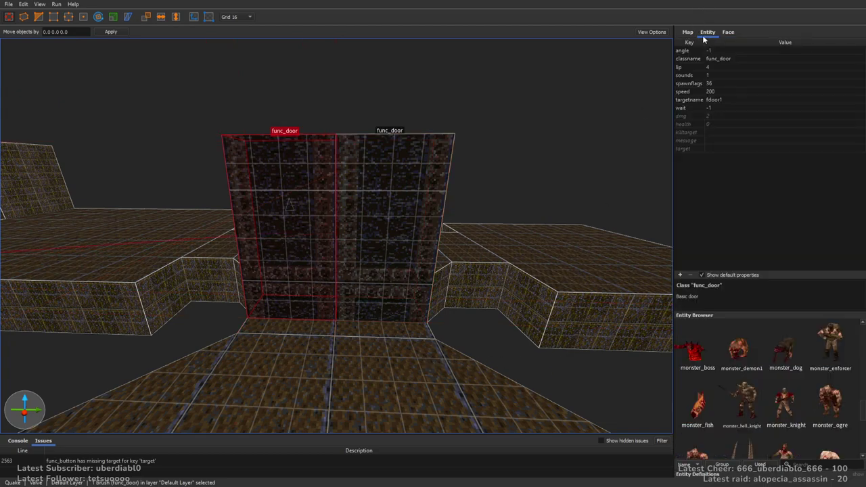
scroll(505, 153, down, 2)
click(482, 173)
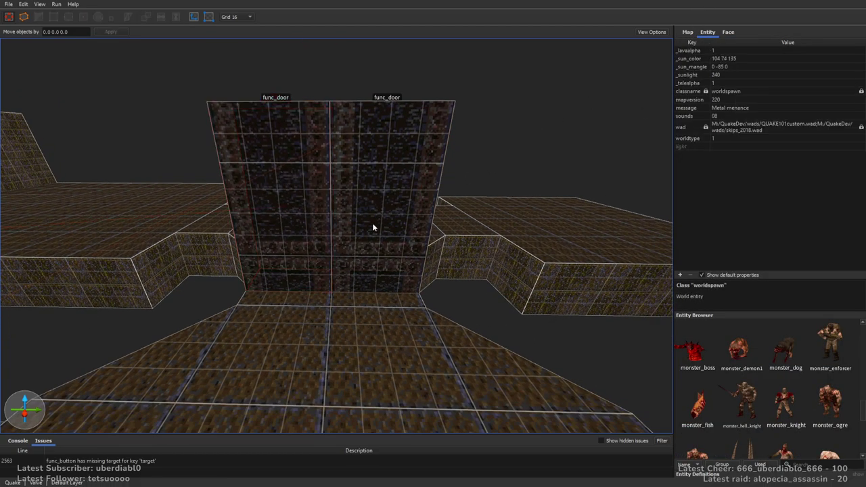
Step: Apply the lgmetal2 texture to the two selected side faces of the door leaves
shift+click(294, 224)
mouse_move(293, 224)
right_down()
mouse_move(284, 238)
mouse_move(322, 235)
mouse_move(256, 226)
mouse_move(472, 218)
mouse_move(402, 209)
mouse_move(377, 234)
mouse_move(502, 259)
mouse_move(300, 254)
mouse_move(443, 228)
mouse_move(304, 250)
mouse_move(274, 227)
right_up()
click(256, 226)
key(Escape)
scroll(397, 218, down, 5)
scroll(376, 233, up, 5)
click(301, 255)
click(729, 32)
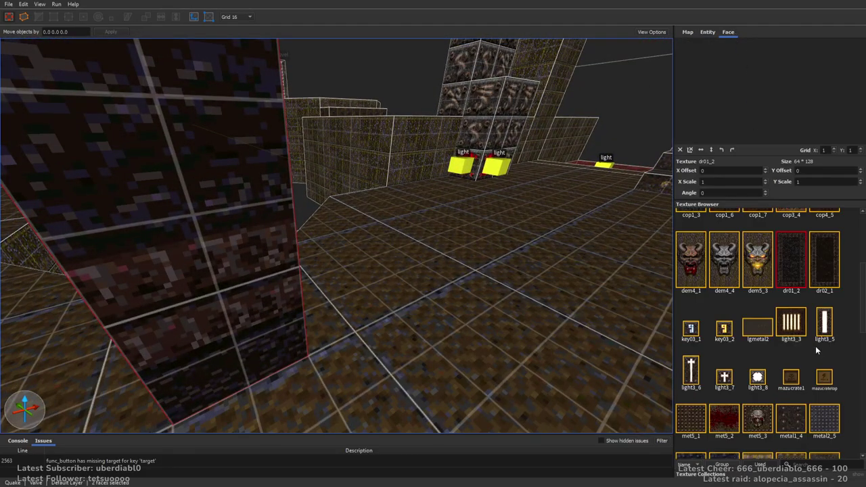
right_drag(780, 254, 694, 288)
click(757, 328)
right_drag(501, 215, 398, 160)
key(Escape)
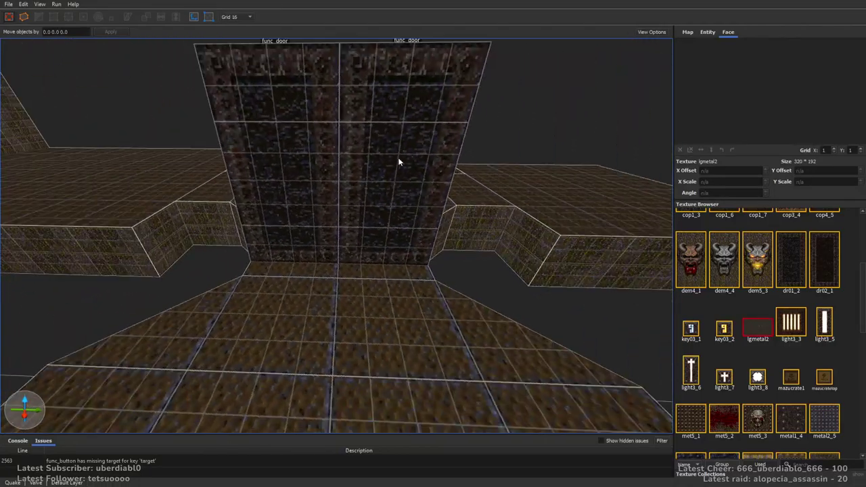
Step: Set the opening angle of both func_door leaves to 90
click(398, 159)
ctrl+click(308, 166)
click(708, 32)
click(720, 50)
click(721, 49)
key(Return)
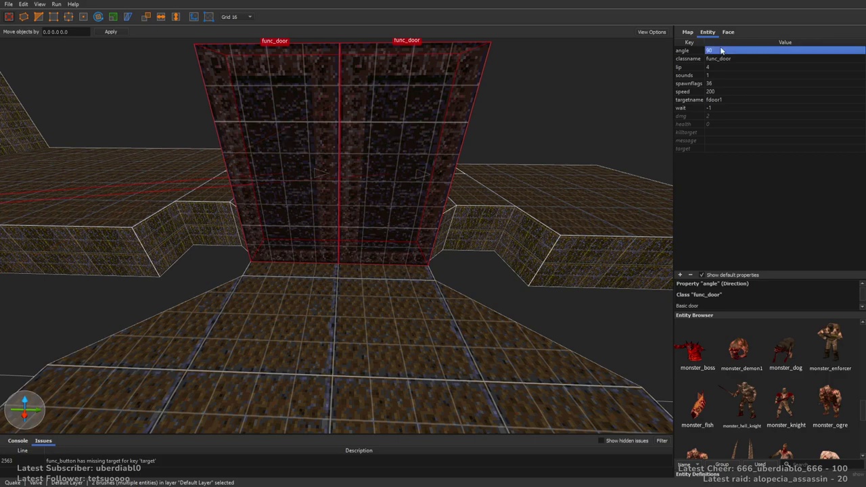
Step: Change the angle of one door leaf so it slides in the opposite direction from its partner
scroll(424, 175, down, 3)
ctrl+click(440, 158)
click(735, 50)
click(734, 49)
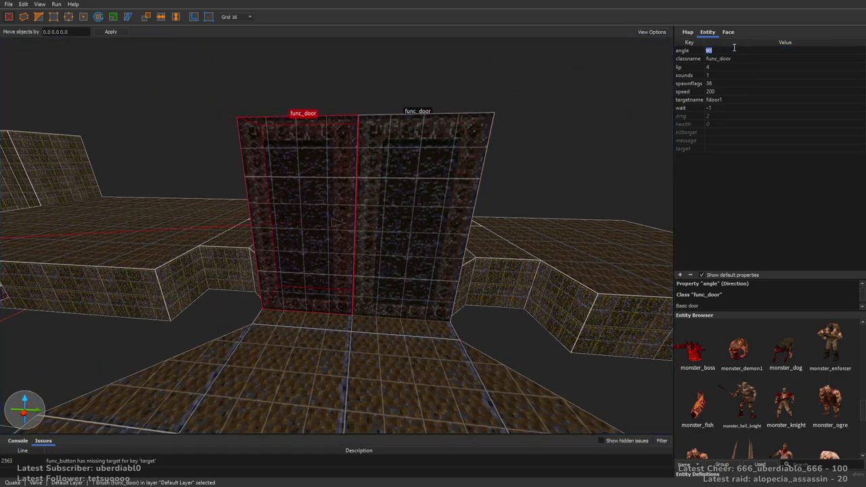
key(Return)
Step: Set the targetname of both door leaves to bridge
scroll(404, 183, up, 3)
ctrl+click(404, 183)
double_click(747, 98)
text(bridge)
key(Tab)
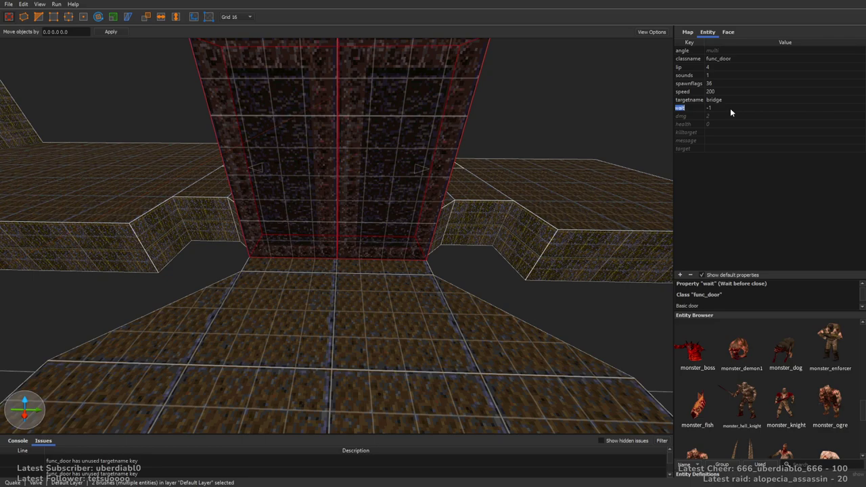
Step: Check the spawnflags of both door leaves and give them the message "locked"
click(719, 84)
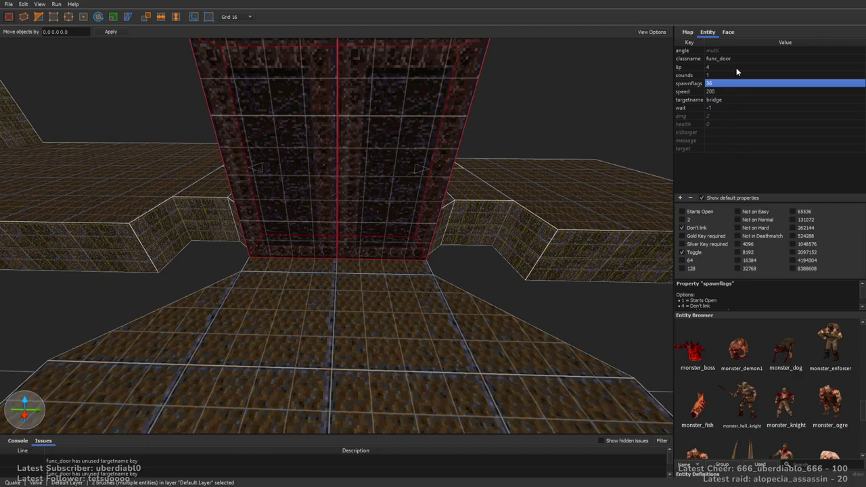
click(715, 140)
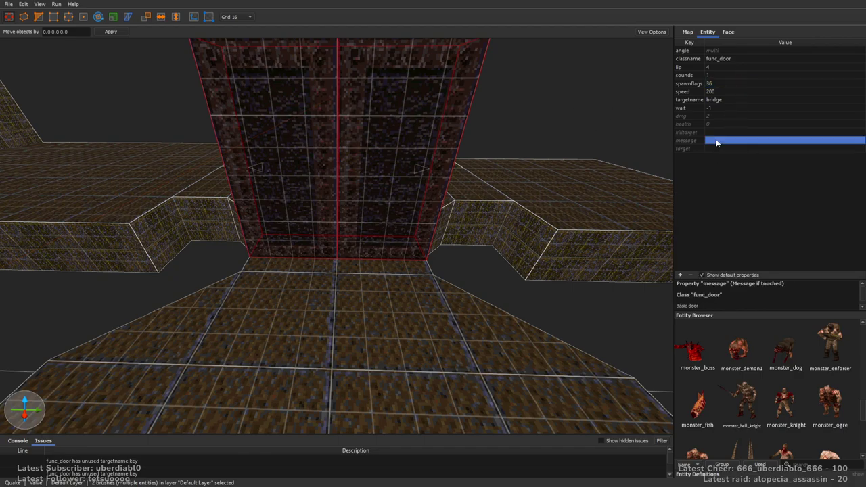
key(Return)
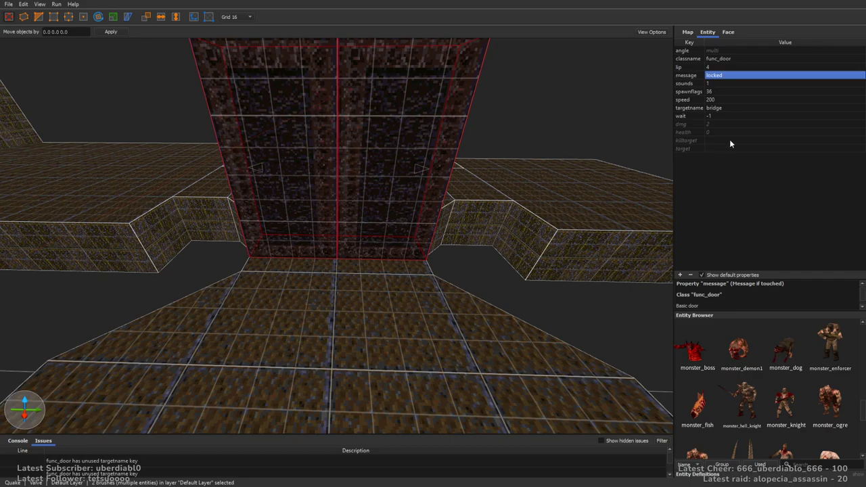
Step: Set the message of the two thingydoor1 doors to "locked"
key(Escape)
right_drag(399, 165, 360, 233)
click(355, 233)
ctrl+click(281, 234)
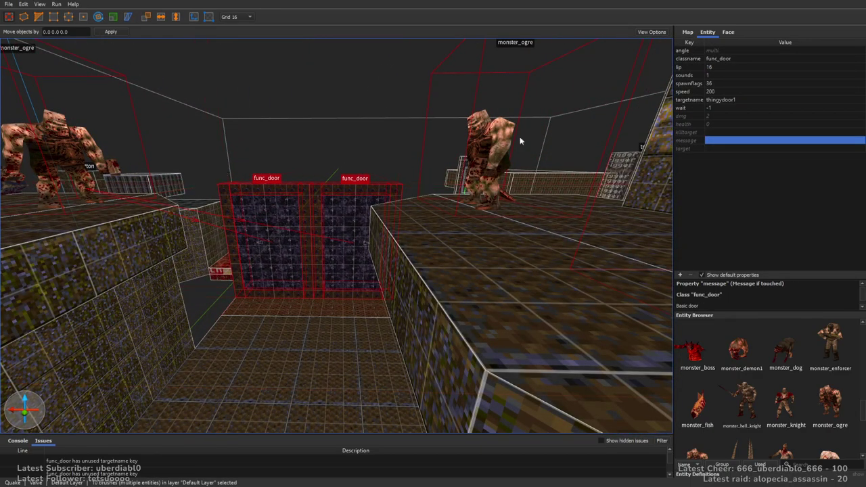
click(719, 141)
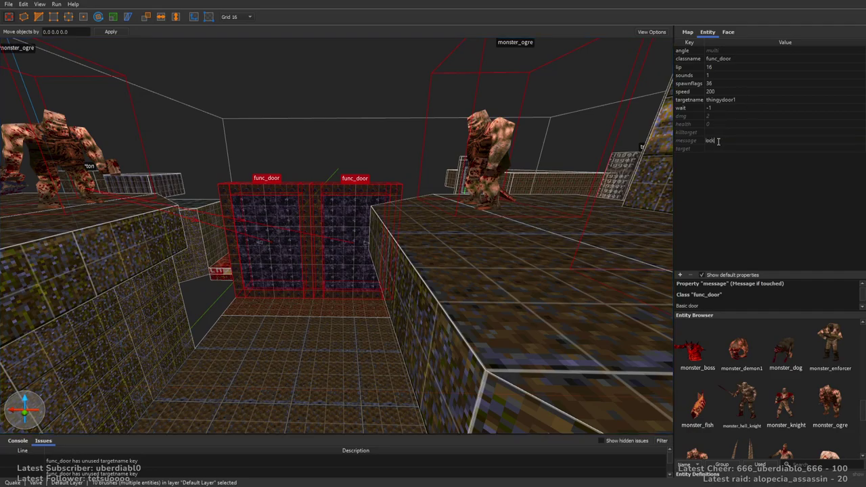
text(look)
key(Return)
Step: Look over the doors, the crossing lava channels and the surrounding platforms
click(458, 228)
scroll(458, 228, down, 3)
right_drag(343, 257, 370, 232)
click(369, 232)
right_drag(417, 215, 381, 169)
key(Escape)
right_drag(497, 234, 436, 217)
click(435, 217)
right_drag(305, 242, 486, 241)
key(Escape)
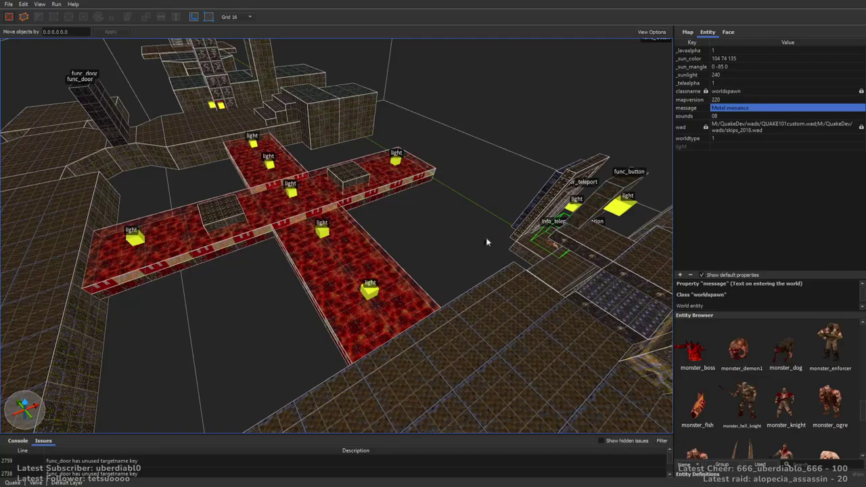
Step: Draw a floor slab about 128 × 192 × 16 units over the lava channel using the metal1_4 texture
click(728, 33)
click(801, 416)
scroll(422, 248, up, 5)
right_drag(422, 248, 474, 163)
drag(473, 162, 366, 258)
mouse_move(560, 235)
right_down()
mouse_move(569, 214)
mouse_move(427, 226)
mouse_move(441, 253)
mouse_move(583, 213)
right_up()
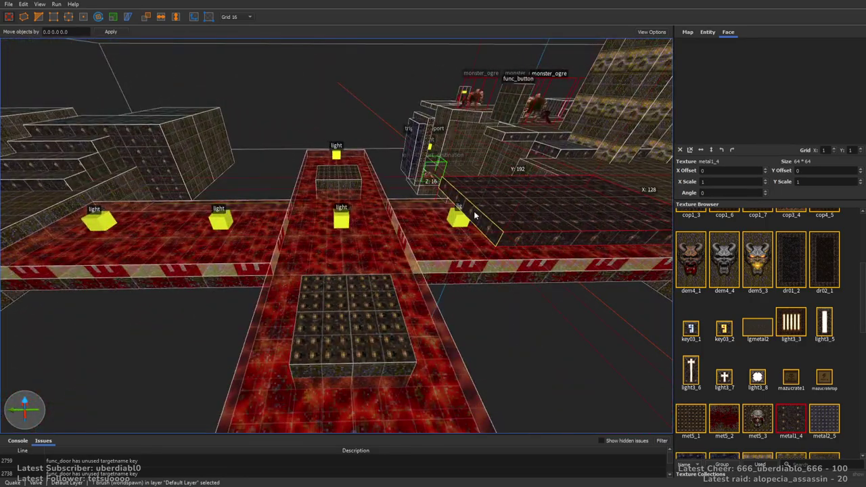
middle_drag(476, 215, 497, 262)
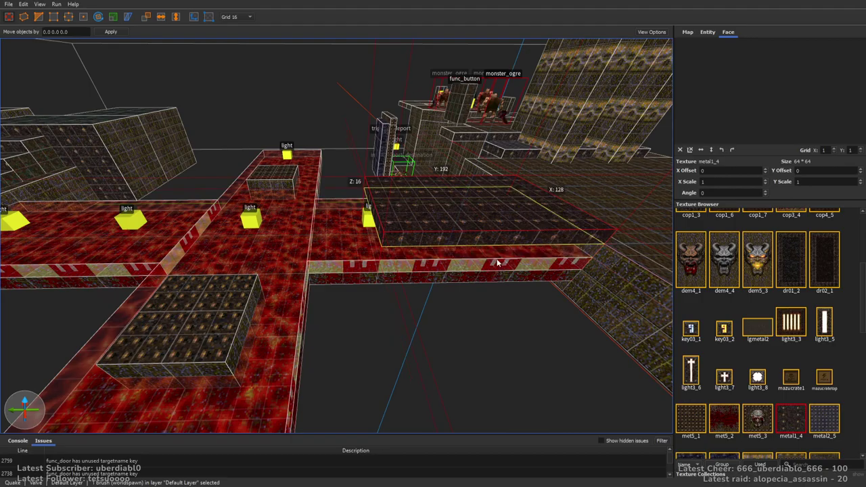
Step: Stretch the floor slab to 640 units so that it spans the whole lava channel
right_drag(494, 216, 171, 220)
drag(171, 220, 160, 227)
right_drag(382, 235, 401, 230)
key(a)
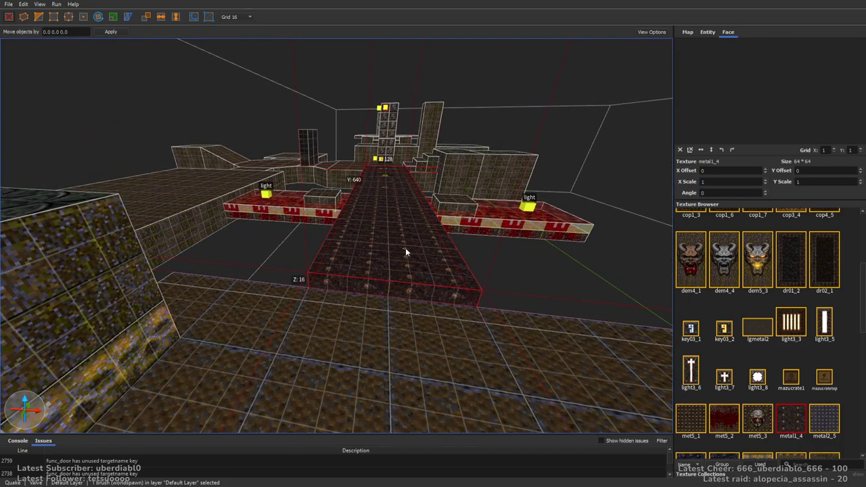
Step: Extrude a tall wall block up from the floor slab and add a ceiling block on top of it
mouse_move(402, 256)
mouse_down()
mouse_move(422, 43)
mouse_move(446, 173)
mouse_move(385, 133)
mouse_move(396, 158)
mouse_up()
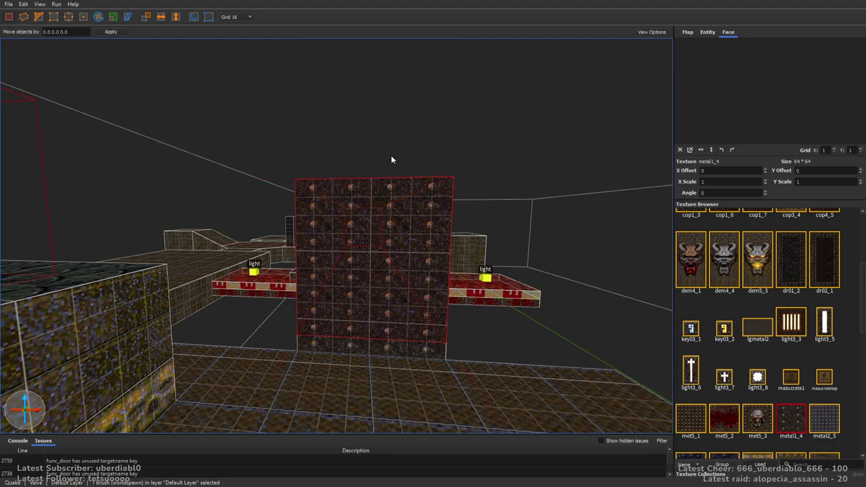
shift+drag(387, 153, 385, 166)
mouse_move(385, 167)
right_down()
mouse_move(318, 188)
mouse_move(321, 168)
mouse_move(318, 176)
mouse_move(453, 192)
mouse_move(384, 183)
mouse_move(402, 197)
right_up()
mouse_move(402, 196)
alt+mouse_down()
mouse_move(405, 88)
mouse_move(401, 197)
alt+mouse_up()
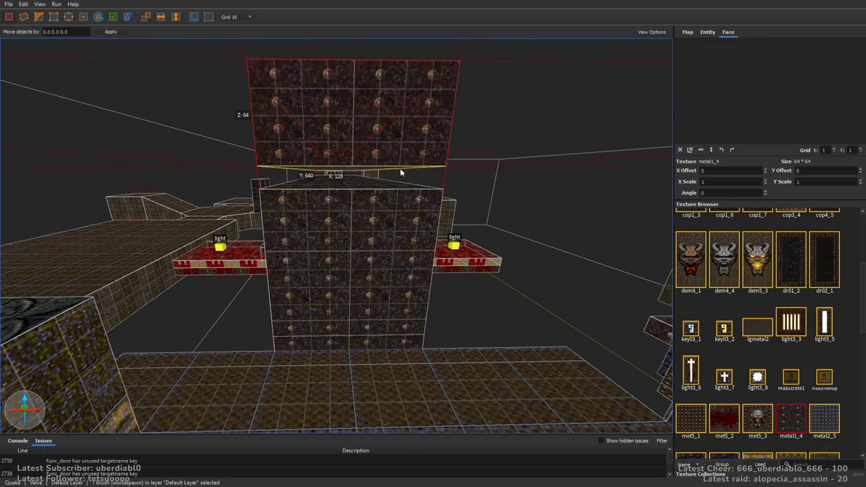
mouse_move(406, 196)
shift+mouse_down()
mouse_move(409, 106)
mouse_move(386, 197)
mouse_move(379, 114)
mouse_move(381, 142)
shift+mouse_up()
Step: Thin the tall block into side walls along the long edges of the corridor
shift+drag(466, 256, 331, 269)
key(a)
mouse_move(361, 271)
right_down()
mouse_move(440, 267)
mouse_move(456, 305)
mouse_move(392, 212)
mouse_move(299, 182)
mouse_move(421, 234)
mouse_move(439, 209)
mouse_move(493, 210)
mouse_move(409, 219)
mouse_move(517, 262)
right_up()
key(Escape)
click(410, 219)
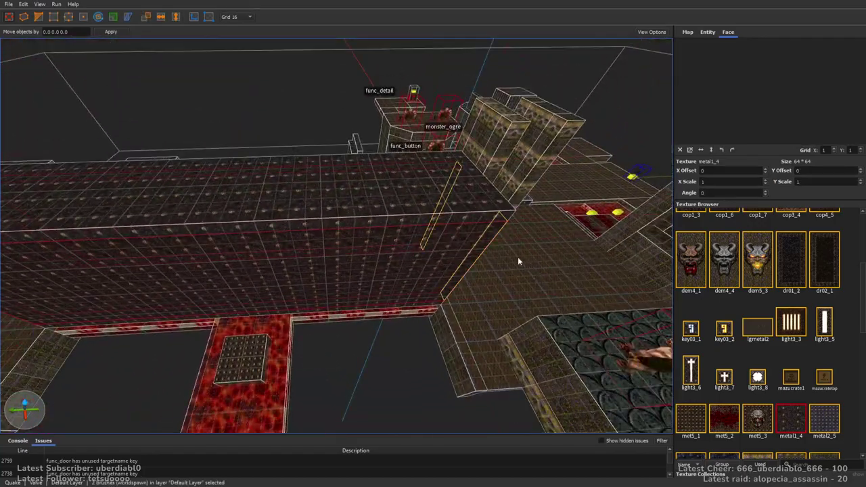
Step: Split and shorten the corridor's side walls to leave openings where the lava channels cross
click(291, 277)
mouse_move(291, 278)
right_down()
mouse_move(464, 285)
mouse_move(420, 284)
mouse_move(442, 286)
mouse_move(404, 232)
mouse_move(344, 273)
mouse_move(493, 246)
mouse_move(531, 321)
right_up()
ctrl+click(531, 321)
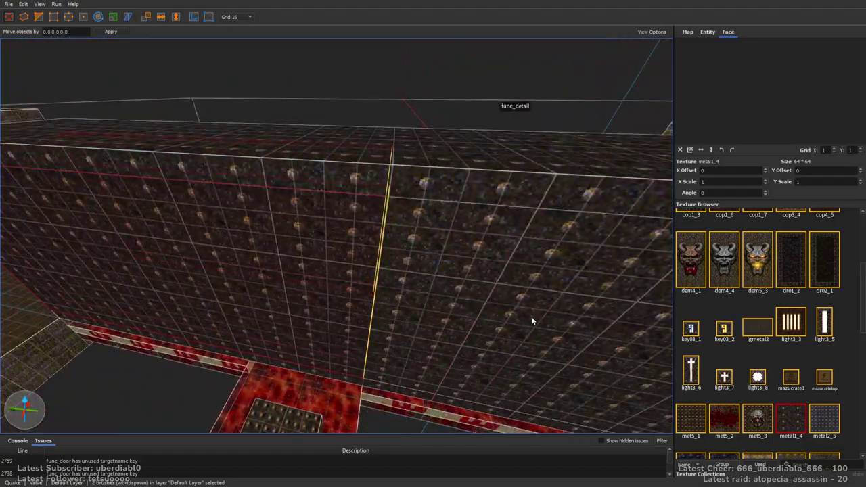
drag(531, 321, 251, 300)
mouse_move(247, 297)
right_down()
mouse_move(441, 304)
mouse_move(433, 303)
right_up()
drag(433, 304, 402, 306)
key(Escape)
scroll(416, 303, up, 5)
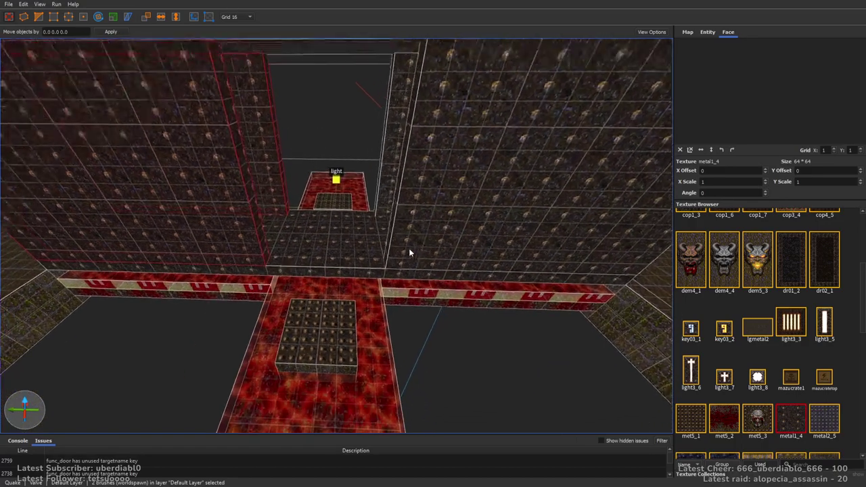
key(a)
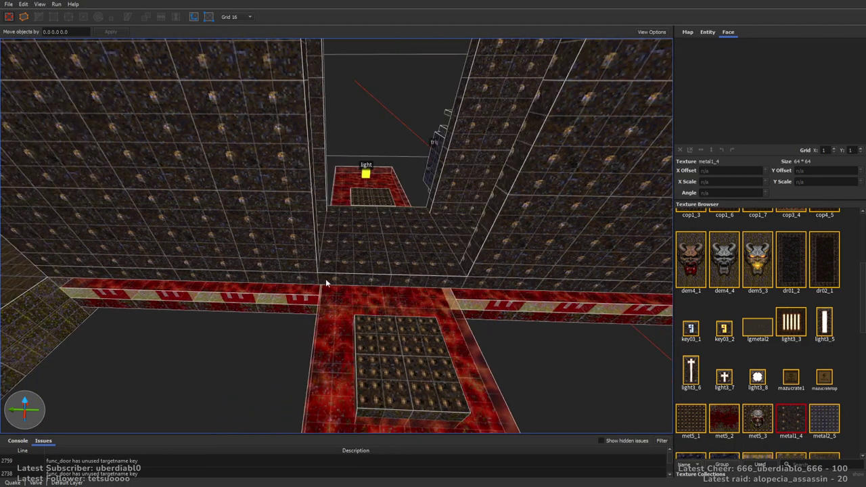
Step: Add a floor slab about 208 × 128 × 16 units over the side lava channel from the corridor opening
mouse_move(301, 280)
right_down()
mouse_move(406, 349)
mouse_move(300, 392)
mouse_move(379, 333)
right_up()
click(378, 334)
alt+shift+click(386, 298)
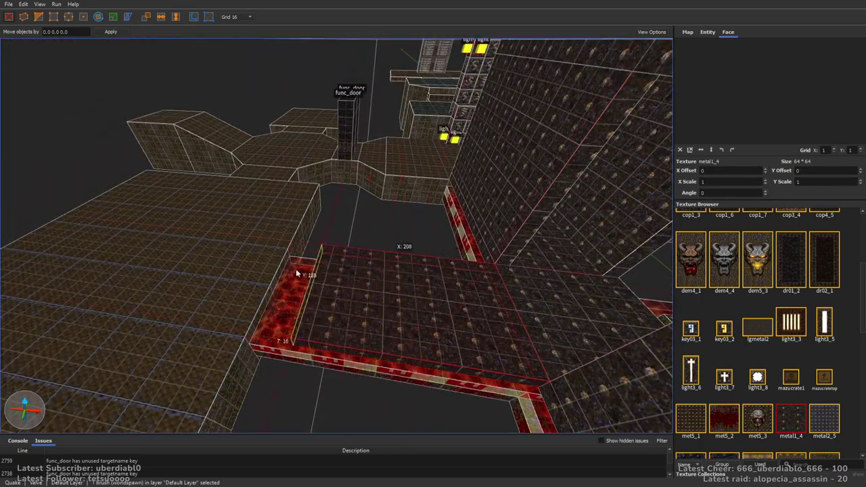
mouse_move(464, 286)
right_down()
mouse_move(512, 276)
mouse_move(482, 271)
mouse_move(415, 353)
mouse_move(482, 373)
mouse_move(483, 339)
mouse_move(473, 344)
mouse_move(458, 305)
mouse_move(359, 358)
mouse_move(426, 316)
mouse_move(354, 232)
mouse_move(362, 100)
mouse_move(448, 232)
right_up()
ctrl+click(359, 358)
key(Escape)
Step: Enclose the side corridor with a ceiling and side walls 192 units high
scroll(435, 228, down, 5)
mouse_move(407, 211)
mouse_down()
mouse_move(405, 357)
mouse_move(416, 372)
mouse_up()
mouse_move(468, 322)
mouse_down()
mouse_move(410, 310)
mouse_move(478, 141)
mouse_move(447, 180)
mouse_move(444, 266)
mouse_move(396, 234)
mouse_move(511, 253)
mouse_up()
mouse_move(511, 253)
right_down()
mouse_move(543, 239)
mouse_move(461, 241)
right_up()
drag(461, 241, 461, 329)
mouse_move(429, 301)
mouse_down()
mouse_move(450, 330)
mouse_move(446, 300)
mouse_move(448, 313)
mouse_up()
right_drag(447, 315, 250, 312)
mouse_move(250, 312)
mouse_down()
mouse_move(251, 368)
mouse_move(224, 364)
mouse_move(248, 377)
mouse_up()
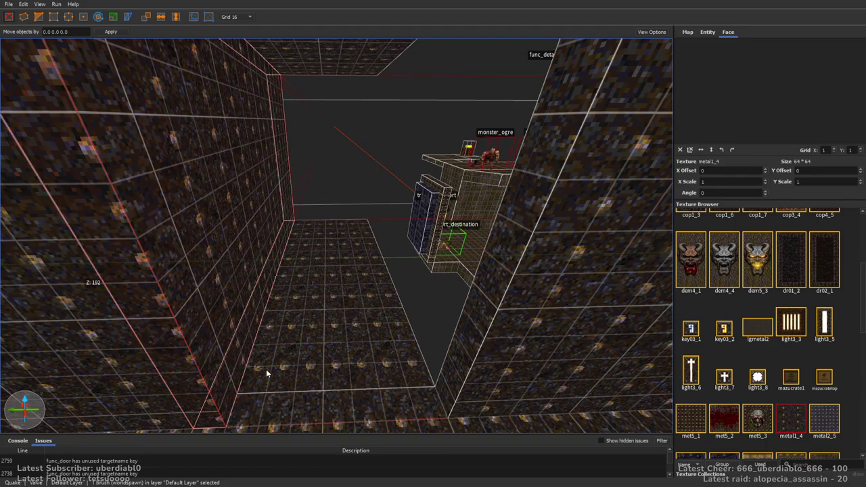
Step: Plug the end of the side corridor with a block 64 × 96 × 192 units
right_drag(247, 377, 454, 367)
scroll(519, 248, down, 6)
scroll(439, 264, up, 5)
right_drag(495, 246, 392, 273)
click(396, 258)
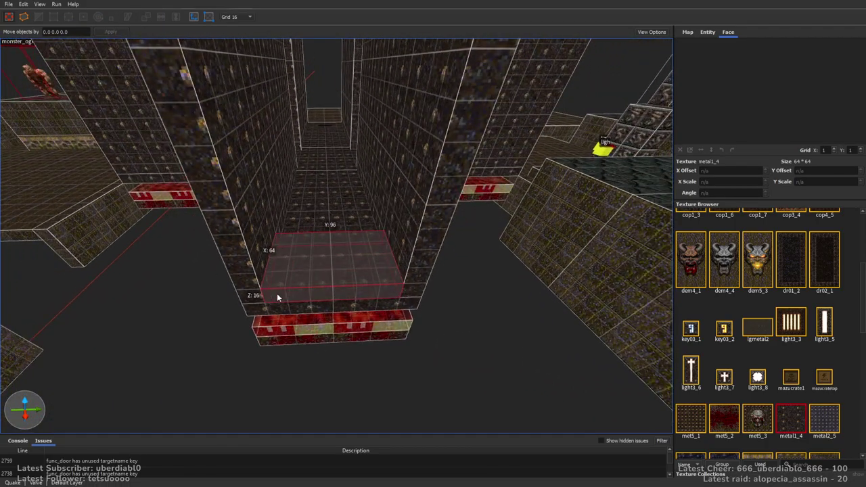
scroll(280, 299, up, 5)
right_drag(290, 298, 418, 135)
click(366, 161)
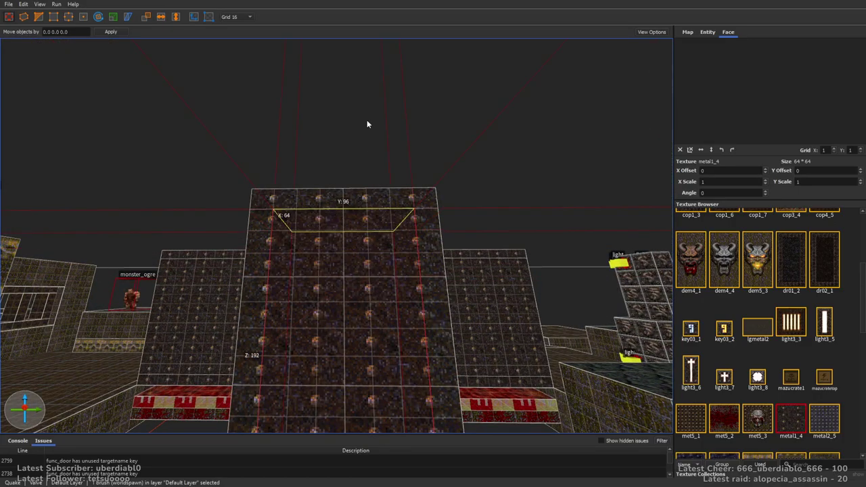
scroll(379, 146, down, 8)
scroll(408, 212, up, 8)
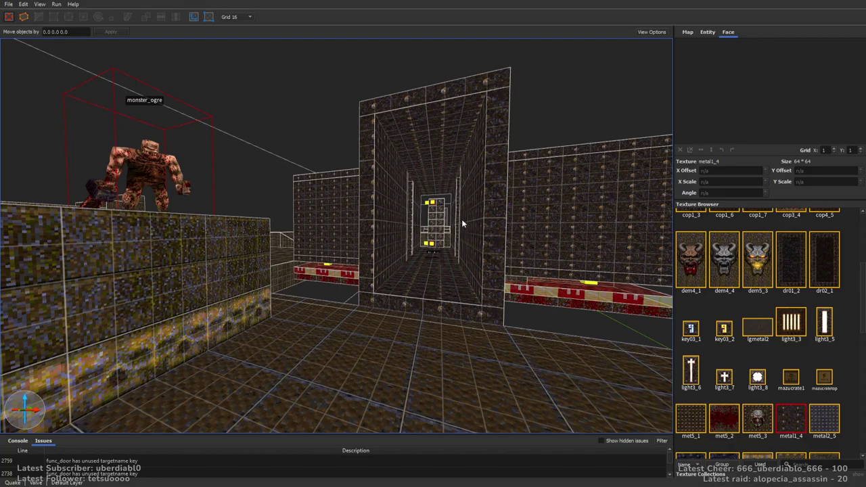
Step: Apply the met5_1 texture to the frame faces around the corridor ends
key(ctrl+u)
shift+click(383, 304)
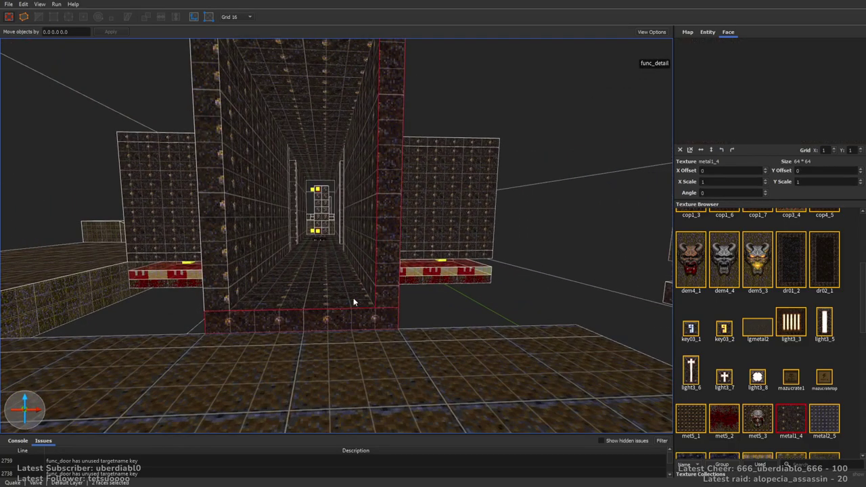
scroll(358, 304, up, 3)
scroll(460, 224, up, 3)
key(ctrl+u)
click(390, 299)
scroll(431, 299, up, 5)
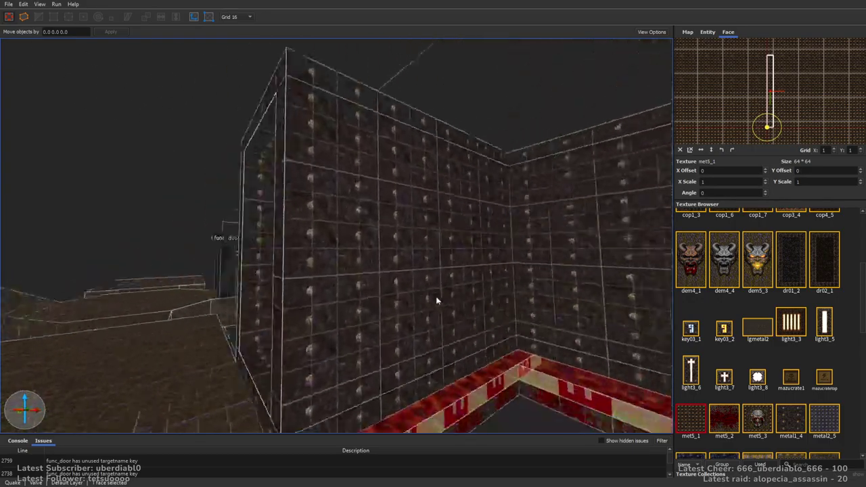
scroll(432, 305, down, 5)
right_drag(228, 92, 438, 322)
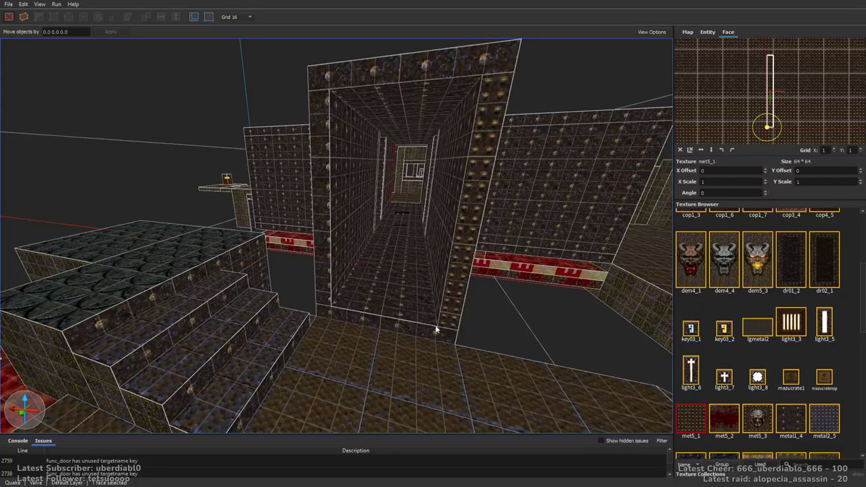
right_drag(323, 180, 541, 171)
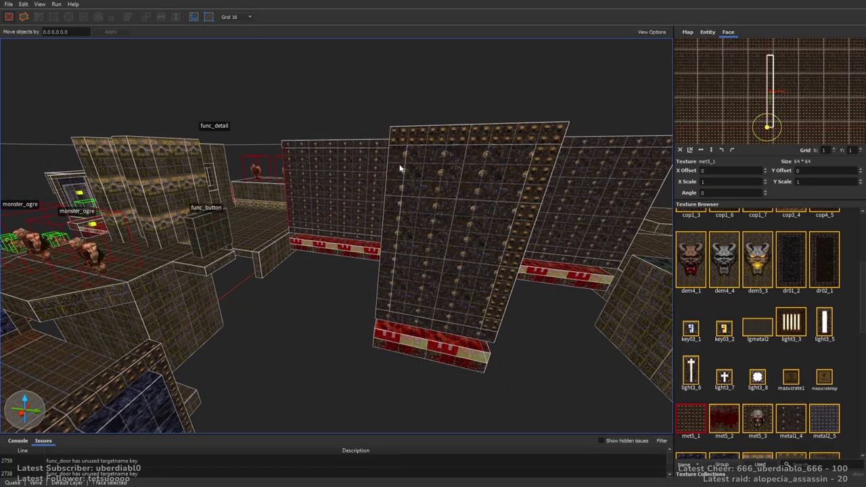
right_drag(389, 262, 404, 246)
Step: Apply the dem4_4 texture to the plug's front face and offset it to X -32, Y 64
shift+click(404, 247)
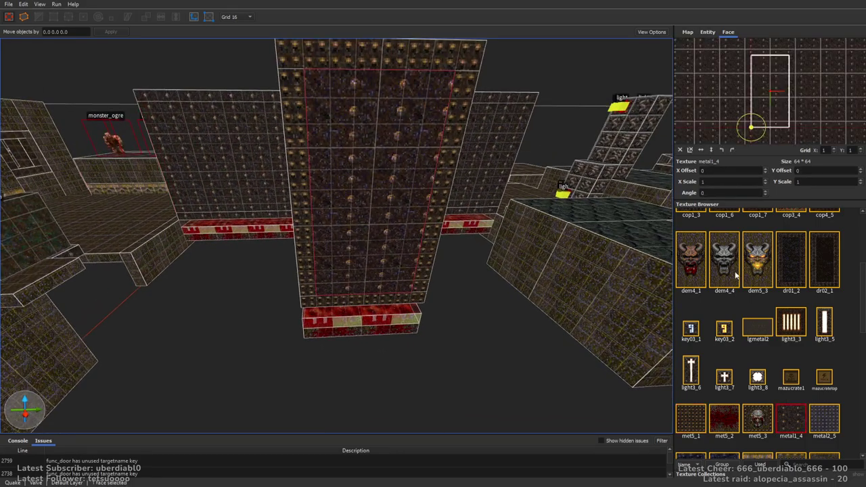
click(724, 261)
scroll(525, 178, down, 3)
key(alt+Up)
key(alt+Up)
key(alt+Up)
key(alt+Left)
key(alt+Left)
key(alt+Up)
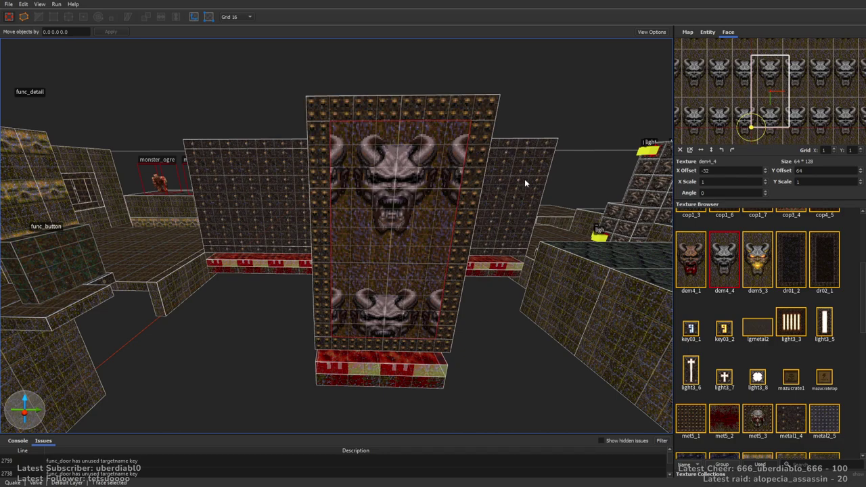
Step: Split the plug into a central demon head panel, narrow side strips and an 80-unit-high lower block
key(Escape)
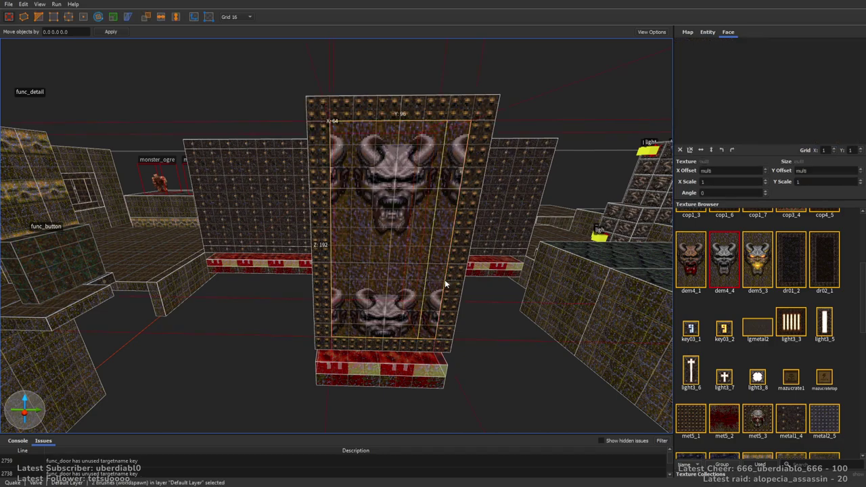
click(417, 325)
shift+drag(400, 310, 434, 275)
Step: Try metal2_5 and met5_2 on the three faces around the demon head, settling on the cop1_2 texture
shift+click(423, 289)
click(816, 430)
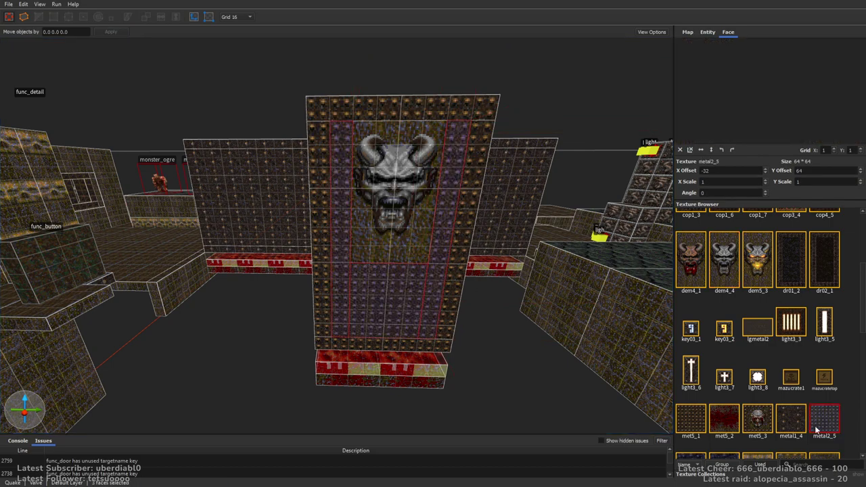
click(724, 418)
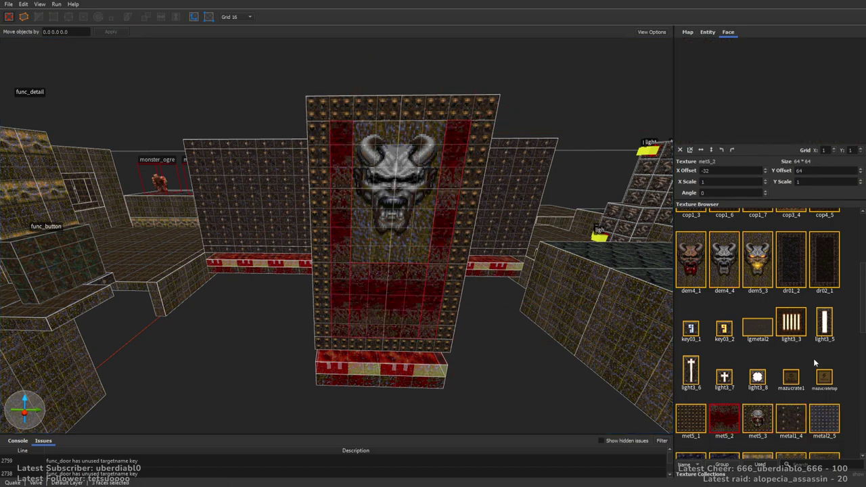
scroll(864, 277, up, 4)
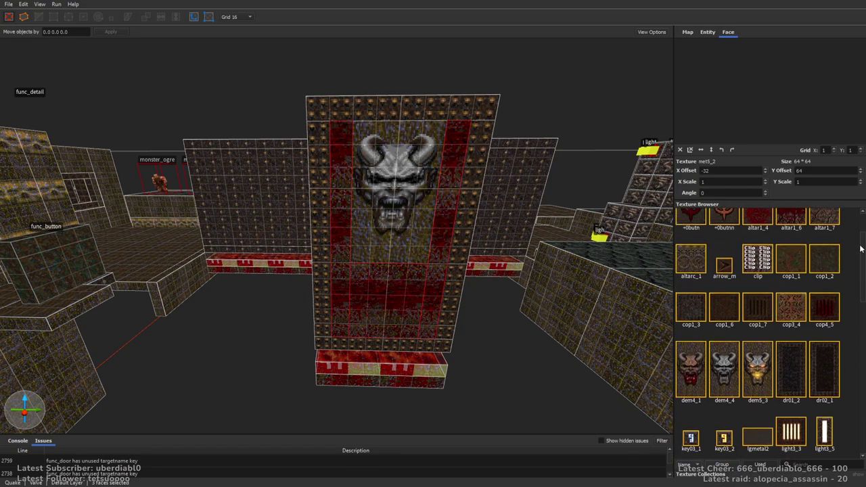
click(830, 273)
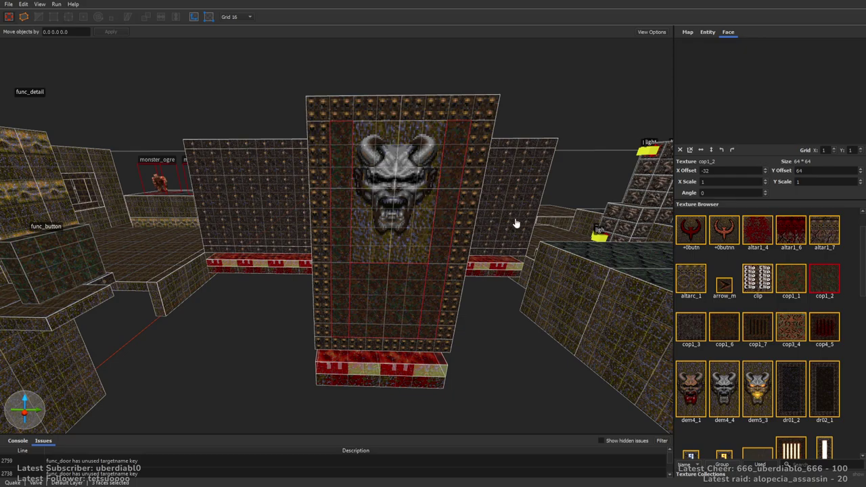
Step: Apply the light3_3 texture to the block face below the demon head
click(388, 315)
scroll(444, 309, up, 5)
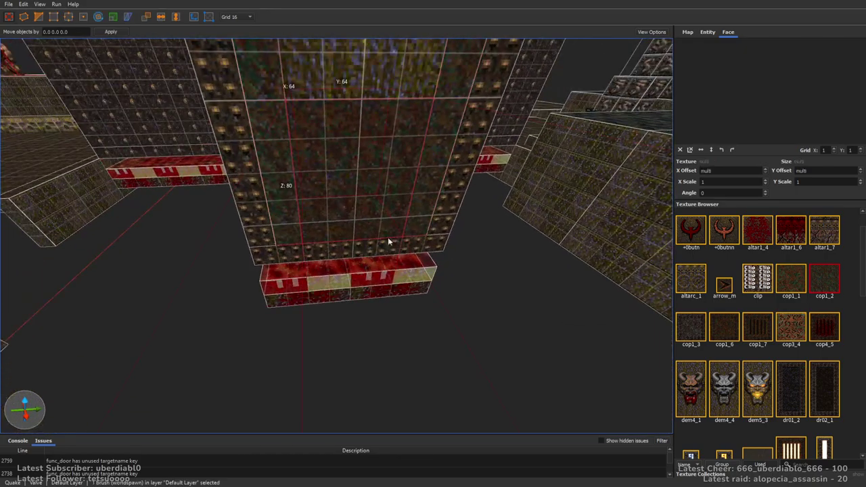
click(431, 301)
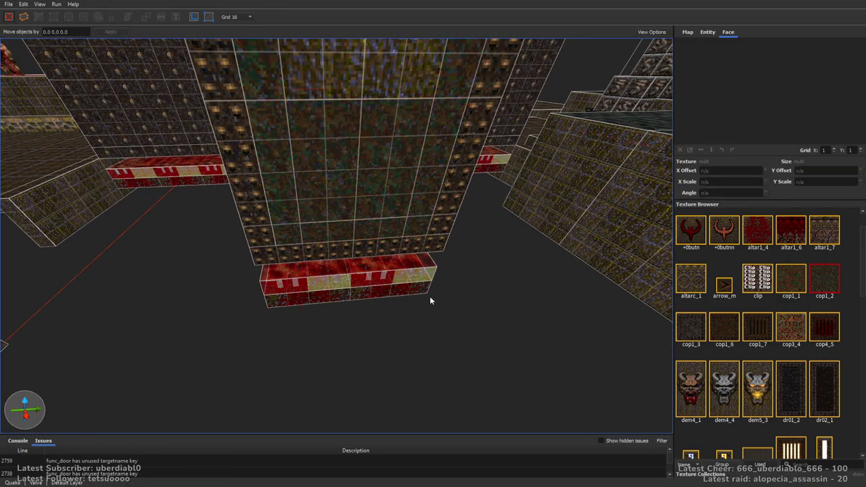
shift+click(362, 196)
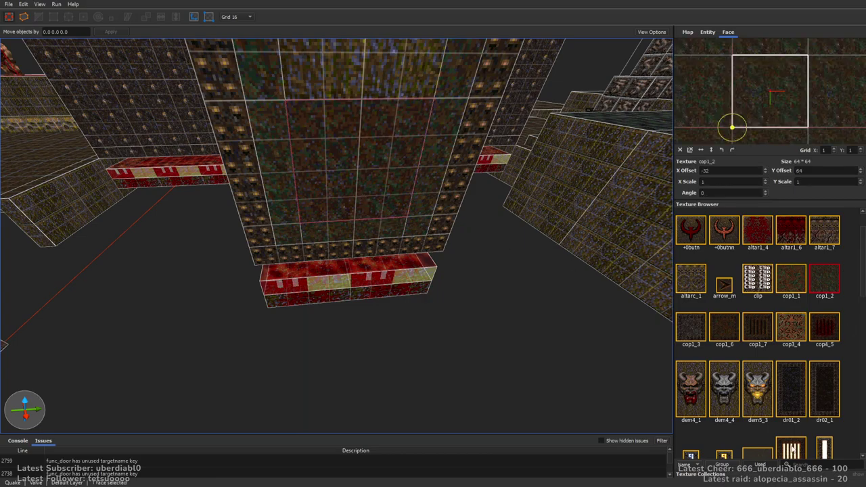
click(791, 450)
key(Escape)
alt+right_drag(423, 193, 454, 180)
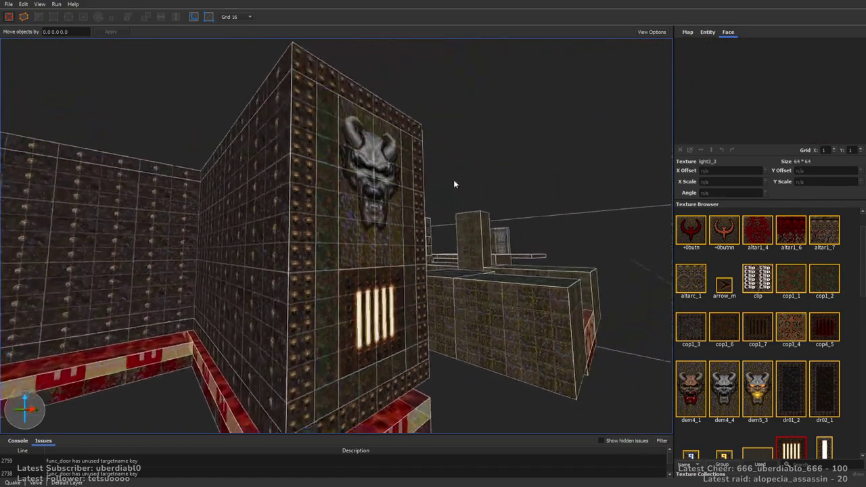
scroll(453, 180, up, 10)
scroll(463, 236, down, 10)
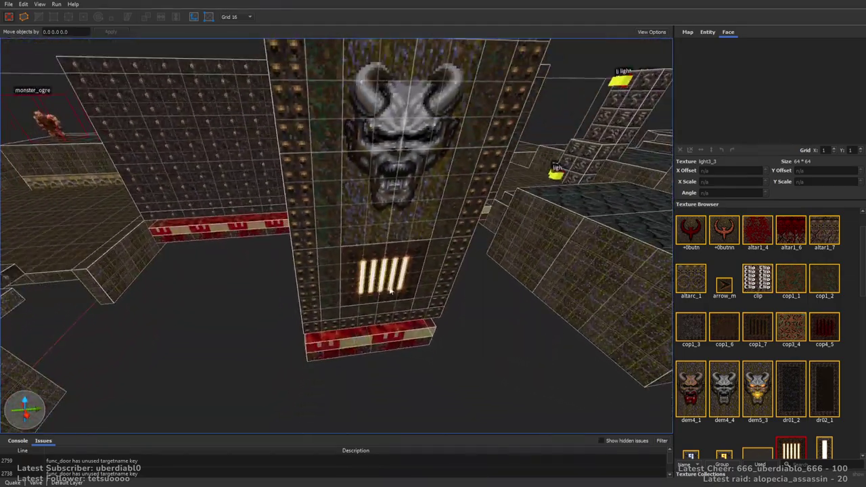
Step: Select the demon head panel with its light and side blocks, and place a copy in the main corridor's end opening
click(358, 318)
ctrl+click(382, 277)
ctrl+click(441, 206)
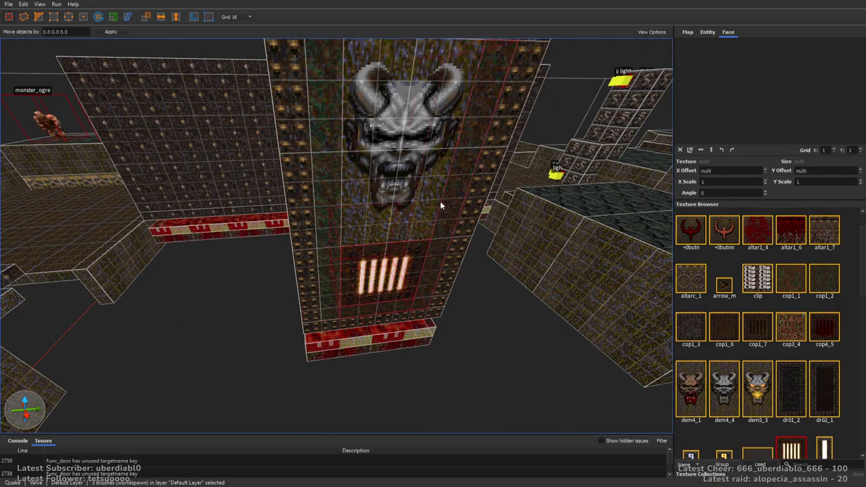
right_drag(328, 253, 152, 19)
scroll(306, 258, down, 8)
right_drag(249, 107, 381, 246)
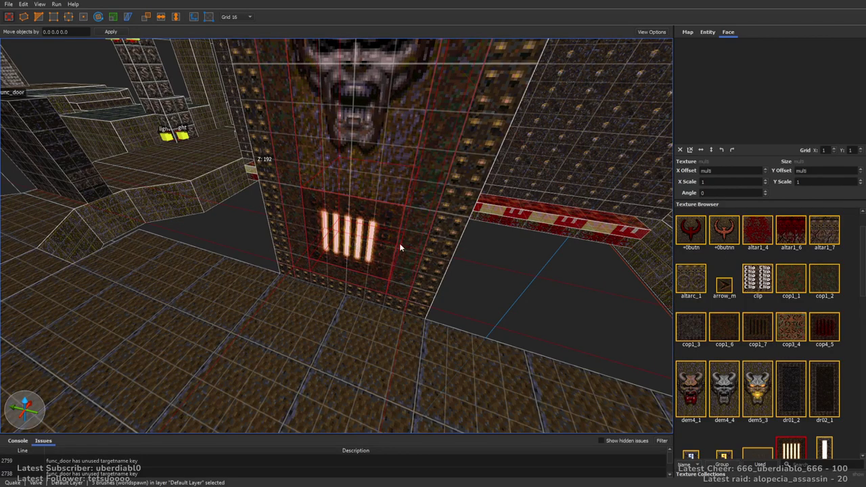
Step: Apply the mmetal1_2 texture to the three floor faces inside the crossing metal corridors
scroll(420, 238, down, 5)
click(654, 49)
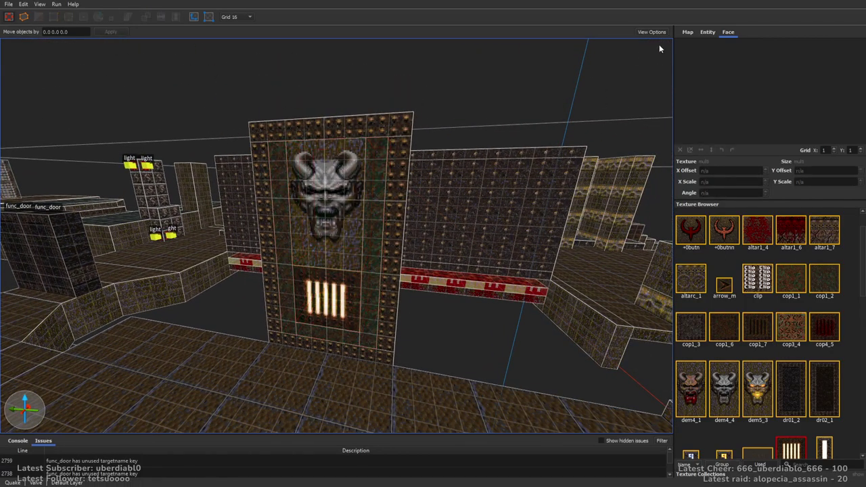
right_drag(451, 204, 398, 223)
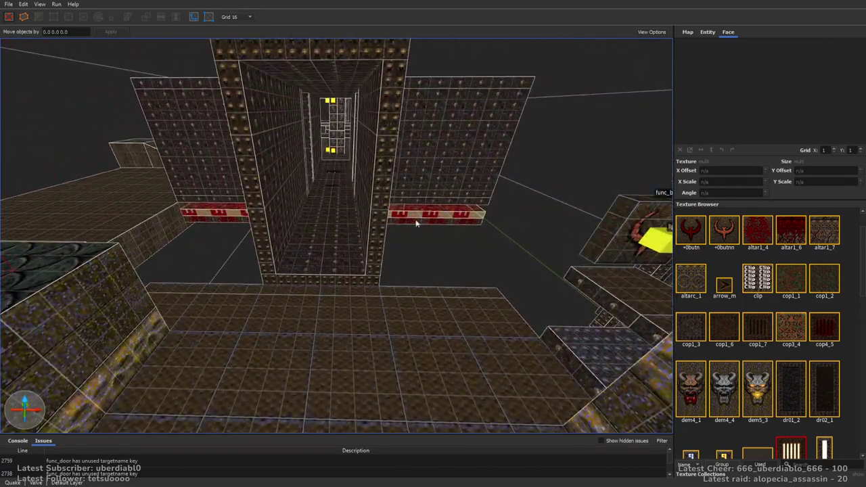
scroll(392, 213, up, 4)
scroll(388, 218, up, 5)
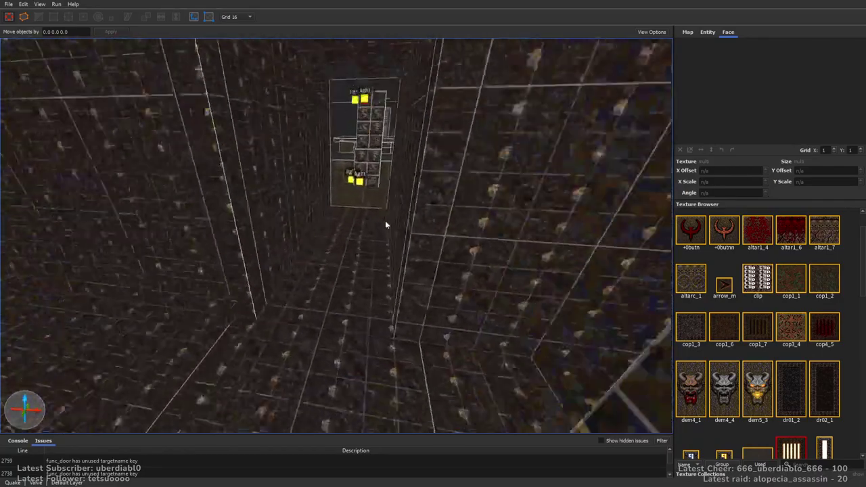
shift+click(392, 249)
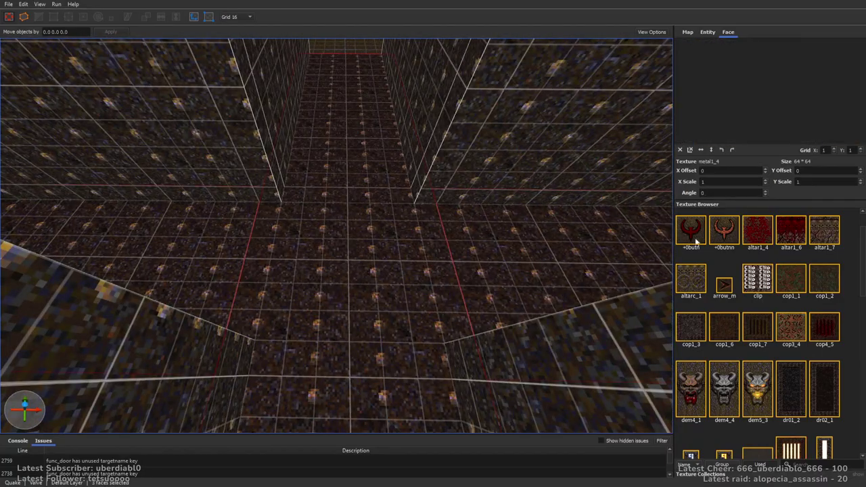
drag(862, 282, 842, 401)
click(791, 264)
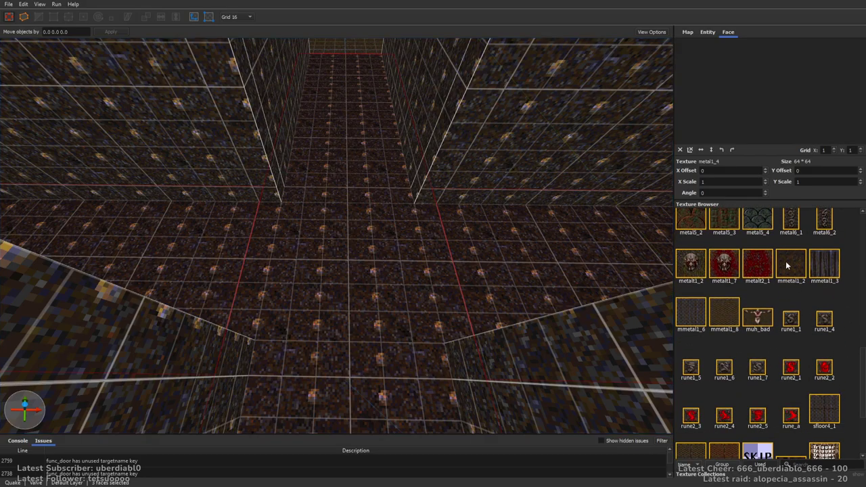
Step: Apply the metal5_2 texture to the ceiling faces inside the crossing corridors
mouse_move(461, 180)
right_down()
mouse_move(484, 132)
mouse_move(612, 161)
mouse_move(411, 207)
mouse_move(444, 187)
mouse_move(444, 170)
mouse_move(416, 222)
mouse_move(480, 216)
mouse_move(469, 144)
mouse_move(464, 193)
right_up()
shift+click(406, 199)
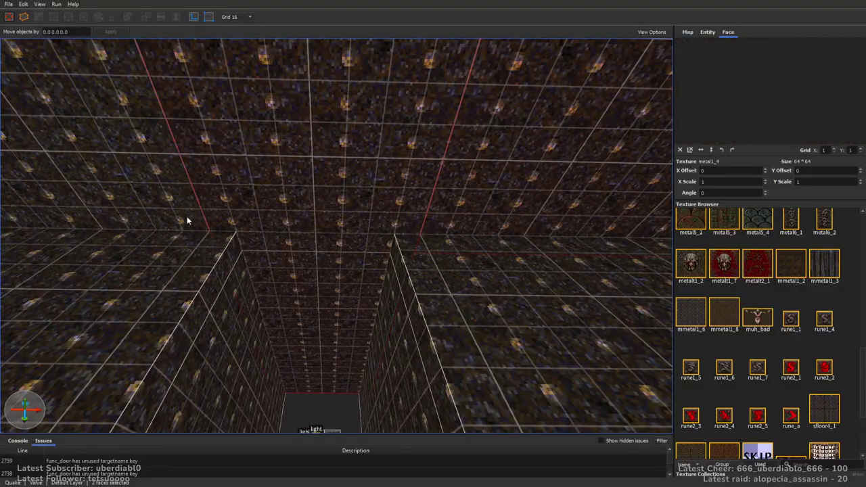
click(681, 225)
right_drag(492, 139, 359, 239)
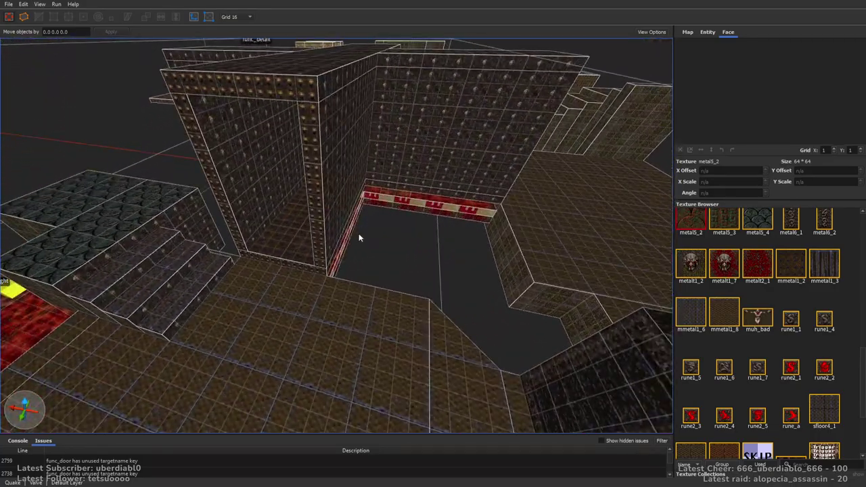
Step: Select all the brushes that make up the crossing corridors, including the demon head end panels
right_drag(473, 241, 395, 245)
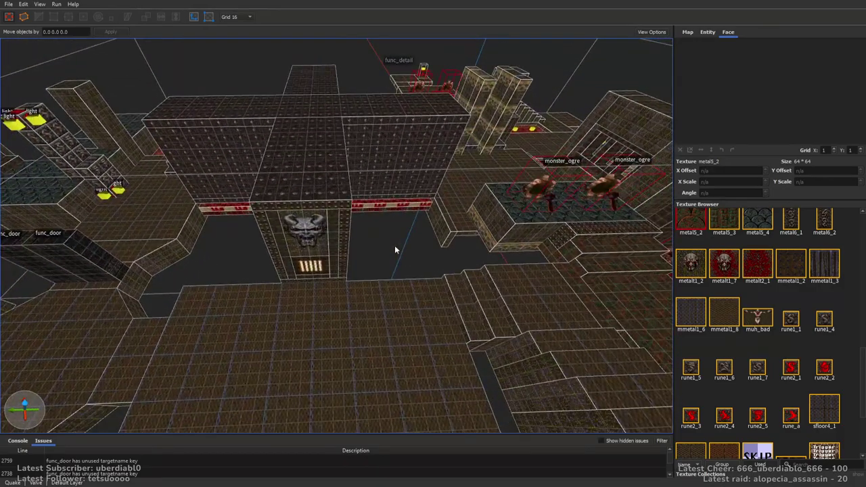
click(439, 289)
mouse_move(439, 290)
right_down()
mouse_move(297, 190)
mouse_move(401, 241)
mouse_move(458, 158)
mouse_move(555, 178)
mouse_move(469, 201)
right_up()
key(ctrl+t)
mouse_move(424, 291)
right_down()
mouse_move(406, 226)
mouse_move(382, 223)
mouse_move(441, 246)
right_up()
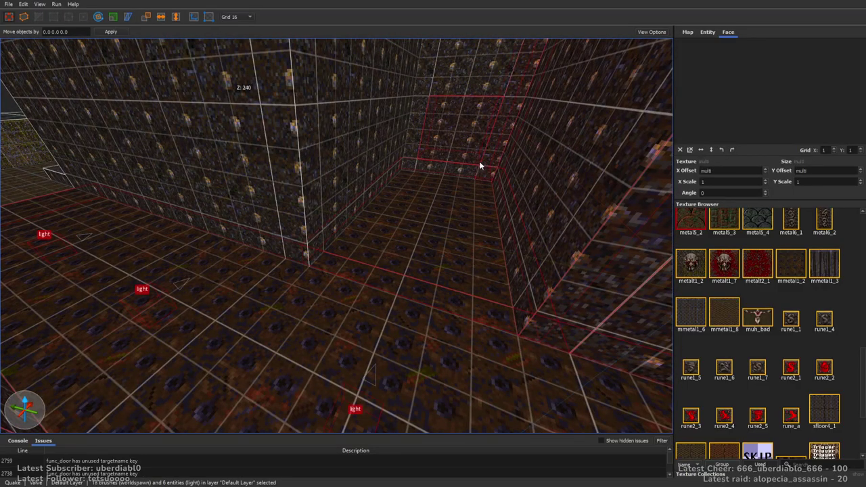
right_drag(450, 80, 472, 123)
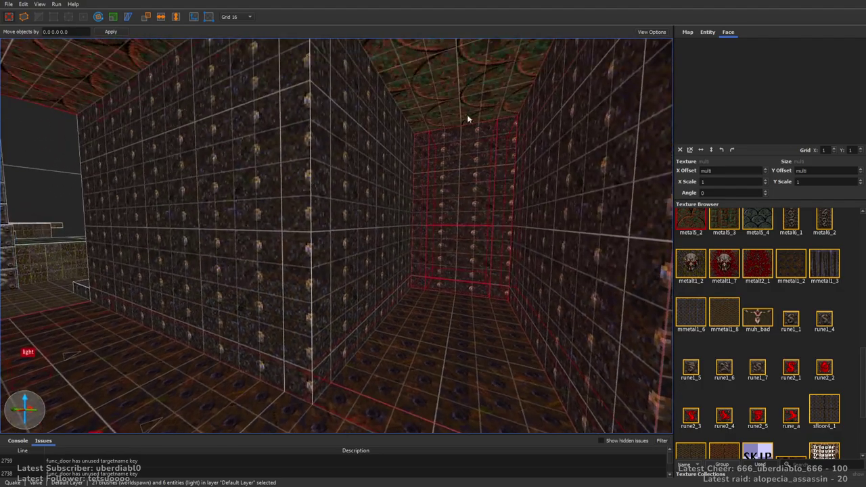
Step: Remove the lights and surplus brushes from the selection, and turn the remaining corridor brushes into a func_door
mouse_move(268, 286)
right_down()
mouse_move(406, 228)
mouse_move(348, 232)
mouse_move(359, 279)
mouse_move(440, 291)
mouse_move(458, 246)
mouse_move(460, 313)
mouse_move(499, 312)
mouse_move(470, 270)
mouse_move(477, 253)
mouse_move(397, 260)
mouse_move(386, 273)
mouse_move(386, 248)
mouse_move(234, 332)
right_up()
scroll(397, 255, up, 5)
ctrl+click(295, 195)
ctrl+click(306, 180)
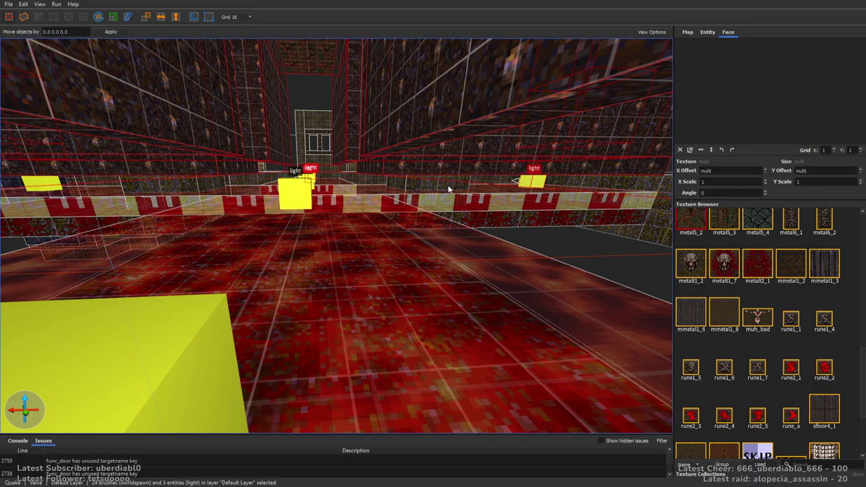
right_drag(533, 185, 552, 274)
ctrl+click(365, 227)
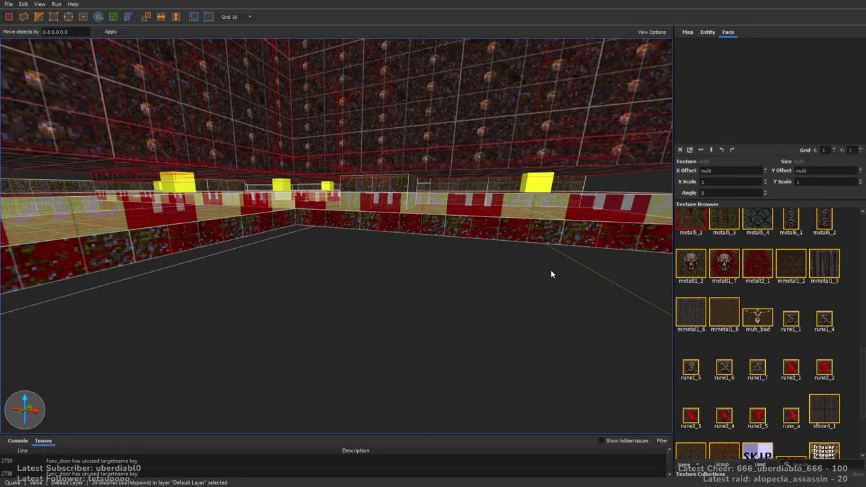
right_drag(463, 269, 400, 232)
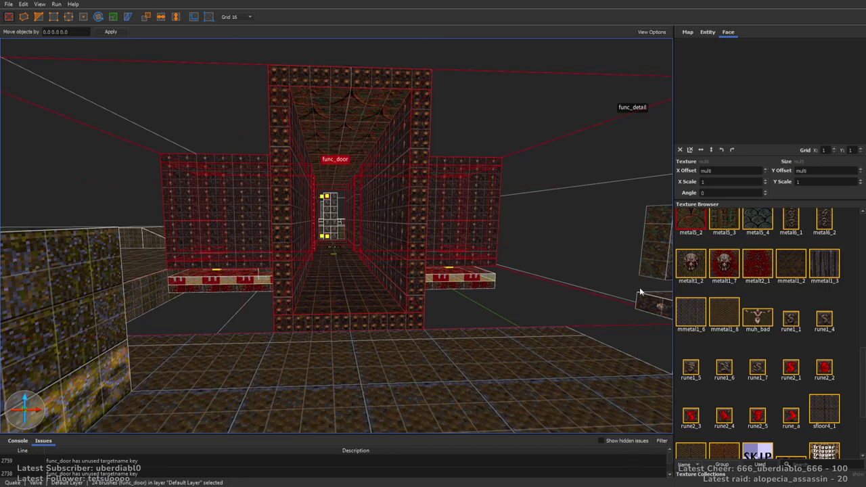
Step: Set the corridor door's angle to -1 and its lip to 16
click(707, 32)
double_click(744, 58)
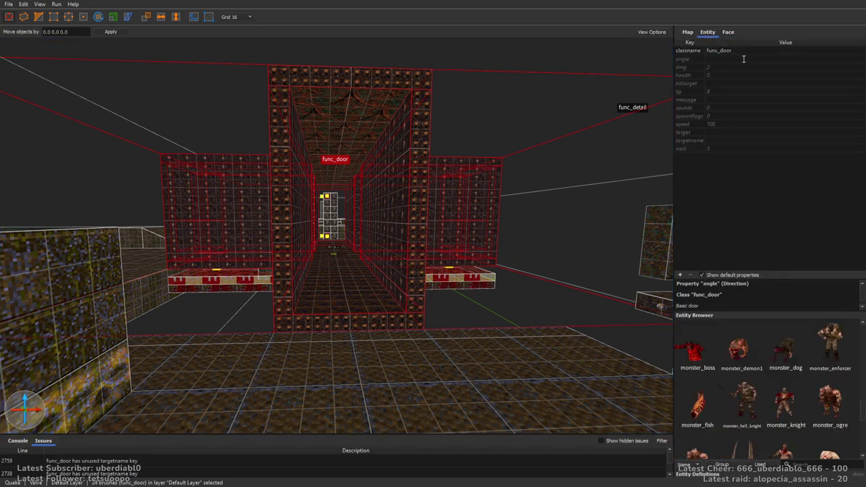
text(-1)
key(Return)
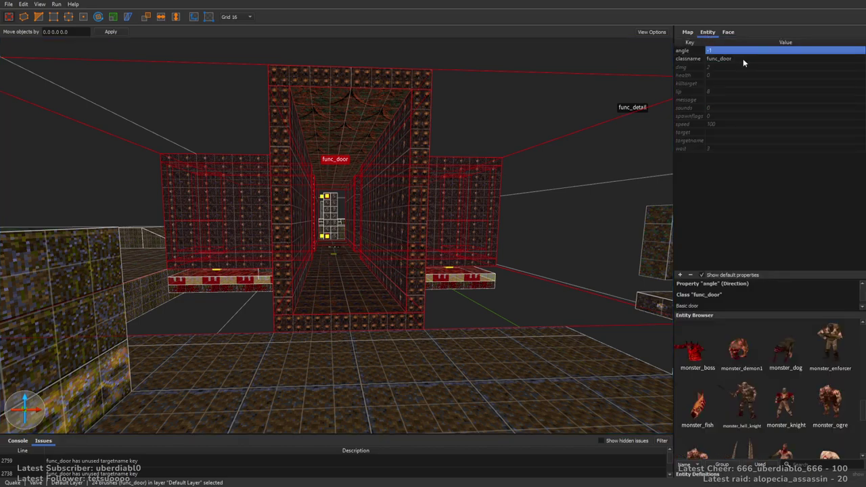
click(721, 93)
click(720, 93)
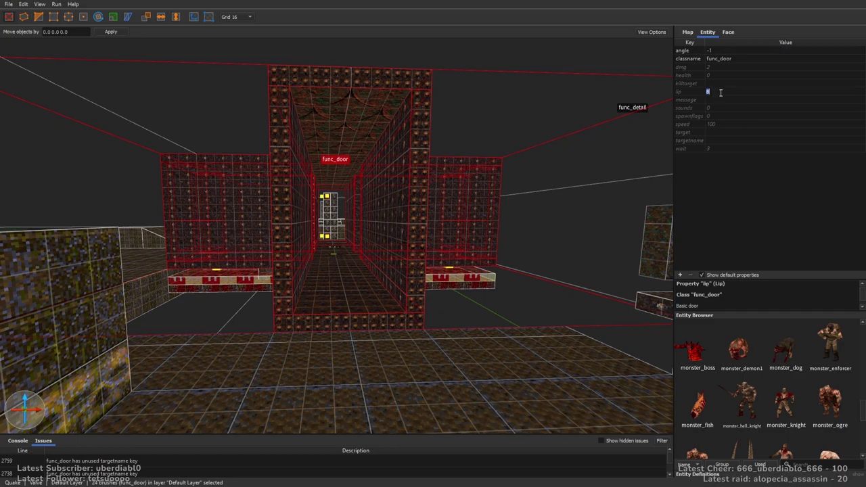
key(Return)
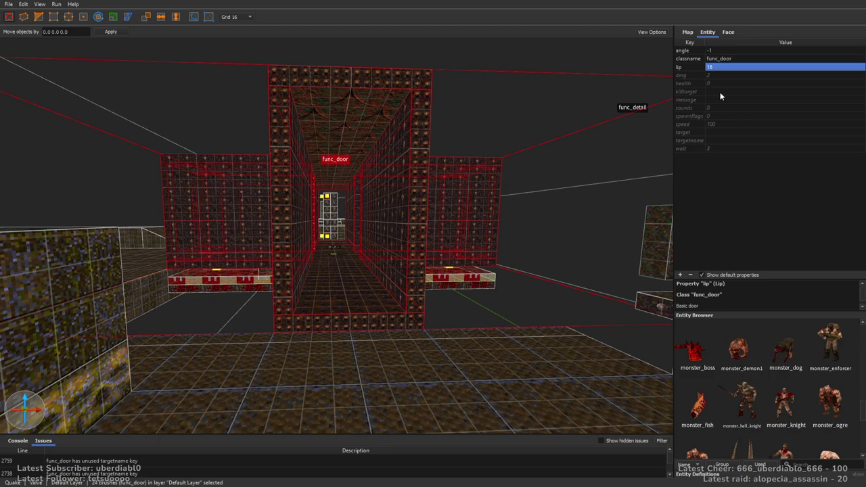
Step: Set the corridor door's sounds to 4, speed to 300 and dmg to 40
click(728, 109)
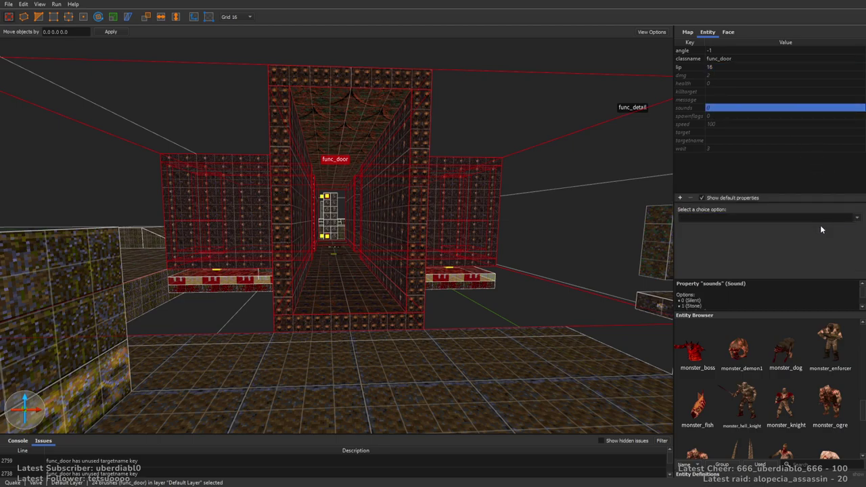
text(4)
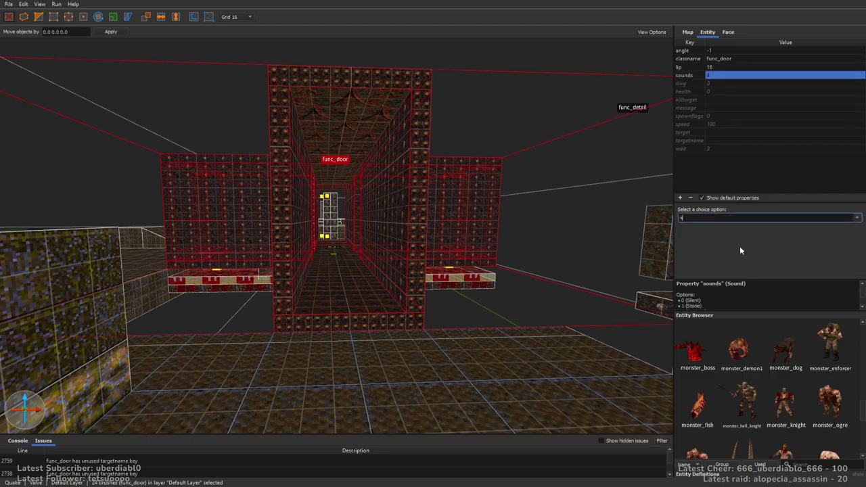
double_click(724, 124)
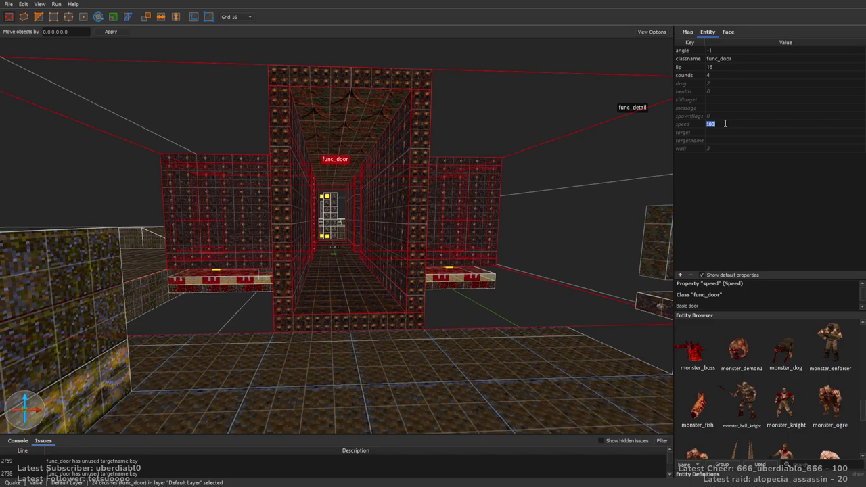
key(Return)
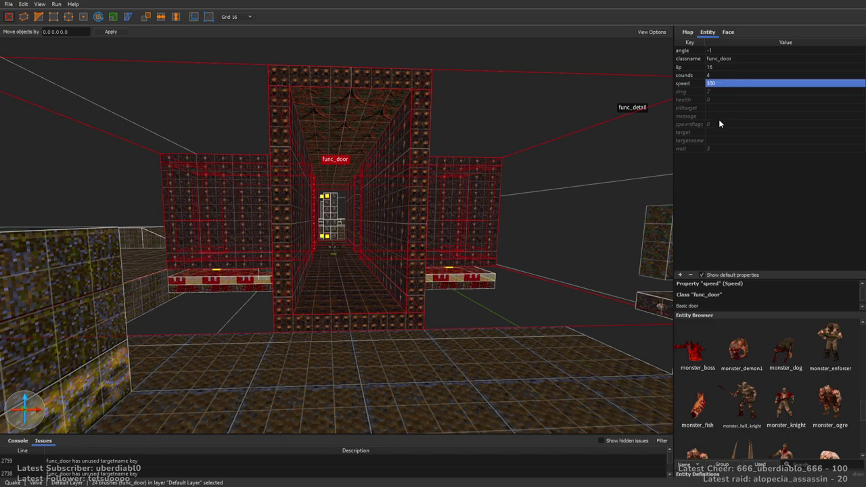
double_click(719, 90)
text(40)
key(Return)
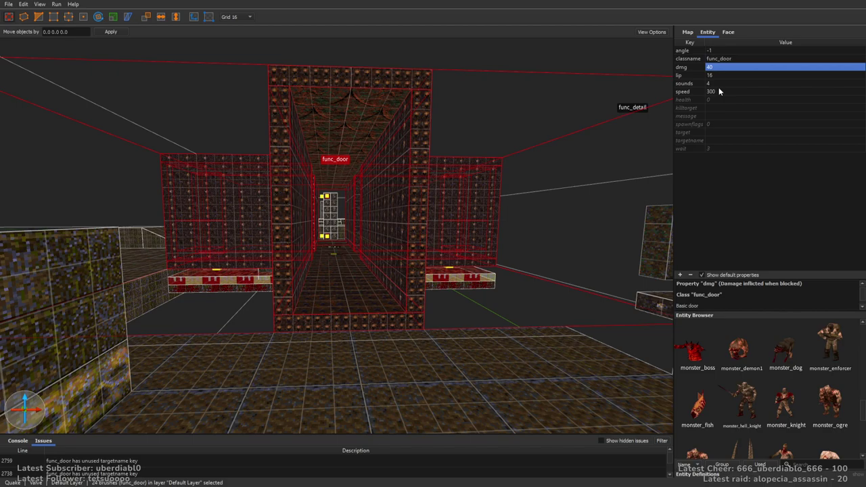
Step: Enable the Starts Open, Don't link and Toggle spawnflags on the corridor door, and set its wait to -1
click(716, 125)
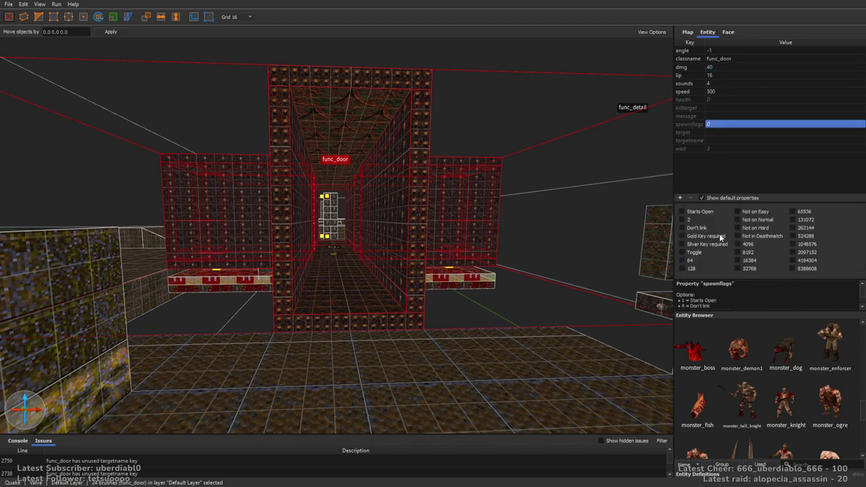
click(690, 212)
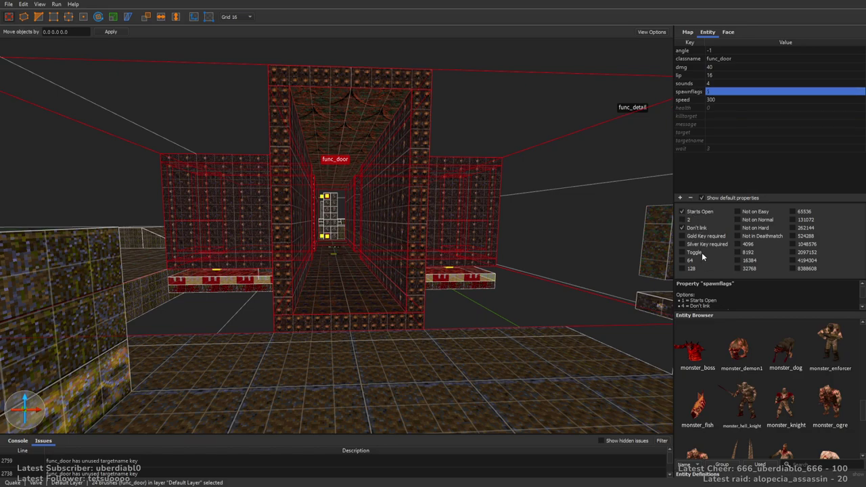
click(726, 148)
text(-1)
key(Return)
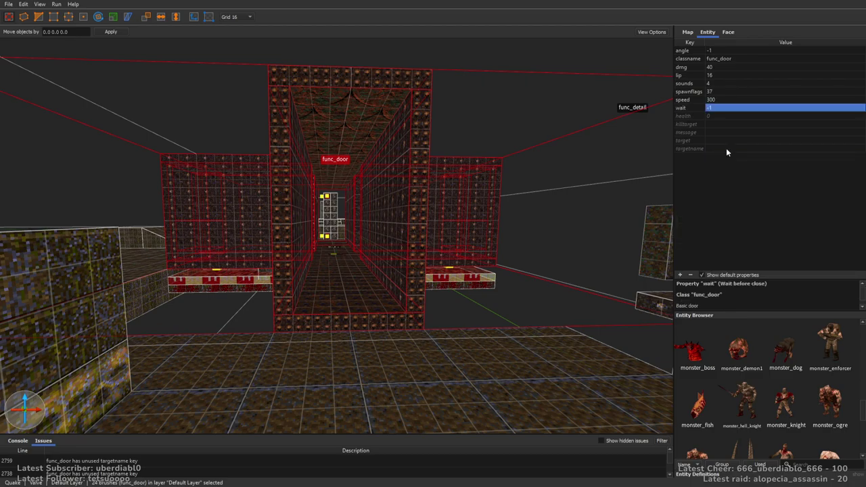
Step: Give the corridor door the targetname bridge
click(726, 149)
text(brid)
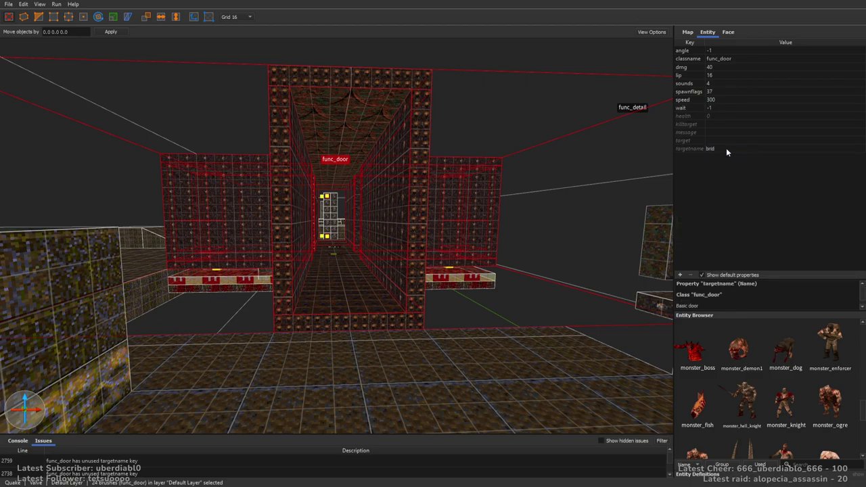
text(ge)
key(Return)
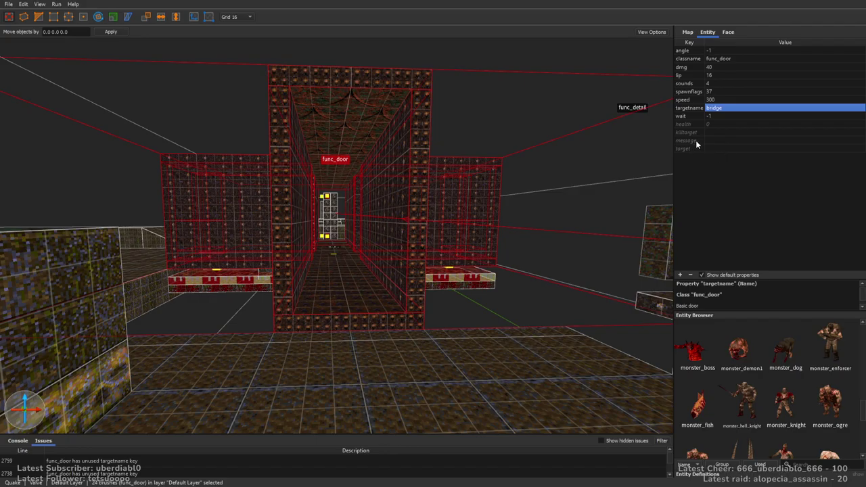
Step: Deselect the door and shape a 128 by 112 by 32 unit slab beside the tall block on the brown walkway
mouse_move(392, 140)
right_down()
mouse_move(426, 125)
mouse_move(447, 220)
mouse_move(460, 203)
mouse_move(478, 238)
mouse_move(486, 217)
mouse_move(356, 248)
mouse_move(441, 228)
mouse_move(379, 238)
mouse_move(421, 232)
mouse_move(387, 233)
mouse_move(525, 246)
mouse_move(466, 239)
mouse_move(498, 236)
right_up()
click(447, 220)
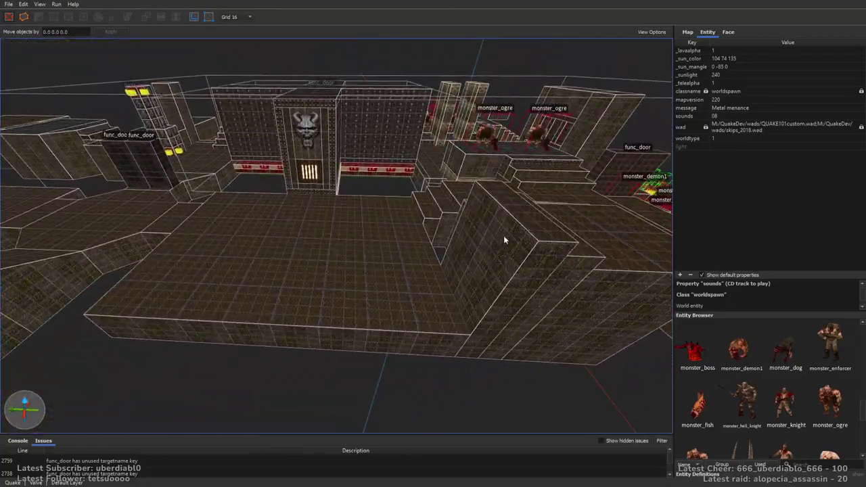
click(501, 245)
shift+drag(411, 349, 448, 299)
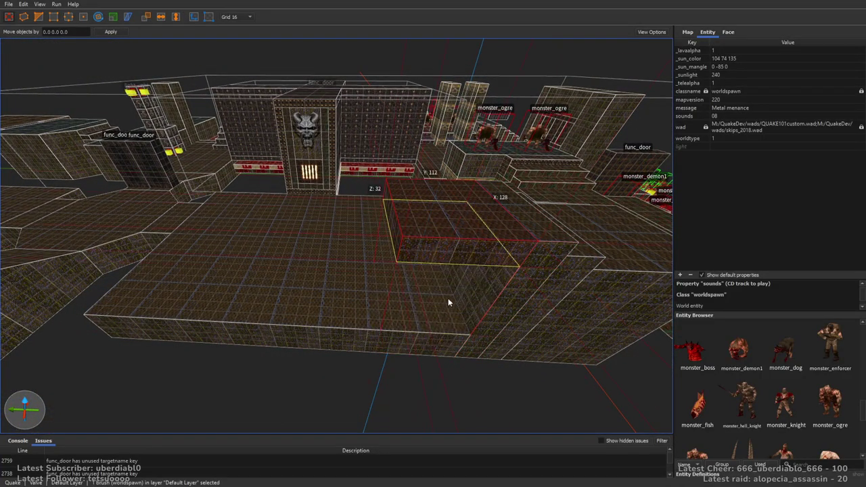
Step: Stretch the slab's side faces to extend it along the walkway in front of the demon head panel
right_drag(448, 300, 437, 303)
mouse_move(406, 272)
right_down()
mouse_move(453, 219)
mouse_move(478, 207)
mouse_move(410, 253)
mouse_move(396, 249)
mouse_move(362, 174)
right_up()
mouse_move(361, 173)
shift+mouse_down()
mouse_move(357, 139)
mouse_move(357, 158)
mouse_move(392, 170)
shift+mouse_up()
right_drag(394, 175, 341, 208)
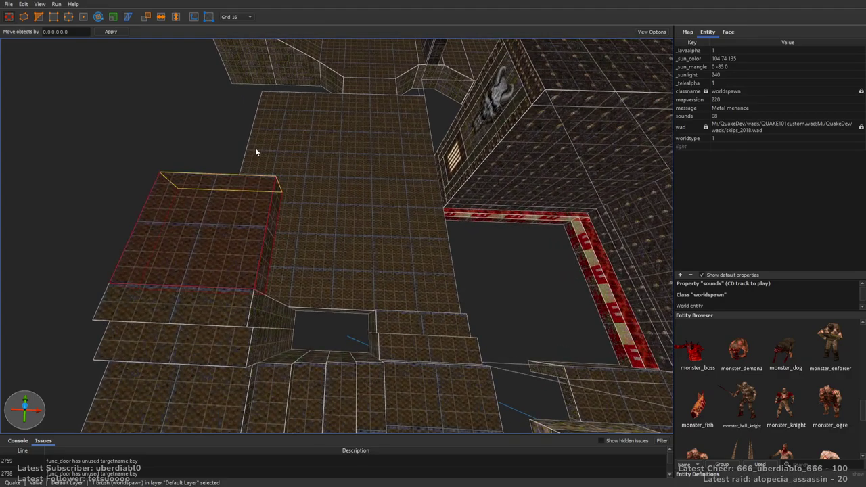
right_drag(410, 162, 240, 293)
shift+drag(241, 292, 20, 300)
right_drag(220, 245, 356, 264)
mouse_move(387, 203)
shift+mouse_down()
mouse_move(392, 138)
mouse_move(270, 148)
mouse_move(303, 151)
shift+mouse_up()
Step: Clip the slab's inner corner diagonally next to the stairs
mouse_move(303, 152)
right_down()
mouse_move(447, 140)
mouse_move(345, 196)
right_up()
click(353, 181)
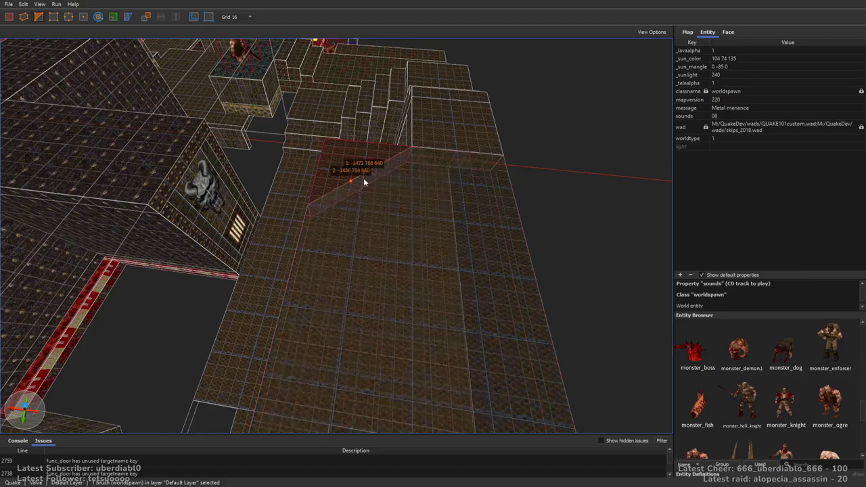
key(Return)
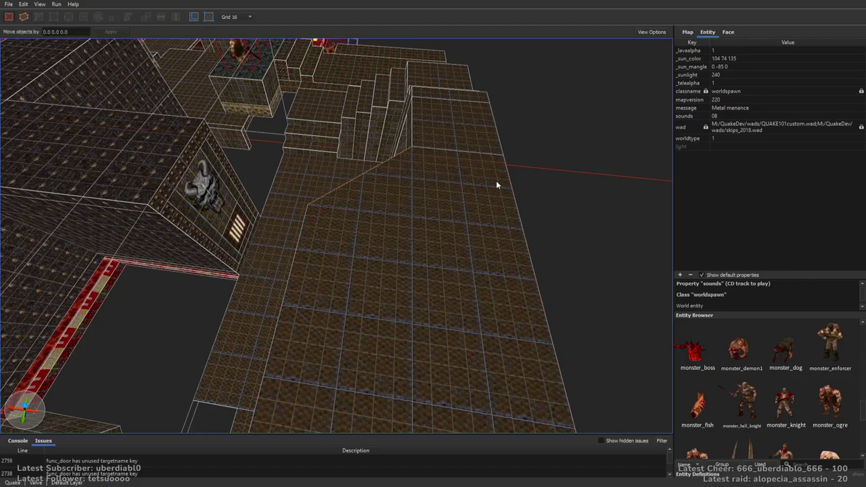
Step: Clip the slab's outer side along a long diagonal away from the stairs
click(509, 190)
click(466, 223)
key(Return)
right_drag(483, 221, 474, 227)
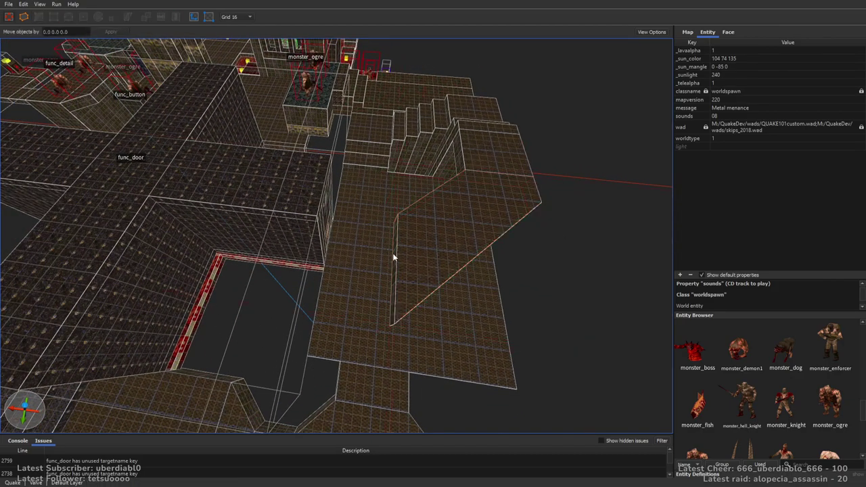
Step: Trim the slab's pointed inner end with another diagonal clip, and clear the selection
right_drag(393, 258, 434, 247)
click(329, 249)
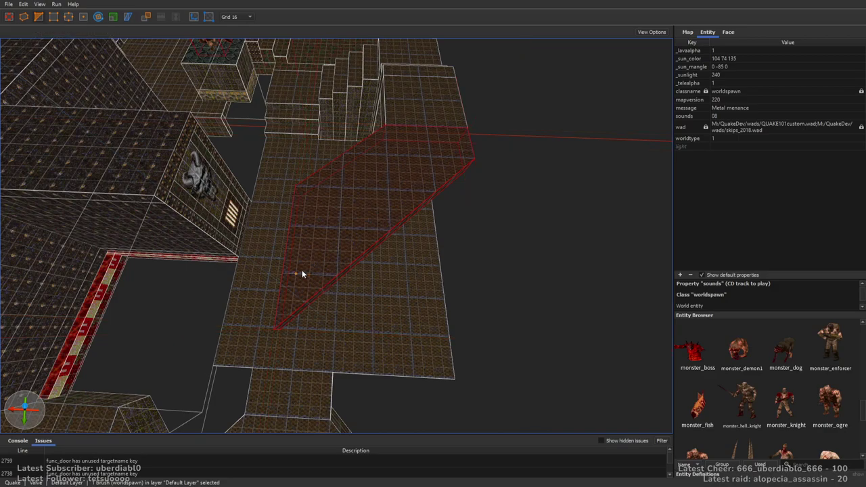
key(Tab)
key(Tab)
key(Return)
key(Escape)
key(Escape)
Step: Copy the raised block beside the stairs to the slab's opposite end and resize it to 192 units along X
click(440, 119)
mouse_move(440, 118)
ctrl+mouse_down()
mouse_move(437, 96)
mouse_move(273, 333)
mouse_move(295, 325)
ctrl+mouse_up()
mouse_move(295, 325)
right_down()
mouse_move(404, 254)
mouse_move(311, 250)
mouse_move(378, 239)
mouse_move(408, 257)
right_up()
shift+drag(399, 252, 355, 257)
right_drag(441, 232, 303, 212)
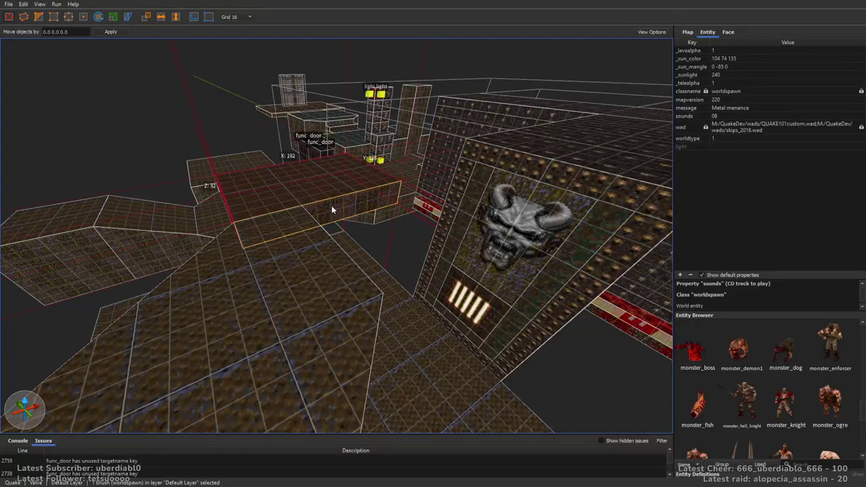
Step: Resize the copied raised block against the metal corridor to 128 by 192 units and 96 units tall
mouse_move(299, 282)
shift+mouse_down()
mouse_move(275, 275)
mouse_move(406, 218)
mouse_move(434, 145)
shift+mouse_up()
scroll(458, 223, up, 5)
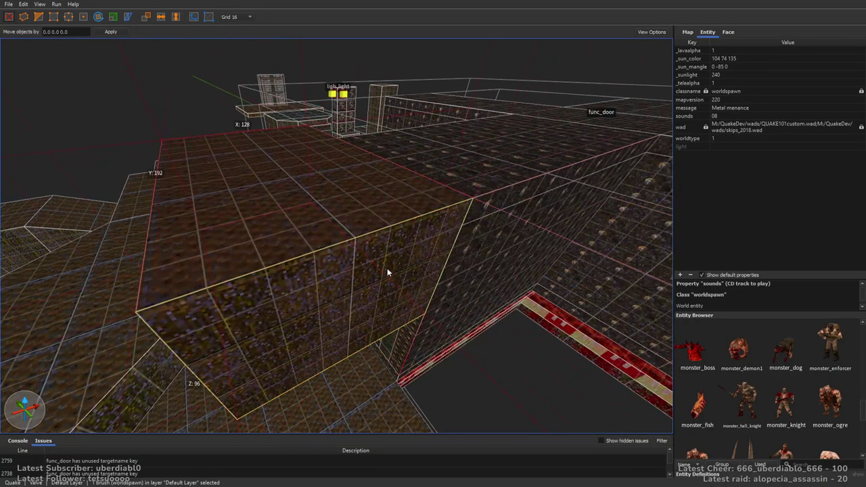
right_drag(390, 274, 450, 266)
mouse_move(443, 268)
alt+right_down()
mouse_move(348, 245)
mouse_move(388, 248)
alt+right_up()
mouse_move(483, 224)
alt+right_down()
mouse_move(493, 224)
mouse_move(421, 223)
mouse_move(429, 259)
mouse_move(387, 201)
mouse_move(348, 200)
alt+right_up()
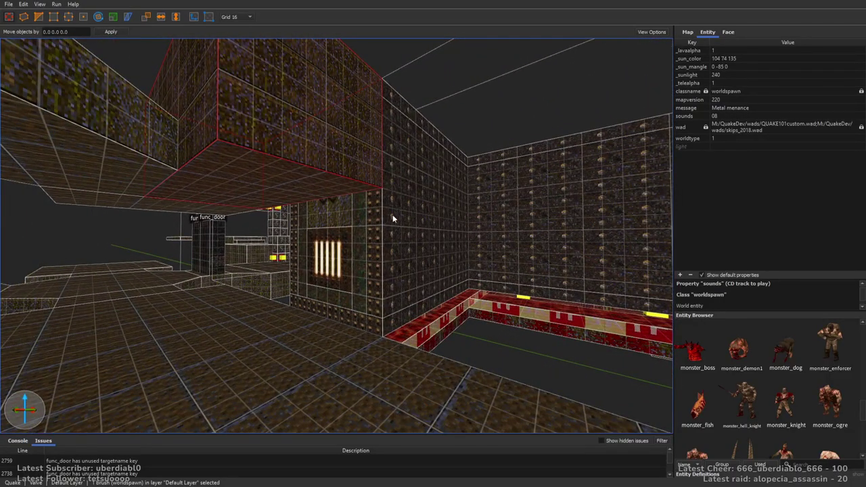
Step: Fill the gap between the diagonal slab and the raised block with a 64-unit-wide brush cut down to a triangular wedge
mouse_move(462, 280)
alt+right_down()
mouse_move(458, 241)
mouse_move(511, 344)
mouse_move(346, 252)
mouse_move(367, 269)
mouse_move(358, 273)
mouse_move(341, 251)
mouse_move(444, 263)
mouse_move(324, 262)
mouse_move(364, 238)
mouse_move(304, 223)
mouse_move(362, 193)
alt+right_up()
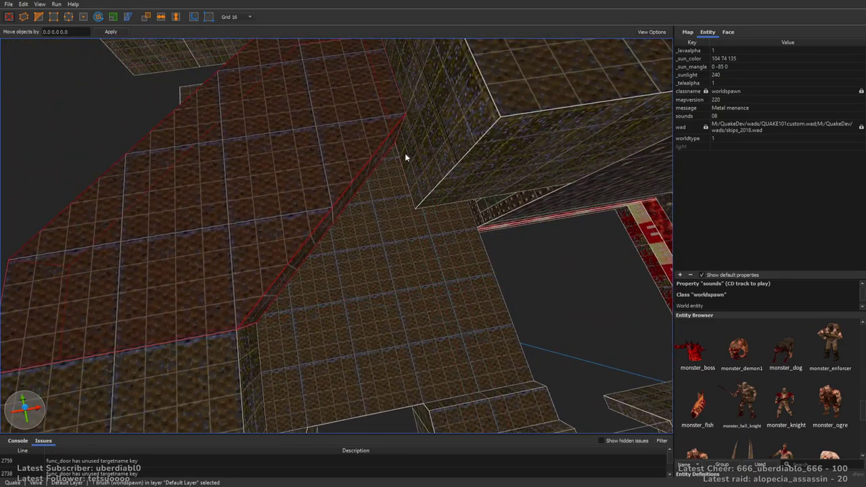
key(Escape)
mouse_move(388, 181)
mouse_down()
mouse_move(368, 216)
mouse_move(388, 178)
mouse_move(357, 193)
mouse_up()
key(Delete)
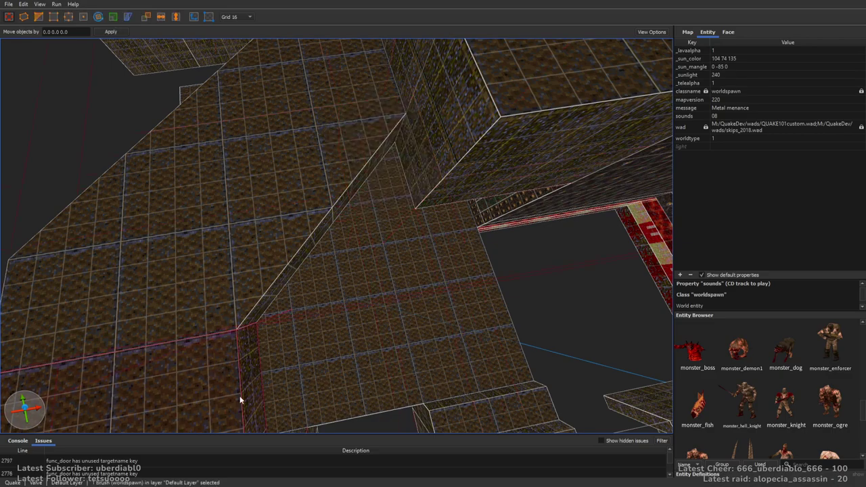
mouse_move(253, 347)
mouse_down()
mouse_move(374, 150)
mouse_move(114, 251)
mouse_move(243, 245)
mouse_up()
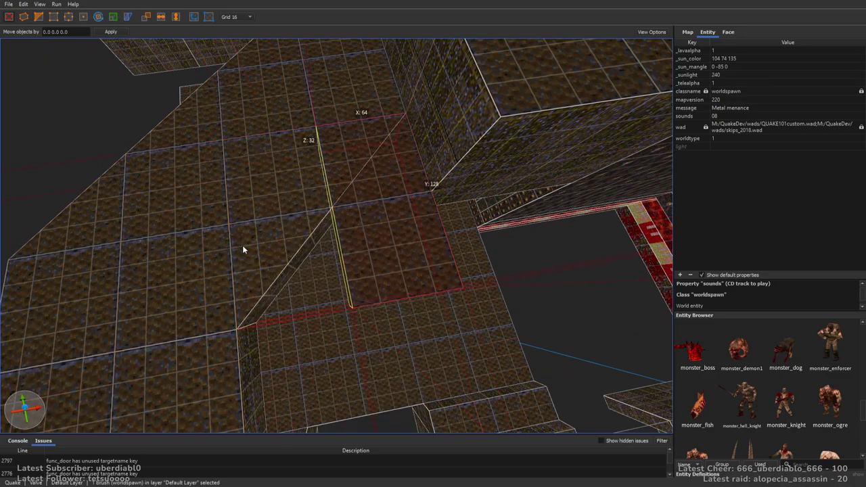
drag(449, 316, 393, 213)
drag(321, 145, 386, 209)
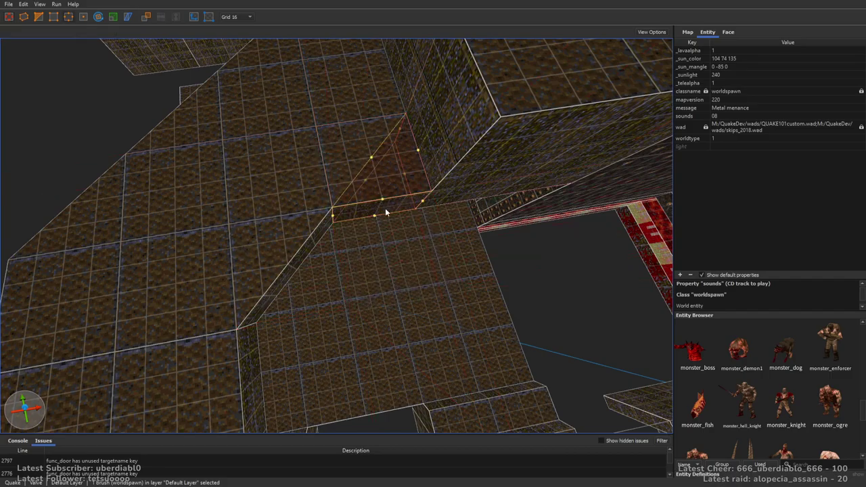
key(Delete)
Step: Build a flight of stairs up to the end of the raised block from copied step brushes, and clear the selection
mouse_move(386, 209)
right_down()
mouse_move(325, 179)
mouse_move(376, 182)
mouse_move(433, 168)
mouse_move(444, 191)
mouse_move(232, 199)
right_up()
click(433, 168)
scroll(451, 196, down, 4)
drag(231, 200, 319, 210)
middle_drag(303, 208, 438, 207)
drag(437, 207, 372, 210)
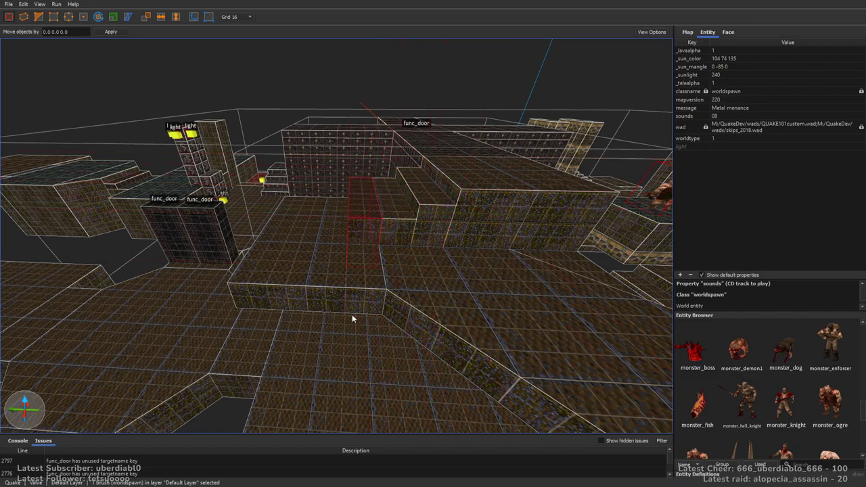
drag(362, 291, 381, 199)
key(Escape)
Step: Select the top faces of the new stairs and apply the sfloor4_6 texture to them
mouse_move(381, 199)
right_down()
mouse_move(444, 235)
mouse_move(466, 214)
right_up()
shift+click(332, 299)
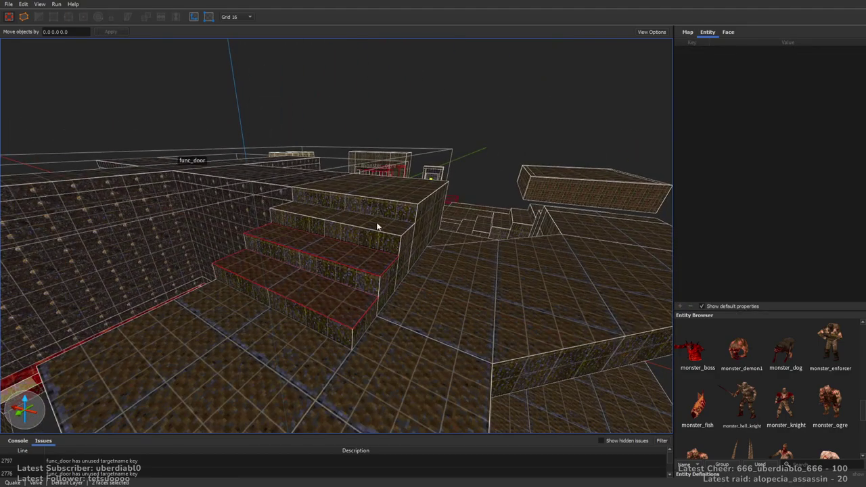
click(728, 32)
click(817, 274)
scroll(861, 377, down, 1)
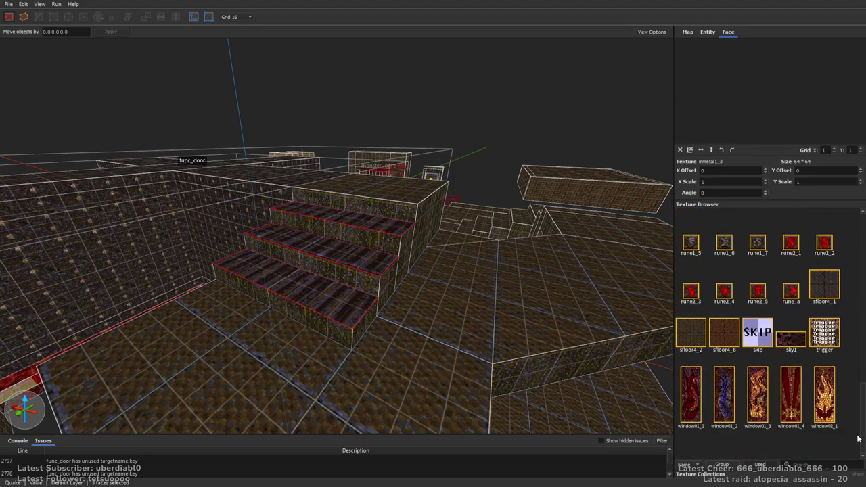
click(717, 440)
Step: Select the riser faces of the new stairs and apply the metal1_4 texture to them
scroll(474, 261, down, 5)
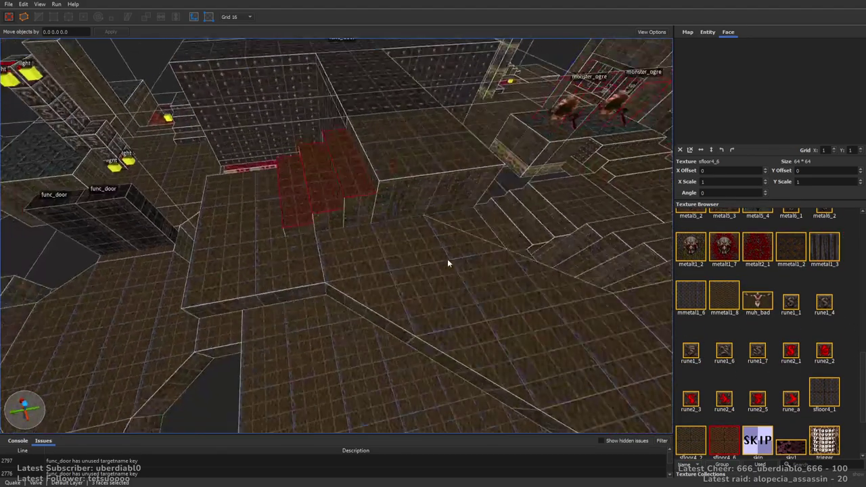
scroll(399, 238, up, 5)
shift+click(462, 172)
ctrl+shift+click(513, 122)
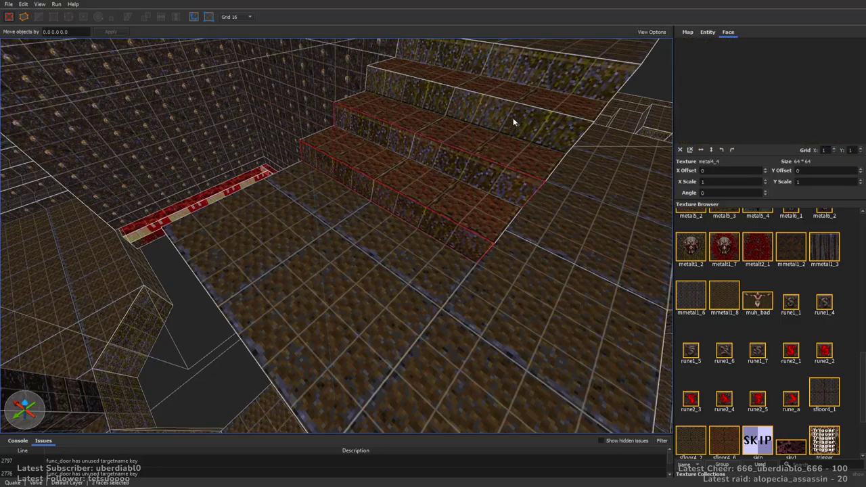
scroll(550, 68, down, 5)
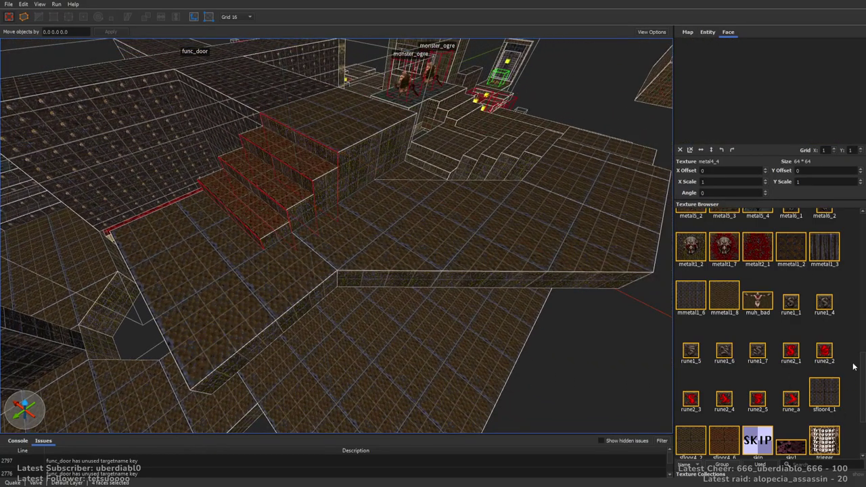
scroll(854, 339, up, 4)
click(791, 303)
Step: Apply the metal1_4 texture to the riser faces of the older stair flights at the other end of the raised walkway
scroll(452, 179, down, 4)
scroll(452, 179, up, 5)
right_drag(586, 228, 397, 223)
key(Escape)
shift+click(369, 271)
ctrl+shift+click(329, 245)
ctrl+shift+click(325, 170)
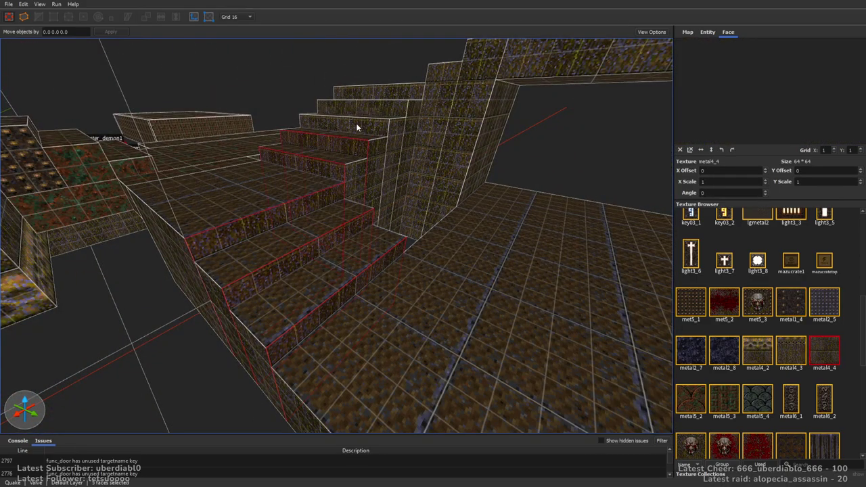
right_drag(397, 91, 457, 198)
click(404, 202)
Step: Select the top faces of the older stair flights and retexture them with sfloor4_6
shift+click(457, 199)
shift+click(319, 169)
shift+click(304, 71)
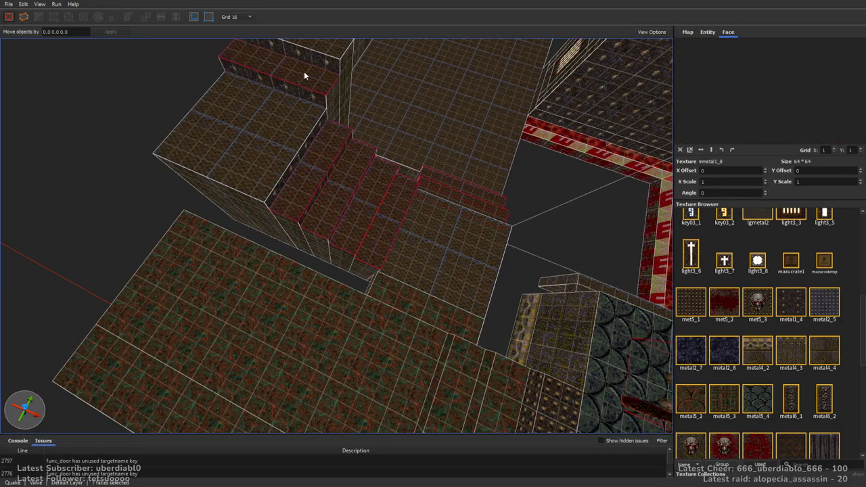
right_drag(406, 171, 237, 203)
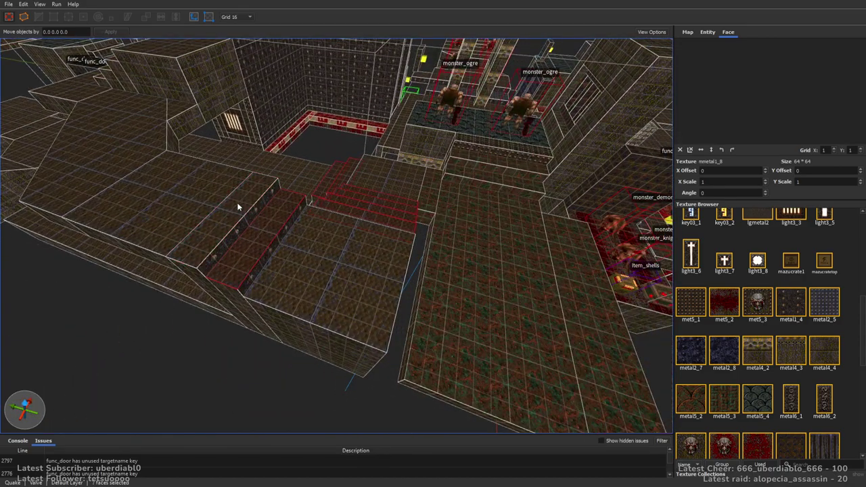
click(781, 309)
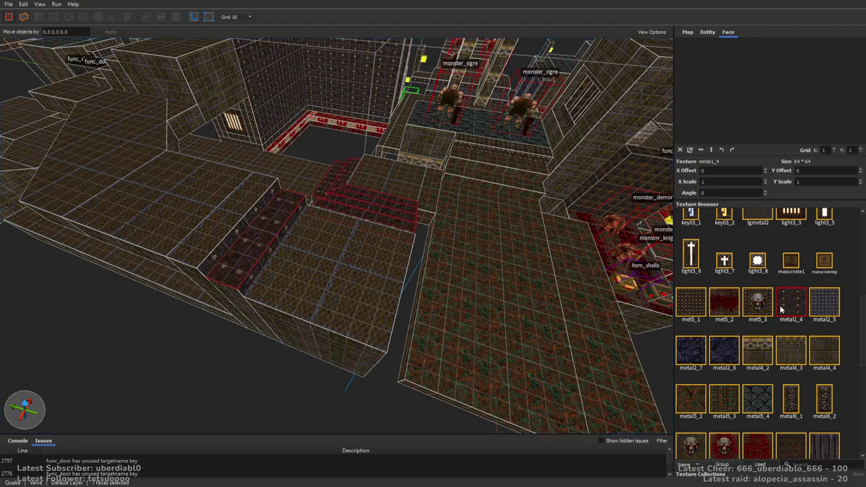
click(822, 305)
drag(861, 328, 853, 427)
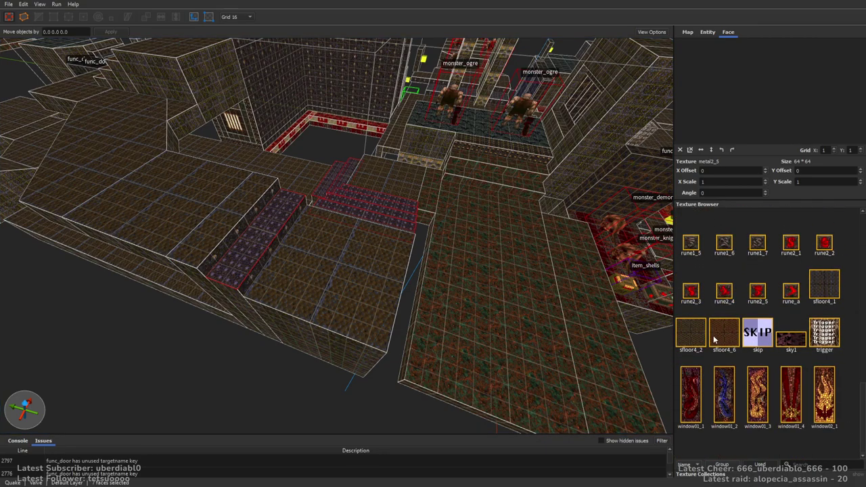
Step: Try the mmetal1_6 texture on the top faces of the two landings between the stair flights
right_drag(410, 223, 474, 251)
shift+click(474, 251)
ctrl+shift+click(158, 159)
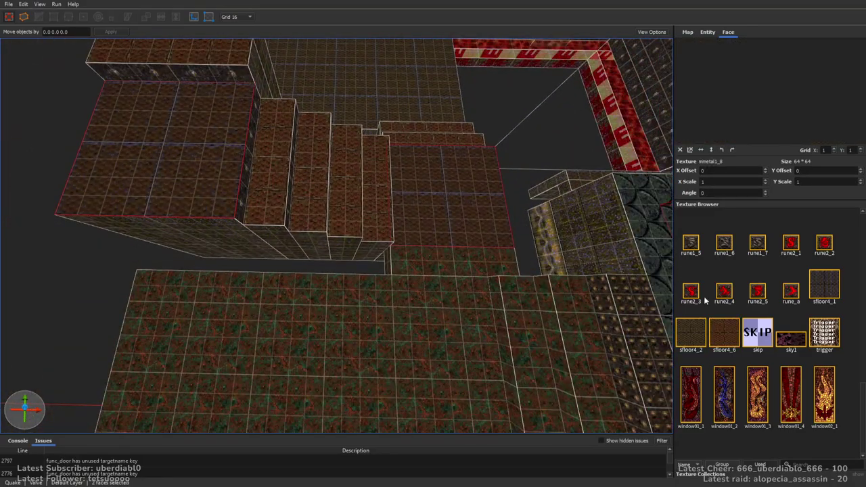
drag(862, 417, 862, 370)
click(691, 350)
mouse_move(501, 223)
right_down()
mouse_move(510, 212)
mouse_move(397, 249)
mouse_move(483, 233)
mouse_move(430, 203)
mouse_move(471, 271)
mouse_move(519, 271)
mouse_move(429, 270)
mouse_move(314, 245)
mouse_move(377, 251)
mouse_move(435, 228)
right_up()
key(Escape)
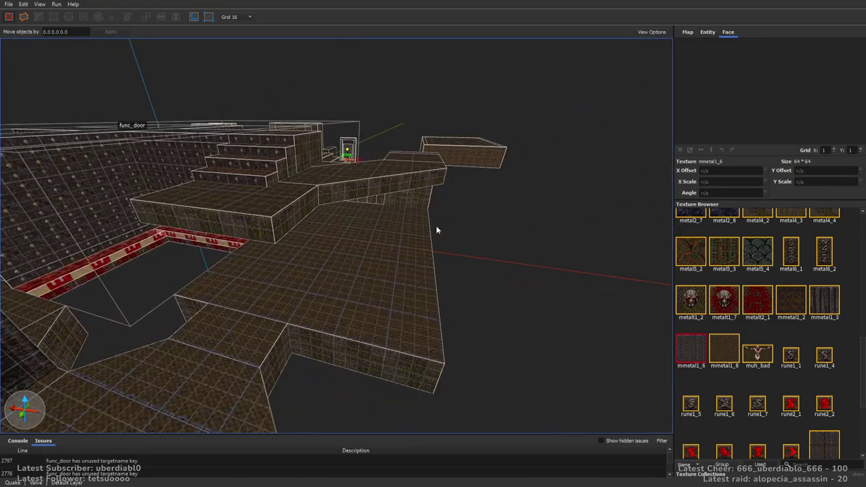
Step: Resize the outer slab of the lower walkway to 128 units along X and Y, and clear the selection
click(276, 208)
mouse_move(277, 208)
right_down()
mouse_move(314, 290)
mouse_move(109, 284)
mouse_move(416, 293)
mouse_move(135, 273)
right_up()
shift+drag(135, 272, 151, 279)
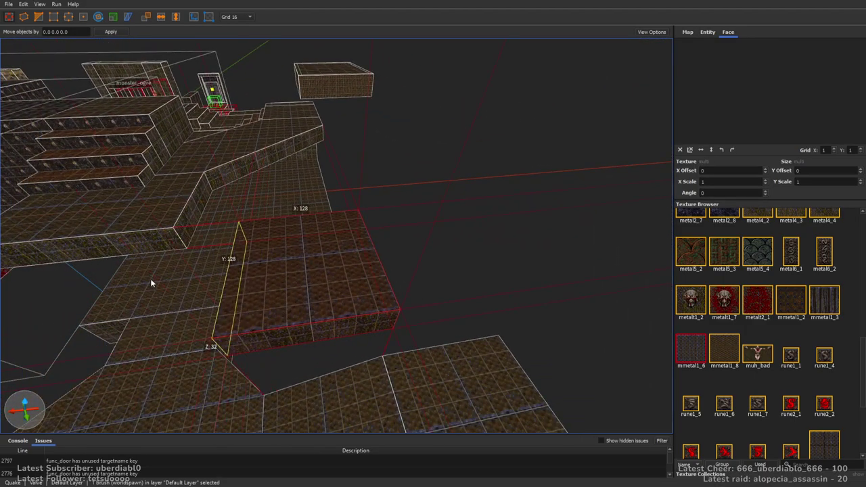
mouse_move(142, 288)
right_down()
mouse_move(350, 273)
mouse_move(444, 296)
right_up()
mouse_move(445, 296)
shift+mouse_down()
mouse_move(475, 126)
mouse_move(485, 144)
mouse_move(420, 374)
mouse_move(452, 255)
shift+mouse_up()
mouse_move(452, 254)
right_down()
mouse_move(461, 256)
mouse_move(437, 256)
right_up()
click(437, 256)
Step: Place a tall block, 128 by 128 units, in the inner corner between the metal corridors above the gap
mouse_move(506, 244)
right_down()
mouse_move(429, 217)
mouse_move(343, 286)
mouse_move(443, 266)
mouse_move(476, 215)
mouse_move(422, 273)
mouse_move(376, 266)
mouse_move(449, 238)
mouse_move(344, 234)
right_up()
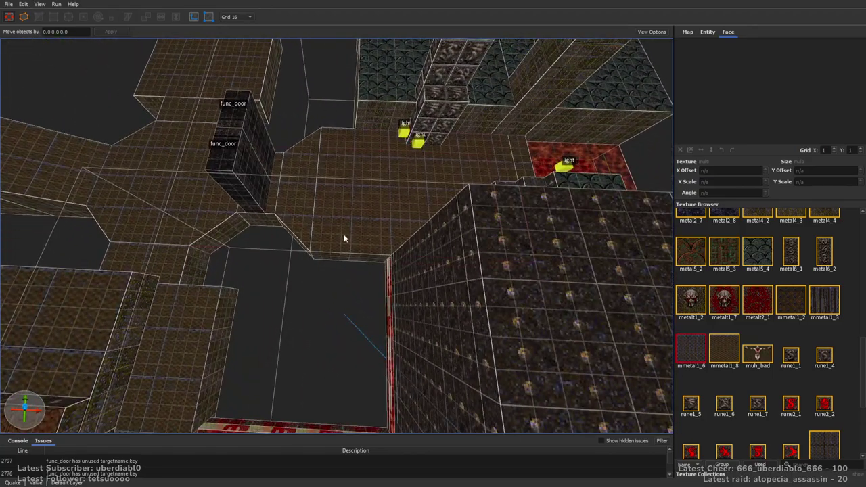
click(343, 234)
mouse_move(335, 270)
right_down()
mouse_move(402, 263)
mouse_move(358, 273)
mouse_move(106, 128)
mouse_move(361, 236)
mouse_move(266, 242)
mouse_move(263, 303)
right_up()
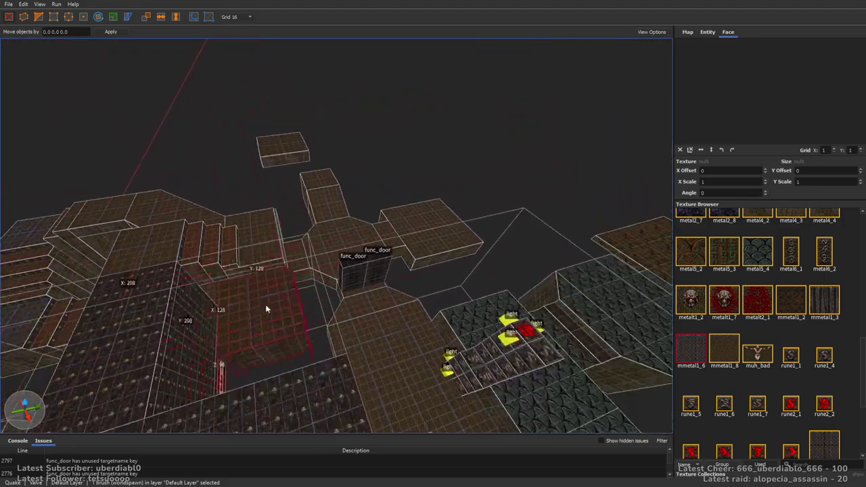
mouse_move(341, 285)
right_down()
mouse_move(519, 279)
mouse_move(420, 281)
mouse_move(374, 377)
mouse_move(431, 320)
mouse_move(400, 313)
right_up()
shift+click(401, 313)
mouse_move(368, 290)
right_down()
mouse_move(539, 294)
mouse_move(431, 306)
mouse_move(348, 249)
mouse_move(459, 338)
mouse_move(514, 341)
right_up()
click(347, 246)
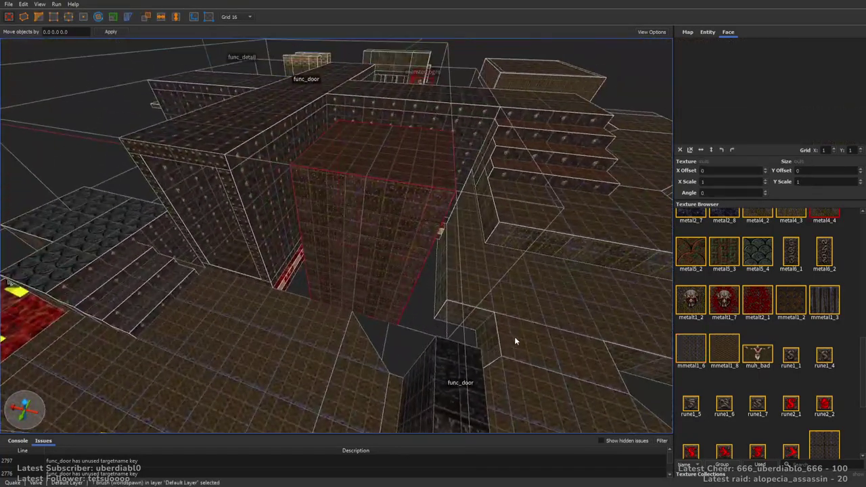
Step: Add a brush beside the tall block and cut it into a triangular wedge with a diagonal face toward the walkway
mouse_move(389, 237)
shift+mouse_down()
mouse_move(374, 282)
mouse_move(213, 246)
mouse_move(288, 256)
shift+mouse_up()
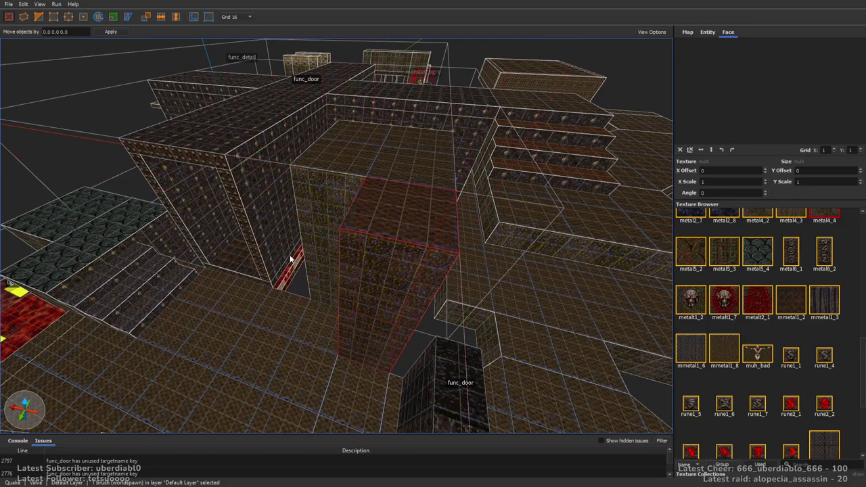
key(Escape)
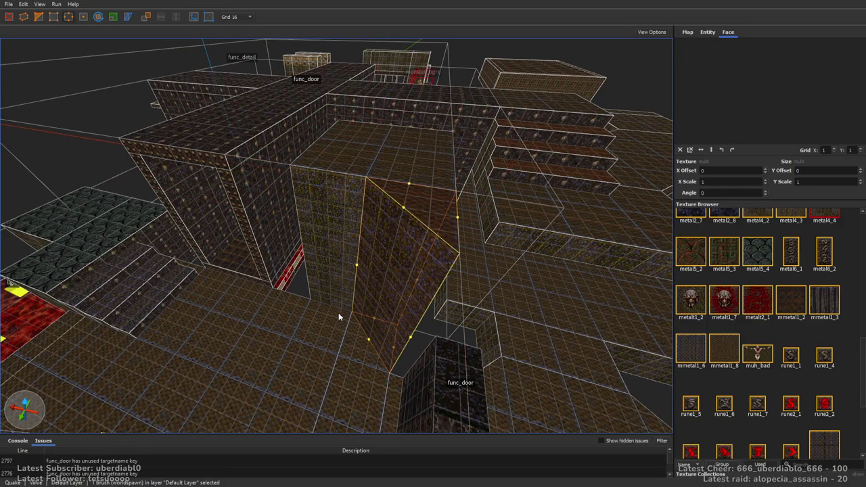
key(Escape)
right_drag(353, 271, 379, 268)
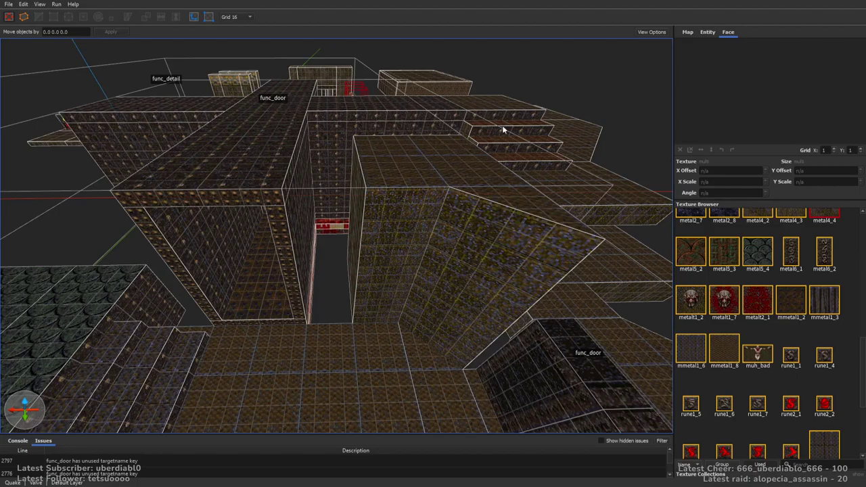
Step: Add a 16-unit-thick panel closing the gap between the corridor end and the tall block, and raise its bottom edge
mouse_move(493, 126)
right_down()
mouse_move(487, 241)
mouse_move(384, 165)
right_up()
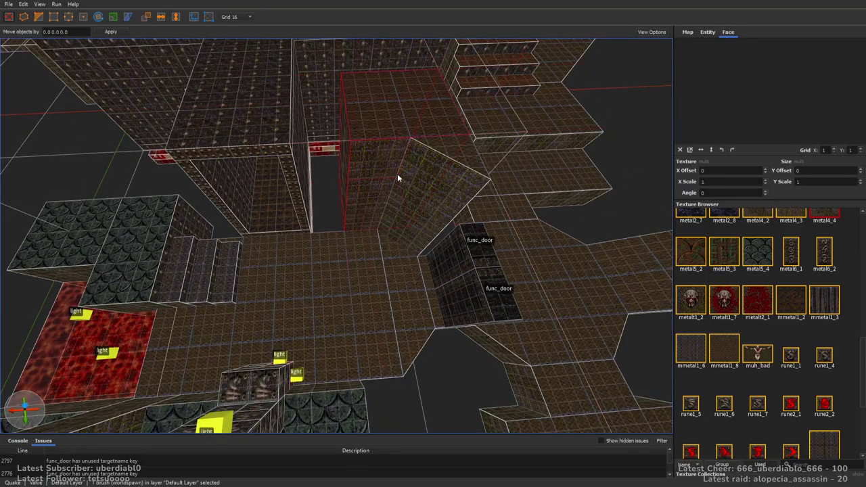
mouse_move(397, 173)
mouse_down()
mouse_move(346, 257)
mouse_move(430, 159)
mouse_up()
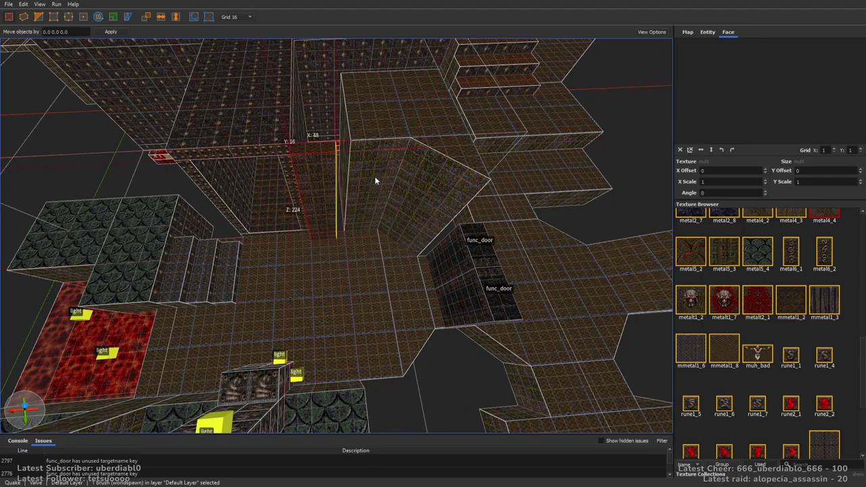
scroll(338, 281, up, 5)
mouse_move(338, 286)
right_down()
mouse_move(359, 162)
mouse_move(430, 195)
right_up()
shift+drag(430, 195, 467, 358)
right_drag(532, 340, 354, 301)
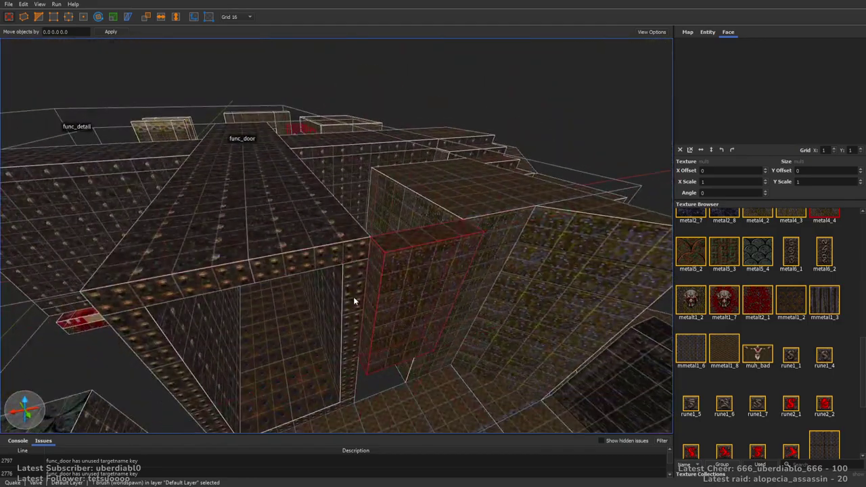
Step: Apply the met5_1 texture to the whole thin panel
key(d)
drag(861, 381, 859, 313)
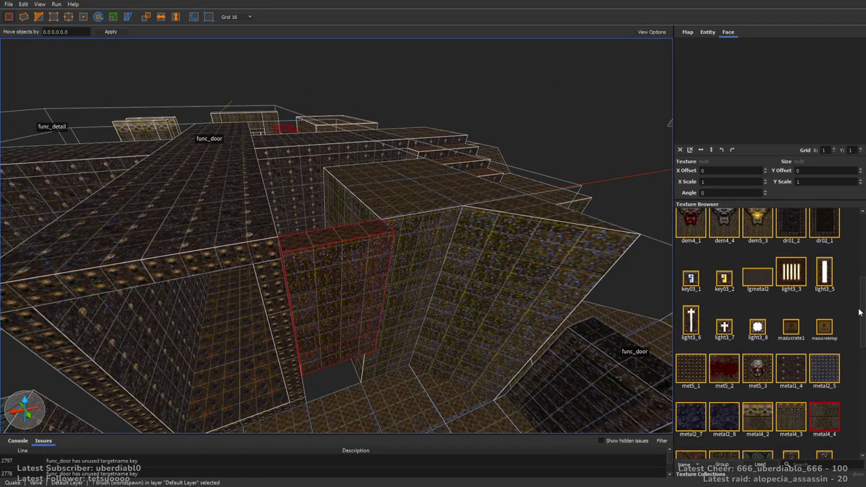
click(680, 369)
right_drag(545, 267, 508, 241)
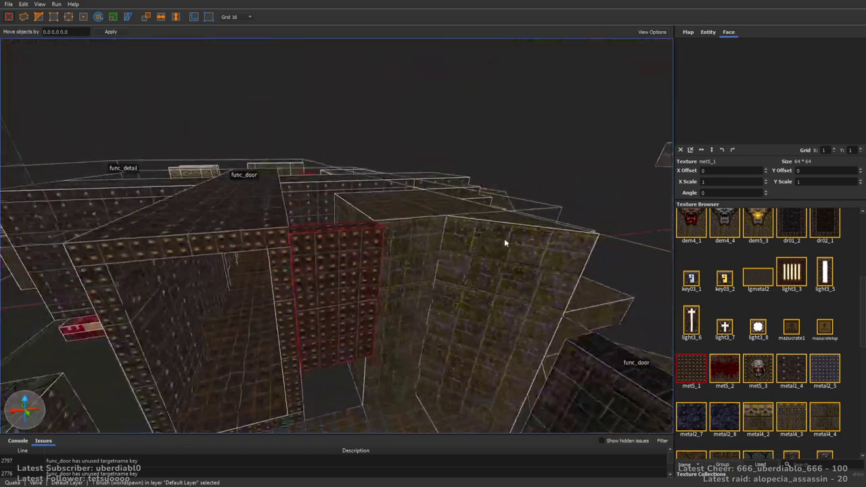
Step: Apply the dem4_4 texture to the panel's front face and shift it vertically so the demon head sits whole on it
shift+click(331, 297)
click(725, 224)
key(s)
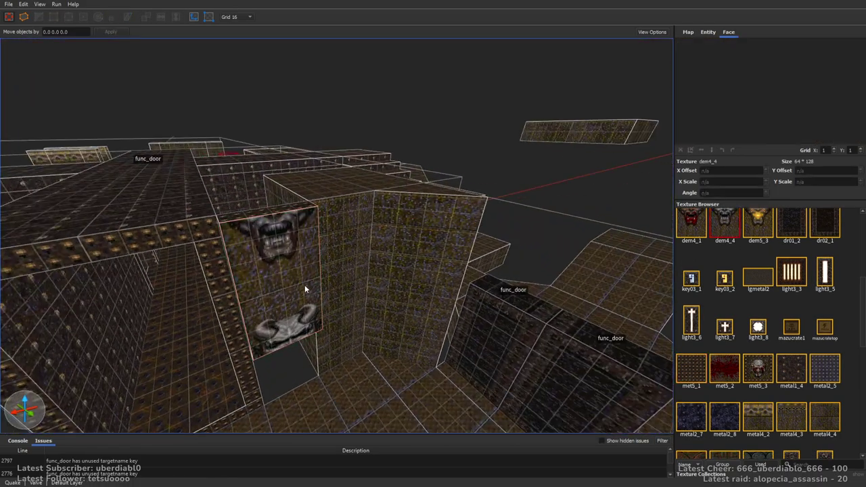
key(Up)
key(Escape)
Step: Copy the pair of func_door brushes and place the copies across the neighbouring walkway opening
mouse_move(302, 290)
right_down()
mouse_move(293, 289)
mouse_move(495, 271)
mouse_move(414, 270)
mouse_move(516, 288)
mouse_move(386, 243)
mouse_move(426, 251)
mouse_move(442, 239)
mouse_move(379, 224)
mouse_move(359, 242)
right_up()
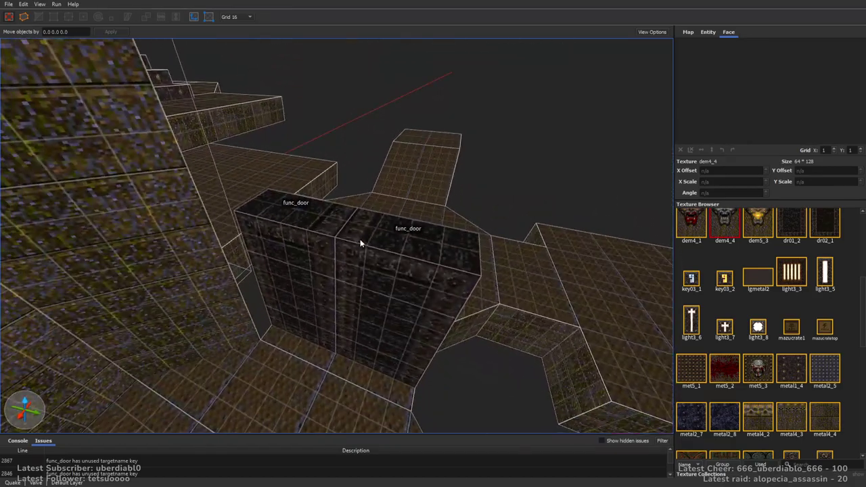
click(351, 250)
right_drag(412, 104, 414, 227)
scroll(378, 185, up, 5)
scroll(422, 187, down, 8)
key(Escape)
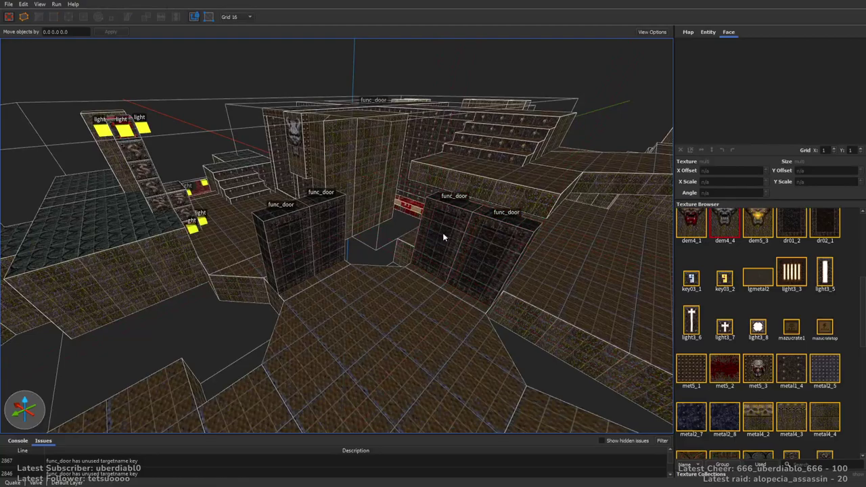
Step: Open the spawnflags of the copied func_door pair for inspection
click(710, 32)
click(717, 91)
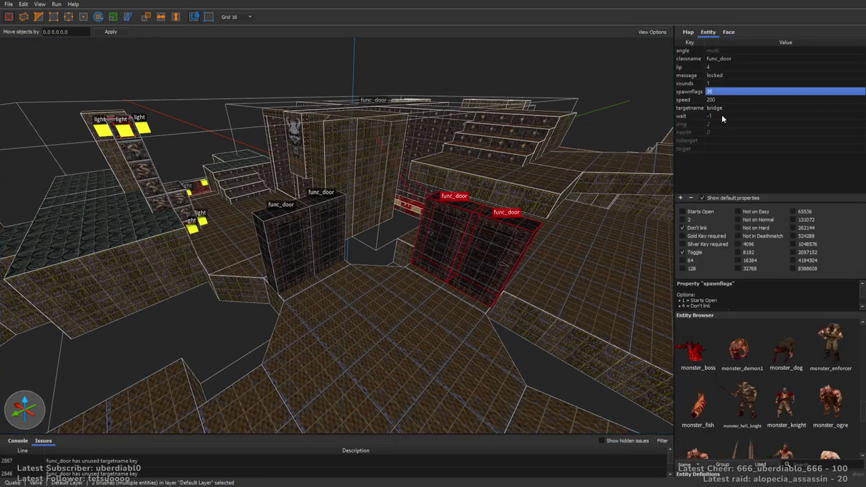
right_drag(473, 210, 257, 257)
key(Escape)
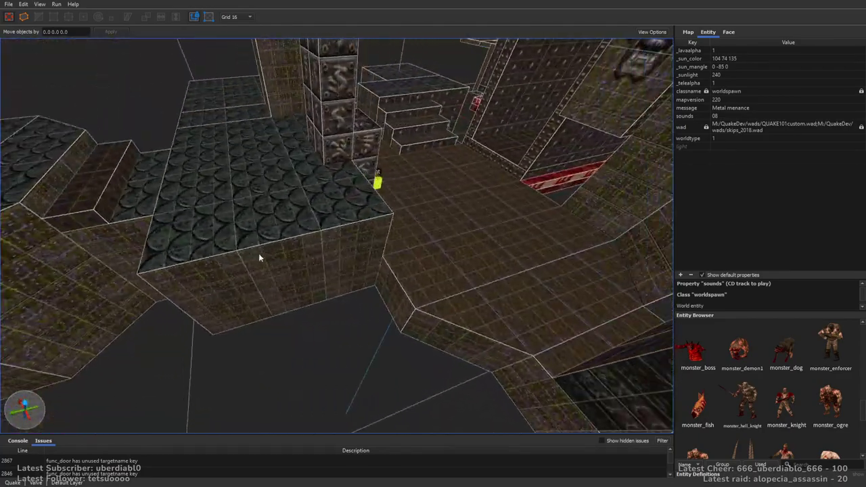
Step: Add a 48 by 112 by 16 unit ledge against the side of the green-scaled block and texture it with met5_1
drag(260, 255, 332, 281)
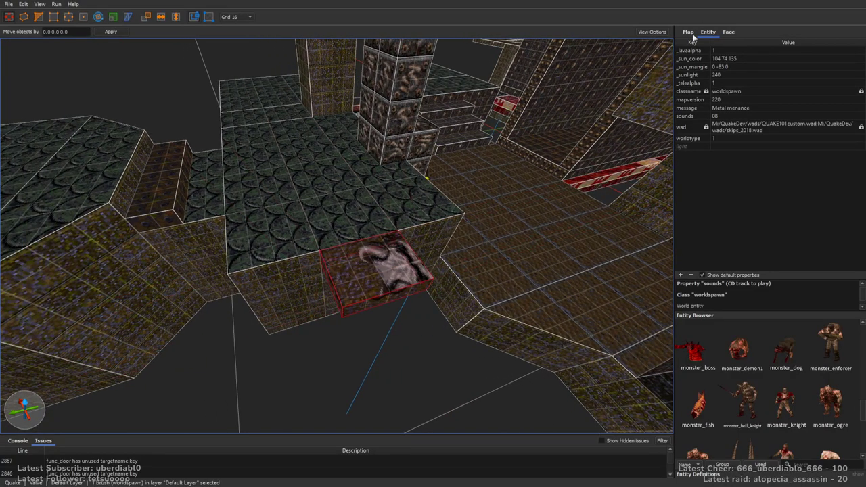
click(729, 33)
click(691, 371)
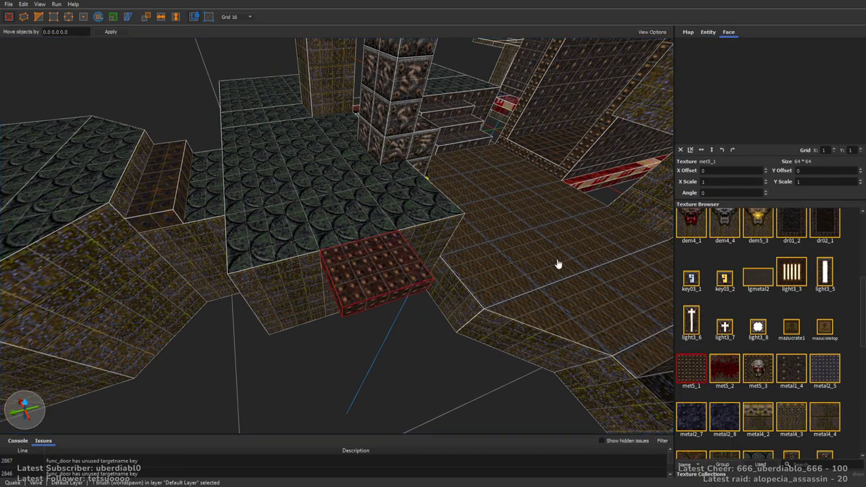
right_drag(284, 290, 273, 291)
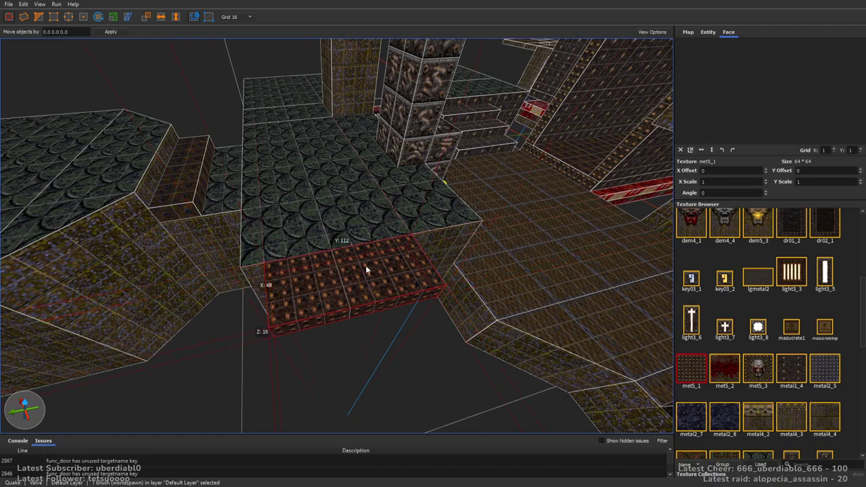
key(Escape)
Step: Copy the func_button with its light and place the copies on the new met5_1 ledge, turned towards the green-scaled floor
mouse_move(345, 298)
right_down()
mouse_move(419, 218)
mouse_move(338, 240)
mouse_move(315, 261)
mouse_move(409, 273)
right_up()
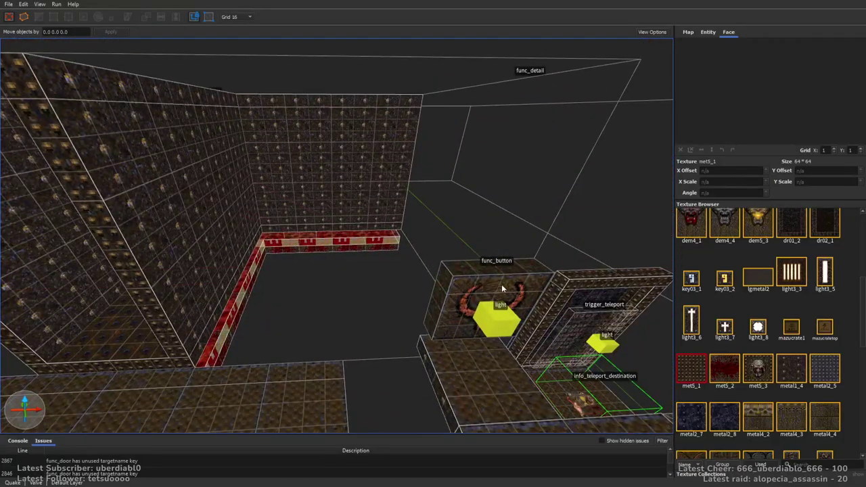
click(494, 323)
mouse_move(490, 310)
right_down()
mouse_move(440, 211)
mouse_move(408, 229)
right_up()
key(ctrl+u)
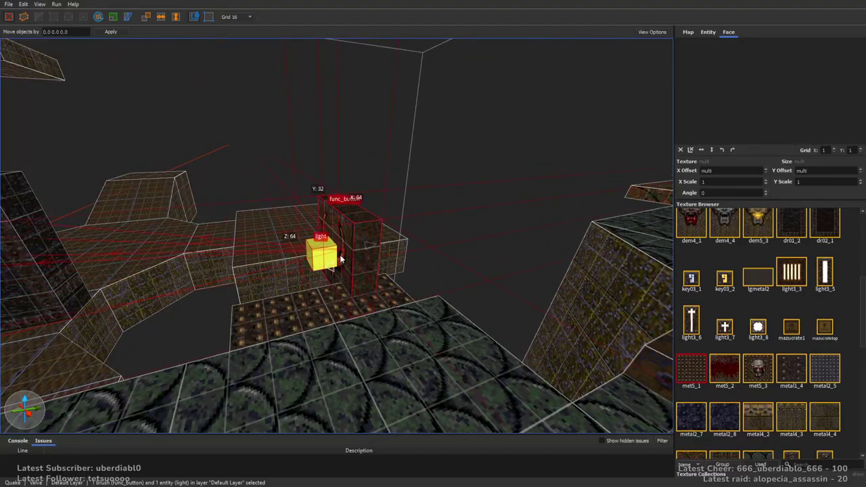
scroll(334, 261, up, 3)
scroll(334, 261, up, 4)
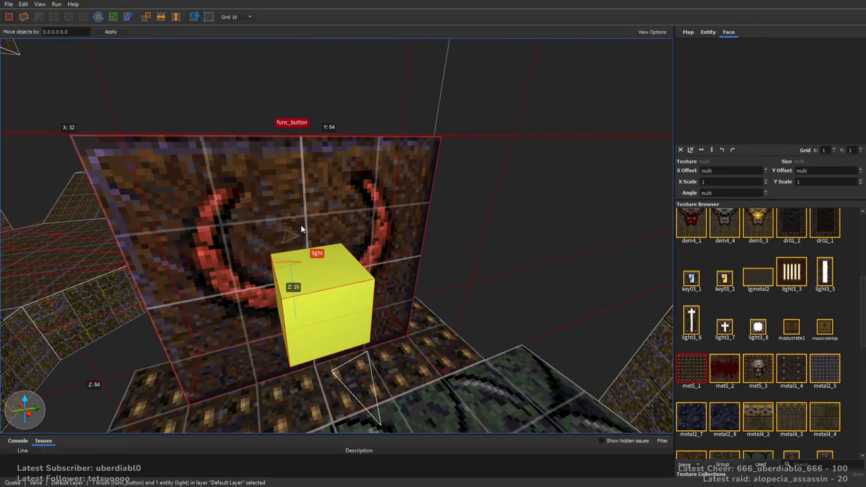
scroll(481, 257, down, 10)
Step: Copy a func_door pair across the remaining open walkway leading off the junction floor
right_drag(513, 268, 360, 244)
scroll(385, 348, down, 5)
right_drag(385, 348, 407, 144)
alt+right_drag(397, 193, 446, 224)
click(505, 239)
right_drag(505, 240, 426, 201)
right_drag(406, 144, 479, 191)
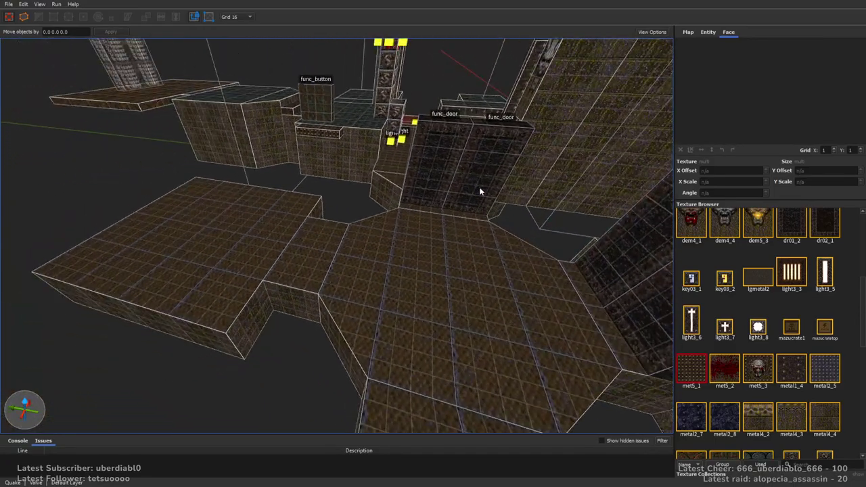
click(439, 170)
mouse_move(439, 170)
right_down()
mouse_move(491, 224)
mouse_move(535, 236)
mouse_move(209, 225)
right_up()
ctrl+click(538, 257)
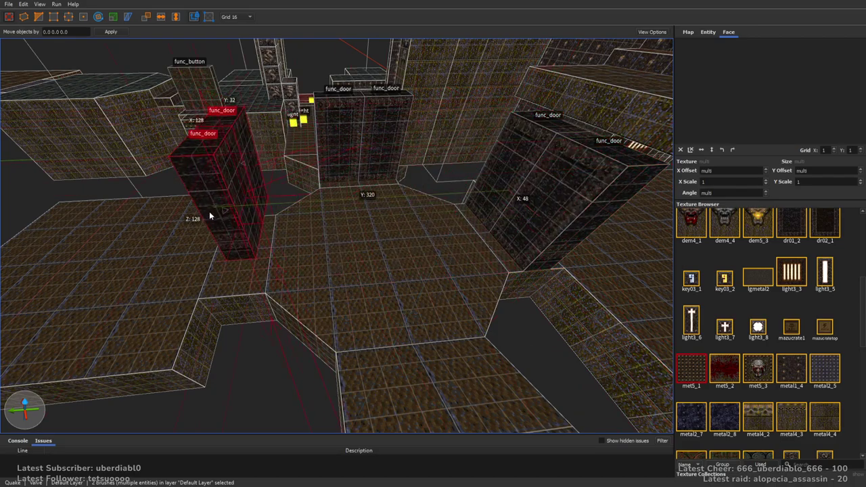
Step: Set the targetname of the newly placed func_door pair to edoor
right_drag(439, 210, 483, 158)
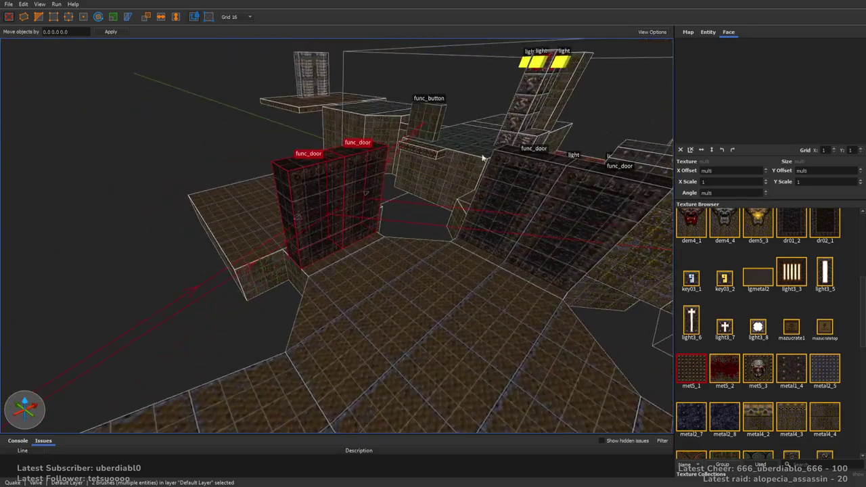
click(709, 31)
click(727, 108)
click(727, 108)
text(ed)
key(Return)
Step: Add a trigger-textured trigger_once brush in front of the func_button at the end of the raised walkway
right_drag(515, 135, 406, 203)
key(Escape)
click(729, 32)
scroll(864, 327, down, 5)
scroll(378, 217, up, 3)
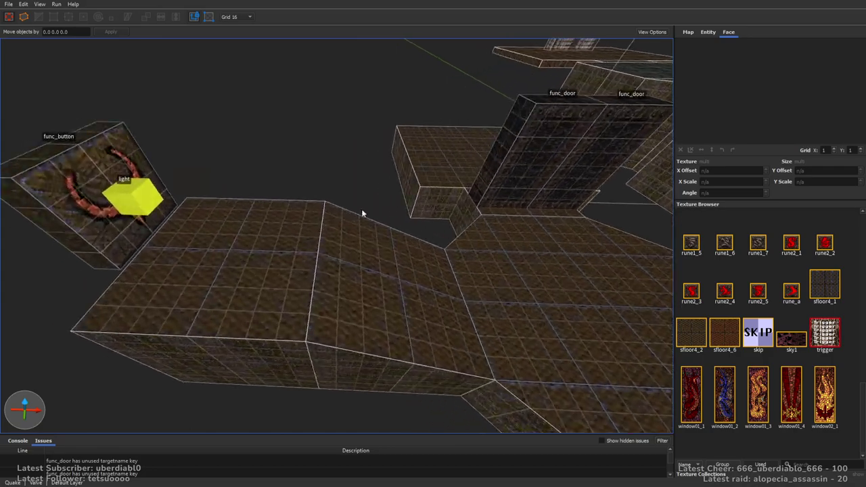
mouse_move(196, 205)
mouse_down()
mouse_move(234, 274)
mouse_move(225, 317)
mouse_move(206, 251)
mouse_move(214, 97)
mouse_up()
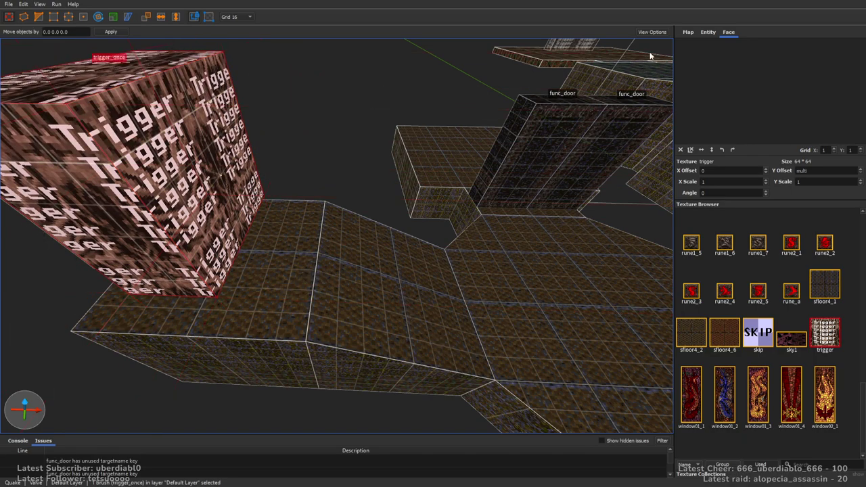
Step: Set the trigger_once brush's target to edoor
click(707, 32)
click(729, 108)
text(edoor)
key(Return)
key(Escape)
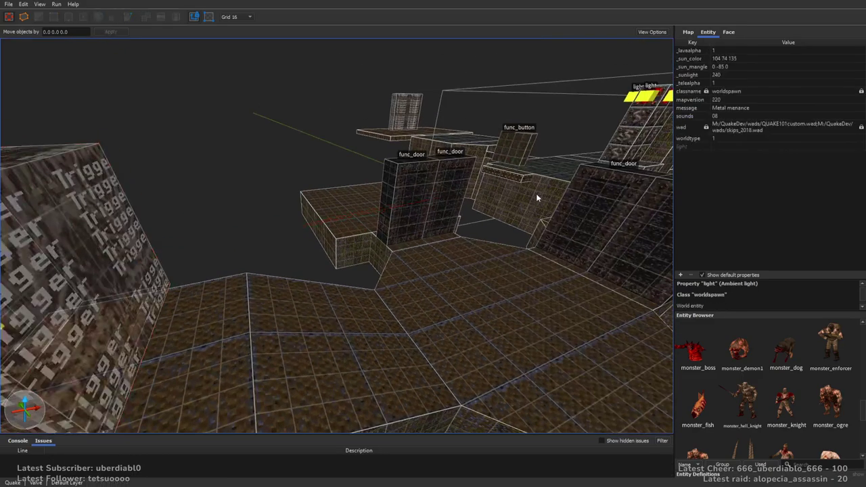
Step: Copy a func_door pair onto the threshold in front of the trigger_changelevel platform, fitting it on grid 8
mouse_move(494, 193)
right_down()
mouse_move(541, 242)
mouse_move(487, 232)
mouse_move(402, 236)
mouse_move(496, 238)
mouse_move(531, 215)
mouse_move(437, 174)
mouse_move(456, 213)
right_up()
click(237, 160)
ctrl+click(177, 155)
mouse_move(388, 269)
right_down()
mouse_move(314, 251)
mouse_move(349, 220)
mouse_move(386, 145)
mouse_move(377, 117)
mouse_move(429, 147)
right_up()
scroll(346, 260, up, 1)
mouse_move(345, 268)
right_down()
mouse_move(356, 273)
mouse_move(354, 286)
mouse_move(439, 303)
mouse_move(366, 318)
mouse_move(374, 326)
mouse_move(434, 321)
mouse_move(378, 330)
mouse_move(302, 287)
mouse_move(244, 230)
mouse_move(522, 246)
mouse_move(415, 276)
mouse_move(454, 249)
mouse_move(371, 247)
right_up()
key(bracketleft)
click(370, 247)
Step: Apply the dr02_1 texture to the front and back faces of both exit doors
shift+click(332, 253)
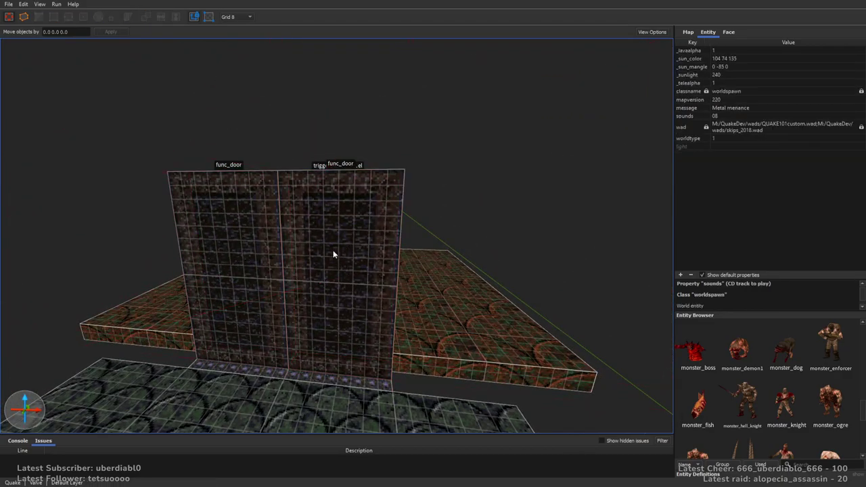
ctrl+shift+click(235, 234)
right_drag(234, 234, 454, 266)
ctrl+shift+click(344, 226)
ctrl+shift+click(458, 232)
scroll(454, 266, down, 5)
click(729, 33)
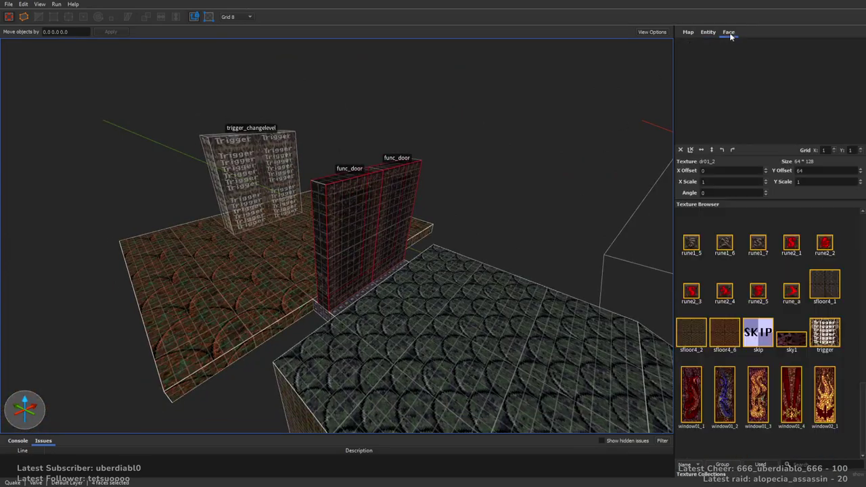
scroll(856, 387, up, 10)
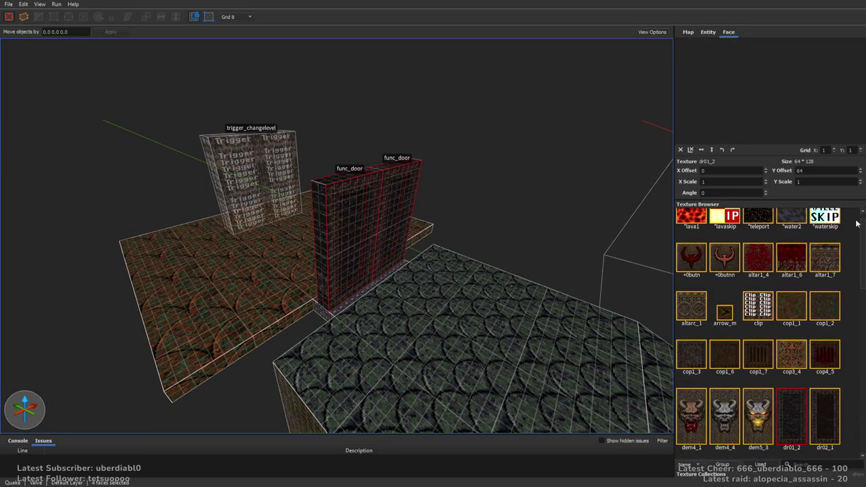
right_drag(491, 197, 509, 195)
scroll(487, 196, up, 3)
key(Escape)
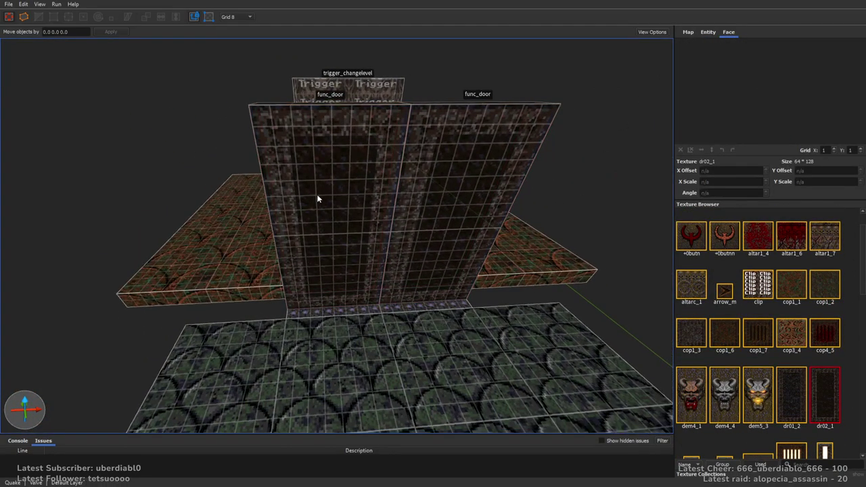
Step: Remove the message property from the exit door pair and make Gold Key required its only spawnflag
scroll(396, 185, up, 10)
scroll(400, 183, down, 5)
mouse_move(402, 205)
right_down()
mouse_move(404, 136)
mouse_move(379, 228)
mouse_move(199, 174)
mouse_move(296, 176)
mouse_move(403, 202)
mouse_move(396, 236)
mouse_move(380, 192)
right_up()
click(379, 192)
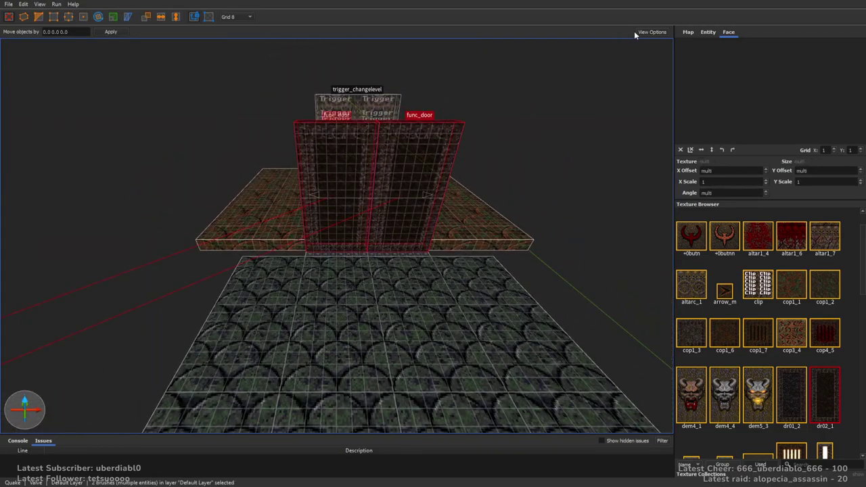
click(709, 32)
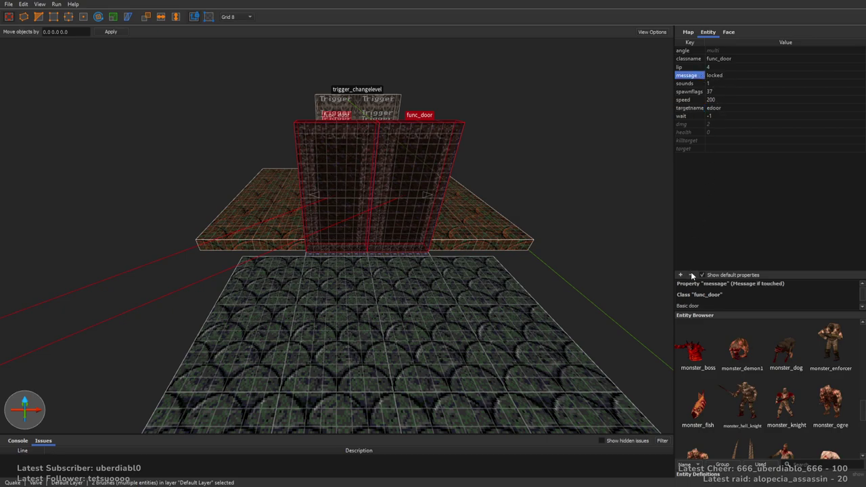
click(714, 83)
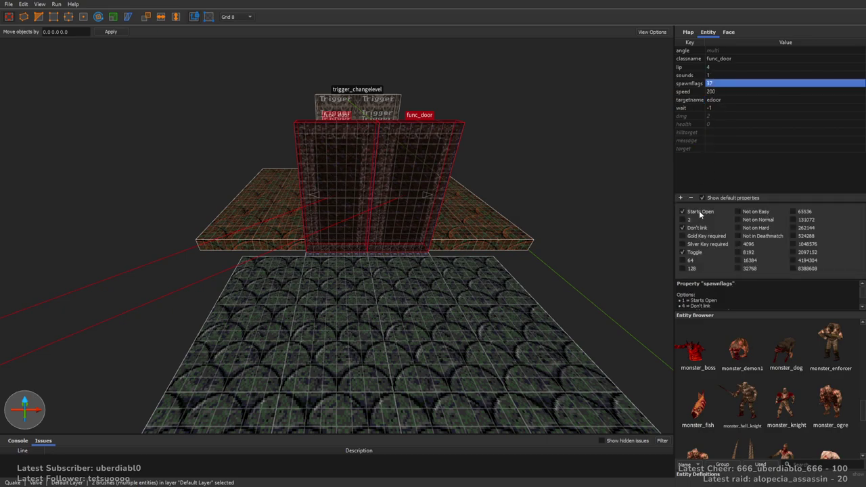
click(698, 252)
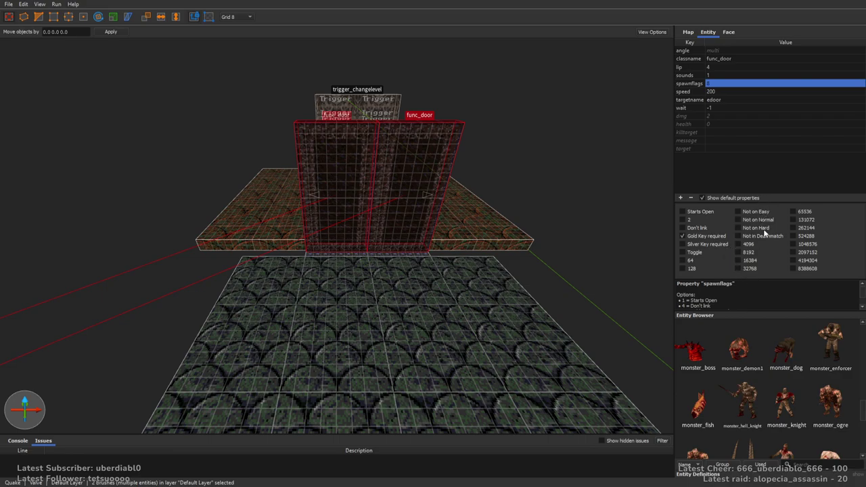
right_drag(609, 223, 595, 169)
key(Escape)
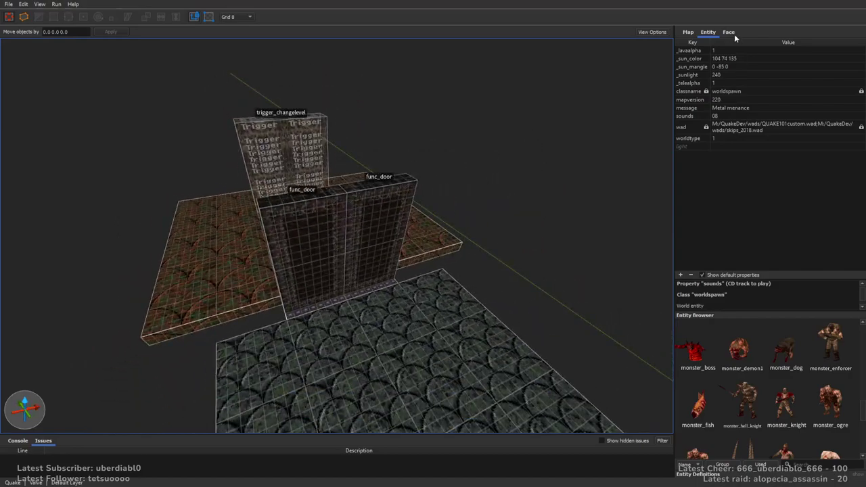
Step: Draw a metal4_4 block on grid 16 at the base of the exit doors' side
click(729, 32)
drag(862, 254, 853, 337)
click(824, 301)
key(plus)
mouse_move(638, 246)
right_down()
mouse_move(507, 234)
mouse_move(465, 210)
right_up()
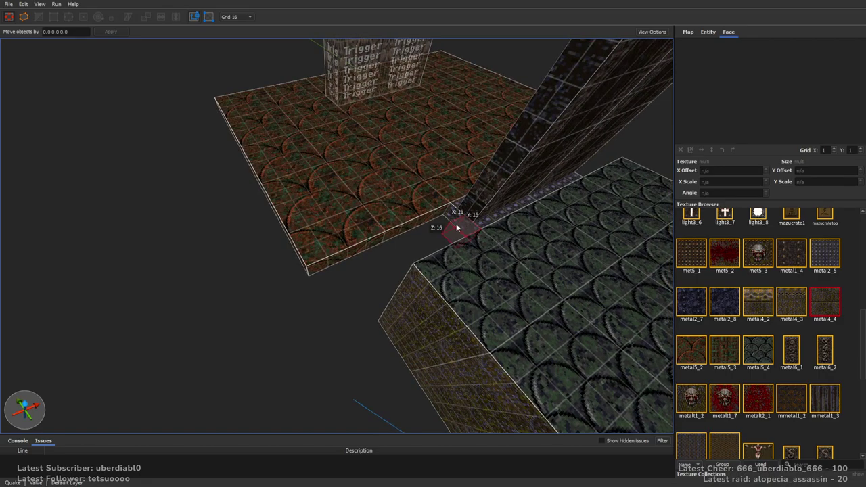
mouse_move(426, 220)
mouse_down()
mouse_move(464, 178)
mouse_move(412, 234)
mouse_move(444, 275)
mouse_move(470, 160)
mouse_up()
right_drag(470, 160, 308, 203)
Step: Extend the metal4_4 block into a 32-unit-thick wall framing the exit doors, with 64-unit-wide, 160-unit-tall pillars and a section above
shift+drag(308, 203, 308, 138)
middle_drag(308, 138, 176, 125)
key(ctrl+z)
mouse_move(213, 194)
shift+mouse_down()
mouse_move(249, 180)
mouse_move(344, 177)
shift+mouse_up()
key(ctrl+k)
mouse_move(328, 273)
shift+mouse_down()
mouse_move(453, 172)
mouse_move(515, 164)
shift+mouse_up()
mouse_move(396, 344)
right_down()
mouse_move(433, 230)
mouse_move(559, 240)
mouse_move(498, 274)
right_up()
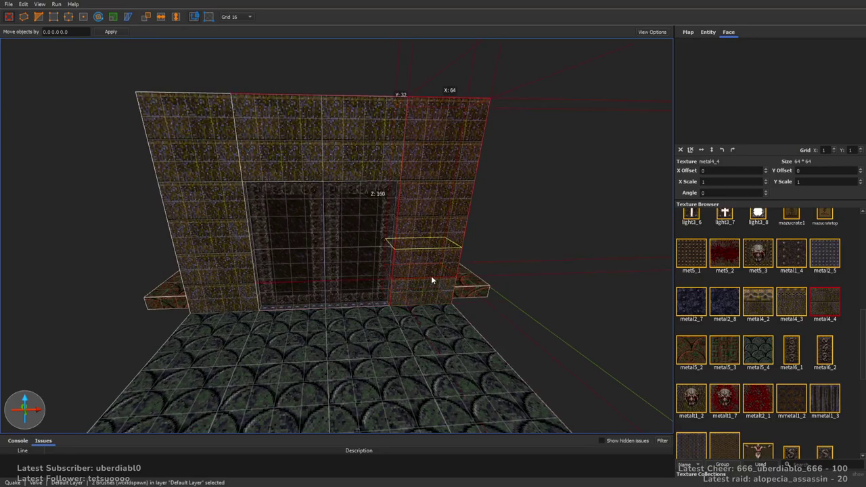
Step: Split both pillars into small blocks beside the exit doors and apply key03_2 to the inner blocks' front and back faces
click(233, 272)
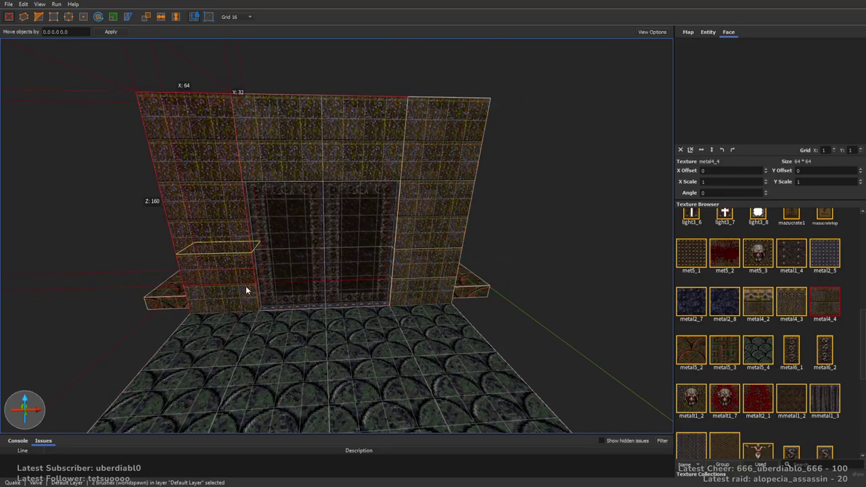
click(372, 253)
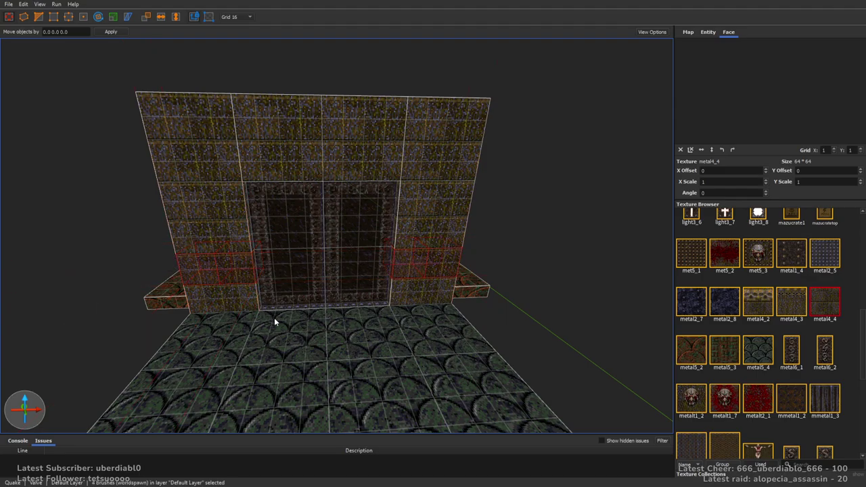
shift+click(239, 261)
ctrl+shift+click(410, 262)
mouse_move(410, 263)
right_down()
mouse_move(306, 255)
mouse_move(445, 261)
mouse_move(474, 313)
right_up()
drag(857, 329, 863, 279)
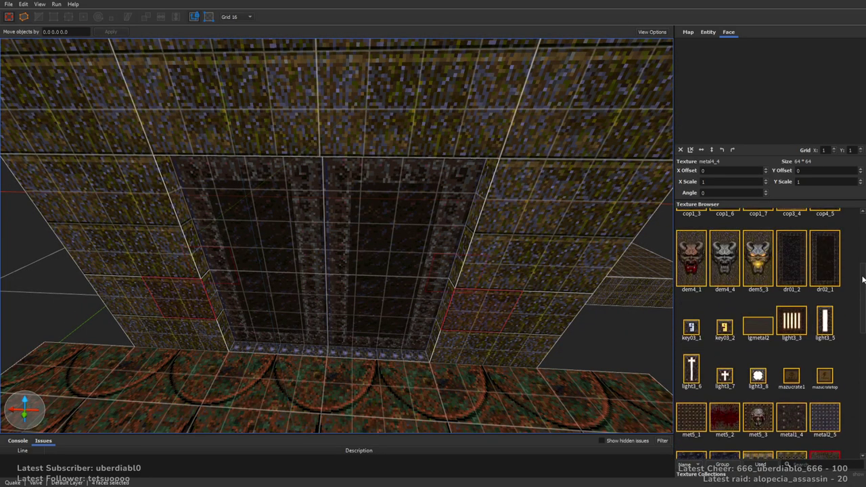
click(724, 328)
Step: Examine the layout from the exit doors back across the walkways, demon-head panel and func_door pairs
right_drag(365, 249, 515, 225)
scroll(312, 261, up, 3)
scroll(312, 261, down, 10)
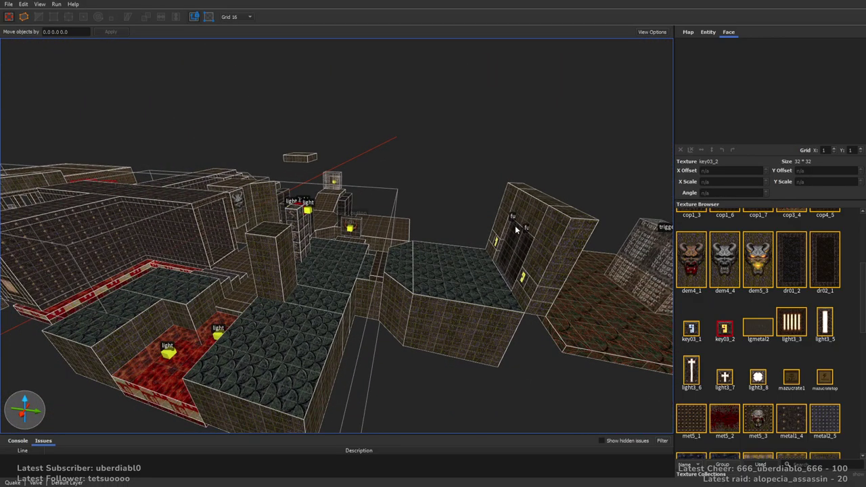
scroll(474, 270, up, 3)
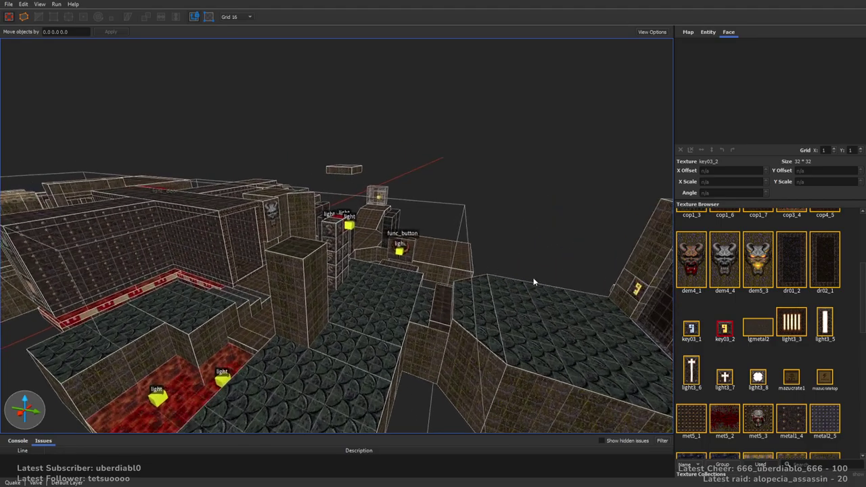
scroll(536, 239, up, 3)
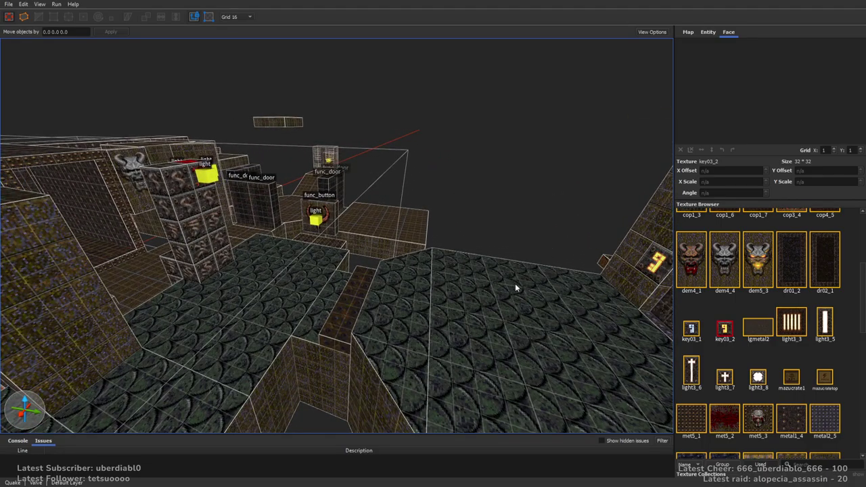
scroll(482, 239, down, 10)
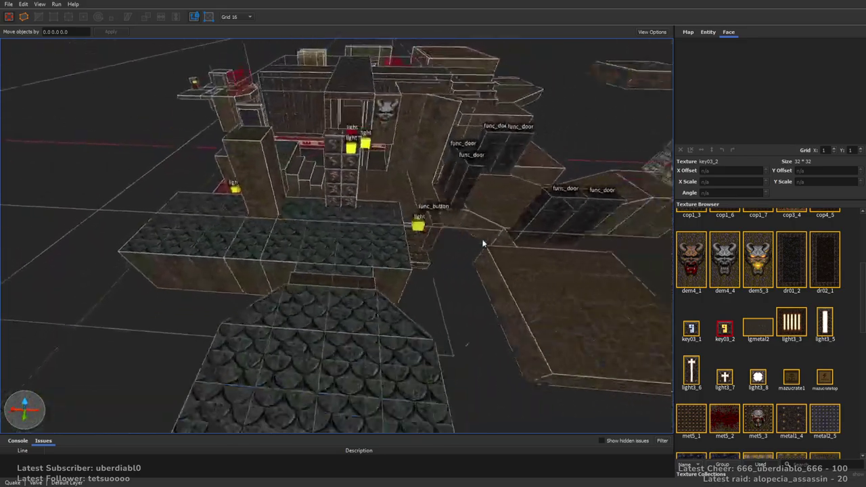
mouse_move(450, 217)
right_down()
mouse_move(540, 220)
mouse_move(515, 201)
mouse_move(486, 255)
mouse_move(515, 260)
mouse_move(538, 250)
mouse_move(360, 228)
mouse_move(390, 234)
mouse_move(404, 224)
mouse_move(402, 287)
right_up()
click(358, 288)
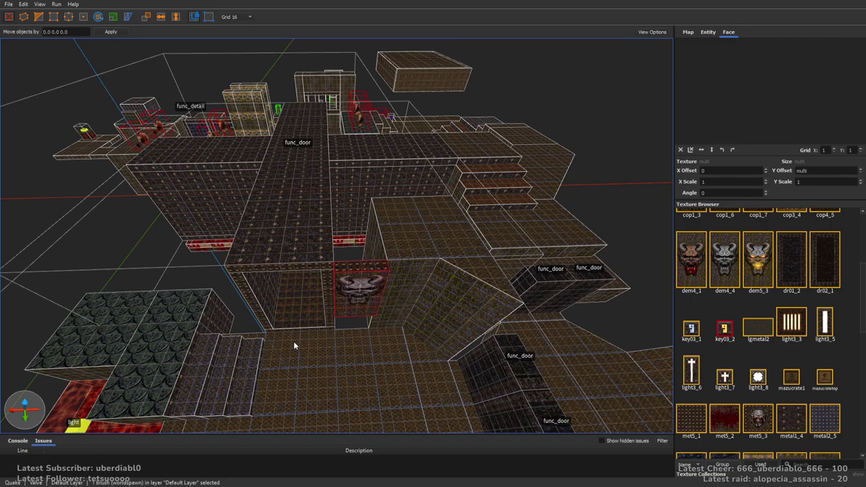
key(Escape)
right_drag(284, 339, 385, 303)
mouse_move(427, 276)
right_down()
mouse_move(464, 271)
mouse_move(418, 289)
mouse_move(447, 279)
mouse_move(362, 257)
mouse_move(487, 224)
mouse_move(455, 234)
mouse_move(442, 253)
mouse_move(477, 264)
right_up()
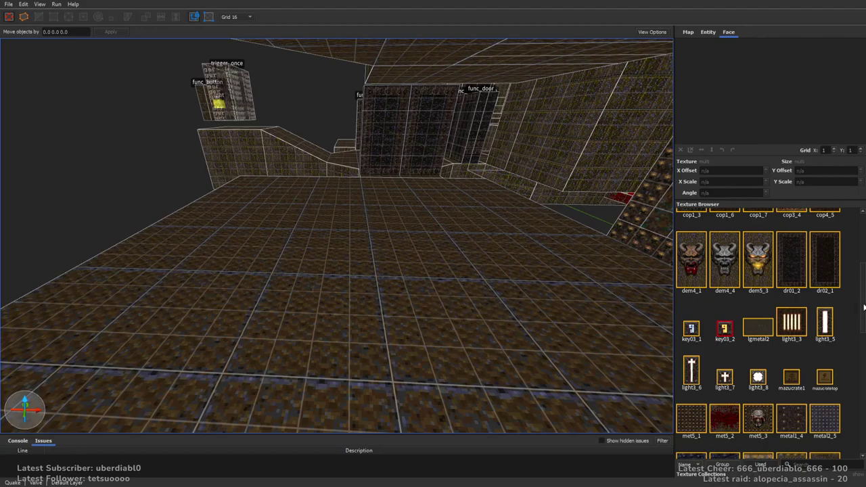
Step: Add a 64 by 64 by 128 unit metal4_4 pillar on the brown floor beneath the raised walkway
drag(864, 307, 858, 365)
click(827, 265)
mouse_move(460, 203)
right_down()
mouse_move(416, 171)
mouse_move(447, 71)
mouse_move(420, 88)
right_up()
mouse_move(295, 207)
mouse_down()
mouse_move(354, 246)
mouse_move(388, 348)
mouse_move(402, 294)
mouse_move(453, 371)
mouse_move(452, 362)
mouse_up()
mouse_move(453, 362)
right_down()
mouse_move(387, 251)
mouse_move(414, 256)
right_up()
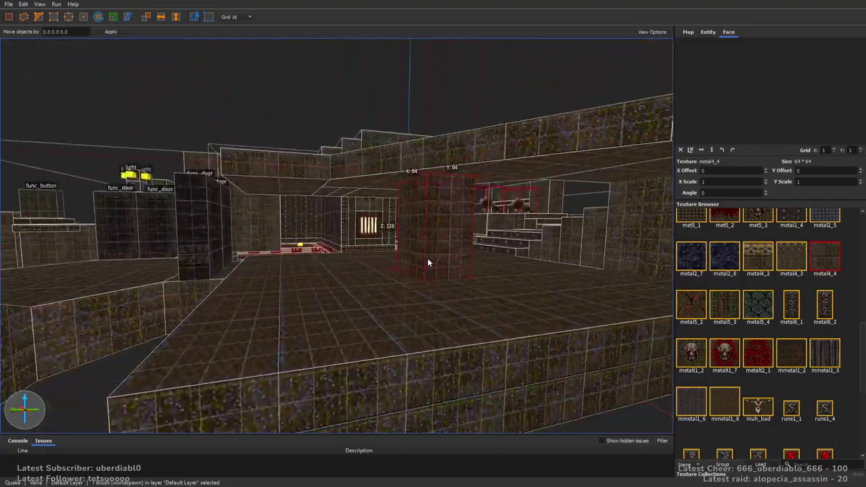
Step: Position a light just above the glowing floor panel under the item_health box, using a grid of 8 units
key(Escape)
scroll(420, 254, up, 10)
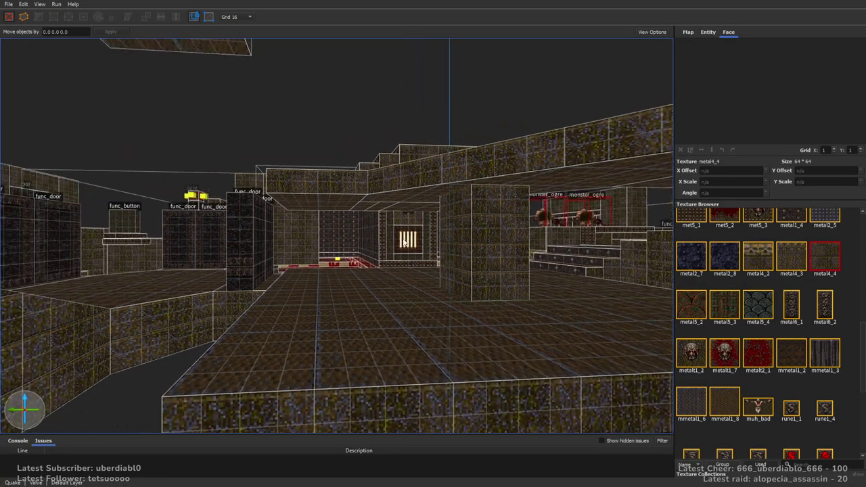
key(d)
right_drag(446, 242, 372, 278)
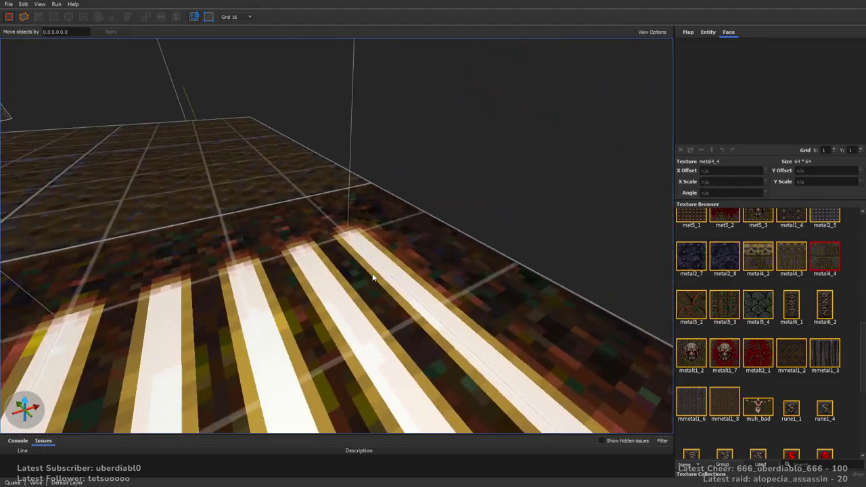
scroll(373, 277, down, 5)
scroll(360, 252, up, 5)
click(361, 251)
scroll(360, 252, down, 4)
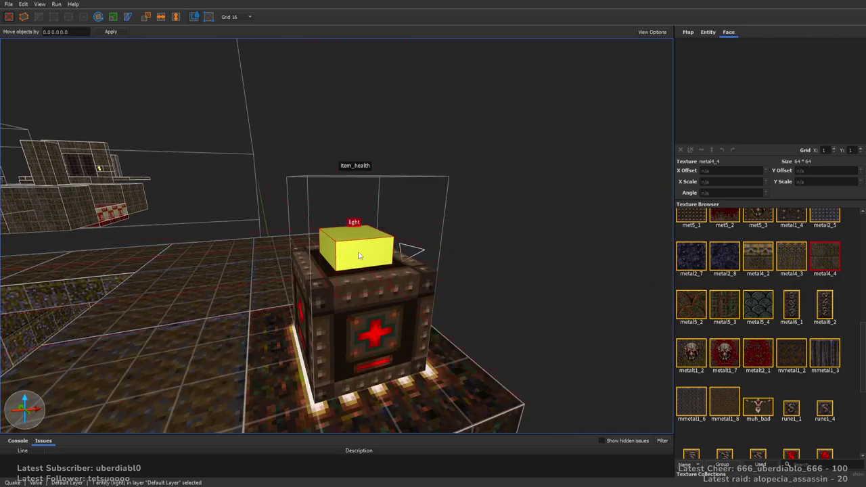
alt+drag(361, 255, 351, 338)
scroll(383, 331, up, 6)
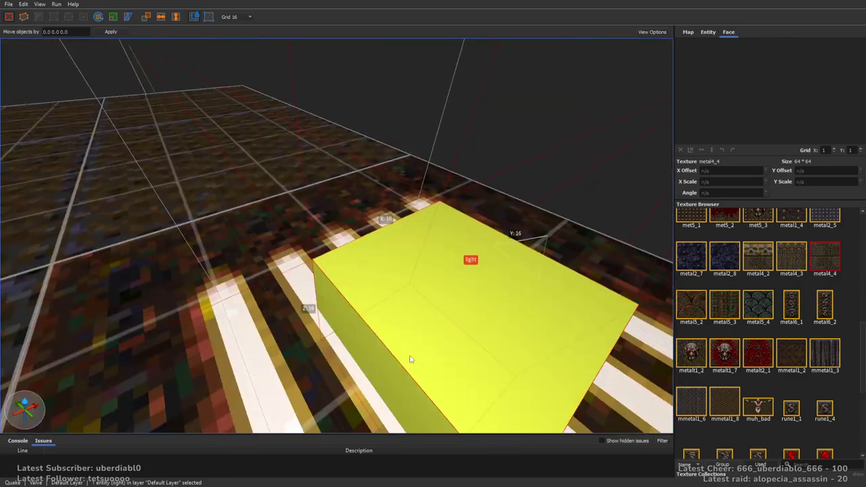
alt+drag(429, 332, 424, 242)
key(bracketleft)
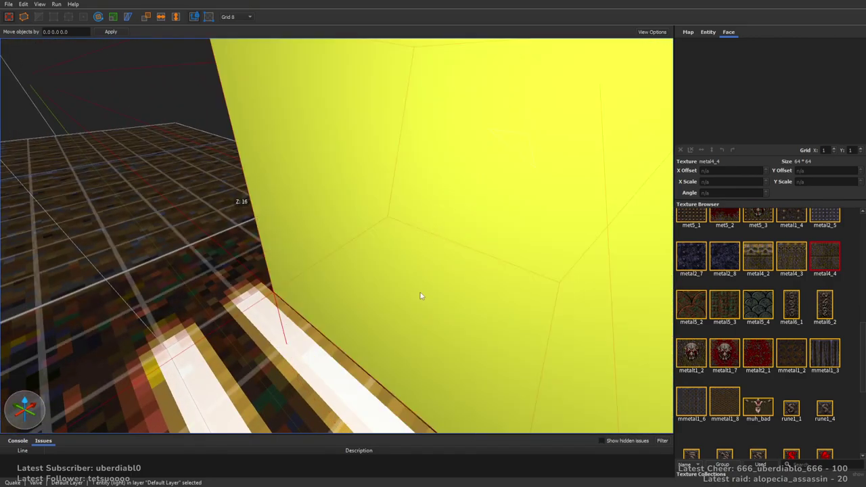
scroll(421, 294, down, 3)
Step: Set the light's brightness to 450 and its wait value to 1.2
click(708, 31)
click(720, 93)
double_click(719, 83)
text(450)
key(Return)
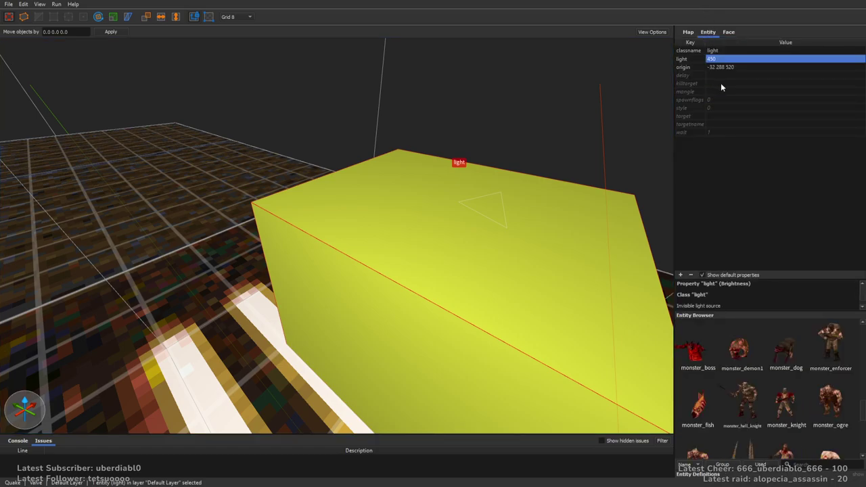
double_click(715, 132)
text(1.2)
key(Return)
Step: Place a copy of the light with brightness 450 and wait 1.2 on the glowing panel beneath the demon head
mouse_move(650, 155)
right_down()
mouse_move(449, 180)
mouse_move(456, 276)
mouse_move(413, 211)
mouse_move(475, 242)
mouse_move(495, 280)
mouse_move(474, 257)
mouse_move(422, 238)
right_up()
key(Escape)
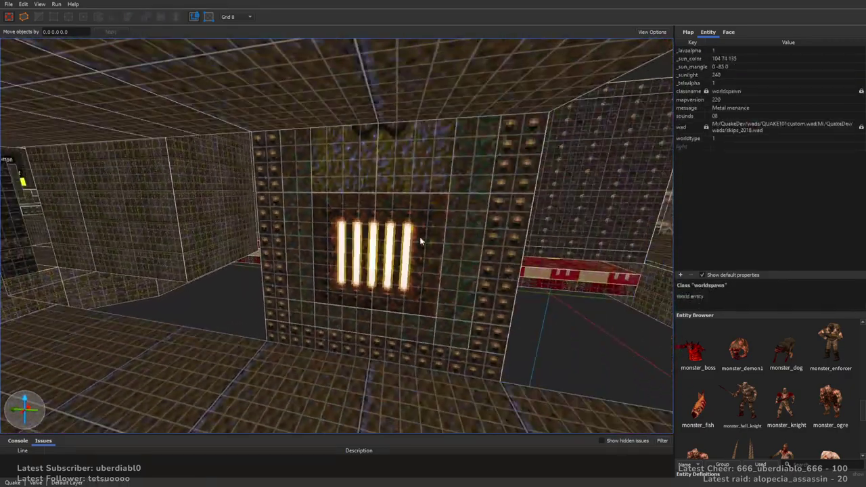
click(354, 277)
mouse_move(354, 277)
mouse_down()
mouse_move(367, 285)
mouse_move(367, 271)
mouse_up()
right_drag(367, 271, 404, 234)
drag(405, 234, 292, 308)
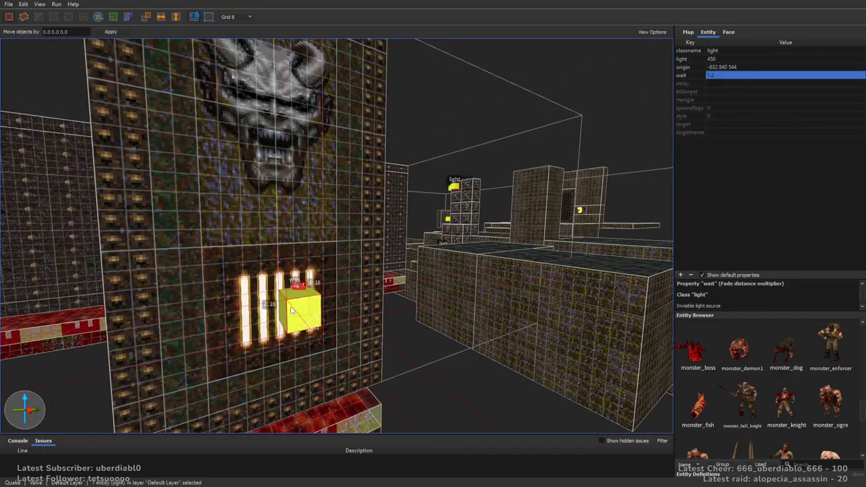
Step: Duplicate the red light with brightness 500 and place the copy in front of one key panel beside the exit doors
key(Escape)
right_drag(460, 304, 344, 288)
right_drag(355, 289, 256, 253)
click(155, 230)
key(ctrl+u)
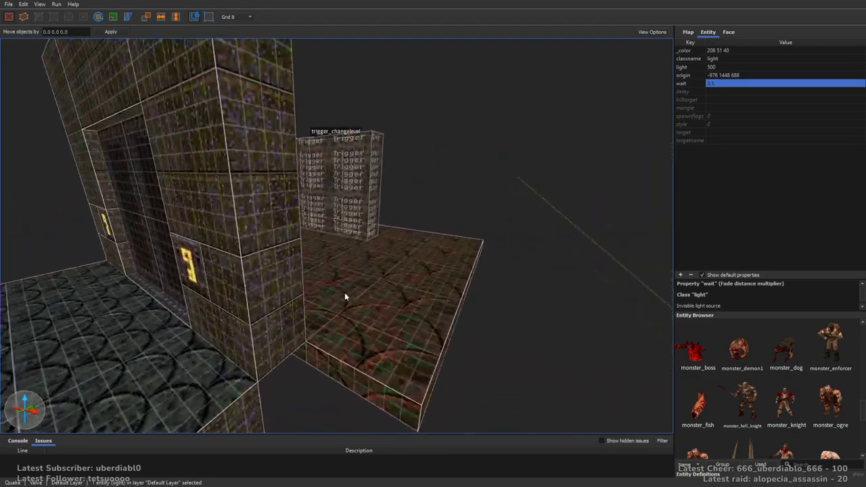
drag(392, 302, 421, 317)
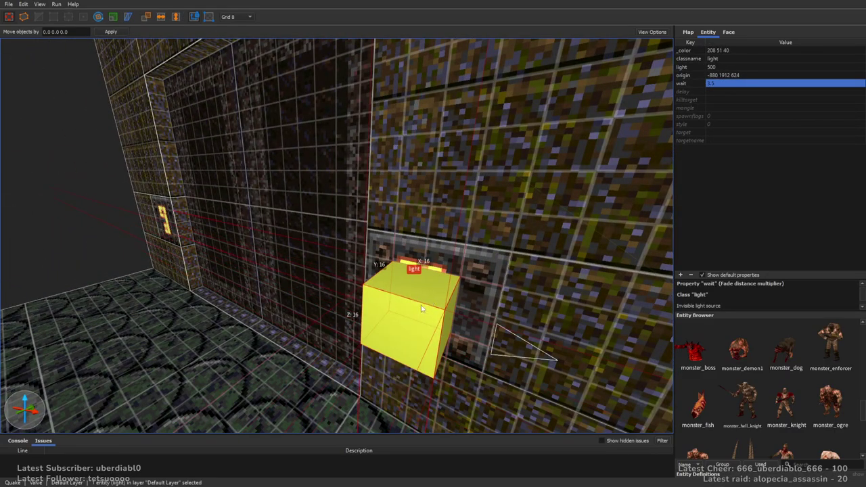
Step: Change the key panel light's colour to the yellow 234 189 7
right_drag(421, 317, 686, 88)
click(731, 51)
click(707, 232)
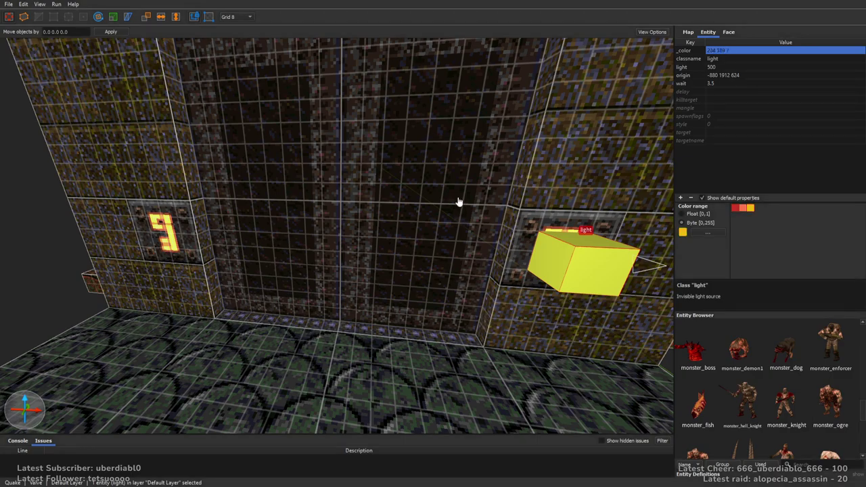
Step: Copy the yellow light 160 units across to the other key panel and place copies of both behind the exit doors
right_drag(485, 321, 468, 229)
ctrl+drag(464, 198, 134, 207)
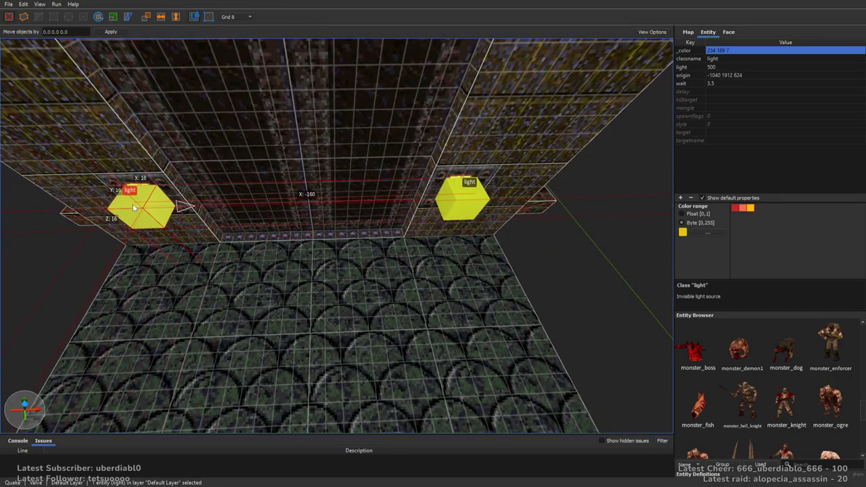
key(ctrl+u)
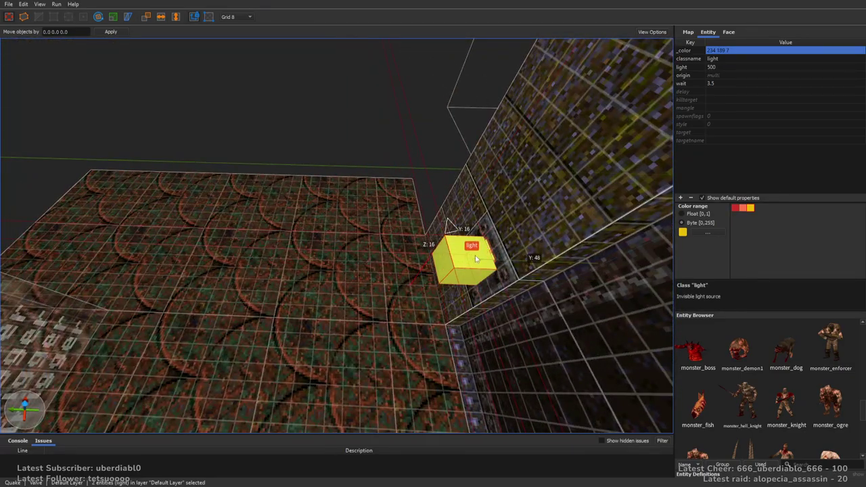
drag(475, 258, 484, 259)
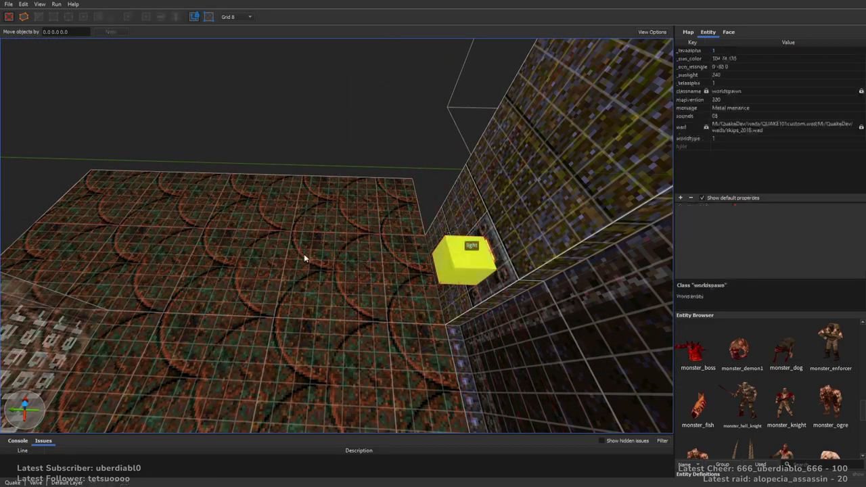
key(Escape)
Step: Give the func_door wall beside the blue landing and brown steps the targetname secretdoor1
mouse_move(411, 210)
right_down()
mouse_move(452, 303)
mouse_move(560, 285)
mouse_move(437, 296)
mouse_move(495, 245)
mouse_move(315, 219)
mouse_move(408, 213)
mouse_move(451, 281)
mouse_move(470, 284)
mouse_move(545, 248)
mouse_move(340, 257)
mouse_move(408, 259)
mouse_move(513, 219)
mouse_move(483, 199)
mouse_move(482, 168)
mouse_move(433, 257)
mouse_move(363, 284)
mouse_move(573, 270)
mouse_move(509, 225)
mouse_move(485, 247)
mouse_move(551, 241)
mouse_move(513, 236)
mouse_move(460, 294)
mouse_move(425, 285)
mouse_move(455, 230)
mouse_move(454, 222)
mouse_move(402, 248)
mouse_move(419, 176)
mouse_move(413, 253)
mouse_move(397, 276)
right_up()
click(420, 175)
mouse_move(396, 276)
shift+mouse_down()
mouse_move(408, 190)
mouse_move(411, 208)
shift+mouse_up()
mouse_move(411, 204)
right_down()
mouse_move(421, 212)
mouse_move(489, 174)
mouse_move(470, 169)
mouse_move(498, 186)
mouse_move(520, 164)
right_up()
click(728, 101)
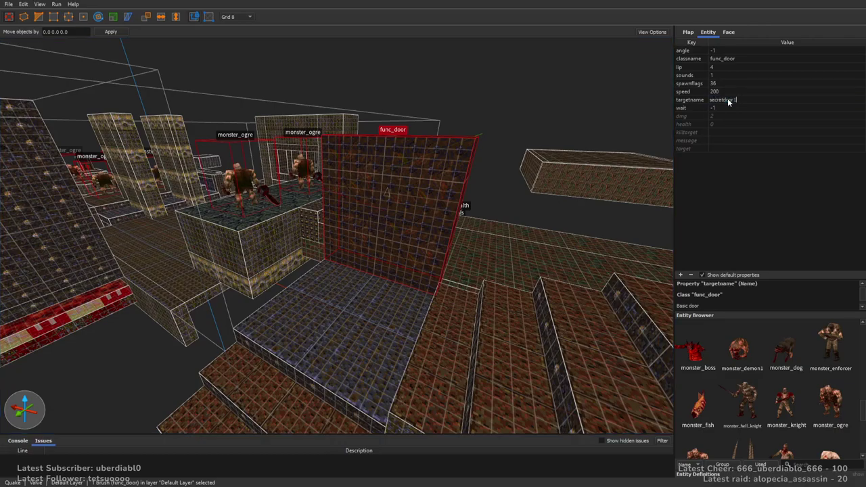
Step: Place a copy of the secretdoor1 func_door across the front of the ledge with the two ogres
mouse_move(474, 166)
right_down()
mouse_move(439, 174)
mouse_move(270, 81)
right_up()
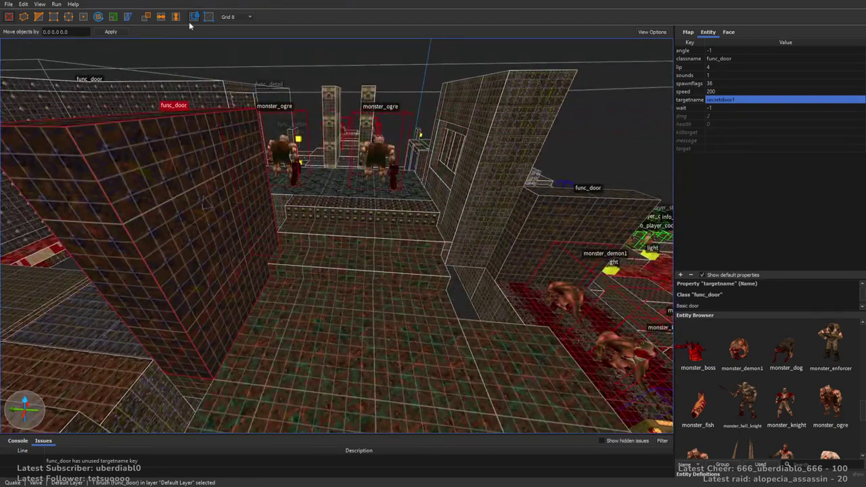
mouse_move(480, 174)
right_down()
mouse_move(419, 176)
mouse_move(398, 131)
mouse_move(387, 176)
mouse_move(414, 185)
mouse_move(249, 237)
right_up()
mouse_move(249, 238)
ctrl+mouse_down()
mouse_move(352, 278)
mouse_move(356, 238)
mouse_move(359, 249)
ctrl+mouse_up()
scroll(359, 249, up, 3)
right_drag(359, 249, 548, 222)
scroll(537, 217, down, 5)
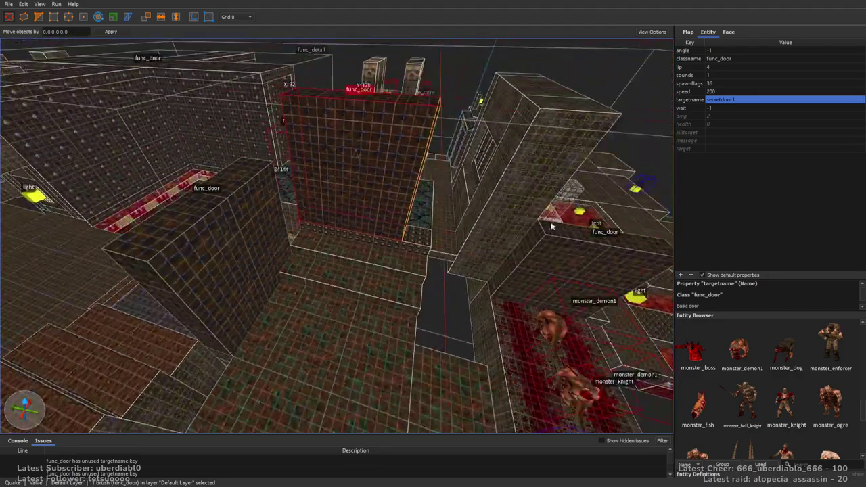
Step: Resize the func_door on the ogre ledge to 32 by 160 by 104 units
scroll(553, 203, up, 5)
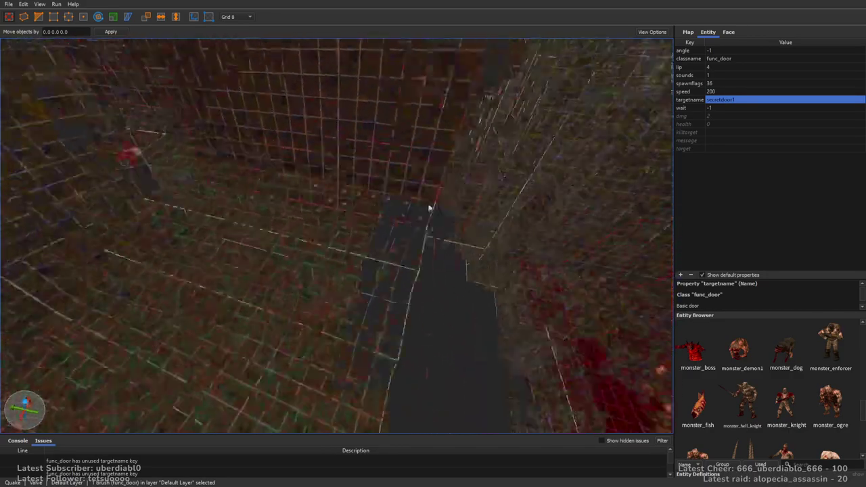
right_drag(429, 215, 421, 159)
drag(421, 164, 421, 162)
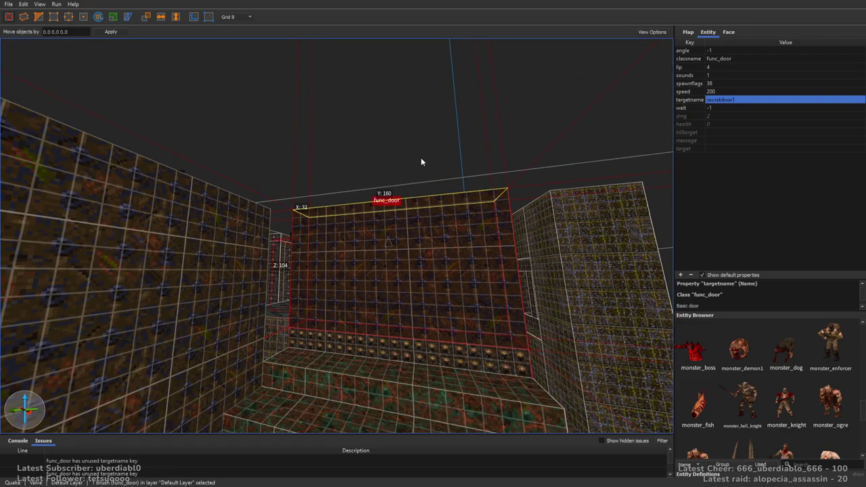
scroll(466, 192, down, 5)
right_drag(466, 192, 450, 264)
key(Escape)
Step: Examine the layout from the two secret doors across the walkways, pillars and red-trimmed corridors
scroll(429, 236, up, 3)
scroll(433, 244, down, 3)
click(388, 294)
scroll(388, 293, up, 3)
mouse_move(388, 293)
right_down()
mouse_move(411, 299)
mouse_move(462, 264)
mouse_move(643, 265)
right_up()
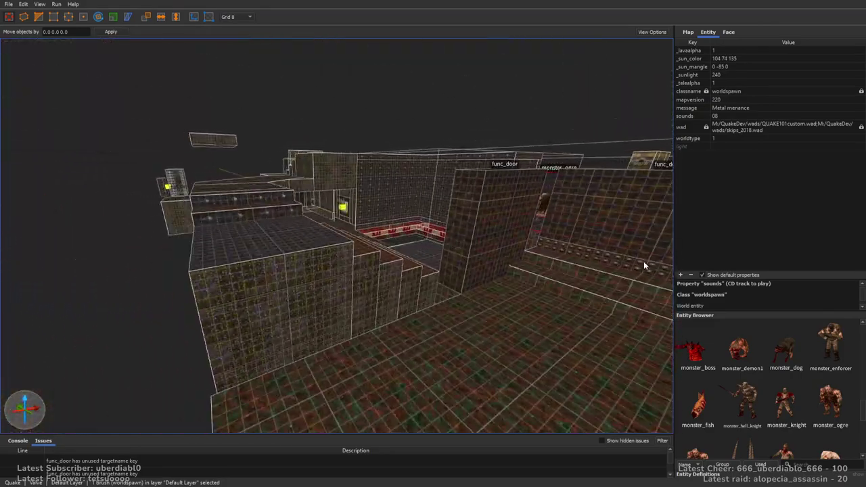
right_drag(555, 274, 489, 318)
scroll(489, 319, down, 10)
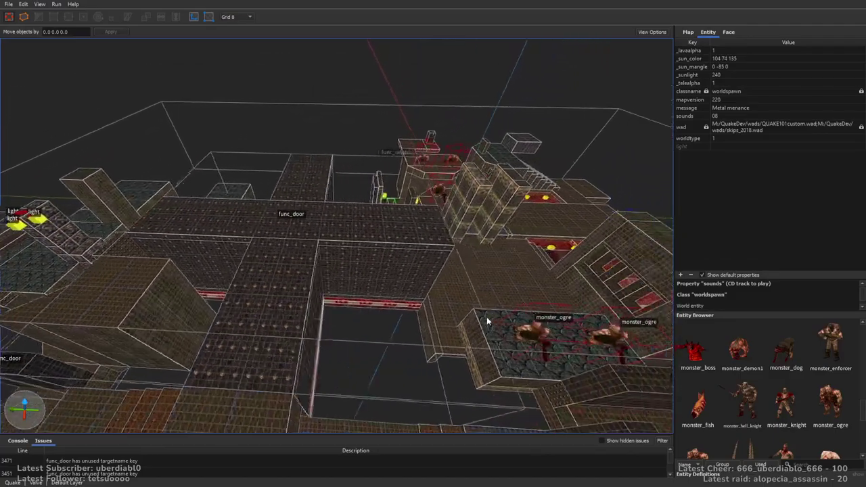
scroll(487, 321, up, 10)
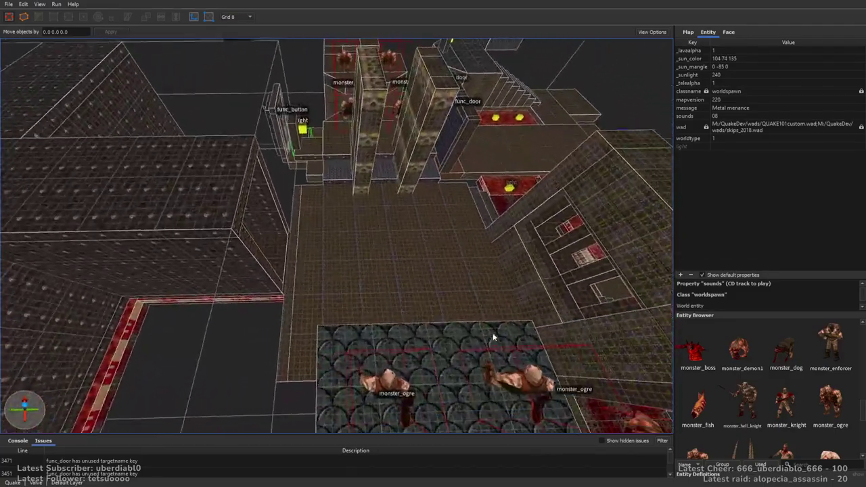
mouse_move(484, 331)
right_down()
mouse_move(402, 280)
mouse_move(364, 276)
mouse_move(458, 287)
mouse_move(300, 287)
mouse_move(487, 293)
mouse_move(212, 269)
mouse_move(283, 264)
right_up()
scroll(399, 279, up, 15)
scroll(381, 277, up, 10)
scroll(300, 286, up, 10)
Step: Build a 16 by 256 by 64 unit metal4_4 block below the glowing panel under the demon head
click(212, 269)
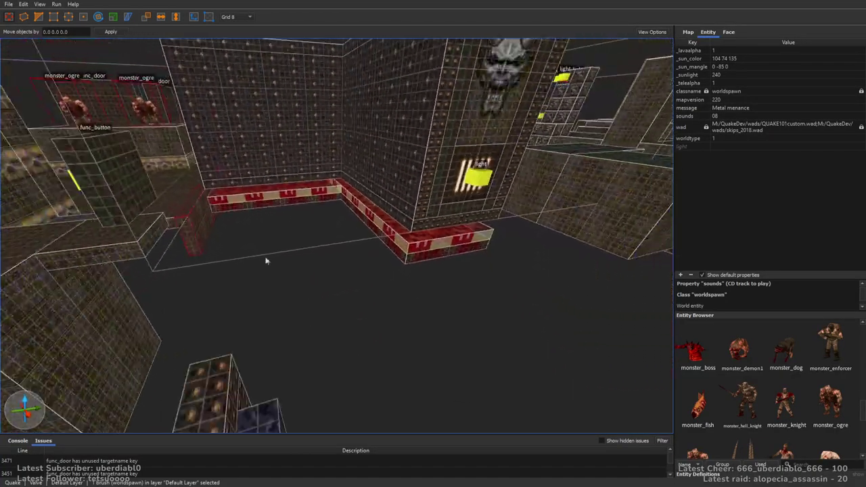
shift+drag(186, 223, 518, 348)
scroll(519, 349, up, 5)
right_drag(519, 348, 417, 225)
mouse_move(417, 230)
mouse_down()
mouse_move(489, 257)
mouse_move(483, 237)
mouse_move(492, 238)
mouse_up()
right_drag(493, 239, 569, 211)
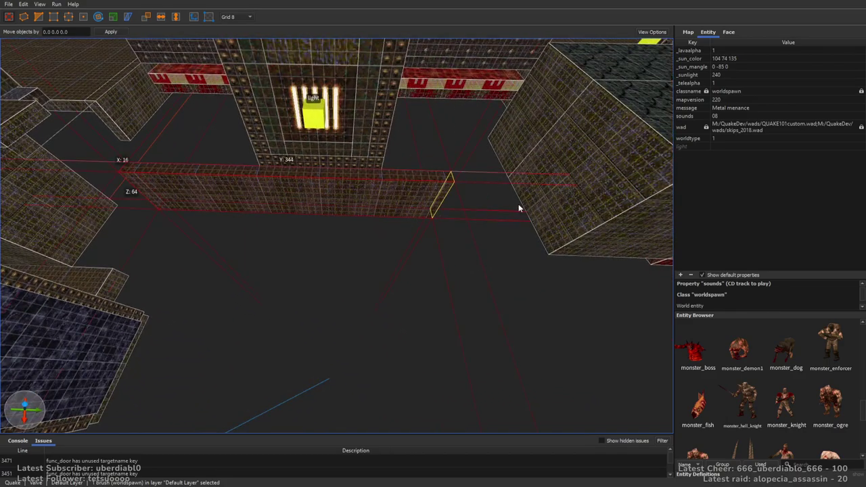
shift+drag(32, 208, 104, 209)
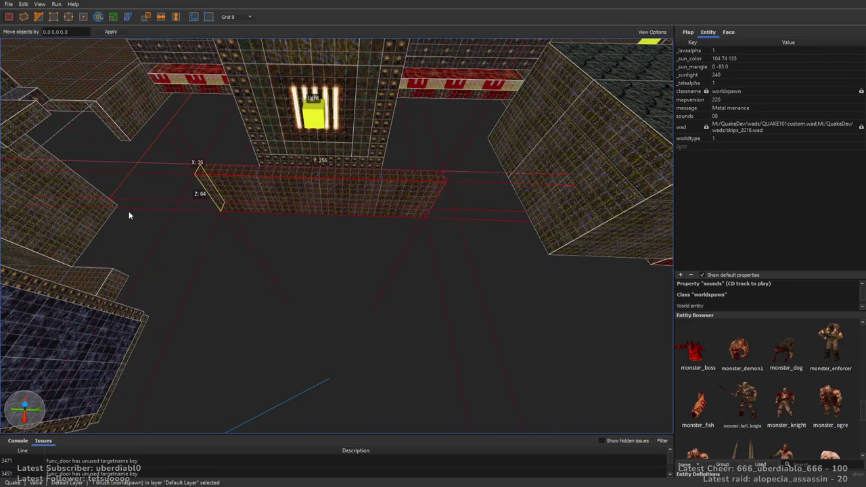
Step: Extend the block outward from the demon-head wall to a depth of 192 units
shift+drag(315, 203, 327, 295)
mouse_move(518, 283)
right_down()
mouse_move(439, 276)
mouse_move(519, 266)
mouse_move(502, 261)
mouse_move(568, 268)
right_up()
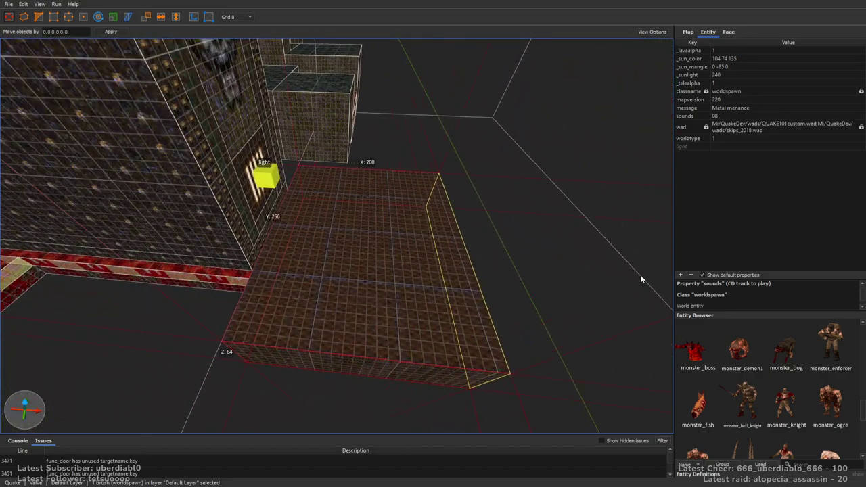
shift+drag(665, 274, 572, 267)
Step: Split off the floor section nearest the demon-head wall on a 16-unit grid and taper it toward the panel's width
key(plus)
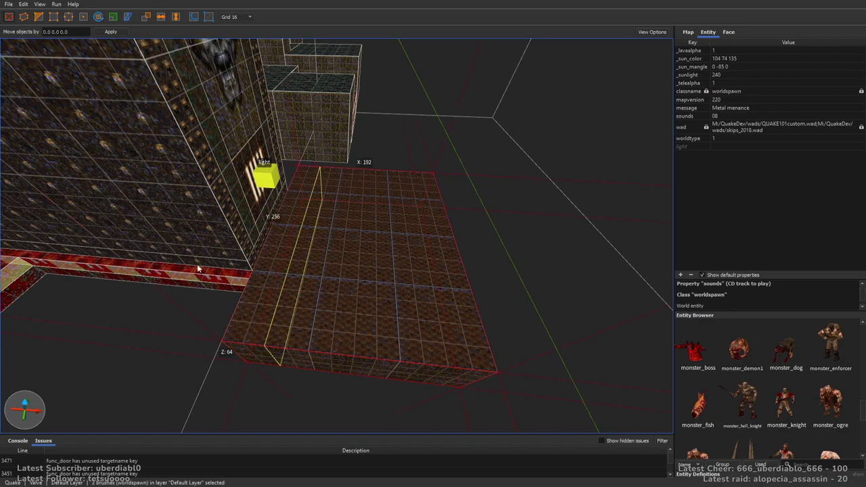
key(v)
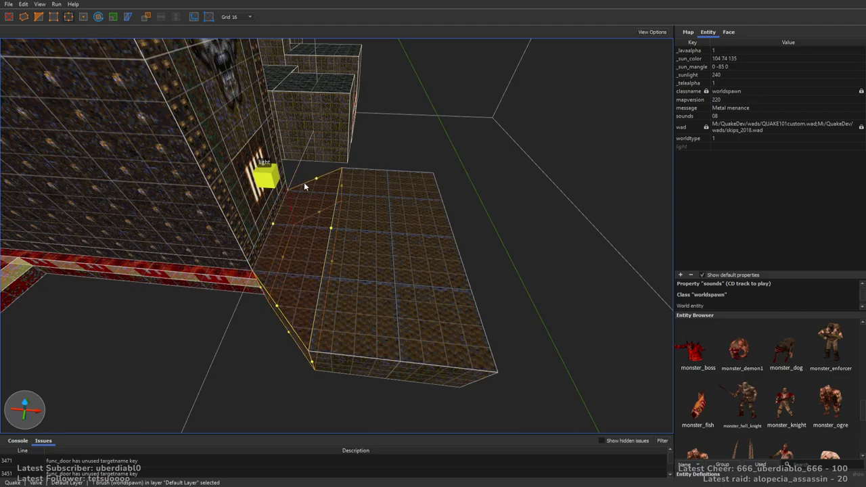
right_drag(304, 182, 465, 215)
Step: Lengthen the outer floor block into an 896-unit-long walkway leading away from the demon-head wall
click(512, 236)
mouse_move(511, 237)
right_down()
mouse_move(419, 264)
mouse_move(317, 262)
mouse_move(464, 298)
right_up()
drag(428, 300, 42, 262)
scroll(42, 263, down, 4)
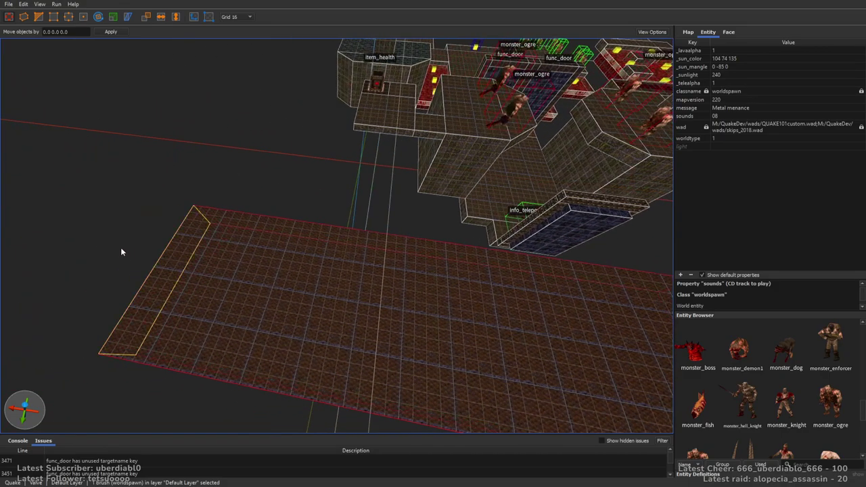
click(81, 244)
Step: Add a narrower 64-unit-long block at the walkway's far end and place an item_key1 on it
mouse_move(310, 271)
right_down()
mouse_move(425, 247)
mouse_move(415, 264)
mouse_move(512, 216)
mouse_move(419, 207)
mouse_move(381, 246)
mouse_move(304, 261)
mouse_move(329, 271)
mouse_move(461, 277)
mouse_move(471, 258)
mouse_move(397, 320)
right_up()
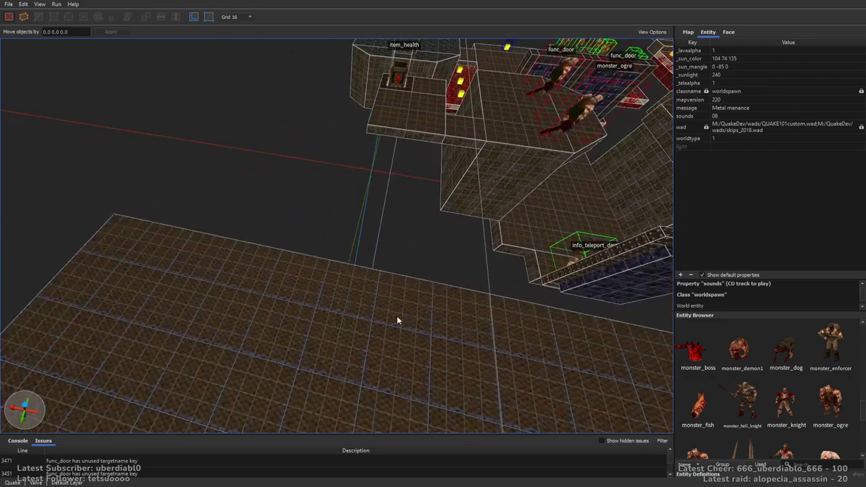
right_drag(387, 283, 390, 251)
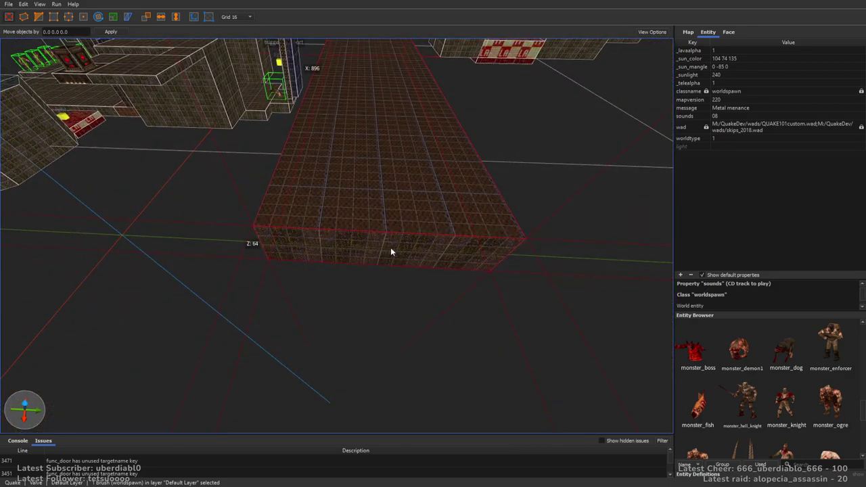
mouse_move(380, 318)
shift+mouse_down()
mouse_move(173, 261)
mouse_move(258, 264)
shift+mouse_up()
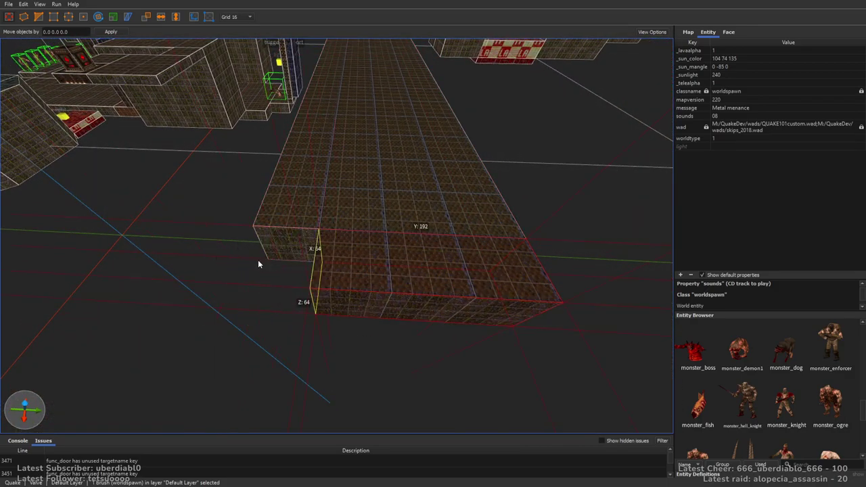
drag(861, 411, 854, 378)
drag(698, 341, 396, 264)
key(Escape)
Step: Draw a 128 by 48 by 16 unit metal2_8 step against the walkway's side near the key and duplicate it farther along
alt+right_drag(385, 247, 465, 226)
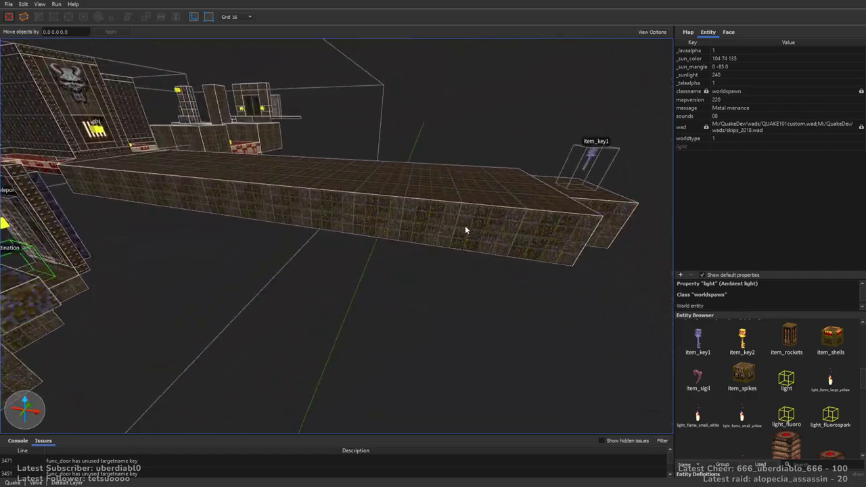
click(728, 32)
click(725, 258)
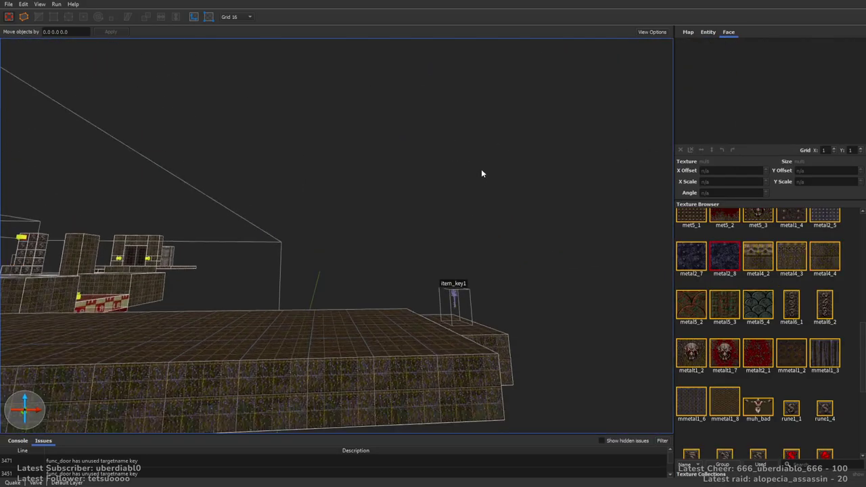
right_drag(481, 171, 465, 241)
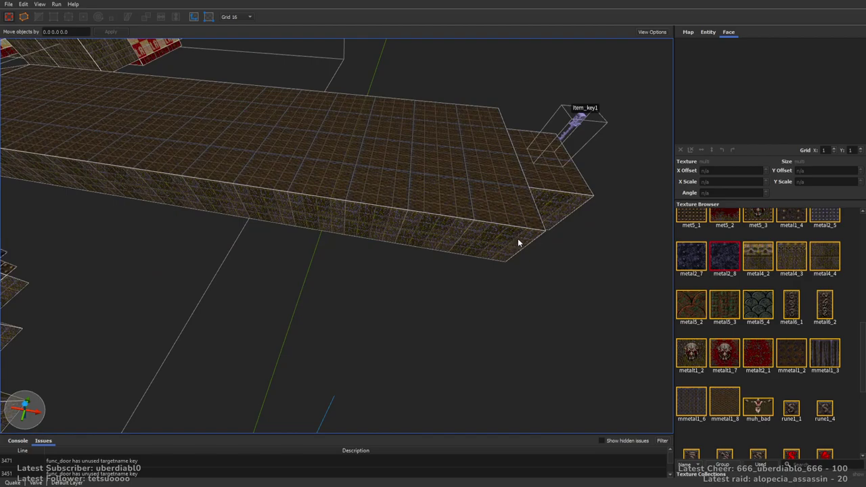
drag(525, 238, 409, 250)
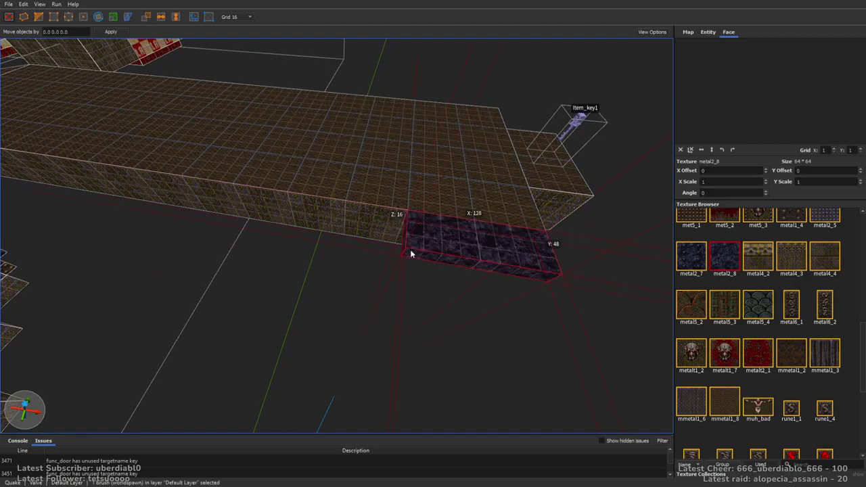
drag(506, 250, 416, 245)
mouse_move(434, 245)
right_down()
mouse_move(427, 188)
mouse_move(435, 203)
right_up()
ctrl+drag(503, 220, 330, 212)
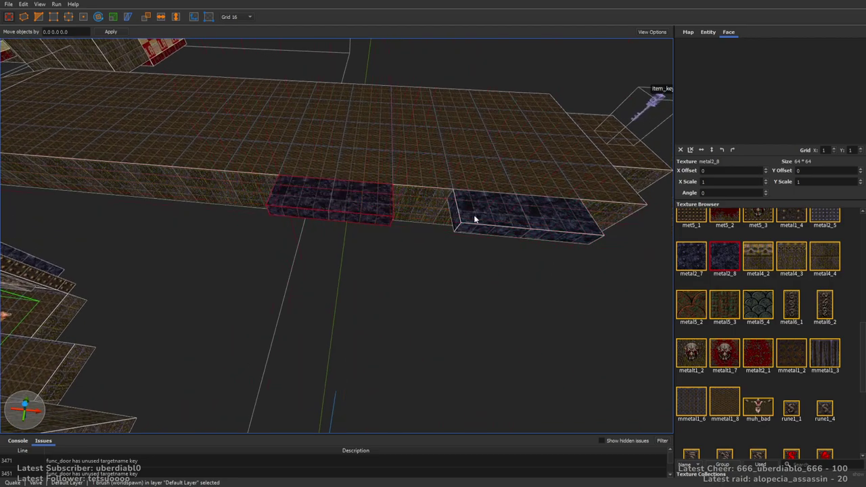
Step: Add a second pair of steps, 32 units deep and 32 high, and extend two platforms outward from them
shift+drag(385, 215, 385, 224)
key(Page_Up)
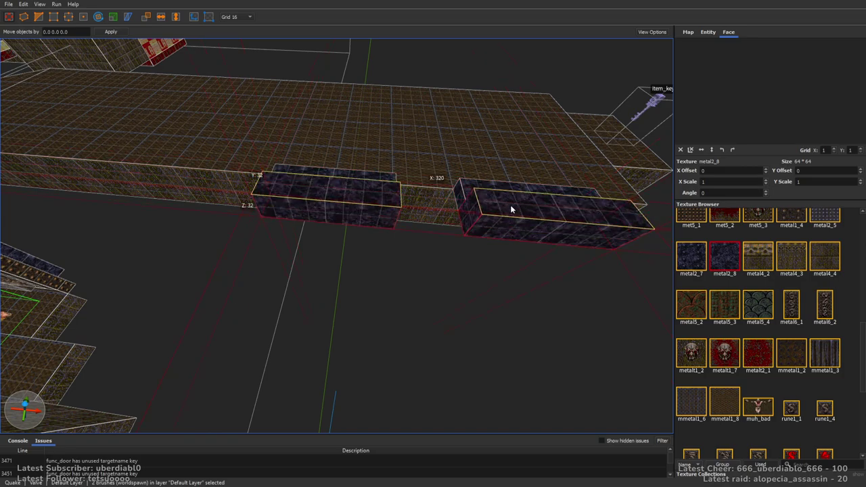
mouse_move(485, 232)
right_down()
mouse_move(433, 235)
mouse_move(508, 228)
right_up()
mouse_move(509, 228)
shift+mouse_down()
mouse_move(481, 258)
mouse_move(810, 275)
mouse_move(820, 289)
shift+mouse_up()
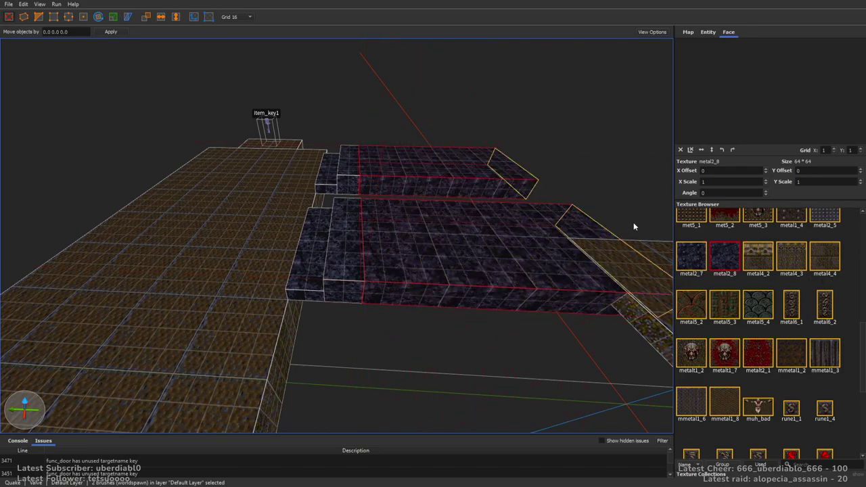
click(684, 219)
mouse_move(667, 224)
right_down()
mouse_move(512, 215)
mouse_move(434, 226)
mouse_move(609, 257)
right_up()
Step: Texture the two platforms with metal5_4 and add a matching block connecting them at the outer side
click(823, 261)
click(749, 317)
right_drag(489, 207, 454, 202)
mouse_move(388, 206)
mouse_down()
mouse_move(370, 180)
mouse_move(297, 162)
mouse_up()
mouse_move(298, 162)
right_down()
mouse_move(523, 174)
mouse_move(508, 244)
right_up()
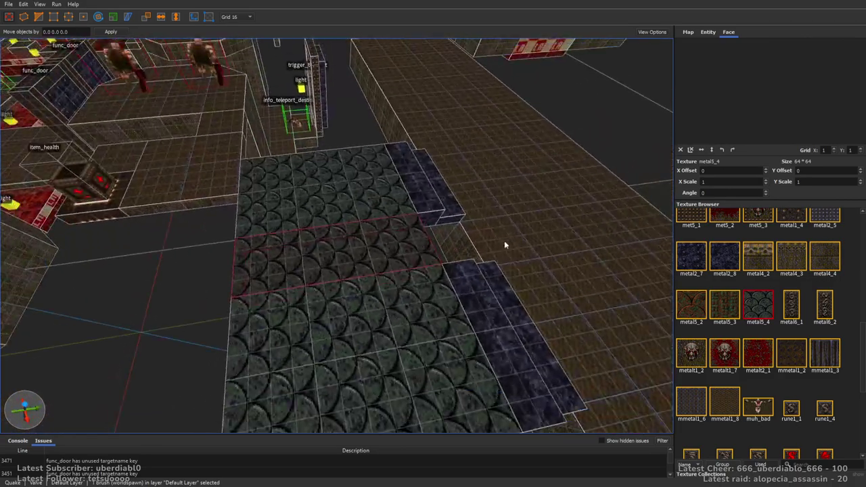
Step: Move the stairs and platform farther from the key along the walkway, widening the connector so together they span 256 units
mouse_move(426, 255)
right_down()
mouse_move(510, 232)
mouse_move(414, 250)
mouse_move(481, 240)
mouse_move(393, 265)
mouse_move(387, 285)
right_up()
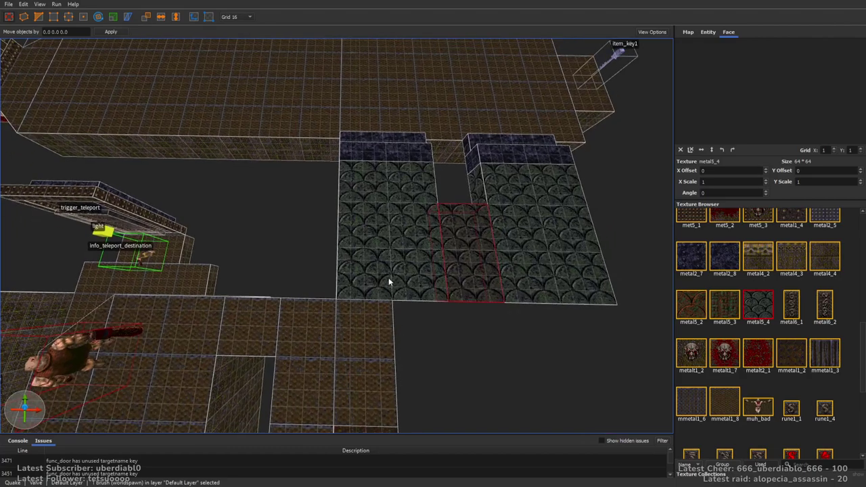
ctrl+shift+click(403, 238)
ctrl+shift+click(402, 155)
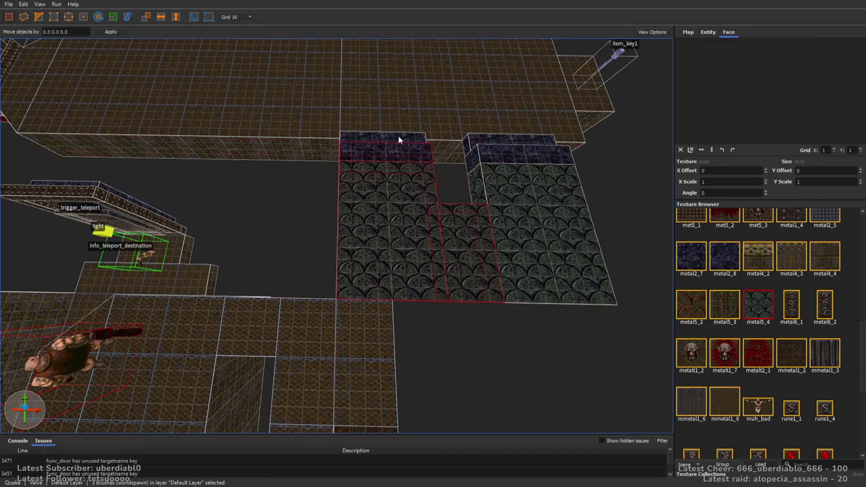
drag(455, 257, 409, 251)
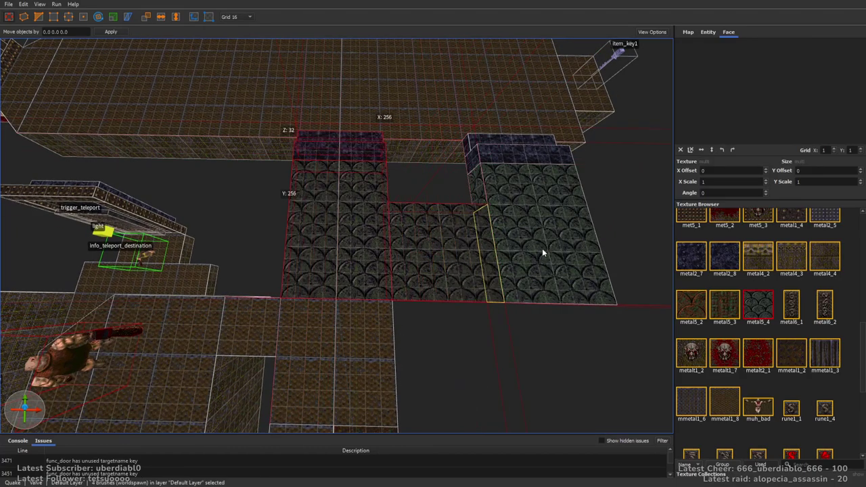
key(Escape)
mouse_move(537, 193)
right_down()
mouse_move(504, 222)
mouse_move(441, 222)
mouse_move(519, 181)
mouse_move(423, 234)
right_up()
click(423, 233)
ctrl+click(419, 134)
shift+drag(552, 180, 509, 178)
key(Escape)
Step: Build a tall metal4_4 wall with a window opening between the metal5_4 platform and the neighbouring ogre area
mouse_move(566, 216)
right_down()
mouse_move(420, 217)
mouse_move(292, 233)
right_up()
mouse_move(376, 228)
mouse_down()
mouse_move(405, 221)
mouse_move(409, 196)
mouse_move(389, 257)
mouse_move(416, 34)
mouse_up()
click(394, 205)
ctrl+click(362, 203)
key(Escape)
mouse_move(326, 205)
right_down()
mouse_move(445, 263)
mouse_move(522, 263)
mouse_move(653, 172)
right_up()
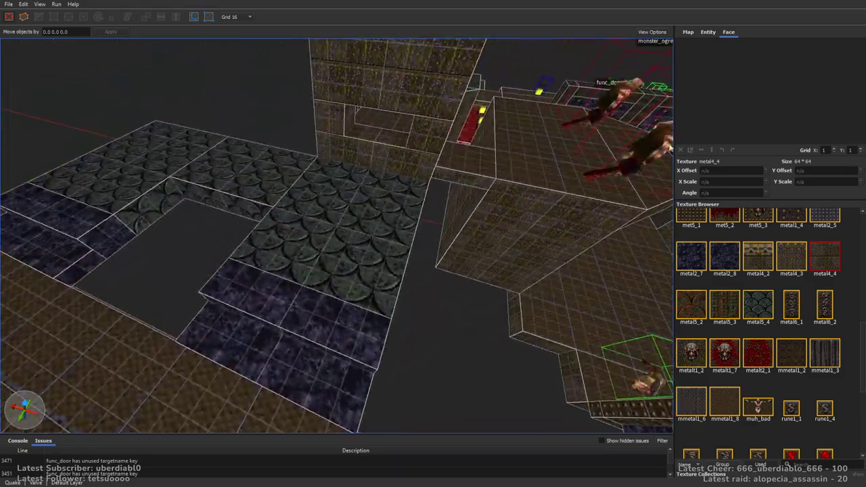
Step: Place a weapon_lightning entity on the metal5_4 platform in front of the wall's window opening
click(709, 32)
drag(862, 377, 860, 469)
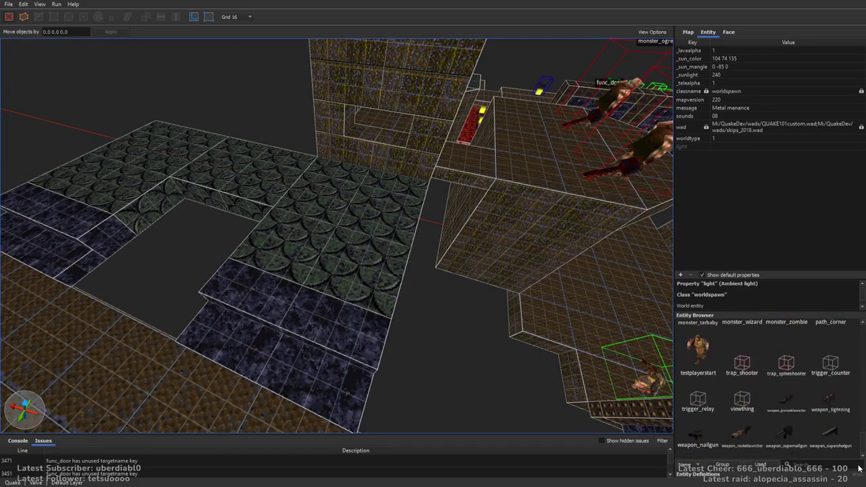
drag(826, 399, 413, 239)
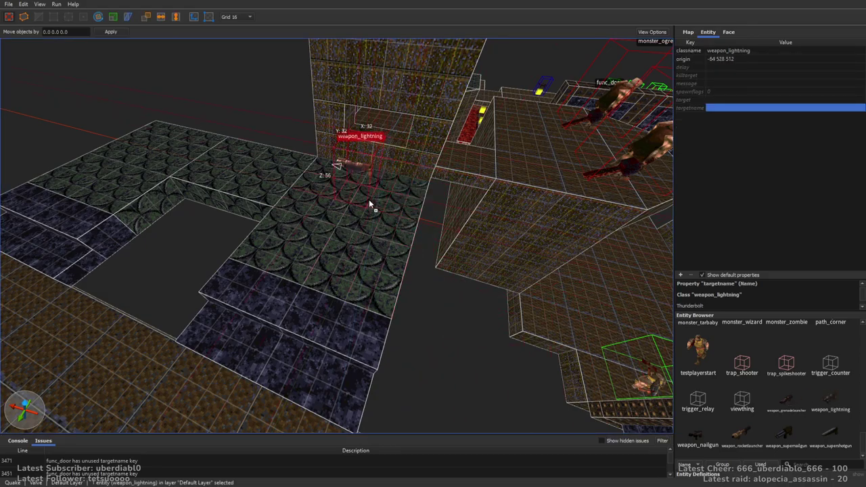
key(Escape)
right_drag(539, 215, 568, 224)
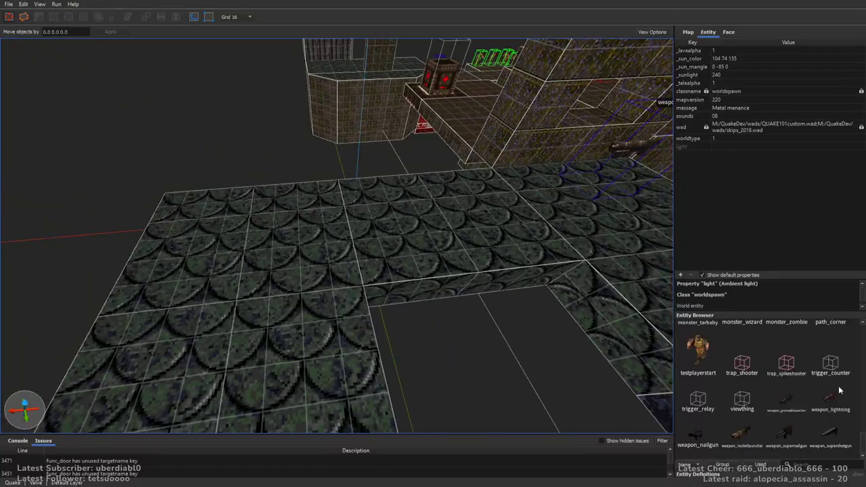
Step: Place an item_armor2 entity at the far end of the metal5_4 platform
scroll(858, 354, up, 5)
scroll(858, 354, down, 2)
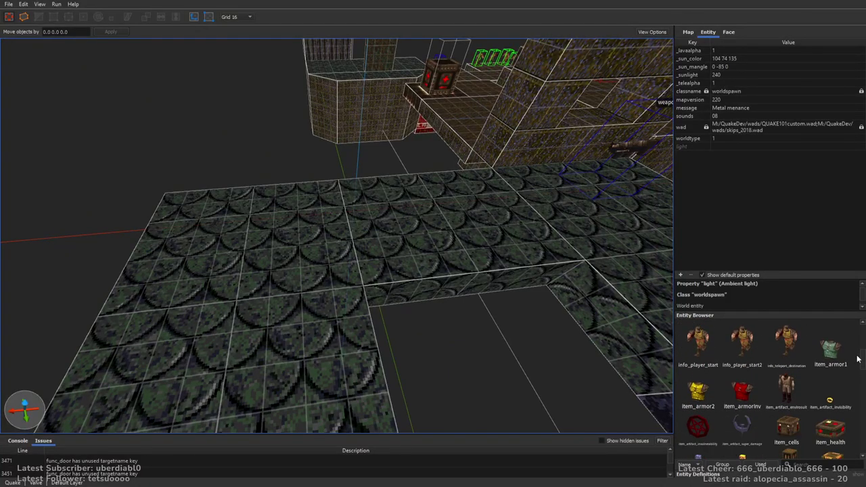
drag(697, 392, 257, 217)
key(Escape)
Step: Copy the secret func_door to the ogre area beside the windowed wall and fit it to the passage there
mouse_move(416, 253)
right_down()
mouse_move(507, 249)
mouse_move(537, 238)
mouse_move(551, 218)
mouse_move(539, 231)
mouse_move(447, 209)
right_up()
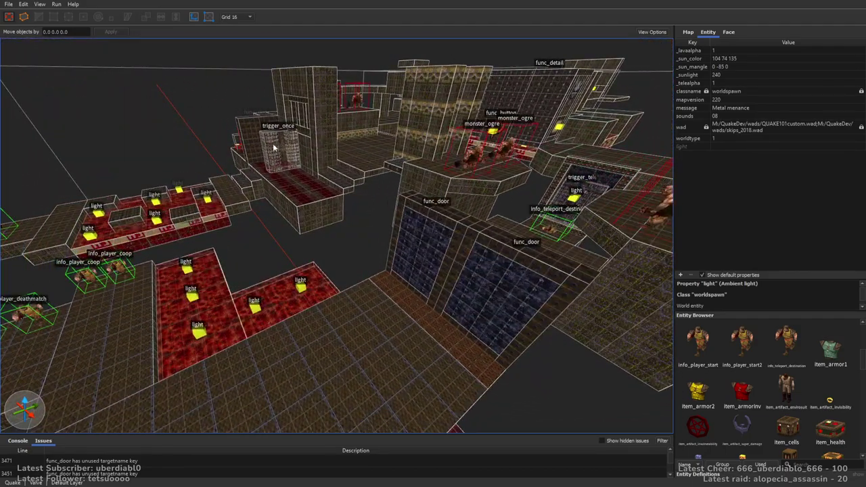
click(271, 153)
mouse_move(271, 152)
right_down()
mouse_move(363, 138)
mouse_move(336, 63)
mouse_move(371, 231)
mouse_move(460, 264)
mouse_move(473, 273)
mouse_move(462, 288)
right_up()
click(370, 231)
scroll(370, 231, up, 3)
drag(462, 289, 437, 366)
scroll(437, 369, up, 3)
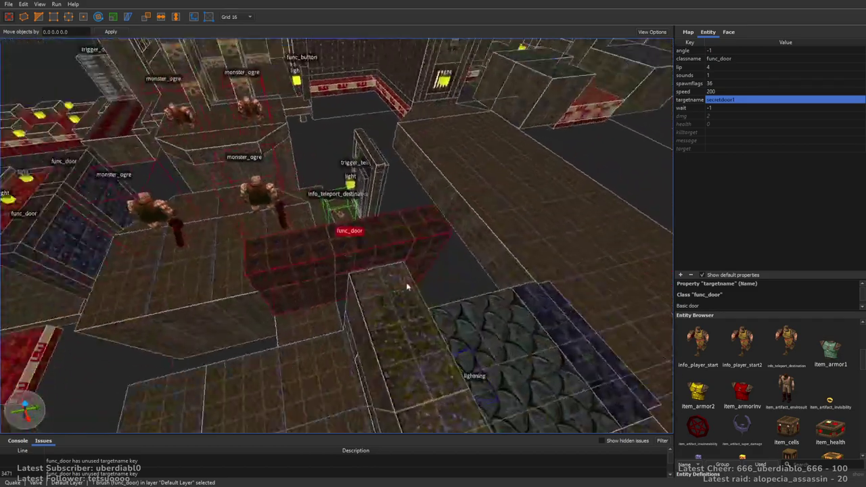
scroll(480, 222, up, 3)
key(ctrl+u)
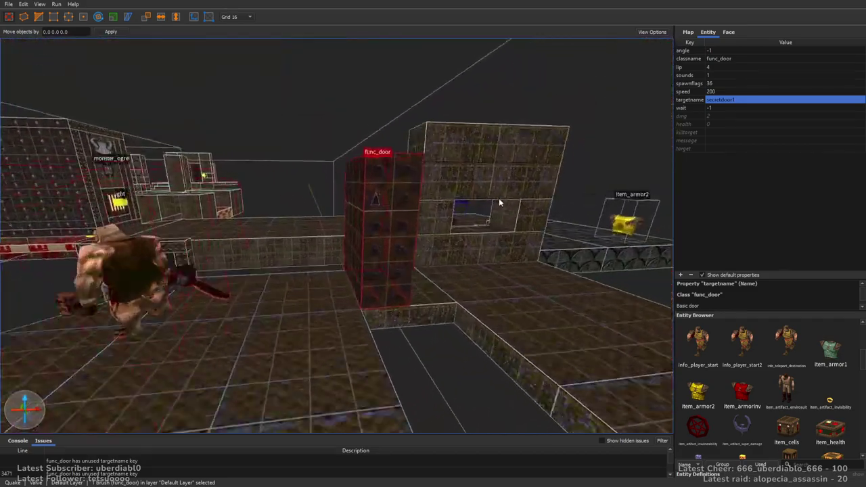
Step: Set the copied func_door's targetname to secretdoor2
double_click(762, 100)
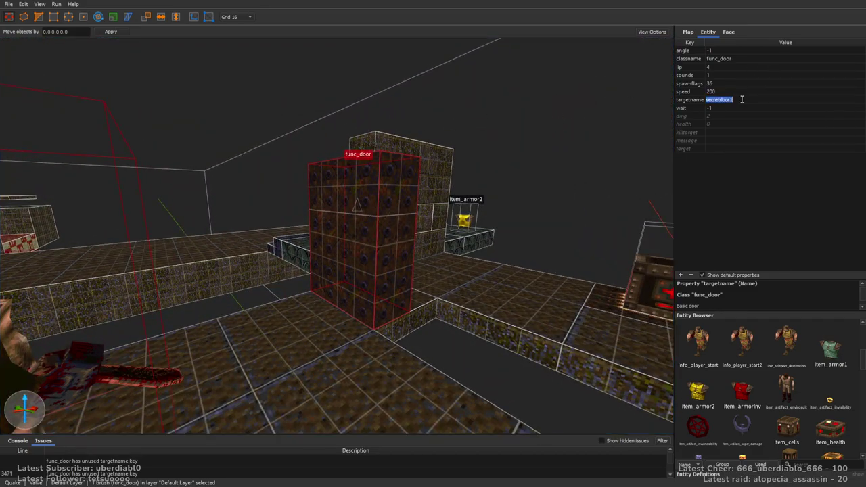
key(Return)
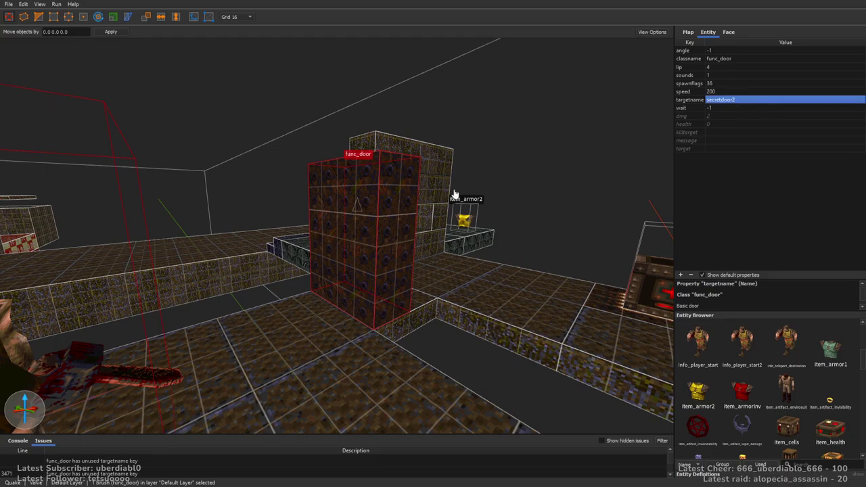
click(493, 174)
Step: Build a tall gateway of two pillars and a lintel across the long walkway near its key end
right_drag(493, 174, 375, 213)
right_drag(484, 223, 418, 202)
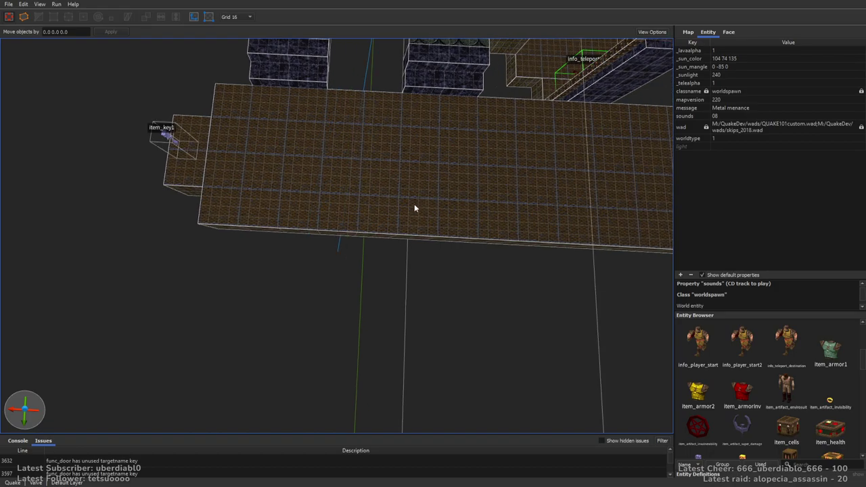
right_drag(370, 140, 359, 79)
mouse_move(329, 68)
mouse_down()
mouse_move(404, 97)
mouse_move(387, 132)
mouse_up()
right_drag(387, 132, 365, 176)
mouse_move(318, 243)
shift+mouse_down()
mouse_move(343, 224)
mouse_move(527, 270)
mouse_move(523, 280)
shift+mouse_up()
mouse_move(522, 279)
right_down()
mouse_move(558, 295)
mouse_move(401, 244)
right_up()
scroll(556, 294, down, 3)
scroll(402, 245, up, 2)
mouse_move(339, 264)
mouse_down()
mouse_move(271, 274)
mouse_move(284, 280)
mouse_move(288, 220)
mouse_up()
mouse_move(289, 220)
right_down()
mouse_move(451, 256)
mouse_move(410, 269)
mouse_move(330, 266)
right_up()
scroll(330, 264, up, 3)
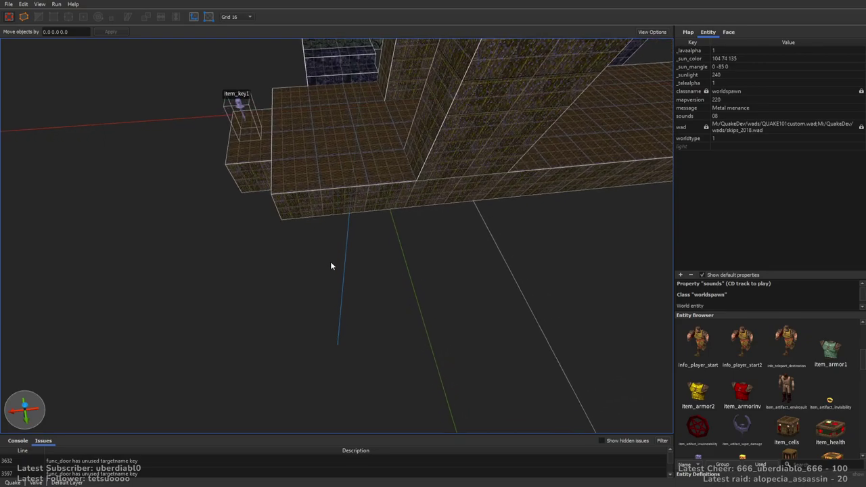
Step: Add a 192 by 192 unit floor block beside the walkway's key end, on the side opposite the stairs
click(364, 195)
mouse_move(364, 187)
mouse_down()
mouse_move(365, 290)
mouse_move(375, 273)
mouse_up()
mouse_move(375, 273)
right_down()
mouse_move(340, 265)
mouse_move(344, 313)
mouse_move(561, 170)
right_up()
scroll(371, 293, down, 5)
scroll(313, 279, up, 5)
Step: Add a floor block 320 by 192 units and 64 high beside the walkway on the demon-head side of the gateway
mouse_move(313, 279)
right_down()
mouse_move(385, 257)
mouse_move(222, 246)
mouse_move(350, 299)
mouse_move(387, 273)
mouse_move(417, 312)
right_up()
mouse_move(417, 312)
mouse_down()
mouse_move(543, 316)
mouse_move(532, 317)
mouse_move(526, 287)
mouse_up()
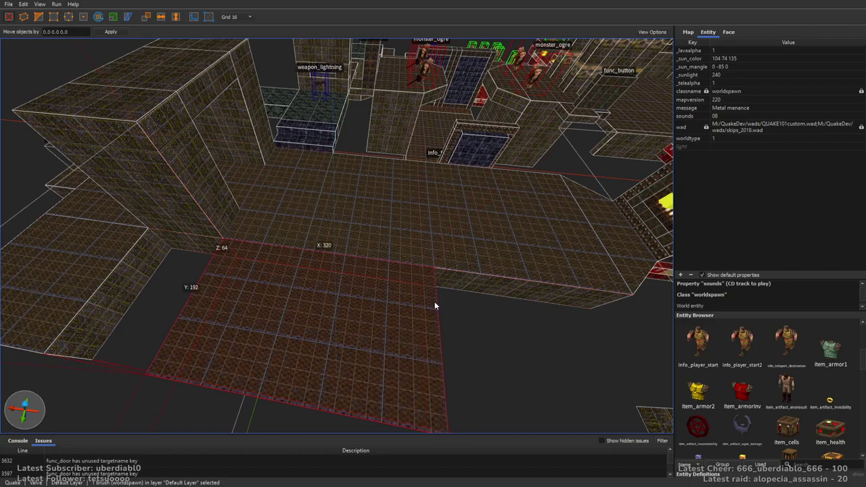
right_drag(439, 298, 424, 295)
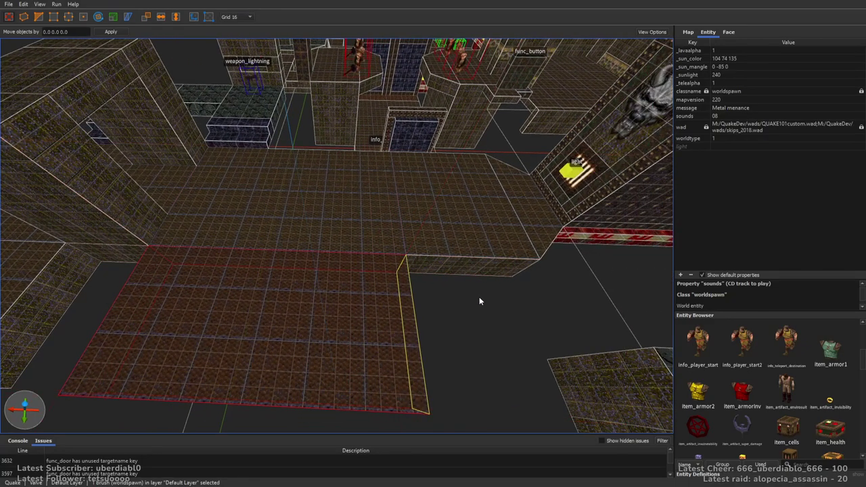
right_drag(477, 298, 389, 280)
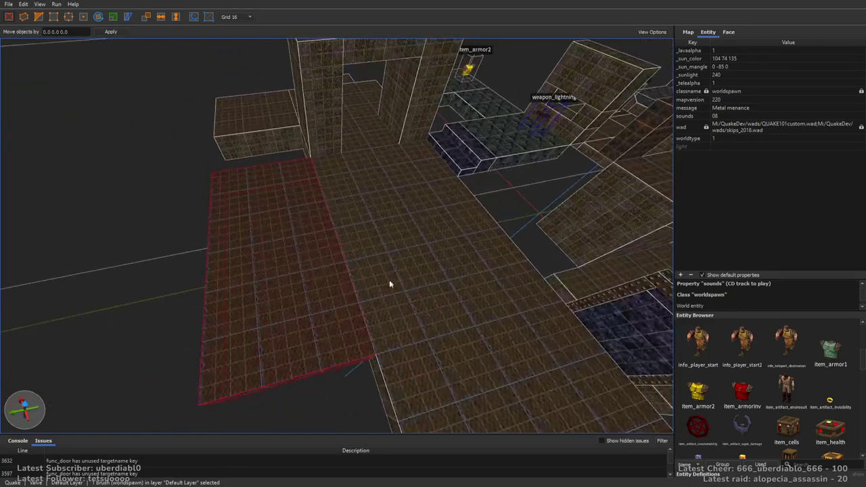
click(114, 268)
Step: On an 8-unit grid, paste copies of a light beside the weapon_lightning and the item_key1
right_drag(512, 261, 450, 254)
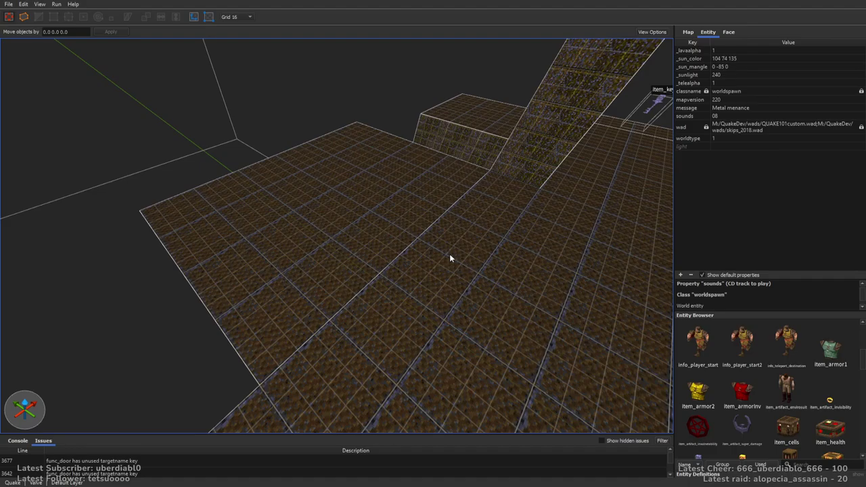
right_drag(346, 269, 382, 252)
click(439, 254)
key(Escape)
key(ctrl+v)
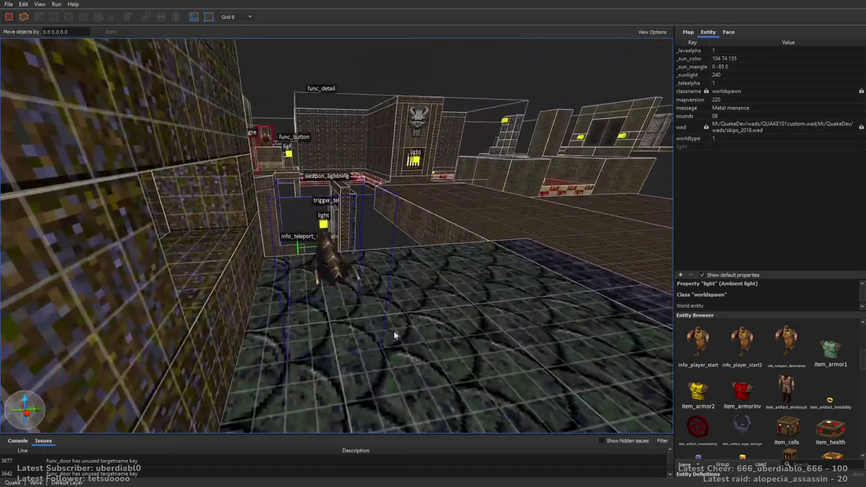
key(ctrl+v)
drag(377, 308, 329, 322)
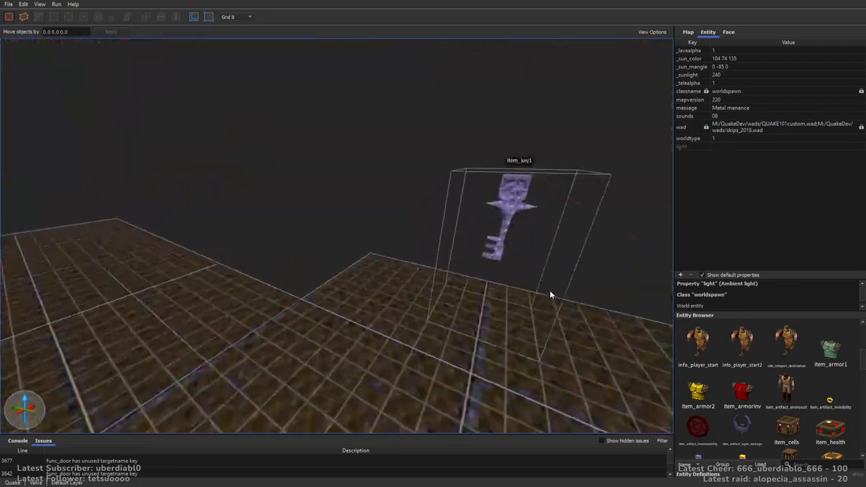
key(ctrl+v)
drag(499, 338, 488, 302)
key(Escape)
Step: Add a narrow block to the side floor at the key end, extending it along the gateway pillar toward the gap
mouse_move(552, 291)
right_down()
mouse_move(549, 248)
mouse_move(551, 268)
mouse_move(462, 212)
mouse_move(415, 256)
mouse_move(445, 249)
mouse_move(422, 216)
mouse_move(431, 221)
mouse_move(419, 228)
mouse_move(428, 226)
mouse_move(418, 223)
mouse_move(486, 282)
mouse_move(475, 296)
mouse_move(481, 269)
mouse_move(470, 305)
mouse_move(393, 319)
mouse_move(458, 269)
mouse_move(446, 268)
right_up()
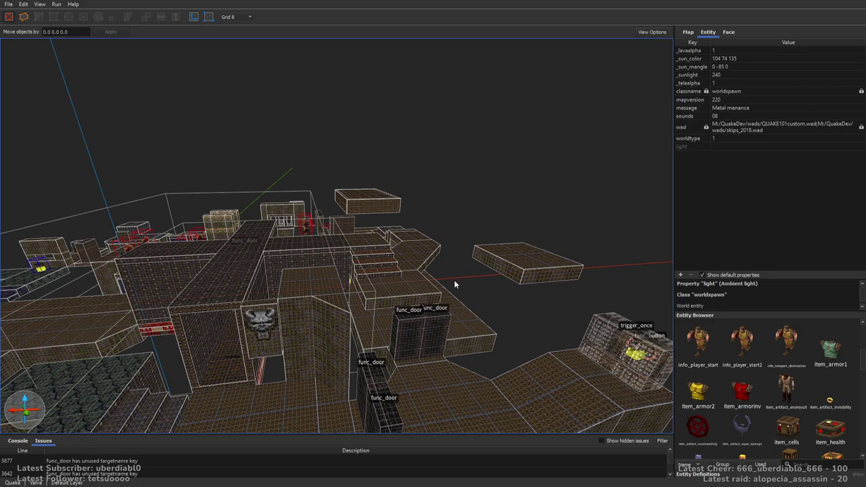
mouse_move(472, 292)
right_down()
mouse_move(466, 285)
mouse_move(360, 327)
mouse_move(511, 267)
mouse_move(531, 234)
mouse_move(385, 247)
mouse_move(510, 261)
mouse_move(480, 276)
mouse_move(294, 223)
right_up()
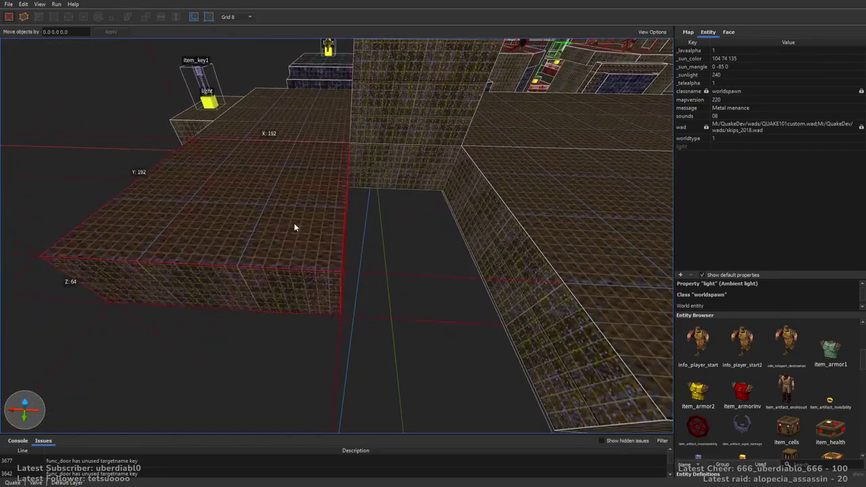
click(373, 227)
drag(461, 230, 507, 238)
mouse_move(508, 238)
right_down()
mouse_move(446, 255)
mouse_move(481, 184)
right_up()
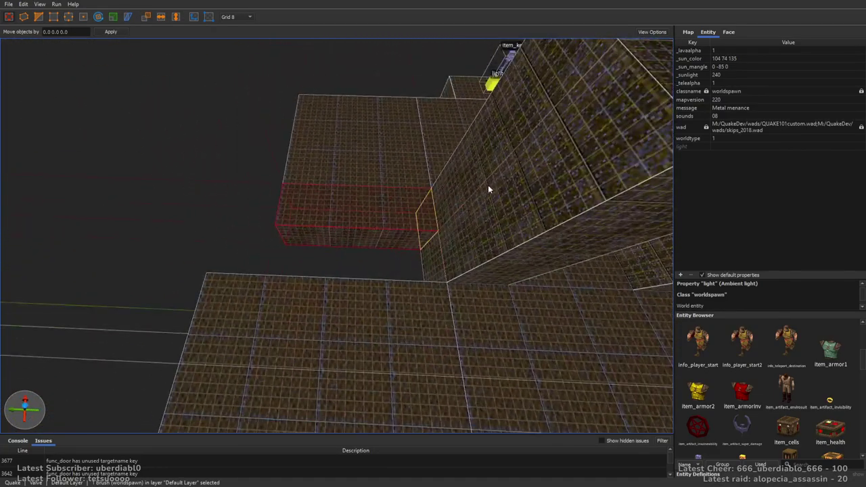
key(Escape)
Step: Duplicate the tapered floor section at the demon-head wall 208 units upward and thin the copy to 24 units high
mouse_move(372, 210)
right_down()
mouse_move(408, 246)
mouse_move(441, 242)
mouse_move(472, 207)
right_up()
scroll(473, 204, up, 6)
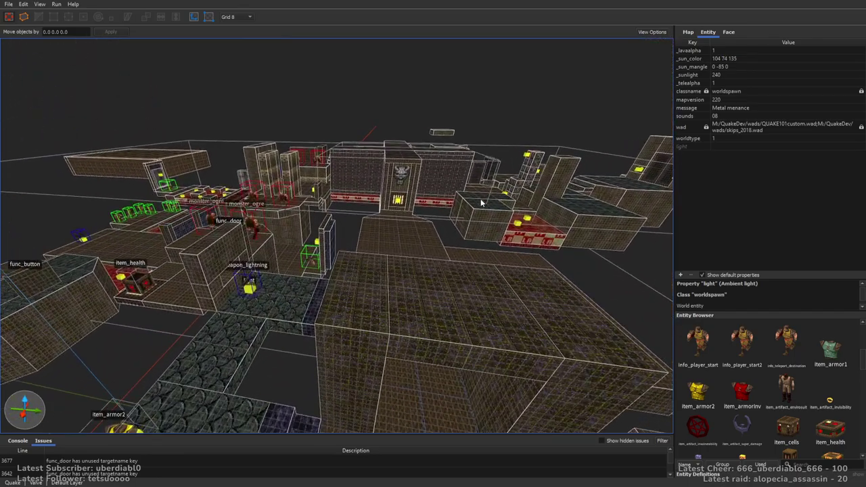
scroll(482, 201, up, 2)
mouse_move(396, 242)
right_down()
mouse_move(367, 220)
mouse_move(415, 256)
mouse_move(518, 266)
mouse_move(535, 245)
mouse_move(468, 270)
mouse_move(402, 315)
mouse_move(346, 263)
mouse_move(416, 284)
mouse_move(360, 297)
right_up()
scroll(366, 221, up, 1)
scroll(367, 226, up, 2)
scroll(402, 315, up, 4)
scroll(415, 316, up, 3)
click(345, 263)
click(405, 181)
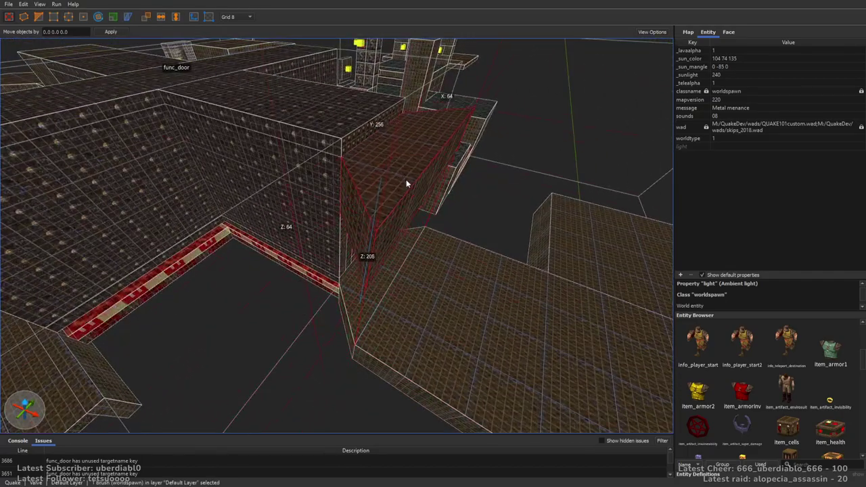
scroll(409, 169, up, 6)
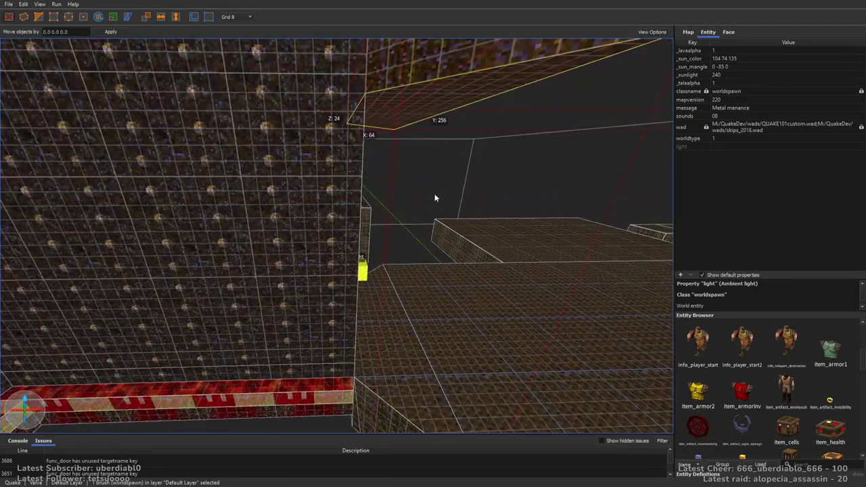
Step: On a 16-unit grid, add a 384 by 256 unit ceiling slab, 32 units thick, adjoining the raised tapered section
scroll(413, 169, down, 10)
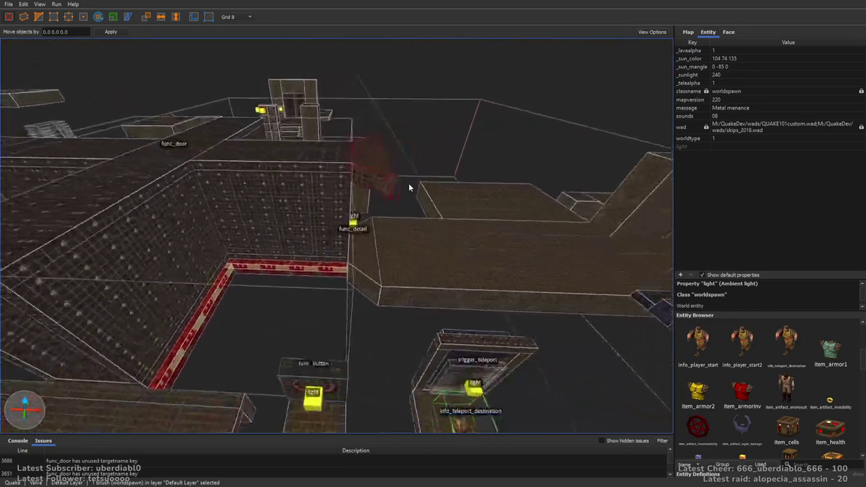
click(415, 184)
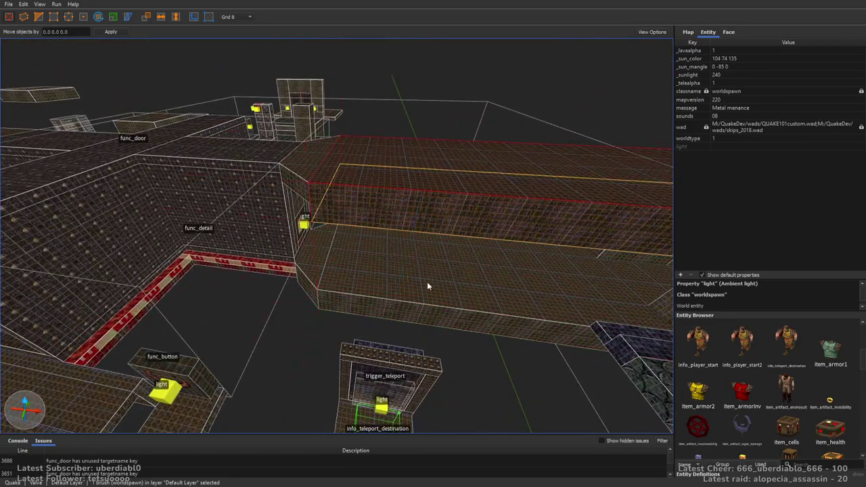
mouse_move(435, 265)
right_down()
mouse_move(438, 288)
mouse_move(486, 213)
mouse_move(252, 237)
mouse_move(417, 258)
mouse_move(372, 230)
mouse_move(402, 265)
right_up()
key(plus)
shift+drag(391, 269, 483, 280)
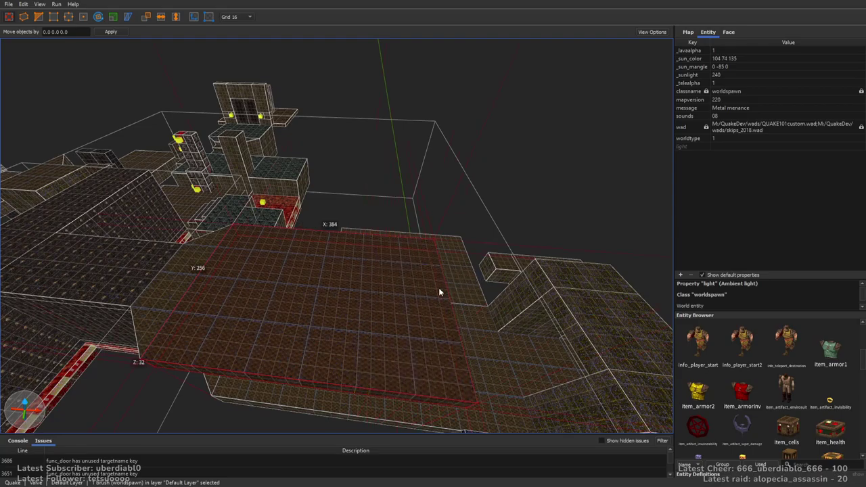
Step: Cut strips 32 units wide off the ceiling slab's end next to the tapered section
mouse_move(439, 293)
right_down()
mouse_move(604, 286)
mouse_move(439, 268)
right_up()
mouse_move(440, 268)
mouse_down()
mouse_move(427, 361)
mouse_move(492, 306)
mouse_up()
scroll(518, 267, up, 5)
ctrl+click(357, 224)
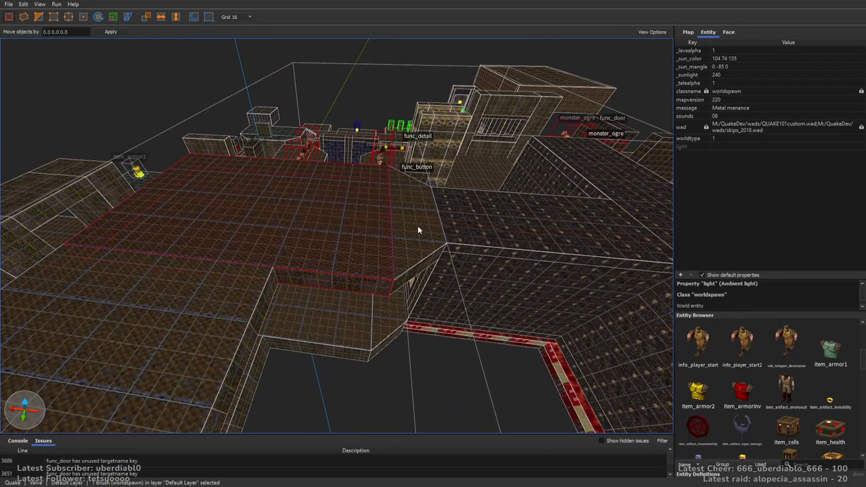
ctrl+click(383, 243)
ctrl+click(447, 263)
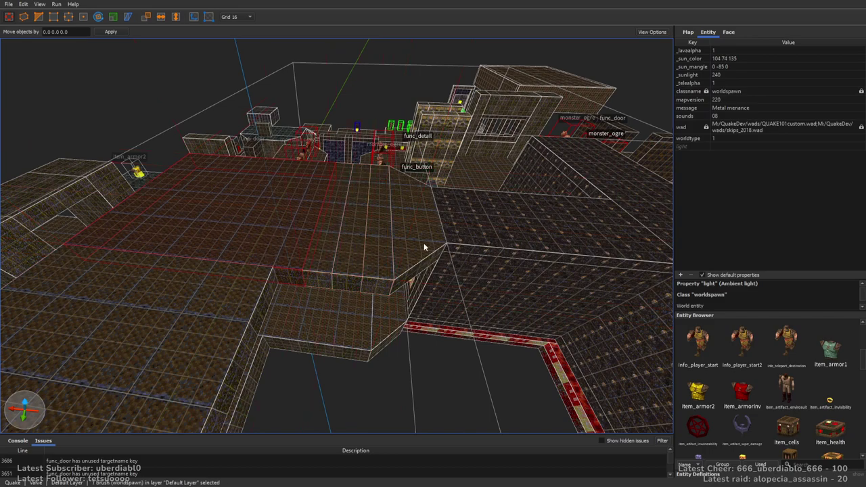
Step: Stagger the heights of the 32-unit ceiling strips so they step up from the tapered section to the main slab
click(344, 241)
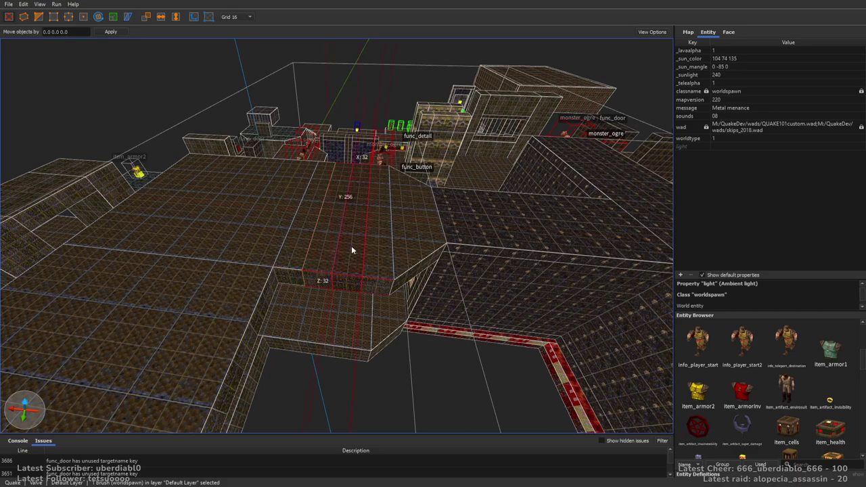
click(321, 255)
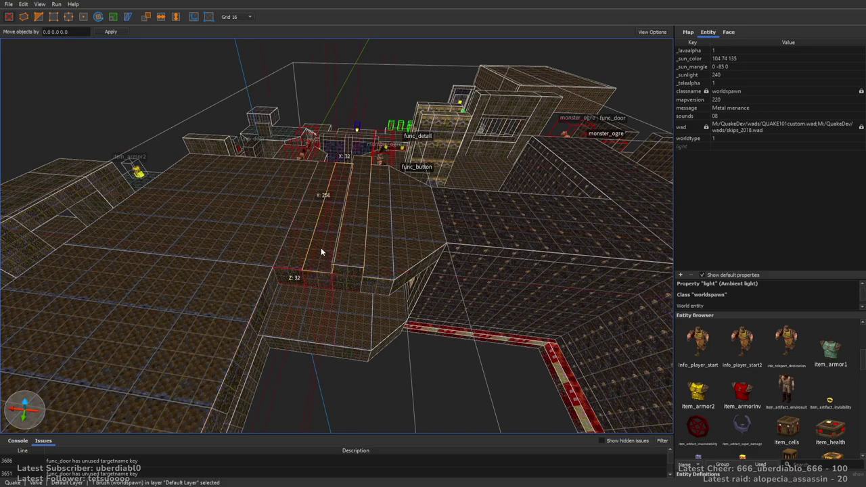
click(246, 245)
Step: Add a ceiling slab 256 by 176 units and 32 units thick over the side floor beside the stepped ceiling
mouse_move(248, 197)
alt+right_down()
mouse_move(390, 241)
mouse_move(289, 262)
mouse_move(324, 218)
alt+right_up()
click(324, 219)
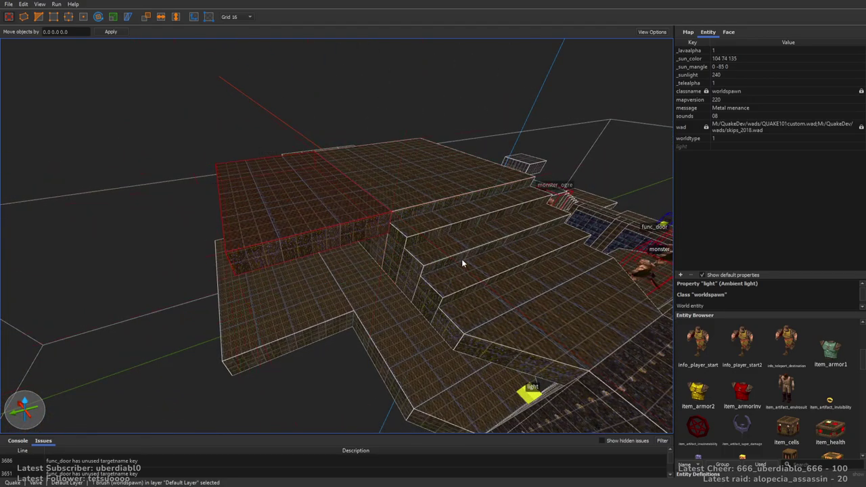
alt+right_drag(456, 264, 370, 277)
scroll(371, 277, down, 5)
scroll(330, 282, up, 8)
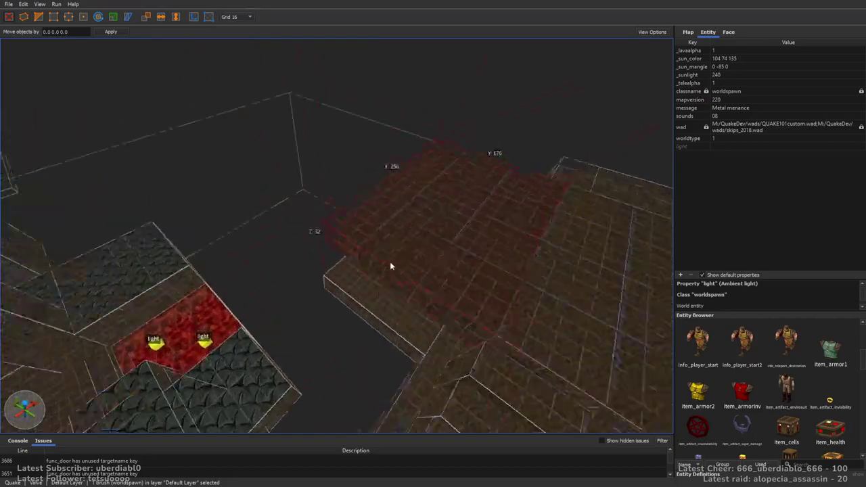
mouse_move(509, 237)
shift+mouse_down()
mouse_move(358, 249)
mouse_move(333, 248)
mouse_move(334, 238)
shift+mouse_up()
mouse_move(334, 238)
alt+right_down()
mouse_move(519, 285)
mouse_move(442, 284)
mouse_move(448, 277)
mouse_move(302, 300)
mouse_move(359, 224)
mouse_move(463, 215)
mouse_move(474, 185)
mouse_move(545, 228)
mouse_move(492, 208)
mouse_move(311, 207)
mouse_move(406, 231)
mouse_move(392, 112)
mouse_move(408, 158)
alt+right_up()
key(Escape)
Step: Duplicate the double-door wall with its func_doors and four lights and place the copy at the end of the plain side floor
click(491, 208)
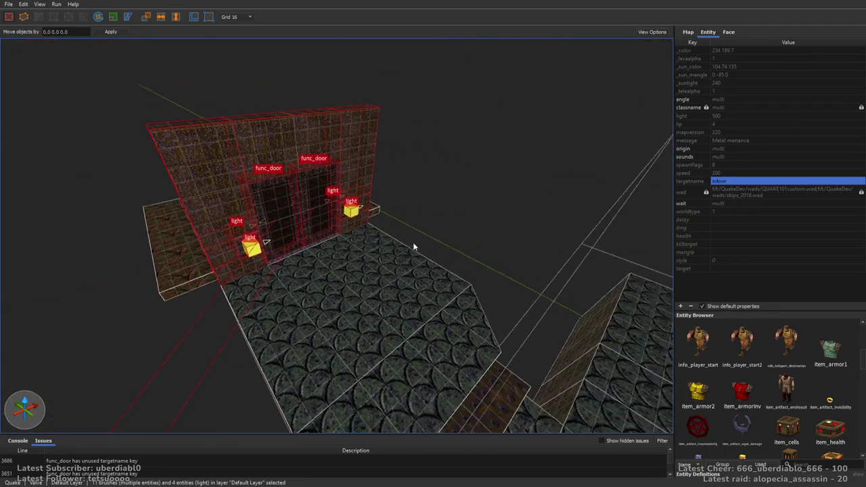
scroll(413, 245, up, 5)
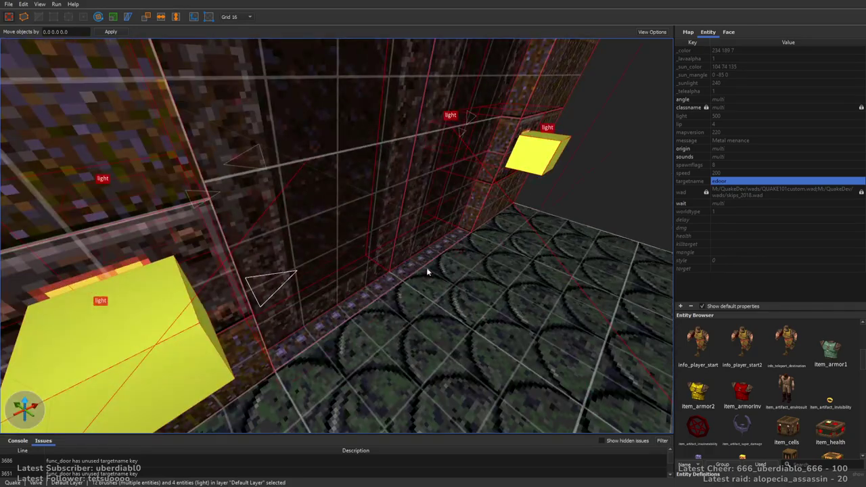
scroll(418, 268, down, 4)
alt+right_drag(511, 311, 230, 46)
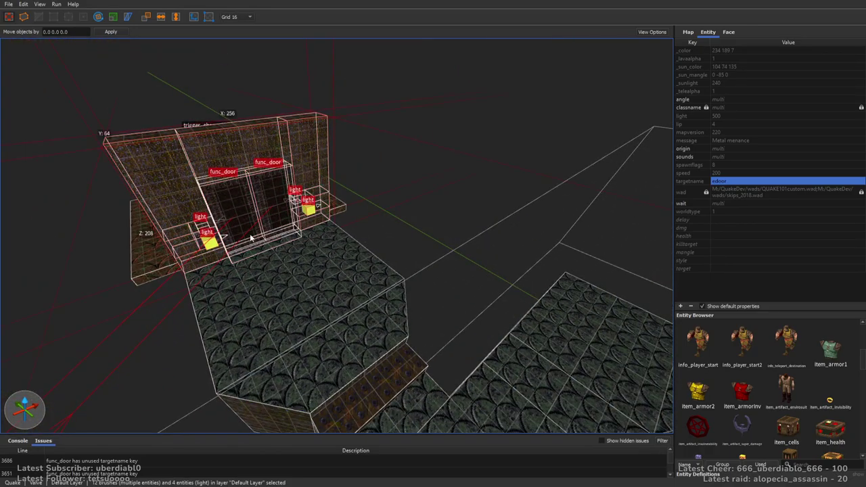
mouse_move(259, 229)
mouse_down()
mouse_move(276, 219)
mouse_move(291, 243)
mouse_move(285, 254)
mouse_move(332, 237)
mouse_move(323, 176)
mouse_move(335, 119)
mouse_up()
drag(359, 158, 370, 150)
scroll(396, 192, up, 5)
key(Escape)
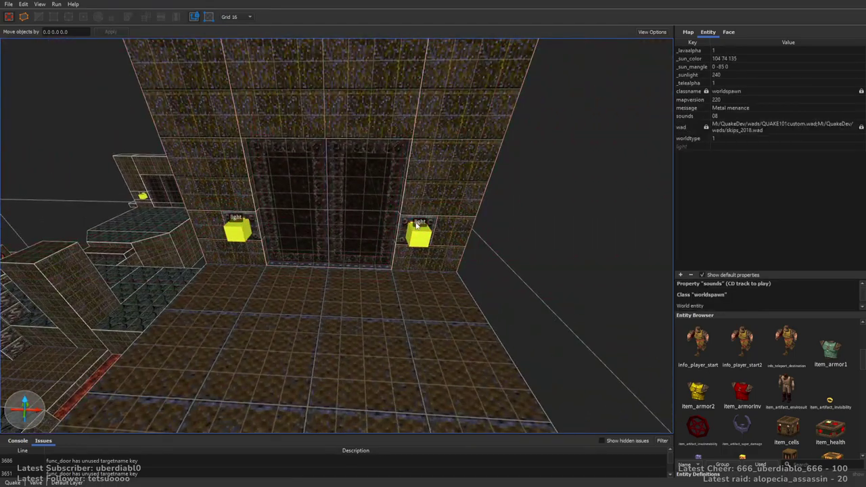
Step: Apply the key03_1 texture to the four key panel faces flanking the copied doors
right_drag(249, 220, 474, 256)
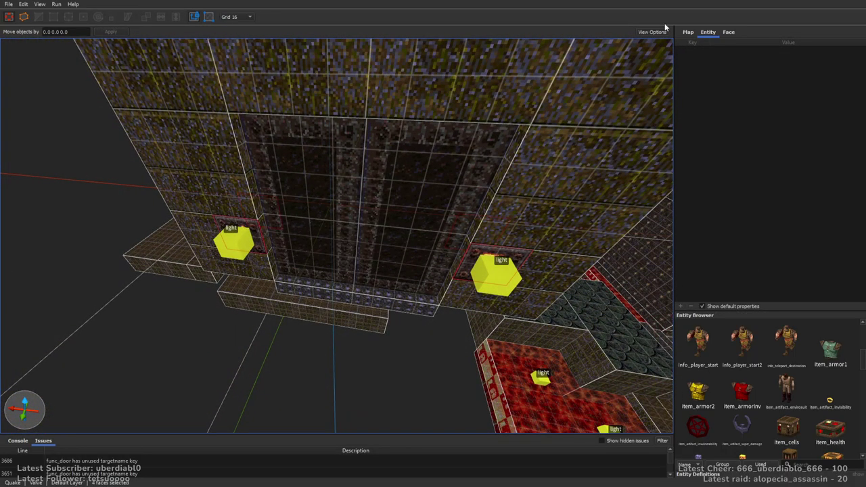
click(729, 32)
scroll(852, 279, up, 5)
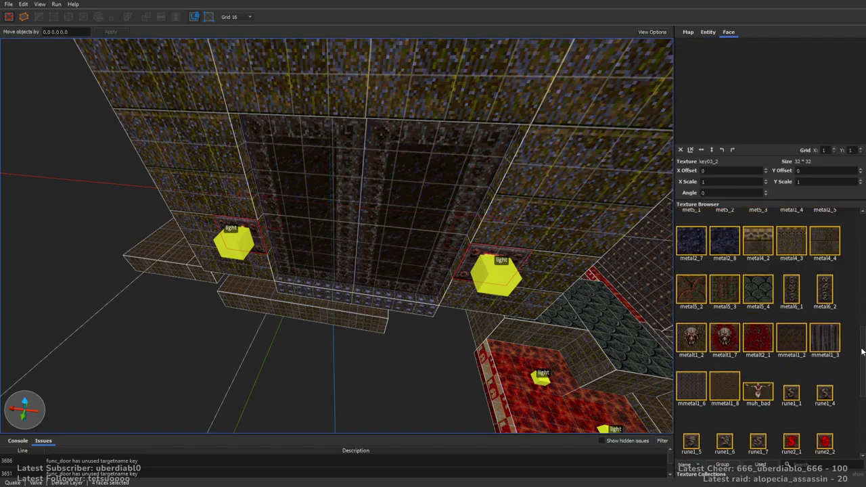
click(691, 326)
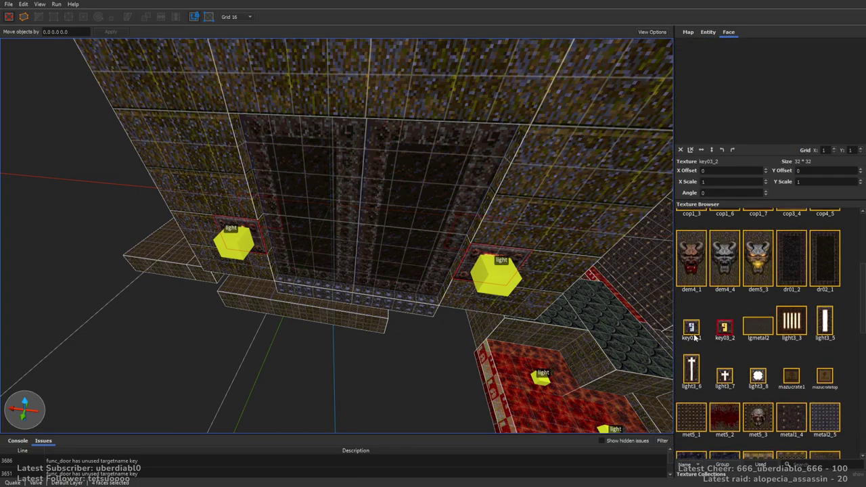
Step: Select the four lights beside the copied doors and open their _color value
right_drag(629, 273, 459, 252)
right_drag(170, 225, 500, 254)
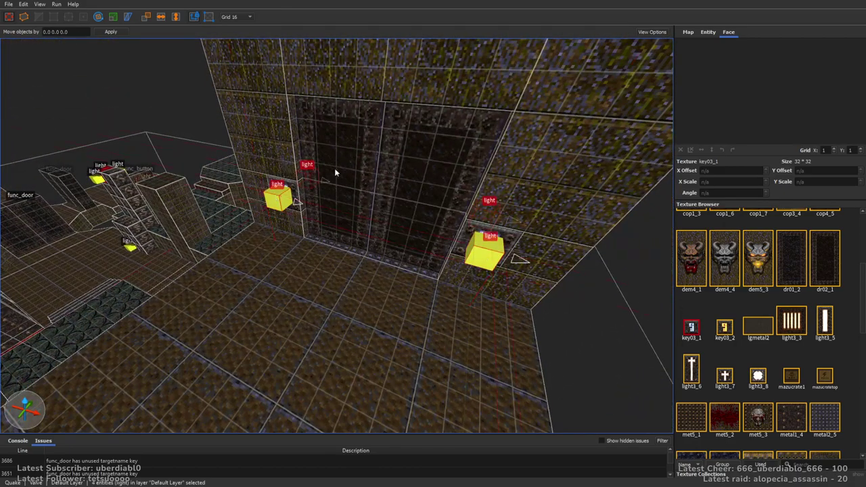
click(708, 32)
click(728, 51)
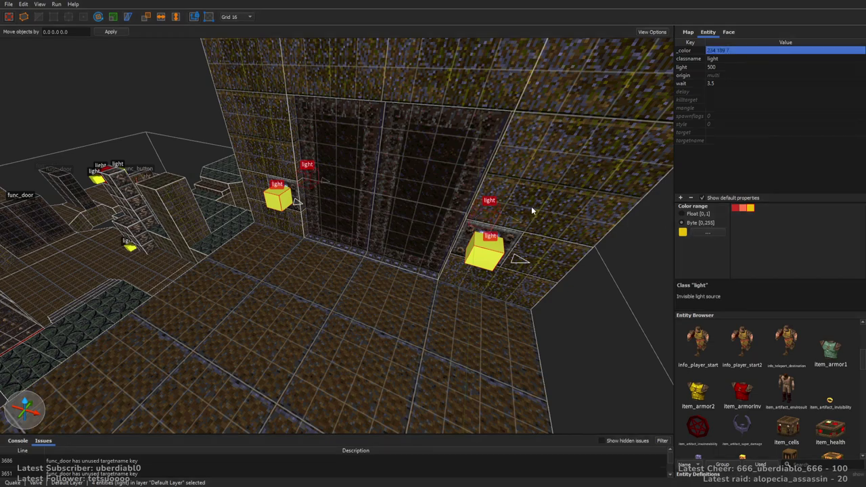
key(Escape)
Step: Retexture the three outer roof faces of the cross-shaped corridor with cop1_6
mouse_move(498, 313)
right_down()
mouse_move(505, 191)
mouse_move(501, 310)
mouse_move(385, 271)
mouse_move(497, 239)
mouse_move(545, 255)
mouse_move(549, 242)
mouse_move(404, 209)
mouse_move(362, 290)
mouse_move(449, 273)
mouse_move(469, 284)
mouse_move(385, 257)
mouse_move(424, 259)
mouse_move(486, 283)
mouse_move(520, 274)
mouse_move(395, 188)
right_up()
shift+click(394, 190)
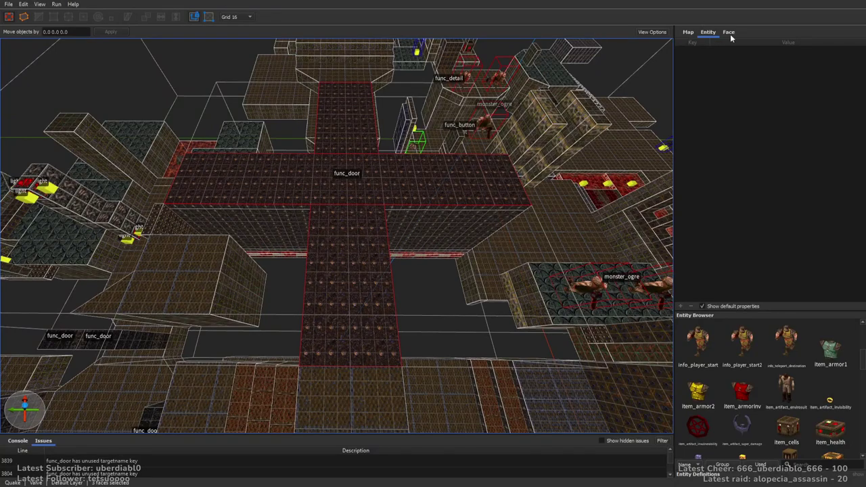
click(729, 33)
click(712, 419)
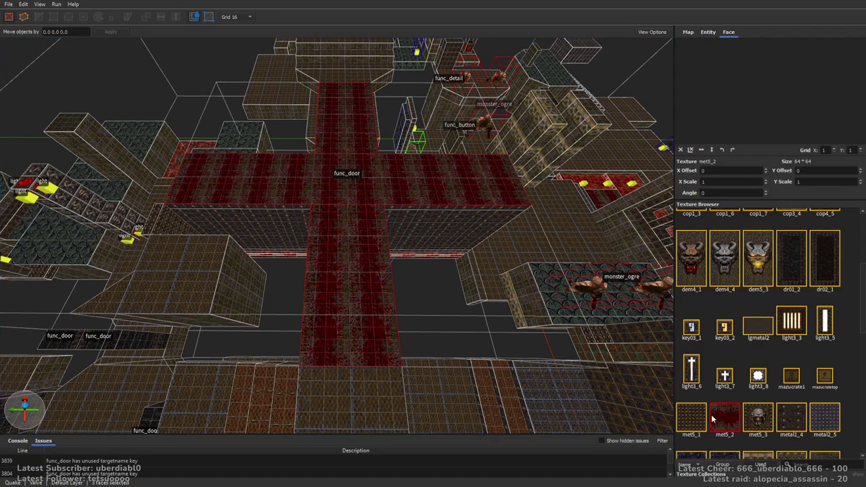
scroll(855, 276, up, 3)
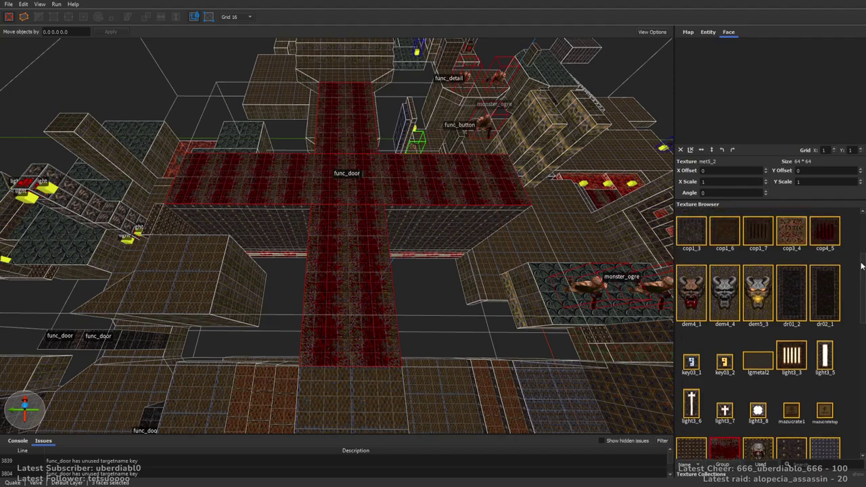
click(732, 317)
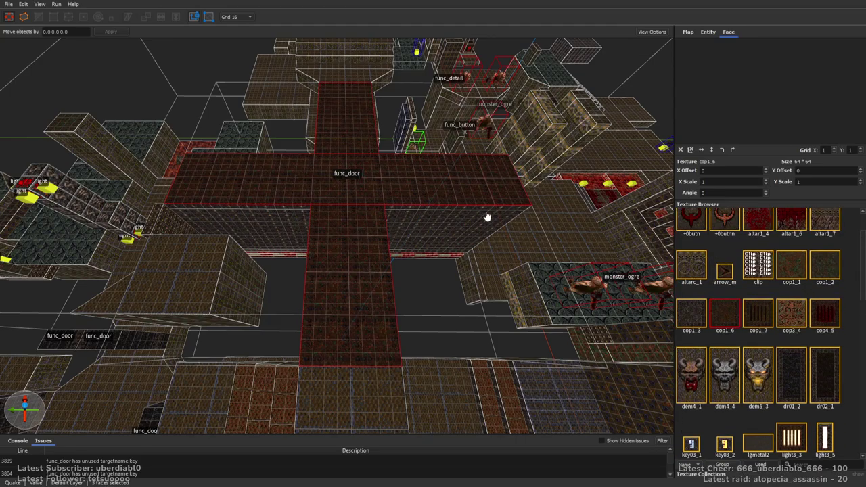
Step: Apply the cop1_1 texture to the narrow func_door pillar on the corridor's inner corner
scroll(488, 216, down, 10)
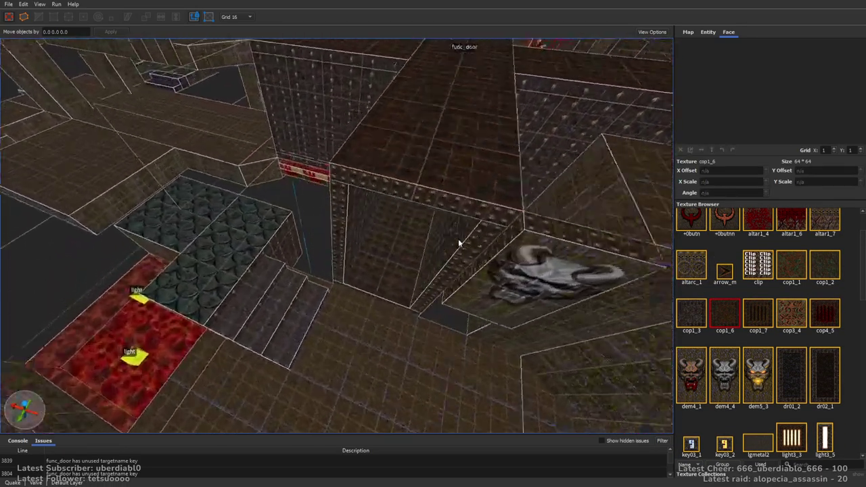
right_drag(458, 238, 477, 199)
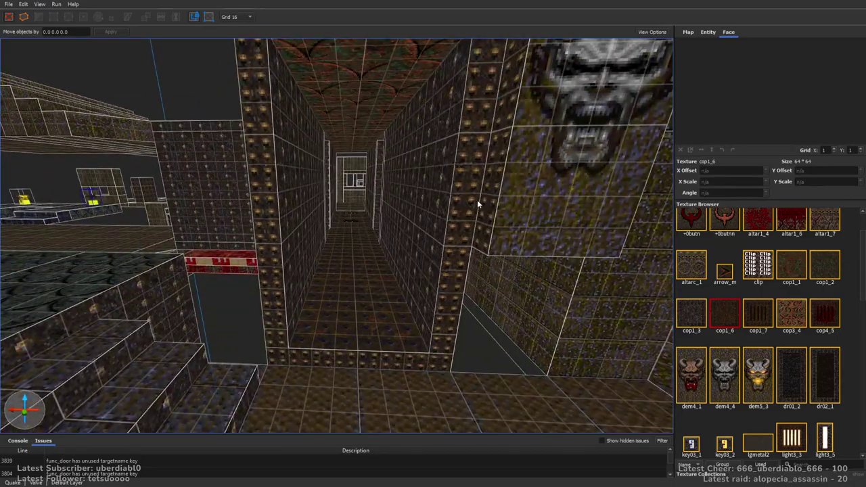
scroll(478, 199, down, 10)
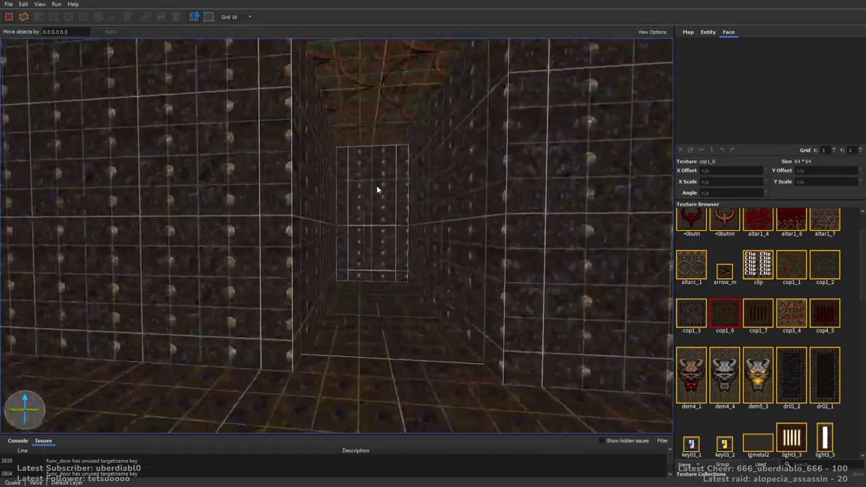
scroll(422, 183, down, 3)
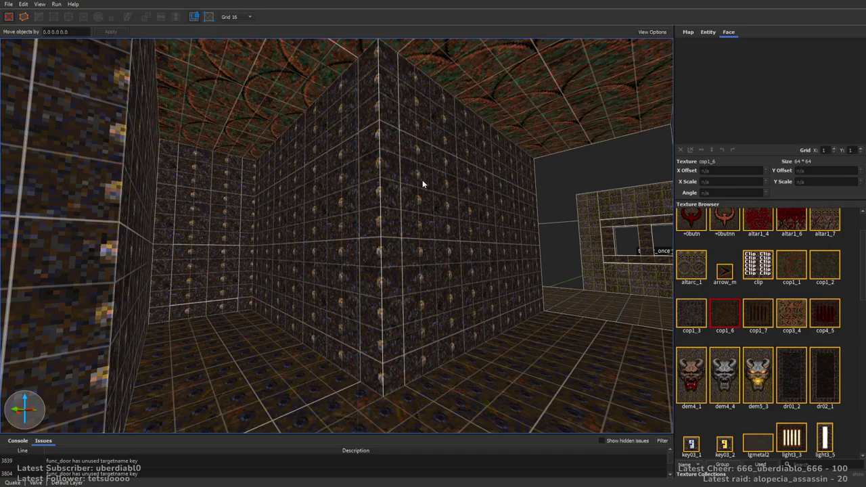
click(376, 268)
shift+click(376, 319)
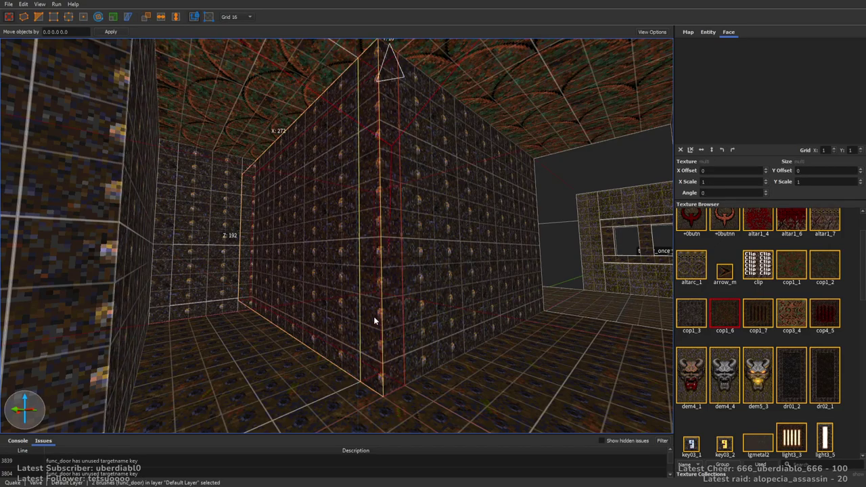
click(756, 270)
click(801, 271)
Step: Apply cop1_1 to the func_door pillar beside the side passage opening and select the matching brushes on the opposite corner
mouse_move(611, 214)
right_down()
mouse_move(397, 253)
mouse_move(300, 293)
mouse_move(383, 244)
right_up()
ctrl+click(396, 254)
click(311, 290)
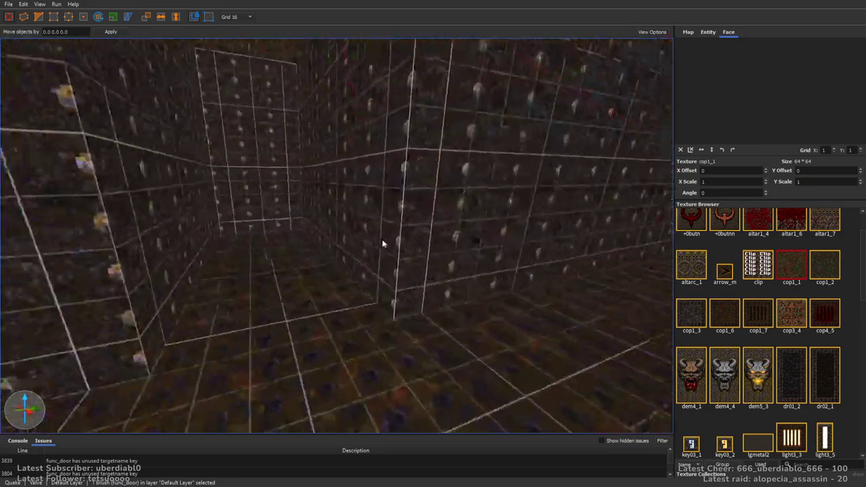
click(776, 271)
right_drag(609, 251, 293, 271)
ctrl+click(270, 299)
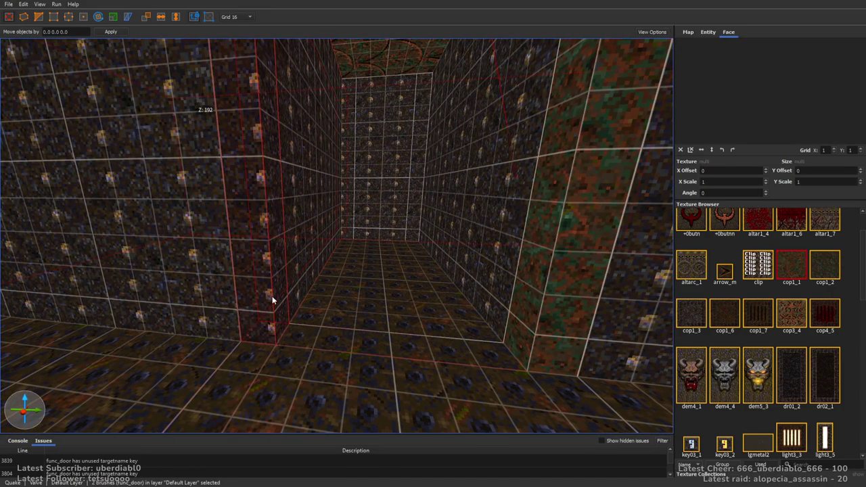
key(Escape)
Step: Select the faces of the passage's end wall and apply the altar1_4 texture to them
right_drag(575, 257, 391, 245)
shift+click(391, 245)
ctrl+shift+click(366, 324)
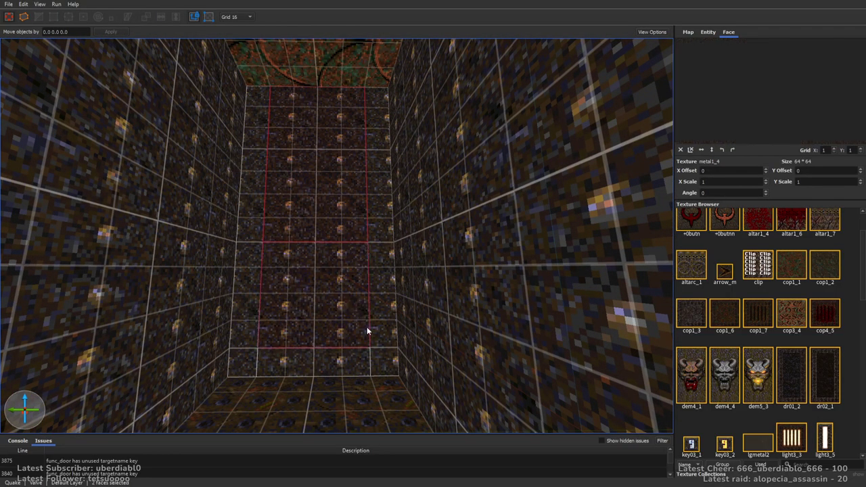
click(765, 318)
click(722, 319)
click(816, 271)
click(796, 270)
click(785, 215)
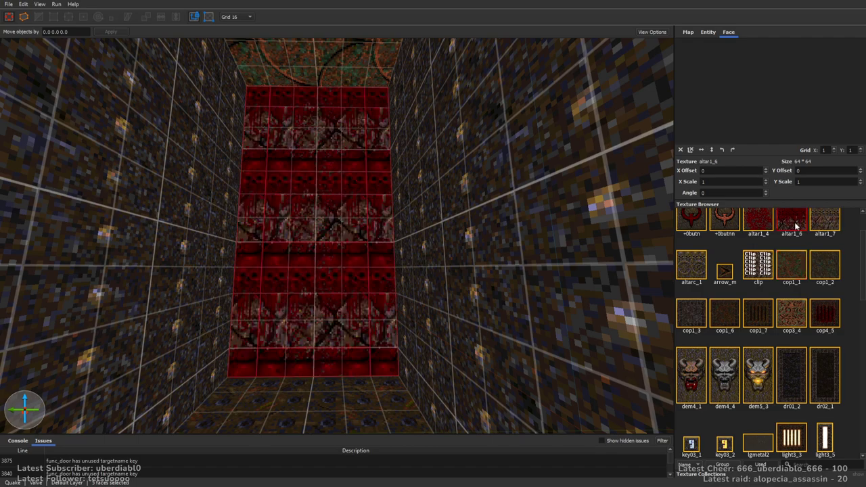
click(758, 223)
Step: Shift the end wall's altar1_4 texture to an X offset of 32 and a Y offset of -32
right_drag(523, 227, 522, 231)
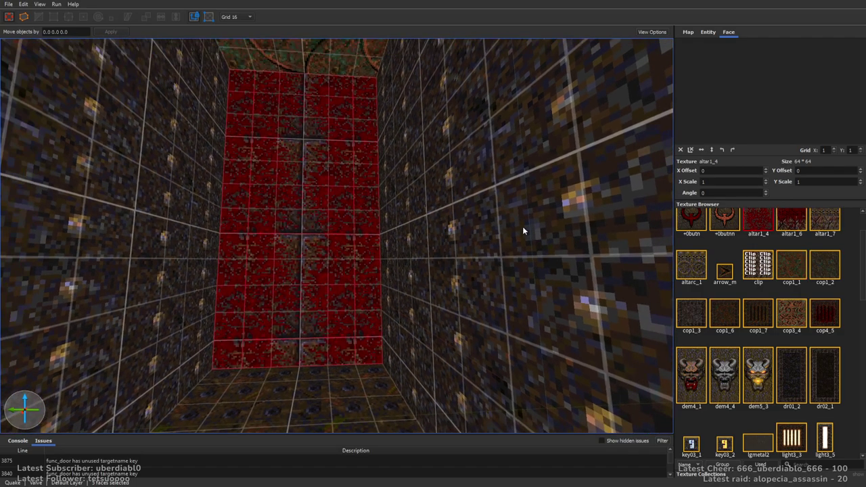
key(Left)
key(Left)
key(Up)
key(Up)
key(Escape)
Step: Apply the cop1_2 texture to the two narrow strips flanking the red end-wall panel
shift+click(370, 283)
ctrl+shift+click(251, 113)
scroll(479, 221, down, 3)
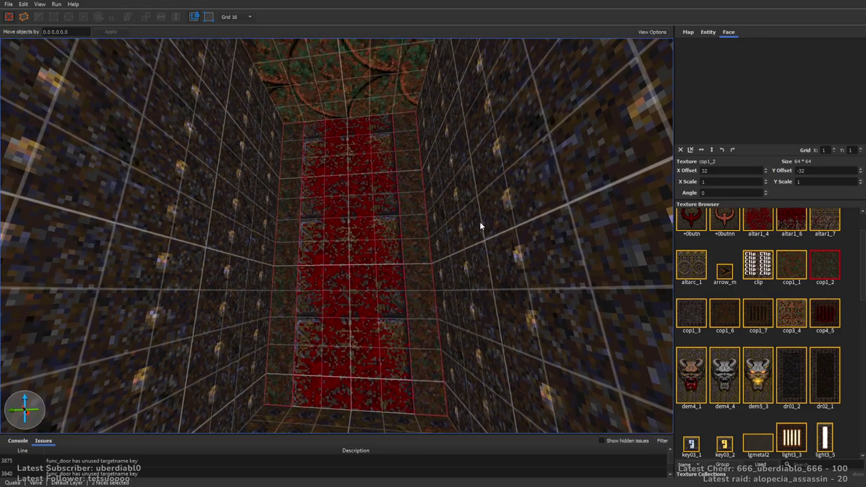
Step: Select the red altar1_4 panel faces on the end wall and set their Y offset to -16
click(331, 282)
ctrl+shift+click(364, 384)
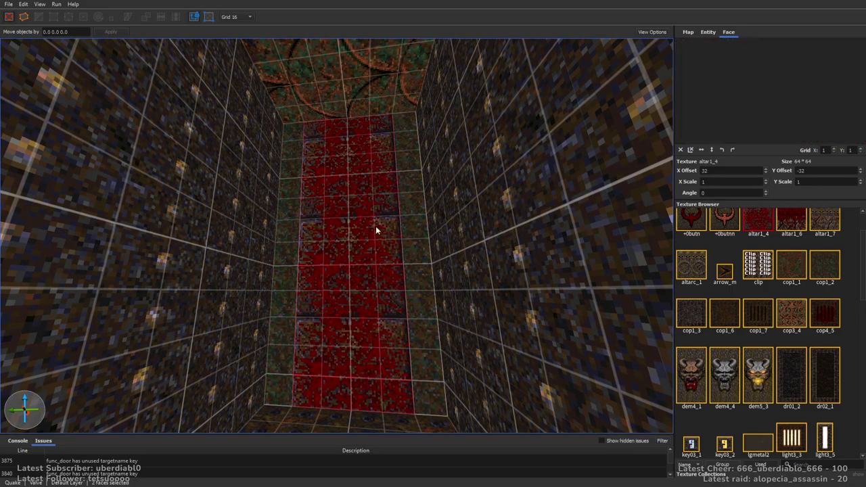
ctrl+shift+click(373, 128)
Step: Match the strips flanking the red panel to the riveted texture of the corridor walls, and select the panel's face
right_drag(312, 153, 487, 237)
click(254, 228)
alt+click(528, 311)
right_drag(559, 153, 473, 190)
click(474, 190)
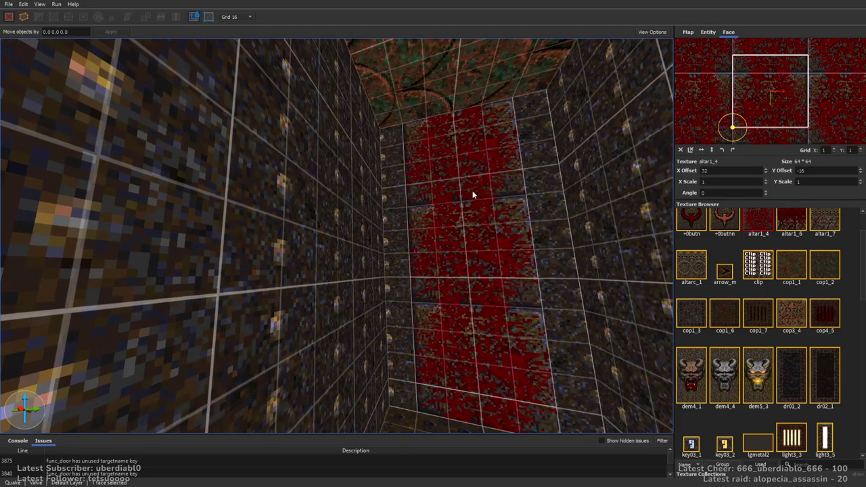
Step: Reapply the cop1_2 texture to the strips flanking the red end-wall panel and clear the selection
click(401, 187)
key(Escape)
right_drag(538, 162, 471, 194)
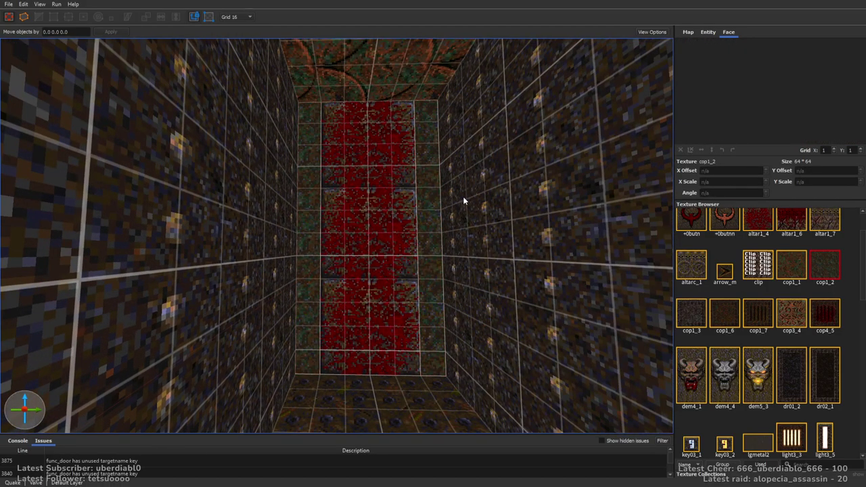
Step: Draw a 64 by 64 by 16 brush with the cop1_1 texture on the ceiling where the corridors cross
scroll(414, 217, down, 5)
right_drag(414, 216, 514, 152)
right_drag(650, 217, 318, 240)
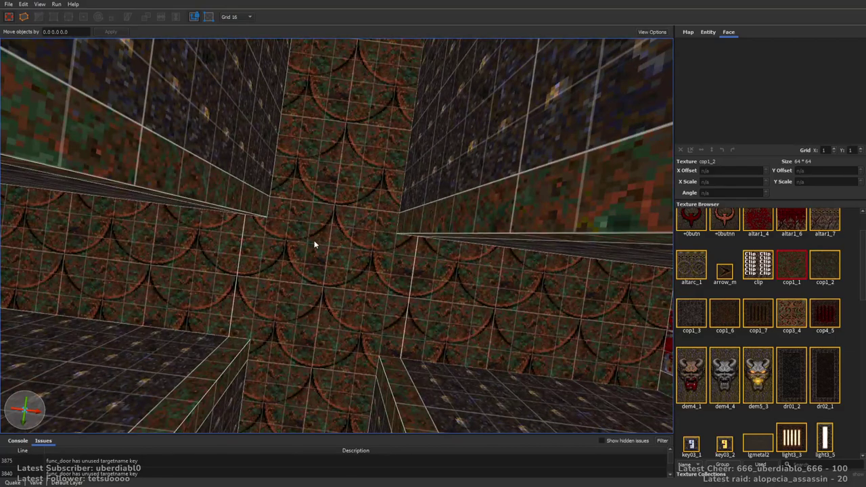
drag(315, 270, 345, 309)
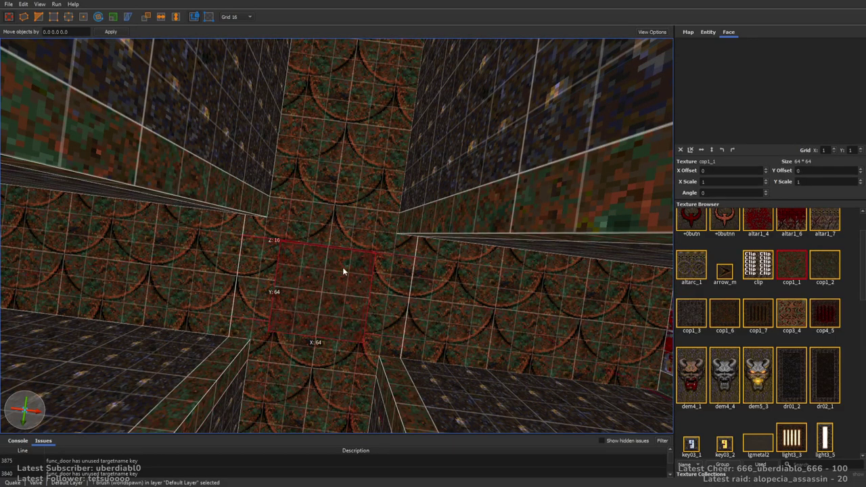
key(Escape)
Step: Apply the light3_3 texture to the underside of the new ceiling block and clear the selection
mouse_move(486, 259)
right_down()
mouse_move(426, 246)
mouse_move(487, 312)
right_up()
click(461, 194)
mouse_move(461, 194)
right_down()
mouse_move(518, 227)
mouse_move(531, 201)
mouse_move(377, 253)
right_up()
shift+click(377, 253)
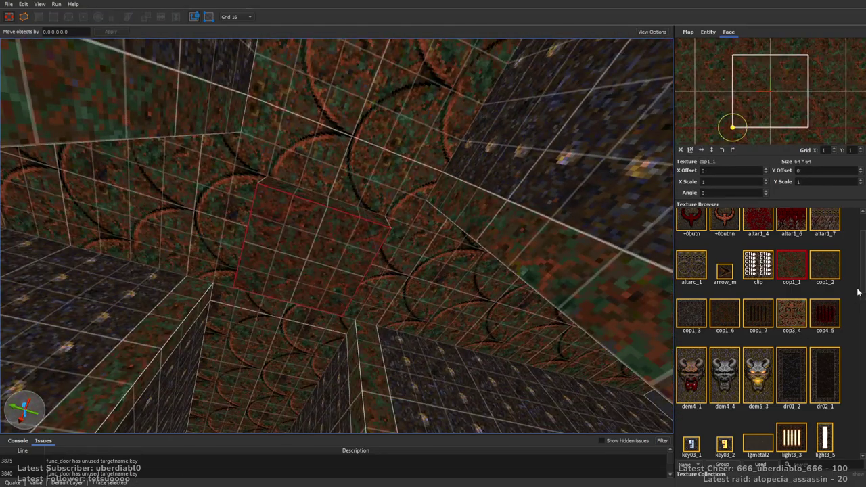
scroll(858, 296, down, 1)
click(791, 406)
right_drag(433, 250, 514, 308)
key(Escape)
Step: Position a light entity directly beneath the light3_3 ceiling panel, using grid size 8
click(513, 308)
right_drag(447, 202, 404, 153)
key(bracketleft)
drag(403, 153, 386, 200)
mouse_move(381, 224)
right_down()
mouse_move(410, 304)
mouse_move(437, 332)
mouse_move(464, 246)
mouse_move(396, 232)
mouse_move(500, 203)
mouse_move(408, 194)
mouse_move(248, 107)
right_up()
Step: Copy the ceiling fixture together with its light into the passage leading to the silver key
click(248, 107)
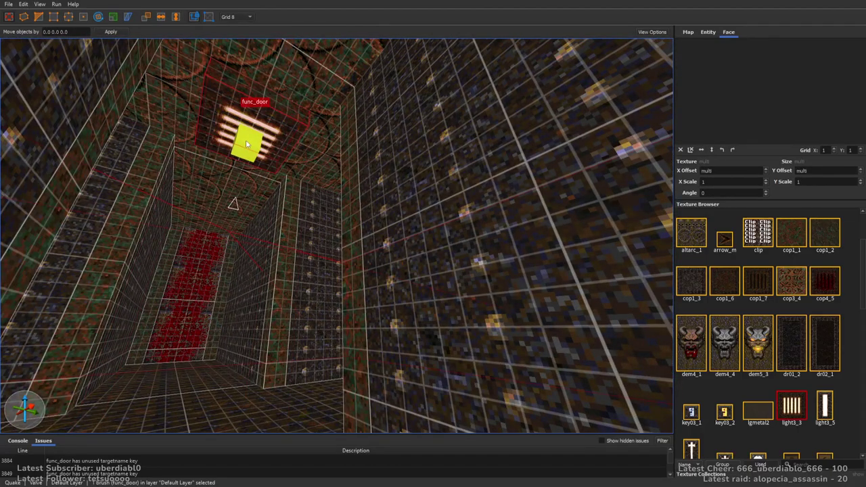
right_drag(421, 257, 403, 193)
key(ctrl+u)
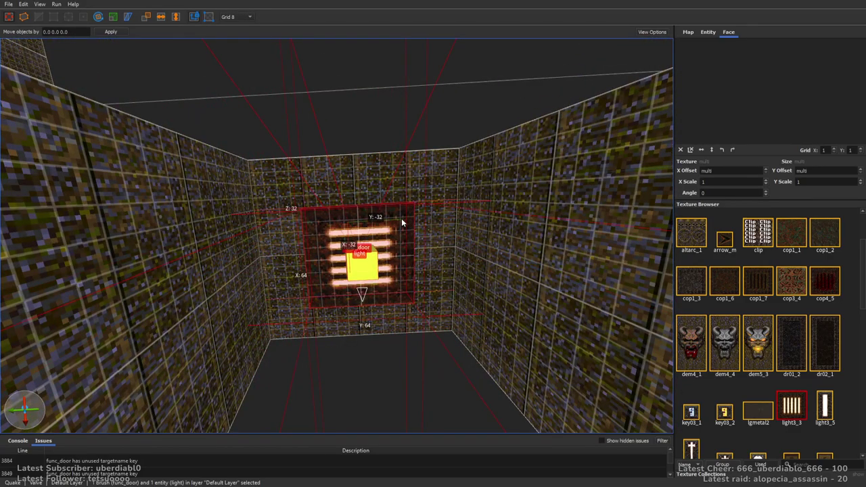
key(Escape)
Step: Copy both leaves of the double func_door and place them across the hallway beside the silver key passage, using grid size 16
right_drag(449, 237, 435, 193)
key(plus)
scroll(398, 270, down, 3)
scroll(434, 280, up, 5)
click(262, 382)
ctrl+click(180, 377)
mouse_move(180, 377)
right_down()
mouse_move(456, 294)
mouse_move(167, 387)
mouse_move(475, 174)
mouse_move(433, 159)
right_up()
scroll(397, 173, up, 8)
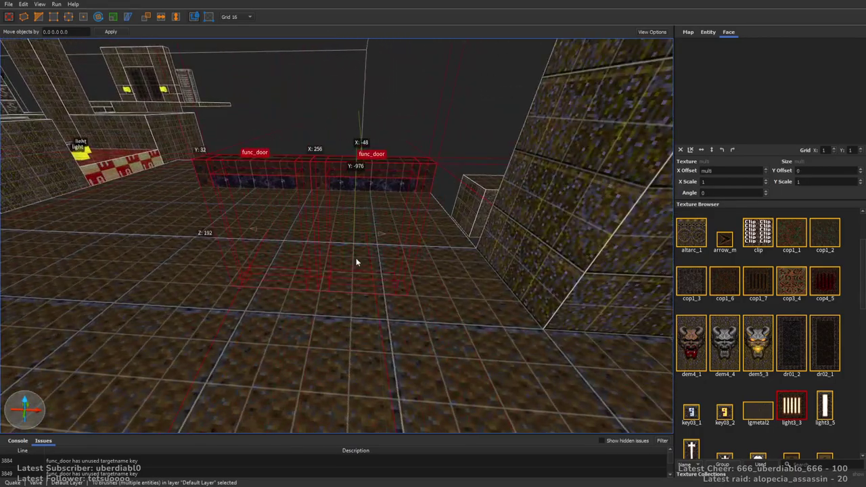
mouse_move(398, 160)
right_down()
mouse_move(403, 142)
mouse_move(428, 247)
mouse_move(452, 244)
right_up()
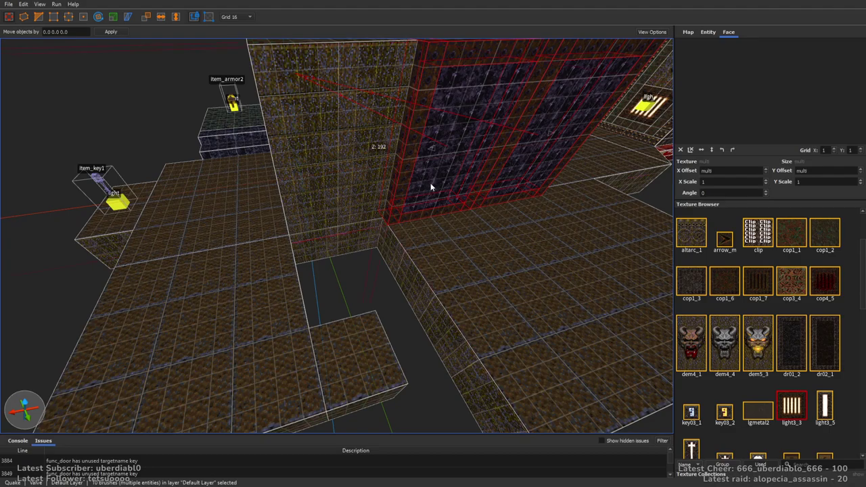
drag(429, 186, 440, 197)
right_drag(559, 263, 540, 258)
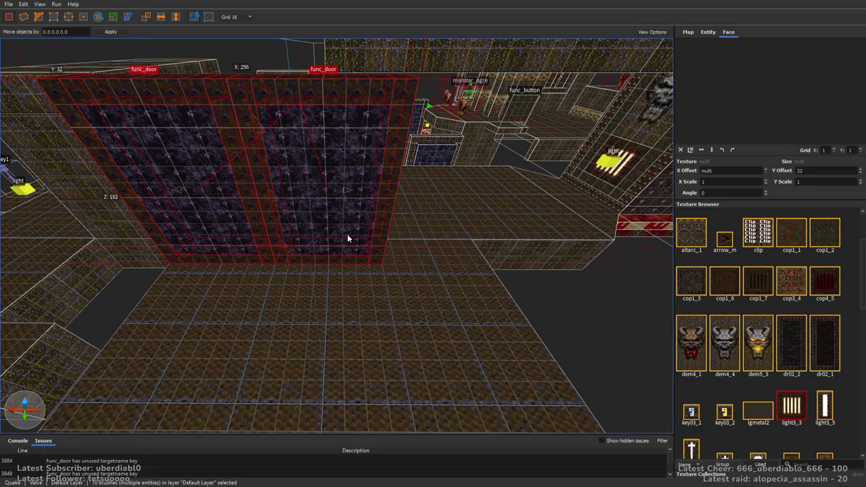
Step: Adjust the floor section beside the copied double door to 128 by 192 by 64 units
mouse_move(342, 214)
right_down()
mouse_move(342, 237)
mouse_move(387, 271)
mouse_move(446, 288)
mouse_move(497, 243)
right_up()
click(366, 274)
mouse_move(360, 259)
mouse_down()
mouse_move(399, 155)
mouse_move(389, 197)
mouse_up()
scroll(504, 237, down, 5)
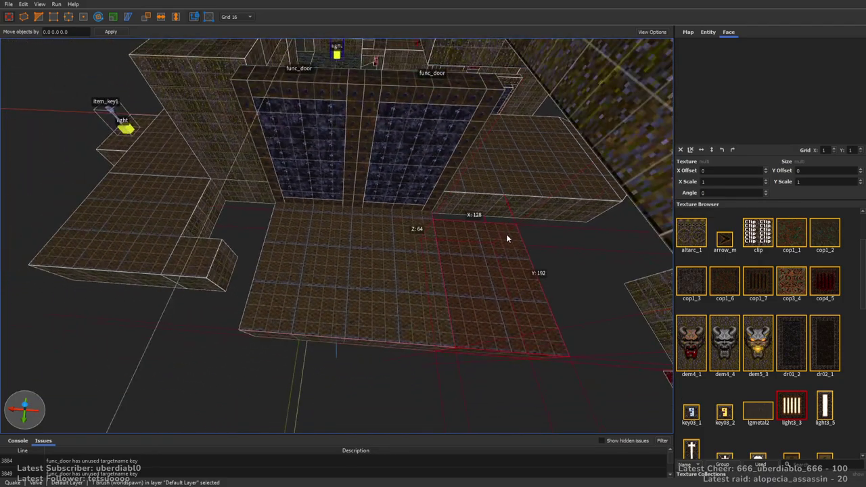
mouse_move(454, 238)
right_down()
mouse_move(470, 203)
mouse_move(617, 194)
mouse_move(619, 203)
mouse_move(427, 224)
mouse_move(488, 246)
right_up()
Step: Set the targetname of both copied door leaves to thingydoor2 and deselect them
double_click(427, 224)
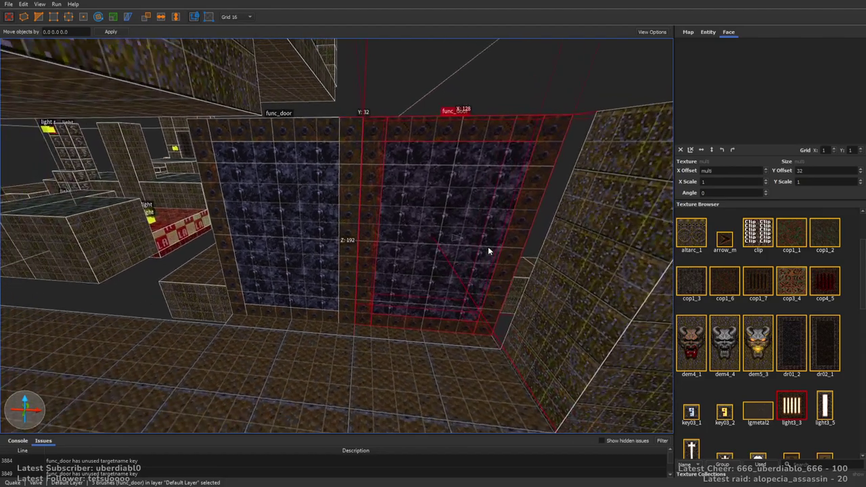
ctrl+double_click(293, 224)
click(709, 31)
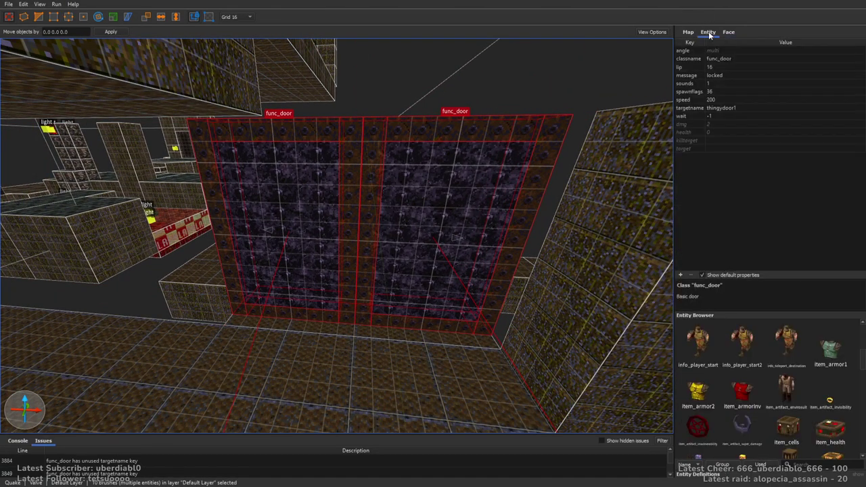
click(738, 109)
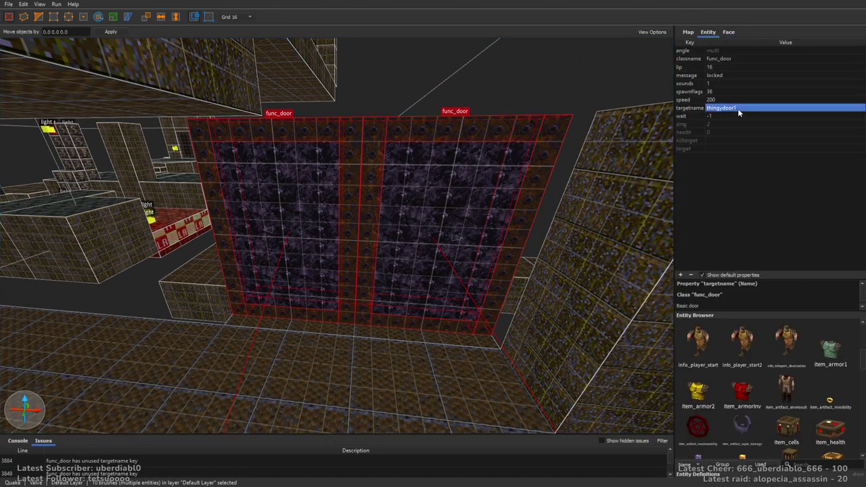
click(749, 111)
click(780, 108)
key(Return)
key(w)
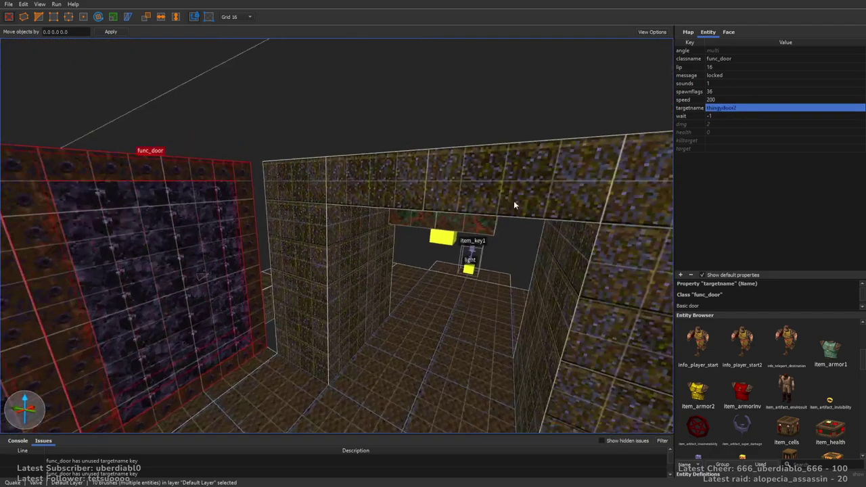
key(Escape)
Step: Draw a trigger-textured brush 32 by 96 by 64 units in front of the silver key
click(729, 32)
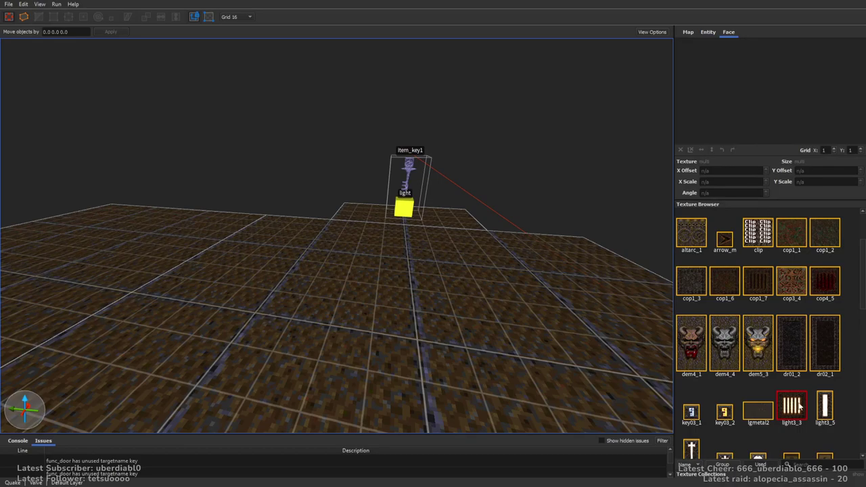
scroll(854, 272, down, 10)
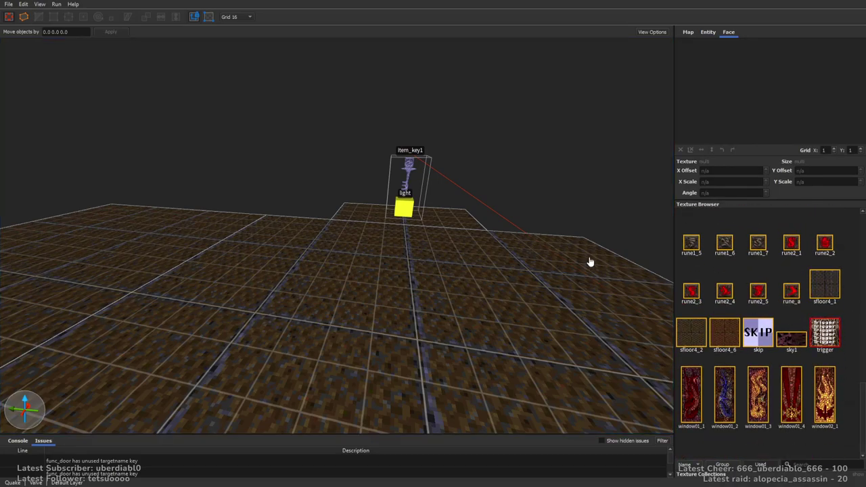
scroll(440, 232, up, 5)
scroll(440, 232, down, 5)
drag(314, 176, 438, 205)
mouse_move(438, 205)
right_down()
mouse_move(479, 181)
mouse_move(443, 192)
right_up()
shift+drag(441, 193, 452, 152)
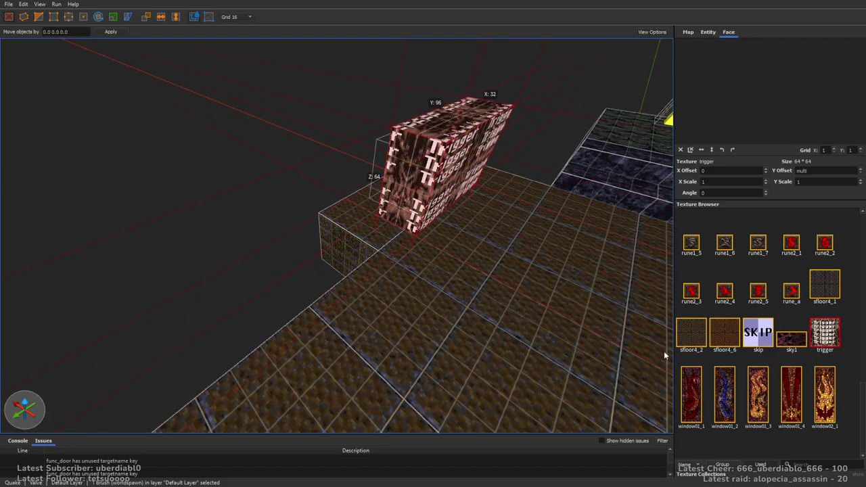
Step: Make the trigger brush a trigger_once with thingydoor2 as its target
click(708, 32)
click(731, 108)
text(thingydoor2)
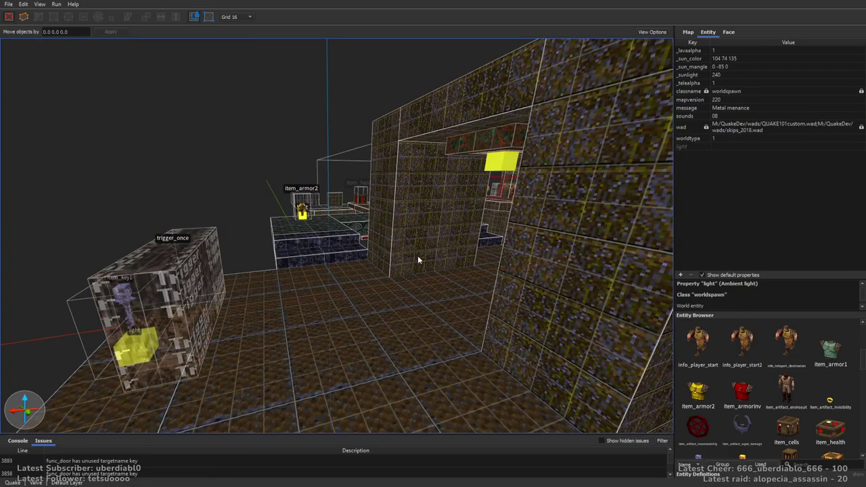
Step: Copy the existing secret func_door to the ledge with the blue steps near the silver key room
right_drag(417, 255, 305, 229)
click(210, 201)
mouse_move(211, 200)
right_down()
mouse_move(189, 213)
mouse_move(259, 295)
right_up()
right_drag(396, 322, 199, 251)
drag(199, 251, 268, 298)
right_drag(268, 298, 473, 250)
drag(474, 251, 427, 222)
right_drag(427, 222, 649, 203)
Step: Set the copied secret door's targetname to secretdoor3
click(740, 106)
double_click(743, 99)
key(End)
key(BackSpace)
text(3)
key(Return)
Step: Move the secretdoor3 door into place at the blue steps and deselect it
right_drag(612, 181, 558, 244)
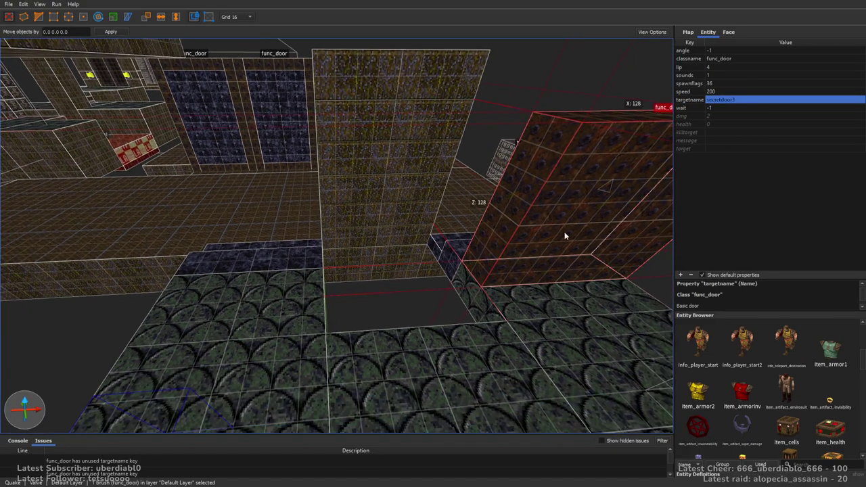
drag(557, 243, 179, 250)
key(Escape)
right_drag(526, 208, 351, 273)
right_drag(489, 274, 411, 233)
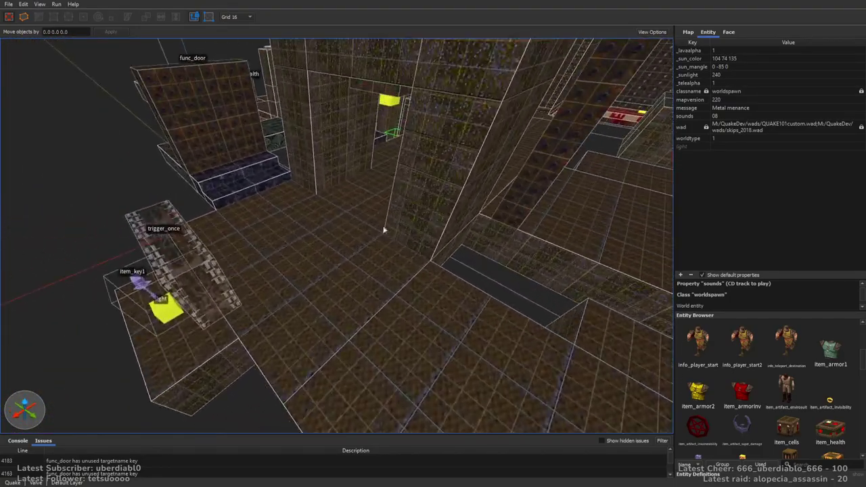
Step: Copy the secretdoor3 door to the opposite side of the key room and enlarge it to 192 by 32 by 192 units
click(227, 155)
right_drag(322, 240, 379, 228)
right_drag(116, 182, 386, 232)
right_drag(389, 264, 383, 264)
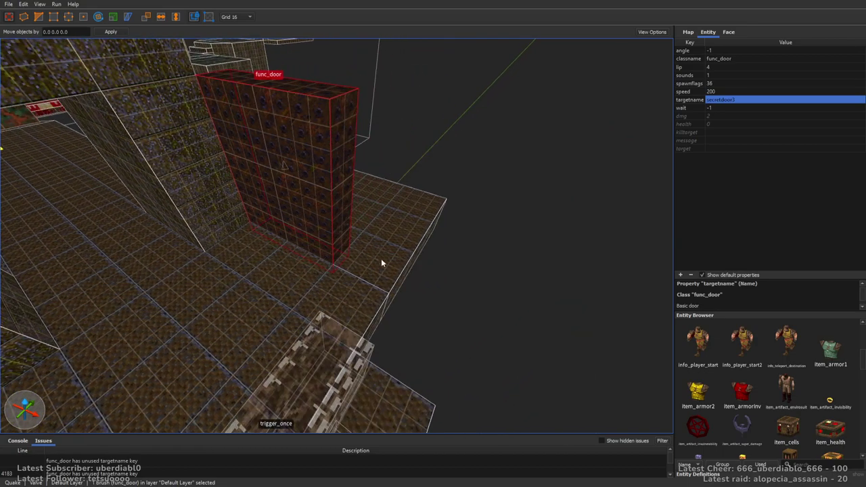
mouse_move(335, 231)
mouse_down()
mouse_move(358, 259)
mouse_move(398, 277)
mouse_up()
right_drag(367, 302, 377, 153)
scroll(385, 101, up, 2)
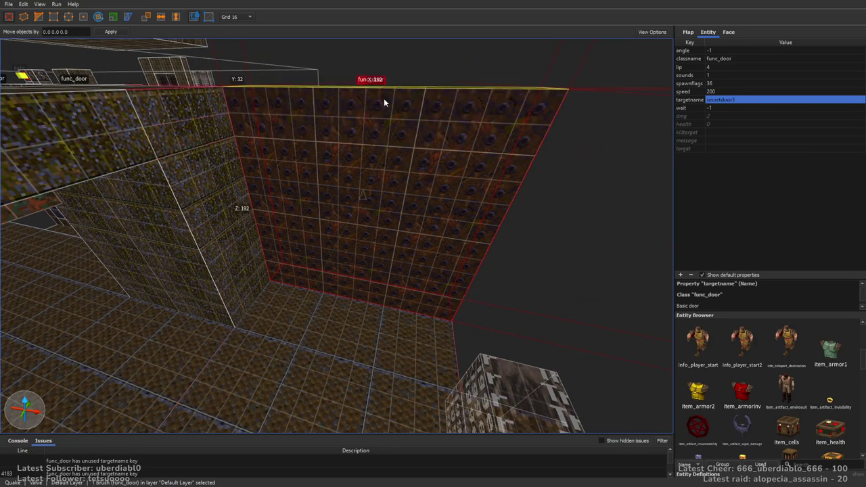
Step: Open the targetname of the larger secret door copy for editing, and deselect the door
right_drag(495, 183, 369, 196)
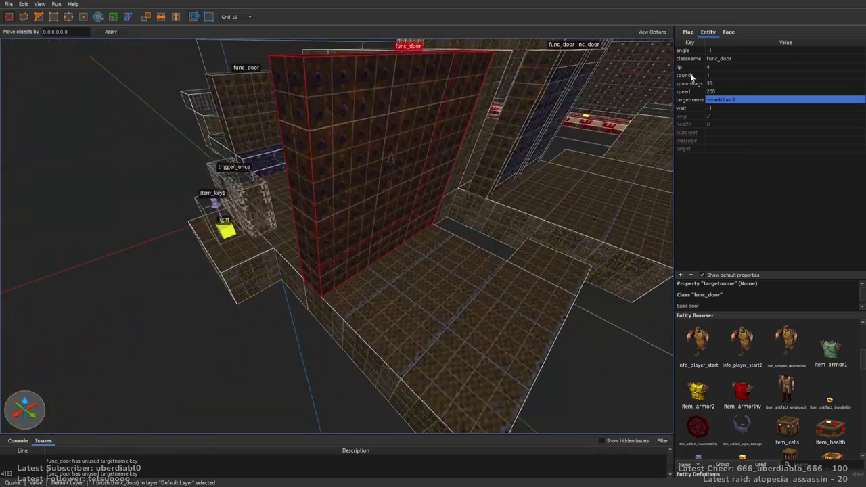
right_drag(474, 169, 251, 160)
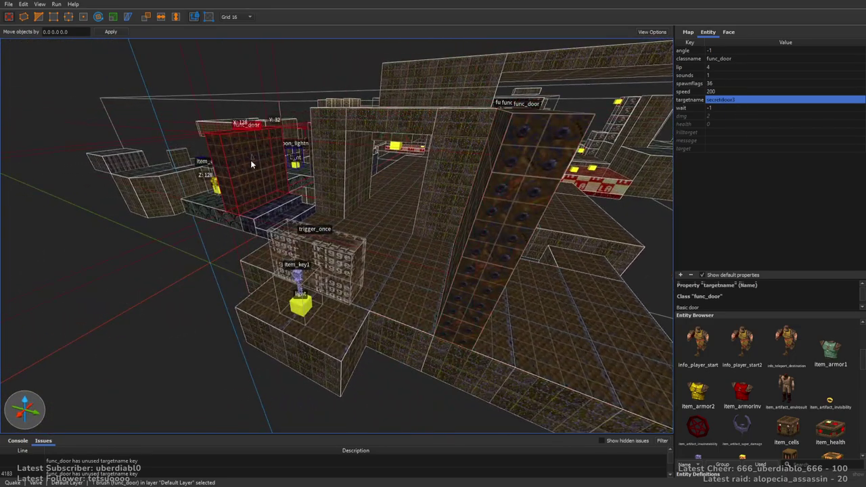
click(760, 100)
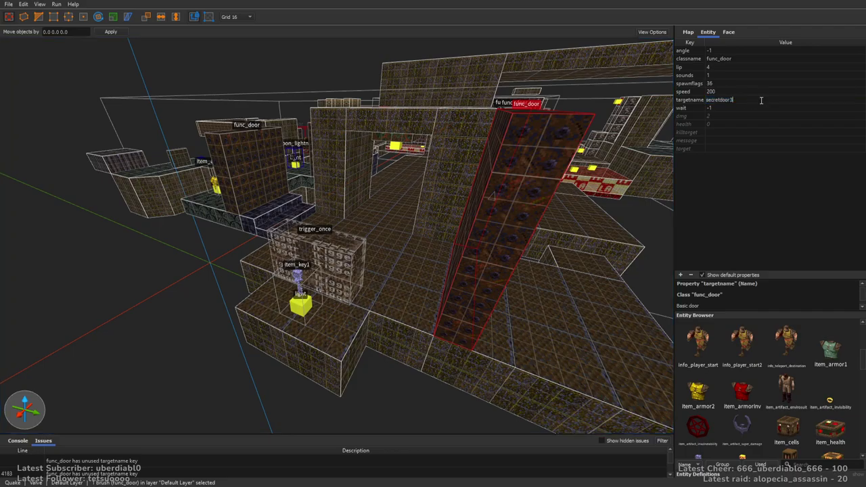
mouse_move(352, 213)
right_down()
mouse_move(394, 209)
mouse_move(458, 266)
mouse_move(493, 267)
mouse_move(381, 247)
mouse_move(277, 250)
mouse_move(571, 266)
mouse_move(297, 276)
mouse_move(642, 304)
mouse_move(559, 206)
mouse_move(439, 251)
mouse_move(237, 284)
mouse_move(446, 176)
right_up()
key(Escape)
Step: Reshape the wall section between the copied double door and the silver key passage
click(559, 207)
shift+drag(446, 176, 440, 167)
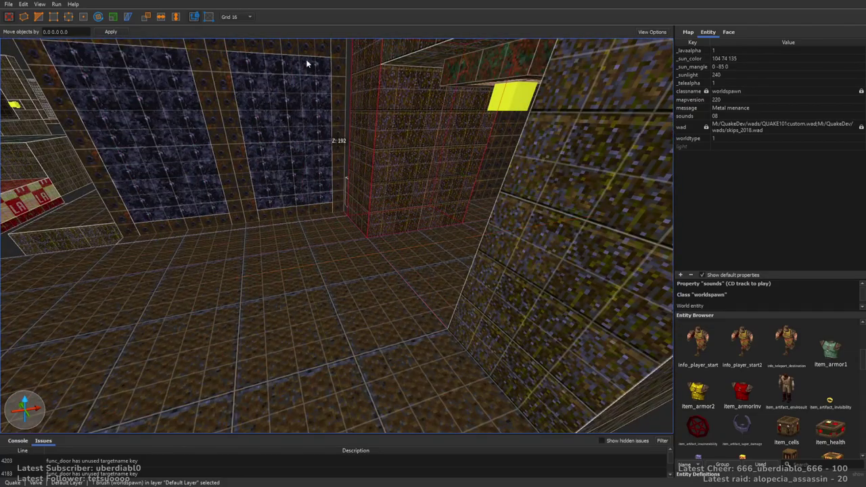
mouse_move(416, 214)
right_down()
mouse_move(491, 276)
mouse_move(551, 286)
mouse_move(352, 269)
mouse_move(422, 283)
mouse_move(572, 282)
mouse_move(440, 277)
mouse_move(440, 245)
mouse_move(456, 268)
right_up()
mouse_move(391, 251)
mouse_down()
mouse_move(363, 248)
mouse_move(486, 235)
mouse_move(500, 243)
mouse_up()
mouse_move(294, 178)
right_down()
mouse_move(336, 189)
mouse_move(304, 183)
mouse_move(361, 185)
mouse_move(396, 165)
mouse_move(416, 248)
right_up()
mouse_move(416, 248)
mouse_down()
mouse_move(474, 268)
mouse_move(265, 230)
mouse_up()
mouse_move(265, 230)
right_down()
mouse_move(438, 225)
mouse_move(288, 240)
mouse_move(204, 270)
right_up()
ctrl+click(419, 220)
key(Escape)
mouse_move(232, 335)
right_down()
mouse_move(406, 263)
mouse_move(359, 269)
mouse_move(373, 257)
mouse_move(560, 262)
mouse_move(367, 273)
mouse_move(549, 277)
mouse_move(435, 267)
mouse_move(350, 332)
mouse_move(427, 291)
mouse_move(500, 267)
mouse_move(522, 240)
mouse_move(518, 220)
mouse_move(580, 212)
mouse_move(410, 264)
mouse_move(406, 271)
mouse_move(450, 278)
mouse_move(538, 271)
mouse_move(586, 253)
mouse_move(510, 260)
mouse_move(381, 340)
mouse_move(433, 273)
mouse_move(375, 207)
mouse_move(328, 203)
mouse_move(453, 228)
mouse_move(462, 182)
mouse_move(328, 271)
mouse_move(484, 289)
mouse_move(400, 312)
mouse_move(345, 304)
right_up()
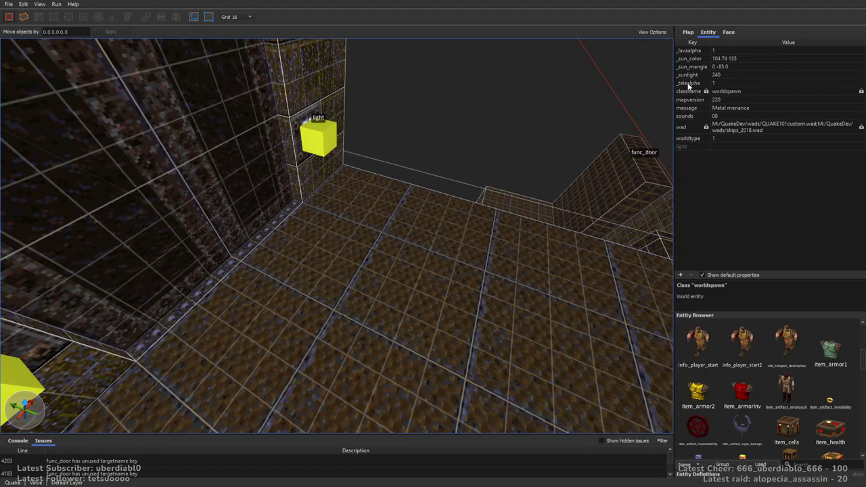
Step: Draw a floor slab 512 by 352 by 16 units with the sfloor4_6 texture next to the existing room
click(728, 32)
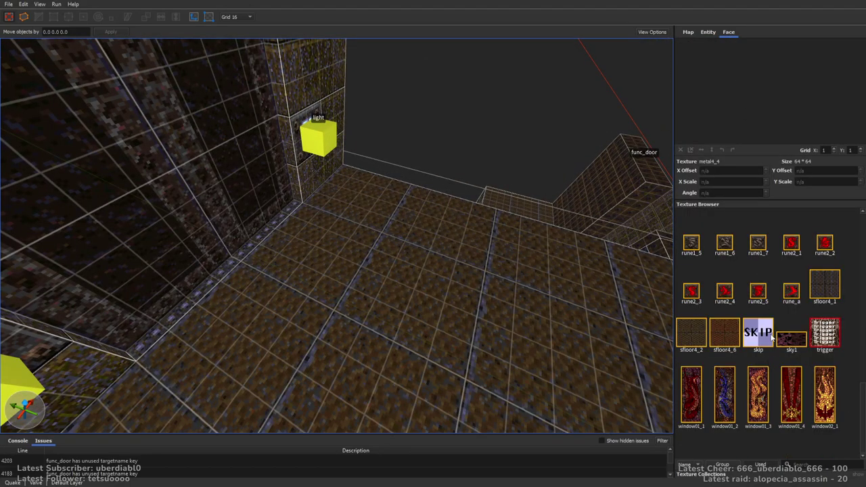
click(726, 342)
mouse_move(433, 223)
right_down()
mouse_move(383, 232)
mouse_move(470, 236)
mouse_move(443, 198)
mouse_move(541, 189)
right_up()
mouse_move(541, 190)
mouse_down()
mouse_move(237, 301)
mouse_move(244, 298)
mouse_up()
mouse_move(244, 298)
right_down()
mouse_move(478, 250)
mouse_move(578, 261)
right_up()
mouse_move(627, 278)
right_down()
mouse_move(570, 201)
mouse_move(522, 207)
mouse_move(375, 264)
right_up()
mouse_move(366, 337)
right_down()
mouse_move(386, 264)
mouse_move(228, 295)
right_up()
drag(227, 296, 111, 299)
mouse_move(111, 298)
right_down()
mouse_move(311, 271)
mouse_move(251, 273)
mouse_move(298, 234)
mouse_move(251, 250)
mouse_move(424, 213)
right_up()
scroll(422, 206, down, 5)
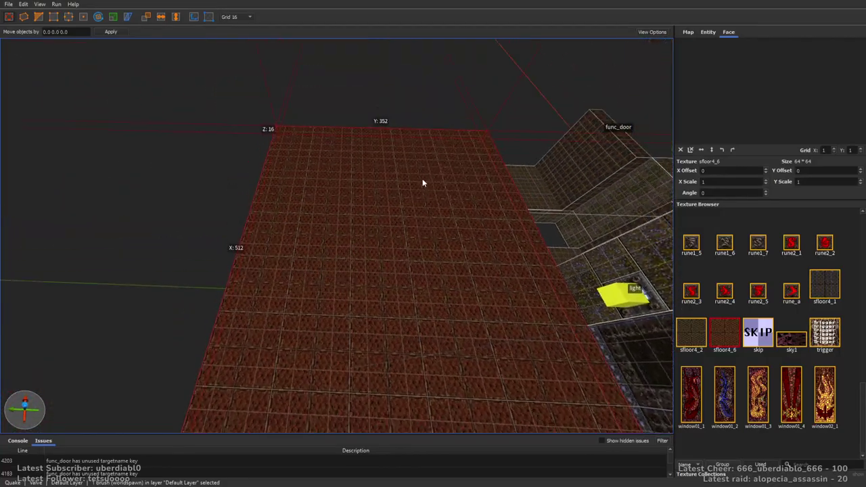
right_drag(129, 182, 583, 192)
key(Escape)
Step: Draw a 32-unit-high block with the rune1_7 texture at the corner of the new floor and widen it into a stepped base
mouse_move(506, 195)
right_down()
mouse_move(407, 201)
mouse_move(456, 212)
right_up()
scroll(456, 213, up, 5)
click(758, 244)
middle_drag(379, 216, 340, 160)
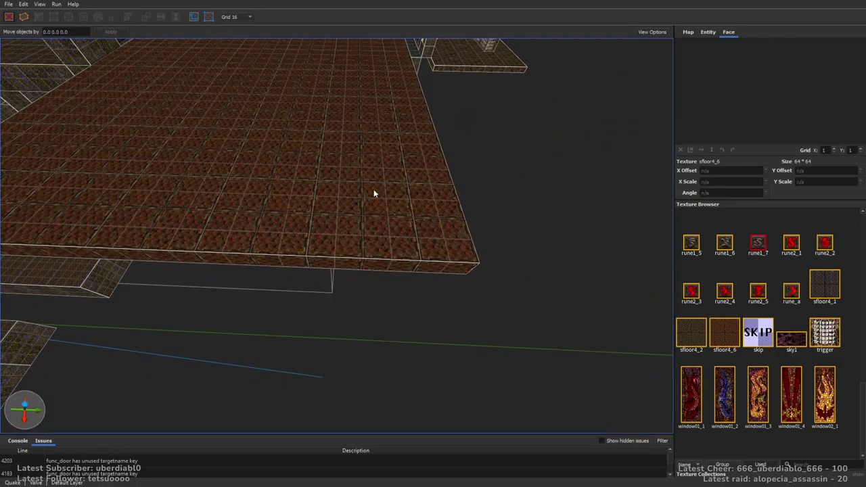
mouse_move(374, 194)
mouse_down()
mouse_move(462, 246)
mouse_move(451, 196)
mouse_up()
mouse_move(451, 196)
right_down()
mouse_move(472, 189)
mouse_move(484, 229)
right_up()
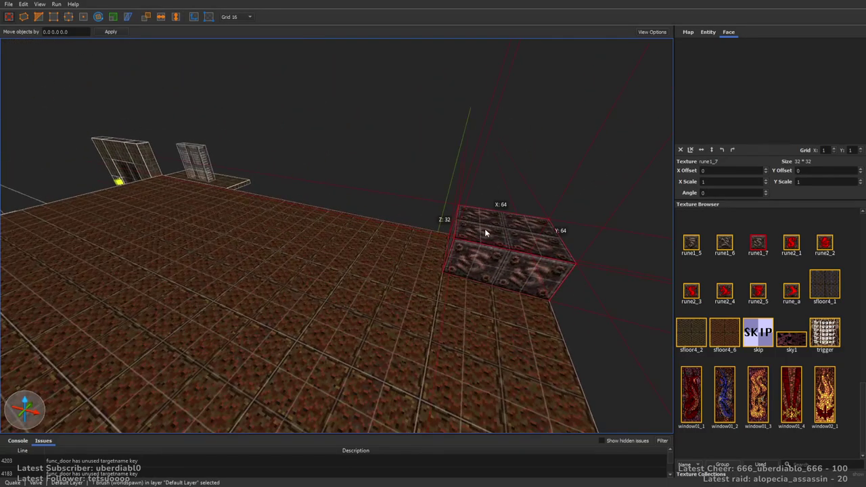
shift+drag(482, 260, 477, 332)
shift+drag(444, 283, 285, 241)
Step: Duplicate the rune block, raise the copy onto the base, and size it as a smaller upper tier
key(ctrl+d)
key(Page_Up)
key(Page_Up)
shift+drag(475, 231, 473, 220)
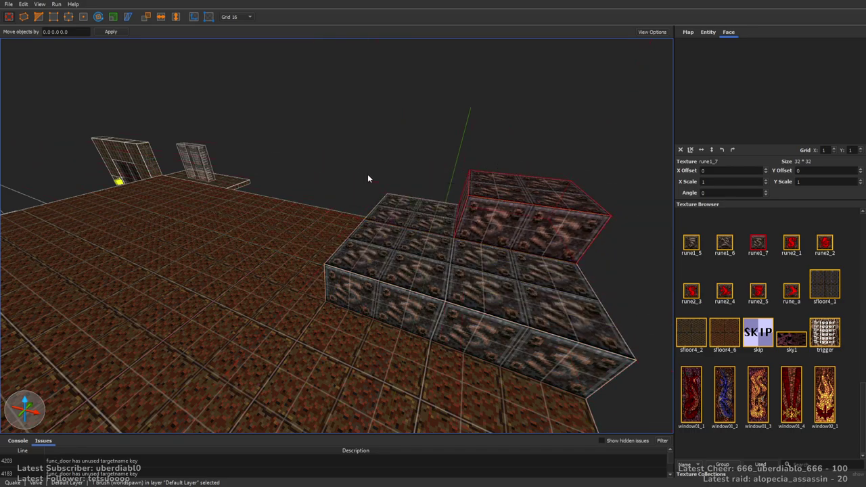
Step: Separate the front corner of the rune base as its own block and apply the rune2_4 texture to it
key(ctrl+u)
key(Escape)
click(364, 237)
ctrl+click(372, 287)
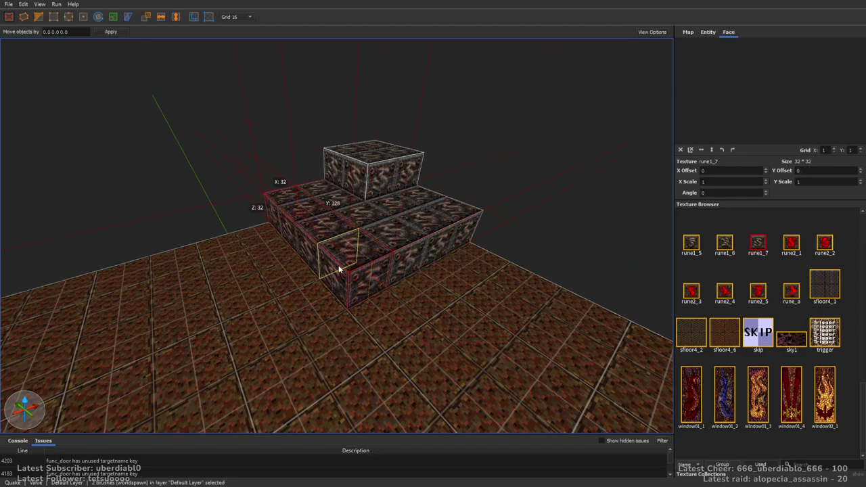
click(724, 293)
Step: Paste a light above the rune2_4 corner block and place copies in front of its two side faces, using grid size 8
right_drag(480, 217, 530, 254)
right_drag(397, 243, 203, 149)
right_drag(253, 185, 380, 208)
key(ctrl+v)
key(bracketleft)
drag(380, 209, 381, 191)
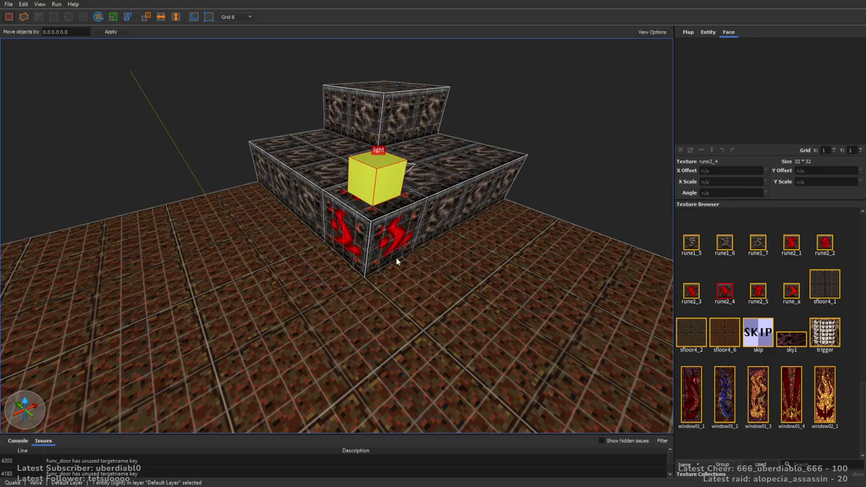
ctrl+drag(403, 245, 347, 234)
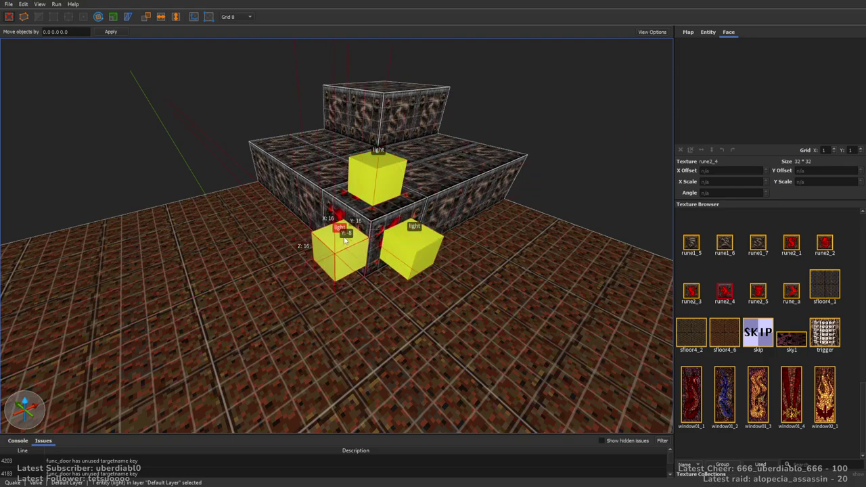
Step: Add a _color property to the light under the silver key and choose the blue colour 72 118 158
mouse_move(420, 251)
right_down()
mouse_move(426, 238)
mouse_move(427, 246)
mouse_move(614, 223)
mouse_move(526, 232)
mouse_move(566, 254)
mouse_move(515, 258)
right_up()
click(708, 32)
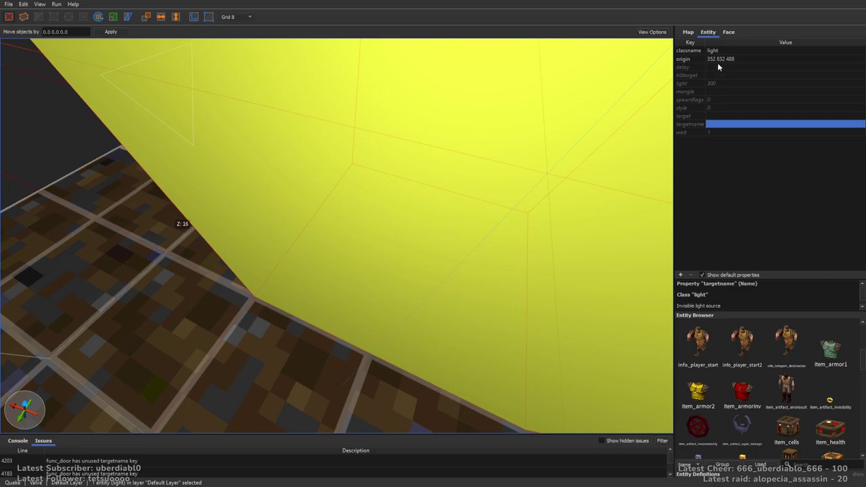
click(681, 275)
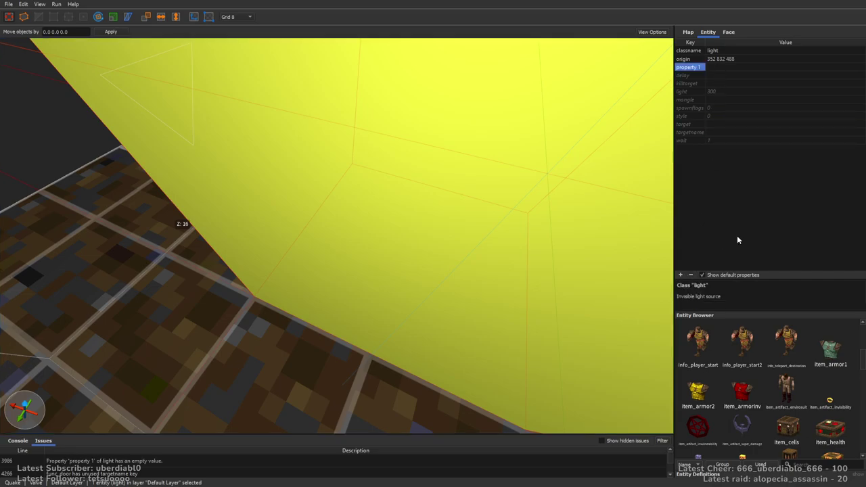
text(_color)
key(Return)
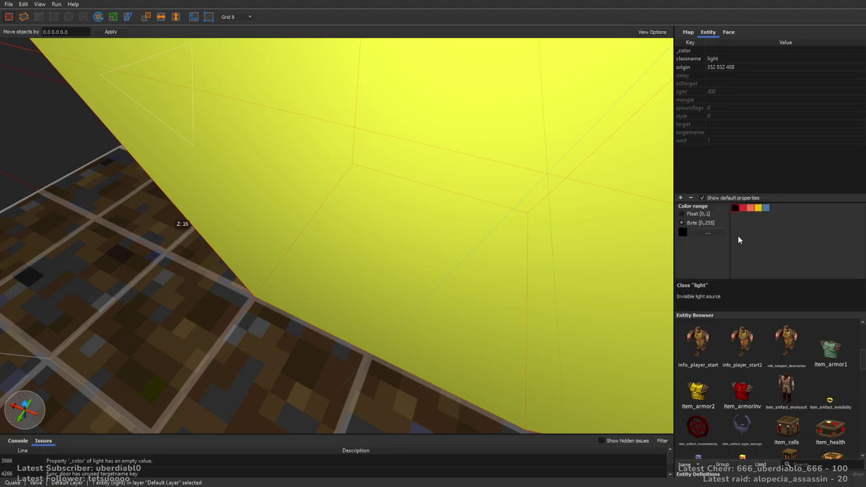
click(758, 208)
Step: Place a copy of the coloured light on top of the rune structure's upper tier at 32 1728 840
scroll(415, 212, down, 5)
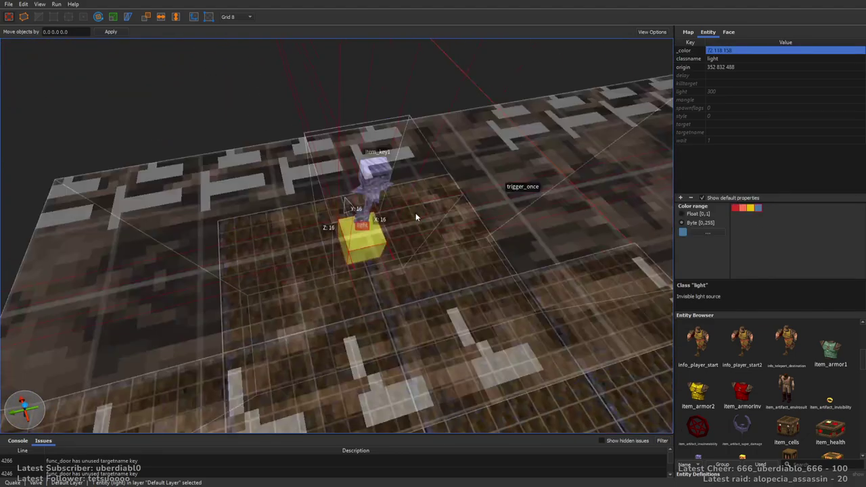
scroll(360, 288, down, 2)
mouse_move(373, 254)
mouse_down()
mouse_move(360, 289)
mouse_move(274, 329)
mouse_move(410, 250)
mouse_up()
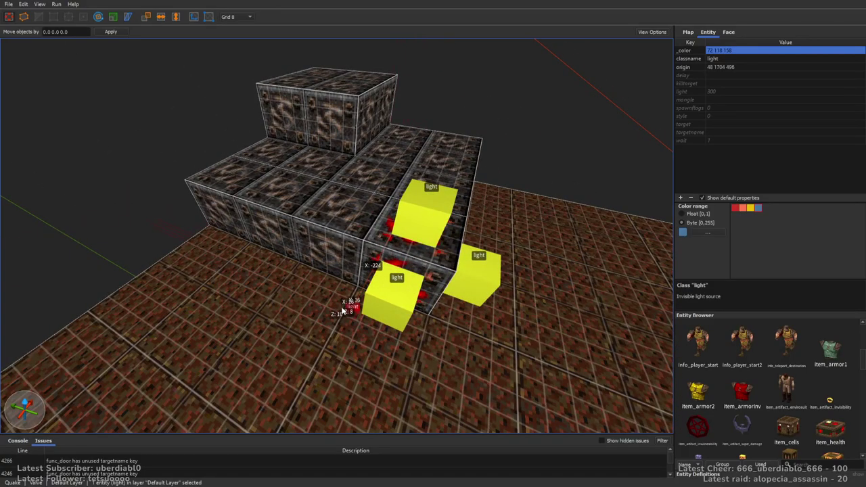
drag(360, 66, 369, 69)
scroll(433, 107, up, 6)
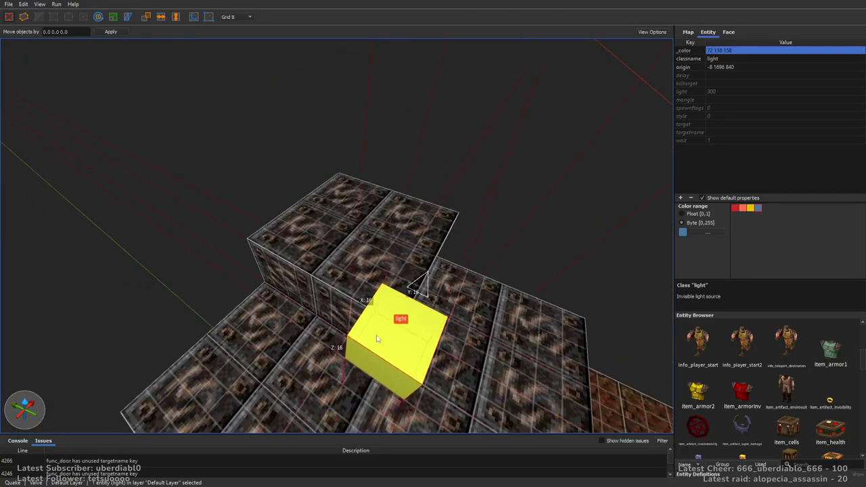
drag(355, 190, 362, 206)
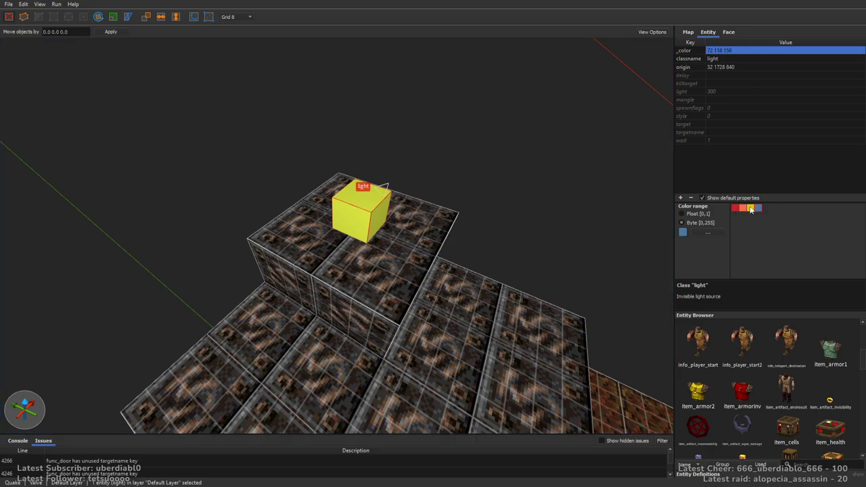
scroll(451, 158, down, 3)
click(512, 162)
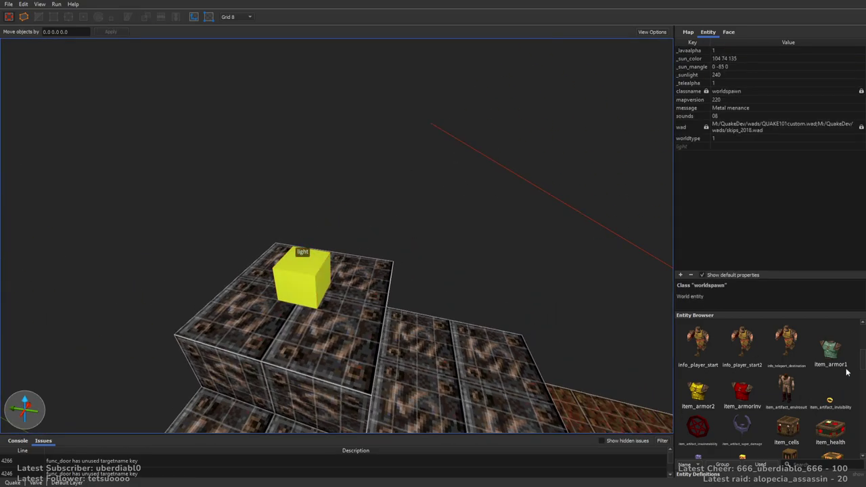
Step: Place an item_key2 gold key directly above the light on the rune structure's upper tier
scroll(863, 363, down, 5)
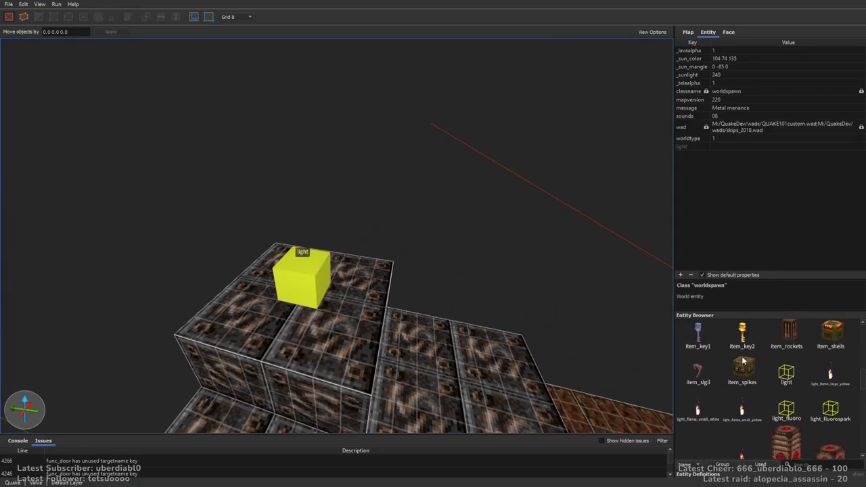
drag(742, 332, 513, 287)
drag(398, 280, 316, 324)
scroll(618, 258, down, 5)
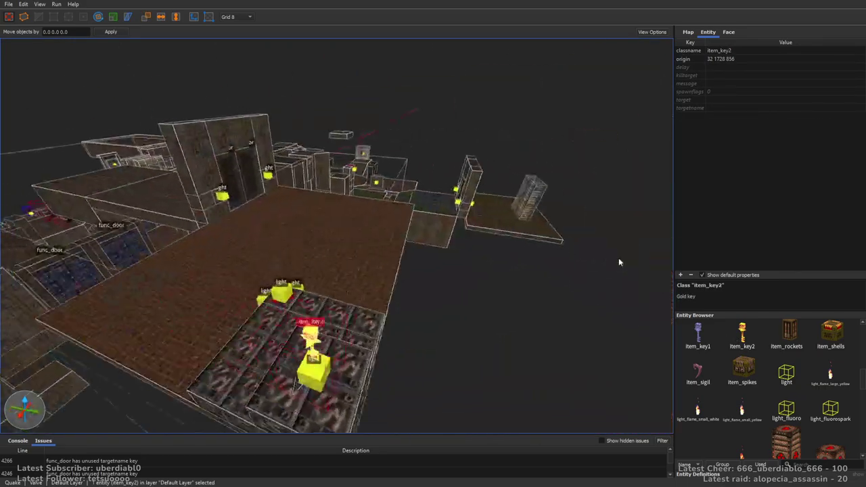
scroll(608, 256, up, 2)
key(Escape)
Step: Draw additional floor blocks with the sfloor4_6 texture extending from the open edge of the rune area's floor
right_drag(461, 317, 377, 211)
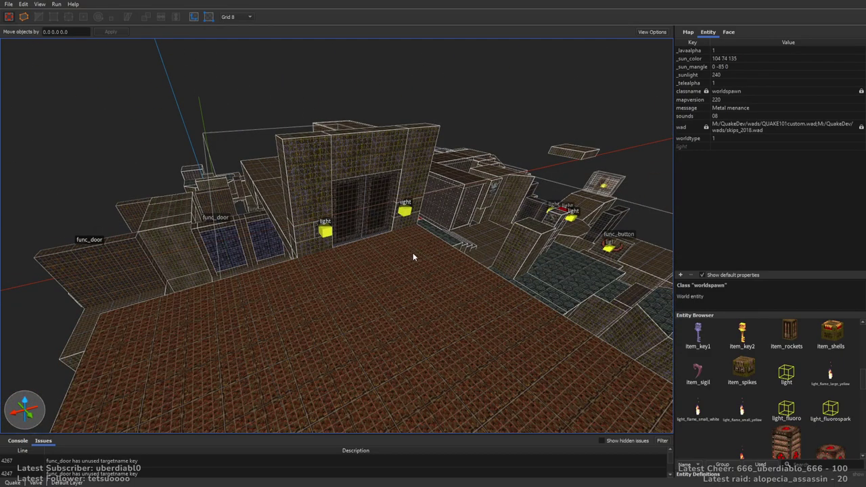
right_drag(418, 271, 650, 43)
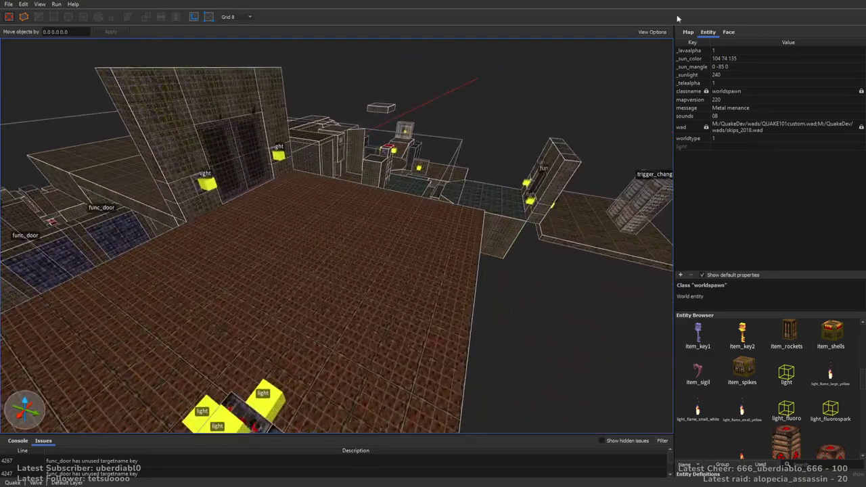
click(730, 32)
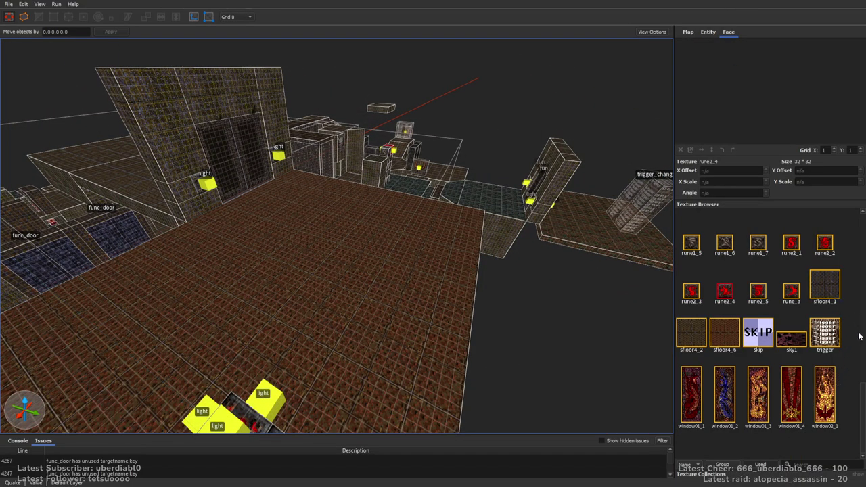
click(701, 328)
right_drag(406, 203, 422, 178)
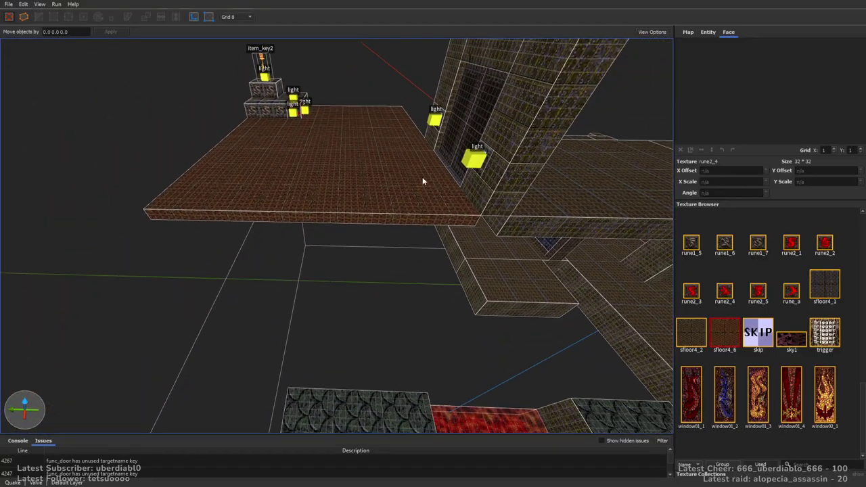
mouse_move(389, 222)
mouse_down()
mouse_move(226, 246)
mouse_move(195, 273)
mouse_move(199, 294)
mouse_move(188, 299)
mouse_up()
mouse_move(188, 299)
right_down()
mouse_move(371, 310)
mouse_move(378, 291)
right_up()
alt+right_drag(418, 273, 474, 232)
mouse_move(474, 232)
mouse_down()
mouse_move(239, 321)
mouse_move(296, 334)
mouse_up()
scroll(240, 321, up, 3)
key(Escape)
Step: Place a monster_hell_knight on the floor corner at the foot of the stairs in the start area, with angle 90
mouse_move(399, 221)
alt+right_down()
mouse_move(355, 188)
mouse_move(397, 168)
mouse_move(451, 199)
mouse_move(483, 202)
mouse_move(505, 156)
mouse_move(528, 141)
mouse_move(498, 193)
mouse_move(446, 242)
mouse_move(464, 267)
mouse_move(504, 229)
mouse_move(550, 232)
mouse_move(309, 253)
mouse_move(476, 234)
mouse_move(429, 247)
mouse_move(381, 239)
mouse_move(542, 220)
mouse_move(534, 194)
mouse_move(419, 247)
alt+right_up()
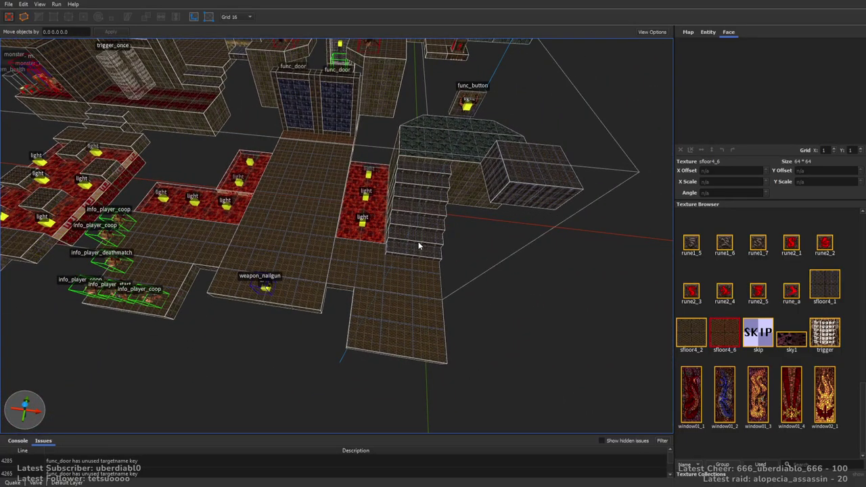
alt+right_drag(519, 260, 541, 222)
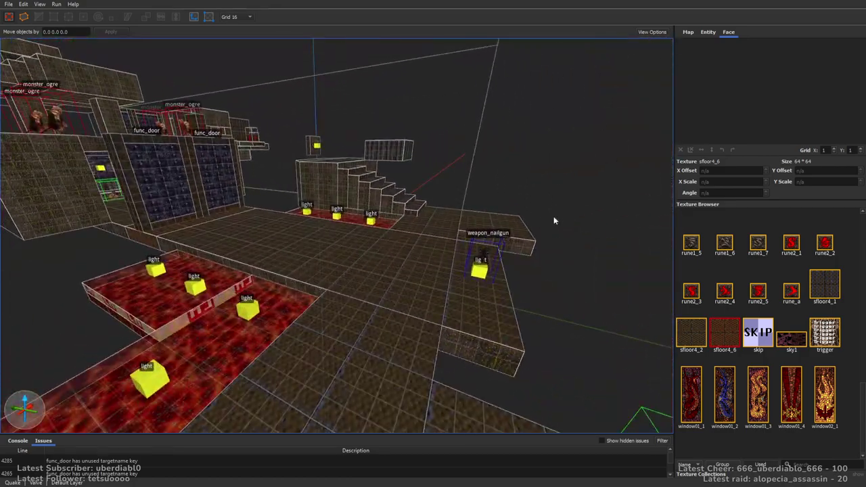
click(707, 33)
drag(862, 385, 864, 431)
right_drag(457, 198, 420, 258)
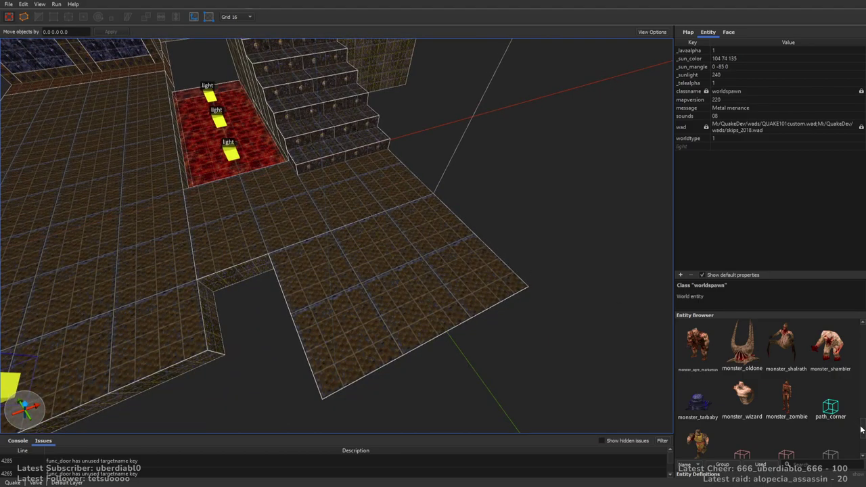
scroll(765, 365, up, 2)
drag(744, 345, 337, 325)
key(ctrl+Left)
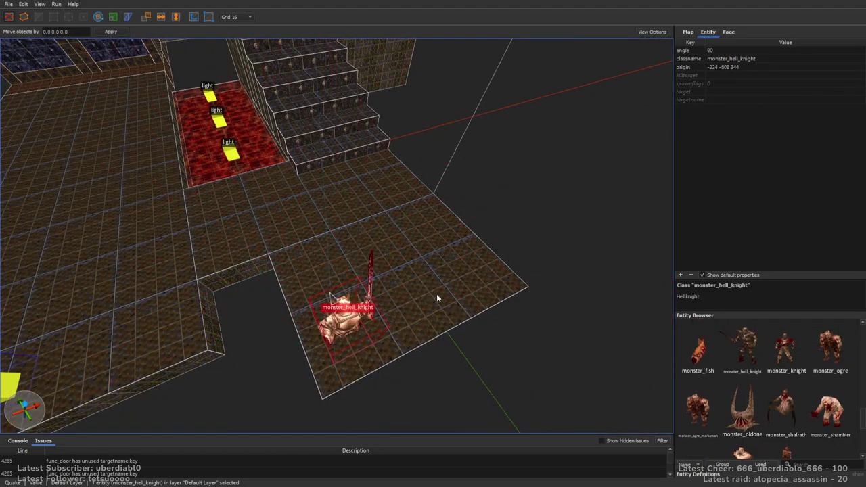
click(715, 83)
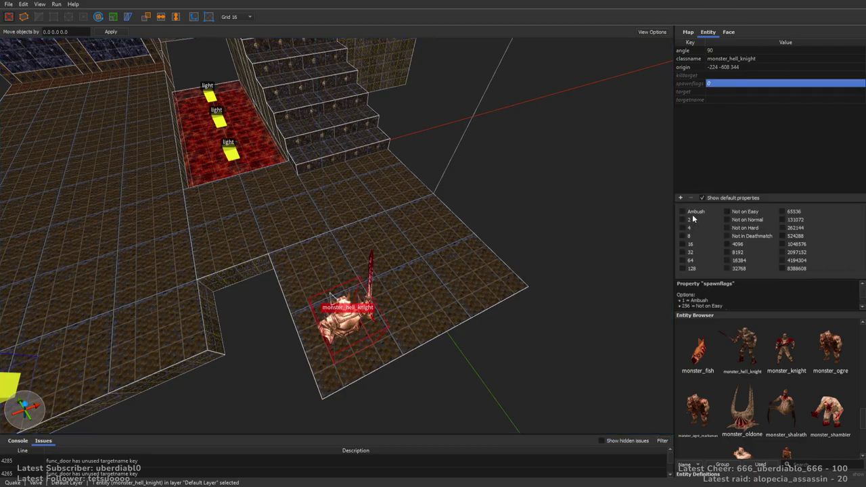
click(555, 135)
right_drag(555, 135, 633, 298)
Step: Place two monster_knight entities on the walkway between the lava pools and set their targets to p1 and p3
drag(789, 364, 335, 217)
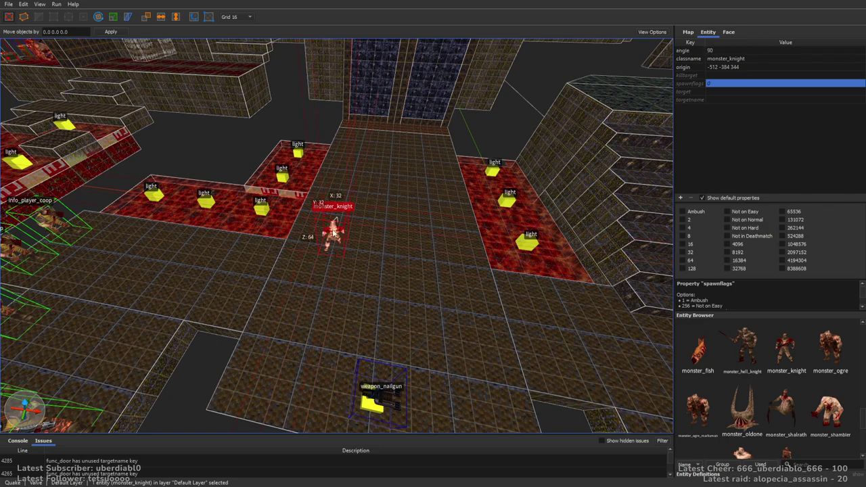
drag(503, 234, 455, 237)
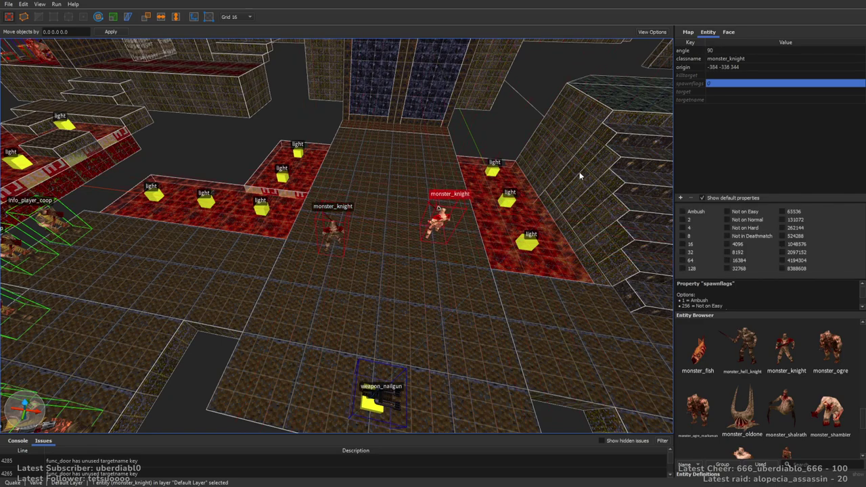
click(749, 93)
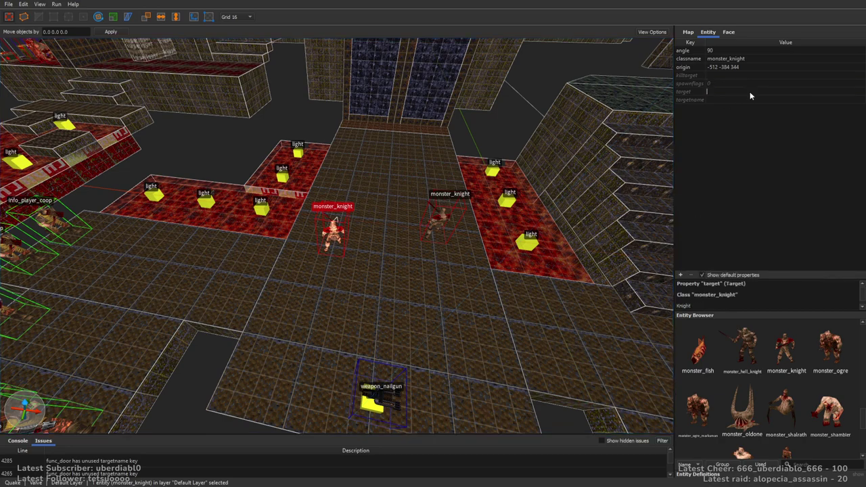
right_drag(501, 198, 500, 198)
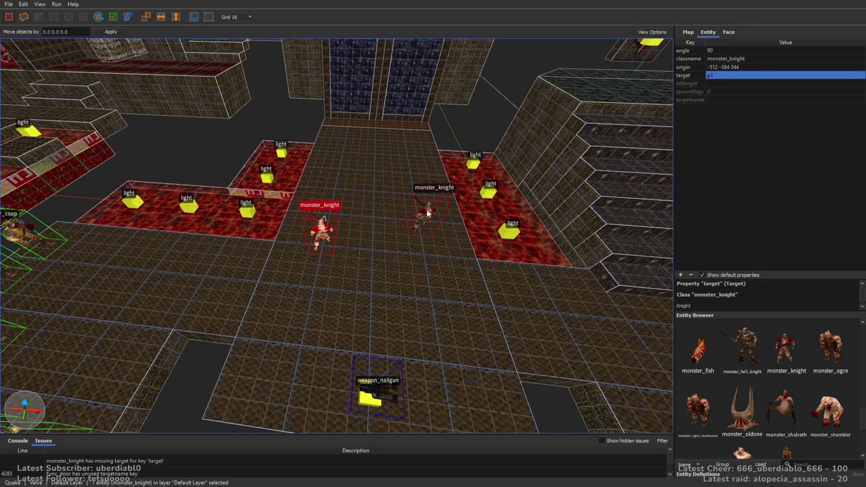
click(429, 214)
click(732, 96)
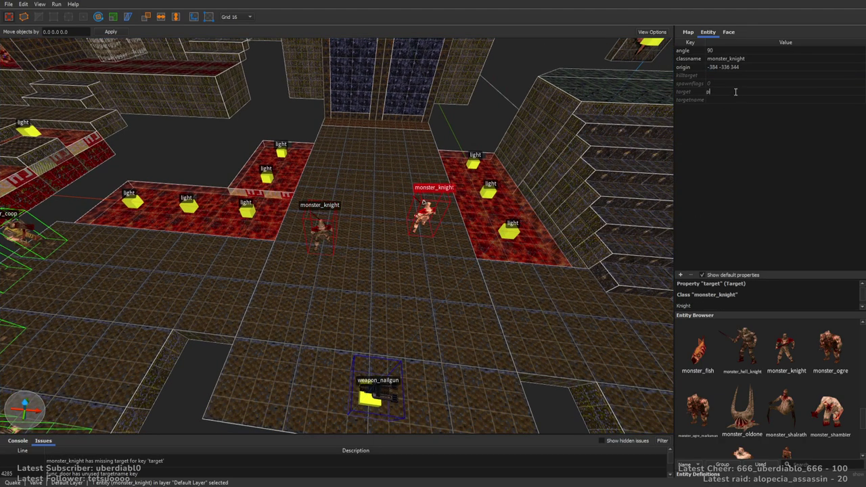
scroll(390, 236, down, 5)
key(Escape)
Step: Place a path_corner near the blue doors, using grid size 8, with targetname p1 and target p2
right_drag(391, 235, 390, 236)
scroll(862, 414, down, 5)
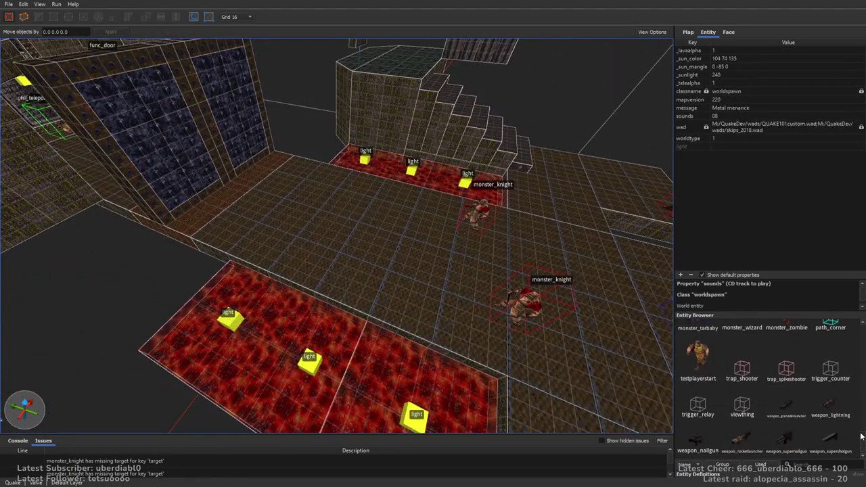
drag(830, 325, 264, 215)
key(bracketleft)
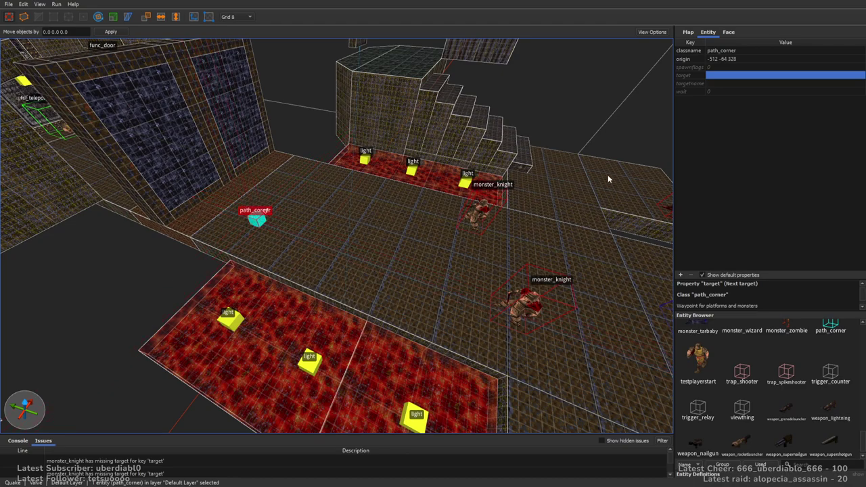
double_click(725, 84)
text(p1)
key(Tab)
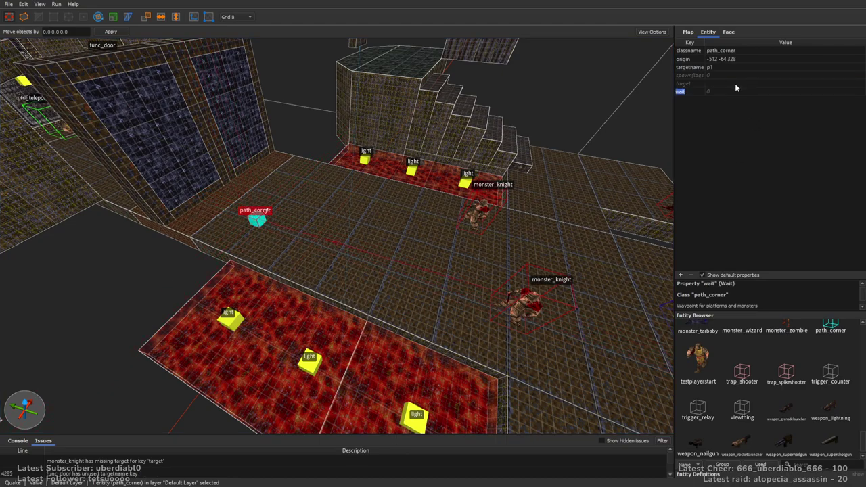
double_click(718, 83)
text(p2)
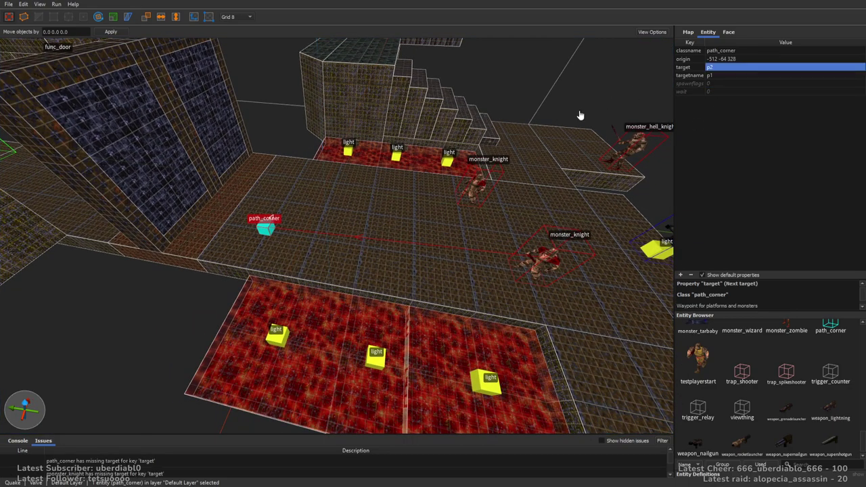
Step: Duplicate the path_corner 384 units along the walkway past the knight and set its targetname to p2 and target to p1
middle_drag(607, 101, 296, 234)
drag(240, 220, 481, 218)
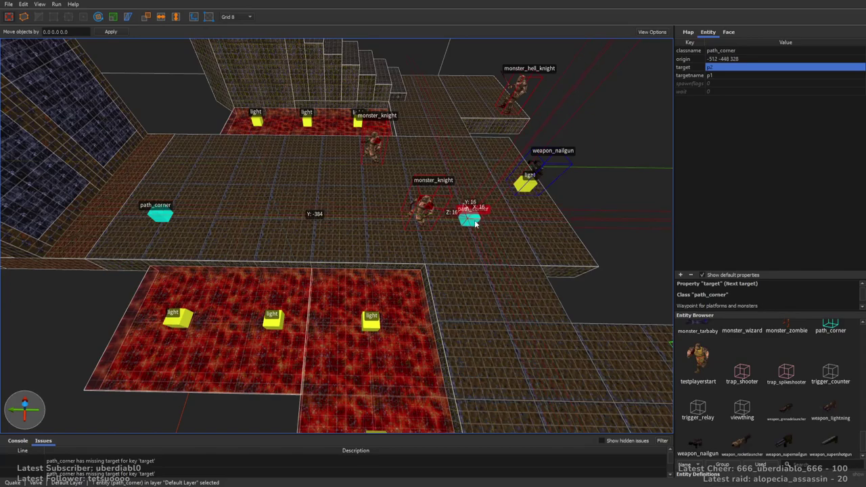
double_click(729, 75)
key(BackSpace)
text(2)
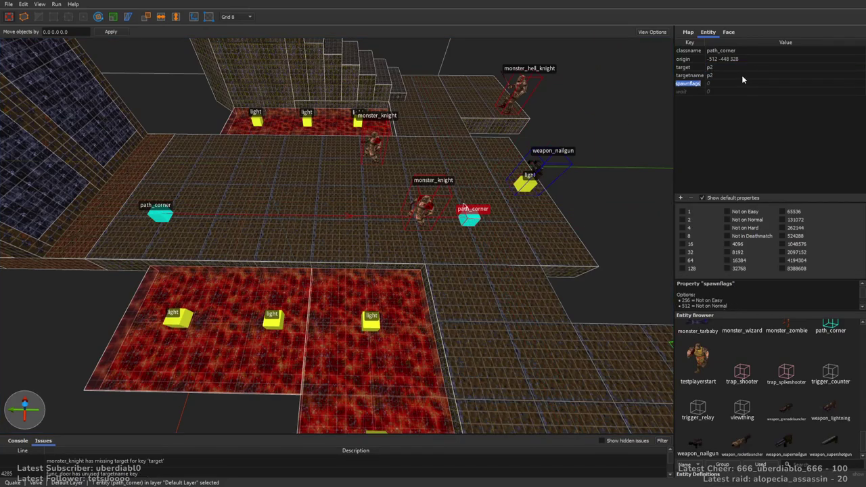
click(727, 70)
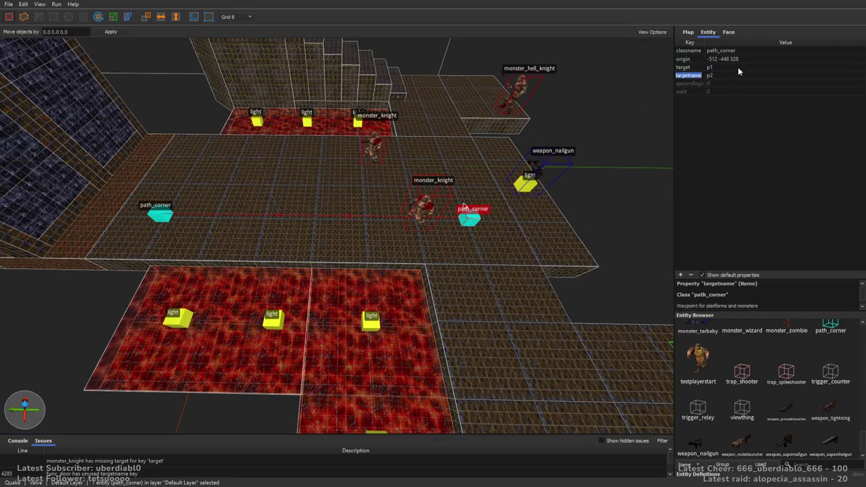
Step: Duplicate both path_corners 128 units across the walkway and set the copy near the blue doors to targetname p3 and target p4
right_drag(477, 161, 461, 167)
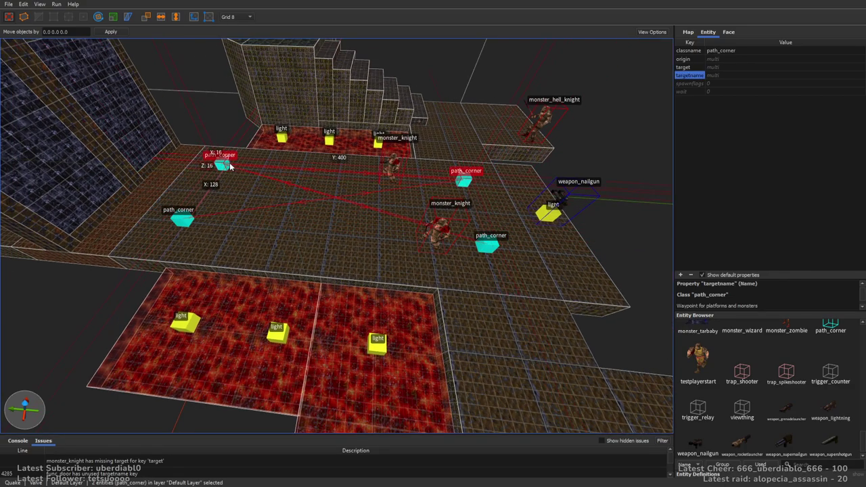
click(390, 165)
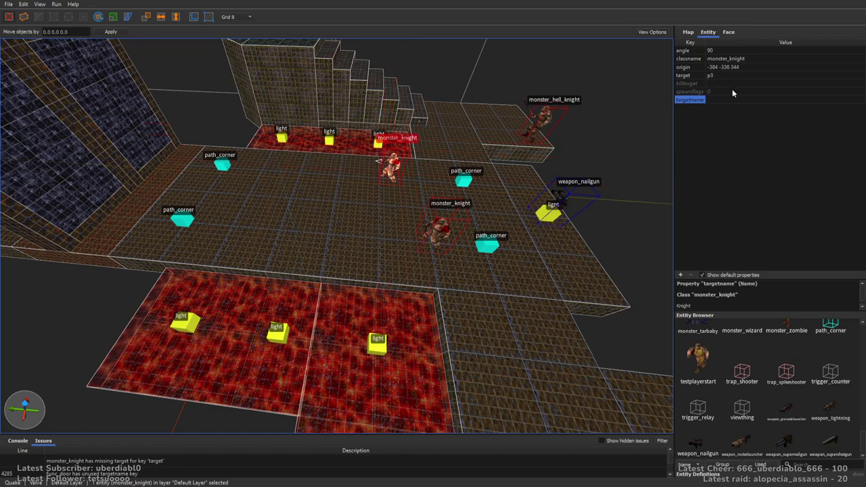
right_drag(269, 158, 257, 152)
click(254, 150)
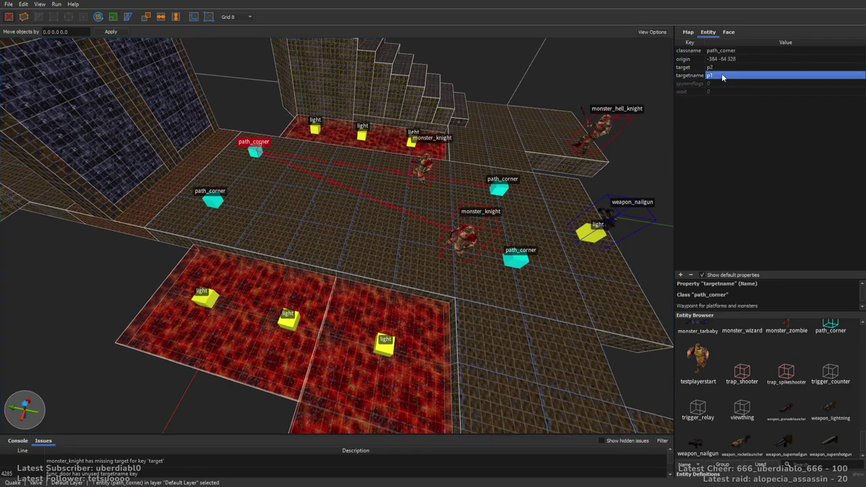
text(3)
key(Tab)
click(723, 68)
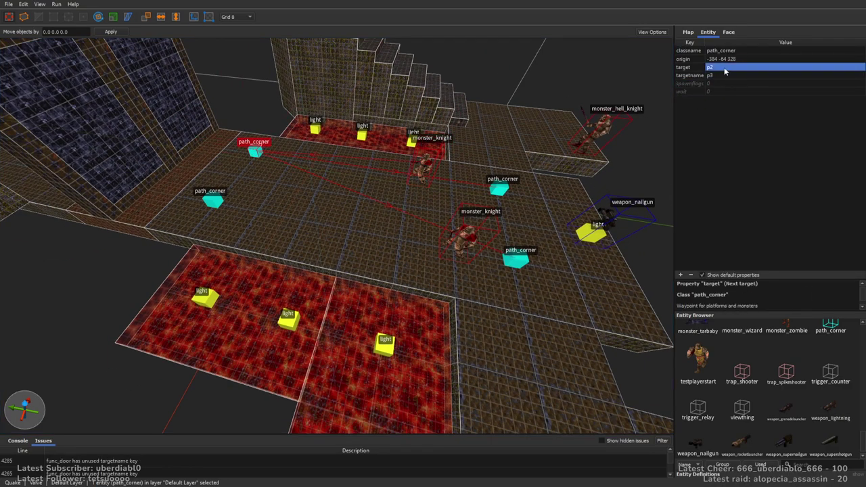
right_drag(650, 142, 460, 156)
Step: Set the duplicated path_corner at the nailgun end of the walkway to targetname p4 and target p3
double_click(720, 74)
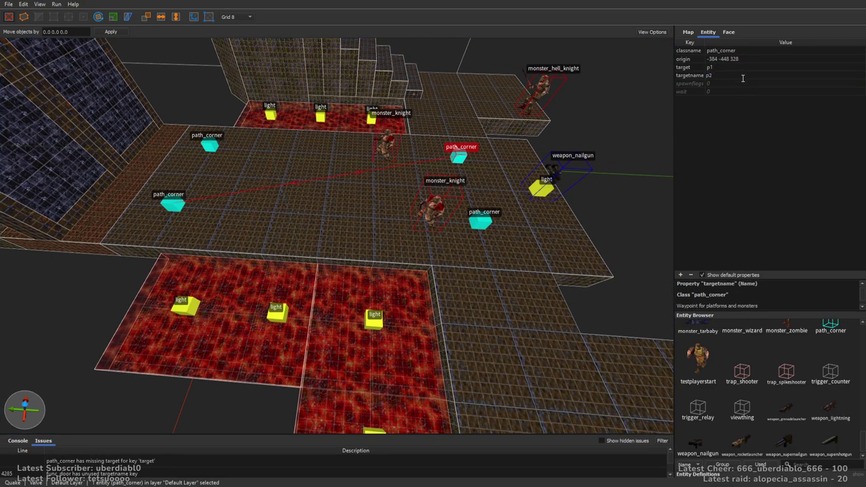
text(p4)
click(731, 69)
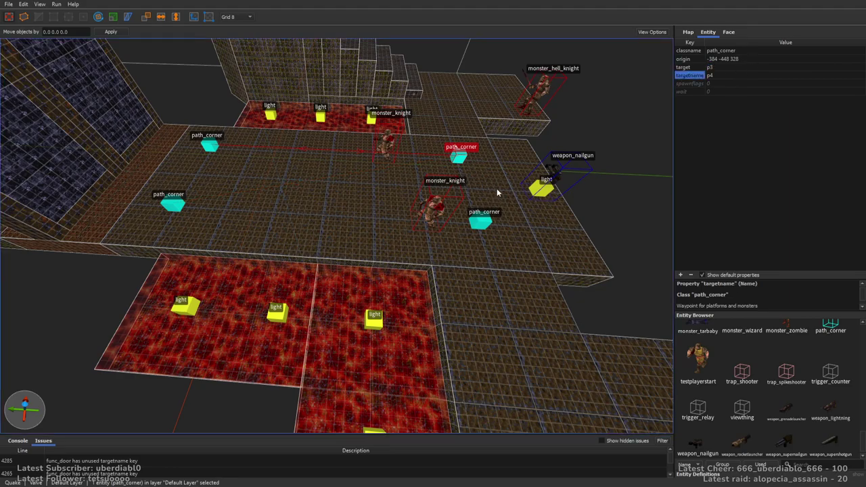
key(Escape)
Step: Place a monster_ogre with angle 225 on top of the raised block beside the green-tiled platform
scroll(497, 193, down, 3)
right_drag(502, 181, 670, 320)
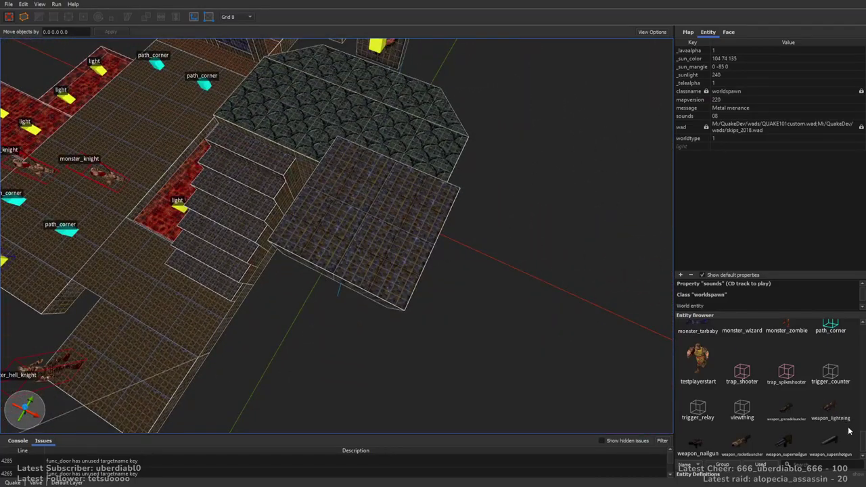
drag(861, 446, 861, 419)
drag(831, 368, 387, 226)
right_drag(387, 226, 435, 141)
drag(434, 141, 403, 126)
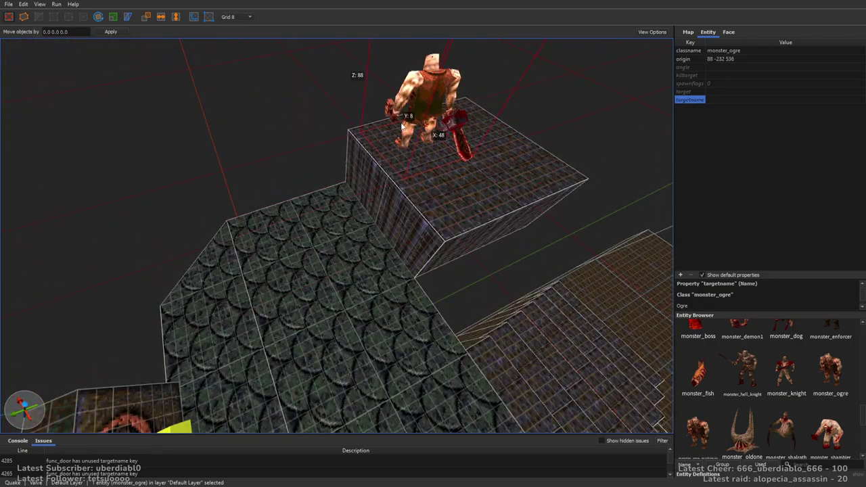
double_click(724, 67)
text(225)
key(Return)
Step: Place monster_hell_knight entities with angle 270 on both sides and in the middle of the corridor behind the blue doors
right_drag(440, 165, 526, 275)
click(486, 162)
right_drag(508, 211, 513, 240)
right_drag(488, 172, 474, 230)
drag(724, 367, 542, 299)
key(alt+Right)
scroll(542, 300, down, 3)
ctrl+drag(477, 275, 382, 312)
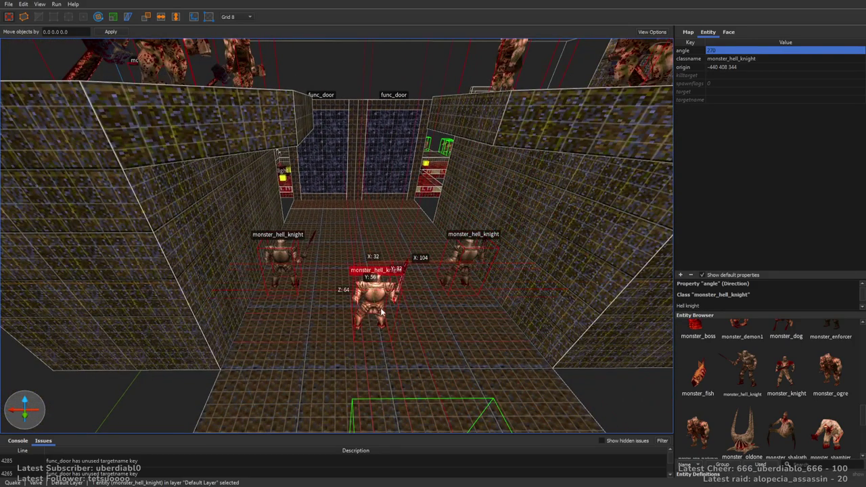
Step: Flag the middle hell knight as Not on Easy and move it closer to the blue doors, to origin -448 256 344
click(731, 84)
right_drag(669, 211, 318, 197)
drag(318, 196, 113, 133)
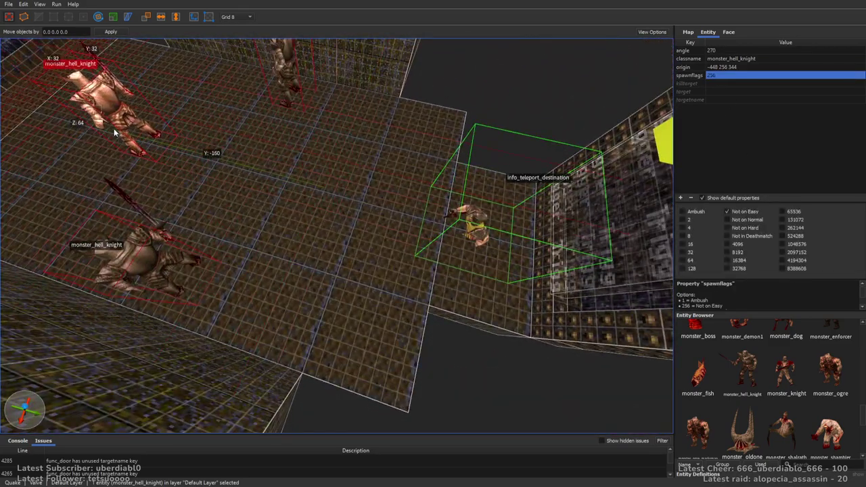
Step: Duplicate the hell knight toward the teleport destination, change its classname to monster_shalrath and flag it Not on Easy and Not on Normal (768)
drag(170, 184, 369, 198)
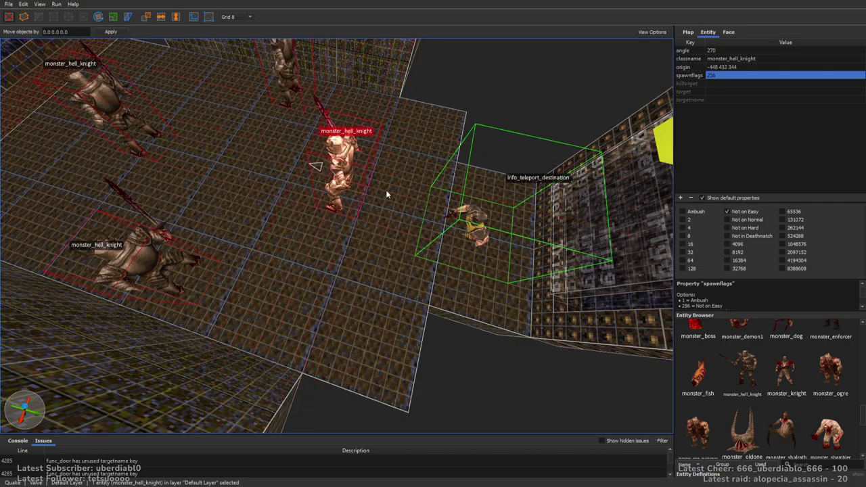
double_click(758, 58)
text(monster_shalrath)
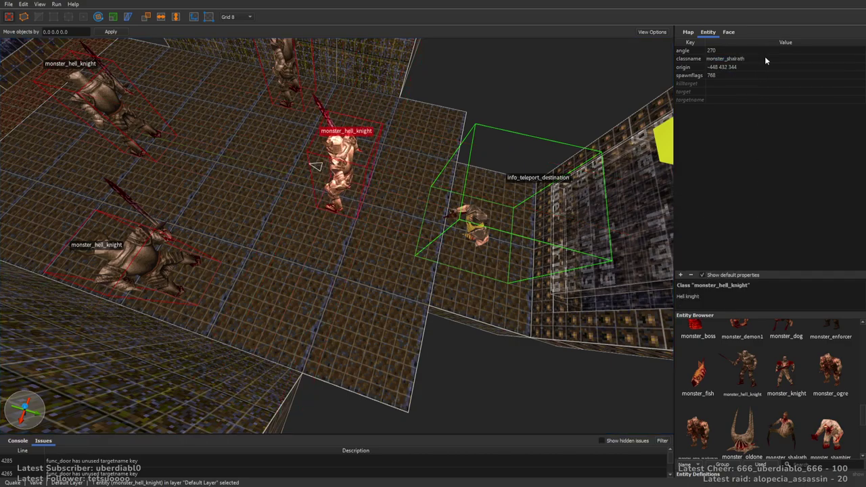
key(Return)
scroll(413, 209, up, 3)
key(Left)
key(Left)
key(Escape)
Step: Place an item_spikes box on the walkway end beside the nailgun, on the side facing the stairs
right_drag(413, 210, 514, 217)
scroll(575, 224, down, 5)
scroll(857, 409, up, 10)
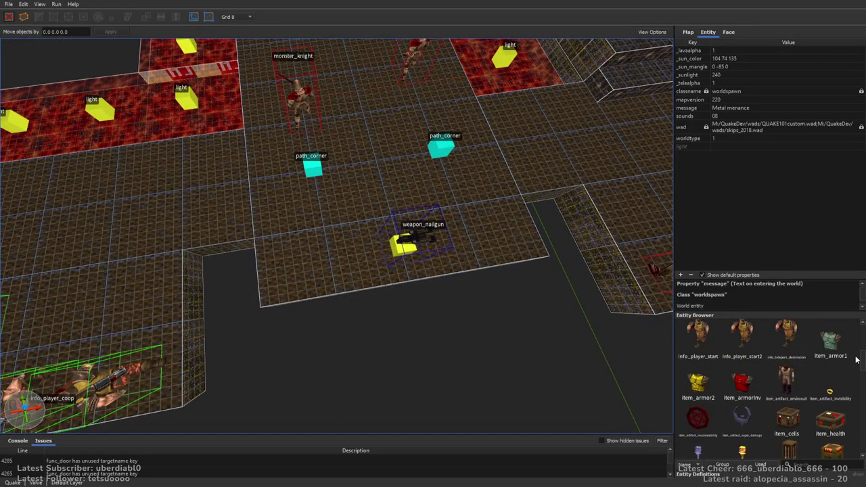
drag(744, 372, 469, 237)
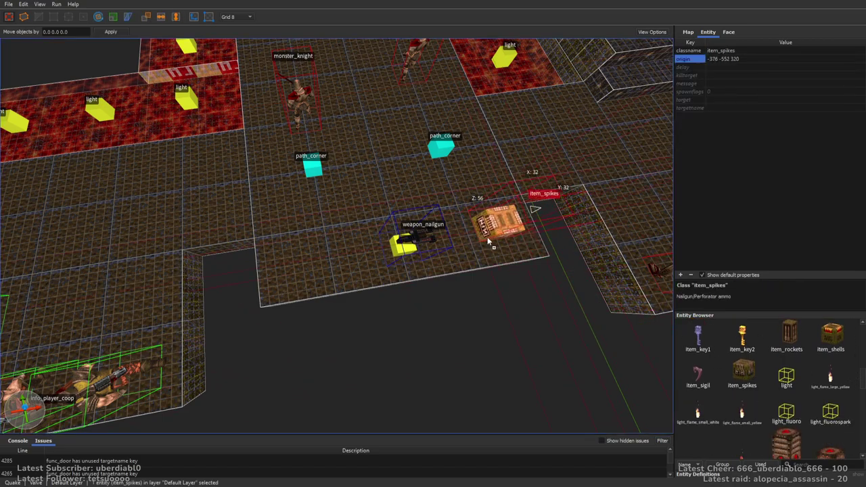
click(546, 304)
right_drag(545, 304, 525, 279)
Step: Place an item_health pack on the walkway end on the other side of the nailgun
key(a)
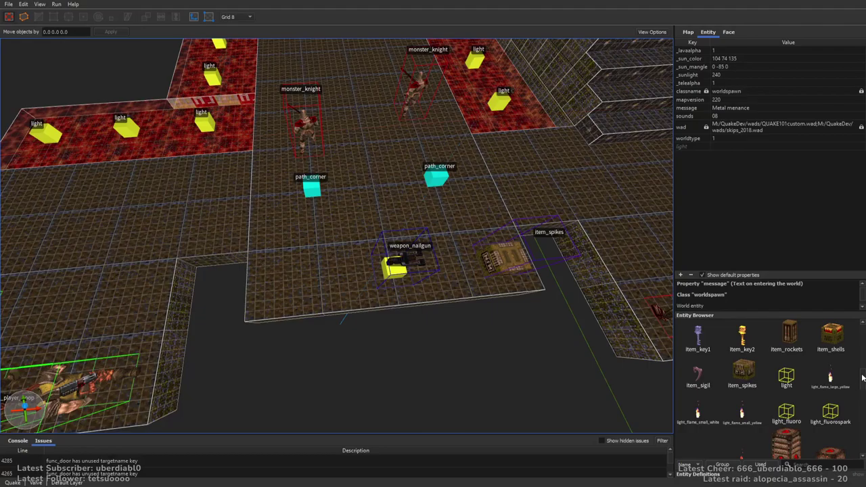
scroll(862, 377, up, 3)
drag(831, 391, 303, 293)
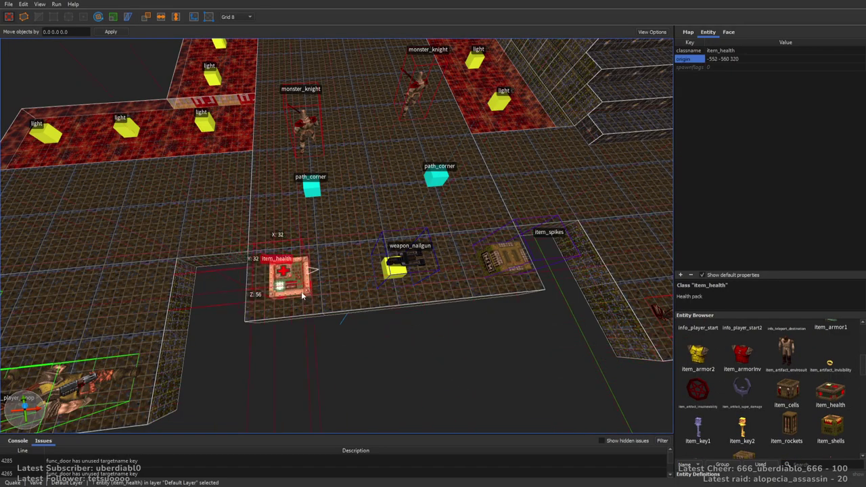
key(Escape)
Step: Place an item_shells box in the floor corner beside the hell knight at the foot of the stairs
right_drag(474, 108, 616, 325)
drag(839, 435, 414, 312)
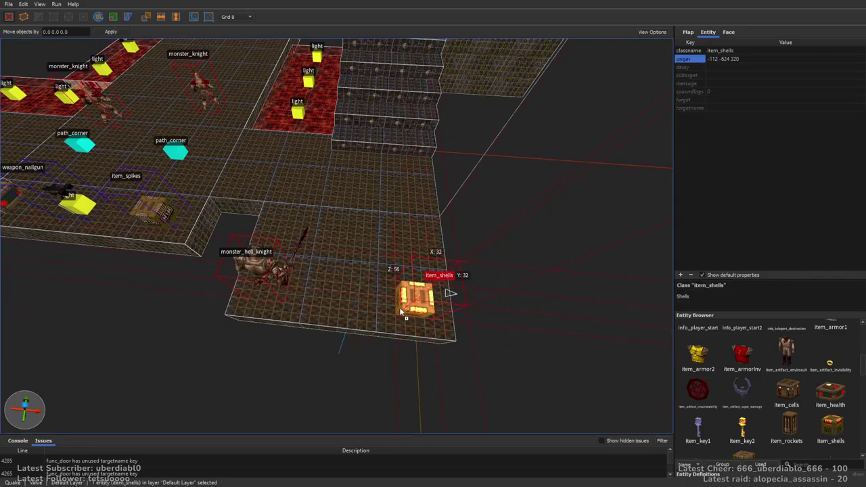
click(722, 93)
click(552, 226)
Step: Place a weapon_supershotgun on the green-tiled platform next to the ogre's block
right_drag(553, 226, 521, 247)
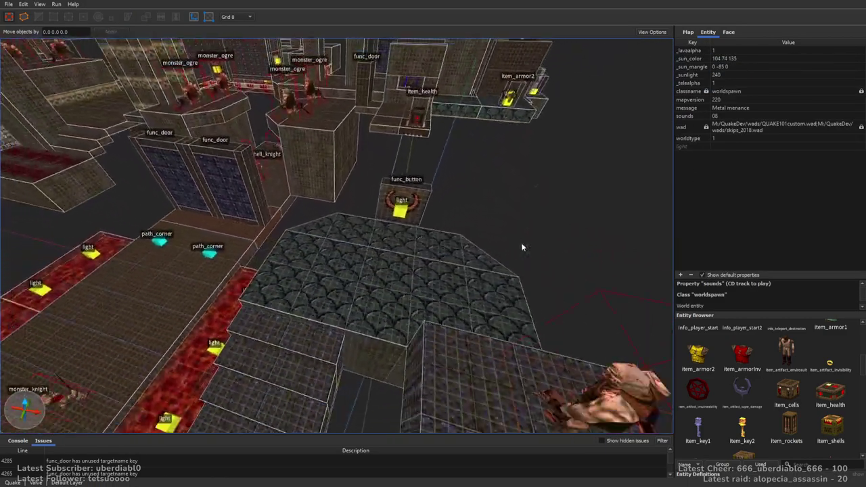
mouse_move(518, 209)
right_down()
mouse_move(514, 199)
mouse_move(510, 207)
mouse_move(524, 216)
mouse_move(488, 230)
mouse_move(489, 218)
mouse_move(519, 213)
right_up()
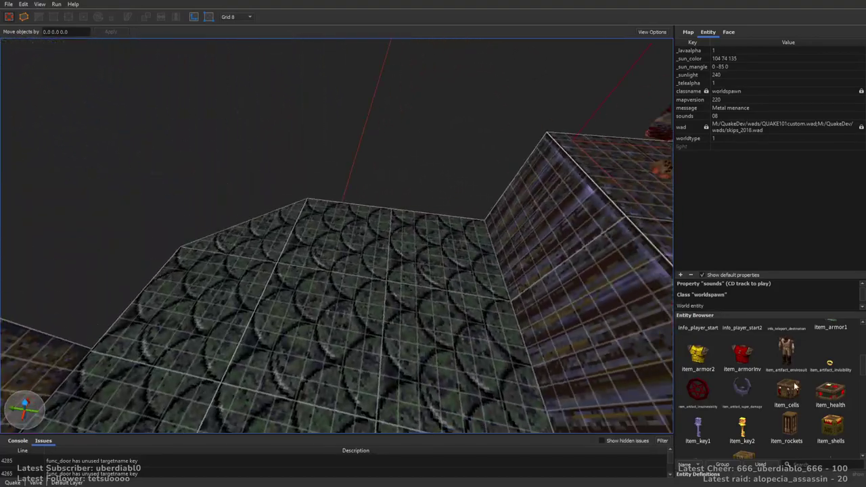
scroll(857, 385, down, 10)
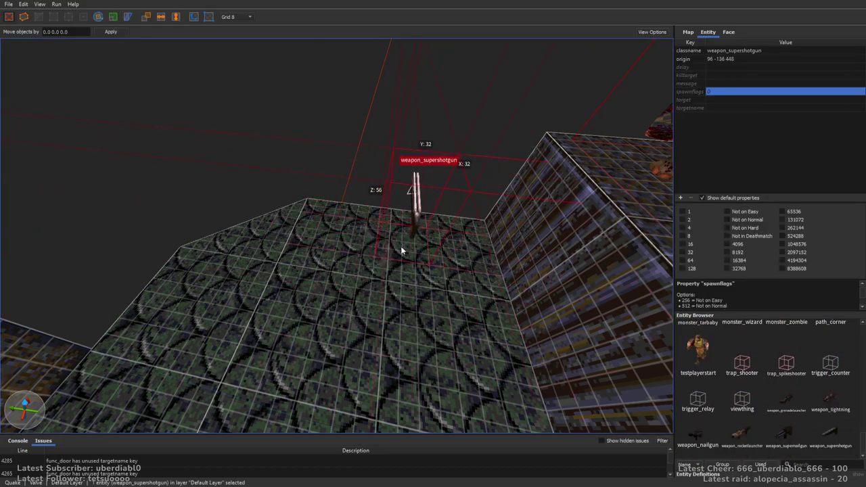
right_drag(390, 249, 530, 255)
key(Escape)
scroll(438, 239, up, 5)
click(467, 251)
right_drag(467, 251, 399, 287)
drag(465, 275, 410, 248)
key(Escape)
Step: Place an item_spikes with the Large box flag in the corridor corner beside the teleport destination behind the shalrath
right_drag(410, 247, 519, 258)
scroll(464, 228, up, 5)
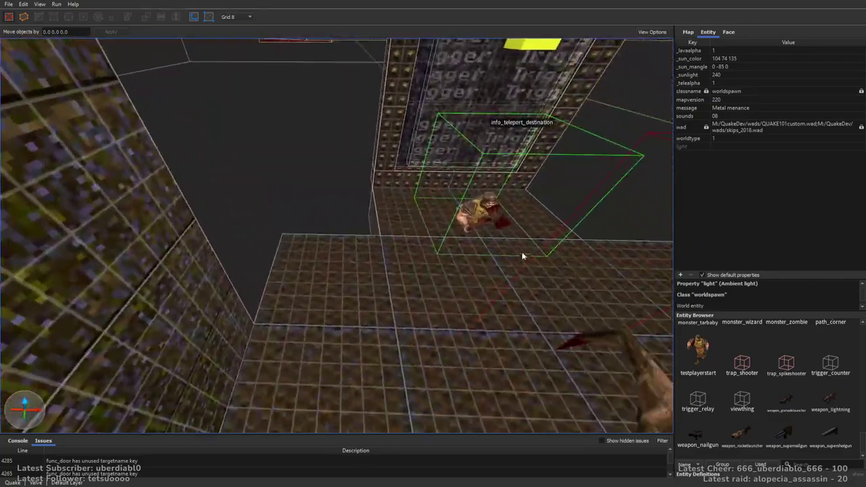
drag(858, 436, 858, 377)
drag(741, 382, 562, 313)
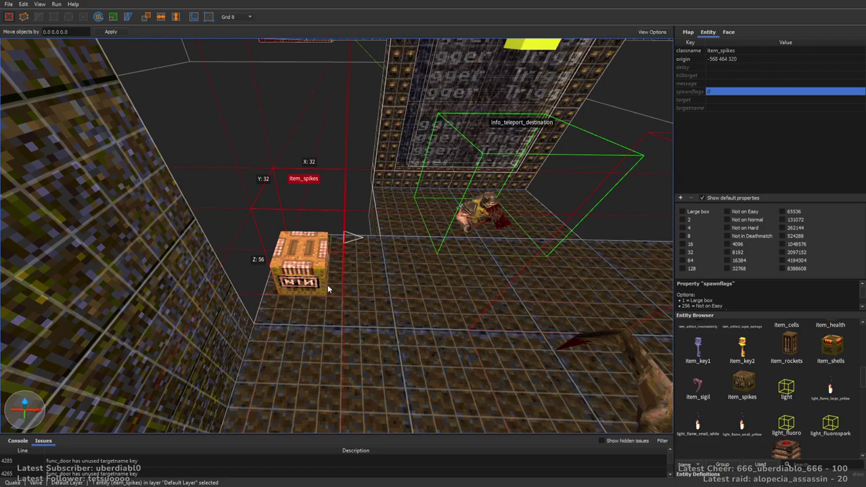
key(Right)
click(698, 211)
right_drag(379, 224, 342, 237)
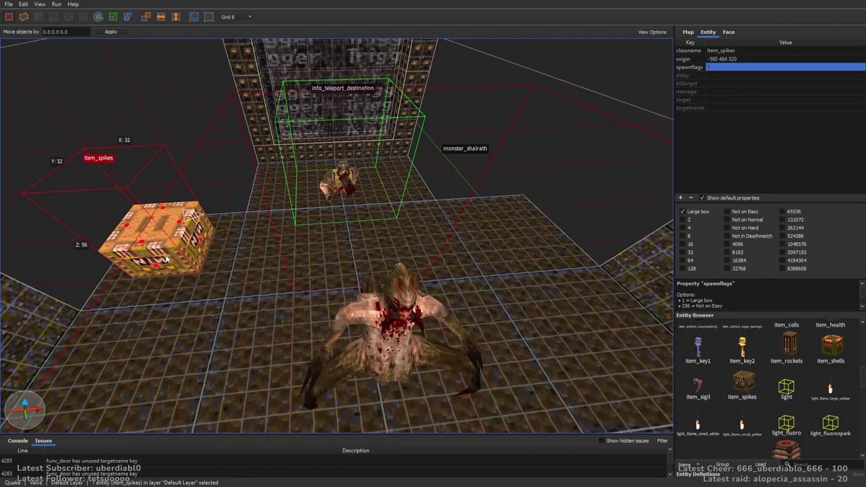
right_drag(162, 257, 379, 223)
drag(379, 210, 406, 226)
key(Escape)
Step: Duplicate the studded 64 x 64 x 32 func_detail block and place it at the end of the lava pool near the blue doors
right_drag(517, 245, 532, 277)
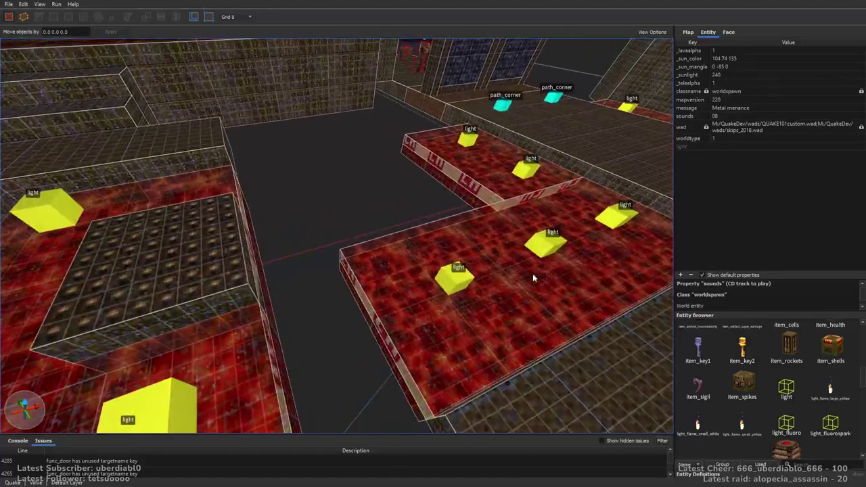
mouse_move(234, 264)
right_down()
mouse_move(460, 201)
mouse_move(377, 169)
mouse_move(482, 183)
mouse_move(298, 224)
right_up()
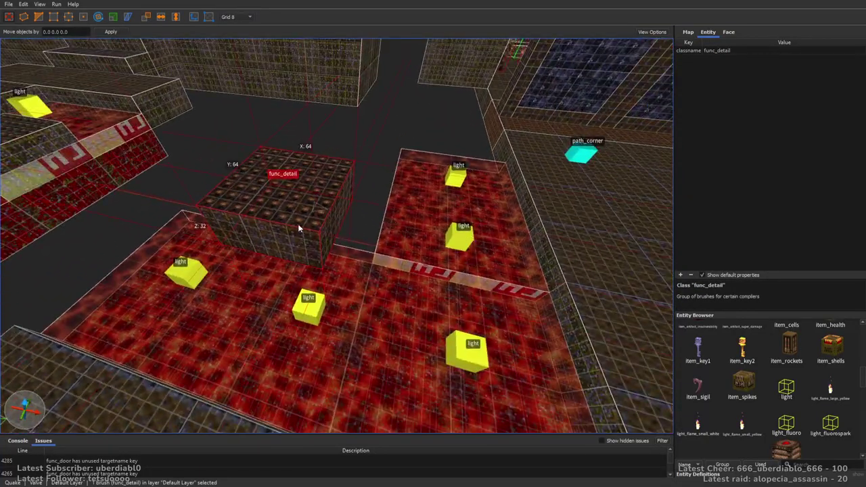
drag(298, 224, 482, 235)
mouse_move(402, 242)
right_down()
mouse_move(389, 226)
mouse_move(295, 235)
right_up()
drag(291, 201, 353, 175)
mouse_move(390, 213)
right_down()
mouse_move(439, 196)
mouse_move(381, 247)
right_up()
mouse_move(381, 246)
mouse_down()
mouse_move(368, 239)
mouse_move(364, 291)
mouse_up()
mouse_move(364, 291)
right_down()
mouse_move(423, 310)
mouse_move(488, 307)
right_up()
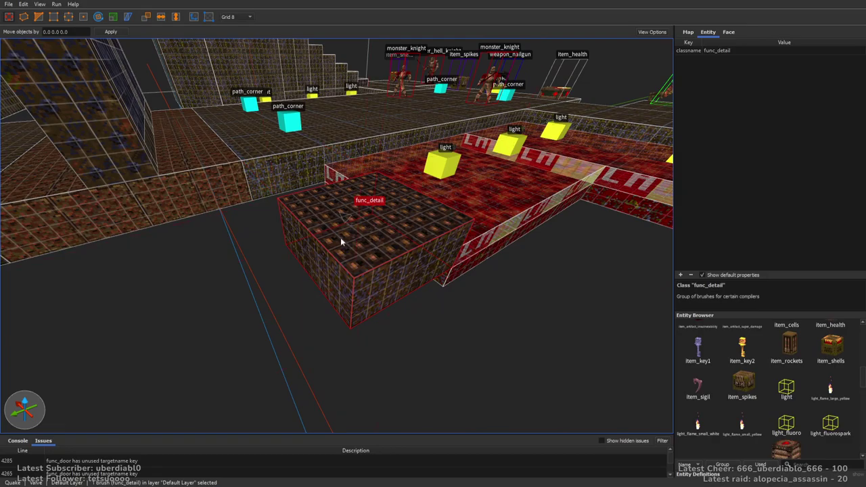
key(Escape)
Step: Place an item_armor1 on the far end of the studded block beside the lava pool
mouse_move(358, 278)
right_down()
mouse_move(456, 241)
mouse_move(286, 236)
mouse_move(455, 231)
right_up()
key(a)
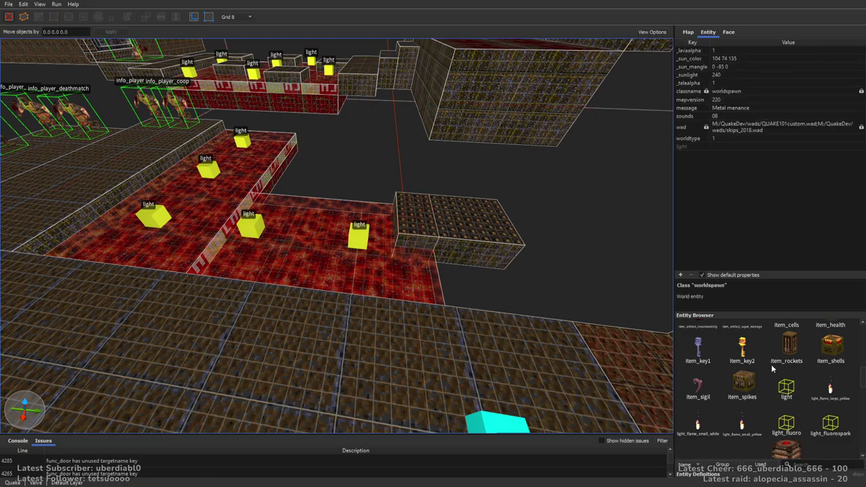
scroll(861, 358, up, 1)
drag(831, 406, 469, 234)
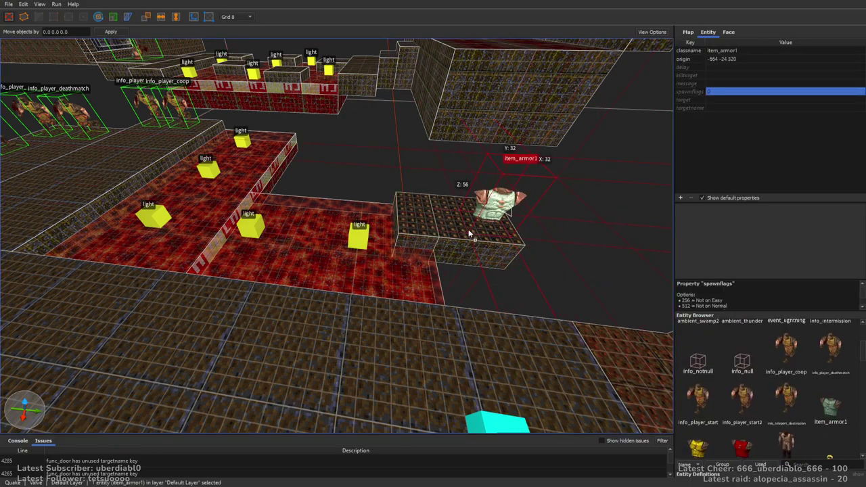
key(Escape)
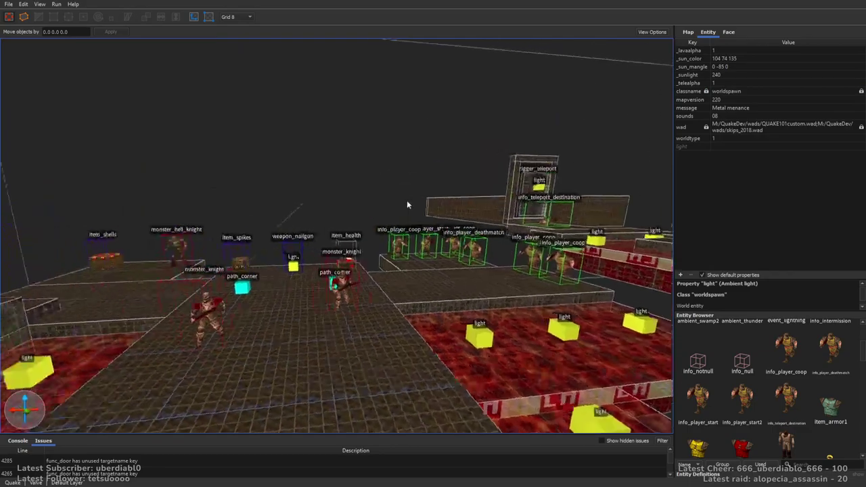
key(w)
scroll(395, 248, up, 5)
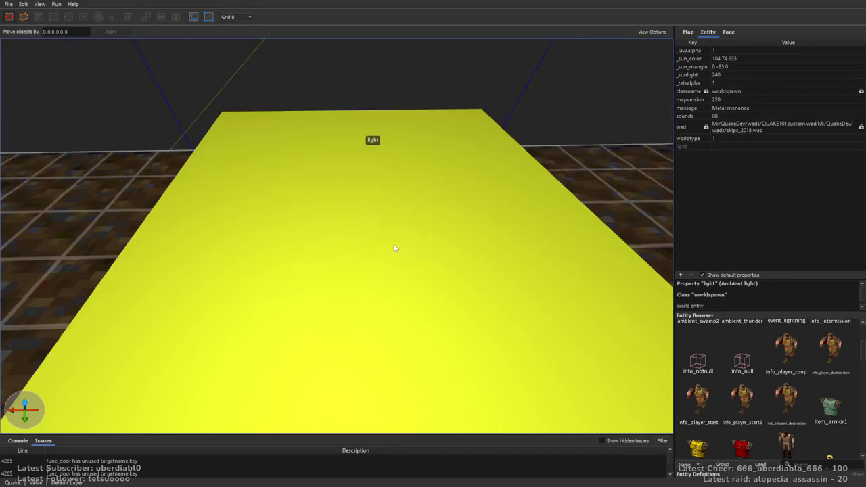
click(395, 248)
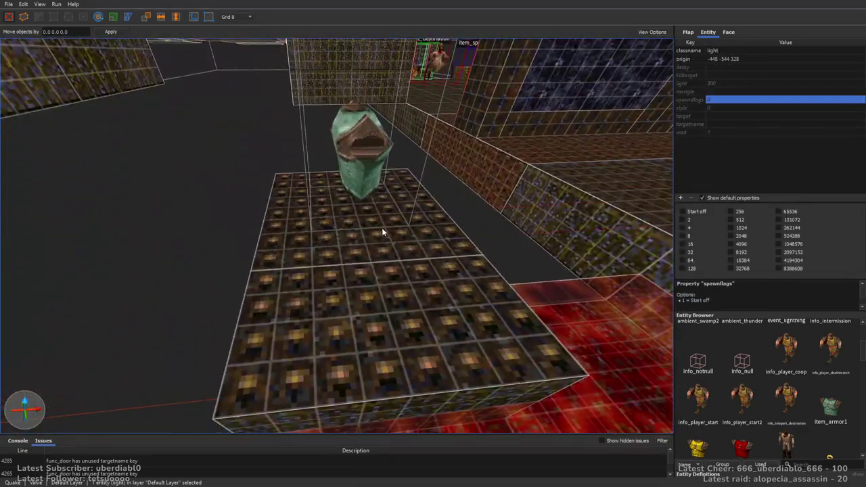
click(363, 210)
key(Escape)
Step: Place two Ambush monster_hell_knights with angle 270 on opposite studded blocks in the teleporter lava pool, flagging the second Not on Easy
right_drag(475, 237, 490, 311)
drag(857, 363, 852, 414)
drag(736, 383, 205, 242)
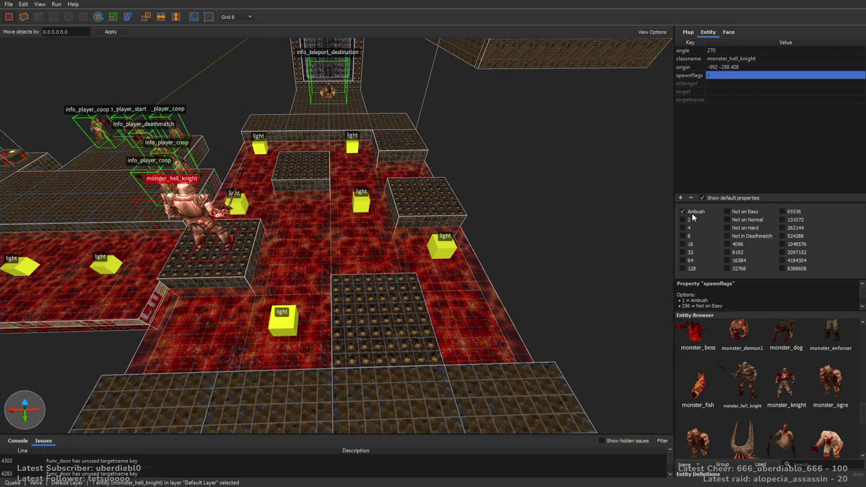
right_drag(456, 170, 244, 263)
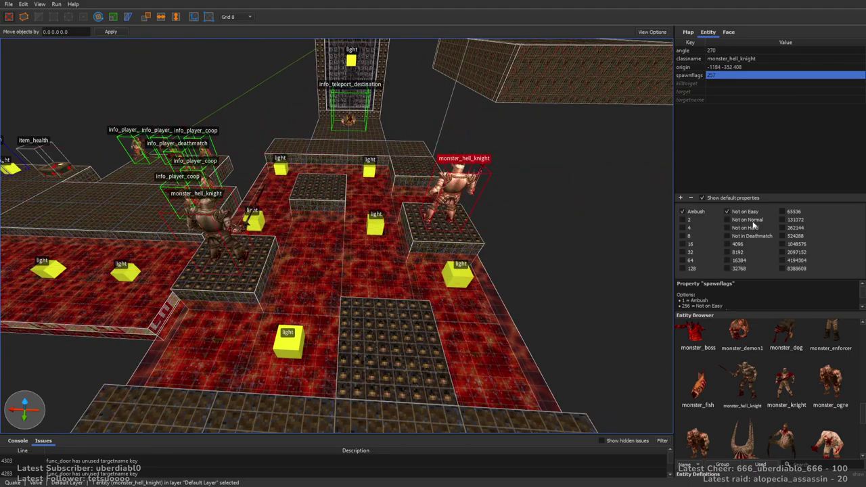
scroll(524, 164, up, 3)
click(545, 220)
Step: Place an item_spikes on the studded corner block of the teleporter lava pool, near the teleport destination's ledge
scroll(539, 201, up, 3)
right_drag(539, 201, 548, 241)
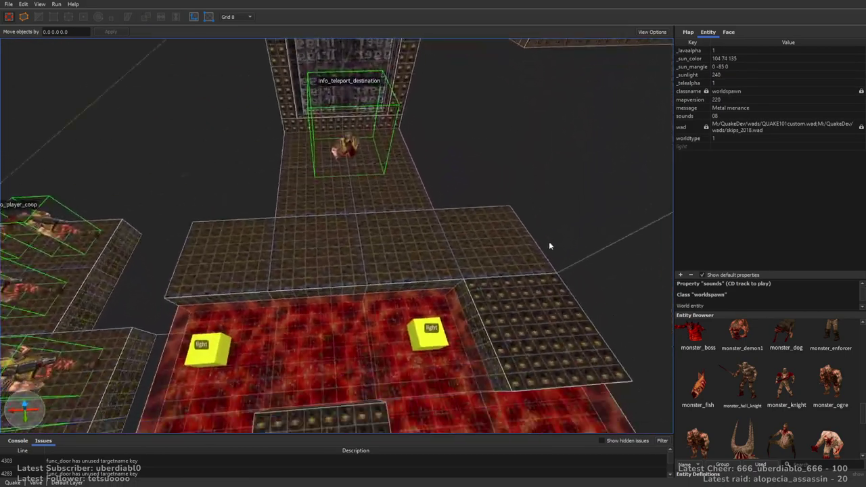
drag(861, 414, 862, 376)
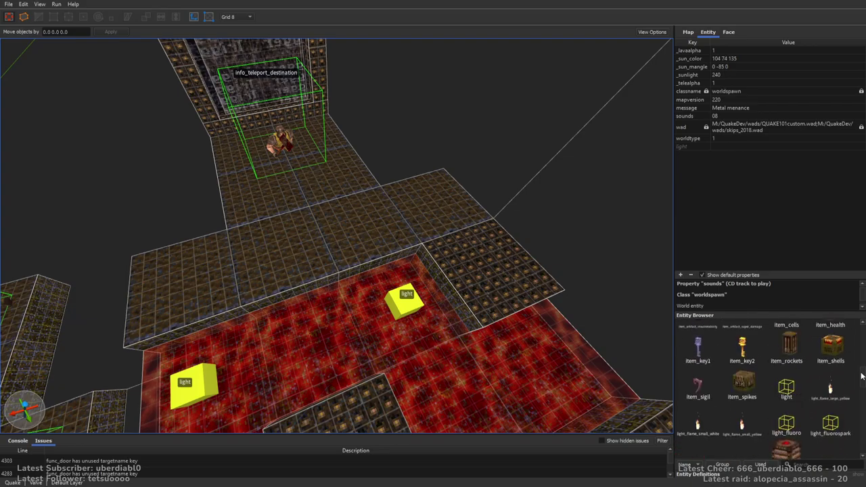
drag(747, 393, 495, 289)
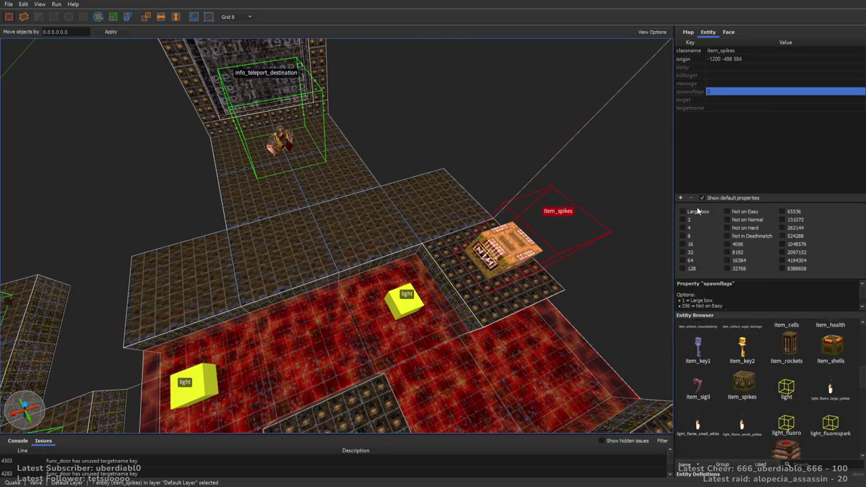
right_drag(577, 211, 504, 271)
key(Escape)
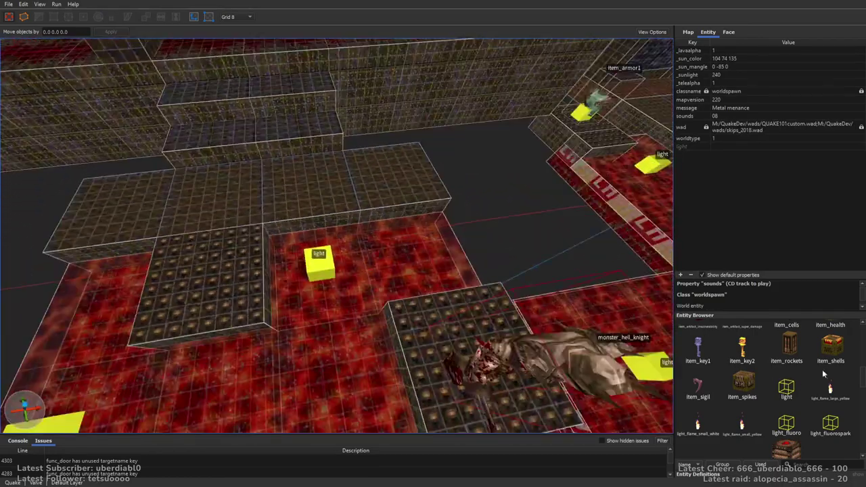
Step: Place an item_health on the ledge corner beside the steps at the opposite end of the teleporter lava pool
drag(863, 376, 859, 367)
drag(619, 278, 379, 183)
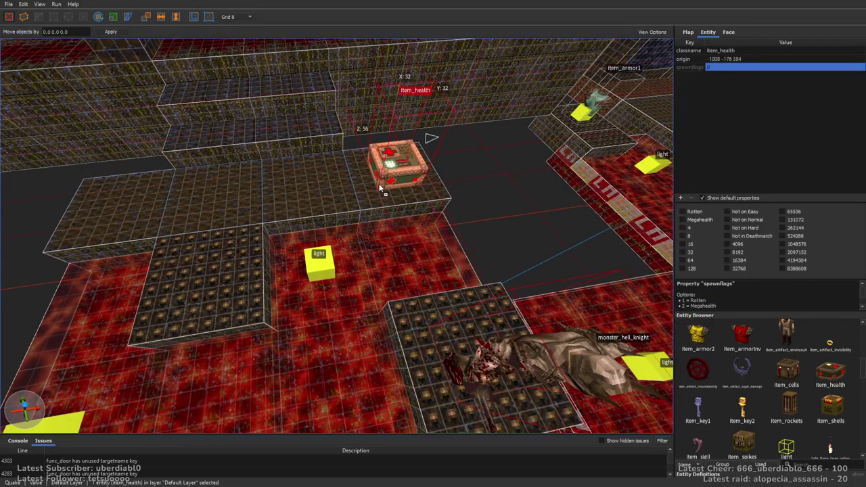
key(Escape)
Step: Lower the top of the wall brush beneath the pillared window opening and select the window's func_detail pillars
mouse_move(494, 287)
right_down()
mouse_move(490, 236)
mouse_move(474, 222)
mouse_move(417, 224)
mouse_move(555, 222)
mouse_move(455, 230)
mouse_move(445, 298)
mouse_move(439, 273)
mouse_move(395, 258)
mouse_move(378, 234)
mouse_move(472, 239)
mouse_move(450, 210)
mouse_move(436, 208)
mouse_move(466, 251)
mouse_move(320, 233)
mouse_move(359, 244)
right_up()
click(359, 243)
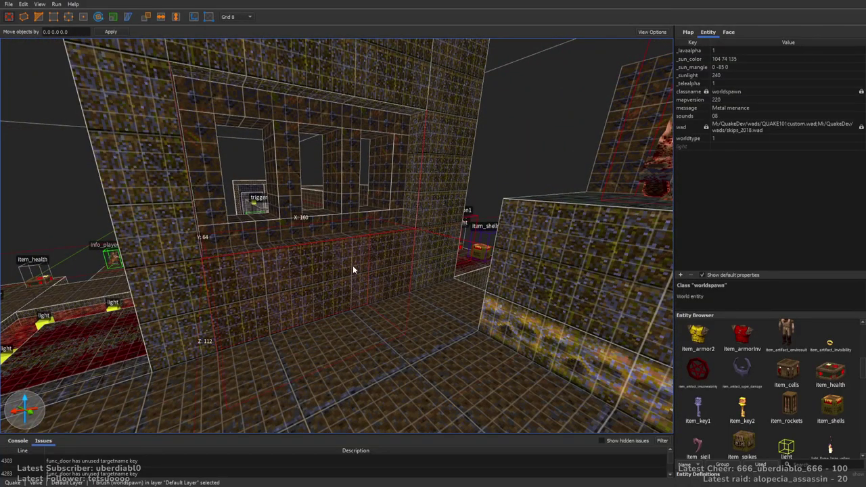
shift+drag(359, 246, 360, 276)
click(365, 216)
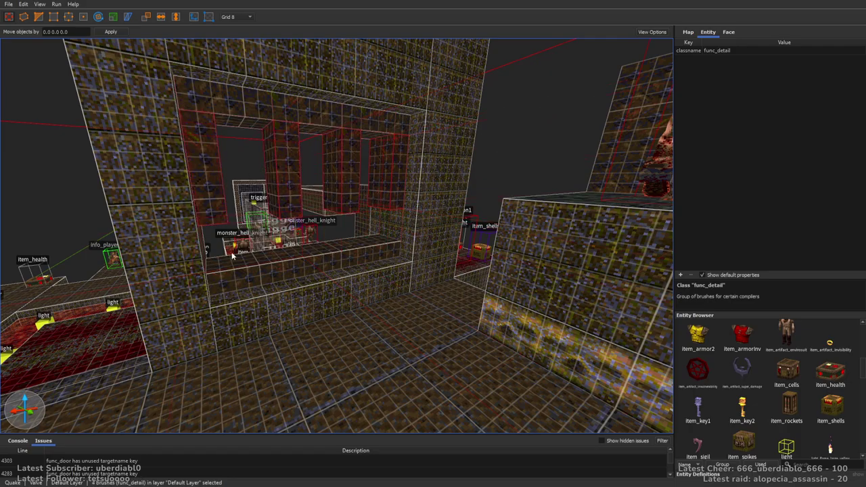
scroll(235, 305, up, 2)
key(Escape)
mouse_move(361, 298)
right_down()
mouse_move(451, 286)
mouse_move(405, 284)
mouse_move(428, 291)
mouse_move(509, 277)
mouse_move(505, 255)
mouse_move(491, 291)
mouse_move(448, 292)
mouse_move(396, 275)
right_up()
ctrl+click(225, 138)
mouse_move(221, 141)
right_down()
mouse_move(405, 236)
mouse_move(501, 209)
mouse_move(530, 213)
mouse_move(499, 228)
mouse_move(525, 238)
mouse_move(483, 220)
mouse_move(353, 264)
mouse_move(305, 311)
mouse_move(447, 291)
right_up()
key(Escape)
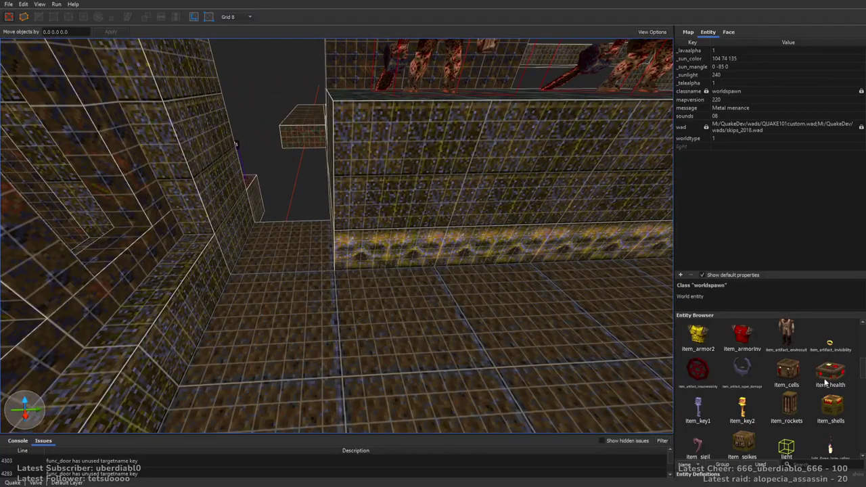
Step: Place a monster_knight in the passage beside the raised stone block holding the ogres
scroll(856, 404, down, 1)
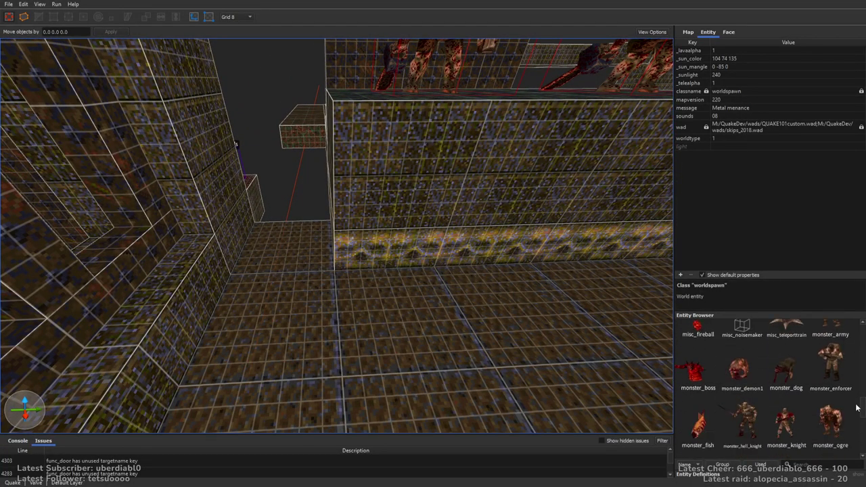
drag(725, 397, 301, 245)
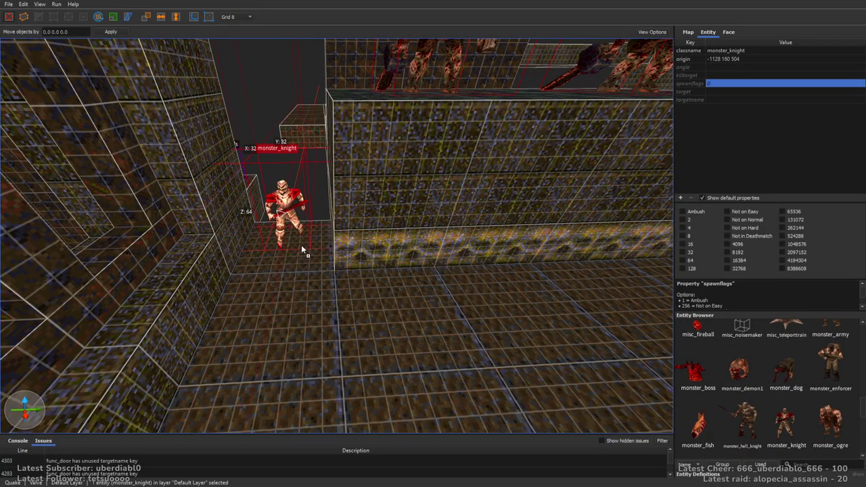
right_drag(656, 232, 433, 272)
drag(385, 224, 503, 264)
mouse_move(502, 264)
right_down()
mouse_move(298, 257)
mouse_move(448, 264)
mouse_move(433, 285)
mouse_move(423, 239)
mouse_move(439, 213)
mouse_move(499, 271)
right_up()
key(Escape)
Step: Place a weapon_grenadelauncher on the open floor area guarded by the ogres
scroll(434, 289, up, 3)
scroll(433, 285, down, 3)
scroll(498, 272, up, 2)
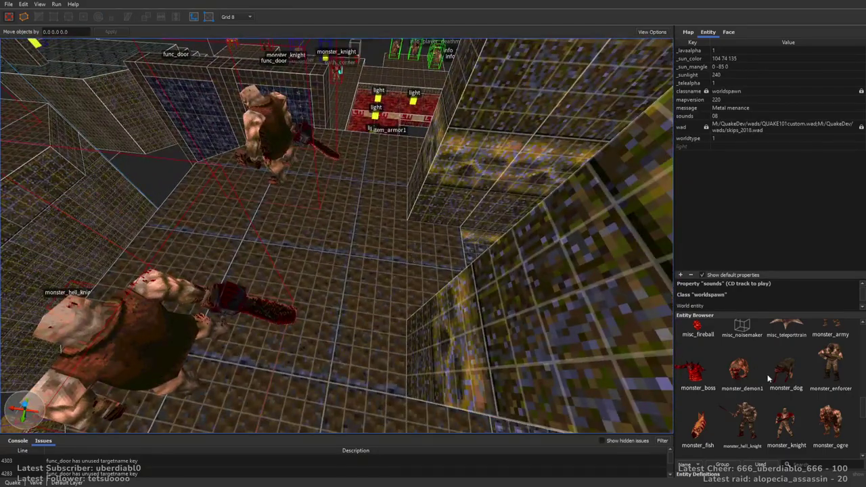
drag(862, 407, 860, 347)
drag(858, 390, 857, 459)
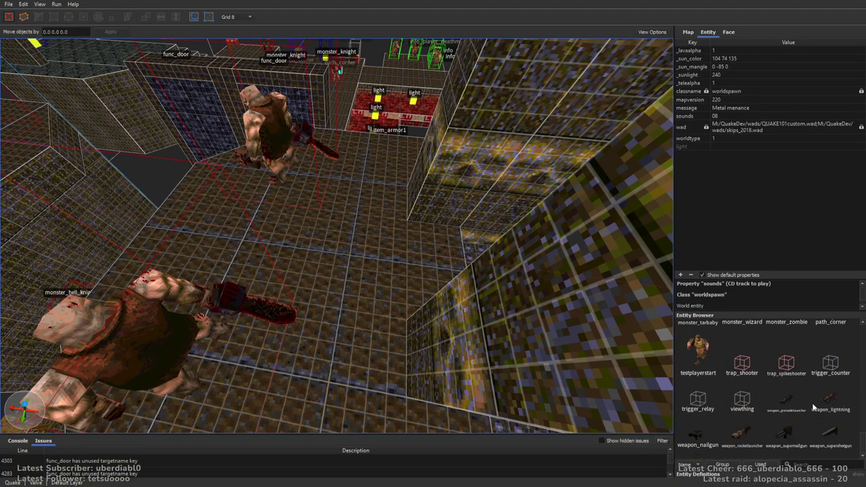
drag(779, 406, 338, 245)
right_drag(475, 288, 319, 260)
key(Escape)
Step: Position a light at -640 320 520 directly beneath the weapon_grenadelauncher
scroll(365, 258, up, 10)
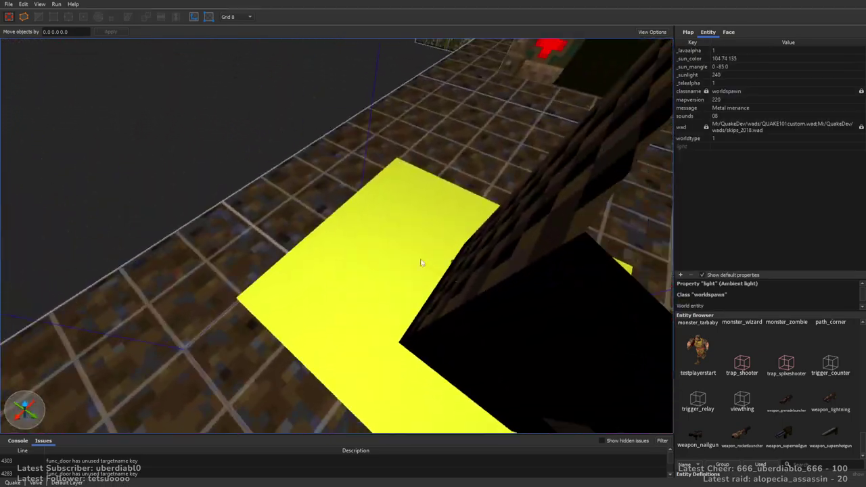
click(408, 256)
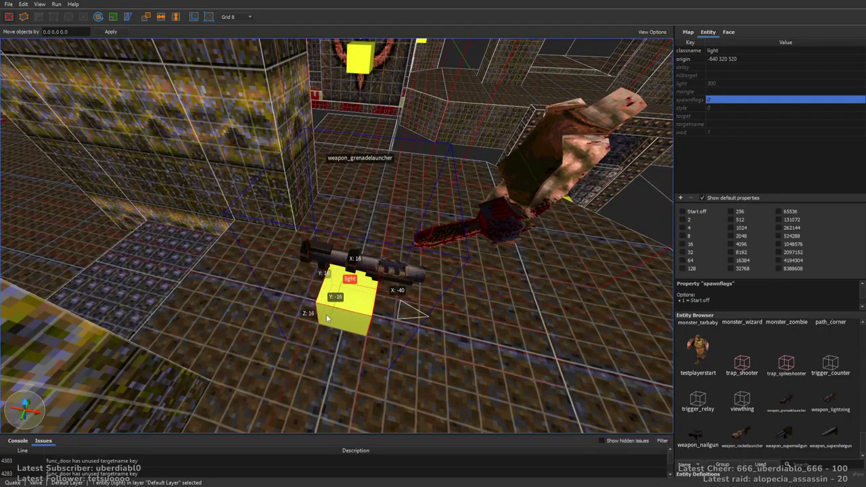
key(Escape)
right_drag(326, 314, 476, 245)
scroll(449, 269, up, 5)
click(483, 261)
key(Escape)
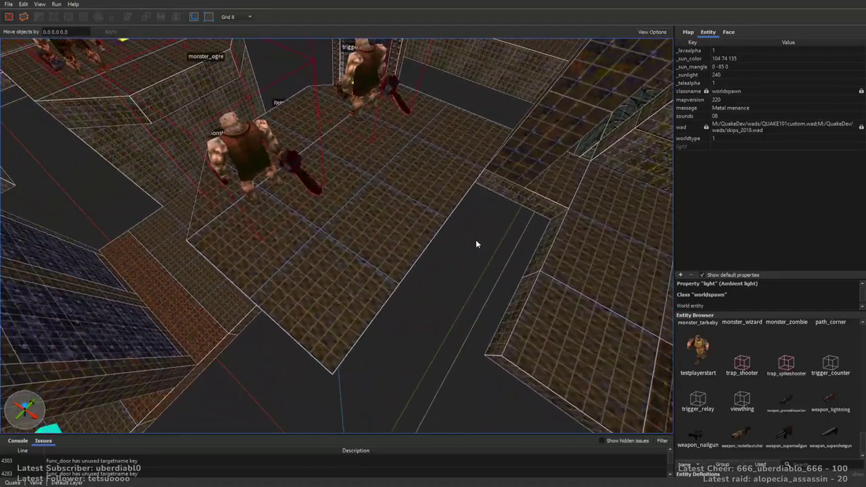
Step: Place an item_rockets and an item_health next to each other at the edge of the platform behind the two ogres
drag(856, 448, 861, 373)
drag(789, 383, 346, 308)
right_drag(346, 307, 433, 332)
key(Escape)
drag(749, 322, 428, 255)
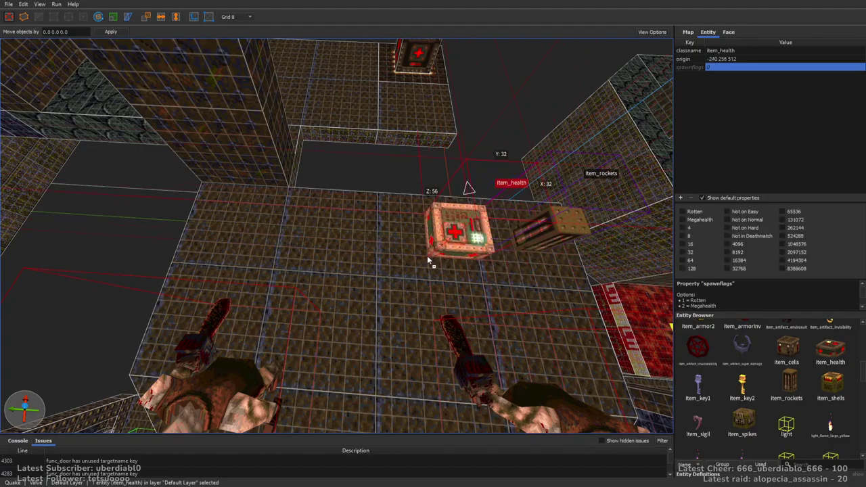
key(Escape)
Step: Place an item_spikes at -112 272 512 beside the large health box in the side area past the ogre platform
right_drag(485, 292, 521, 257)
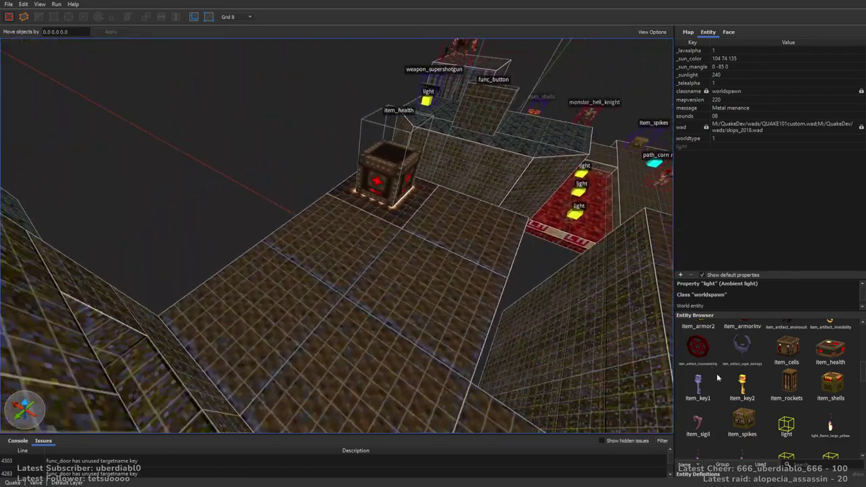
drag(743, 419, 524, 290)
drag(474, 226, 486, 230)
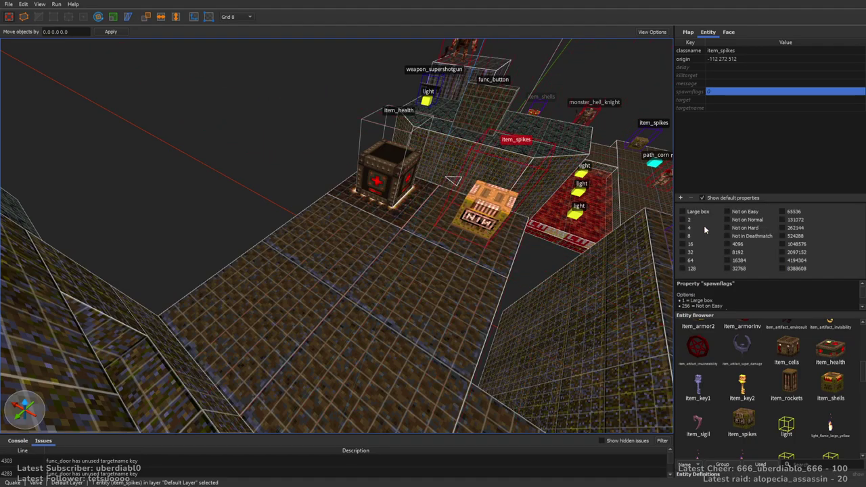
key(Escape)
Step: Draw a trigger-textured brush in front of the func_door beside the ammo and health, and make it a trigger_secret
right_drag(486, 229, 680, 101)
click(728, 33)
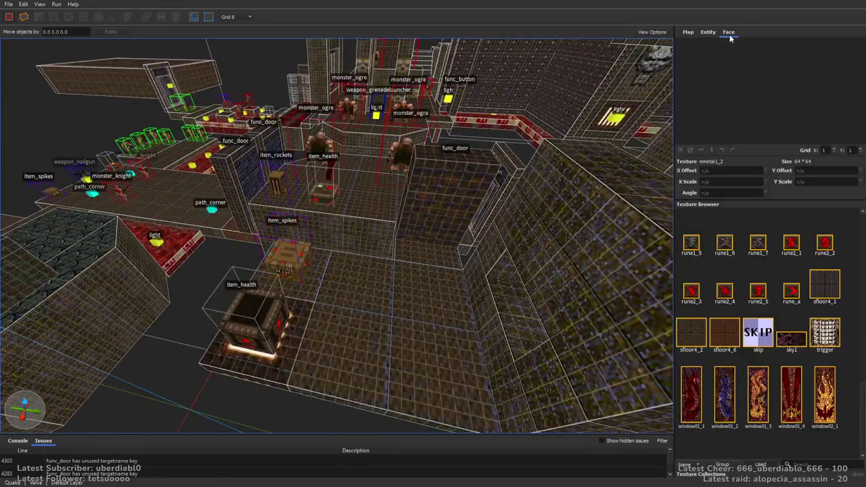
click(825, 332)
right_drag(399, 236, 423, 239)
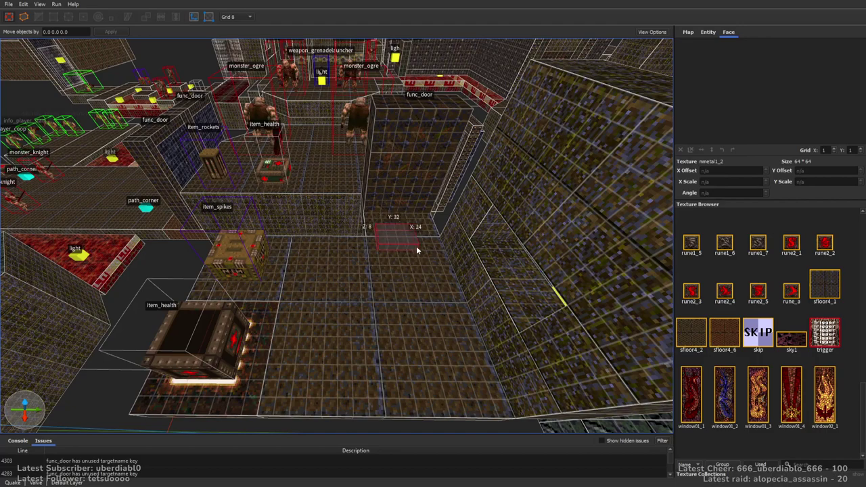
mouse_move(438, 260)
mouse_down()
mouse_move(431, 245)
mouse_move(437, 167)
mouse_up()
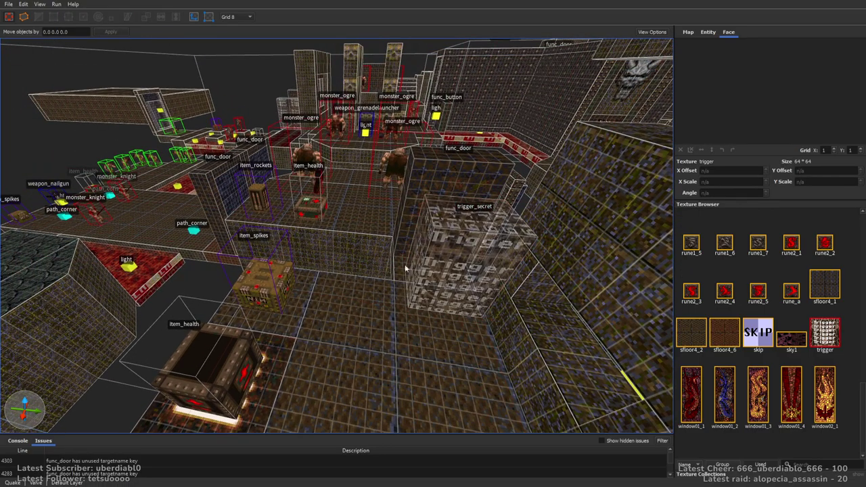
Step: Place an Ambush monster_wizard with angle 180 at -800 -32 544, floating above the end of the blood-streaked floor
mouse_move(406, 268)
right_down()
mouse_move(444, 290)
mouse_move(323, 280)
mouse_move(351, 301)
mouse_move(373, 302)
mouse_move(406, 284)
mouse_move(455, 239)
mouse_move(443, 222)
mouse_move(450, 207)
mouse_move(375, 222)
mouse_move(380, 212)
mouse_move(286, 206)
mouse_move(335, 218)
mouse_move(352, 209)
mouse_move(445, 240)
mouse_move(474, 229)
right_up()
click(707, 32)
drag(862, 378, 863, 433)
drag(749, 386, 463, 300)
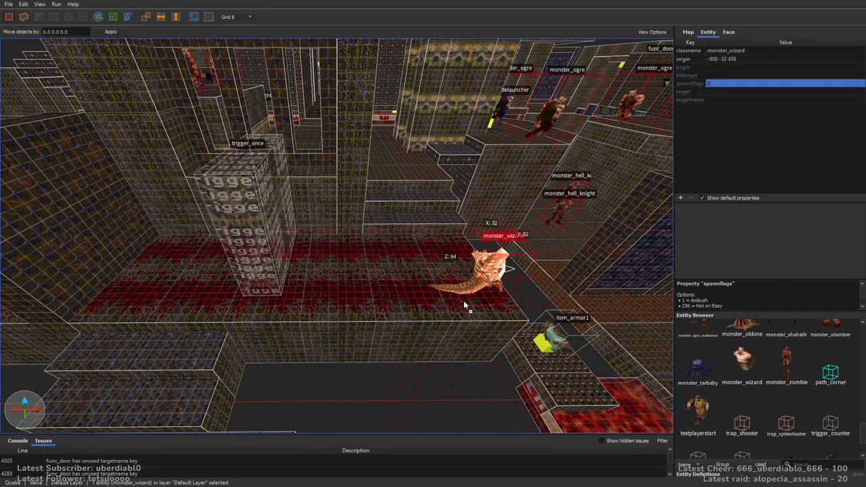
key(alt+Left)
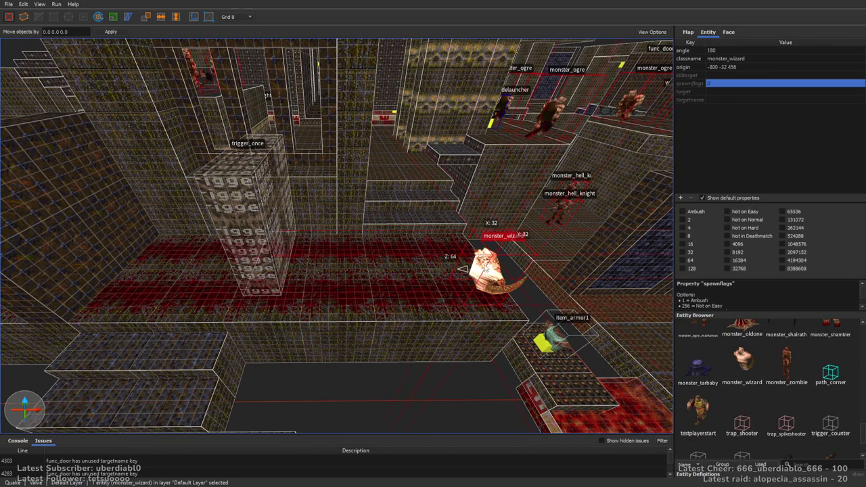
alt+drag(462, 269, 485, 225)
click(696, 212)
key(ctrl+u)
alt+drag(401, 212, 394, 193)
alt+drag(386, 230, 387, 223)
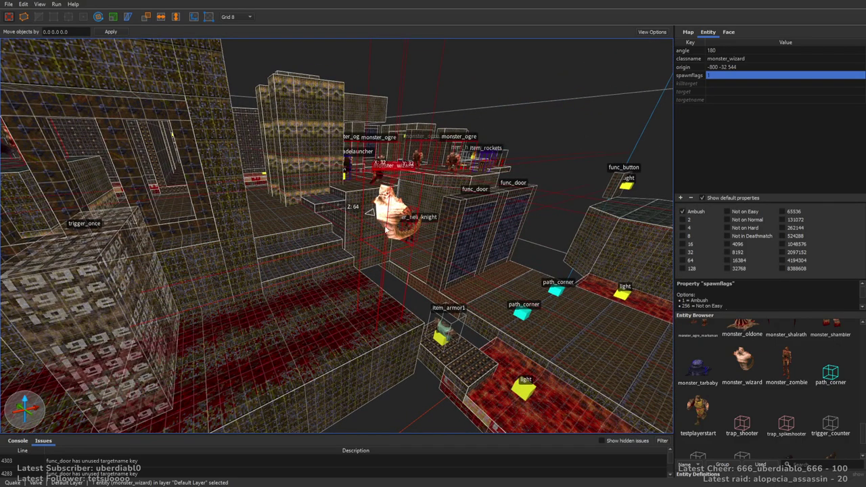
Step: Duplicate the wizard to -800 24 576 and flag the copy Not on Easy and Not on Normal
alt+right_drag(387, 226, 439, 239)
ctrl+drag(431, 200, 365, 151)
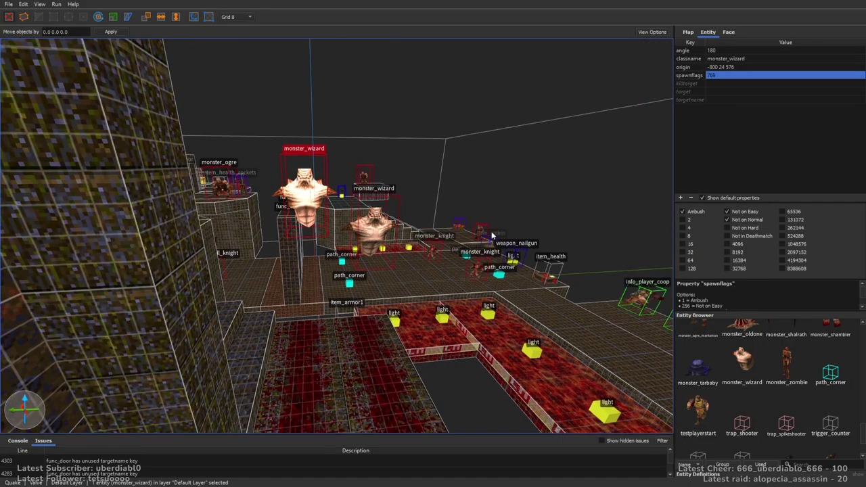
click(494, 236)
Step: Place an item_shells at the foot of the ogres' raised block and add a copy beside it with classname item_spikes
right_drag(493, 236, 333, 295)
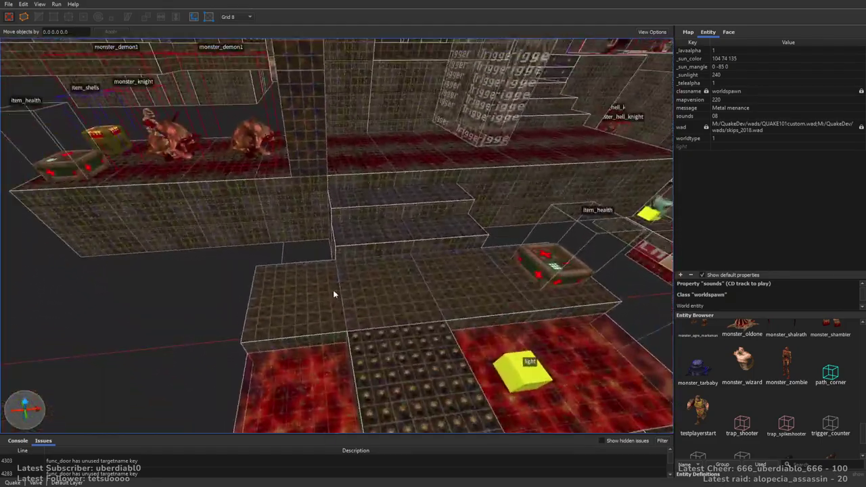
right_drag(415, 287, 626, 144)
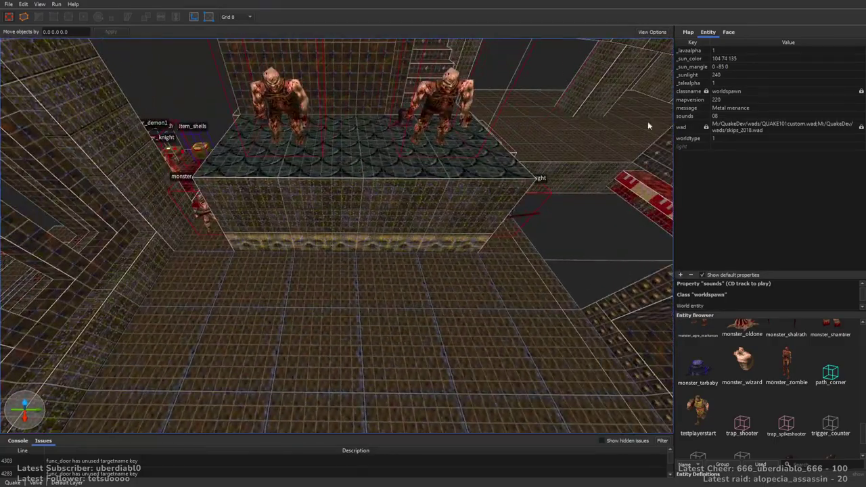
drag(863, 432, 375, 280)
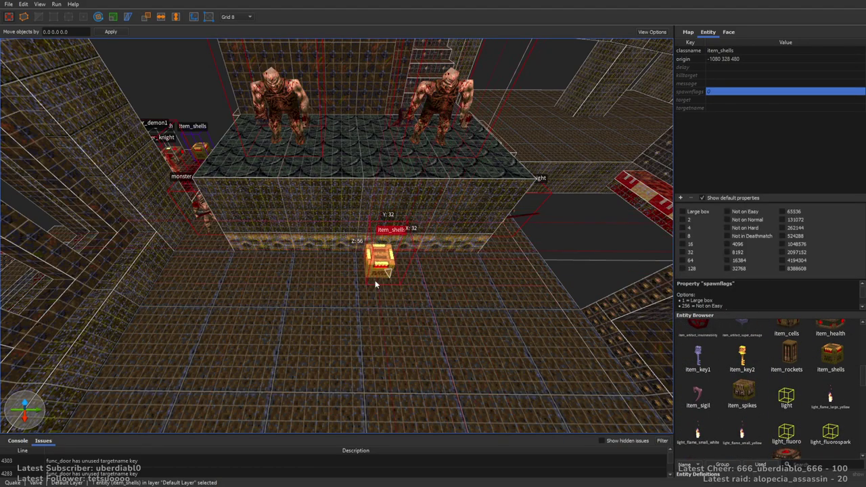
scroll(375, 281, up, 4)
drag(425, 298, 295, 289)
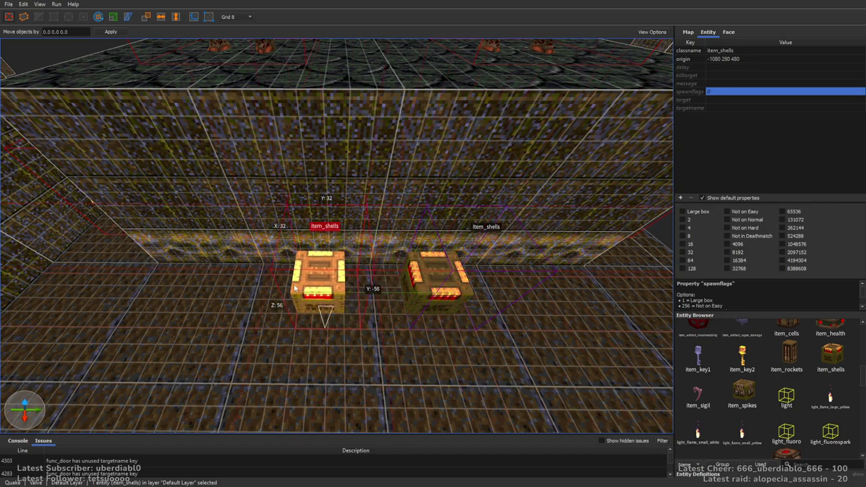
double_click(742, 56)
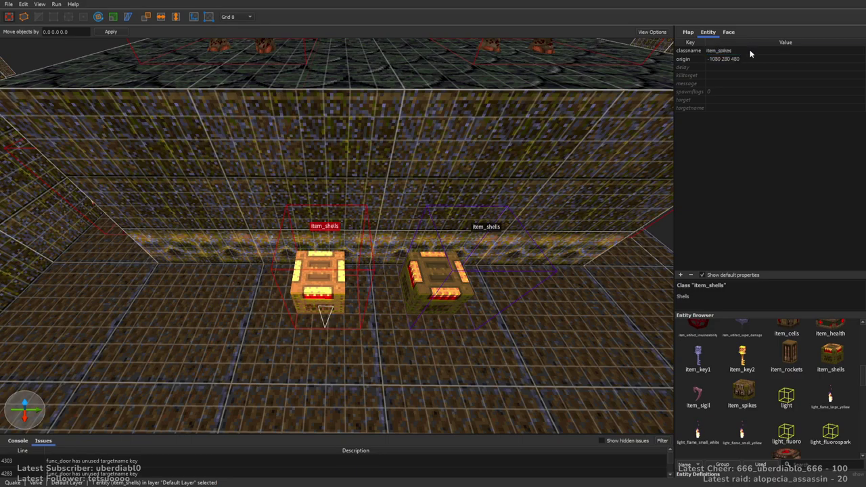
key(Escape)
Step: Set the lip of the func_door with targetname bridge at the studded corridor entrance to -8
right_drag(470, 219, 412, 205)
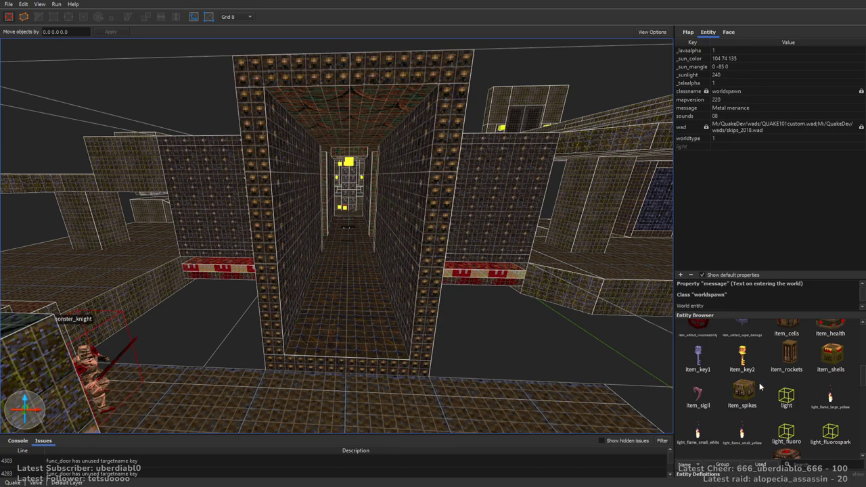
scroll(392, 227, down, 2)
click(393, 220)
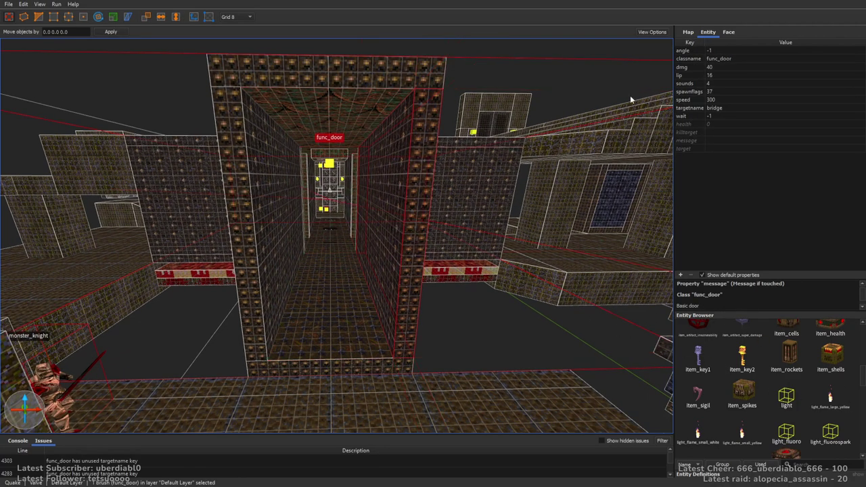
click(724, 76)
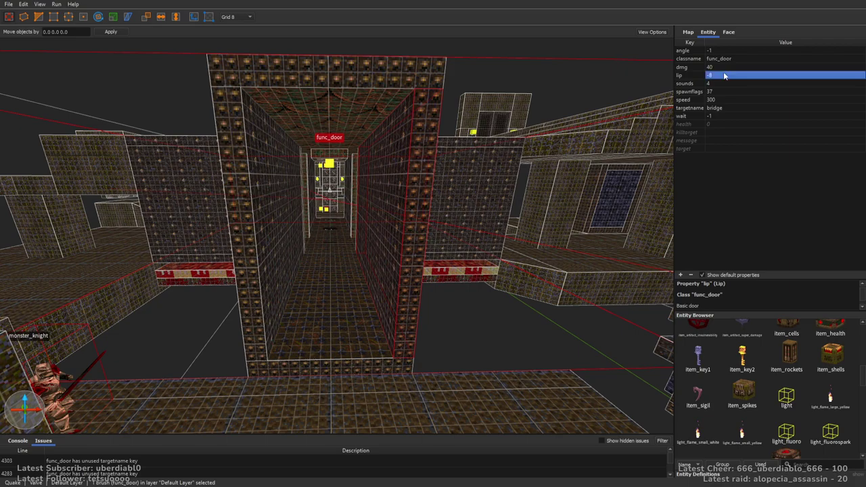
middle_drag(620, 141, 465, 169)
key(Escape)
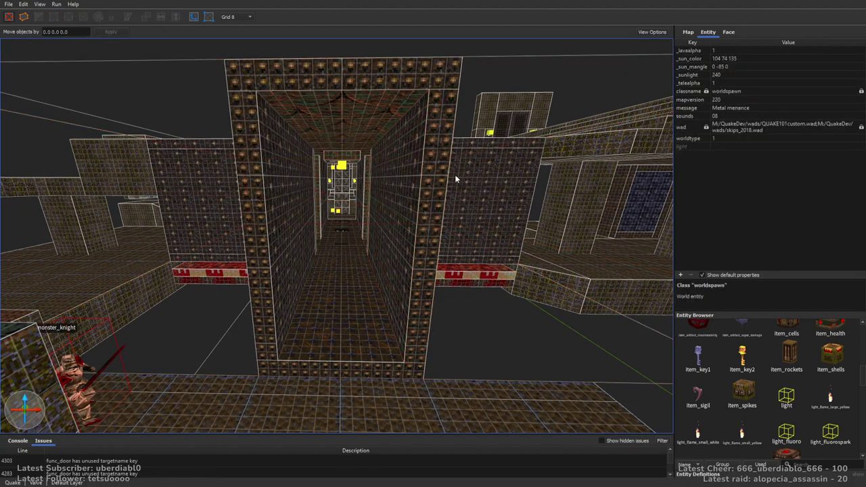
Step: Place a monster_shambler with angle 270 at -960 608 760, above the roof of the studded corridor
drag(863, 379, 861, 434)
drag(830, 353, 353, 119)
scroll(323, 283, up, 3)
key(alt+Left)
scroll(366, 310, down, 5)
middle_drag(353, 119, 341, 223)
alt+drag(342, 223, 344, 181)
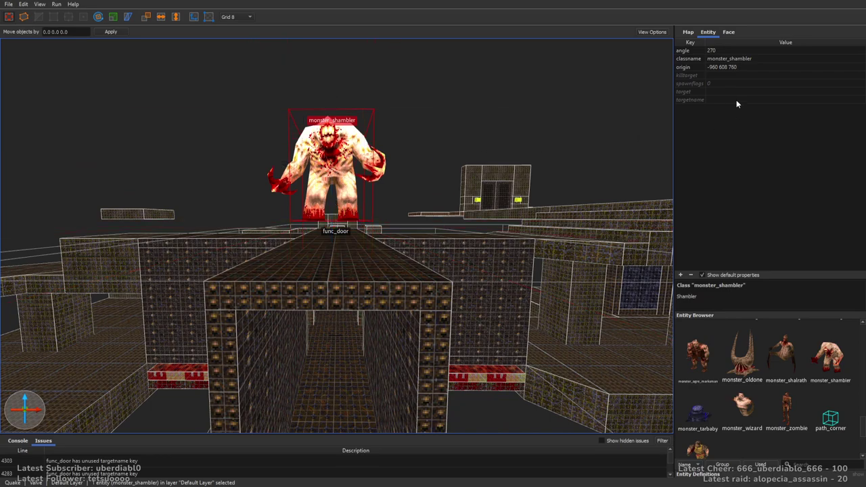
Step: Flag the shambler above the corridor roof as Ambush and Not on Easy
click(721, 83)
click(696, 211)
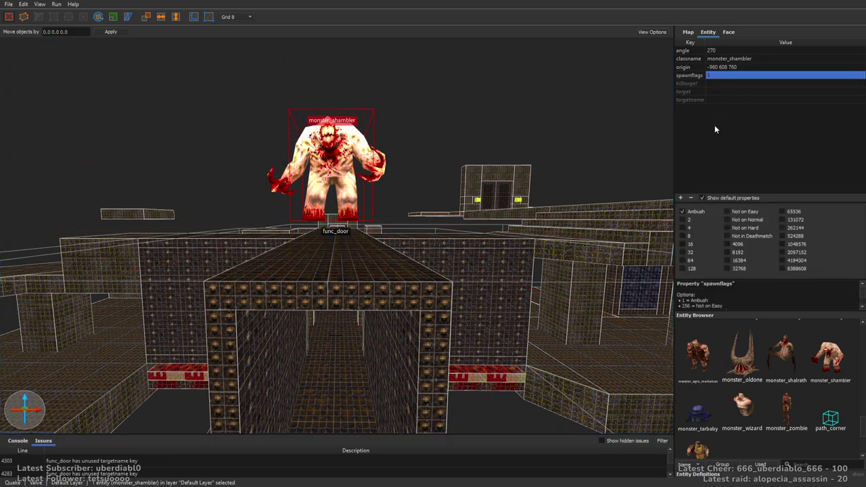
click(728, 212)
Step: Make an easy-only monster_ogre counterpart at the shambler's spot, flagged Ambush, Not on Normal and Not on Hard
right_drag(447, 178, 475, 200)
click(729, 220)
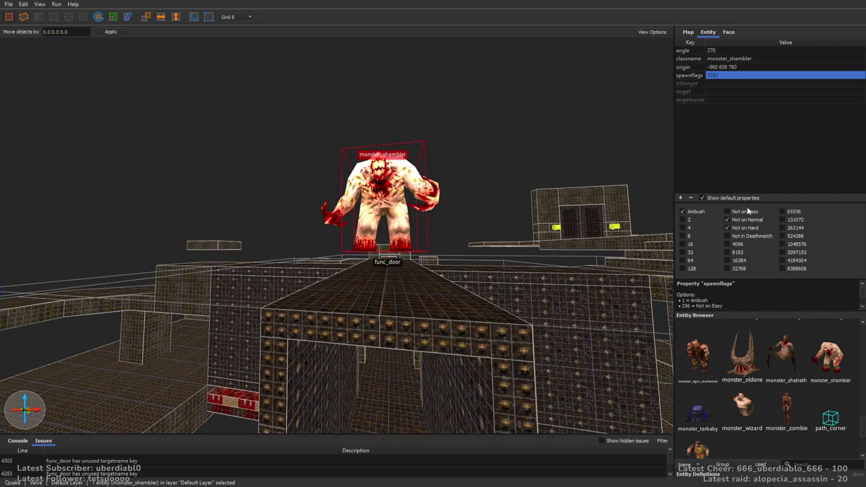
click(753, 58)
key(BackSpace)
key(BackSpace)
key(BackSpace)
key(BackSpace)
key(BackSpace)
key(BackSpace)
key(BackSpace)
key(BackSpace)
text(ogre)
key(Tab)
mouse_move(399, 217)
right_down()
mouse_move(476, 222)
mouse_move(456, 212)
mouse_move(475, 223)
mouse_move(358, 209)
mouse_move(363, 198)
mouse_move(408, 195)
mouse_move(421, 185)
mouse_move(475, 225)
mouse_move(476, 211)
mouse_move(350, 199)
mouse_move(362, 208)
mouse_move(331, 266)
mouse_move(607, 270)
mouse_move(573, 251)
mouse_move(545, 305)
mouse_move(533, 279)
mouse_move(485, 318)
mouse_move(452, 276)
mouse_move(414, 289)
mouse_move(550, 270)
mouse_move(469, 260)
mouse_move(469, 251)
mouse_move(476, 259)
mouse_move(453, 261)
mouse_move(479, 272)
mouse_move(379, 271)
mouse_move(393, 305)
mouse_move(398, 283)
mouse_move(467, 261)
mouse_move(482, 293)
mouse_move(508, 297)
right_up()
key(Escape)
click(495, 221)
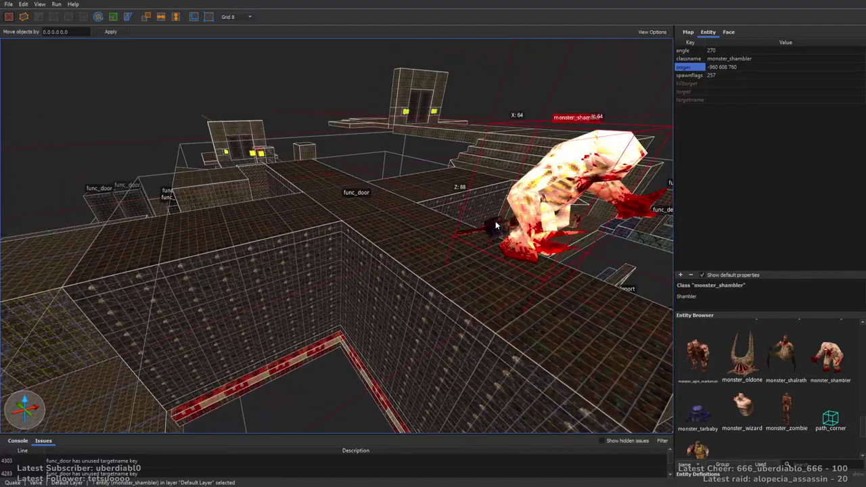
right_drag(554, 319, 406, 155)
drag(406, 156, 313, 166)
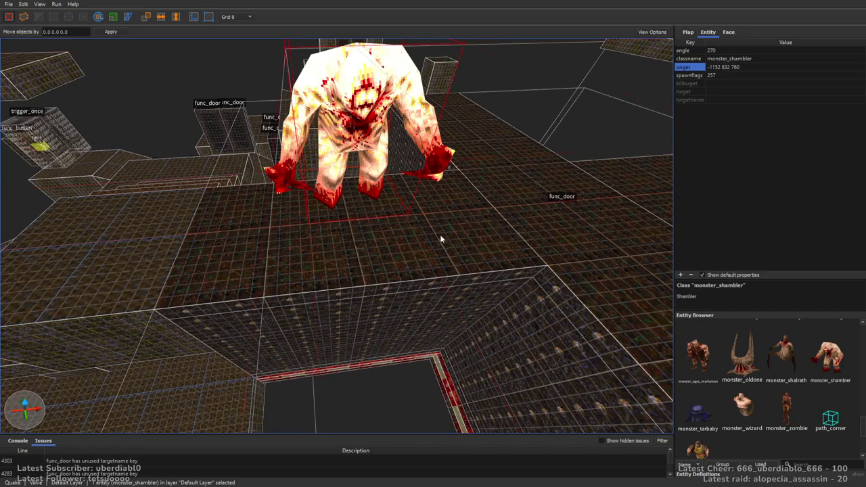
scroll(426, 230, down, 5)
key(alt+Left)
key(d)
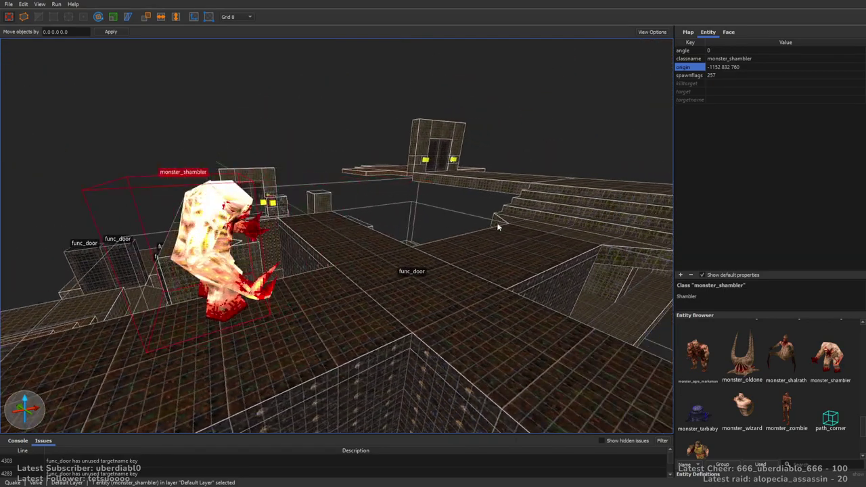
alt+right_drag(484, 220, 598, 197)
Step: Change the copied shambler's classname to monster_demon1 and keep only Ambush flagged
double_click(756, 59)
key(BackSpace)
key(BackSpace)
key(BackSpace)
key(BackSpace)
key(BackSpace)
key(BackSpace)
text(dem)
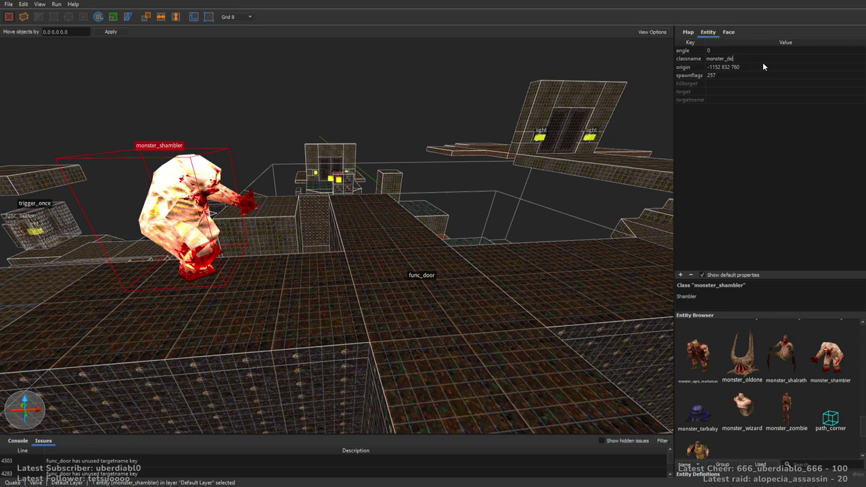
key(Return)
click(731, 76)
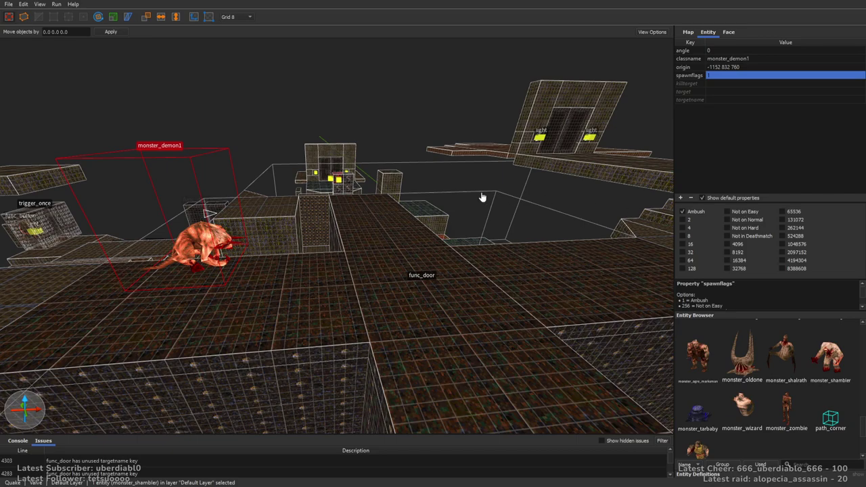
Step: Duplicate the monster_demon1 to -768 832 760 on the opposite side of the corridor and rotate the copy 180 degrees
right_drag(512, 199, 359, 209)
drag(209, 192, 390, 171)
key(alt+Right)
key(alt+Right)
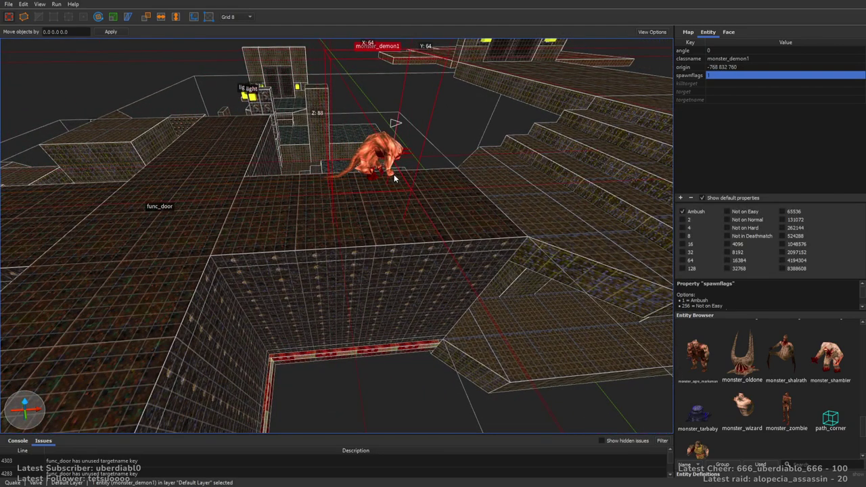
Step: Select both monster_demon1 entities and set their targetname to fiend1
right_drag(394, 177, 139, 157)
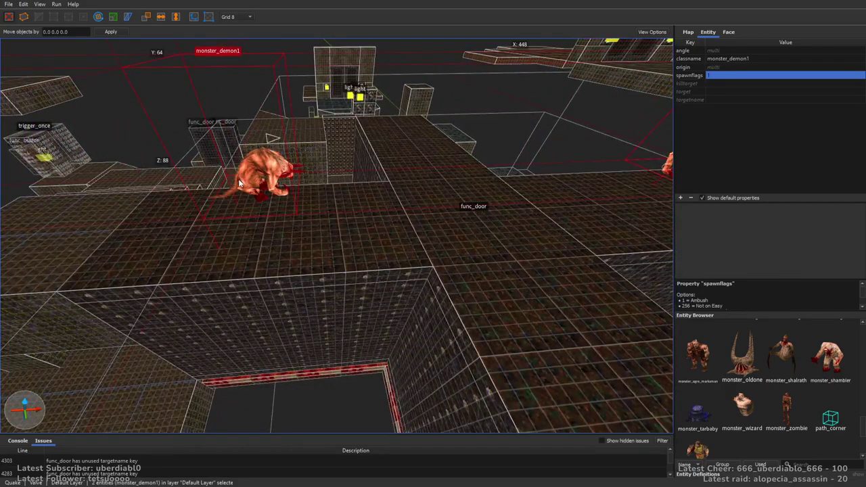
click(723, 101)
text(fie)
key(Return)
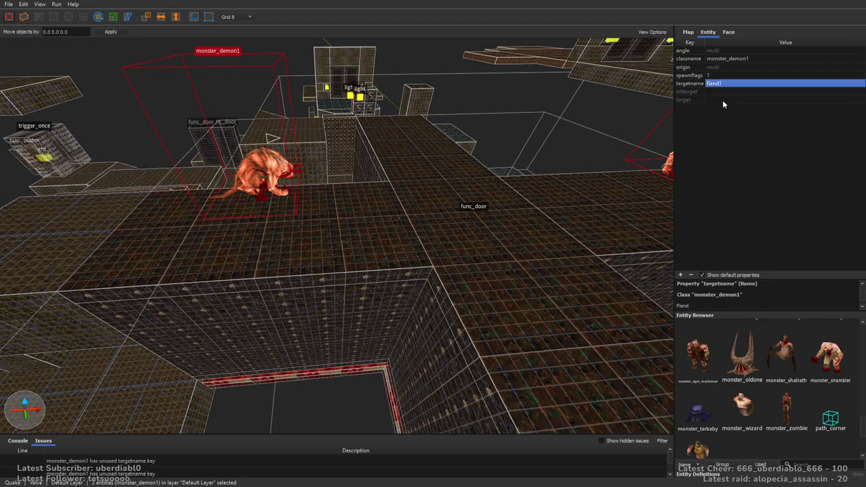
Step: Draw a trigger-textured brush 64 wide, 32 deep and 160 high across the studded corridor just inside its entrance
key(Escape)
right_drag(589, 163, 473, 184)
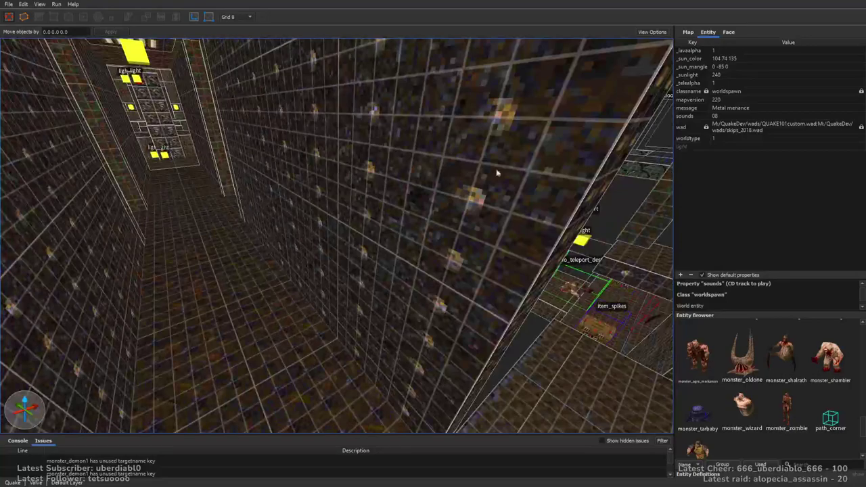
click(728, 32)
key(plus)
right_drag(474, 223, 280, 198)
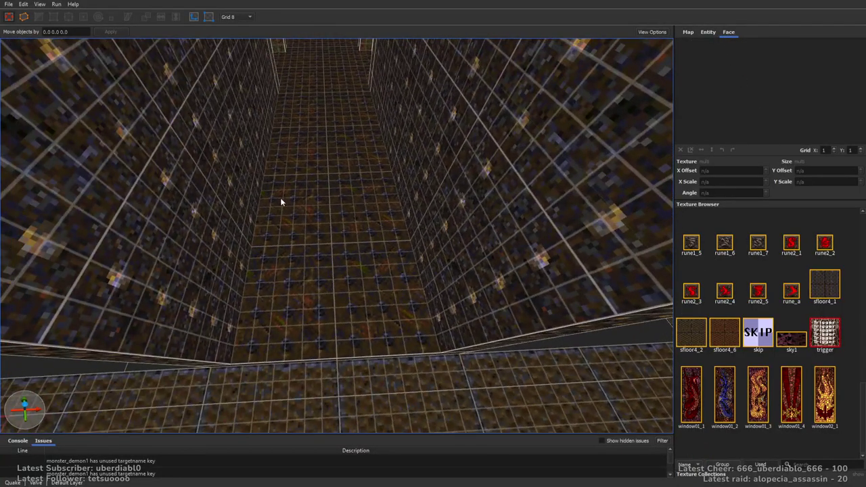
drag(283, 197, 369, 223)
right_drag(369, 223, 369, 233)
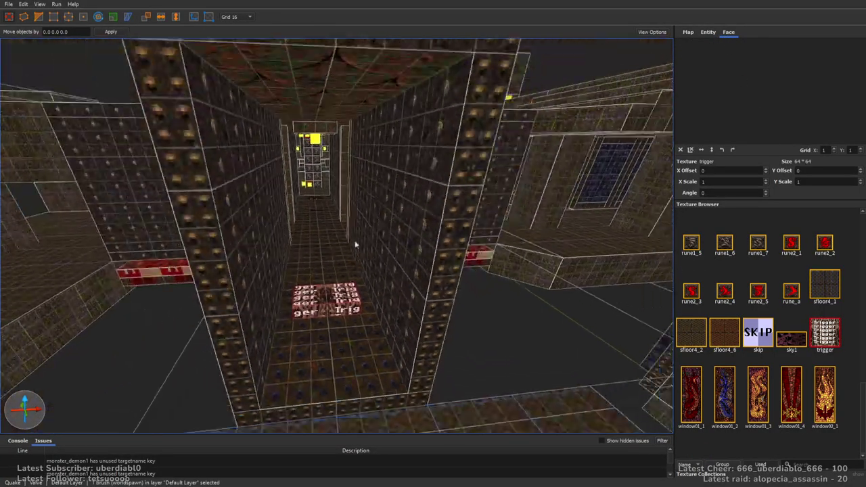
shift+drag(334, 281, 355, 135)
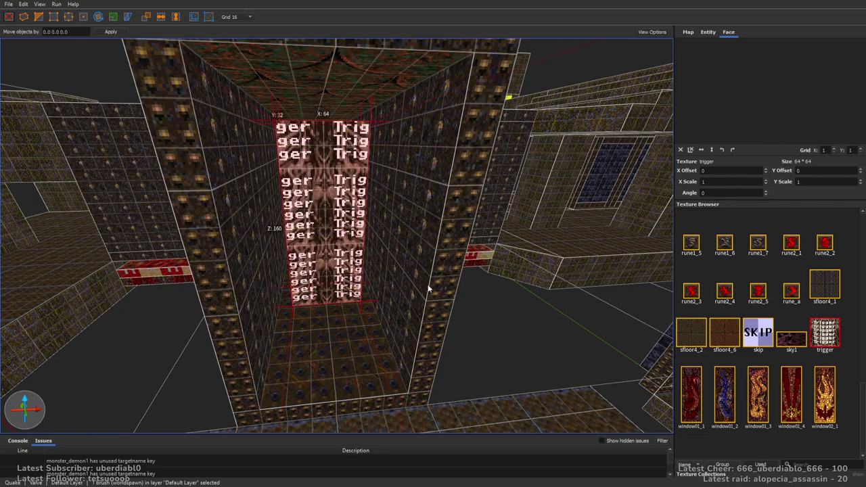
Step: Turn the corridor's trigger brush into a trigger_once and set its target to fiend1
click(708, 32)
click(721, 108)
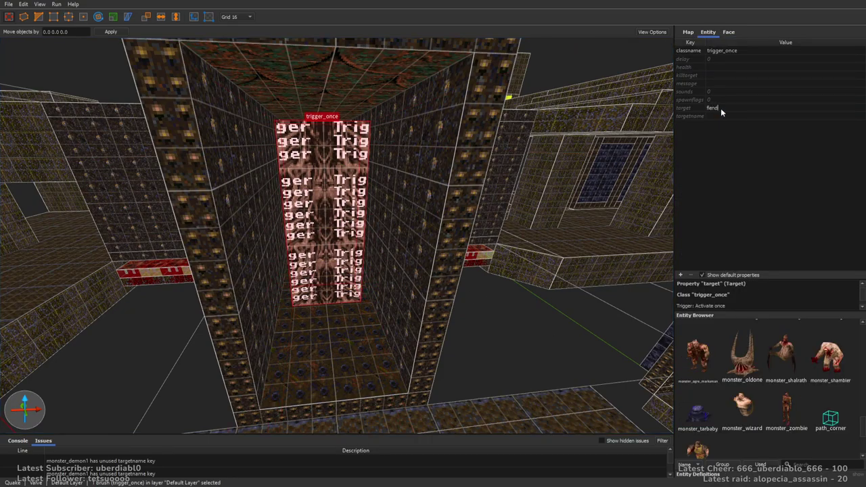
key(Escape)
Step: Place an item_health at the edge of the lava pool and add two copies to form a row of three
right_drag(441, 228, 390, 250)
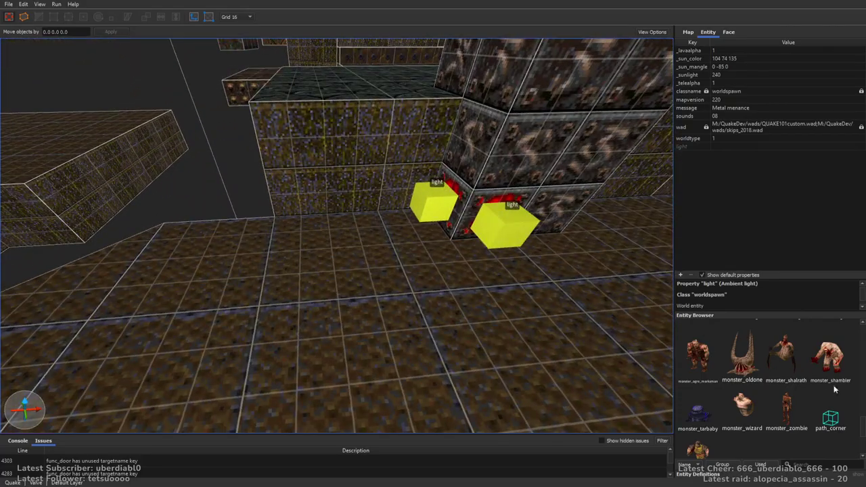
scroll(858, 392, up, 10)
drag(832, 420, 585, 267)
right_drag(586, 267, 284, 291)
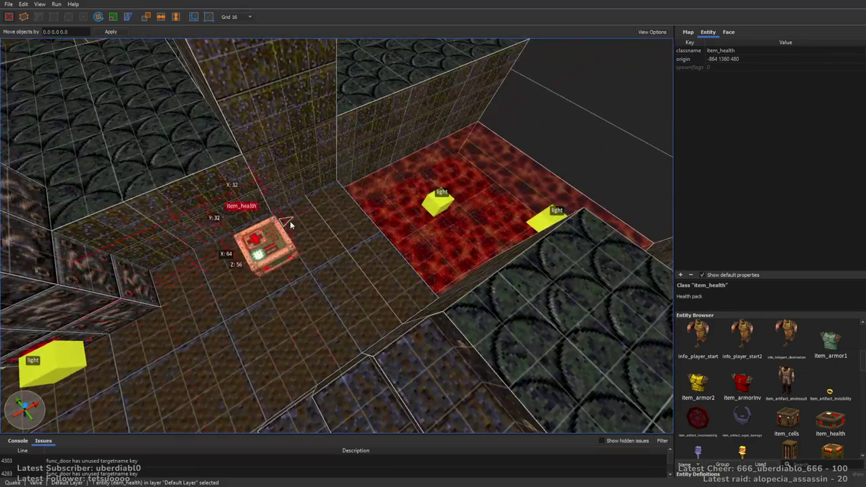
drag(320, 233, 331, 235)
right_drag(331, 235, 383, 262)
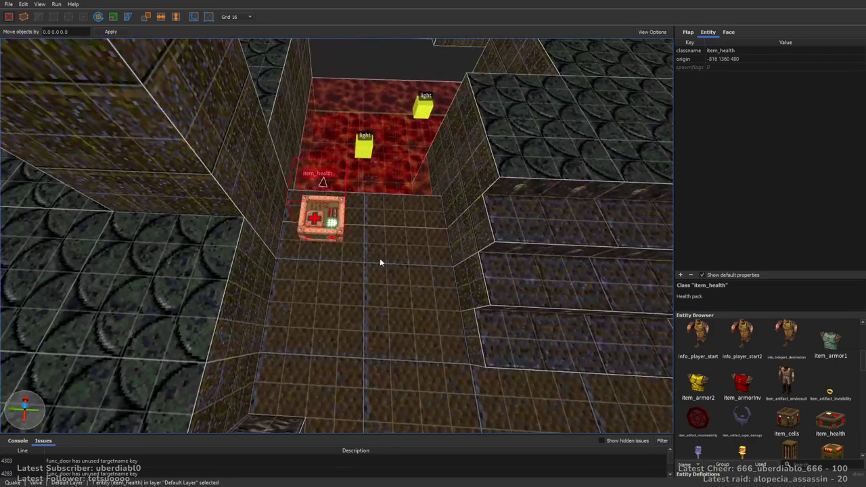
key(bracketleft)
drag(334, 240, 377, 225)
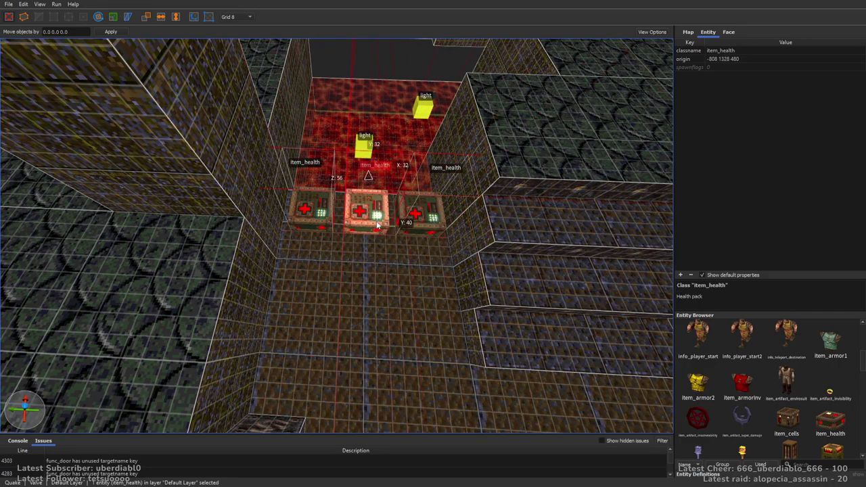
Step: Select the two outer health packs at the lava pool and open their spawnflags
click(428, 228)
ctrl+click(311, 211)
click(710, 67)
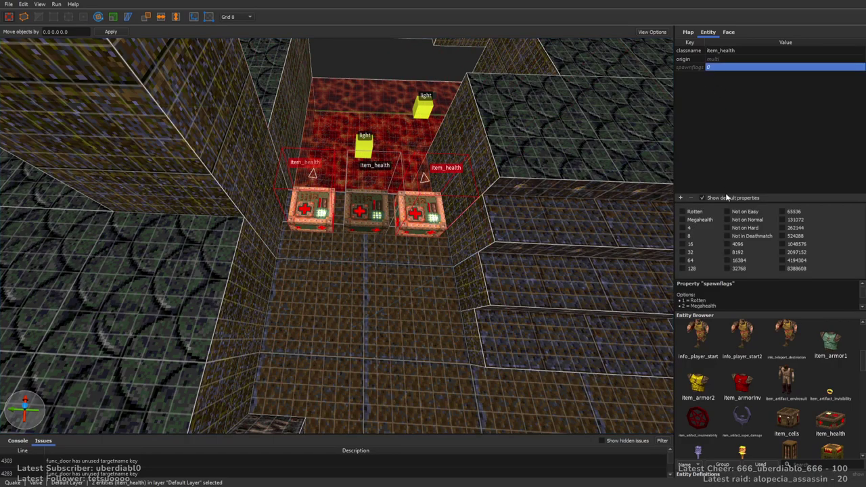
Step: Place two item_shells boxes side by side on the floor against the ledge wall, beside the pillar lights
scroll(460, 184, down, 3)
key(Escape)
right_drag(460, 184, 477, 218)
scroll(477, 217, up, 5)
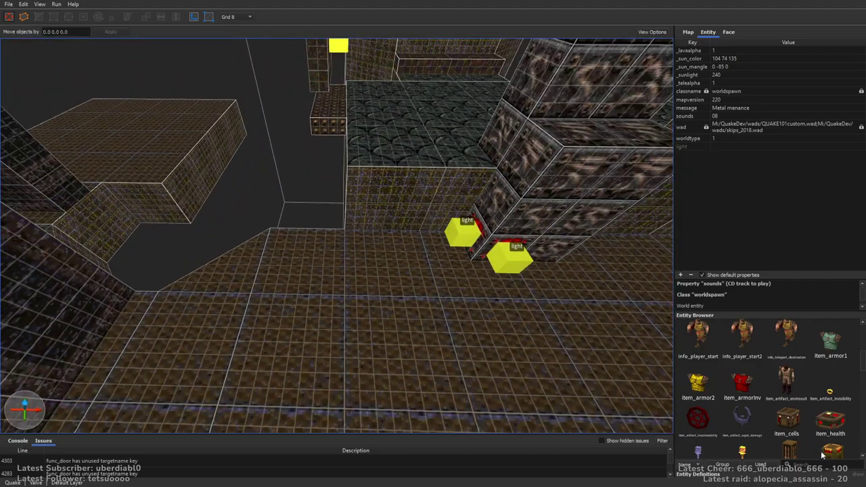
drag(801, 443, 391, 261)
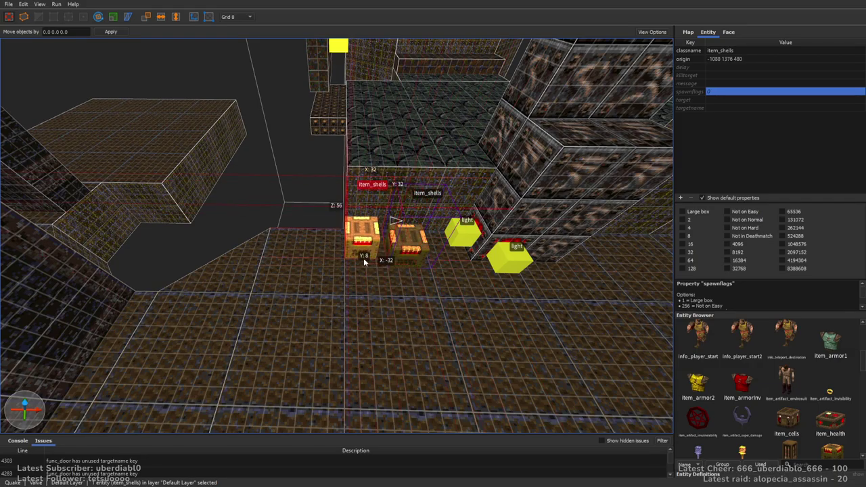
key(Escape)
Step: Place a monster_hell_knight on the brown floor in the corner near the func_door
right_drag(490, 318, 467, 245)
scroll(857, 378, down, 6)
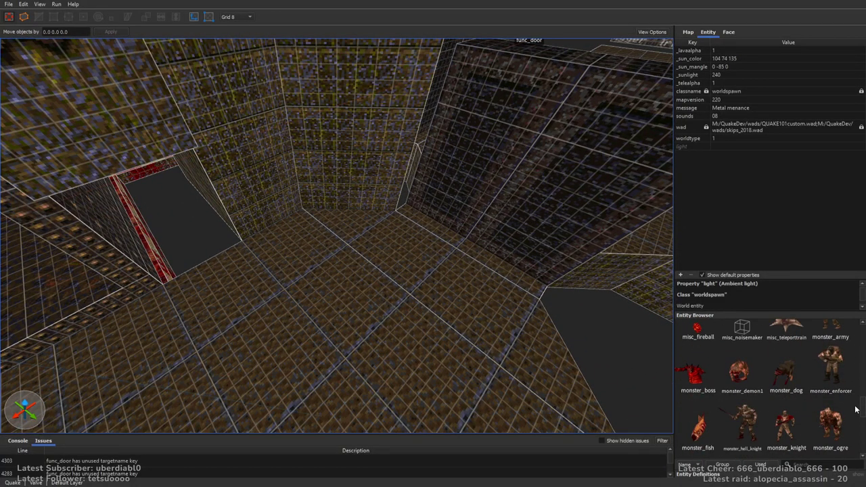
drag(742, 419, 366, 252)
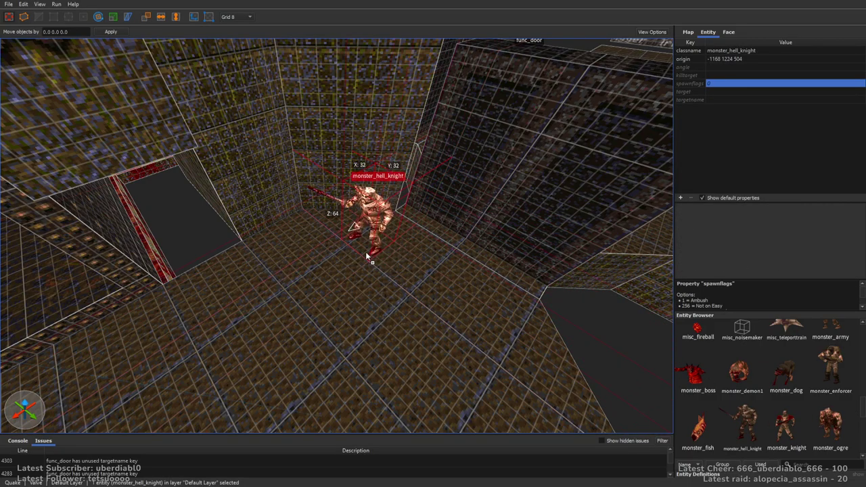
right_drag(514, 244, 639, 268)
key(Escape)
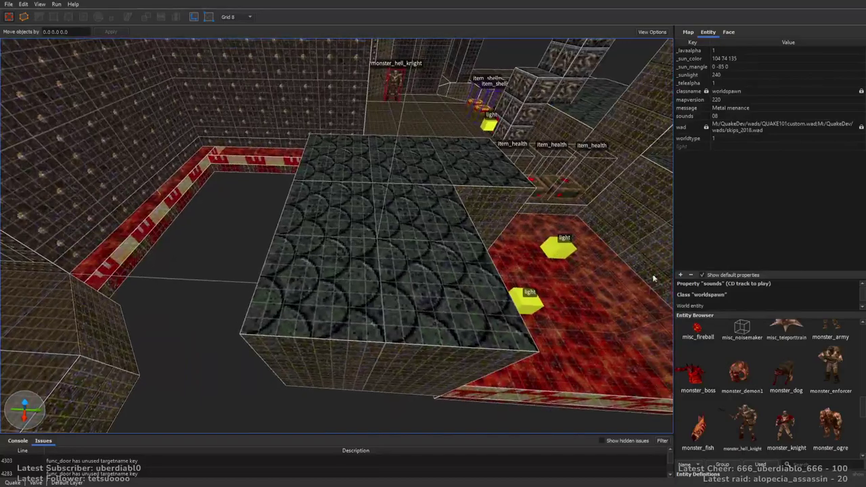
Step: Place a monster_knight on the raised green-tiled platform, flag it Ambush and spread duplicates across the platform
drag(789, 425, 331, 296)
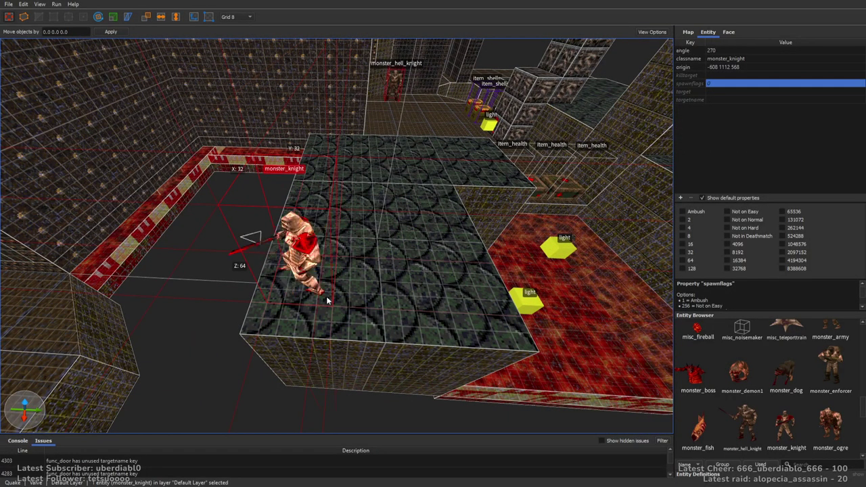
click(695, 211)
mouse_move(511, 188)
right_down()
mouse_move(500, 203)
mouse_move(512, 187)
right_up()
drag(431, 223, 442, 223)
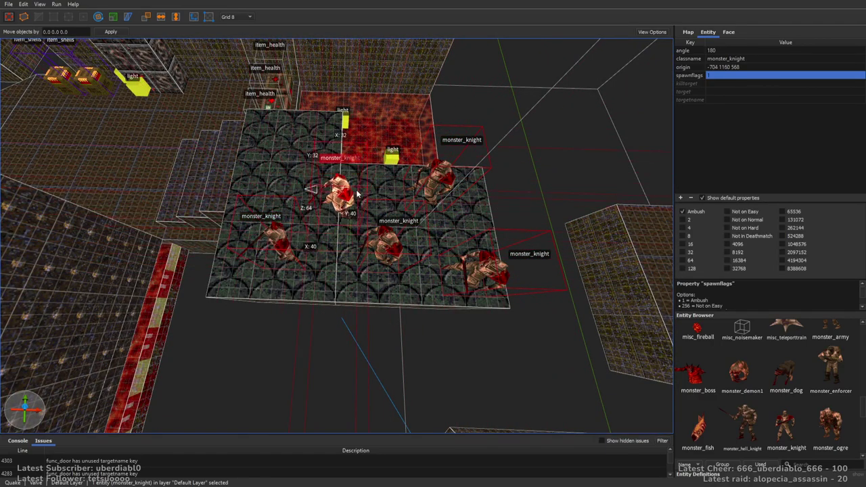
key(Escape)
right_drag(447, 177, 346, 176)
click(393, 214)
click(346, 178)
mouse_move(596, 196)
right_down()
mouse_move(448, 181)
mouse_move(515, 242)
mouse_move(533, 277)
mouse_move(501, 265)
mouse_move(308, 247)
mouse_move(559, 248)
mouse_move(444, 259)
mouse_move(397, 247)
mouse_move(406, 245)
mouse_move(384, 221)
mouse_move(290, 266)
mouse_move(555, 269)
mouse_move(482, 245)
mouse_move(403, 270)
mouse_move(352, 243)
mouse_move(412, 211)
mouse_move(404, 263)
right_up()
key(Escape)
Step: Place a 64 by 64 func_detail block on the outer corner of the green-tiled walkway and reduce its height
click(305, 244)
mouse_move(446, 310)
right_down()
mouse_move(458, 319)
mouse_move(344, 271)
mouse_move(442, 261)
right_up()
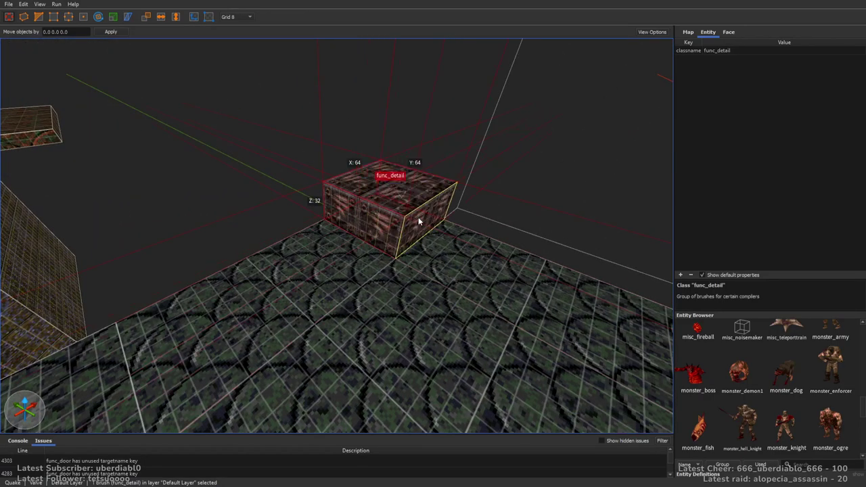
right_drag(414, 232, 330, 252)
key(Escape)
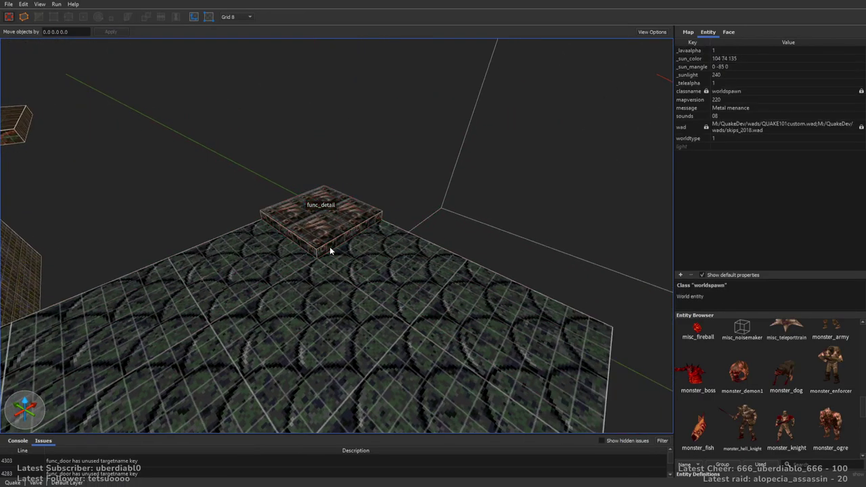
Step: Apply the met5_1 texture to the side faces of the func_detail block
click(729, 32)
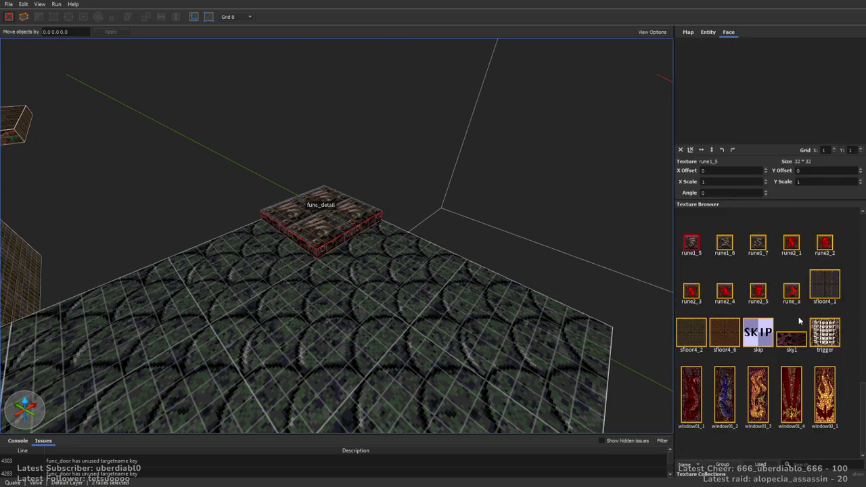
scroll(857, 391, up, 10)
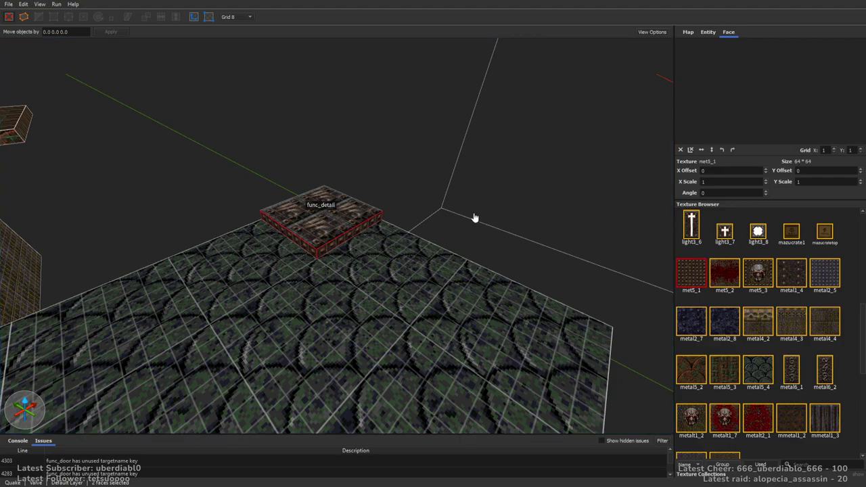
right_drag(247, 223, 395, 234)
right_drag(387, 291, 304, 286)
shift+click(253, 278)
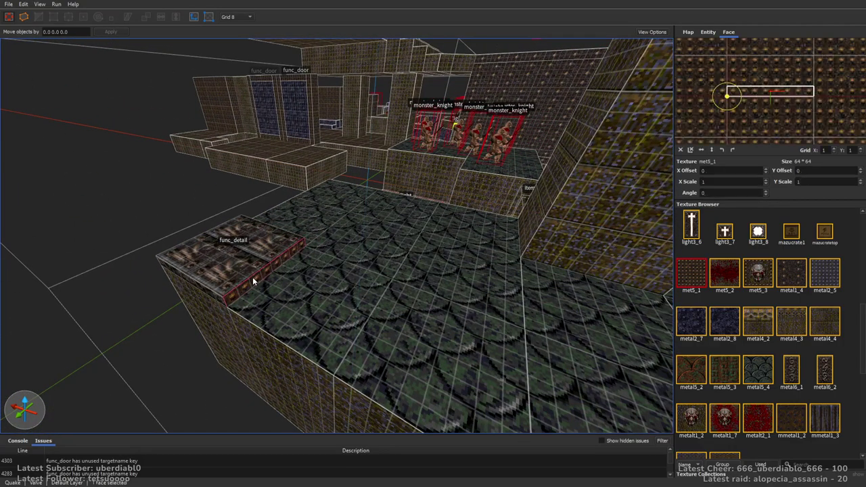
mouse_move(268, 249)
right_down()
mouse_move(339, 251)
mouse_move(441, 297)
mouse_move(495, 252)
mouse_move(406, 228)
right_up()
Step: Apply a striped light texture to the func_detail block's top face and add a light entity above it
shift+click(446, 274)
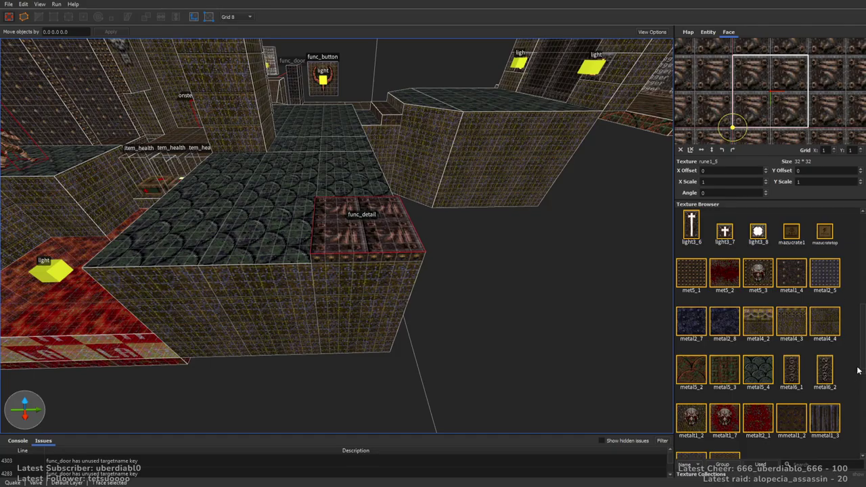
scroll(856, 373, up, 5)
click(804, 292)
click(530, 225)
right_drag(524, 217, 313, 288)
right_drag(560, 343, 541, 169)
key(Escape)
Step: Place a weapon_supernailgun on top of the lit func_detail block
click(711, 32)
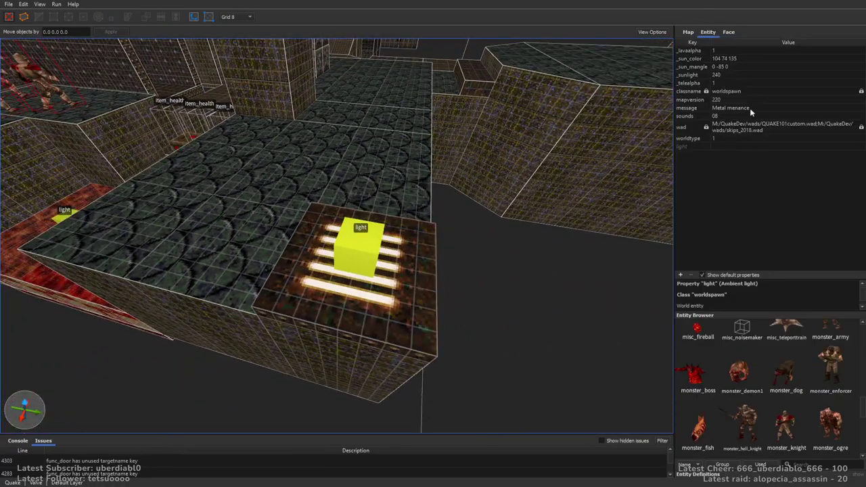
drag(863, 401, 862, 450)
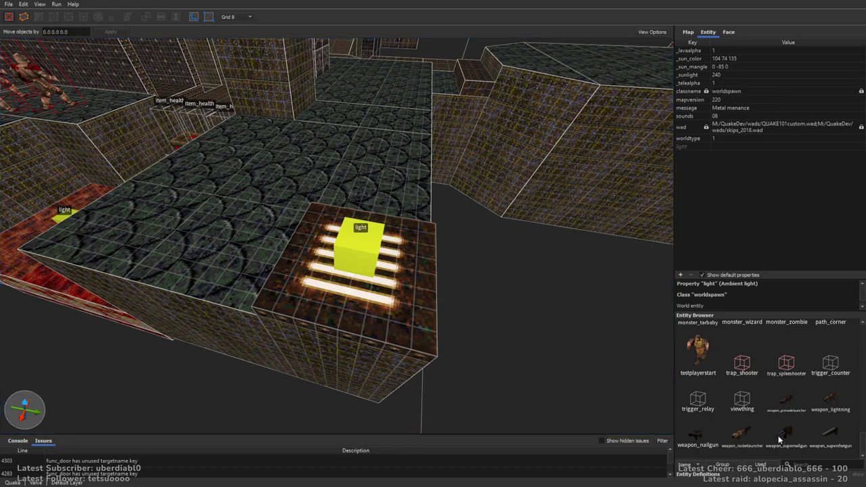
drag(780, 440, 382, 295)
key(Escape)
right_drag(350, 264, 440, 249)
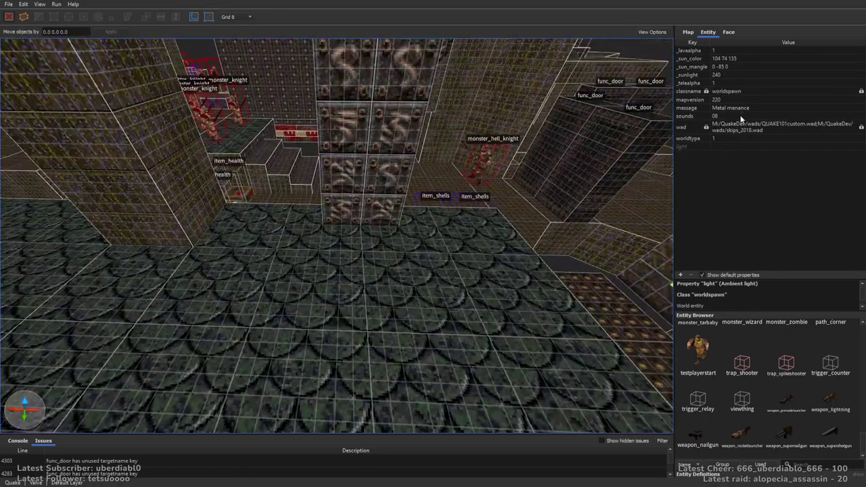
Step: Place an item_spikes box on the green-tiled floor beside the rune pillar and flag it as Large box
drag(862, 443, 862, 371)
drag(742, 423, 504, 240)
right_drag(372, 250, 504, 215)
drag(504, 215, 514, 215)
right_drag(500, 224, 471, 231)
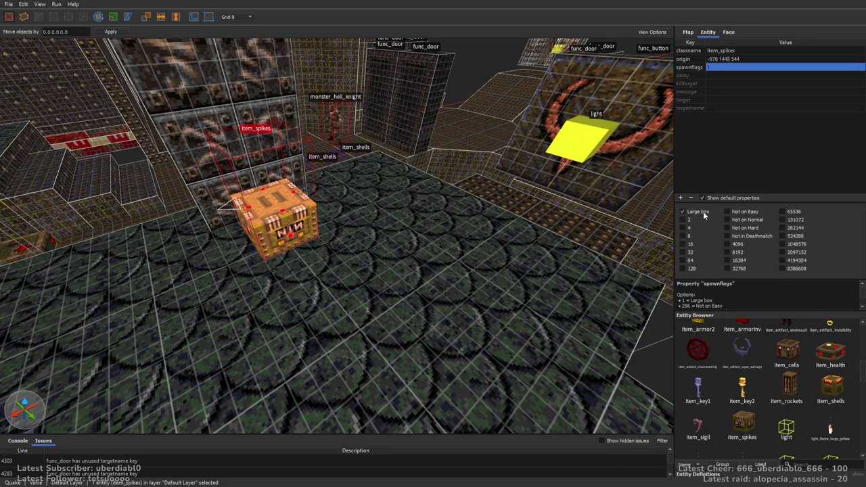
scroll(439, 190, down, 5)
key(Escape)
Step: Place a monster_ogre on the green-tiled walkway near the supernailgun and rotate it to angle 270
scroll(440, 190, down, 3)
scroll(440, 189, down, 2)
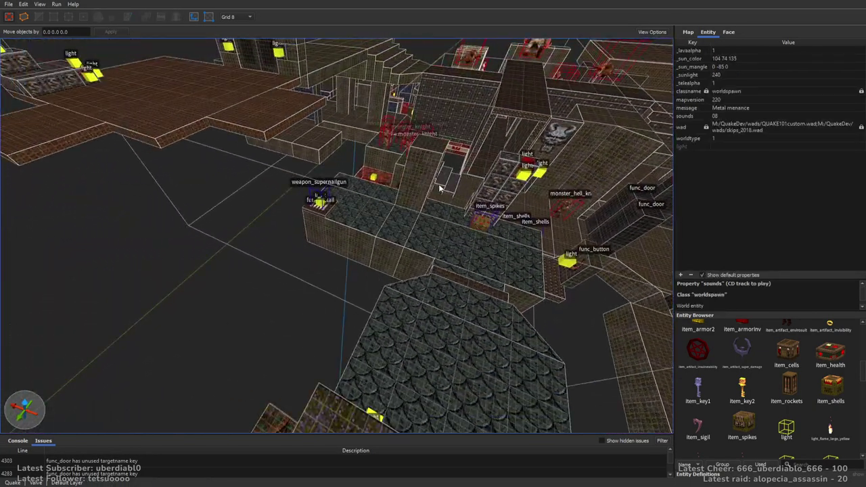
scroll(440, 189, up, 3)
right_drag(440, 189, 460, 254)
drag(860, 379, 858, 420)
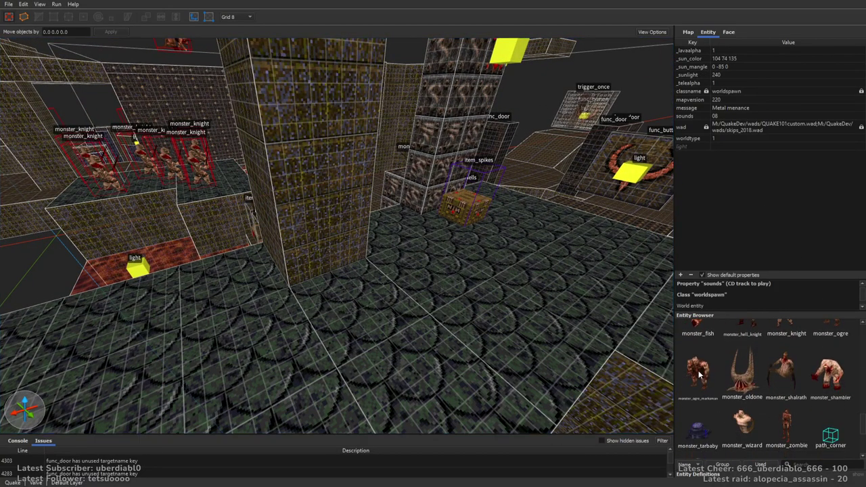
scroll(860, 420, up, 2)
drag(830, 348, 370, 257)
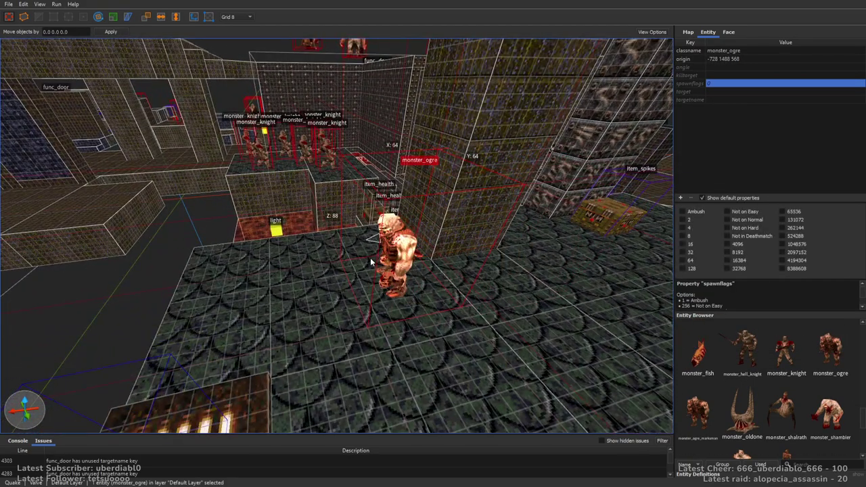
key(alt+Right)
right_drag(492, 266, 483, 286)
key(Right)
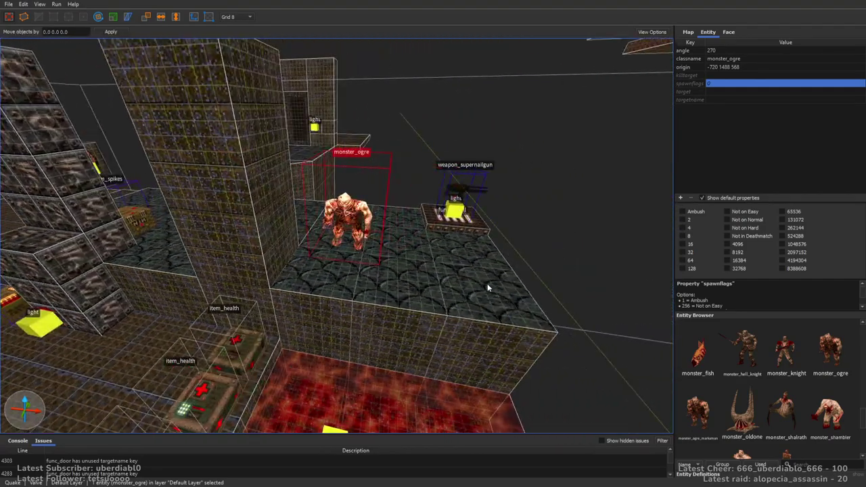
Step: Duplicate the ogre 80 units along X, toward the supernailgun block
ctrl+drag(362, 241, 426, 245)
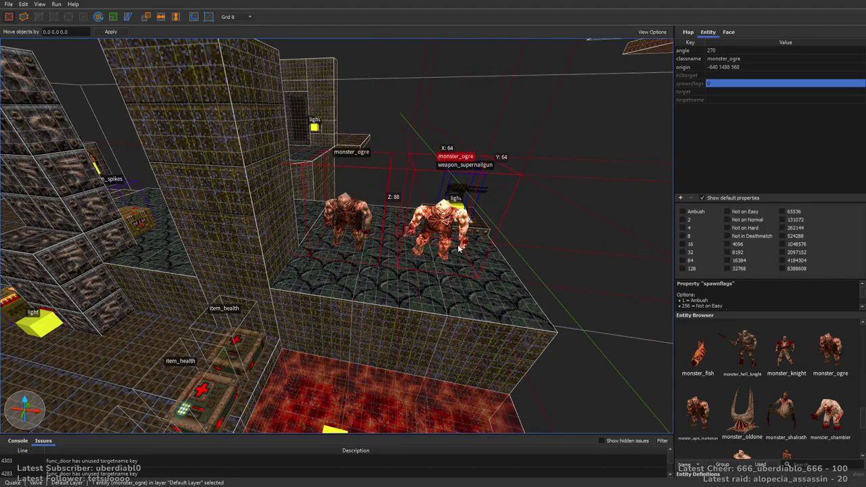
mouse_move(489, 218)
right_down()
mouse_move(353, 207)
mouse_move(410, 242)
mouse_move(403, 234)
mouse_move(588, 224)
mouse_move(440, 240)
mouse_move(493, 266)
mouse_move(375, 289)
mouse_move(487, 371)
mouse_move(500, 361)
mouse_move(504, 324)
mouse_move(555, 305)
mouse_move(615, 307)
mouse_move(419, 302)
mouse_move(522, 343)
mouse_move(390, 257)
mouse_move(396, 273)
mouse_move(402, 226)
mouse_move(373, 251)
right_up()
key(Escape)
Step: Add a 160-unit-high floor block extending from the green-tiled ledge, narrow it to 96 units in Y and lengthen it outward
drag(362, 263, 272, 312)
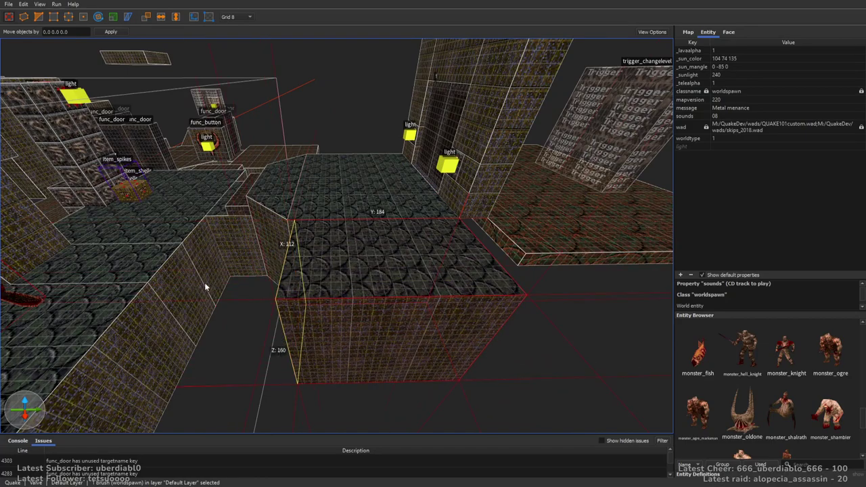
shift+drag(563, 268, 456, 274)
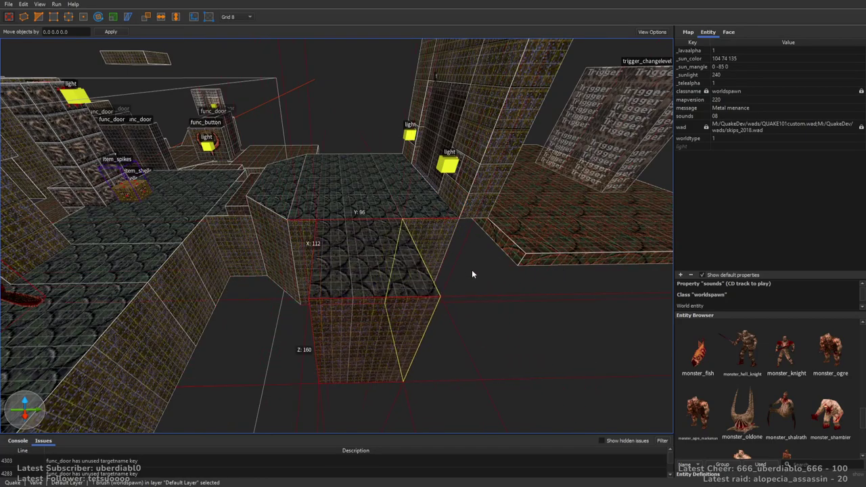
shift+drag(379, 328, 361, 347)
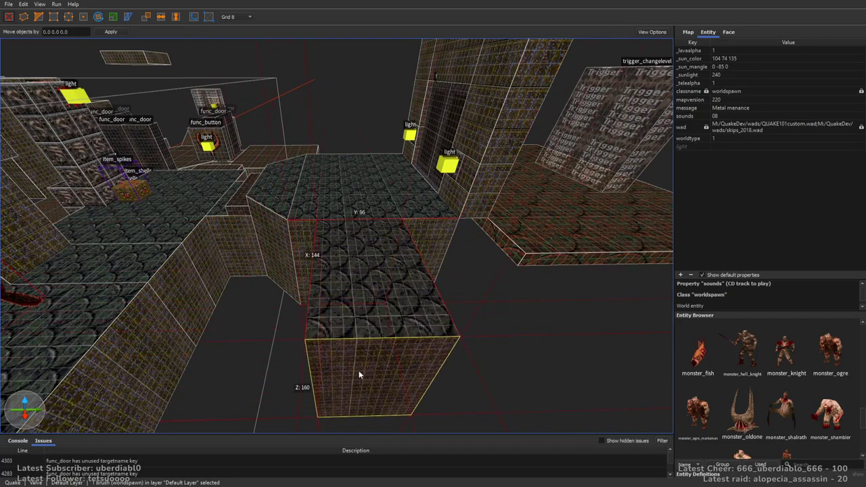
click(619, 354)
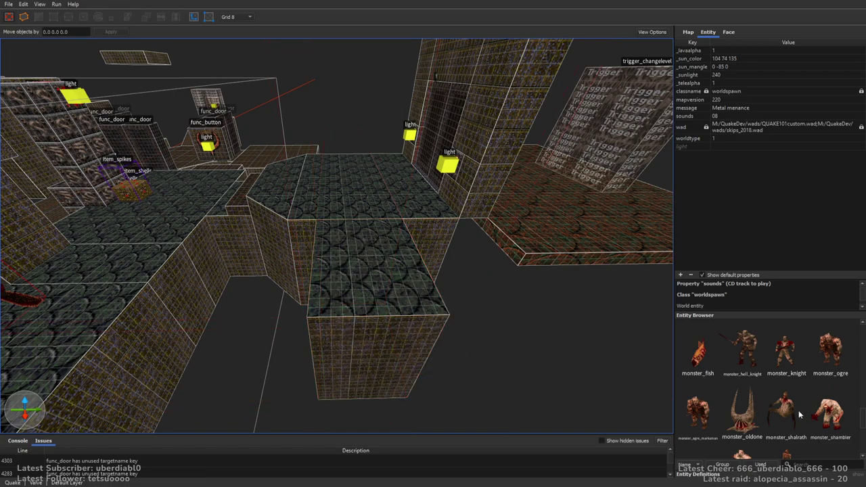
Step: Place a monster_shalrath on the new floor extension and rotate it
drag(787, 407, 366, 280)
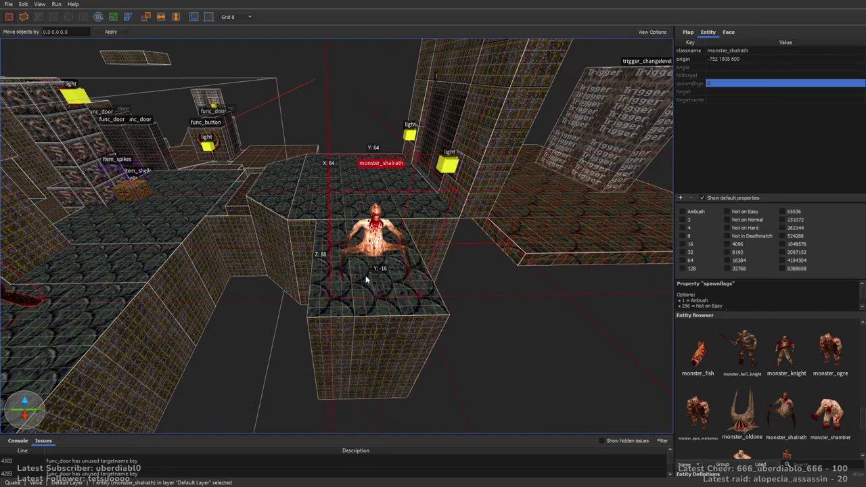
key(alt+Right)
key(alt+Right)
right_drag(623, 259, 429, 352)
key(Escape)
Step: Place two item_rockets boxes on the green-tiled floor beside the light at one side of the tall doorway
key(w)
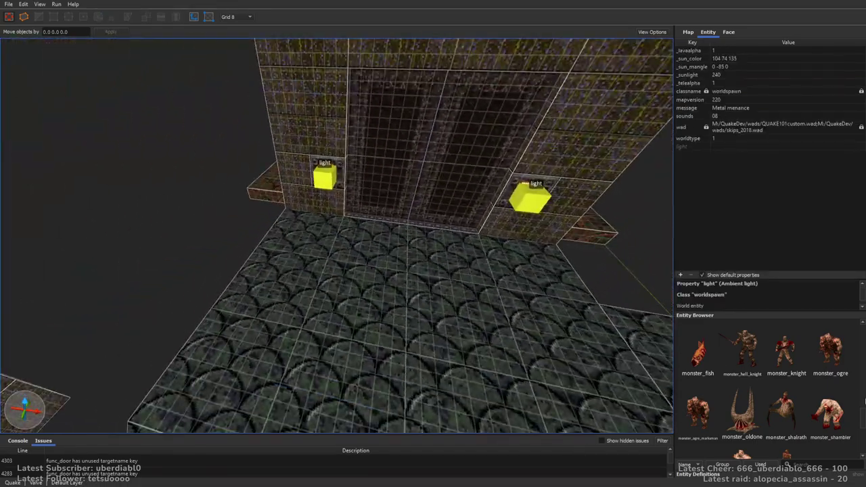
scroll(832, 406, up, 5)
drag(788, 355, 320, 237)
right_drag(321, 237, 433, 267)
drag(427, 245, 420, 241)
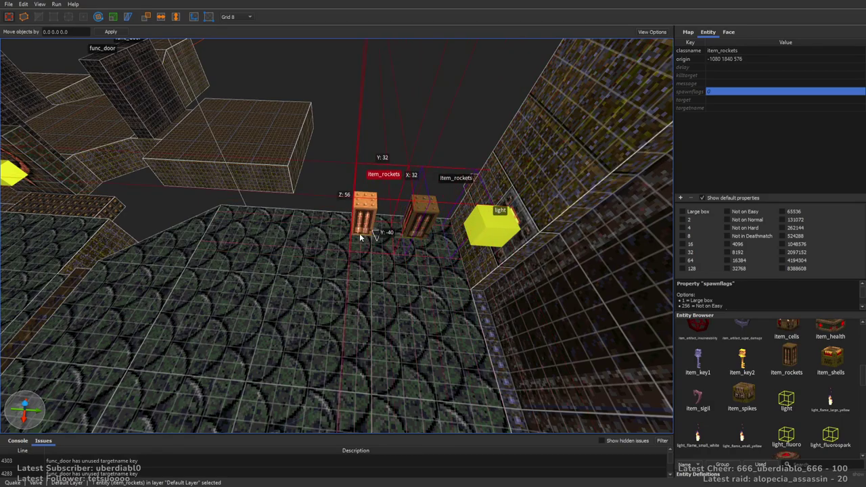
key(Escape)
Step: Place an item_health box beneath the light on the other side of the tall doorway
right_drag(426, 293, 541, 315)
drag(830, 331, 405, 261)
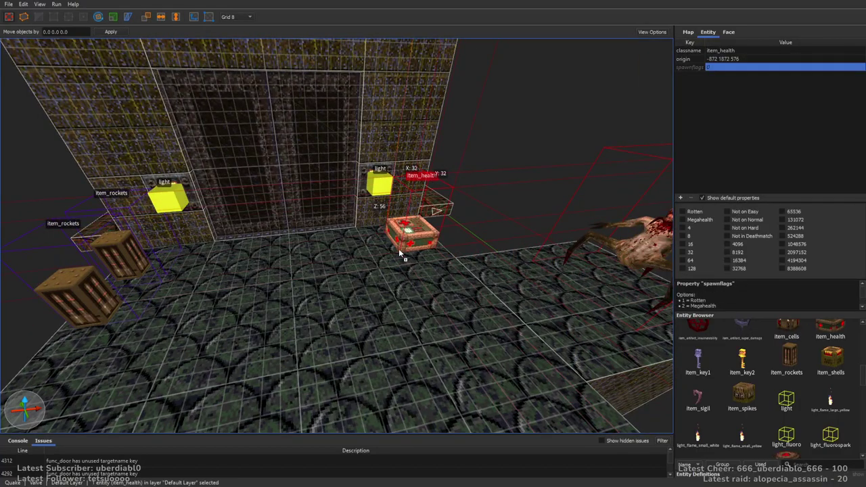
key(Escape)
Step: Place a monster_shambler on the red-tiled floor in front of the exit doorway and rotate it to angle 270
right_drag(416, 299, 519, 357)
scroll(416, 296, up, 5)
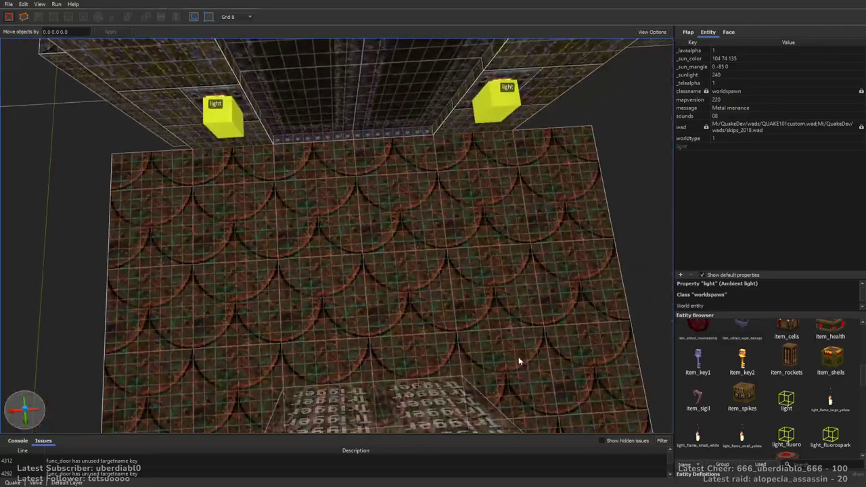
drag(863, 375, 859, 424)
drag(701, 344, 400, 280)
scroll(400, 280, up, 3)
right_drag(400, 280, 433, 215)
key(alt+Right)
Step: Duplicate the shambler so two stand side by side before the doorway, and flag one as Not on Easy
drag(433, 215, 285, 220)
key(Escape)
alt+right_drag(286, 220, 304, 297)
click(440, 247)
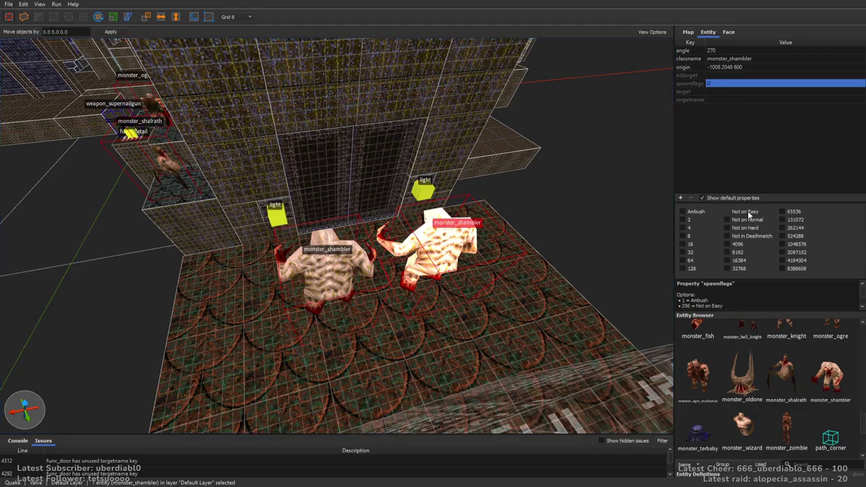
alt+right_drag(541, 196, 485, 186)
key(Escape)
Step: Place a monster_ogre on the raised brown walkway beside the trigger brush
scroll(447, 298, up, 5)
scroll(440, 311, down, 5)
alt+right_drag(352, 308, 382, 304)
mouse_move(438, 305)
right_down()
mouse_move(395, 285)
mouse_move(346, 292)
mouse_move(357, 278)
mouse_move(479, 305)
mouse_move(505, 338)
mouse_move(482, 310)
mouse_move(504, 304)
right_up()
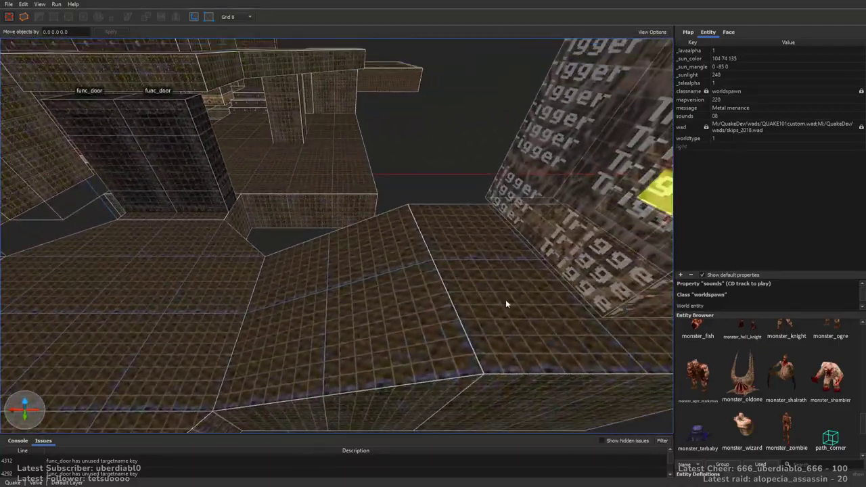
drag(824, 332, 513, 296)
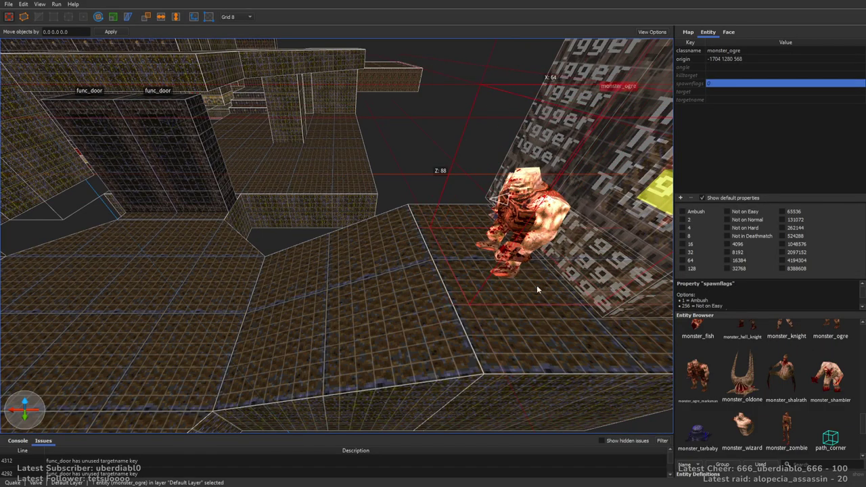
Step: Place a monster_knight on the lower brown platform in front of the double func_doors and rotate it to angle 270
right_drag(463, 236, 463, 309)
key(Escape)
drag(790, 341, 386, 237)
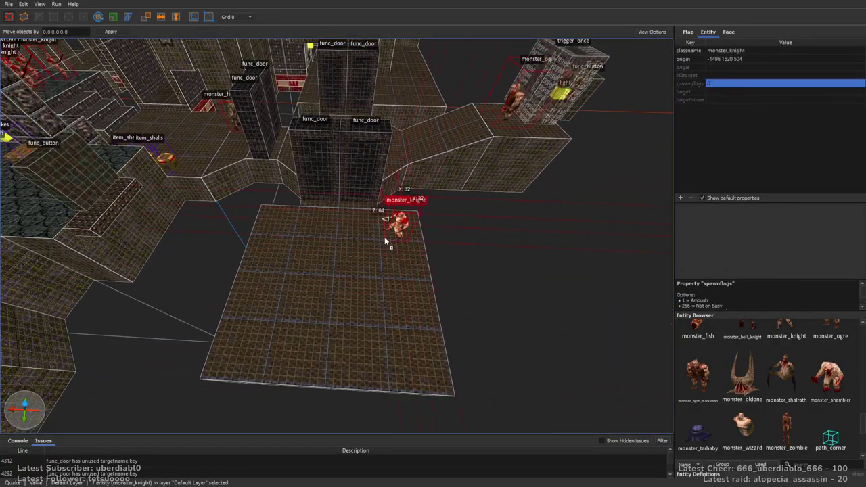
key(alt+Right)
scroll(390, 238, up, 3)
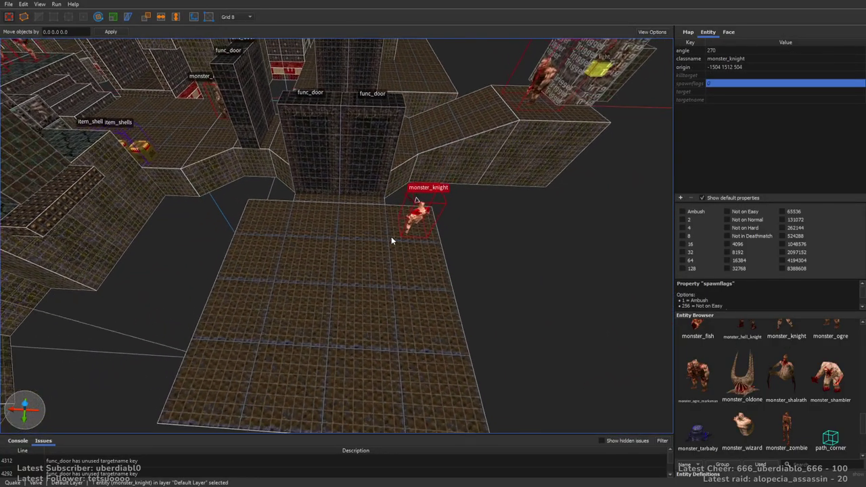
Step: Give the knight the door's targetname edoor and duplicate it into a row of four with a fifth behind
click(368, 144)
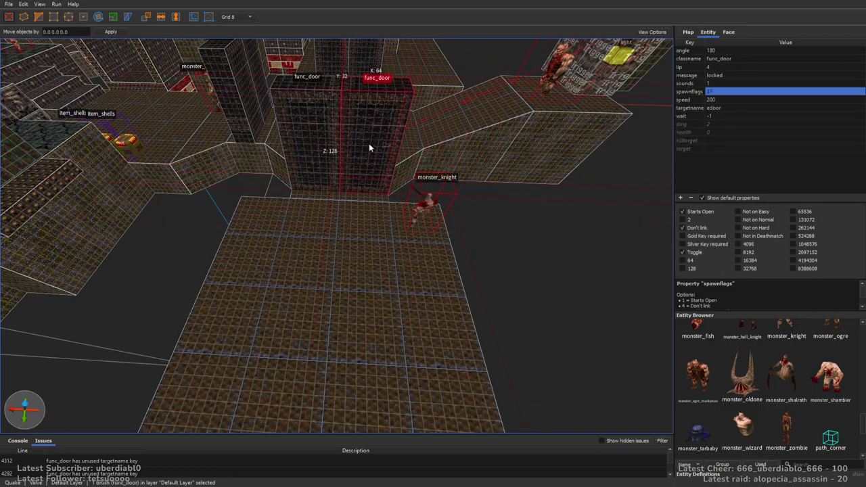
click(433, 202)
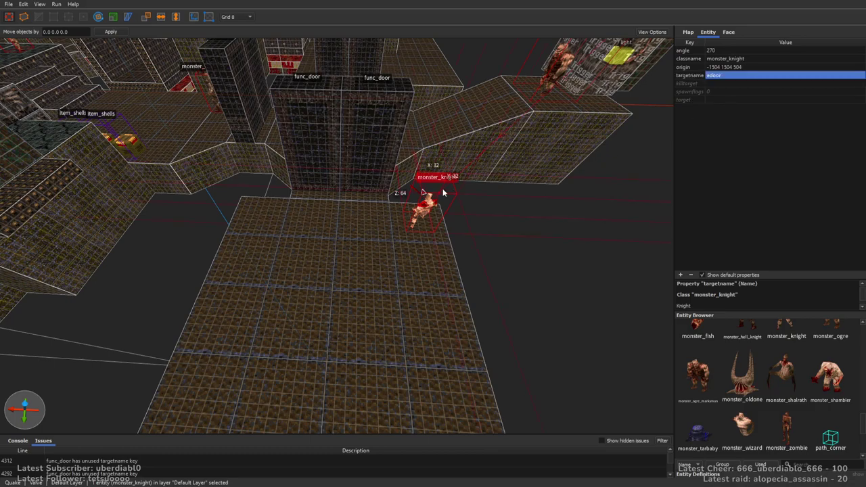
scroll(439, 193, up, 2)
ctrl+drag(410, 170, 290, 232)
Step: Change the fifth knight's classname to monster_hell_knight and duplicate it into a second row of four
double_click(750, 59)
click(751, 59)
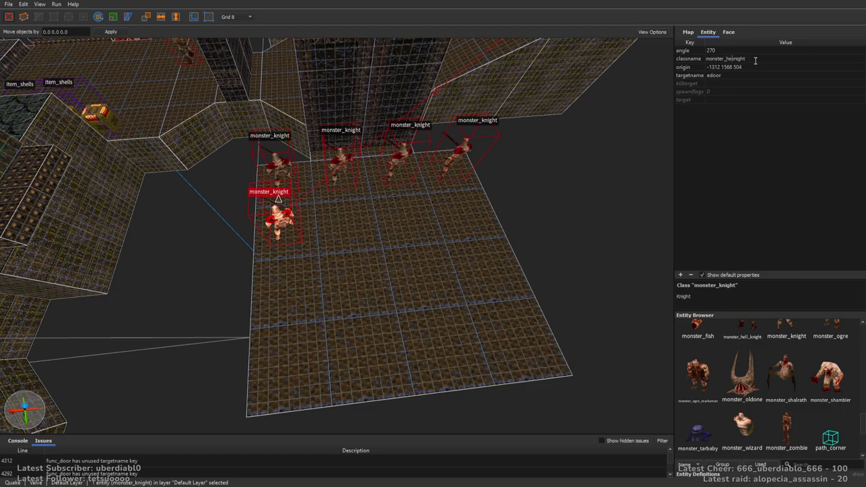
text(hell_)
key(Return)
right_drag(575, 169, 642, 174)
right_drag(433, 244, 203, 258)
ctrl+drag(200, 258, 416, 239)
middle_drag(415, 239, 450, 263)
ctrl+drag(450, 263, 328, 248)
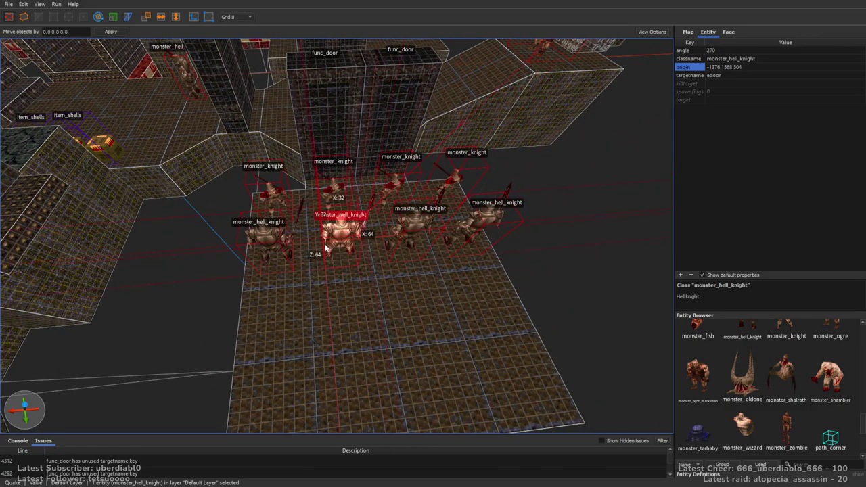
right_drag(329, 247, 471, 303)
ctrl+drag(365, 166, 315, 242)
double_click(773, 59)
text(ogre)
key(Return)
scroll(446, 253, up, 3)
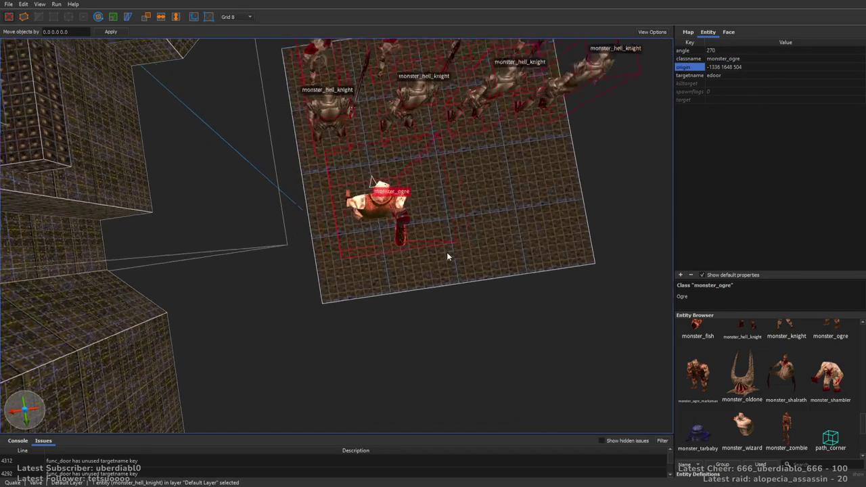
right_drag(446, 253, 448, 236)
drag(448, 236, 418, 218)
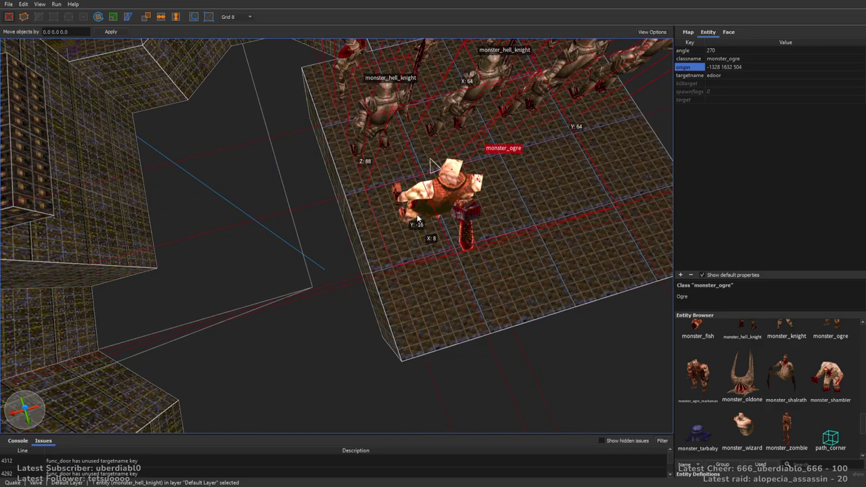
Step: Duplicate the ogre twice to form a third row of three behind the hell knights
right_drag(417, 219, 316, 264)
ctrl+drag(125, 233, 436, 249)
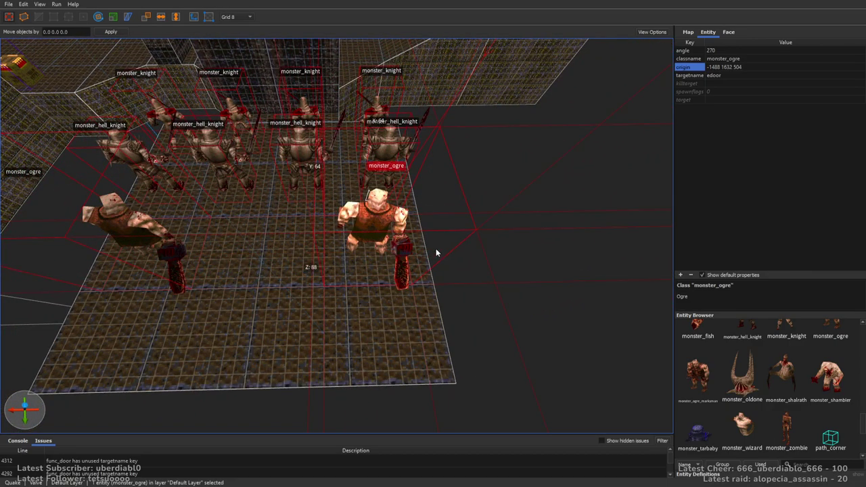
right_drag(436, 248, 467, 226)
ctrl+drag(467, 226, 300, 243)
Step: Flag the middle ogre as Not on Easy and Not on Normal, and change its classname to monster_shalrath
click(716, 51)
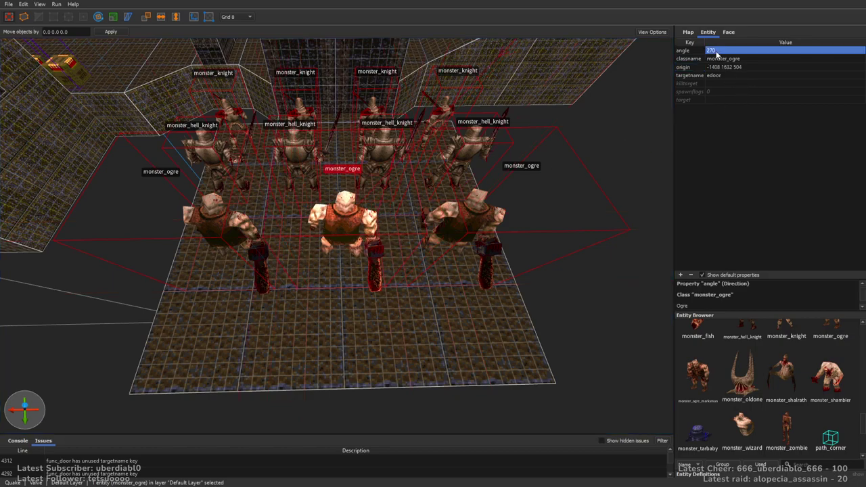
click(719, 93)
click(750, 219)
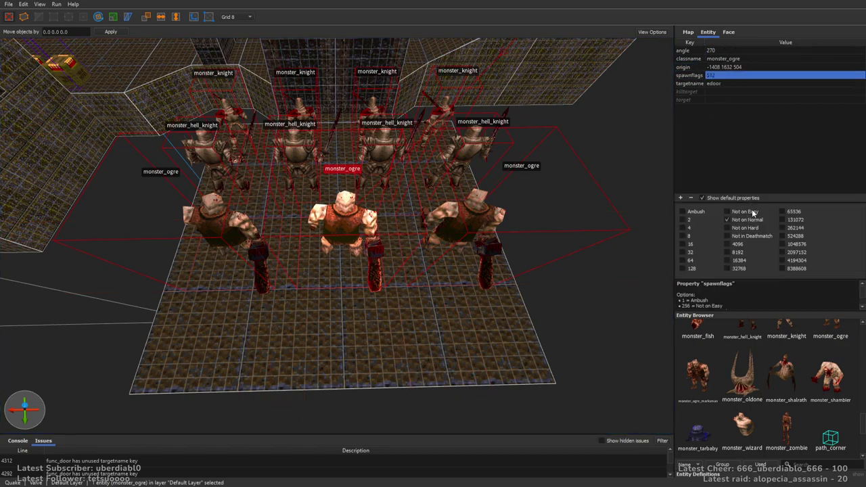
click(744, 60)
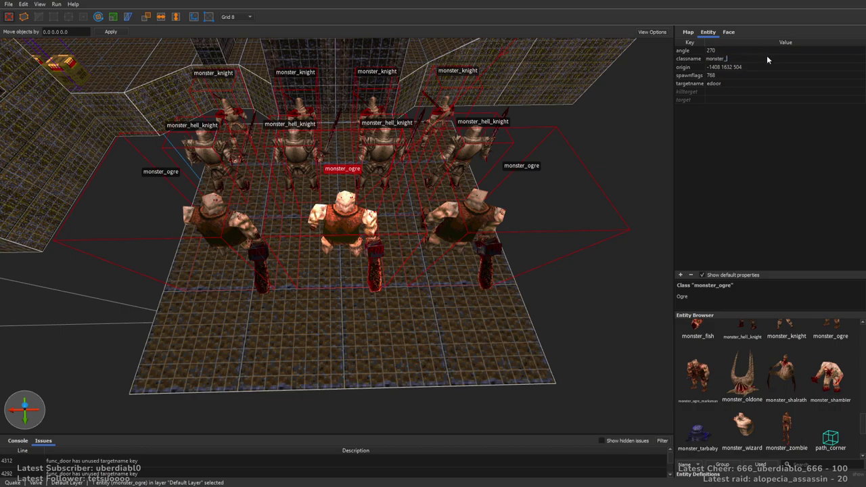
text(shalrath)
key(Tab)
right_drag(478, 182, 476, 215)
click(464, 275)
ctrl+click(230, 272)
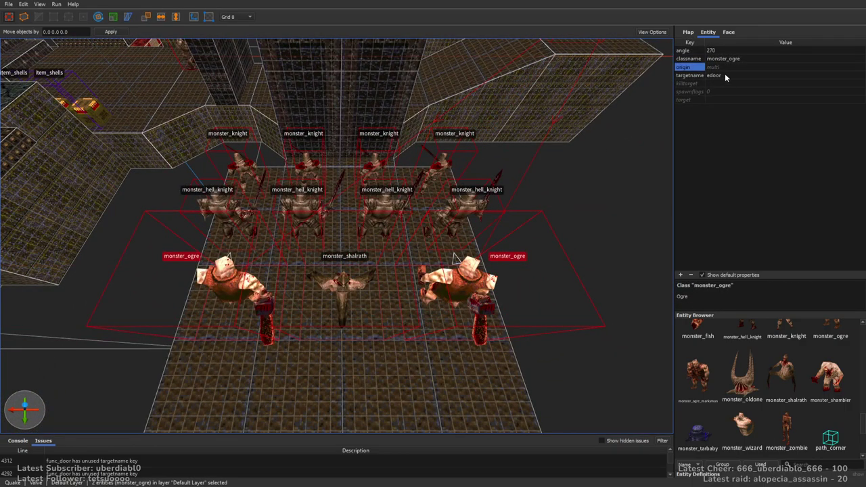
click(430, 270)
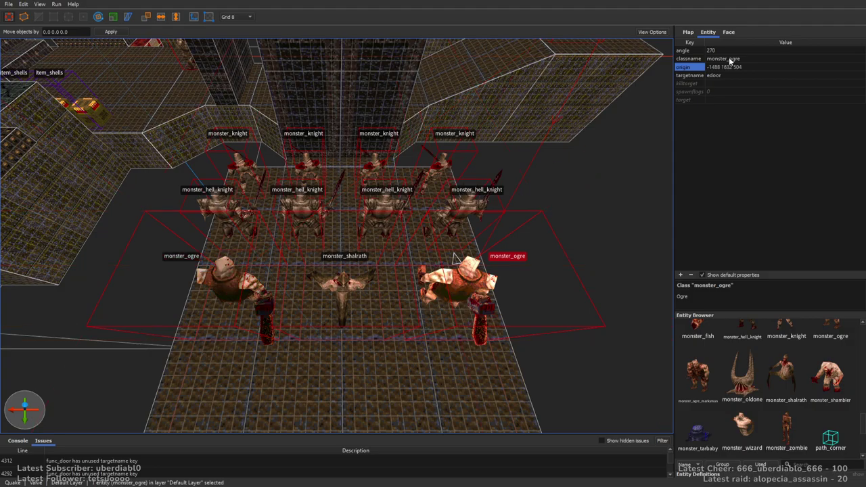
click(705, 91)
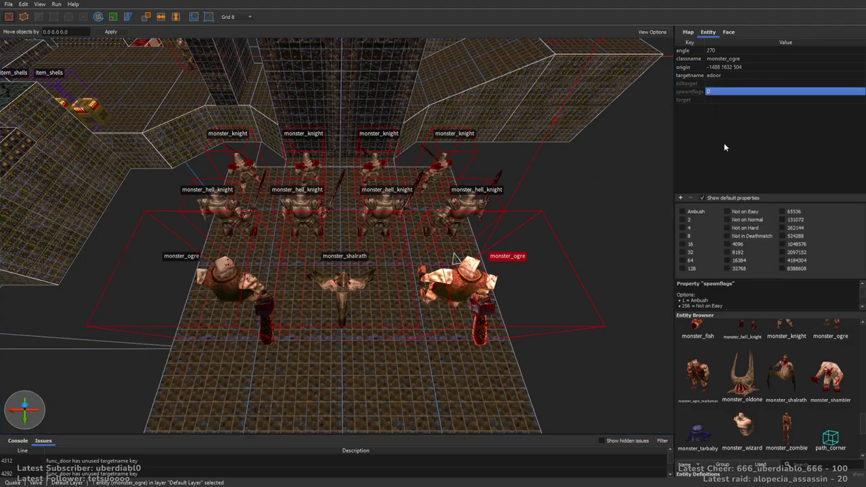
click(740, 213)
Step: Flag the two middle hell knights as Not on Easy and Not on Normal
right_drag(529, 195, 406, 228)
click(406, 228)
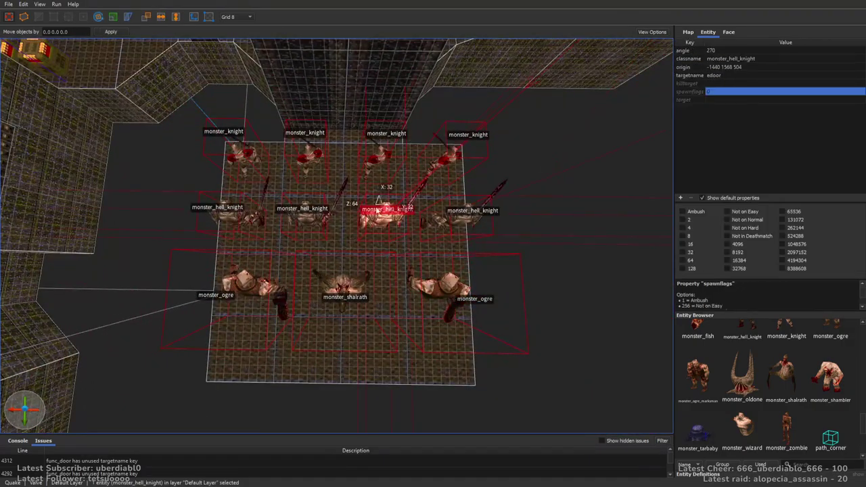
ctrl+click(318, 211)
scroll(511, 173, up, 2)
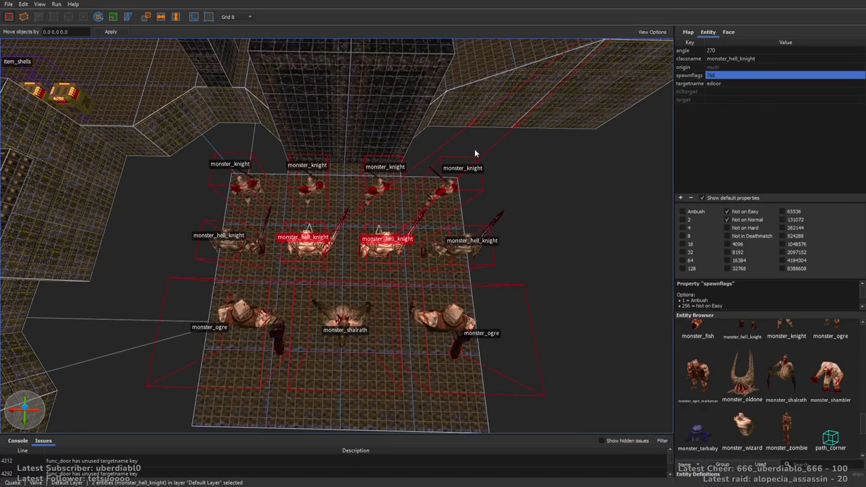
Step: Flag a pair of knights in the row nearest the doors as Not on Easy
click(467, 247)
click(297, 183)
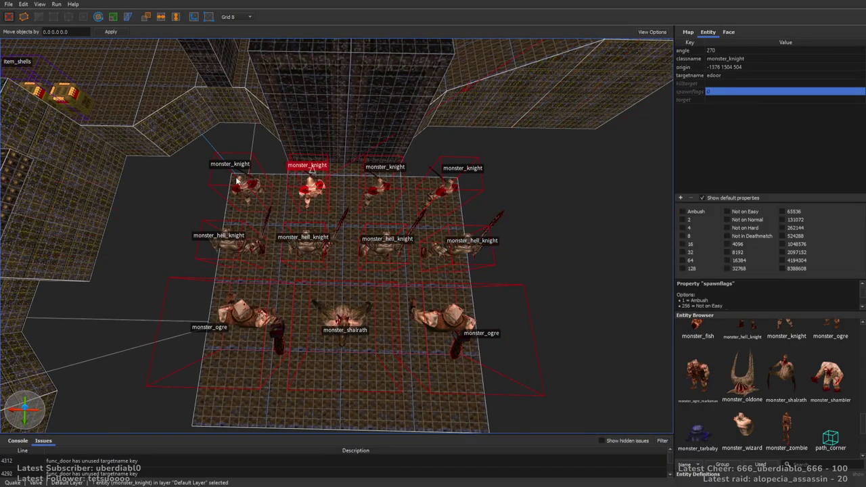
ctrl+click(407, 176)
click(755, 211)
right_drag(514, 169, 469, 217)
key(Escape)
scroll(863, 424, up, 10)
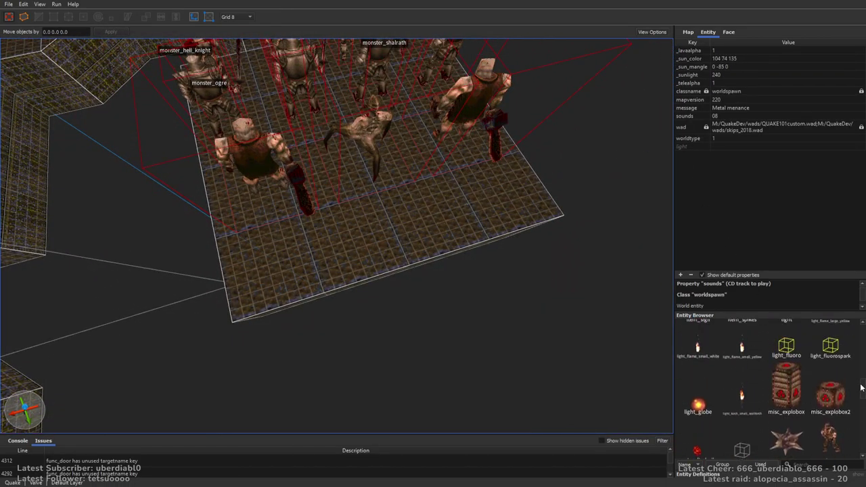
drag(779, 340, 271, 284)
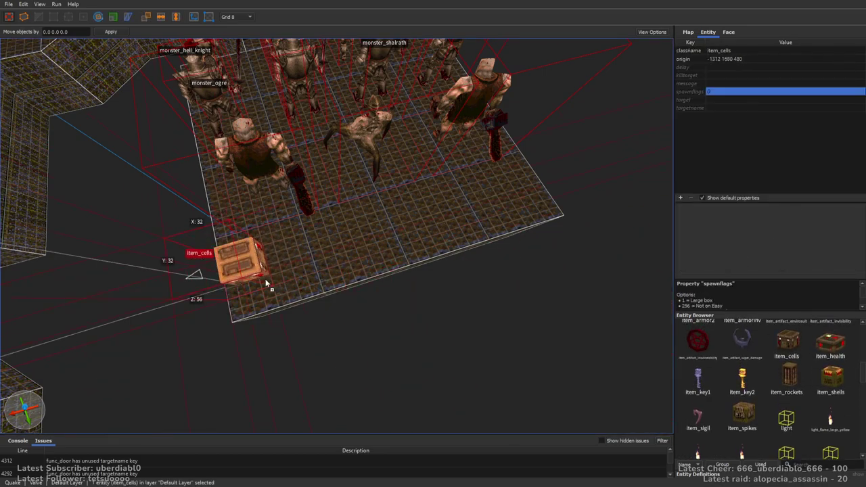
right_drag(433, 267, 461, 259)
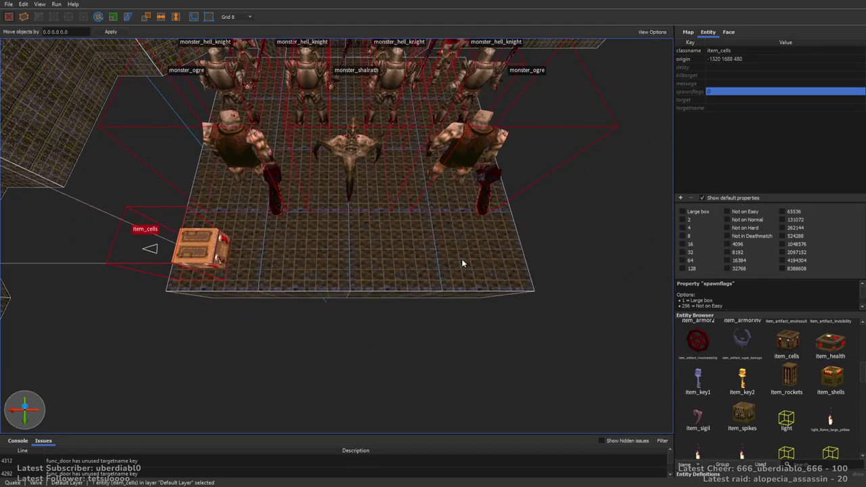
Step: Place an item_spikes box beside the cells and duplicate it so three spikes boxes stand along the rear edge
key(Escape)
drag(741, 416, 271, 263)
middle_drag(270, 263, 397, 264)
ctrl+drag(398, 264, 458, 264)
middle_drag(458, 264, 343, 277)
ctrl+drag(343, 278, 422, 256)
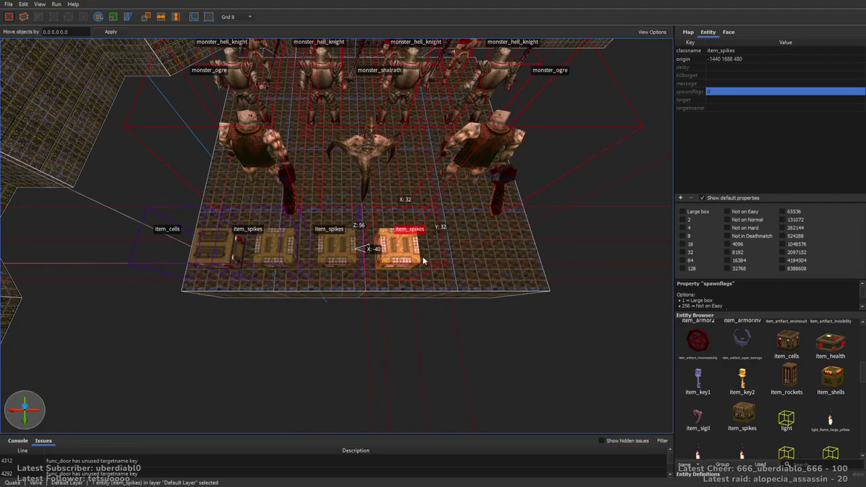
click(475, 296)
key(d)
drag(831, 341, 368, 265)
click(632, 324)
right_drag(632, 325, 474, 223)
drag(831, 342, 379, 268)
scroll(456, 180, down, 10)
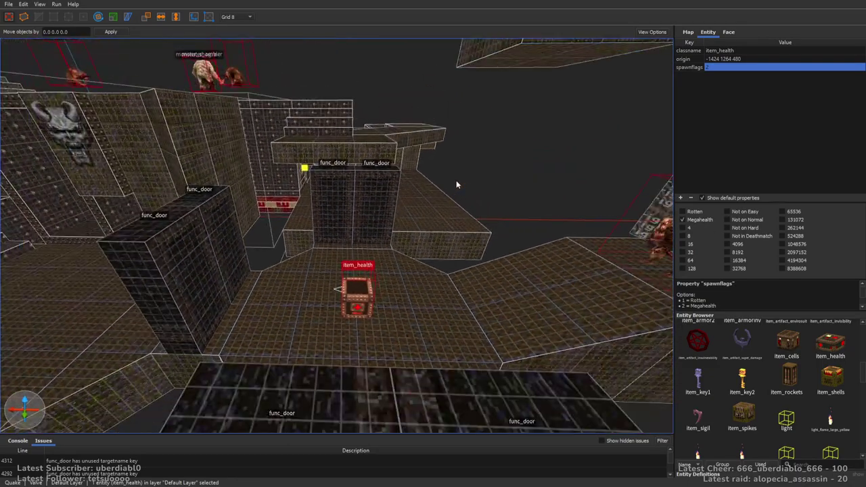
key(Escape)
right_drag(548, 251, 548, 205)
scroll(438, 245, up, 15)
scroll(532, 228, down, 10)
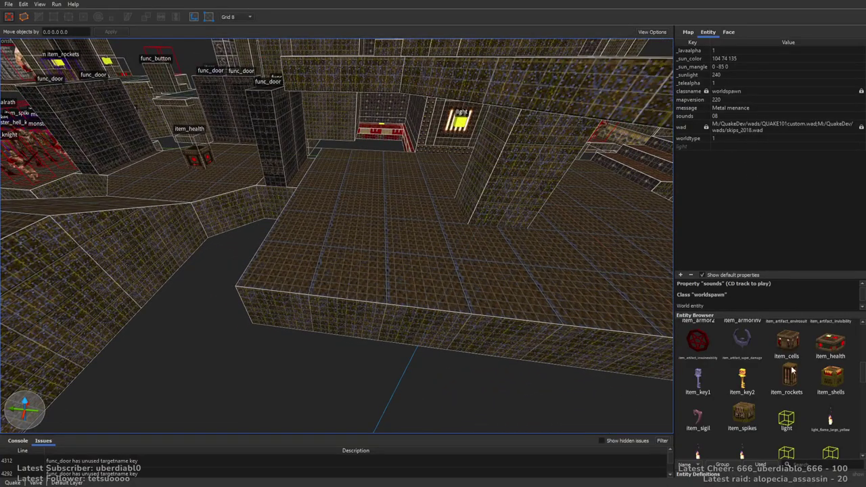
scroll(863, 374, down, 6)
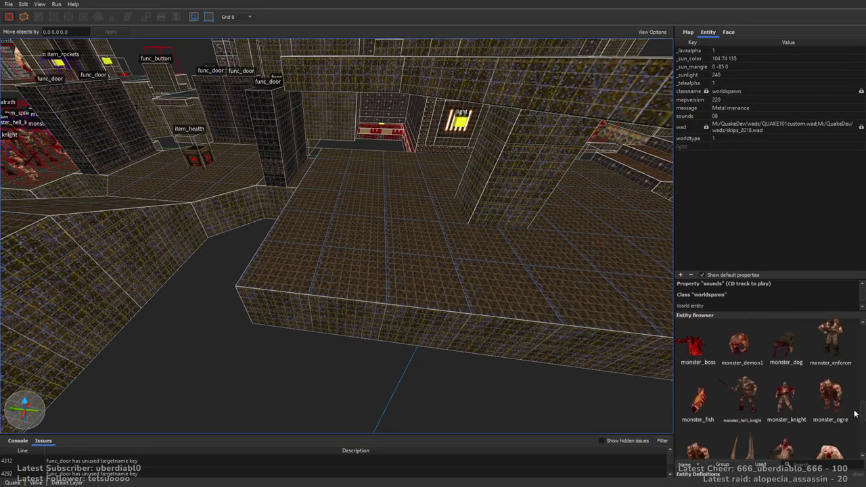
scroll(863, 374, up, 1)
drag(742, 359, 330, 279)
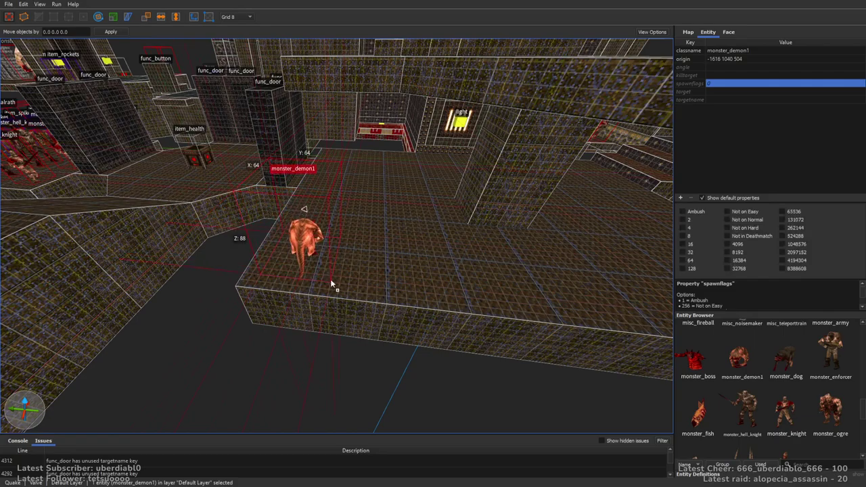
click(696, 212)
right_drag(514, 203, 430, 238)
Step: Place a monster_knight beside the brown pillar, flag it as Ambush and adjust its position there
key(Escape)
key(w)
drag(784, 409, 283, 257)
click(682, 211)
alt+right_drag(393, 210, 464, 201)
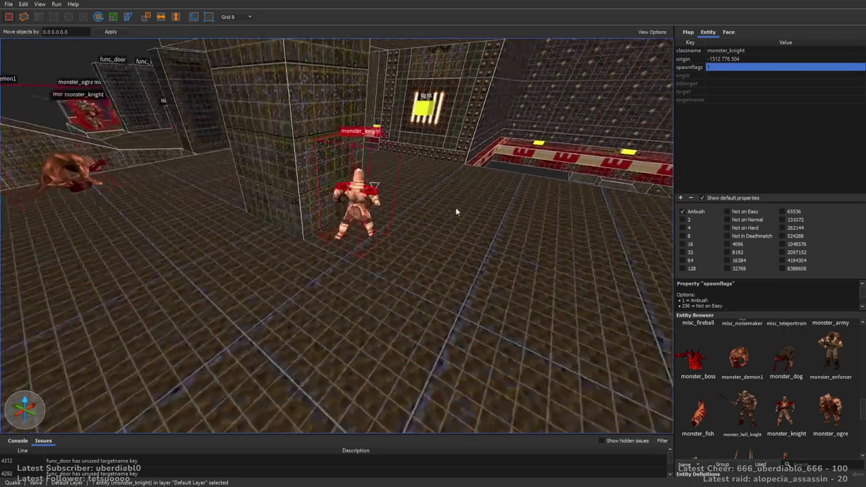
drag(356, 236, 347, 242)
key(Escape)
mouse_move(369, 236)
right_down()
mouse_move(402, 208)
mouse_move(624, 181)
mouse_move(411, 216)
mouse_move(478, 216)
mouse_move(388, 239)
mouse_move(416, 205)
mouse_move(478, 162)
mouse_move(522, 251)
mouse_move(404, 213)
mouse_move(467, 205)
mouse_move(513, 216)
mouse_move(542, 277)
mouse_move(487, 237)
mouse_move(281, 249)
right_up()
click(279, 249)
drag(278, 249, 268, 263)
key(alt+Right)
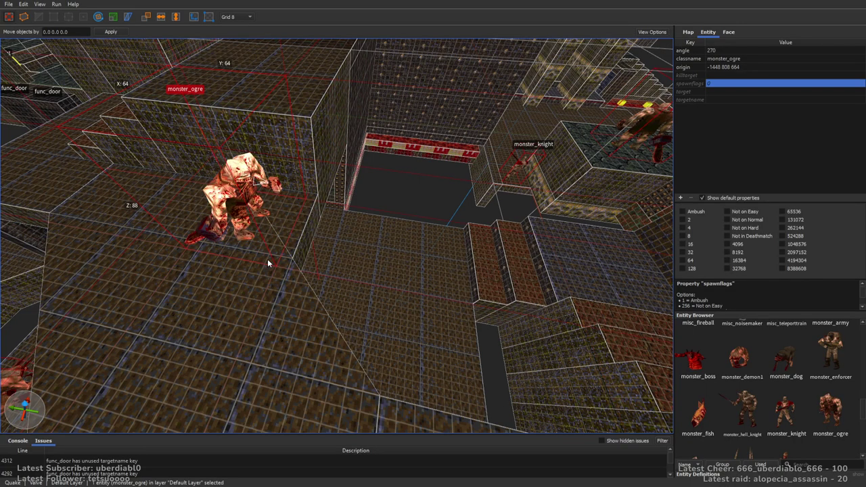
click(683, 211)
scroll(428, 182, down, 5)
right_drag(428, 181, 362, 184)
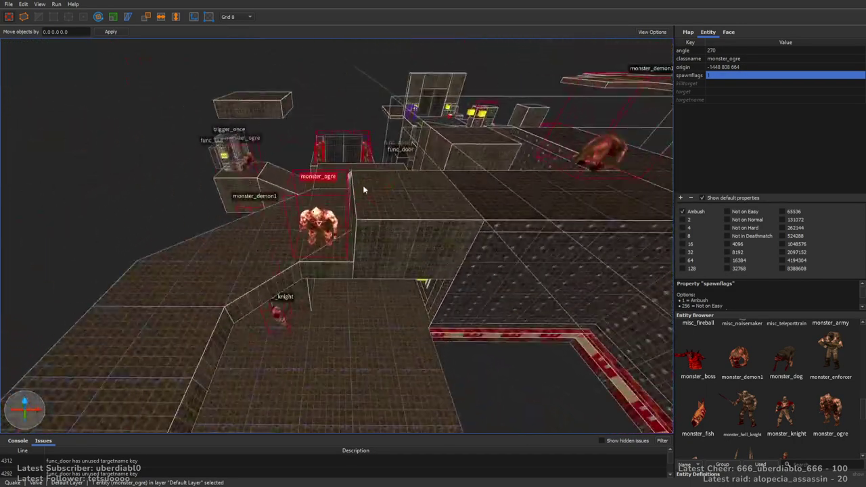
Step: Place a monster_demon1 on the high brown platform above the func_doors and rotate it to angle 270
key(Escape)
right_drag(429, 255, 678, 302)
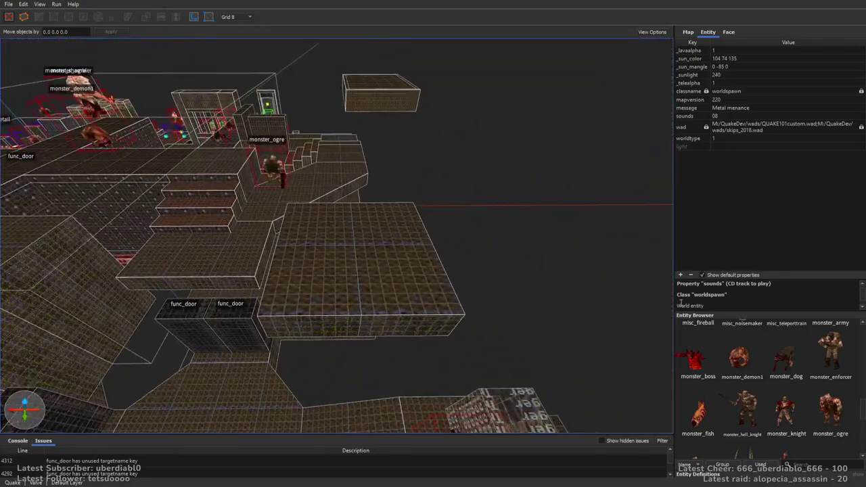
drag(740, 363, 361, 275)
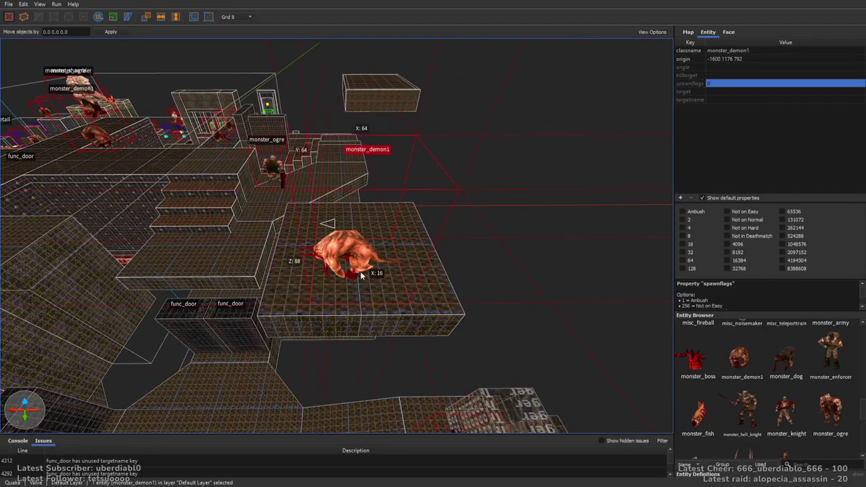
key(alt+Right)
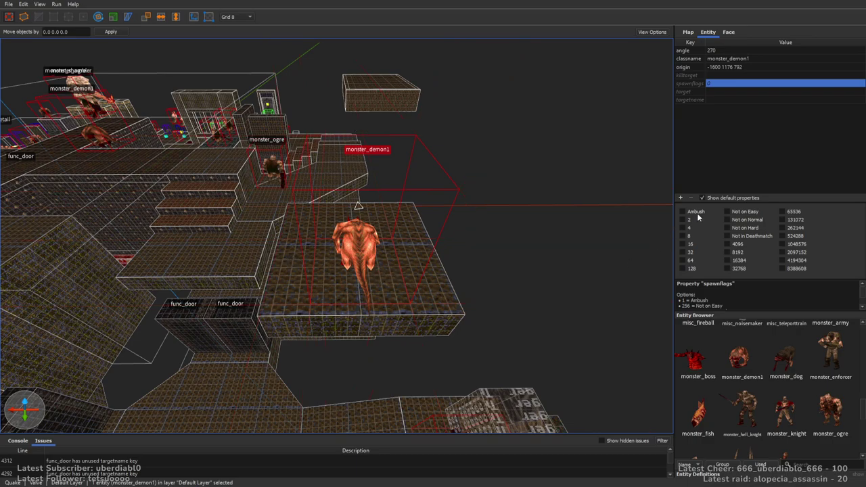
right_drag(377, 214, 468, 232)
click(469, 232)
scroll(469, 233, up, 5)
mouse_move(468, 232)
mouse_down()
mouse_move(763, 279)
mouse_move(747, 277)
mouse_up()
drag(331, 197, 450, 218)
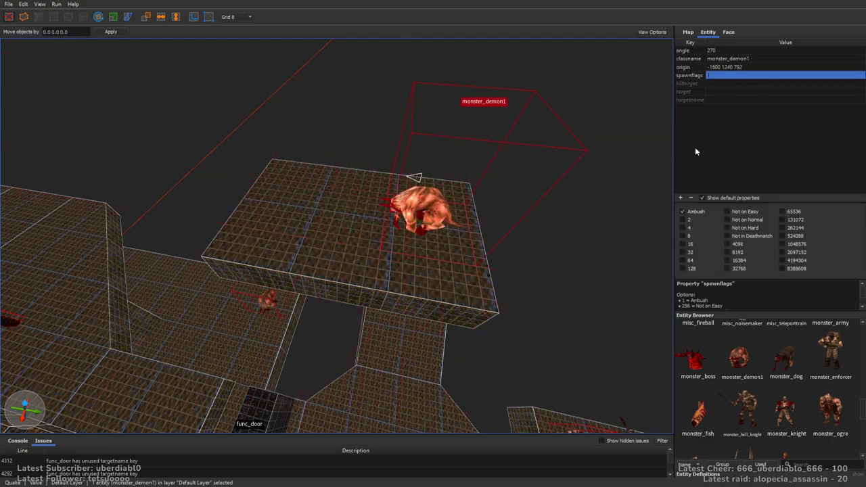
click(753, 218)
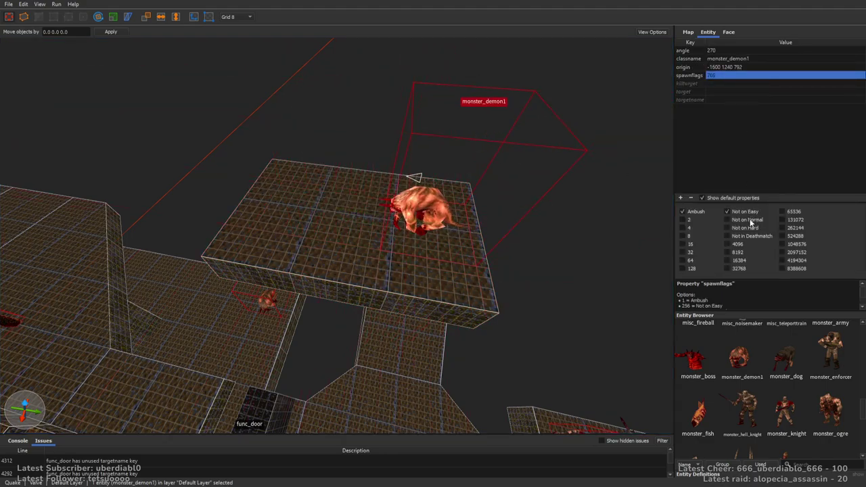
Step: Draw a flat trigger-textured brush 8 units high along the front edge of the upper demon's platform and make it a trigger_monsterjump
right_drag(487, 199, 487, 201)
key(ctrl+3)
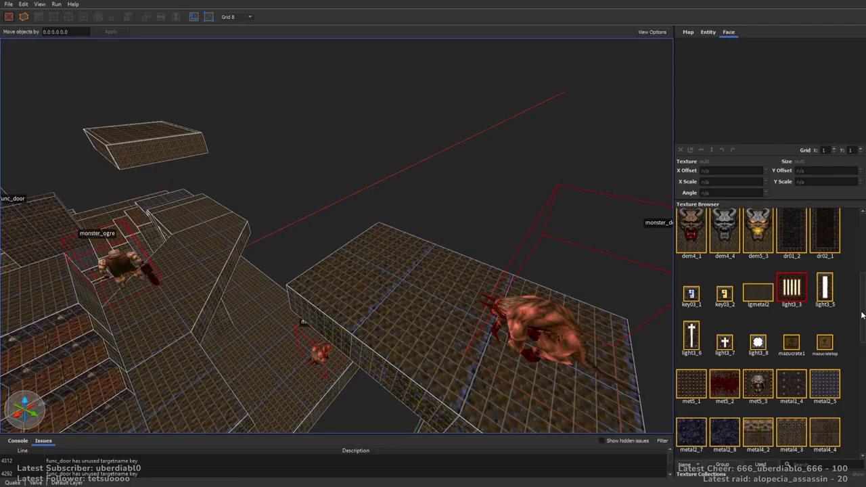
drag(861, 315, 861, 379)
right_drag(514, 270, 326, 215)
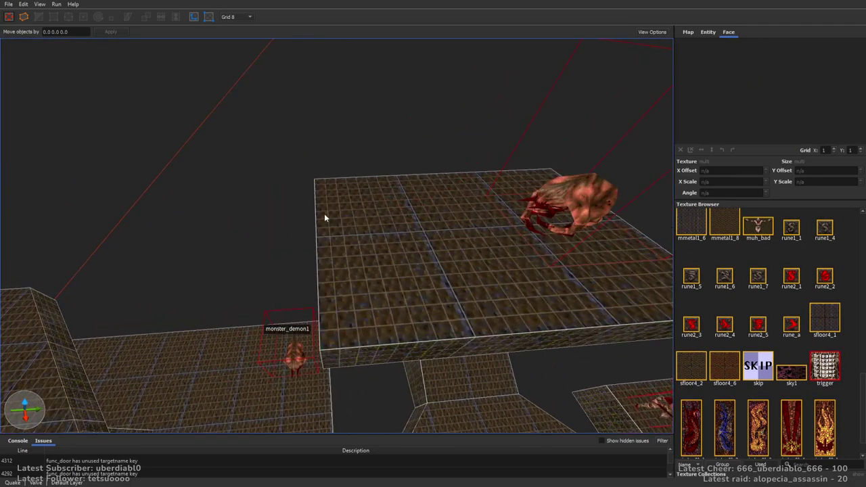
drag(352, 279, 347, 278)
alt+right_drag(346, 279, 450, 277)
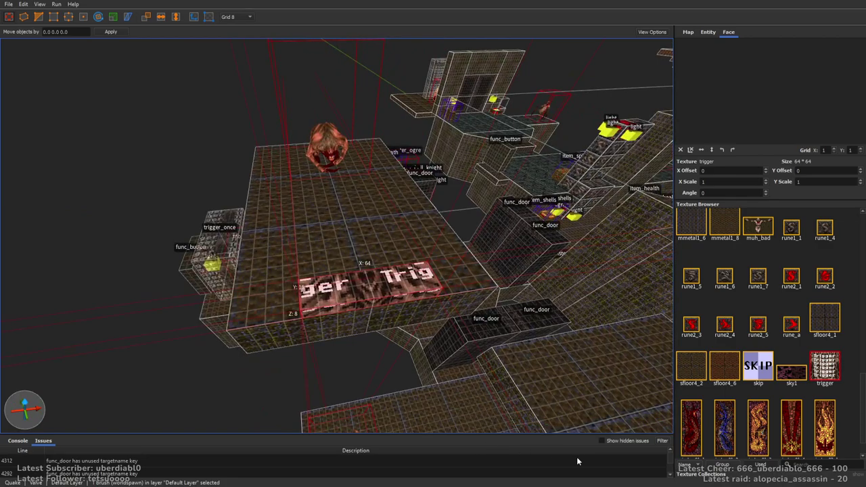
mouse_move(644, 437)
alt+right_down()
mouse_move(431, 273)
mouse_move(644, 123)
alt+right_up()
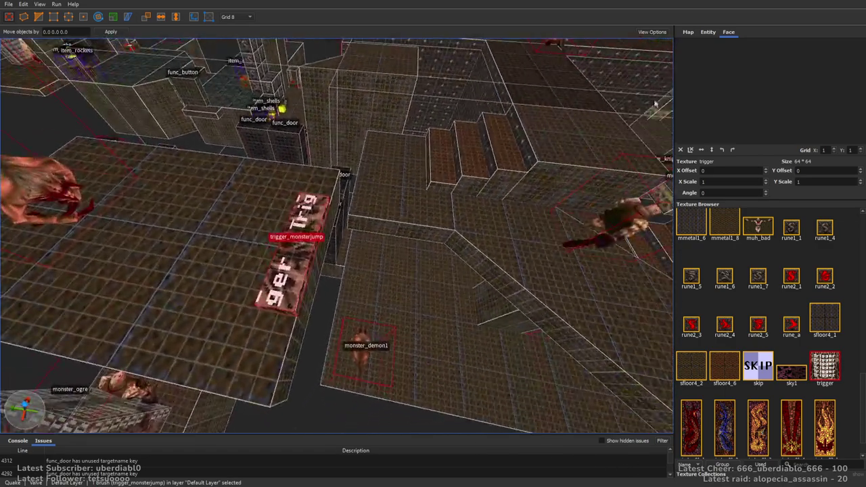
Step: Set the trigger_monsterjump's angle to 270, height to 300 and speed to 420
click(708, 32)
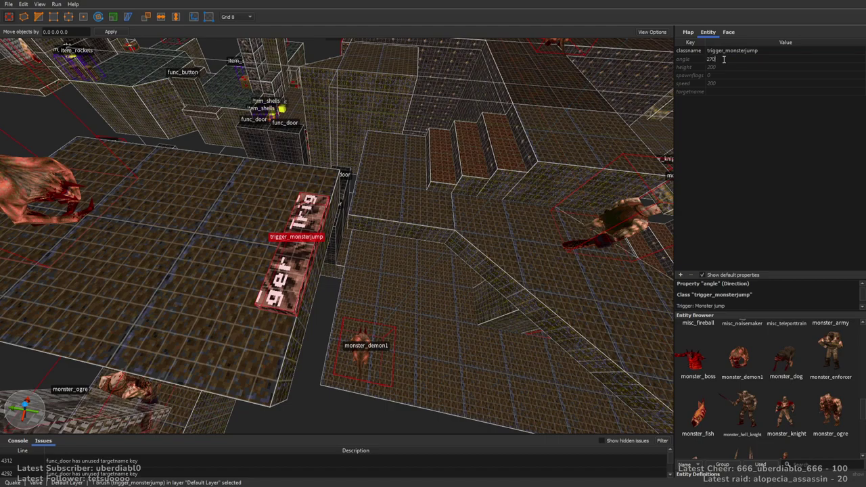
double_click(730, 67)
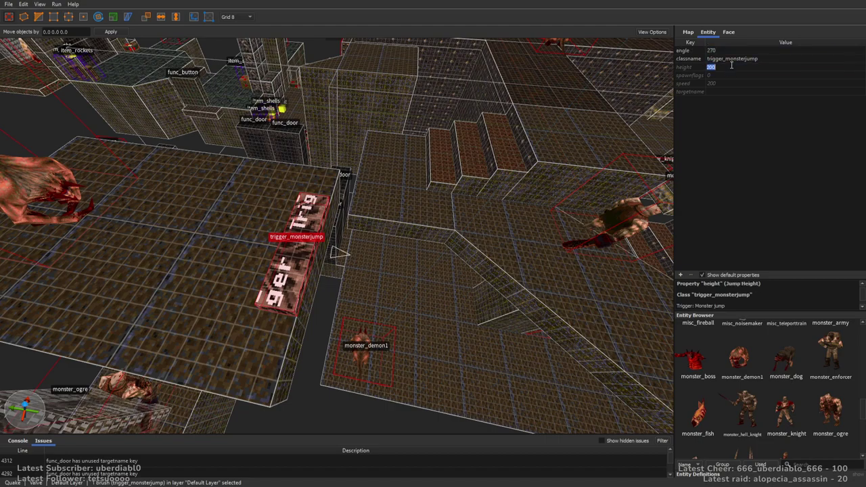
text(300)
key(Return)
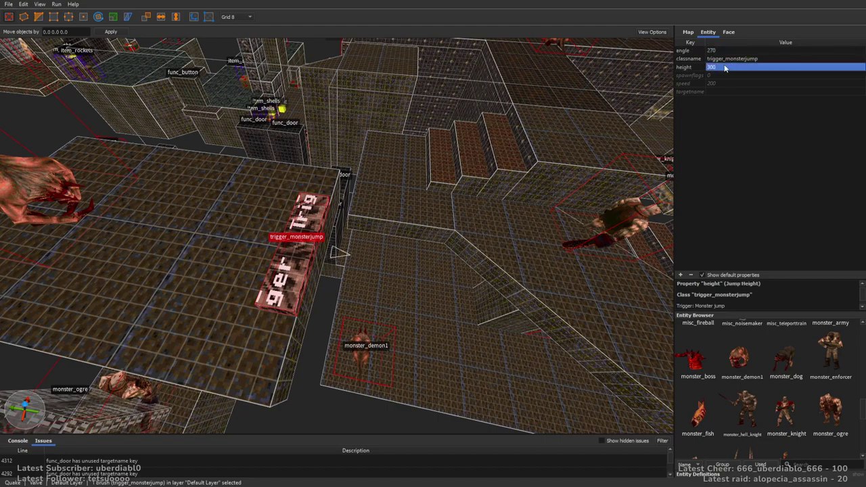
double_click(725, 82)
text(420)
key(Return)
mouse_move(644, 107)
right_down()
mouse_move(555, 177)
mouse_move(586, 189)
mouse_move(519, 246)
mouse_move(381, 262)
mouse_move(388, 275)
mouse_move(473, 263)
mouse_move(410, 283)
mouse_move(522, 255)
mouse_move(447, 239)
mouse_move(514, 222)
mouse_move(446, 202)
mouse_move(568, 218)
mouse_move(560, 216)
mouse_move(466, 255)
mouse_move(466, 243)
mouse_move(472, 286)
mouse_move(628, 296)
mouse_move(580, 292)
right_up()
key(Escape)
right_drag(556, 286, 651, 307)
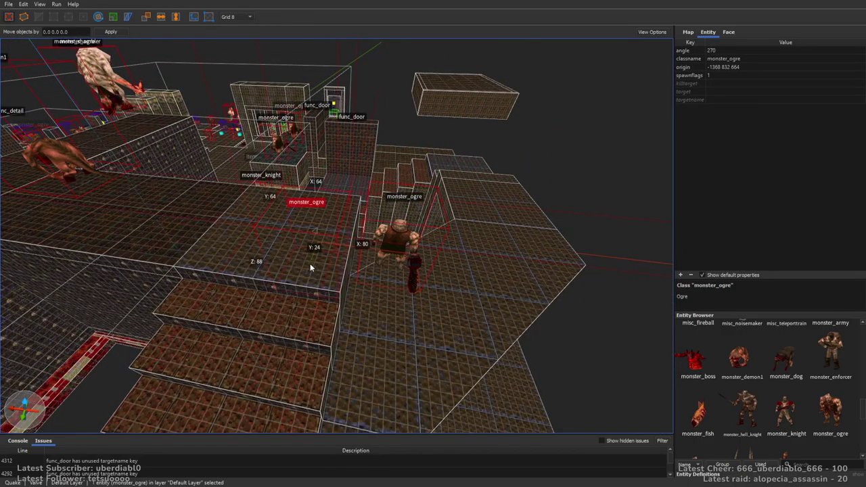
right_drag(314, 198, 431, 213)
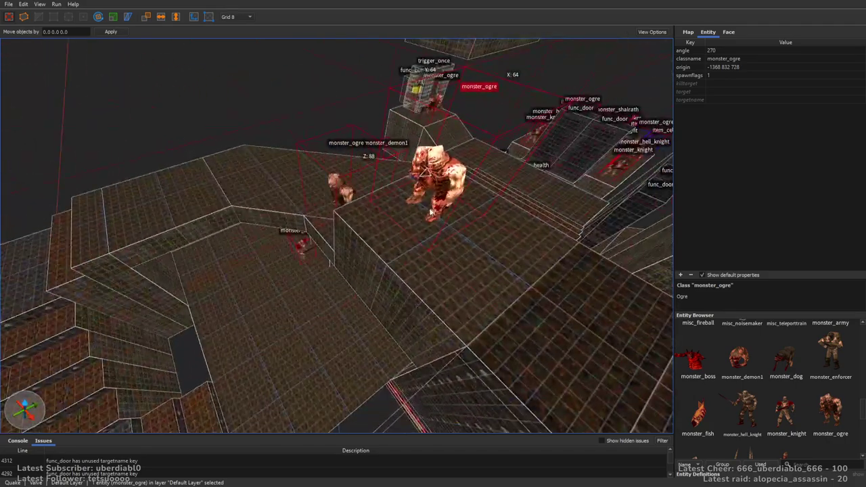
click(714, 76)
click(751, 216)
right_drag(500, 210, 318, 169)
right_drag(515, 197, 467, 291)
click(457, 304)
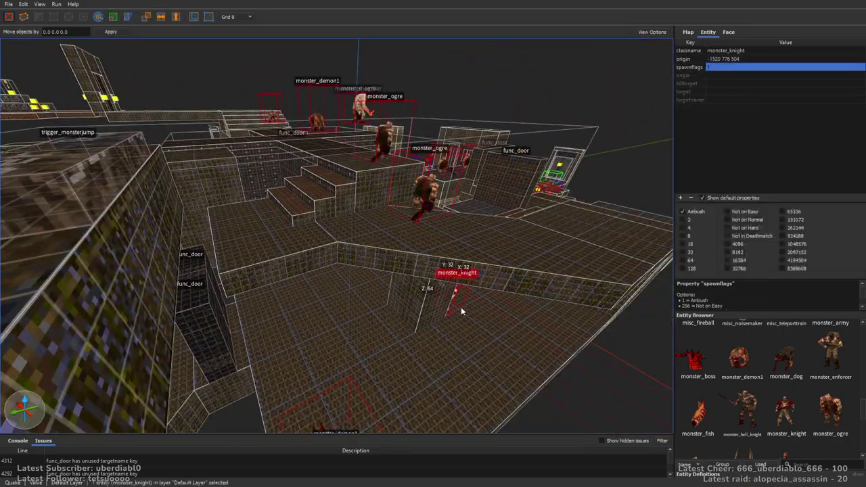
right_drag(487, 338, 410, 313)
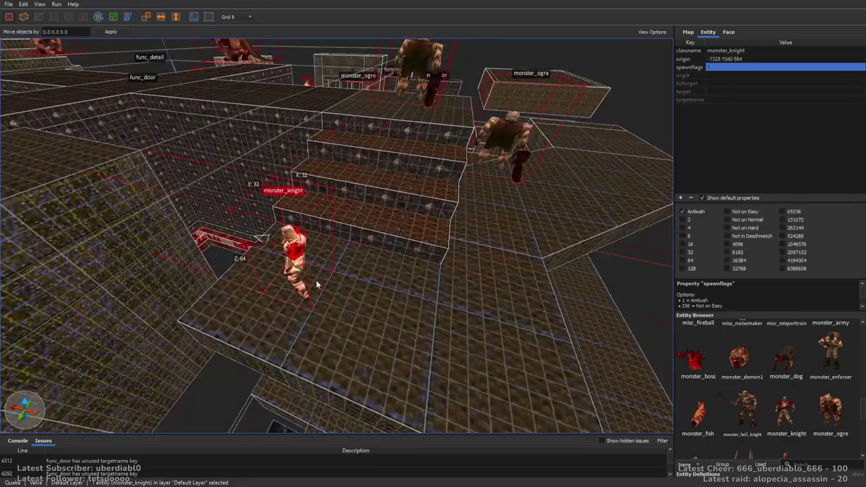
drag(240, 311, 231, 306)
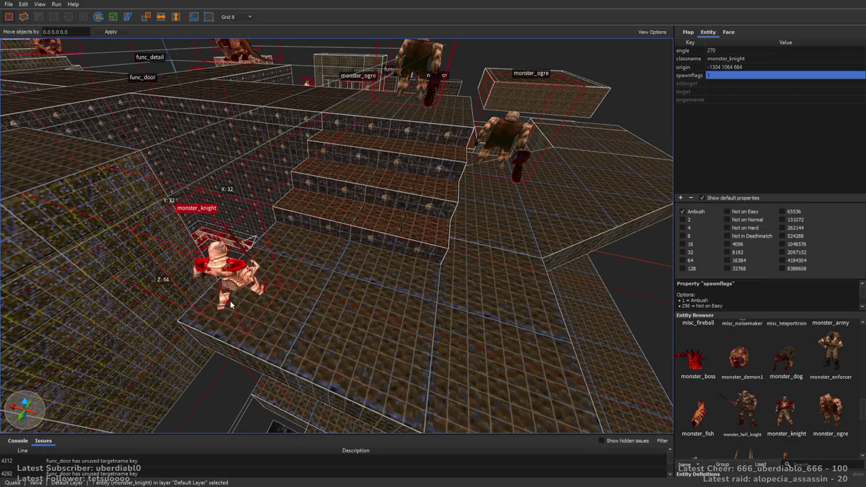
scroll(311, 312, down, 3)
key(Escape)
Step: Place another ambush monster_knight on the blue metal landing beside the brown steps
right_drag(441, 294, 486, 232)
click(345, 213)
right_drag(242, 284, 330, 232)
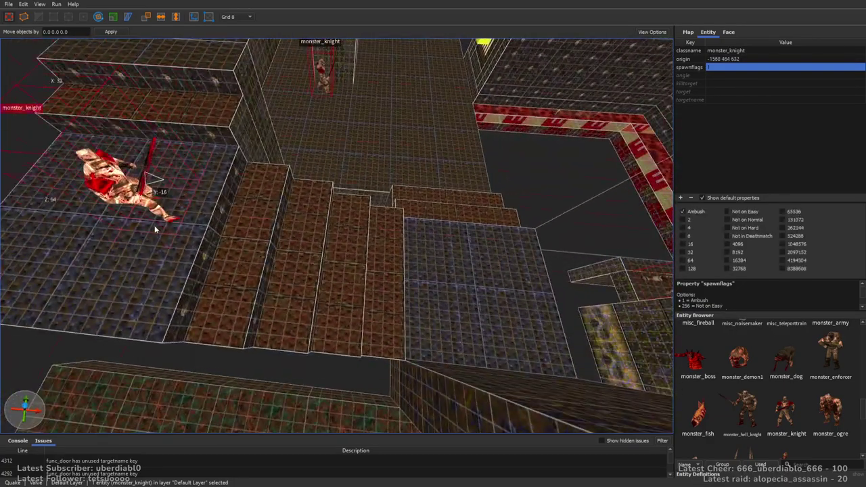
key(Escape)
Step: Extrude a new slab 512 units wide and 64 high from the outer side of the lower brown floor and adjust its shape and position
right_drag(123, 305, 492, 252)
click(382, 211)
scroll(460, 233, down, 5)
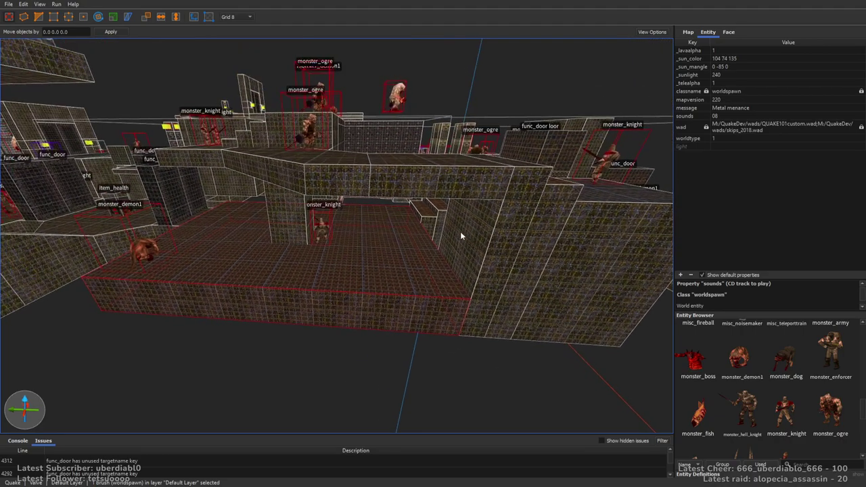
scroll(460, 235, up, 3)
scroll(471, 235, up, 3)
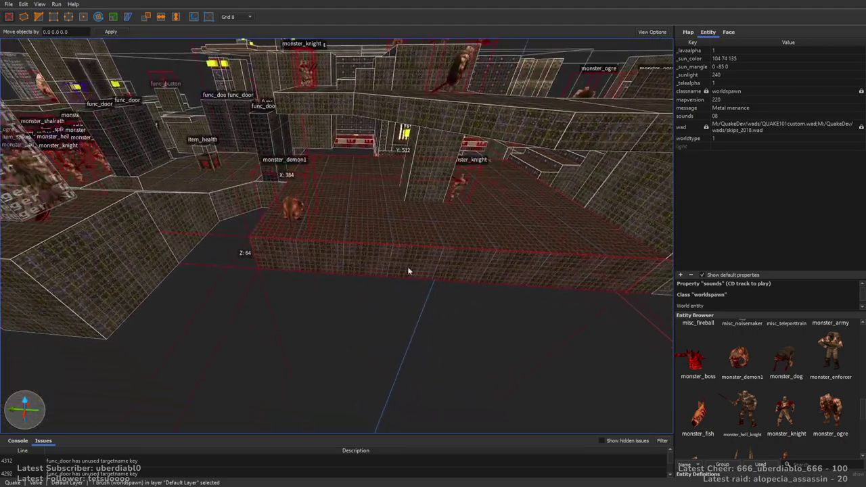
mouse_move(313, 310)
shift+mouse_down()
mouse_move(305, 368)
mouse_move(309, 347)
shift+mouse_up()
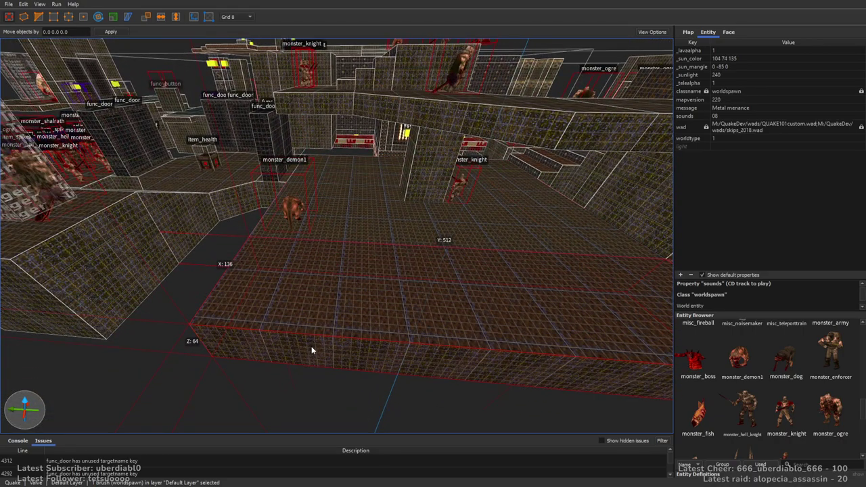
right_drag(317, 348, 361, 336)
shift+drag(589, 212, 304, 264)
mouse_move(230, 210)
mouse_down()
mouse_move(228, 256)
mouse_move(196, 309)
mouse_move(174, 318)
mouse_up()
key(Escape)
Step: Split a 64-unit square off the outer corner of the green-brown floor and texture it with light3_3
mouse_move(473, 305)
right_down()
mouse_move(458, 300)
mouse_move(520, 274)
mouse_move(603, 277)
mouse_move(620, 232)
mouse_move(540, 316)
mouse_move(492, 285)
mouse_move(491, 305)
mouse_move(464, 304)
mouse_move(478, 300)
mouse_move(480, 252)
mouse_move(483, 294)
mouse_move(435, 255)
right_up()
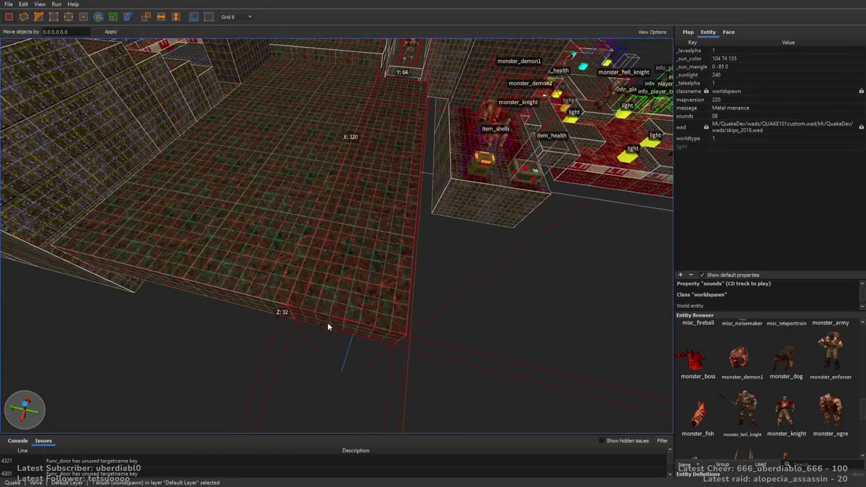
click(353, 243)
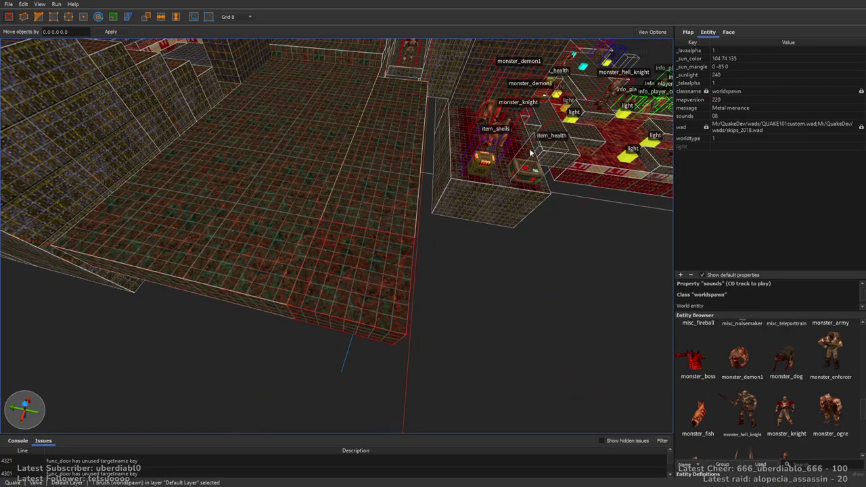
click(728, 34)
drag(863, 393, 863, 304)
click(792, 244)
Step: Copy the light entity from the existing wall light panel onto the new light3_3 floor panel
right_drag(436, 198, 340, 153)
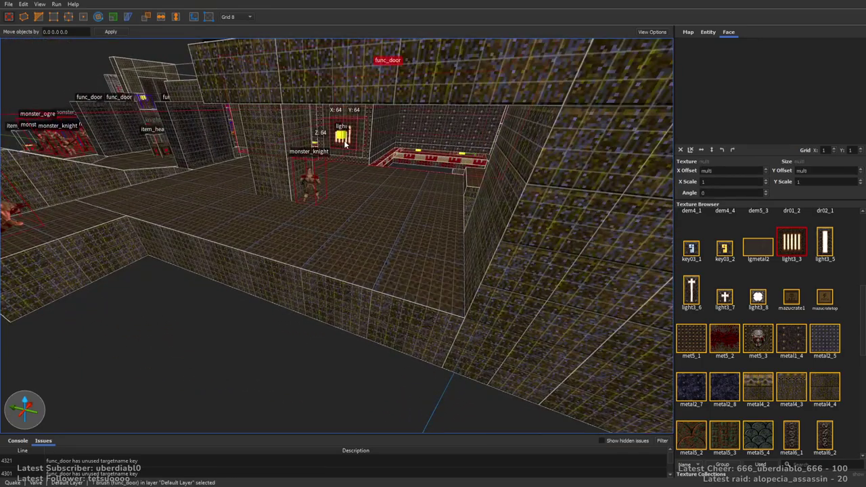
right_drag(412, 229, 348, 258)
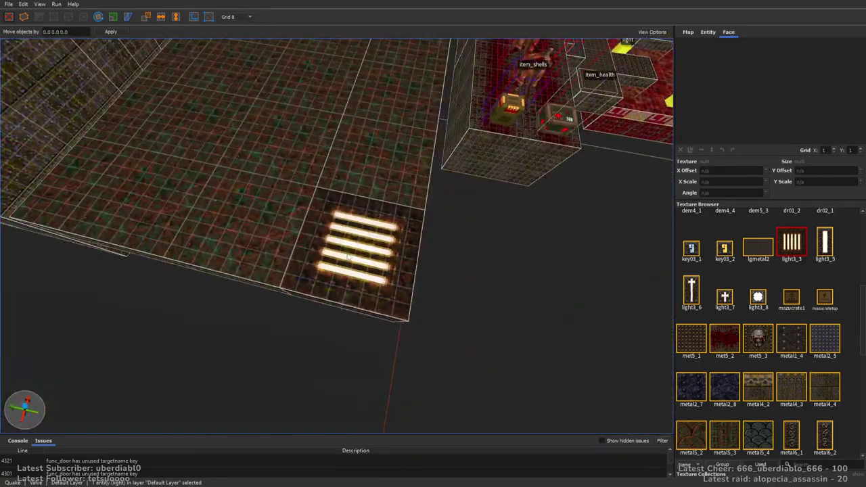
right_drag(502, 259, 420, 257)
Step: Place a weapon_rocketlauncher above the lit floor panel
click(708, 32)
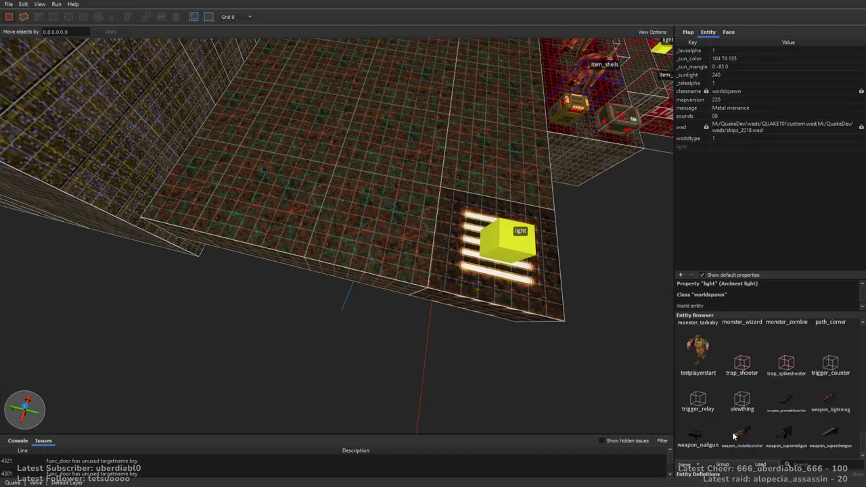
drag(731, 432, 505, 269)
scroll(468, 258, down, 5)
key(Escape)
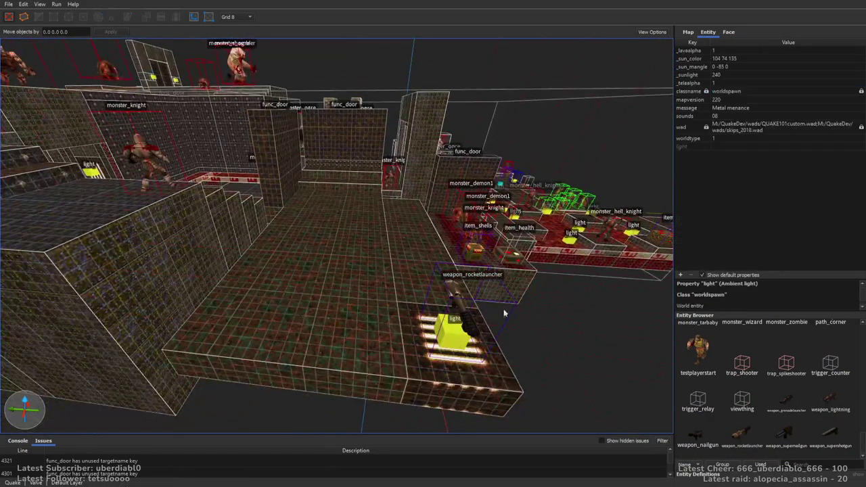
Step: Place an item_armor2 on the green-brown floor on the side opposite the rocket launcher
scroll(842, 424, up, 10)
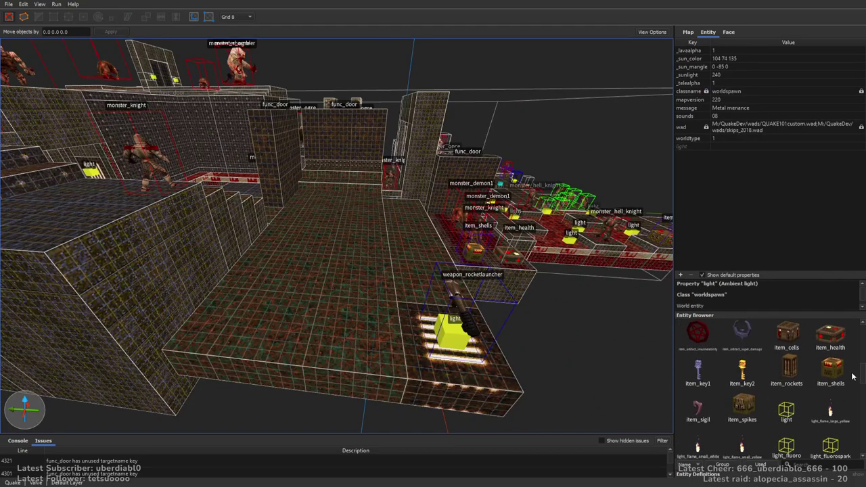
scroll(849, 370, up, 2)
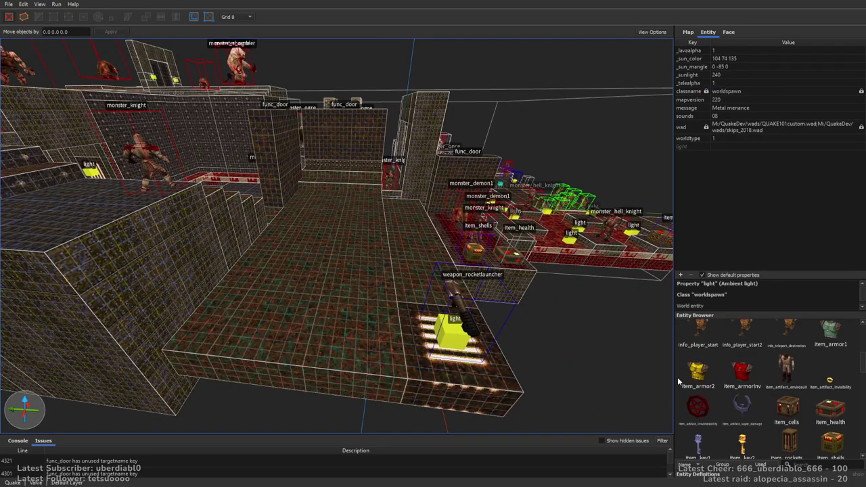
drag(698, 374, 234, 336)
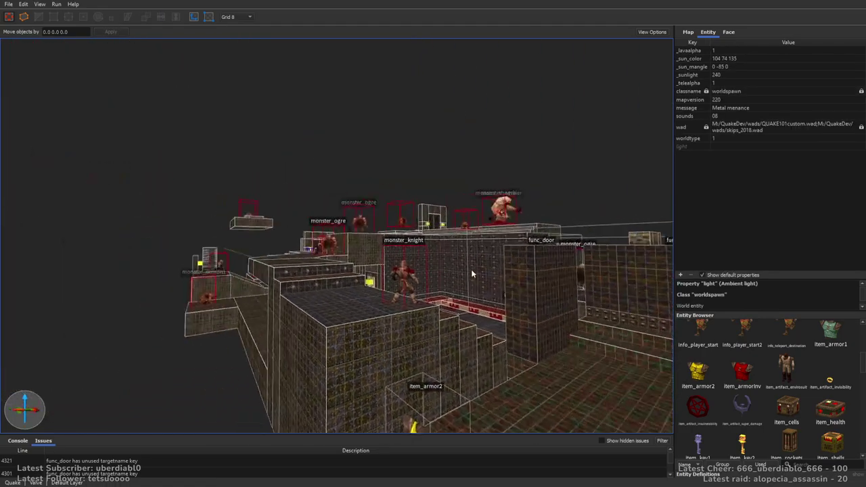
Step: Place an item_artifact_super_damage on the brown floor of the alcove behind the knights' landing
middle_drag(471, 269, 522, 280)
right_drag(522, 280, 391, 324)
drag(694, 386, 389, 242)
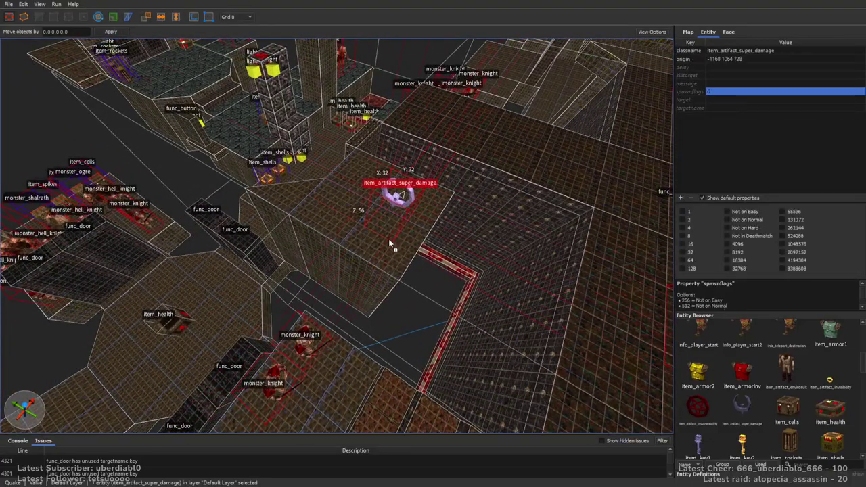
key(Escape)
Step: Add a light entity beneath the super damage artifact in the alcove
right_drag(397, 257, 394, 279)
scroll(400, 306, up, 2)
click(400, 307)
right_drag(511, 261, 517, 332)
click(490, 314)
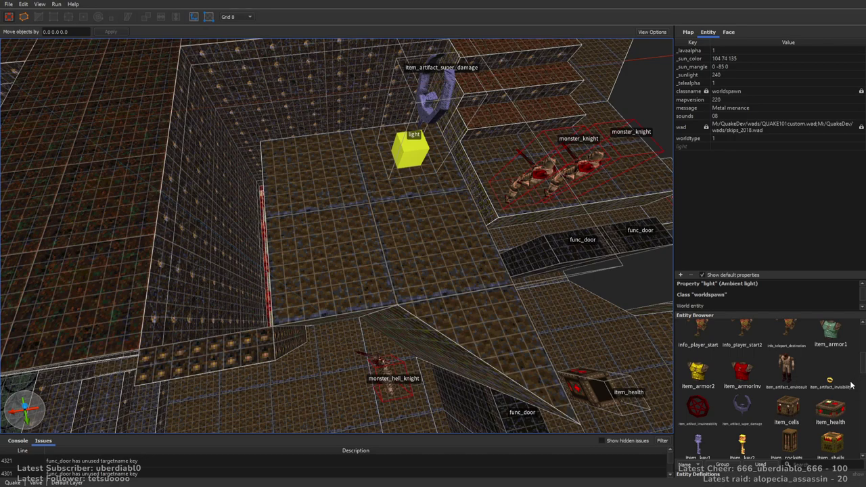
scroll(753, 375, down, 3)
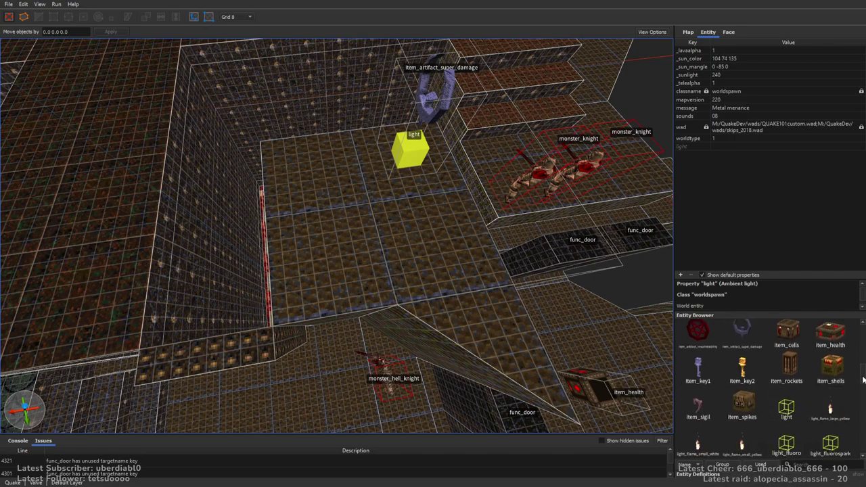
scroll(860, 387, up, 3)
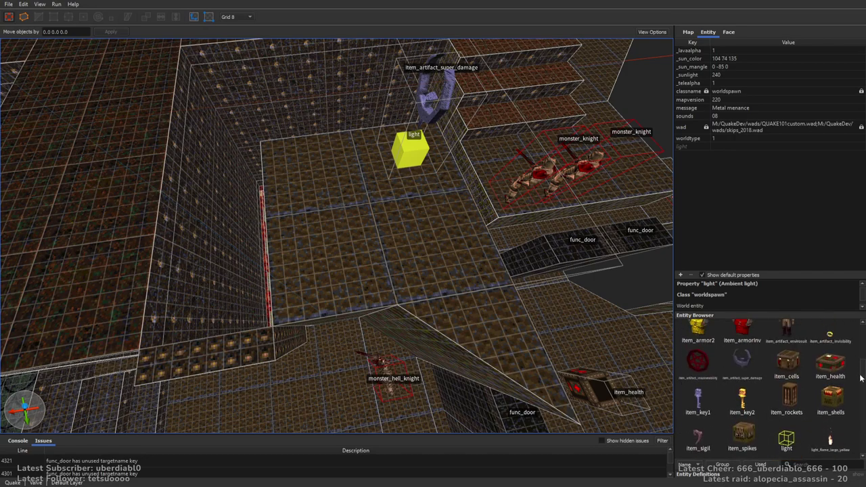
drag(787, 384, 646, 325)
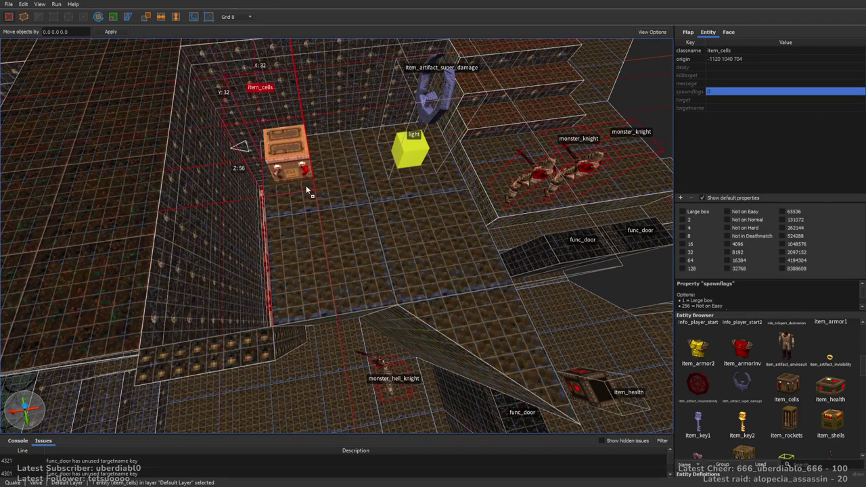
drag(320, 167, 325, 166)
right_drag(325, 165, 363, 211)
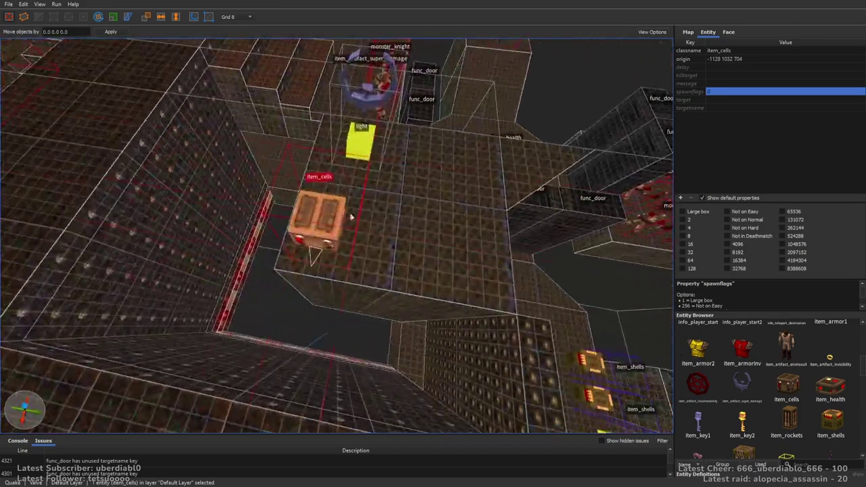
scroll(322, 238, down, 5)
Step: Draw a trigger-textured brush of 112 x 40 x 80 units across the alcove in front of the cells and super damage
right_drag(566, 219, 680, 20)
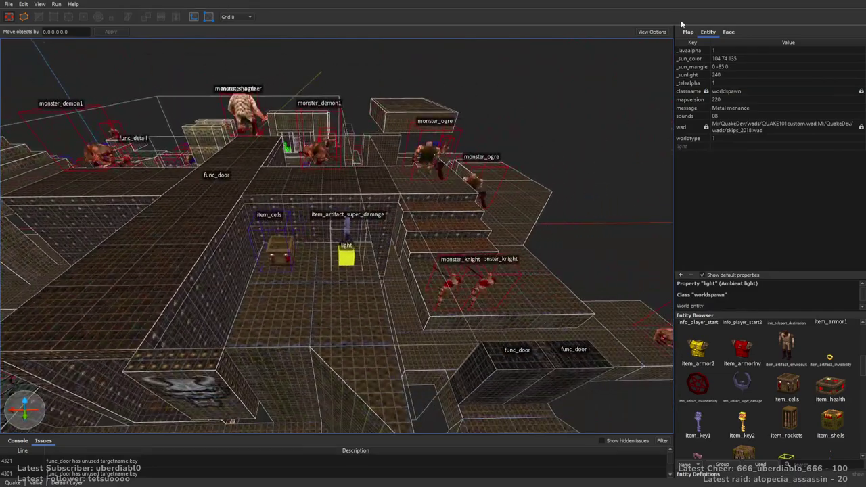
click(729, 32)
drag(862, 299, 854, 420)
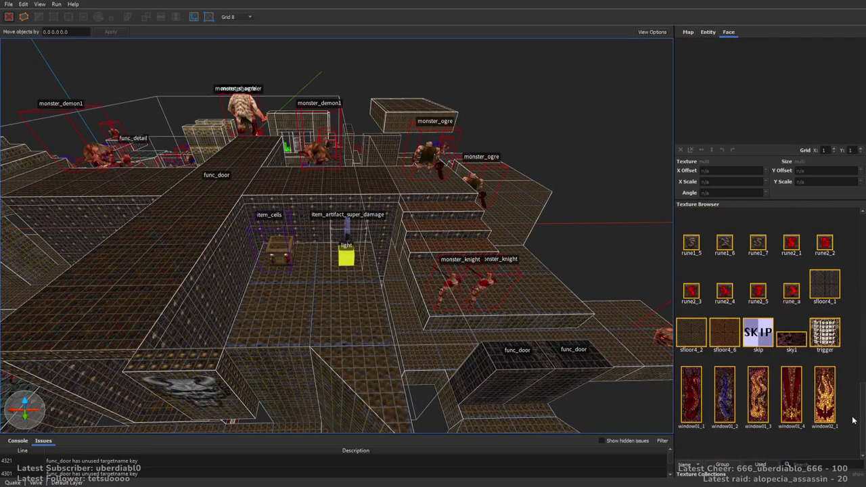
click(818, 334)
scroll(242, 227, up, 5)
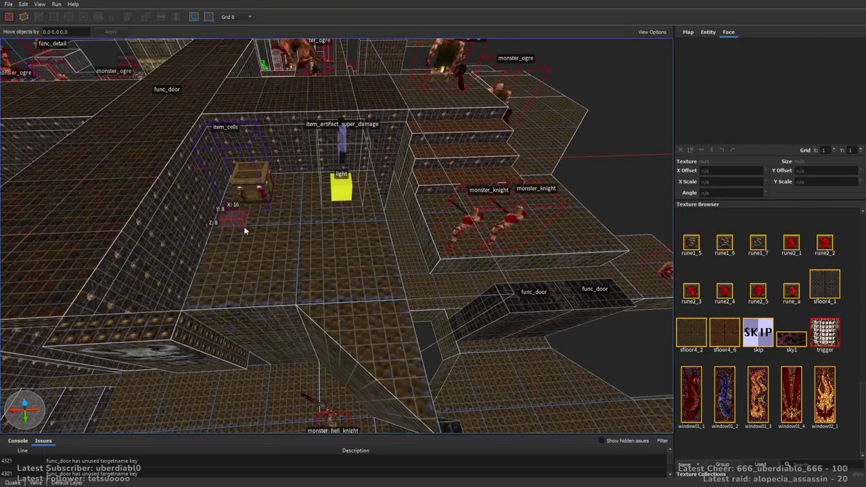
shift+drag(365, 226, 383, 162)
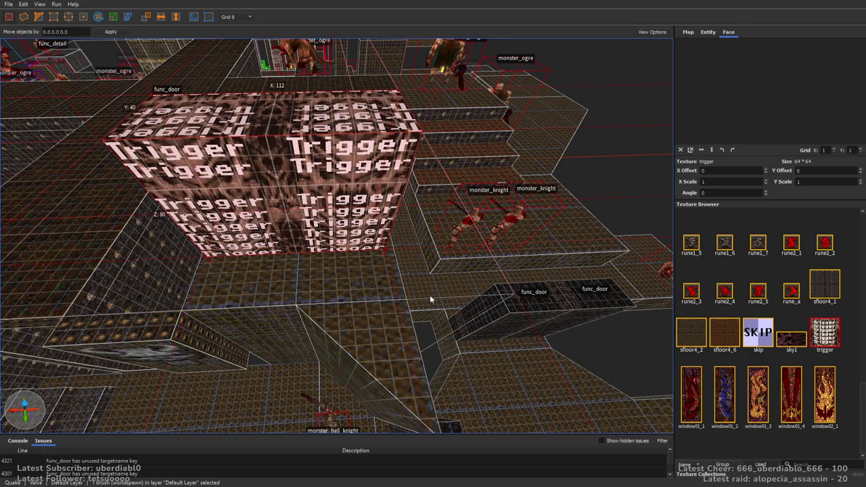
Step: Turn the trigger brush in front of the super damage alcove into a trigger_secret
mouse_move(595, 373)
right_down()
mouse_move(431, 233)
mouse_move(440, 251)
mouse_move(526, 236)
mouse_move(439, 200)
mouse_move(415, 216)
mouse_move(521, 234)
mouse_move(488, 224)
mouse_move(550, 273)
mouse_move(627, 260)
mouse_move(478, 253)
mouse_move(499, 257)
mouse_move(486, 318)
mouse_move(463, 260)
mouse_move(449, 252)
right_up()
key(Escape)
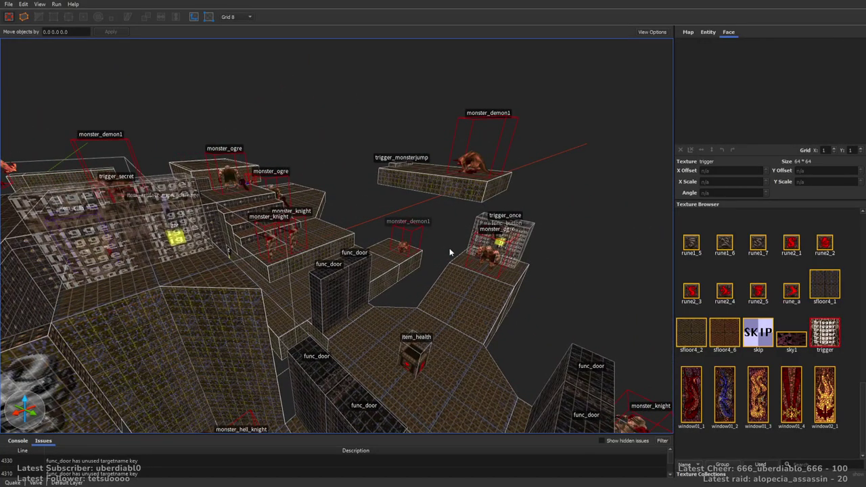
right_drag(424, 285, 430, 246)
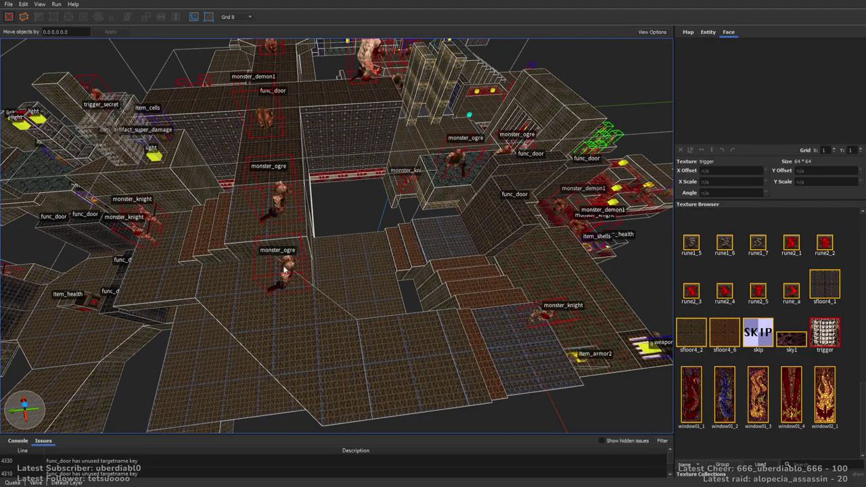
right_drag(438, 256, 461, 210)
click(707, 32)
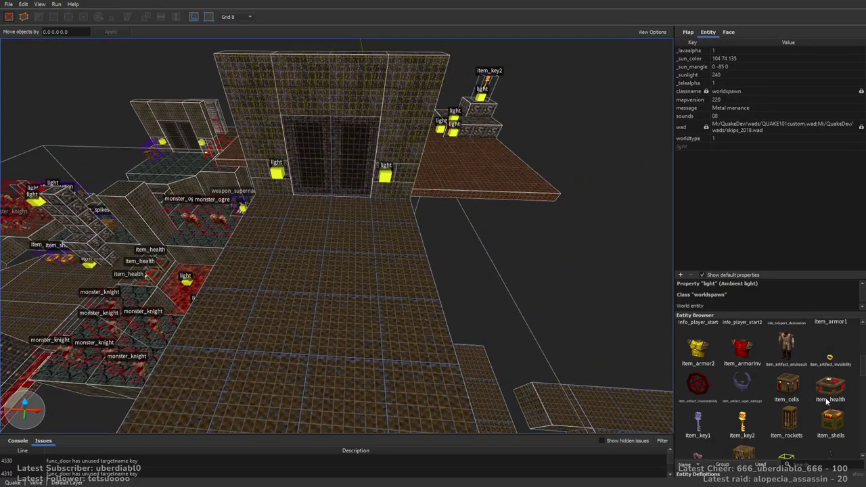
scroll(812, 386, down, 10)
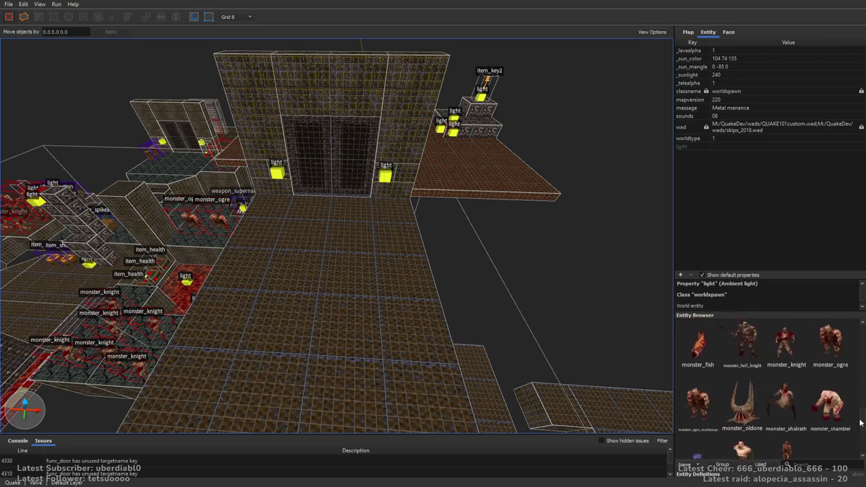
drag(830, 395, 267, 245)
right_drag(283, 265, 365, 223)
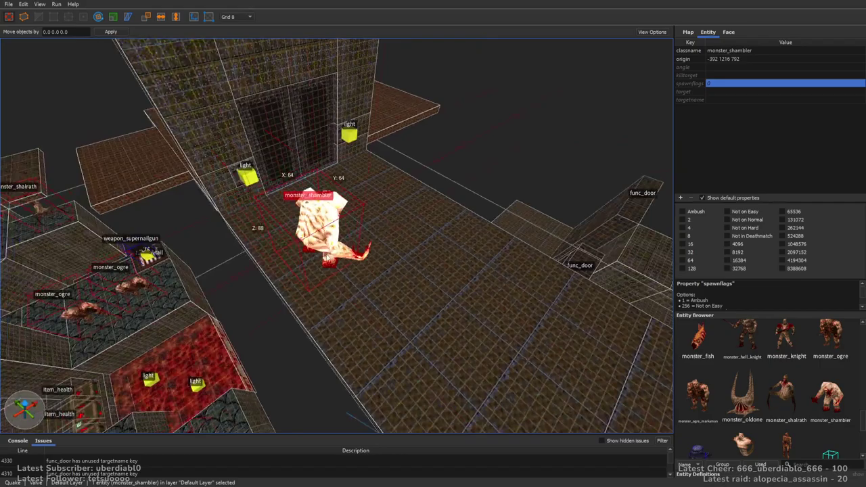
right_drag(331, 256, 463, 237)
key(alt+Right)
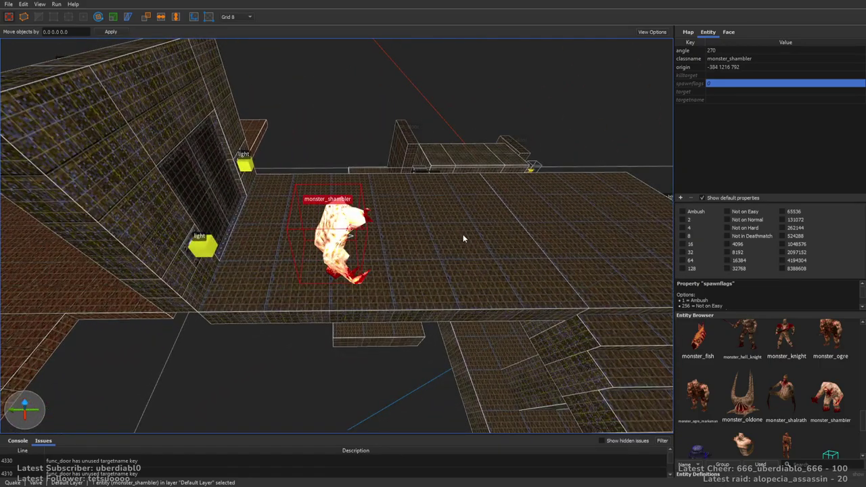
key(Escape)
Step: Retexture the three riser faces of the stairs below the shambler's platform with a studded dark metal texture
scroll(414, 226, down, 10)
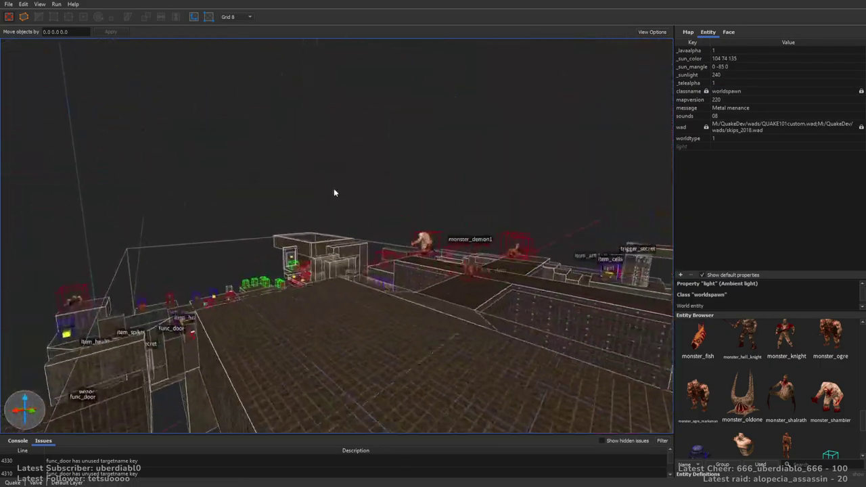
scroll(419, 230, up, 5)
right_drag(418, 230, 438, 228)
shift+click(425, 237)
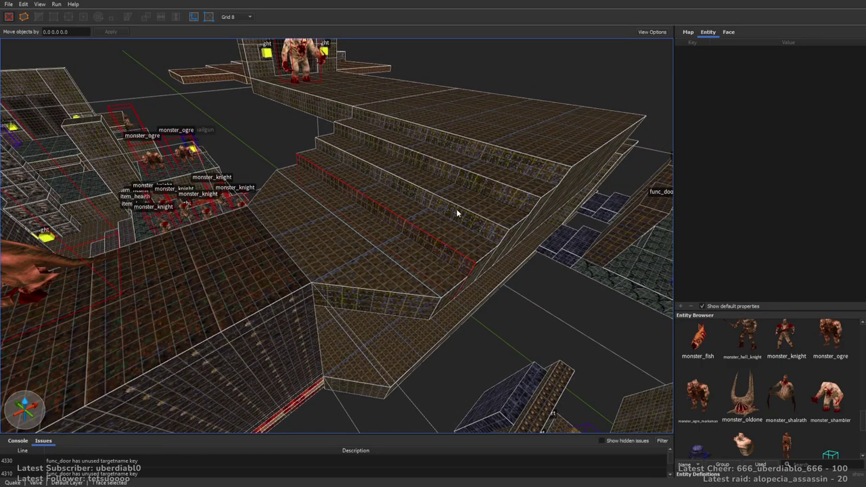
click(728, 33)
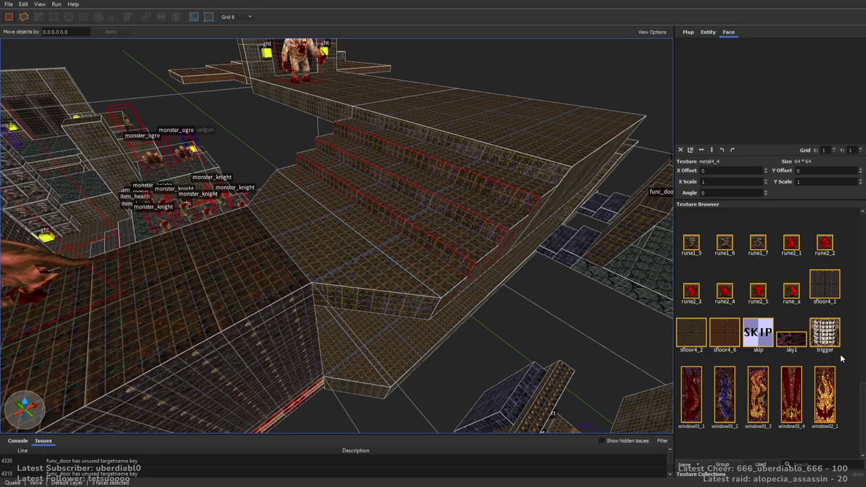
drag(858, 385, 858, 316)
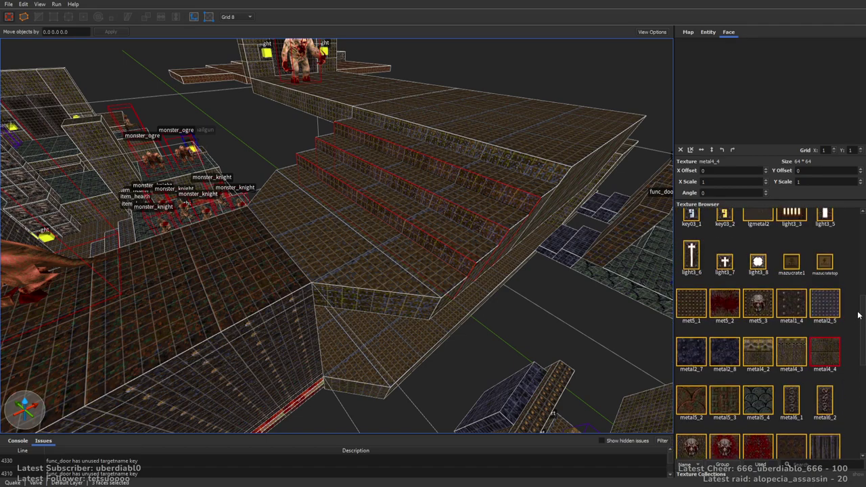
right_drag(473, 264, 449, 259)
Step: Apply the sfloor4_6 texture to the tread faces of the same stairs
shift+click(448, 258)
shift+click(449, 257)
drag(861, 308, 861, 406)
right_drag(500, 228, 420, 235)
key(Escape)
key(w)
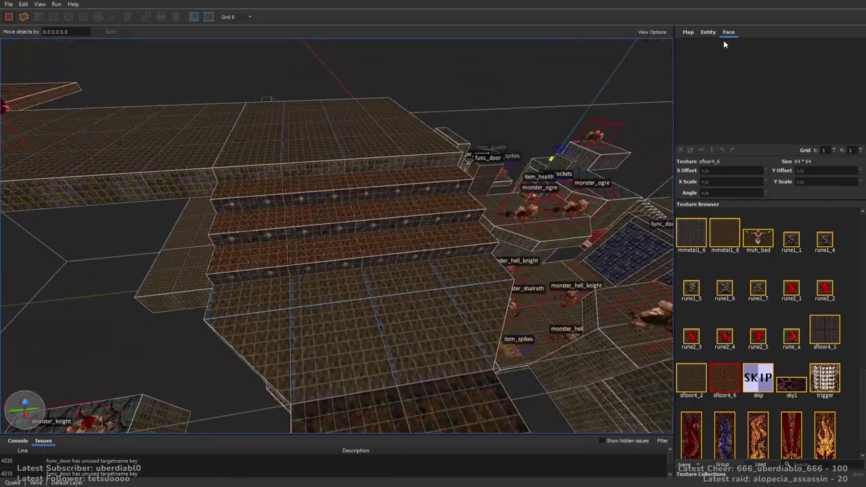
Step: Place an item_spikes at the foot of the stairs, flag it as Large box, and put a copy beside it
click(708, 32)
scroll(855, 420, down, 10)
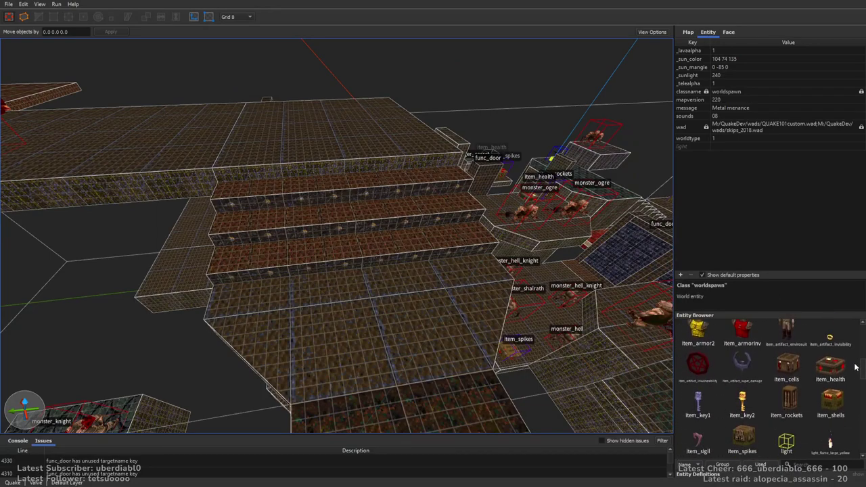
drag(739, 389, 294, 308)
alt+right_drag(294, 308, 395, 296)
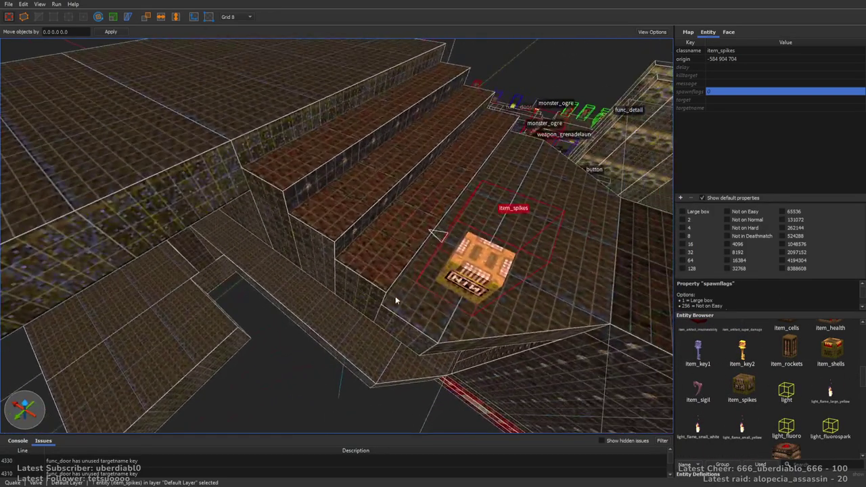
drag(486, 280, 482, 291)
click(697, 212)
alt+right_drag(474, 257, 378, 246)
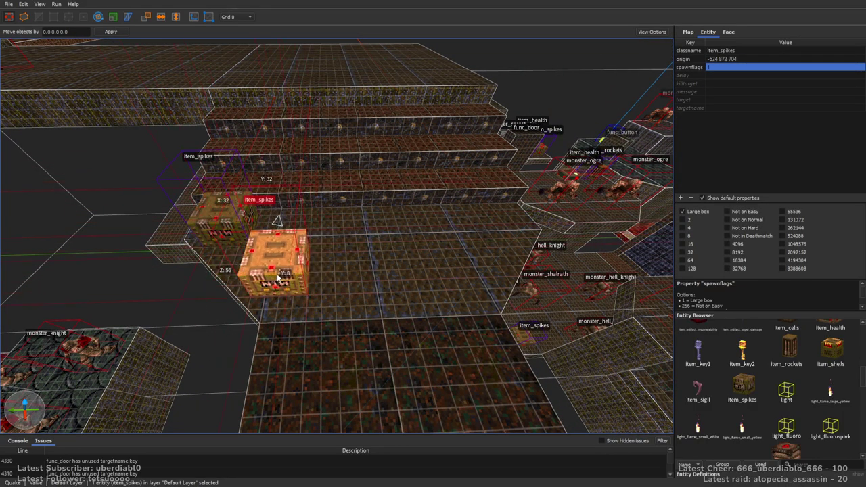
key(Escape)
Step: Place an item_health at the opposite end of the stair landing from the spikes boxes
alt+right_drag(454, 278, 479, 281)
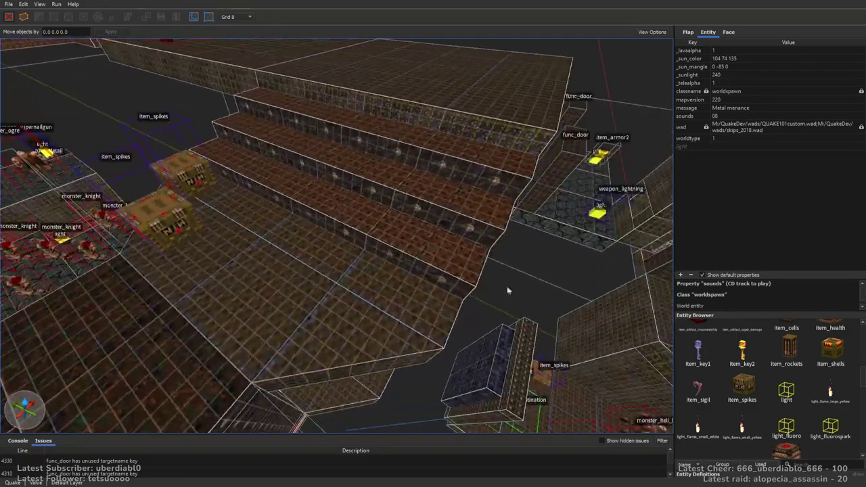
drag(833, 330, 378, 336)
key(Escape)
alt+right_drag(525, 351, 487, 285)
Step: Draw a 32 x 32 pillar about 208 units tall in the rune1_4 texture on the shambler's platform, using grid 16
scroll(485, 246, up, 5)
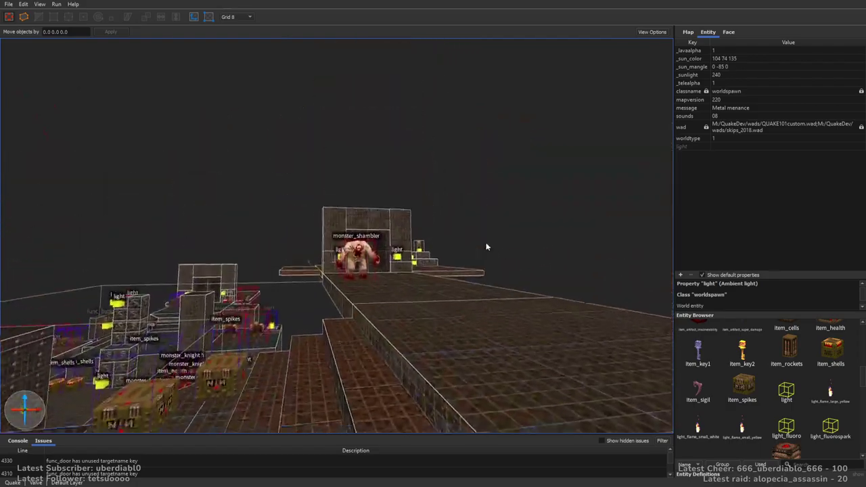
alt+right_drag(485, 246, 515, 145)
scroll(391, 273, up, 4)
click(729, 31)
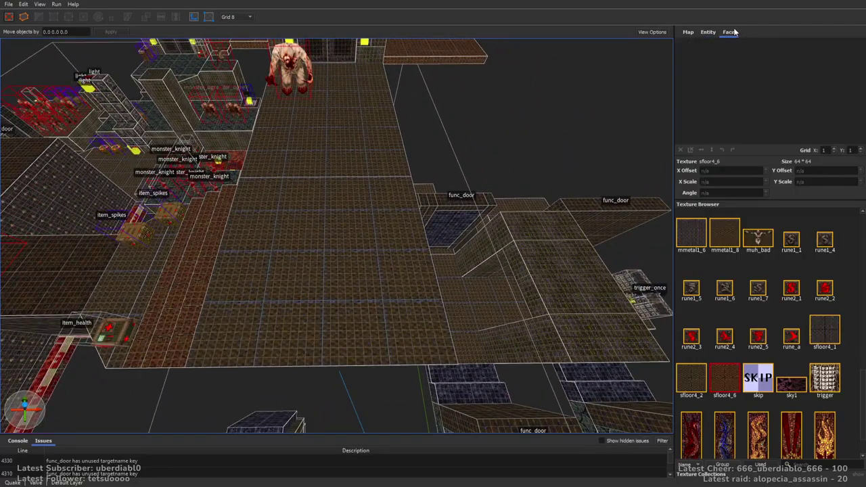
click(826, 238)
scroll(410, 253, up, 4)
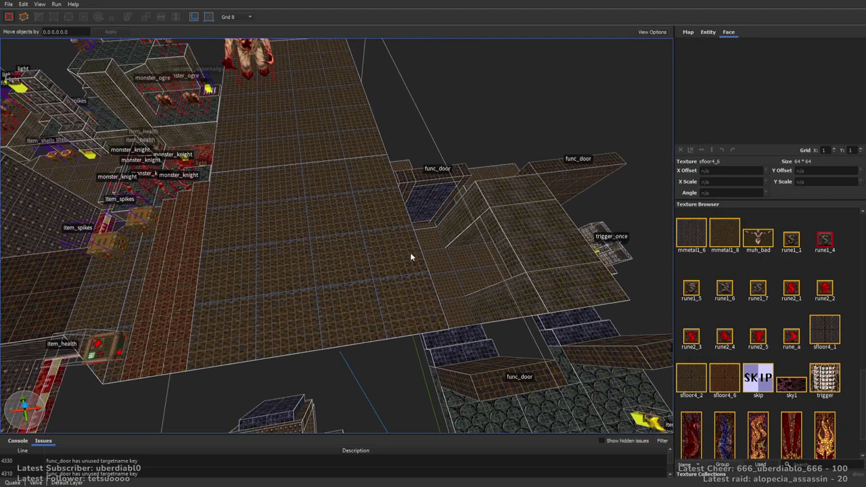
key(plus)
drag(324, 242, 345, 246)
mouse_move(385, 237)
alt+right_down()
mouse_move(361, 239)
mouse_move(408, 346)
alt+right_up()
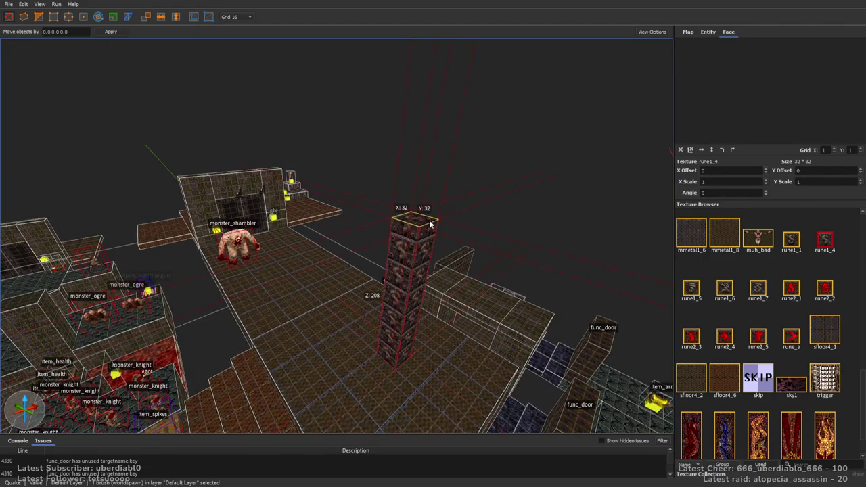
alt+right_drag(453, 239, 473, 241)
click(474, 242)
Step: Place monster_hell_knights on the red-brown floor behind the double door and turn them to angle 270
mouse_move(520, 261)
alt+right_down()
mouse_move(495, 288)
mouse_move(423, 275)
mouse_move(415, 257)
mouse_move(403, 255)
alt+right_up()
alt+right_drag(587, 273, 473, 203)
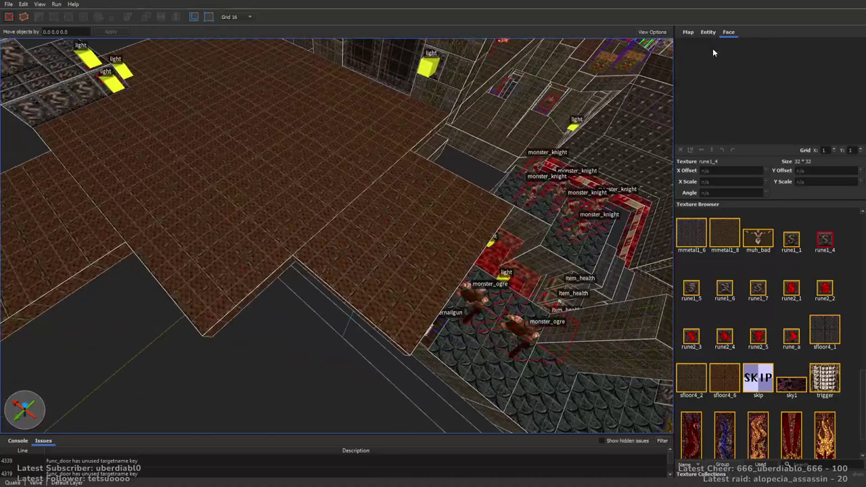
click(708, 34)
scroll(852, 388, down, 5)
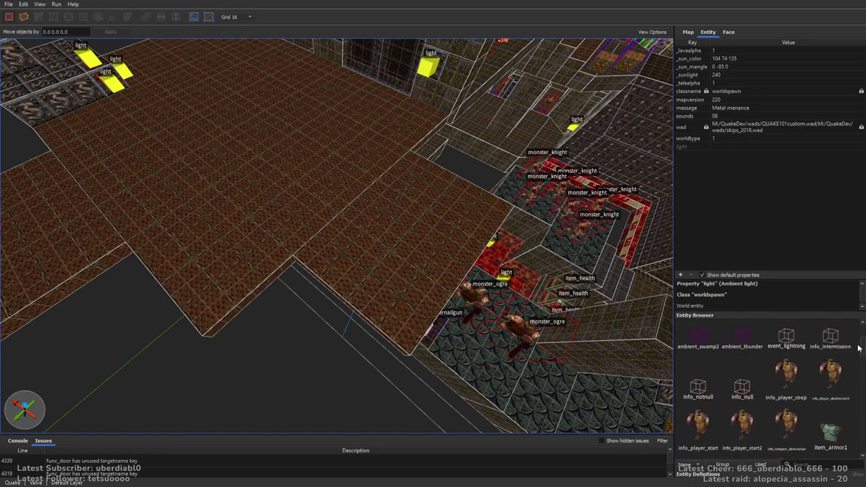
scroll(851, 402, down, 2)
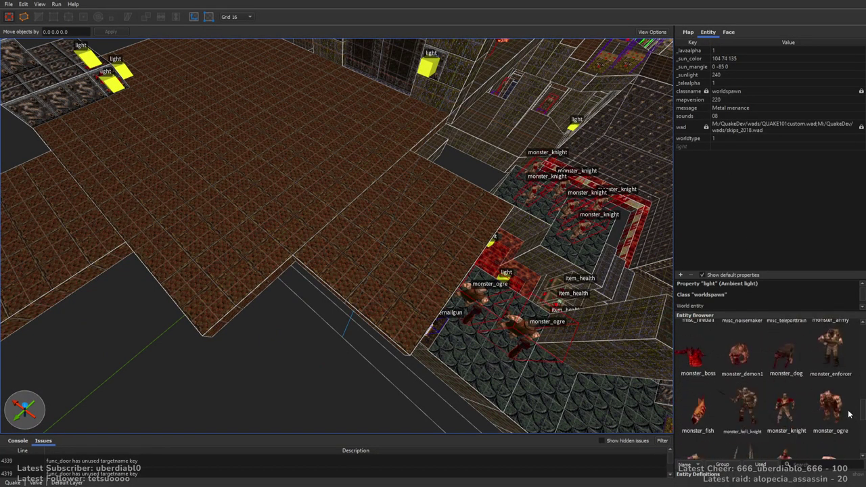
drag(749, 389, 470, 211)
drag(490, 290, 434, 276)
drag(423, 332, 309, 235)
scroll(308, 232, down, 5)
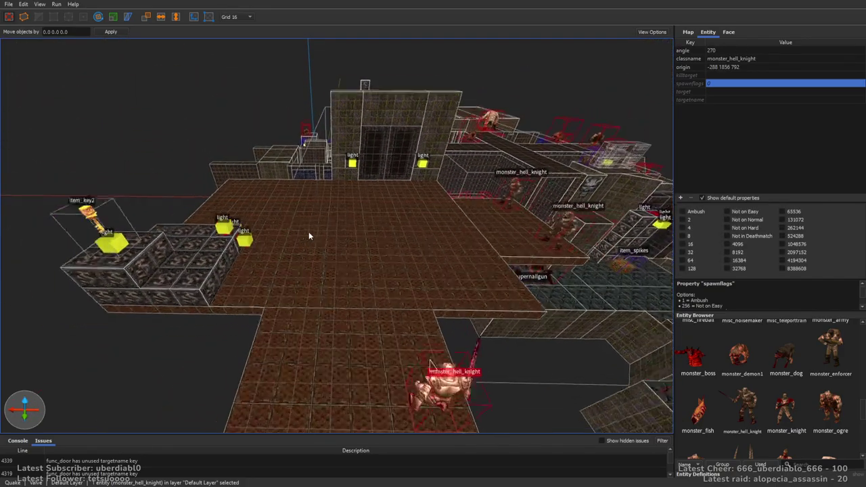
ctrl+drag(406, 347, 269, 345)
right_drag(374, 277, 472, 255)
key(Escape)
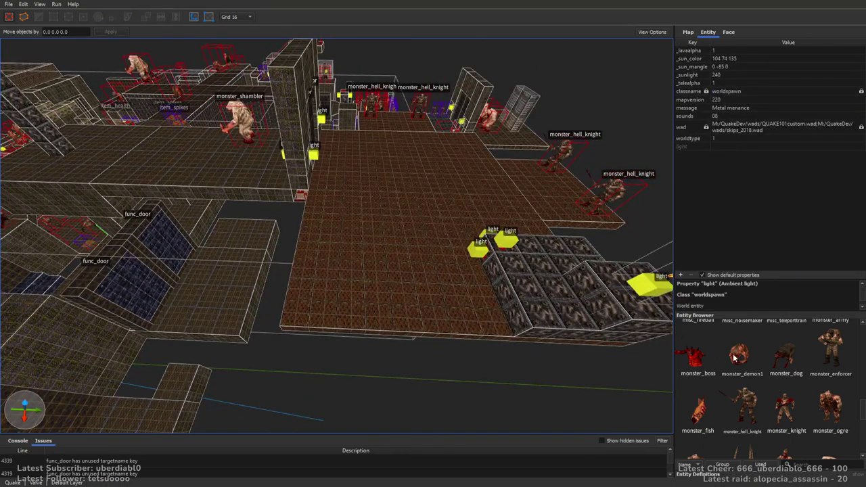
Step: Place a monster_ogre at 16 1424 792 on the red-brown floor near the door wall and turn it to angle 180
drag(848, 404, 410, 313)
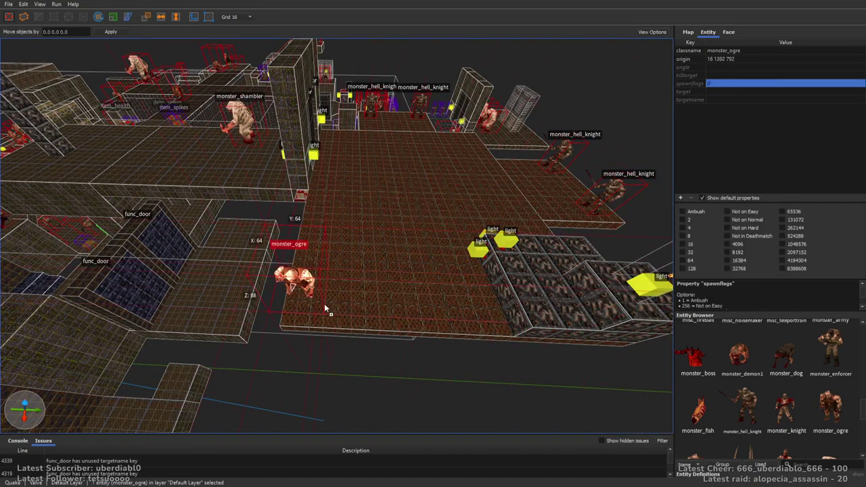
key(alt+Left)
key(alt+Left)
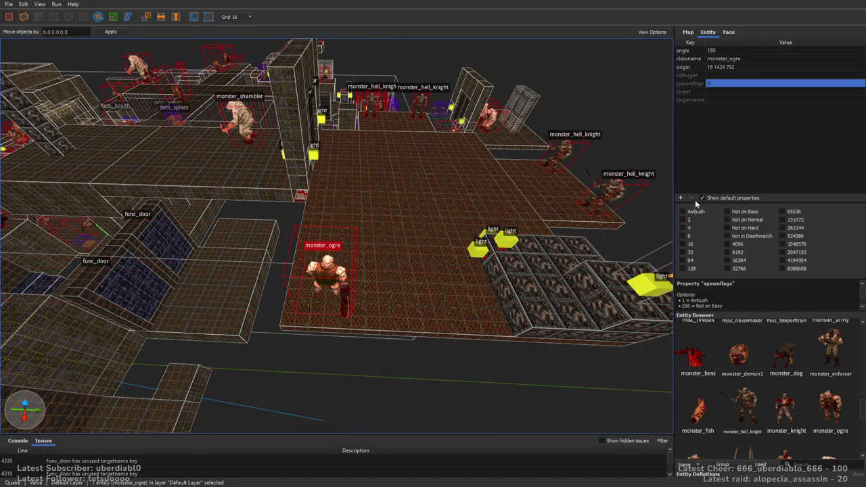
Step: Select one monster_hell_knight from each pair on the red-brown floor for editing their spawn flags
right_drag(406, 271, 474, 224)
click(496, 203)
ctrl+click(320, 177)
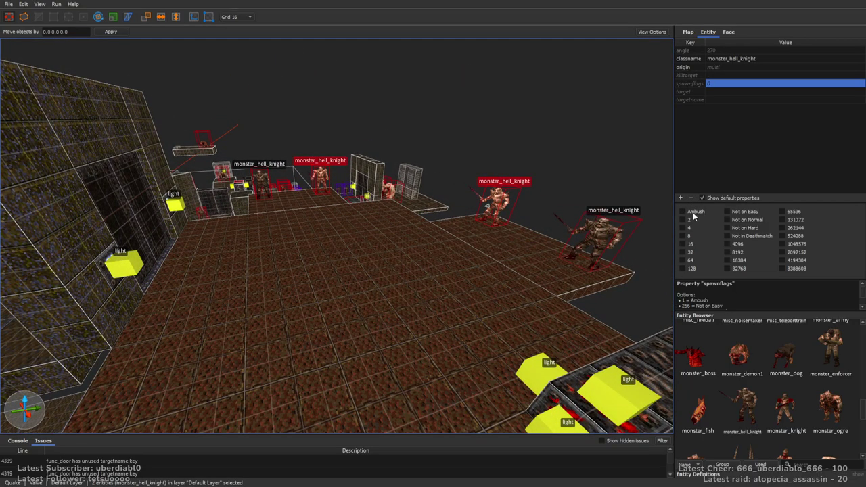
scroll(454, 208, up, 3)
click(532, 246)
Step: Place a monster_knight at -424 872 504 in the lower corridor, turn it to angle 270, and put a copy farther along, using grid 8
right_drag(532, 246, 391, 226)
drag(784, 417, 343, 300)
key(minus)
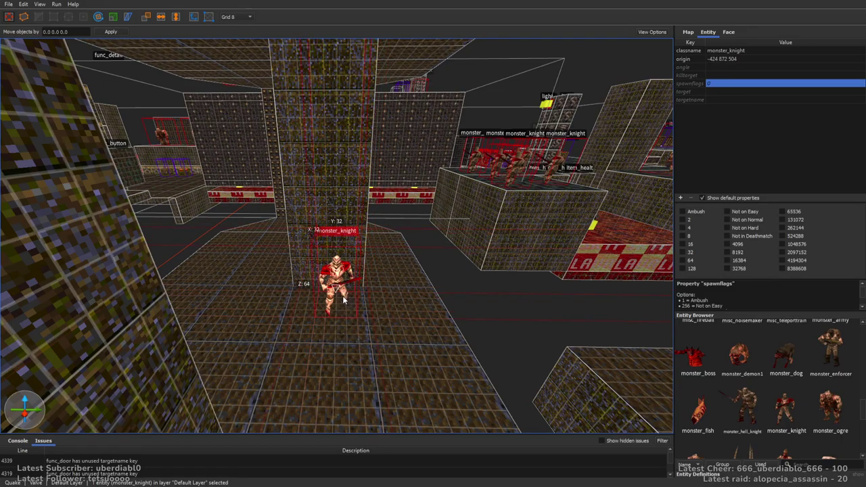
right_drag(345, 300, 339, 337)
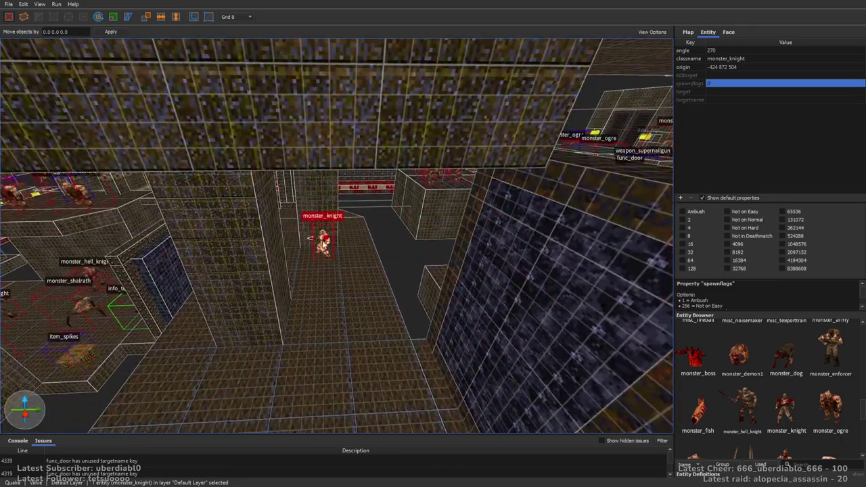
drag(323, 243, 323, 347)
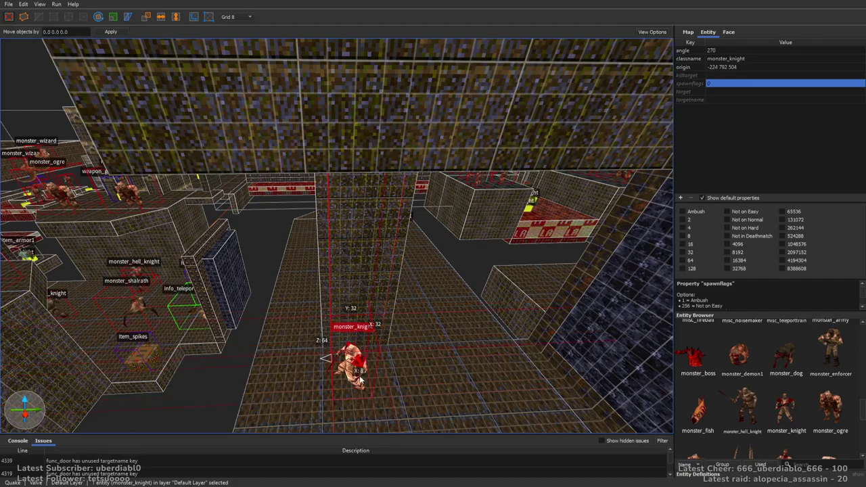
key(Escape)
Step: Place a monster_wizard beside the corridor entrance near the trigger_once and raise it to 160 928 608
right_drag(361, 373, 595, 295)
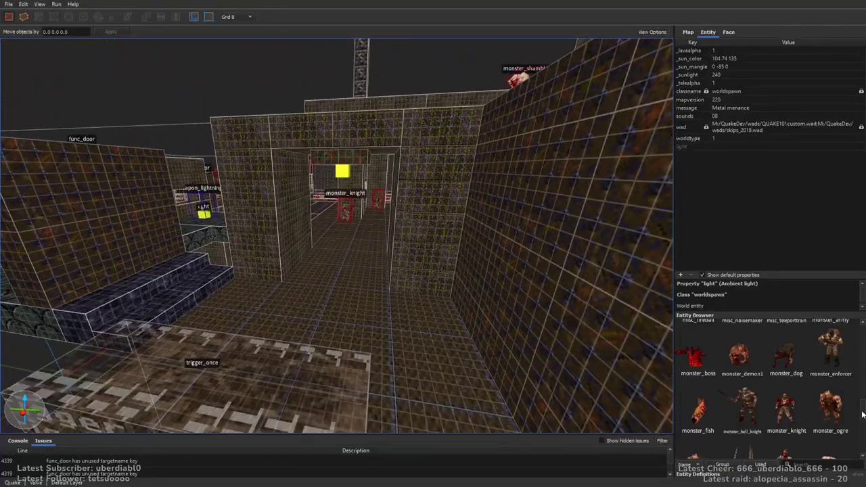
scroll(862, 415, down, 4)
drag(756, 379, 465, 316)
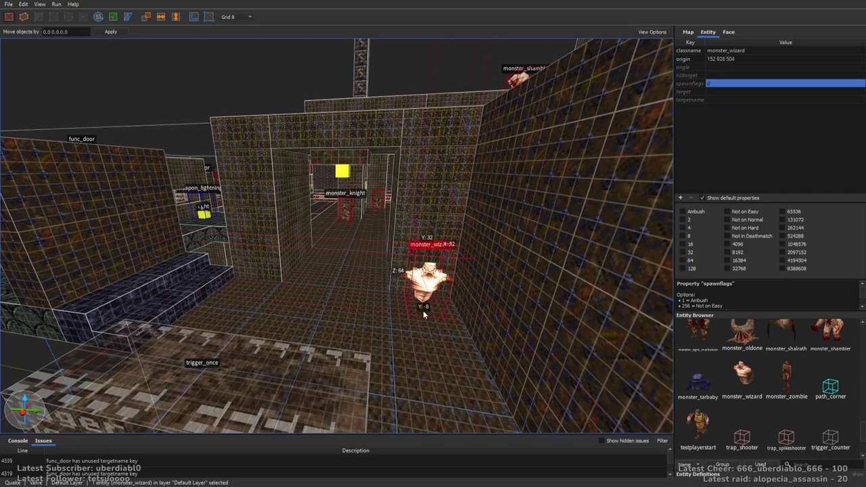
alt+drag(422, 312, 440, 205)
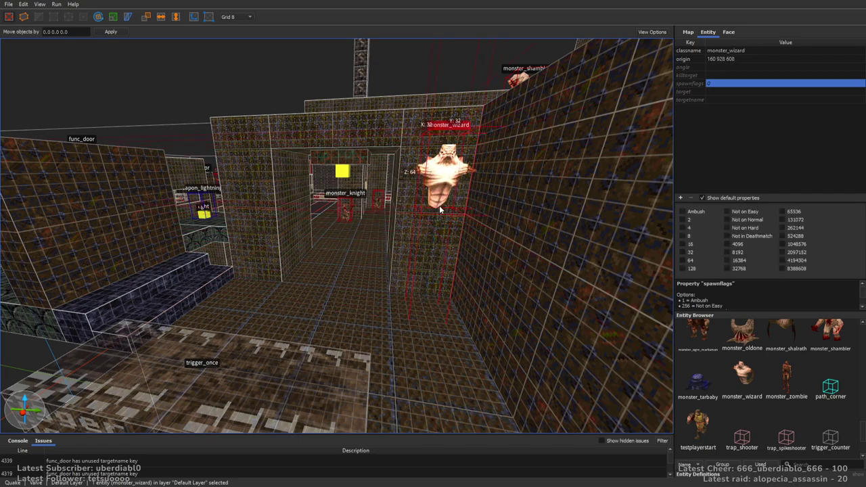
Step: Turn the monster_wizard beside the corridor entrance to angle 315
click(727, 68)
scroll(521, 146, down, 3)
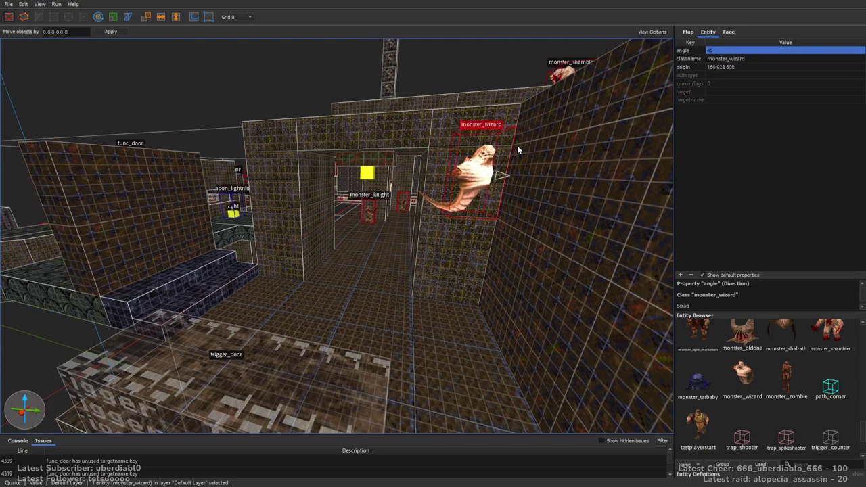
key(alt+Page_Up)
scroll(514, 144, down, 1)
scroll(514, 144, up, 5)
right_drag(528, 144, 616, 135)
scroll(616, 135, down, 5)
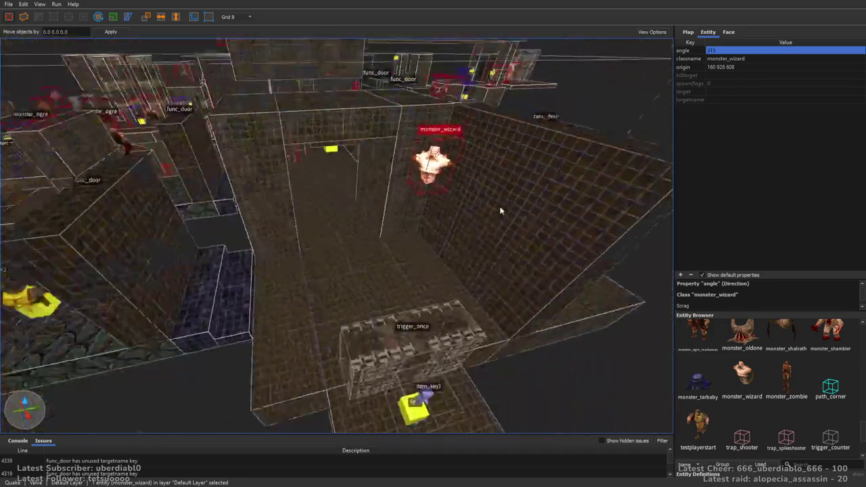
click(690, 83)
right_drag(663, 205, 521, 291)
key(Escape)
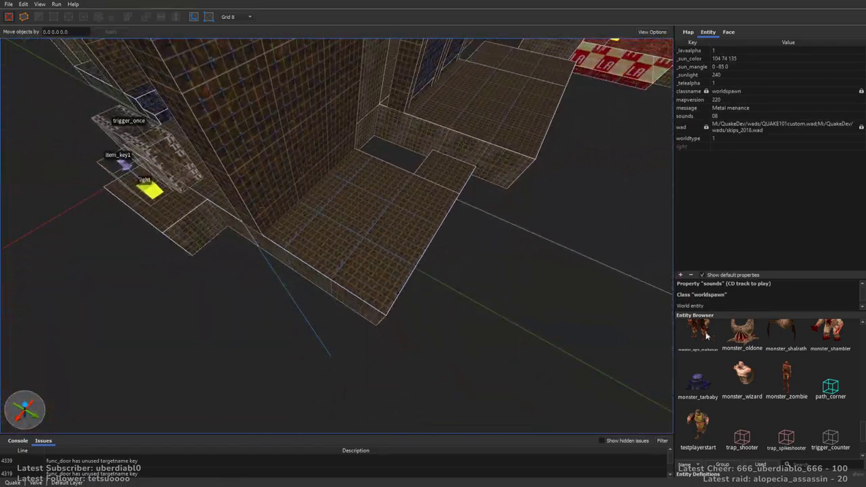
scroll(847, 393, up, 3)
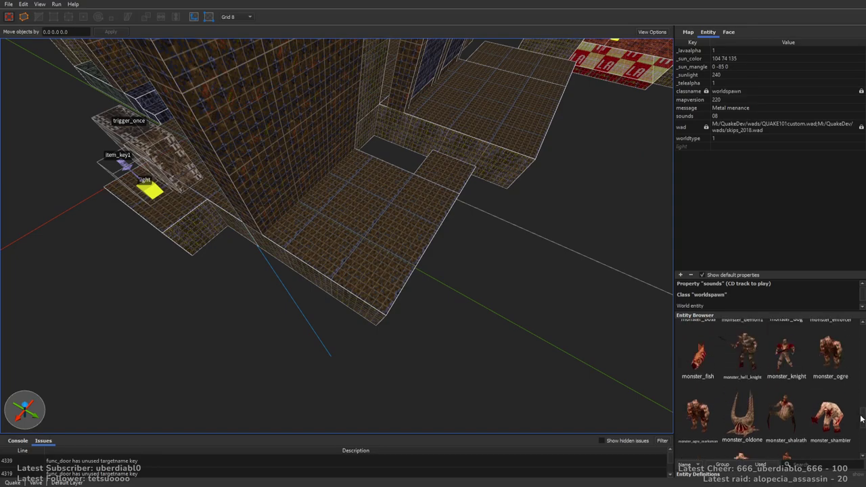
drag(817, 348, 381, 249)
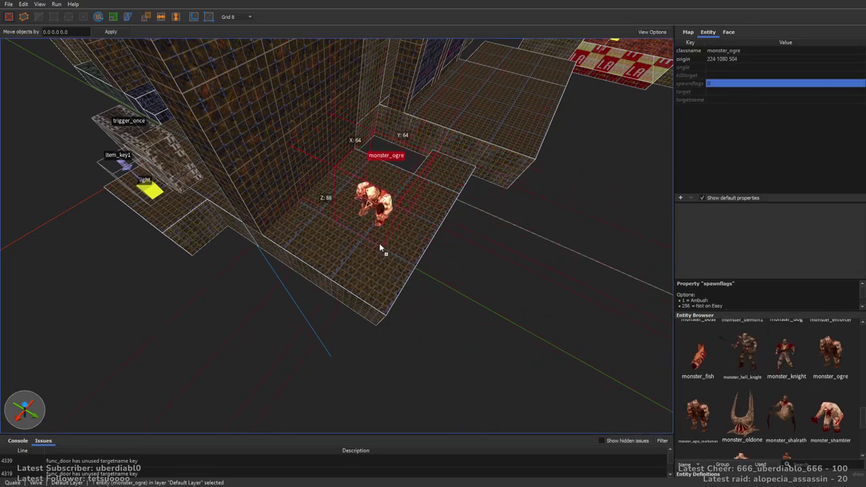
click(460, 271)
right_drag(460, 270, 499, 230)
drag(830, 416, 412, 313)
drag(463, 298, 447, 268)
right_drag(449, 269, 433, 260)
ctrl+drag(433, 261, 231, 327)
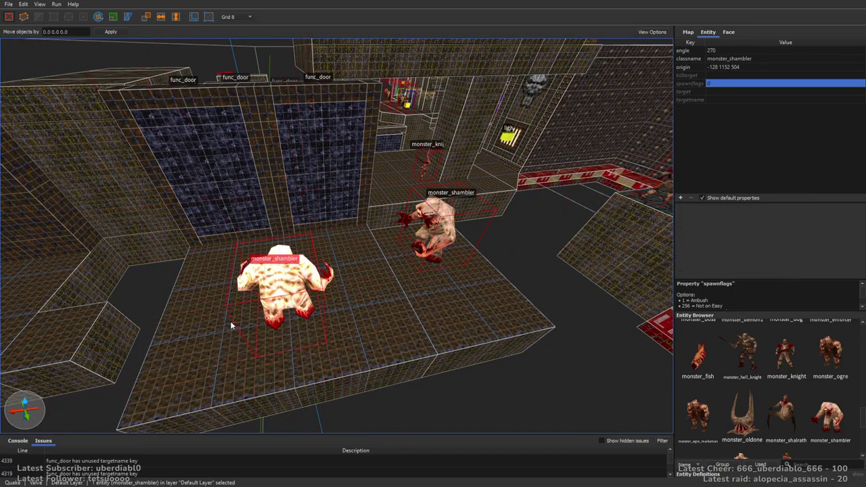
click(429, 237)
right_drag(429, 275, 403, 269)
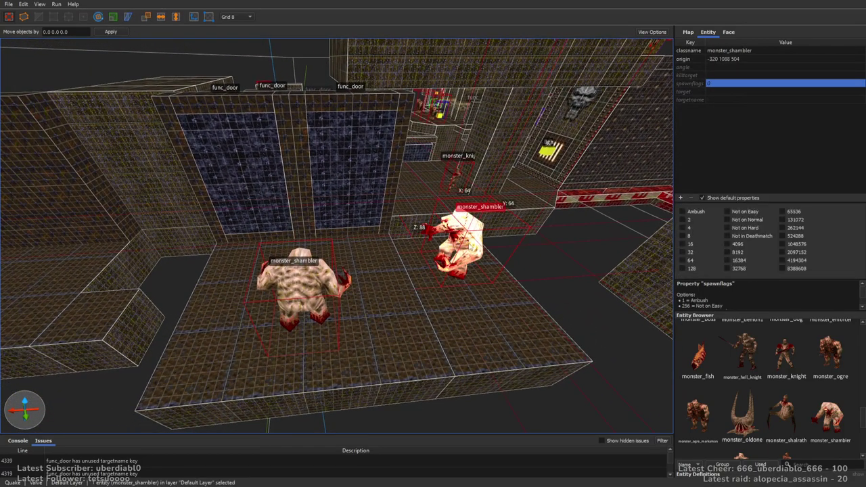
right_drag(516, 243, 695, 213)
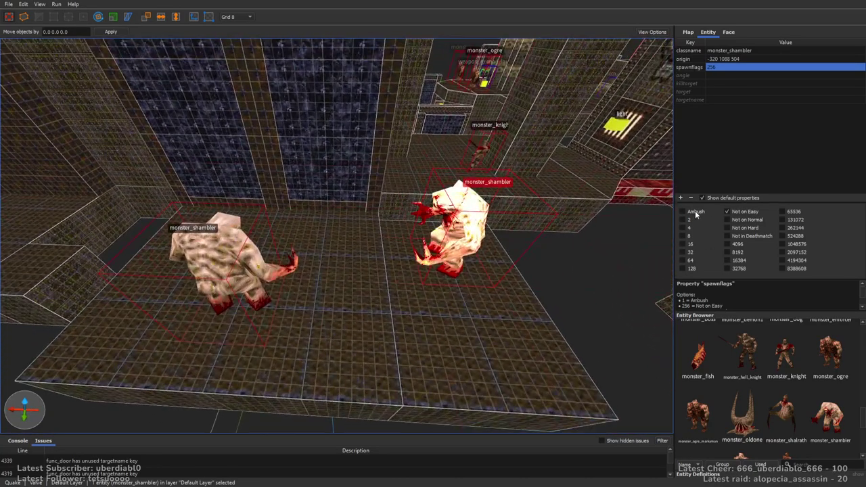
double_click(758, 51)
key(BackSpace)
key(BackSpace)
key(BackSpace)
key(BackSpace)
key(BackSpace)
key(BackSpace)
key(BackSpace)
key(BackSpace)
text(ogre)
key(Return)
right_drag(525, 224, 720, 316)
key(Escape)
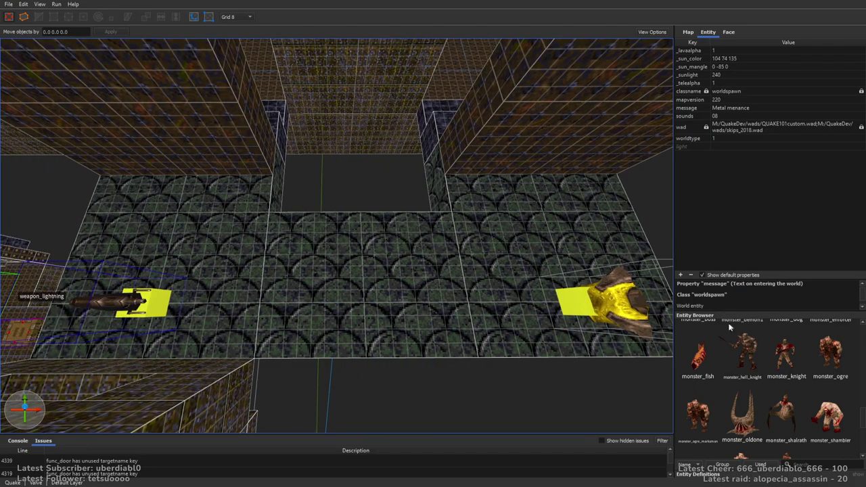
Step: Place a monster_hell_knight at 224 576 536 on the green stone floor behind the item_armor2 and turn it to angle 45
drag(743, 349, 566, 219)
right_drag(567, 218, 460, 209)
drag(460, 208, 458, 212)
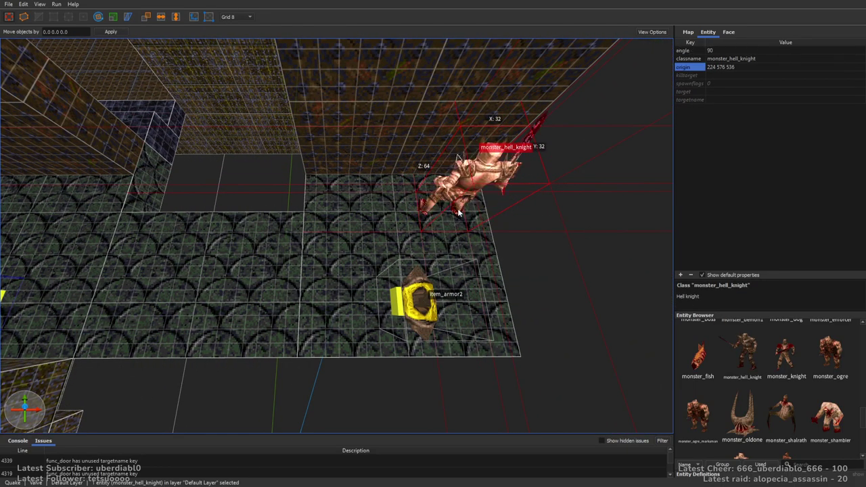
scroll(559, 133, up, 3)
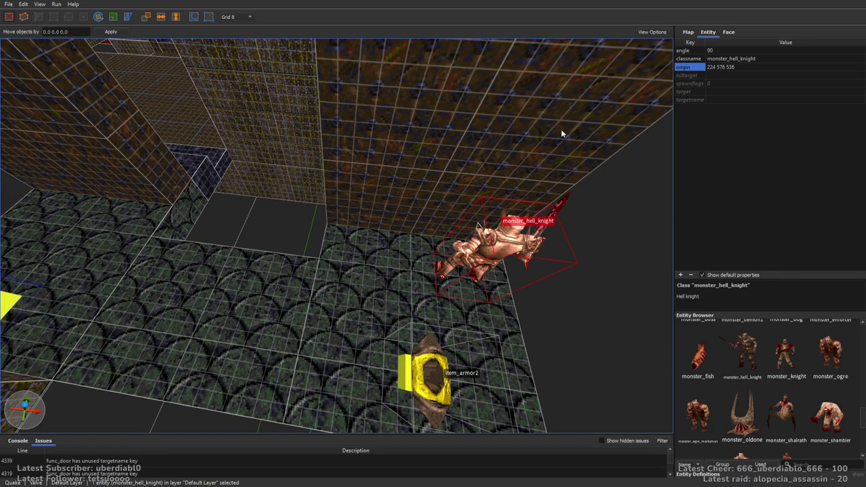
scroll(613, 148, down, 3)
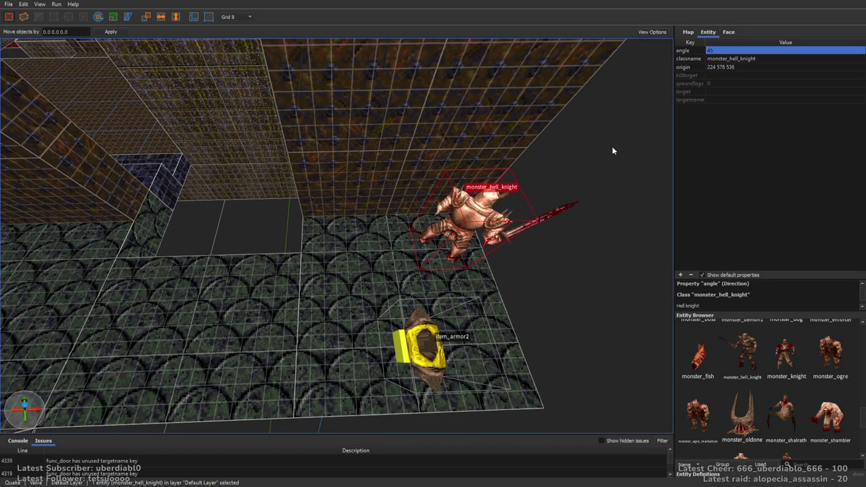
key(alt+Left)
right_drag(612, 146, 596, 243)
click(534, 225)
mouse_move(533, 225)
right_down()
mouse_move(471, 208)
mouse_move(491, 174)
mouse_move(461, 161)
mouse_move(400, 261)
mouse_move(414, 264)
mouse_move(467, 217)
mouse_move(460, 201)
mouse_move(496, 236)
mouse_move(510, 265)
mouse_move(469, 257)
mouse_move(477, 245)
mouse_move(475, 277)
mouse_move(560, 301)
mouse_move(625, 280)
mouse_move(468, 263)
mouse_move(449, 245)
mouse_move(406, 290)
mouse_move(561, 236)
mouse_move(535, 223)
mouse_move(570, 236)
mouse_move(580, 199)
mouse_move(606, 202)
mouse_move(519, 217)
right_up()
scroll(475, 189, up, 6)
drag(856, 415, 854, 371)
drag(738, 411, 371, 240)
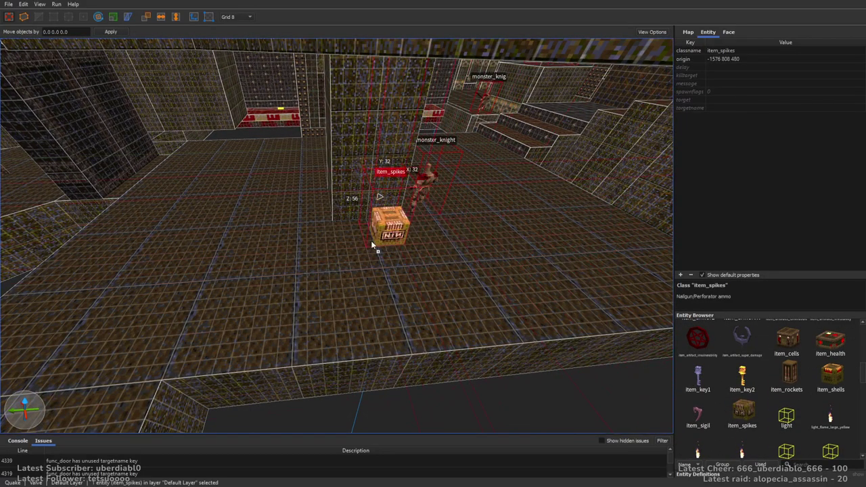
scroll(370, 240, up, 5)
click(745, 93)
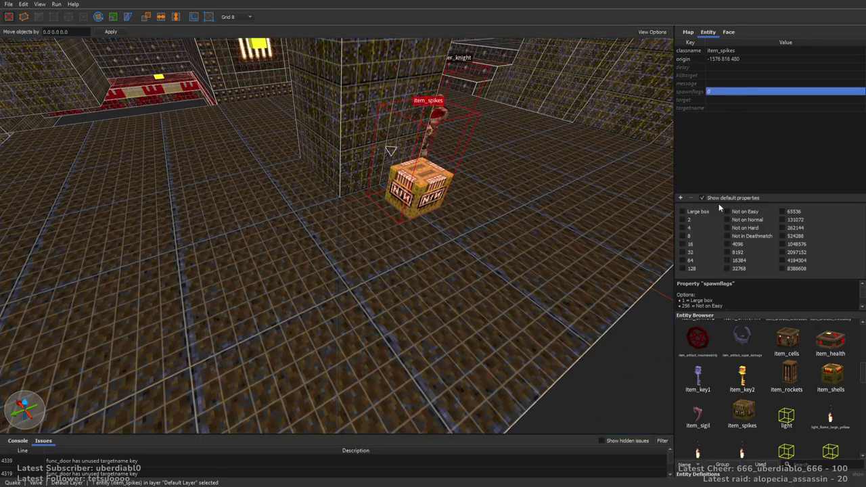
right_drag(460, 163, 291, 165)
drag(831, 374, 477, 311)
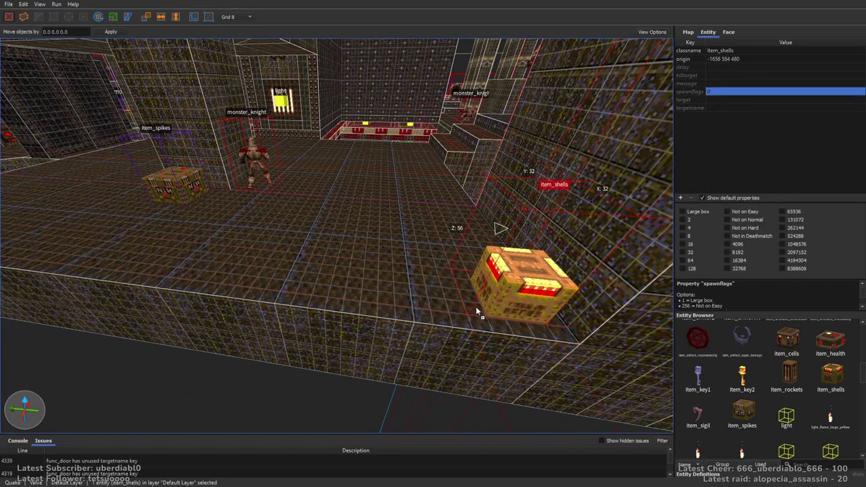
right_drag(665, 244, 462, 244)
key(Escape)
drag(831, 347, 462, 283)
key(Escape)
Step: Place two item_spikes side by side on the raised platform next to the item_armor2
right_drag(351, 319, 490, 260)
scroll(487, 259, up, 3)
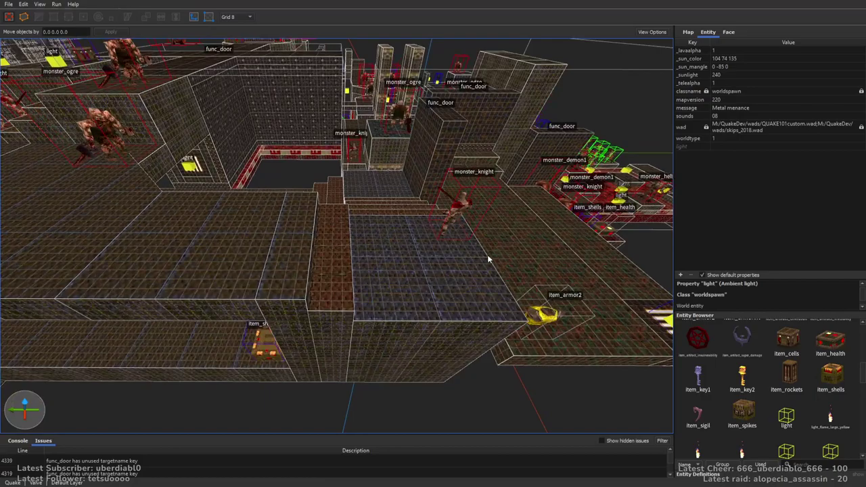
drag(747, 410, 542, 322)
drag(465, 308, 443, 303)
key(Escape)
mouse_move(434, 301)
right_down()
mouse_move(524, 281)
mouse_move(464, 287)
mouse_move(522, 280)
mouse_move(548, 261)
mouse_move(502, 269)
mouse_move(541, 284)
mouse_move(498, 292)
mouse_move(567, 296)
mouse_move(425, 292)
right_up()
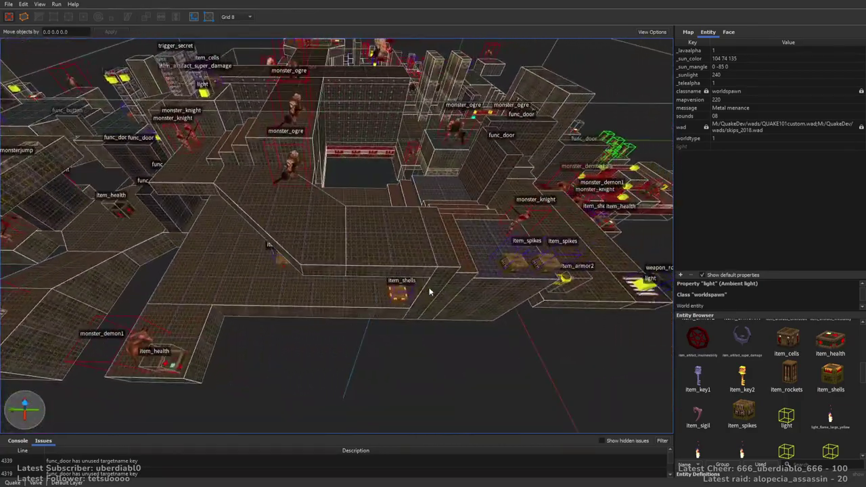
Step: Select the light and the func_button beside the trigger_once and shift them sideways, using grid 16
mouse_move(465, 263)
right_down()
mouse_move(494, 256)
mouse_move(389, 237)
mouse_move(350, 250)
right_up()
click(389, 237)
drag(350, 250, 359, 308)
mouse_move(414, 280)
mouse_down()
mouse_move(317, 319)
mouse_move(325, 318)
mouse_move(325, 357)
mouse_up()
key(Escape)
mouse_move(324, 356)
right_down()
mouse_move(432, 246)
mouse_move(335, 296)
right_up()
click(347, 295)
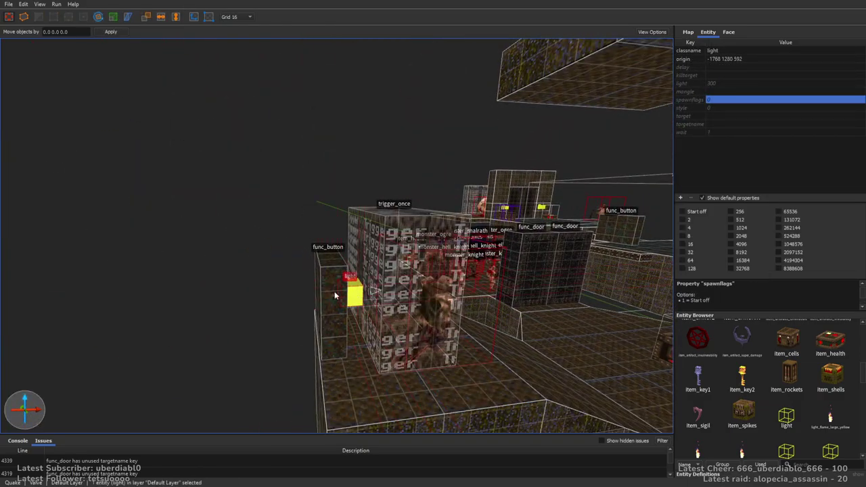
ctrl+click(334, 296)
right_drag(337, 201, 348, 216)
mouse_move(348, 216)
mouse_down()
mouse_move(425, 213)
mouse_move(408, 215)
mouse_up()
Step: Lower the three red floor brushes of the pit by 16 units and extend the two lettered trim brushes down to meet them
right_drag(432, 220, 406, 200)
click(500, 181)
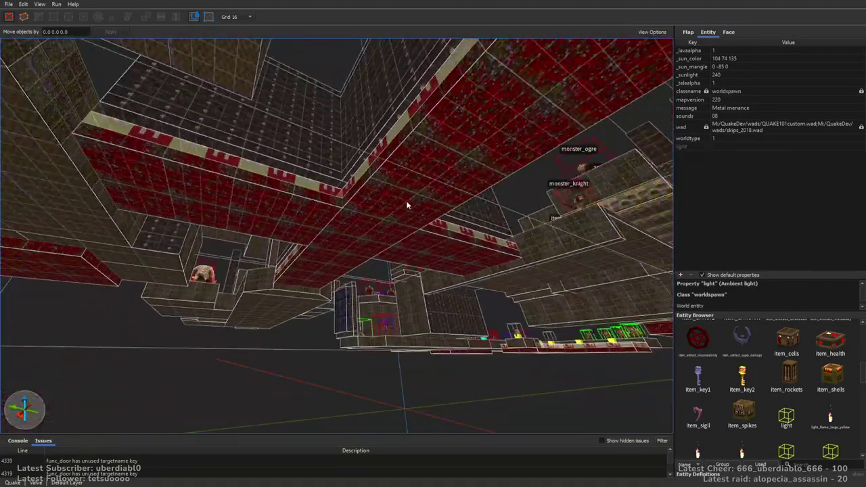
click(410, 251)
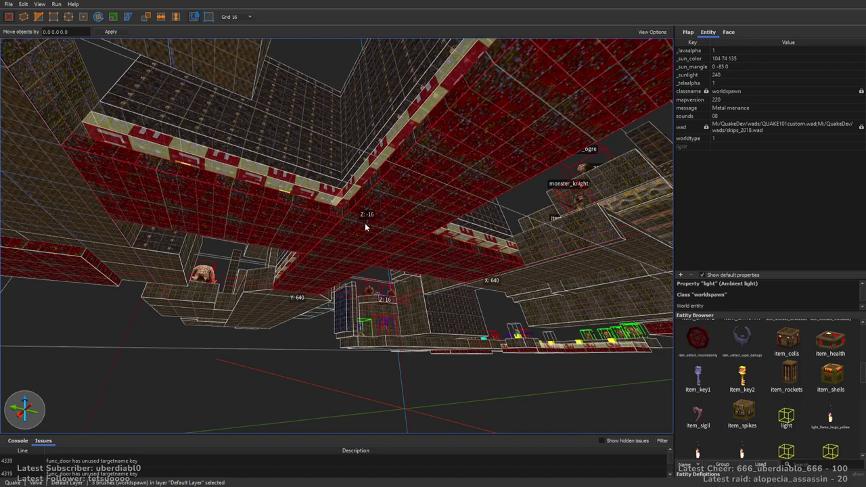
click(365, 223)
ctrl+click(369, 201)
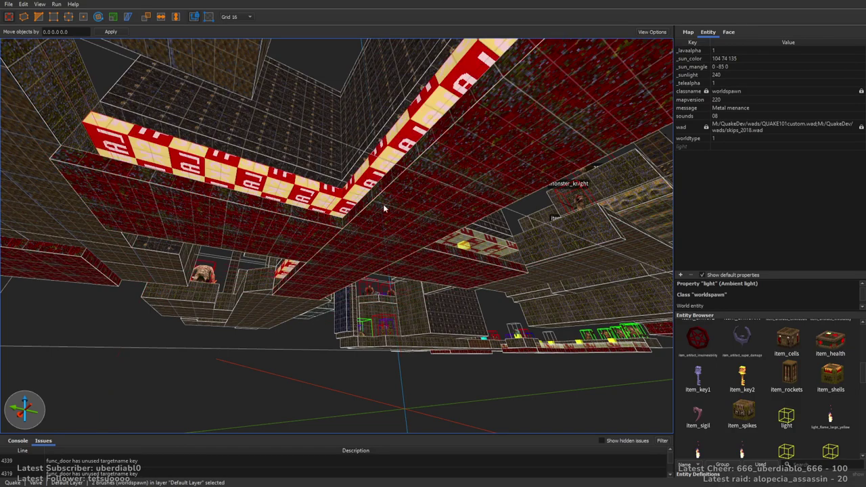
click(400, 203)
Step: Extend the bottom of the two-brush func_detail pillar down to the lowered red floor
mouse_move(509, 226)
right_down()
mouse_move(499, 263)
mouse_move(408, 286)
mouse_move(415, 305)
mouse_move(525, 289)
mouse_move(382, 272)
right_up()
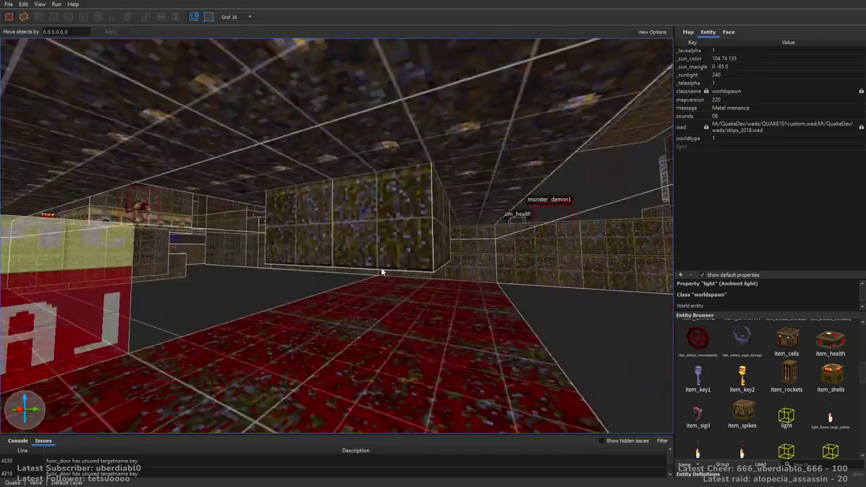
click(393, 208)
right_drag(394, 209, 251, 214)
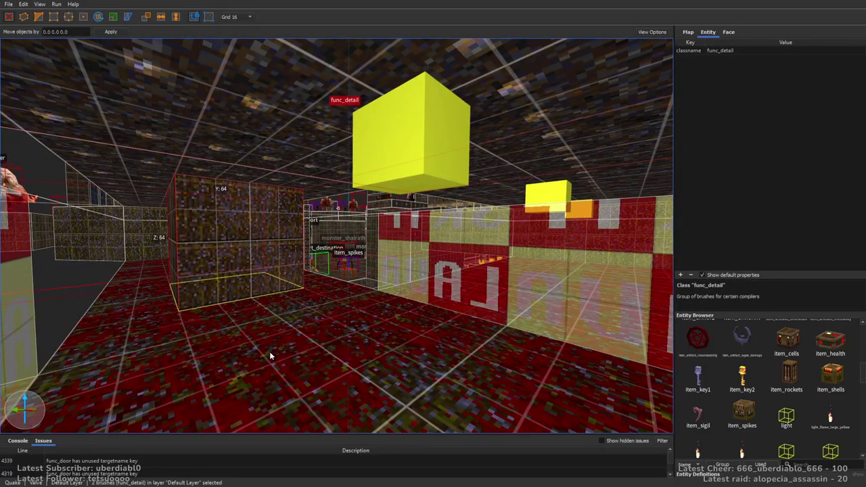
key(Escape)
Step: Review the whole level, examining the placement of monsters, items, lights, doors and triggers in each area
mouse_move(343, 306)
right_down()
mouse_move(413, 240)
mouse_move(406, 286)
mouse_move(413, 232)
mouse_move(507, 222)
mouse_move(476, 286)
mouse_move(493, 291)
mouse_move(403, 291)
right_up()
scroll(403, 291, up, 10)
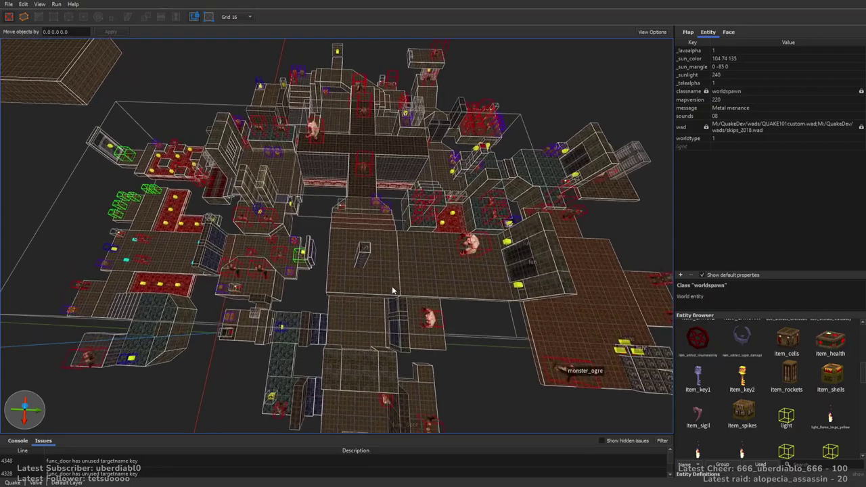
scroll(393, 292, up, 10)
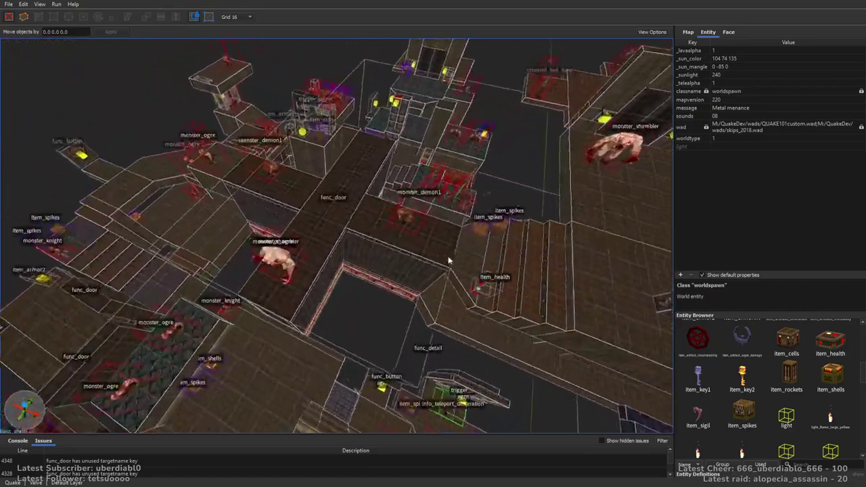
right_drag(448, 256, 411, 257)
scroll(411, 257, up, 15)
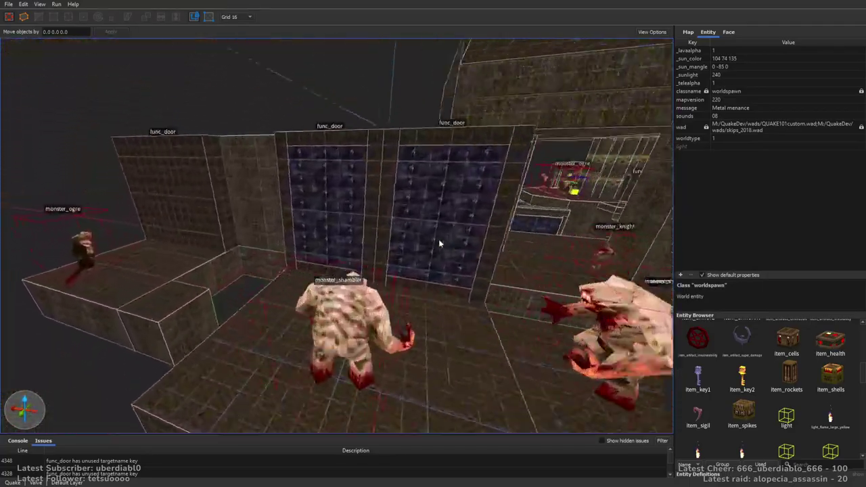
scroll(483, 230, down, 15)
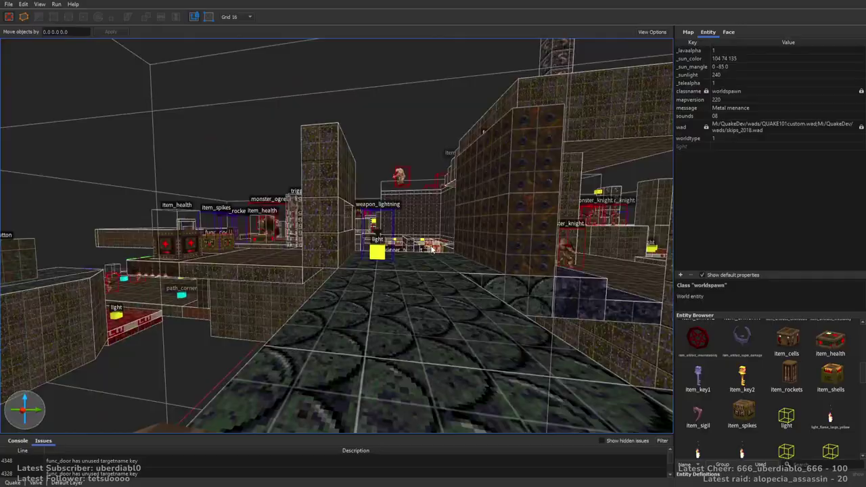
scroll(448, 237, up, 15)
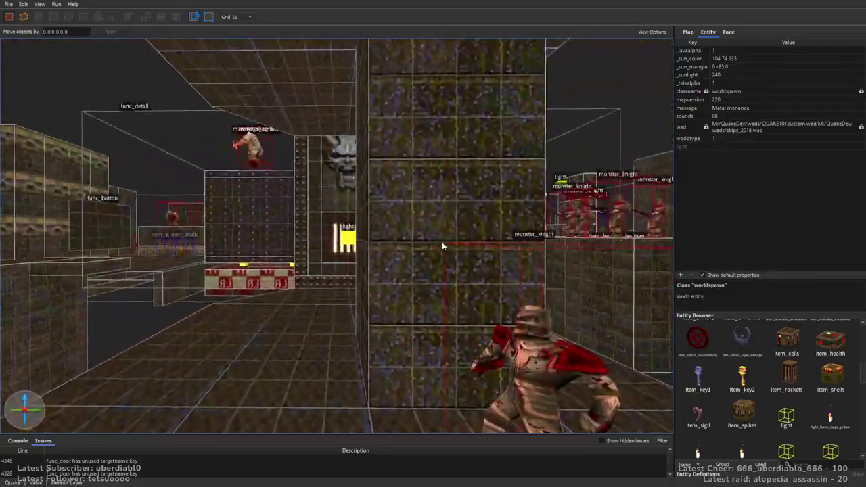
scroll(456, 246, up, 15)
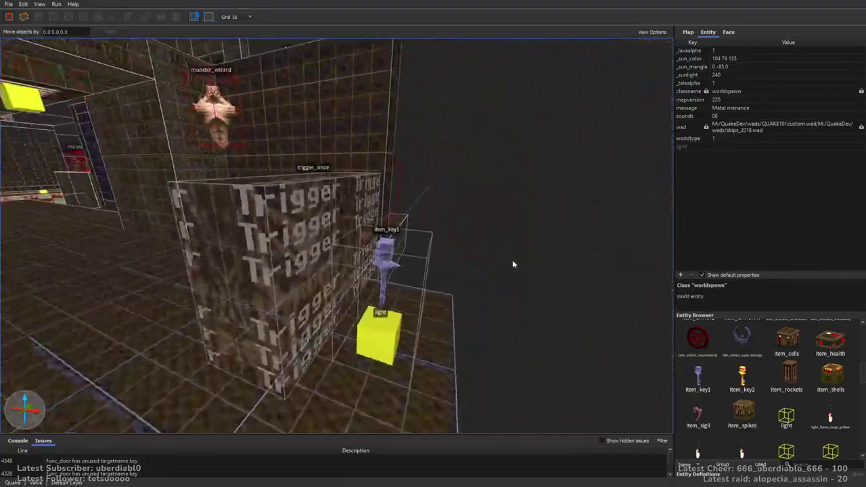
scroll(460, 242, up, 15)
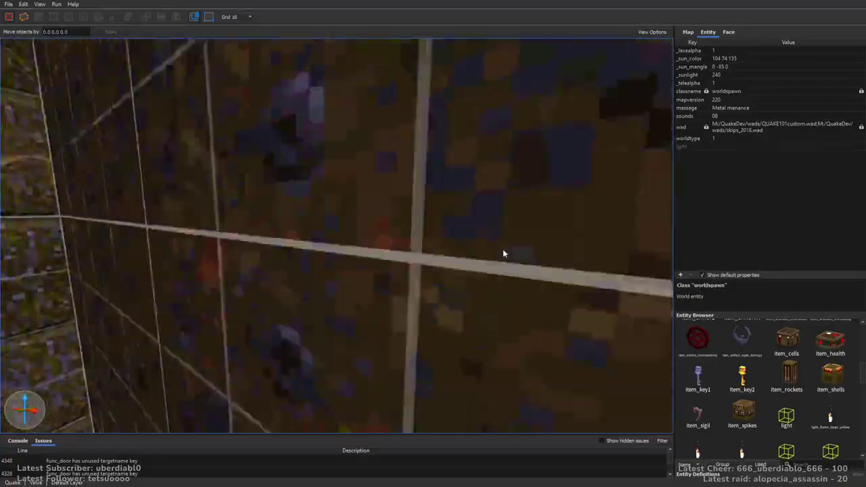
scroll(433, 254, up, 15)
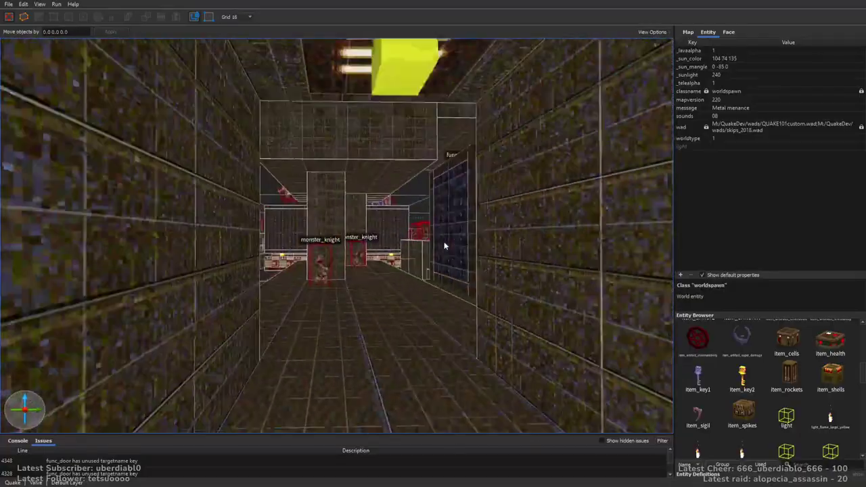
scroll(443, 246, up, 12)
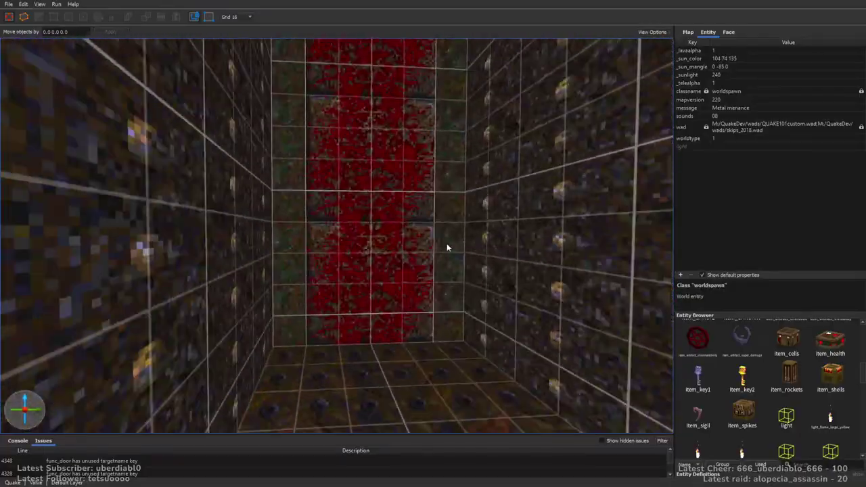
scroll(447, 247, up, 15)
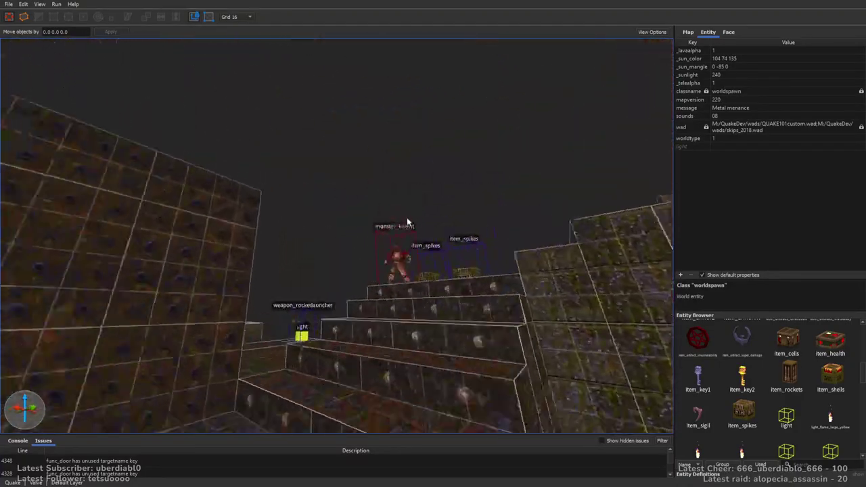
scroll(616, 238, up, 15)
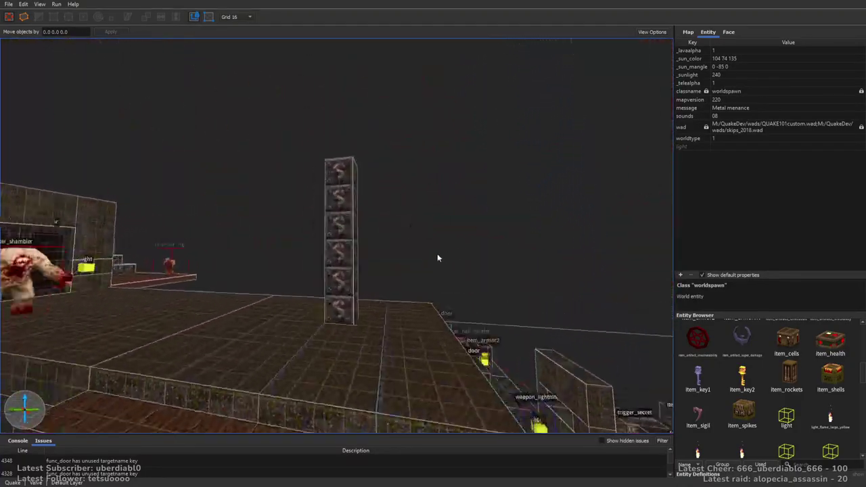
scroll(365, 260, up, 15)
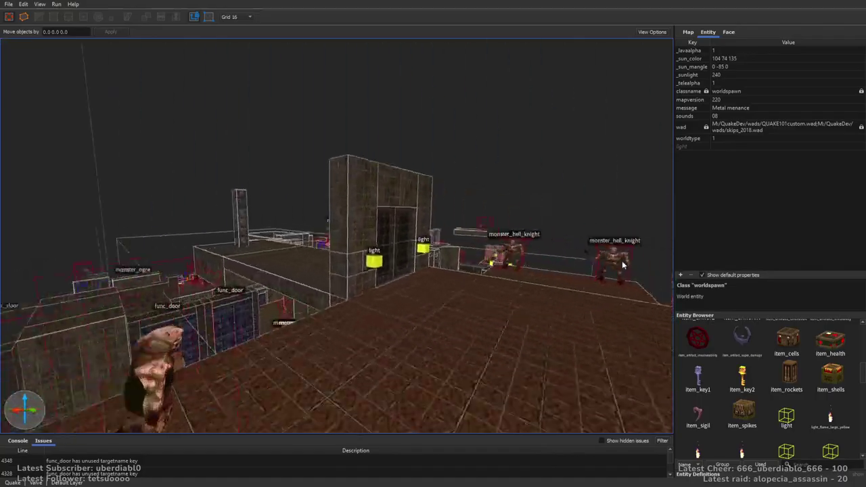
scroll(359, 286, up, 15)
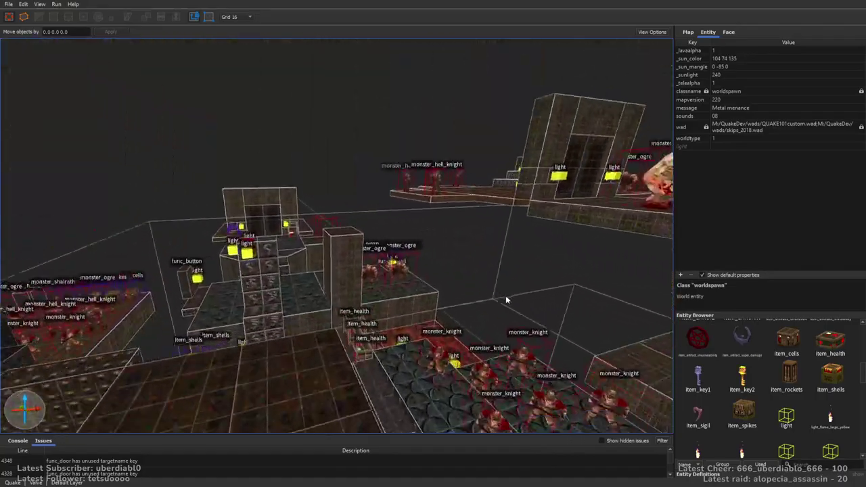
scroll(484, 300, up, 15)
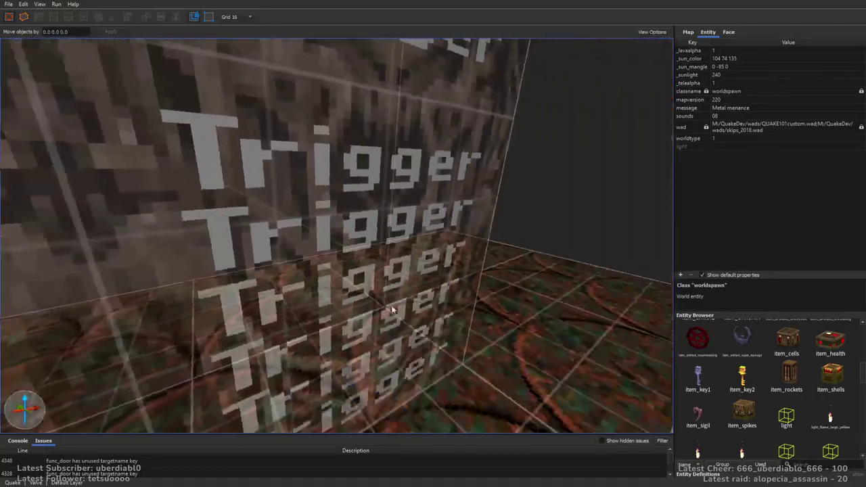
Step: Draw a wall brush 64 by 32 units with the mmetal1_3 texture along the edge of the player spawn platform
scroll(481, 330, down, 10)
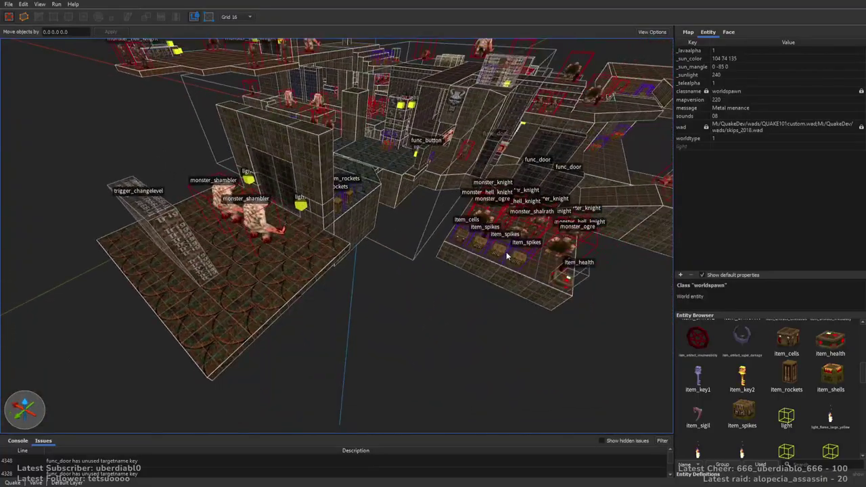
mouse_move(377, 299)
right_down()
mouse_move(343, 236)
mouse_move(351, 207)
mouse_move(331, 170)
mouse_move(343, 193)
mouse_move(332, 193)
mouse_move(386, 213)
mouse_move(381, 263)
mouse_move(707, 44)
mouse_move(685, 94)
right_up()
key(ctrl+3)
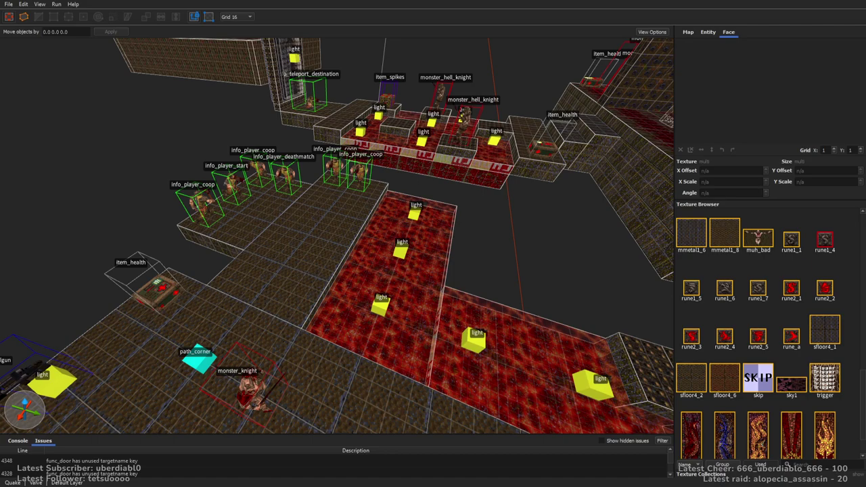
right_drag(542, 220, 540, 214)
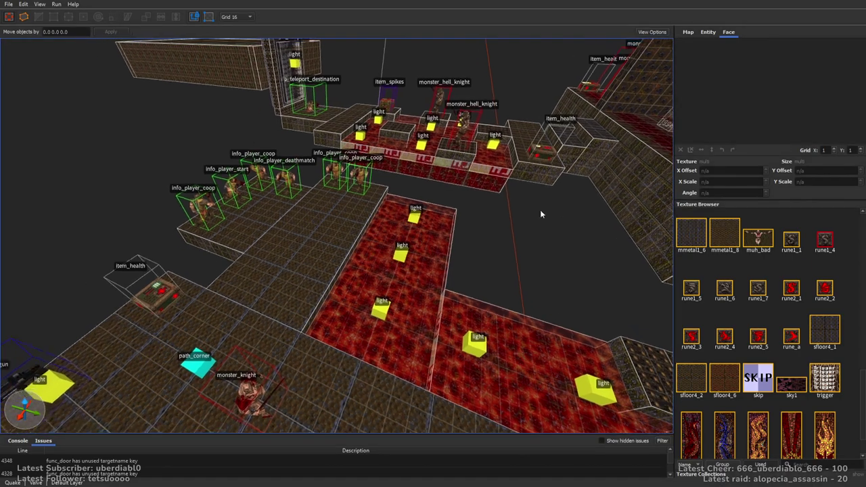
scroll(860, 338, up, 2)
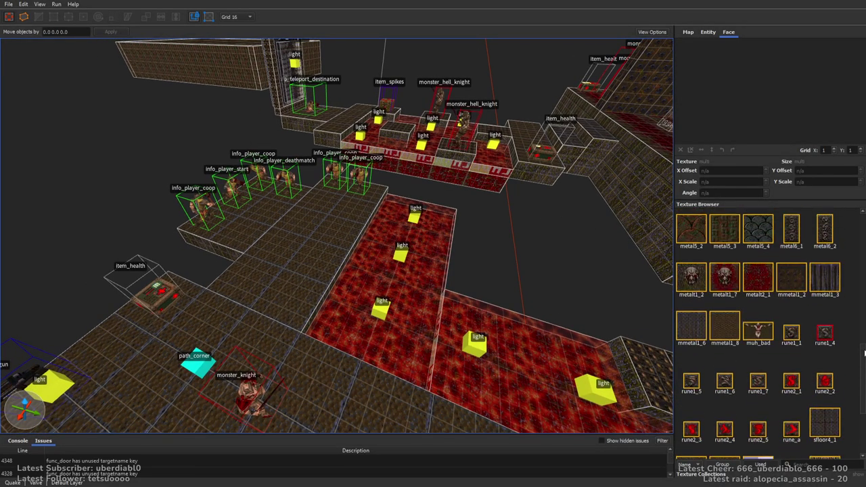
drag(865, 352, 864, 314)
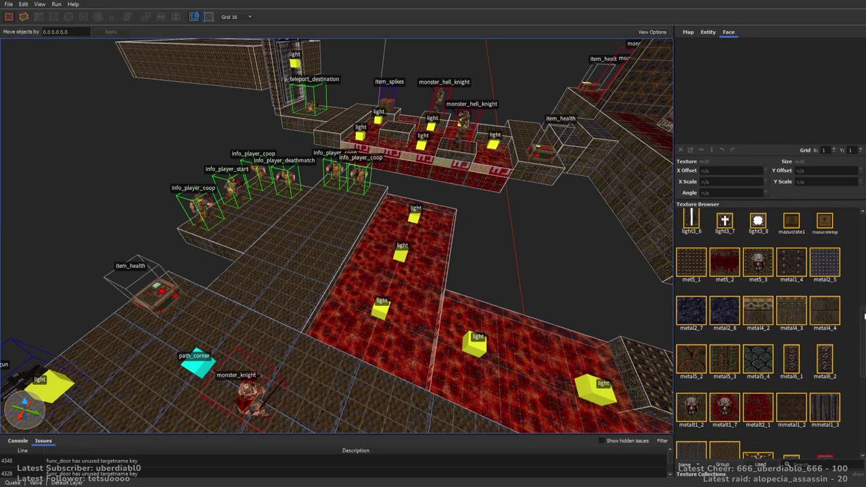
click(837, 418)
right_drag(474, 210, 329, 229)
mouse_move(326, 302)
mouse_down()
mouse_move(338, 318)
mouse_move(341, 271)
mouse_up()
mouse_move(340, 271)
right_down()
mouse_move(453, 246)
mouse_move(504, 201)
right_up()
shift+drag(504, 201, 501, 219)
ctrl+shift+drag(448, 225, 486, 90)
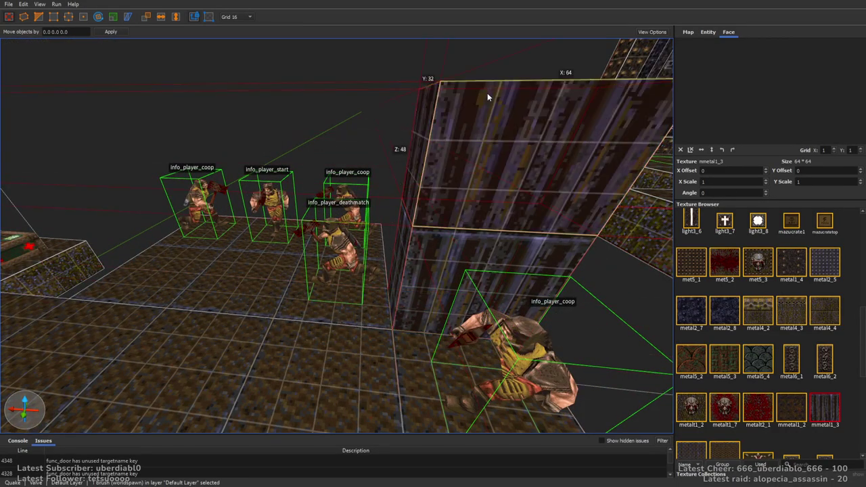
Step: Stack a metal4_2 brush and a taller metal2_8 brush on top of the mmetal1_3 wall brush
mouse_move(500, 203)
right_down()
mouse_move(518, 231)
mouse_move(476, 191)
right_up()
scroll(518, 231, down, 5)
click(763, 312)
shift+drag(477, 191, 502, 36)
click(720, 310)
right_drag(504, 223, 509, 179)
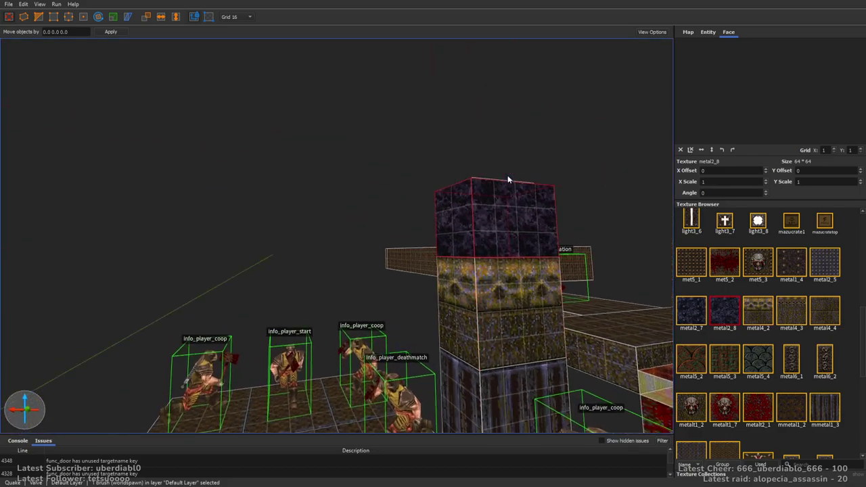
shift+drag(509, 135, 511, 13)
Step: Continue the three-band wall around the player spawn platform, leaving a gap in the back wall behind info_player_start
right_drag(510, 12, 441, 202)
right_drag(412, 249, 440, 265)
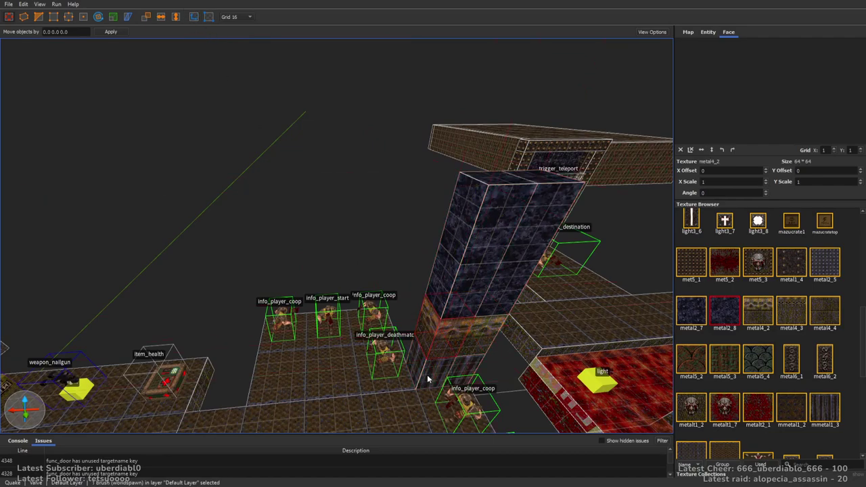
mouse_move(449, 287)
shift+mouse_down()
mouse_move(367, 244)
mouse_move(225, 263)
mouse_move(251, 267)
mouse_move(210, 285)
mouse_move(242, 384)
shift+mouse_up()
scroll(351, 258, up, 6)
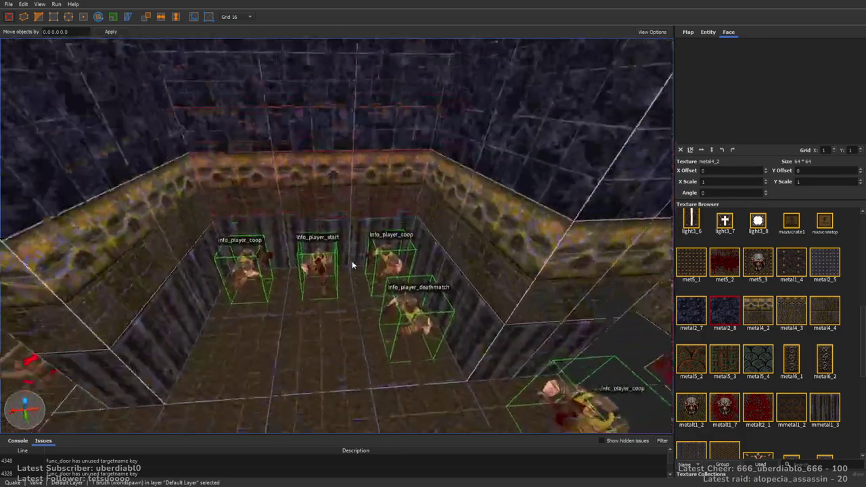
click(324, 191)
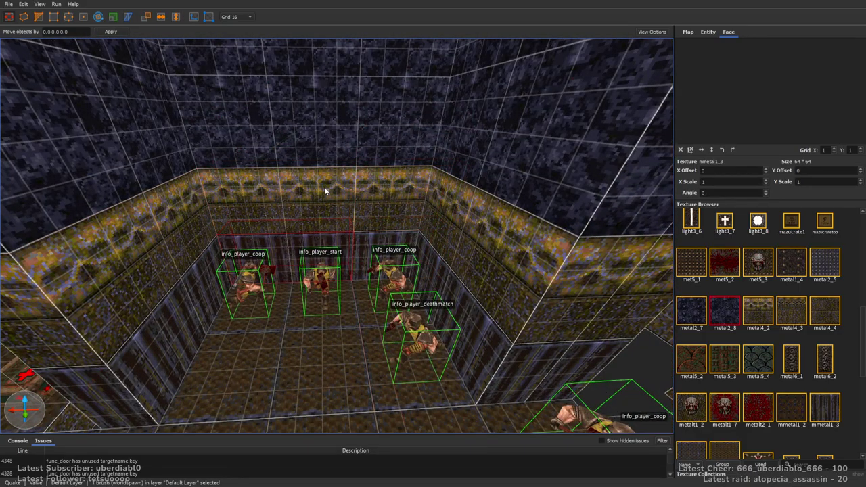
scroll(348, 229, up, 5)
right_drag(349, 229, 461, 241)
key(Escape)
Step: Draw a 64 by 32 by 16 floor brush in the gap behind info_player_start and texture it met5_1
drag(373, 242, 372, 230)
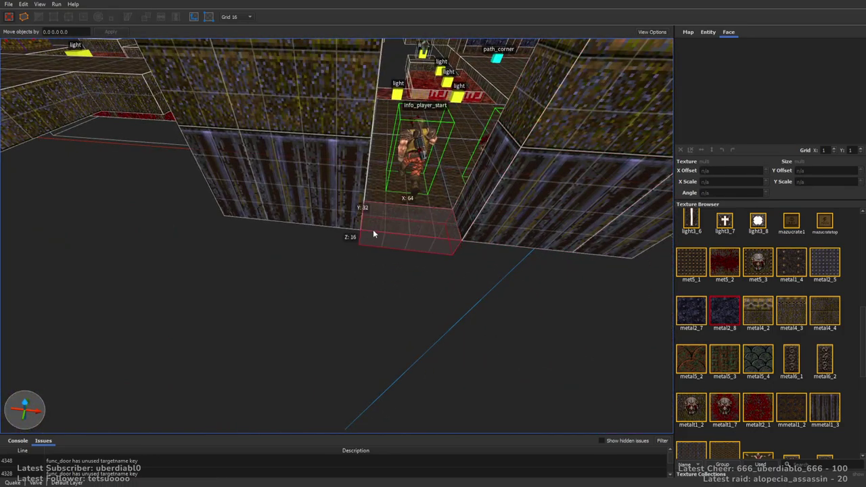
click(688, 264)
right_drag(514, 230, 474, 200)
scroll(474, 201, down, 4)
scroll(406, 364, up, 2)
Step: Try a copy of the met5_1 brush as a lintel over the gap behind info_player_start, and delete it
ctrl+alt+drag(406, 364, 429, 157)
scroll(429, 157, down, 3)
mouse_move(428, 157)
right_down()
mouse_move(431, 219)
mouse_move(483, 203)
right_up()
key(ctrl+u)
scroll(487, 194, down, 2)
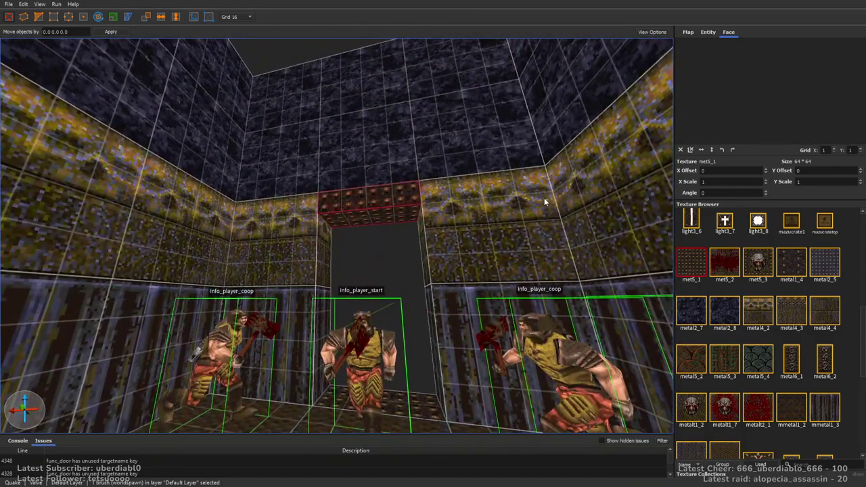
key(Delete)
key(ctrl+u)
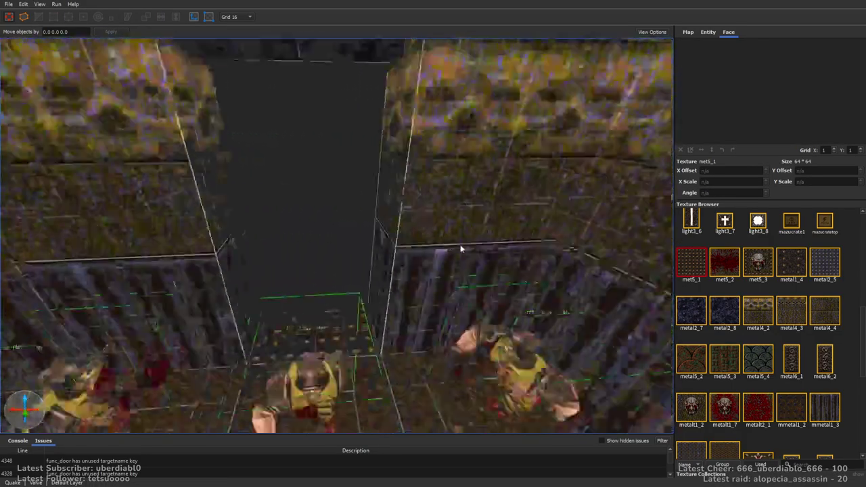
Step: Build 32 by 32 pillars, 128 units high and textured metal6_1, on both sides of the gap behind info_player_start
mouse_move(408, 244)
mouse_down()
mouse_move(406, 207)
mouse_move(474, 224)
mouse_up()
click(260, 281)
mouse_move(261, 281)
mouse_down()
mouse_move(286, 266)
mouse_move(217, 272)
mouse_up()
drag(223, 237, 257, 110)
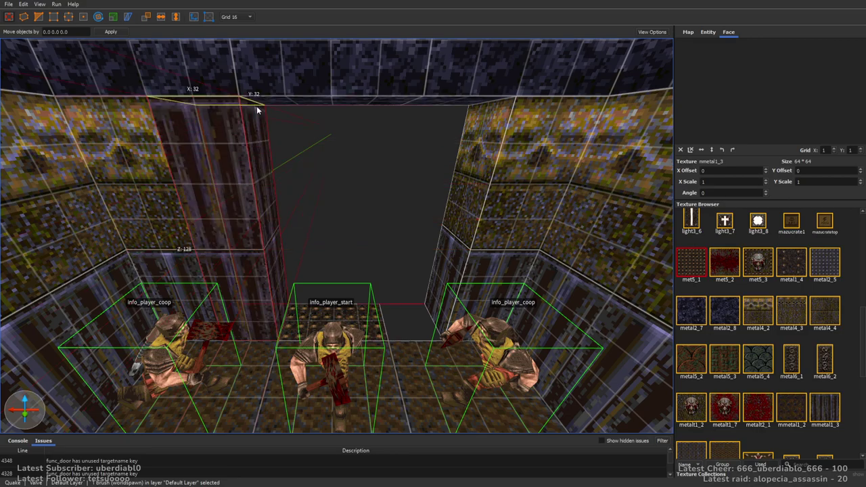
click(791, 361)
ctrl+drag(247, 279, 425, 279)
click(308, 249)
Step: Close the gap between the pillars with a dr02_1 door brush and align its front texture with Y offset 64
right_drag(308, 250, 500, 257)
scroll(854, 385, up, 5)
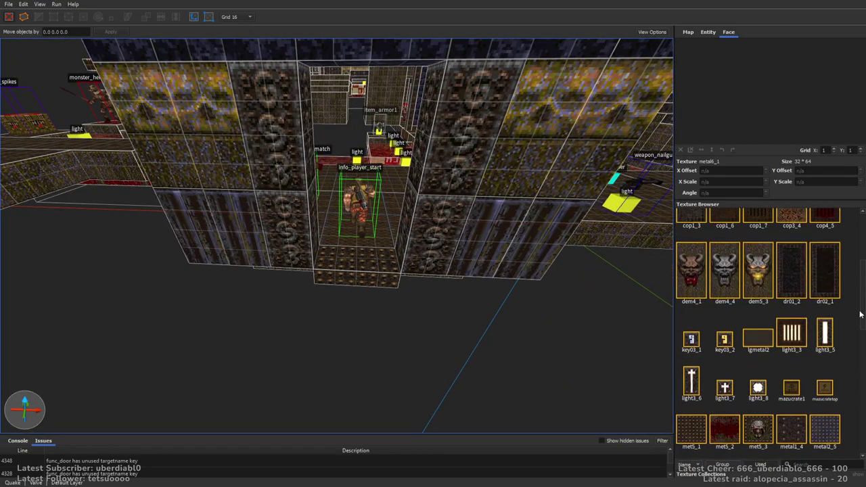
right_drag(339, 265, 365, 263)
mouse_move(308, 275)
shift+mouse_down()
mouse_move(323, 247)
mouse_move(364, 46)
shift+mouse_up()
right_drag(337, 329, 493, 300)
shift+click(476, 269)
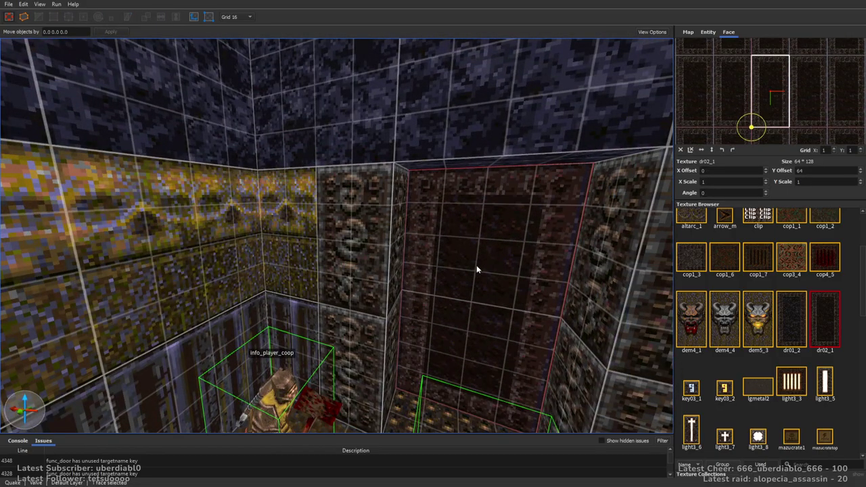
right_drag(448, 267, 358, 300)
click(356, 298)
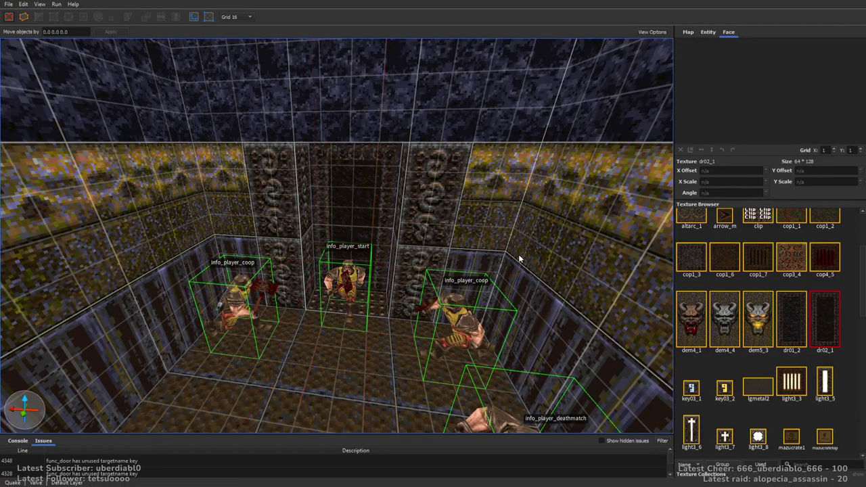
Step: Extend the three stacked wall brushes from the end of the spawn area alongside the neighbouring lava pit
key(Escape)
scroll(520, 259, down, 6)
scroll(487, 214, up, 6)
scroll(483, 218, down, 8)
scroll(365, 241, up, 4)
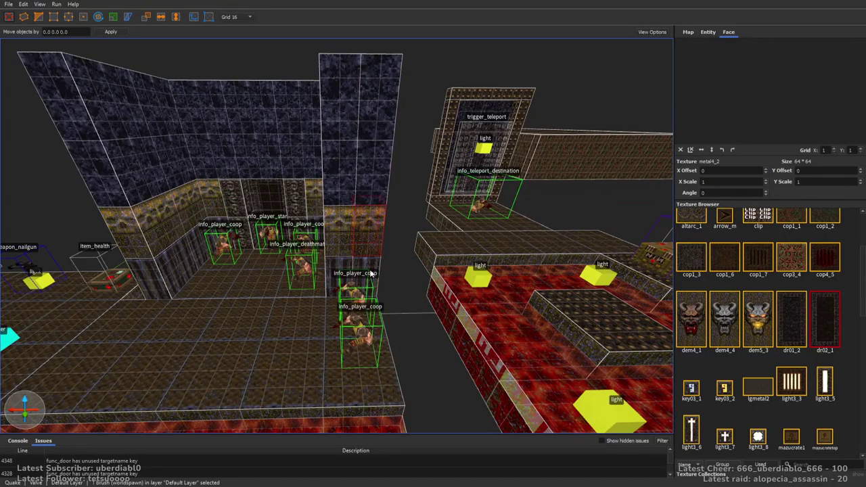
ctrl+click(370, 194)
right_drag(371, 194, 342, 253)
mouse_move(277, 267)
mouse_down()
mouse_move(294, 274)
mouse_move(276, 369)
mouse_up()
right_drag(276, 369, 454, 295)
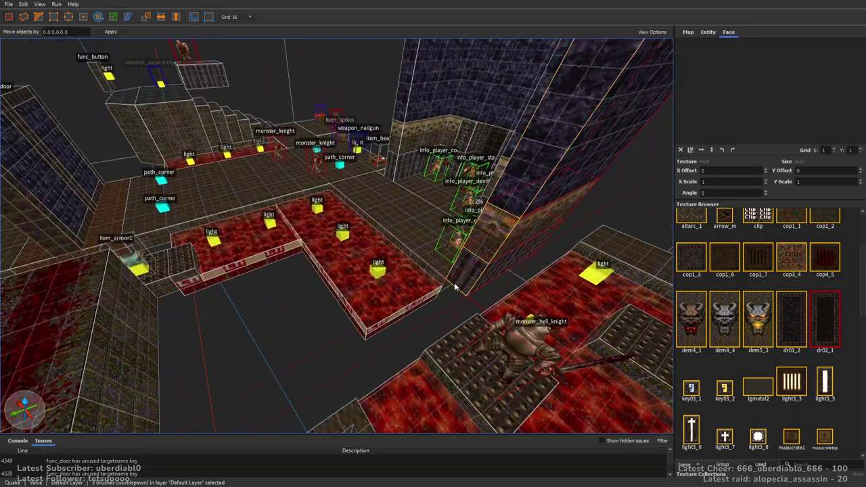
Step: Extrude a base brush beneath the mmetal1_3 wall at the lava pit and texture it altar1_7
click(457, 287)
scroll(440, 257, up, 10)
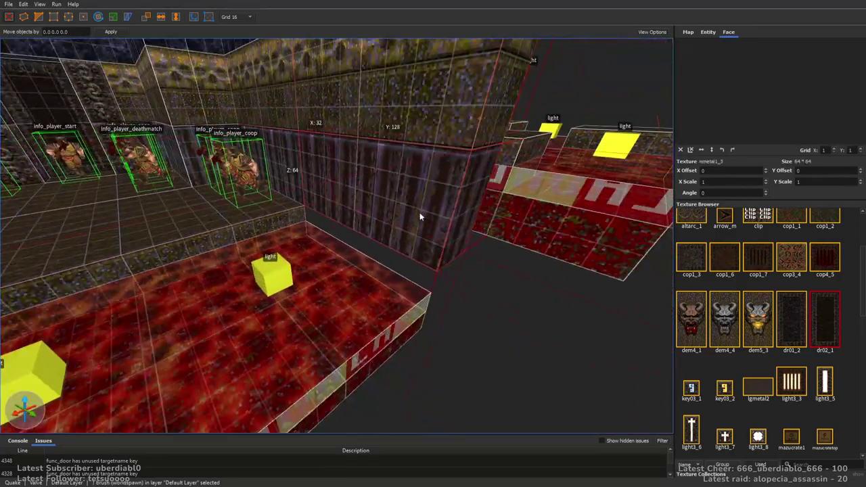
mouse_move(419, 216)
shift+mouse_down()
mouse_move(377, 301)
mouse_move(425, 265)
mouse_move(438, 279)
shift+mouse_up()
drag(862, 302, 860, 250)
scroll(854, 308, up, 3)
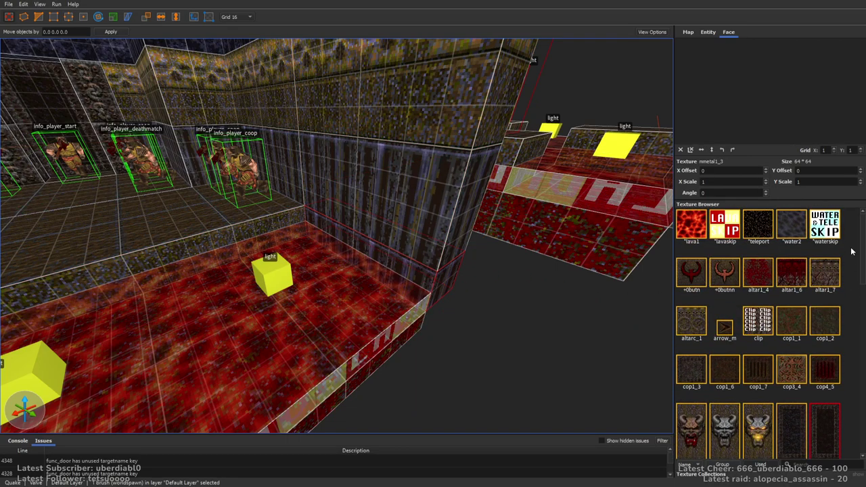
click(825, 273)
Step: Apply the altar1_7 texture to the low side faces bordering the lava pits
right_drag(416, 251, 285, 260)
shift+click(415, 252)
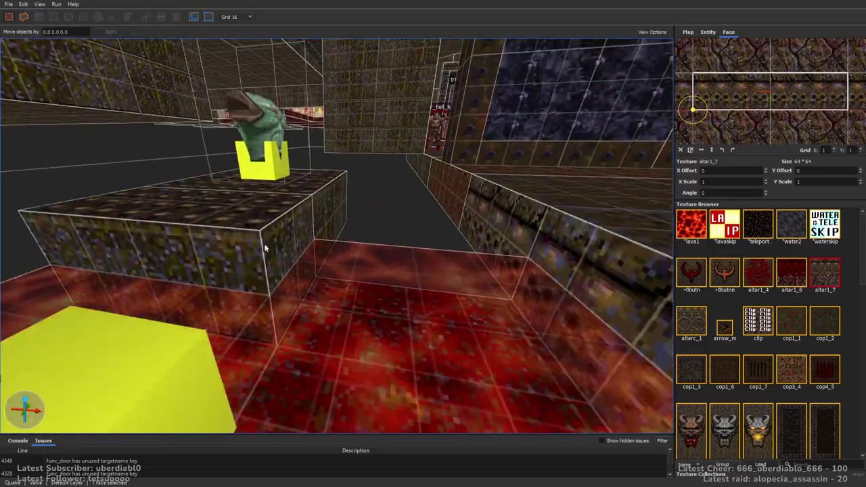
mouse_move(217, 264)
right_down()
mouse_move(436, 277)
mouse_move(474, 252)
mouse_move(434, 272)
mouse_move(464, 256)
mouse_move(369, 272)
mouse_move(412, 263)
mouse_move(309, 323)
mouse_move(331, 296)
mouse_move(433, 286)
right_up()
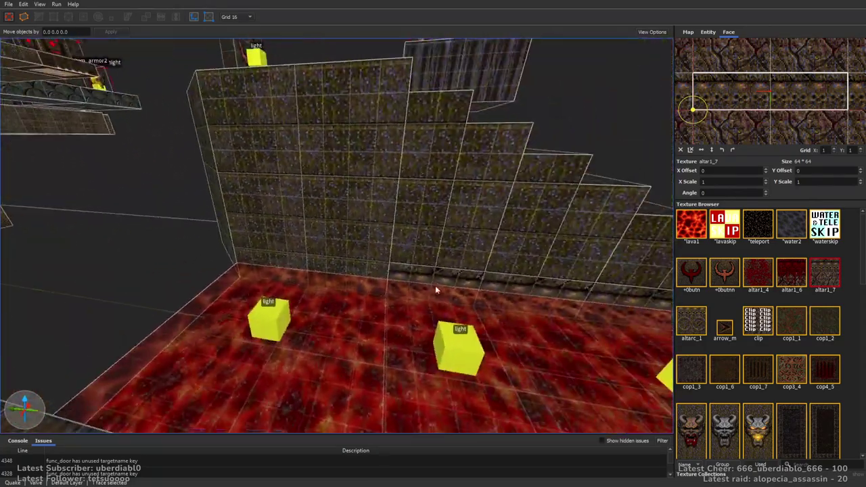
click(363, 258)
shift+click(376, 267)
key(Escape)
Step: Add a four-brush wall stack at the inner corner of the L-shaped lava pit and extend it to the item_armor1 platform
right_drag(376, 268, 458, 350)
mouse_move(458, 345)
ctrl+mouse_down()
mouse_move(475, 284)
mouse_move(475, 179)
mouse_move(458, 114)
ctrl+mouse_up()
right_drag(458, 113, 407, 228)
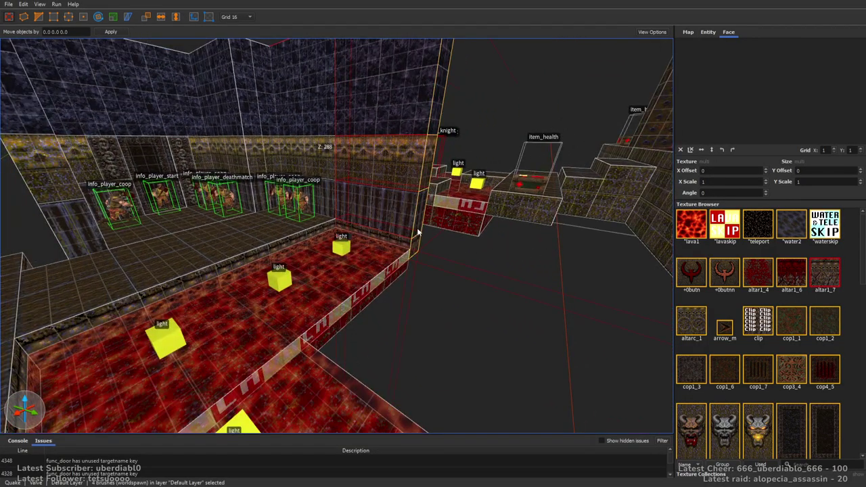
mouse_move(438, 236)
mouse_down()
mouse_move(332, 361)
mouse_move(338, 368)
mouse_move(334, 335)
mouse_up()
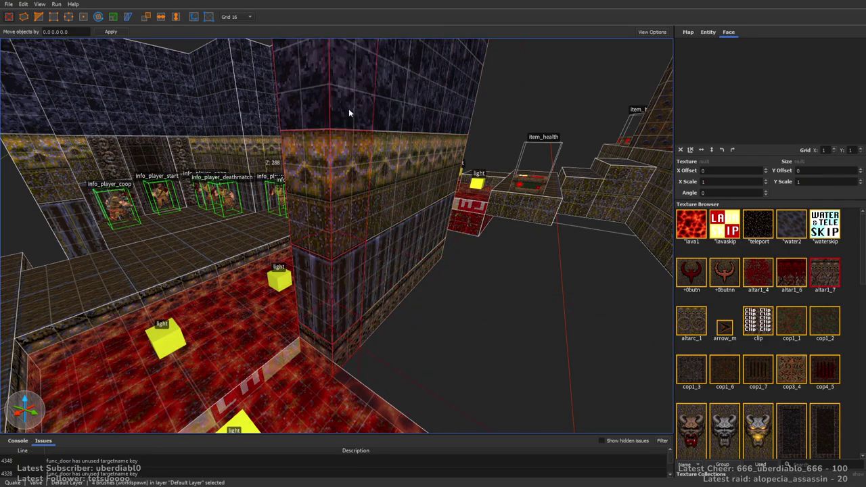
right_drag(349, 108, 371, 208)
drag(171, 278, 310, 272)
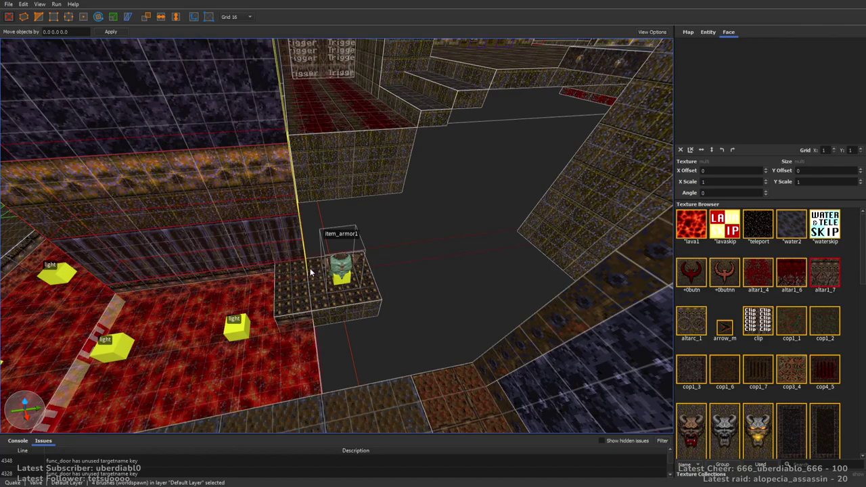
Step: Extend the three upper wall bands past the item_armor1 platform to enclose its alcove
right_drag(379, 250, 296, 155)
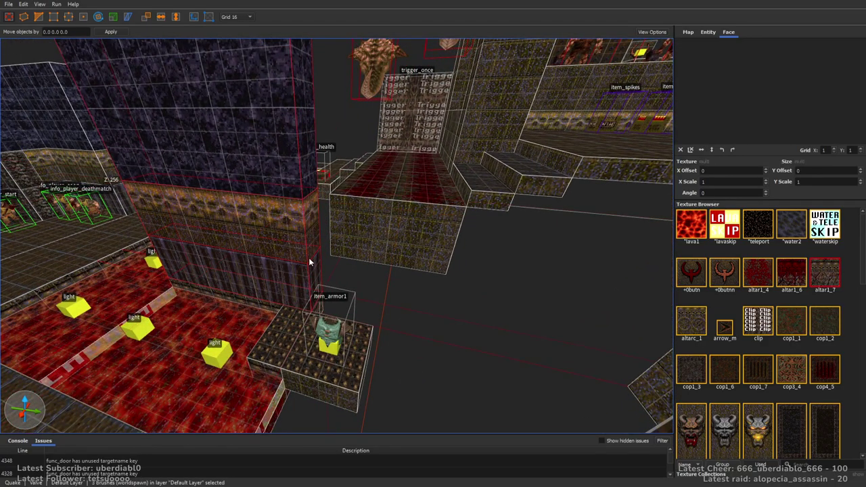
shift+drag(313, 256, 387, 265)
mouse_move(536, 300)
shift+mouse_down()
mouse_move(554, 300)
mouse_move(428, 315)
mouse_move(388, 359)
mouse_move(387, 381)
shift+mouse_up()
mouse_move(387, 376)
alt+right_down()
mouse_move(447, 315)
mouse_move(437, 325)
mouse_move(361, 338)
mouse_move(368, 285)
mouse_move(404, 283)
alt+right_up()
click(406, 283)
Step: Place a four-brush wall column 48 by 32 units and 288 high between the item_armor1 alcove and the func_doors
alt+right_drag(273, 282, 300, 274)
mouse_move(300, 273)
shift+mouse_down()
mouse_move(339, 308)
mouse_move(352, 308)
shift+mouse_up()
shift+drag(198, 362, 414, 296)
alt+right_drag(399, 294, 328, 306)
click(327, 306)
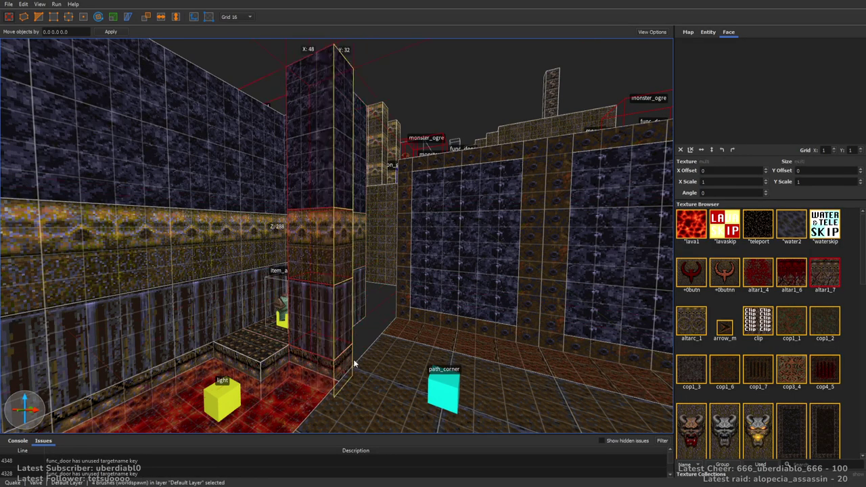
Step: Place a matching three-band wall stack on the opposite side of the func_doors, beside the other lava pit
alt+right_drag(360, 361, 386, 293)
mouse_move(378, 288)
mouse_down()
mouse_move(417, 206)
mouse_move(464, 342)
mouse_move(487, 365)
mouse_up()
mouse_move(487, 365)
alt+right_down()
mouse_move(464, 265)
mouse_move(442, 261)
mouse_move(460, 282)
mouse_move(540, 261)
mouse_move(454, 253)
alt+right_up()
alt+right_drag(292, 279, 480, 247)
mouse_move(363, 219)
alt+right_down()
mouse_move(397, 327)
mouse_move(362, 361)
mouse_move(414, 354)
mouse_move(458, 315)
alt+right_up()
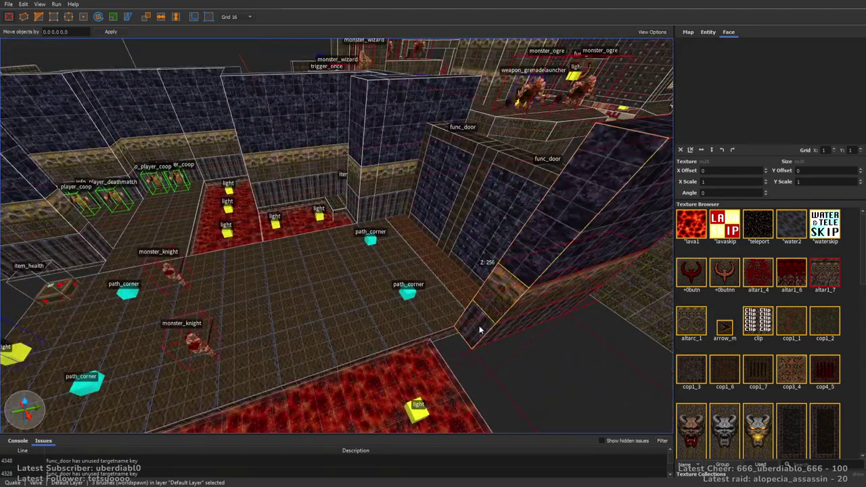
scroll(451, 331, up, 5)
alt+right_drag(468, 379, 299, 266)
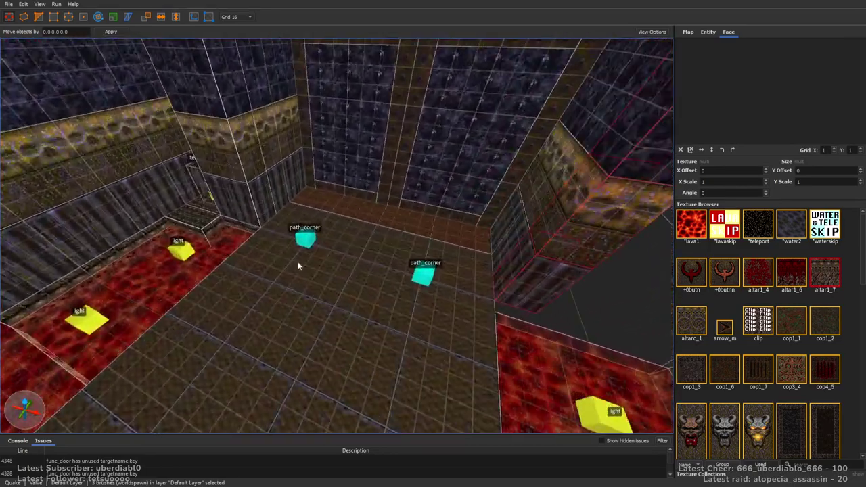
Step: Add a four-brush 32 by 32 corner column beside that lava pit and continue the wall toward the scaled floor ledge
click(256, 233)
mouse_move(252, 234)
alt+right_down()
mouse_move(399, 336)
mouse_move(415, 313)
mouse_move(303, 297)
alt+right_up()
ctrl+click(406, 324)
ctrl+click(297, 224)
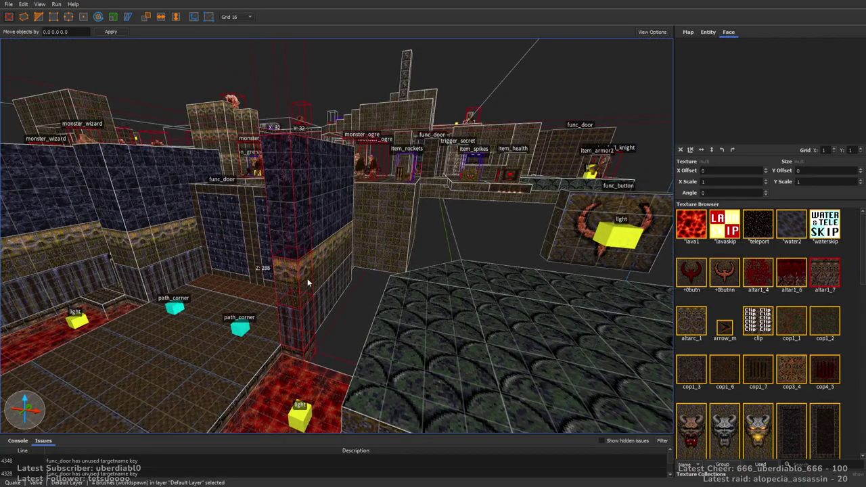
ctrl+click(372, 223)
alt+right_drag(386, 291, 570, 318)
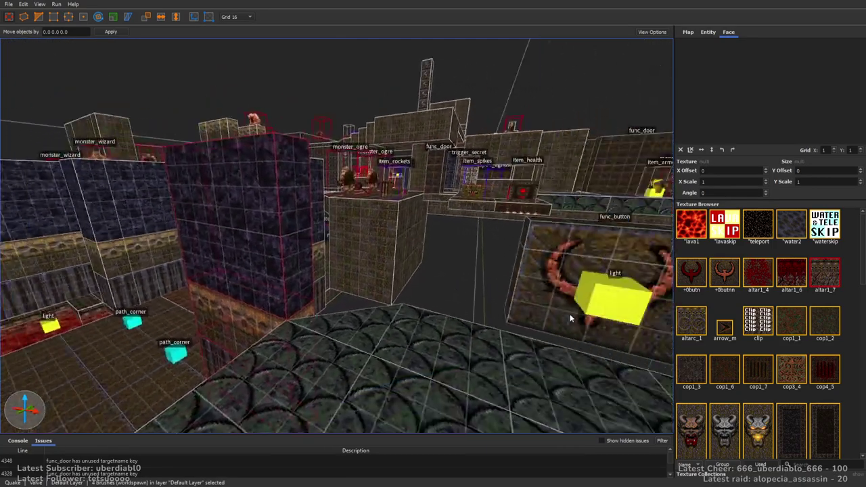
Step: Build metal2_8 walls along the scaled floor ledge, including a 128 by 32 by 128 brush behind the func_button
mouse_move(303, 284)
mouse_down()
mouse_move(387, 301)
mouse_move(332, 246)
mouse_move(407, 229)
mouse_up()
mouse_move(407, 229)
alt+right_down()
mouse_move(414, 264)
mouse_move(217, 285)
alt+right_up()
drag(217, 284, 335, 249)
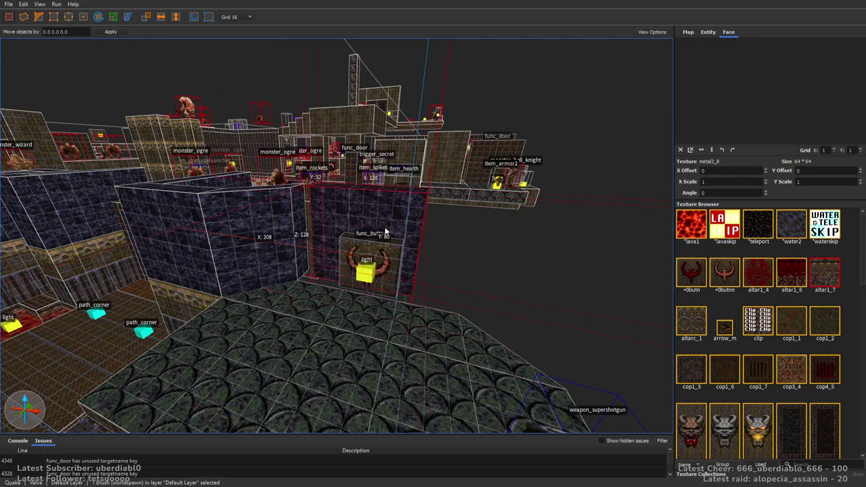
alt+right_drag(335, 249, 367, 294)
mouse_move(296, 273)
mouse_down()
mouse_move(423, 300)
mouse_move(414, 270)
mouse_move(412, 318)
mouse_up()
mouse_move(412, 318)
right_down()
mouse_move(562, 327)
mouse_move(473, 316)
mouse_move(472, 296)
right_up()
key(Escape)
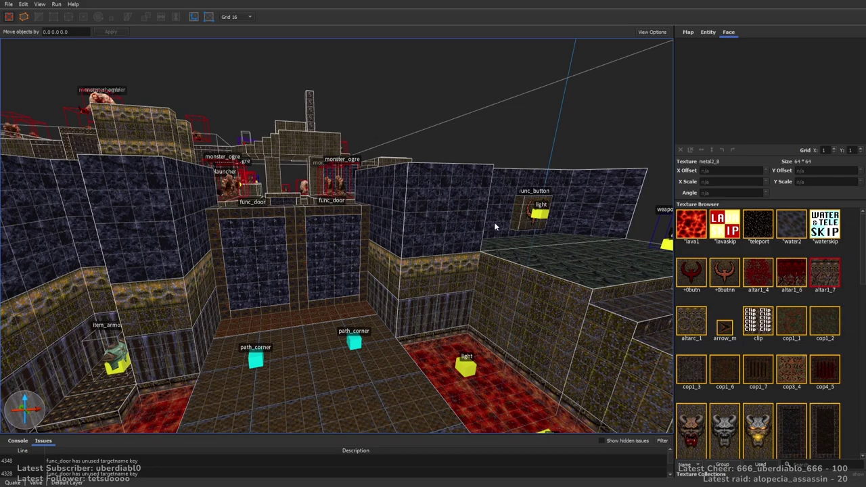
Step: Apply the adjoining wall's mmetal1_3 texture to the lower side faces of the ledge and stairs along the lava pit
mouse_move(495, 227)
right_down()
mouse_move(470, 266)
mouse_move(302, 253)
right_up()
click(302, 253)
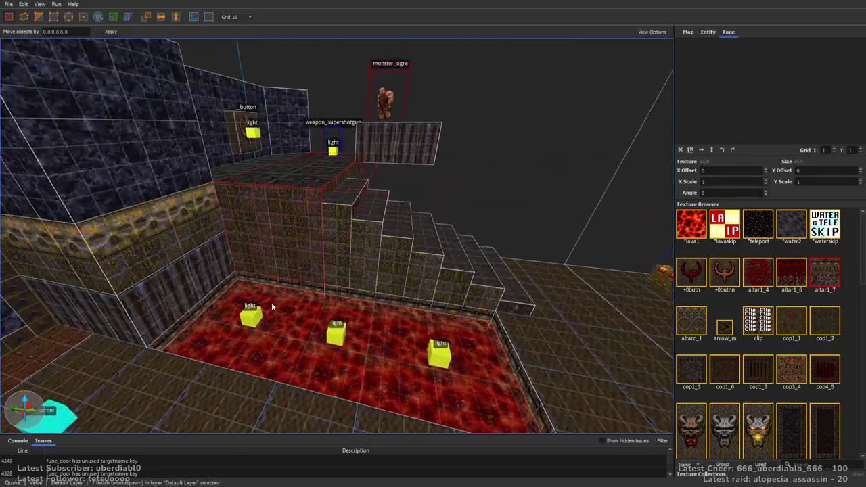
click(352, 240)
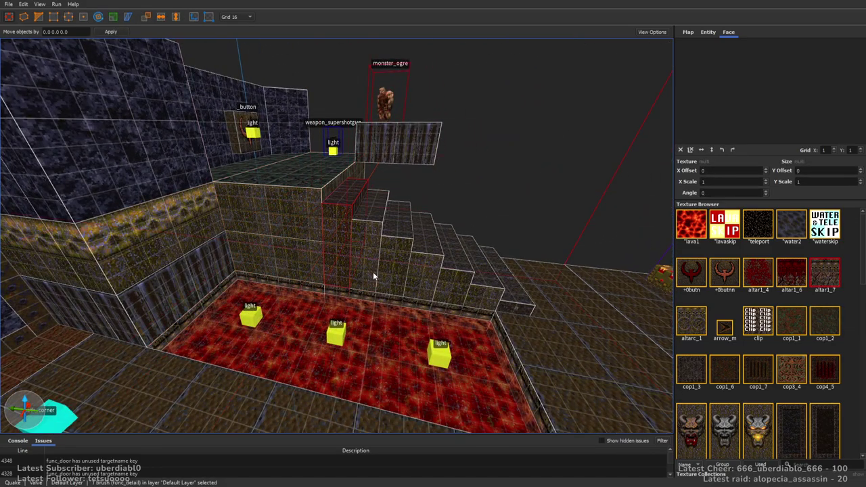
double_click(411, 274)
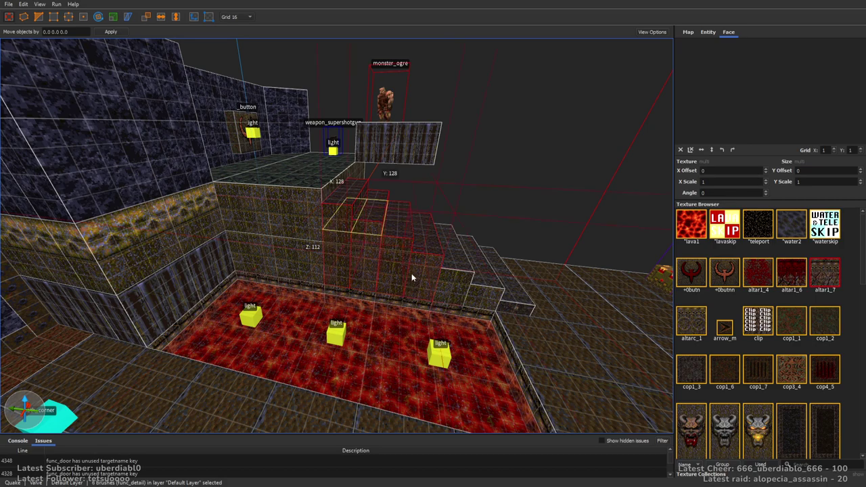
key(Escape)
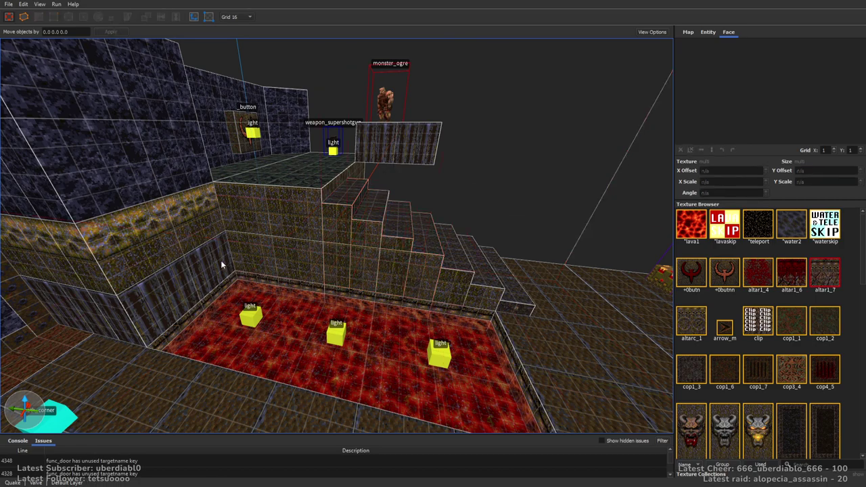
shift+click(211, 283)
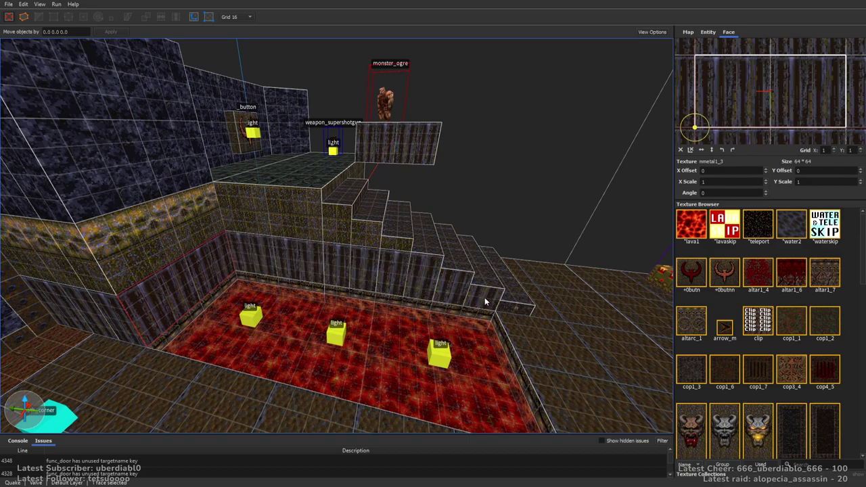
right_drag(512, 315, 544, 321)
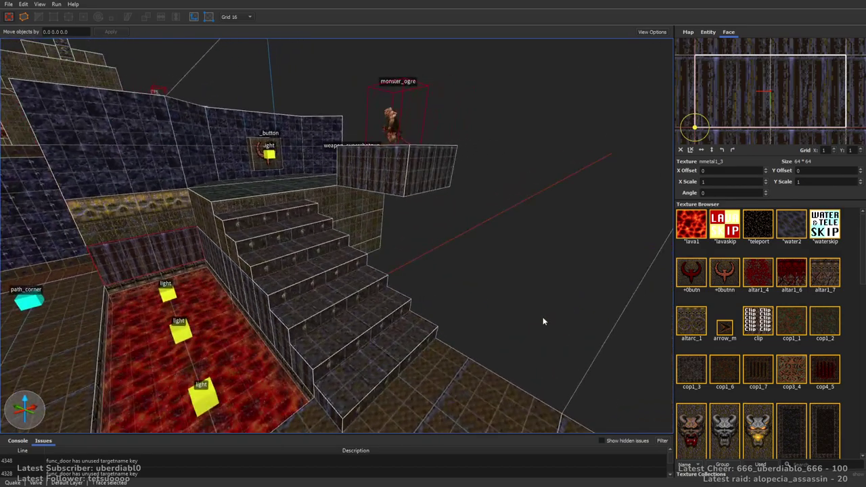
Step: Retexture all the upper metal2_8 wall brushes around the doors, lava pits and spawn area with metal4_4
click(544, 320)
right_drag(412, 270, 366, 243)
key(ctrl+a)
mouse_move(489, 247)
right_down()
mouse_move(496, 255)
mouse_move(481, 249)
mouse_move(492, 254)
mouse_move(497, 196)
mouse_move(483, 193)
mouse_move(493, 245)
right_up()
click(493, 245)
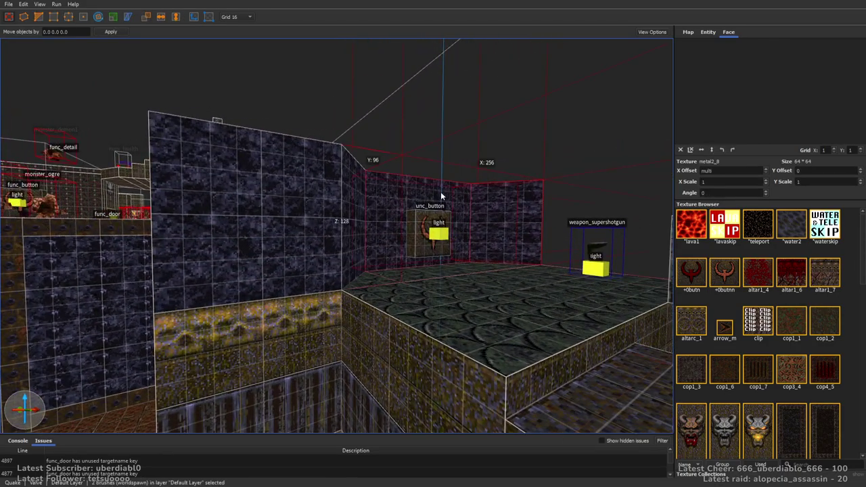
mouse_move(326, 212)
right_down()
mouse_move(470, 226)
mouse_move(383, 221)
right_up()
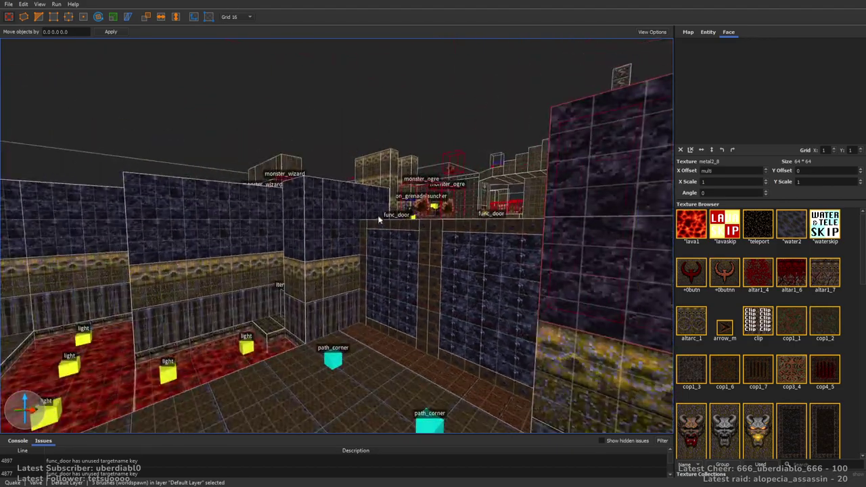
ctrl+click(278, 214)
mouse_move(279, 214)
right_down()
mouse_move(451, 258)
mouse_move(561, 212)
right_up()
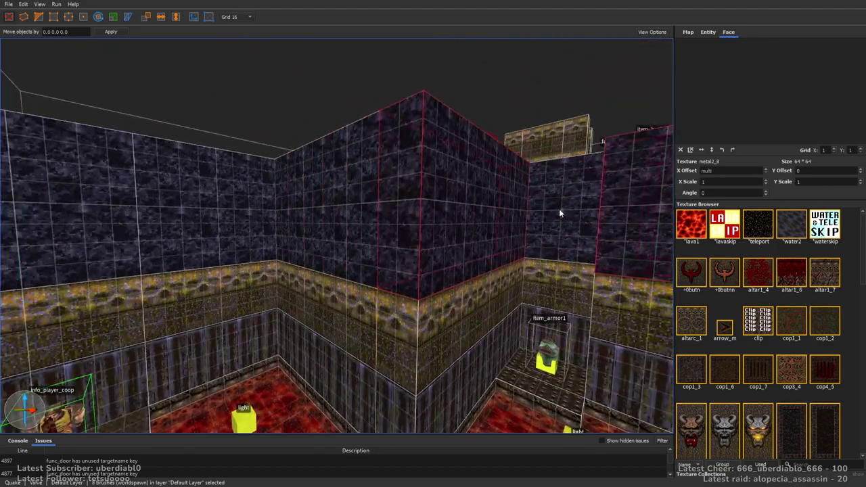
right_drag(339, 219, 500, 233)
ctrl+click(486, 216)
mouse_move(421, 213)
right_down()
mouse_move(534, 234)
mouse_move(419, 196)
right_up()
ctrl+click(418, 196)
click(832, 276)
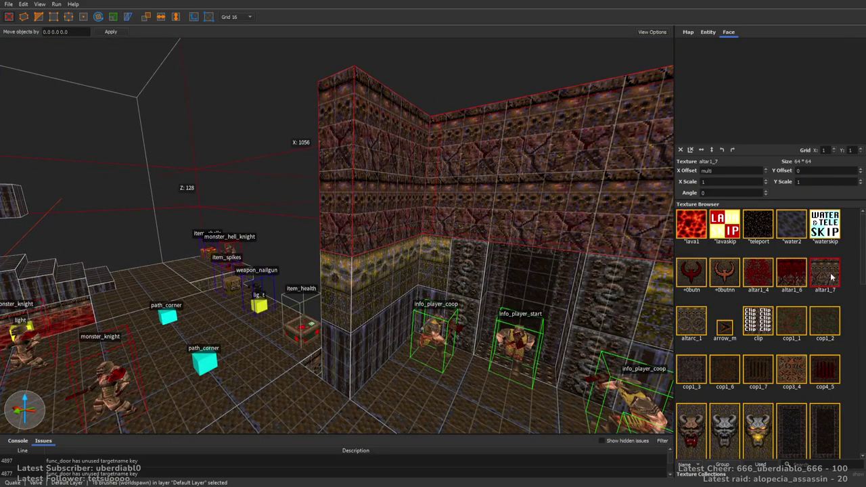
drag(861, 278, 861, 363)
click(830, 333)
right_drag(398, 231, 433, 232)
key(Escape)
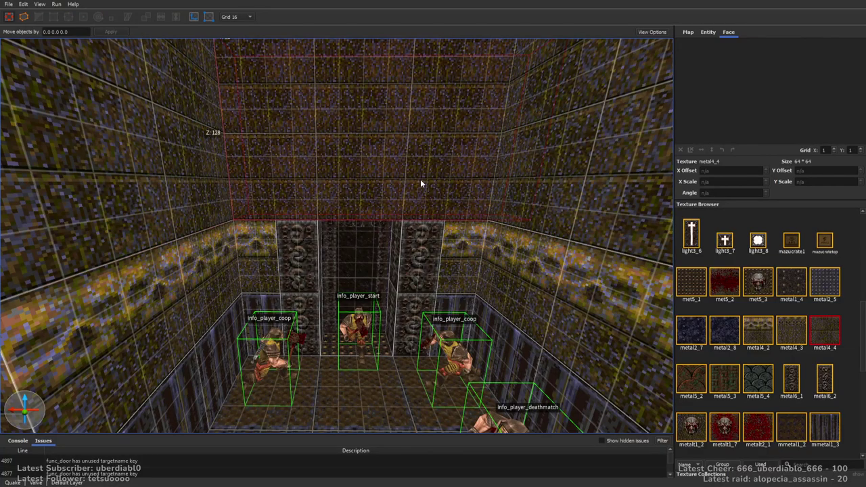
Step: Texture the horizontal strip above the spawn doorway with metal6_2 and rotate it to -90 degrees
click(420, 180)
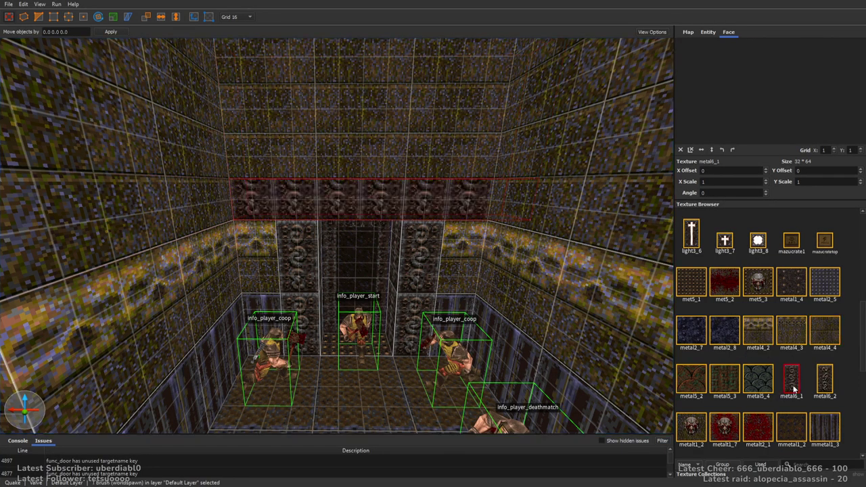
click(824, 378)
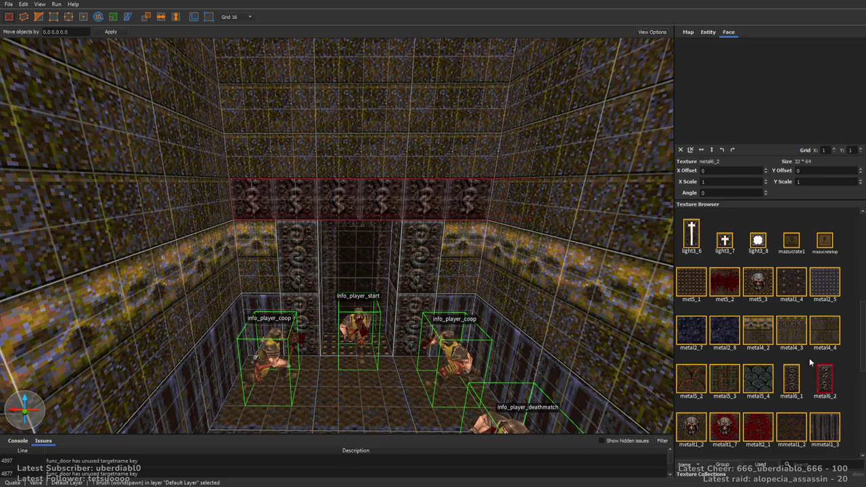
click(791, 379)
click(825, 373)
click(732, 149)
scroll(502, 160, down, 5)
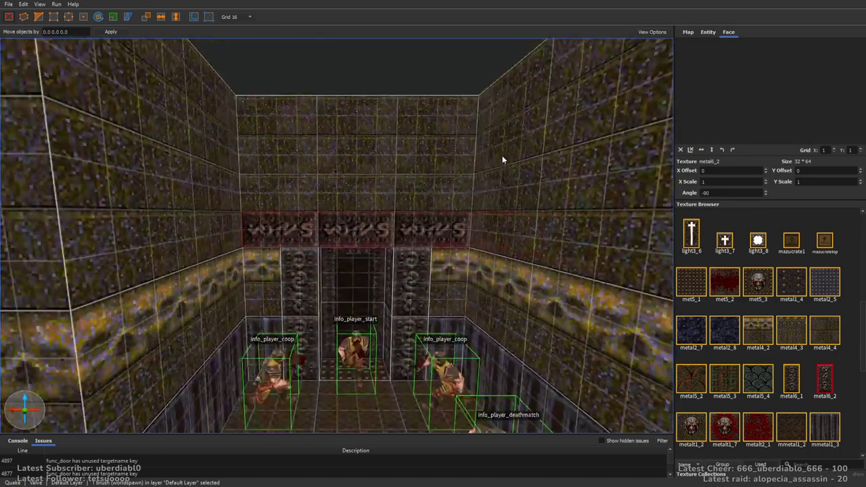
key(Escape)
Step: Build metal4_4 wall brushes around the weapon_supershotgun ledge and the adjoining monster_ogre platform
alt+right_drag(526, 199, 477, 211)
alt+right_drag(436, 230, 431, 325)
click(431, 325)
mouse_move(428, 189)
mouse_down()
mouse_move(402, 261)
mouse_move(242, 287)
mouse_move(326, 265)
mouse_up()
mouse_move(331, 270)
alt+right_down()
mouse_move(360, 272)
mouse_move(257, 196)
alt+right_up()
shift+drag(303, 210, 270, 225)
alt+right_drag(270, 225, 403, 303)
shift+drag(403, 304, 374, 338)
mouse_move(373, 338)
alt+right_down()
mouse_move(393, 376)
mouse_move(294, 279)
mouse_move(410, 295)
mouse_move(203, 216)
alt+right_up()
mouse_move(184, 241)
mouse_down()
mouse_move(249, 281)
mouse_move(280, 286)
mouse_move(318, 234)
mouse_up()
alt+right_drag(318, 234, 494, 264)
drag(398, 271, 318, 292)
alt+right_drag(318, 293, 398, 292)
drag(371, 287, 341, 291)
mouse_move(341, 291)
alt+right_down()
mouse_move(418, 307)
mouse_move(102, 183)
alt+right_up()
Step: Complete the ledge room's enclosure with more metal4_4 brushes, including a header across the opening toward the lava pit
mouse_move(102, 183)
mouse_down()
mouse_move(298, 224)
mouse_move(400, 208)
mouse_up()
click(402, 223)
mouse_move(402, 224)
alt+right_down()
mouse_move(443, 236)
mouse_move(462, 226)
alt+right_up()
ctrl+click(294, 207)
alt+right_drag(294, 208, 396, 222)
mouse_move(322, 227)
alt+right_down()
mouse_move(402, 239)
mouse_move(469, 218)
mouse_move(532, 141)
mouse_move(542, 154)
mouse_move(527, 284)
mouse_move(425, 307)
mouse_move(264, 271)
alt+right_up()
click(173, 266)
mouse_move(172, 265)
shift+mouse_down()
mouse_move(160, 285)
mouse_move(261, 328)
mouse_move(266, 342)
mouse_move(319, 347)
mouse_move(402, 202)
mouse_move(472, 129)
mouse_move(453, 170)
shift+mouse_up()
mouse_move(452, 170)
alt+right_down()
mouse_move(514, 174)
mouse_move(503, 135)
mouse_move(501, 181)
mouse_move(541, 182)
mouse_move(429, 155)
alt+right_up()
click(460, 173)
mouse_move(459, 173)
mouse_down()
mouse_move(472, 126)
mouse_move(527, 241)
mouse_up()
alt+right_drag(527, 242, 460, 224)
mouse_move(459, 224)
mouse_down()
mouse_move(398, 240)
mouse_move(223, 242)
mouse_move(301, 216)
mouse_move(299, 201)
mouse_up()
key(Escape)
Step: Cover the ledge room and ogre platform with 16-unit-thick met5_1 ceiling brushes spanning 320 by 320 units
mouse_move(300, 201)
alt+right_down()
mouse_move(397, 173)
mouse_move(391, 199)
alt+right_up()
mouse_move(324, 109)
mouse_down()
mouse_move(422, 165)
mouse_move(406, 141)
mouse_move(414, 193)
mouse_up()
click(691, 282)
alt+right_drag(420, 203, 340, 169)
drag(248, 171, 269, 218)
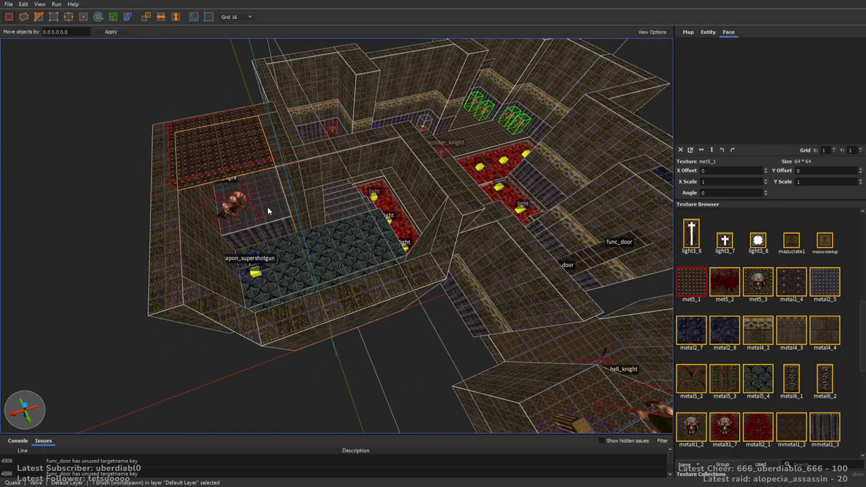
mouse_move(257, 178)
mouse_down()
mouse_move(280, 300)
mouse_move(321, 271)
mouse_move(531, 180)
mouse_up()
mouse_move(549, 178)
right_down()
mouse_move(499, 170)
mouse_move(526, 205)
mouse_move(503, 141)
mouse_move(560, 124)
mouse_move(418, 212)
mouse_move(443, 161)
mouse_move(470, 180)
mouse_move(432, 159)
right_up()
click(432, 159)
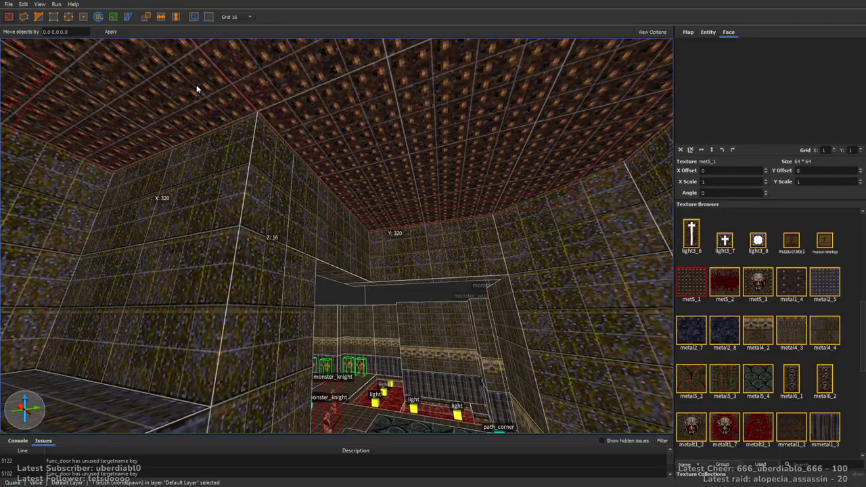
Step: Retexture the ledge room's two ceiling brushes with metal5_2
scroll(845, 381, down, 3)
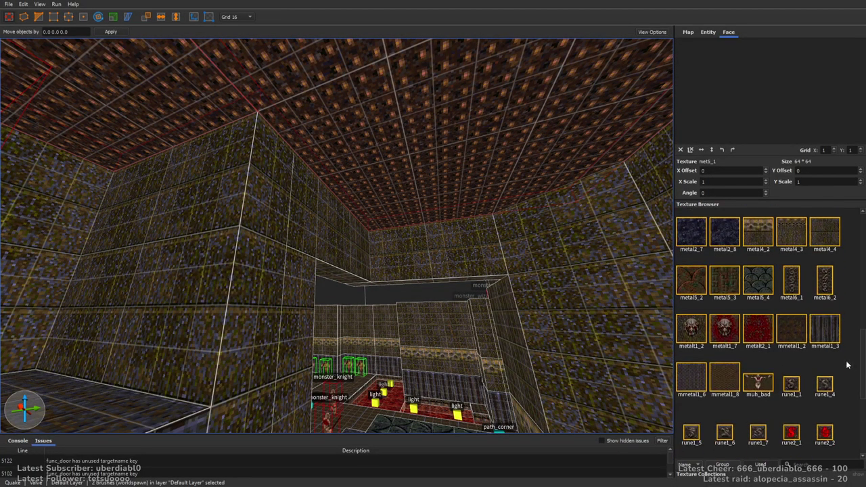
click(691, 281)
right_drag(474, 176, 502, 132)
key(Escape)
Step: Bridge the gap above the func_doors with a metal4_4 header brush between the two side walls
mouse_move(399, 169)
right_down()
mouse_move(465, 229)
mouse_move(470, 245)
mouse_move(429, 249)
mouse_move(372, 235)
mouse_move(414, 236)
mouse_move(440, 223)
mouse_move(664, 244)
mouse_move(392, 228)
mouse_move(361, 198)
mouse_move(354, 251)
right_up()
click(353, 247)
mouse_move(350, 207)
right_down()
mouse_move(454, 183)
mouse_move(465, 208)
mouse_move(272, 155)
right_up()
scroll(325, 184, up, 5)
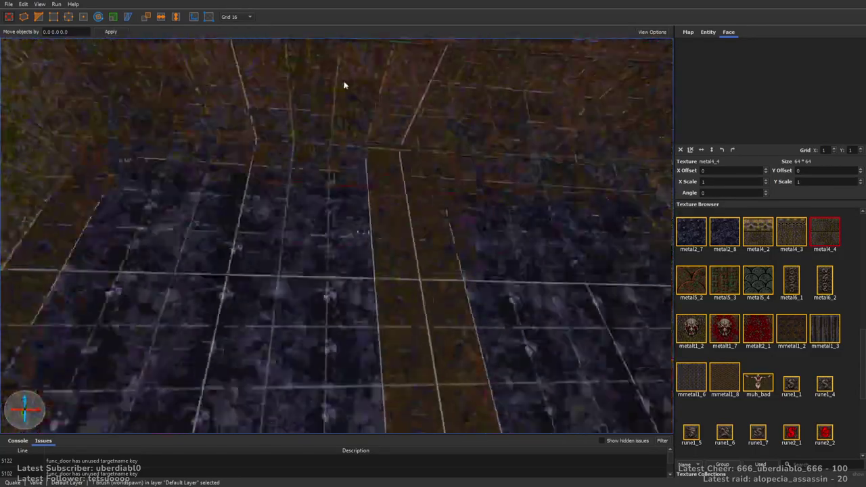
scroll(346, 89, down, 5)
Step: Apply metal6_1 to the underside of the header above the func_doors
shift+click(400, 180)
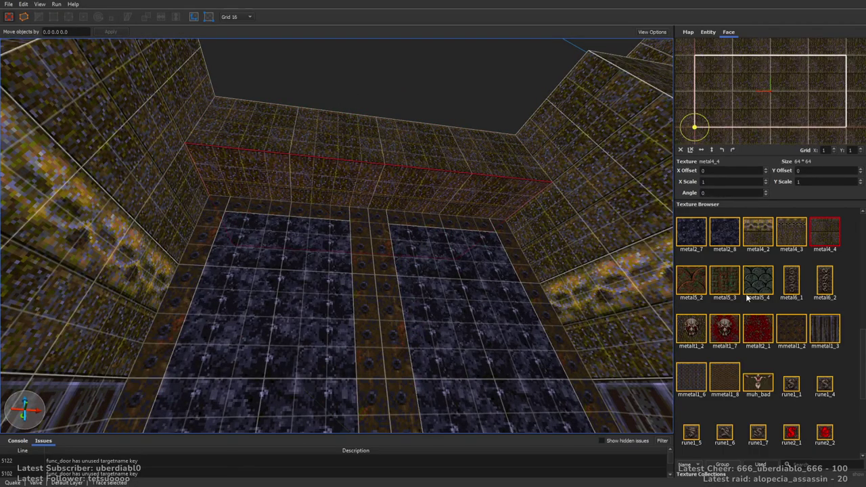
click(793, 283)
scroll(431, 228, up, 5)
right_drag(431, 228, 553, 210)
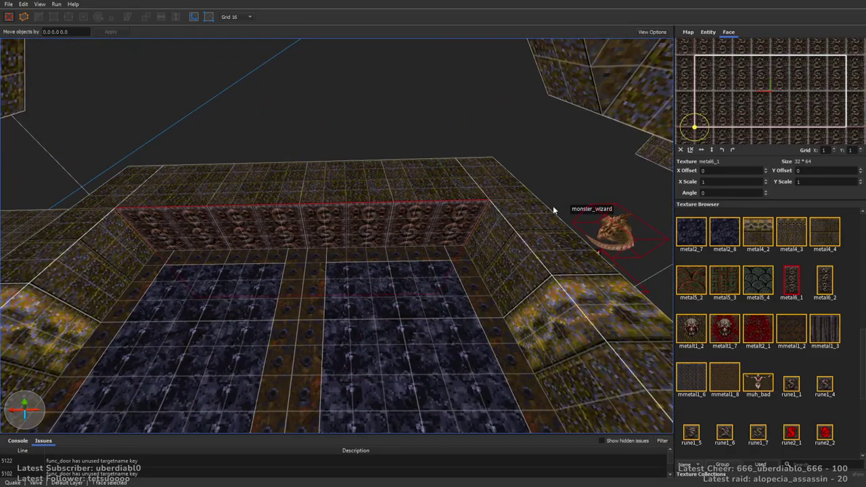
key(Escape)
Step: Build a metal4_4 overhang above the item_armor1 alcove, starting from a brush 64 by 128 by 128 units
right_drag(492, 194, 542, 210)
right_drag(513, 251, 446, 260)
right_drag(344, 199, 284, 197)
mouse_move(260, 203)
mouse_down()
mouse_move(309, 312)
mouse_move(310, 103)
mouse_up()
mouse_move(310, 103)
right_down()
mouse_move(464, 268)
mouse_move(381, 155)
mouse_move(372, 166)
right_up()
drag(252, 187, 332, 194)
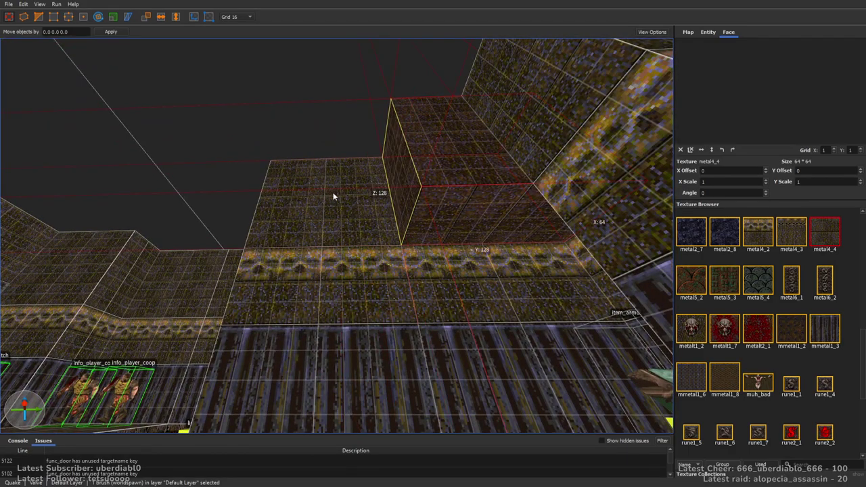
middle_drag(332, 194, 486, 194)
drag(486, 194, 313, 203)
right_drag(312, 203, 359, 212)
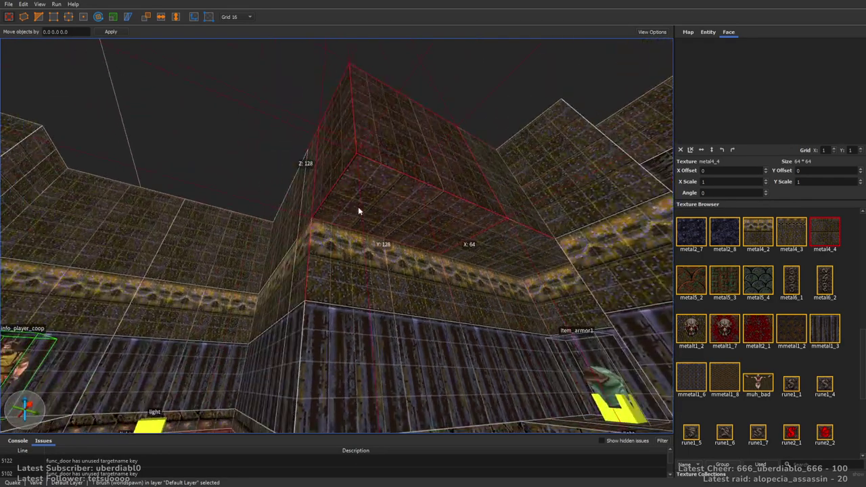
drag(333, 191, 339, 139)
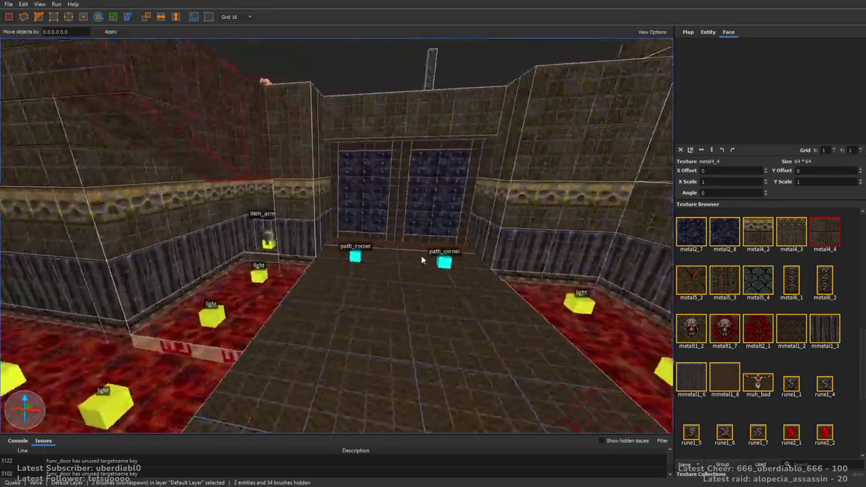
scroll(352, 257, up, 2)
right_drag(420, 255, 269, 258)
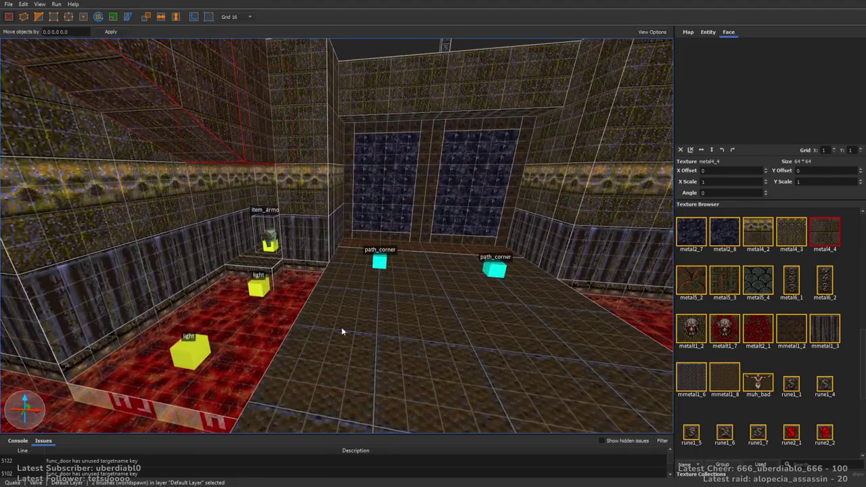
key(Escape)
Step: Create a 16-unit-thick metal5_3 ceiling slab above the main area and stretch it to 496 by 256 units
mouse_move(392, 293)
right_down()
mouse_move(396, 258)
mouse_move(444, 296)
mouse_move(451, 236)
mouse_move(464, 345)
mouse_move(555, 350)
mouse_move(397, 280)
mouse_move(313, 256)
mouse_move(369, 293)
right_up()
click(373, 297)
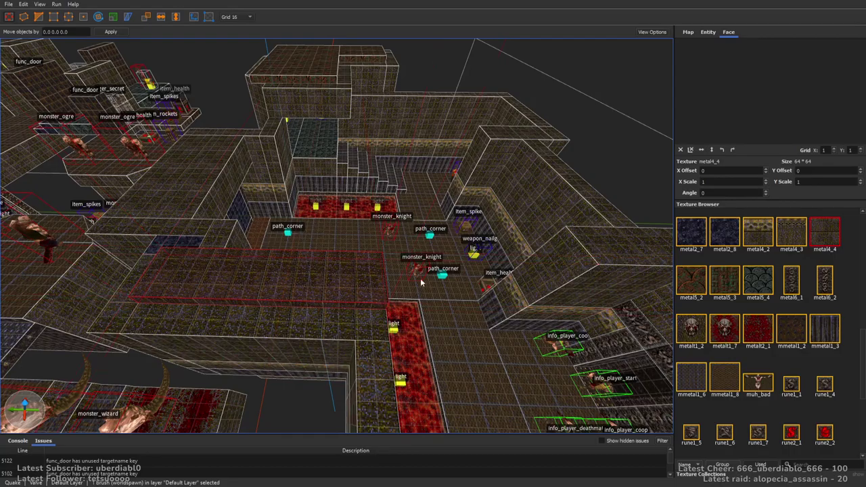
click(725, 281)
right_drag(474, 271, 551, 240)
click(554, 239)
drag(555, 239, 211, 210)
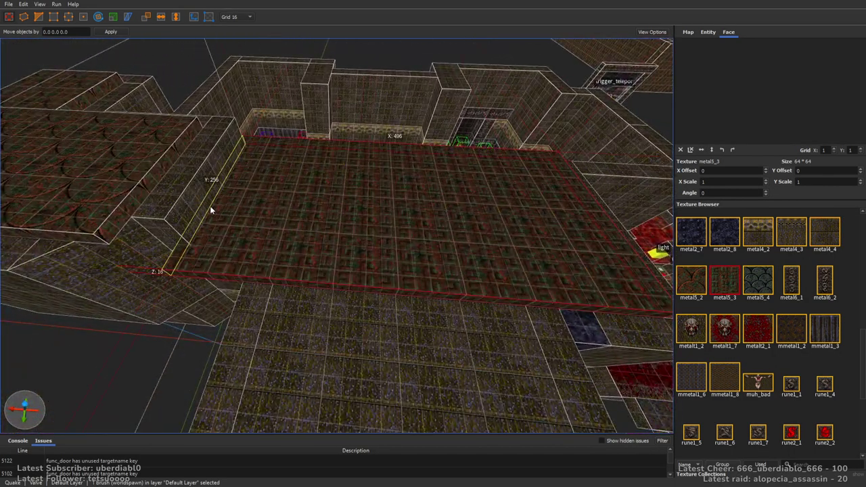
mouse_move(220, 212)
right_down()
mouse_move(504, 204)
mouse_move(394, 206)
mouse_move(282, 148)
right_up()
Step: Extend the metal5_3 ceiling across the main area, adding a 160 by 528 slab over the stairs and another slab at the open end
mouse_move(283, 148)
mouse_down()
mouse_move(549, 234)
mouse_move(531, 232)
mouse_up()
mouse_move(530, 232)
right_down()
mouse_move(559, 224)
mouse_move(516, 230)
mouse_move(352, 176)
right_up()
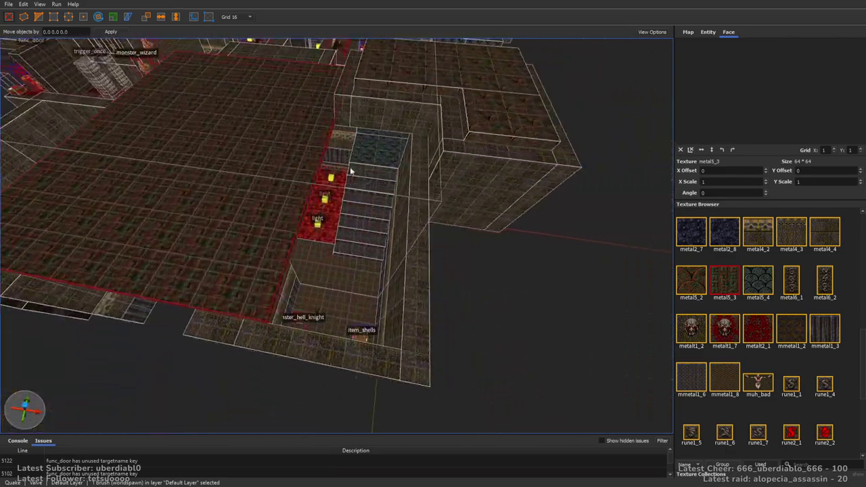
drag(328, 145, 406, 150)
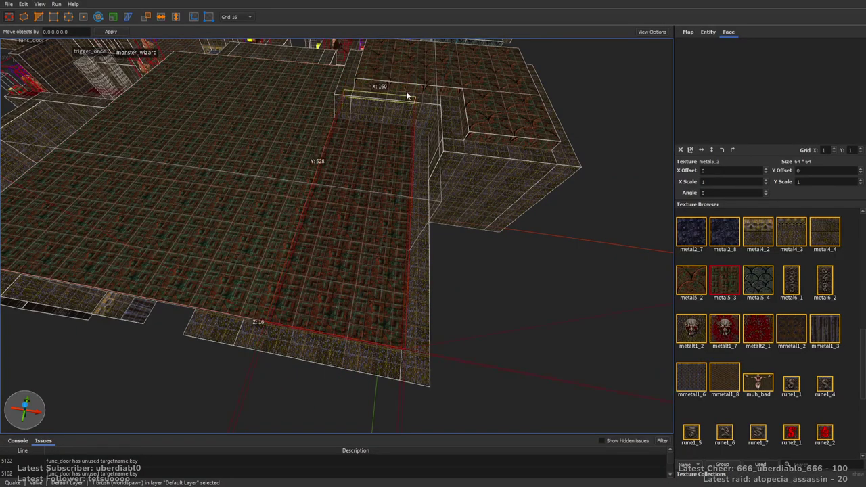
mouse_move(402, 114)
right_down()
mouse_move(416, 128)
mouse_move(446, 134)
mouse_move(468, 178)
mouse_move(315, 260)
mouse_move(358, 263)
mouse_move(108, 219)
right_up()
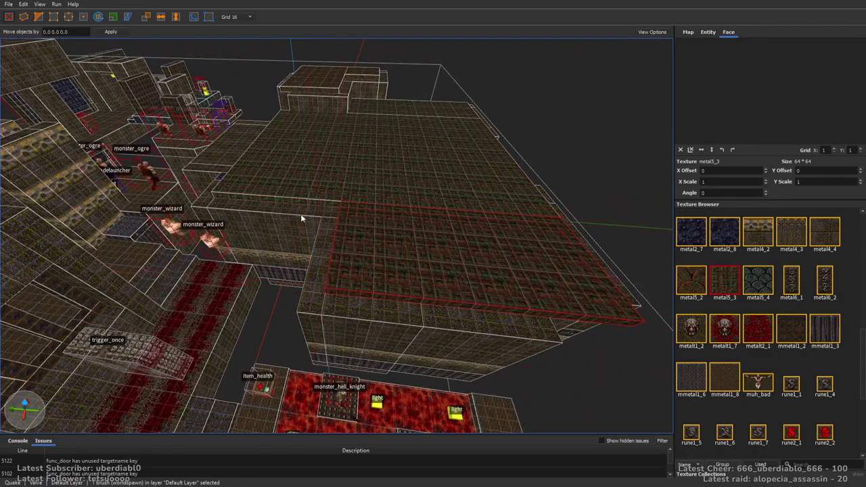
scroll(300, 217, down, 8)
mouse_move(323, 228)
right_down()
mouse_move(341, 125)
mouse_move(498, 246)
mouse_move(435, 282)
mouse_move(406, 284)
mouse_move(503, 277)
mouse_move(467, 271)
mouse_move(379, 284)
mouse_move(521, 277)
mouse_move(476, 267)
mouse_move(465, 247)
mouse_move(397, 260)
mouse_move(408, 259)
mouse_move(431, 186)
mouse_move(475, 196)
right_up()
key(Escape)
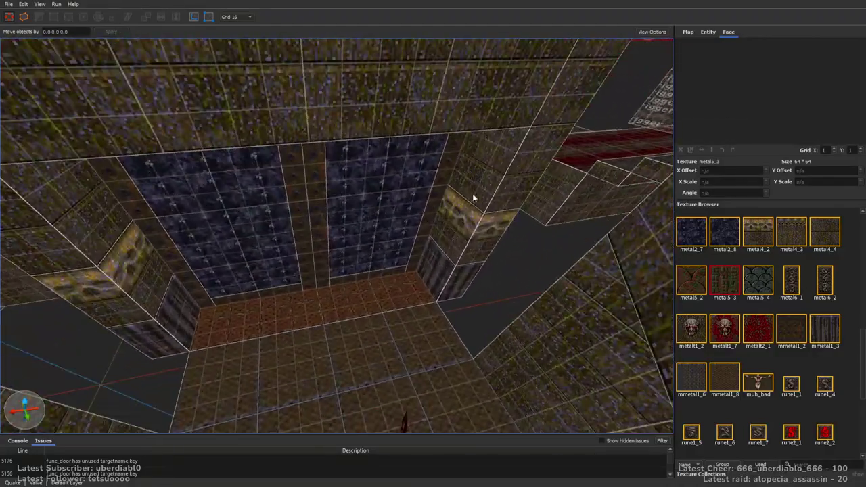
Step: Extend the three-brush wall stack on the far side of the func_doors to 32 by 160 by 256 units
right_drag(353, 211, 441, 234)
right_drag(417, 207, 450, 174)
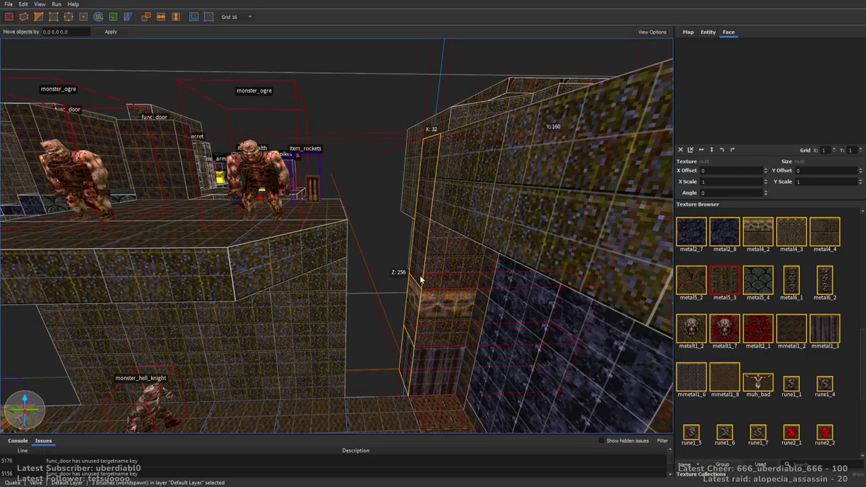
right_drag(418, 328, 456, 306)
right_drag(373, 257, 450, 291)
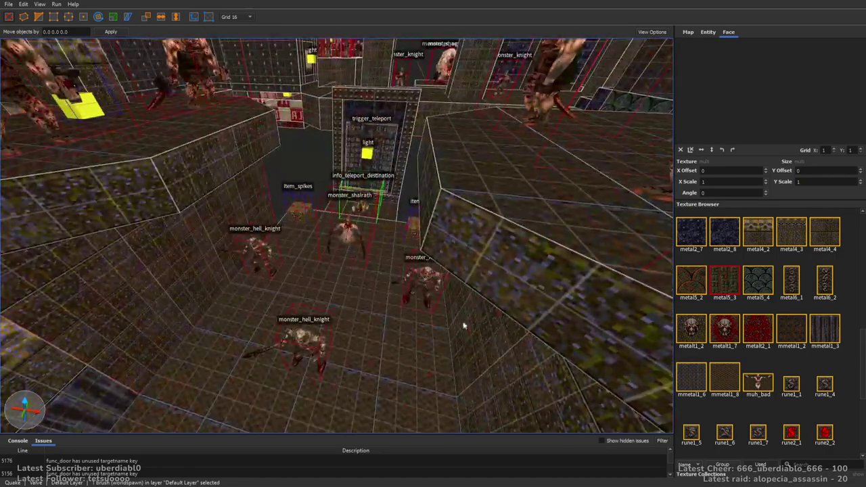
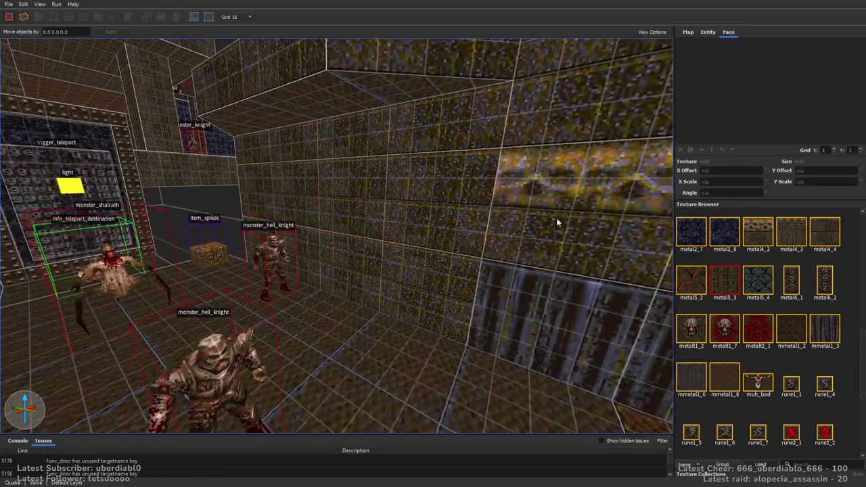
Step: Texture the walls below the ogre ledges with a metal4_2 band and mmetal1_3 base, and place a 32 by 64 by 256 wall stack beside item_spikes
shift+click(551, 222)
shift+click(469, 288)
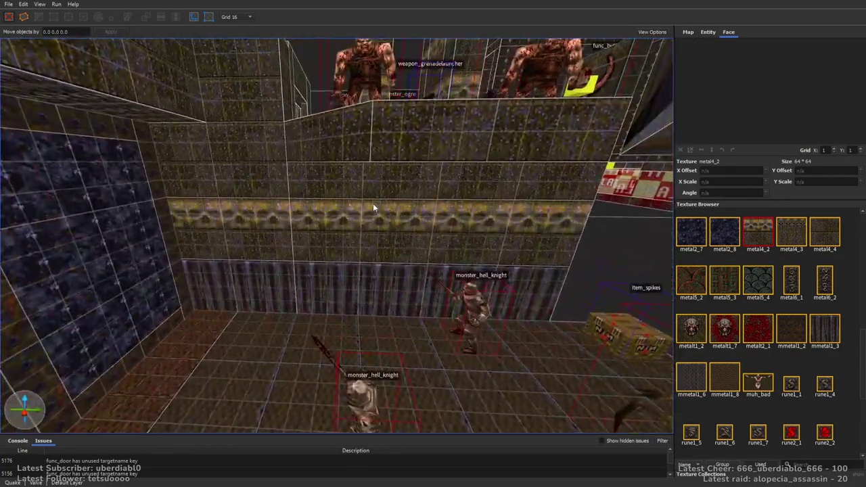
click(244, 262)
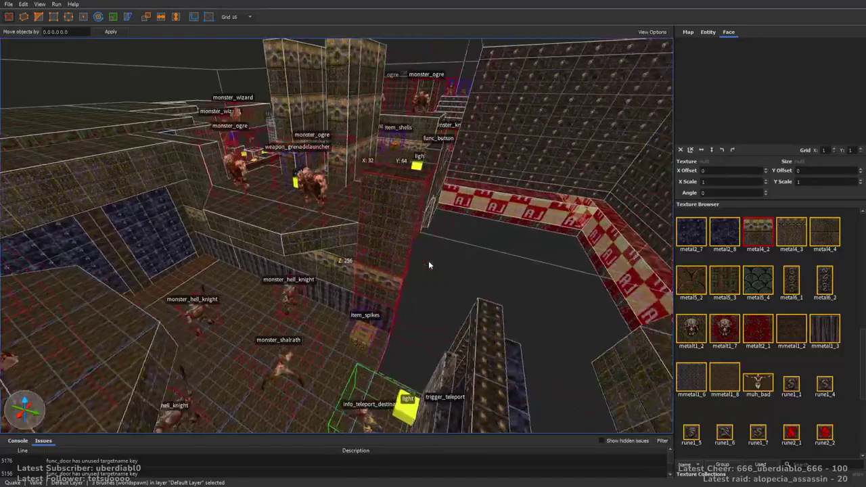
Step: Place a matching metal4_4 wall stack next to the item_spikes on the other side of the teleporter niche
right_drag(429, 261, 406, 435)
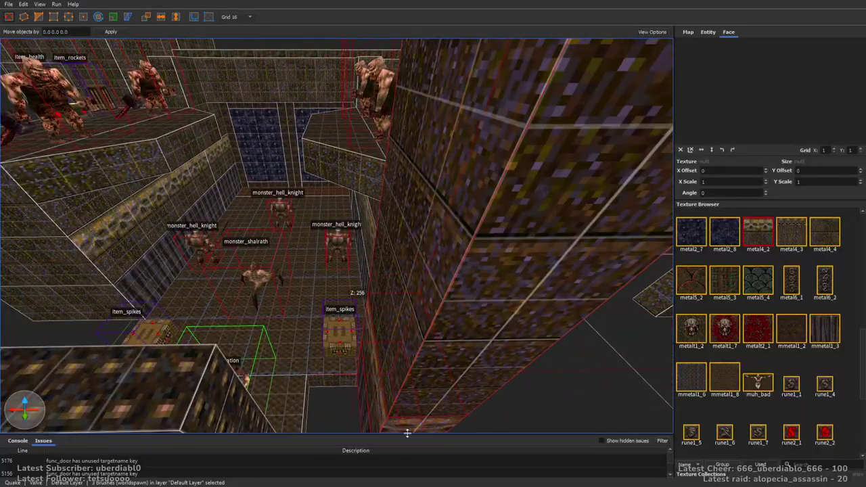
scroll(405, 435, down, 5)
scroll(400, 319, down, 5)
mouse_move(469, 254)
mouse_down()
mouse_move(214, 242)
mouse_move(379, 257)
mouse_move(406, 350)
mouse_move(361, 393)
mouse_move(339, 431)
mouse_up()
mouse_move(303, 346)
right_down()
mouse_move(288, 338)
mouse_move(441, 308)
mouse_move(460, 296)
mouse_move(376, 249)
right_up()
Step: Set the upper wall block beside the teleporter to 64 by 64 by 128 units and continue the metal4_4 wall above the teleporter frame
click(461, 295)
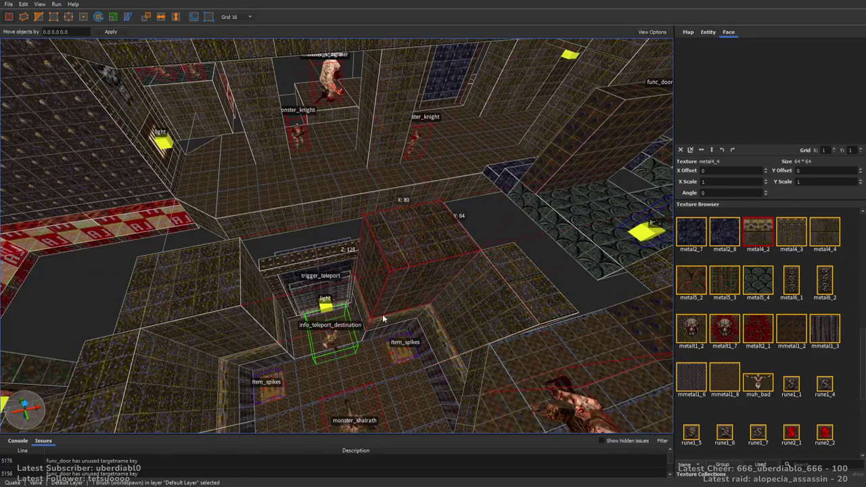
key(Escape)
mouse_move(375, 282)
right_down()
mouse_move(401, 332)
mouse_move(425, 251)
right_up()
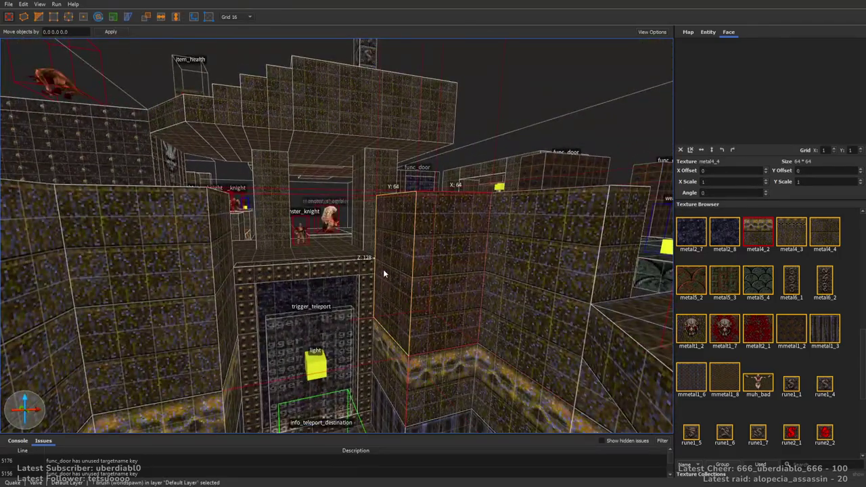
drag(383, 274, 223, 293)
right_drag(351, 289, 354, 261)
key(Escape)
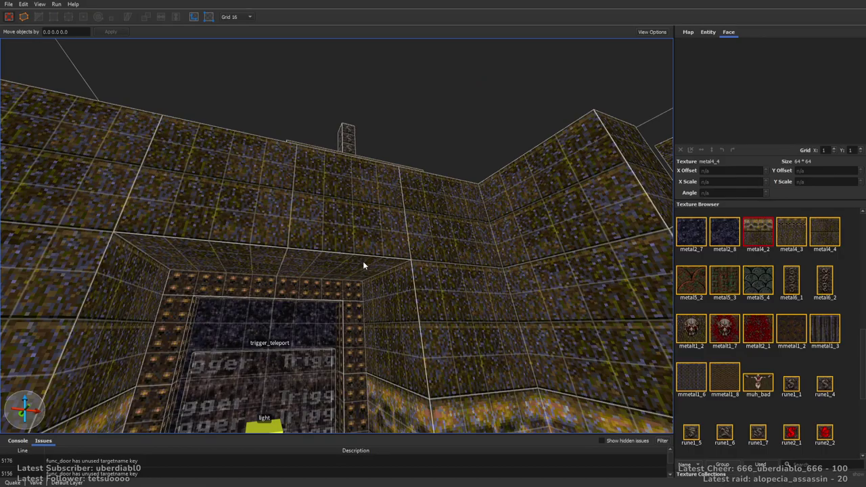
Step: Texture the wall face directly above the trigger_teleport frame with metal4_3
click(363, 266)
click(792, 232)
right_drag(537, 222, 437, 203)
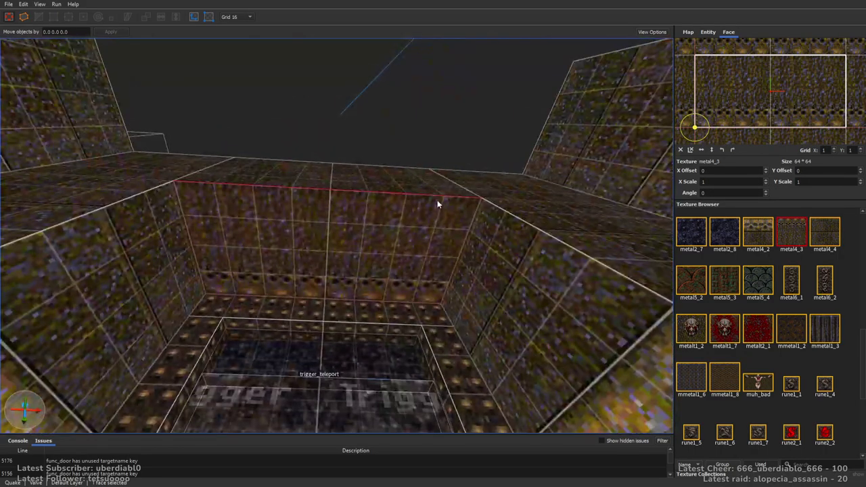
key(Escape)
Step: Try several metal textures on the undersides of the two ogre ledges and apply mmetal1_6
right_drag(467, 244, 430, 221)
shift+click(539, 147)
ctrl+shift+click(137, 164)
click(819, 327)
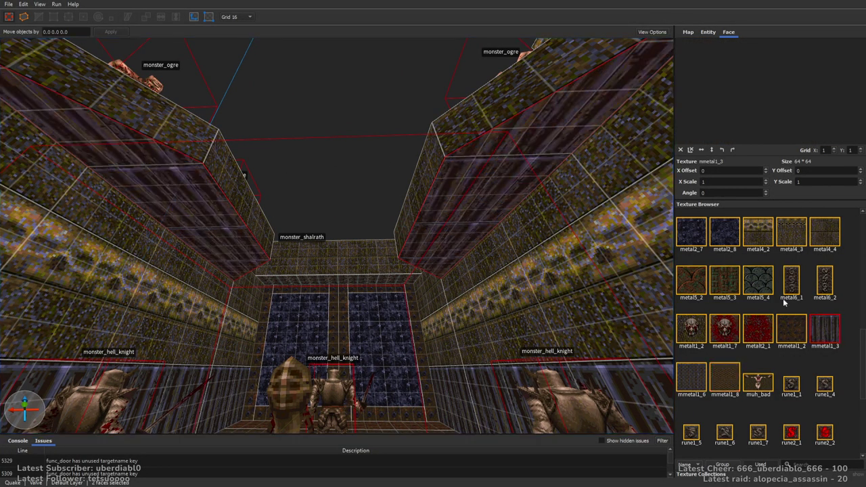
click(754, 281)
click(731, 382)
click(695, 381)
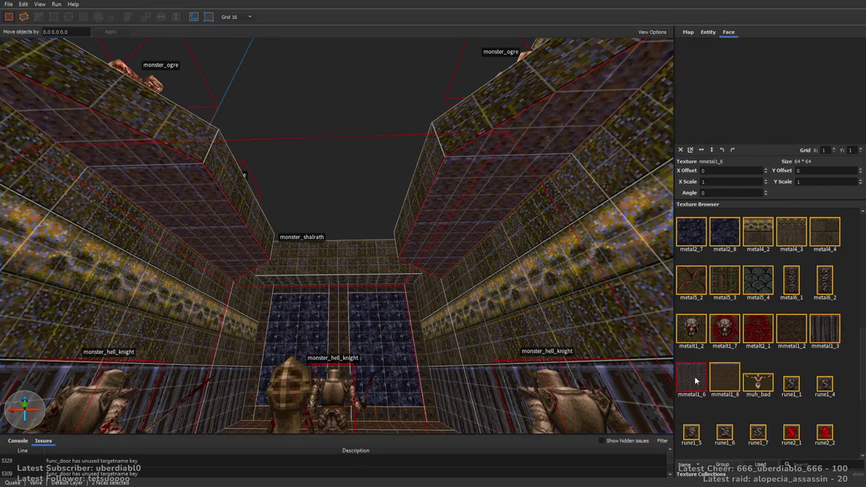
key(Escape)
Step: Build a metal4_4 wall 32 by 224 by 128 units along the ogre ledge, beside the large blue doors
right_drag(542, 251, 510, 257)
right_drag(531, 284, 406, 267)
right_drag(614, 240, 406, 264)
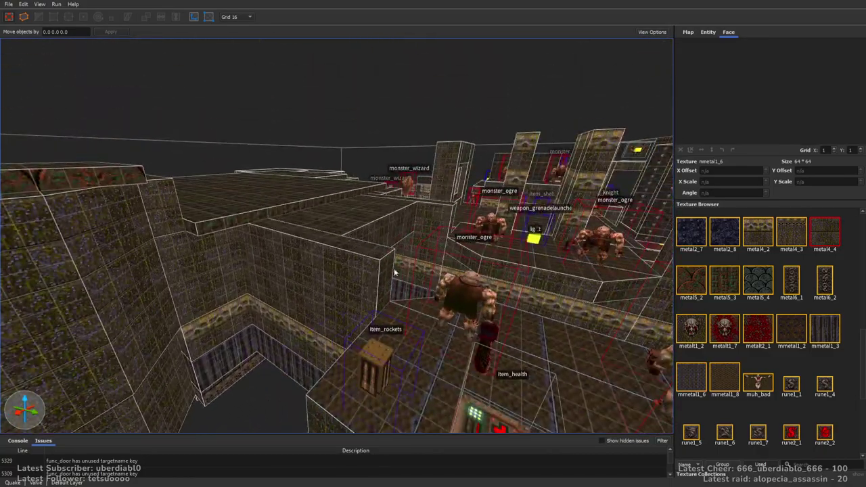
drag(290, 360, 348, 229)
right_drag(350, 190, 339, 245)
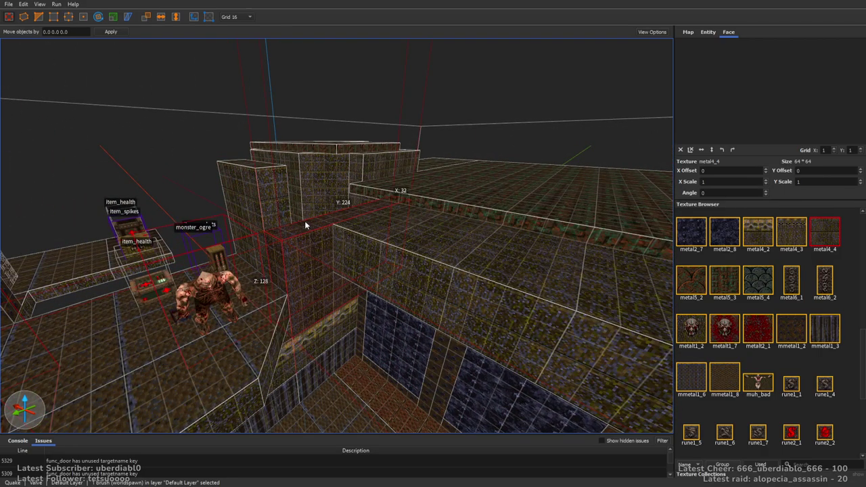
key(Escape)
right_drag(299, 227, 343, 227)
Step: Resize the metal4_4 wall above the blue doors to 320 by 32 by 64 units
scroll(342, 228, down, 5)
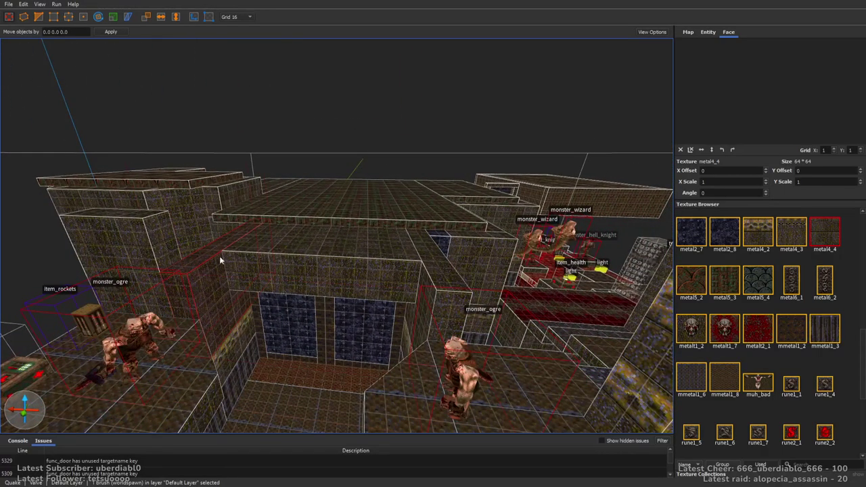
middle_drag(184, 269, 364, 286)
click(352, 257)
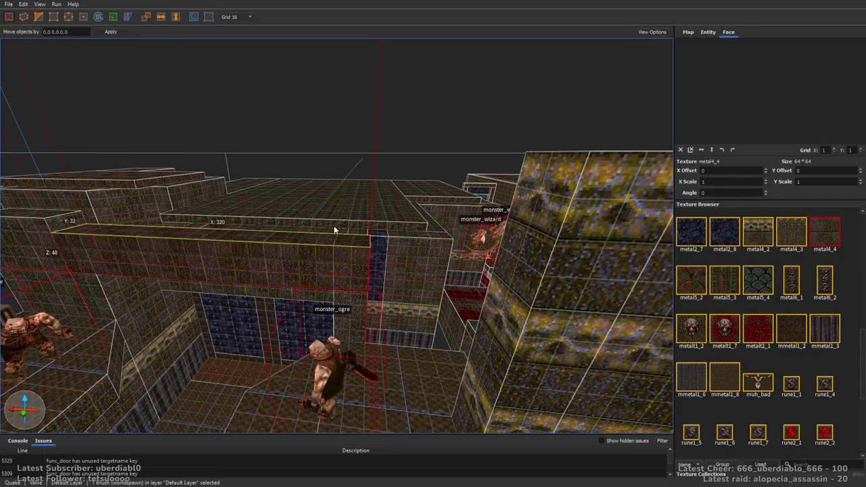
right_drag(531, 255, 278, 253)
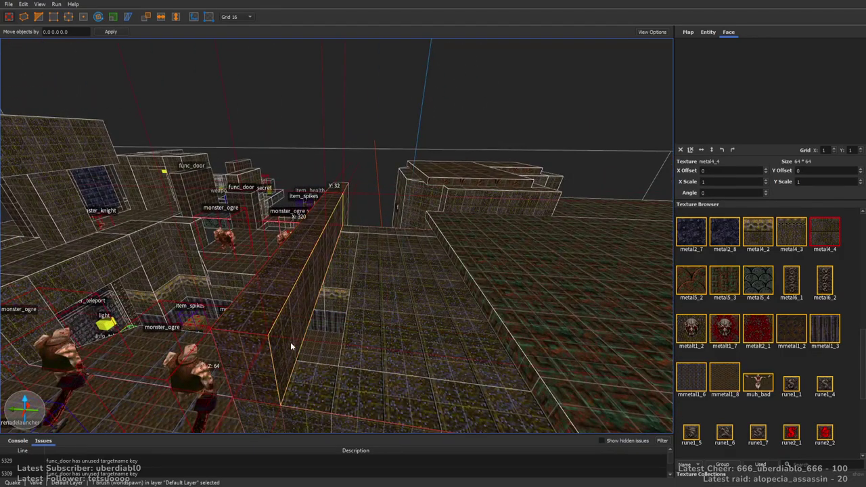
mouse_move(344, 342)
right_down()
mouse_move(475, 323)
mouse_move(397, 340)
mouse_move(330, 217)
right_up()
mouse_move(323, 232)
mouse_down()
mouse_move(309, 291)
mouse_move(335, 203)
mouse_up()
Step: Place a 32 by 224 by 128 metal4_4 wall between the item_rockets ledge and the secret area
mouse_move(355, 183)
right_down()
mouse_move(353, 194)
mouse_move(412, 162)
mouse_move(440, 174)
mouse_move(374, 277)
right_up()
mouse_move(372, 320)
shift+mouse_down()
mouse_move(381, 301)
mouse_move(362, 367)
shift+mouse_up()
mouse_move(361, 371)
right_down()
mouse_move(433, 347)
mouse_move(422, 340)
mouse_move(444, 297)
mouse_move(386, 339)
mouse_move(385, 231)
mouse_move(419, 203)
mouse_move(476, 185)
mouse_move(495, 229)
right_up()
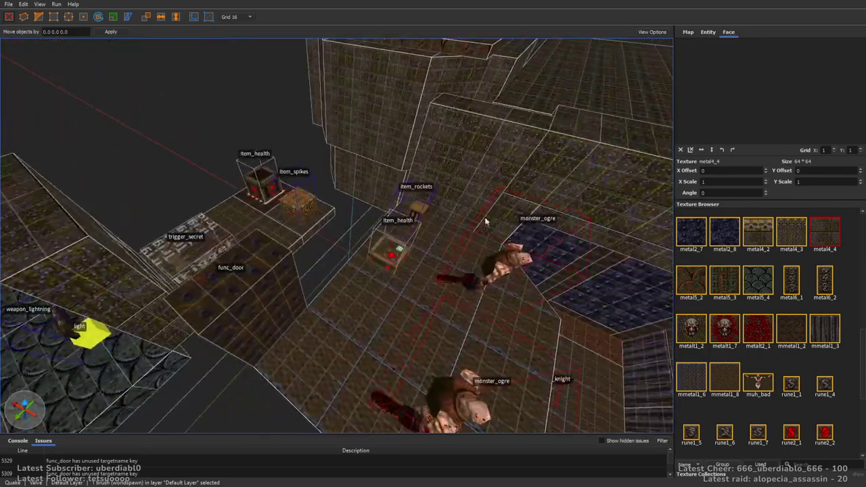
right_drag(315, 138, 421, 255)
scroll(421, 255, up, 3)
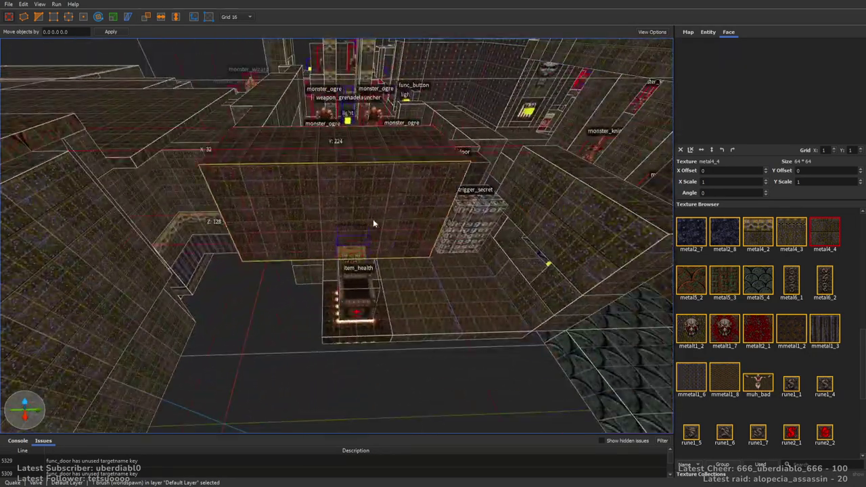
Step: Build the outer metal4_4 wall of the secret area 240 units long, ending beside weapon_lightning
click(365, 287)
scroll(366, 296, up, 1)
shift+drag(203, 247, 313, 220)
mouse_move(161, 280)
shift+mouse_down()
mouse_move(172, 311)
mouse_move(518, 300)
shift+mouse_up()
key(ctrl+z)
middle_drag(518, 300, 378, 257)
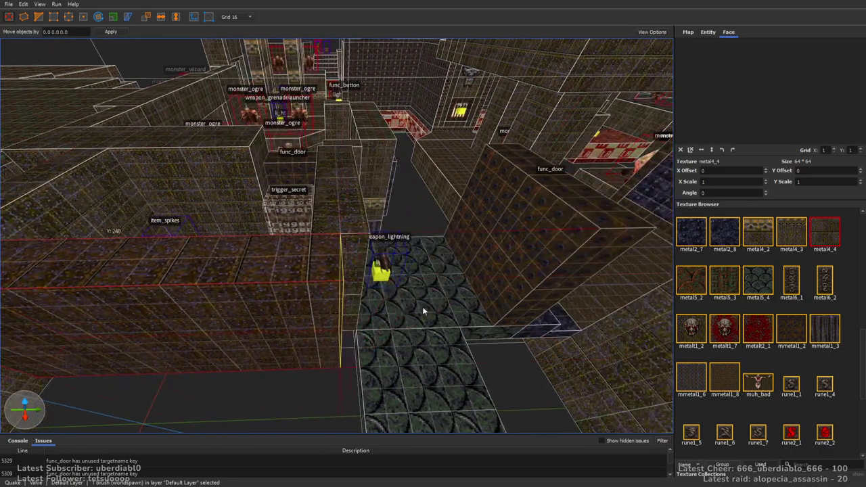
middle_drag(414, 302, 426, 271)
right_drag(425, 270, 381, 275)
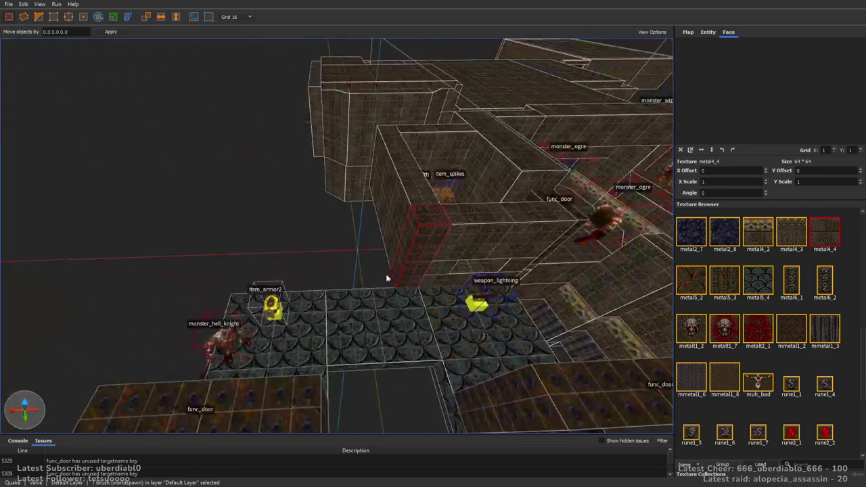
Step: Continue the outer wall past the armor area with a 32 by 192 by 128 section and a 64 by 96 by 160 block beside item_key1
mouse_move(329, 267)
shift+mouse_down()
mouse_move(151, 271)
mouse_move(188, 255)
shift+mouse_up()
mouse_move(413, 323)
right_down()
mouse_move(378, 332)
mouse_move(471, 313)
mouse_move(334, 283)
right_up()
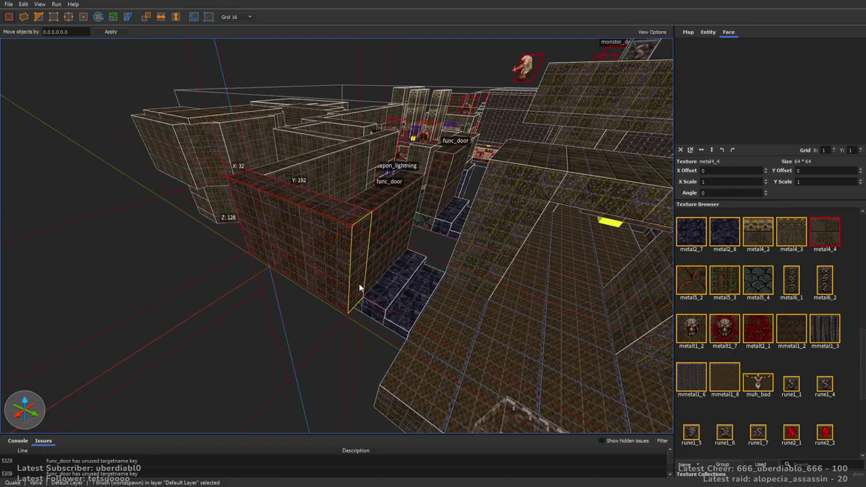
mouse_move(365, 363)
shift+mouse_down()
mouse_move(389, 320)
mouse_move(354, 349)
mouse_move(367, 340)
mouse_move(291, 274)
mouse_move(328, 278)
mouse_move(426, 330)
shift+mouse_up()
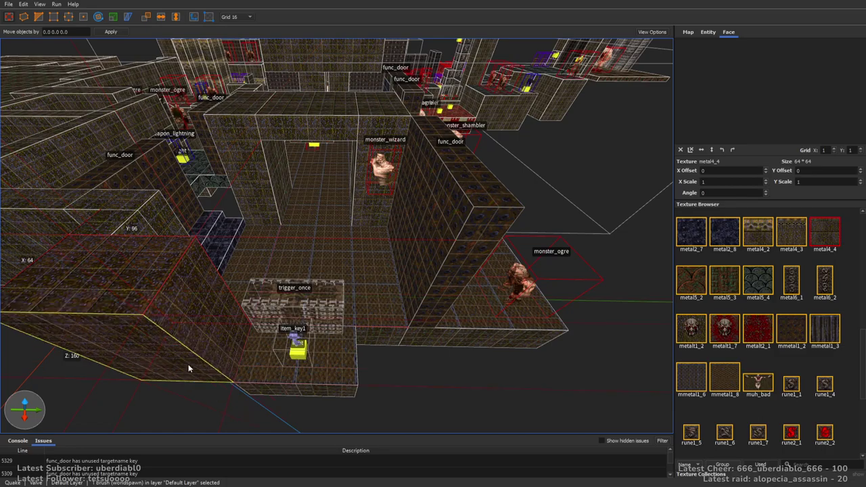
right_drag(198, 354, 383, 309)
ctrl+click(378, 306)
ctrl+click(379, 299)
ctrl+click(282, 294)
ctrl+click(211, 257)
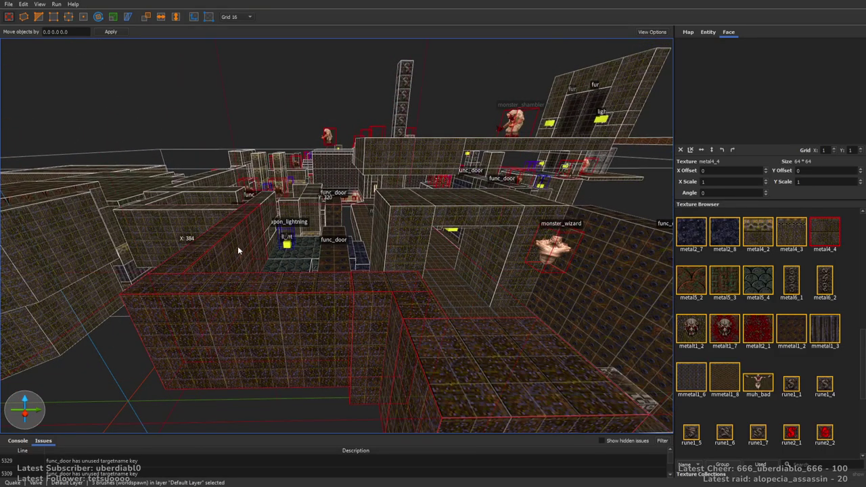
scroll(336, 209, up, 5)
mouse_move(336, 209)
right_down()
mouse_move(251, 246)
mouse_move(382, 232)
mouse_move(474, 237)
mouse_move(383, 274)
right_up()
Step: Mirror the wall blocks to the other side of item_key1 and close off the room behind the key with a long wall
click(253, 247)
scroll(383, 274, down, 5)
ctrl+click(223, 223)
ctrl+click(415, 249)
drag(414, 249, 433, 237)
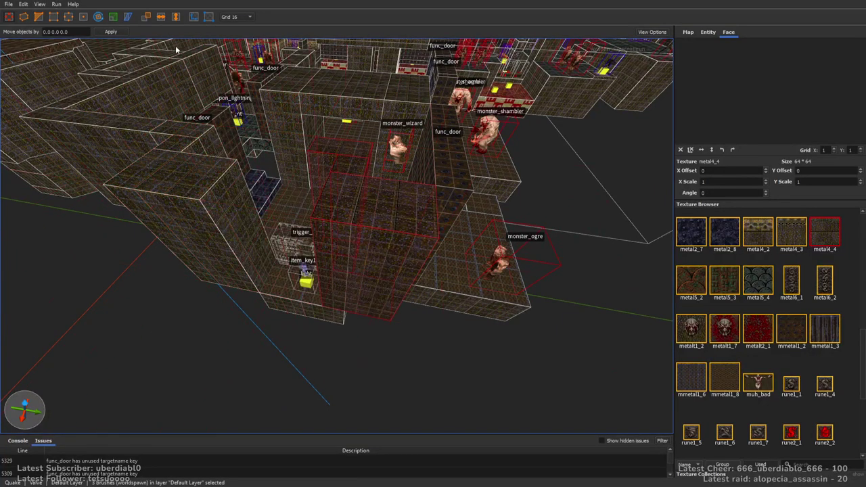
click(178, 16)
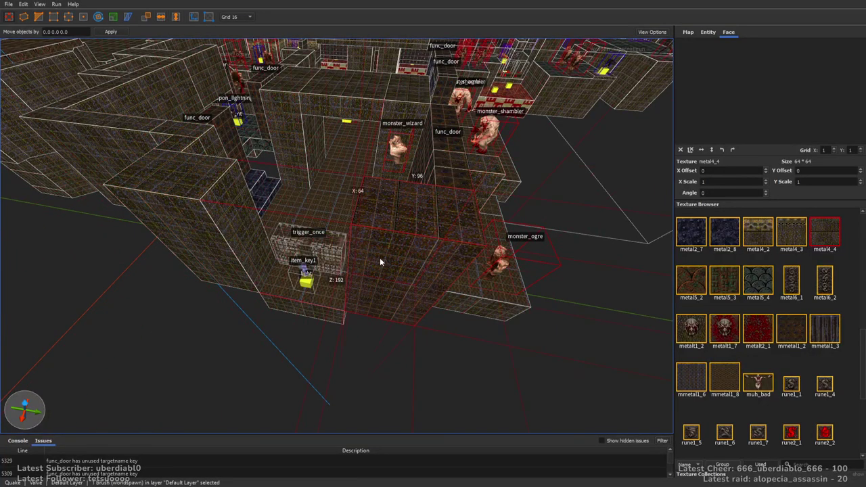
mouse_move(386, 293)
shift+mouse_down()
mouse_move(5, 212)
mouse_move(61, 217)
mouse_move(15, 210)
shift+mouse_up()
key(Escape)
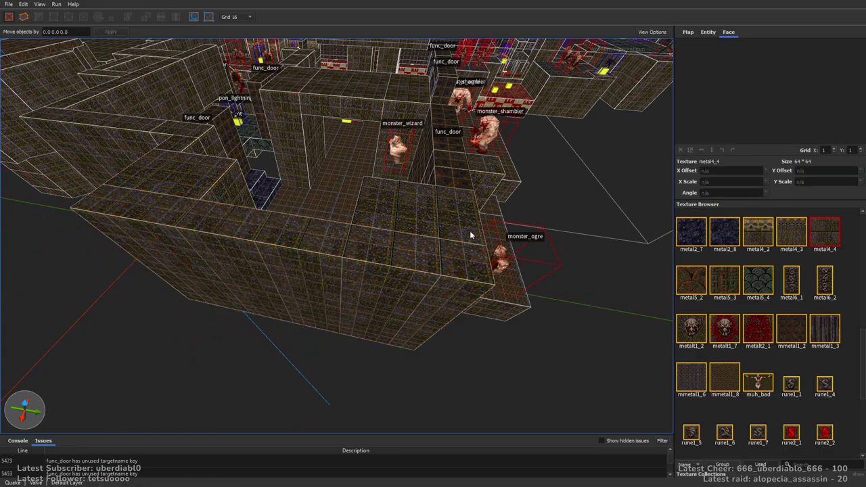
Step: Remove the stray wall block standing against the func_door beside the lone monster_ogre
right_drag(495, 223, 482, 206)
scroll(482, 201, up, 5)
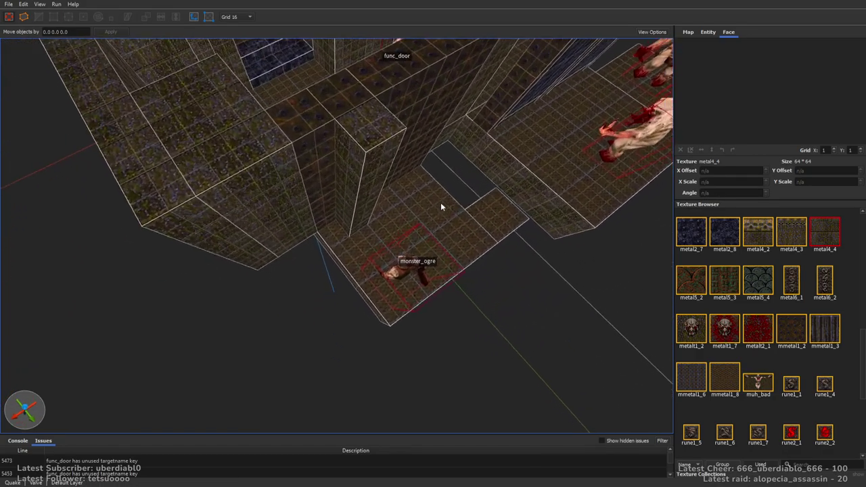
click(377, 176)
click(338, 195)
mouse_move(339, 195)
right_down()
mouse_move(364, 196)
mouse_move(336, 202)
right_up()
scroll(365, 201, down, 3)
click(414, 264)
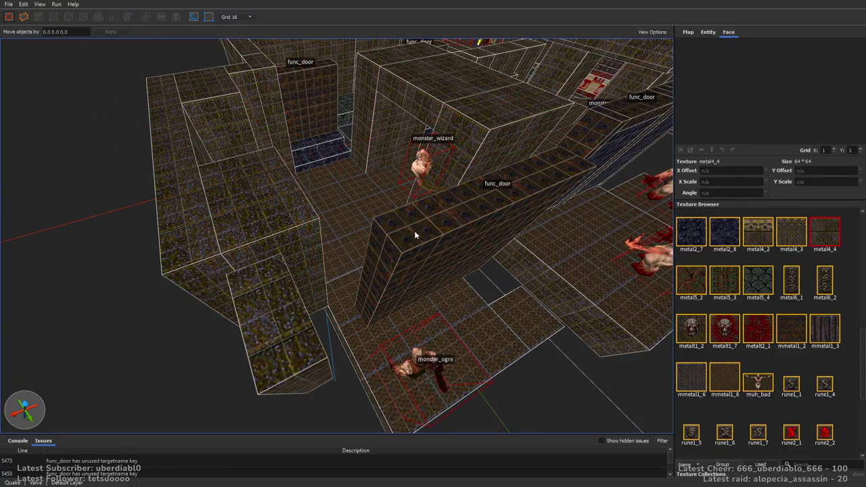
key(alt+Left)
mouse_move(296, 258)
right_down()
mouse_move(262, 290)
mouse_move(294, 255)
right_up()
key(Escape)
Step: Enclose the floor around the lone monster_ogre with metal4_4 walls, placing a 64 by 96 by 192 block at the monster_shambler corner
click(237, 233)
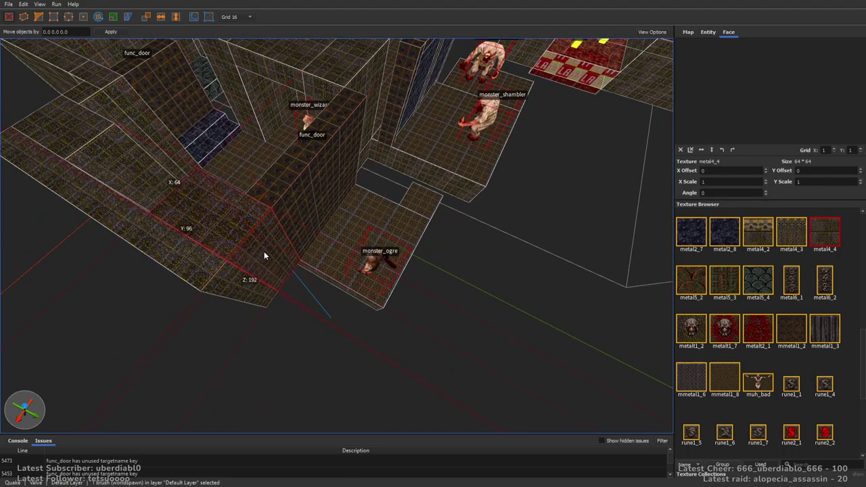
key(d)
scroll(271, 330, up, 2)
mouse_move(271, 331)
shift+mouse_down()
mouse_move(257, 318)
mouse_move(290, 329)
mouse_move(332, 304)
mouse_move(295, 316)
mouse_move(400, 160)
mouse_move(362, 201)
shift+mouse_up()
right_drag(362, 200, 415, 190)
mouse_move(387, 154)
shift+mouse_down()
mouse_move(354, 142)
mouse_move(381, 195)
mouse_move(318, 218)
mouse_move(349, 220)
mouse_move(234, 240)
mouse_move(293, 228)
mouse_move(310, 285)
shift+mouse_up()
mouse_move(310, 285)
right_down()
mouse_move(396, 242)
mouse_move(460, 260)
mouse_move(382, 270)
mouse_move(300, 304)
right_up()
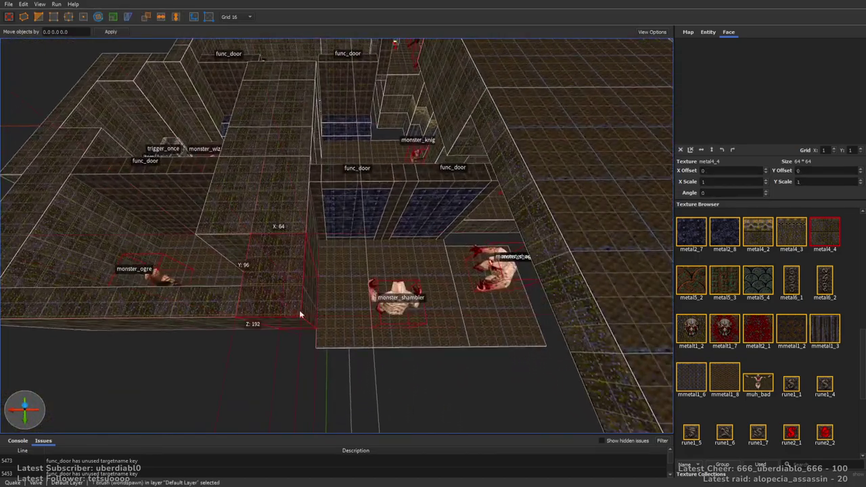
Step: Extend the outer wall along the monster_shambler floor, ending with a 160 by 64 by 192 section
mouse_move(298, 326)
alt+mouse_down()
mouse_move(301, 408)
mouse_move(541, 359)
alt+mouse_up()
right_drag(541, 359, 314, 276)
mouse_move(313, 275)
shift+mouse_down()
mouse_move(249, 285)
mouse_move(274, 314)
mouse_move(291, 318)
shift+mouse_up()
right_drag(291, 318, 133, 330)
mouse_move(133, 330)
mouse_down()
mouse_move(373, 316)
mouse_move(466, 296)
mouse_move(401, 307)
mouse_up()
right_drag(400, 302, 465, 253)
mouse_move(419, 278)
right_down()
mouse_move(396, 270)
mouse_move(544, 231)
mouse_move(615, 282)
mouse_move(508, 257)
mouse_move(422, 183)
right_up()
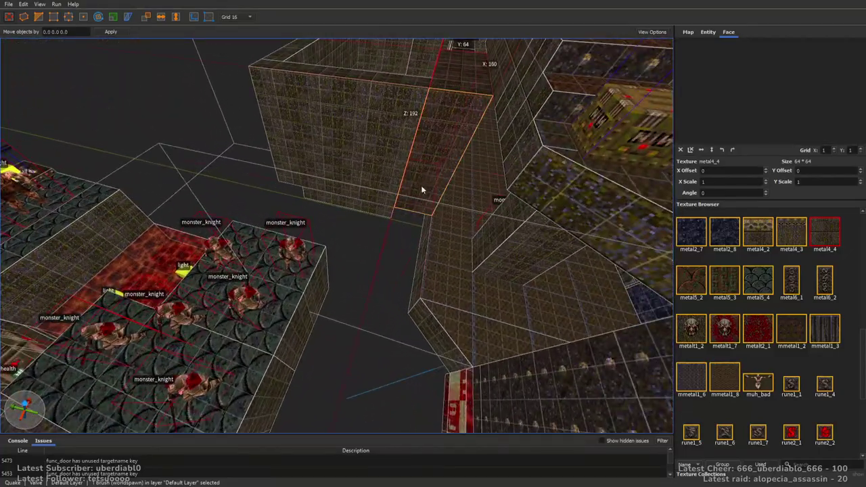
Step: Fill the gap between the shambler room's wall and the studded wall with a 192-unit-high metal4_4 wall
click(395, 262)
right_drag(370, 216, 392, 236)
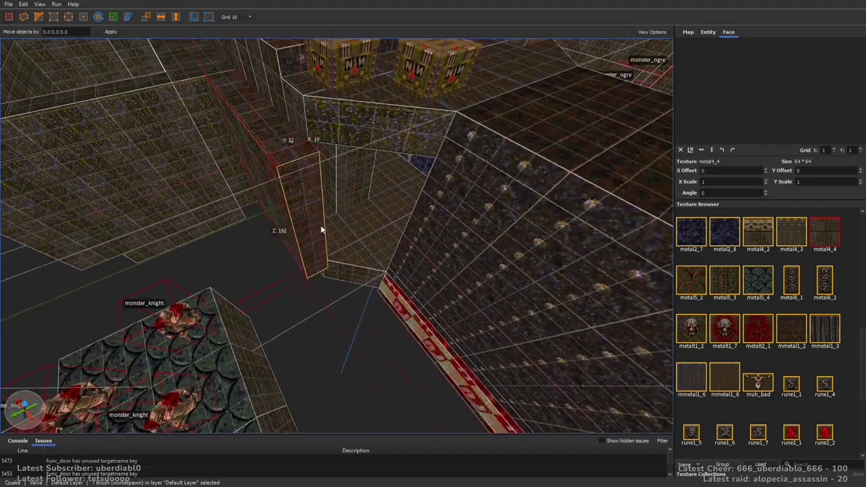
mouse_move(346, 259)
shift+mouse_down()
mouse_move(336, 268)
mouse_move(389, 237)
shift+mouse_up()
key(Escape)
right_drag(411, 212, 357, 164)
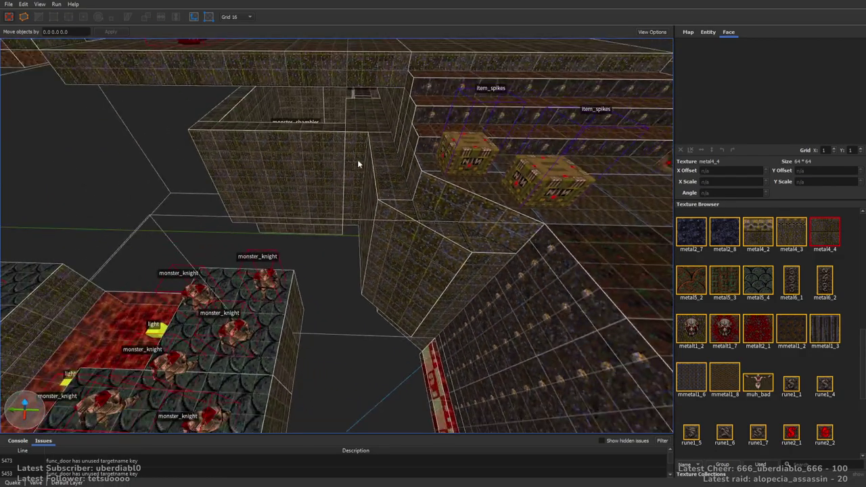
click(398, 231)
ctrl+click(421, 304)
mouse_move(421, 304)
right_down()
mouse_move(464, 331)
mouse_move(324, 268)
mouse_move(422, 267)
mouse_move(456, 238)
mouse_move(555, 300)
mouse_move(494, 287)
mouse_move(538, 243)
mouse_move(81, 348)
mouse_move(330, 303)
mouse_move(348, 314)
mouse_move(433, 212)
mouse_move(484, 296)
mouse_move(354, 286)
mouse_move(575, 255)
mouse_move(499, 272)
right_up()
Step: Place a metal4_4 wall block beside the secret func_door, between the existing walls
click(553, 298)
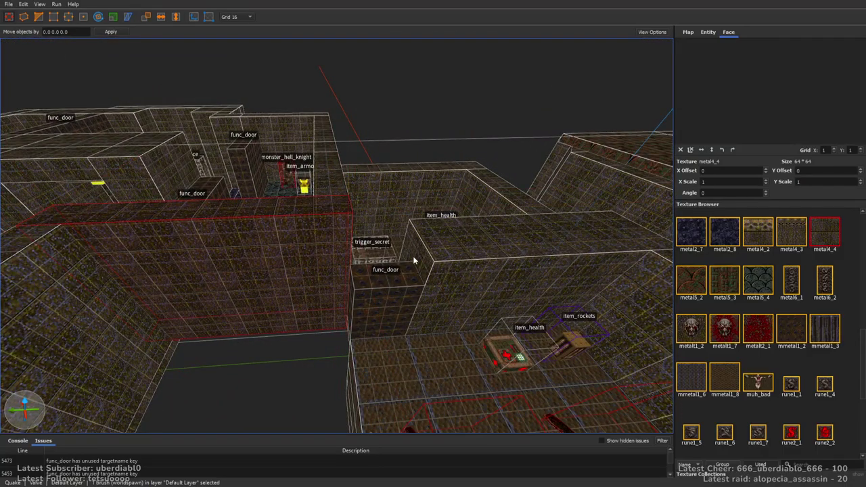
click(437, 268)
right_drag(437, 267, 450, 268)
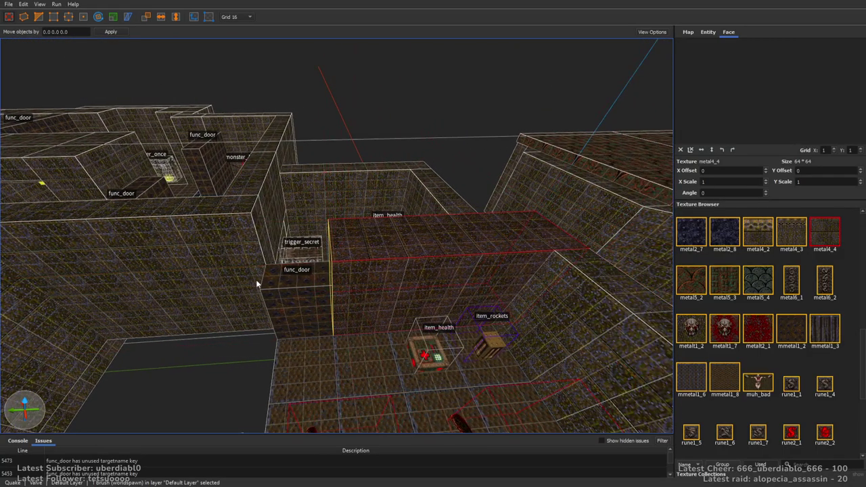
key(Left)
key(Right)
key(Left)
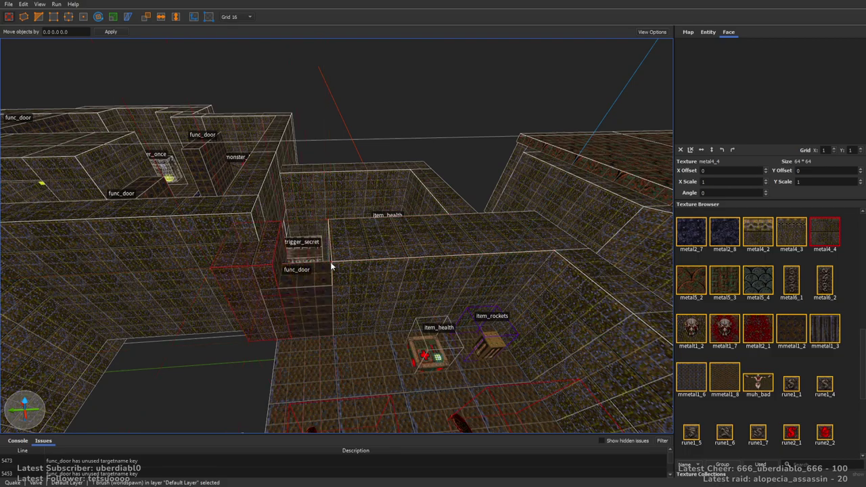
key(ctrl+u)
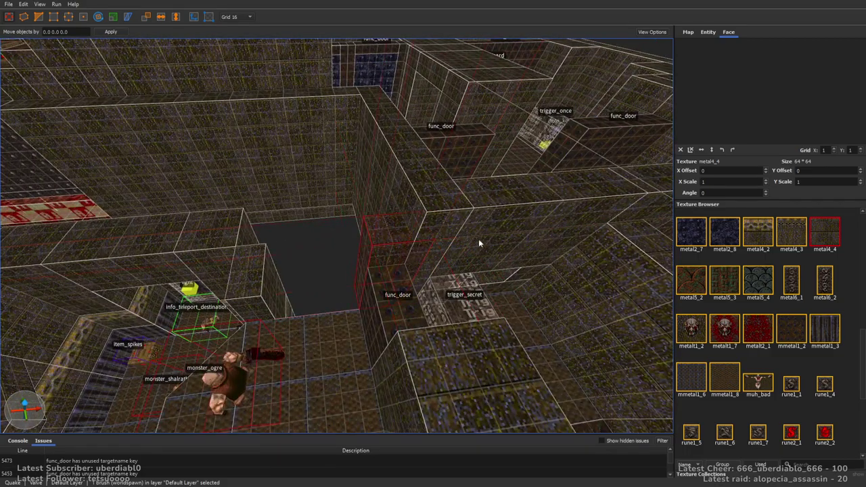
Step: Close the gaps around the secret func_door with a 64 by 64 by 128 metal4_4 wall block and a 64 by 64 by 32 lintel
right_drag(489, 235, 352, 263)
ctrl+click(305, 262)
ctrl+click(163, 278)
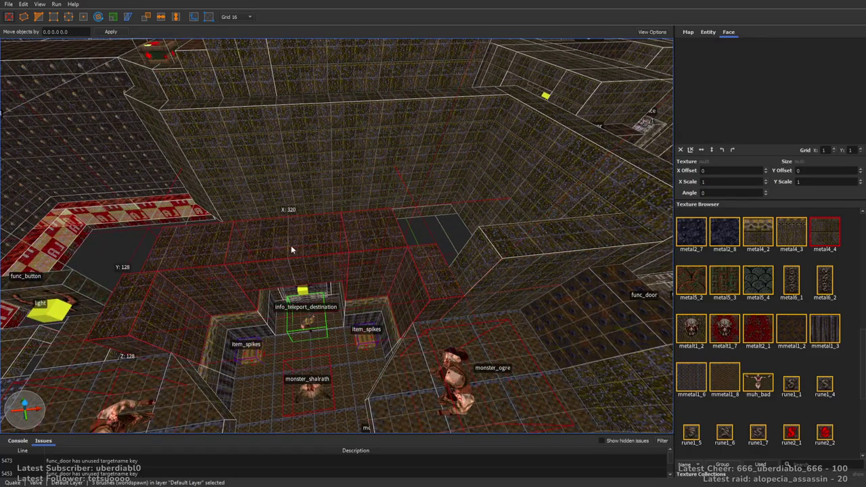
mouse_move(390, 234)
right_down()
mouse_move(401, 207)
mouse_move(406, 231)
right_up()
middle_drag(406, 230, 344, 200)
click(259, 246)
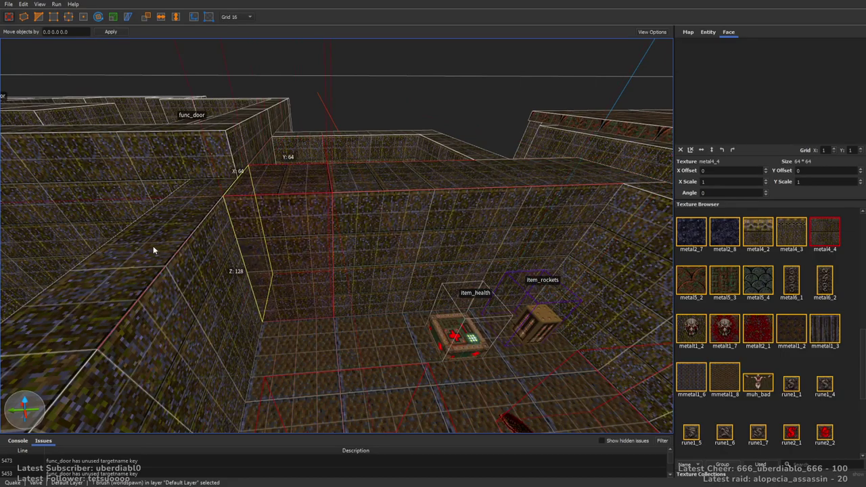
right_drag(466, 257, 406, 251)
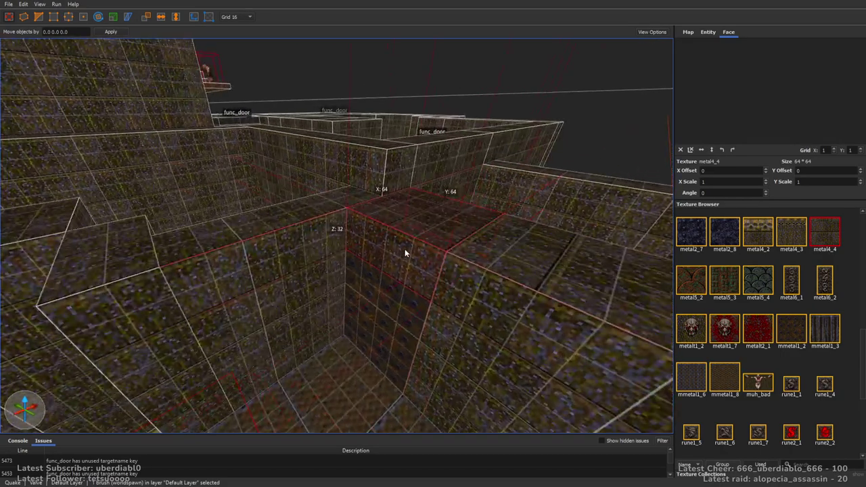
click(392, 295)
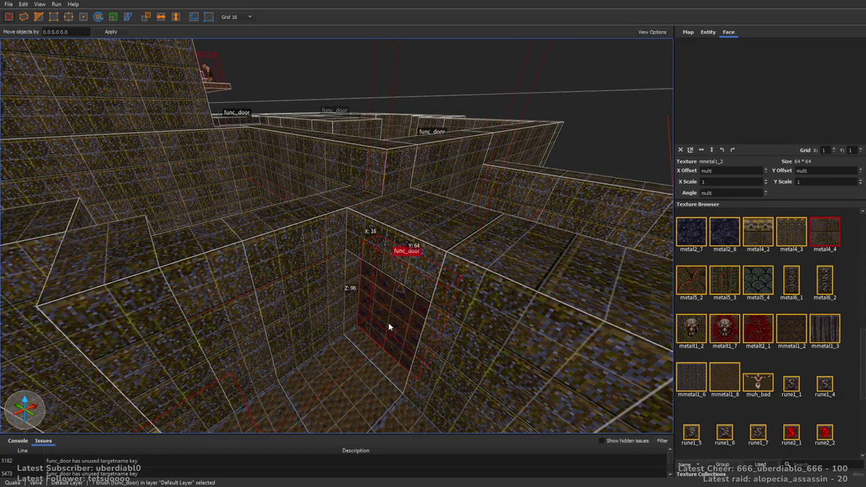
key(Escape)
Step: Copy the three-brush, 64 by 160 wall section near info_player_start beside the lava room's trigger_teleport, with a height of 192
scroll(314, 312, up, 5)
mouse_move(313, 313)
right_down()
mouse_move(513, 280)
mouse_move(592, 318)
mouse_move(442, 267)
mouse_move(342, 246)
mouse_move(449, 256)
mouse_move(329, 257)
mouse_move(401, 256)
mouse_move(191, 241)
right_up()
scroll(513, 280, down, 10)
scroll(443, 272, up, 10)
scroll(450, 257, up, 8)
scroll(401, 255, up, 8)
click(162, 102)
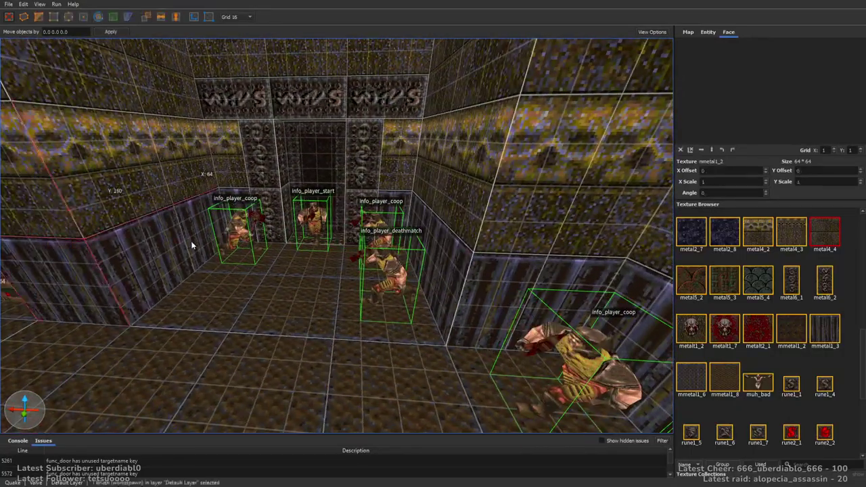
scroll(161, 102, up, 8)
right_drag(161, 102, 307, 221)
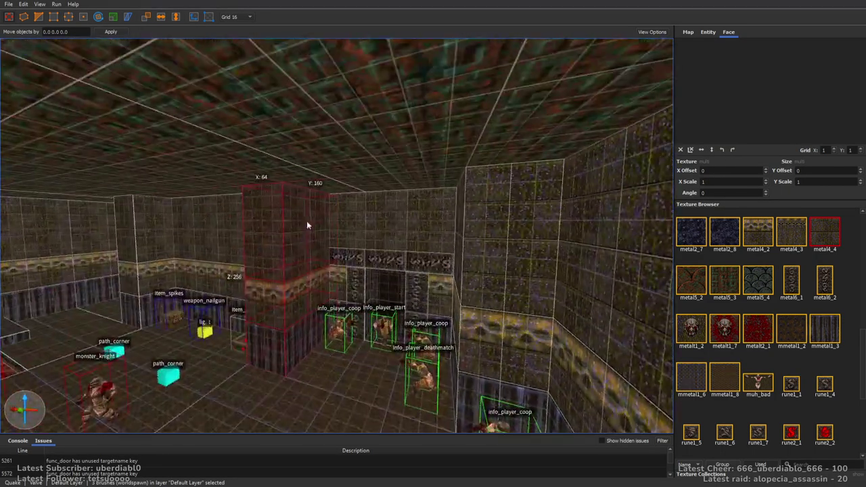
ctrl+click(305, 291)
scroll(323, 306, down, 5)
mouse_move(304, 298)
mouse_down()
mouse_move(284, 285)
mouse_move(299, 247)
mouse_up()
right_drag(300, 247, 416, 232)
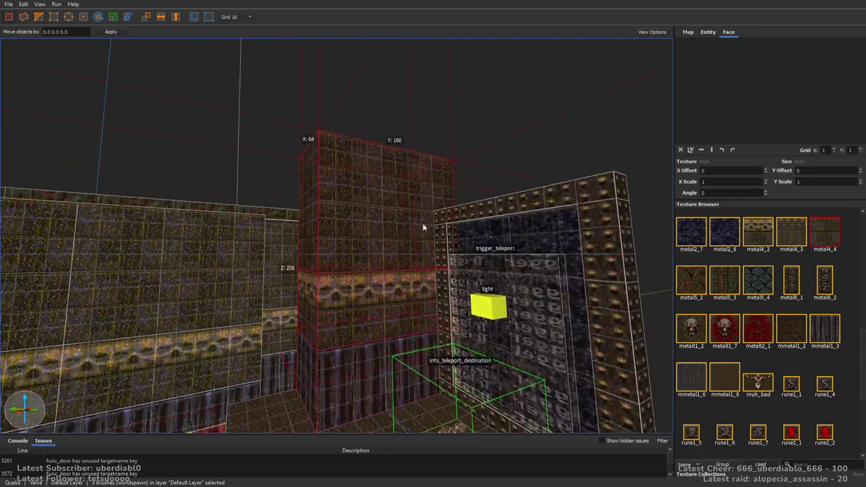
scroll(431, 160, down, 5)
right_drag(430, 160, 491, 241)
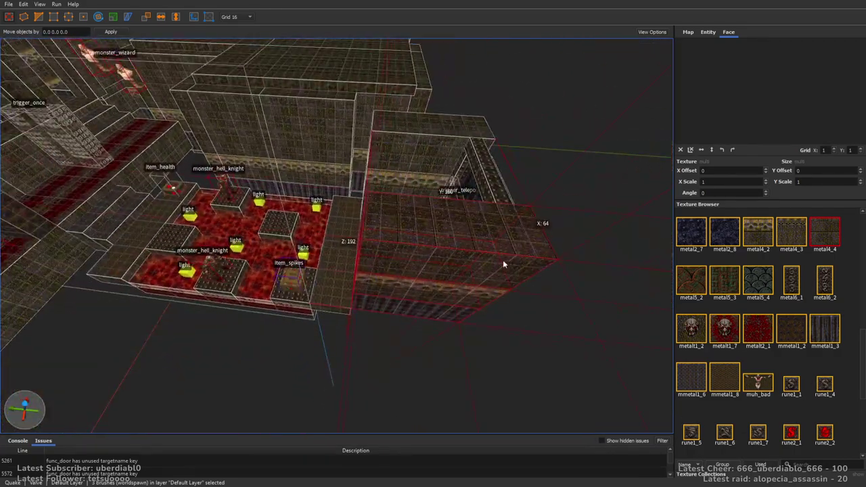
Step: Wall in the long sides of the lava room, using a 32 by 448 by 224 section beside the green-roofed room
mouse_move(371, 286)
right_down()
mouse_move(238, 296)
mouse_move(411, 300)
mouse_move(499, 262)
mouse_move(287, 314)
mouse_move(416, 313)
mouse_move(450, 292)
mouse_move(315, 251)
mouse_move(466, 237)
right_up()
click(467, 237)
click(733, 383)
click(721, 285)
mouse_move(467, 248)
right_down()
mouse_move(429, 226)
mouse_move(471, 226)
mouse_move(476, 213)
mouse_move(501, 254)
mouse_move(555, 245)
right_up()
mouse_move(478, 96)
right_down()
mouse_move(489, 273)
mouse_move(492, 191)
right_up()
mouse_move(492, 191)
mouse_down()
mouse_move(267, 191)
mouse_move(283, 172)
mouse_move(250, 173)
mouse_up()
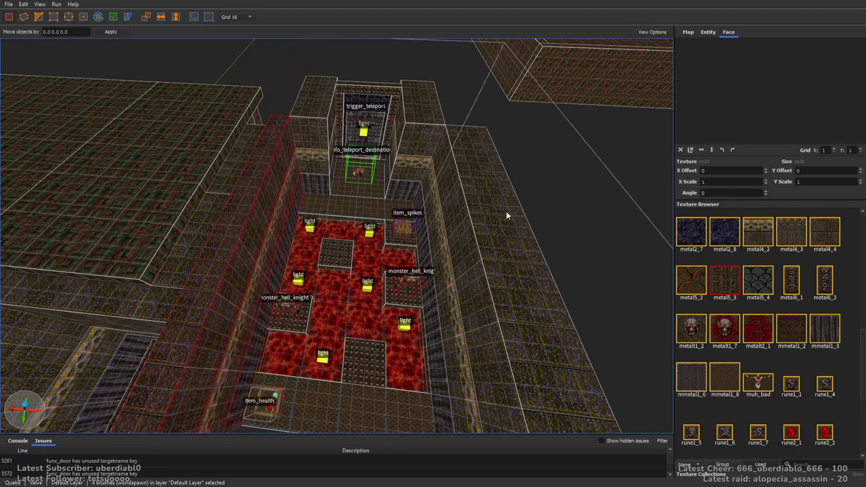
right_drag(510, 211, 457, 245)
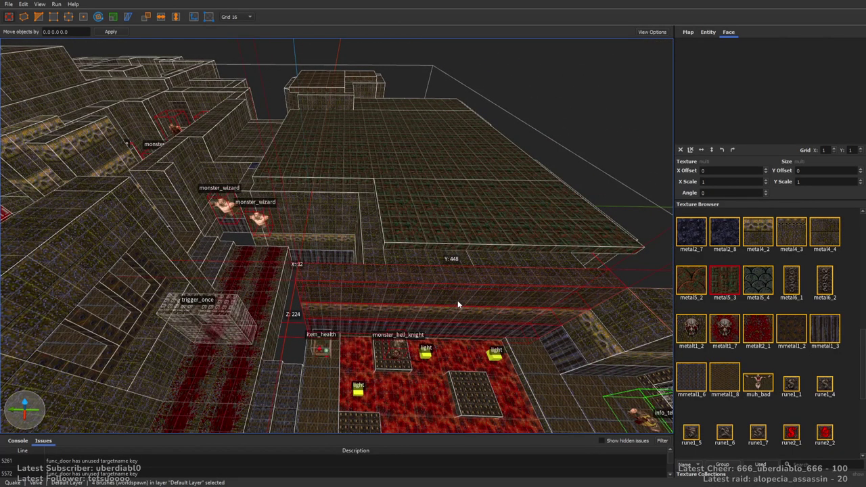
Step: Extend the lava room's side wall beside the two monster_wizards with a 32-unit-thick, 224-unit-high section
right_drag(488, 228, 388, 214)
mouse_move(388, 214)
shift+mouse_down()
mouse_move(304, 193)
mouse_move(318, 195)
mouse_move(381, 275)
shift+mouse_up()
right_drag(380, 274, 272, 245)
mouse_move(273, 245)
shift+mouse_down()
mouse_move(191, 269)
mouse_move(412, 265)
shift+mouse_up()
mouse_move(412, 265)
right_down()
mouse_move(395, 205)
mouse_move(437, 230)
mouse_move(456, 296)
right_up()
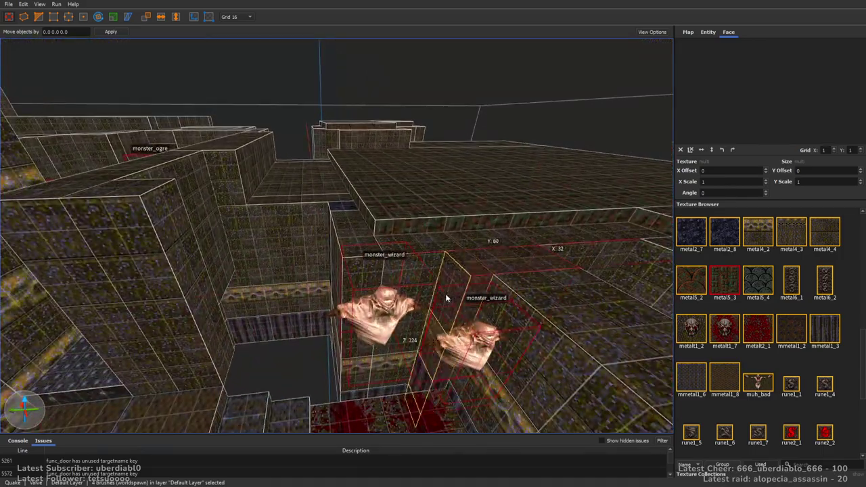
Step: Build up the metal4_4 walls around the lava room, adding 128-unit-high sections around the trigger_teleport alcove
mouse_move(200, 309)
mouse_down()
mouse_move(250, 276)
mouse_move(278, 194)
mouse_up()
right_drag(278, 194, 464, 176)
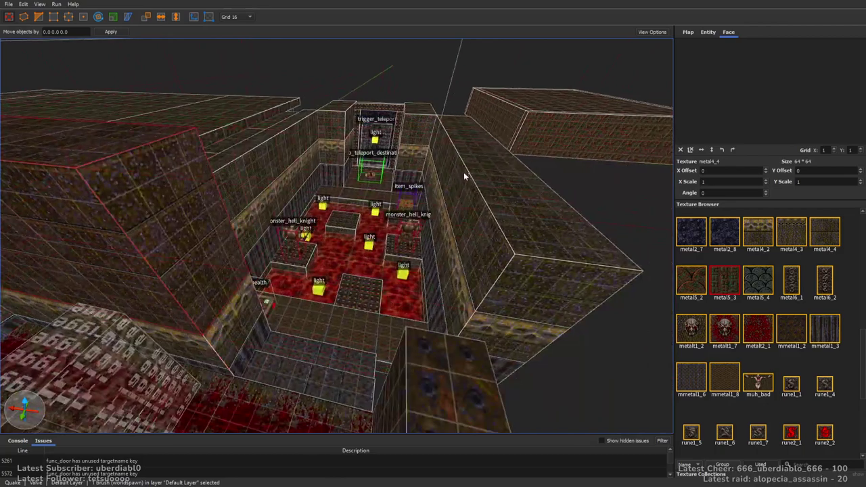
mouse_move(190, 258)
mouse_down()
mouse_move(413, 270)
mouse_move(309, 363)
mouse_move(290, 337)
mouse_move(294, 322)
mouse_move(296, 337)
mouse_move(501, 274)
mouse_move(554, 129)
mouse_up()
mouse_move(554, 129)
right_down()
mouse_move(458, 129)
mouse_move(346, 276)
mouse_move(384, 238)
mouse_move(470, 294)
mouse_move(429, 262)
mouse_move(253, 274)
mouse_move(197, 236)
mouse_move(201, 180)
right_up()
scroll(237, 211, up, 5)
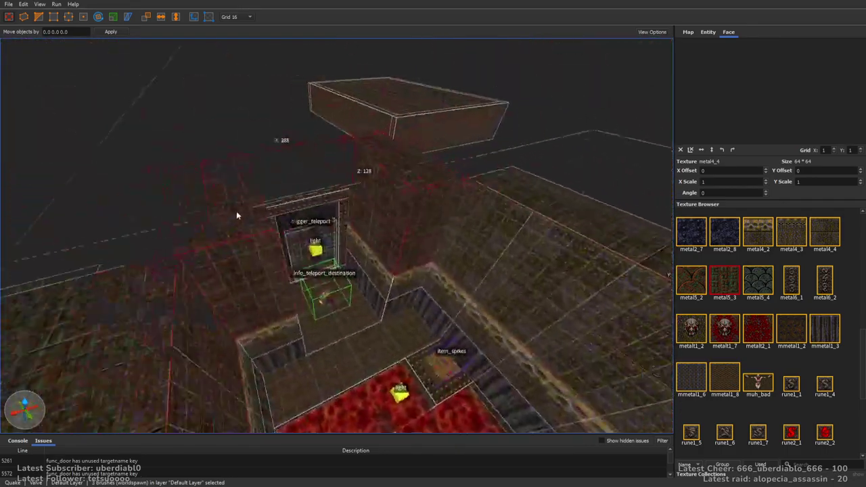
scroll(163, 262, up, 3)
scroll(345, 306, down, 3)
key(Escape)
Step: Duplicate a three-brush banded wall section and fit it as a 256-unit-high wall enclosing the monster_demon1 closet
scroll(364, 211, up, 5)
right_drag(371, 149, 440, 216)
scroll(440, 217, up, 2)
click(455, 278)
scroll(465, 131, up, 1)
key(ctrl+d)
mouse_move(476, 172)
mouse_down()
mouse_move(232, 201)
mouse_move(360, 201)
mouse_move(85, 203)
mouse_move(120, 210)
mouse_up()
right_drag(119, 210, 357, 232)
mouse_move(357, 232)
mouse_down()
mouse_move(350, 263)
mouse_move(366, 265)
mouse_up()
scroll(366, 264, up, 3)
mouse_move(365, 264)
right_down()
mouse_move(544, 241)
mouse_move(500, 237)
mouse_move(503, 270)
mouse_move(328, 335)
mouse_move(344, 346)
mouse_move(434, 354)
right_up()
scroll(544, 241, down, 3)
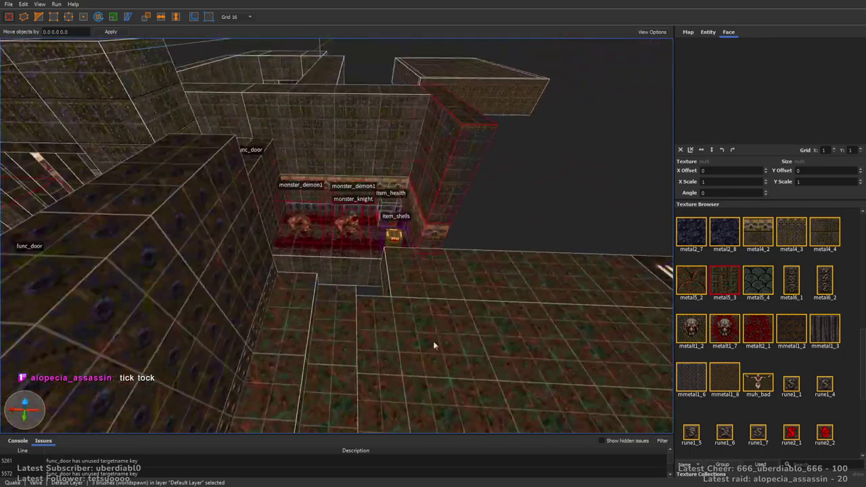
scroll(434, 353, up, 5)
scroll(213, 259, up, 5)
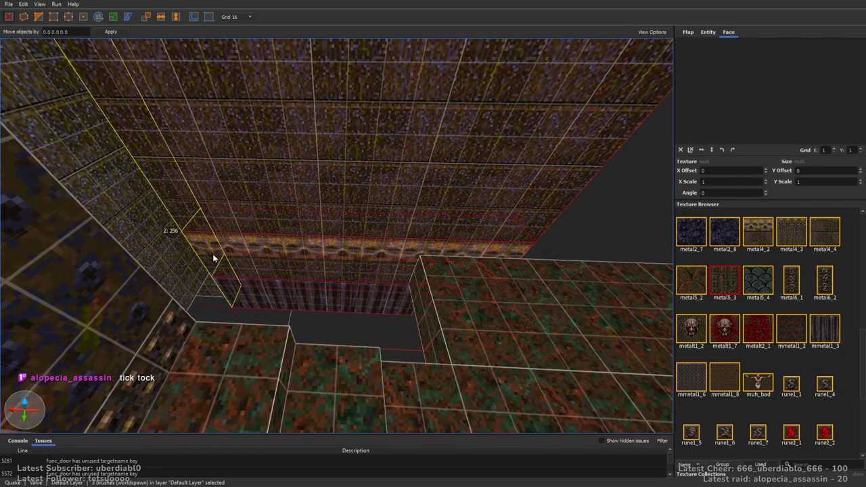
key(Escape)
Step: Examine the lava room, its stairs and the adjoining hall from inside for remaining openings
scroll(396, 219, up, 3)
scroll(401, 221, down, 5)
mouse_move(401, 221)
right_down()
mouse_move(350, 261)
mouse_move(446, 255)
mouse_move(434, 260)
right_up()
scroll(352, 261, up, 5)
scroll(434, 260, down, 3)
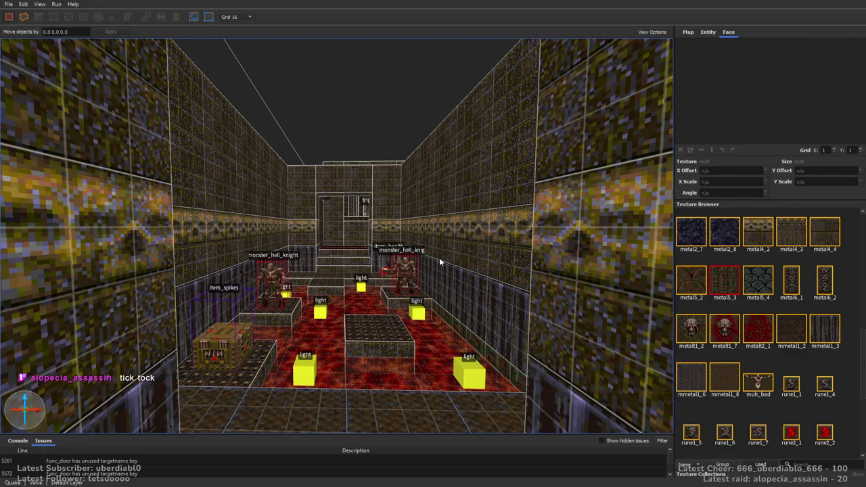
scroll(397, 241, up, 5)
scroll(397, 241, up, 4)
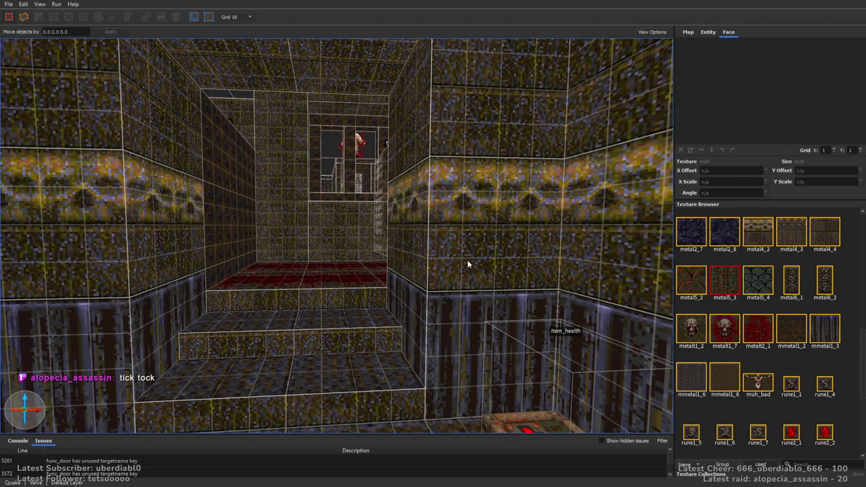
scroll(468, 259, down, 2)
scroll(481, 260, down, 10)
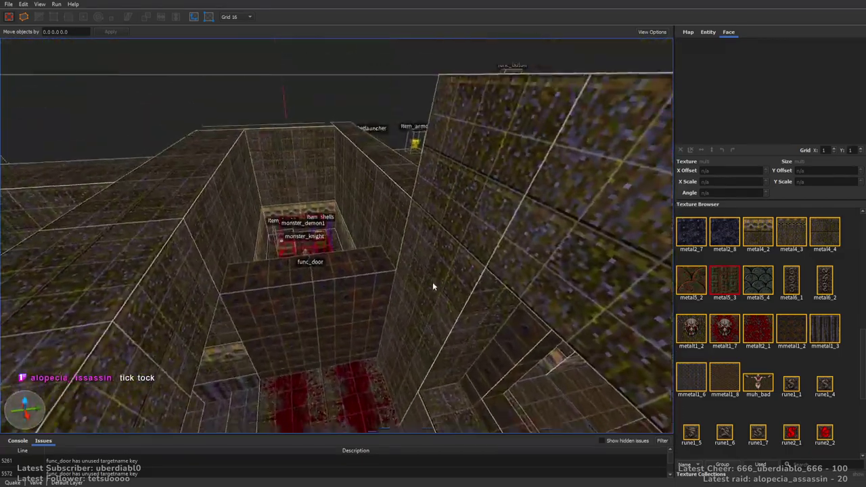
Step: Fill the space above the monster closet's func_door with a 96 by 128 by 64 metal4_4 block
click(825, 234)
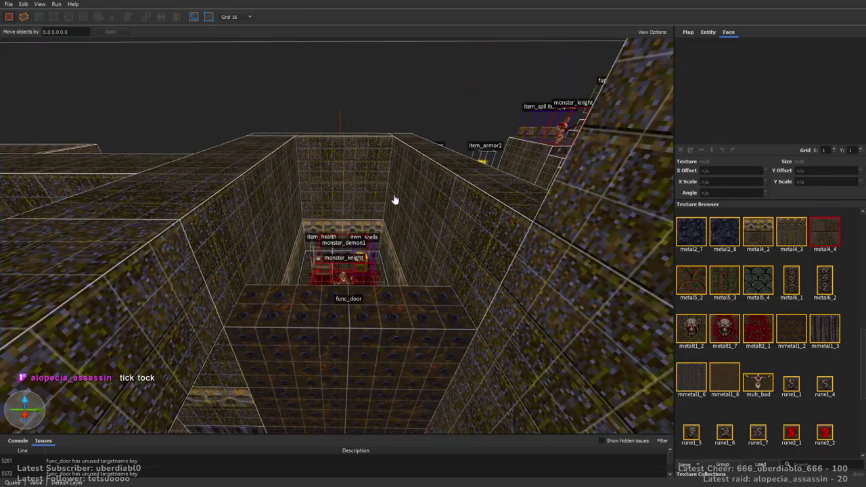
scroll(396, 199, up, 1)
click(247, 303)
mouse_move(381, 174)
mouse_down()
mouse_move(387, 161)
mouse_move(385, 177)
mouse_up()
click(384, 176)
mouse_move(384, 176)
right_down()
mouse_move(391, 135)
mouse_move(462, 151)
mouse_move(171, 161)
right_up()
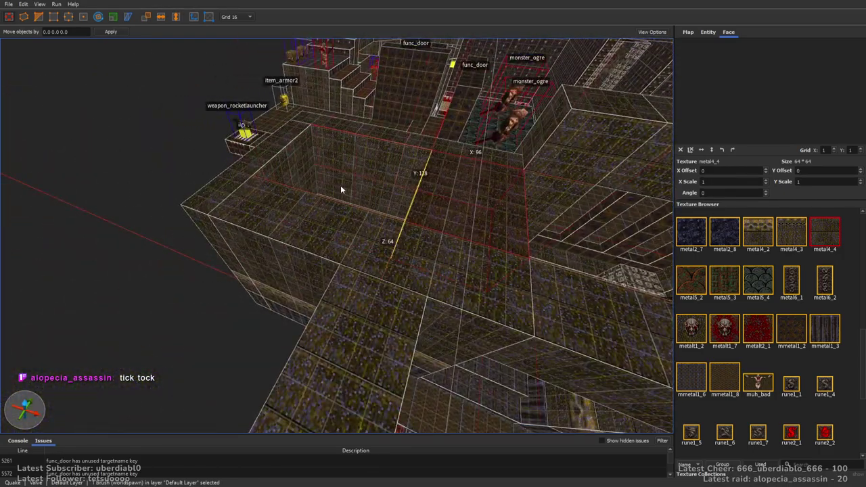
right_drag(345, 186, 379, 167)
scroll(380, 167, up, 5)
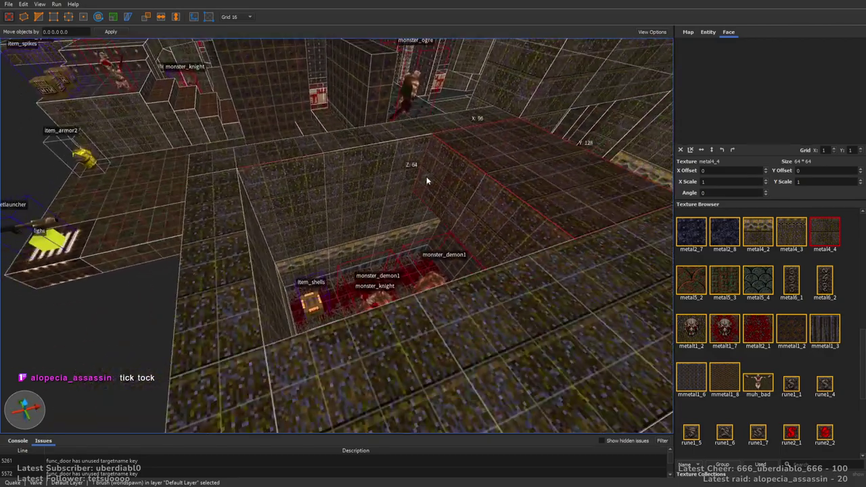
Step: Cover the monster_demon1 closet with a metal2_8 ceiling block
mouse_move(360, 217)
mouse_down()
mouse_move(378, 221)
mouse_move(483, 317)
mouse_move(476, 303)
mouse_move(457, 343)
mouse_move(511, 219)
mouse_move(628, 233)
mouse_up()
key(Escape)
key(Escape)
scroll(498, 138, up, 10)
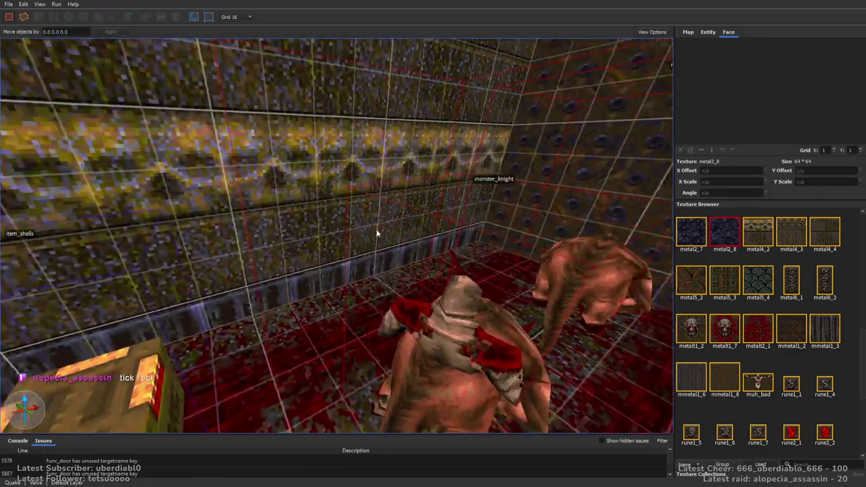
Step: Check the monster closet's func_door and the wall directly above it from inside the hall
right_drag(377, 233, 498, 222)
click(498, 222)
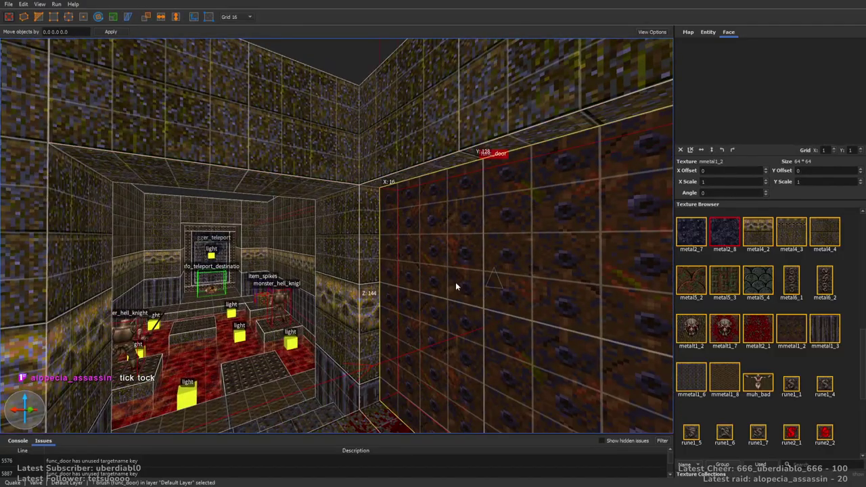
mouse_move(464, 267)
right_down()
mouse_move(404, 271)
mouse_move(418, 271)
mouse_move(402, 208)
mouse_move(314, 261)
mouse_move(382, 181)
mouse_move(441, 194)
right_up()
click(408, 215)
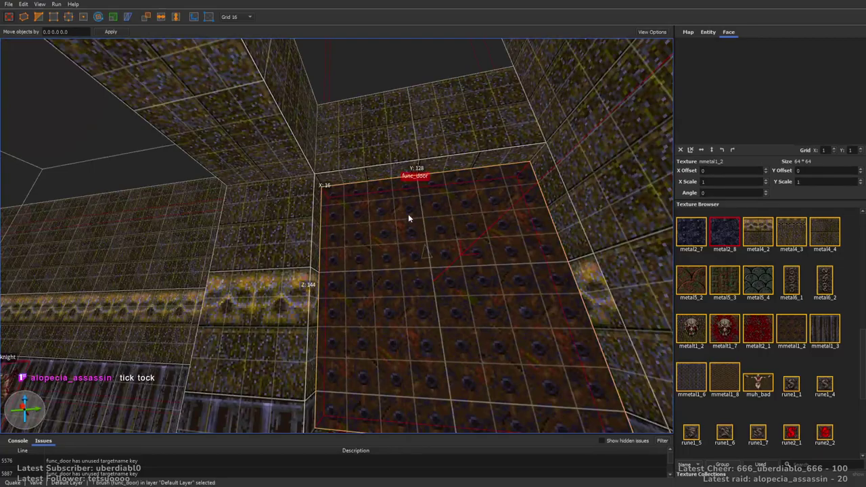
click(416, 152)
mouse_move(424, 160)
right_down()
mouse_move(445, 131)
mouse_move(391, 194)
right_up()
click(401, 168)
click(449, 178)
key(Escape)
Step: Apply the metal5_4 texture to the selected ceiling faces near the monster closet's func_door
mouse_move(466, 170)
right_down()
mouse_move(395, 161)
mouse_move(422, 224)
right_up()
shift+click(421, 224)
ctrl+shift+click(397, 272)
click(771, 283)
key(Escape)
Step: Extend the metal4_4 wall above the blood-floored hall with a 128 by 64 by 272 section
mouse_move(472, 208)
right_down()
mouse_move(426, 209)
mouse_move(360, 251)
mouse_move(291, 258)
mouse_move(498, 227)
mouse_move(543, 309)
mouse_move(522, 247)
mouse_move(433, 296)
mouse_move(495, 300)
mouse_move(473, 271)
mouse_move(436, 250)
right_up()
click(467, 259)
mouse_move(475, 260)
shift+mouse_down()
mouse_move(291, 247)
mouse_move(286, 267)
mouse_move(467, 269)
shift+mouse_up()
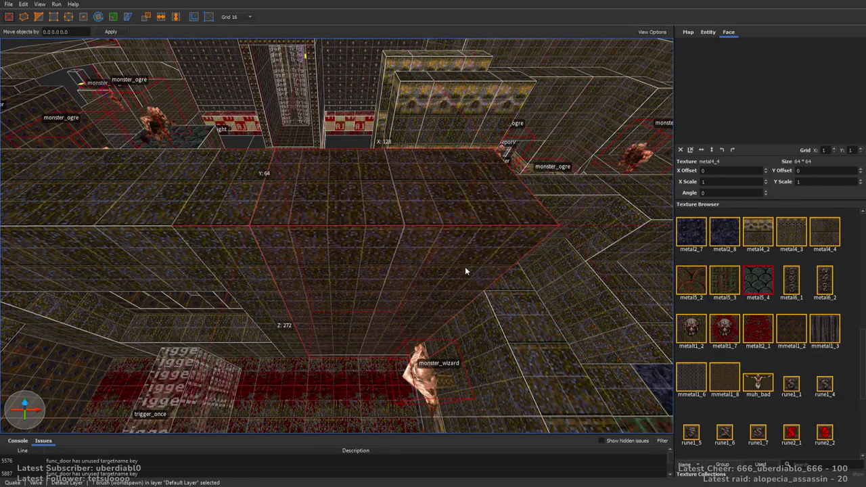
mouse_move(430, 296)
right_down()
mouse_move(358, 279)
mouse_move(433, 296)
right_up()
key(Escape)
Step: Roof the blood-floored hall with mmetal1_2 beams and a 32-unit-thick ceiling panel, trimming the panel's length to 320
right_drag(277, 209, 235, 212)
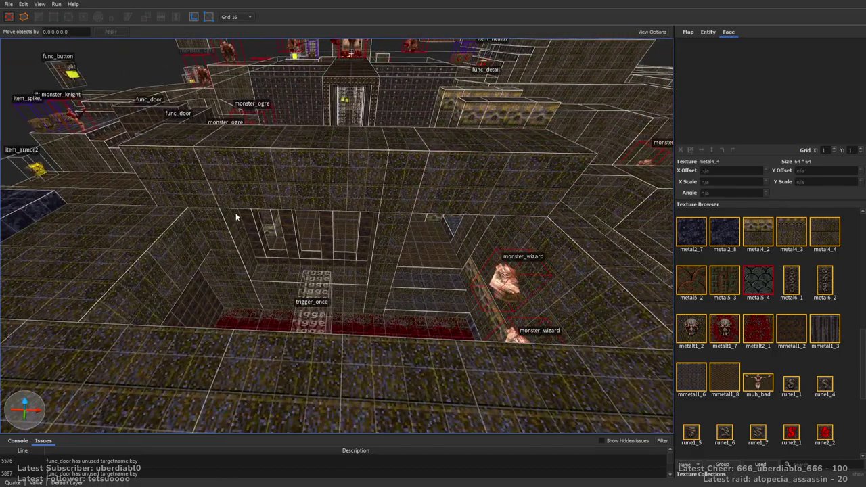
click(793, 329)
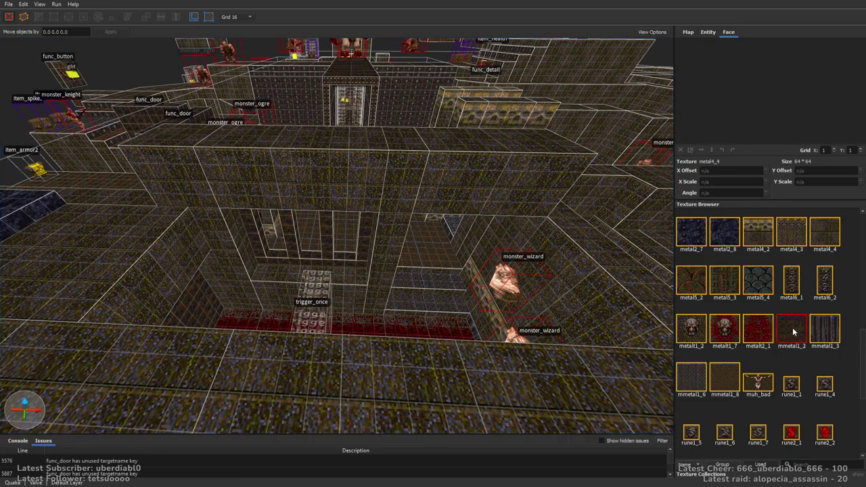
scroll(254, 195, up, 3)
right_drag(168, 189, 324, 186)
mouse_move(325, 186)
mouse_down()
mouse_move(377, 196)
mouse_move(373, 174)
mouse_move(418, 260)
mouse_up()
key(a)
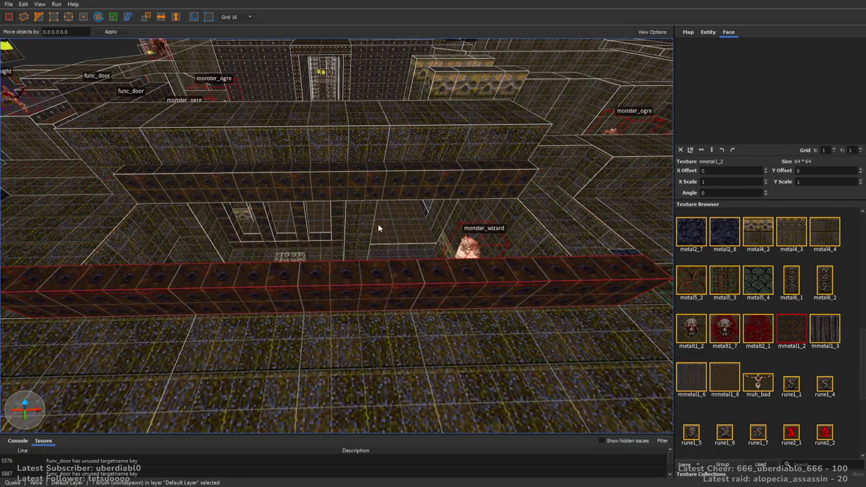
shift+drag(385, 221, 360, 148)
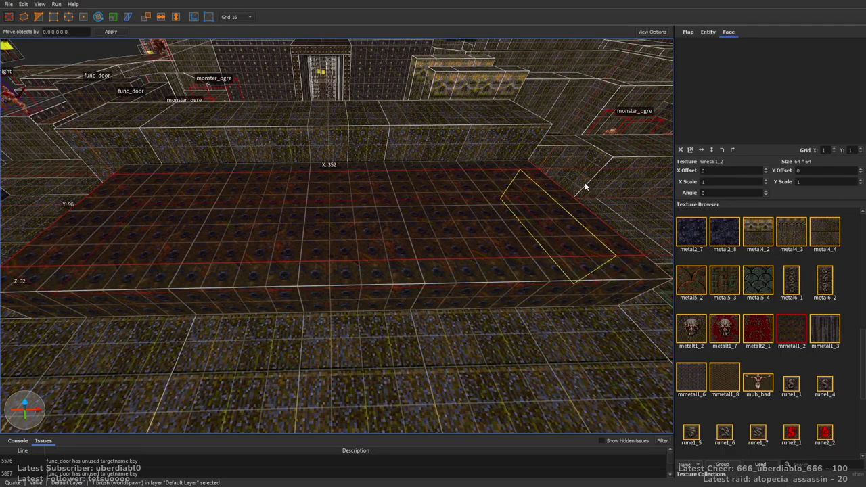
key(ctrl+k)
mouse_move(138, 178)
mouse_down()
mouse_move(412, 217)
mouse_move(412, 249)
mouse_move(384, 234)
mouse_up()
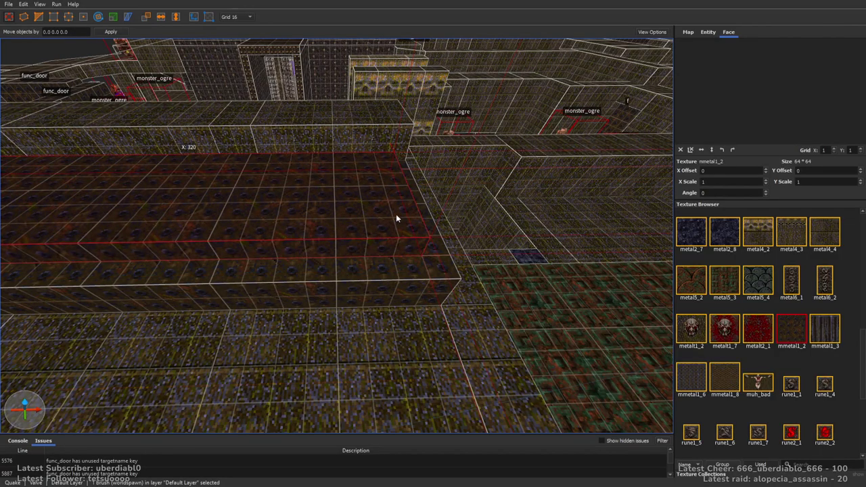
scroll(406, 214, down, 5)
Step: Texture the base of the blood-floored hall's metal4_4 walls with mmetal1_3 trim
mouse_move(406, 214)
right_down()
mouse_move(435, 247)
mouse_move(414, 183)
mouse_move(451, 257)
mouse_move(557, 205)
mouse_move(519, 264)
mouse_move(458, 280)
mouse_move(504, 233)
mouse_move(381, 222)
mouse_move(366, 242)
mouse_move(470, 235)
mouse_move(401, 228)
mouse_move(444, 290)
mouse_move(445, 270)
mouse_move(380, 278)
mouse_move(329, 262)
mouse_move(358, 273)
mouse_move(362, 257)
mouse_move(371, 262)
mouse_move(345, 243)
mouse_move(381, 226)
mouse_move(365, 240)
mouse_move(412, 232)
mouse_move(373, 273)
right_up()
click(372, 273)
mouse_move(494, 245)
right_down()
mouse_move(443, 248)
mouse_move(464, 240)
mouse_move(435, 236)
mouse_move(406, 278)
mouse_move(237, 321)
right_up()
ctrl+click(445, 270)
ctrl+click(232, 304)
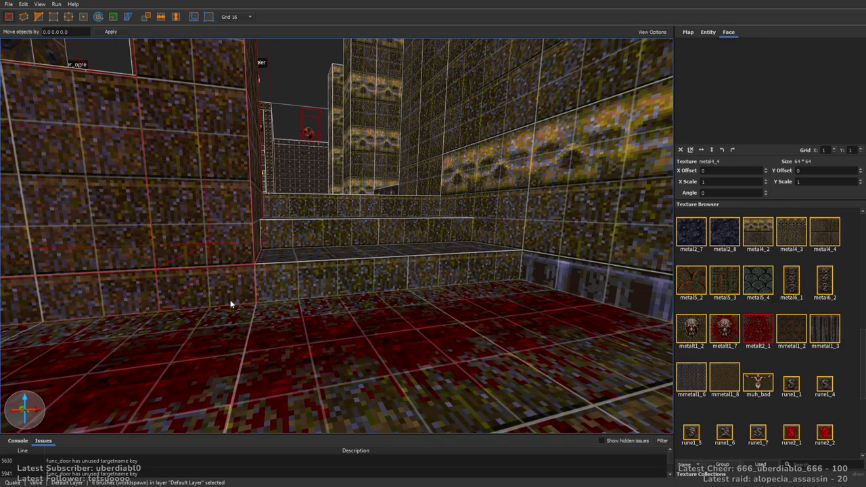
shift+click(506, 272)
right_drag(422, 293, 402, 292)
alt+click(402, 288)
Step: Continue the metal4_2 decorative band along the adjoining wall faces of the blood-floored hall
right_drag(106, 290, 309, 286)
shift+click(324, 248)
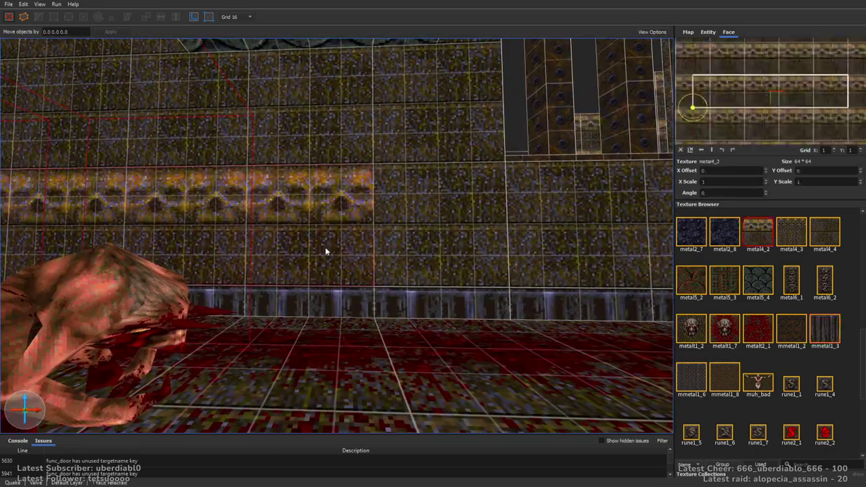
click(405, 237)
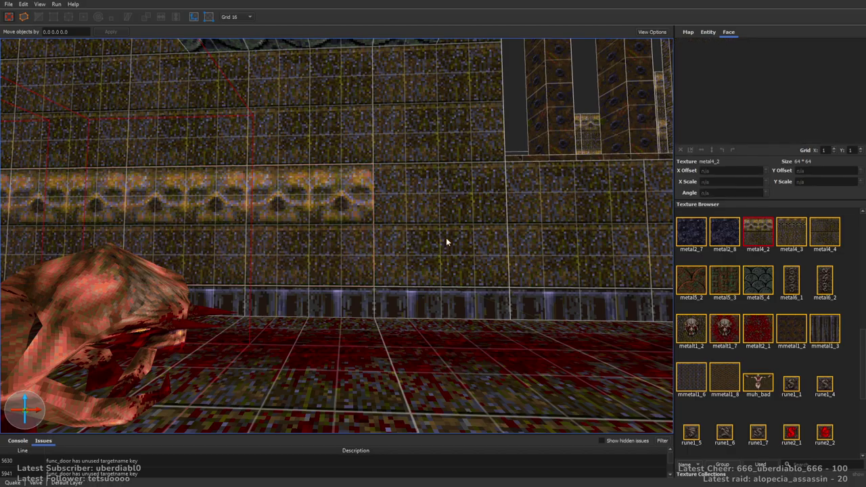
shift+click(347, 204)
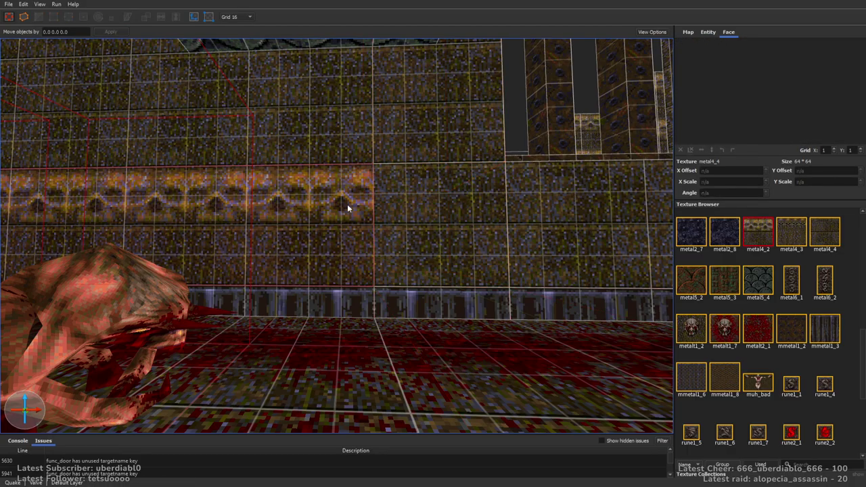
alt+click(440, 204)
alt+click(569, 209)
right_drag(542, 270, 552, 268)
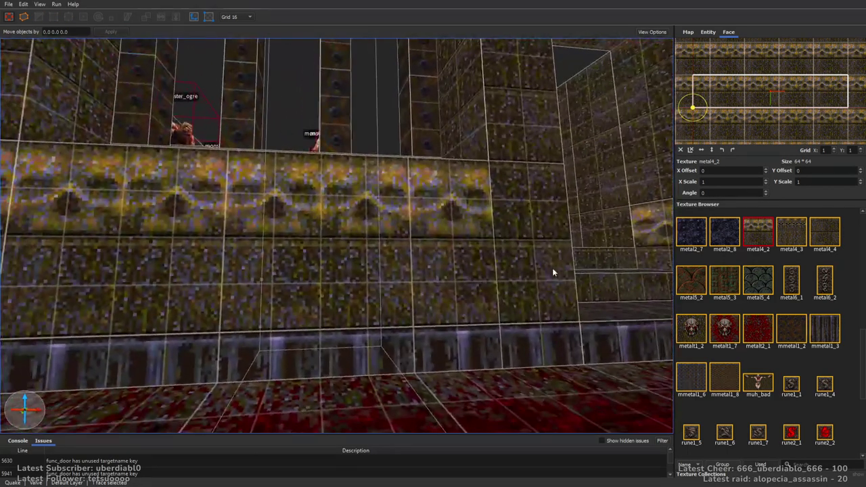
Step: Carry the metal4_2 band around the wall corner beside the steps of the blood-floored hall
click(527, 264)
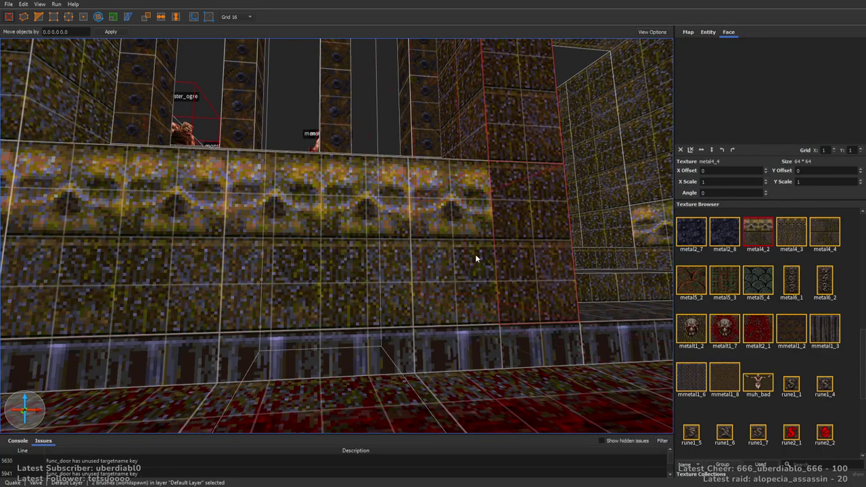
shift+click(494, 216)
middle_drag(499, 207, 465, 264)
scroll(464, 259, down, 5)
click(257, 239)
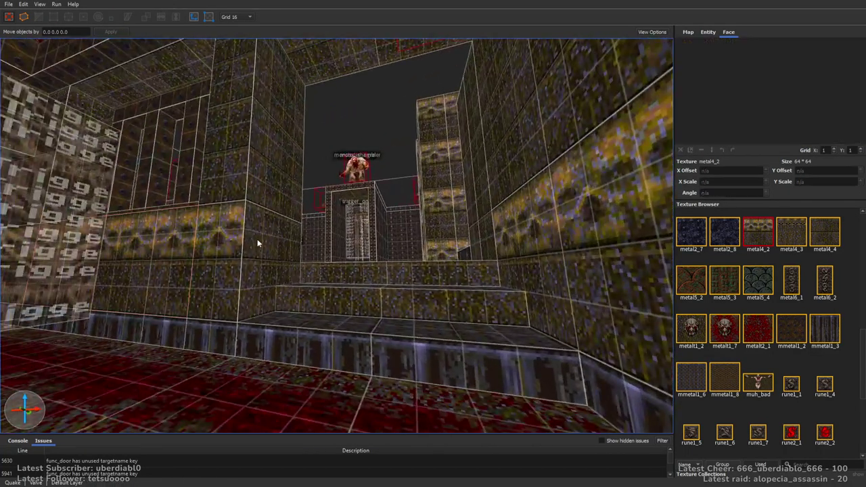
shift+click(230, 267)
right_drag(255, 257, 331, 260)
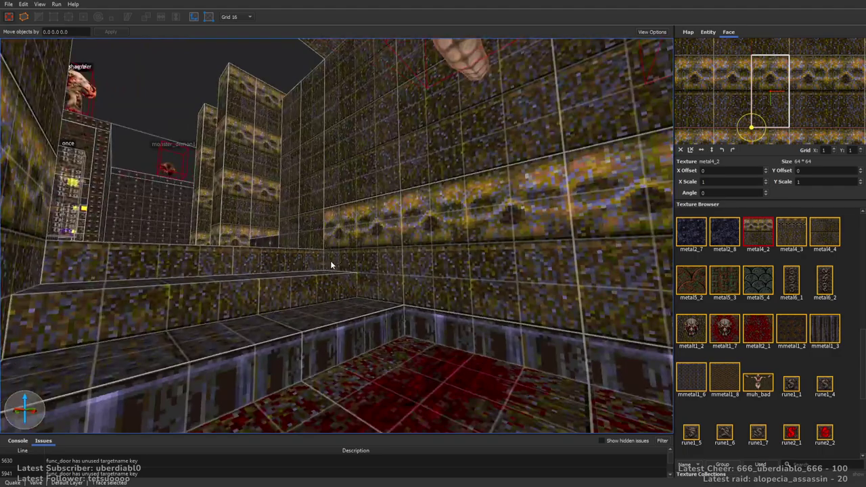
Step: Texture the risers of the steps leading out of the blood-floored hall with mmetal1_3
scroll(395, 305, up, 5)
scroll(395, 305, down, 5)
scroll(385, 294, up, 3)
mouse_move(385, 291)
right_down()
mouse_move(309, 291)
mouse_move(391, 269)
right_up()
shift+click(484, 278)
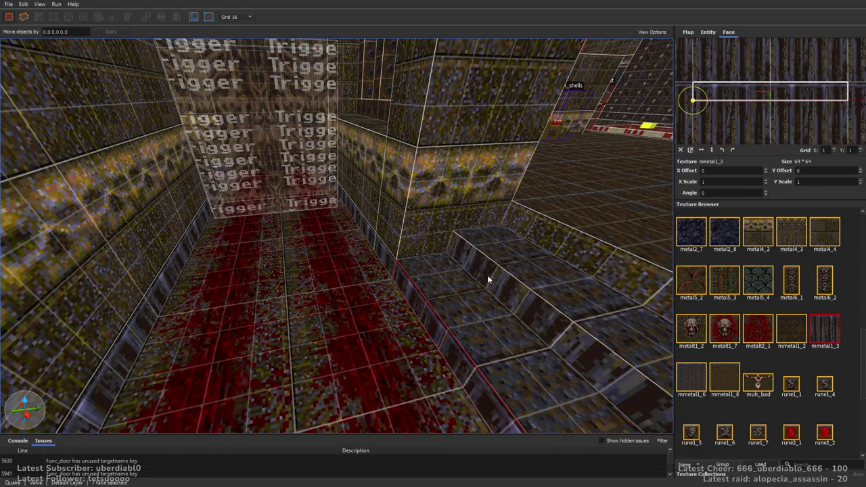
click(520, 299)
shift+click(530, 276)
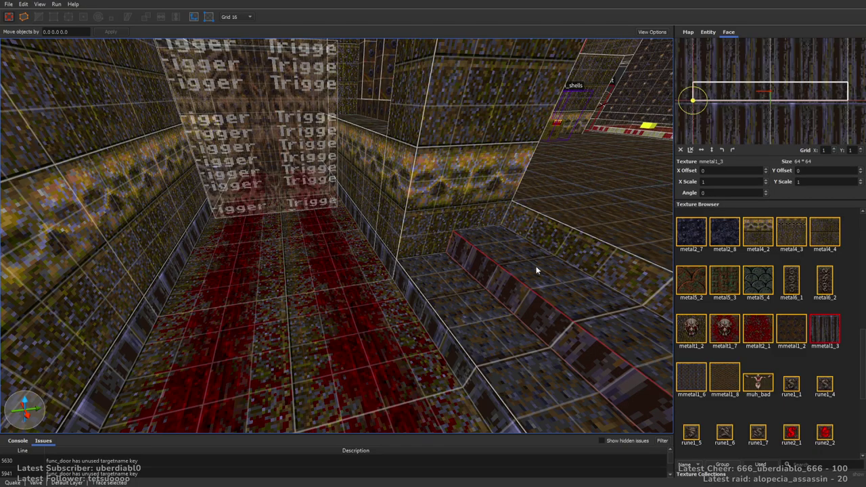
mouse_move(556, 234)
right_down()
mouse_move(463, 288)
mouse_move(488, 255)
mouse_move(379, 271)
mouse_move(574, 265)
mouse_move(550, 263)
right_up()
Step: Retexture the floor section outside the blood-floored hall and its 384 by 16 by 64 edge strip with mmetal1_6
click(379, 270)
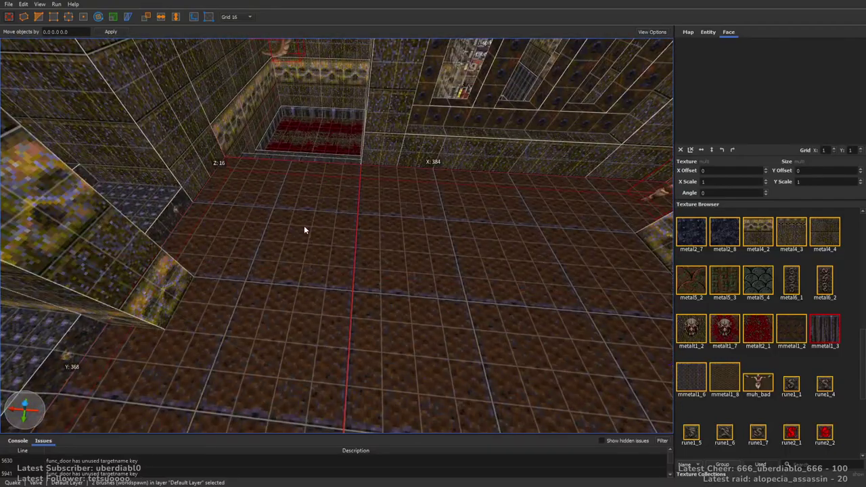
right_drag(417, 228, 488, 248)
scroll(487, 247, down, 5)
click(691, 379)
scroll(528, 271, up, 5)
mouse_move(421, 256)
right_down()
mouse_move(405, 292)
mouse_move(371, 313)
mouse_move(519, 300)
mouse_move(345, 317)
mouse_move(217, 273)
mouse_move(312, 258)
mouse_move(279, 257)
right_up()
key(Escape)
scroll(370, 313, down, 3)
click(217, 273)
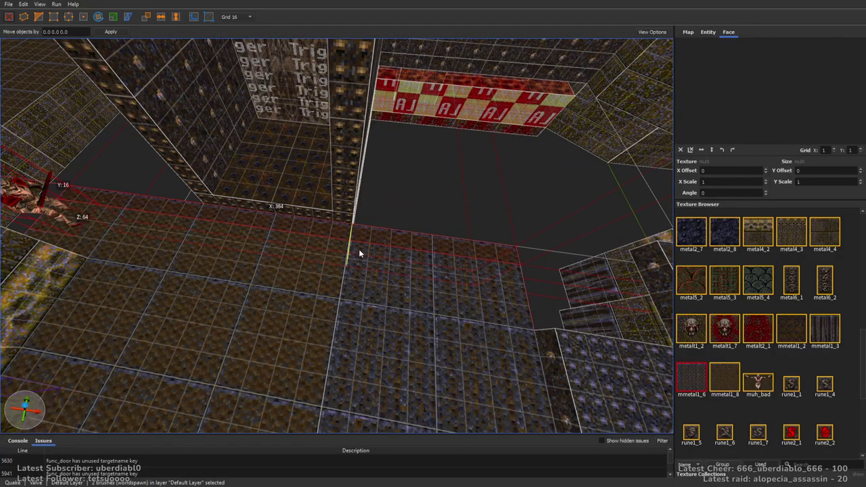
shift+click(406, 257)
shift+click(492, 287)
right_drag(493, 291, 381, 254)
Step: Texture the 160 by 32 by 160 wall section beside the blood-floored hall with metal4_4
shift+click(402, 248)
click(381, 254)
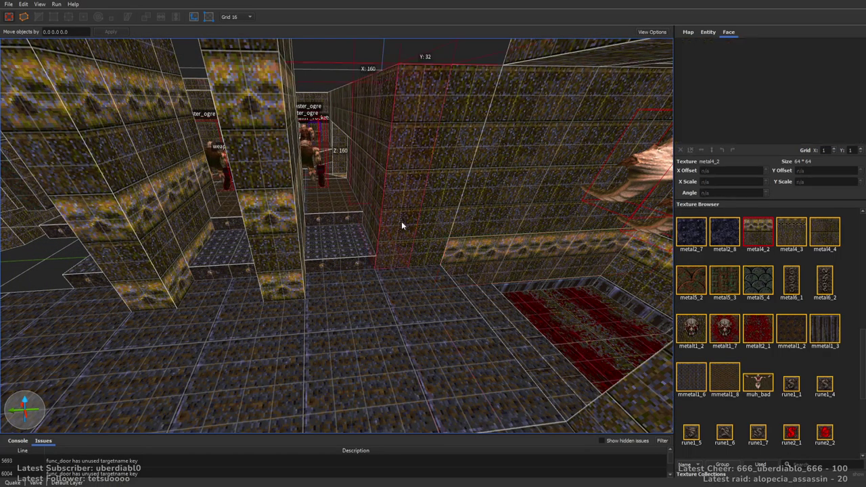
shift+click(423, 262)
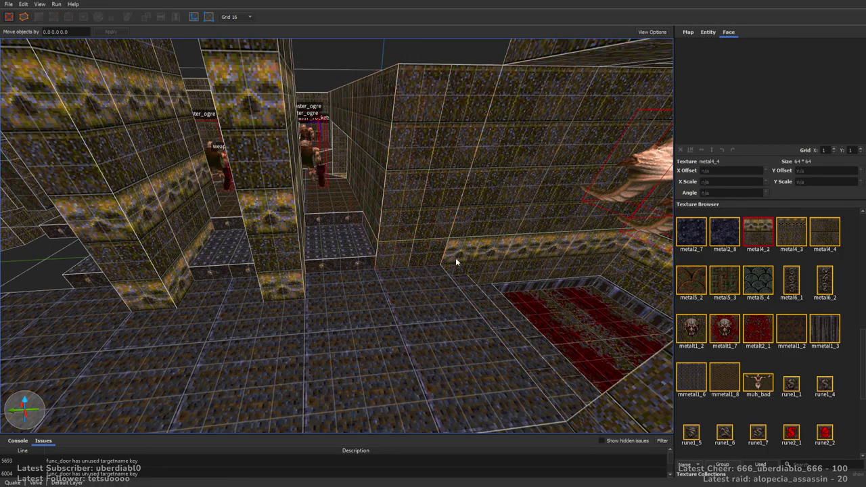
key(Escape)
Step: Extend the metal4_4 walls along the edge of the room, starting from the 64 by 64 by 128 section
mouse_move(450, 278)
right_down()
mouse_move(421, 274)
mouse_move(447, 275)
mouse_move(465, 305)
mouse_move(236, 267)
mouse_move(266, 274)
mouse_move(366, 247)
mouse_move(608, 230)
right_up()
click(474, 257)
shift+click(467, 280)
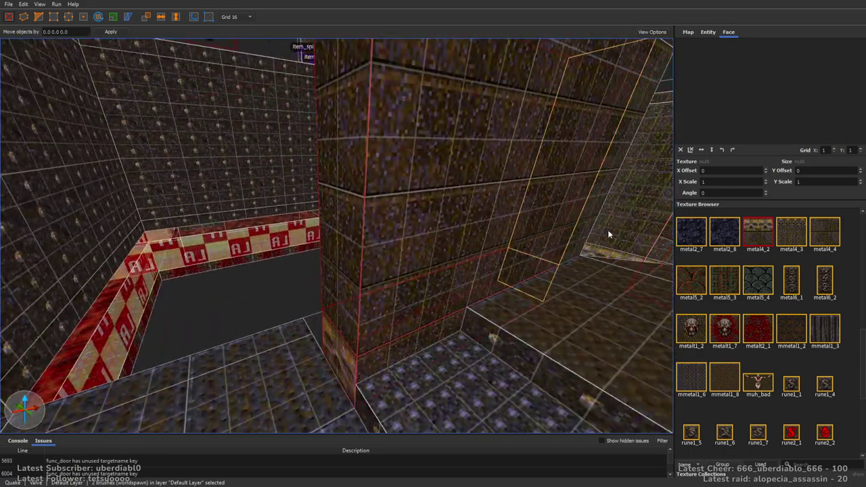
mouse_move(523, 242)
right_down()
mouse_move(406, 271)
mouse_move(474, 325)
mouse_move(358, 203)
right_up()
click(355, 201)
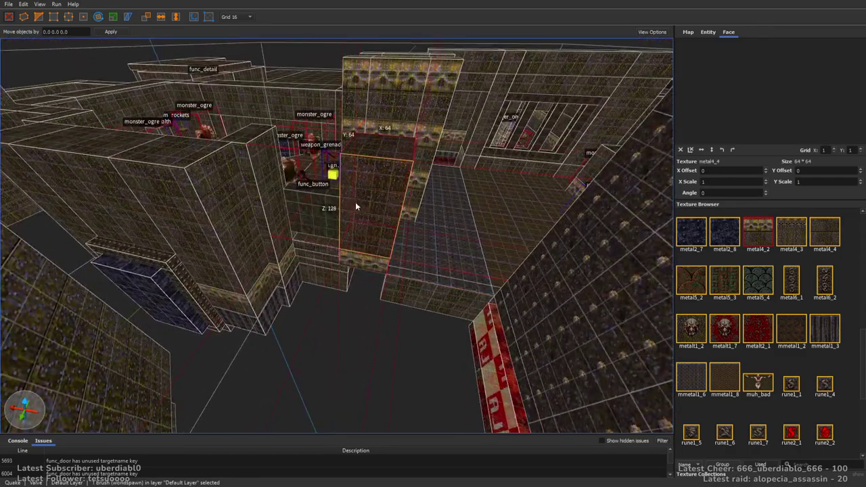
click(131, 199)
right_drag(131, 199, 233, 258)
mouse_move(233, 257)
mouse_down()
mouse_move(304, 261)
mouse_move(300, 218)
mouse_move(286, 228)
mouse_move(333, 288)
mouse_move(346, 236)
mouse_move(501, 255)
mouse_up()
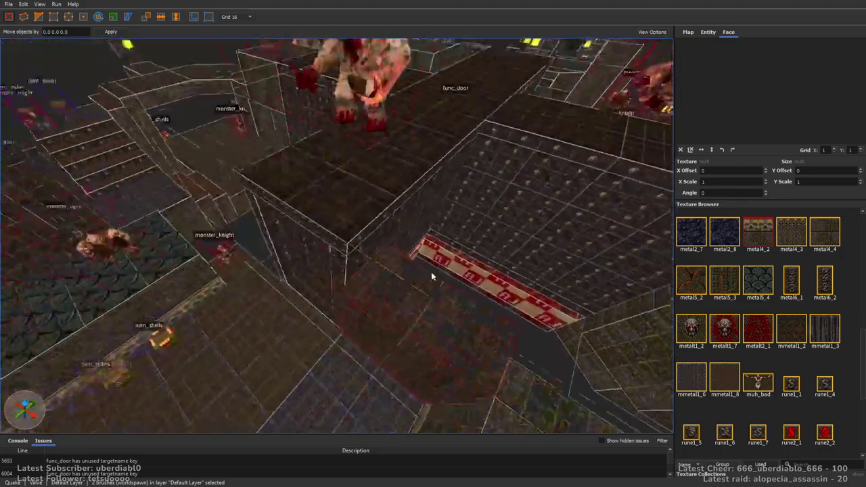
mouse_move(432, 274)
right_down()
mouse_move(459, 272)
mouse_move(388, 250)
mouse_move(239, 264)
mouse_move(280, 271)
mouse_move(376, 263)
mouse_move(395, 291)
mouse_move(449, 300)
right_up()
shift+click(422, 253)
click(398, 251)
ctrl+click(375, 221)
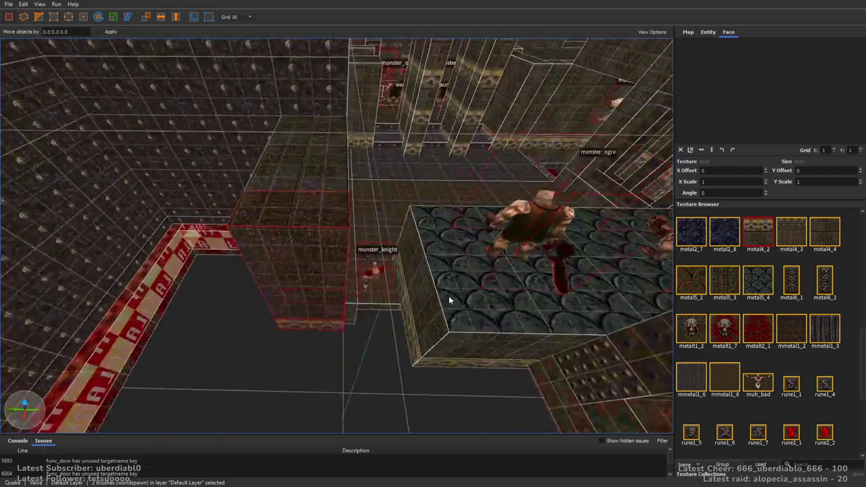
mouse_move(546, 279)
shift+mouse_down()
mouse_move(584, 276)
mouse_move(386, 287)
shift+mouse_up()
Step: Raise the metal4_4 wall sections on both sides of the studded doorway, up to a height of 320 units
right_drag(386, 287, 352, 251)
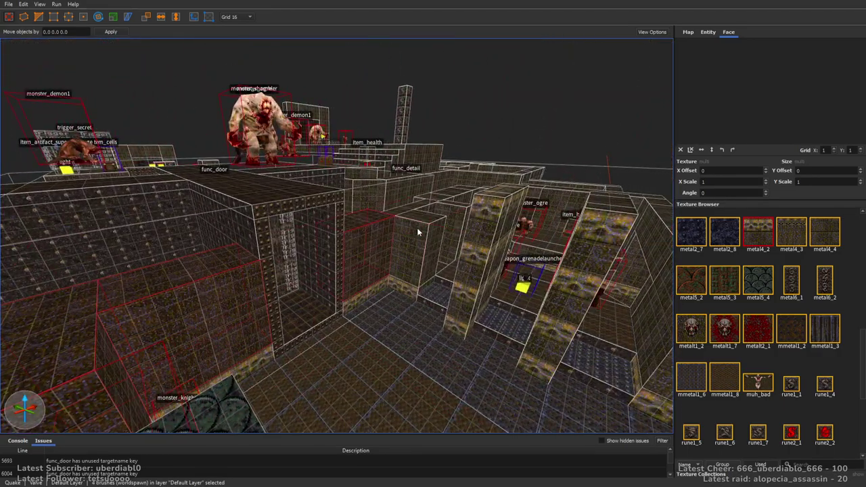
scroll(426, 225, up, 3)
key(ctrl+u)
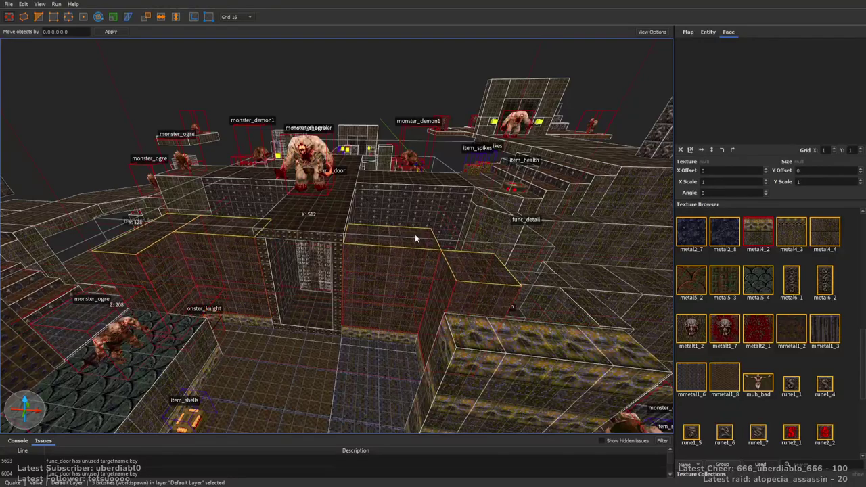
scroll(414, 238, up, 3)
scroll(417, 125, up, 2)
scroll(417, 126, up, 4)
scroll(397, 217, up, 4)
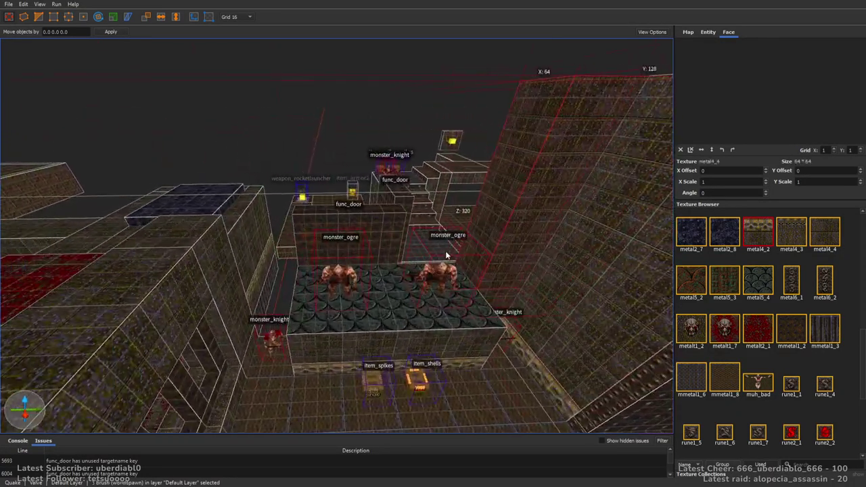
Step: Span the opening above the ogre platform with an overhead metal4_4 wall section
click(309, 272)
click(387, 269)
mouse_move(389, 248)
right_down()
mouse_move(385, 207)
mouse_move(410, 222)
right_up()
Step: Inspect the mmetal1_2 func_door panels of the monster closets and the surrounding walls for open gaps
click(388, 259)
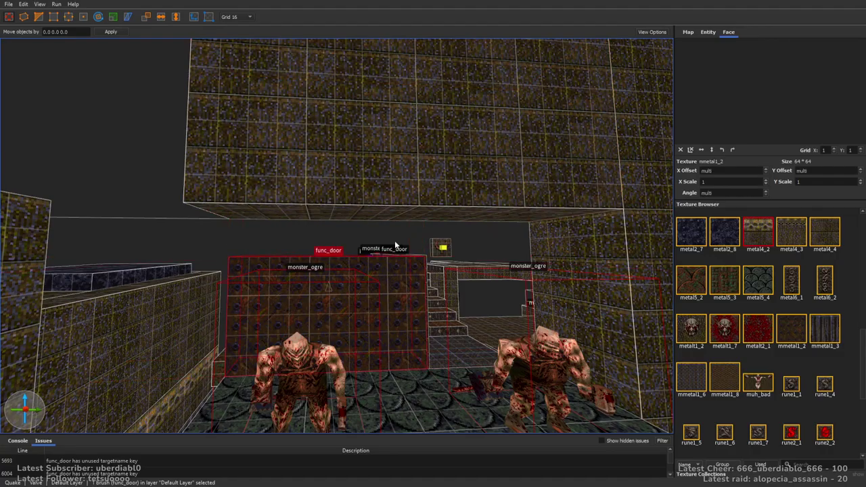
mouse_move(383, 171)
right_down()
mouse_move(381, 237)
mouse_move(464, 251)
right_up()
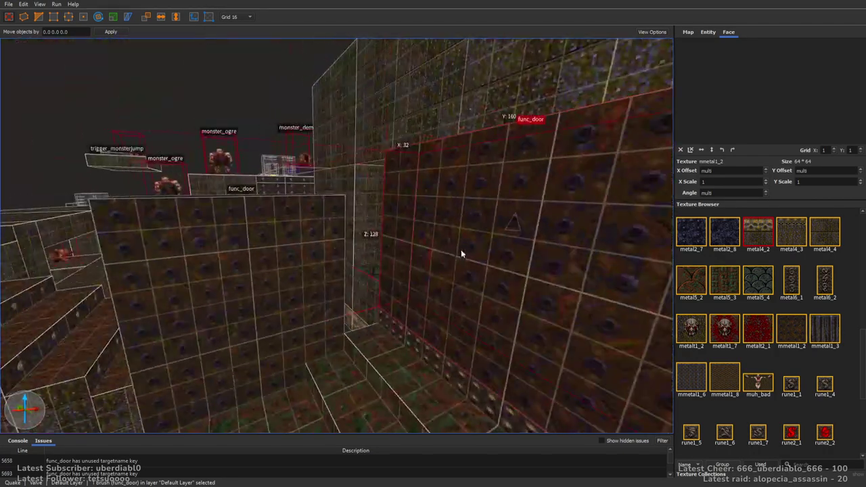
right_drag(304, 79, 428, 268)
click(540, 279)
mouse_move(540, 279)
right_down()
mouse_move(368, 398)
mouse_move(300, 371)
mouse_move(292, 338)
mouse_move(302, 345)
right_up()
ctrl+click(368, 398)
key(Escape)
mouse_move(459, 315)
right_down()
mouse_move(431, 296)
mouse_move(343, 317)
mouse_move(371, 318)
right_up()
click(360, 253)
mouse_move(359, 253)
right_down()
mouse_move(354, 270)
mouse_move(444, 232)
right_up()
shift+click(467, 290)
right_drag(387, 227, 440, 243)
mouse_move(323, 223)
right_down()
mouse_move(383, 232)
mouse_move(414, 294)
mouse_move(421, 278)
mouse_move(456, 304)
mouse_move(375, 314)
mouse_move(443, 300)
mouse_move(390, 294)
mouse_move(478, 321)
mouse_move(522, 248)
mouse_move(655, 233)
right_up()
key(Escape)
Step: Build a 256 by 64 by 256 metal4_4 wall beside the lava room's roof opening and duplicate it 384 units across
click(823, 251)
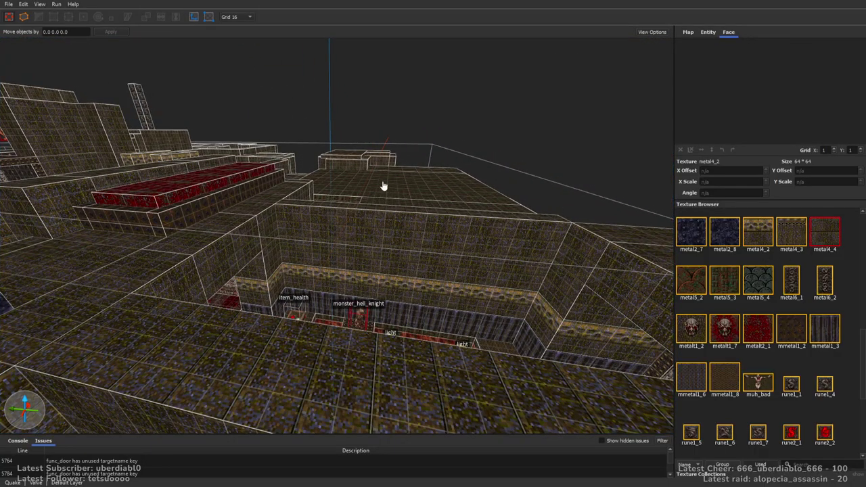
right_drag(377, 185, 269, 208)
key(plus)
mouse_move(226, 195)
mouse_down()
mouse_move(180, 304)
mouse_move(158, 276)
mouse_move(167, 154)
mouse_up()
mouse_move(220, 342)
right_down()
mouse_move(287, 172)
mouse_move(285, 32)
mouse_move(423, 202)
mouse_move(426, 257)
mouse_move(209, 290)
right_up()
drag(390, 267, 541, 283)
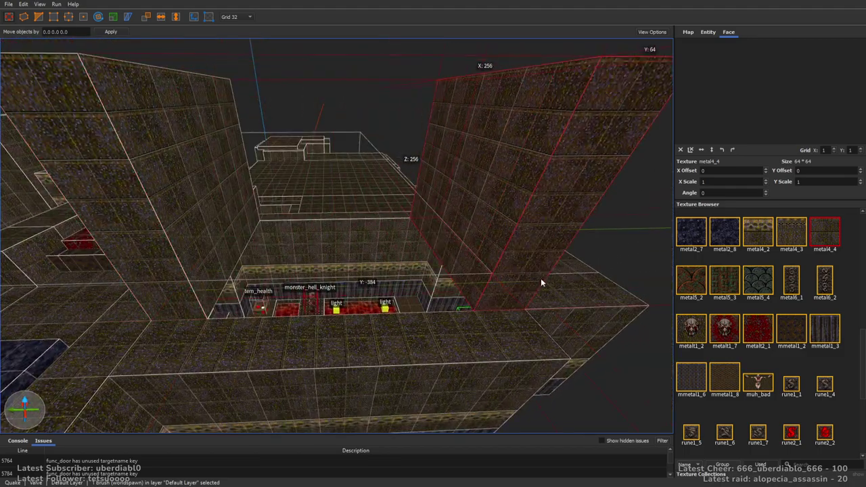
Step: Cap the shaft above the lava room with a 320-unit-long, 32-unit-thick panel textured with sky1
mouse_move(479, 280)
right_down()
mouse_move(207, 269)
mouse_move(253, 285)
mouse_move(318, 267)
right_up()
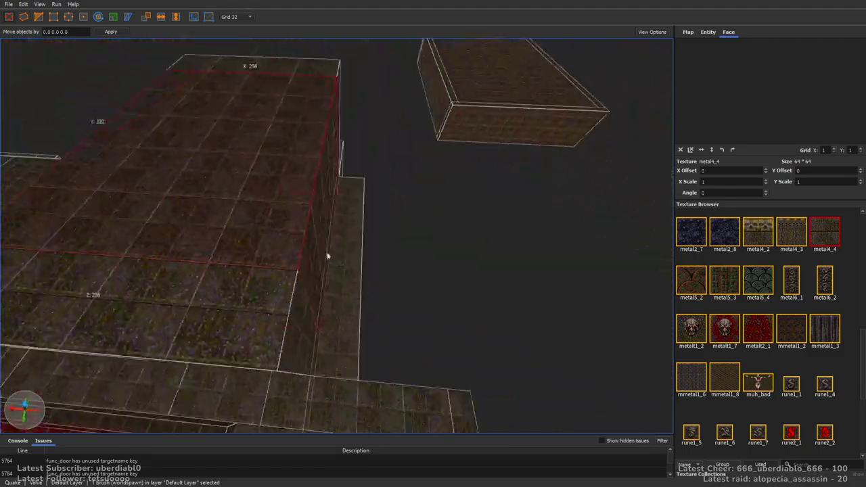
mouse_move(382, 211)
right_down()
mouse_move(338, 185)
mouse_move(217, 172)
mouse_move(345, 136)
right_up()
click(210, 168)
mouse_move(281, 60)
mouse_down()
mouse_move(446, 233)
mouse_move(429, 222)
mouse_up()
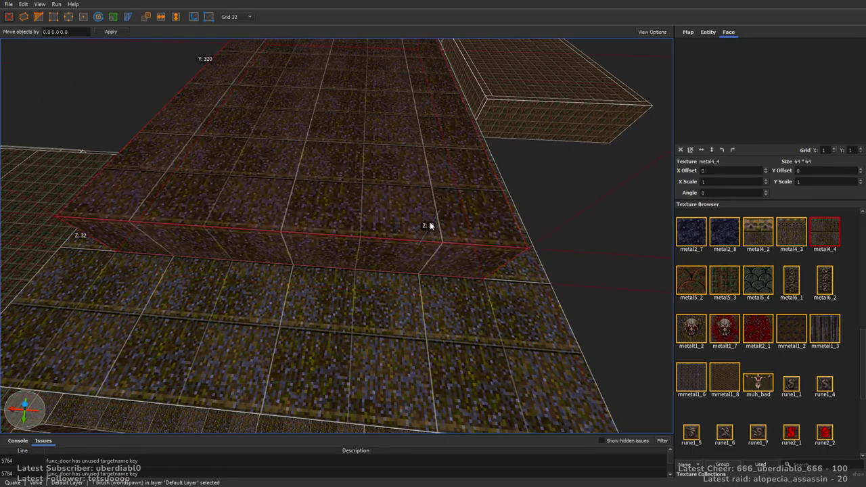
drag(862, 363, 841, 430)
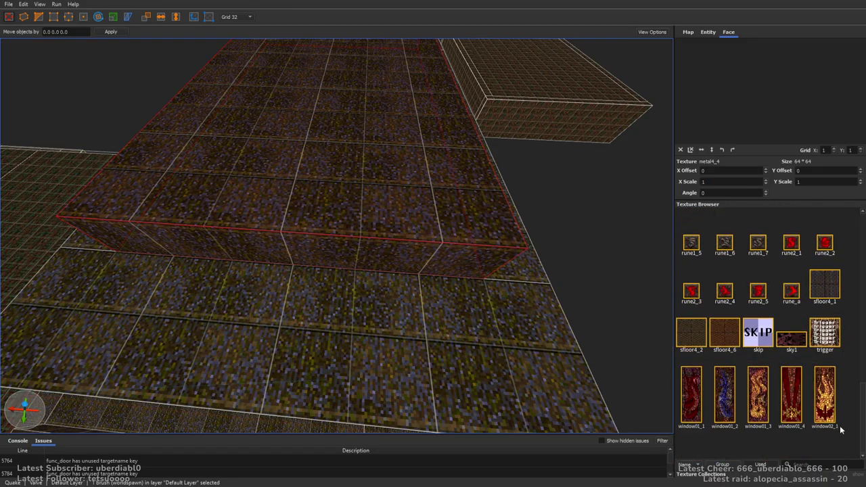
click(792, 338)
right_drag(485, 236, 507, 110)
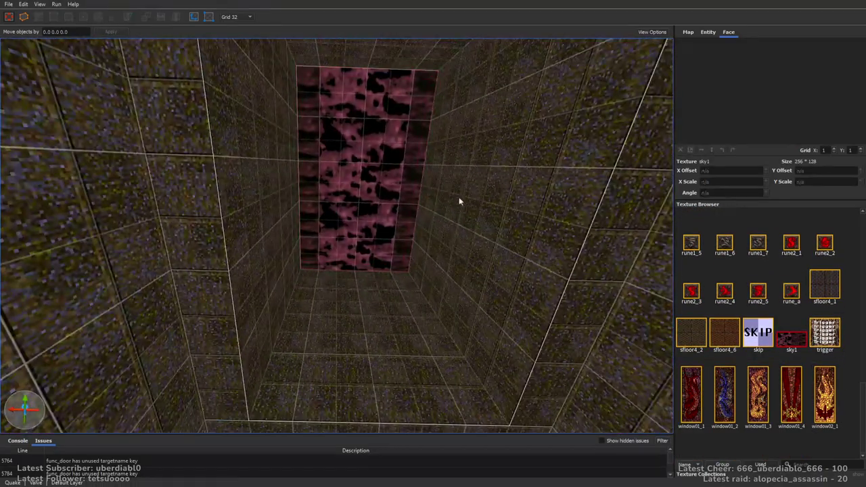
Step: Add a rune1_7 trim brush beneath the lava room's sky panel and duplicate it to the opposite side of the shaft
click(759, 245)
right_drag(652, 246, 320, 295)
drag(343, 276, 338, 95)
mouse_move(455, 228)
right_down()
mouse_move(392, 291)
mouse_move(262, 287)
right_up()
mouse_move(262, 286)
ctrl+mouse_down()
mouse_move(449, 261)
mouse_move(425, 258)
ctrl+mouse_up()
ctrl+click(269, 261)
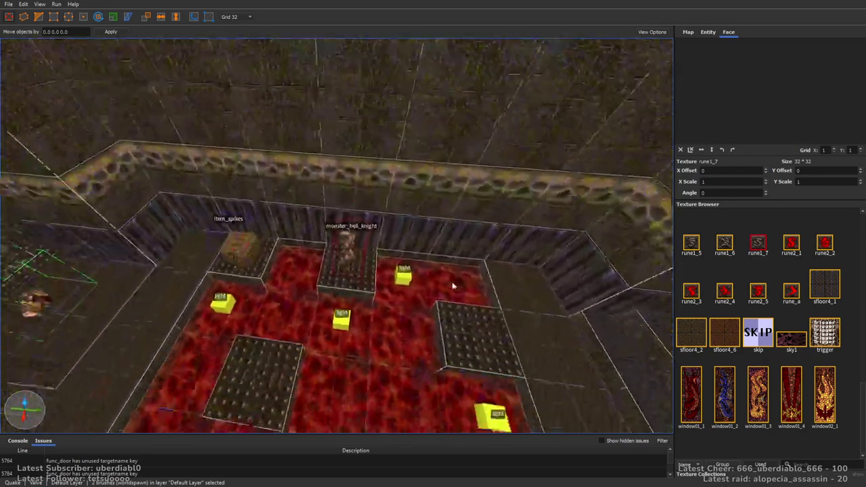
right_drag(451, 284, 359, 267)
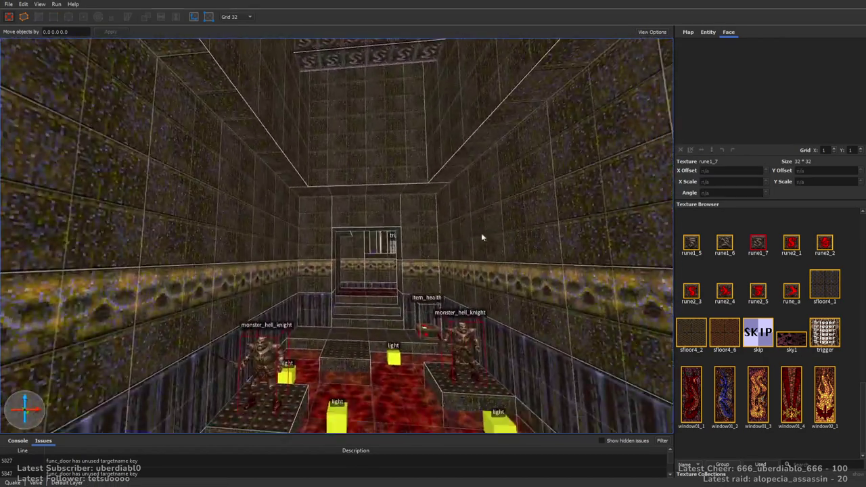
Step: Texture further trim faces in the lava room's shaft with rune1_6
right_drag(482, 233, 397, 135)
shift+click(352, 203)
ctrl+shift+click(307, 284)
click(724, 243)
mouse_move(379, 257)
right_down()
mouse_move(349, 269)
mouse_move(464, 226)
mouse_move(433, 224)
mouse_move(417, 256)
mouse_move(438, 205)
mouse_move(507, 257)
mouse_move(393, 242)
mouse_move(486, 238)
mouse_move(497, 227)
mouse_move(507, 180)
right_up()
Step: Place a sky1 panel above the ceiling opening of the room with the nailgun and path corners
click(445, 214)
right_drag(445, 214, 514, 313)
mouse_move(423, 316)
shift+mouse_down()
mouse_move(412, 317)
mouse_move(418, 329)
shift+mouse_up()
mouse_move(314, 330)
shift+mouse_down()
mouse_move(337, 345)
mouse_move(345, 383)
shift+mouse_up()
click(355, 305)
mouse_move(355, 305)
right_down()
mouse_move(427, 291)
mouse_move(421, 250)
mouse_move(401, 259)
mouse_move(439, 263)
mouse_move(406, 197)
mouse_move(483, 232)
mouse_move(497, 325)
mouse_move(419, 254)
right_up()
click(793, 351)
key(Escape)
Step: Texture the four inner edge faces of the metal5_3 ceiling's opening with mmetal1_2
shift+click(419, 255)
ctrl+shift+click(98, 300)
right_drag(349, 376, 498, 253)
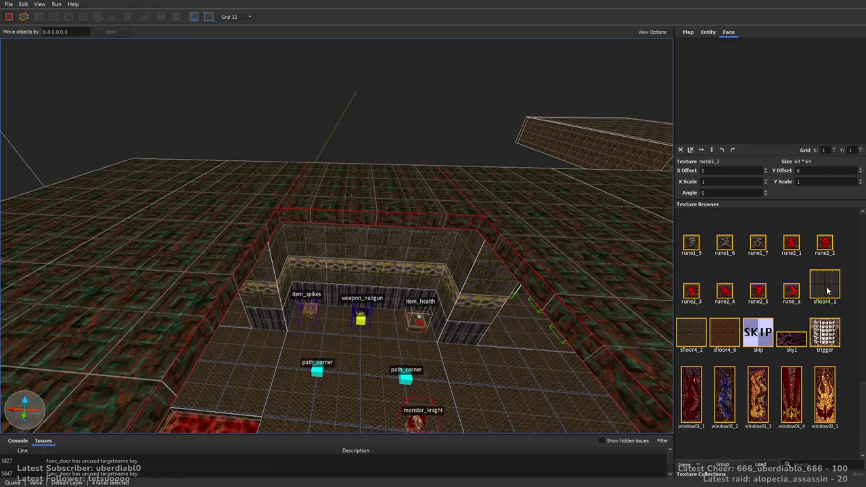
scroll(862, 392, up, 3)
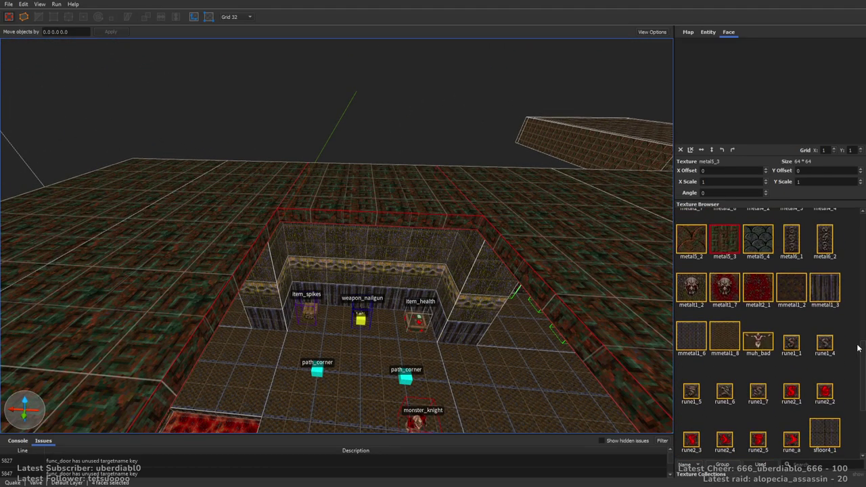
click(791, 288)
right_drag(575, 284, 604, 260)
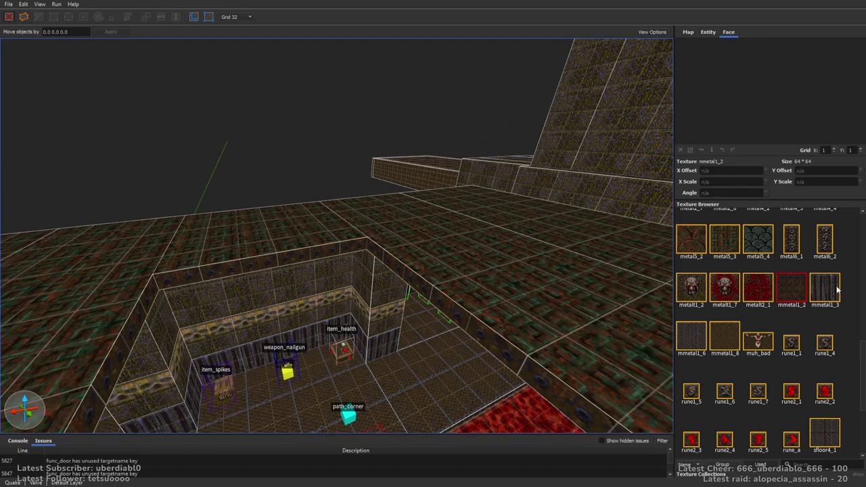
Step: Frame the ceiling opening with met5_1 trim brushes on the 16-unit grid
drag(861, 375, 860, 307)
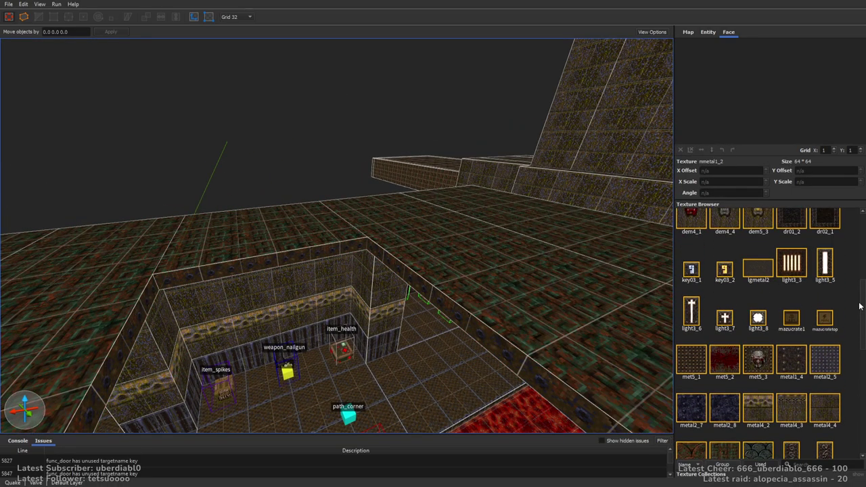
click(701, 370)
key(bracketleft)
mouse_move(429, 235)
right_down()
mouse_move(203, 308)
mouse_move(292, 336)
mouse_move(397, 349)
mouse_move(528, 314)
mouse_move(397, 241)
mouse_move(256, 218)
mouse_move(417, 206)
mouse_move(174, 267)
mouse_move(416, 239)
mouse_move(498, 241)
mouse_move(455, 244)
mouse_move(438, 201)
mouse_move(325, 173)
right_up()
click(410, 348)
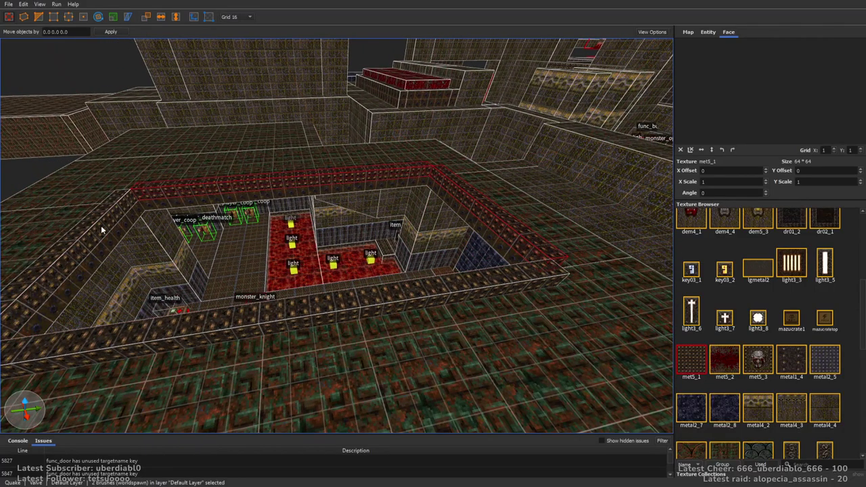
Step: Build four shaft walls from the met5_1 frame up to the sky panel and texture them with metal4_4
mouse_move(382, 297)
right_down()
mouse_move(422, 290)
mouse_move(440, 314)
right_up()
mouse_move(441, 314)
mouse_down()
mouse_move(465, 228)
mouse_move(491, 181)
mouse_up()
click(791, 408)
right_drag(506, 284, 495, 203)
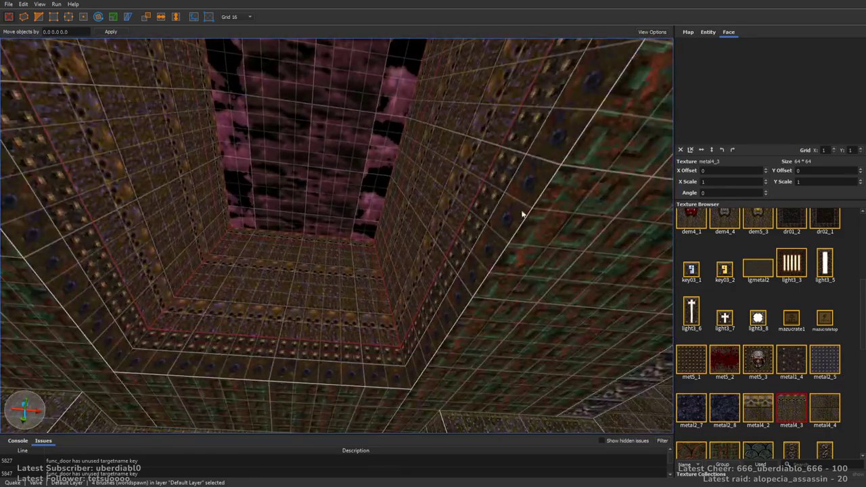
click(825, 408)
key(Escape)
Step: Add a 16 by 384 by 16 met5_1 beam across the sky opening of the shaft
mouse_move(481, 248)
right_down()
mouse_move(416, 238)
mouse_move(528, 264)
right_up()
scroll(528, 265, up, 2)
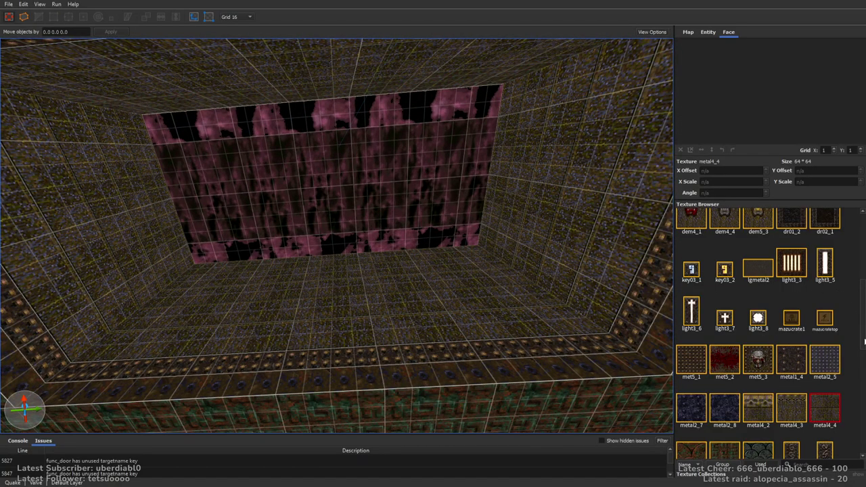
click(693, 358)
right_drag(488, 270, 278, 303)
drag(279, 282, 416, 243)
mouse_move(416, 242)
right_down()
mouse_move(312, 212)
mouse_move(508, 270)
right_up()
drag(433, 310, 190, 427)
Step: Duplicate the met5_1 beam 80 units across the sky opening and select both beams
mouse_move(214, 427)
right_down()
mouse_move(500, 327)
mouse_move(307, 353)
right_up()
mouse_move(307, 353)
ctrl+mouse_down()
mouse_move(290, 372)
mouse_move(344, 379)
ctrl+mouse_up()
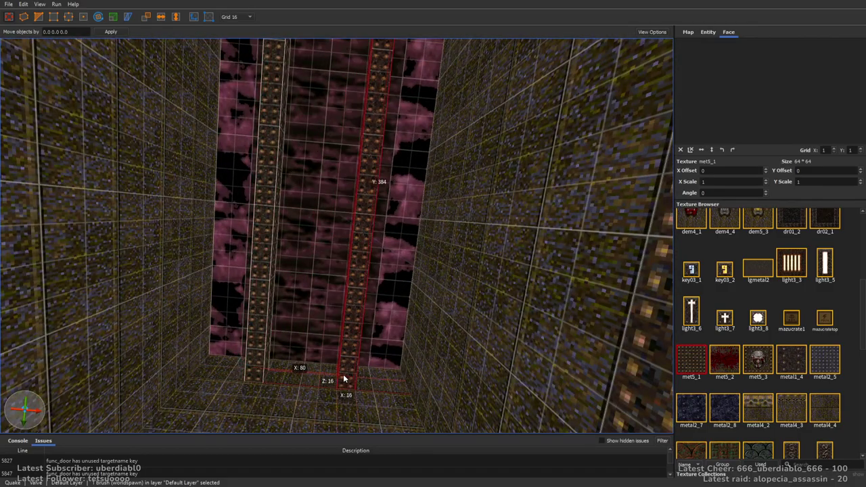
ctrl+click(257, 374)
right_drag(257, 374, 466, 311)
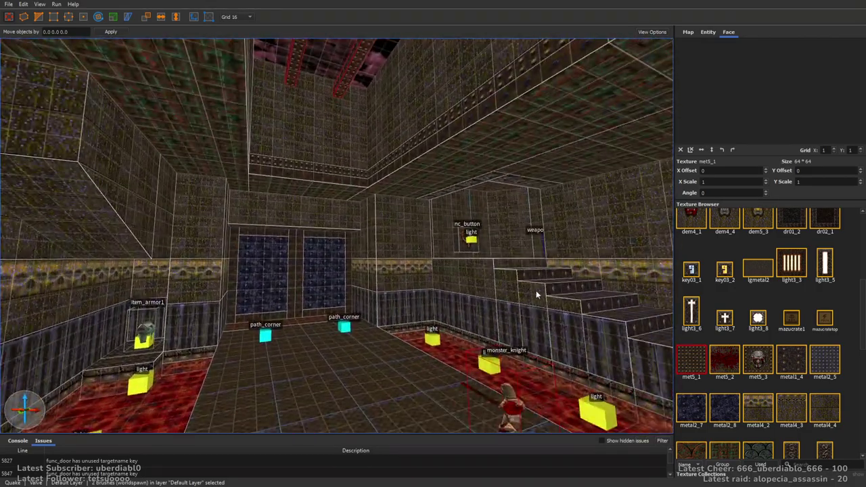
Step: Extend the metal4_4 wall and roof brushes above the barred windows beside the ogre platform
right_drag(355, 270, 383, 271)
scroll(383, 271, down, 3)
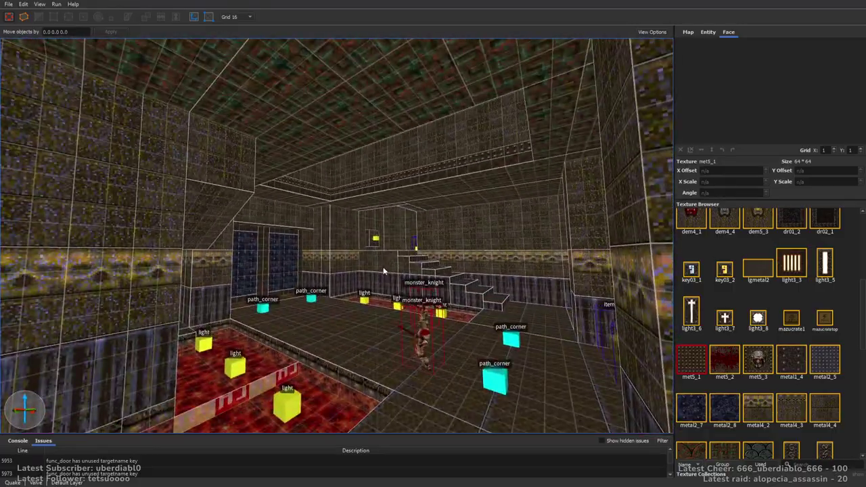
right_drag(287, 249, 430, 200)
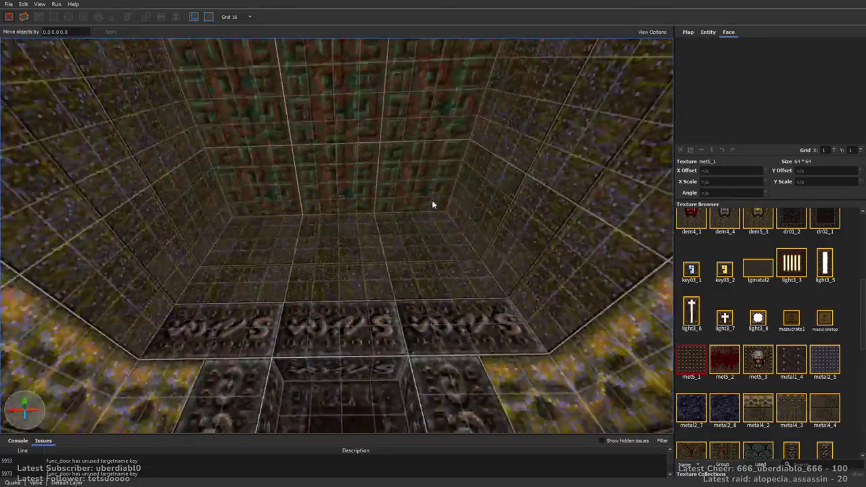
right_drag(599, 272, 270, 298)
mouse_move(226, 284)
mouse_down()
mouse_move(443, 245)
mouse_move(411, 278)
mouse_move(420, 309)
mouse_move(507, 276)
mouse_up()
key(Escape)
mouse_move(507, 273)
right_down()
mouse_move(421, 313)
mouse_move(561, 226)
mouse_move(381, 268)
mouse_move(349, 266)
mouse_move(478, 199)
mouse_move(393, 180)
mouse_move(509, 236)
mouse_move(471, 278)
mouse_move(420, 272)
mouse_move(474, 192)
mouse_move(575, 265)
mouse_move(435, 238)
mouse_move(514, 219)
mouse_move(408, 242)
mouse_move(375, 226)
mouse_move(314, 276)
mouse_move(529, 213)
mouse_move(440, 219)
mouse_move(450, 250)
right_up()
click(450, 250)
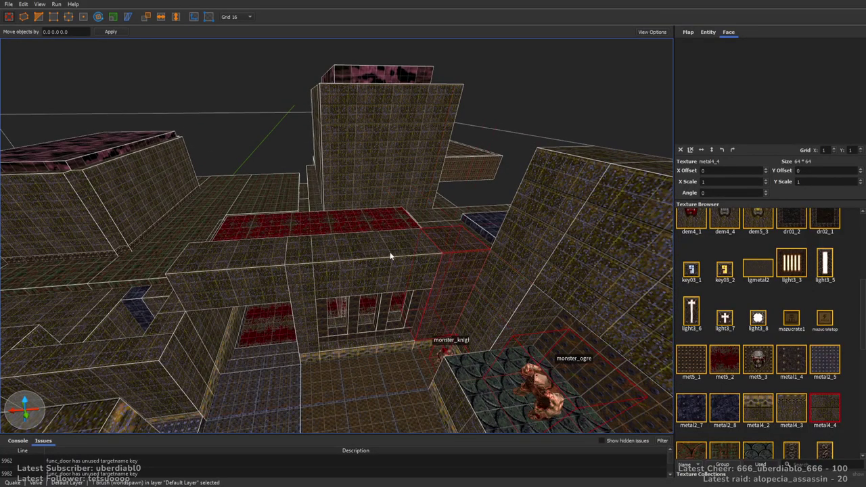
Step: Draw a metal4_4 wall brush across the tops of the metal4_2 pillars and adjust its faces to close the gap
right_drag(364, 247, 465, 168)
mouse_move(537, 203)
right_down()
mouse_move(378, 278)
mouse_move(424, 67)
mouse_move(462, 126)
mouse_move(448, 110)
mouse_move(426, 201)
mouse_move(437, 197)
mouse_move(397, 209)
mouse_move(428, 215)
mouse_move(379, 223)
right_up()
click(369, 287)
key(Escape)
right_drag(541, 291, 498, 271)
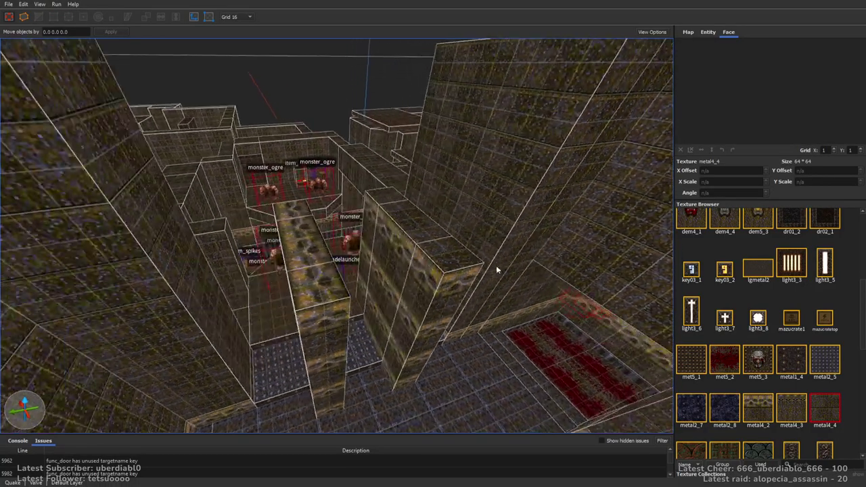
mouse_move(467, 266)
mouse_down()
mouse_move(153, 226)
mouse_move(197, 233)
mouse_up()
mouse_move(532, 259)
mouse_down()
mouse_move(539, 255)
mouse_move(561, 285)
mouse_up()
right_drag(561, 285, 452, 275)
mouse_move(453, 275)
mouse_down()
mouse_move(430, 201)
mouse_move(436, 174)
mouse_up()
Step: Select the nine metal4_4 wall brushes around the teleport destination room and raise their tops
mouse_move(437, 177)
right_down()
mouse_move(469, 188)
mouse_move(560, 109)
mouse_move(514, 193)
mouse_move(456, 209)
mouse_move(555, 232)
mouse_move(418, 248)
mouse_move(399, 134)
mouse_move(402, 57)
mouse_move(409, 184)
mouse_move(301, 202)
mouse_move(457, 217)
mouse_move(347, 228)
right_up()
ctrl+click(373, 180)
right_drag(498, 265, 385, 177)
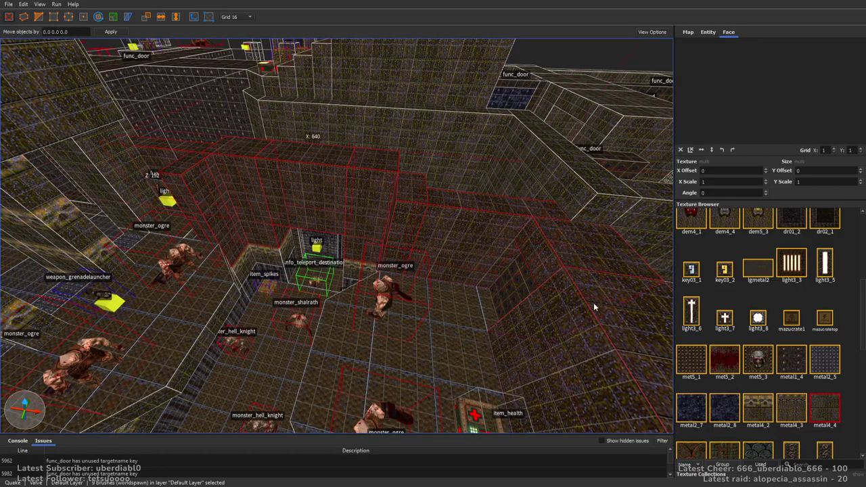
right_drag(591, 305, 445, 285)
mouse_move(400, 229)
right_down()
mouse_move(383, 236)
mouse_move(417, 170)
mouse_move(435, 242)
mouse_move(431, 199)
mouse_move(393, 281)
mouse_move(410, 253)
right_up()
Step: Close the gap beside the func_button niche with a 16 by 64 by 128 metal4_4 wall brush
key(Escape)
click(378, 204)
key(Escape)
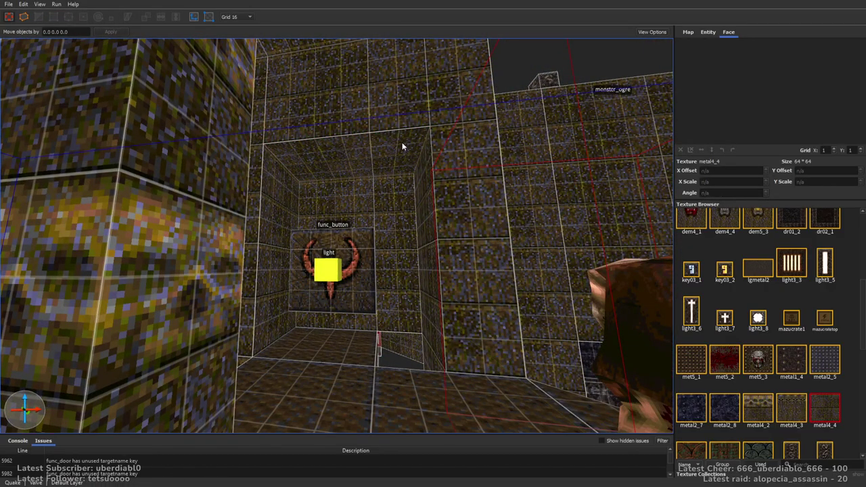
mouse_move(399, 151)
mouse_down()
mouse_move(381, 338)
mouse_move(229, 291)
mouse_move(381, 287)
mouse_up()
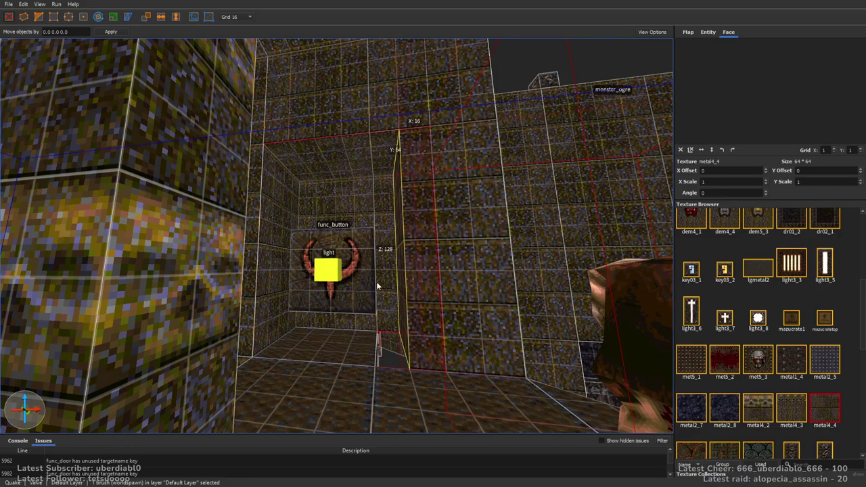
Step: Apply the metal2_5 texture to the ceiling face of the func_button niche
mouse_move(345, 279)
right_down()
mouse_move(395, 222)
mouse_move(602, 248)
right_up()
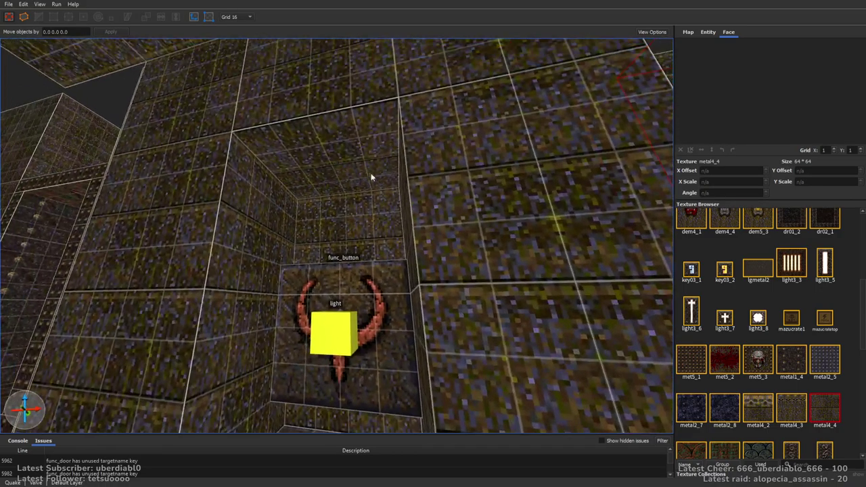
shift+click(602, 249)
click(824, 362)
scroll(423, 245, down, 5)
key(Escape)
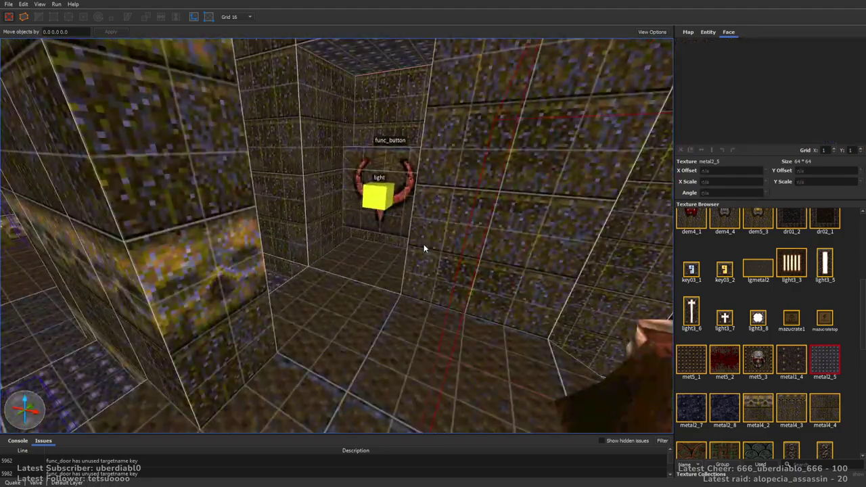
Step: Build a metal4_4 wall above the func_doors and extend it across to the adjoining side wall
mouse_move(422, 221)
right_down()
mouse_move(396, 214)
mouse_move(430, 213)
right_up()
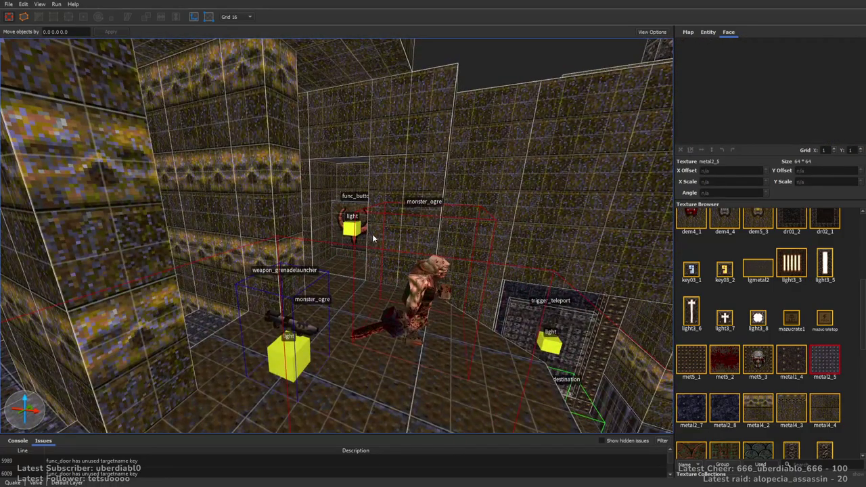
right_drag(350, 235, 623, 298)
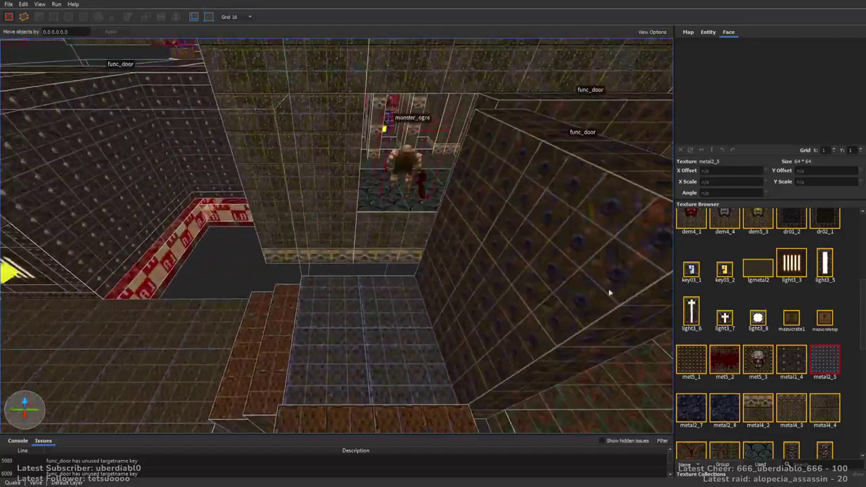
mouse_move(321, 207)
right_down()
mouse_move(332, 149)
mouse_move(327, 219)
mouse_move(261, 253)
right_up()
click(255, 278)
mouse_move(254, 274)
mouse_down()
mouse_move(287, 303)
mouse_move(372, 303)
mouse_up()
mouse_move(371, 304)
right_down()
mouse_move(51, 255)
mouse_move(321, 264)
mouse_move(366, 249)
mouse_move(390, 264)
mouse_move(402, 253)
mouse_move(339, 242)
mouse_move(378, 257)
right_up()
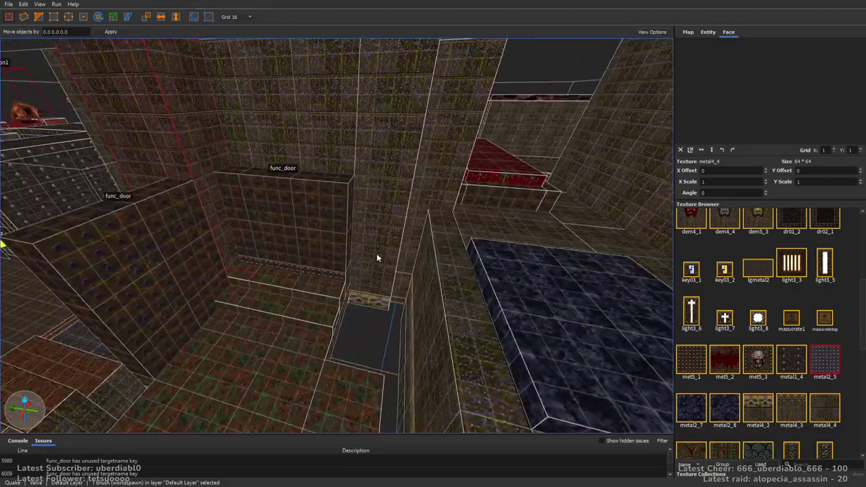
mouse_move(207, 196)
mouse_down()
mouse_move(345, 209)
mouse_move(291, 251)
mouse_up()
drag(340, 159, 402, 157)
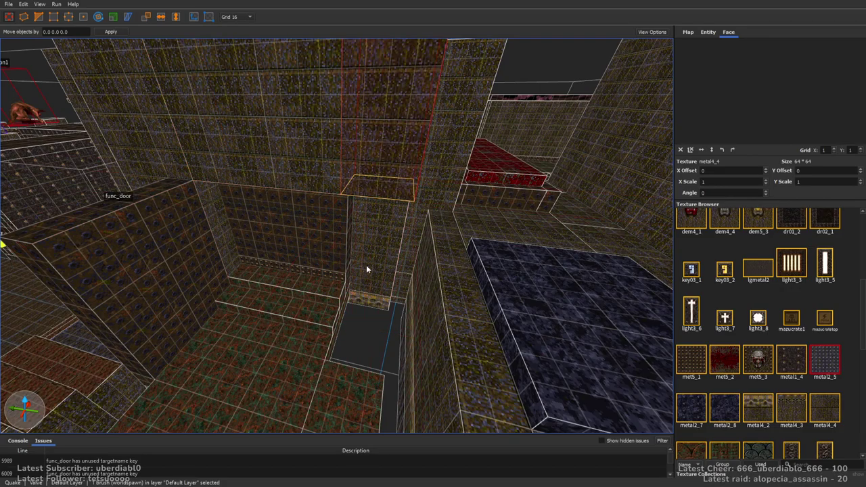
Step: Add a 32 by 240 by 304 metal4_4 side wall along the rocket launcher and armor room
right_drag(352, 359, 391, 366)
mouse_move(401, 365)
right_down()
mouse_move(469, 321)
mouse_move(433, 229)
right_up()
right_drag(438, 269, 518, 253)
right_drag(489, 312, 491, 349)
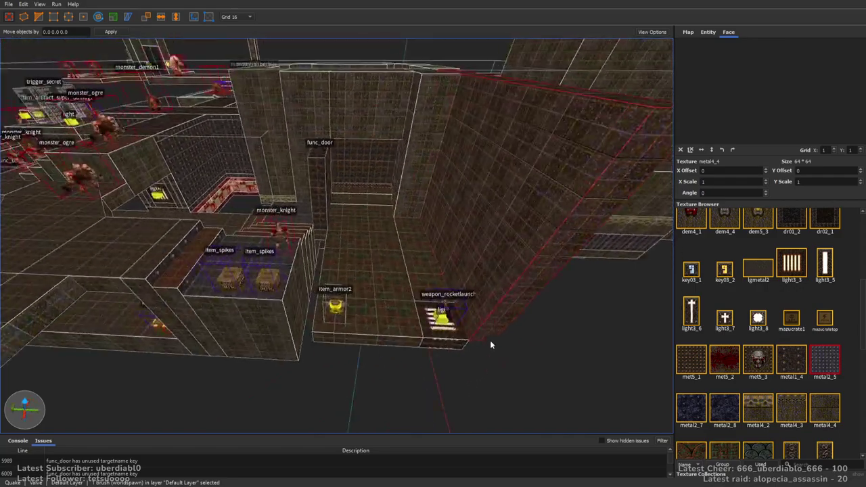
scroll(324, 329, up, 5)
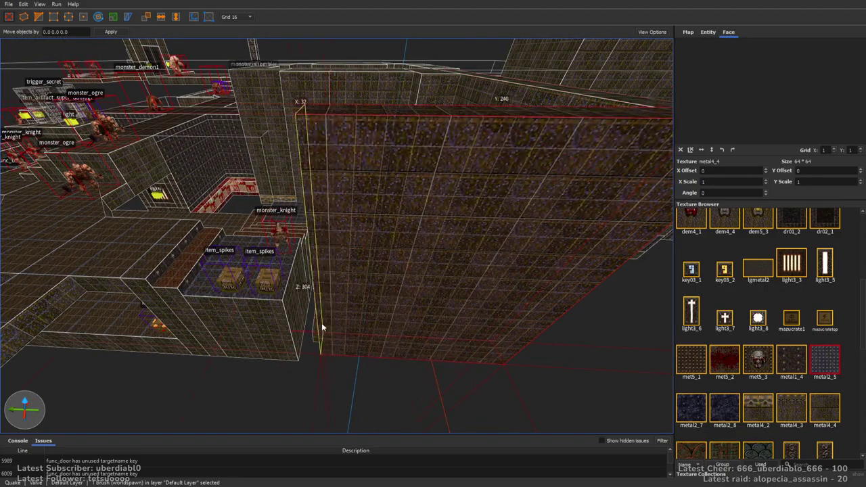
Step: Add a 128 by 32 by 304 metal4_4 wall beside the stairs and adjust its lower edge
right_drag(321, 328, 378, 325)
right_drag(426, 303, 293, 234)
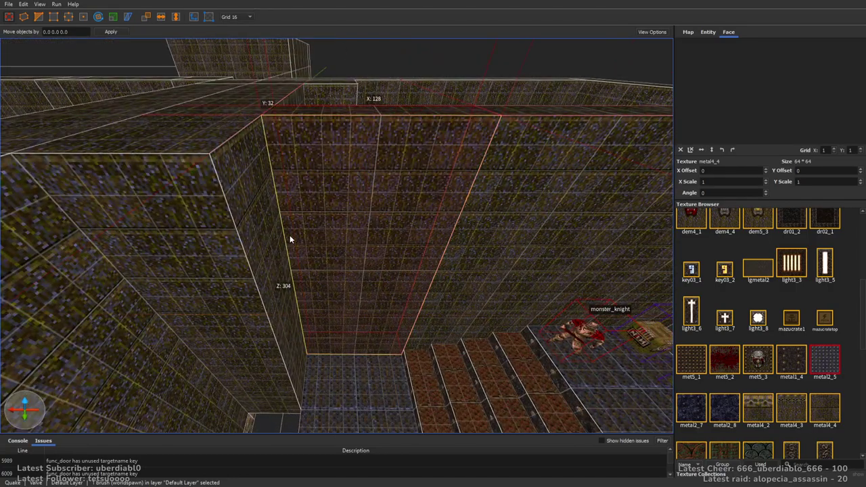
mouse_move(360, 347)
shift+mouse_down()
mouse_move(375, 318)
mouse_move(369, 372)
mouse_move(377, 304)
shift+mouse_up()
right_drag(376, 303, 470, 230)
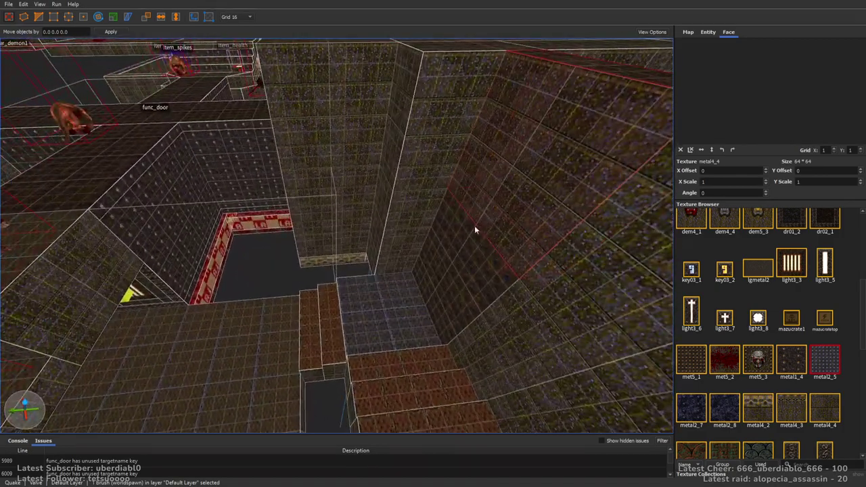
key(Escape)
Step: Frame the ceiling opening of the rocket launcher room with metal4_4 brushes, including a 256 by 32 by 16 strip and a 64 by 192 section
mouse_move(356, 236)
right_down()
mouse_move(431, 255)
mouse_move(467, 177)
mouse_move(425, 236)
mouse_move(408, 235)
mouse_move(511, 243)
mouse_move(590, 233)
mouse_move(439, 209)
mouse_move(557, 207)
mouse_move(517, 199)
mouse_move(245, 229)
mouse_move(410, 221)
mouse_move(433, 230)
mouse_move(440, 246)
mouse_move(381, 259)
mouse_move(243, 216)
right_up()
click(439, 209)
key(Escape)
click(240, 212)
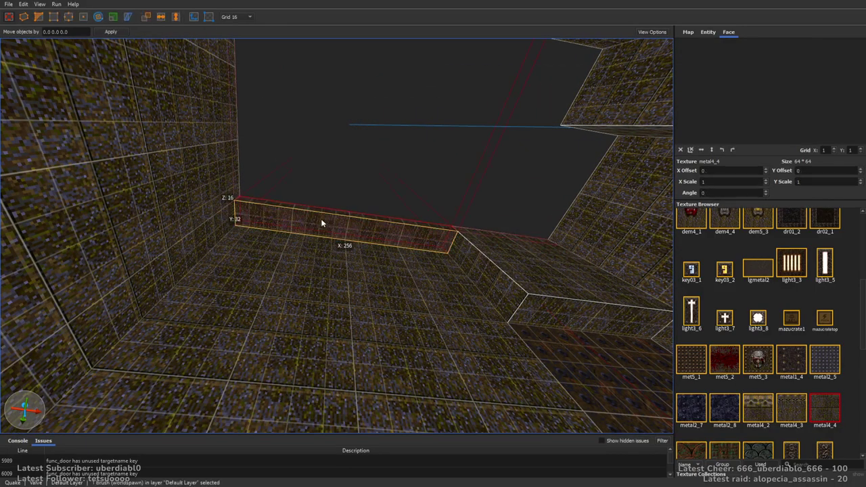
mouse_move(362, 276)
right_down()
mouse_move(417, 261)
mouse_move(395, 233)
right_up()
mouse_move(394, 232)
mouse_down()
mouse_move(225, 191)
mouse_move(258, 170)
mouse_move(332, 209)
mouse_up()
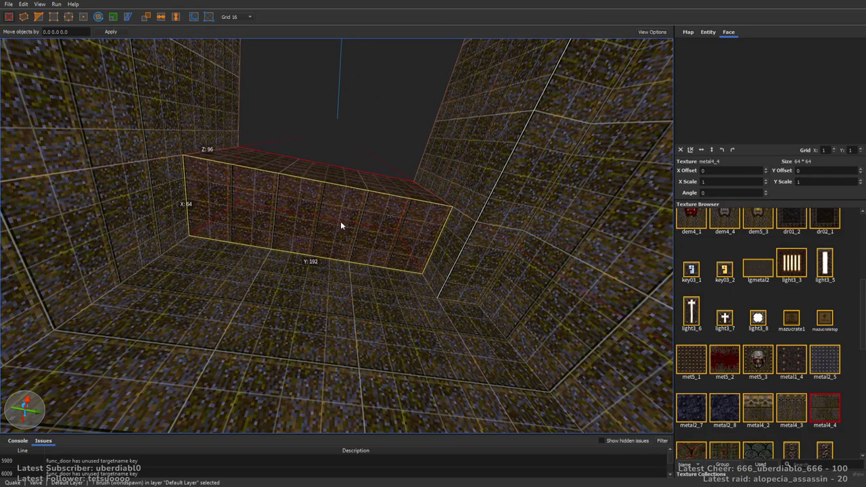
key(Escape)
mouse_move(448, 230)
right_down()
mouse_move(505, 248)
mouse_move(426, 256)
mouse_move(540, 275)
mouse_move(218, 158)
right_up()
mouse_move(247, 132)
mouse_down()
mouse_move(342, 93)
mouse_move(329, 110)
mouse_move(327, 136)
mouse_up()
Step: Draw a 128 by 64 by 16 brush at the ceiling opening, texture it with sky1 and stretch it across the opening
right_drag(482, 181, 393, 227)
mouse_move(401, 205)
mouse_down()
mouse_move(507, 235)
mouse_move(475, 232)
mouse_up()
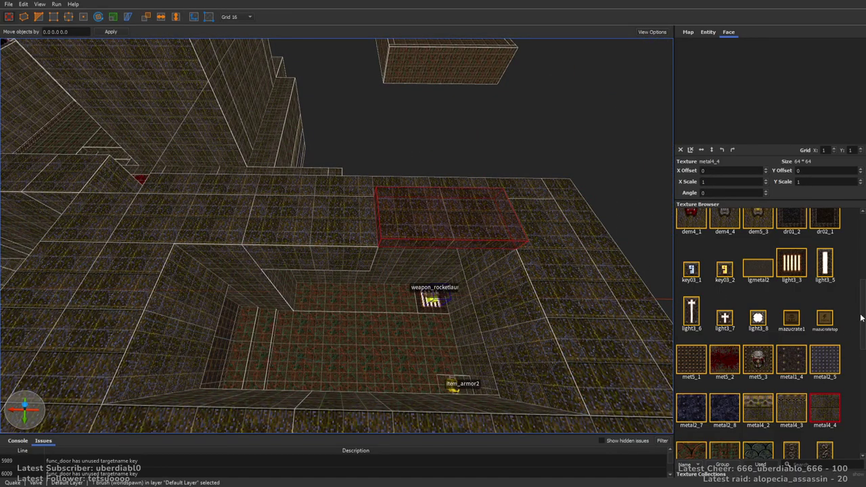
scroll(843, 251, down, 10)
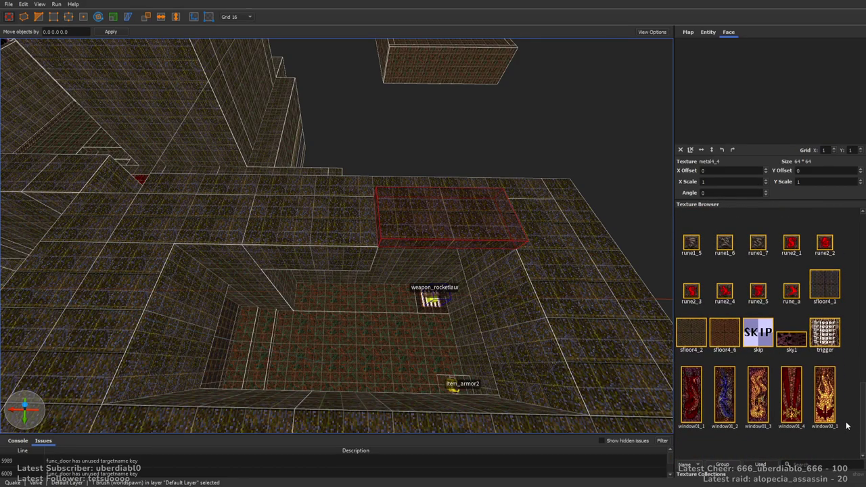
click(793, 339)
mouse_move(672, 299)
right_down()
mouse_move(427, 238)
mouse_move(474, 196)
right_up()
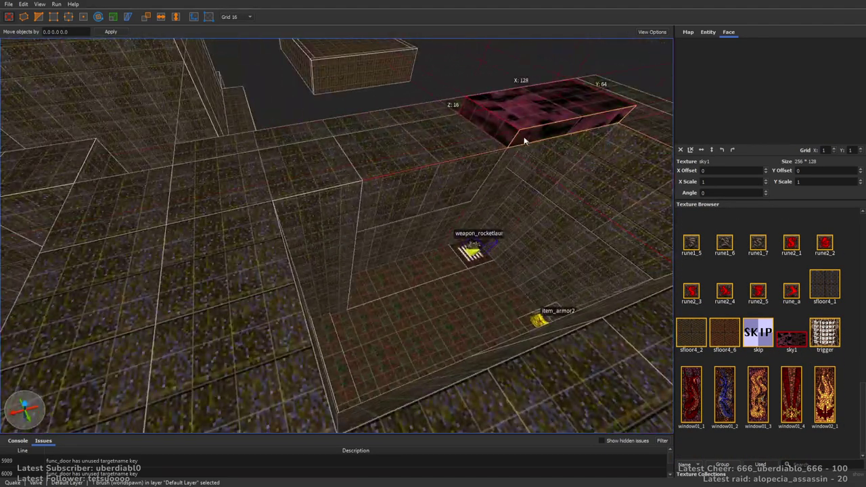
drag(522, 138, 636, 284)
Step: Draw a rune1_7 trim beam along one wall top of the large open room with the ogre platform
mouse_move(654, 291)
right_down()
mouse_move(441, 257)
mouse_move(399, 293)
mouse_move(396, 272)
mouse_move(567, 265)
mouse_move(397, 205)
mouse_move(239, 221)
right_up()
click(751, 252)
right_drag(172, 203, 115, 252)
mouse_move(115, 252)
mouse_down()
mouse_move(375, 323)
mouse_move(378, 259)
mouse_up()
right_drag(351, 348, 440, 246)
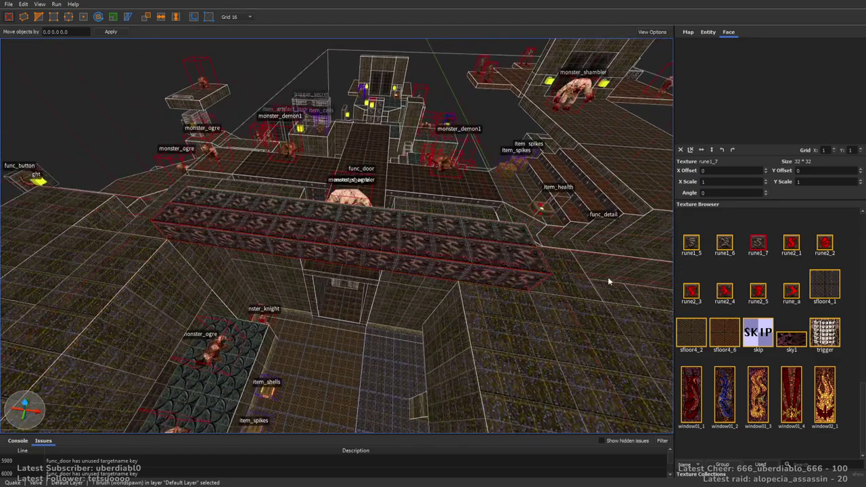
Step: Continue the rune1_7 trim along the room's other wall tops with beams 32 units wide and 32 high
shift+drag(384, 245, 231, 230)
right_drag(408, 262, 518, 174)
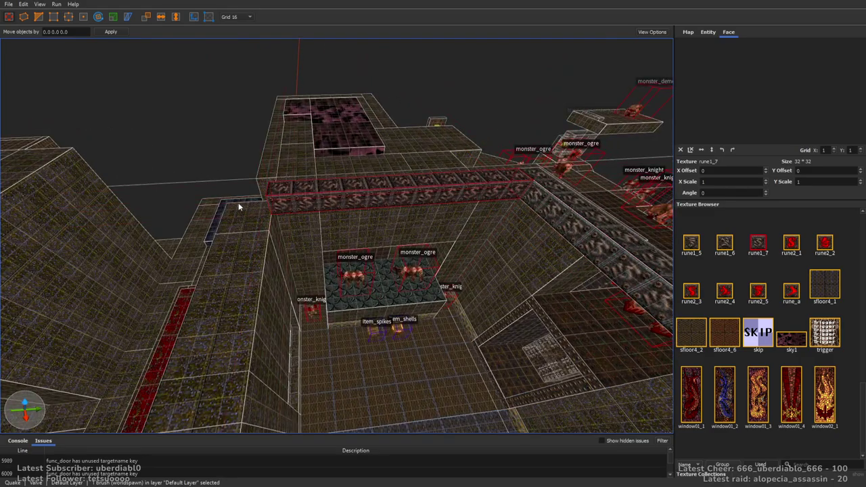
click(270, 200)
right_drag(282, 238, 387, 315)
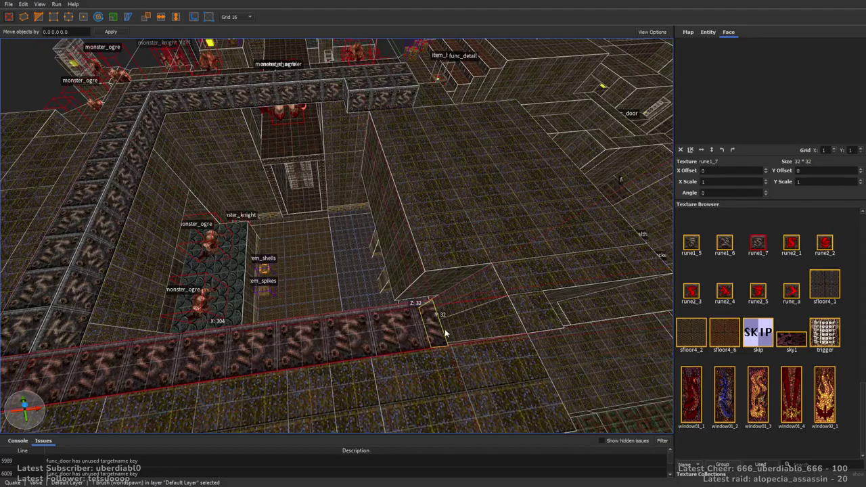
key(d)
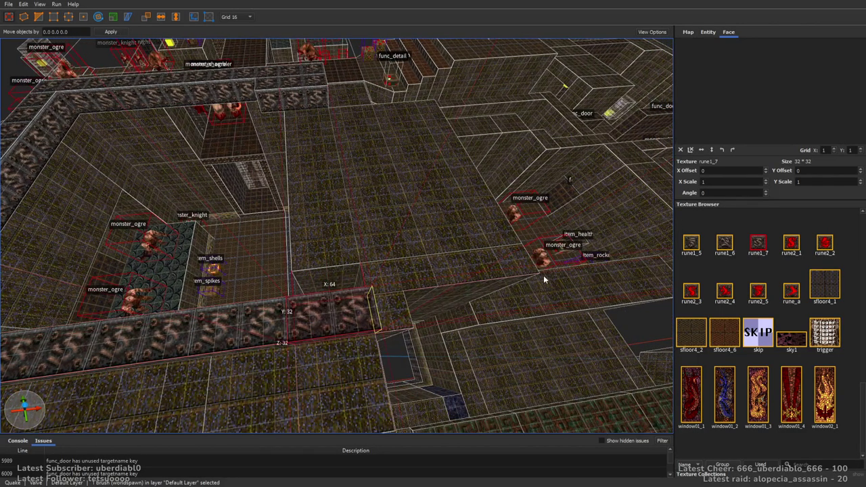
key(a)
Step: Stretch a 48-unit-wide, 32-unit-high rune1_7 beam across the opening between the two opposite trim beams
mouse_move(488, 197)
right_down()
mouse_move(394, 248)
mouse_move(429, 215)
right_up()
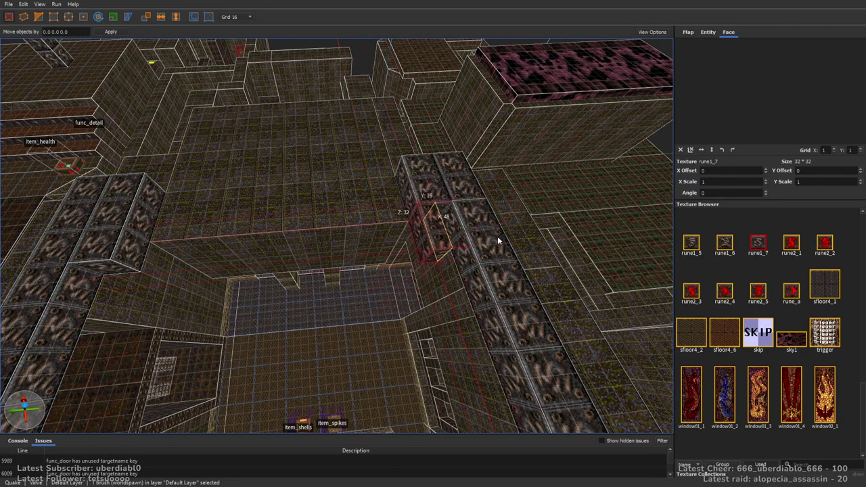
mouse_move(441, 230)
shift+mouse_down()
mouse_move(420, 218)
mouse_move(132, 241)
shift+mouse_up()
key(Escape)
Step: Draw a slab on top of the rune1_7 trim frame to cover the opening and texture it with sky1
mouse_move(480, 203)
right_down()
mouse_move(396, 212)
mouse_move(420, 87)
mouse_move(488, 170)
mouse_move(500, 298)
mouse_move(474, 284)
mouse_move(393, 331)
right_up()
click(392, 331)
drag(454, 346, 437, 319)
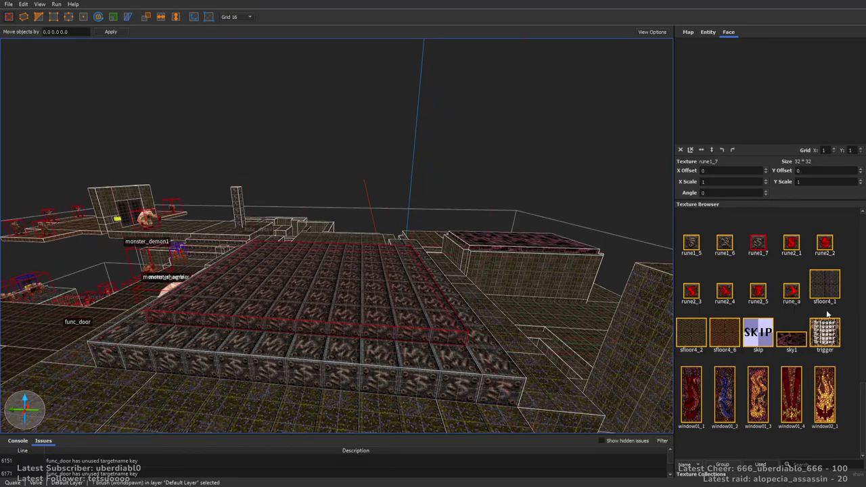
scroll(862, 403, up, 5)
scroll(854, 369, down, 5)
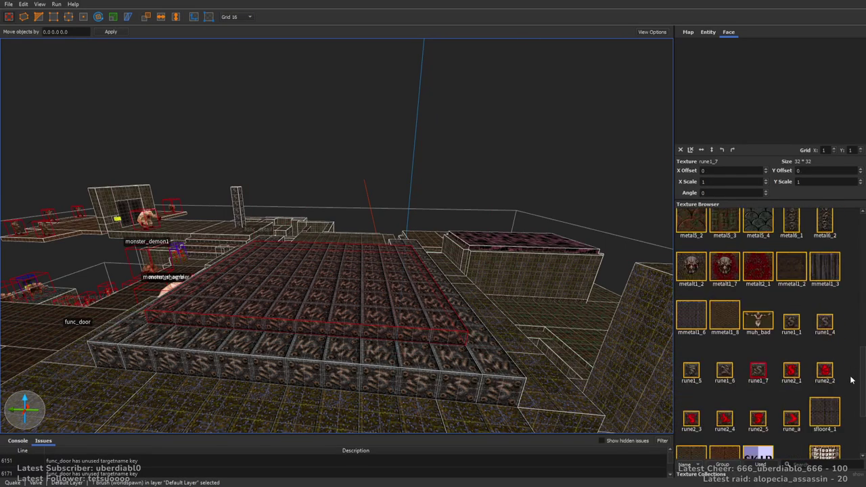
click(791, 338)
mouse_move(470, 216)
right_down()
mouse_move(379, 232)
mouse_move(389, 245)
mouse_move(525, 264)
mouse_move(516, 283)
right_up()
key(Escape)
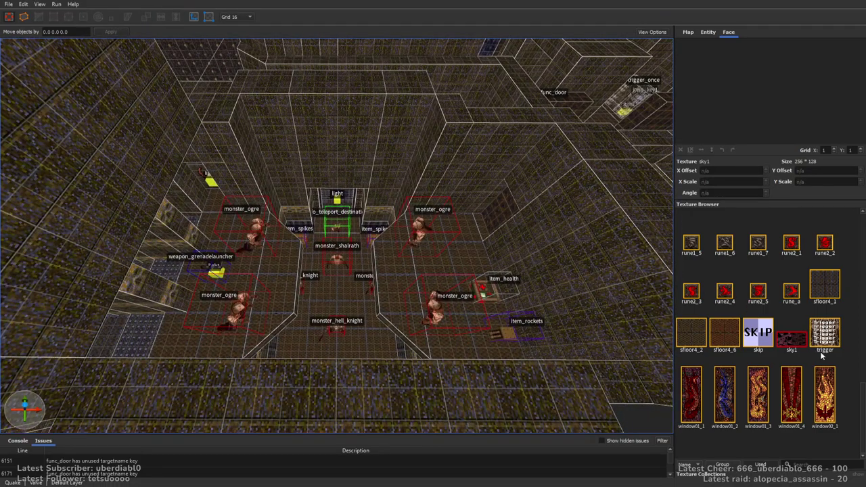
Step: Cover the open room holding the four ogres with a metal5_4 ceiling slab
drag(862, 391, 860, 331)
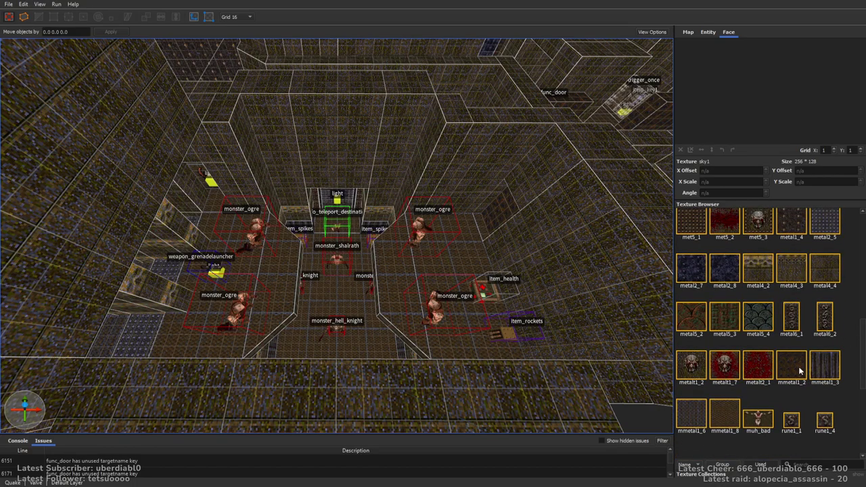
scroll(511, 218, down, 3)
scroll(251, 132, down, 5)
mouse_move(156, 150)
mouse_down()
mouse_move(298, 247)
mouse_move(360, 335)
mouse_up()
mouse_move(360, 334)
right_down()
mouse_move(414, 279)
mouse_move(491, 292)
mouse_move(263, 294)
right_up()
key(Escape)
scroll(241, 228, up, 5)
Step: Draw a ceiling slab over the adjoining lower opening and texture it with metal1_4
mouse_move(242, 228)
right_down()
mouse_move(345, 232)
mouse_move(316, 249)
mouse_move(400, 216)
mouse_move(332, 184)
mouse_move(314, 155)
mouse_move(261, 175)
mouse_move(294, 170)
mouse_move(271, 205)
mouse_move(383, 236)
mouse_move(325, 219)
mouse_move(359, 232)
mouse_move(351, 242)
mouse_move(410, 238)
mouse_move(406, 231)
mouse_move(381, 253)
mouse_move(424, 234)
mouse_move(555, 296)
mouse_move(558, 283)
mouse_move(266, 238)
right_up()
shift+click(294, 170)
key(Escape)
drag(248, 239, 513, 325)
click(726, 270)
click(792, 224)
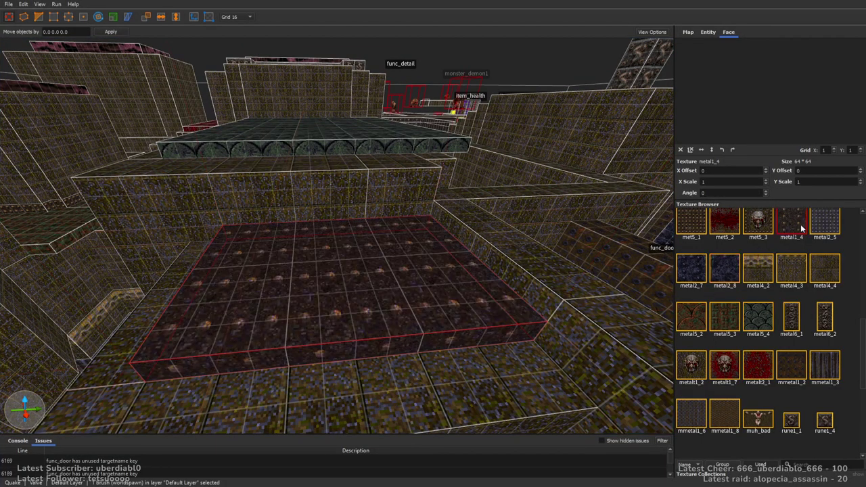
scroll(456, 267, up, 5)
right_drag(456, 267, 294, 338)
key(Escape)
Step: Try to move the monster_shambler overlapping the monster_ogre vertically and undo the move
scroll(410, 272, down, 10)
right_drag(462, 259, 400, 201)
scroll(397, 270, up, 3)
scroll(397, 257, up, 5)
scroll(400, 201, up, 6)
scroll(406, 193, down, 5)
scroll(372, 197, up, 3)
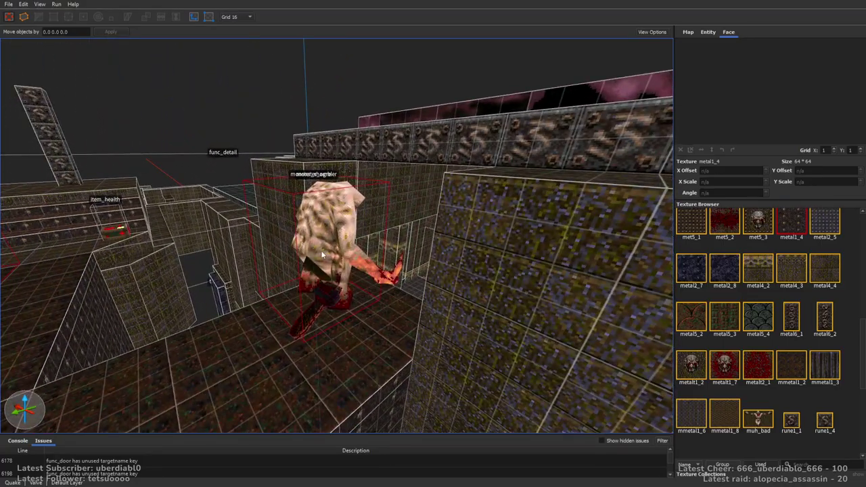
click(321, 249)
scroll(471, 288, up, 4)
scroll(471, 288, down, 3)
alt+drag(389, 192, 386, 220)
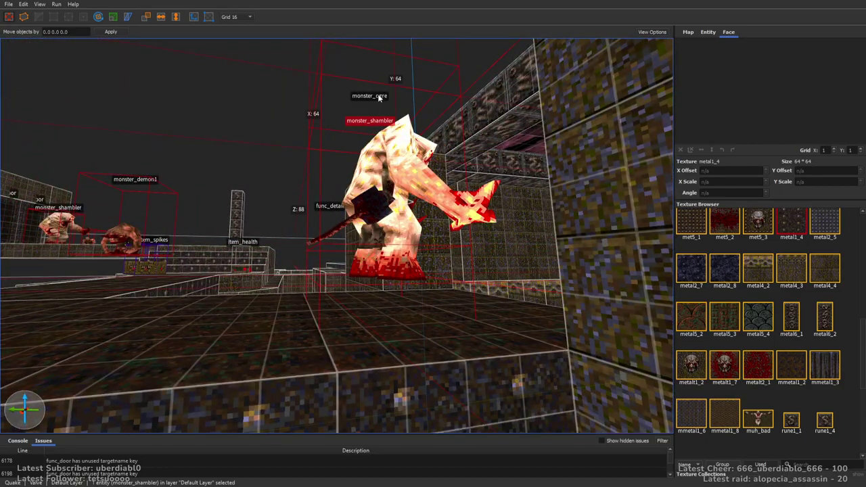
key(ctrl+z)
key(ctrl+u)
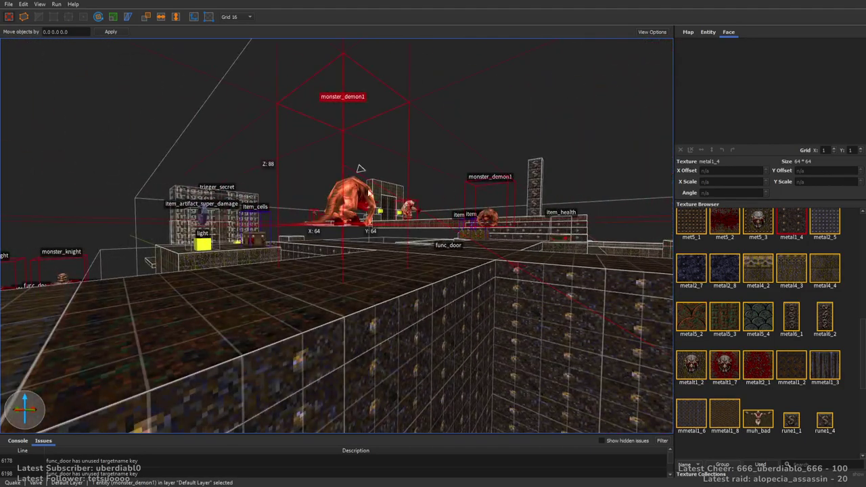
Step: Lower the large monster_demon1 vertically so it stands on the walkway floor
alt+drag(370, 193, 406, 203)
key(Escape)
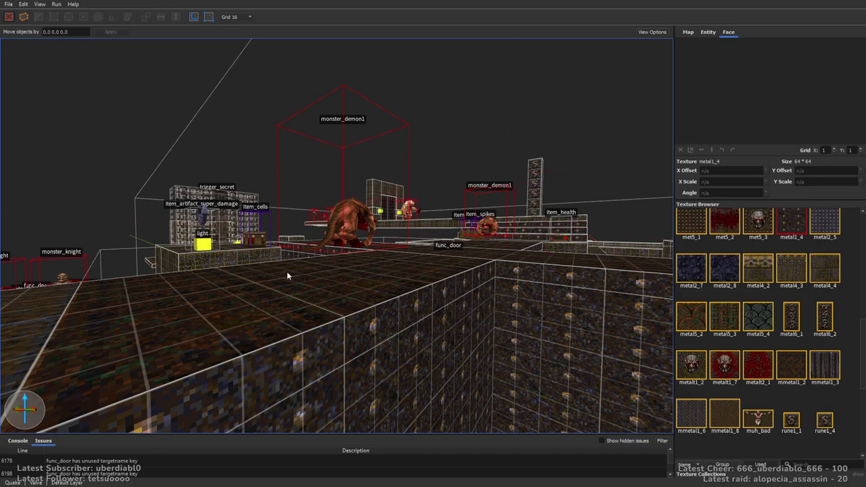
Step: Draw a 16-unit-thick metal2_5 ceiling slab from the rune trim across the walkway where the monster_shambler stands
right_drag(319, 256, 582, 192)
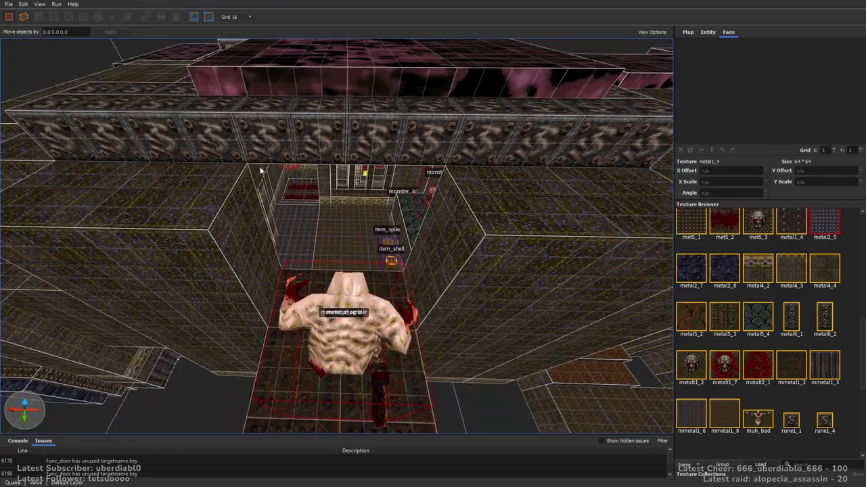
click(457, 208)
mouse_move(456, 208)
right_down()
mouse_move(471, 184)
mouse_move(510, 178)
right_up()
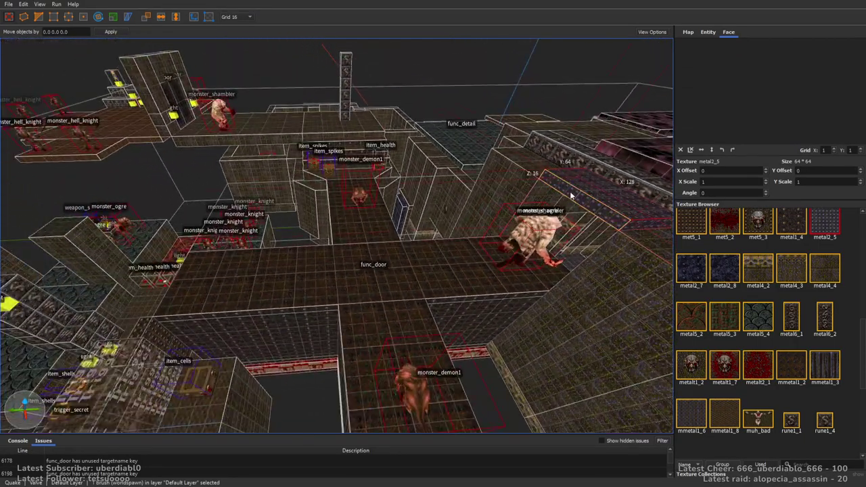
click(203, 257)
right_drag(166, 203, 140, 215)
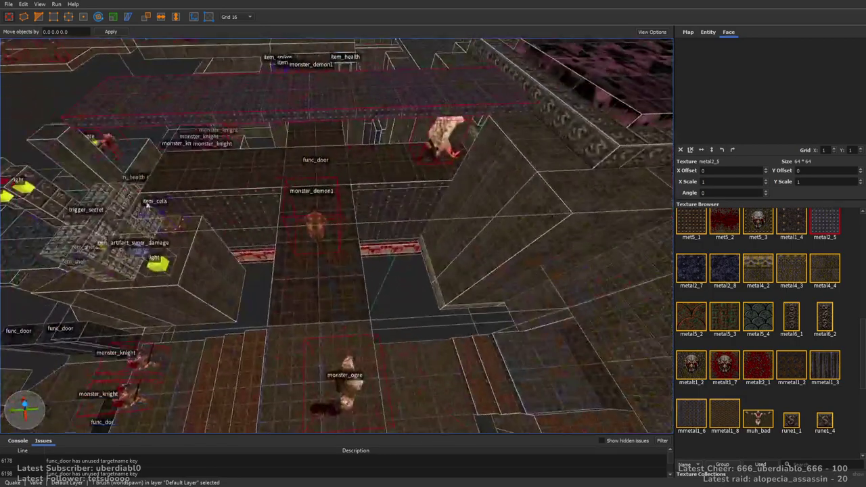
Step: Add a crossing metal2_5 ceiling slab over the perpendicular walkway holding the monster_demon1
mouse_move(259, 108)
mouse_down()
mouse_move(344, 167)
mouse_move(373, 269)
mouse_move(380, 254)
mouse_move(391, 258)
mouse_move(386, 270)
mouse_up()
mouse_move(371, 241)
right_down()
mouse_move(455, 254)
mouse_move(478, 245)
right_up()
click(478, 245)
mouse_move(526, 189)
right_down()
mouse_move(424, 284)
mouse_move(396, 195)
right_up()
right_drag(448, 188, 364, 173)
key(Escape)
Step: Select the wall brush and its metal4_2 base trim beside the walkway and stretch both along the open side
mouse_move(427, 209)
right_down()
mouse_move(340, 120)
mouse_move(364, 140)
right_up()
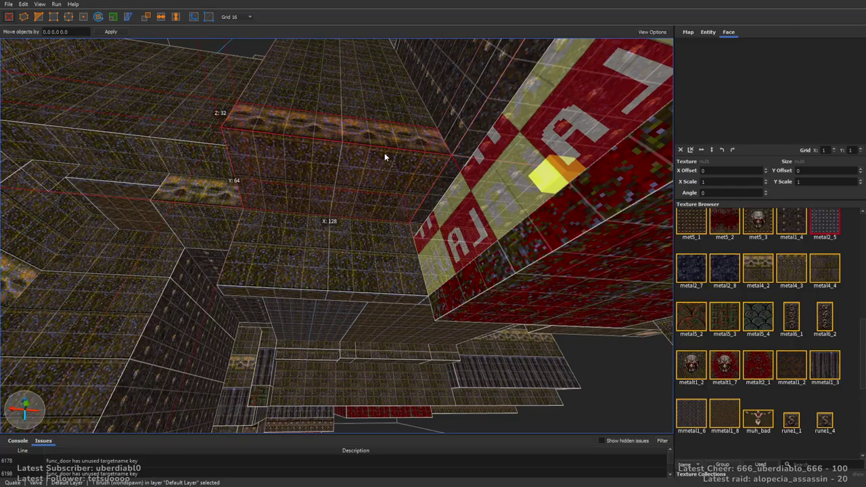
click(384, 153)
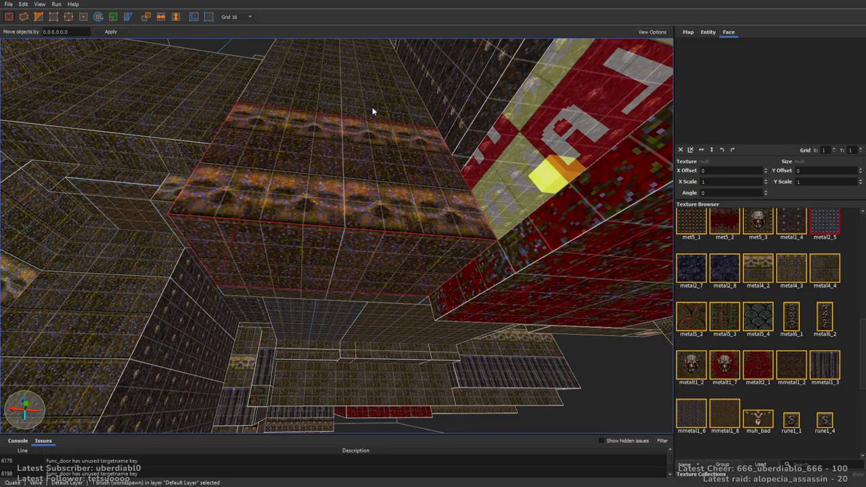
mouse_move(372, 108)
right_down()
mouse_move(451, 131)
mouse_move(495, 303)
mouse_move(483, 276)
right_up()
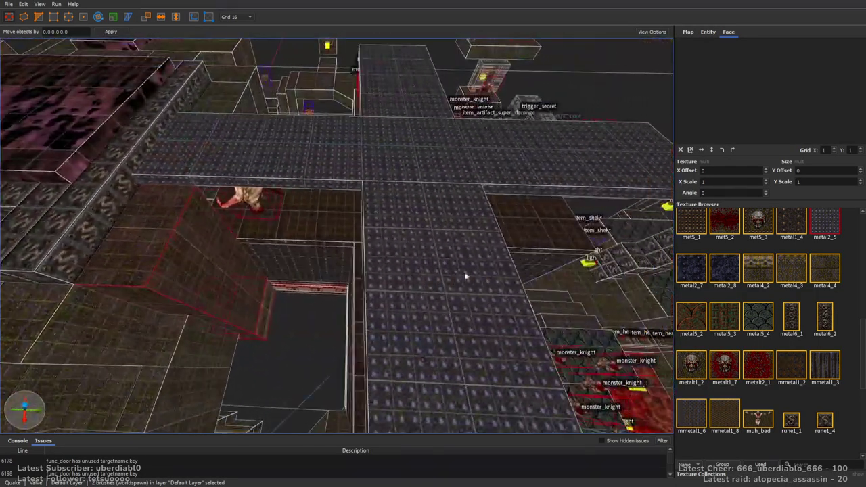
shift+drag(207, 251, 353, 254)
mouse_move(303, 324)
shift+mouse_down()
mouse_move(311, 264)
mouse_move(300, 319)
mouse_move(291, 275)
shift+mouse_up()
mouse_move(291, 274)
right_down()
mouse_move(359, 283)
mouse_move(349, 279)
right_up()
mouse_move(451, 253)
right_down()
mouse_move(429, 238)
mouse_move(358, 244)
mouse_move(309, 227)
mouse_move(317, 240)
right_up()
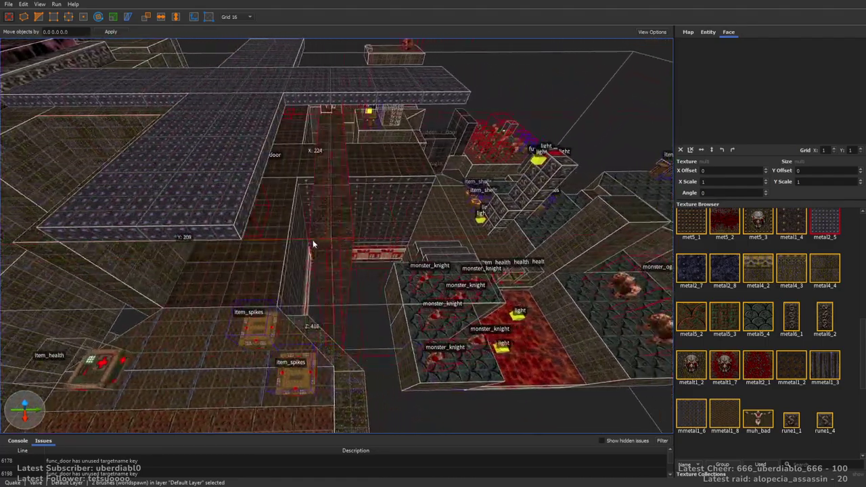
Step: Fit wall and trim brushes along the walkway side facing the trigger_secret alcove, beneath the metal2_5 ceiling
mouse_move(364, 216)
right_down()
mouse_move(310, 215)
mouse_move(406, 150)
right_up()
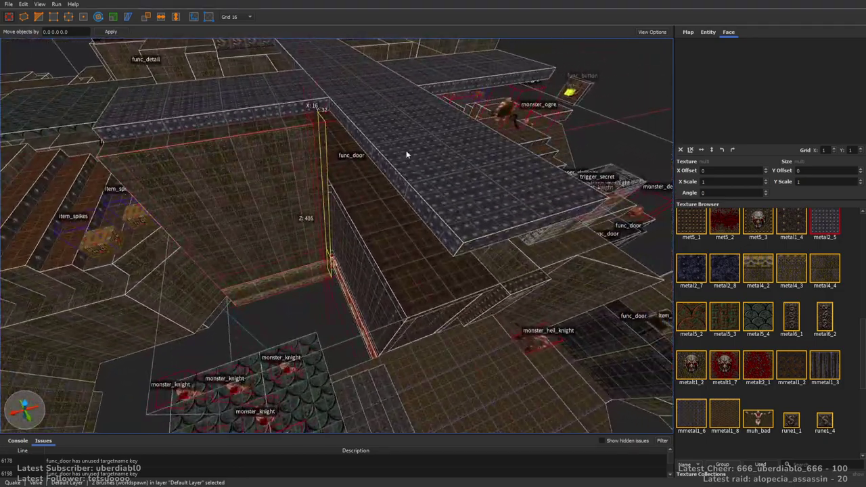
right_drag(321, 152, 298, 291)
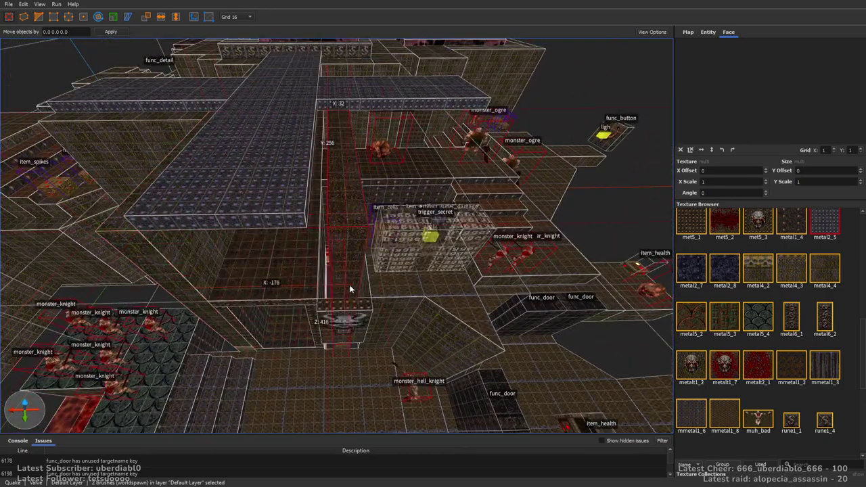
click(338, 283)
mouse_move(458, 277)
right_down()
mouse_move(489, 258)
mouse_move(297, 252)
mouse_move(300, 406)
mouse_move(130, 291)
right_up()
click(421, 267)
right_drag(430, 265, 325, 250)
key(Escape)
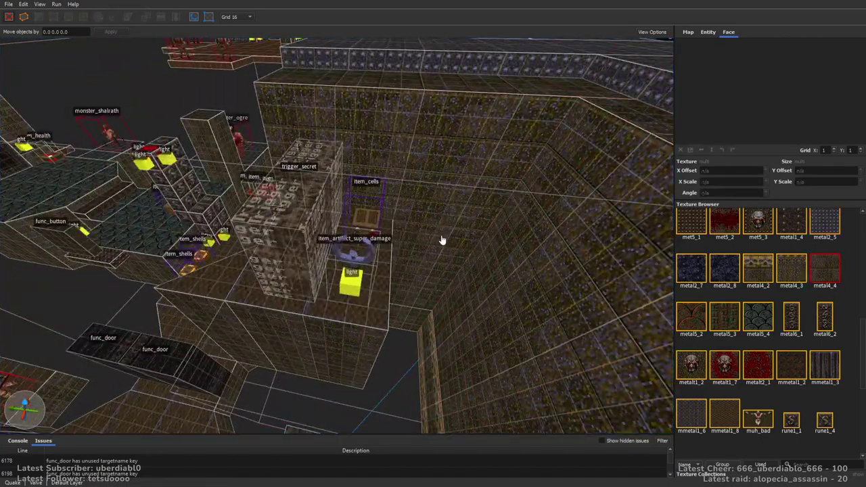
Step: Draw a tall metal4_4 wall beside the trigger_secret alcove, behind the monster_hell_knight
right_drag(440, 237, 381, 195)
drag(401, 277, 438, 86)
mouse_move(406, 303)
right_down()
mouse_move(358, 309)
mouse_move(412, 316)
right_up()
right_drag(479, 241, 417, 343)
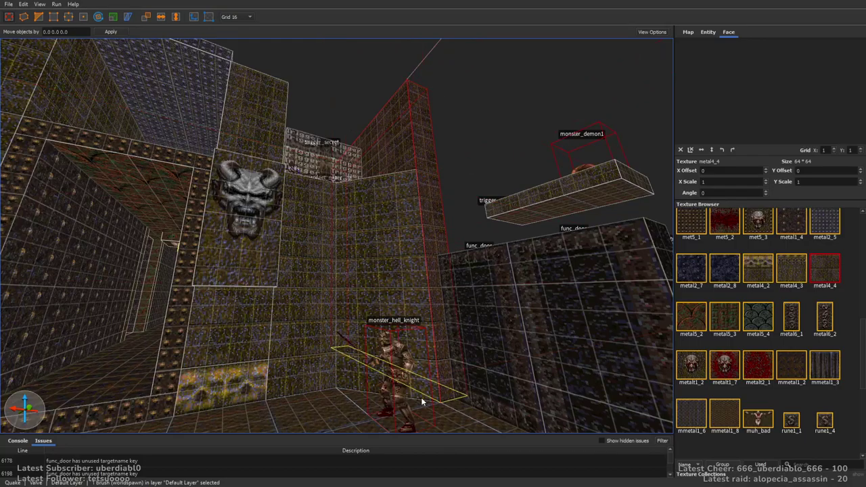
right_drag(433, 271, 496, 281)
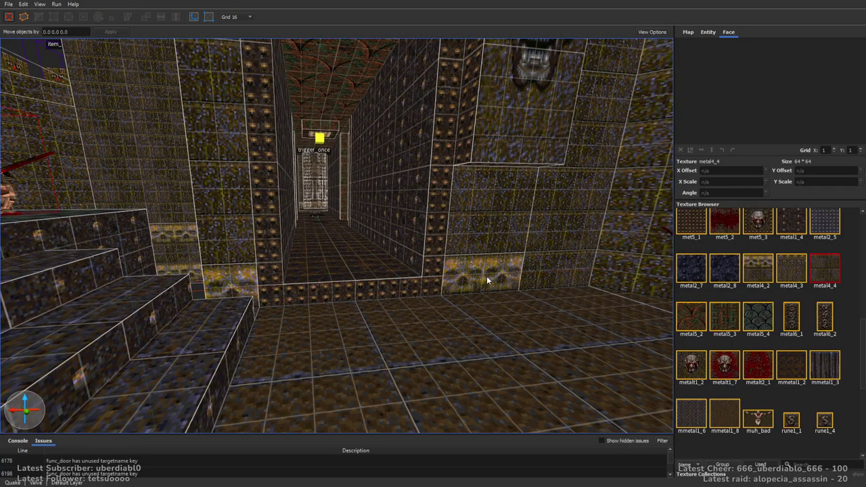
Step: Extend the tall metal4_4 wall next to the two monster_knights past the stairs to a length of 288 units
mouse_move(508, 243)
right_down()
mouse_move(443, 290)
mouse_move(434, 234)
mouse_move(500, 181)
mouse_move(457, 227)
mouse_move(385, 240)
mouse_move(410, 194)
mouse_move(431, 203)
mouse_move(377, 262)
mouse_move(329, 199)
mouse_move(392, 226)
mouse_move(399, 204)
mouse_move(397, 233)
right_up()
click(328, 199)
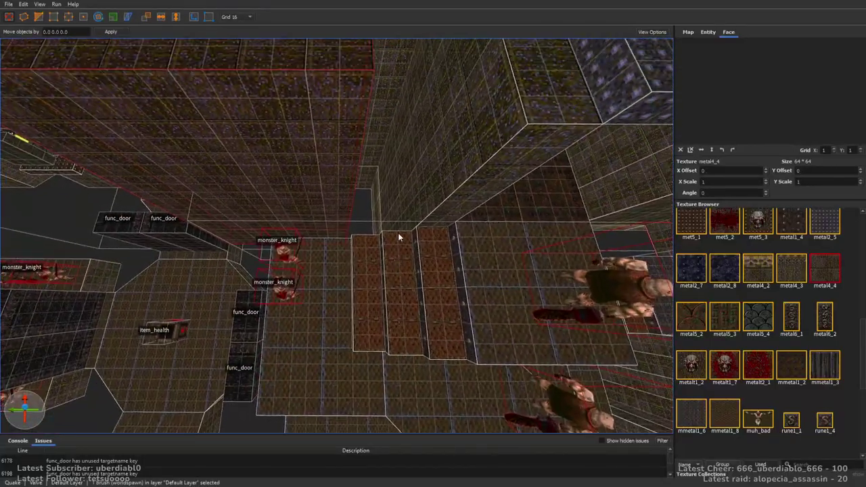
click(300, 180)
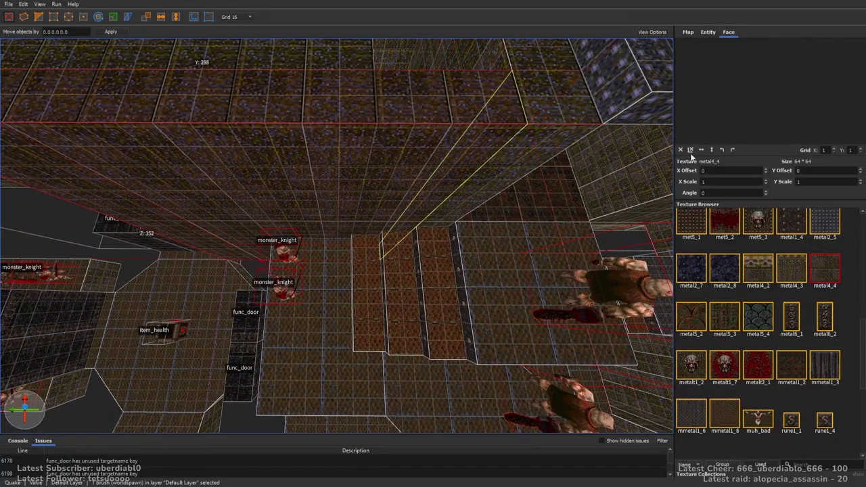
Step: Resize the tall wall brush beside the two monster_knights to 32 by 160 by 352 units
scroll(440, 151, down, 10)
scroll(380, 241, up, 3)
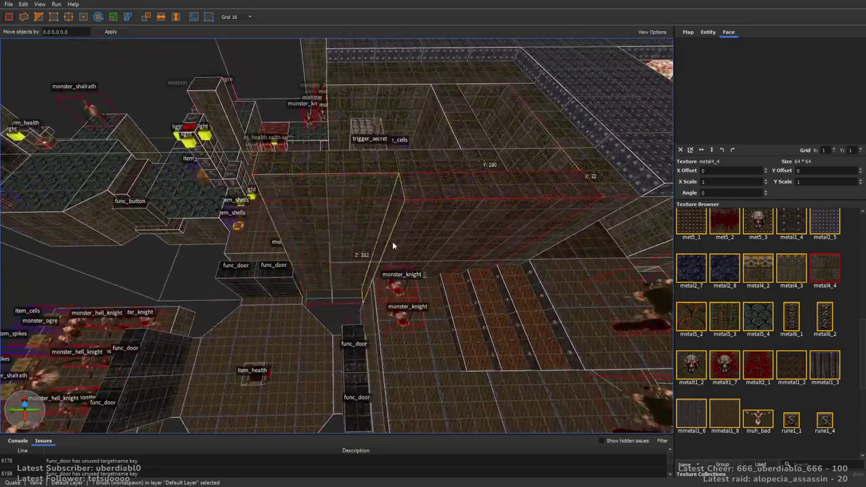
scroll(408, 244, up, 4)
key(Escape)
Step: Build a wall brush 64 by 64 by 224 units at the corner beside the monster_hell_knight and the func_doors
mouse_move(415, 246)
right_down()
mouse_move(452, 216)
mouse_move(497, 237)
mouse_move(465, 216)
mouse_move(386, 203)
mouse_move(316, 169)
right_up()
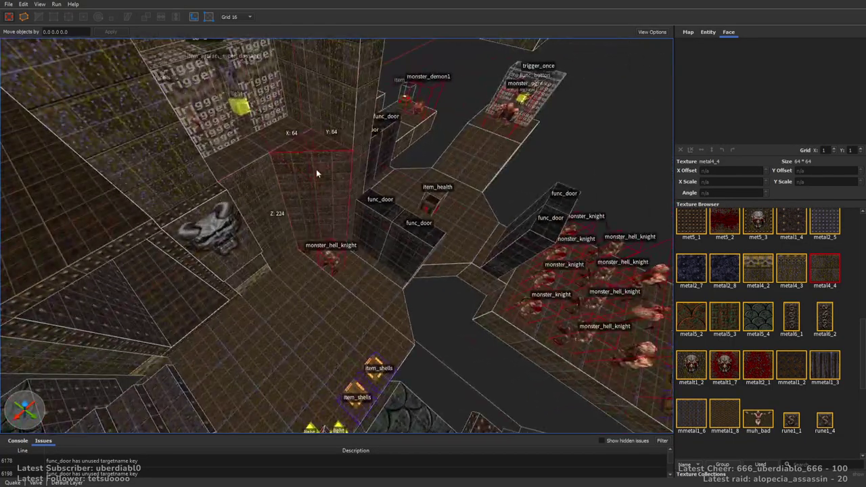
click(323, 180)
mouse_move(323, 180)
mouse_down()
mouse_move(405, 255)
mouse_move(411, 299)
mouse_move(475, 288)
mouse_move(471, 294)
mouse_move(490, 265)
mouse_up()
scroll(405, 255, up, 2)
mouse_move(490, 266)
right_down()
mouse_move(446, 218)
mouse_move(419, 271)
right_up()
mouse_move(419, 271)
shift+mouse_down()
mouse_move(398, 283)
mouse_move(376, 274)
mouse_move(340, 311)
mouse_move(342, 302)
mouse_move(344, 342)
shift+mouse_up()
mouse_move(345, 342)
right_down()
mouse_move(376, 278)
mouse_move(304, 265)
right_up()
mouse_move(309, 183)
right_down()
mouse_move(419, 274)
mouse_move(495, 257)
right_up()
click(487, 228)
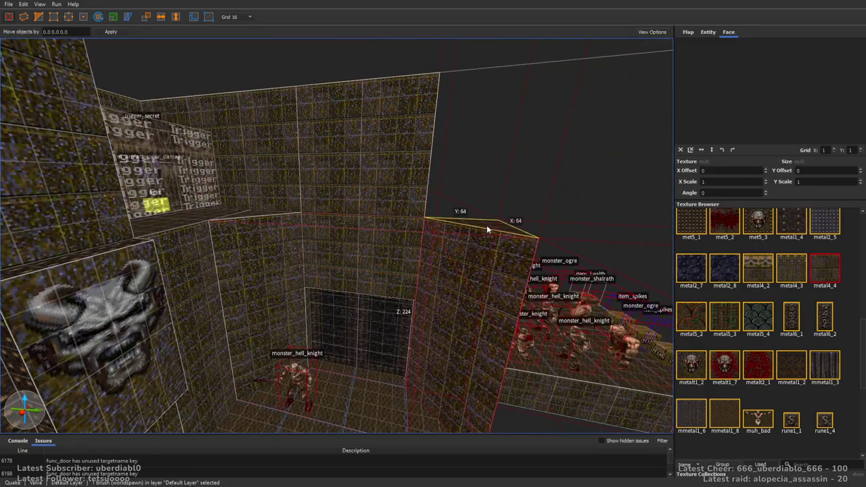
Step: Draw a new metal4_4 wall brush to close the open gap in the lava room
key(Escape)
mouse_move(507, 70)
right_down()
mouse_move(499, 251)
mouse_move(434, 271)
mouse_move(361, 275)
mouse_move(438, 260)
mouse_move(386, 267)
mouse_move(366, 280)
right_up()
mouse_move(215, 258)
right_down()
mouse_move(245, 330)
mouse_move(291, 368)
right_up()
click(308, 184)
right_drag(307, 184, 294, 264)
mouse_move(392, 308)
mouse_down()
mouse_move(385, 325)
mouse_move(282, 294)
mouse_move(379, 363)
mouse_up()
mouse_move(379, 364)
right_down()
mouse_move(406, 354)
mouse_move(406, 276)
right_up()
Step: Resize the wall brush beside the supernailgun ledge to 64 by 64 by 288 units
shift+drag(424, 301, 368, 311)
mouse_move(366, 311)
right_down()
mouse_move(402, 277)
mouse_move(456, 297)
right_up()
mouse_move(363, 291)
shift+mouse_down()
mouse_move(416, 418)
mouse_move(417, 371)
mouse_move(431, 345)
shift+mouse_up()
mouse_move(431, 345)
right_down()
mouse_move(440, 352)
mouse_move(444, 332)
mouse_move(551, 295)
right_up()
shift+drag(612, 293, 406, 283)
right_drag(406, 283, 417, 304)
shift+drag(417, 305, 334, 300)
right_drag(333, 300, 516, 238)
shift+drag(517, 242, 442, 56)
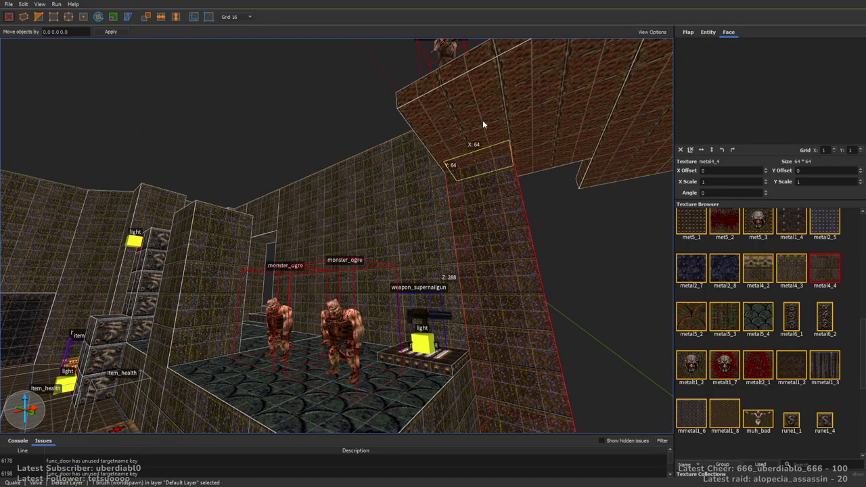
Step: Extend the wall along the open side of the lava pool to 320 units long and 464 units high
mouse_move(490, 161)
right_down()
mouse_move(519, 243)
mouse_move(386, 222)
right_up()
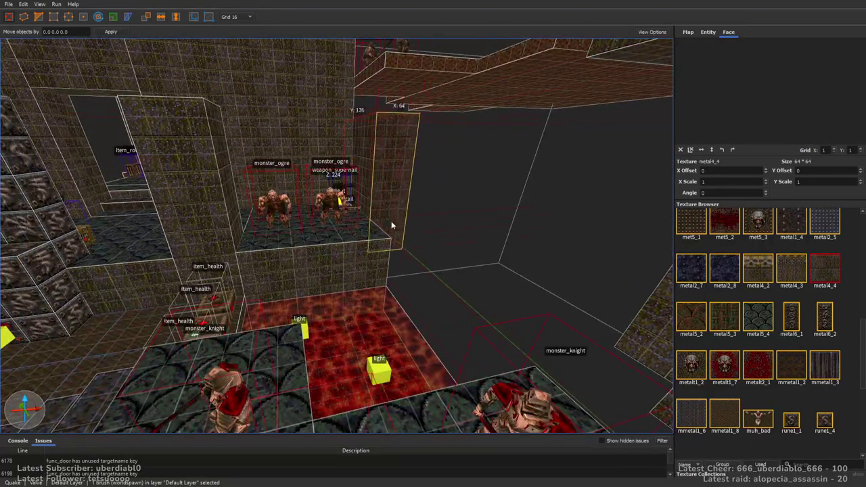
mouse_move(404, 243)
shift+mouse_down()
mouse_move(469, 290)
mouse_move(413, 357)
mouse_move(414, 399)
shift+mouse_up()
right_drag(415, 400, 474, 339)
mouse_move(288, 66)
shift+mouse_down()
mouse_move(510, 205)
mouse_move(531, 203)
shift+mouse_up()
mouse_move(531, 203)
right_down()
mouse_move(620, 204)
mouse_move(528, 238)
mouse_move(503, 279)
mouse_move(505, 211)
right_up()
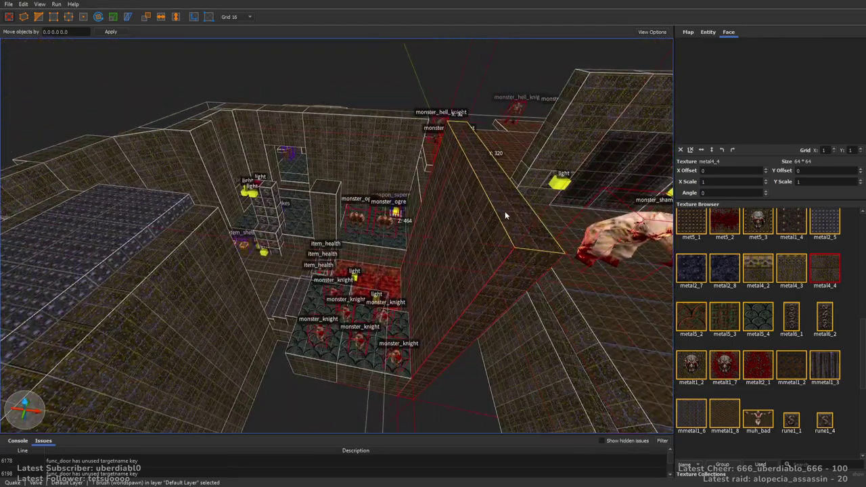
Step: Close the remaining gap beside the monster_knight platform with a wall brush 416 units high
mouse_move(498, 264)
shift+mouse_down()
mouse_move(484, 332)
mouse_move(484, 323)
mouse_move(189, 263)
shift+mouse_up()
mouse_move(189, 264)
right_down()
mouse_move(349, 307)
mouse_move(436, 313)
mouse_move(518, 299)
mouse_move(433, 266)
mouse_move(449, 244)
right_up()
ctrl+click(449, 240)
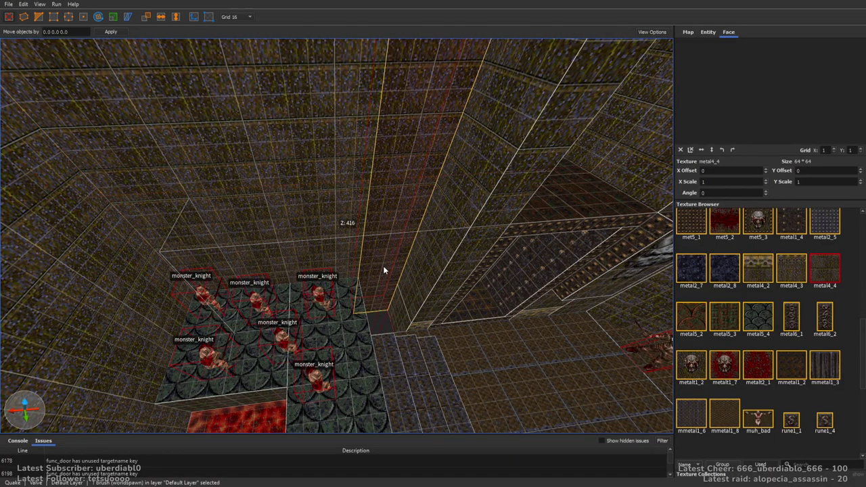
key(ctrl+j)
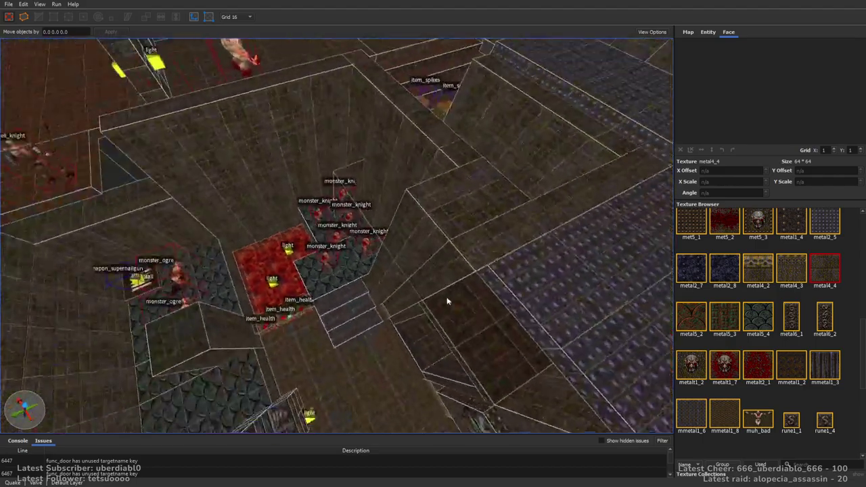
Step: Draw a metal4_4 brush over the open corner behind the supernailgun ledge
mouse_move(446, 301)
right_down()
mouse_move(495, 259)
mouse_move(394, 217)
mouse_move(460, 212)
right_up()
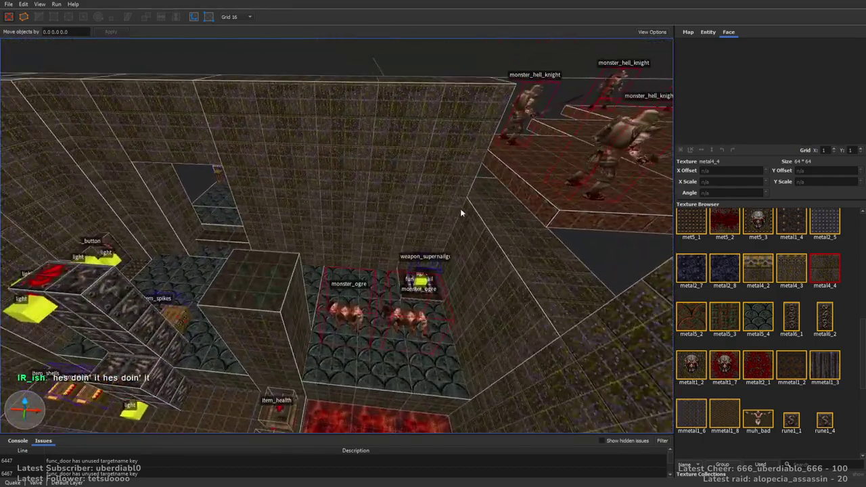
mouse_move(535, 186)
mouse_down()
mouse_move(313, 284)
mouse_move(416, 186)
mouse_move(437, 130)
mouse_up()
scroll(475, 215, down, 3)
Step: Draw a ceiling brush by the func_button niche next to the item_rockets room
mouse_move(475, 215)
right_down()
mouse_move(541, 229)
mouse_move(420, 272)
mouse_move(300, 155)
mouse_move(406, 226)
mouse_move(336, 247)
mouse_move(375, 234)
mouse_move(402, 364)
mouse_move(427, 368)
right_up()
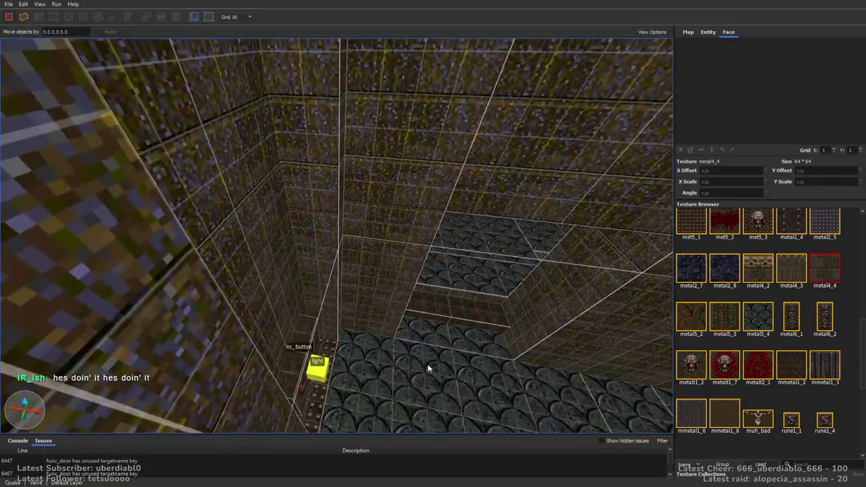
click(308, 238)
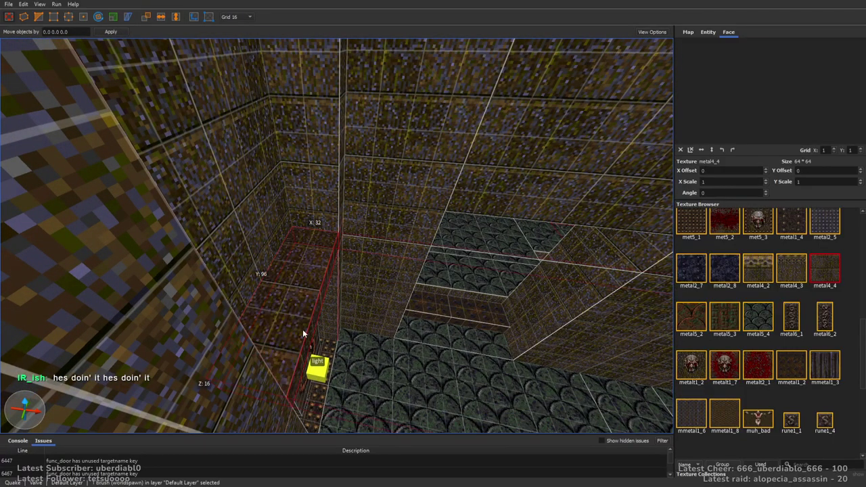
click(301, 333)
right_drag(411, 301, 325, 241)
mouse_move(309, 206)
right_down()
mouse_move(416, 296)
mouse_move(377, 237)
mouse_move(477, 275)
mouse_move(456, 286)
right_up()
key(Escape)
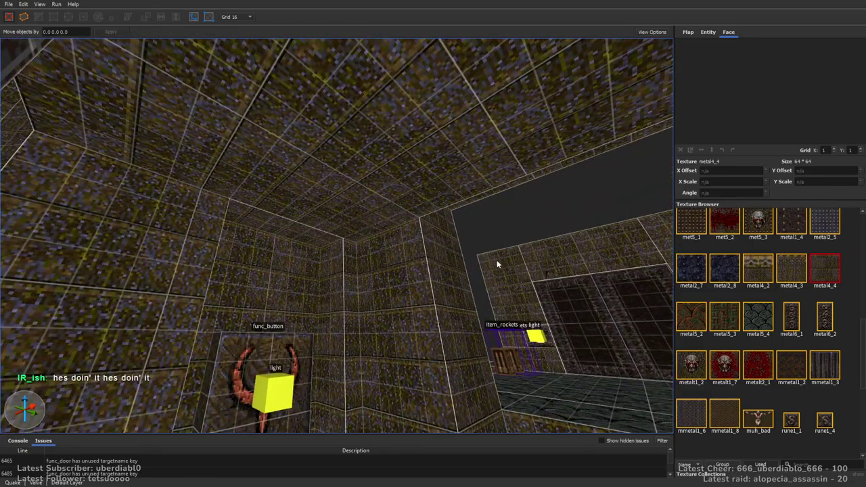
scroll(494, 264, up, 5)
scroll(467, 290, down, 5)
mouse_move(310, 71)
mouse_down()
mouse_move(404, 140)
mouse_move(415, 167)
mouse_move(415, 151)
mouse_up()
mouse_move(430, 155)
right_down()
mouse_move(456, 198)
mouse_move(300, 226)
mouse_move(486, 280)
mouse_move(476, 309)
mouse_move(559, 278)
right_up()
Step: Choose the metal4_4 texture and build an angled wall brush beside the opening to the item_spikes passage
click(825, 269)
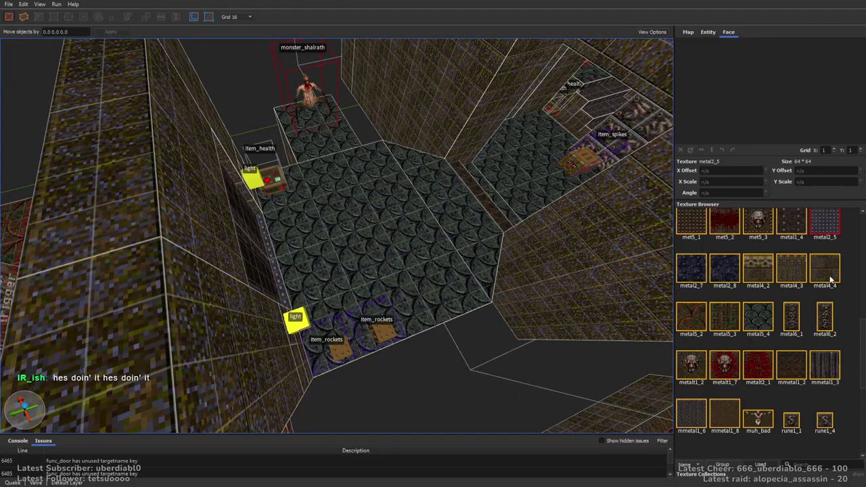
mouse_move(439, 212)
right_down()
mouse_move(505, 206)
mouse_move(283, 140)
right_up()
drag(270, 112, 368, 174)
mouse_move(368, 174)
right_down()
mouse_move(481, 237)
mouse_move(411, 292)
right_up()
shift+drag(411, 292, 420, 168)
mouse_move(550, 240)
right_down()
mouse_move(472, 259)
mouse_move(471, 193)
right_up()
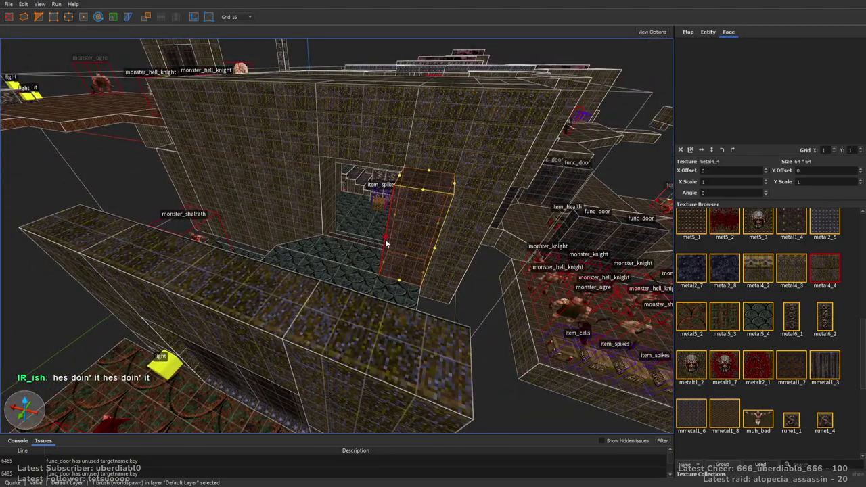
key(Escape)
Step: Flip the 64 by 64 by 160 angled brush and move it 48 units along X beside the item_spikes passage
right_drag(417, 232, 406, 209)
scroll(406, 209, up, 5)
click(269, 143)
click(172, 17)
drag(304, 174, 240, 176)
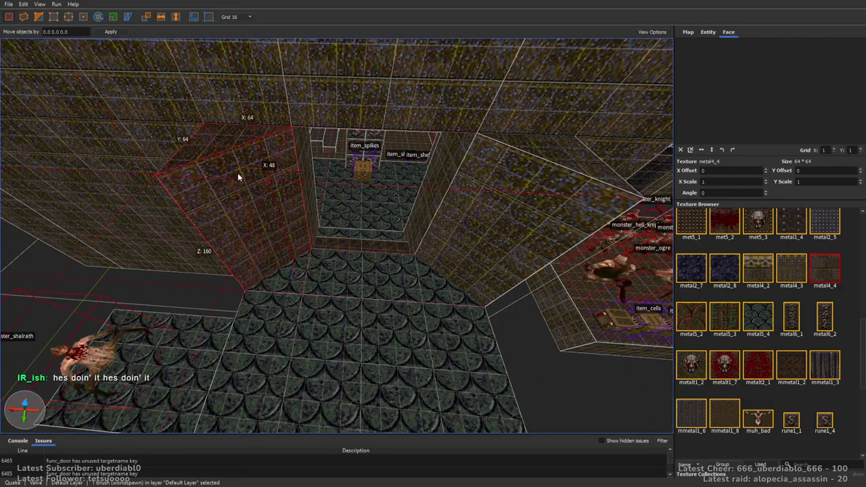
right_drag(239, 176, 427, 209)
Step: Add a metal4_4 wall brush 128 by 96 by 192 units at the open corner of the item_rockets room
key(Escape)
mouse_move(402, 176)
right_down()
mouse_move(420, 197)
mouse_move(390, 180)
right_up()
mouse_move(390, 181)
mouse_down()
mouse_move(319, 299)
mouse_move(401, 150)
mouse_move(449, 132)
mouse_up()
scroll(449, 132, down, 5)
right_drag(306, 263, 311, 308)
mouse_move(311, 308)
shift+mouse_down()
mouse_move(315, 315)
mouse_move(366, 284)
mouse_move(360, 111)
shift+mouse_up()
right_drag(360, 107, 557, 297)
right_drag(326, 152, 386, 218)
click(209, 187)
right_drag(205, 197, 399, 235)
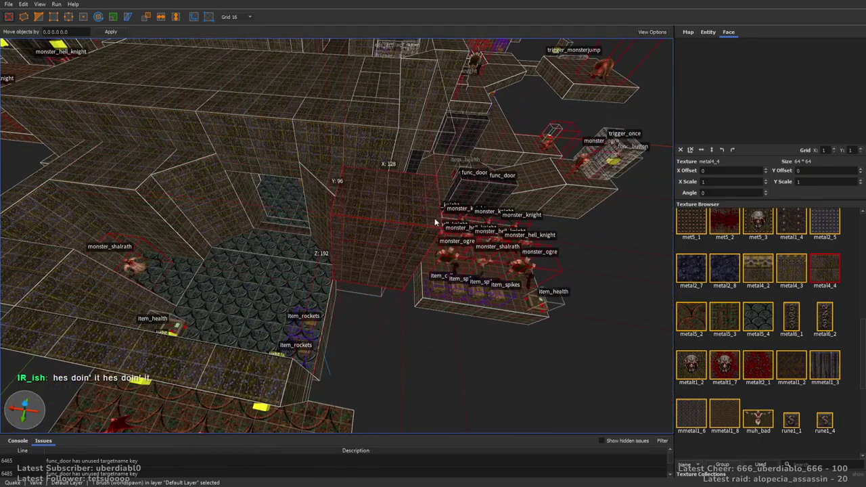
Step: Build the side wall of the item_rockets room as a brush 48 by 288 by 192 units
click(354, 244)
shift+drag(354, 244, 325, 396)
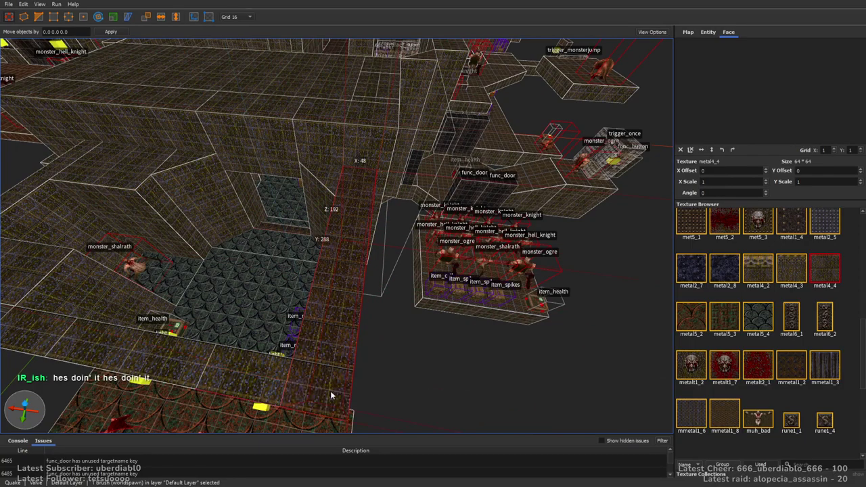
mouse_move(490, 314)
right_down()
mouse_move(399, 311)
mouse_move(422, 266)
right_up()
shift+drag(415, 274, 207, 288)
mouse_move(207, 289)
right_down()
mouse_move(417, 239)
mouse_move(351, 251)
right_up()
mouse_move(275, 255)
right_down()
mouse_move(351, 264)
mouse_move(457, 253)
mouse_move(460, 283)
mouse_move(242, 241)
mouse_move(261, 228)
right_up()
Step: Close the open end of the monster_shambler room with a wall 448 by 32 by 192 units
mouse_move(411, 290)
right_down()
mouse_move(422, 243)
mouse_move(413, 267)
right_up()
click(408, 264)
drag(404, 263, 400, 304)
key(Escape)
mouse_move(401, 304)
right_down()
mouse_move(475, 235)
mouse_move(476, 282)
mouse_move(508, 313)
mouse_move(372, 334)
mouse_move(193, 342)
right_up()
click(504, 338)
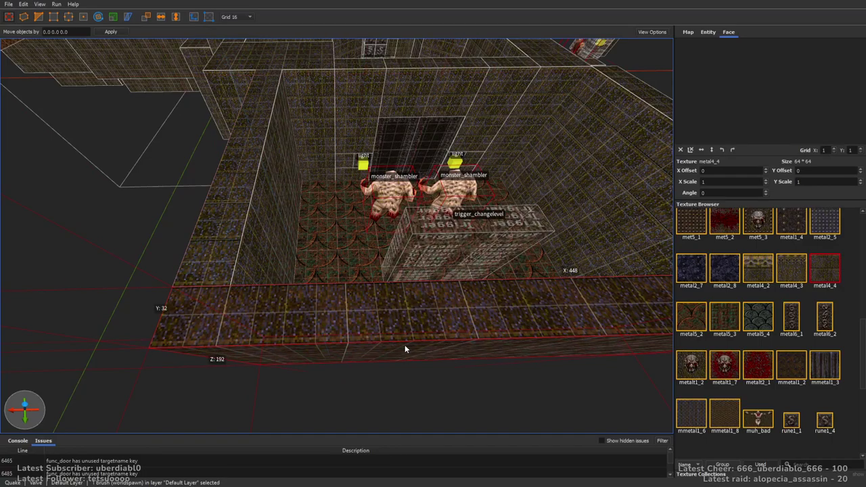
mouse_move(548, 323)
right_down()
mouse_move(554, 309)
mouse_move(547, 325)
mouse_move(525, 236)
right_up()
key(Escape)
Step: Build a metal2_8 portal frame on the shambler room's end wall, using grid 8 to carve out its opening
right_drag(389, 194, 589, 187)
click(737, 278)
right_drag(346, 224, 189, 211)
mouse_move(189, 212)
mouse_down()
mouse_move(477, 214)
mouse_move(472, 200)
mouse_move(481, 239)
mouse_move(524, 160)
mouse_up()
mouse_move(525, 160)
right_down()
mouse_move(484, 203)
mouse_move(519, 81)
right_up()
shift+drag(515, 95, 517, 223)
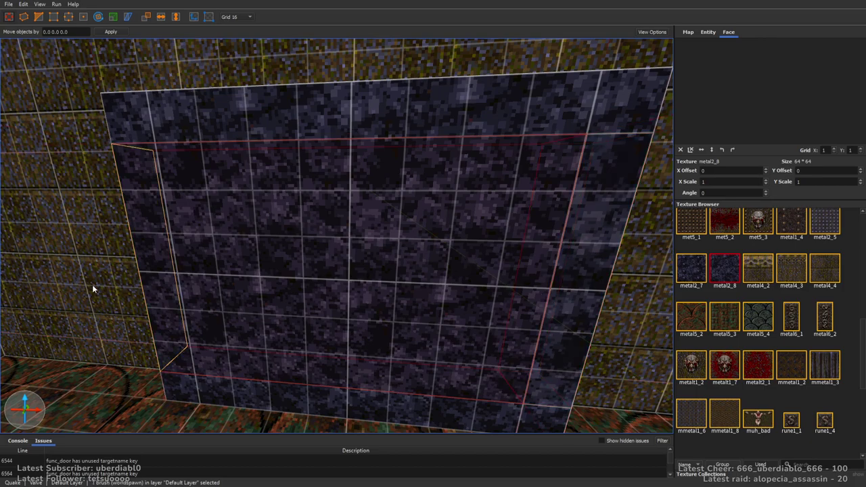
key(minus)
drag(389, 348, 405, 303)
Step: Pick the *teleport texture and clear the selection
drag(861, 379, 864, 233)
click(824, 225)
right_drag(447, 230, 410, 242)
click(758, 225)
right_drag(414, 212, 453, 232)
key(Escape)
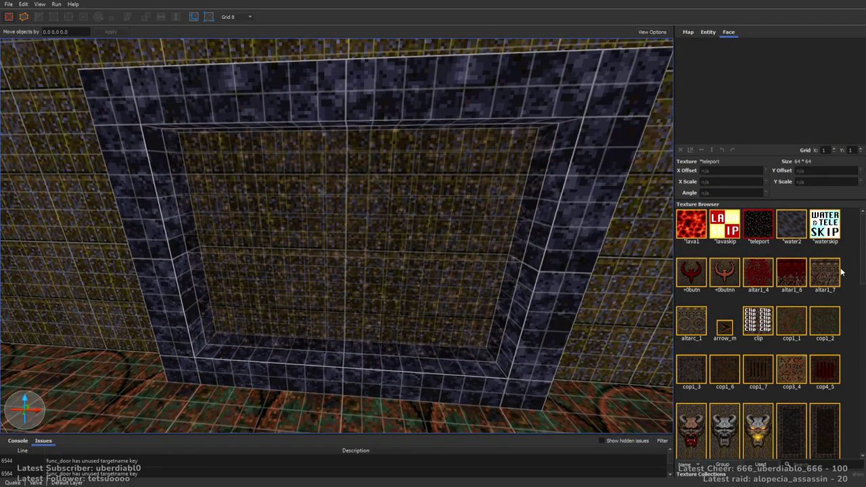
Step: Resize the trigger_changelevel brush to 96 by 16 by 88 units in front of the metal2_8 frame's opening
scroll(842, 272, down, 10)
right_drag(421, 280, 358, 304)
click(230, 284)
right_drag(230, 285, 365, 287)
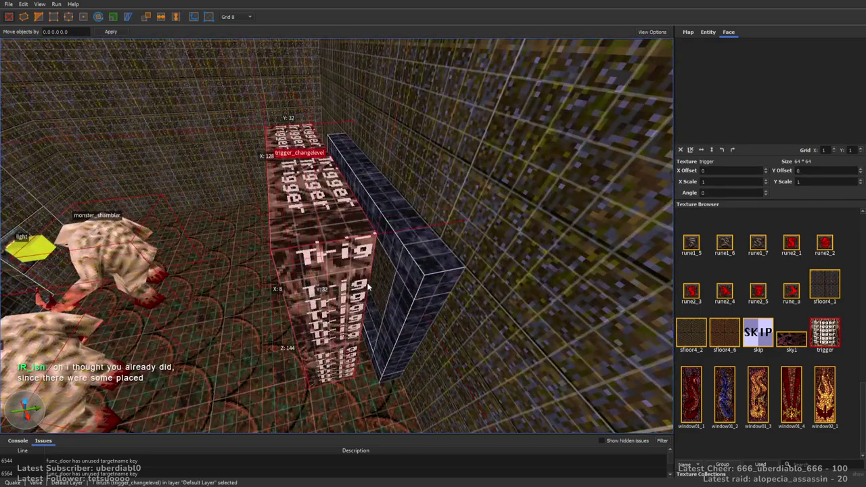
alt+right_drag(297, 286, 351, 286)
key(ctrl+u)
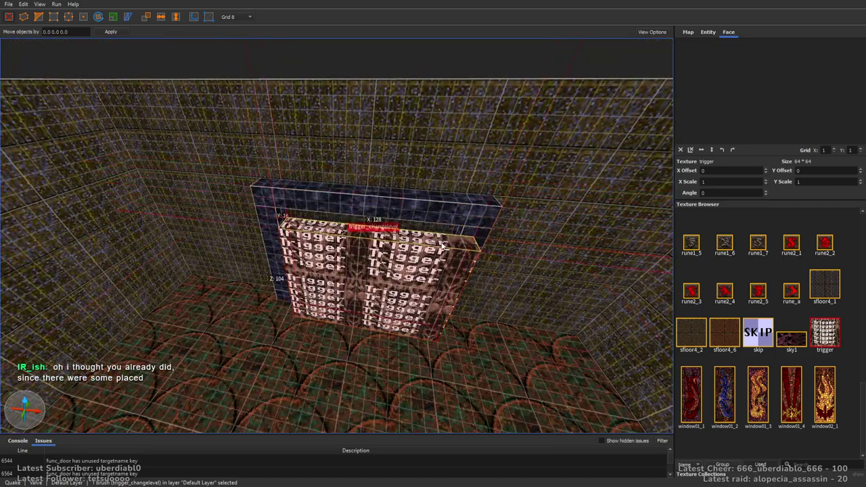
mouse_move(443, 243)
shift+mouse_down()
mouse_move(507, 263)
mouse_move(327, 271)
mouse_move(352, 295)
shift+mouse_up()
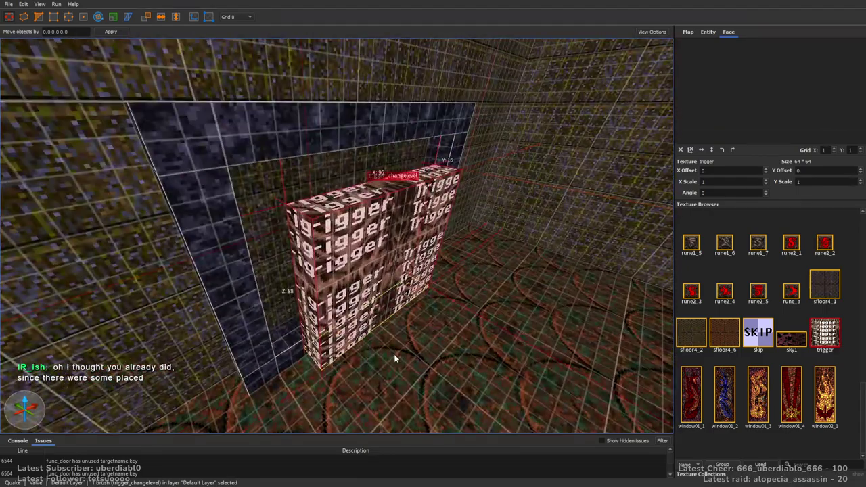
key(Escape)
Step: Cover the monster_shambler room with a metal5_2 ceiling brush 384 by 288 by 16 units, using grid 16
right_drag(519, 271, 439, 259)
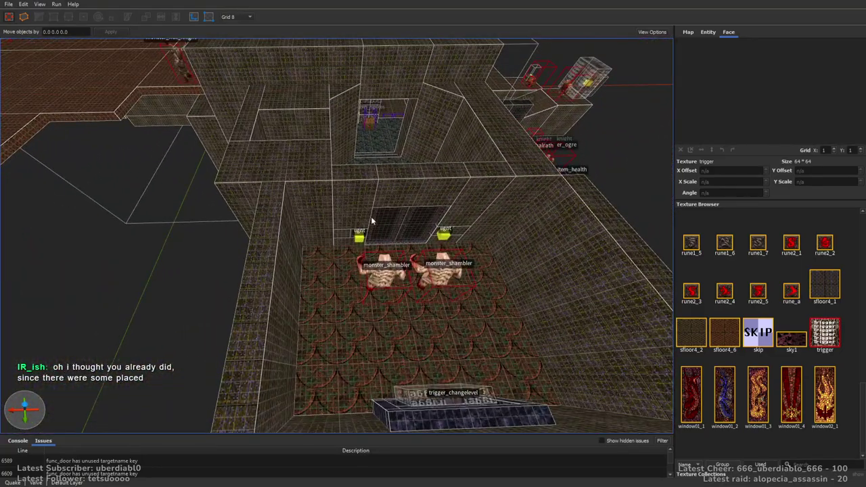
right_drag(400, 283, 366, 185)
right_drag(476, 265, 515, 271)
scroll(863, 391, up, 10)
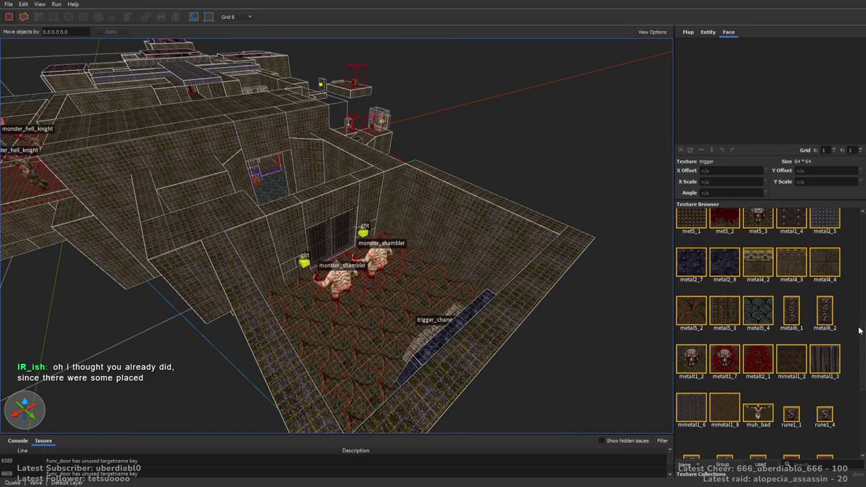
click(689, 357)
key(plus)
mouse_move(548, 237)
right_down()
mouse_move(499, 237)
mouse_move(532, 217)
mouse_move(408, 198)
mouse_move(300, 194)
mouse_move(339, 226)
mouse_move(243, 203)
right_up()
drag(243, 203, 503, 323)
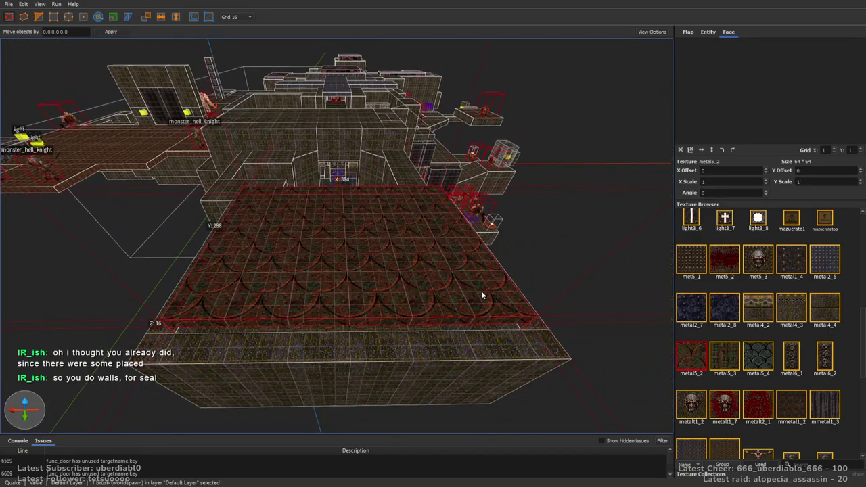
key(Escape)
Step: Draw a ceiling brush 384 by 256 by 16 units over the item_rockets room
mouse_move(481, 297)
right_down()
mouse_move(587, 286)
mouse_move(530, 311)
mouse_move(458, 310)
mouse_move(498, 255)
mouse_move(547, 273)
right_up()
scroll(547, 273, down, 3)
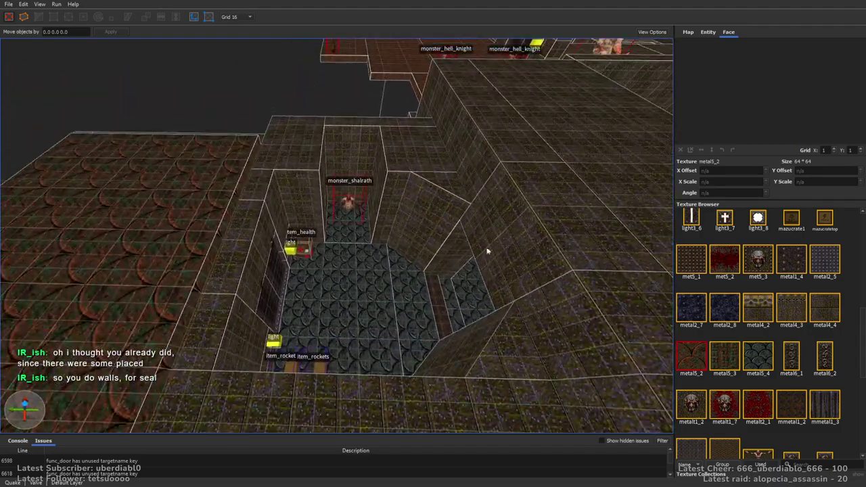
mouse_move(433, 128)
mouse_down()
mouse_move(306, 327)
mouse_move(230, 361)
mouse_up()
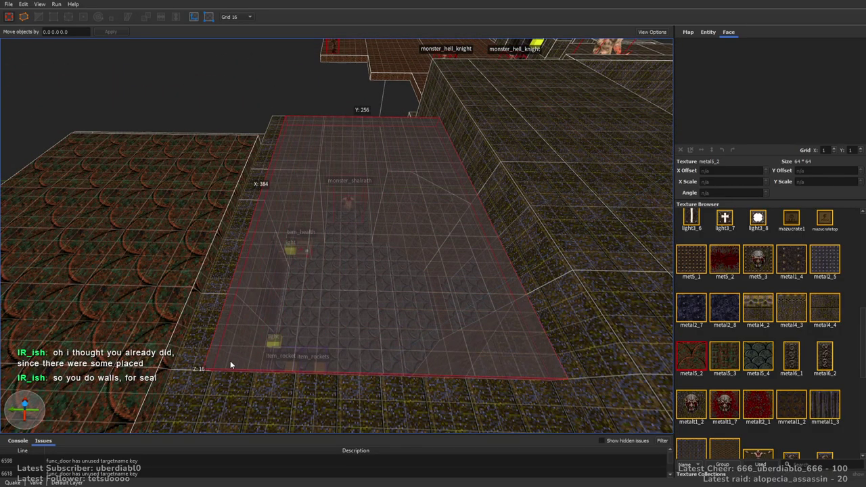
key(Escape)
Step: Draw metal4_4 ceiling brushes over the open areas around the monster_hell_knight room
mouse_move(420, 295)
right_down()
mouse_move(423, 257)
mouse_move(450, 209)
mouse_move(341, 240)
mouse_move(379, 271)
mouse_move(521, 239)
mouse_move(412, 201)
mouse_move(480, 259)
mouse_move(507, 242)
mouse_move(555, 325)
mouse_move(485, 253)
mouse_move(513, 248)
mouse_move(520, 184)
mouse_move(542, 188)
right_up()
scroll(521, 239, up, 10)
scroll(431, 256, up, 3)
scroll(506, 242, down, 10)
mouse_move(542, 188)
mouse_down()
mouse_move(296, 226)
mouse_move(253, 217)
mouse_move(292, 218)
mouse_move(382, 151)
mouse_up()
scroll(382, 152, down, 5)
right_drag(374, 211, 324, 172)
drag(342, 188, 404, 212)
mouse_move(405, 212)
right_down()
mouse_move(427, 198)
mouse_move(442, 203)
mouse_move(434, 208)
right_up()
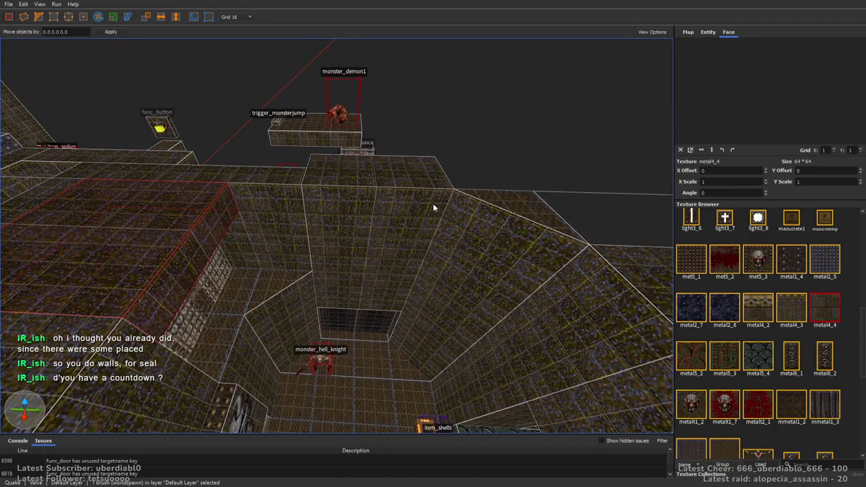
drag(266, 280, 252, 189)
key(Escape)
Step: Choose the rune1_7 texture and draw a beam along one upper side of the large lava room
mouse_move(288, 278)
right_down()
mouse_move(454, 230)
mouse_move(435, 236)
mouse_move(449, 235)
right_up()
scroll(449, 235, up, 2)
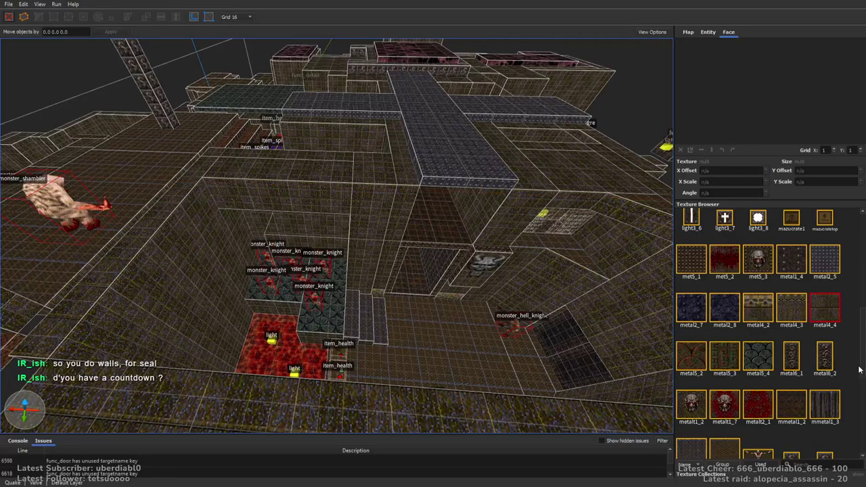
scroll(857, 373, down, 3)
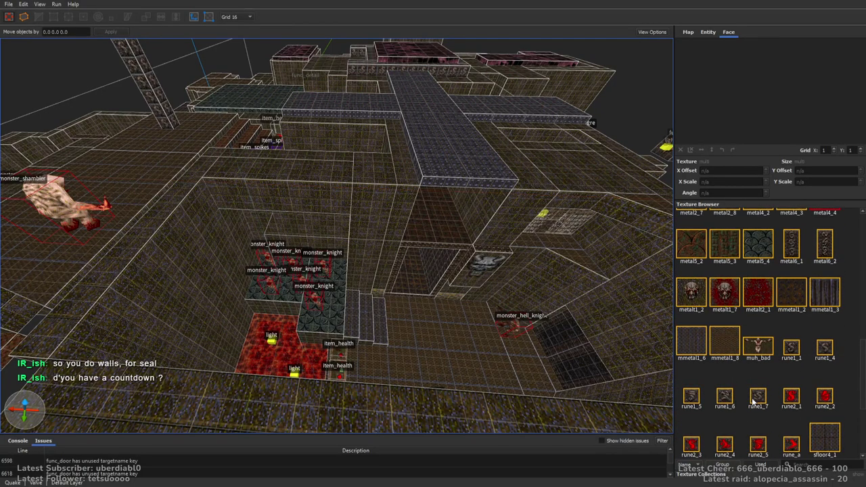
scroll(407, 239, up, 2)
right_drag(407, 240, 294, 198)
mouse_move(259, 244)
mouse_down()
mouse_move(250, 387)
mouse_move(239, 352)
mouse_up()
mouse_move(239, 351)
right_down()
mouse_move(365, 269)
mouse_move(407, 265)
right_up()
Step: Copy the rune1_7 beam 624 units along X to the opposite side and set its length to 192 units
scroll(320, 273, down, 5)
drag(407, 265, 431, 262)
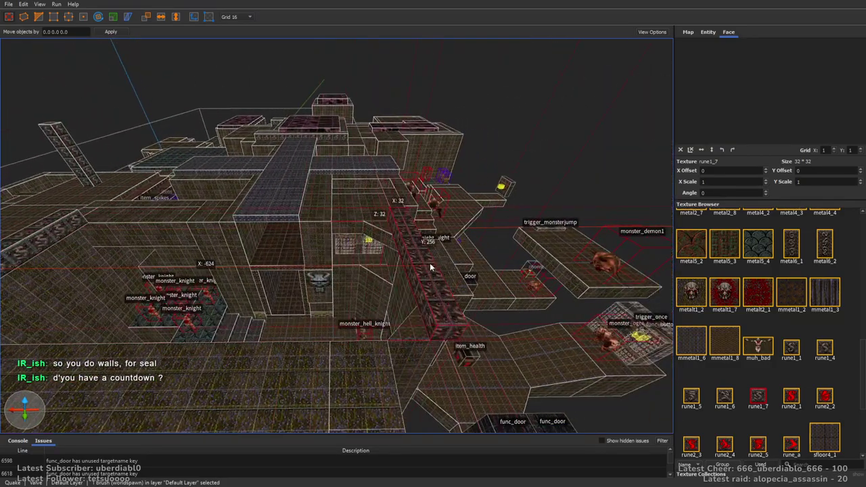
right_drag(380, 289, 471, 289)
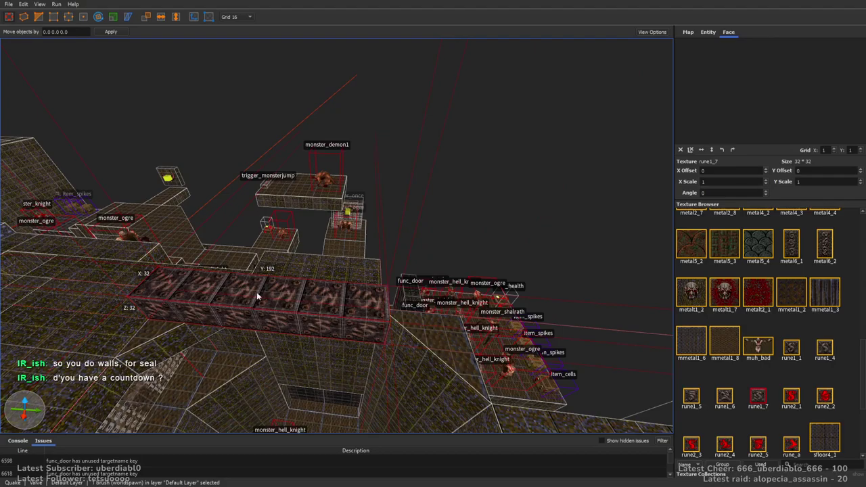
mouse_move(302, 298)
right_down()
mouse_move(370, 289)
mouse_move(322, 301)
mouse_move(222, 263)
right_up()
Step: Stretch a rune1_7 slab about 560 by 256 by 32 units across the large lava room's opening and split off its edge beams
alt+click(144, 232)
ctrl+drag(145, 226, 519, 238)
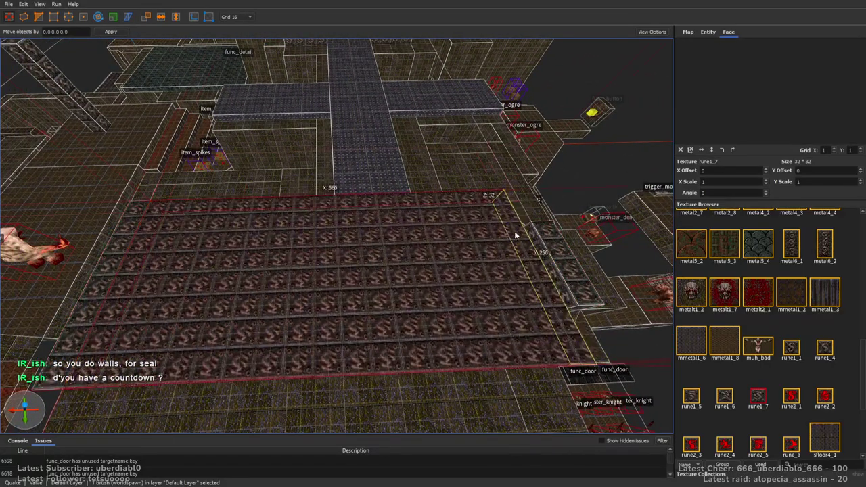
shift+drag(418, 179, 419, 191)
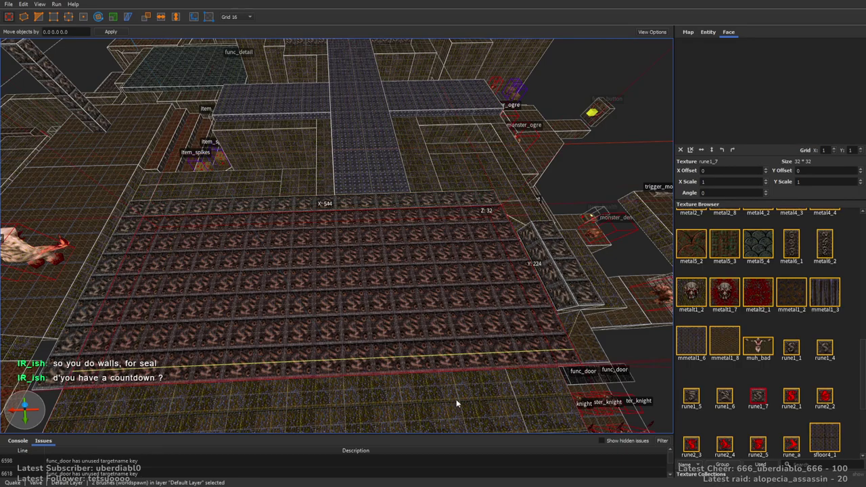
alt+drag(483, 276, 404, 280)
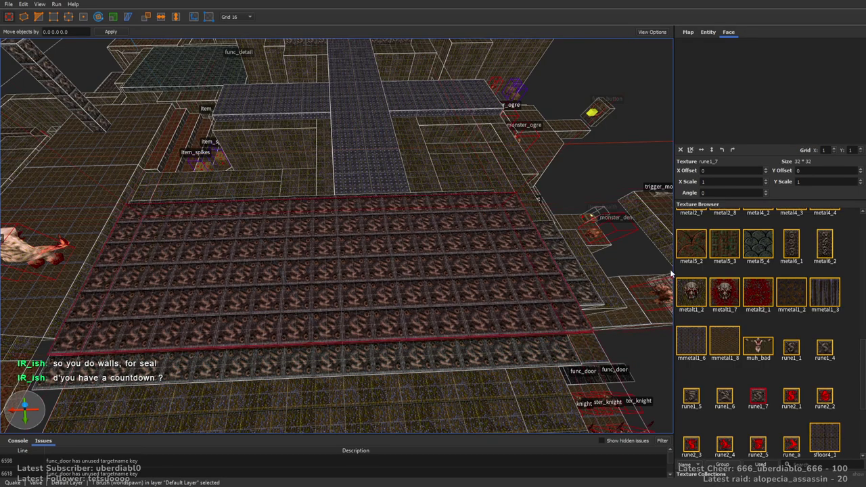
Step: Apply the sky1 texture to the central slab between the rune1_7 beams
scroll(853, 372, down, 3)
click(791, 338)
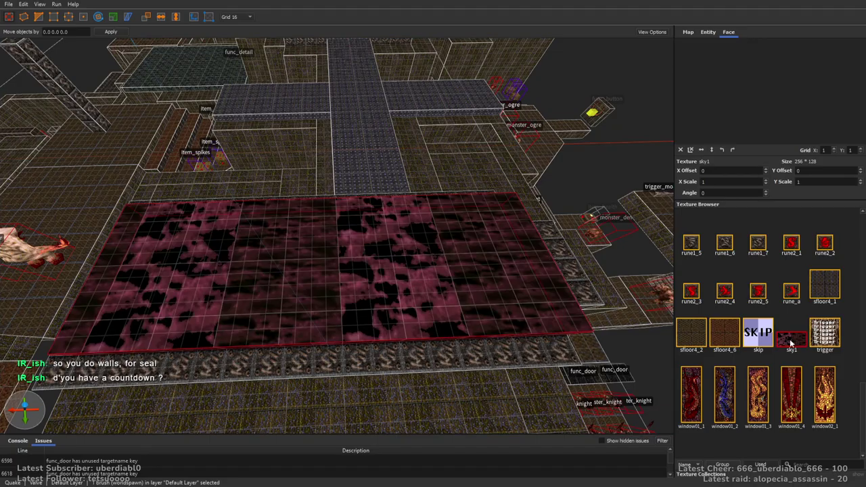
scroll(445, 264, up, 10)
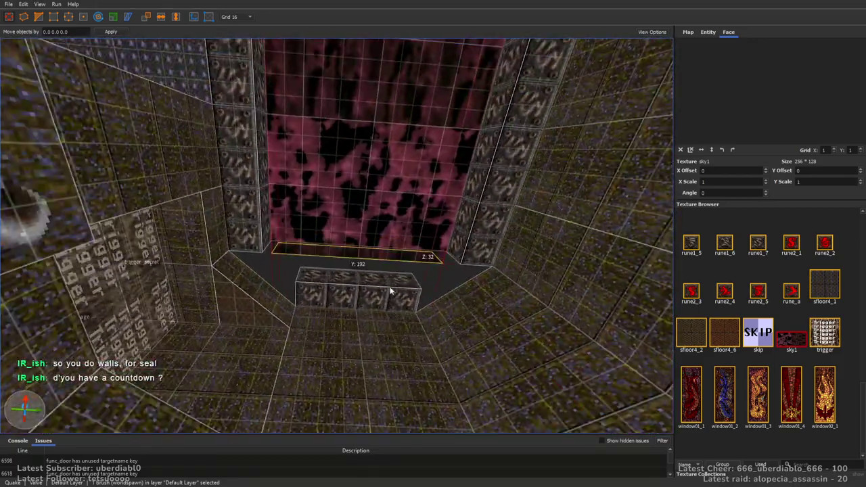
scroll(417, 277, up, 5)
scroll(422, 271, down, 4)
scroll(473, 260, up, 5)
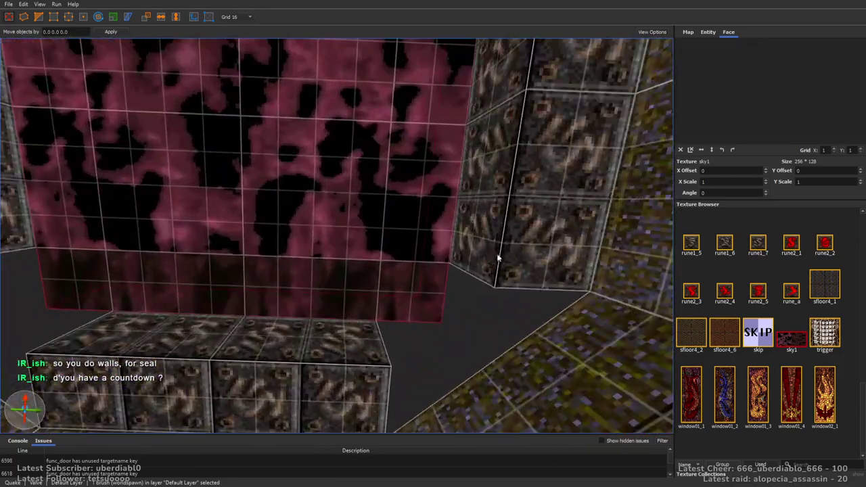
Step: Close the corner gaps between the ends of the rune1_7 beams below the sky slab
right_drag(498, 251, 509, 301)
scroll(553, 320, up, 4)
shift+click(548, 305)
scroll(392, 304, down, 4)
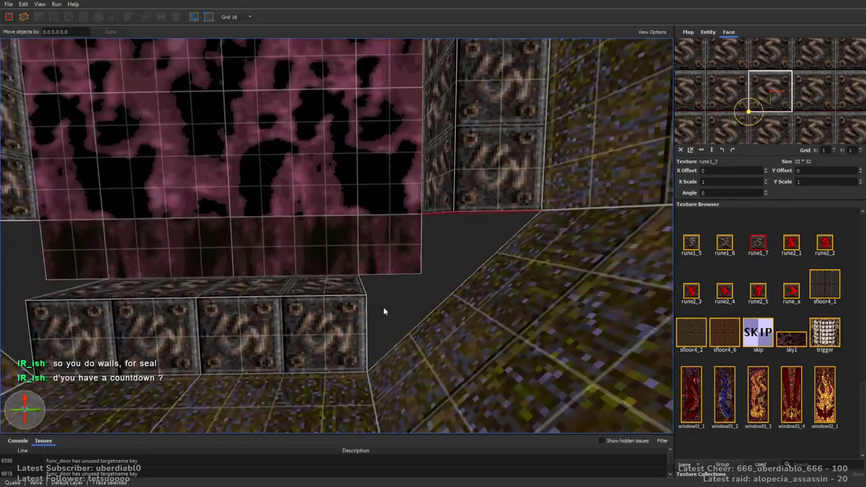
key(Escape)
mouse_move(258, 315)
right_down()
mouse_move(438, 311)
mouse_move(371, 337)
mouse_move(300, 319)
mouse_move(473, 294)
mouse_move(437, 281)
mouse_move(348, 279)
mouse_move(481, 243)
mouse_move(429, 251)
mouse_move(436, 243)
mouse_move(509, 243)
mouse_move(360, 266)
mouse_move(451, 260)
mouse_move(441, 248)
mouse_move(494, 282)
mouse_move(355, 259)
mouse_move(380, 260)
mouse_move(442, 298)
mouse_move(426, 292)
mouse_move(572, 285)
mouse_move(544, 285)
mouse_move(538, 275)
mouse_move(476, 285)
mouse_move(549, 254)
mouse_move(607, 252)
mouse_move(540, 305)
mouse_move(519, 307)
right_up()
shift+click(300, 319)
key(Escape)
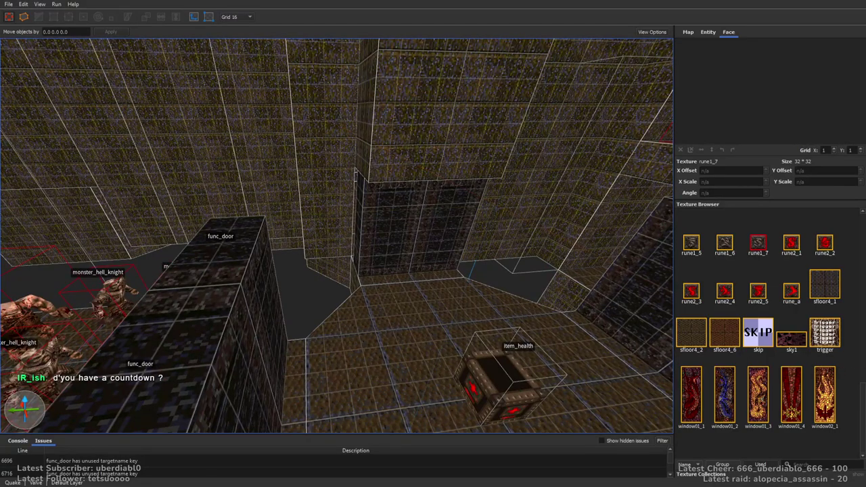
Step: Choose the metal4_4 texture and draw a wall brush 64 by 32 by 320 units beside a doorway of the item_health room
drag(863, 404, 865, 334)
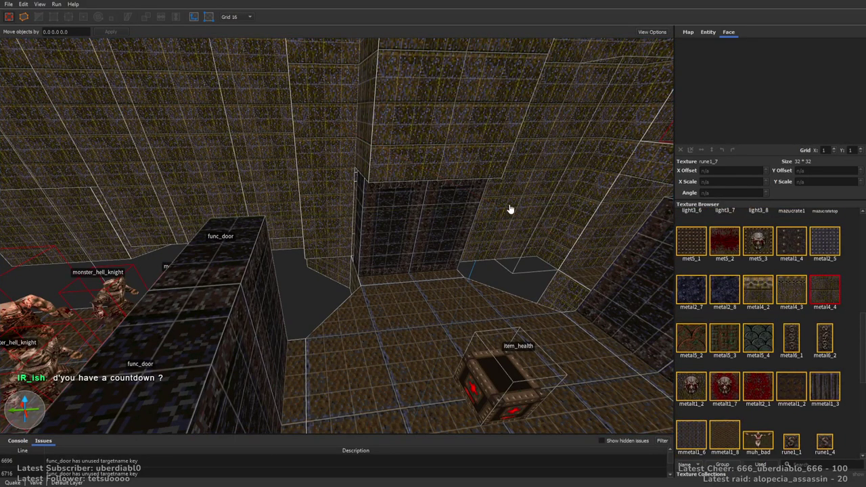
right_drag(506, 206, 435, 249)
drag(408, 291, 470, 112)
mouse_move(470, 112)
right_down()
mouse_move(455, 211)
mouse_move(398, 249)
right_up()
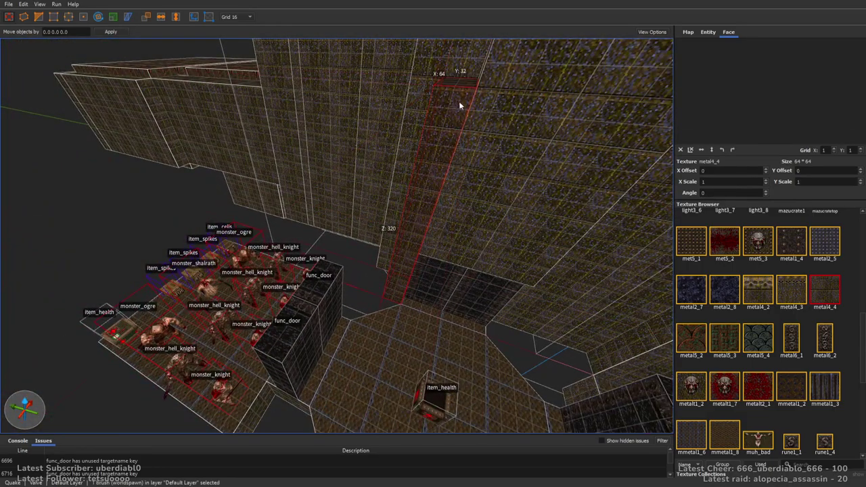
Step: Add metal4_4 wall brushes on both sides of the func_door opening between the item_health and monster_hell_knight rooms
scroll(456, 90, down, 5)
right_drag(413, 134, 443, 227)
drag(443, 227, 304, 186)
mouse_move(304, 186)
right_down()
mouse_move(414, 189)
mouse_move(344, 194)
right_up()
shift+click(343, 193)
click(195, 227)
mouse_move(270, 234)
right_down()
mouse_move(380, 229)
mouse_move(396, 216)
mouse_move(339, 214)
mouse_move(422, 219)
mouse_move(445, 186)
mouse_move(492, 250)
mouse_move(341, 223)
right_up()
click(444, 185)
mouse_move(332, 192)
mouse_down()
mouse_move(271, 203)
mouse_move(334, 196)
mouse_up()
right_drag(519, 184, 387, 174)
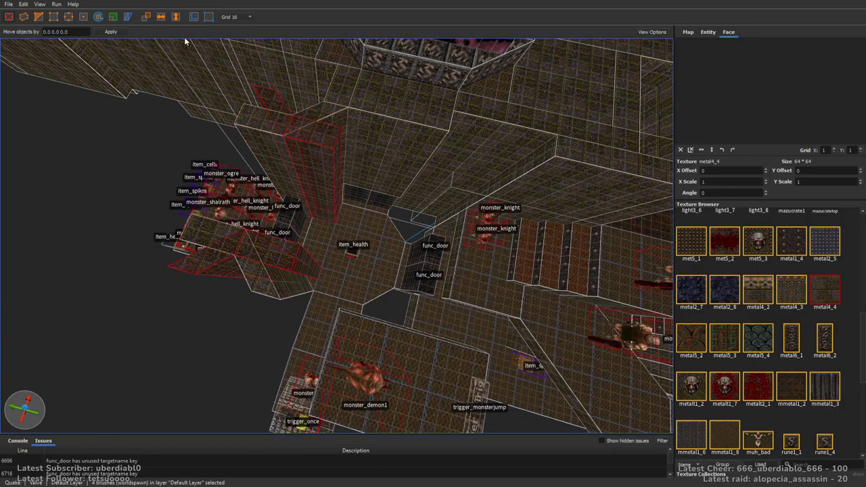
Step: Draw tall metal4_4 walls along the sides of the trigger_once corridor next to the monster_demon1 ledge
right_drag(176, 47, 248, 153)
mouse_move(429, 197)
right_down()
mouse_move(484, 220)
mouse_move(445, 196)
mouse_move(452, 195)
mouse_move(460, 243)
mouse_move(483, 199)
mouse_move(293, 141)
right_up()
mouse_move(293, 141)
mouse_down()
mouse_move(284, 175)
mouse_move(324, 144)
mouse_move(309, 141)
mouse_move(328, 134)
mouse_move(514, 214)
mouse_up()
mouse_move(514, 214)
right_down()
mouse_move(500, 203)
mouse_move(469, 206)
right_up()
mouse_move(325, 254)
mouse_down()
mouse_move(390, 249)
mouse_move(380, 253)
mouse_move(402, 265)
mouse_up()
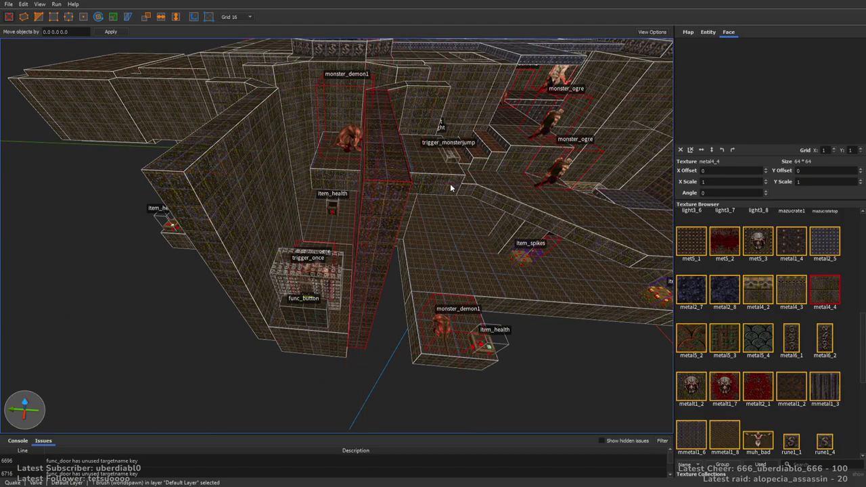
Step: Close the end of the trigger_once corridor with a metal4_4 wall 32 by 160 by 352 units
right_drag(384, 254, 430, 172)
mouse_move(264, 270)
shift+mouse_down()
mouse_move(251, 267)
mouse_move(244, 287)
mouse_move(259, 266)
mouse_move(444, 261)
shift+mouse_up()
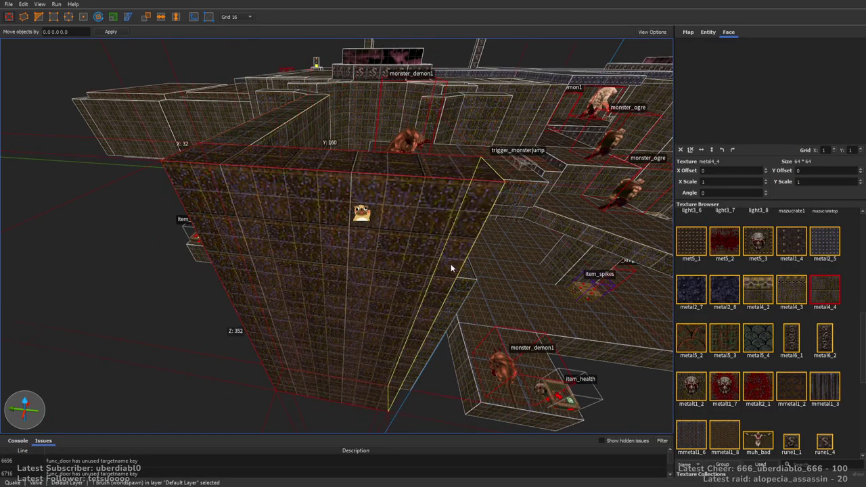
scroll(475, 273, up, 10)
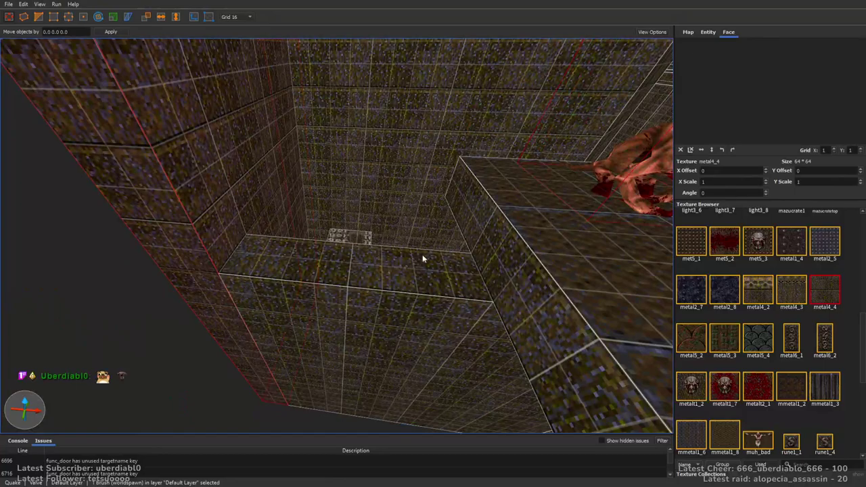
key(Escape)
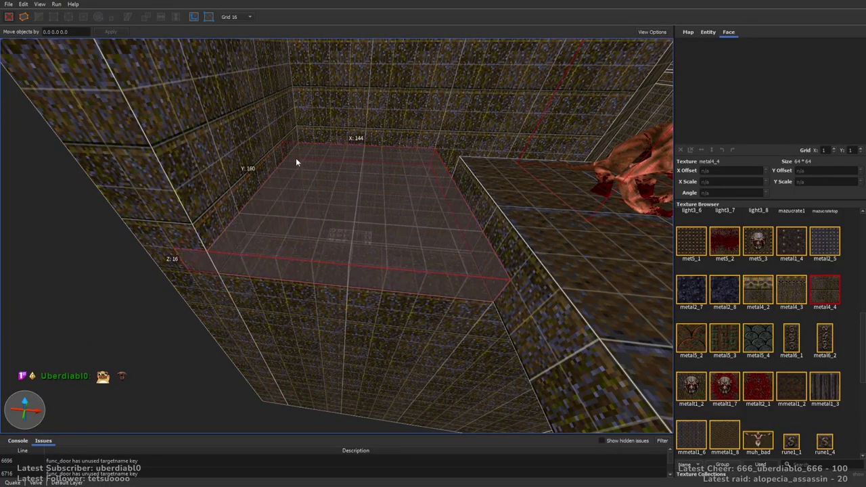
Step: Draw 16-unit-thick metal4_4 ceiling brushes over the trigger_once alcove, about 144 by 160 and 128 by 64 units
click(313, 159)
scroll(314, 160, down, 5)
mouse_move(400, 160)
right_down()
mouse_move(425, 193)
mouse_move(364, 188)
mouse_move(426, 287)
right_up()
click(395, 206)
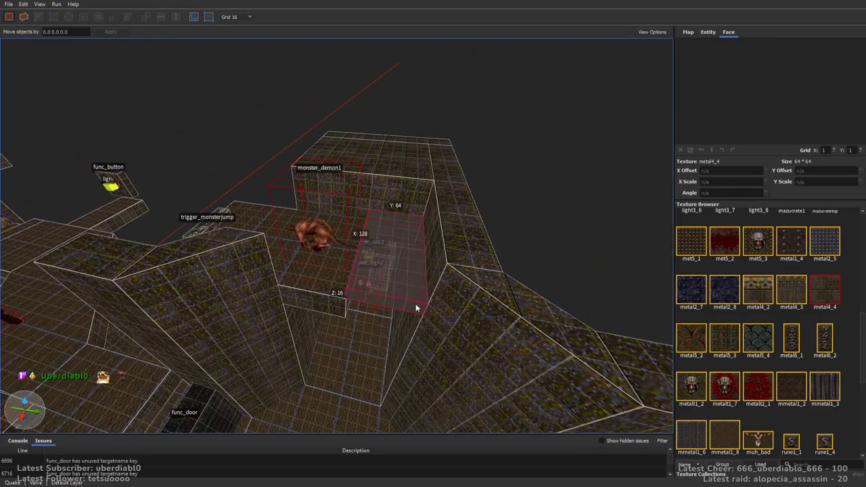
click(418, 238)
key(Escape)
Step: Draw a metal4_4 brush above the trigger_once corridor entrance and fit it between the two side walls
mouse_move(372, 284)
right_down()
mouse_move(392, 293)
mouse_move(402, 256)
right_up()
drag(410, 249, 224, 279)
mouse_move(268, 251)
shift+mouse_down()
mouse_move(288, 196)
mouse_move(350, 219)
shift+mouse_up()
mouse_move(350, 219)
right_down()
mouse_move(354, 139)
mouse_move(367, 196)
right_up()
mouse_move(367, 196)
shift+mouse_down()
mouse_move(367, 228)
mouse_move(394, 205)
shift+mouse_up()
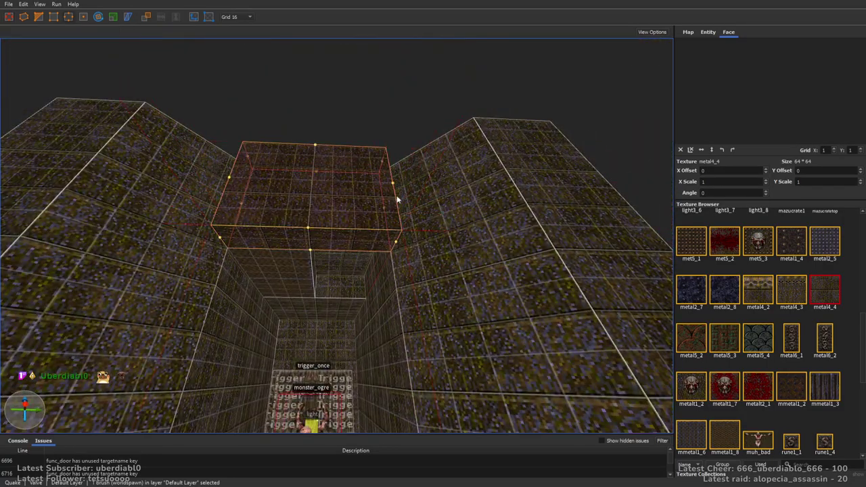
key(Escape)
key(Escape)
mouse_move(521, 229)
right_down()
mouse_move(497, 293)
mouse_move(545, 236)
mouse_move(518, 220)
right_up()
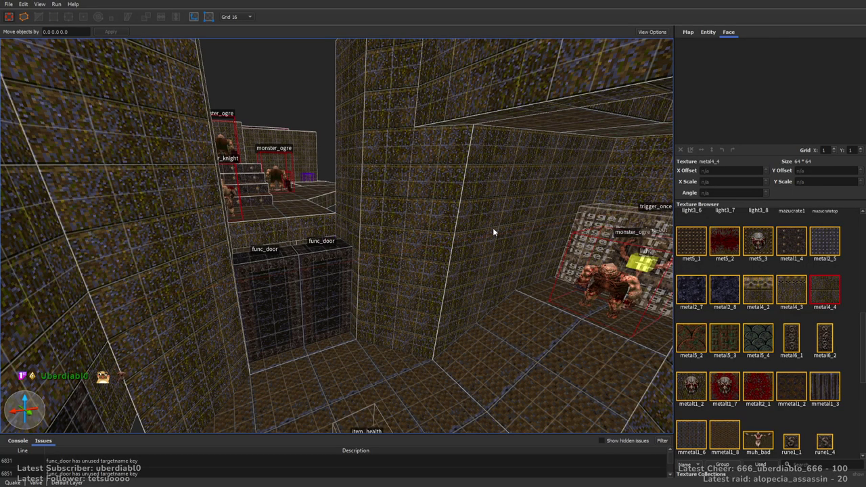
Step: Draw a metal4_4 wall brush about 144 by 64 by 224 units above the func_door doorway
right_drag(472, 209, 441, 267)
right_drag(465, 228, 452, 199)
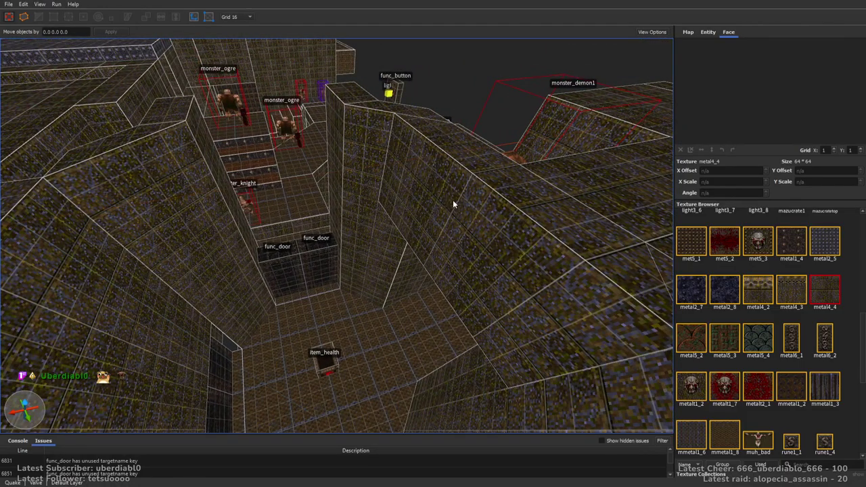
mouse_move(412, 244)
right_down()
mouse_move(503, 241)
mouse_move(441, 226)
mouse_move(437, 188)
mouse_move(294, 200)
mouse_move(369, 253)
mouse_move(441, 138)
mouse_move(392, 252)
right_up()
click(294, 200)
drag(352, 245, 200, 268)
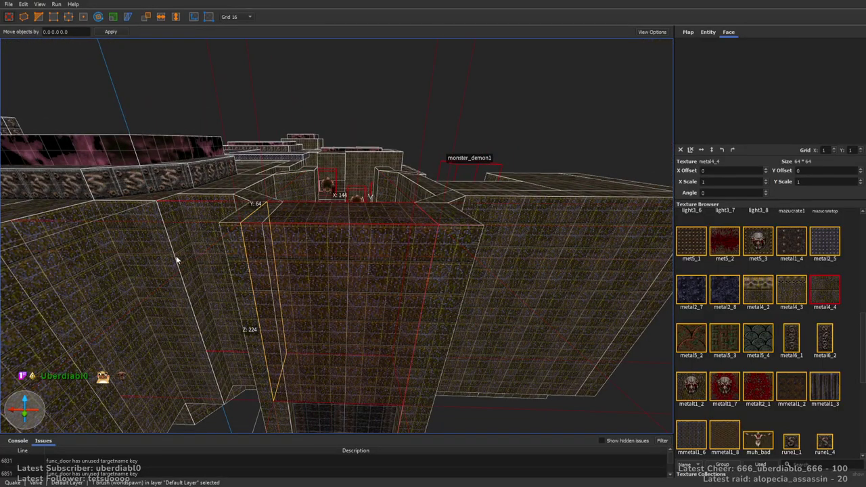
Step: Fill the corner gap beside the doorway wall with a metal4_4 brush and shape it diagonally
right_drag(191, 257, 390, 206)
drag(388, 231, 437, 255)
mouse_move(438, 255)
right_down()
mouse_move(427, 209)
mouse_move(197, 257)
mouse_move(284, 235)
mouse_move(314, 203)
right_up()
mouse_move(426, 325)
right_down()
mouse_move(448, 324)
mouse_move(524, 268)
mouse_move(529, 312)
mouse_move(278, 293)
mouse_move(400, 329)
mouse_move(396, 318)
mouse_move(456, 318)
mouse_move(506, 287)
mouse_move(340, 332)
mouse_move(358, 313)
mouse_move(499, 277)
right_up()
mouse_move(521, 280)
mouse_down()
mouse_move(424, 288)
mouse_move(364, 271)
mouse_up()
key(Escape)
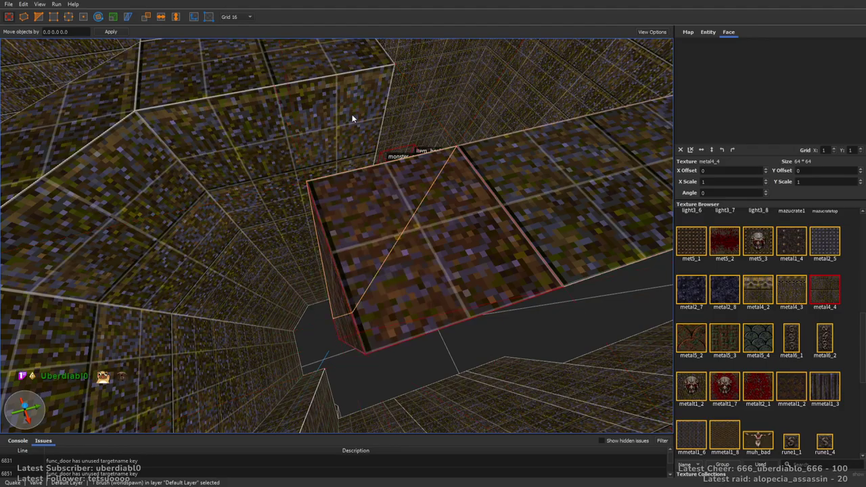
Step: Draw a flat metal4_4 ceiling brush over the centre of the monster_hell_knight room
scroll(342, 56, down, 10)
right_drag(544, 208, 525, 201)
mouse_move(189, 122)
right_down()
mouse_move(335, 196)
mouse_move(433, 291)
right_up()
click(437, 299)
shift+click(423, 298)
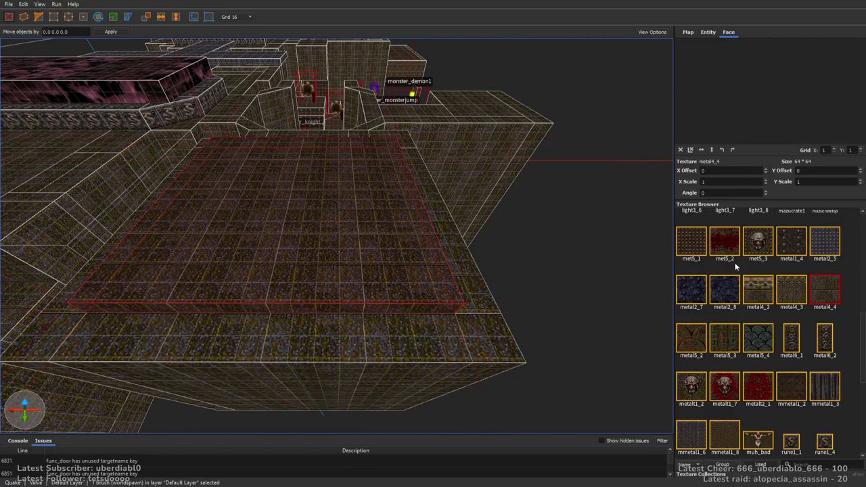
Step: Apply the sky1 texture to the central ceiling brush of the monster_hell_knight room
scroll(863, 366, down, 1)
scroll(863, 366, down, 4)
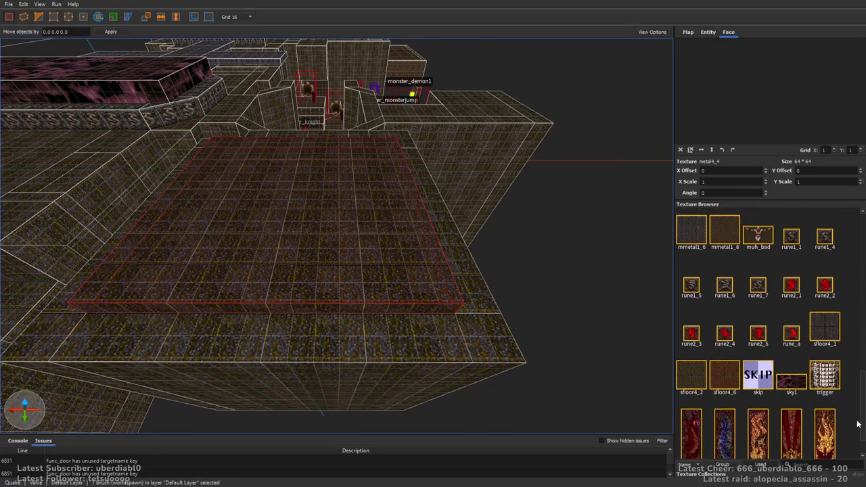
click(792, 332)
mouse_move(548, 203)
right_down()
mouse_move(570, 196)
mouse_move(528, 196)
mouse_move(464, 309)
mouse_move(412, 228)
right_up()
click(308, 223)
mouse_move(307, 224)
right_down()
mouse_move(340, 312)
mouse_move(379, 297)
mouse_move(383, 191)
mouse_move(387, 246)
mouse_move(418, 176)
mouse_move(440, 298)
right_up()
key(Escape)
Step: Copy the sky1 ceiling brush over the item_health room and fit it to the opening at 256 by 256 by 16 units
scroll(440, 298, down, 5)
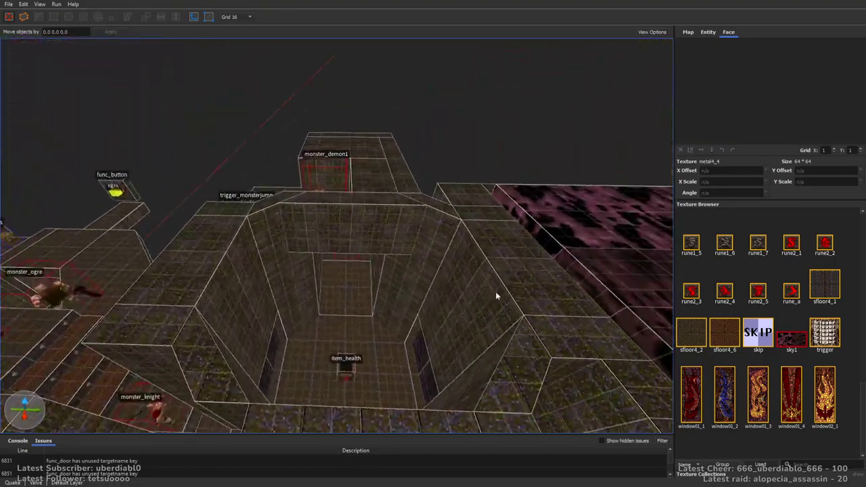
scroll(497, 295, up, 3)
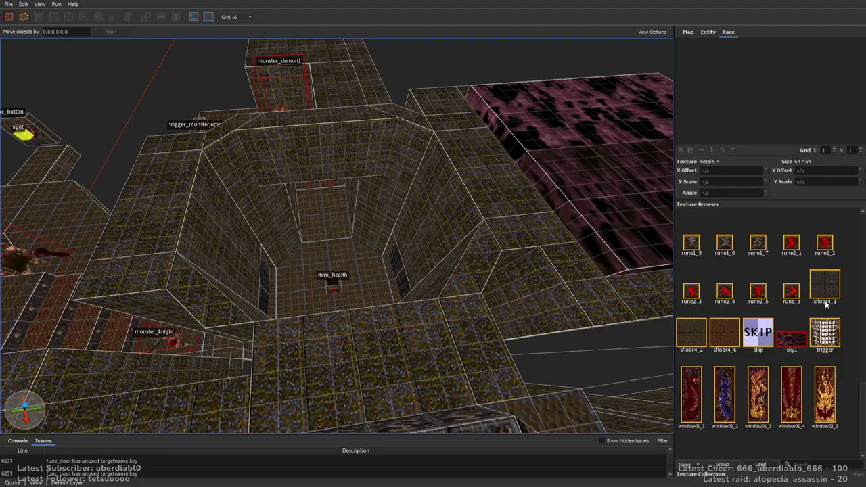
click(565, 161)
mouse_move(604, 181)
ctrl+mouse_down()
mouse_move(263, 237)
mouse_move(211, 232)
ctrl+mouse_up()
right_drag(211, 232, 396, 226)
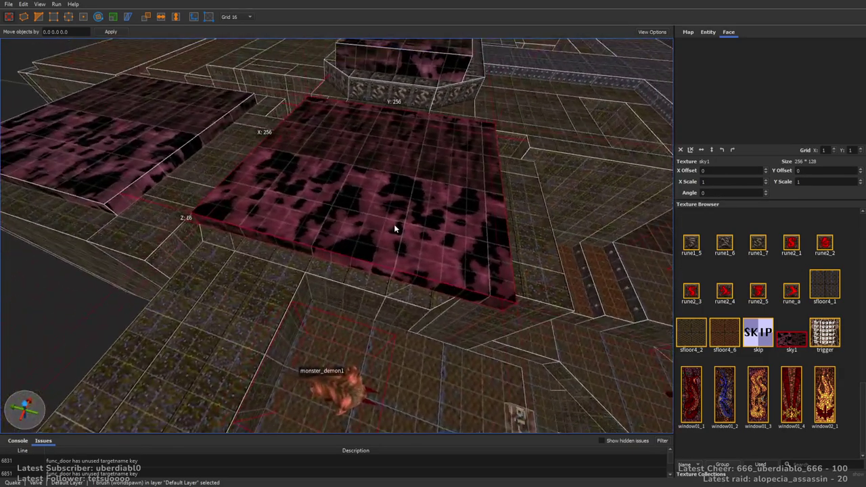
scroll(410, 194, up, 5)
right_drag(410, 194, 425, 141)
mouse_move(425, 141)
mouse_down()
mouse_move(536, 210)
mouse_move(193, 227)
mouse_move(97, 207)
mouse_move(318, 281)
mouse_up()
mouse_move(316, 277)
right_down()
mouse_move(430, 235)
mouse_move(509, 280)
mouse_move(393, 242)
mouse_move(467, 275)
mouse_move(388, 249)
right_up()
key(Escape)
right_drag(371, 212, 467, 233)
Step: Choose the sfloor4_1 texture and draw a ceiling brush over the trigger_once corridor entrance
click(692, 334)
click(824, 286)
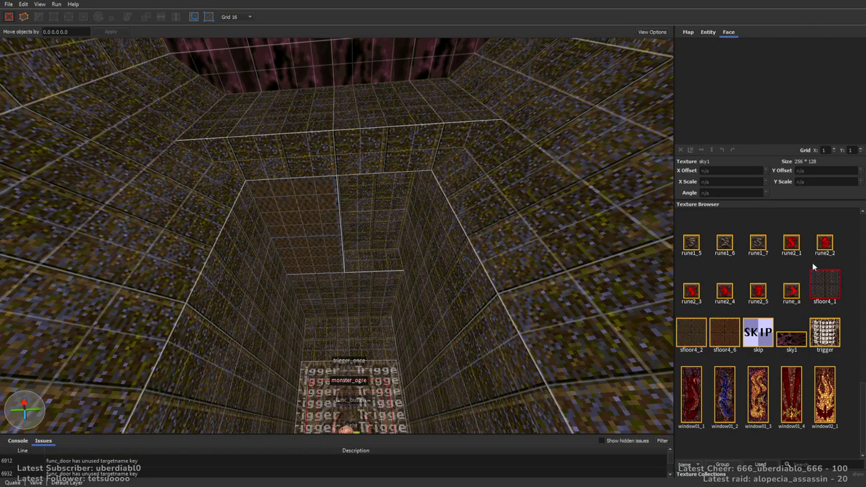
mouse_move(318, 196)
right_down()
mouse_move(313, 218)
mouse_move(397, 130)
right_up()
click(396, 133)
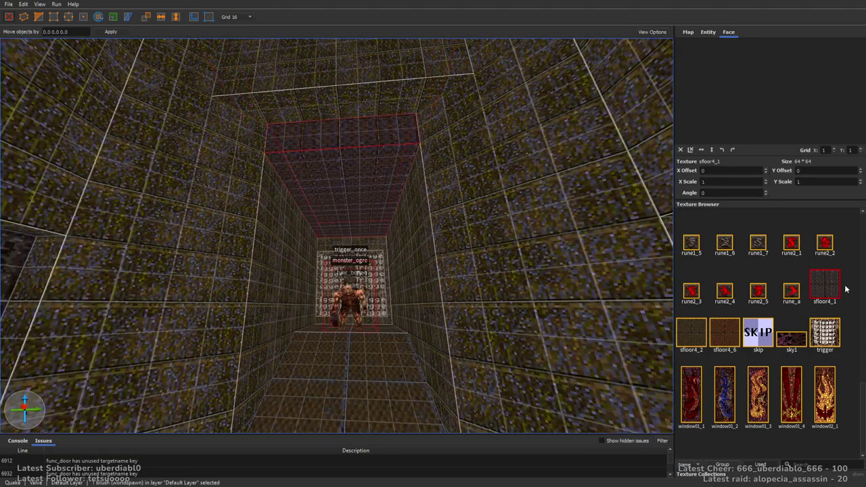
Step: Try the rune1_7 texture on the corridor entrance ceiling and replace it with rune1_5
click(758, 243)
right_drag(381, 187, 376, 133)
drag(374, 201, 388, 246)
click(691, 242)
right_drag(464, 209, 454, 214)
key(Escape)
Step: Reshape the end of the metal4_4 wall brush beside the trigger_monsterjump ledge by moving its vertices
mouse_move(497, 237)
right_down()
mouse_move(496, 290)
mouse_move(512, 232)
mouse_move(499, 250)
mouse_move(531, 251)
mouse_move(445, 223)
mouse_move(598, 276)
mouse_move(629, 257)
mouse_move(543, 217)
mouse_move(545, 232)
mouse_move(514, 267)
right_up()
key(w)
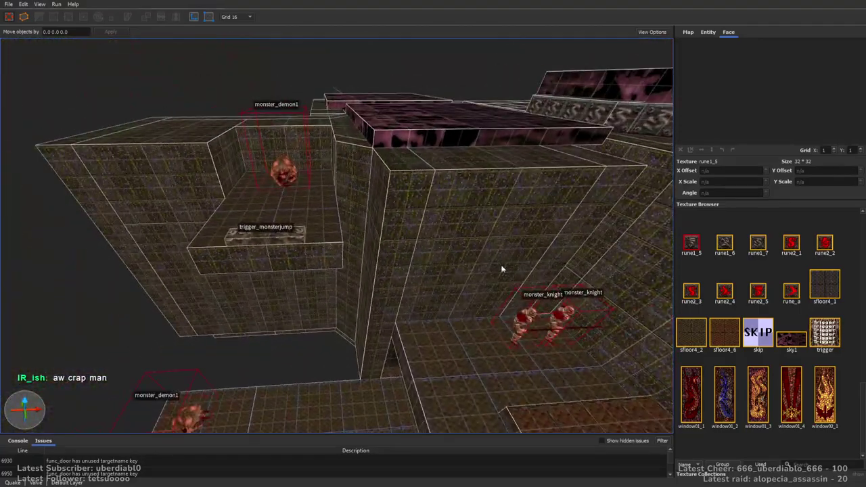
click(401, 265)
mouse_move(401, 265)
right_down()
mouse_move(371, 222)
mouse_move(368, 201)
mouse_move(480, 226)
right_up()
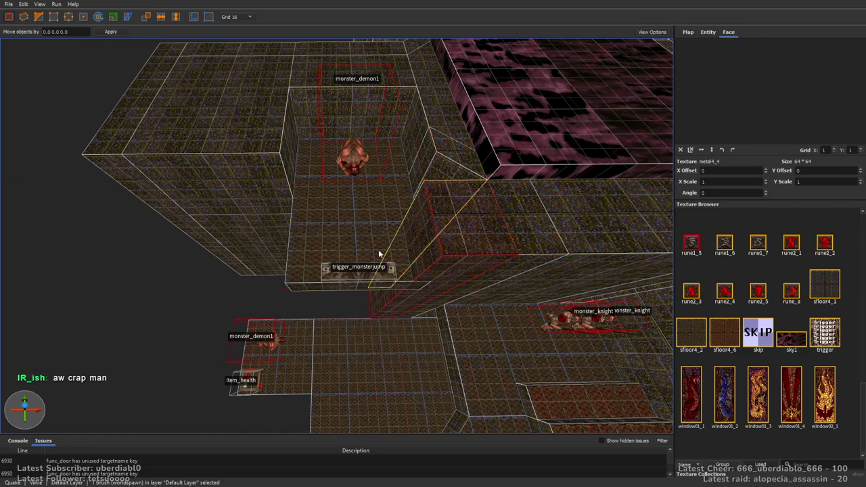
key(v)
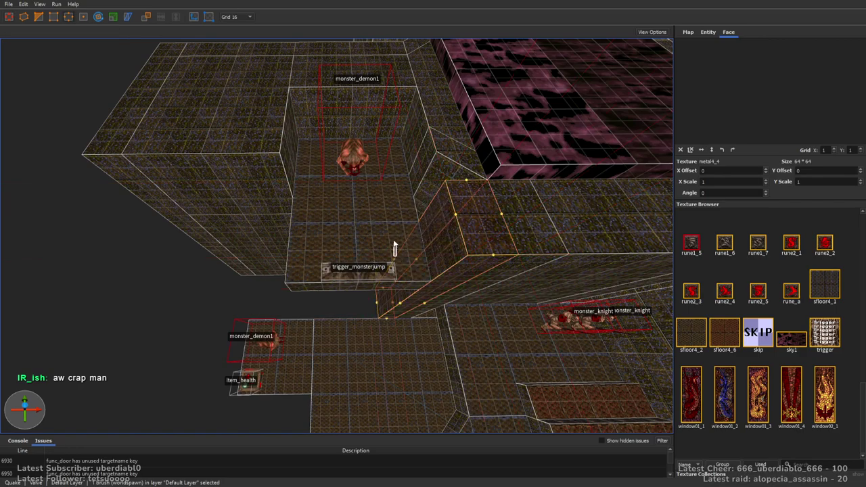
click(395, 267)
click(417, 234)
key(v)
Step: Extend the metal4_4 wall around the lower monster_demon1 and item_health corner with a brush 80 by 112 by 352 units
mouse_move(495, 242)
shift+mouse_down()
mouse_move(185, 241)
mouse_move(300, 246)
mouse_move(270, 139)
mouse_move(298, 130)
shift+mouse_up()
mouse_move(299, 129)
middle_down()
mouse_move(392, 184)
mouse_move(371, 208)
middle_up()
right_drag(374, 209, 249, 158)
mouse_move(327, 328)
right_down()
mouse_move(457, 307)
mouse_move(283, 308)
right_up()
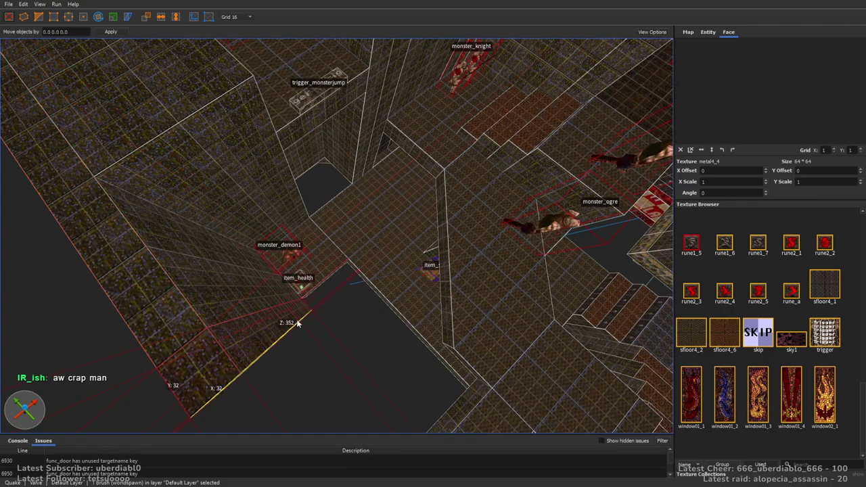
mouse_move(359, 271)
right_down()
mouse_move(351, 248)
mouse_move(261, 345)
mouse_move(316, 260)
mouse_move(295, 214)
right_up()
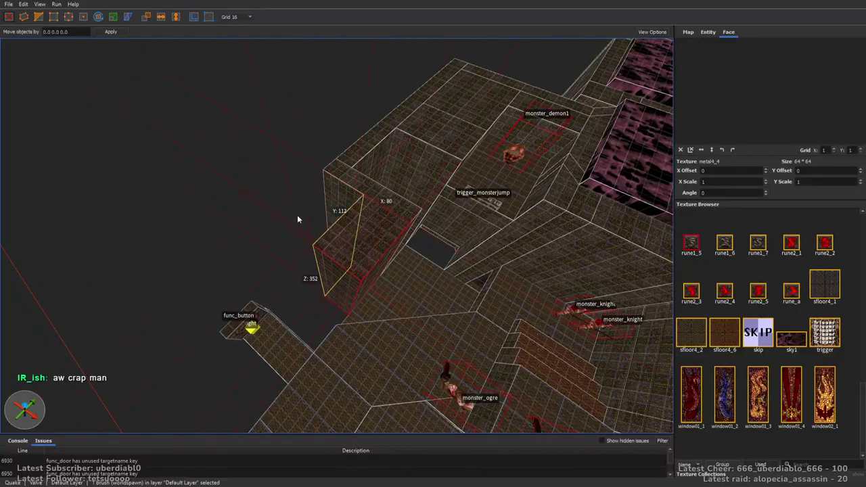
Step: Draw 352-unit-high metal4_4 wall brushes beside the staircase near the monster_knight to close the gap to the adjoining wall
right_drag(477, 335, 307, 239)
right_drag(102, 223, 593, 272)
right_drag(360, 228, 392, 234)
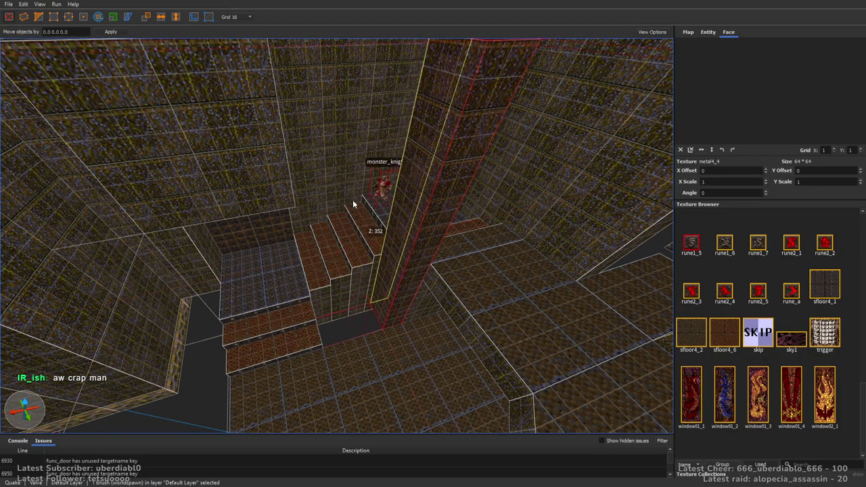
mouse_move(349, 198)
mouse_down()
mouse_move(314, 282)
mouse_move(446, 289)
mouse_up()
mouse_move(446, 289)
right_down()
mouse_move(414, 281)
mouse_move(393, 210)
right_up()
drag(372, 208, 383, 243)
mouse_move(383, 244)
right_down()
mouse_move(487, 271)
mouse_move(534, 300)
right_up()
mouse_move(387, 294)
shift+mouse_down()
mouse_move(442, 301)
mouse_move(406, 304)
shift+mouse_up()
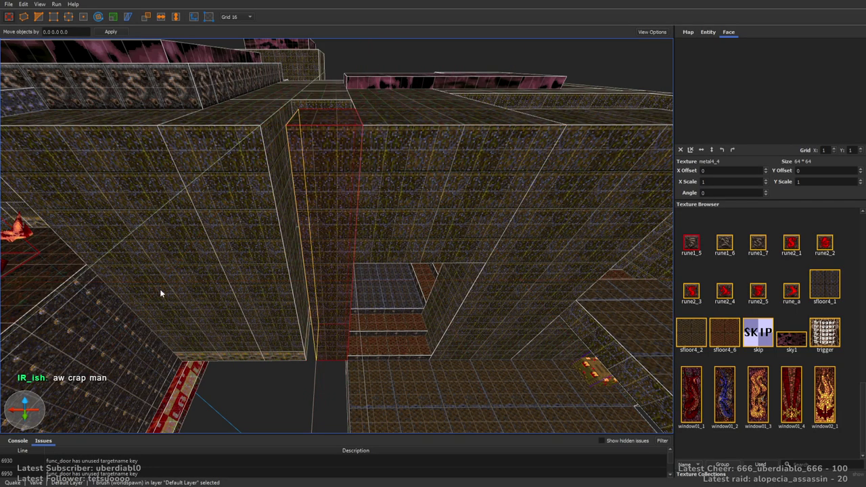
Step: Extend the metal4_4 wall brush at the pit's edge so it reaches the func_door corridor floor
scroll(387, 283, down, 8)
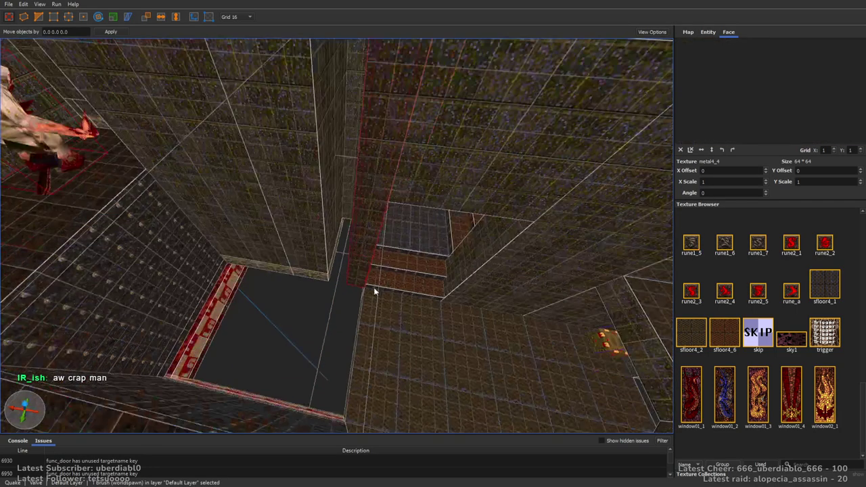
scroll(564, 264, up, 2)
right_drag(564, 265, 479, 255)
mouse_move(479, 255)
mouse_down()
mouse_move(306, 264)
mouse_move(327, 255)
mouse_up()
scroll(326, 255, up, 5)
mouse_move(326, 256)
right_down()
mouse_move(517, 232)
mouse_move(522, 202)
right_up()
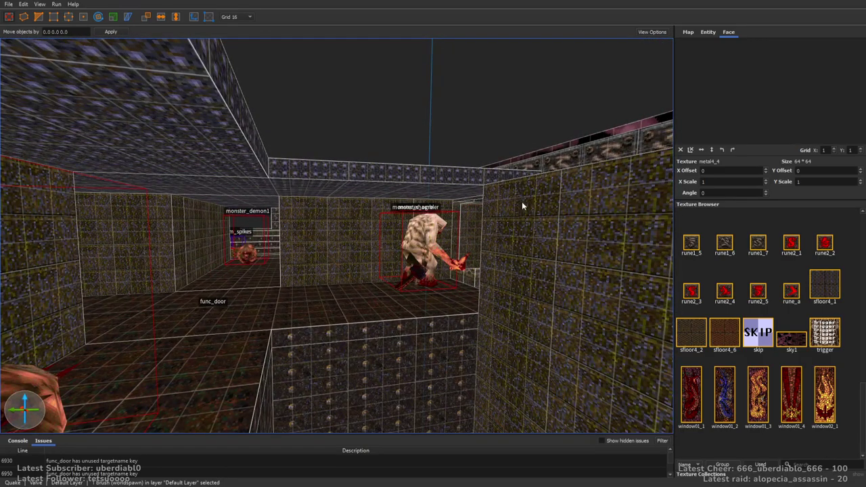
scroll(522, 201, down, 8)
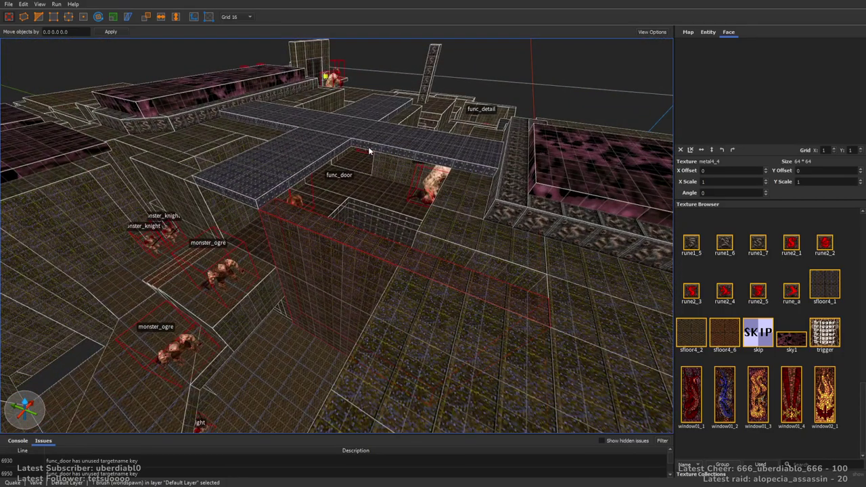
scroll(345, 244, up, 6)
right_drag(373, 247, 473, 227)
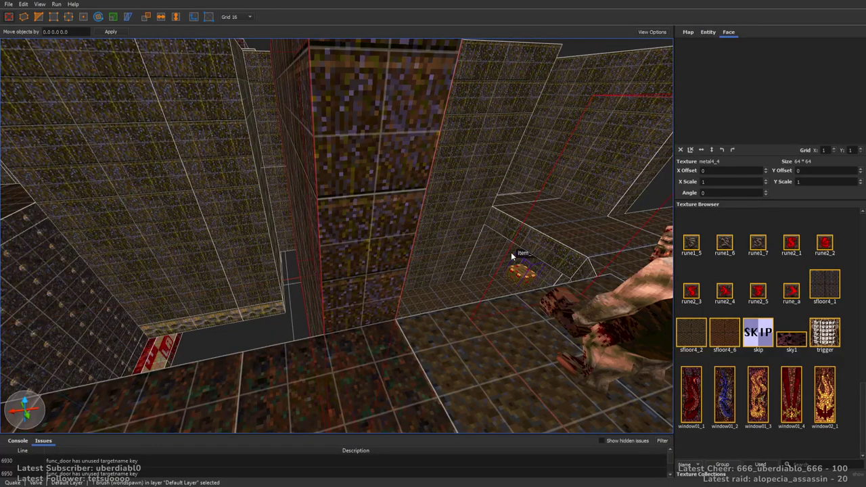
scroll(510, 252, up, 2)
mouse_move(510, 252)
right_down()
mouse_move(412, 200)
mouse_move(522, 240)
mouse_move(592, 218)
mouse_move(460, 234)
mouse_move(431, 213)
right_up()
Step: Resize the metal4_4 wall brushes between the pit corner and the monster_knight stairwell
click(344, 207)
right_drag(344, 207, 404, 169)
mouse_move(374, 259)
right_down()
mouse_move(456, 207)
mouse_move(422, 323)
right_up()
click(456, 207)
click(441, 248)
mouse_move(440, 248)
right_down()
mouse_move(422, 247)
mouse_move(548, 277)
mouse_move(391, 201)
right_up()
click(293, 276)
mouse_move(294, 273)
right_down()
mouse_move(389, 270)
mouse_move(231, 279)
right_up()
click(230, 279)
mouse_move(219, 303)
shift+mouse_down()
mouse_move(272, 337)
mouse_move(317, 341)
mouse_move(371, 274)
mouse_move(421, 168)
mouse_move(428, 174)
shift+mouse_up()
mouse_move(428, 173)
right_down()
mouse_move(507, 289)
mouse_move(410, 178)
mouse_move(595, 258)
mouse_move(271, 178)
right_up()
key(Escape)
Step: Try to cap the monster_knight stairwell with a 256 by 128 by 16 unit sfloor4_1 ceiling brush
click(386, 299)
mouse_move(386, 300)
right_down()
mouse_move(369, 299)
mouse_move(362, 180)
mouse_move(498, 276)
mouse_move(506, 162)
right_up()
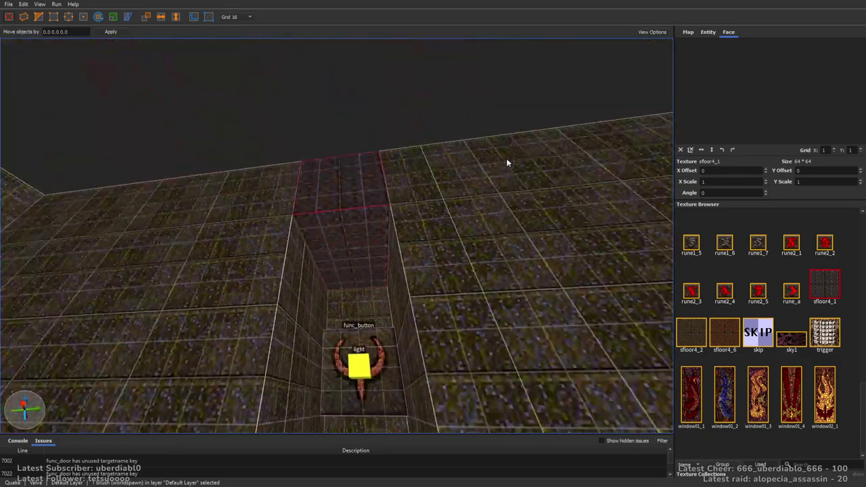
key(Escape)
scroll(543, 247, up, 5)
scroll(457, 249, down, 5)
mouse_move(458, 249)
right_down()
mouse_move(342, 319)
mouse_move(420, 203)
right_up()
scroll(345, 223, down, 1)
mouse_move(341, 180)
mouse_down()
mouse_move(386, 233)
mouse_move(392, 320)
mouse_move(404, 323)
mouse_move(428, 267)
mouse_up()
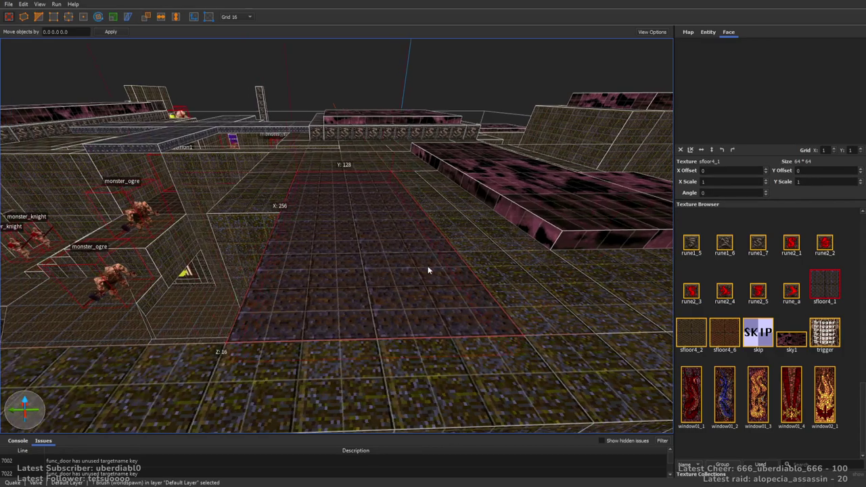
middle_drag(428, 271, 622, 232)
key(ctrl+k)
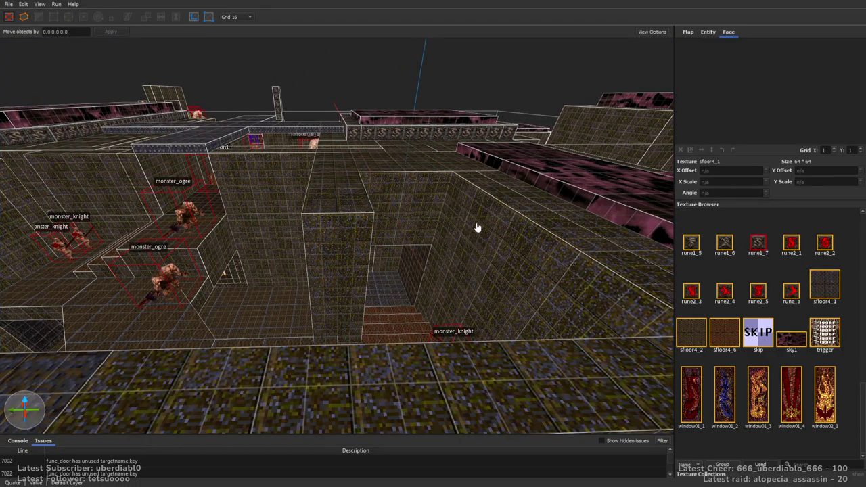
Step: Try framing the stairwell opening with rune1_7 beams, starting with one 32 by 128 by 32 units across its end
scroll(444, 190, down, 4)
scroll(306, 200, up, 3)
mouse_move(306, 197)
mouse_down()
mouse_move(444, 193)
mouse_move(439, 135)
mouse_move(412, 180)
mouse_move(405, 222)
mouse_up()
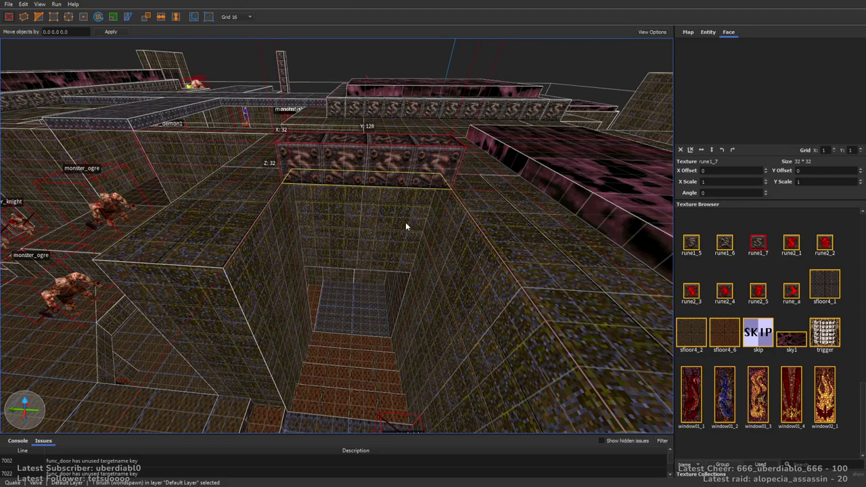
scroll(399, 230, down, 5)
mouse_move(414, 174)
shift+mouse_down()
mouse_move(358, 273)
mouse_move(185, 234)
mouse_move(324, 260)
mouse_move(242, 251)
shift+mouse_up()
right_drag(242, 251, 297, 251)
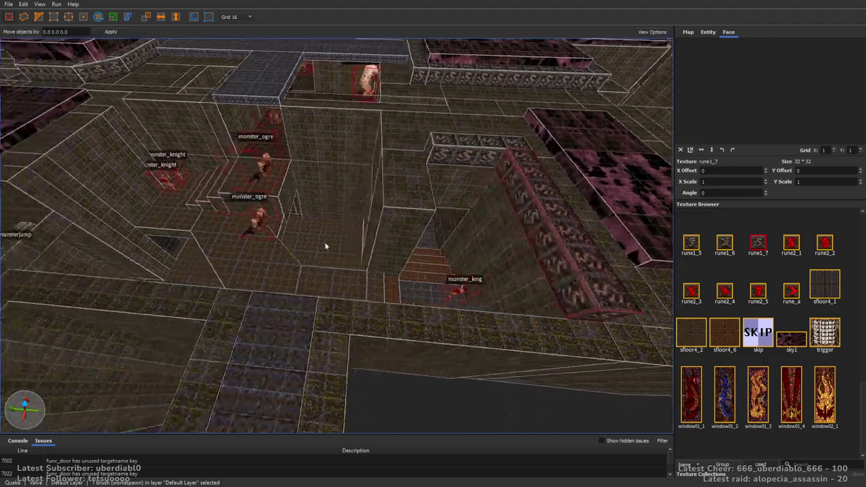
mouse_move(578, 223)
shift+mouse_down()
mouse_move(488, 117)
mouse_move(497, 249)
mouse_move(495, 235)
shift+mouse_up()
Step: Select the metal4_4 walls around the monster_ogre and monster_knight room and stairwell and raise them together
mouse_move(495, 235)
right_down()
mouse_move(564, 239)
mouse_move(381, 274)
mouse_move(400, 284)
mouse_move(454, 247)
mouse_move(329, 258)
mouse_move(421, 237)
mouse_move(494, 246)
mouse_move(486, 310)
mouse_move(495, 252)
mouse_move(363, 375)
right_up()
mouse_move(498, 286)
right_down()
mouse_move(474, 318)
mouse_move(482, 328)
mouse_move(493, 315)
mouse_move(488, 291)
mouse_move(429, 282)
mouse_move(379, 244)
right_up()
ctrl+click(442, 260)
right_drag(456, 262, 464, 304)
click(481, 324)
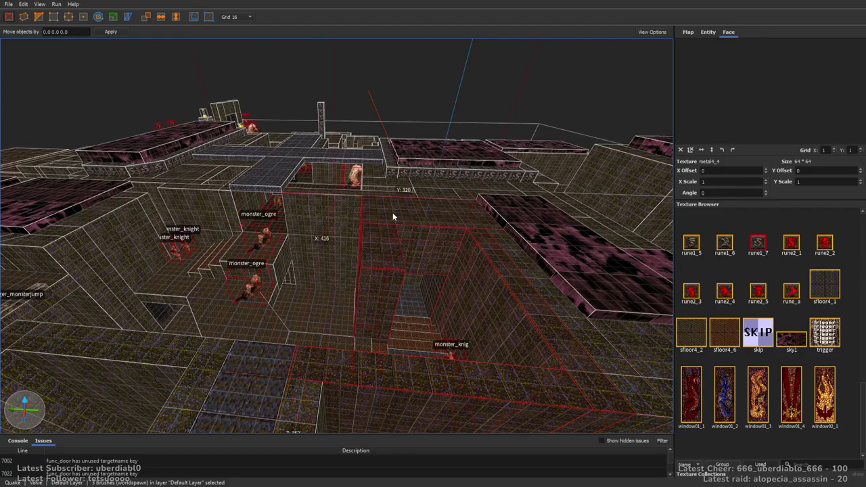
key(a)
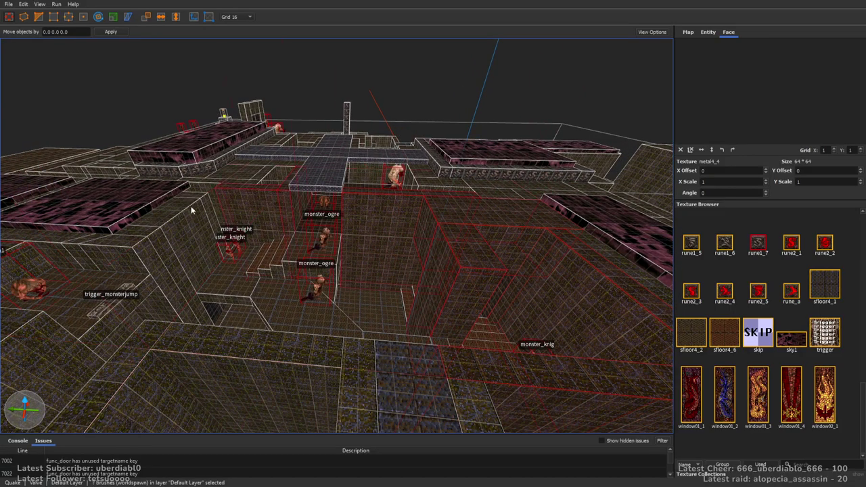
mouse_move(216, 237)
right_down()
mouse_move(374, 253)
mouse_move(373, 245)
mouse_move(437, 293)
mouse_move(436, 280)
mouse_move(328, 246)
right_up()
key(w)
click(318, 240)
ctrl+click(320, 314)
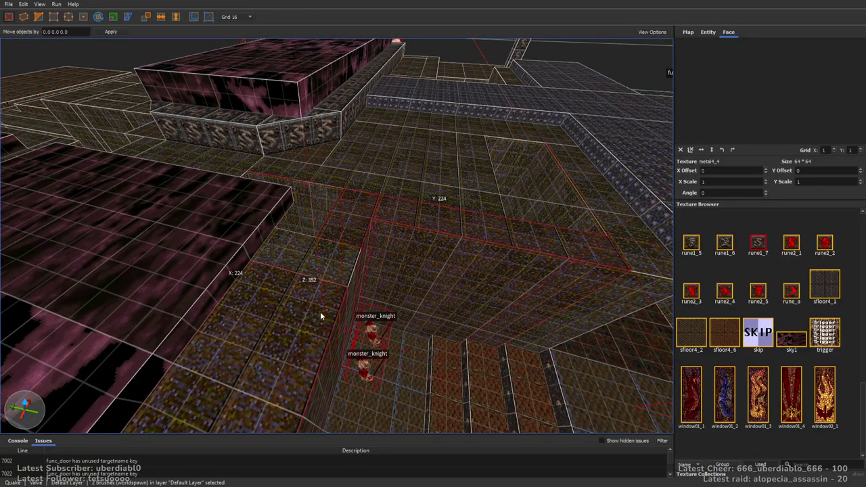
mouse_move(435, 292)
right_down()
mouse_move(354, 289)
mouse_move(273, 234)
mouse_move(375, 253)
mouse_move(299, 224)
right_up()
ctrl+click(300, 224)
ctrl+click(205, 253)
right_drag(367, 327, 344, 286)
ctrl+click(241, 224)
ctrl+click(257, 212)
right_drag(258, 212, 360, 226)
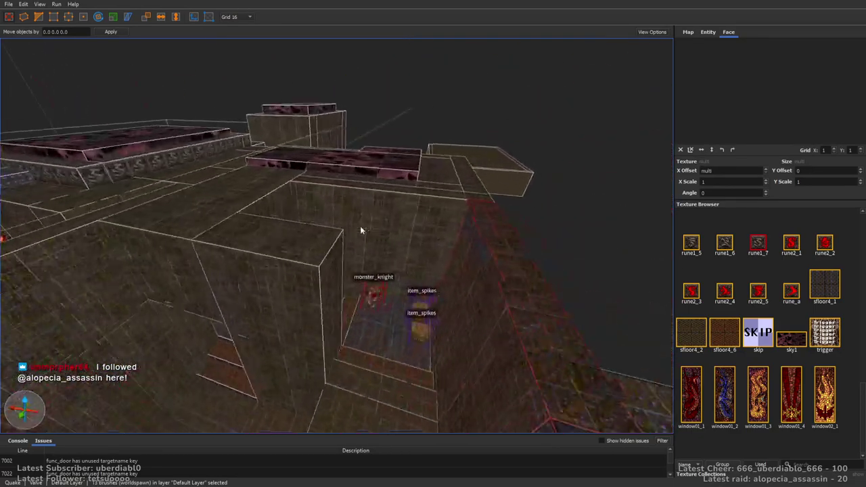
right_drag(267, 256, 355, 277)
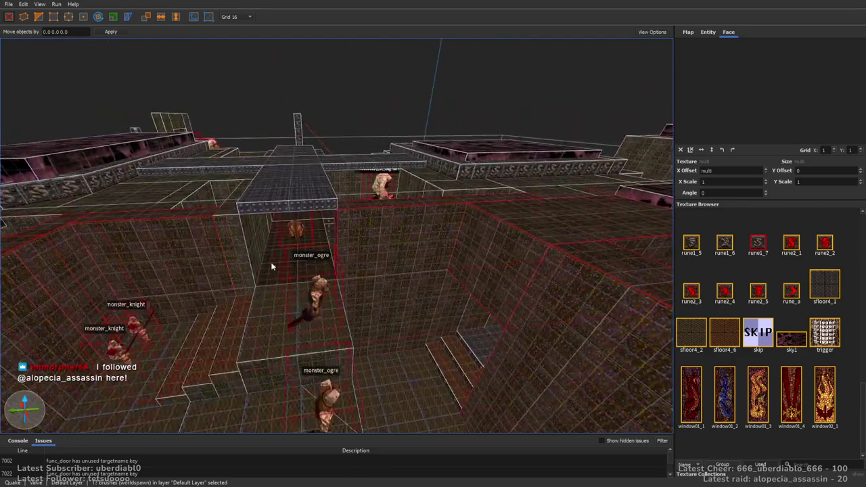
right_drag(238, 226, 427, 247)
shift+drag(439, 245, 463, 94)
mouse_move(463, 95)
right_down()
mouse_move(502, 201)
mouse_move(399, 238)
right_up()
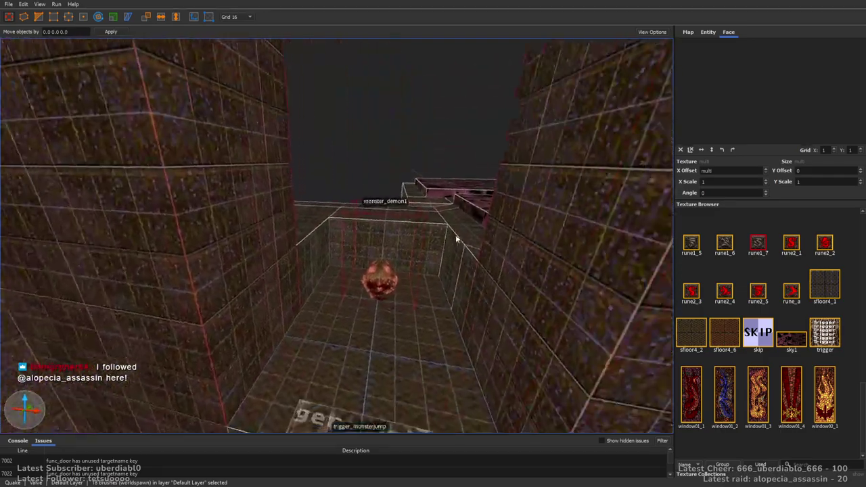
Step: Raise the metal4_4 walls around the monster_demon1 alcove behind the trigger_monsterjump to the height of the neighbouring walls
click(433, 235)
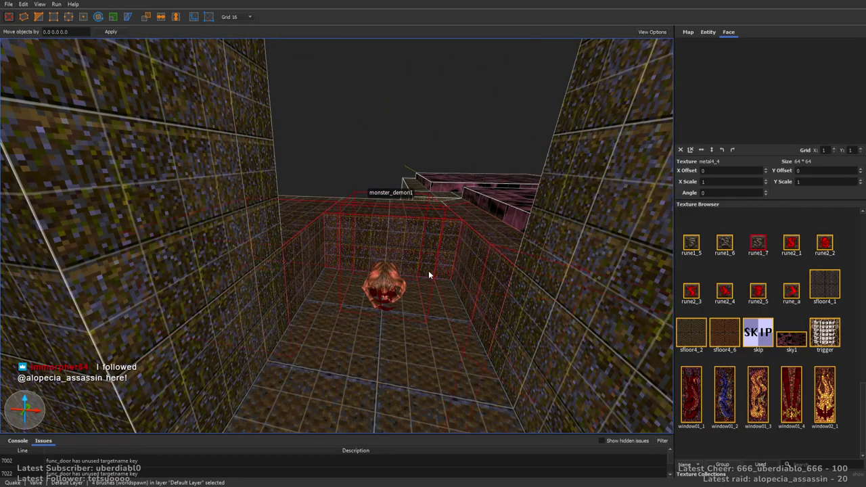
scroll(421, 266, down, 2)
ctrl+click(446, 237)
scroll(510, 171, down, 5)
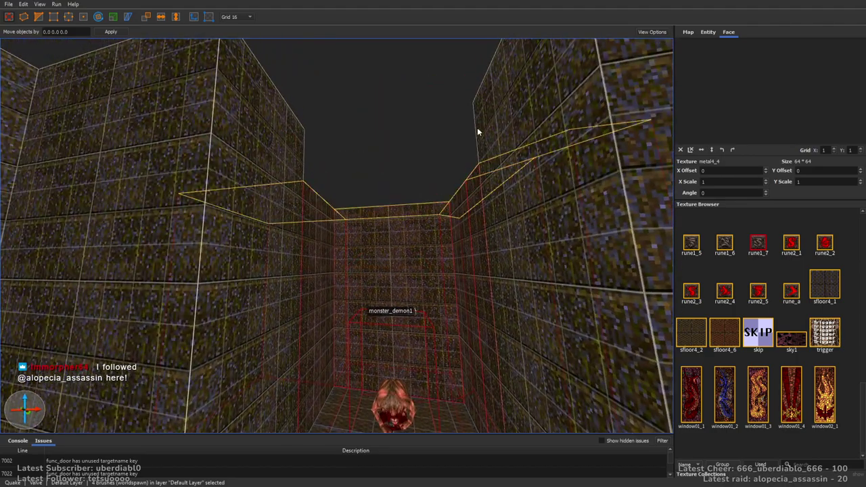
key(Escape)
right_drag(510, 192, 574, 286)
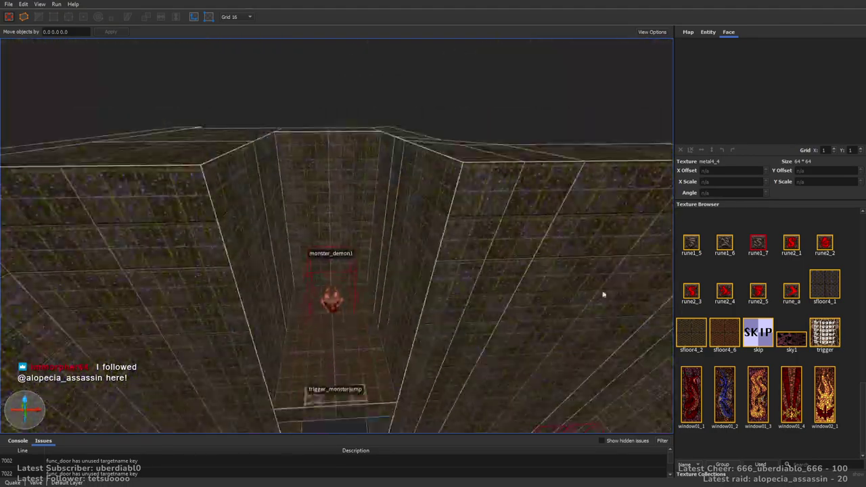
Step: Draw rune1_4 brushes across the openings of the raised monster_demon1 alcoves
scroll(862, 379, up, 2)
scroll(862, 378, up, 1)
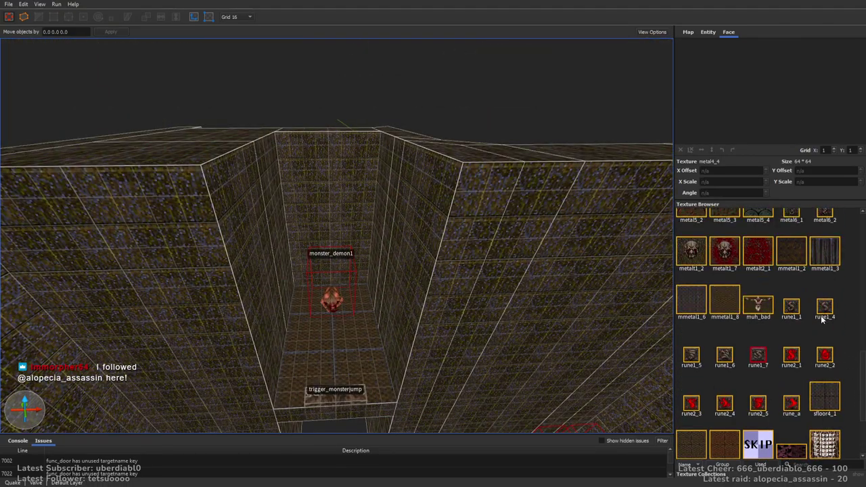
scroll(281, 205, down, 3)
mouse_move(286, 203)
mouse_down()
mouse_move(392, 276)
mouse_move(383, 154)
mouse_up()
key(Escape)
mouse_move(566, 251)
right_down()
mouse_move(464, 251)
mouse_move(559, 276)
mouse_move(454, 271)
mouse_move(385, 255)
right_up()
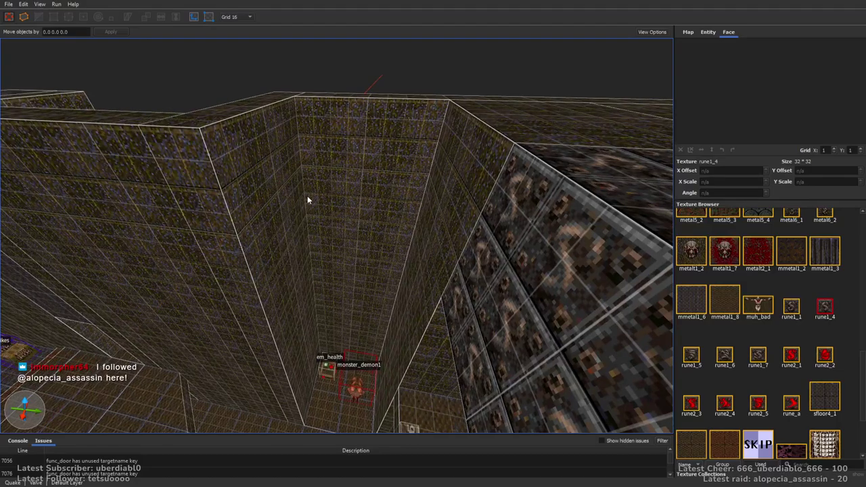
mouse_move(305, 184)
mouse_down()
mouse_move(418, 280)
mouse_move(415, 289)
mouse_move(422, 139)
mouse_up()
mouse_move(422, 139)
right_down()
mouse_move(417, 243)
mouse_move(436, 141)
mouse_move(470, 120)
mouse_move(429, 173)
mouse_move(443, 236)
mouse_move(431, 129)
mouse_move(450, 129)
mouse_move(406, 160)
right_up()
key(Escape)
mouse_move(406, 160)
mouse_down()
mouse_move(358, 343)
mouse_move(353, 414)
mouse_up()
mouse_move(352, 414)
right_down()
mouse_move(447, 290)
mouse_move(344, 277)
mouse_move(377, 280)
mouse_move(485, 240)
mouse_move(387, 271)
mouse_move(410, 286)
mouse_move(406, 272)
mouse_move(472, 246)
mouse_move(477, 257)
right_up()
key(Escape)
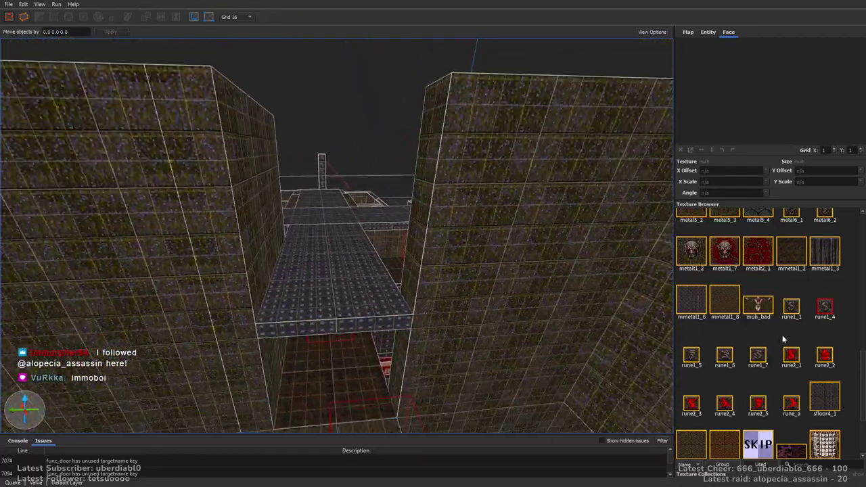
Step: Delete the blue studded ceiling slabs over the func_door corridor
drag(862, 388, 863, 330)
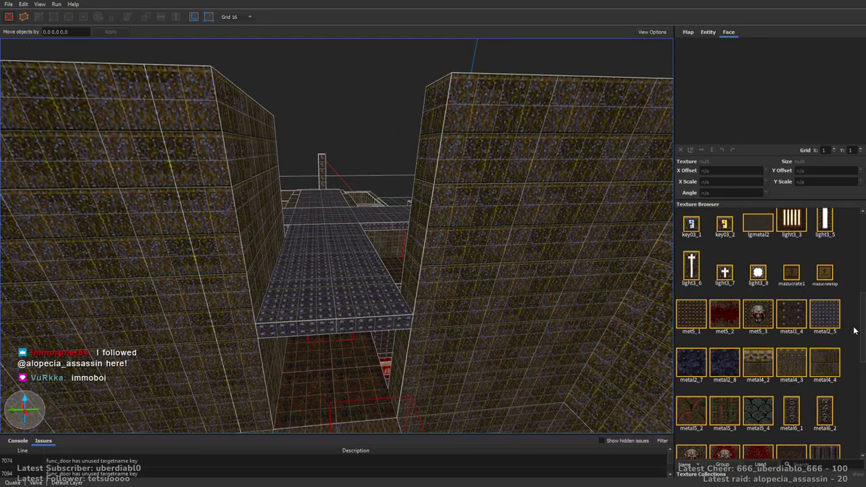
key(w)
click(394, 279)
mouse_move(396, 284)
right_down()
mouse_move(472, 250)
mouse_move(420, 259)
mouse_move(491, 212)
mouse_move(499, 178)
mouse_move(378, 203)
right_up()
click(376, 204)
key(Delete)
Step: Extend the tall metal4_4 wall beside the corridor's monster_demon1 along the pit edge toward the monster_shambler
mouse_move(404, 255)
right_down()
mouse_move(445, 270)
mouse_move(480, 232)
right_up()
click(471, 264)
click(476, 245)
click(485, 211)
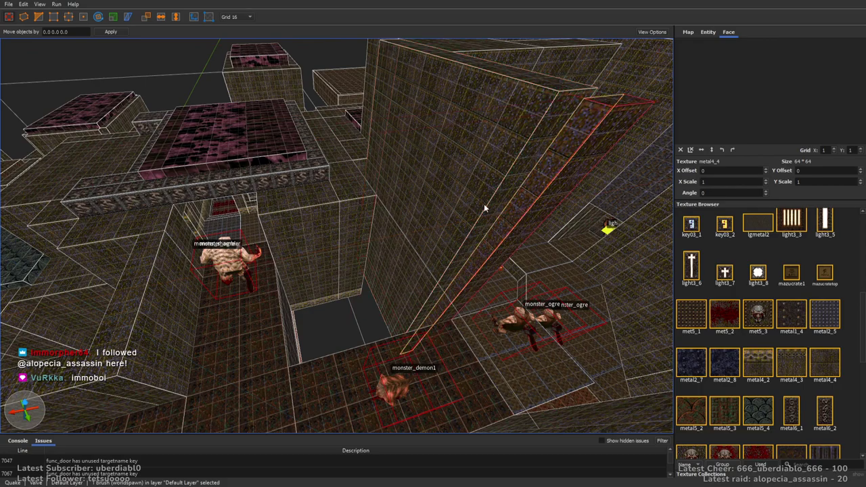
mouse_move(489, 199)
shift+mouse_down()
mouse_move(333, 250)
mouse_move(236, 268)
shift+mouse_up()
middle_drag(304, 249, 351, 240)
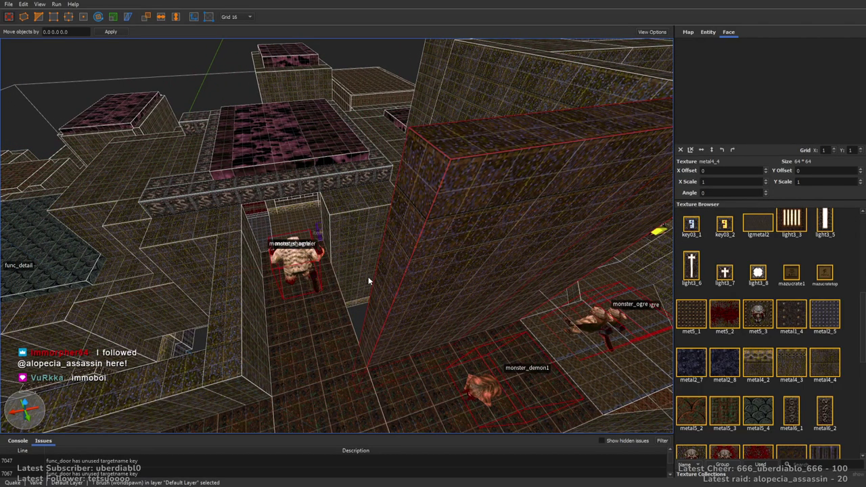
scroll(323, 297, up, 5)
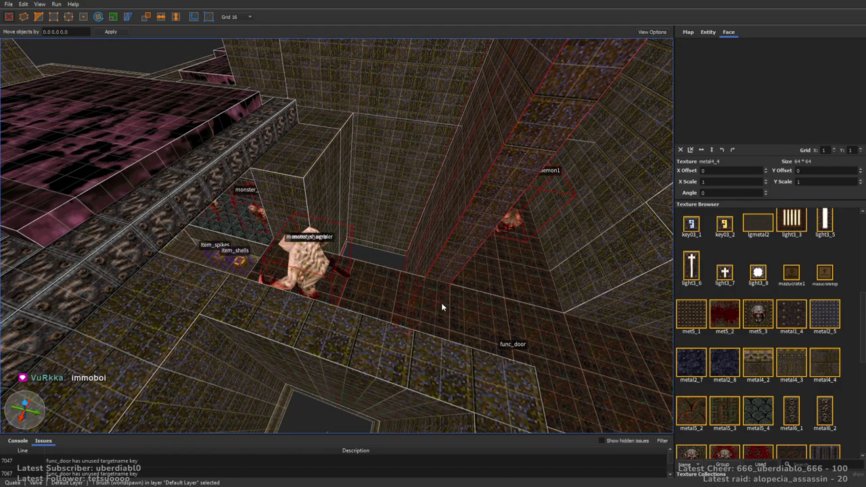
Step: Extend and raise the metal4_4 wall brushes at the corridor corner beside the monster_shambler
ctrl+click(437, 274)
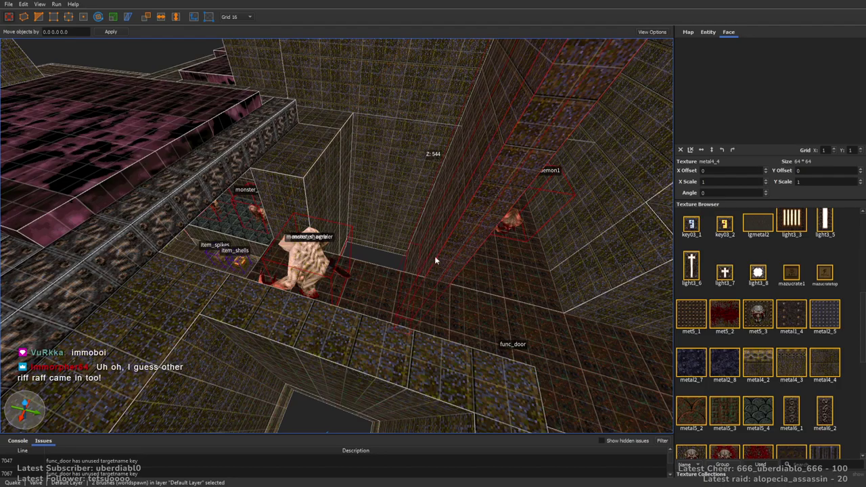
scroll(433, 251, up, 5)
mouse_move(443, 246)
mouse_down()
mouse_move(437, 266)
mouse_move(342, 374)
mouse_up()
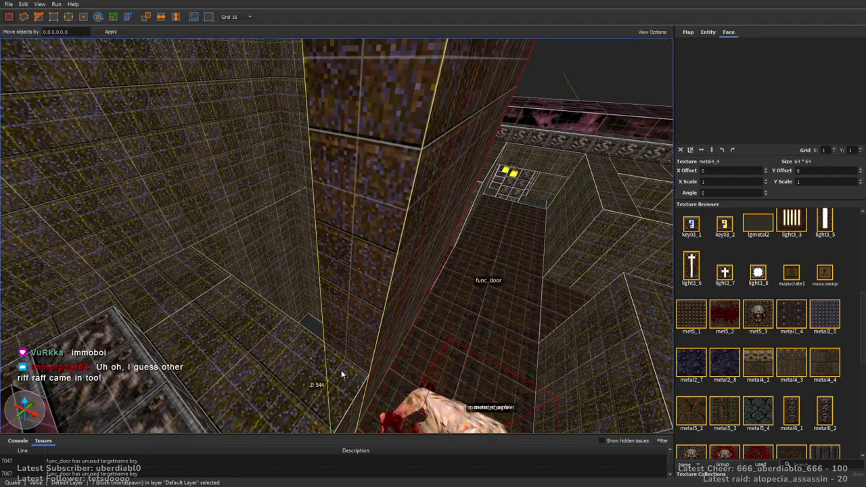
scroll(342, 375, down, 10)
right_drag(440, 328, 393, 279)
drag(391, 244, 398, 149)
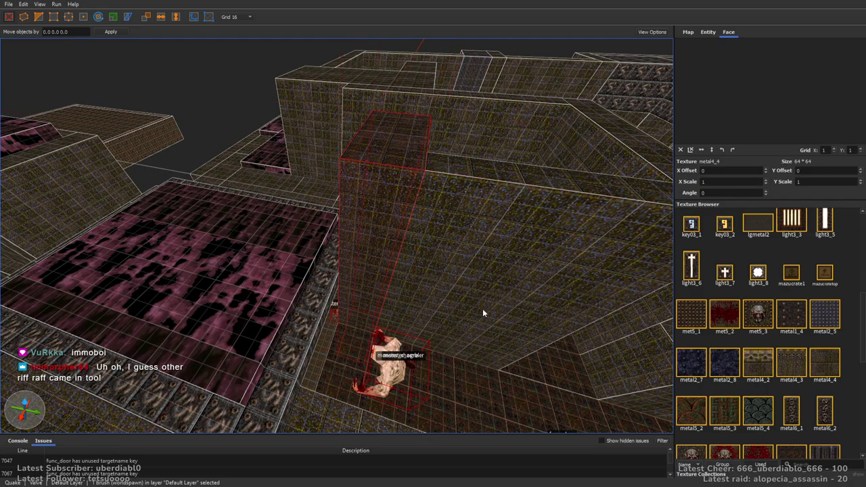
Step: Select the remaining low metal4_4 walls along the func_door corridor and raise them to an overall height of 608 units
scroll(319, 257, down, 6)
right_drag(318, 257, 319, 315)
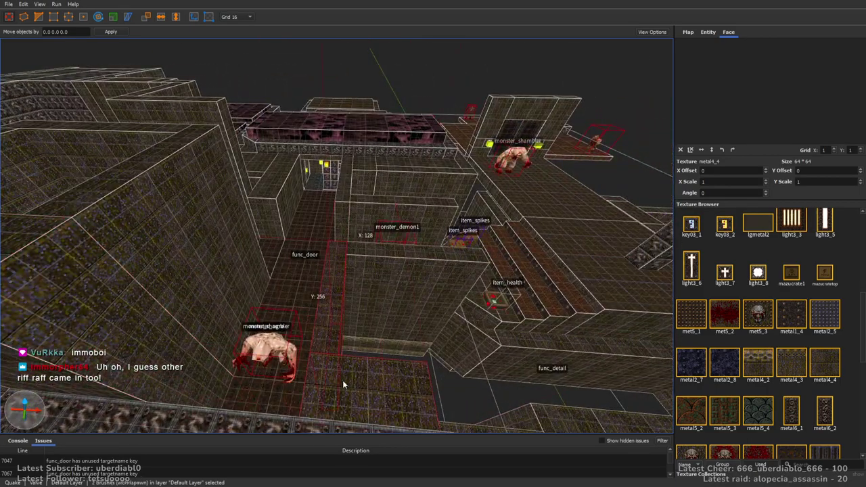
scroll(468, 203, up, 8)
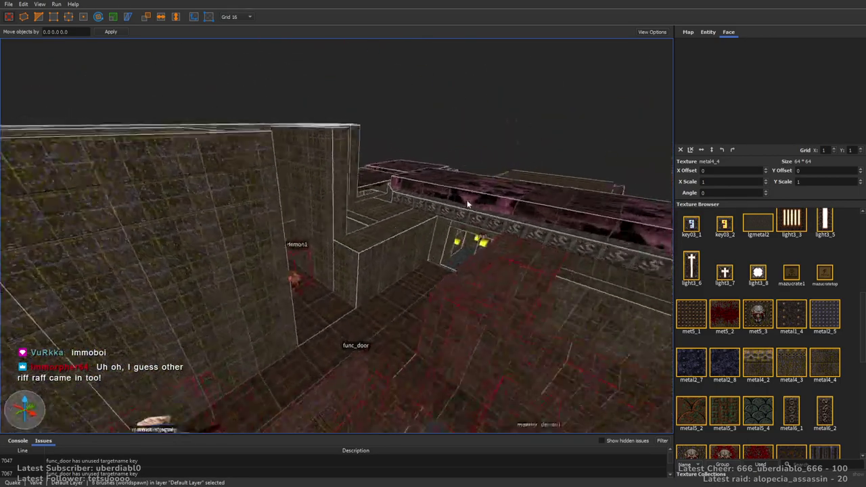
scroll(468, 203, up, 4)
right_drag(381, 226, 406, 39)
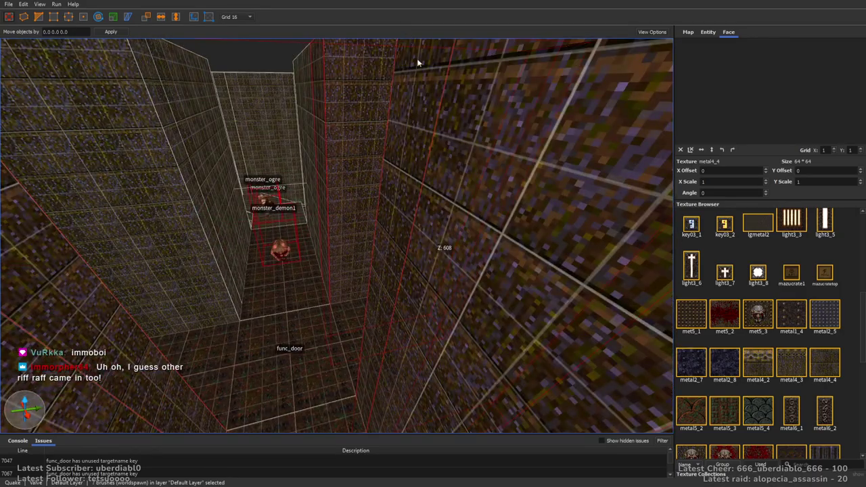
key(Escape)
Step: Inspect the raised metal4_4 walls along the func_door corridor and around the adjoining rooms
scroll(593, 248, down, 8)
scroll(502, 267, up, 10)
scroll(499, 260, up, 15)
scroll(499, 259, down, 12)
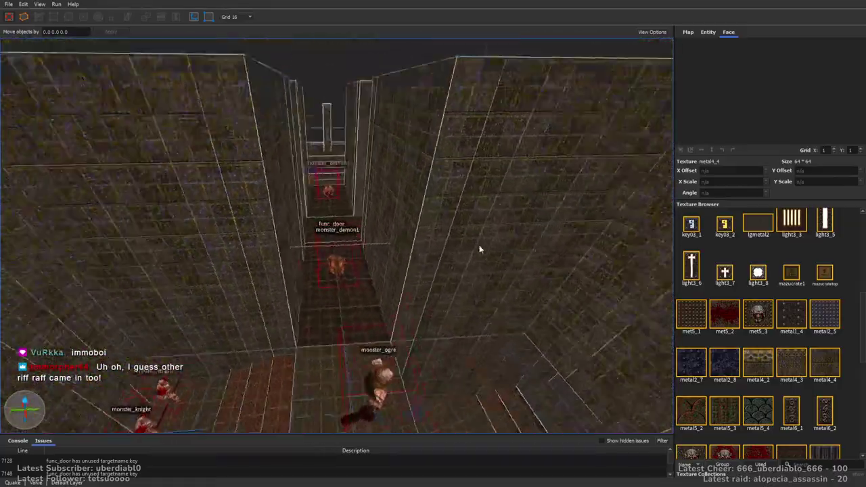
scroll(484, 252, up, 15)
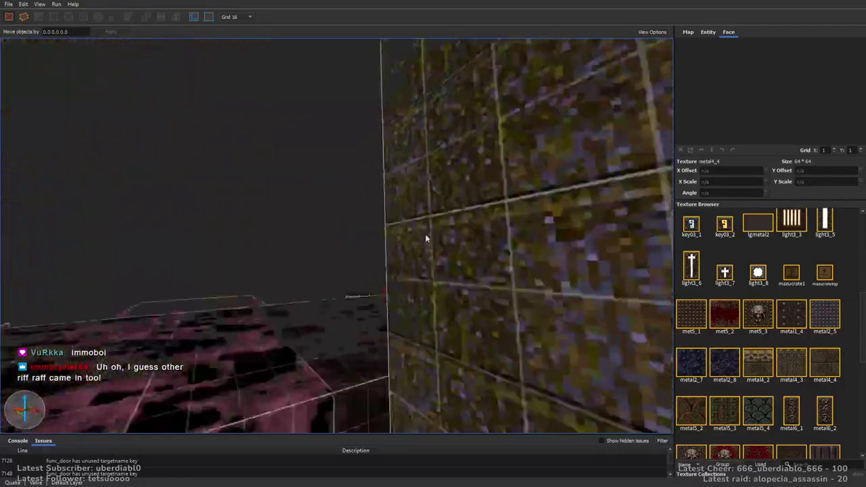
scroll(425, 238, down, 8)
click(282, 354)
scroll(282, 354, down, 6)
mouse_move(363, 315)
mouse_down()
mouse_move(408, 181)
mouse_move(441, 246)
mouse_move(419, 281)
mouse_up()
right_drag(419, 281, 354, 264)
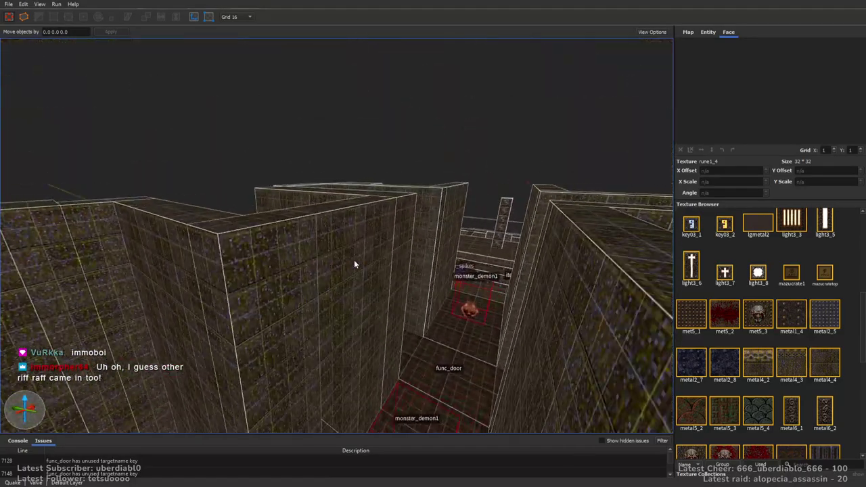
scroll(353, 264, down, 10)
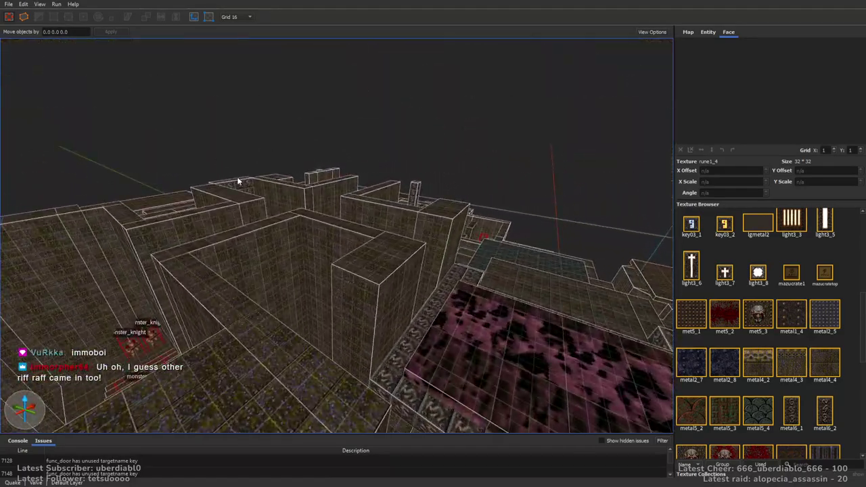
Step: Shorten the rune1_7 trim beside the monster_shambler opening to 80 units and extend the adjoining rune1_4 brush to a height of 192
click(247, 193)
scroll(309, 277, up, 5)
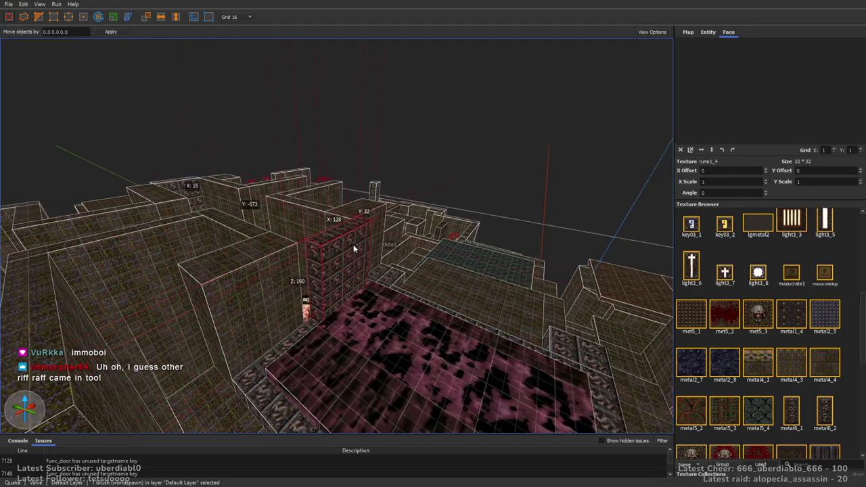
right_drag(354, 249, 366, 266)
scroll(387, 275, up, 4)
scroll(366, 266, up, 6)
right_drag(349, 315, 515, 247)
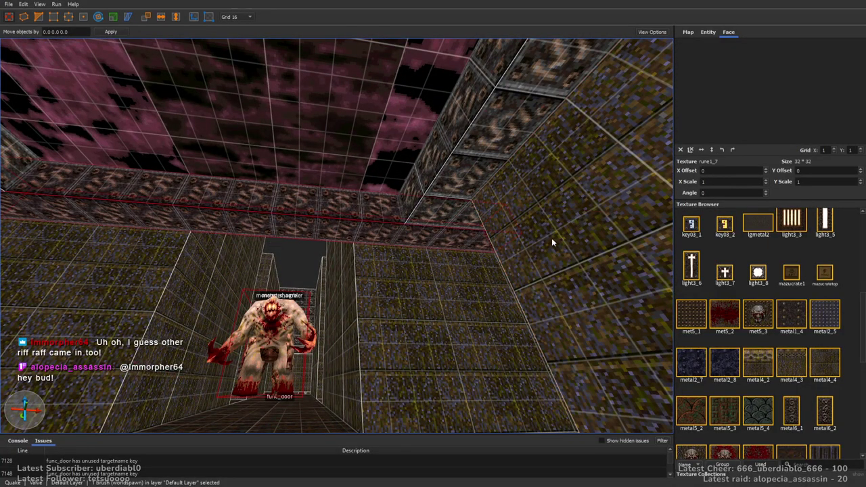
right_drag(381, 244, 186, 213)
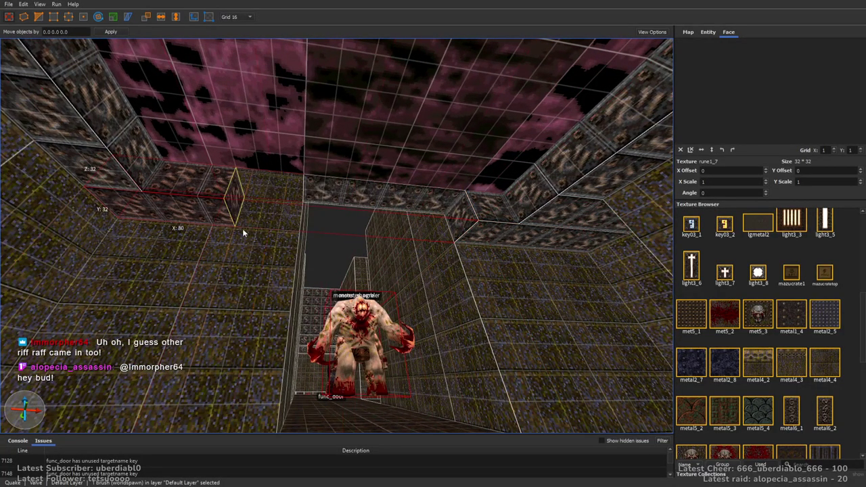
click(320, 224)
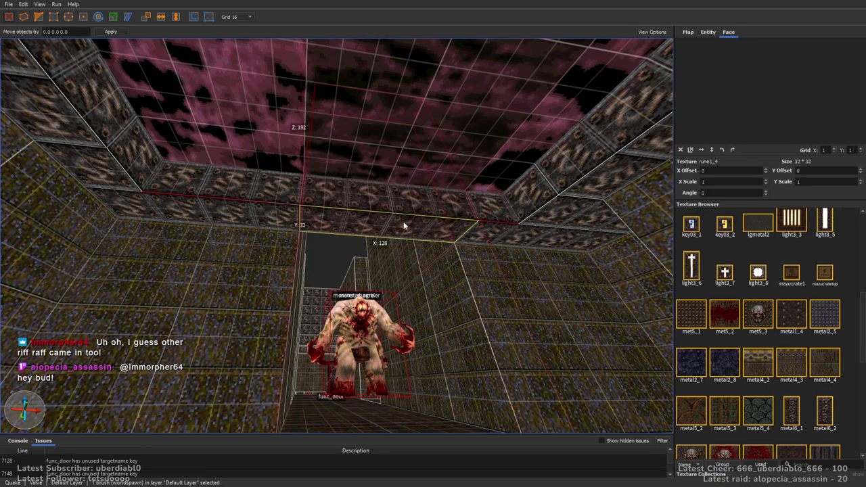
key(Escape)
Step: Cover the tall room with a flat brush, texture it sky1 and extend it over the surrounding metal4_4 walls
mouse_move(404, 266)
right_down()
mouse_move(348, 246)
mouse_move(438, 243)
mouse_move(410, 318)
mouse_move(381, 332)
mouse_move(410, 276)
mouse_move(413, 313)
mouse_move(429, 269)
mouse_move(503, 291)
mouse_move(400, 257)
mouse_move(423, 287)
mouse_move(474, 250)
mouse_move(505, 246)
mouse_move(414, 256)
mouse_move(416, 203)
mouse_move(402, 236)
mouse_move(433, 261)
mouse_move(481, 271)
mouse_move(559, 243)
right_up()
drag(559, 243, 306, 338)
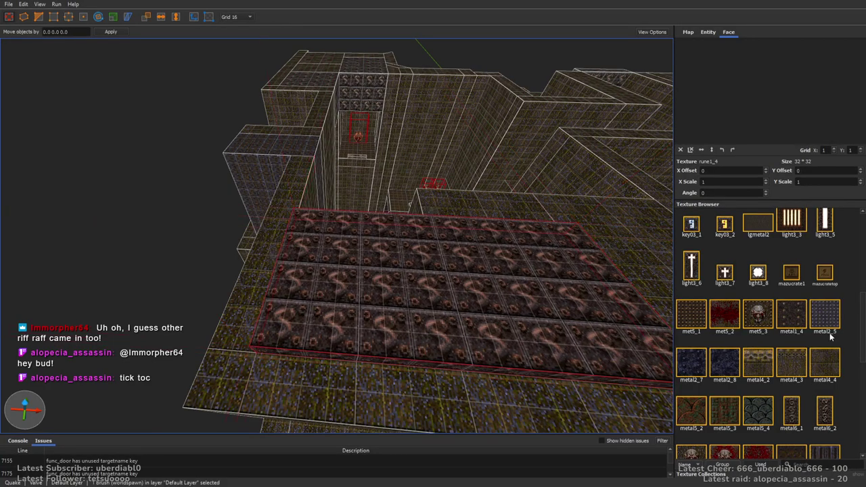
scroll(824, 342, down, 5)
scroll(824, 342, up, 1)
click(791, 371)
right_drag(482, 269, 555, 230)
shift+drag(529, 234, 135, 183)
mouse_move(135, 182)
right_down()
mouse_move(387, 242)
mouse_move(429, 246)
mouse_move(447, 213)
mouse_move(386, 207)
mouse_move(221, 157)
mouse_move(462, 222)
mouse_move(464, 236)
mouse_move(396, 276)
mouse_move(460, 283)
mouse_move(265, 232)
right_up()
mouse_move(208, 222)
right_down()
mouse_move(494, 209)
mouse_move(466, 226)
mouse_move(440, 218)
mouse_move(504, 158)
right_up()
mouse_move(503, 158)
shift+mouse_down()
mouse_move(352, 219)
mouse_move(369, 221)
shift+mouse_up()
mouse_move(369, 221)
right_down()
mouse_move(507, 203)
mouse_move(483, 199)
mouse_move(507, 207)
mouse_move(425, 201)
mouse_move(476, 199)
mouse_move(504, 219)
mouse_move(417, 128)
mouse_move(363, 246)
mouse_move(457, 236)
right_up()
Step: Raise the rune1_4 block above the corridor entrance toward the sky1 ceiling
click(504, 219)
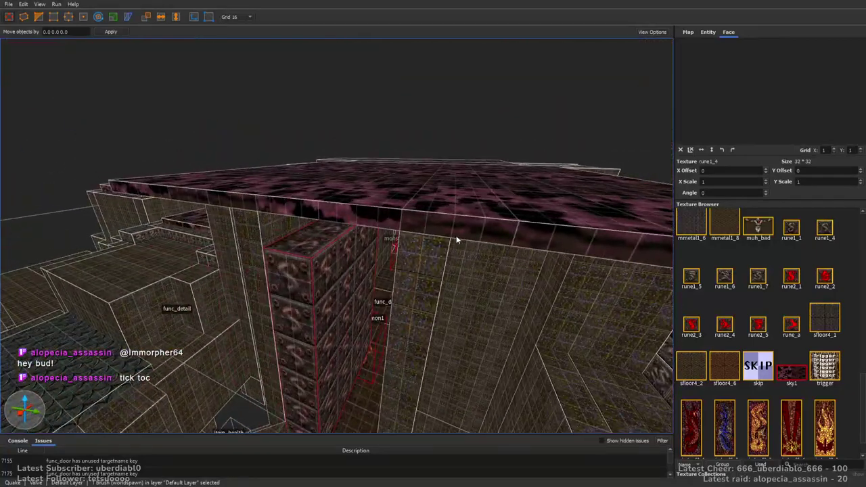
scroll(456, 236, up, 3)
mouse_move(443, 300)
right_down()
mouse_move(529, 298)
mouse_move(464, 257)
right_up()
key(Escape)
Step: Select the two low metal4_4 wall brushes beside the item_spikes steps and raise them to a height of 544 units
right_drag(478, 292, 379, 286)
scroll(379, 287, down, 10)
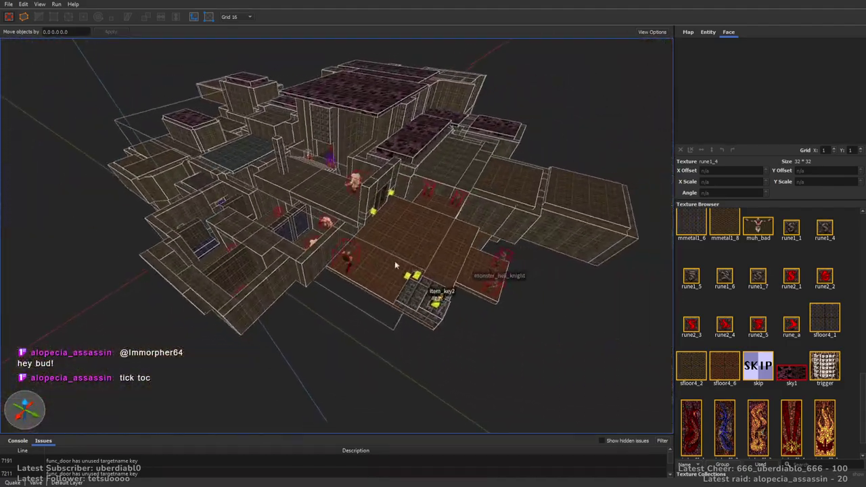
scroll(443, 265, up, 3)
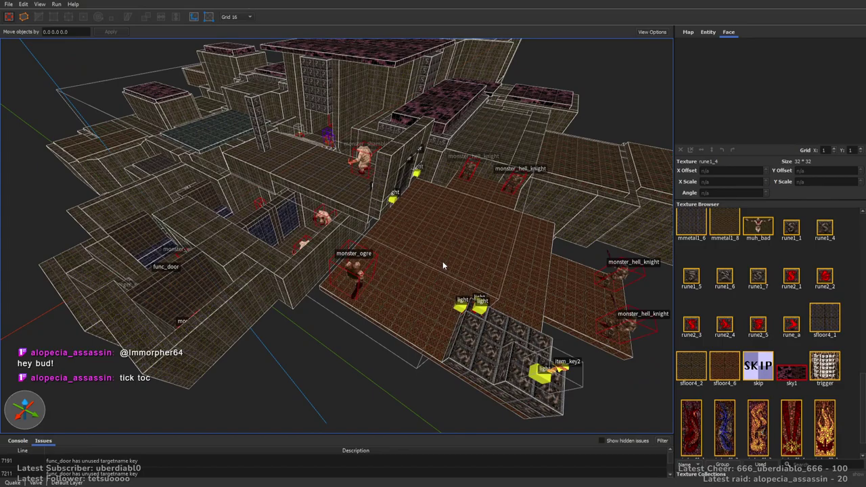
right_drag(442, 265, 379, 217)
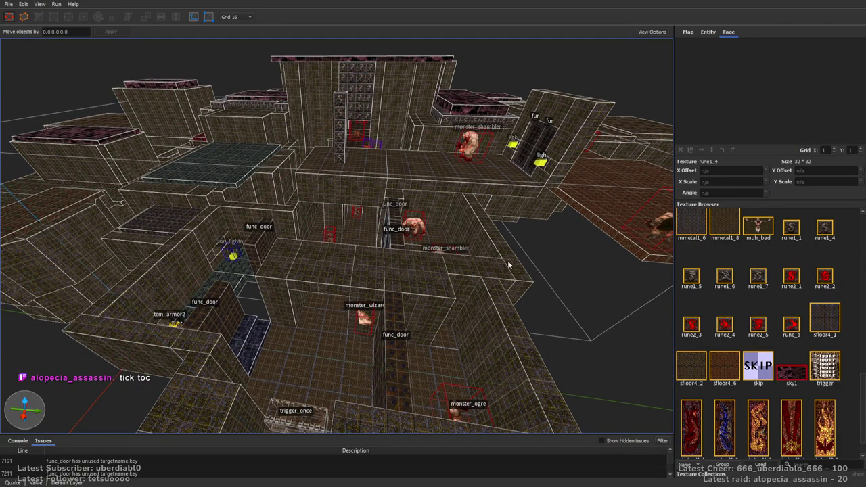
mouse_move(428, 263)
right_down()
mouse_move(490, 236)
mouse_move(466, 234)
mouse_move(448, 256)
mouse_move(424, 257)
mouse_move(460, 257)
mouse_move(418, 269)
mouse_move(378, 336)
right_up()
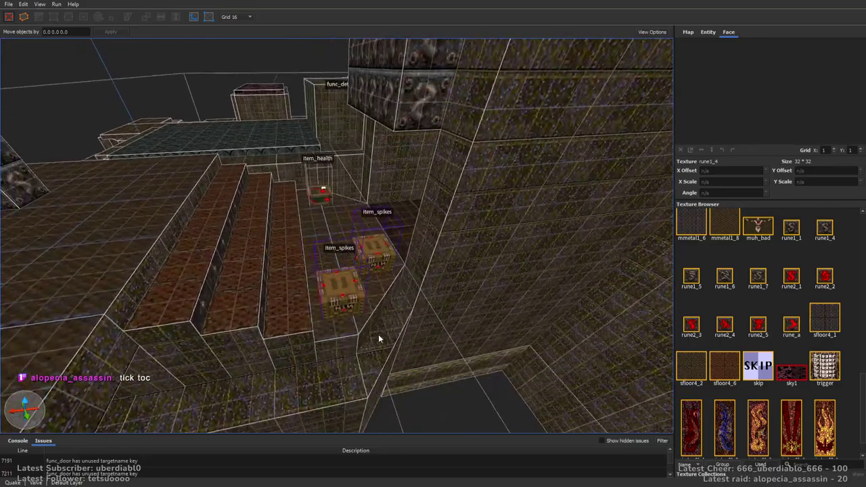
click(378, 336)
ctrl+click(317, 394)
mouse_move(317, 395)
right_down()
mouse_move(390, 350)
mouse_move(416, 348)
mouse_move(371, 353)
right_up()
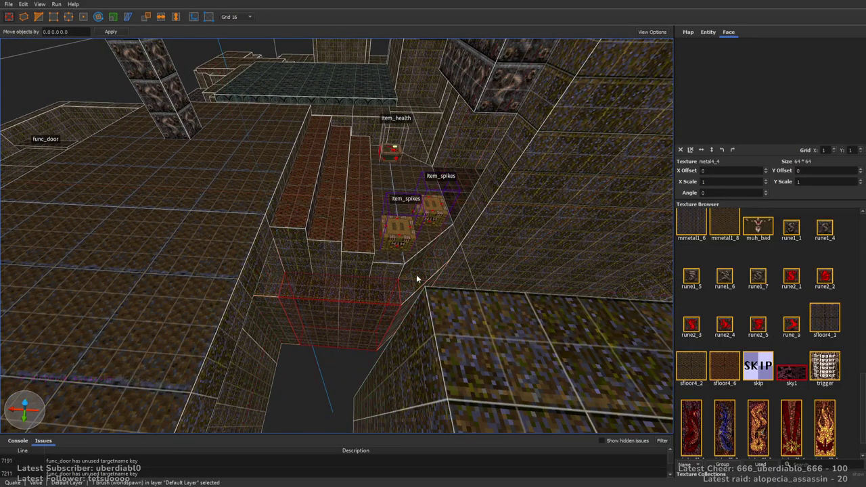
scroll(433, 251, up, 5)
scroll(443, 224, down, 5)
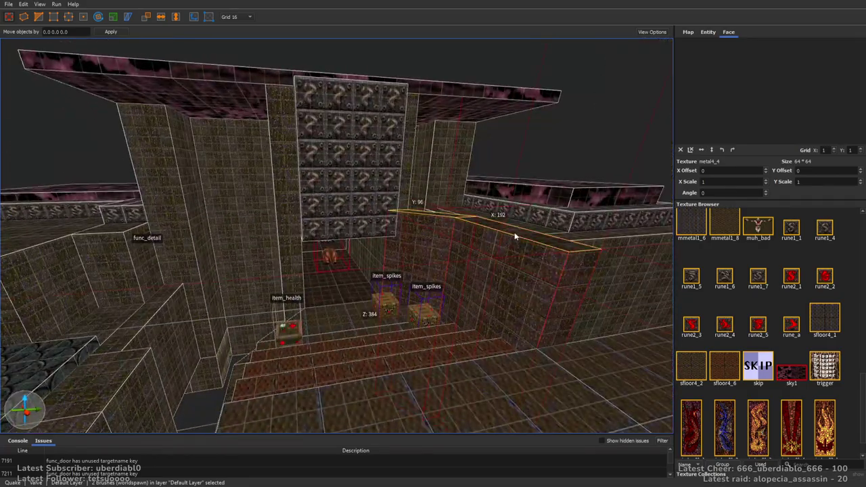
scroll(490, 169, up, 5)
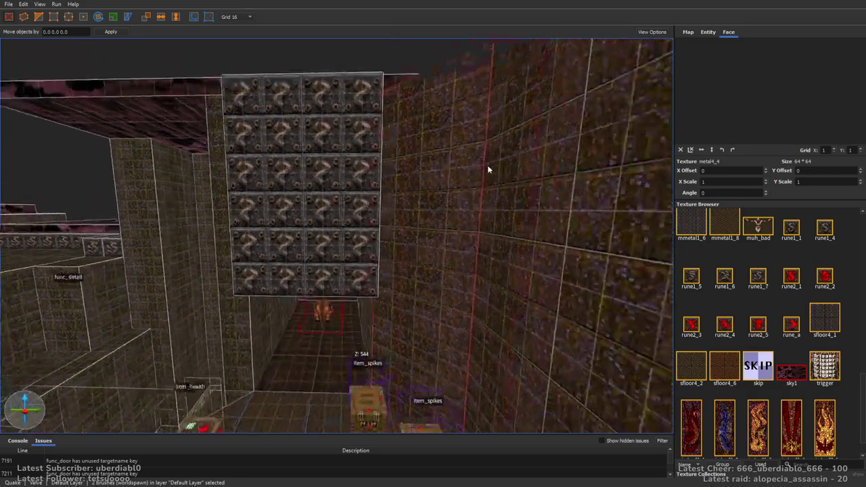
Step: Adjust the corners of the rune1_4 block above the item_spikes passage with the Vertex tool to fit the adjoining walls
mouse_move(489, 169)
right_down()
mouse_move(474, 255)
mouse_move(406, 203)
right_up()
click(359, 287)
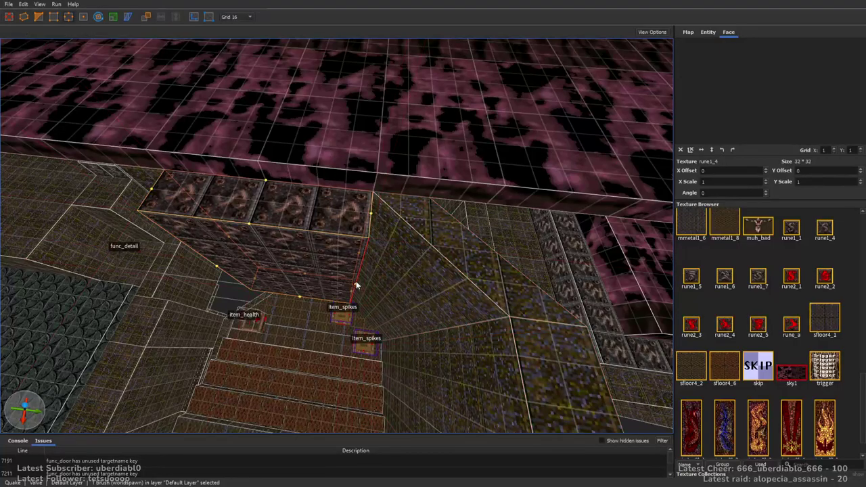
mouse_move(215, 264)
right_down()
mouse_move(406, 285)
mouse_move(376, 291)
mouse_move(488, 289)
mouse_move(398, 268)
mouse_move(466, 253)
mouse_move(431, 253)
right_up()
click(381, 283)
Step: Raise the metal4_4 wall brushes next to the item_health steps and the func_detail
click(398, 267)
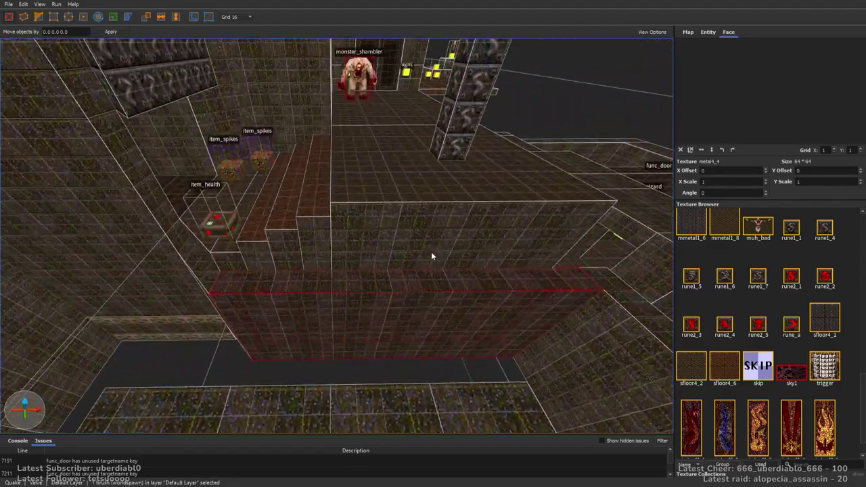
ctrl+click(410, 303)
right_drag(342, 306, 273, 284)
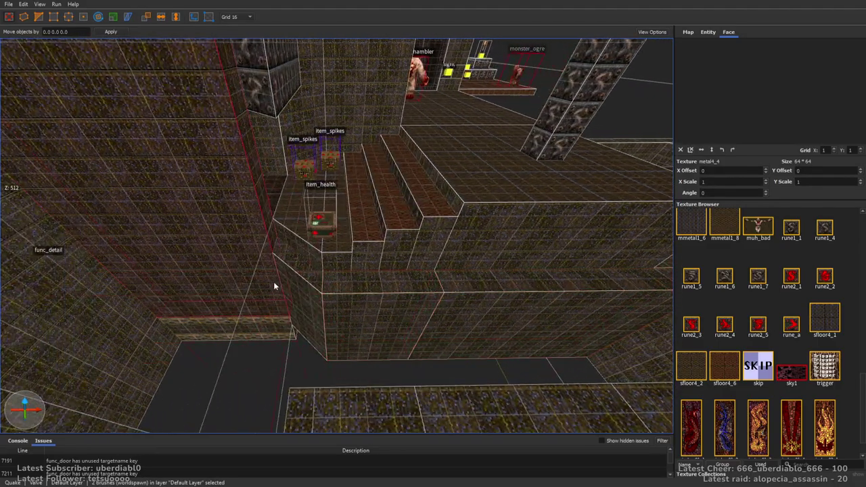
right_drag(354, 299, 278, 86)
shift+drag(281, 56, 257, 136)
key(Escape)
Step: Size the metal4_4 pillar between the steps and the monster_shambler platform to 32 by 64 by 256 units
right_drag(385, 190, 412, 247)
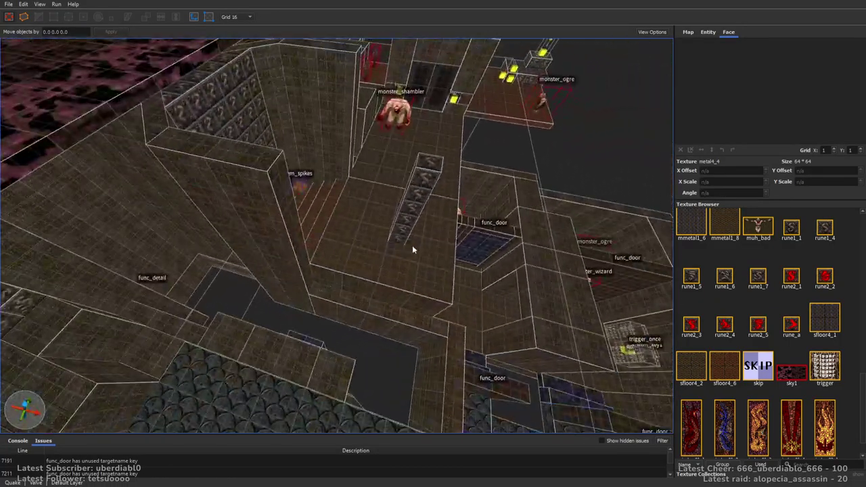
mouse_move(363, 193)
right_down()
mouse_move(389, 204)
mouse_move(373, 178)
mouse_move(233, 189)
mouse_move(344, 250)
right_up()
click(344, 250)
mouse_move(286, 255)
right_down()
mouse_move(375, 257)
mouse_move(349, 272)
right_up()
right_drag(402, 258, 368, 352)
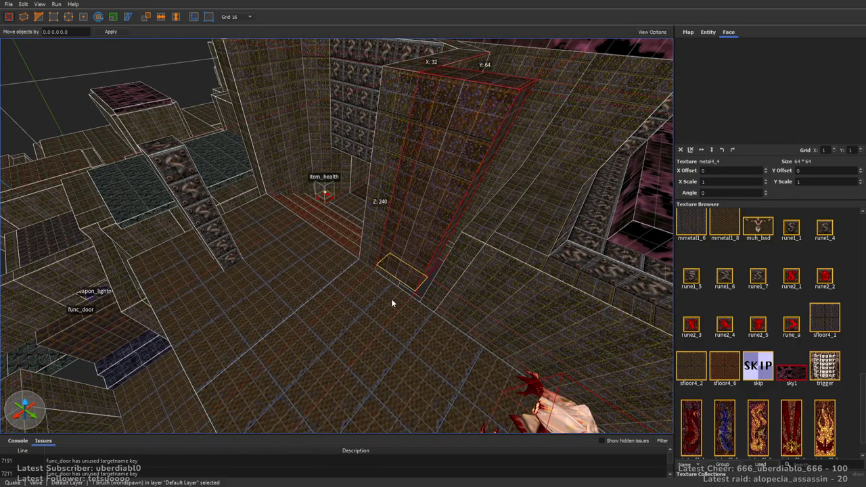
right_drag(389, 302, 392, 293)
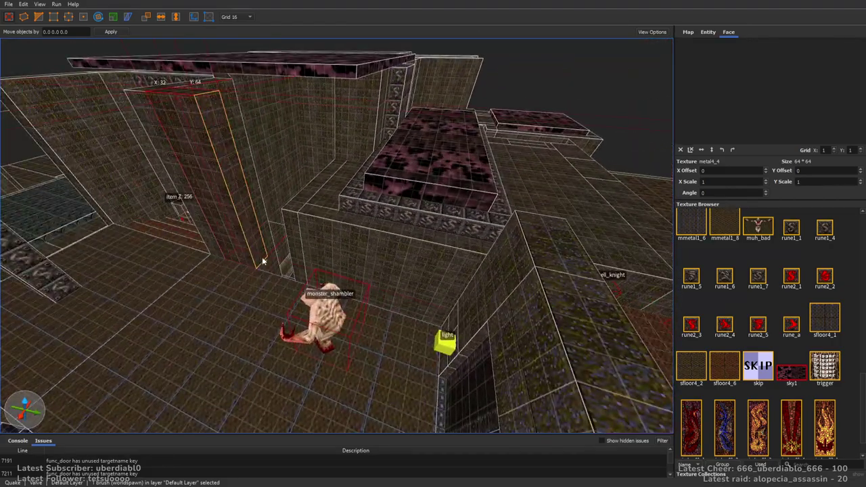
Step: Extend metal4_4 wall brushes 256 units high around the monster_shambler platform and back toward the item_spikes steps
right_drag(463, 280, 491, 213)
ctrl+click(478, 199)
shift+drag(477, 199, 566, 271)
click(384, 145)
mouse_move(383, 145)
right_down()
mouse_move(436, 187)
mouse_move(314, 156)
right_up()
right_drag(326, 262, 475, 302)
mouse_move(316, 329)
right_down()
mouse_move(438, 337)
mouse_move(480, 307)
right_up()
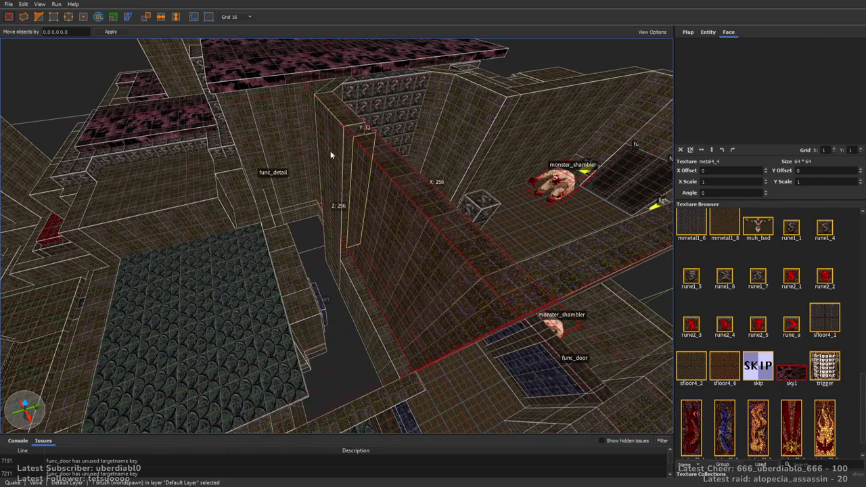
right_drag(318, 134, 435, 142)
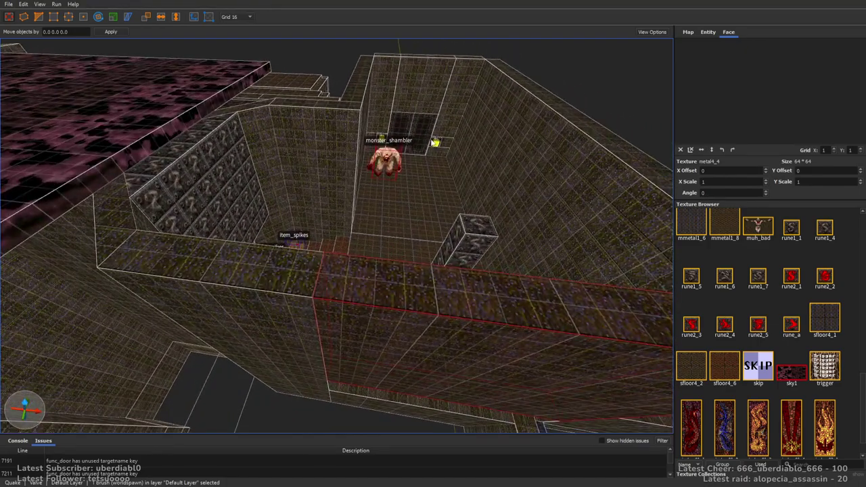
right_drag(681, 228, 284, 205)
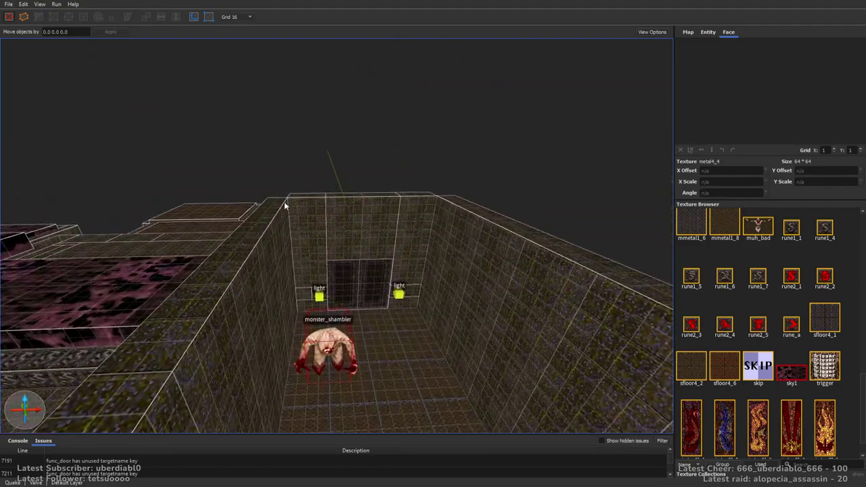
Step: Add rune1_4 ceiling beams, 64 units wide and 64 high, spanning the monster_shambler room
right_drag(478, 257, 339, 236)
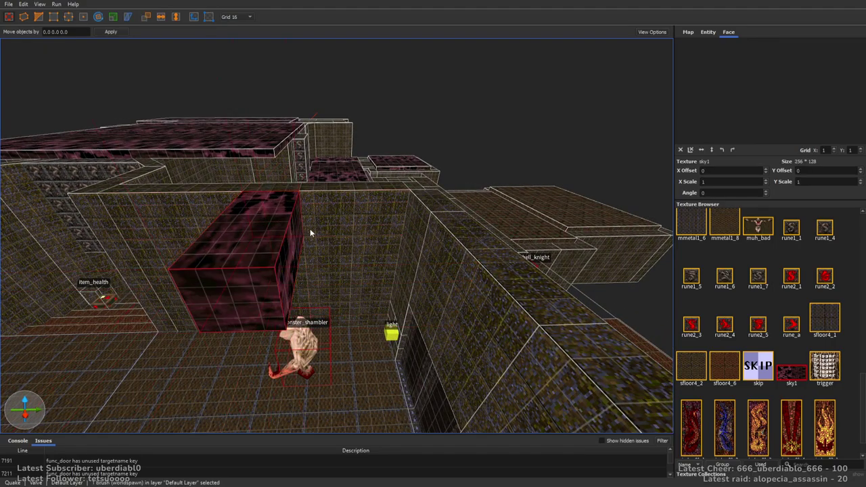
key(ctrl+u)
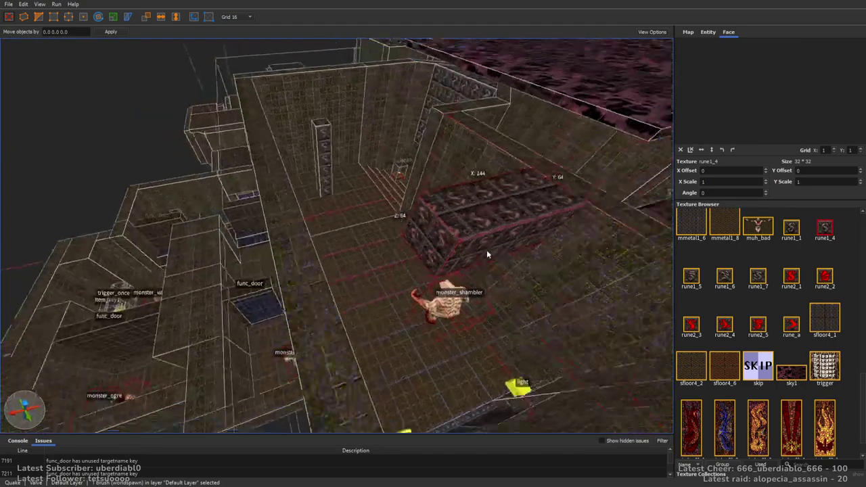
mouse_move(314, 274)
right_down()
mouse_move(383, 284)
mouse_move(474, 189)
right_up()
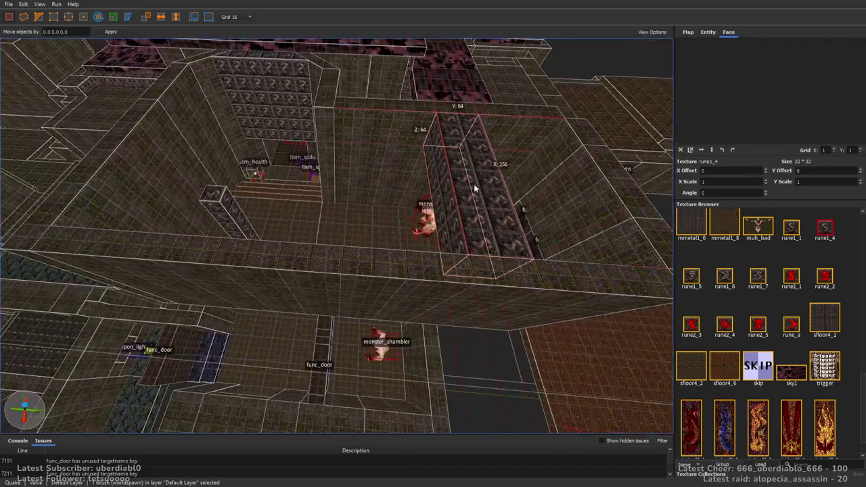
mouse_move(318, 170)
right_down()
mouse_move(408, 187)
mouse_move(274, 193)
mouse_move(372, 217)
mouse_move(465, 257)
mouse_move(162, 216)
right_up()
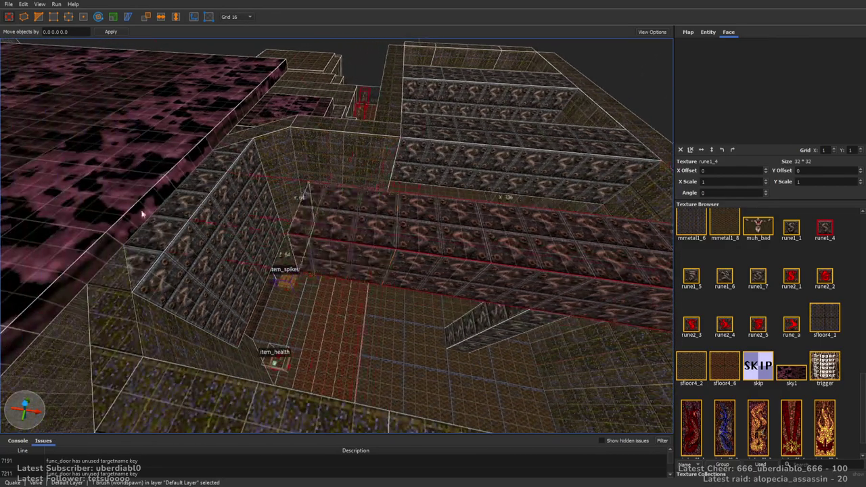
key(Escape)
Step: Cover the monster_shambler room and its rune1_4 beams with a flat sky1 brush
mouse_move(92, 213)
right_down()
mouse_move(442, 245)
mouse_move(366, 249)
mouse_move(360, 237)
mouse_move(499, 246)
mouse_move(464, 182)
right_up()
mouse_move(489, 156)
right_down()
mouse_move(395, 207)
mouse_move(270, 357)
right_up()
click(275, 359)
click(800, 373)
right_drag(393, 275, 538, 249)
key(Escape)
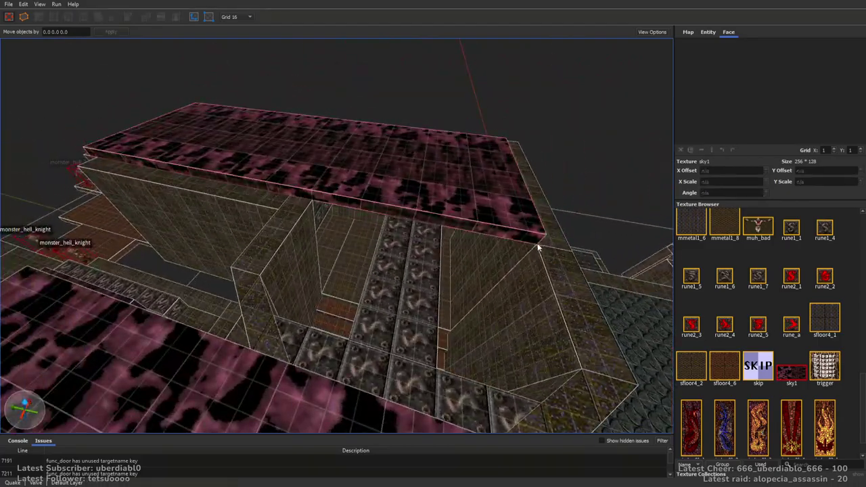
Step: Extend the metal4_4 wall beside the monster_hell_knight passage to 480 units long, 32 thick and 256 high
mouse_move(407, 277)
mouse_down()
mouse_move(268, 308)
mouse_move(249, 302)
mouse_up()
mouse_move(497, 262)
right_down()
mouse_move(525, 291)
mouse_move(518, 262)
mouse_move(594, 254)
mouse_move(360, 253)
mouse_move(418, 275)
mouse_move(399, 273)
mouse_move(383, 255)
right_up()
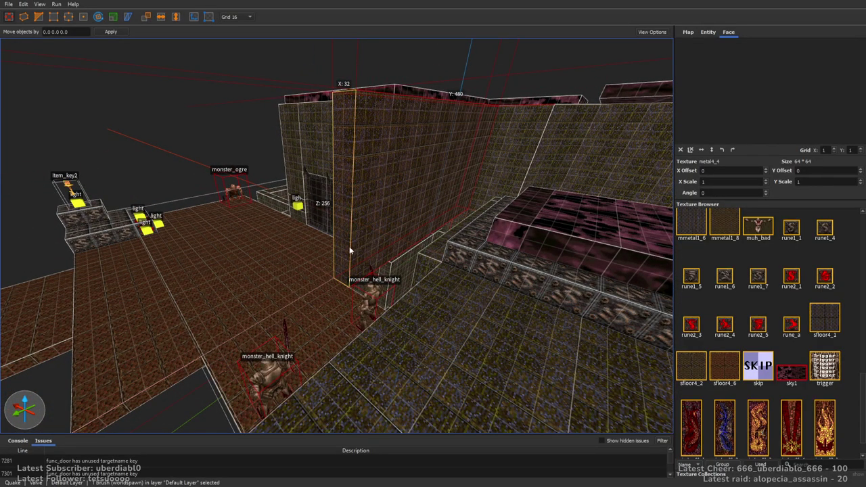
click(353, 259)
mouse_move(398, 285)
right_down()
mouse_move(428, 227)
mouse_move(463, 289)
right_up()
Step: Add metal4_4 wall brushes 256 units high at the outdoor floor's corner, making the end piece 112 by 32 units
mouse_move(474, 257)
right_down()
mouse_move(491, 265)
mouse_move(475, 267)
mouse_move(441, 174)
right_up()
drag(442, 174, 459, 274)
mouse_move(459, 274)
right_down()
mouse_move(445, 295)
mouse_move(547, 299)
mouse_move(431, 283)
right_up()
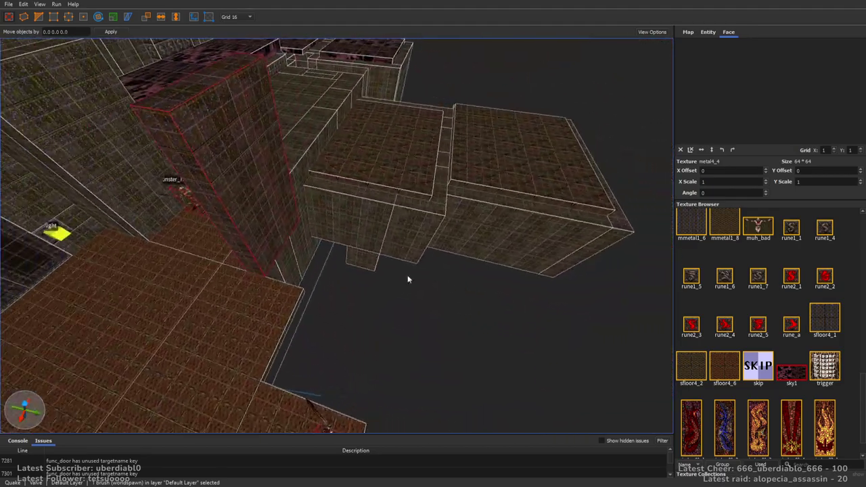
drag(257, 235, 468, 251)
right_drag(468, 251, 539, 212)
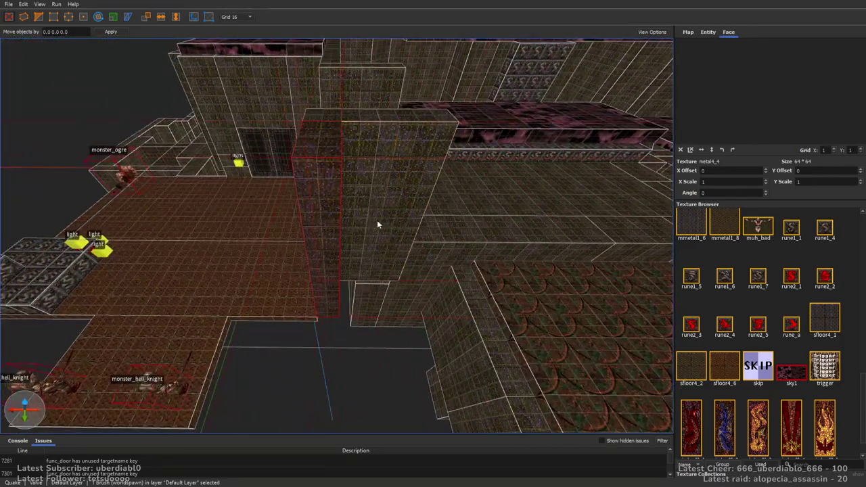
right_drag(225, 257, 265, 278)
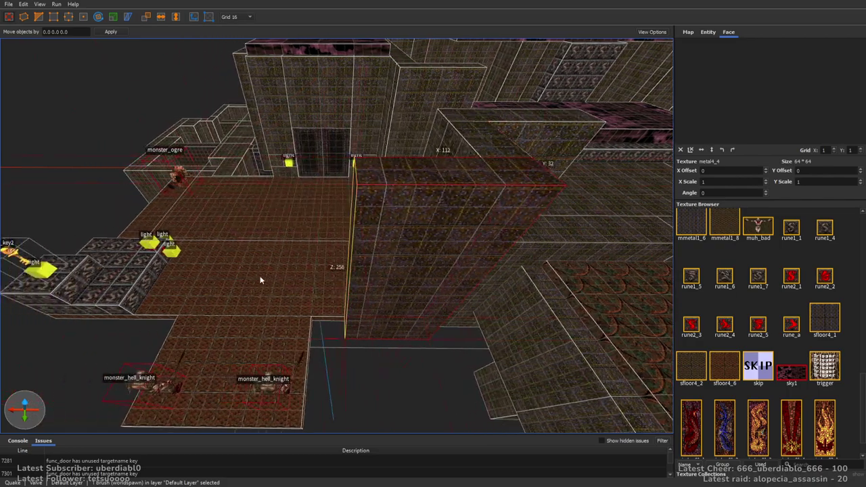
Step: Continue the 256-unit-high metal4_4 walls around the monster_hell_knight alcove and toward the item_key2 platform
mouse_move(319, 371)
right_down()
mouse_move(295, 344)
mouse_move(534, 362)
mouse_move(379, 350)
mouse_move(433, 352)
mouse_move(421, 309)
mouse_move(449, 320)
mouse_move(496, 264)
right_up()
shift+drag(496, 264, 382, 254)
shift+drag(433, 260, 418, 430)
right_drag(418, 430, 462, 333)
shift+drag(462, 333, 427, 275)
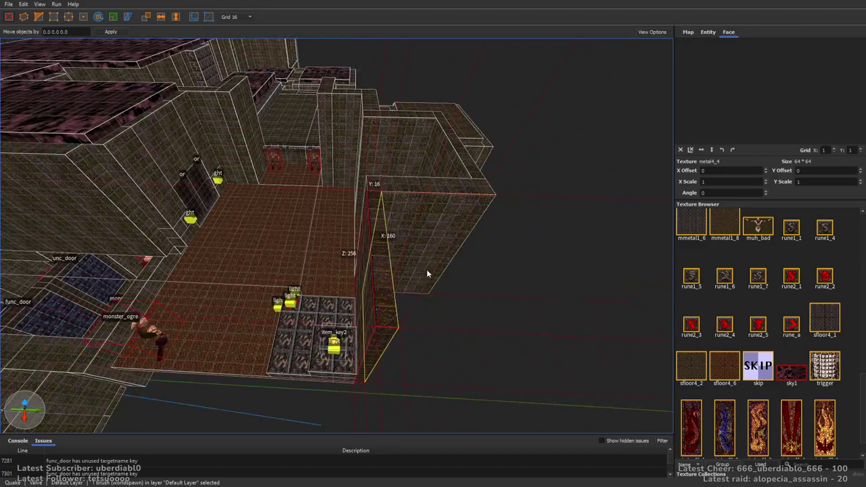
Step: Extend the metal4_4 walls past the item_key2 platform to a 32 by 32 unit corner beside the monster_ogre
shift+drag(394, 351, 388, 384)
mouse_move(388, 383)
right_down()
mouse_move(410, 329)
mouse_move(470, 326)
right_up()
mouse_move(447, 345)
shift+mouse_down()
mouse_move(434, 361)
mouse_move(393, 365)
shift+mouse_up()
mouse_move(393, 365)
right_down()
mouse_move(489, 368)
mouse_move(481, 220)
right_up()
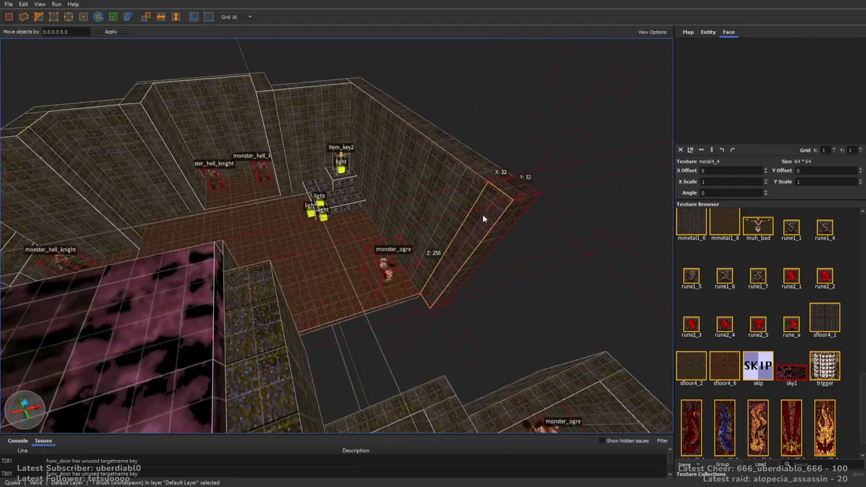
Step: Span the opening above the two monster_hell_knights with a brush 192 units wide and 32 thick
mouse_move(258, 292)
right_down()
mouse_move(369, 299)
mouse_move(371, 248)
mouse_move(408, 280)
mouse_move(499, 274)
mouse_move(246, 280)
right_up()
key(Escape)
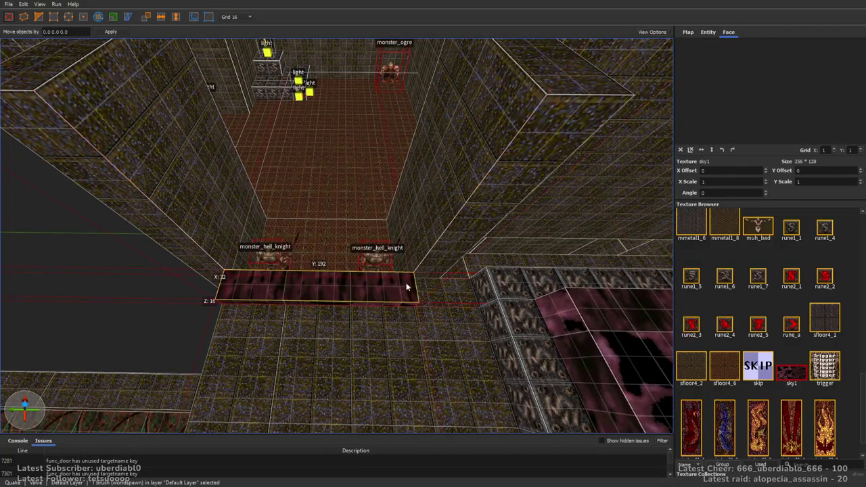
drag(406, 283, 502, 111)
Step: Apply the muh_bad texture to the wall face above the two monster_hell_knights and set its offsets to X 192 and Y 64
click(757, 228)
mouse_move(440, 231)
right_down()
mouse_move(473, 224)
mouse_move(419, 233)
mouse_move(440, 230)
right_up()
key(Right)
key(Right)
key(Right)
key(Right)
key(Right)
key(Right)
key(Right)
key(Right)
key(Right)
key(Right)
key(Right)
key(Right)
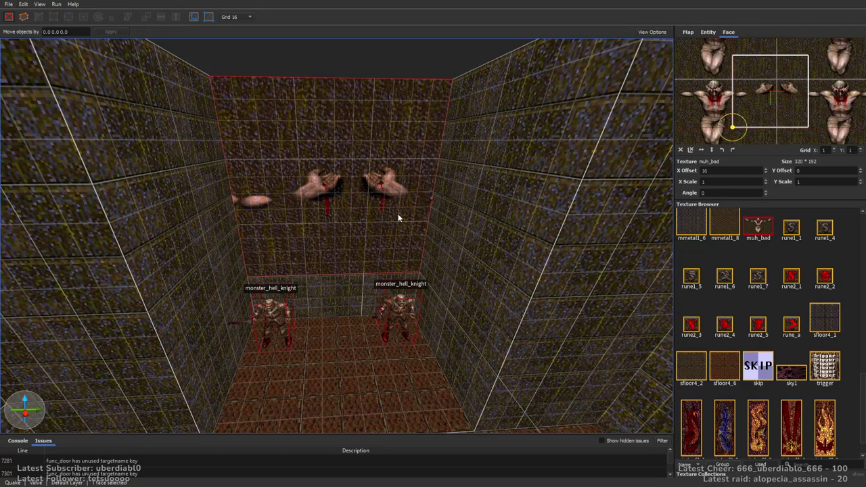
key(Down)
key(Down)
key(Down)
key(Down)
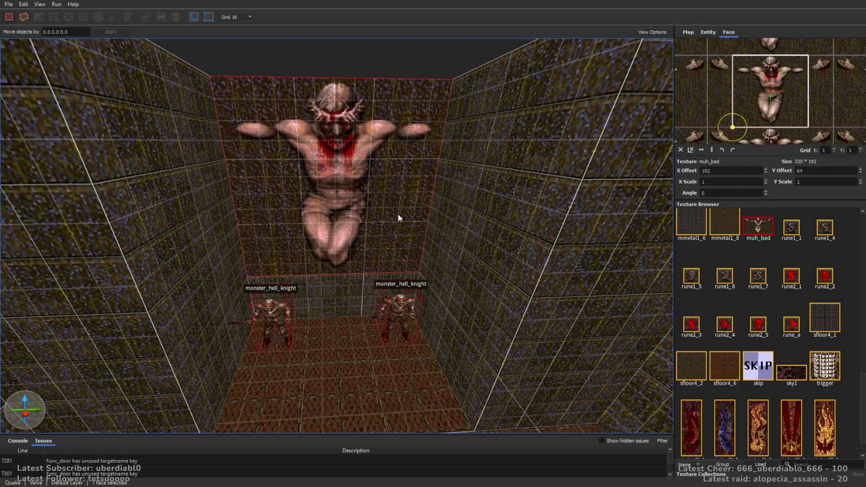
Step: Cover the monster_hell_knight alcove with a sky1 ceiling brush 192 by 96 units and 16 units thick
scroll(398, 218, down, 5)
right_drag(398, 218, 460, 257)
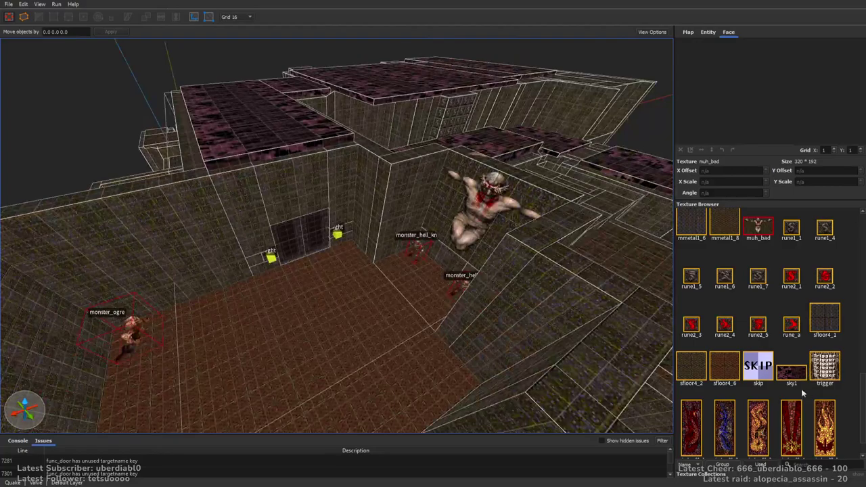
right_drag(487, 230, 492, 249)
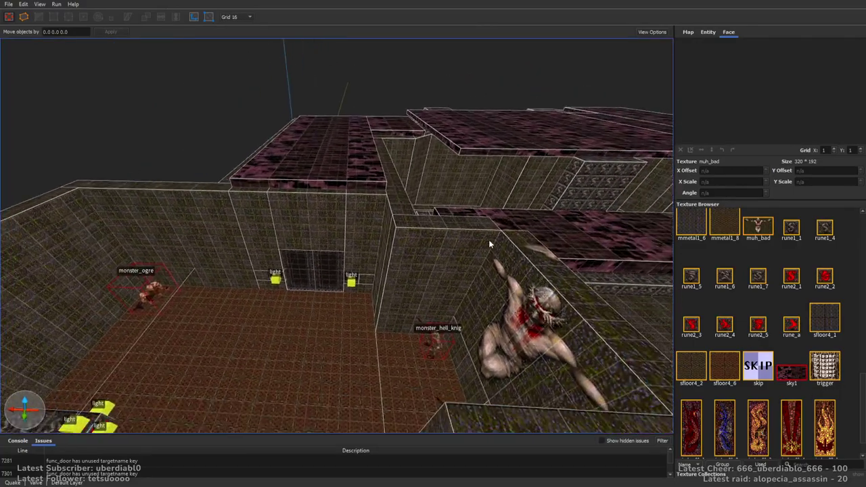
mouse_move(471, 266)
mouse_down()
mouse_move(400, 328)
mouse_move(422, 310)
mouse_up()
right_drag(422, 310, 491, 287)
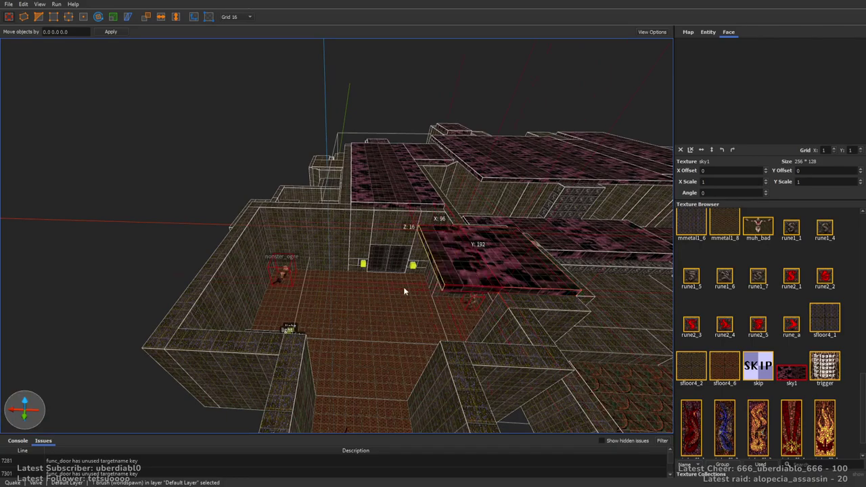
mouse_move(216, 333)
right_down()
mouse_move(318, 309)
mouse_move(294, 251)
mouse_move(193, 241)
mouse_move(248, 245)
mouse_move(172, 249)
mouse_move(512, 257)
mouse_move(478, 242)
mouse_move(607, 217)
mouse_move(439, 234)
mouse_move(474, 237)
mouse_move(400, 253)
mouse_move(536, 229)
mouse_move(453, 271)
mouse_move(594, 253)
mouse_move(474, 293)
mouse_move(397, 345)
mouse_move(608, 169)
right_up()
Step: Place an item_rockets and an item_spikes pickup on the floor in the corner beside the monster_hell_knight alcove
key(ctrl+2)
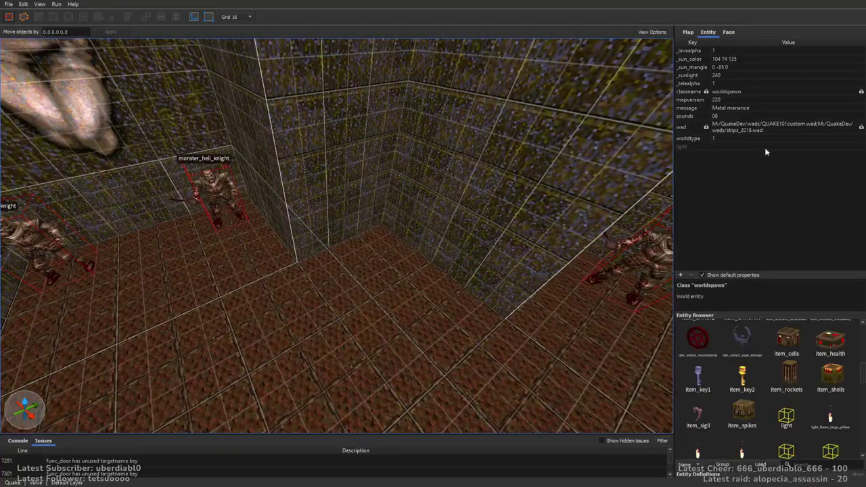
drag(791, 379, 378, 239)
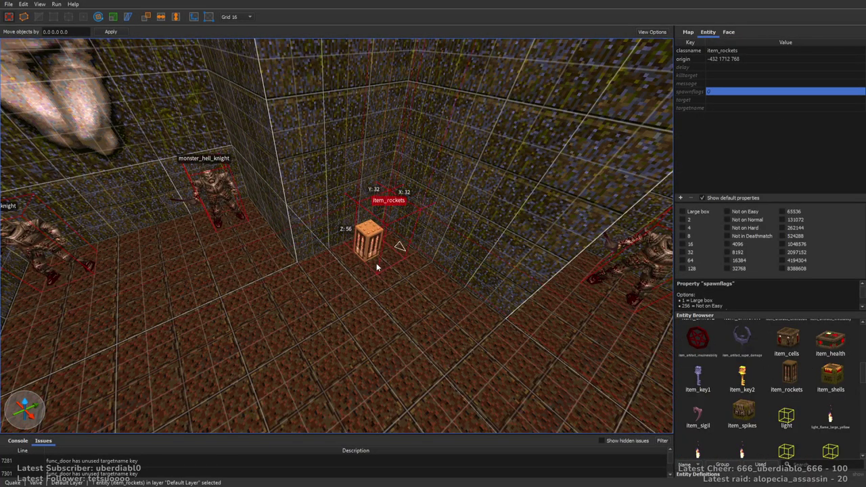
right_drag(376, 267, 352, 257)
drag(742, 409, 342, 252)
key(Escape)
Step: Place an item_shells pickup on the floor between the item_key2 platform and the monster_ogre
right_drag(353, 259, 609, 291)
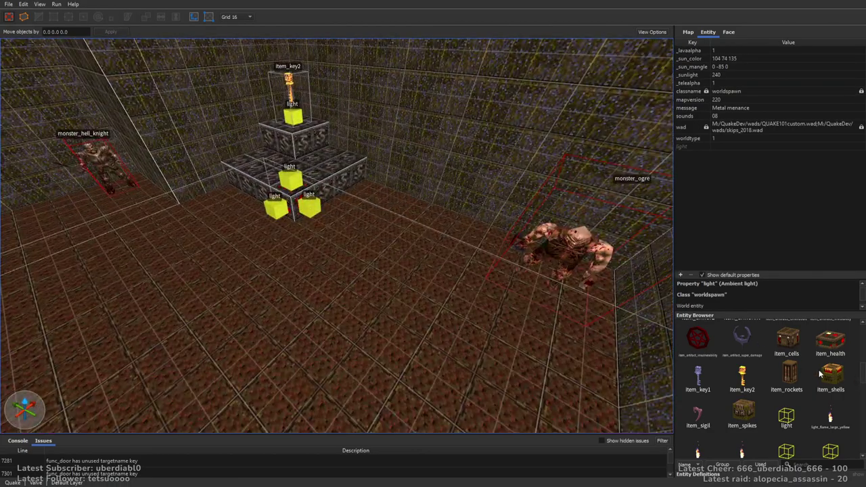
drag(821, 374, 363, 215)
right_drag(376, 206, 422, 246)
scroll(259, 269, up, 3)
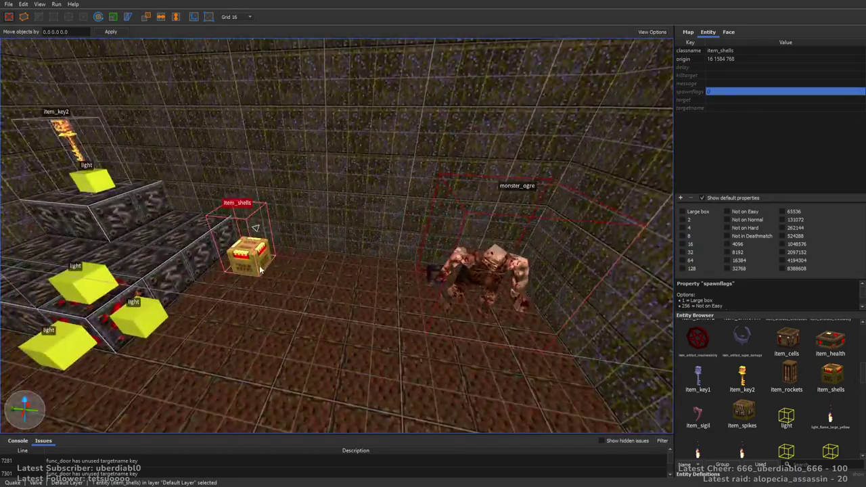
key(Escape)
Step: Place an item_health pickup on the floor between the two monster_hell_knights
right_drag(331, 285, 436, 287)
scroll(436, 288, up, 4)
drag(830, 338, 391, 283)
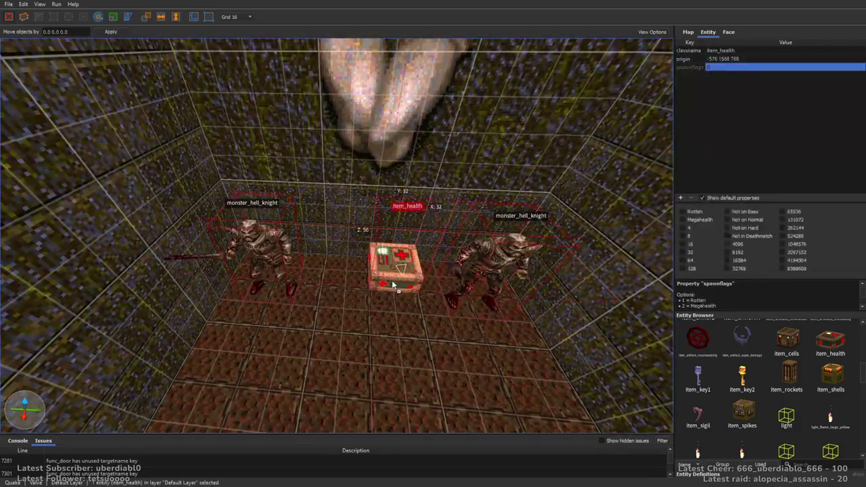
key(Escape)
Step: Begin closing the open rooms around the func_doors and the weapon_lightning passage with flat ceiling brushes
right_drag(442, 381, 467, 295)
right_drag(383, 319, 472, 270)
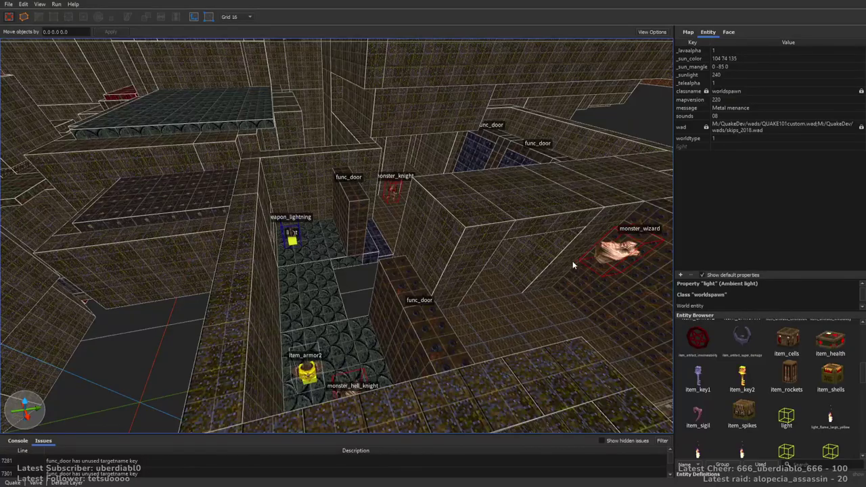
right_drag(464, 234, 496, 223)
click(365, 275)
mouse_move(351, 278)
right_down()
mouse_move(459, 288)
mouse_move(475, 256)
mouse_move(403, 210)
mouse_move(530, 196)
mouse_move(553, 207)
mouse_move(516, 185)
mouse_move(397, 248)
mouse_move(561, 232)
mouse_move(486, 286)
right_up()
key(Escape)
click(475, 302)
mouse_move(341, 354)
right_down()
mouse_move(456, 289)
mouse_move(373, 314)
right_up()
Step: Extend a 16-unit-thick ceiling brush to 528 by 256 units over the hall leading toward the trigger_once
ctrl+click(385, 278)
mouse_move(402, 240)
right_down()
mouse_move(383, 245)
mouse_move(458, 234)
mouse_move(394, 304)
mouse_move(467, 248)
mouse_move(469, 199)
mouse_move(498, 135)
mouse_move(408, 236)
right_up()
click(379, 252)
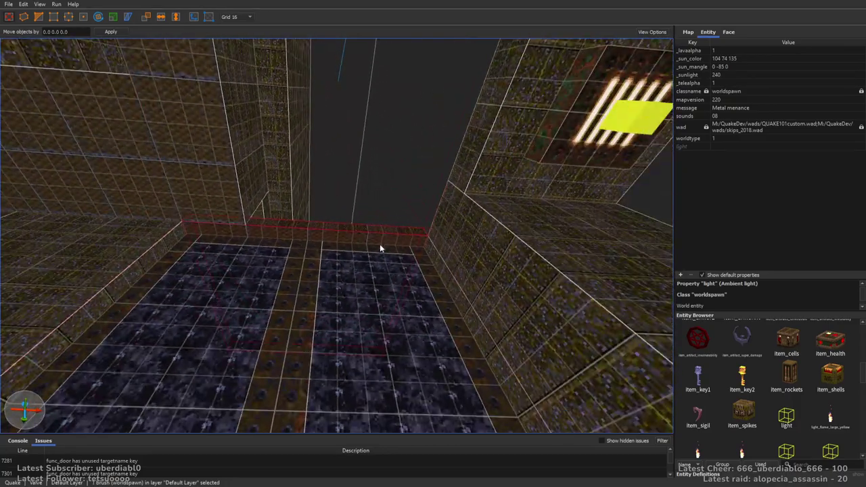
mouse_move(142, 167)
right_down()
mouse_move(266, 129)
mouse_move(311, 192)
right_up()
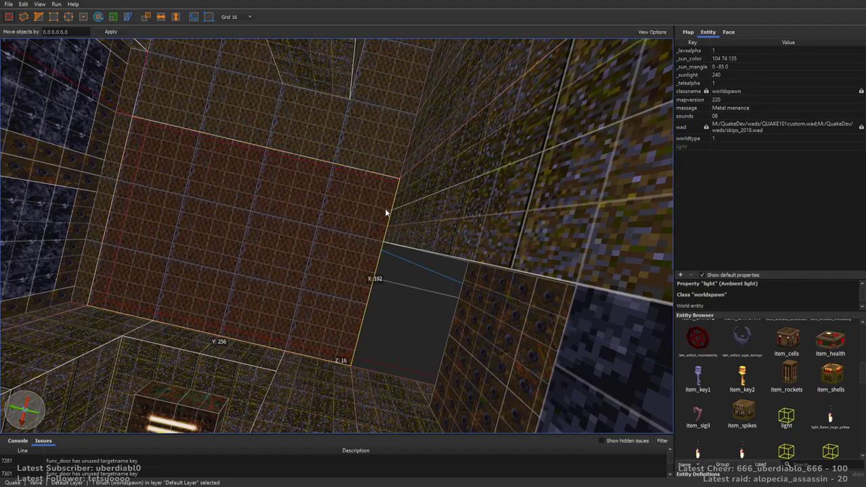
mouse_move(655, 344)
right_down()
mouse_move(496, 262)
mouse_move(385, 321)
mouse_move(416, 246)
mouse_move(246, 214)
mouse_move(220, 198)
mouse_move(216, 181)
right_up()
right_drag(359, 247, 327, 112)
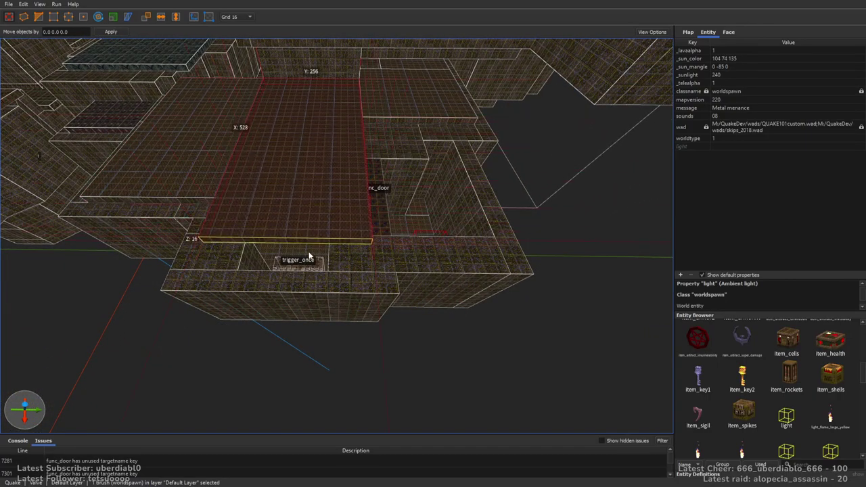
mouse_move(308, 268)
right_down()
mouse_move(357, 174)
mouse_move(344, 128)
right_up()
drag(344, 130, 341, 243)
key(Escape)
Step: Place a 128 by 128 by 32 unit brush over the studded-metal recess, shifting it by -272 units along X
scroll(481, 250, up, 15)
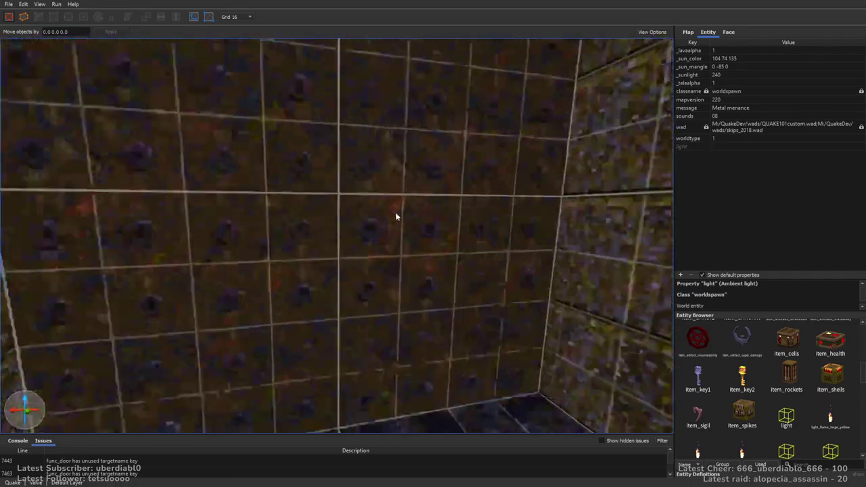
mouse_move(396, 216)
right_down()
mouse_move(485, 183)
mouse_move(571, 187)
mouse_move(406, 132)
right_up()
click(406, 132)
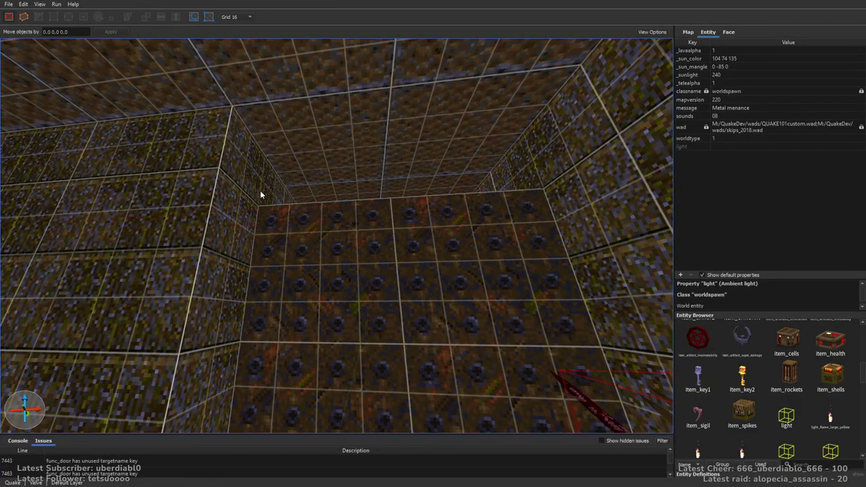
right_drag(273, 220, 312, 394)
right_drag(245, 397, 284, 347)
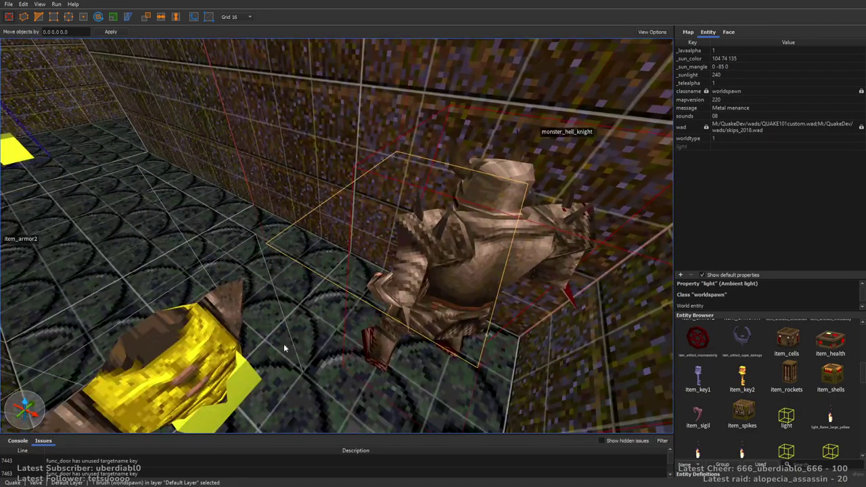
mouse_move(312, 270)
right_down()
mouse_move(352, 105)
mouse_move(400, 372)
mouse_move(407, 226)
mouse_move(462, 267)
mouse_move(284, 278)
mouse_move(239, 316)
mouse_move(273, 261)
mouse_move(362, 271)
mouse_move(269, 288)
mouse_move(358, 359)
mouse_move(337, 305)
right_up()
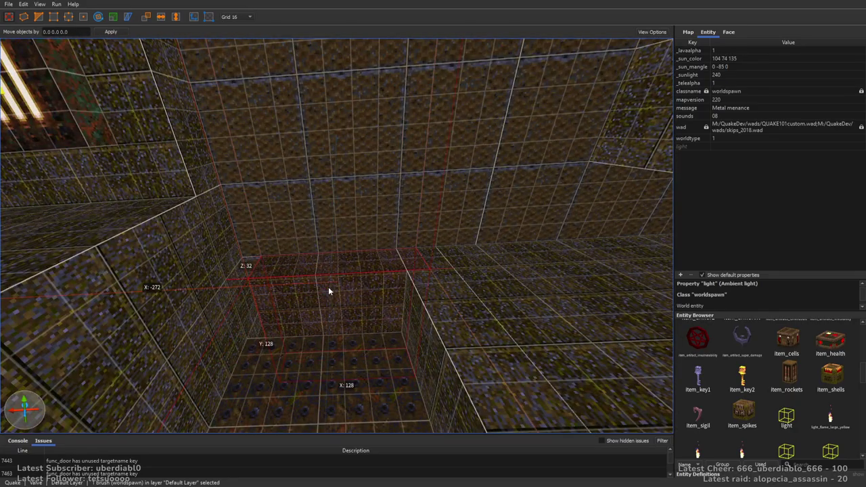
key(Escape)
Step: Add a light entity in front of the trigger_changelevel frame near the monster_shamblers and raise it off the floor
mouse_move(473, 279)
right_down()
mouse_move(506, 303)
mouse_move(475, 256)
right_up()
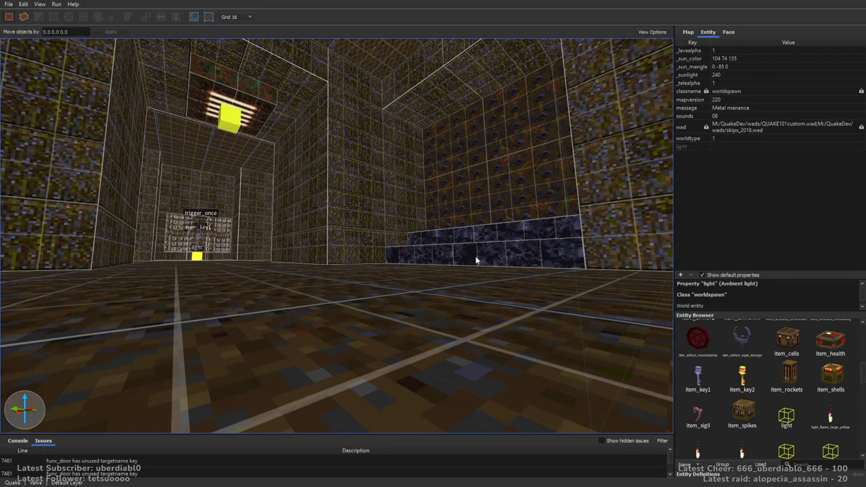
mouse_move(506, 265)
right_down()
mouse_move(544, 296)
mouse_move(329, 284)
mouse_move(319, 258)
mouse_move(417, 271)
mouse_move(523, 265)
mouse_move(428, 269)
mouse_move(571, 280)
mouse_move(429, 281)
mouse_move(372, 268)
mouse_move(421, 282)
mouse_move(500, 268)
mouse_move(490, 271)
mouse_move(503, 278)
mouse_move(383, 265)
mouse_move(388, 296)
mouse_move(299, 286)
mouse_move(397, 257)
mouse_move(277, 269)
mouse_move(481, 272)
mouse_move(456, 284)
mouse_move(312, 268)
mouse_move(215, 224)
right_up()
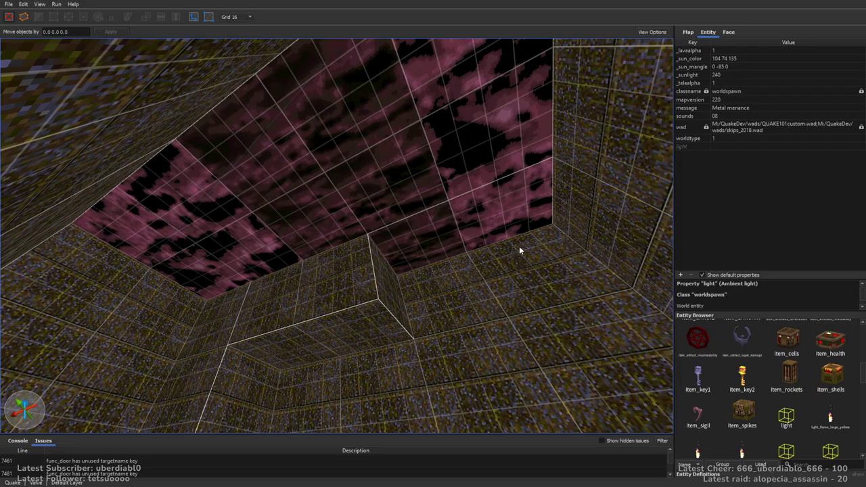
right_drag(519, 246, 363, 210)
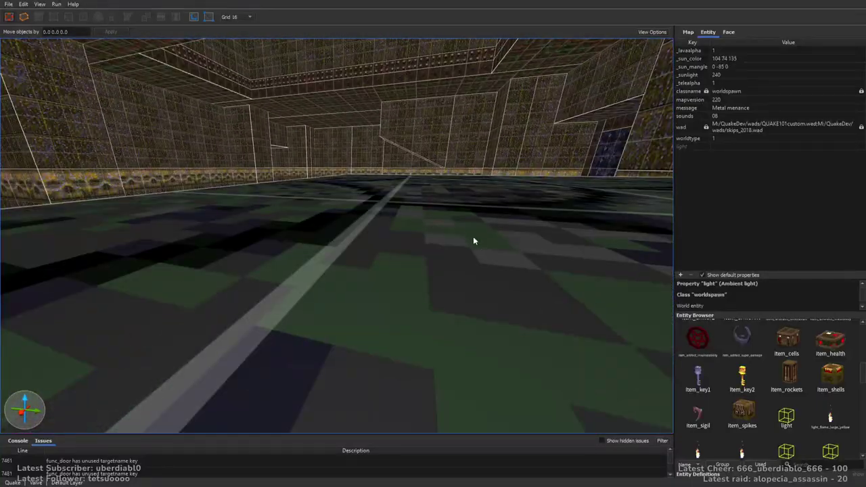
mouse_move(486, 266)
right_down()
mouse_move(518, 237)
mouse_move(437, 216)
mouse_move(393, 194)
mouse_move(429, 232)
mouse_move(370, 241)
mouse_move(484, 203)
mouse_move(491, 240)
mouse_move(479, 225)
mouse_move(356, 257)
mouse_move(406, 291)
mouse_move(411, 278)
mouse_move(506, 311)
mouse_move(503, 270)
mouse_move(483, 235)
mouse_move(518, 246)
mouse_move(532, 272)
mouse_move(532, 203)
mouse_move(561, 207)
mouse_move(559, 228)
mouse_move(580, 184)
mouse_move(600, 228)
mouse_move(506, 264)
mouse_move(518, 286)
mouse_move(530, 253)
mouse_move(412, 248)
mouse_move(319, 263)
mouse_move(502, 277)
mouse_move(458, 249)
mouse_move(487, 241)
mouse_move(380, 247)
mouse_move(513, 295)
mouse_move(490, 291)
mouse_move(489, 248)
mouse_move(228, 223)
mouse_move(255, 170)
mouse_move(316, 151)
mouse_move(257, 209)
mouse_move(341, 239)
mouse_move(333, 242)
mouse_move(373, 203)
mouse_move(475, 213)
mouse_move(493, 242)
mouse_move(415, 232)
mouse_move(412, 213)
mouse_move(485, 244)
right_up()
mouse_move(433, 250)
right_down()
mouse_move(399, 180)
mouse_move(482, 250)
mouse_move(532, 212)
mouse_move(453, 212)
mouse_move(508, 238)
mouse_move(329, 240)
mouse_move(407, 256)
mouse_move(661, 252)
right_up()
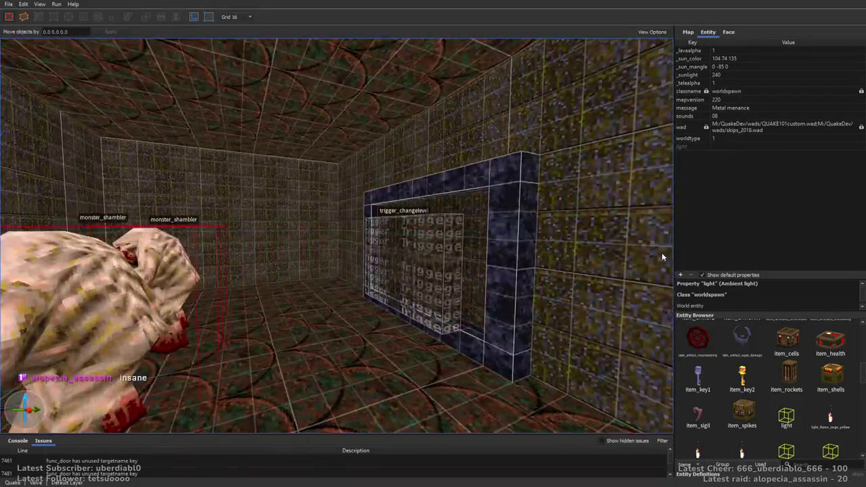
mouse_move(495, 247)
right_down()
mouse_move(491, 259)
mouse_move(779, 394)
right_up()
drag(786, 415, 523, 334)
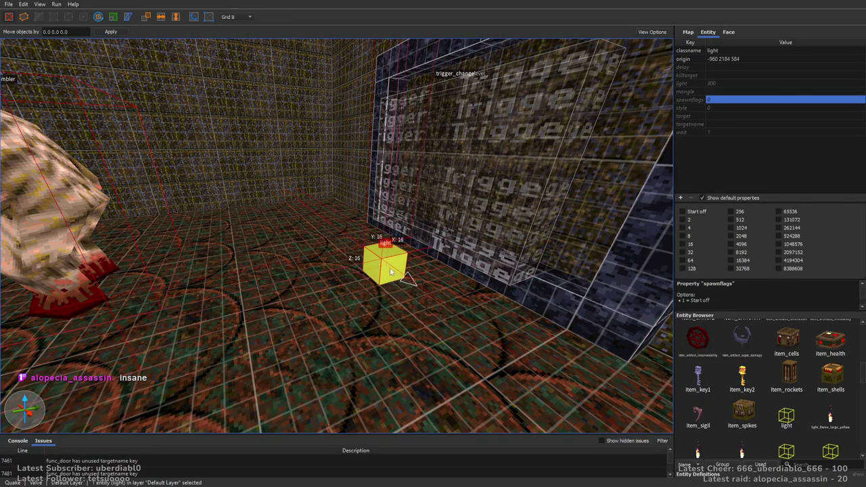
drag(389, 277, 400, 190)
key(Escape)
right_drag(545, 322, 391, 276)
mouse_move(437, 312)
right_down()
mouse_move(467, 293)
mouse_move(458, 263)
mouse_move(569, 328)
mouse_move(507, 318)
mouse_move(486, 274)
mouse_move(466, 263)
mouse_move(416, 256)
mouse_move(345, 271)
mouse_move(366, 220)
mouse_move(318, 296)
mouse_move(287, 291)
mouse_move(363, 309)
mouse_move(340, 308)
mouse_move(354, 276)
mouse_move(249, 253)
right_up()
right_drag(408, 232, 562, 268)
right_drag(392, 248, 363, 380)
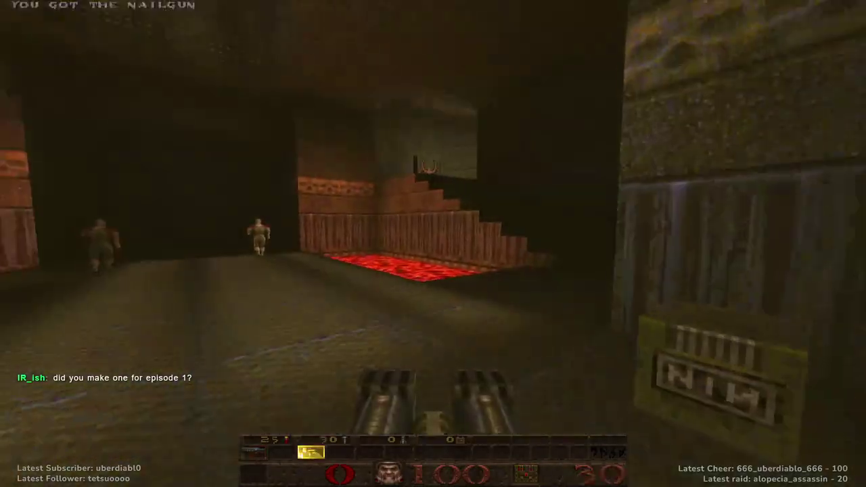
Step: Playtest the Metal menance level in Quake, attacking the enemies beyond the lava with nailgun and shotgun and checking the level statistics
key(w)
key(ctrl)
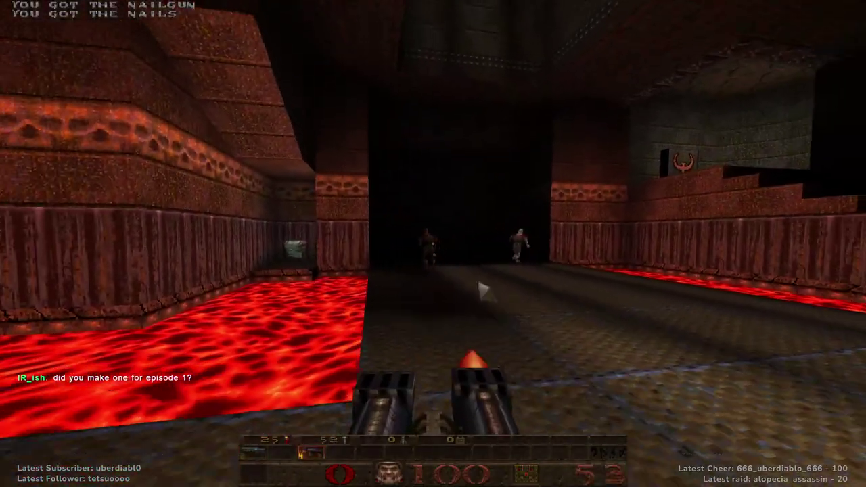
key(ctrl)
key(2)
key(Tab)
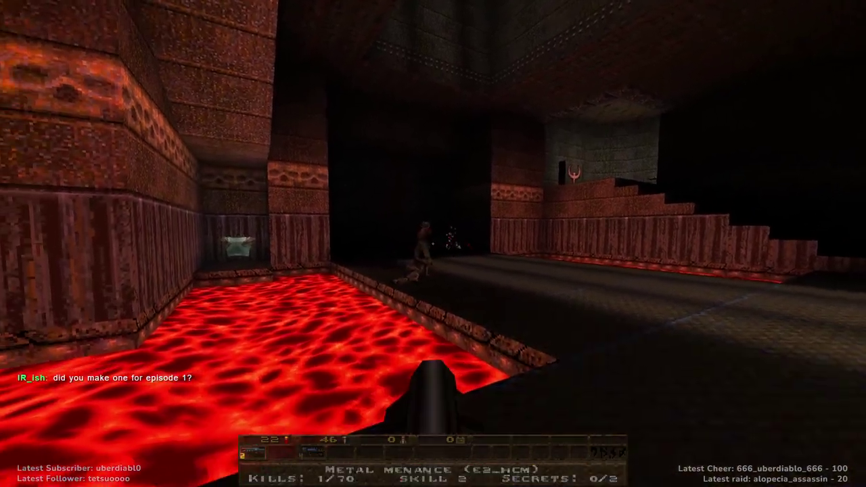
key(ctrl)
key(ctrl)
Step: Walk around the lava room to check its lighting while collecting the armor and shells
key(w)
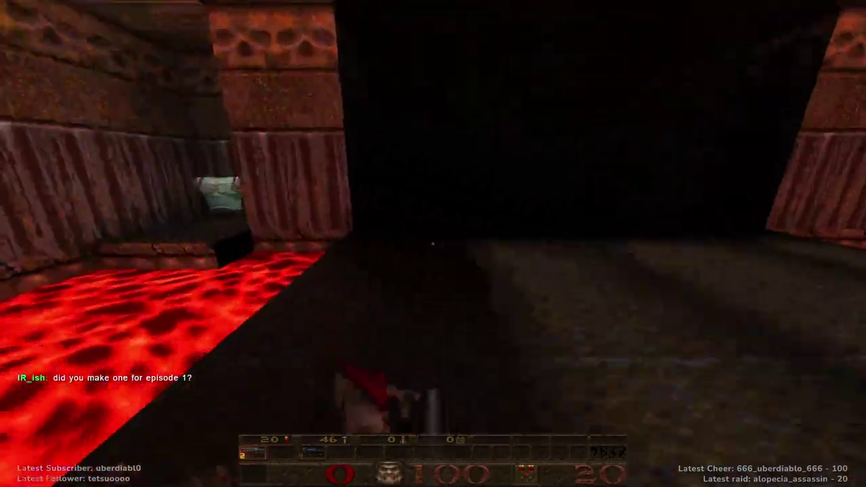
key(w)
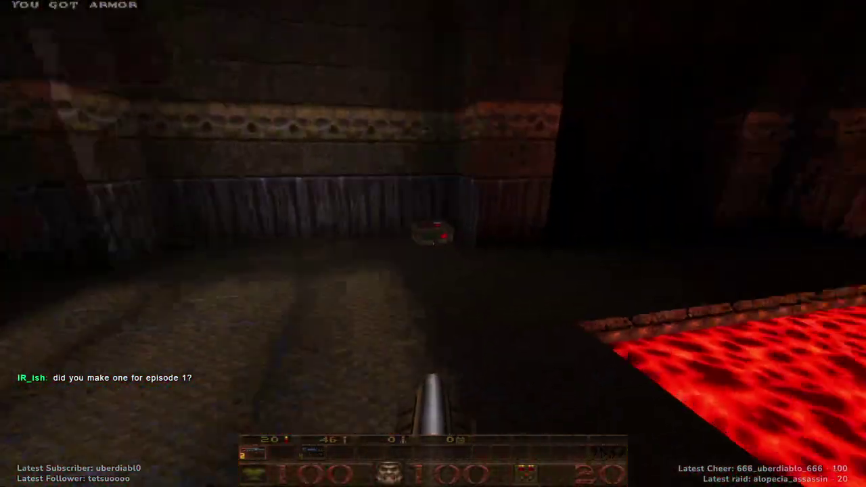
key(w)
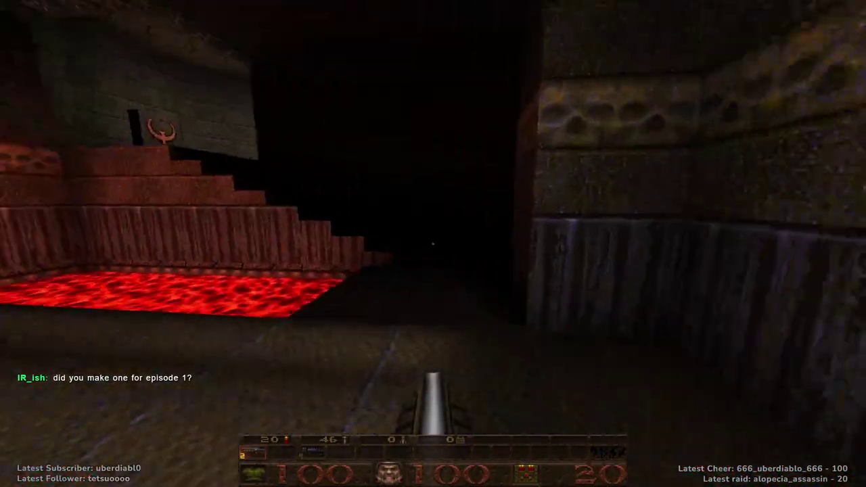
key(w)
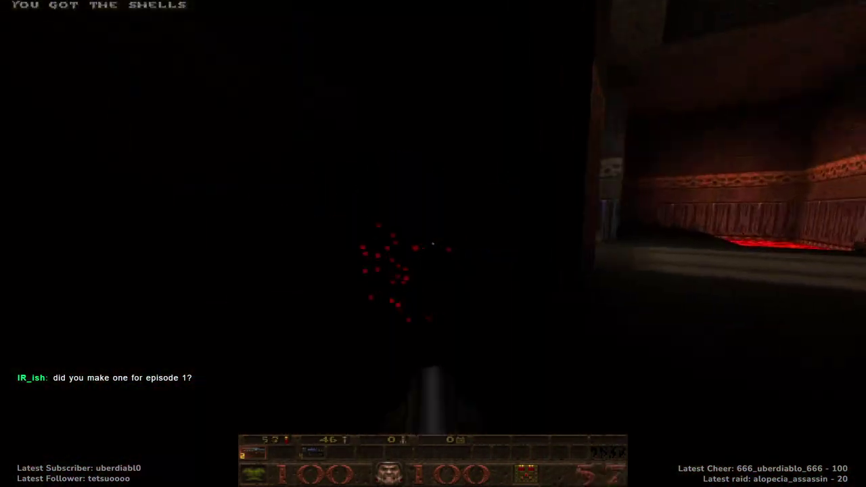
Step: Test combat with the nailgun and both shotguns, and explore the raised ledge with the Quake-logo wall beside the lava room
key(4)
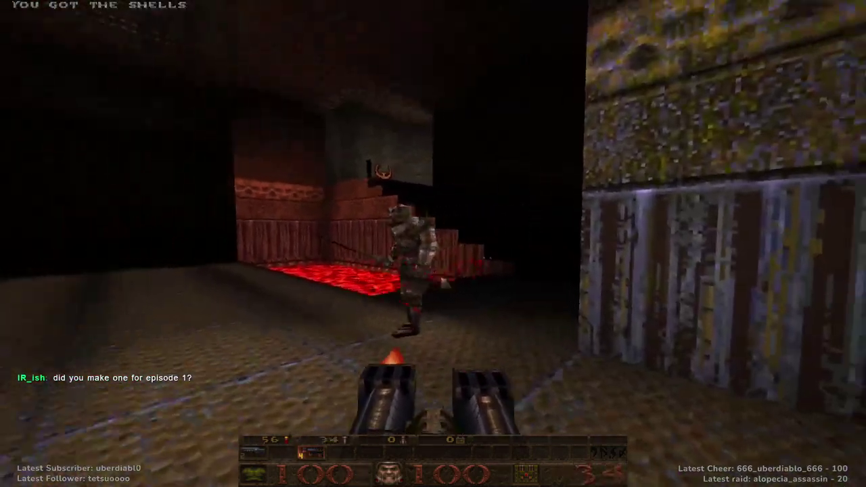
key(2)
click(433, 244)
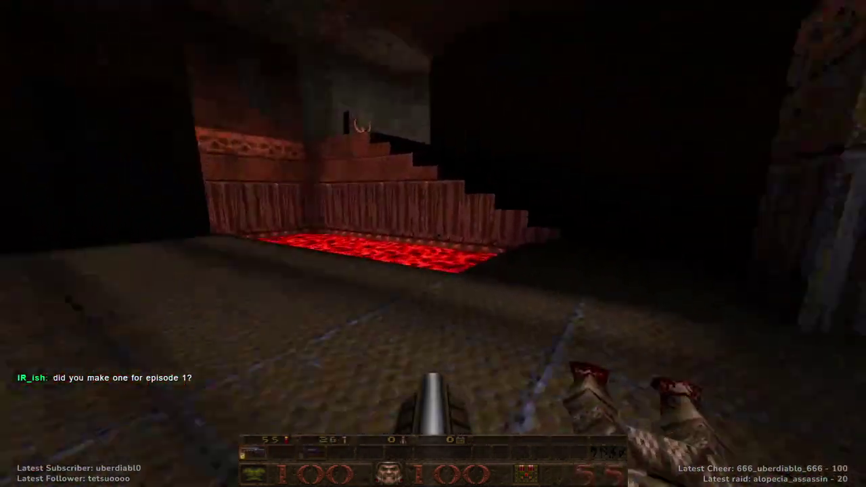
key(3)
key(w)
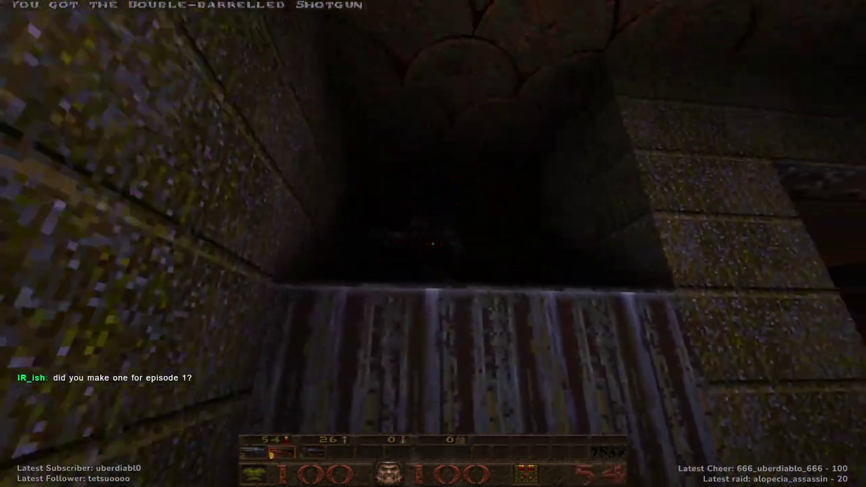
click(433, 244)
click(433, 243)
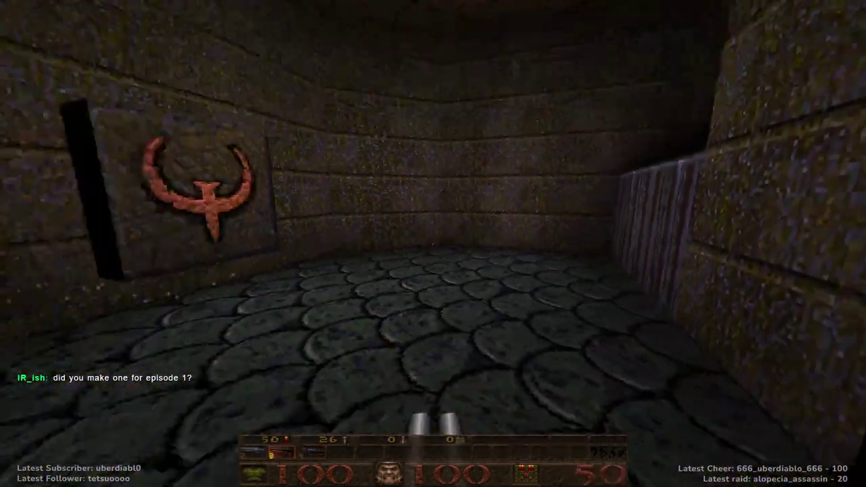
key(w)
key(w)
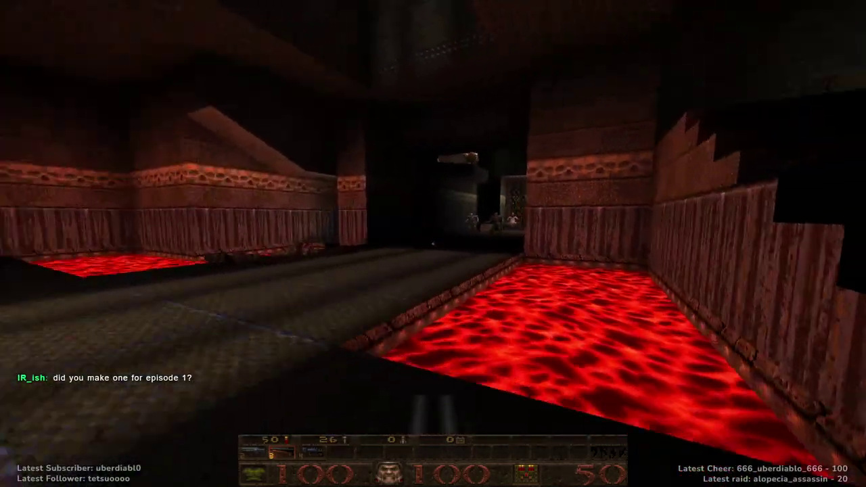
Step: Playtest the lava room fight, shooting the armored knights with the double-barrelled shotgun while backing away across the floor between the lava pools
key(w)
click(433, 244)
click(433, 244)
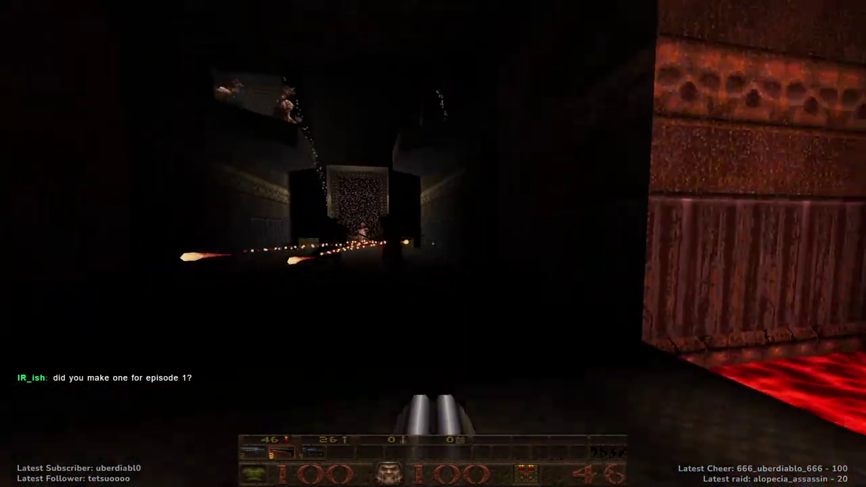
key(s)
key(s)
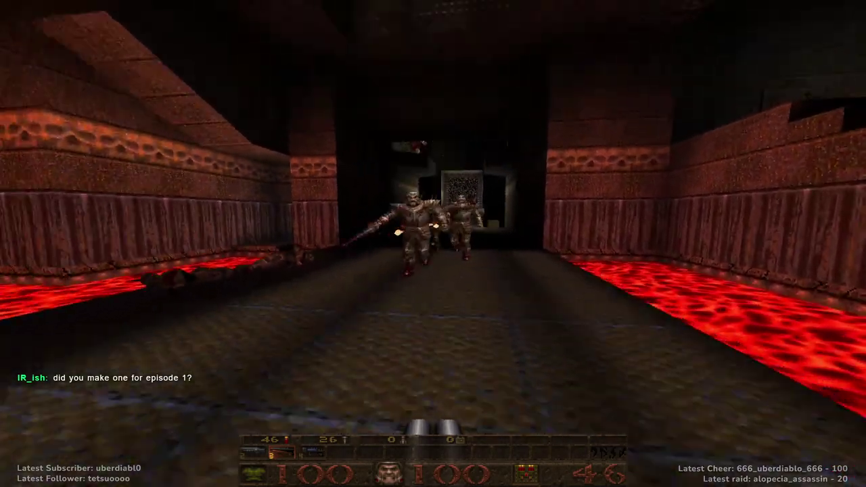
key(s)
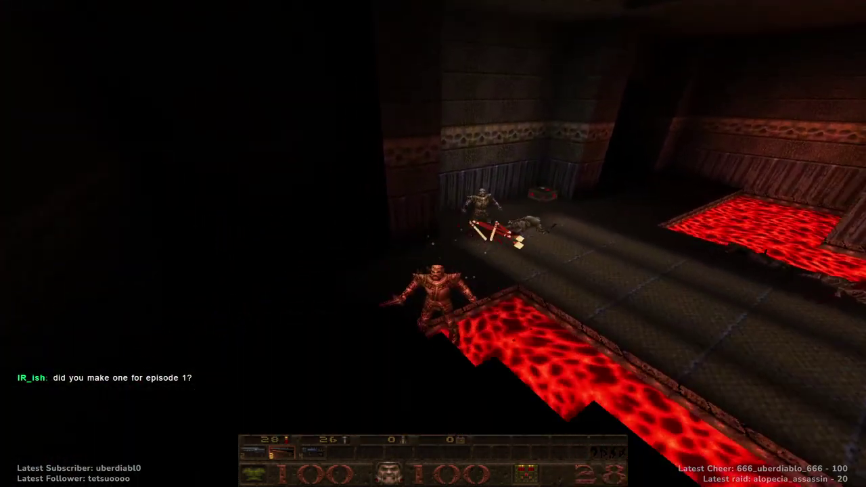
key(s)
key(ctrl)
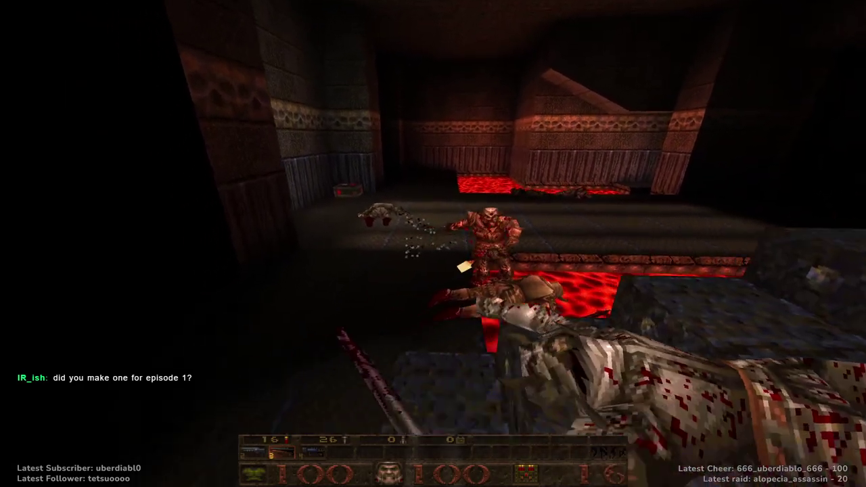
key(s)
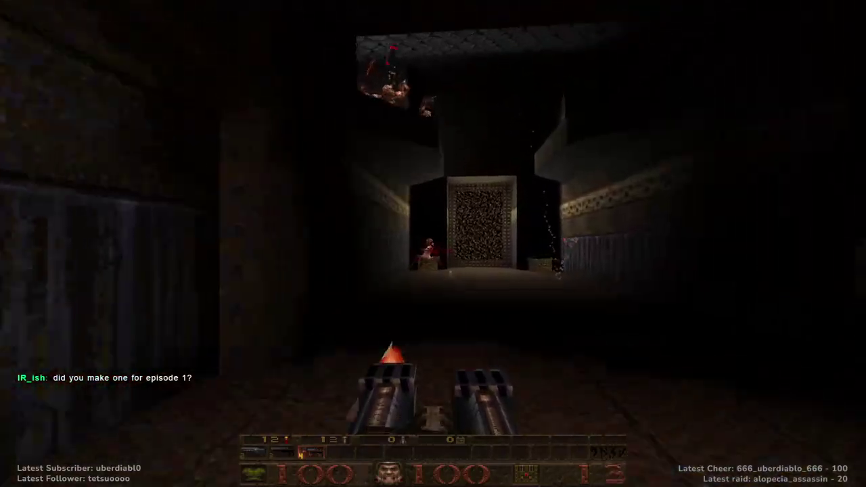
Step: Test combat in front of the starfield exit frame, attacking the remaining monsters with nailgun and shotgun and collecting the nails
key(w)
key(ctrl)
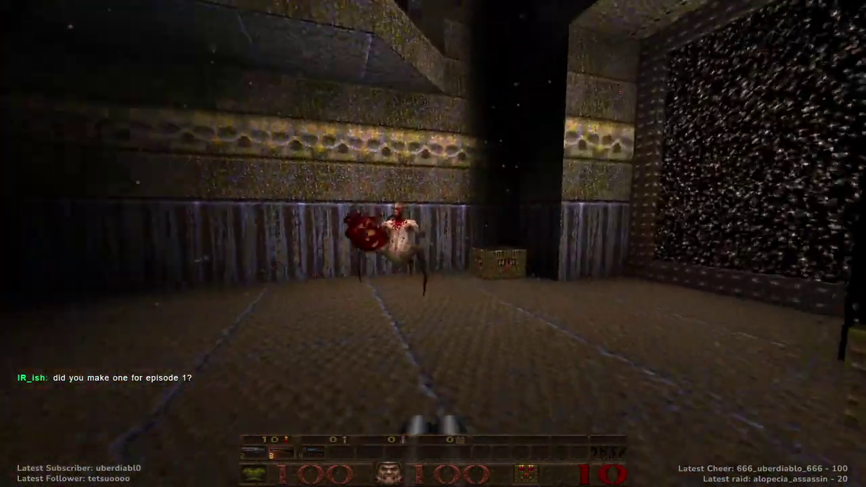
key(w)
key(ctrl)
key(1)
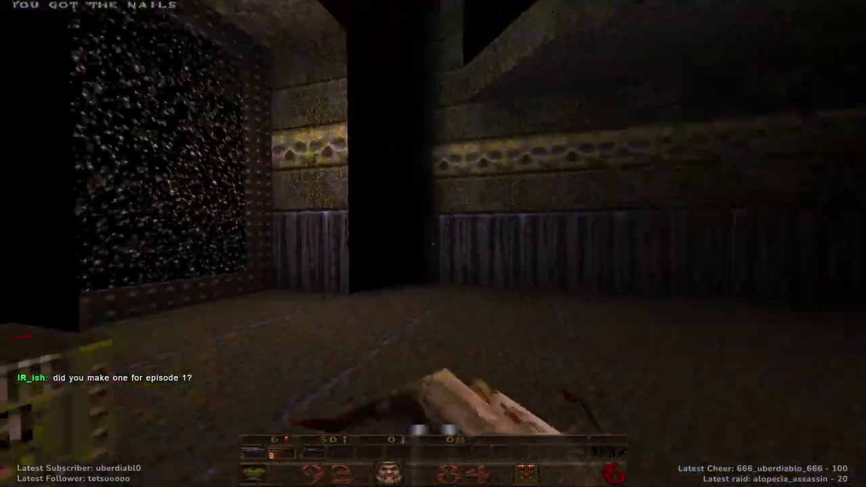
key(w)
key(2)
key(3)
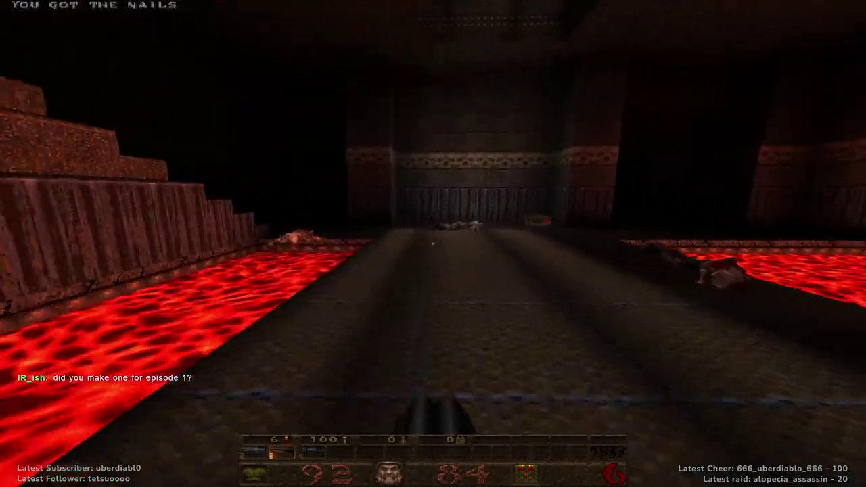
Step: Collect the health box in the lava room and quicksave the game on the way to the starfield exit frame
key(w)
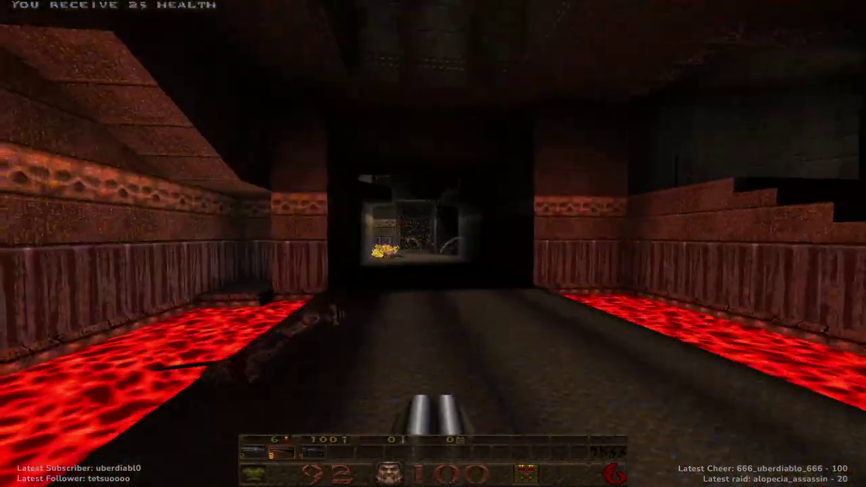
key(w)
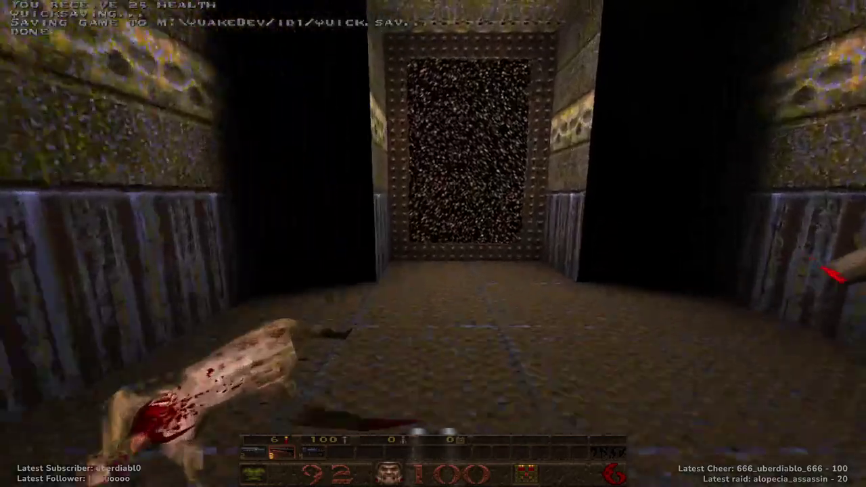
key(w)
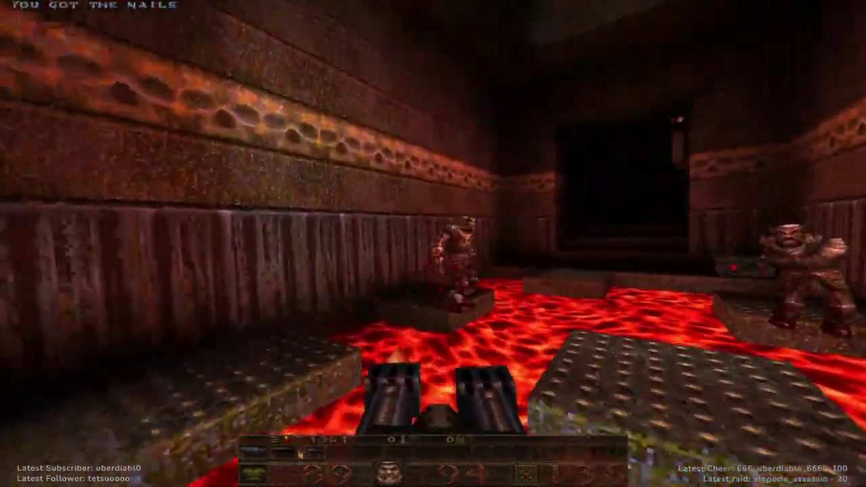
Step: Fight the two armored knights in the lava corridor with the nailgun and cross its stone platforms to the health box
key(w)
key(ctrl)
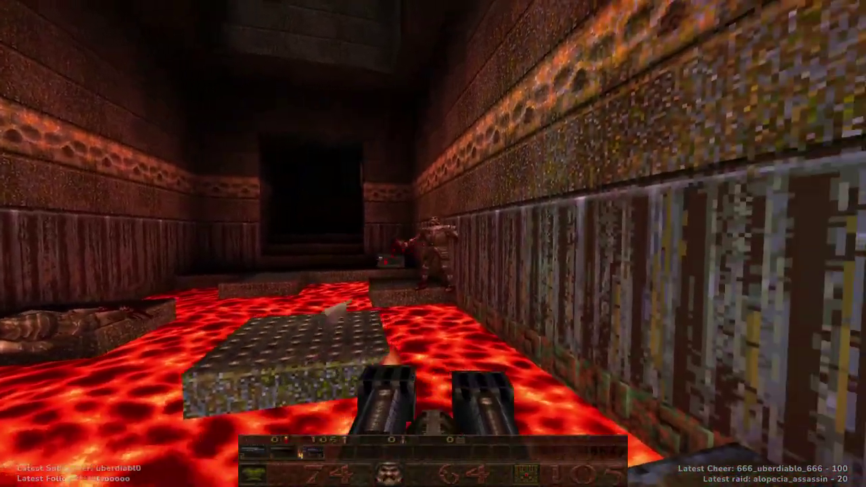
key(ctrl)
key(w)
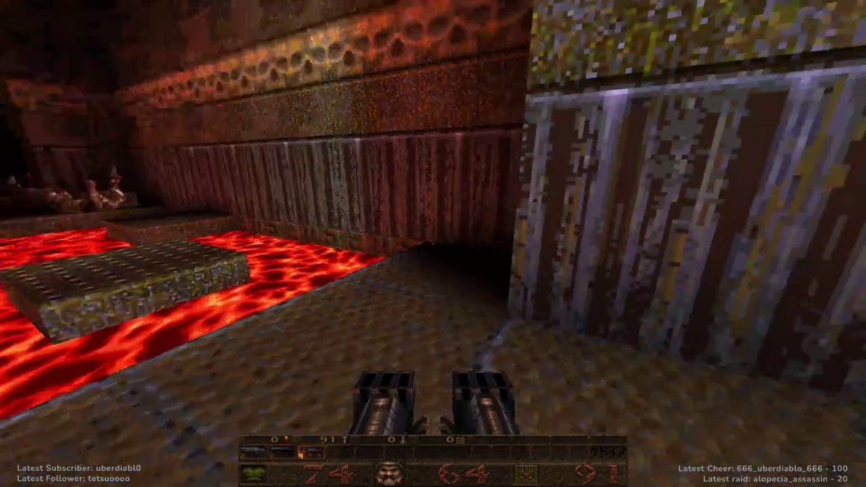
key(ctrl)
key(w)
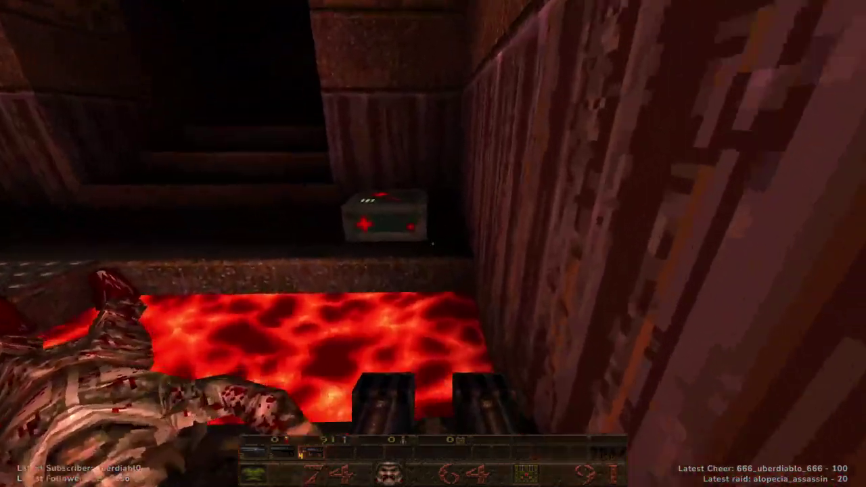
key(w)
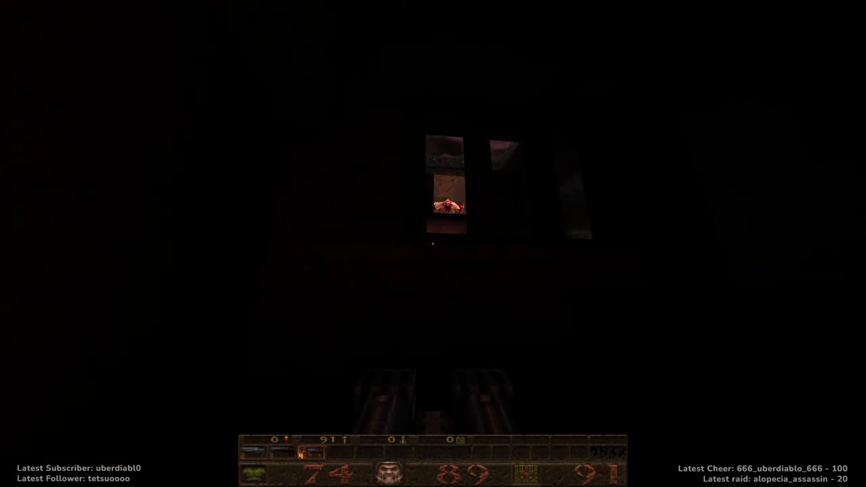
Step: Explore the dark hall beyond the lava corridor, attacking the flying scrags with the nailgun and the ogres with the shotgun
key(w)
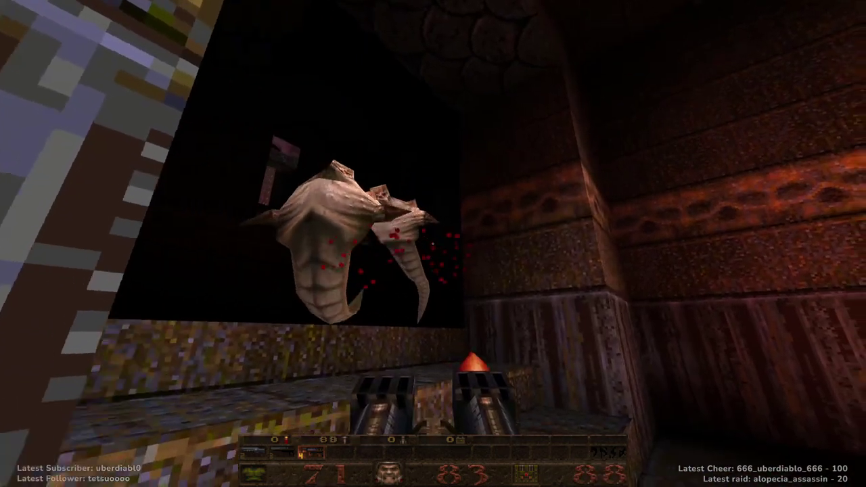
key(ctrl)
key(ctrl)
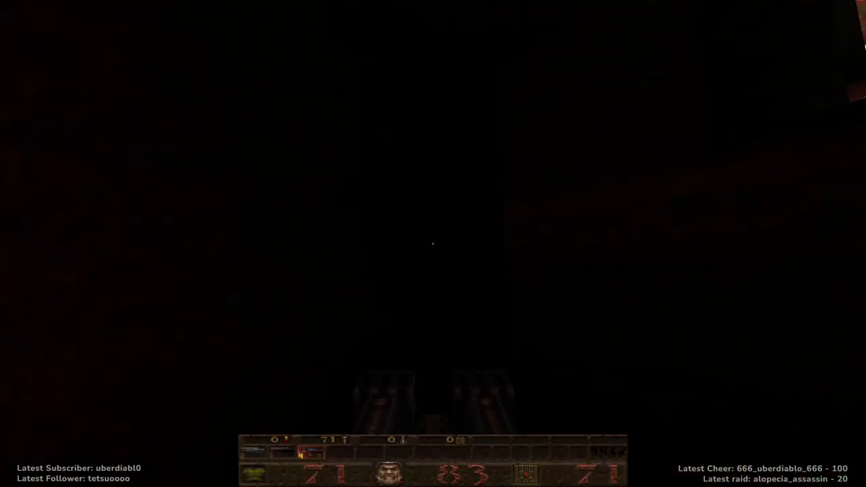
key(w)
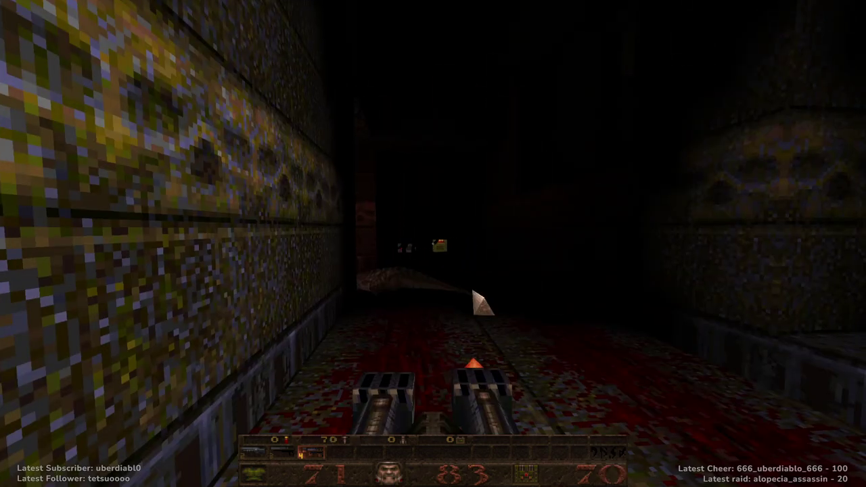
key(ctrl)
drag(433, 244, 433, 244)
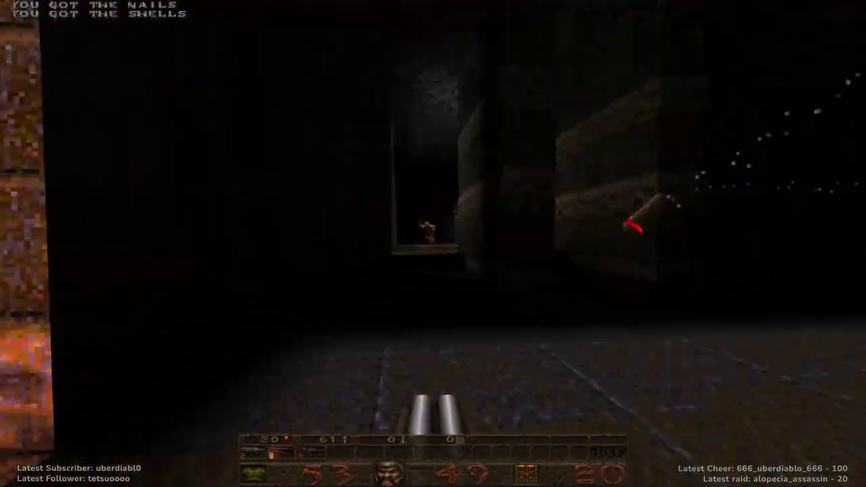
drag(433, 244, 433, 244)
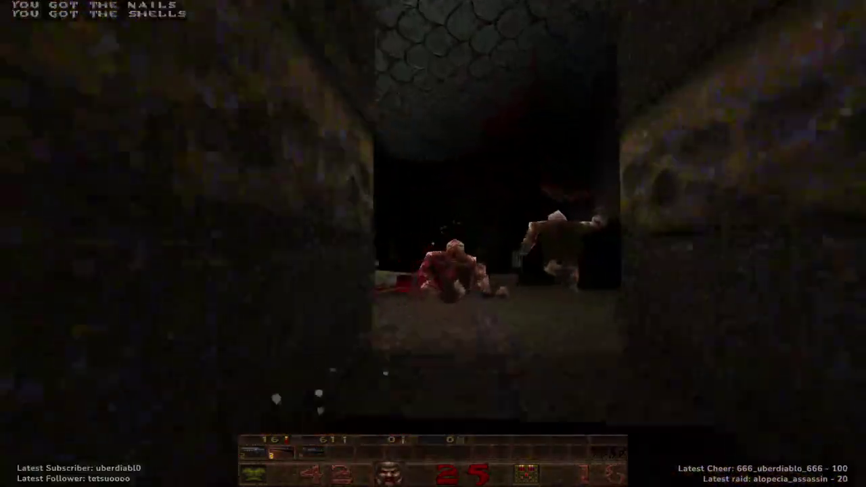
click(433, 243)
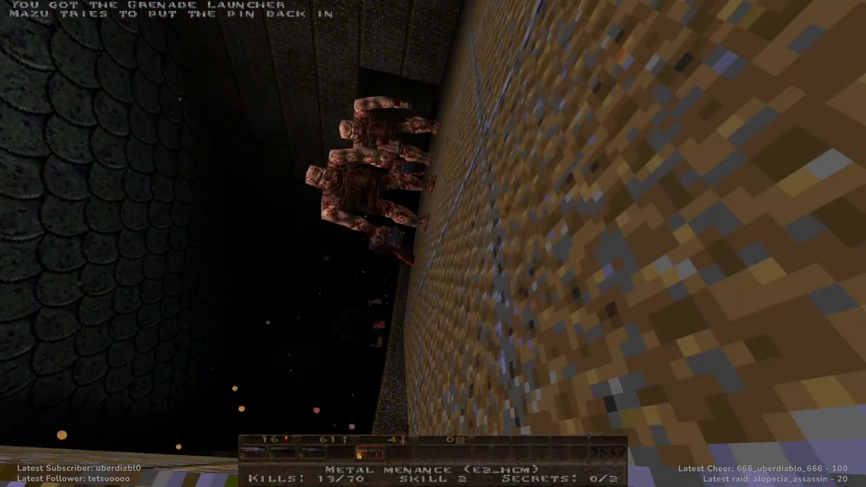
Step: Reload the quicksave and replay the lava corridor fight, killing both armored knights with the nailgun from the near platforms
key(F9)
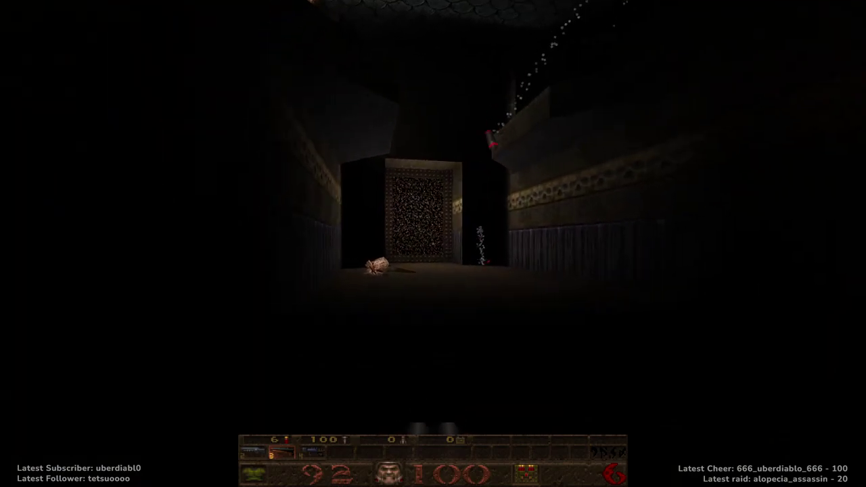
key(w)
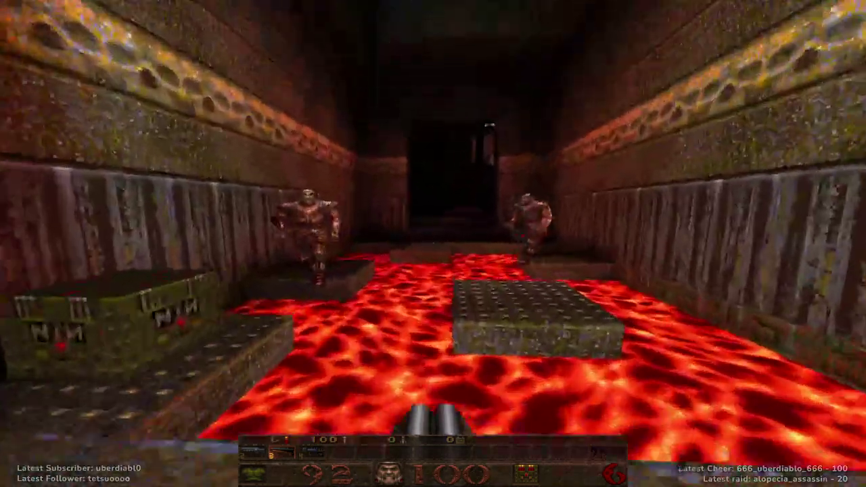
key(w)
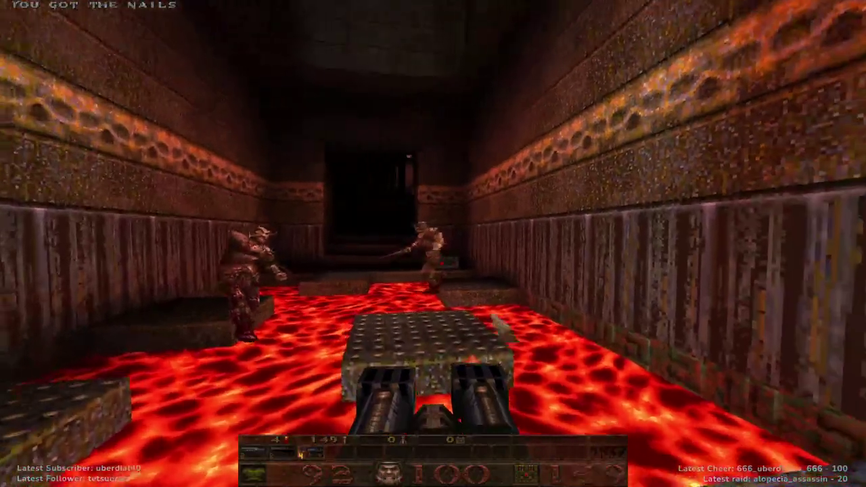
click(433, 244)
key(s)
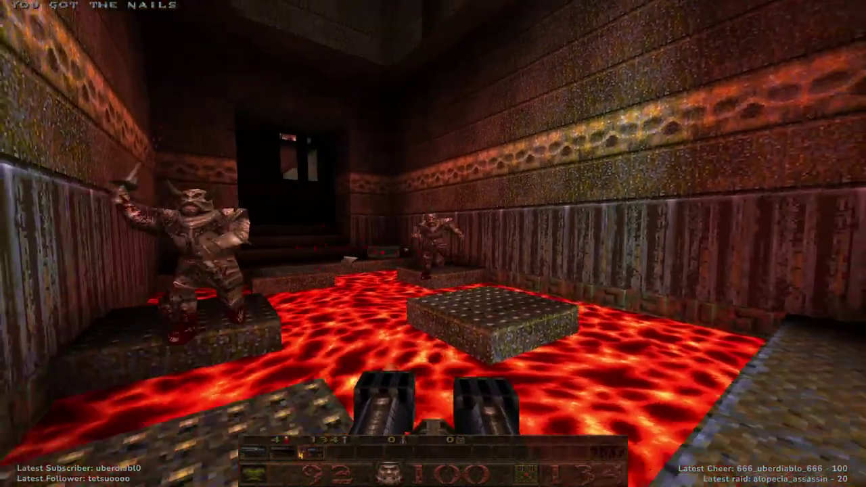
click(433, 243)
key(s)
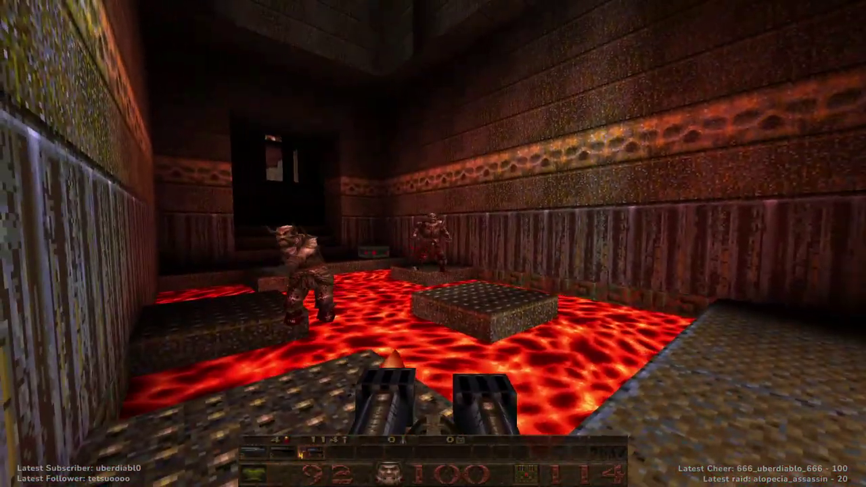
click(434, 243)
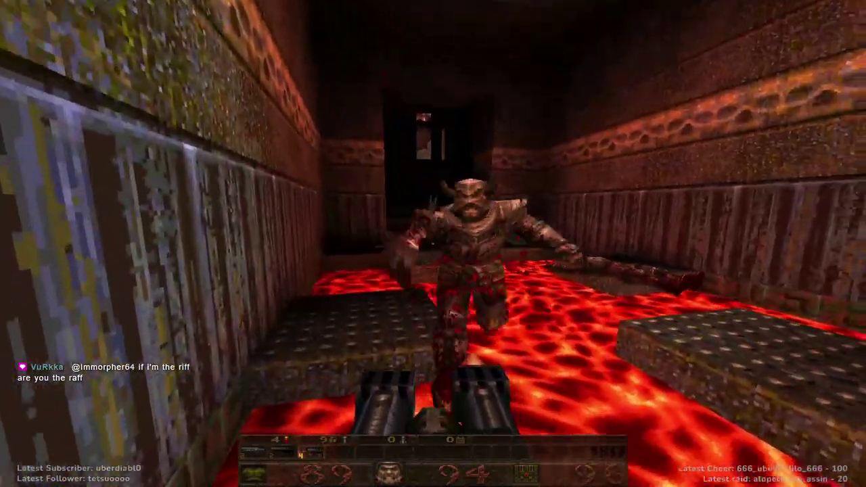
click(433, 244)
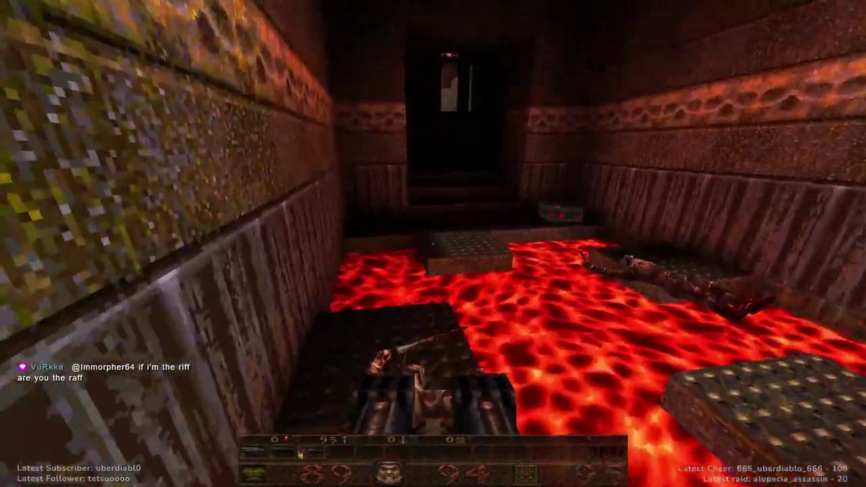
Step: Cross the lava corridor, attack the scrag and the ogre in the narrow passage, and collect the grenade launcher
key(w)
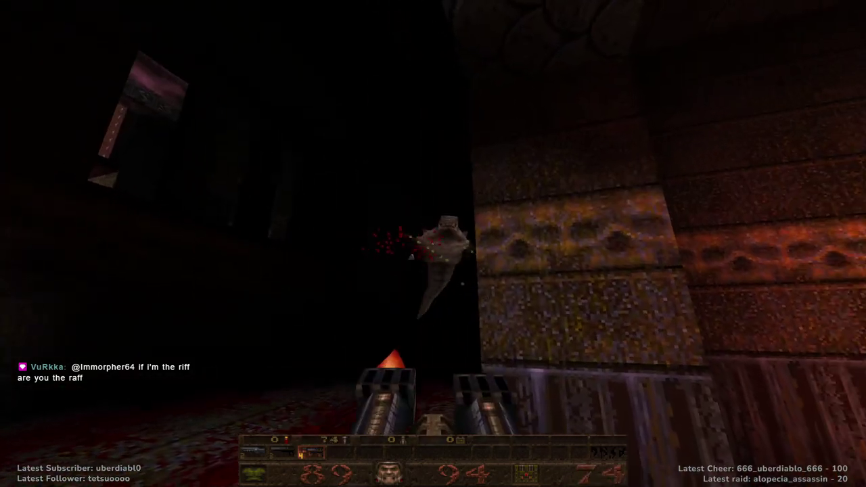
key(w)
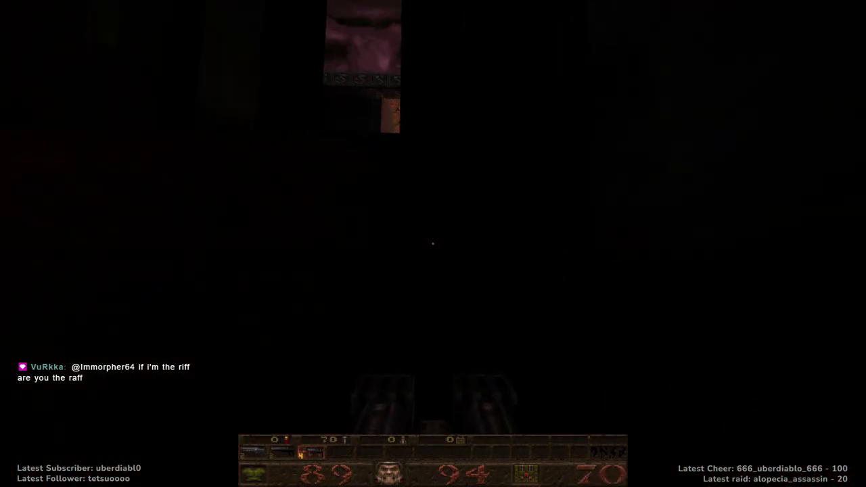
key(w)
key(w)
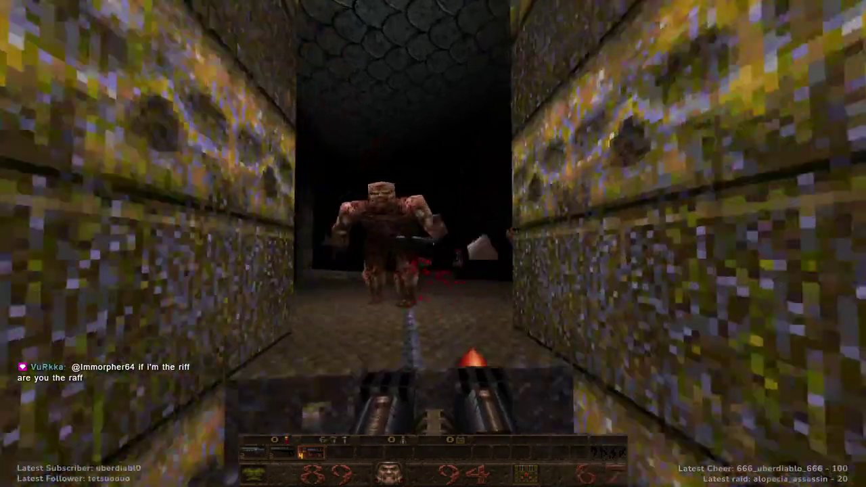
key(ctrl)
key(w)
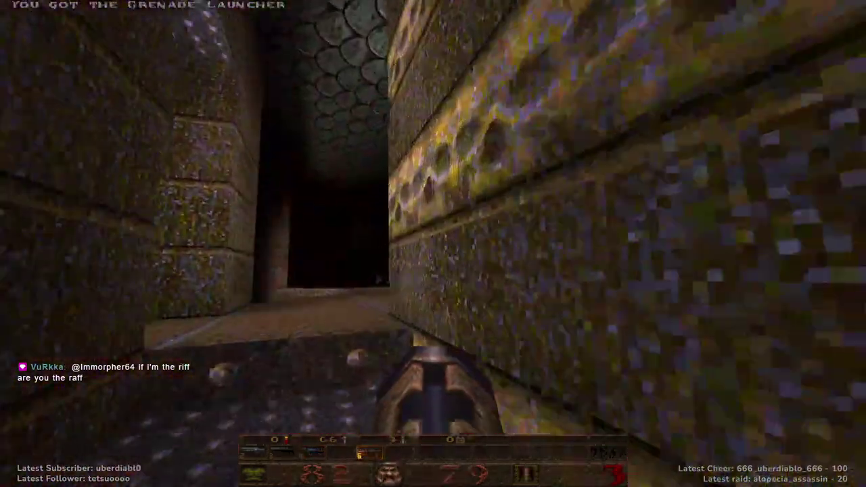
Step: Test the ogre fight on the upper level beyond the passage with the nailgun, collecting rockets and health
key(3)
key(ctrl)
key(w)
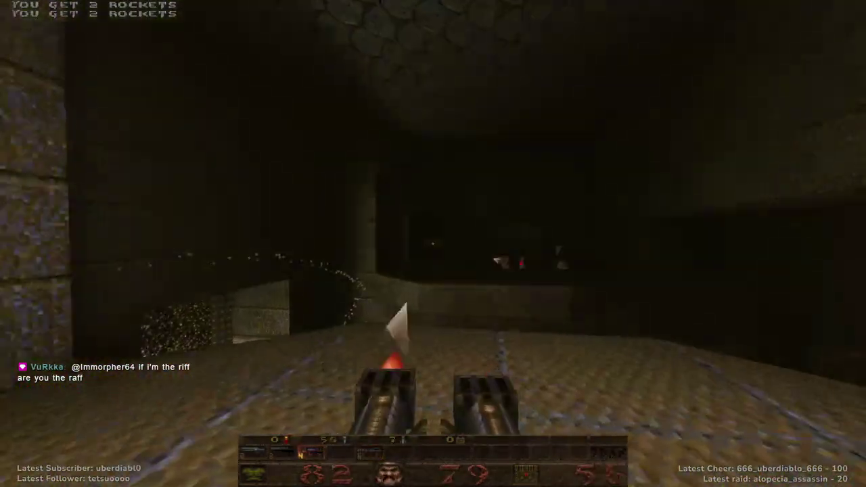
key(7)
key(ctrl)
key(5)
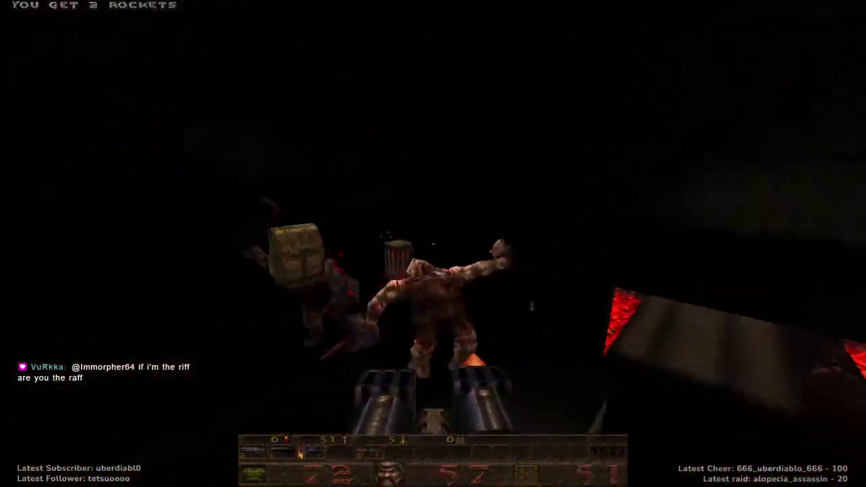
key(ctrl)
key(w)
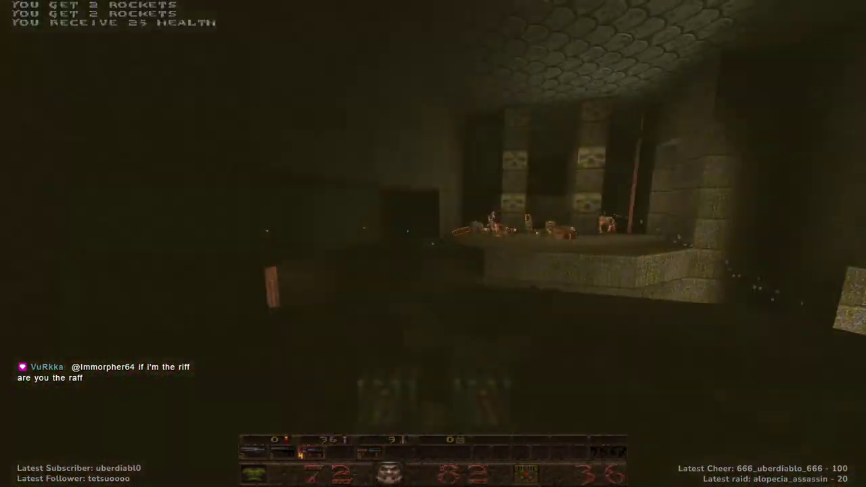
Step: Collect the rockets in the dark hall and bombard the monsters around the skull pillars with the grenade launcher
key(w)
key(7)
key(ctrl)
key(ctrl)
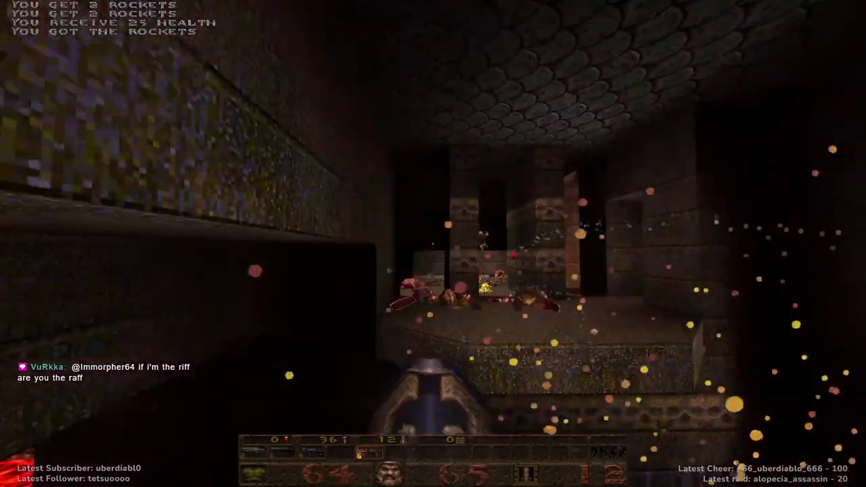
key(ctrl)
key(ctrl)
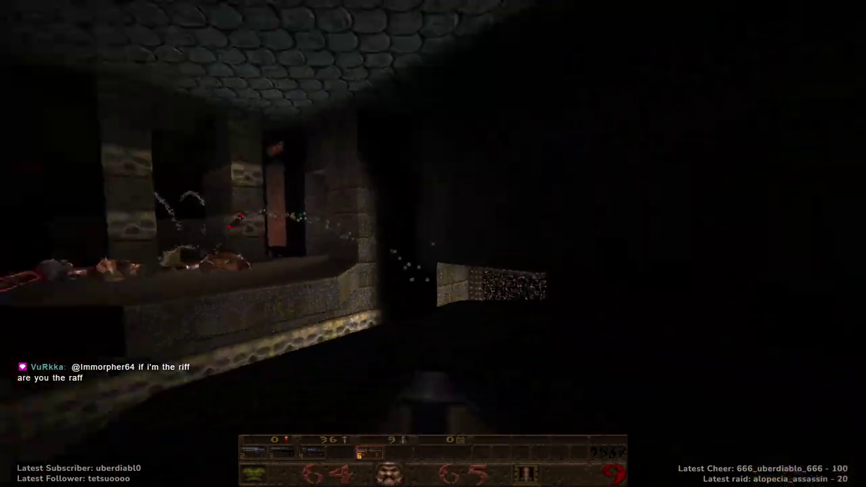
key(ctrl)
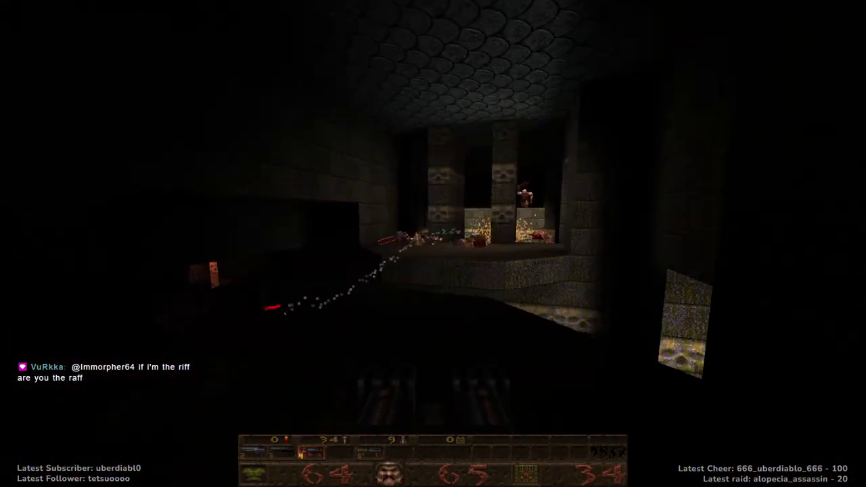
Step: Fight through the gaps between the skull pillars, using grenades and the nailgun against the fiend in the room beyond
key(6)
key(ctrl)
key(ctrl)
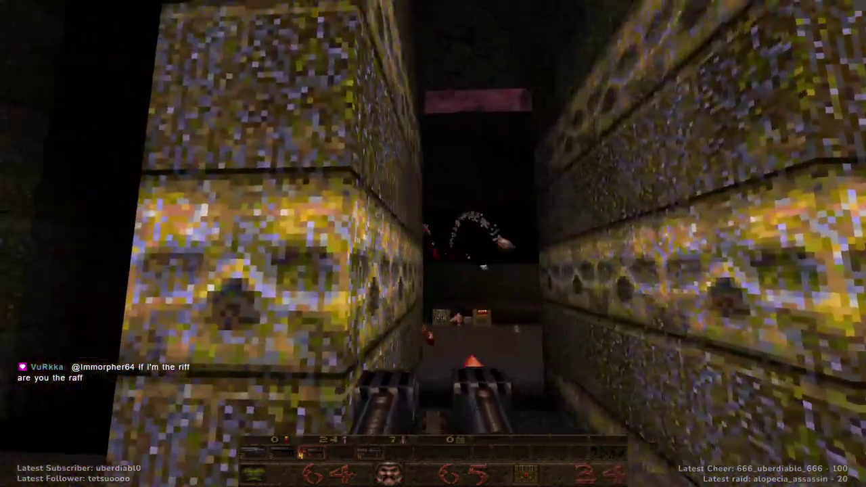
key(ctrl)
key(ctrl)
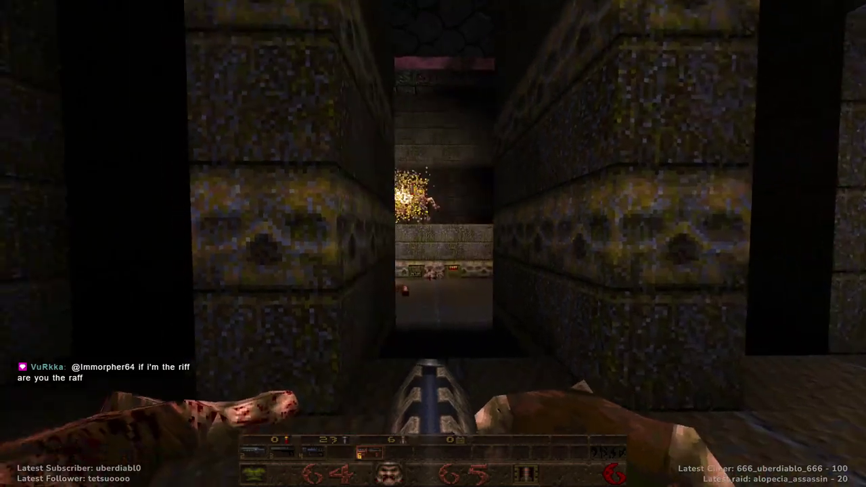
key(ctrl)
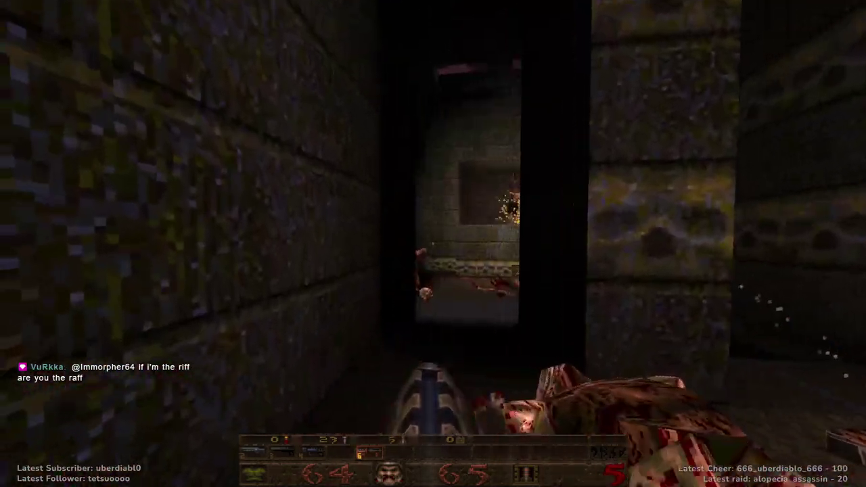
key(3)
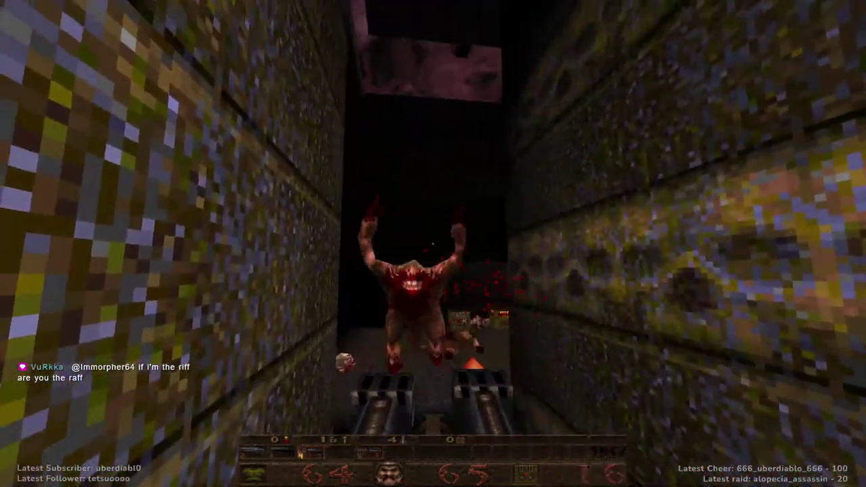
key(ctrl)
key(ctrl)
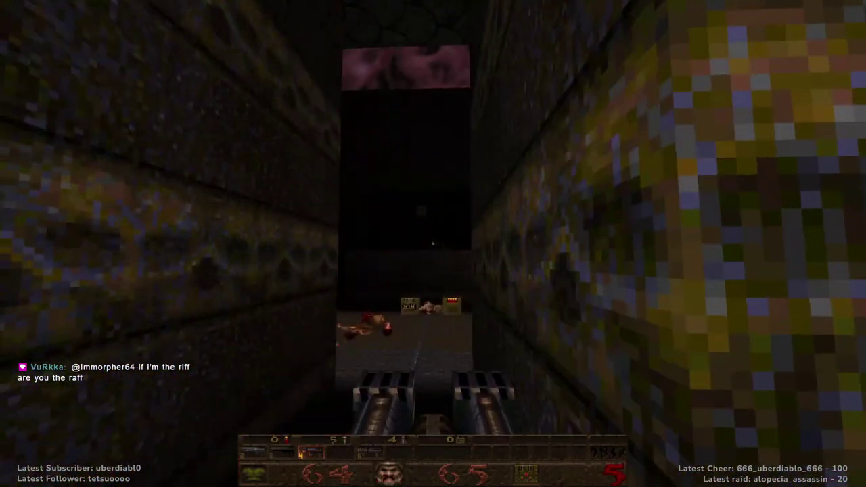
Step: Inspect the moving bridge beyond the skull pillars and collect the nails, shells and rockets in that room
key(Up)
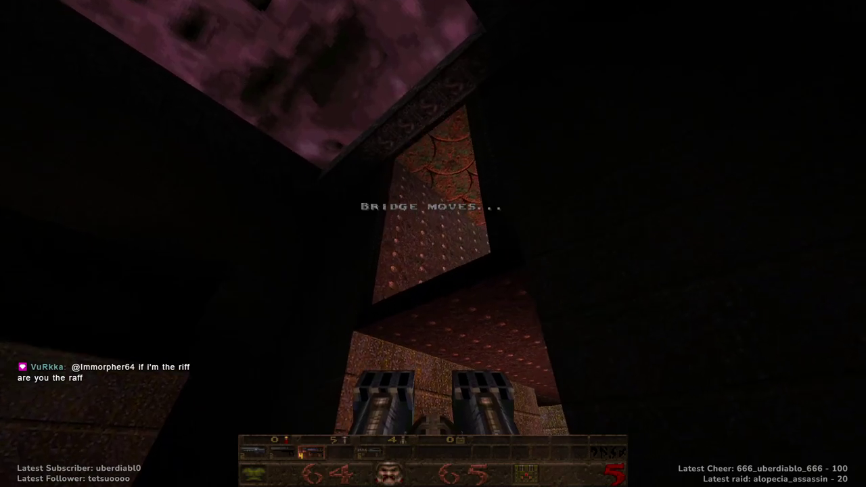
key(Right)
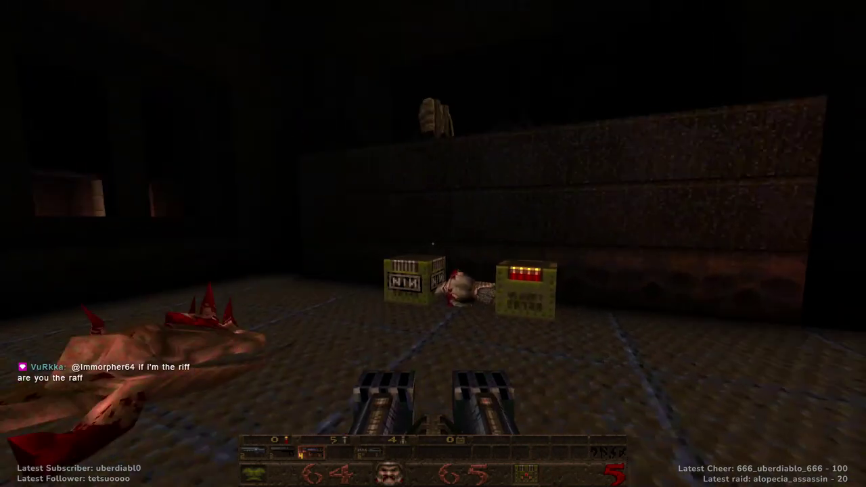
key(Up)
key(Right)
key(Up)
key(Right)
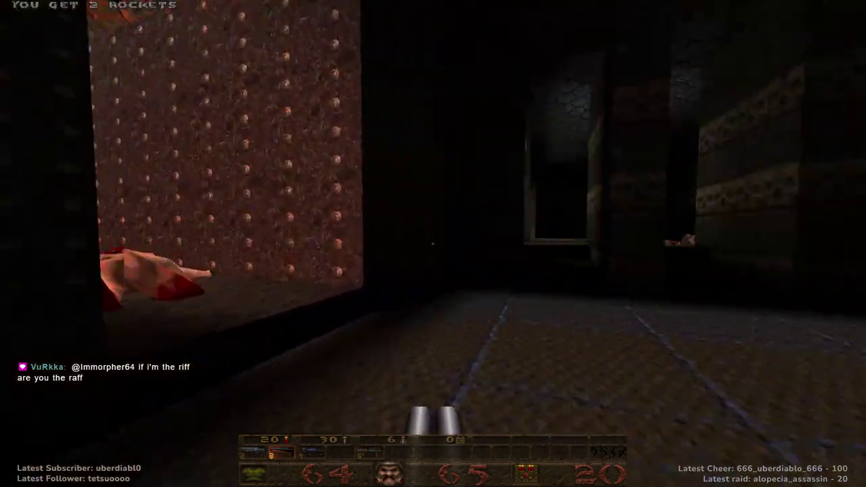
key(Left)
key(Left)
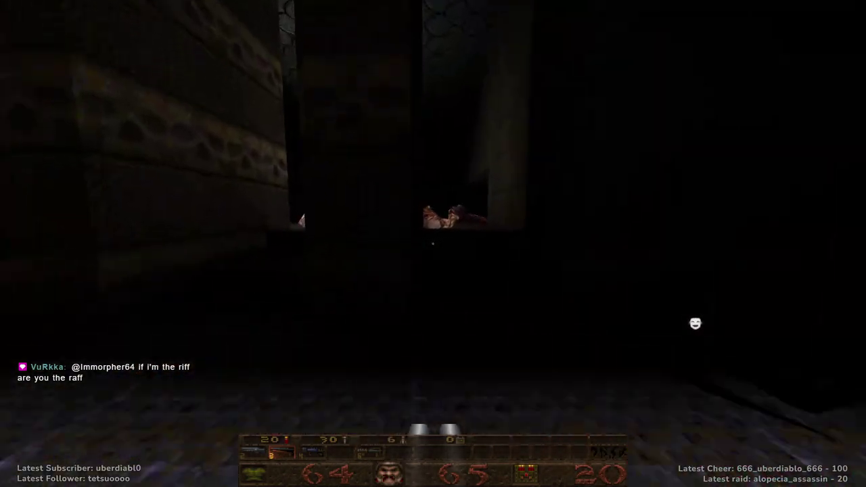
Step: Use noclip to visit the secret area, collect its 100 health and nails, and return to the skull pillars
key(Up)
key(Right)
key(Up)
key(Left)
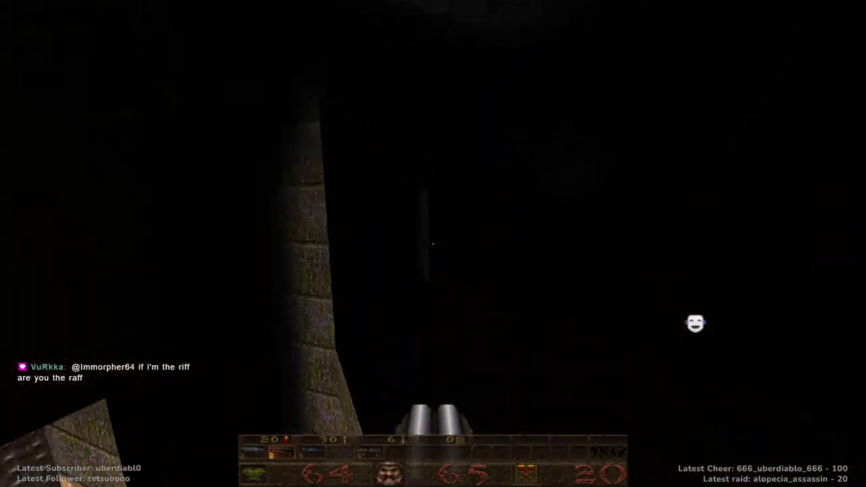
key(Up)
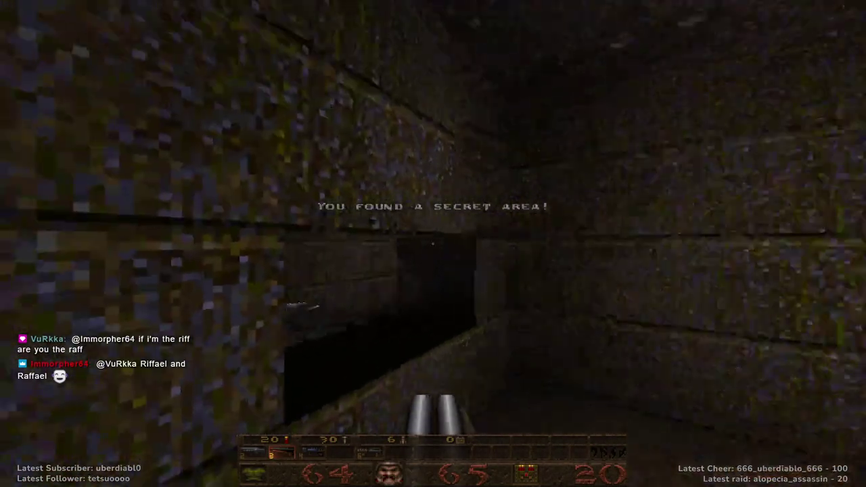
key(Up)
key(Right)
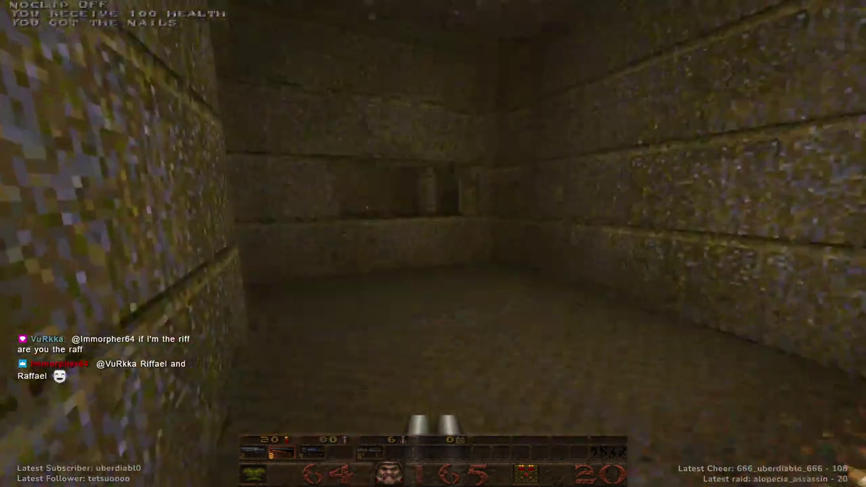
key(Up)
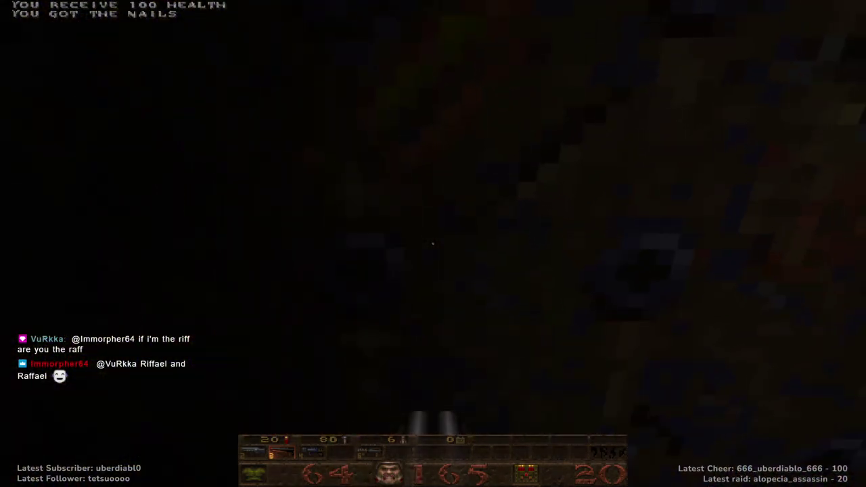
key(Up)
key(Left)
key(Up)
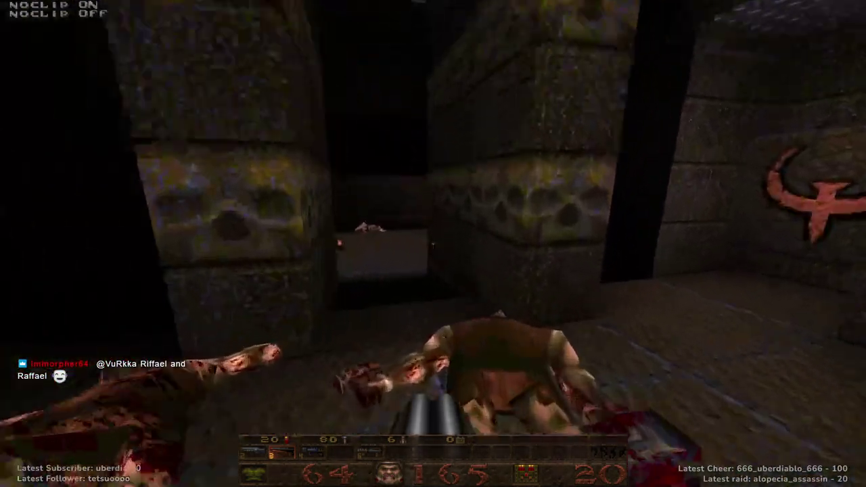
Step: Quicksave the game and follow the studded corridor into the red-lit room with the shell boxes
key(Left)
key(Up)
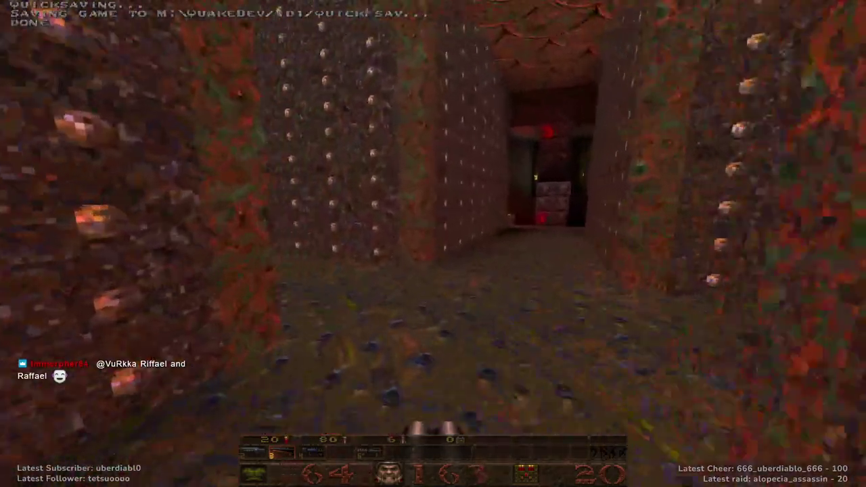
key(Right)
key(Up)
key(Left)
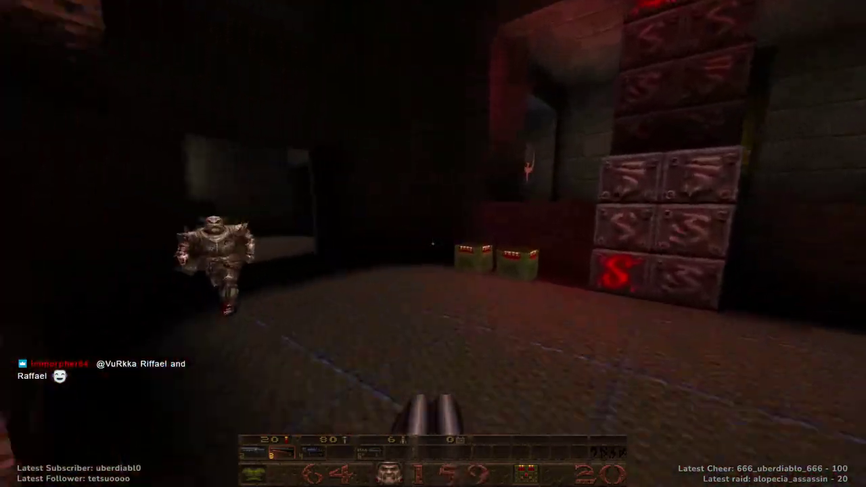
Step: Collect the shells in the red-lit room and fight the group of knights near the stairs with the shotgun
key(Up)
key(ctrl)
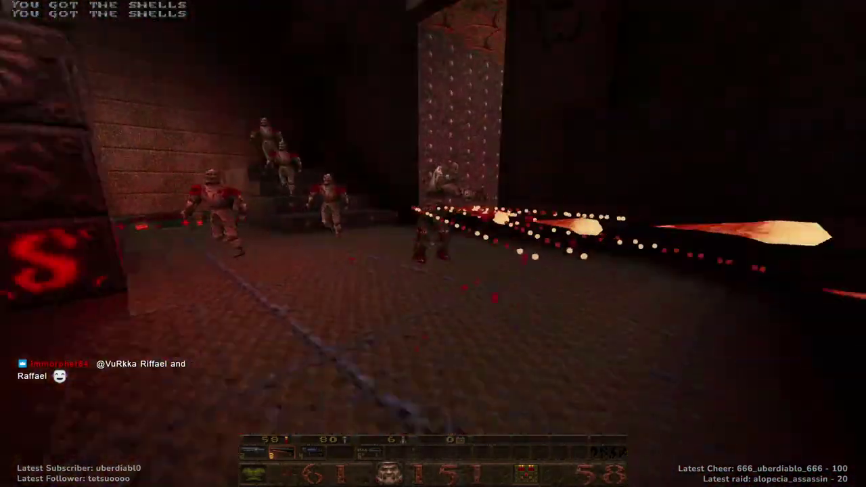
key(Left)
key(ctrl)
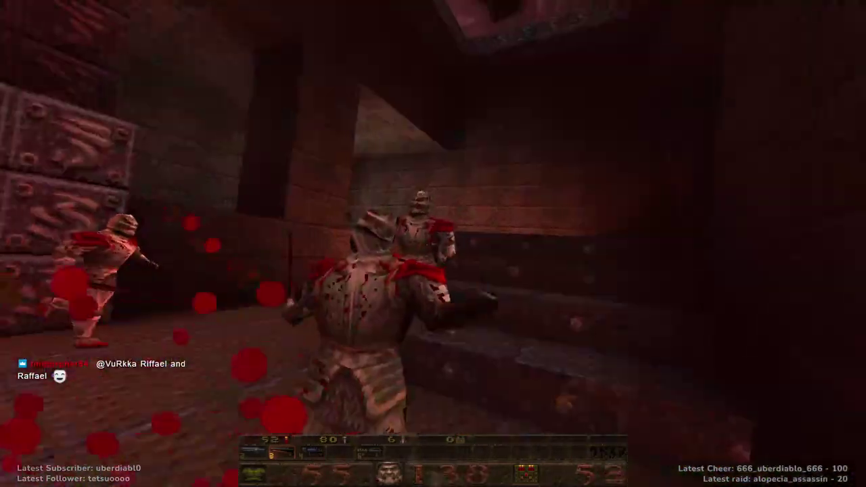
key(Right)
key(ctrl)
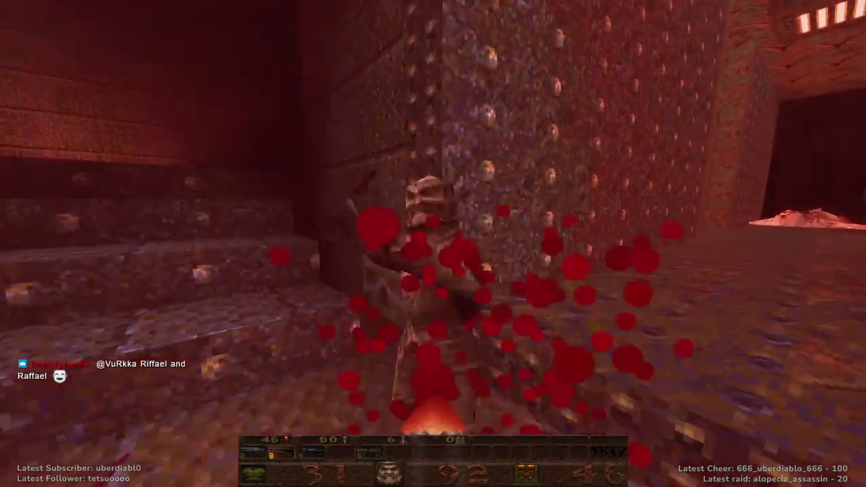
key(Left)
key(Up)
key(ctrl)
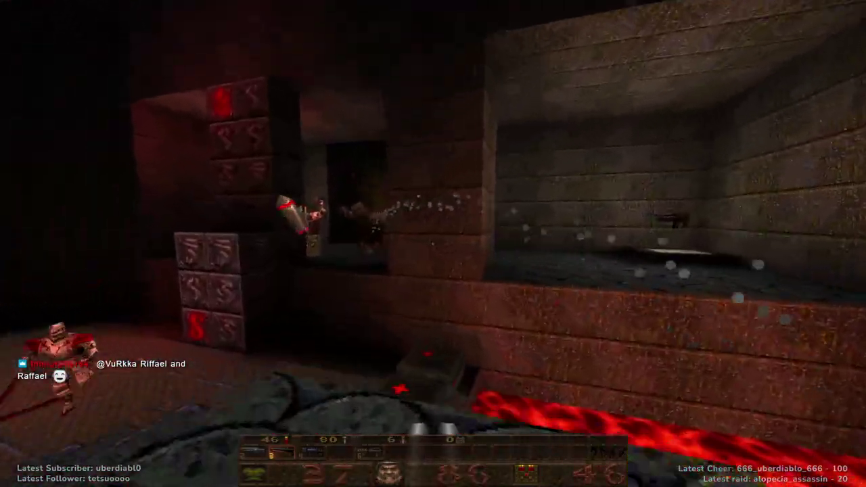
Step: Collect the super nailgun on the raised walkway and attack the approaching ogre with nails
key(Up)
key(Left)
key(ctrl)
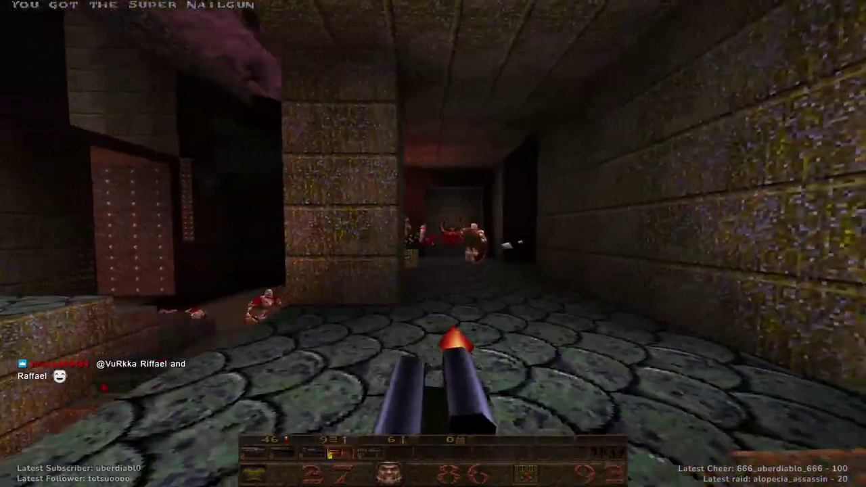
key(Up)
key(5)
key(ctrl)
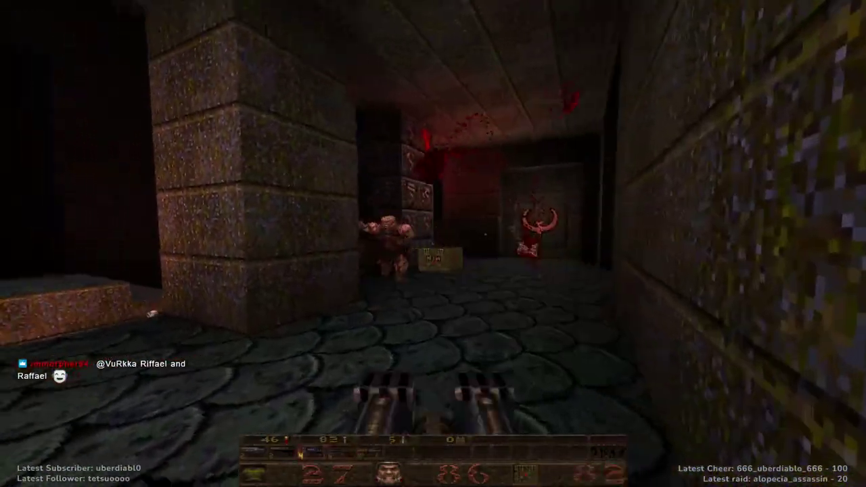
key(ctrl)
key(Left)
key(5)
key(Up)
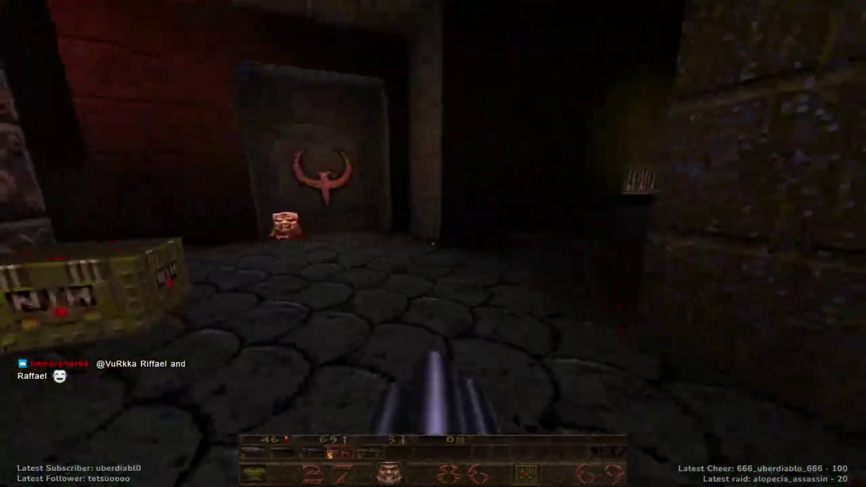
Step: Collect nails and rockets, attack the enemies near the gold runekey door with grenades, and try the locked door
key(Right)
key(Up)
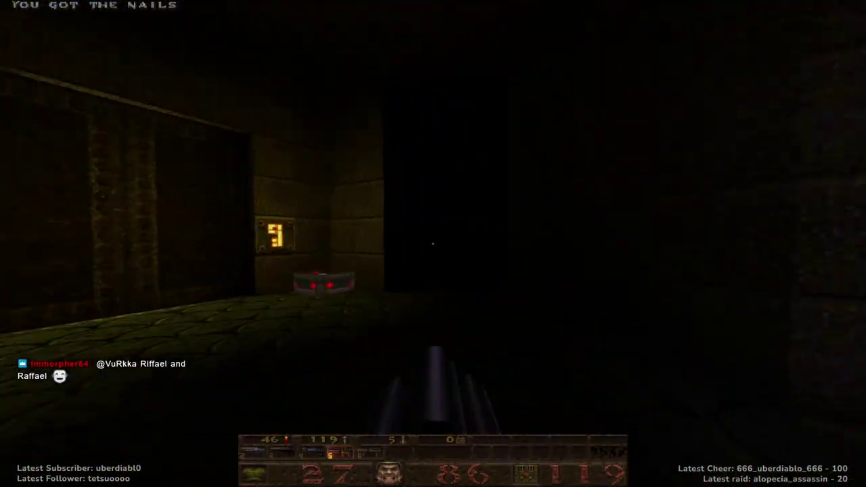
key(Up)
key(6)
key(ctrl)
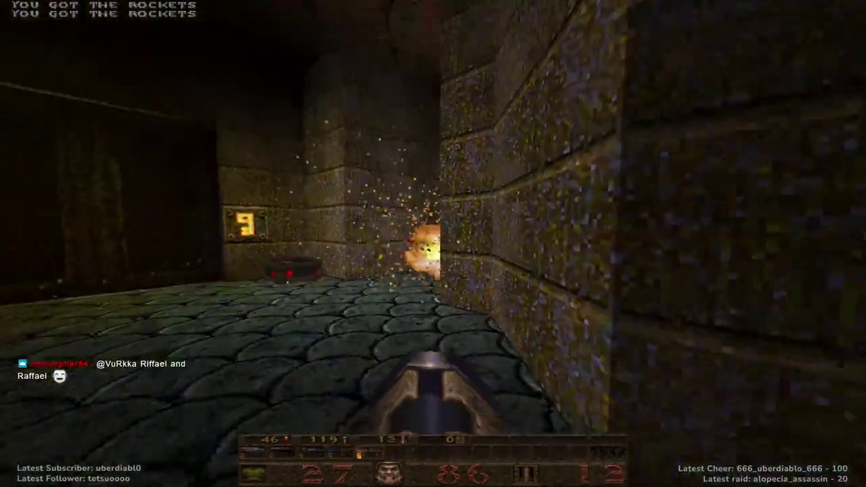
key(ctrl)
key(ctrl)
key(Left)
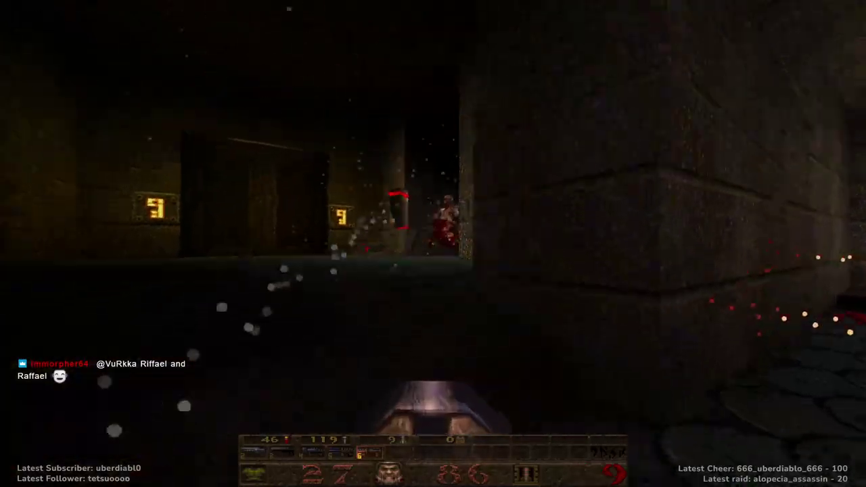
key(5)
key(Right)
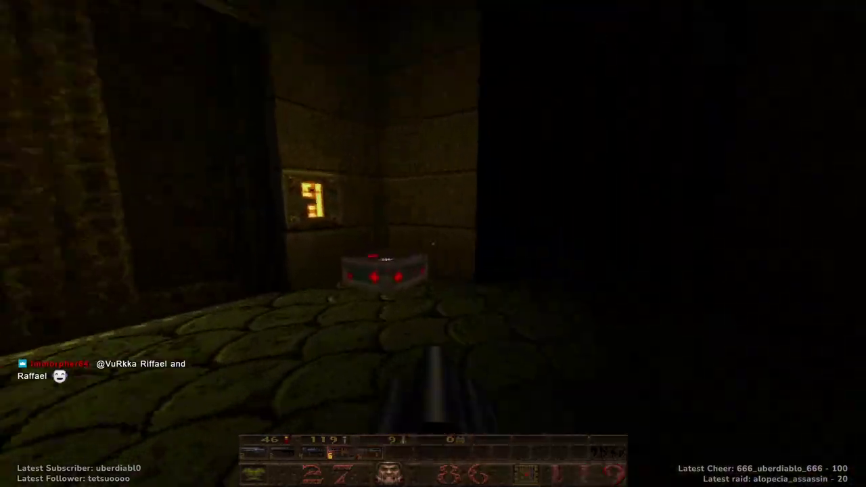
key(Up)
key(Left)
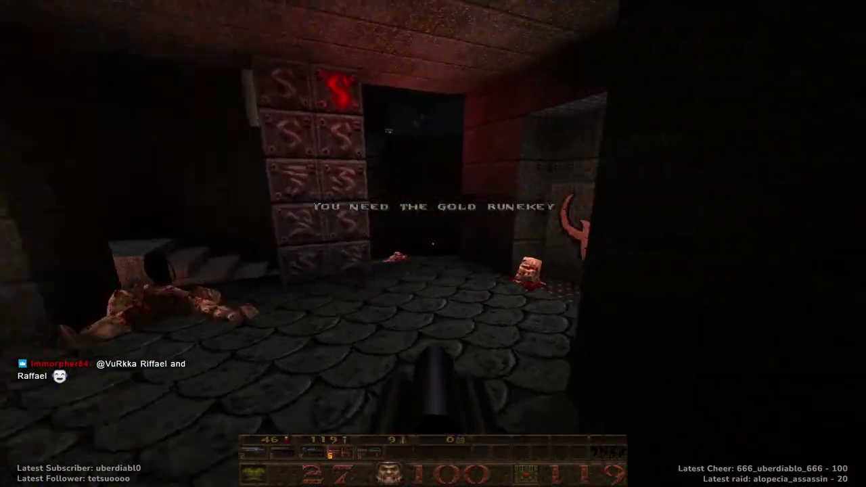
Step: Attack the knights and ogre below the raised walkway with the super nailgun and grenades, and check the moving bridge
key(Right)
key(Up)
key(ctrl)
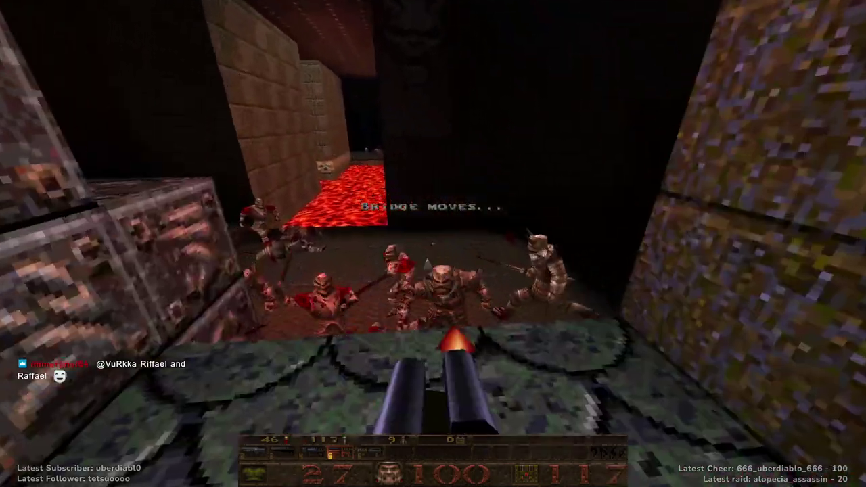
key(ctrl)
key(Left)
key(Right)
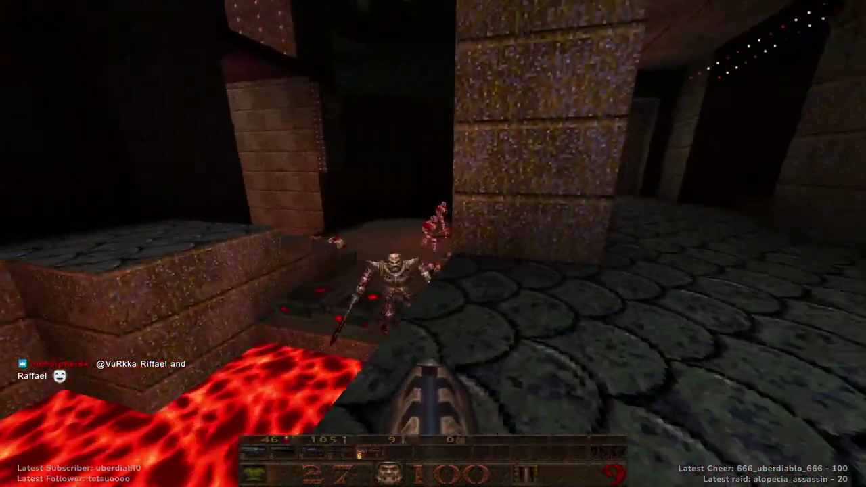
key(ctrl)
key(Left)
key(Up)
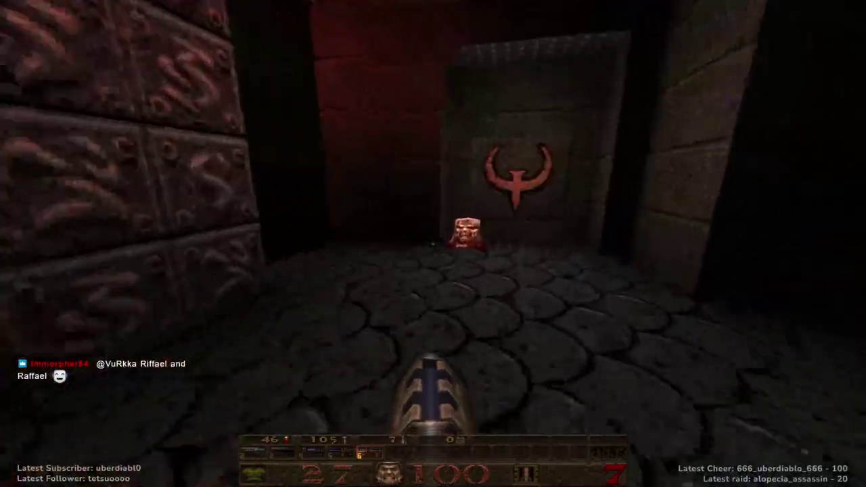
key(Left)
key(Right)
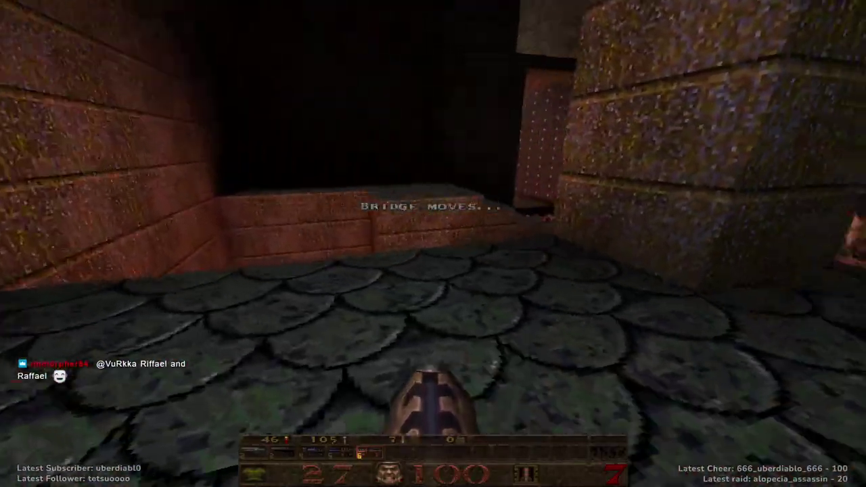
Step: Attack the knights near the red-lit pillar beyond the bridge with grenades and the super nailgun
key(ctrl)
key(ctrl)
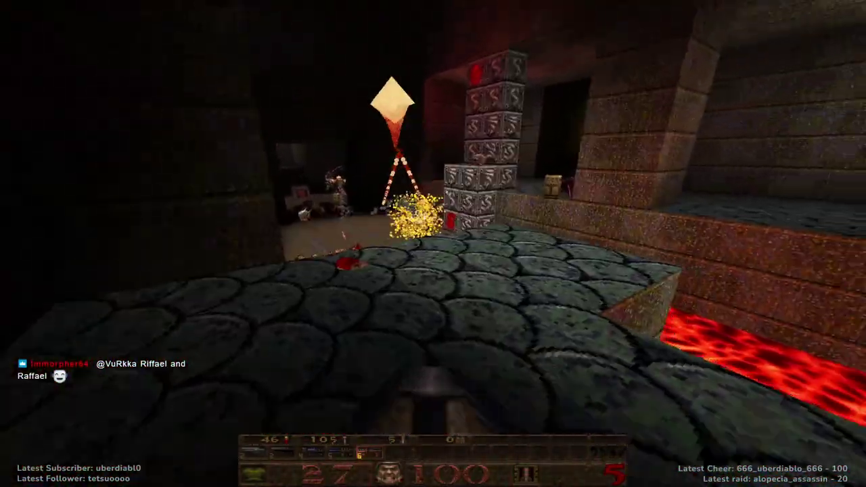
key(Right)
key(ctrl)
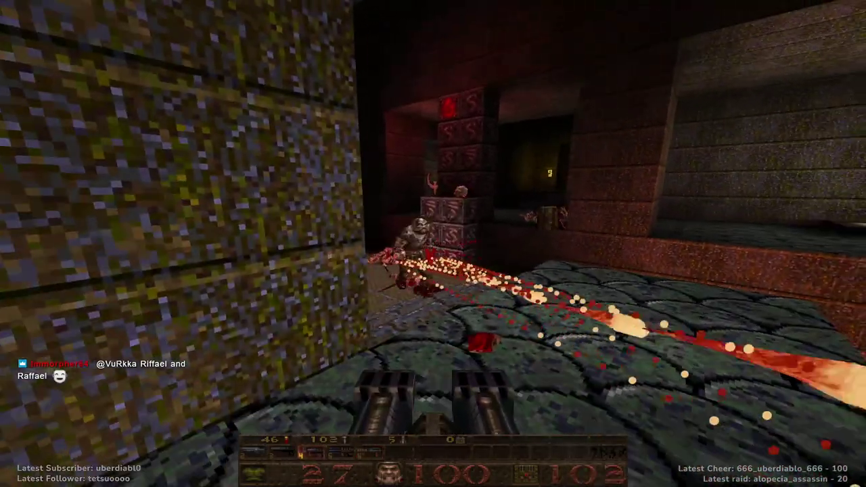
key(7)
key(Right)
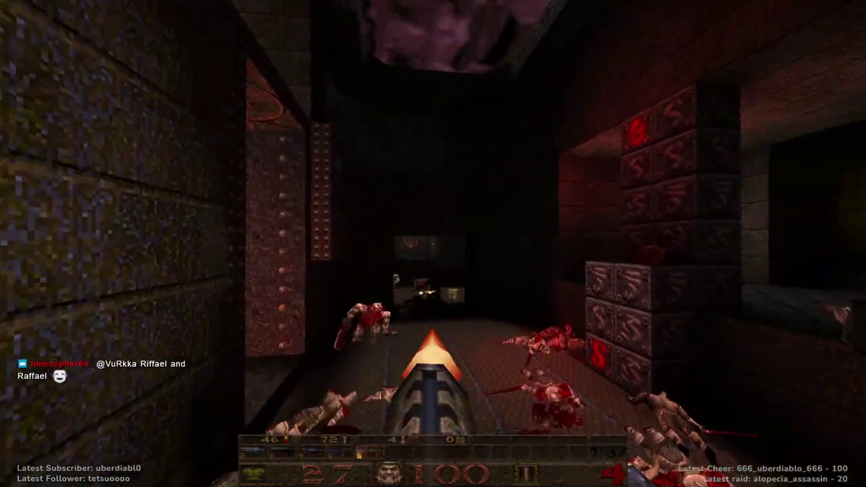
Step: Attack the remaining knights advancing along the dark hall with the super nailgun
key(ctrl)
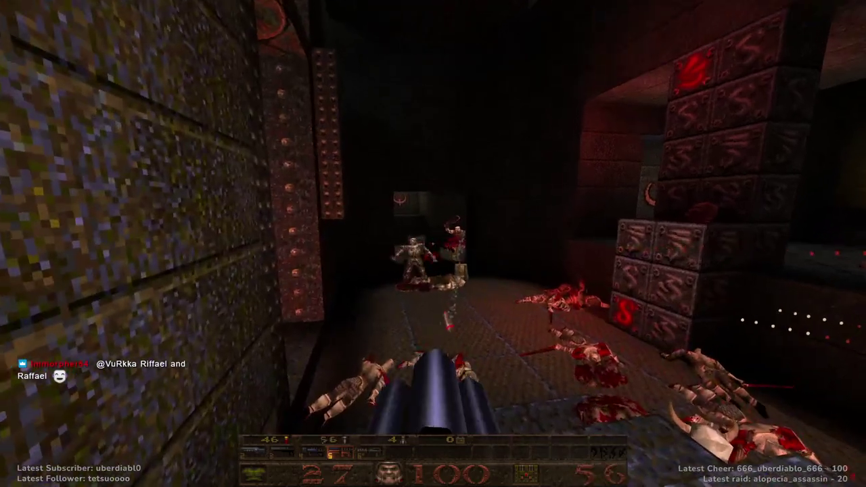
key(ctrl)
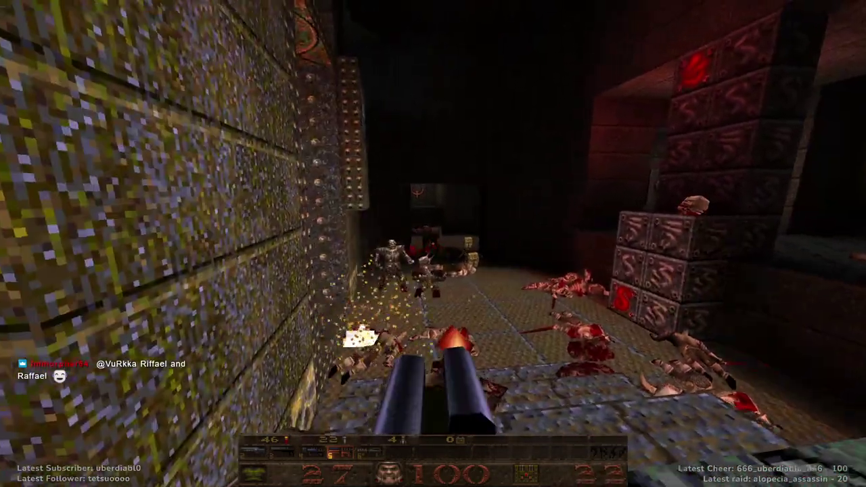
key(ctrl)
key(Left)
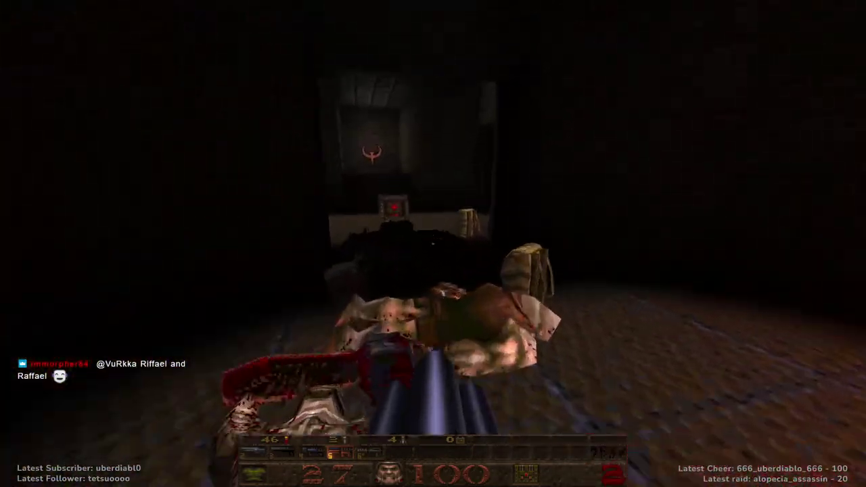
Step: Collect the rockets and 100 health, fire grenades through the doorway, switch to the double-barrelled shotgun, and collect the nails and cells
key(Up)
key(ctrl)
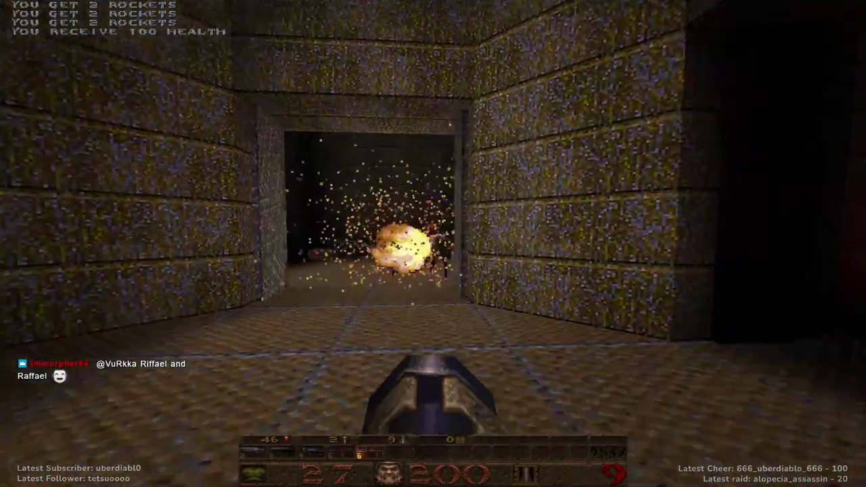
key(Right)
key(ctrl)
key(3)
key(ctrl)
key(Up)
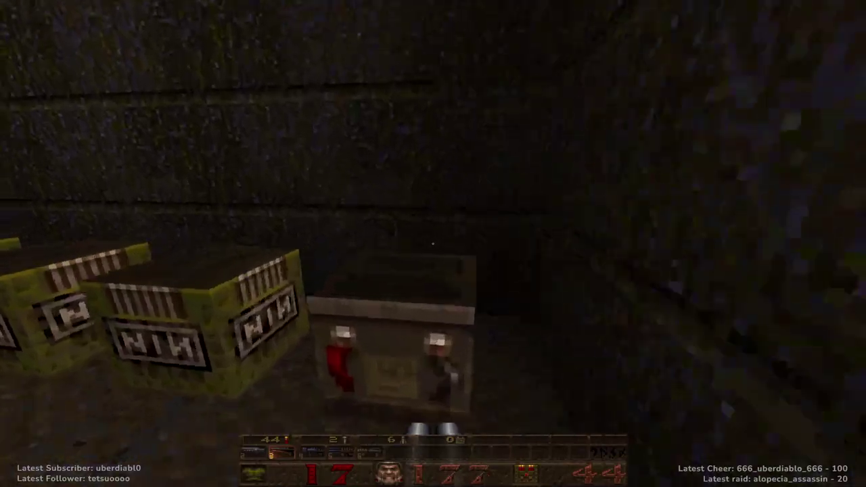
key(Up)
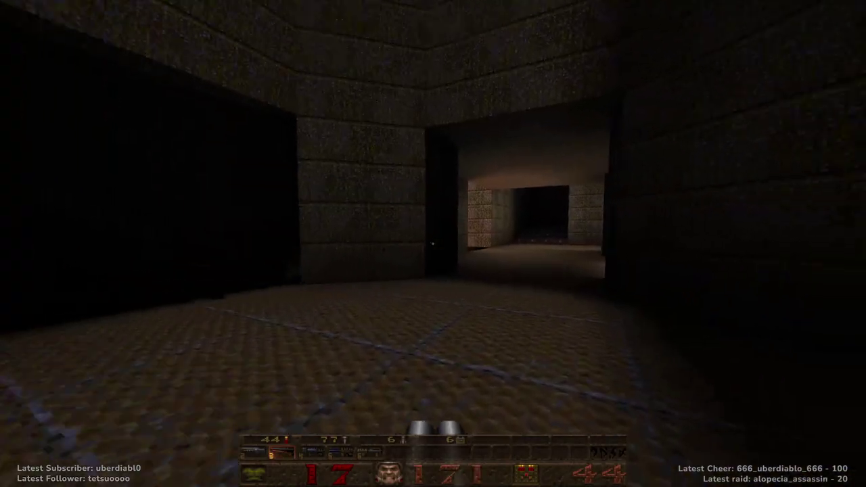
Step: Attack the monsters around the dark corner and under the raised walkway with the double-barrelled shotgun
key(Right)
key(Right)
key(ctrl)
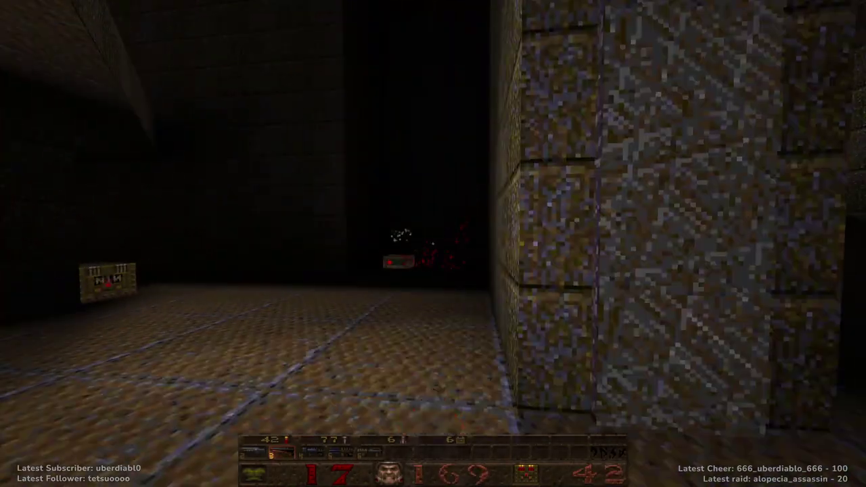
key(ctrl)
key(Right)
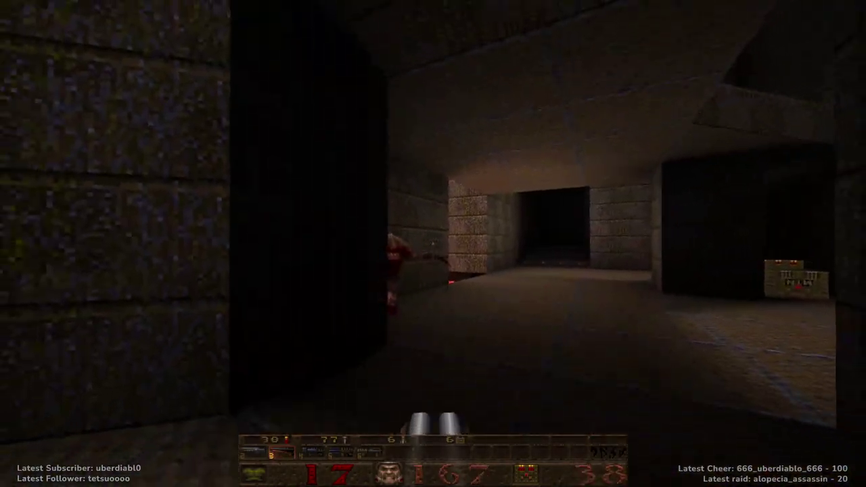
key(ctrl)
key(Right)
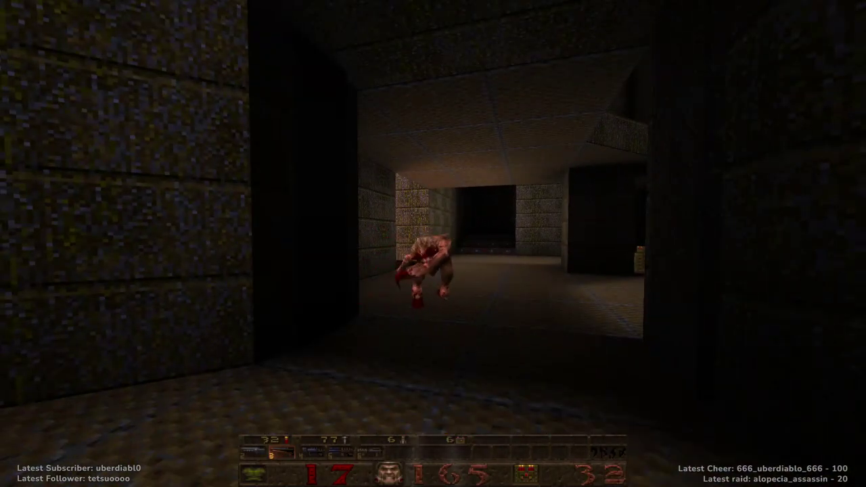
key(Right)
Step: Collect the nails and shells under the raised walkway and go past the lava channel to the dark stairs
key(Up)
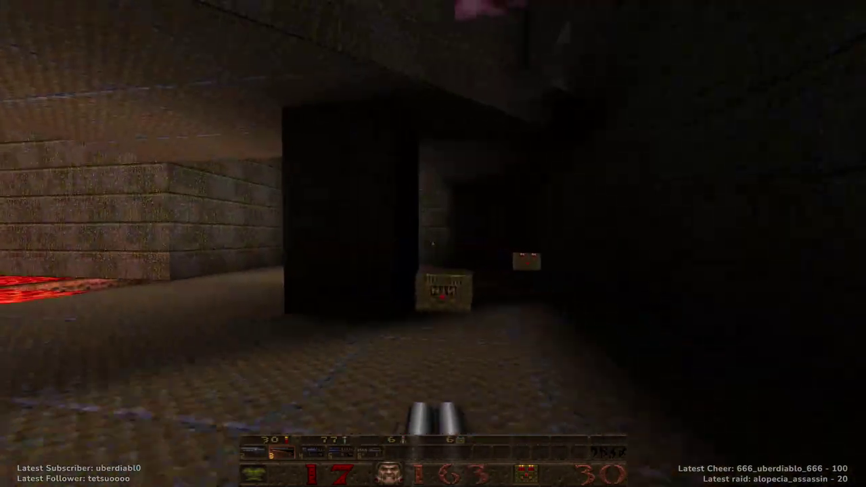
key(Up)
key(ctrl)
key(Right)
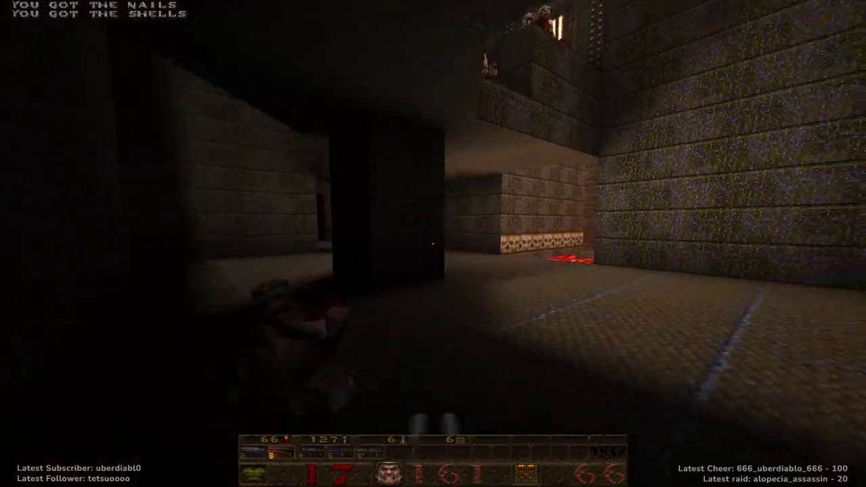
key(Right)
key(Up)
key(Left)
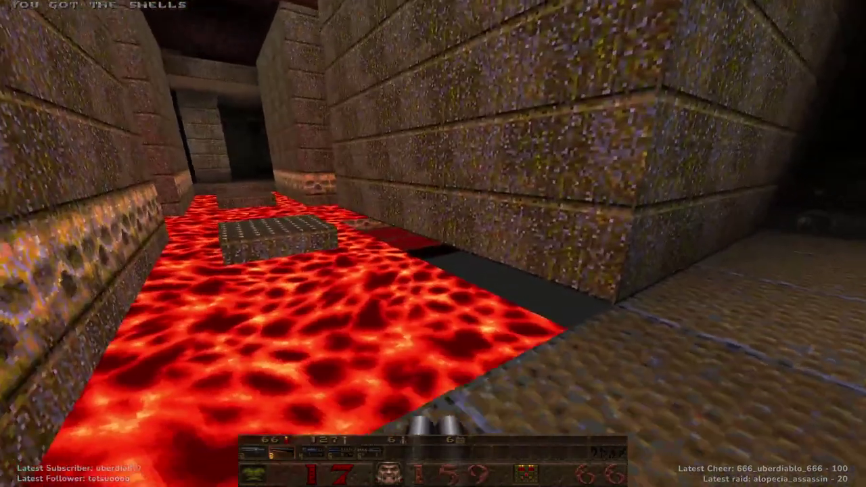
key(Right)
key(Up)
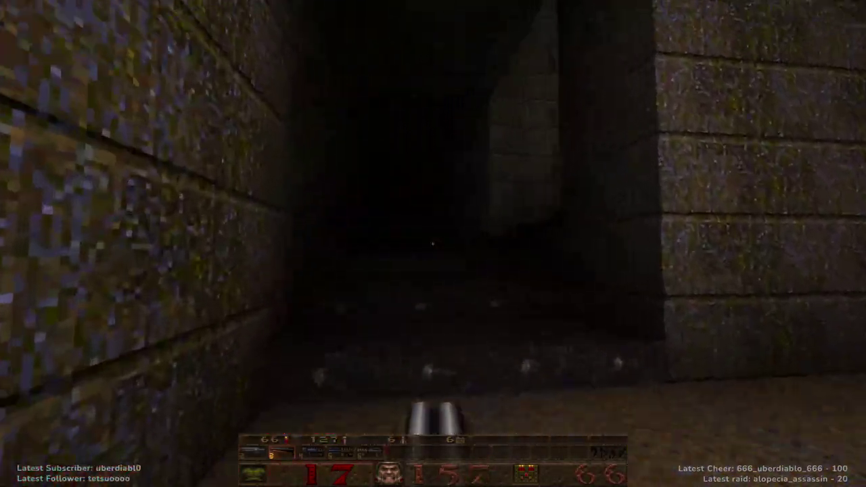
Step: Shoot the knight on the dark stairs, collect the nails there, and switch to the super nailgun against the next monster
key(Left)
key(ctrl)
key(Up)
key(ctrl)
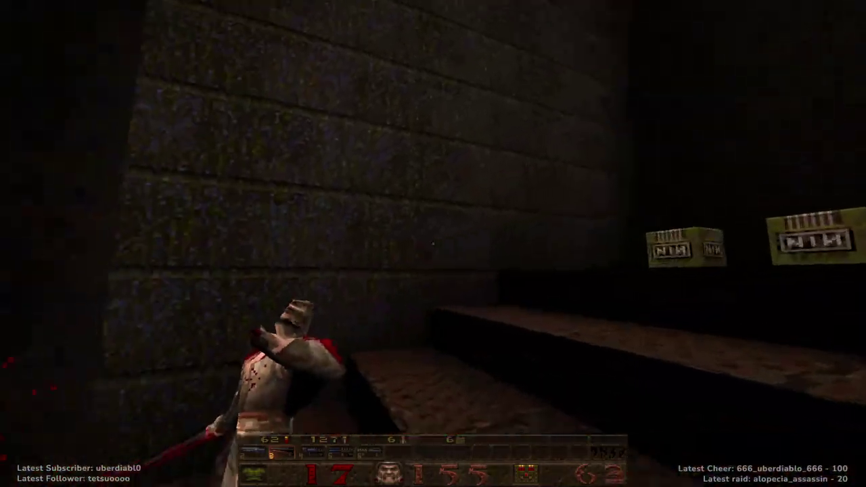
key(Up)
key(Right)
key(Right)
key(ctrl)
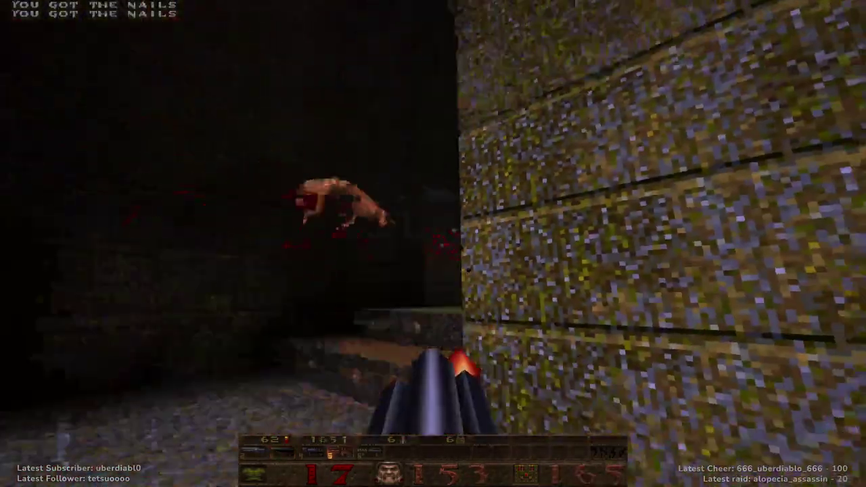
Step: Attack the ogres and knights in the open court near the demon-face door, and collect the dropped rockets
key(Left)
key(ctrl)
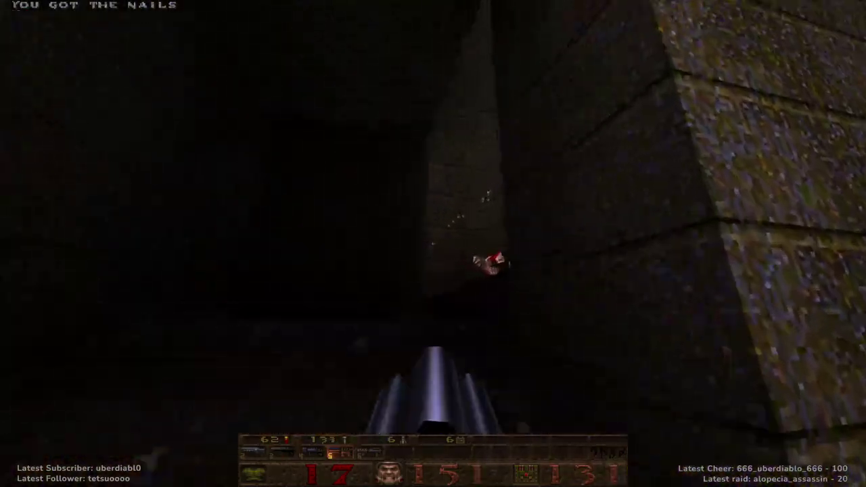
key(ctrl)
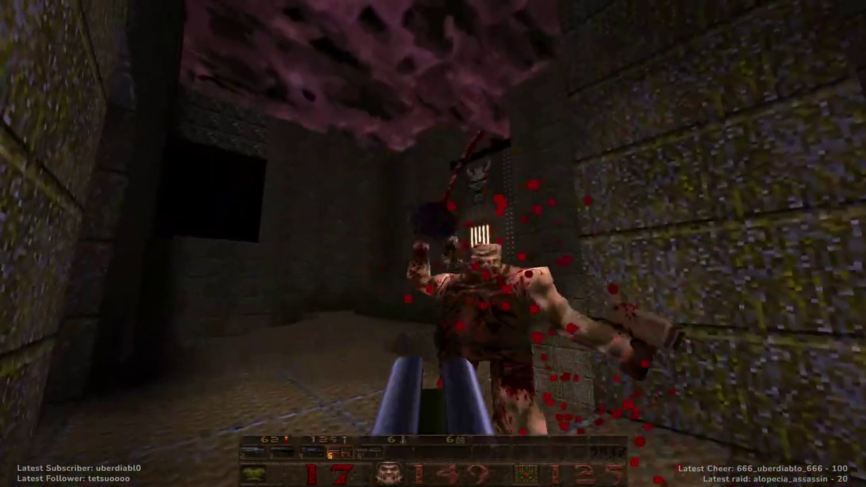
key(Down)
key(Left)
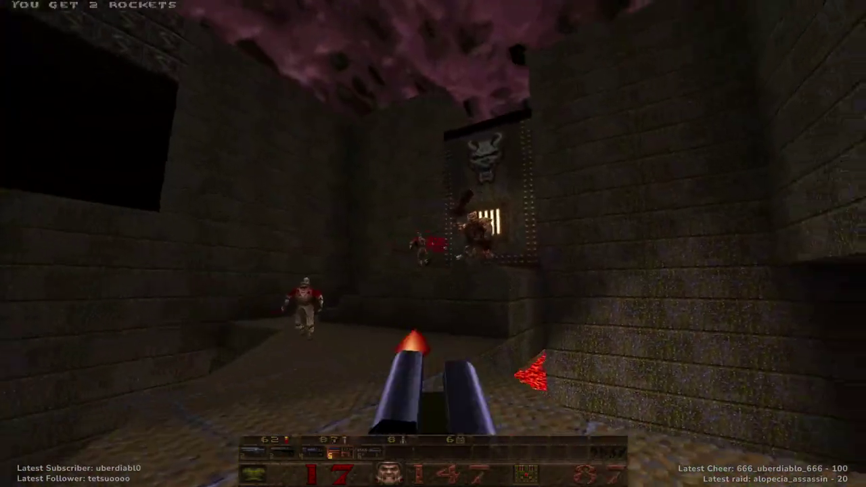
key(ctrl)
key(Left)
key(Right)
key(7)
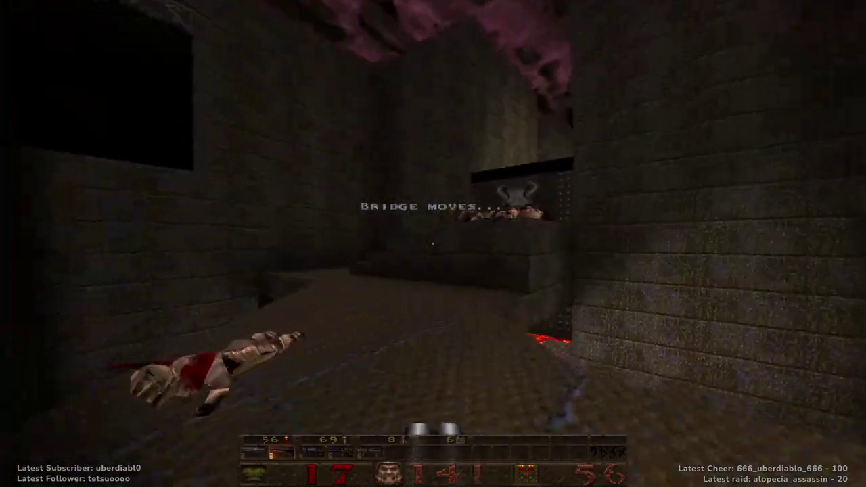
Step: Collect the remaining rockets and go through the long corridor and red-lit room to inspect the unlit area above the lava
key(Right)
key(Up)
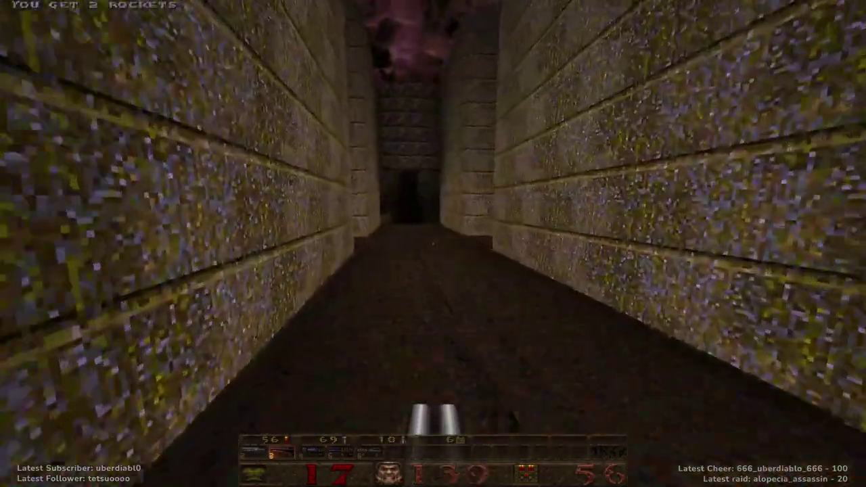
key(Left)
key(Up)
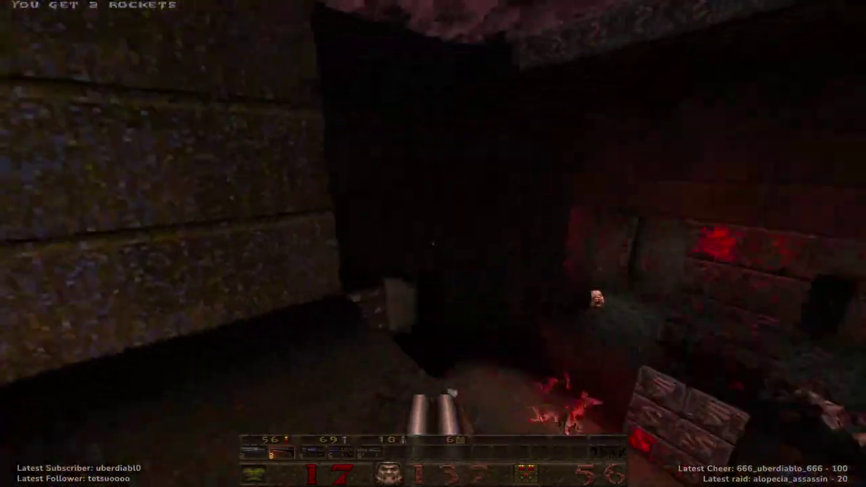
key(Left)
key(Up)
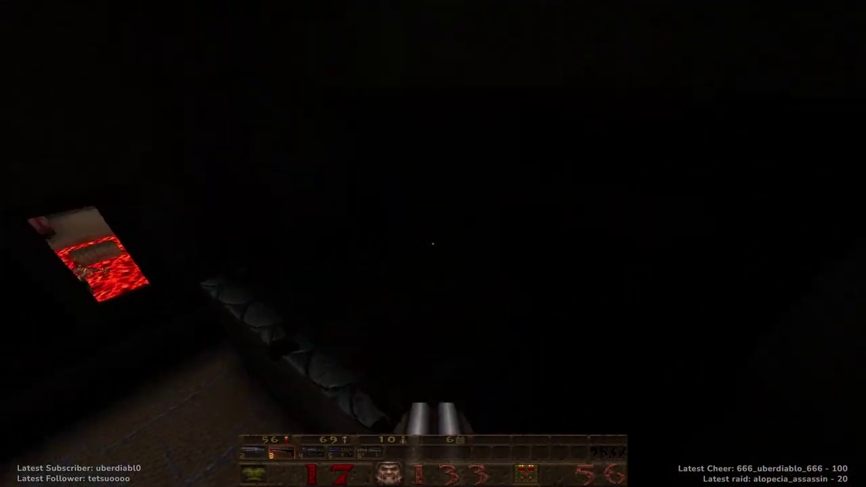
Step: Use noclip to enter the walled-off room and collect the rocket launcher and armor
key(n)
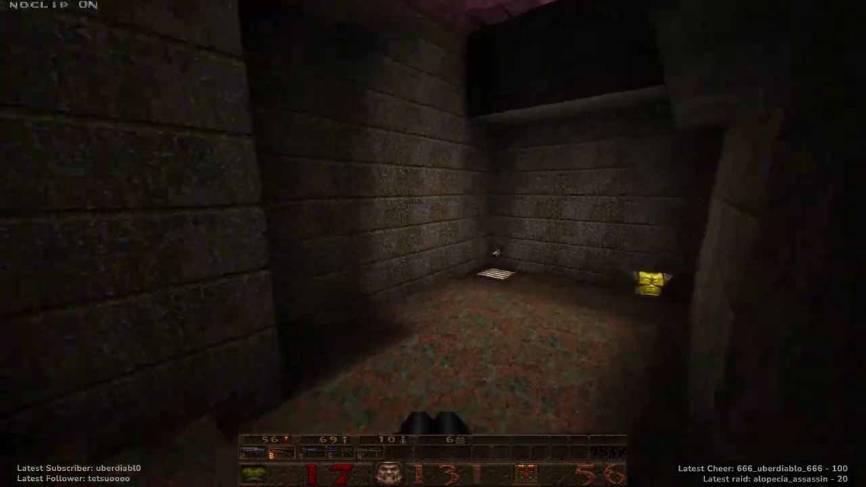
key(n)
key(Up)
key(Left)
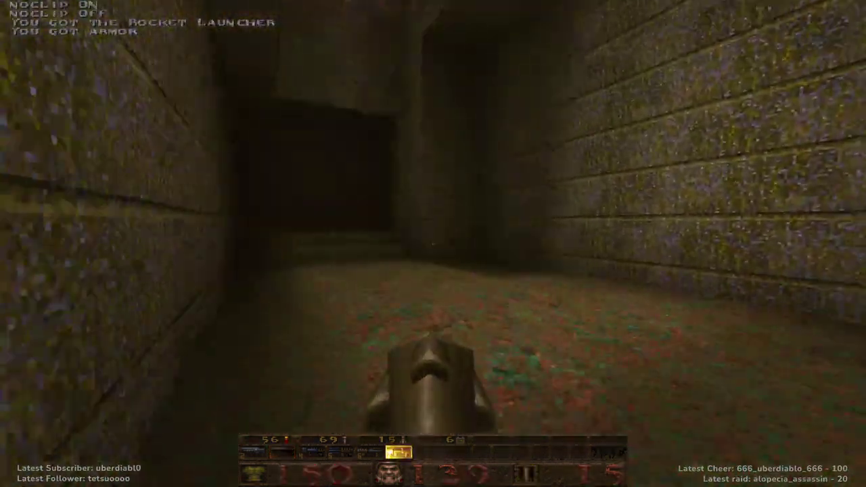
Step: Use noclip to leave the room and walk past the stairs and red-lit hall to the nail boxes
key(n)
key(n)
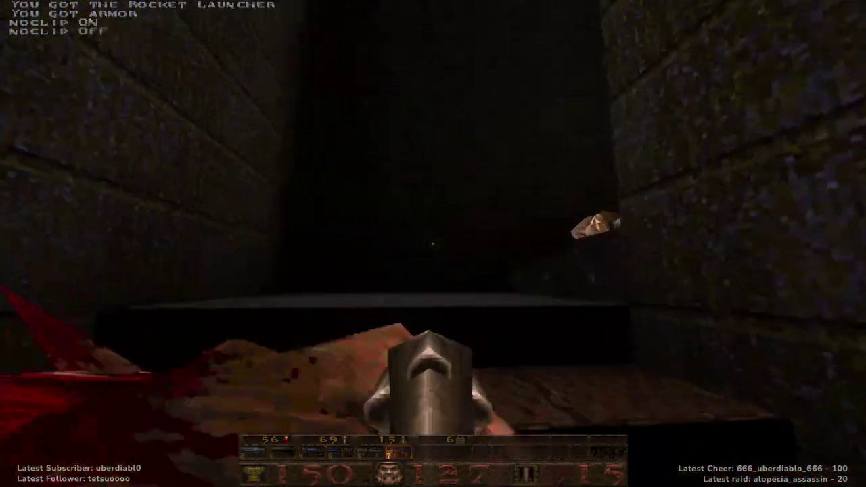
key(Up)
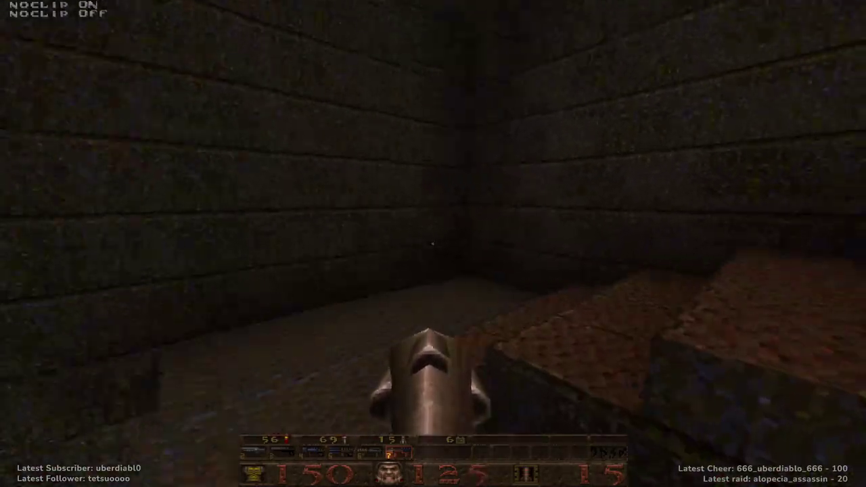
key(Up)
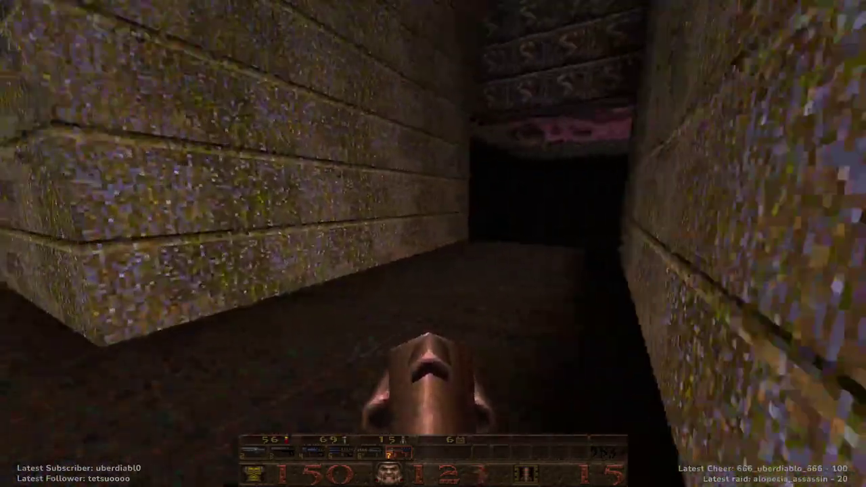
key(Up)
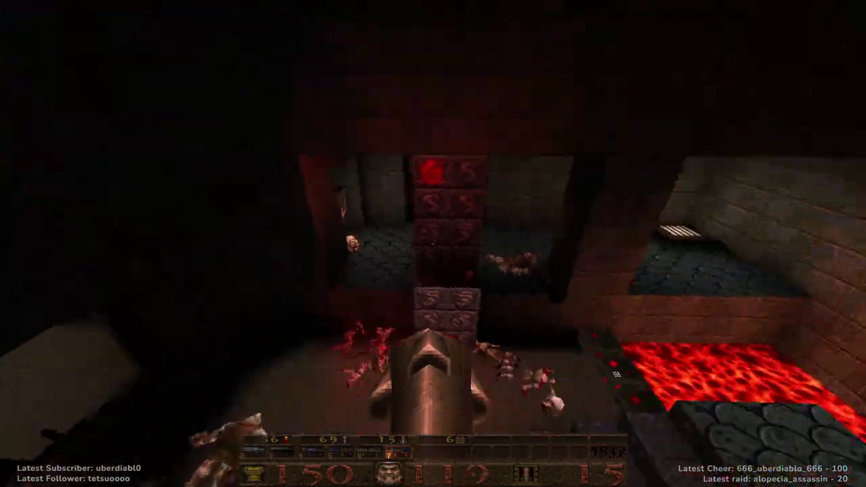
key(Up)
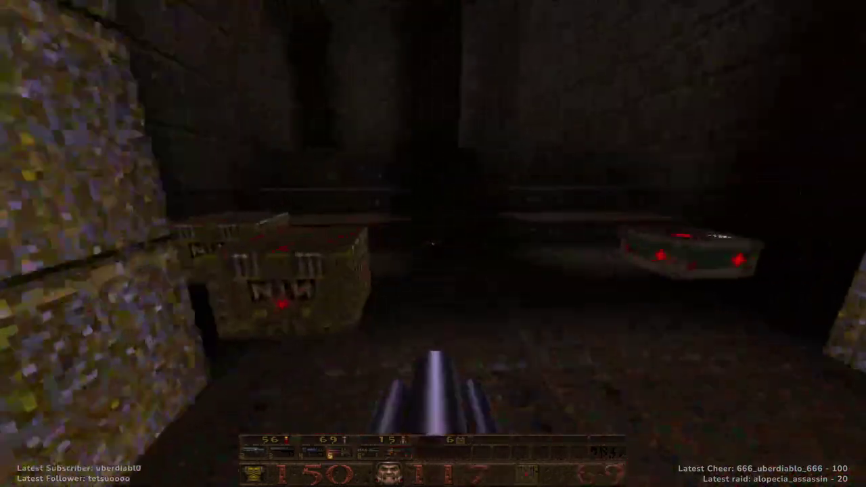
Step: Collect the nail boxes and attack the shambler and knights in the open-roofed hall
key(Right)
key(ctrl)
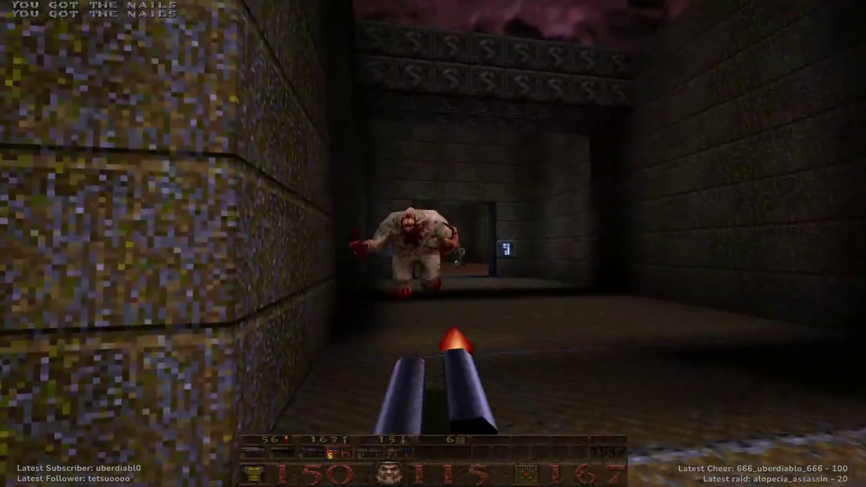
key(ctrl)
key(Left)
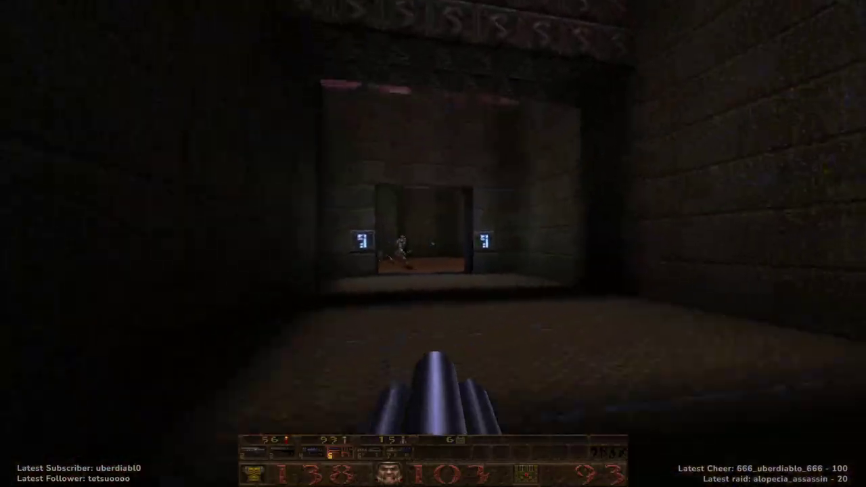
key(s)
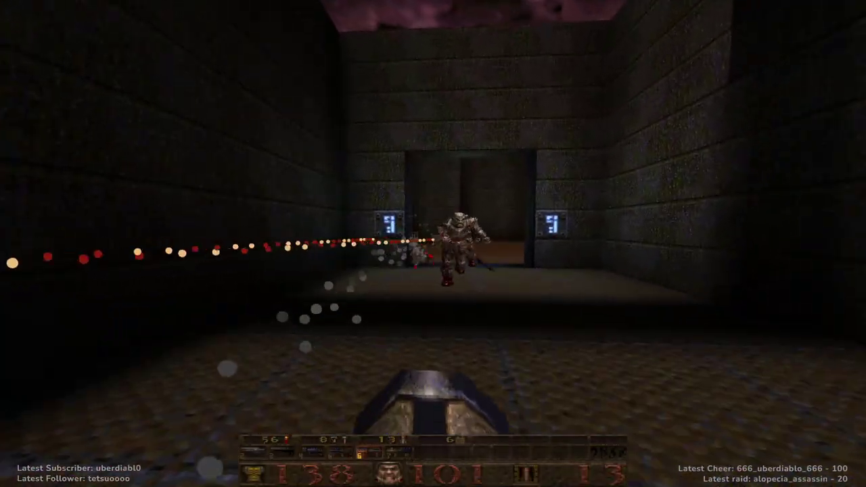
key(ctrl)
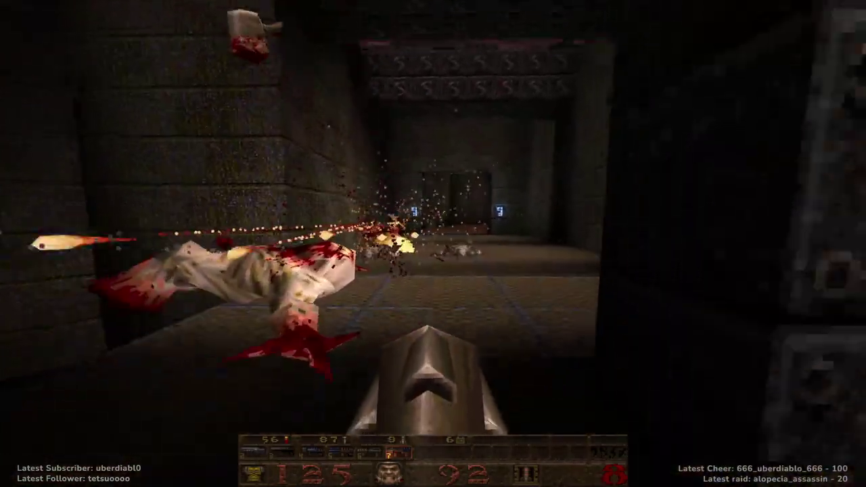
Step: Collect the Quad Damage and cells in the secret area and trigger the switch that moves the bridge
key(3)
key(w)
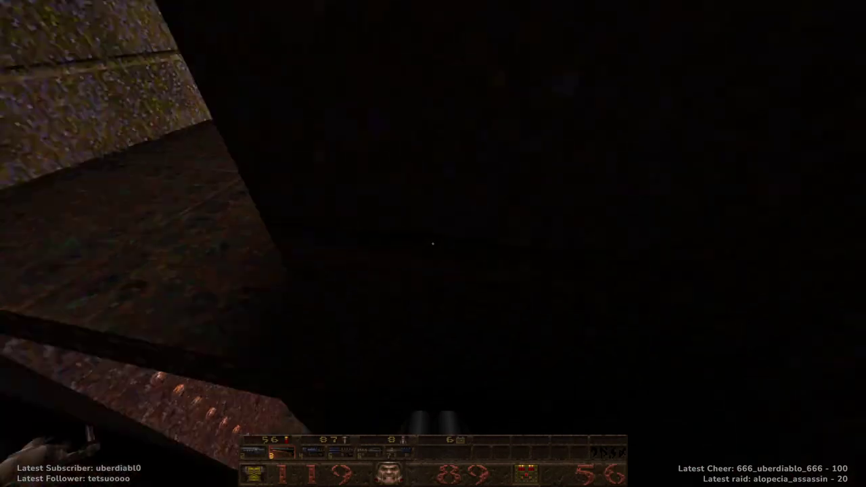
key(w)
key(w)
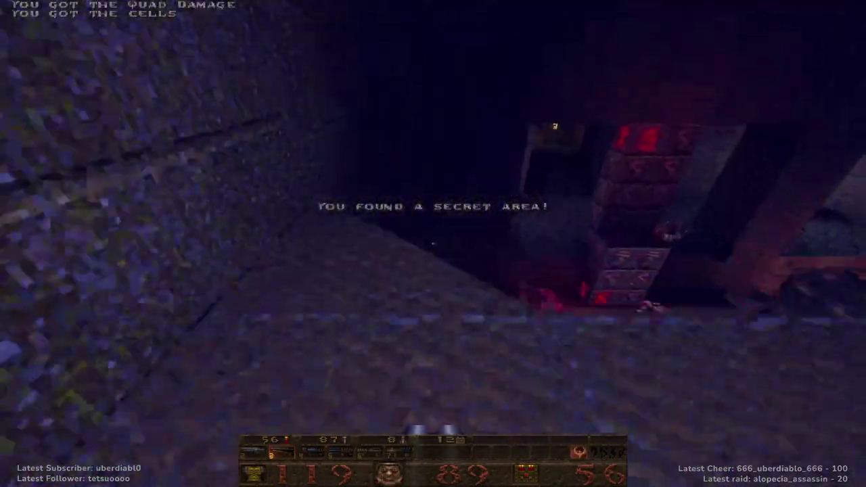
key(w)
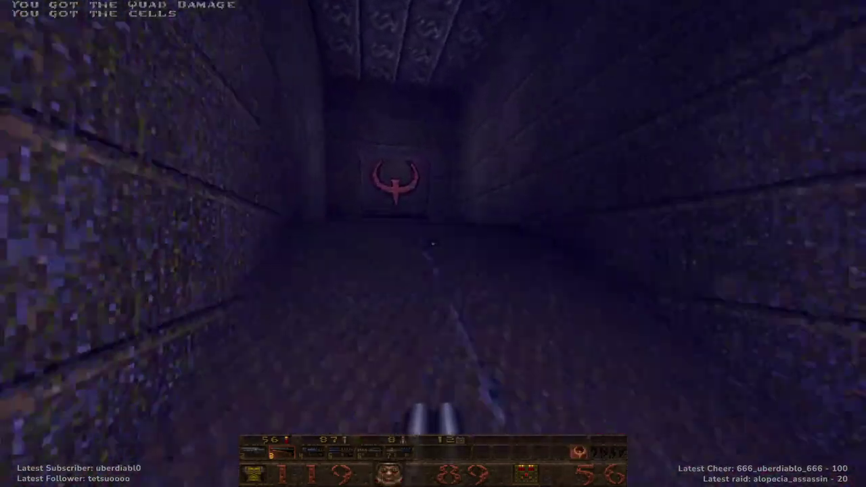
key(w)
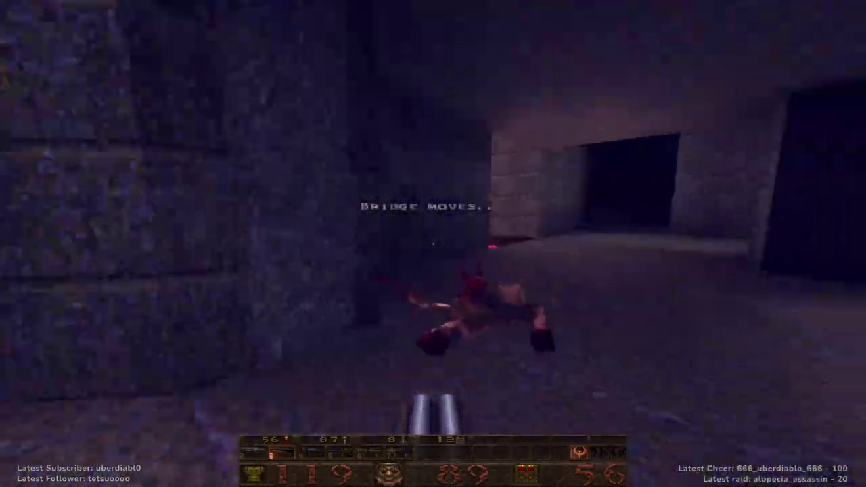
Step: Attack the knight with the double-barrelled shotgun and collect the silver runekey beyond the ceiling-lit passage
key(w)
key(w)
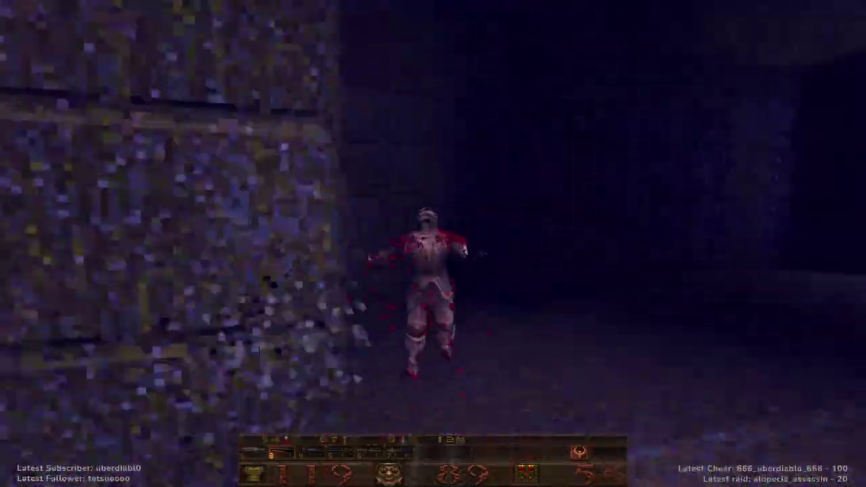
key(ctrl)
key(ctrl)
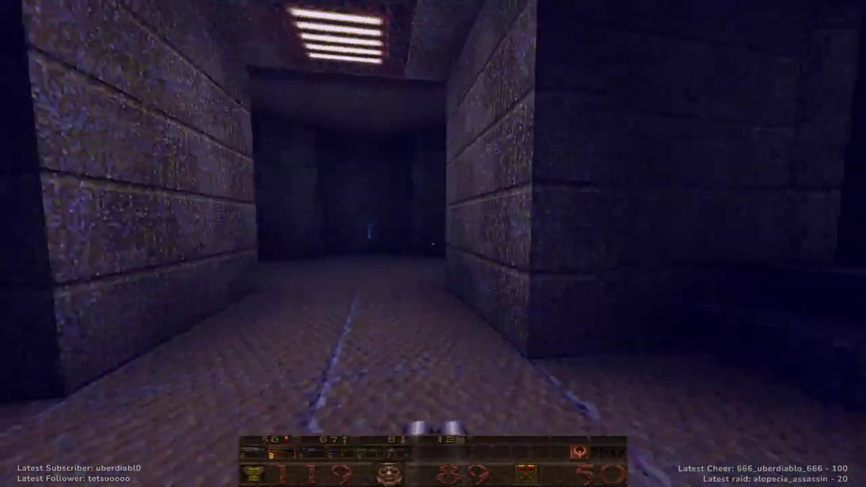
key(w)
key(ctrl)
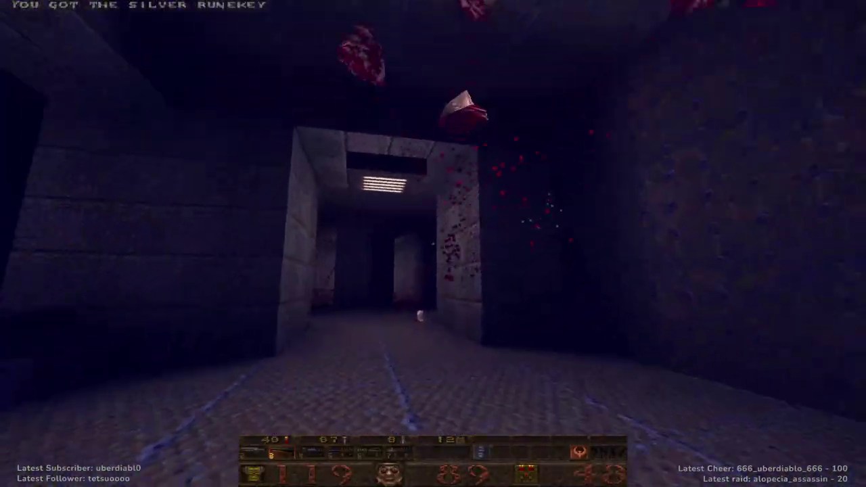
Step: Attack the shambler and ogre in the dark stone rooms and collect the dropped rockets
key(ctrl)
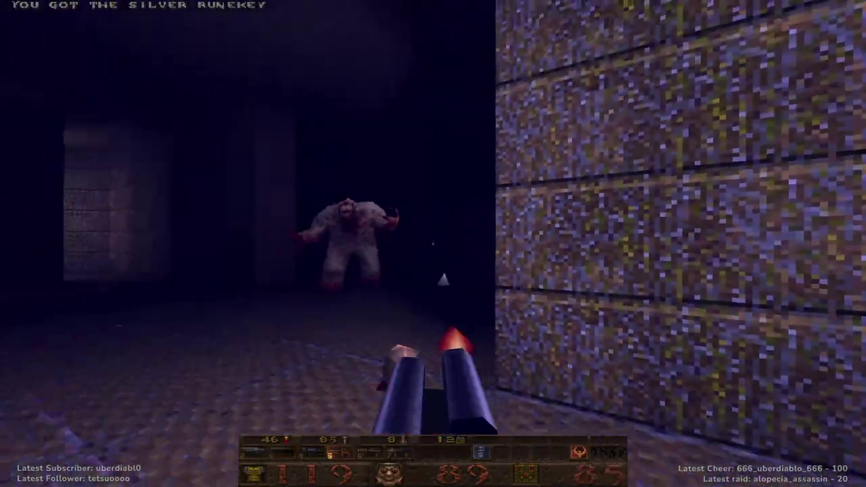
key(ctrl)
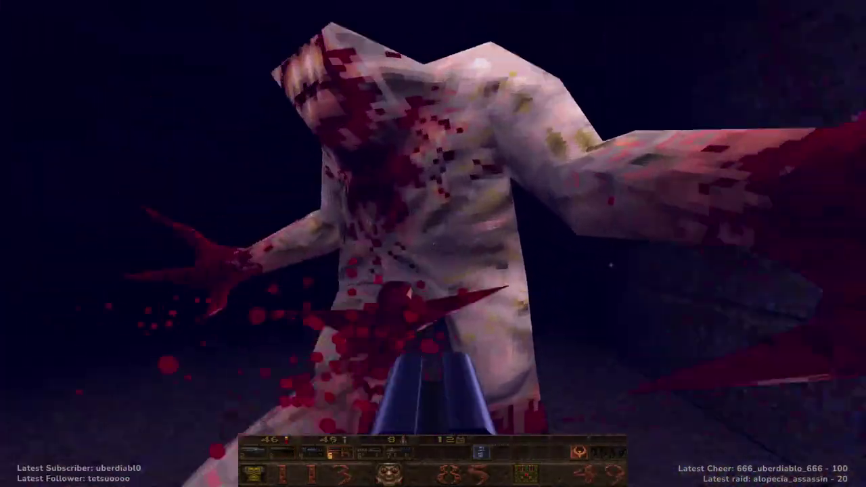
key(w)
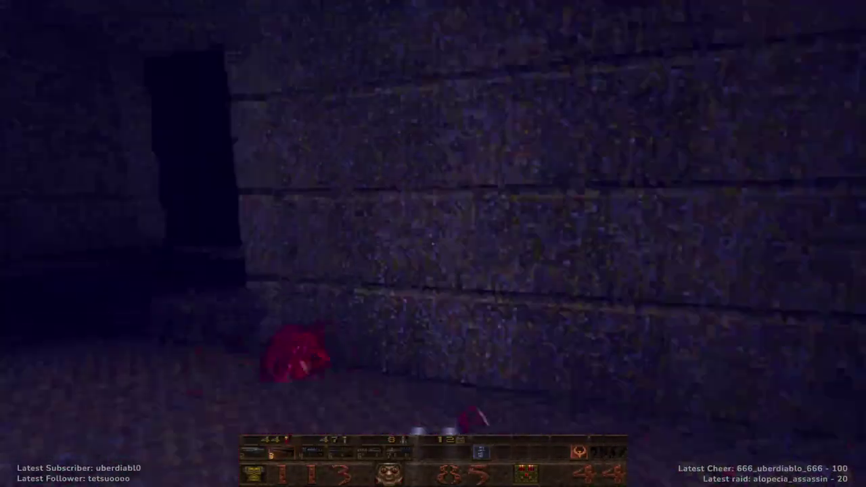
key(w)
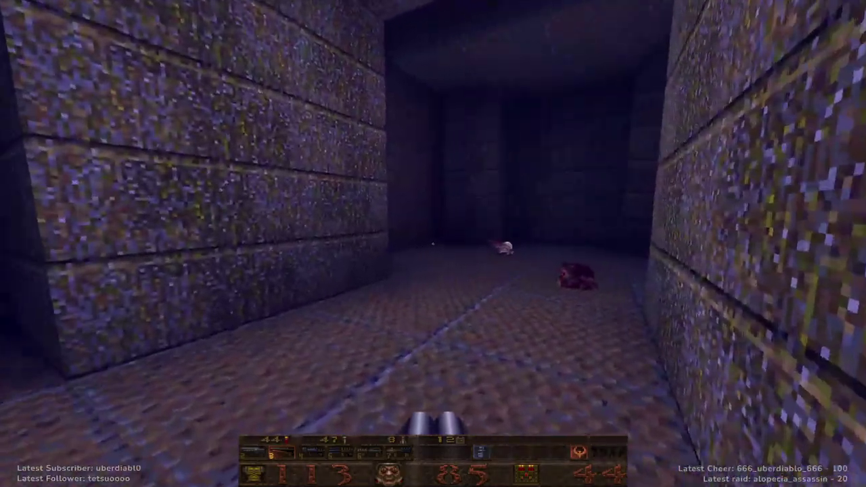
key(n)
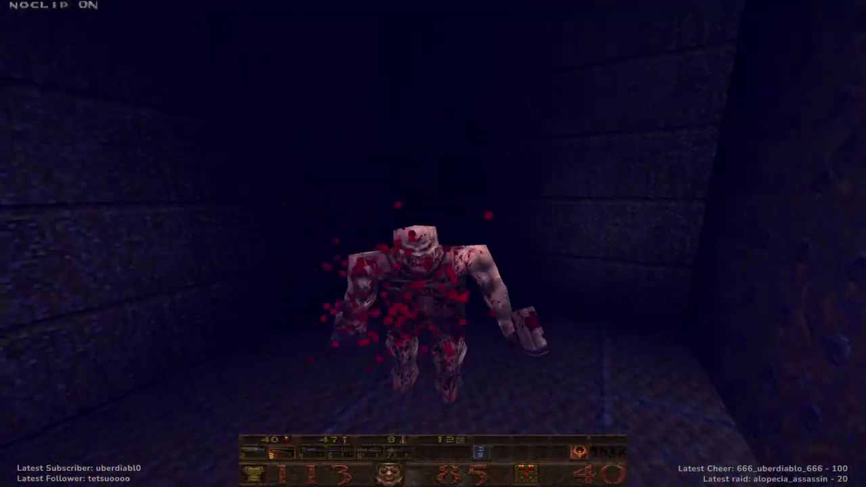
key(w)
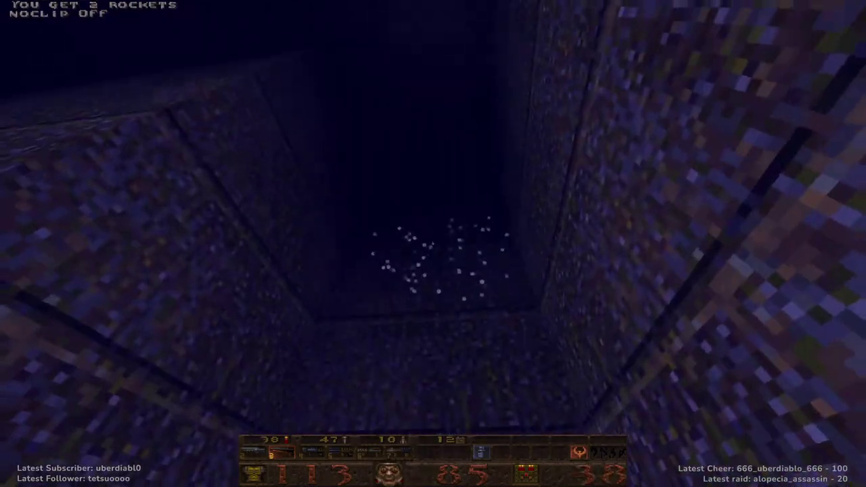
Step: Use noclip to reach and collect the armor and the Thunderbolt
key(w)
key(n)
key(n)
key(n)
key(w)
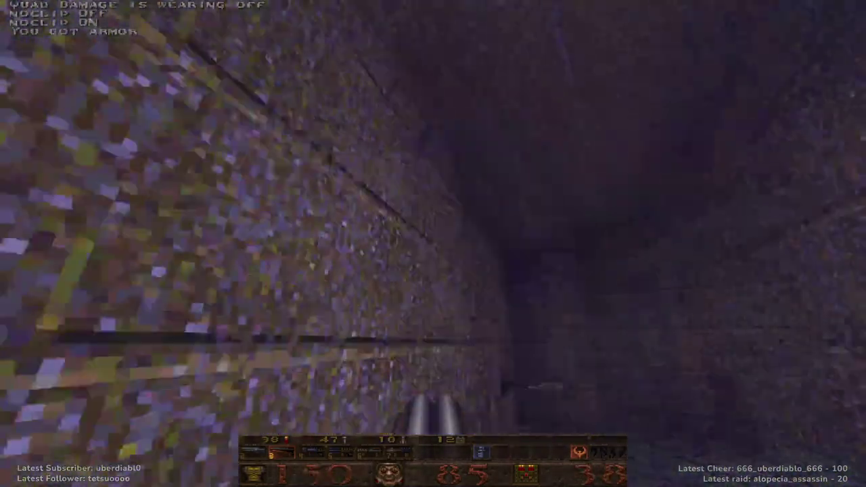
key(n)
key(ctrl)
key(Right)
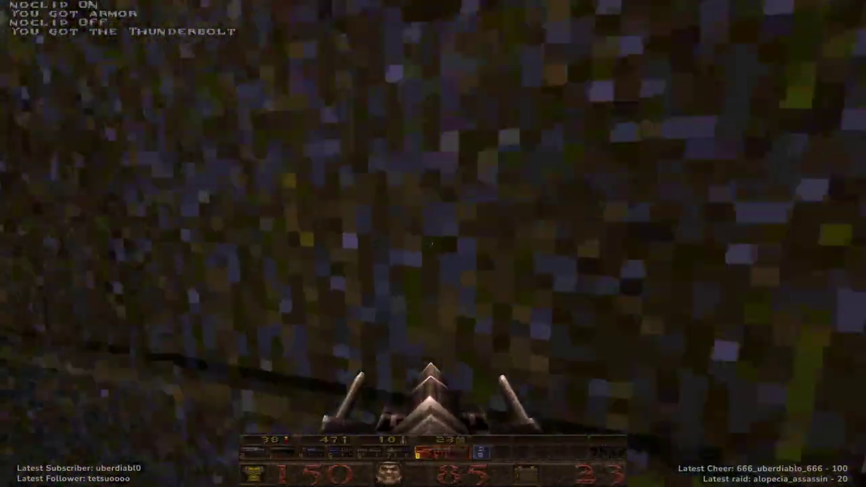
Step: Use noclip to pass back through the wall towards the lava and switch to the double-barrelled shotgun
key(Left)
key(w)
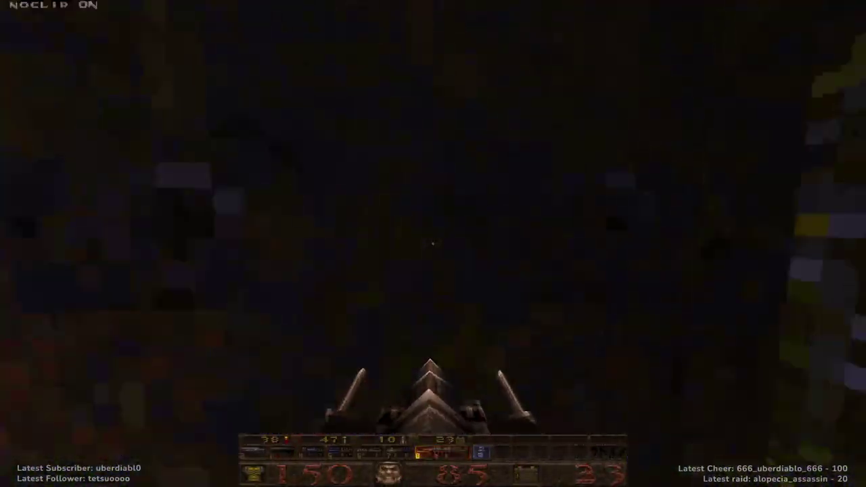
key(Left)
key(w)
key(3)
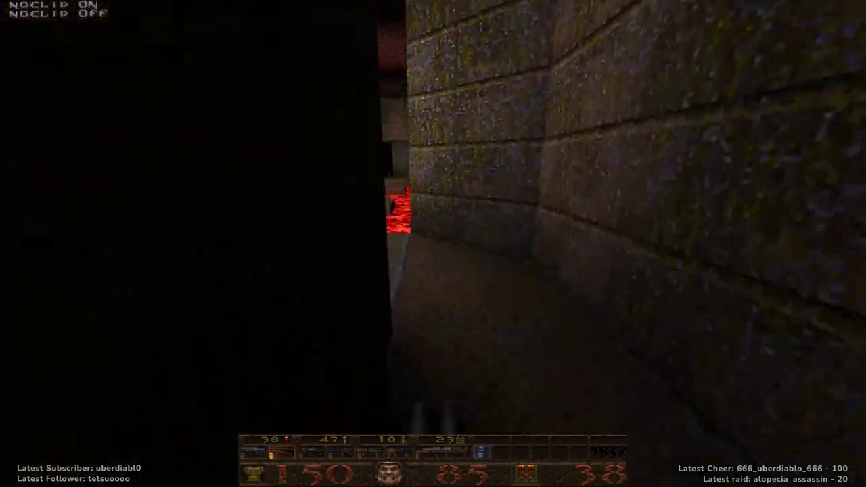
Step: Cross the lava over the metal bridge and walk through the dark room to the corpse-strewn stairs
key(w)
key(Left)
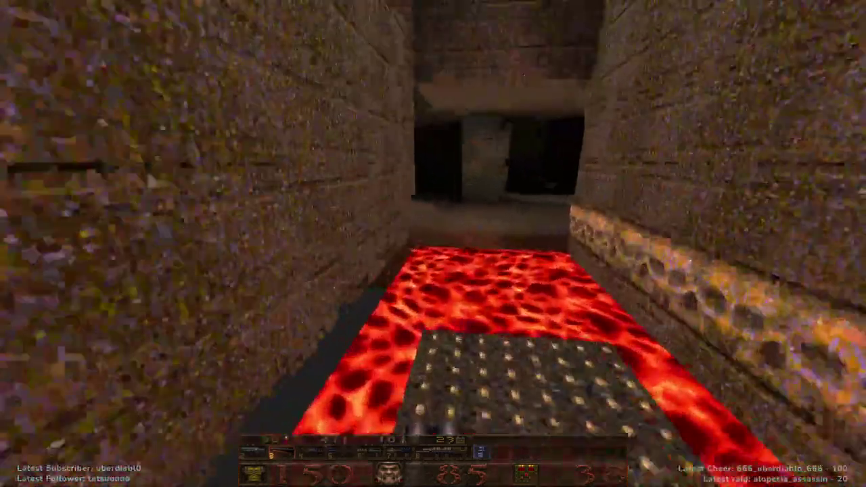
key(w)
key(Left)
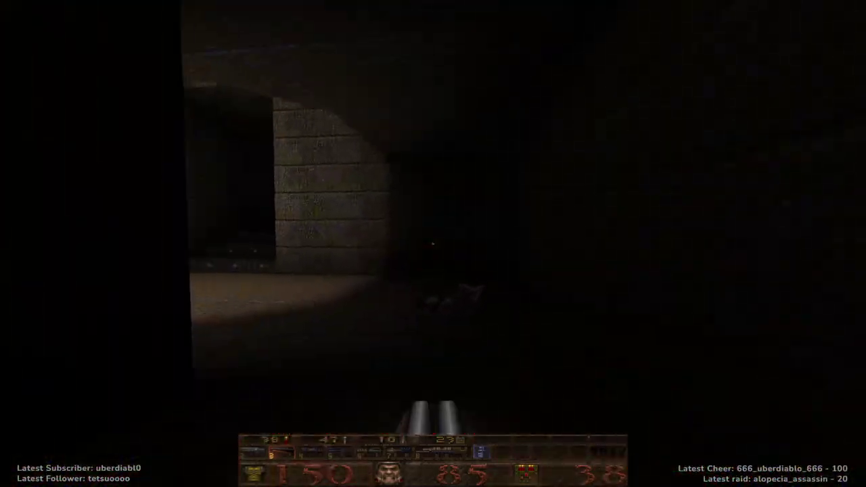
key(w)
key(Right)
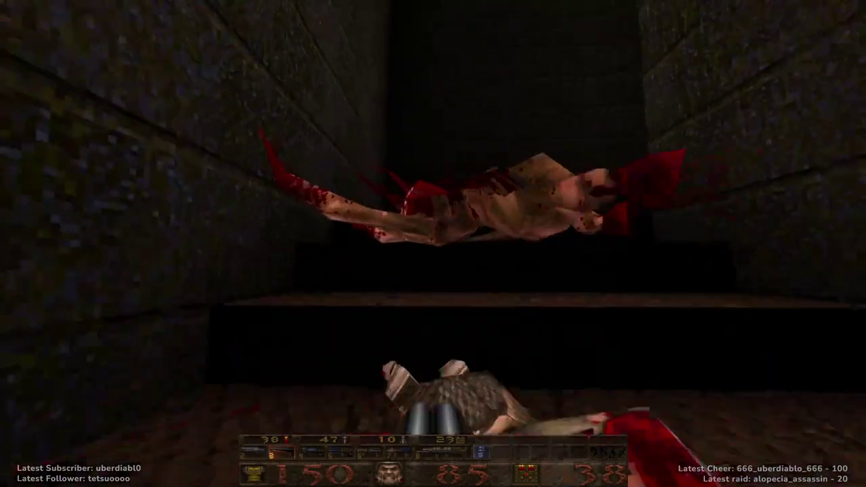
Step: Inspect the dark room around the lava arrow and barred light, and trigger the bridge again
key(Left)
key(Left)
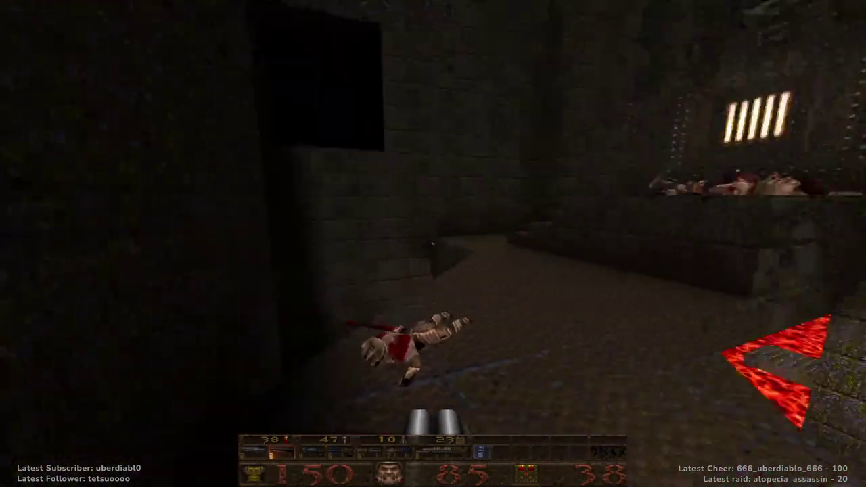
key(Right)
key(Right)
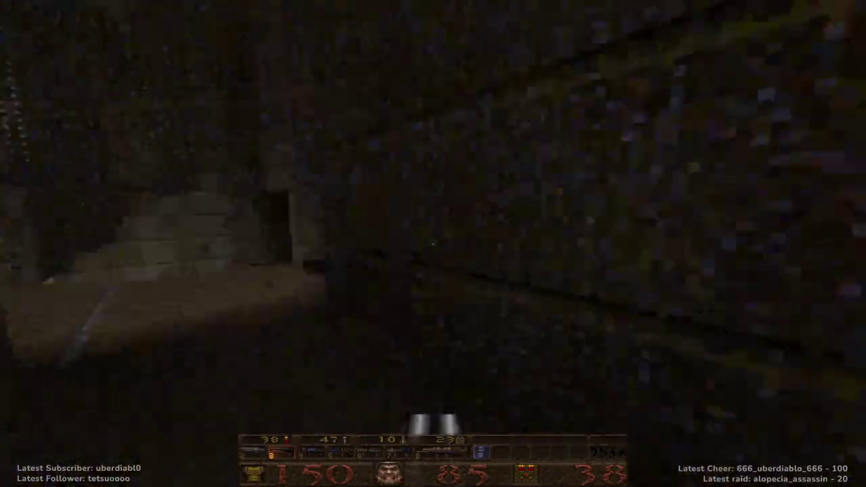
key(Left)
key(Right)
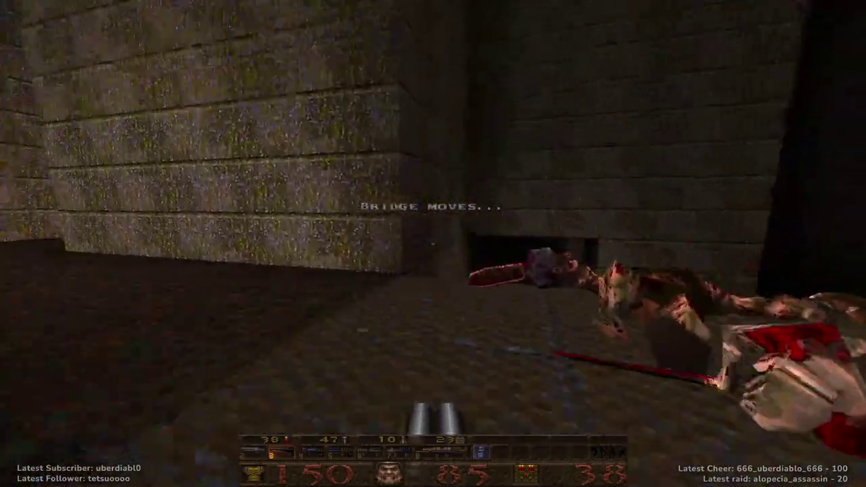
Step: Climb to the open-roofed room, collect the health and nails, and attack the ogre
key(Up)
key(Left)
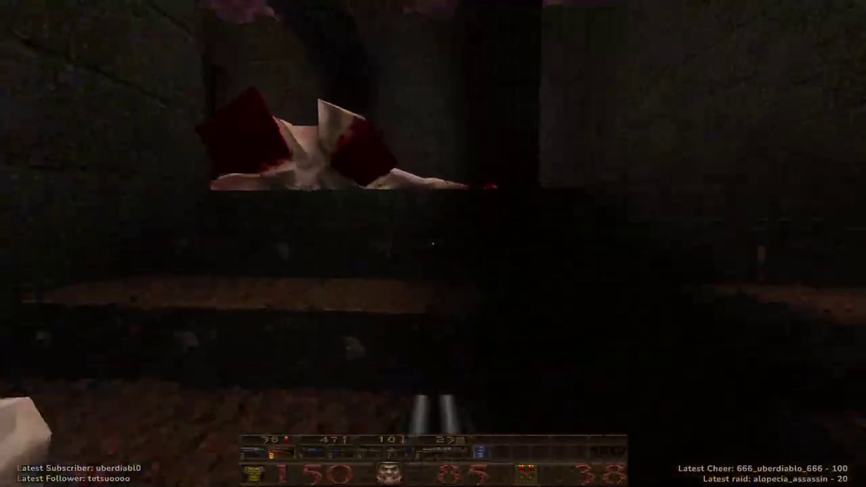
key(Up)
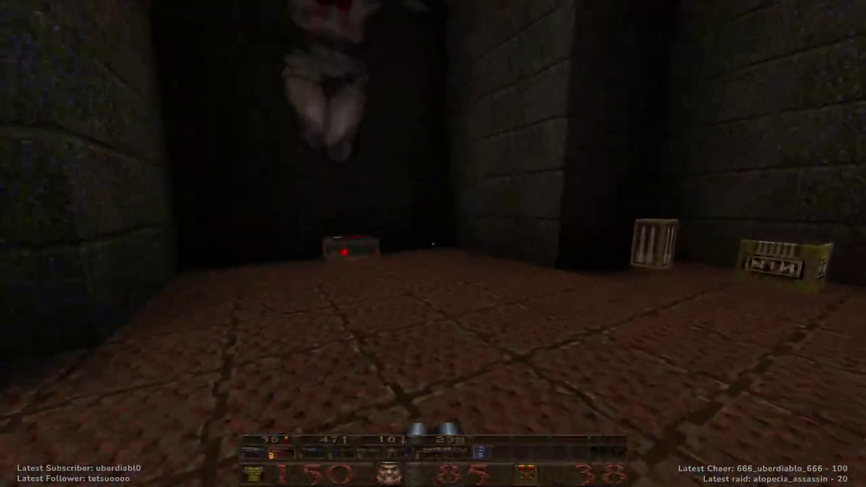
key(Right)
key(Up)
key(Right)
key(Up)
key(ctrl)
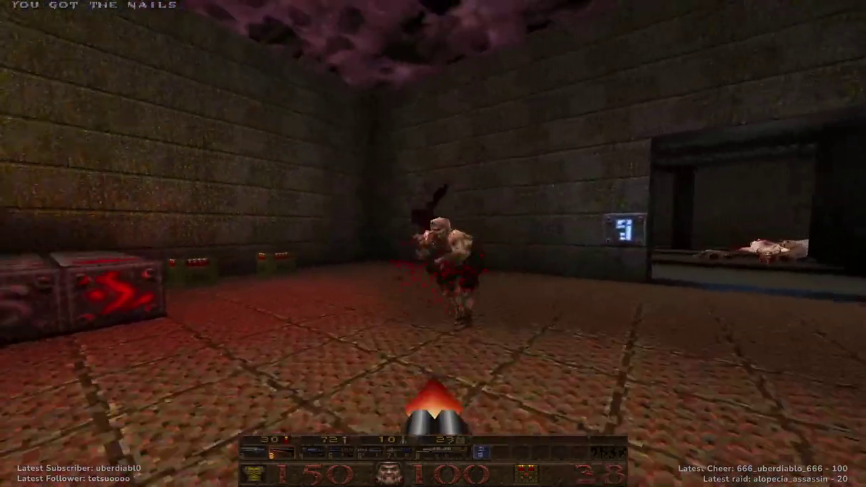
Step: Collect the rockets and shells beside the glowing red crates and pick up the gold runekey
key(Up)
key(Left)
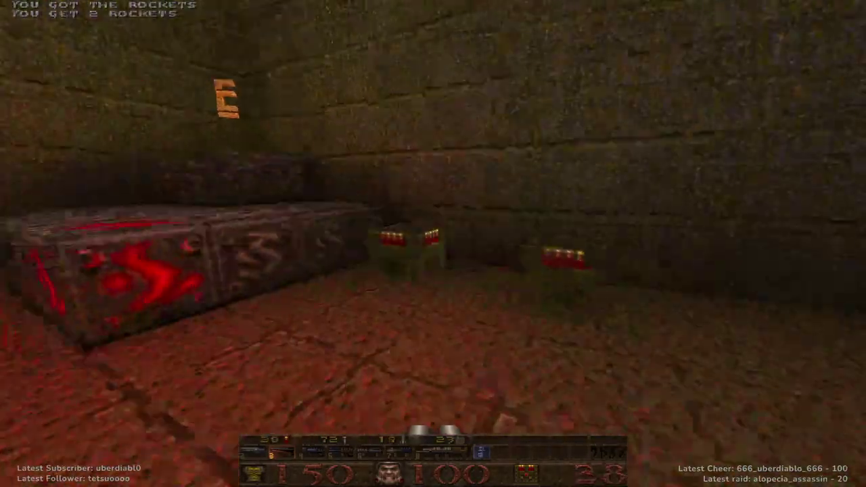
key(Up)
key(Left)
key(Right)
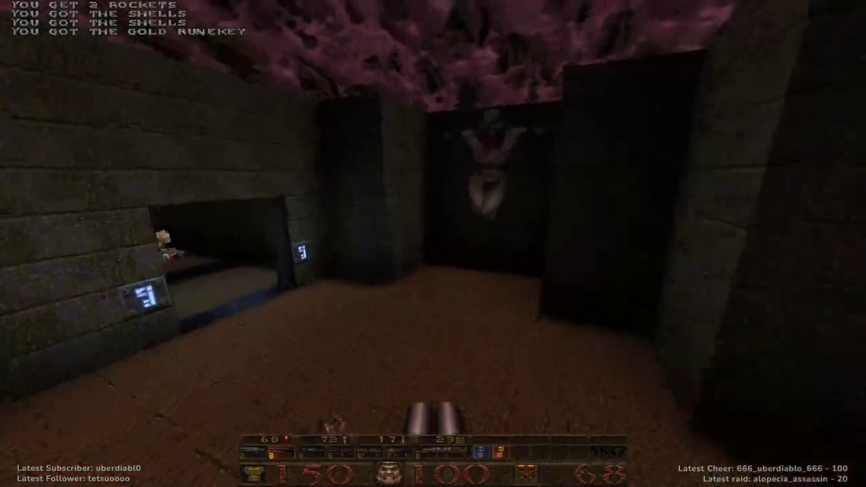
Step: Return past the ledge above the red-lit hall to the cobbled corridor with the floor light
key(Left)
key(Up)
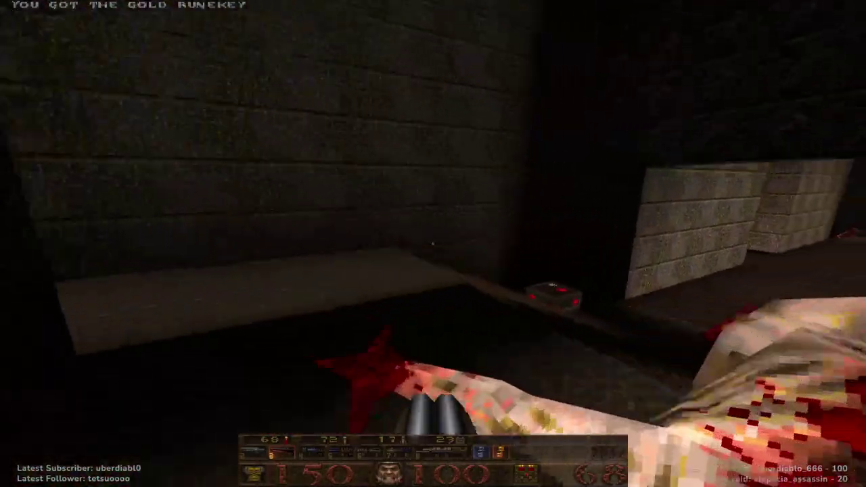
key(Up)
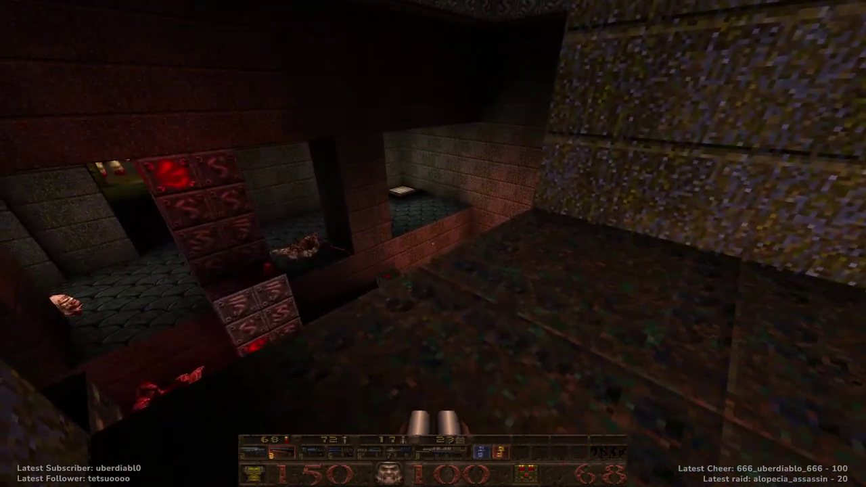
key(Right)
key(Up)
key(4)
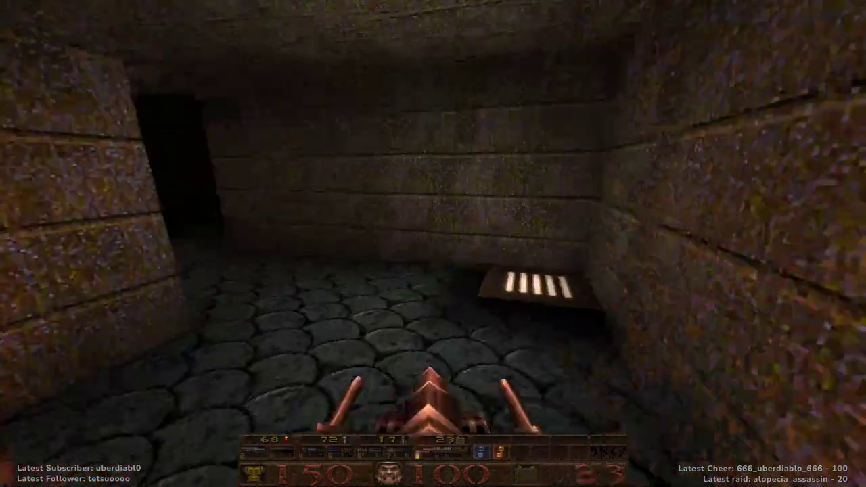
Step: Attack the shamblers by the glowing number panels with the lightning gun, and switch to the double-barrelled shotgun to keep firing
key(ctrl)
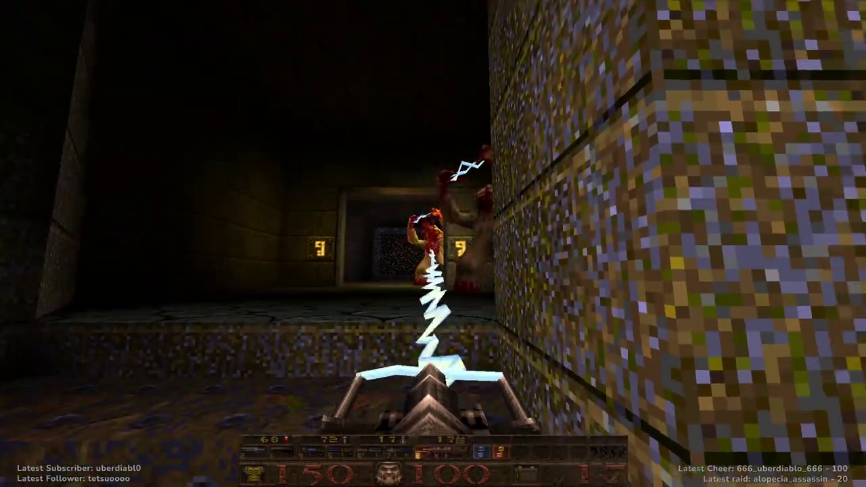
key(ctrl)
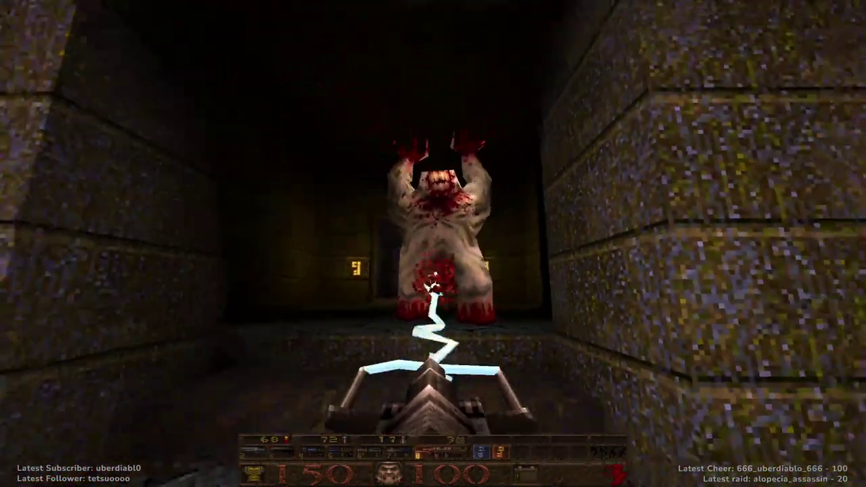
key(3)
key(Left)
key(Right)
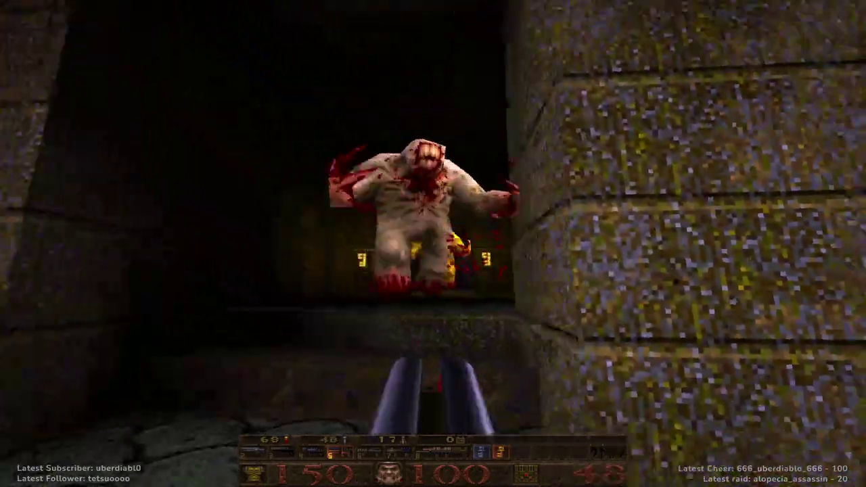
key(ctrl)
key(ctrl)
key(ctrl)
key(Down)
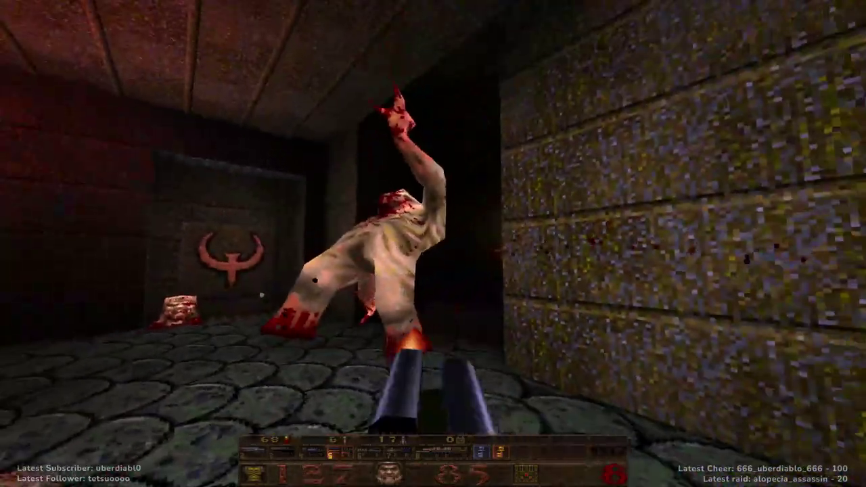
Step: Back away and kill the remaining shambler beside the Quake-logo door with the double-barrelled shotgun
key(ctrl)
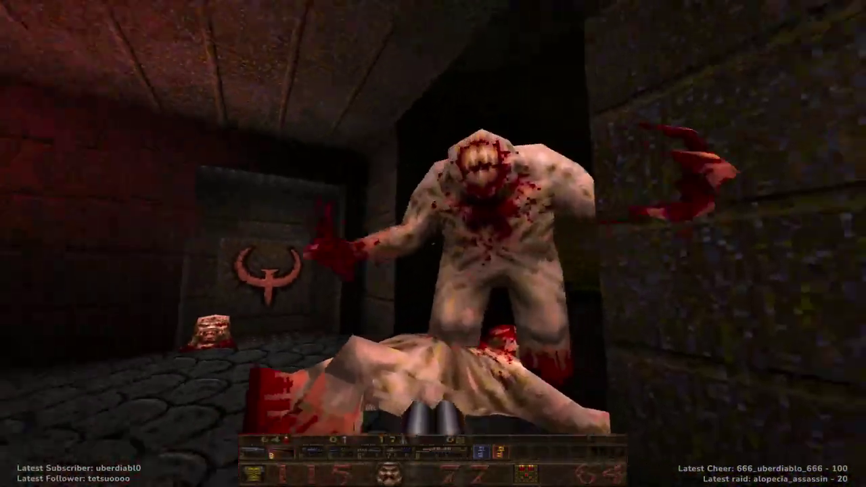
key(Down)
key(ctrl)
key(ctrl)
key(ctrl)
key(Down)
Step: Check the kill and secret tally, and go back past the shambler corpses to collect the health near the lava
key(Left)
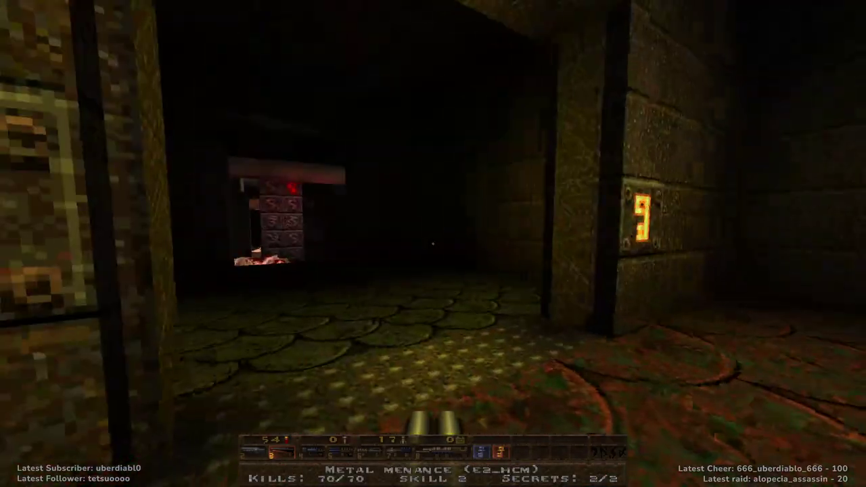
key(Left)
key(Up)
key(Up)
key(Left)
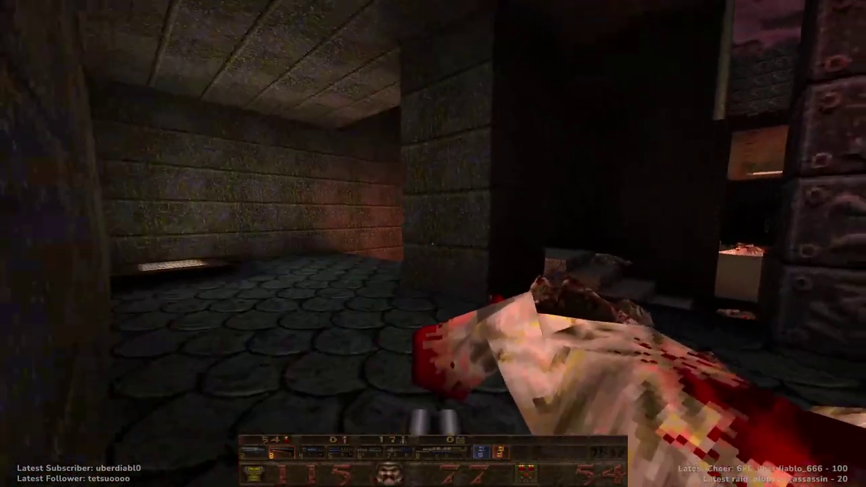
key(Left)
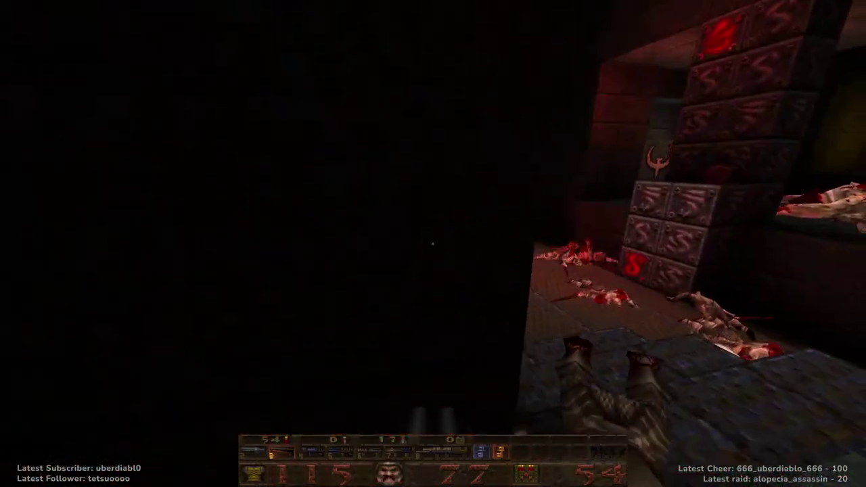
key(Right)
key(Up)
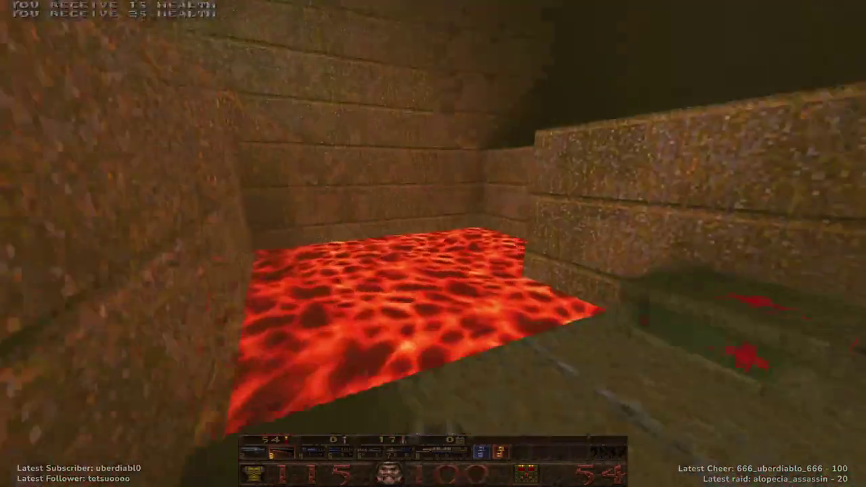
Step: Trigger the bridge, inspect the lava channel with its stepping platform, and fire the shotgun in the dark passage
key(Left)
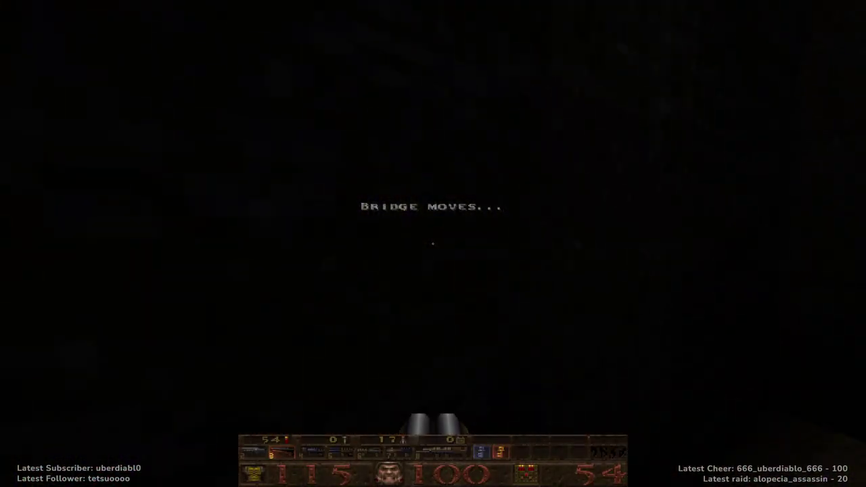
key(Left)
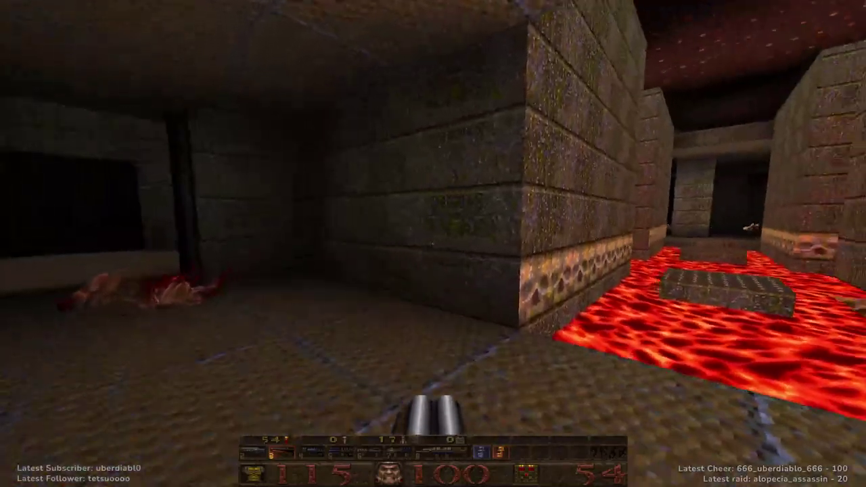
key(ctrl)
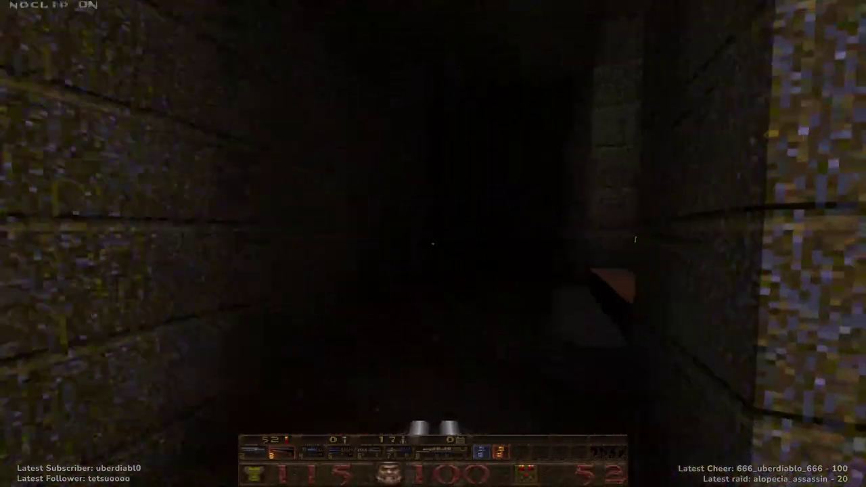
Step: Toggle noclip on and off to pass through the dark passage walls and inspect the purple-sky room
key(n)
key(n)
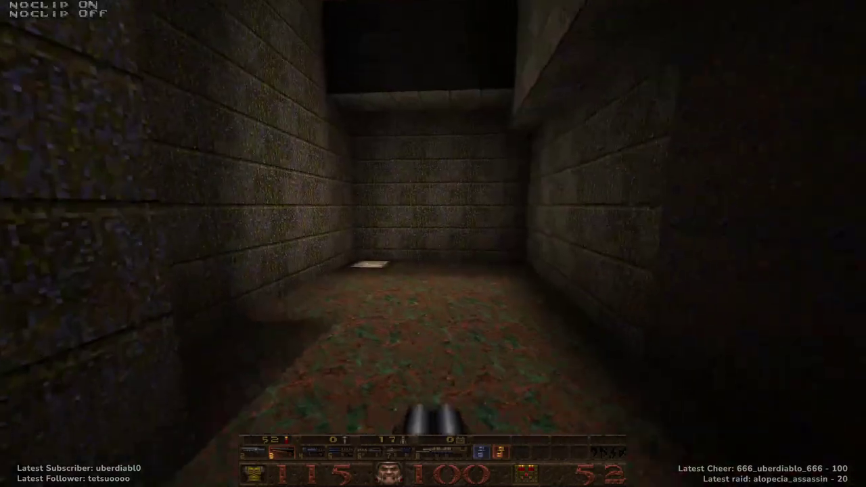
key(w)
key(n)
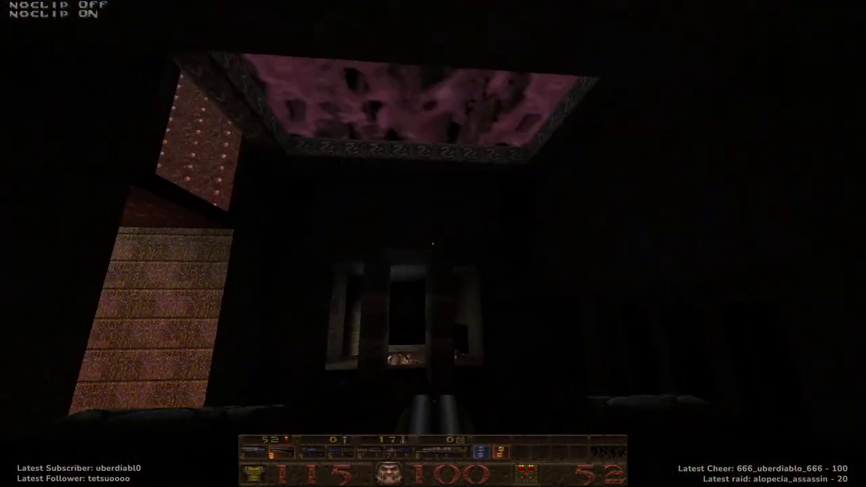
key(n)
key(n)
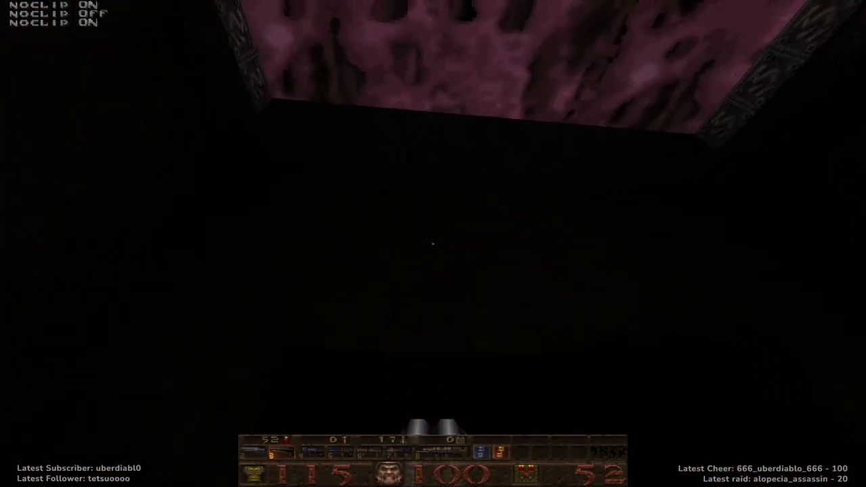
key(n)
Step: Fire the shotgun in the dark, and collect the shells in the lava hall with the starry portal
key(ctrl)
key(w)
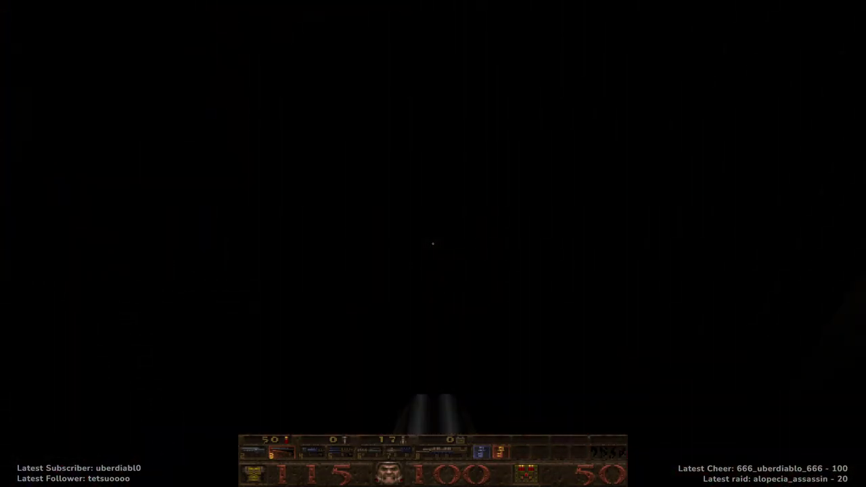
key(w)
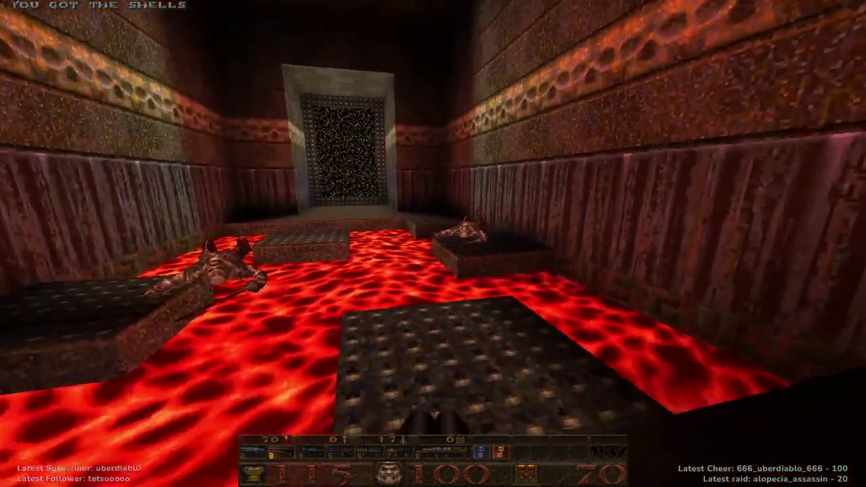
key(w)
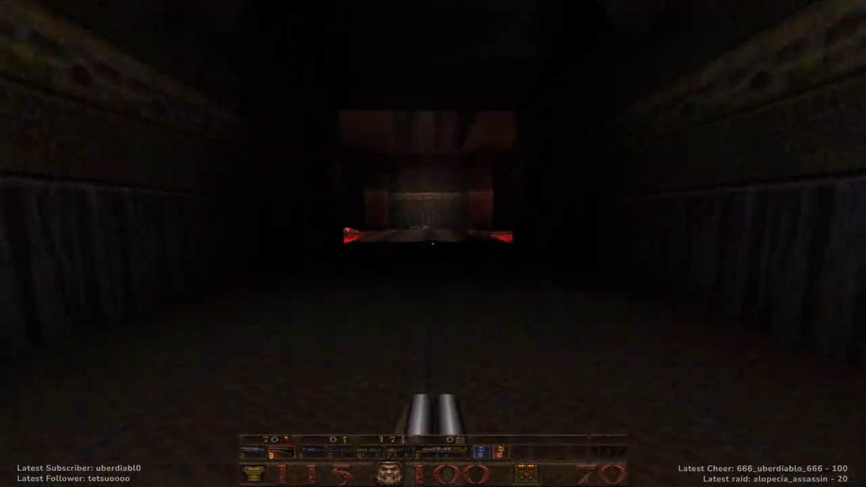
Step: Inspect the lighting around the large hall's lava pools and stone floor on the way to the starry portal
key(w)
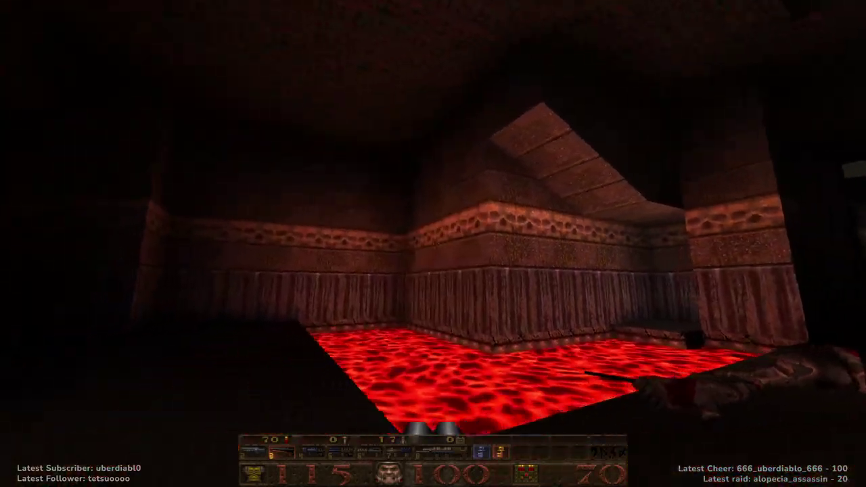
key(w)
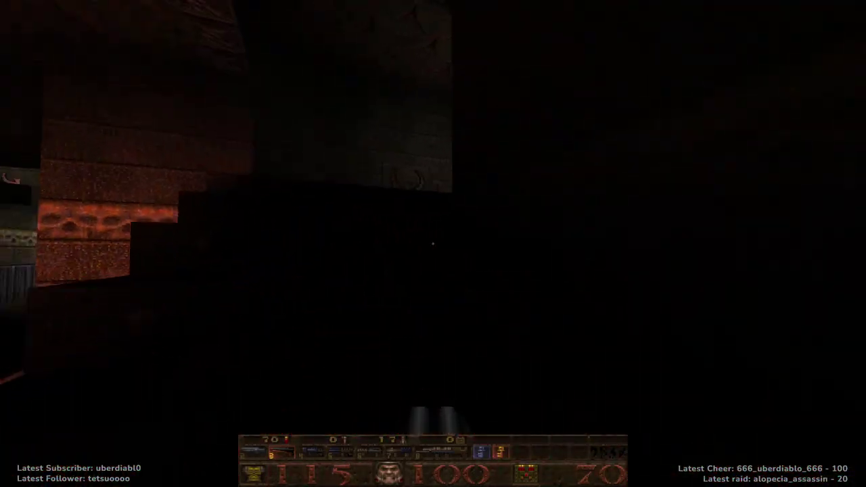
key(w)
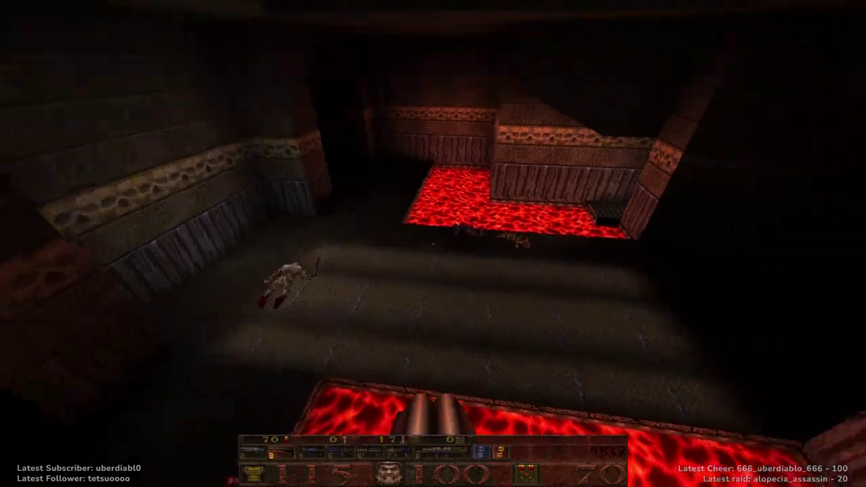
key(w)
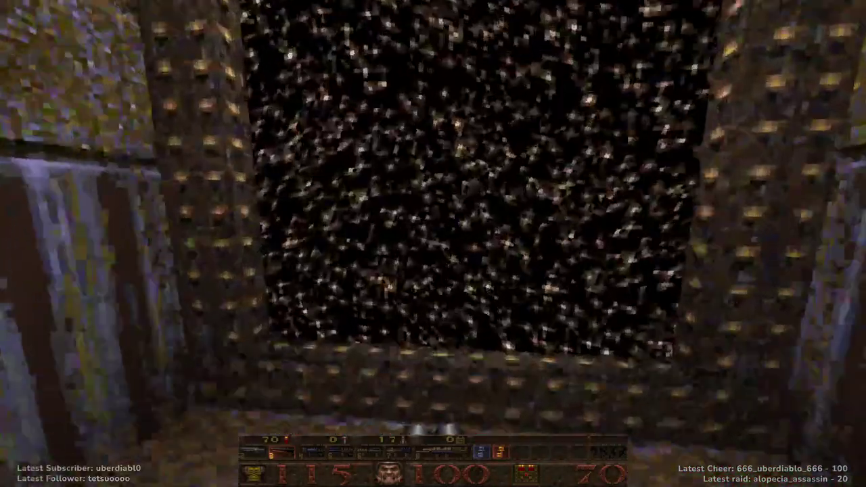
Step: Cross the lava hall, collect the 25 health, and test-fire the shotgun in the unlit area beyond
key(w)
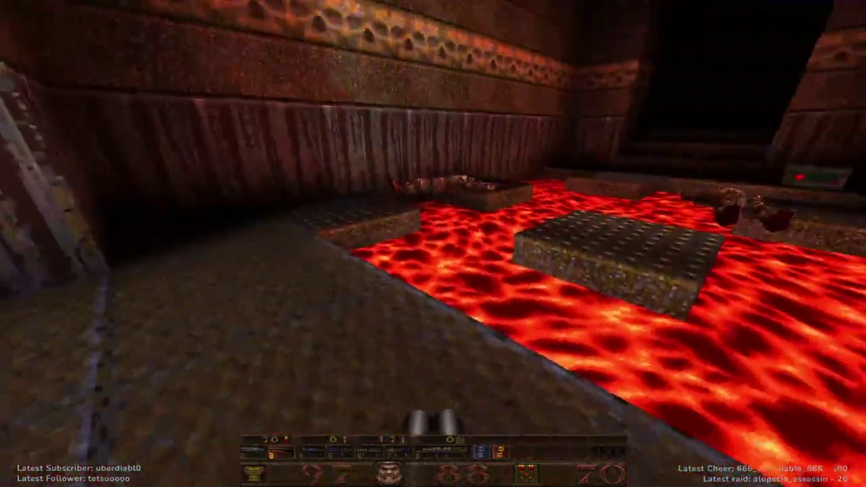
key(w)
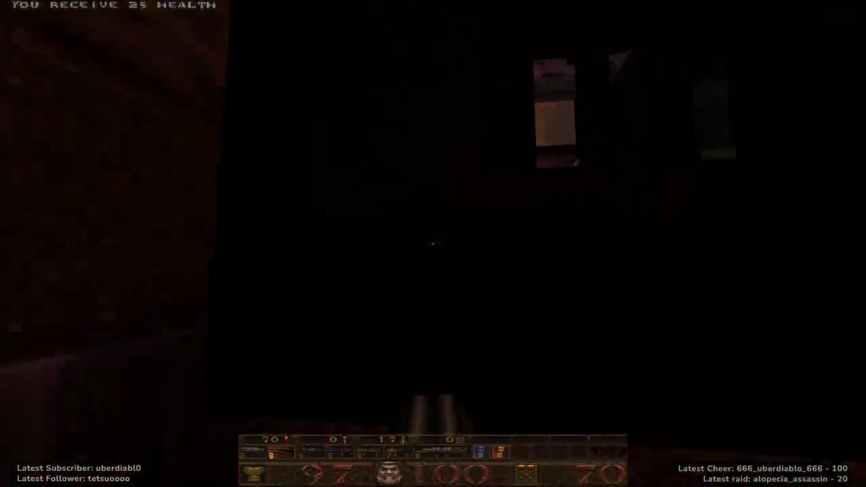
key(w)
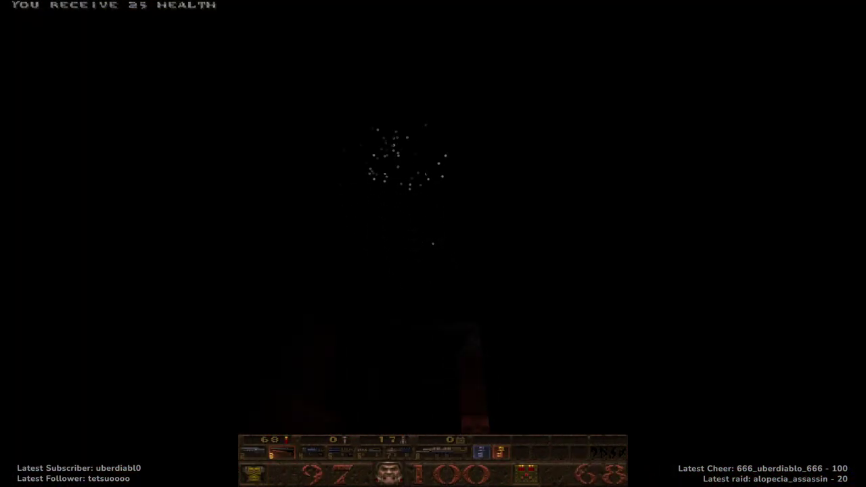
click(434, 243)
key(w)
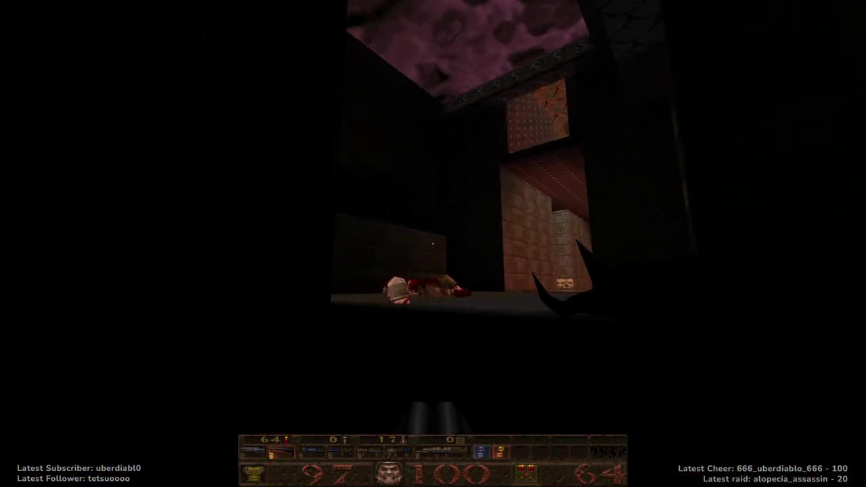
Step: Walk through the dark rooms, trigger the bridge, and inspect the studded-wall corridor with the ceiling light
key(w)
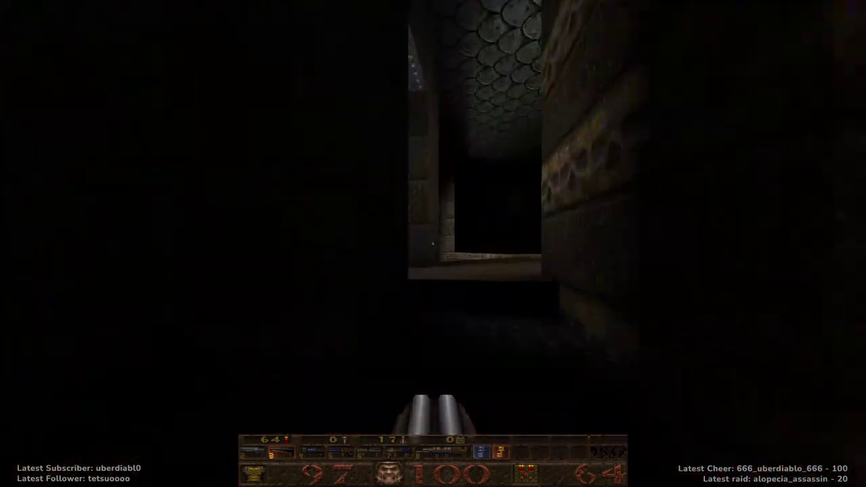
key(w)
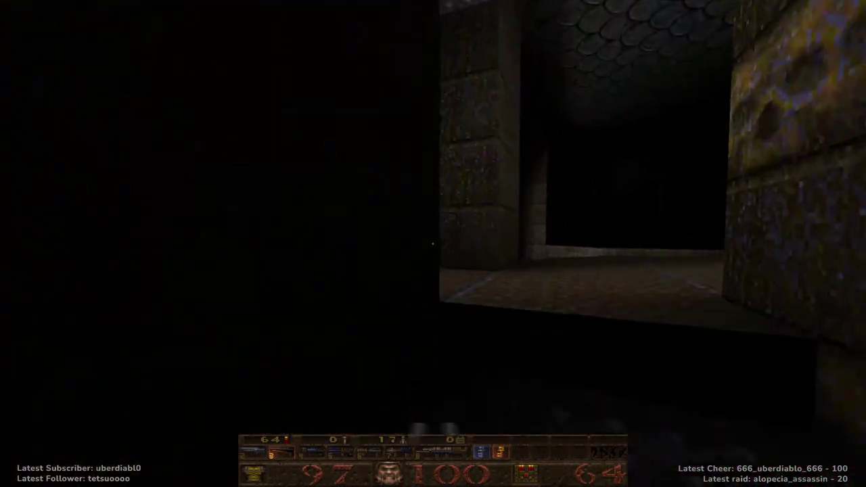
key(w)
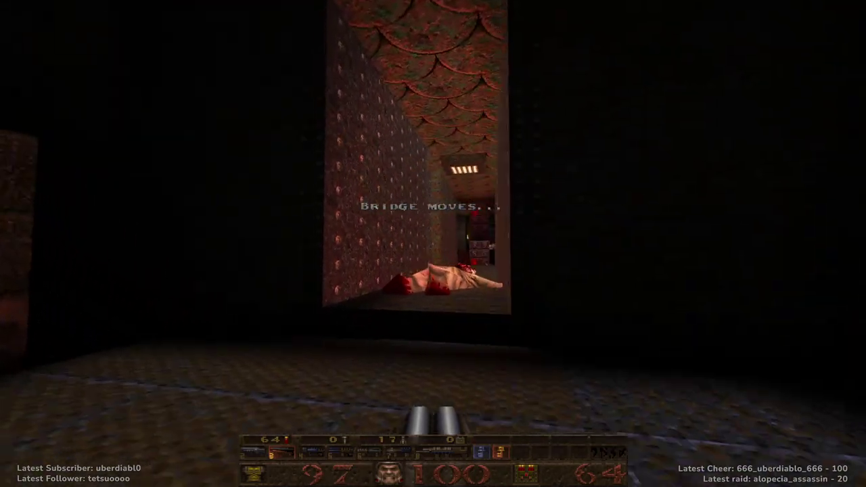
key(w)
key(w)
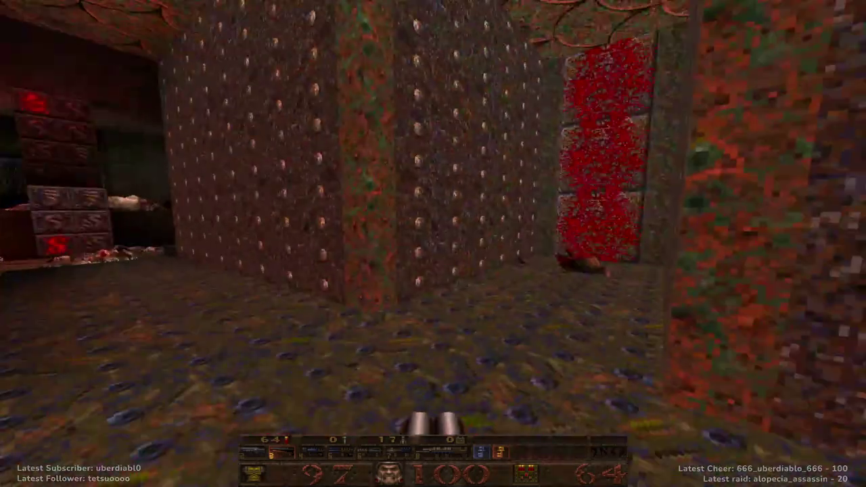
Step: Inspect the lava ledge, the glowing-number doorway and the dark Quake-logo hall, and trigger the bridge again
key(w)
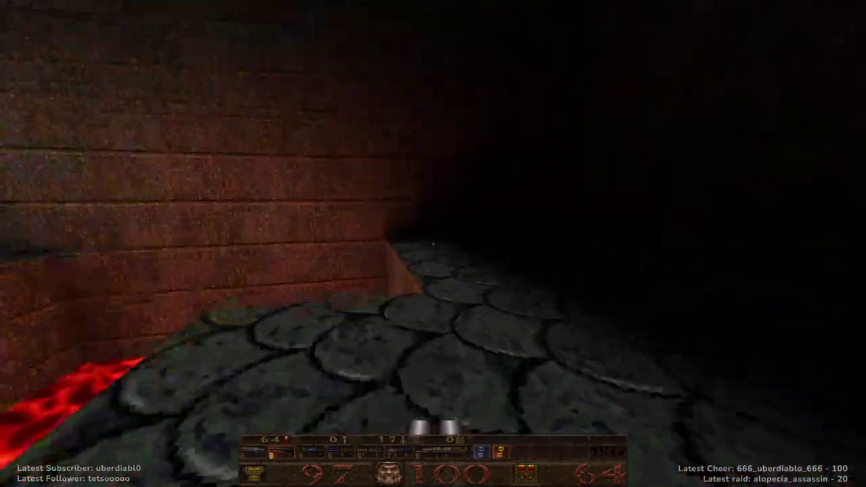
key(w)
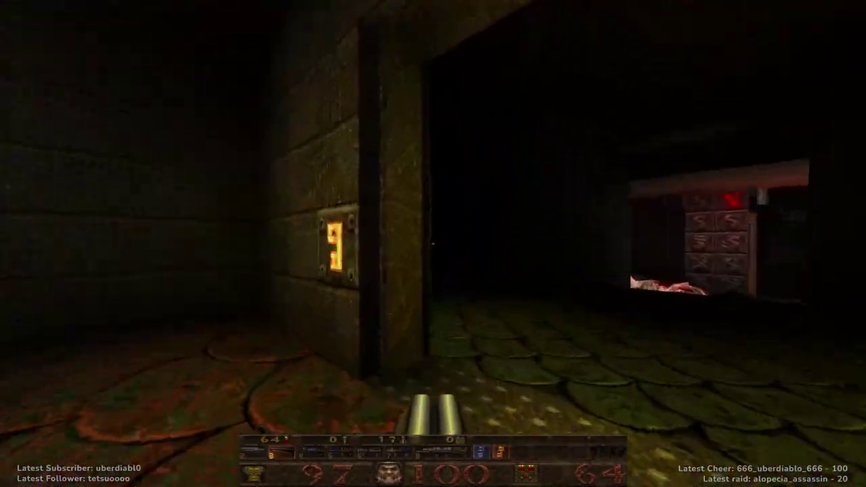
key(w)
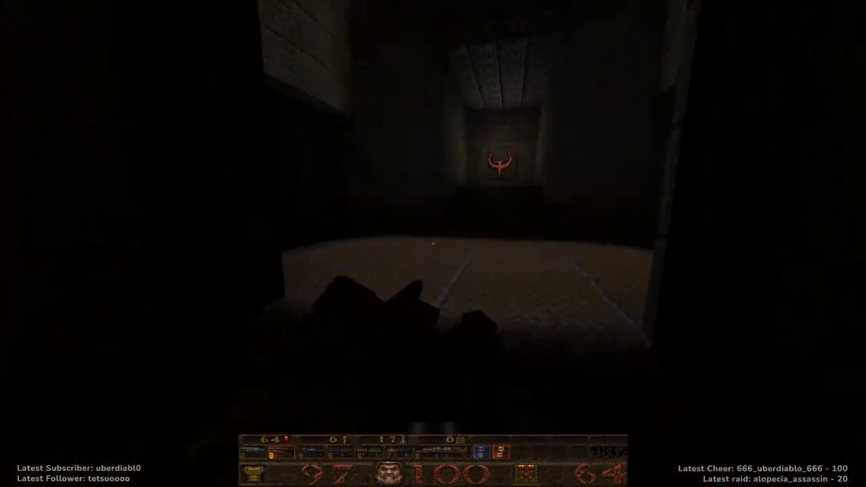
key(w)
key(w)
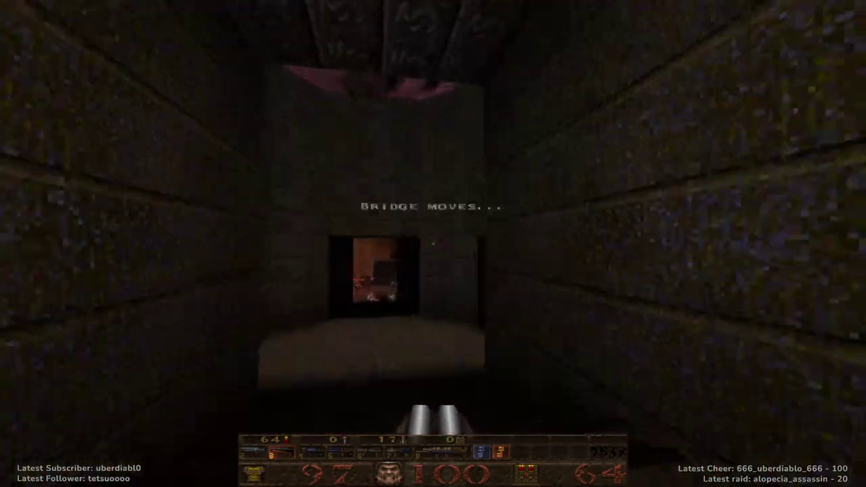
key(w)
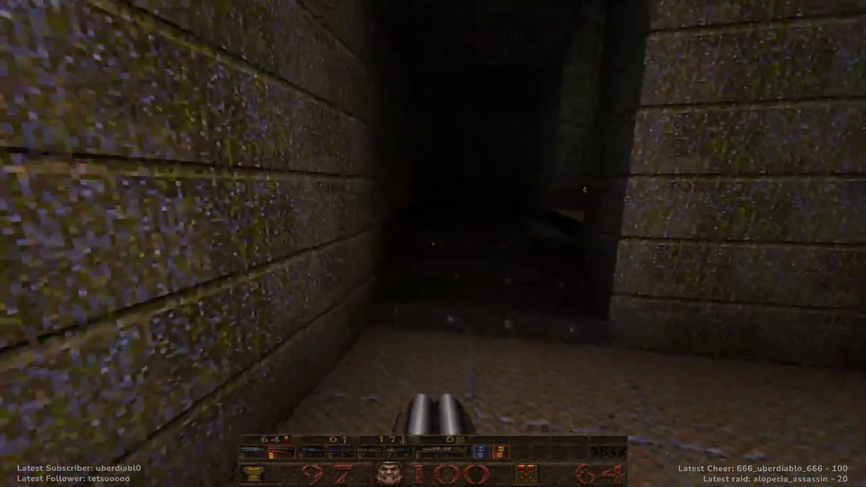
Step: Walk through the dark brick rooms and the red-lit hall to the blue key-sign doorway, inspecting the lighting
key(w)
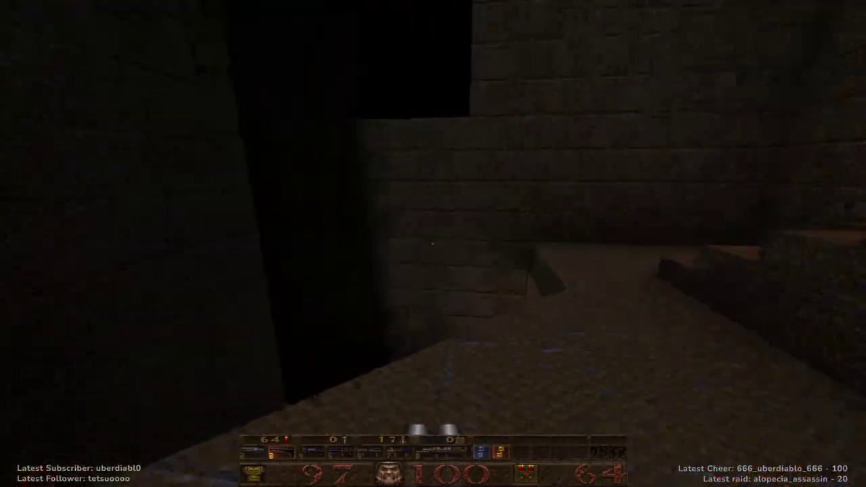
key(w)
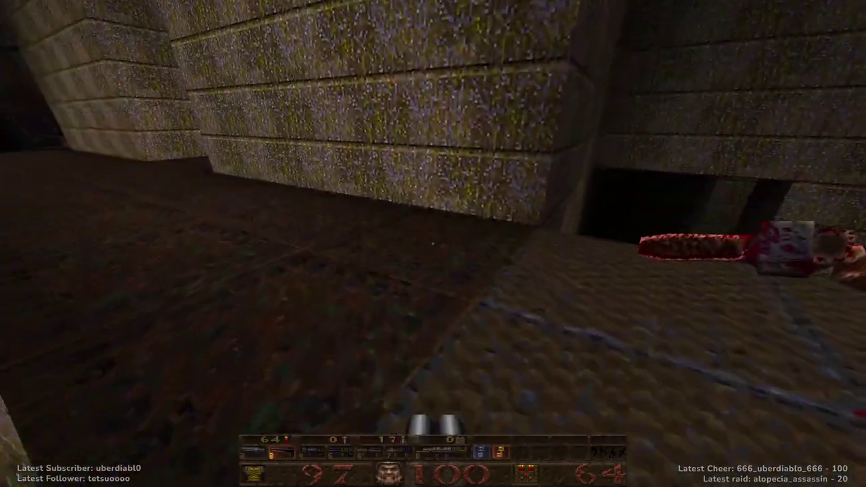
key(w)
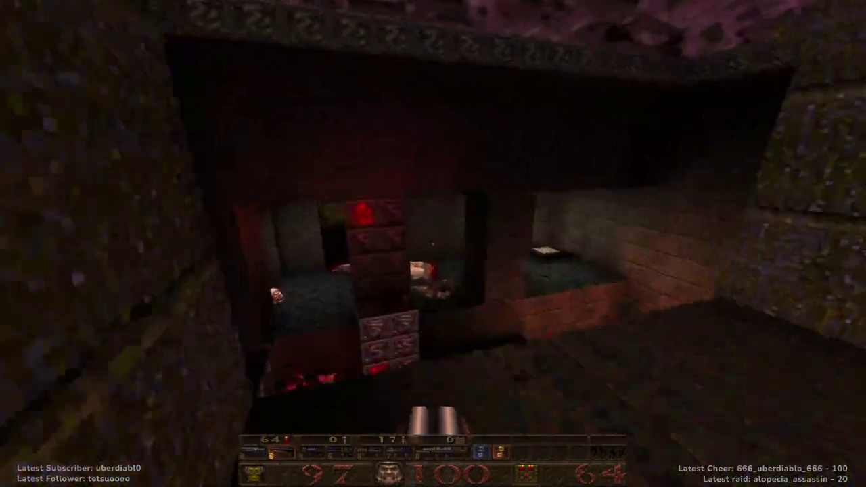
key(w)
key(w)
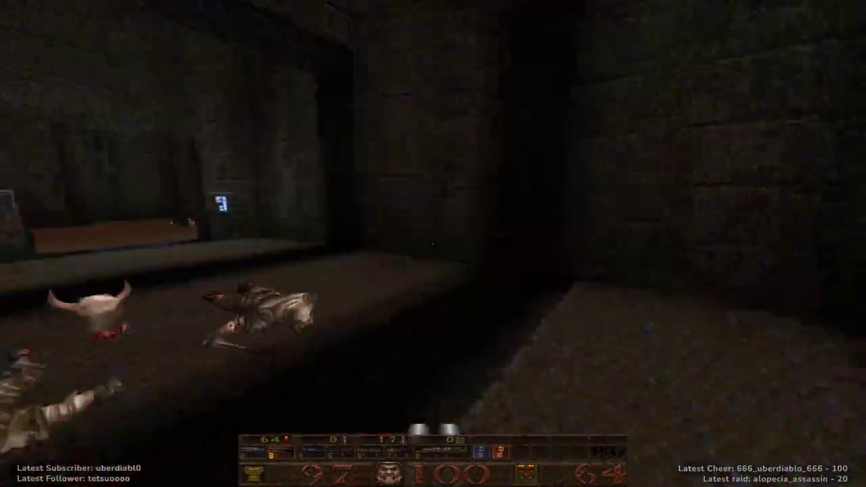
key(w)
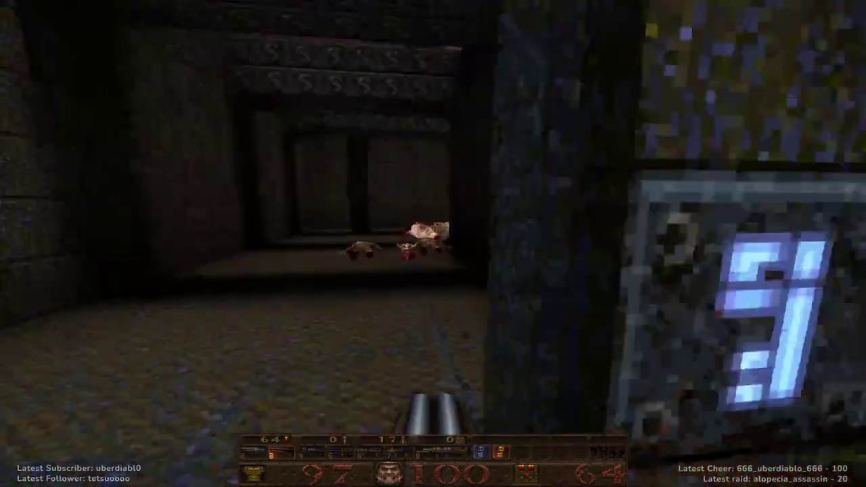
key(s)
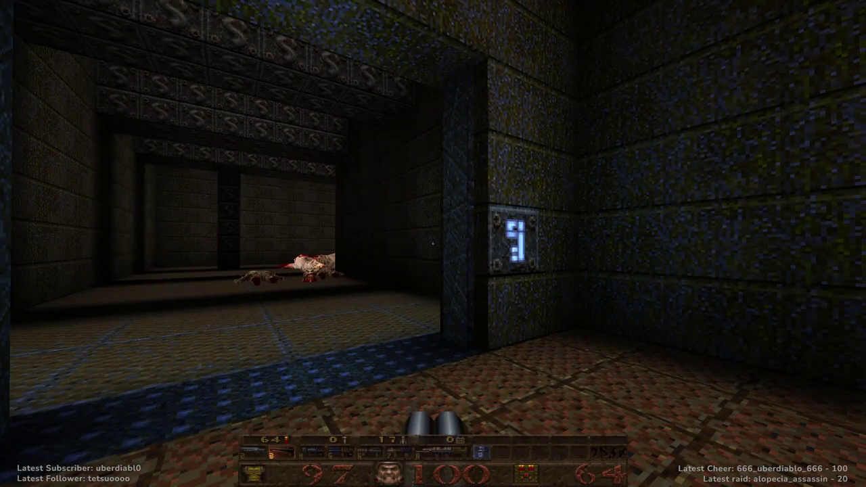
Step: Walk through the gibbed-monster hall to the studded-wall corridor, fire the shotgun twice into it, and inspect the dark opening
key(w)
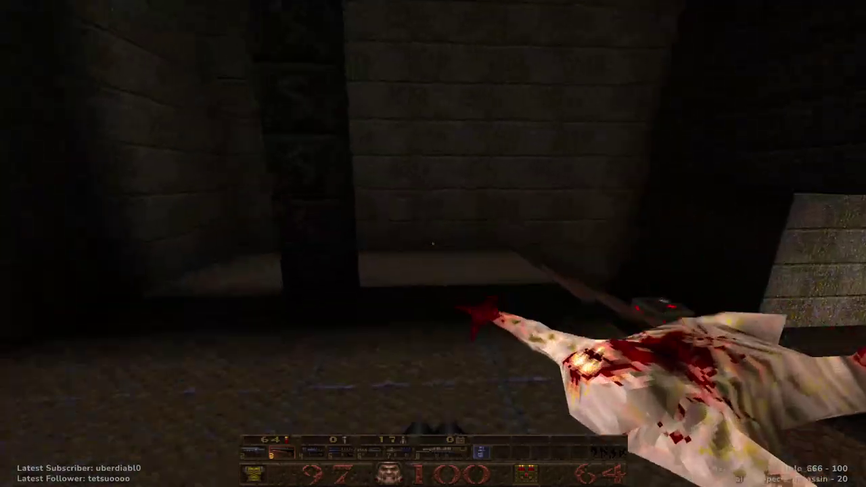
key(w)
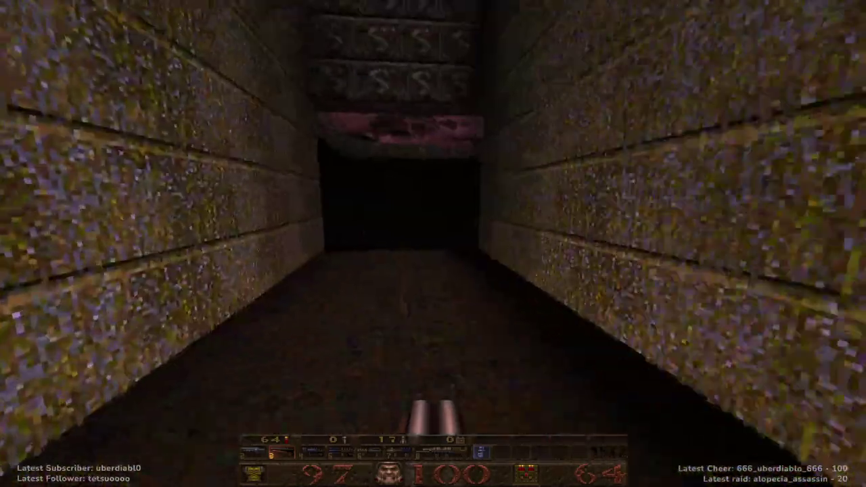
key(w)
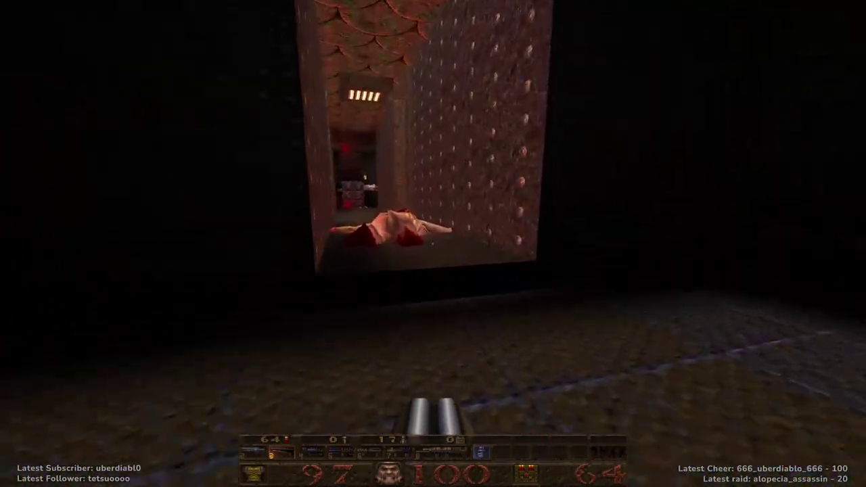
click(433, 243)
click(434, 243)
key(s)
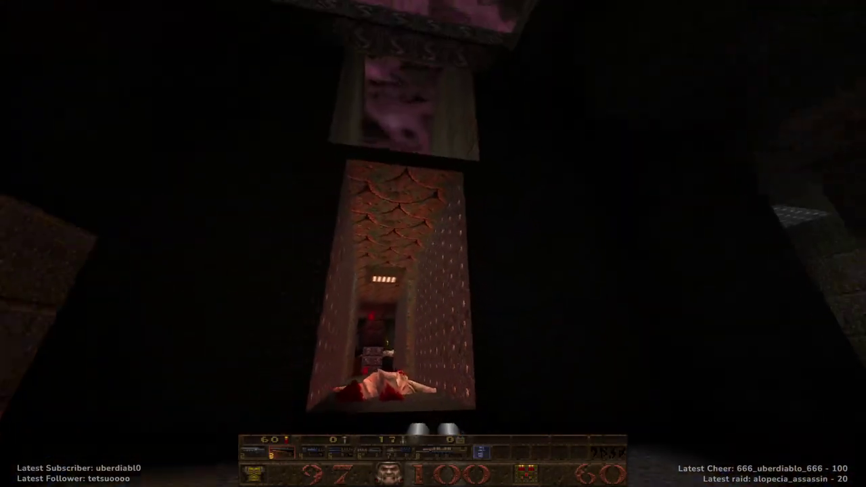
Step: Cross the studded-wall corridor and lava ledge, pass the yellow key-sign doorway, and enter the starry portal to finish the level
key(w)
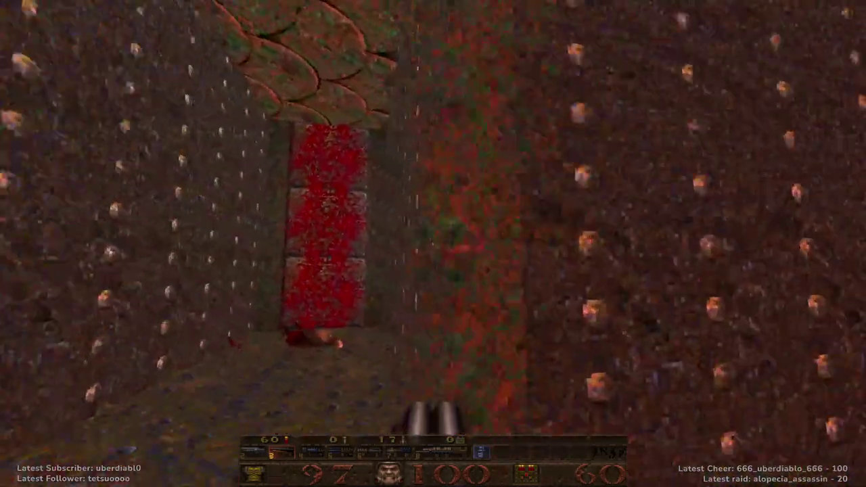
key(w)
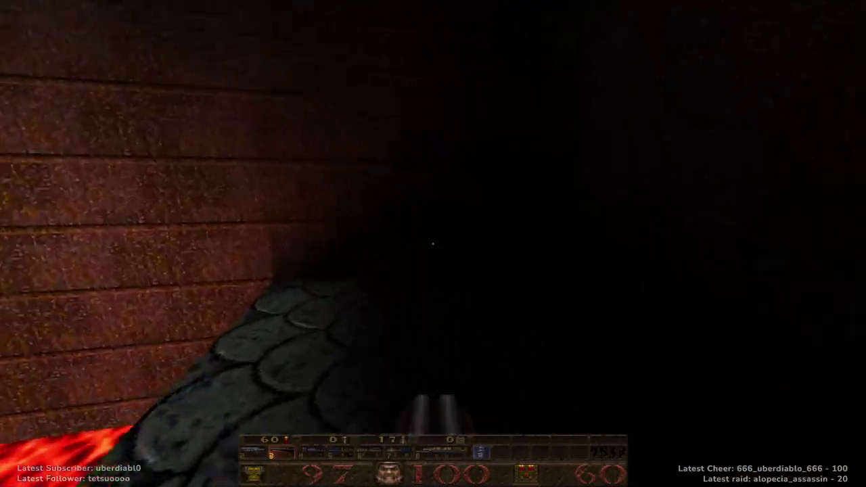
key(w)
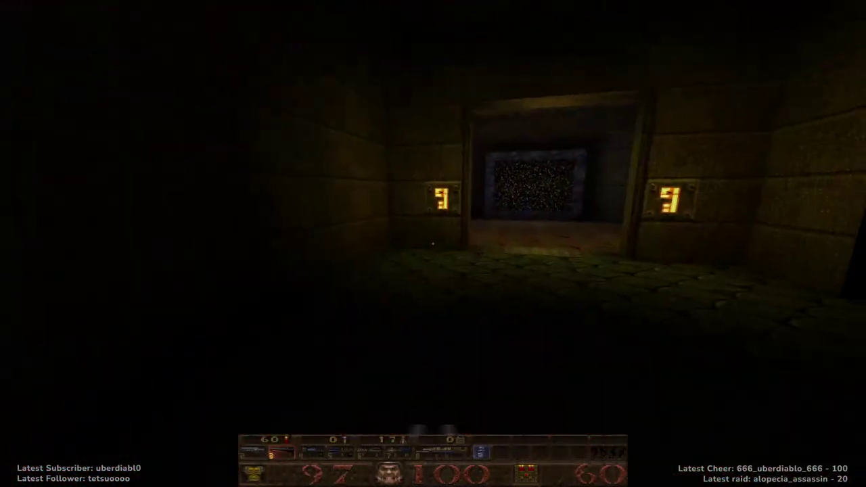
key(w)
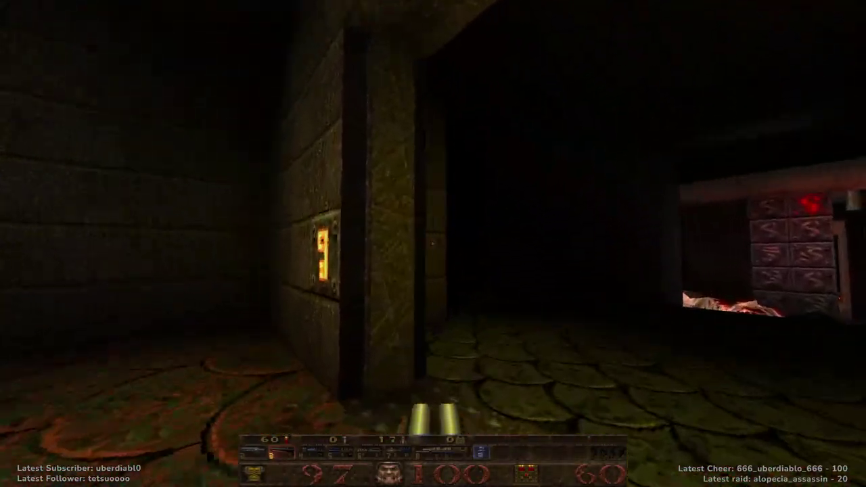
key(w)
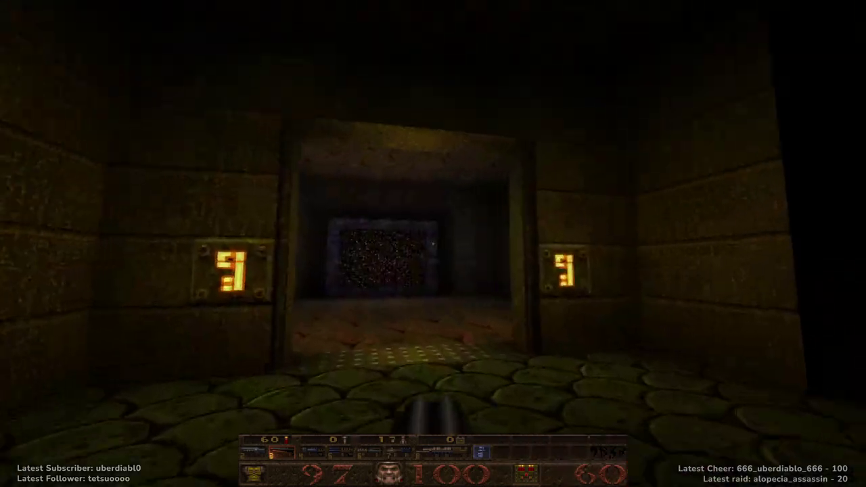
key(w)
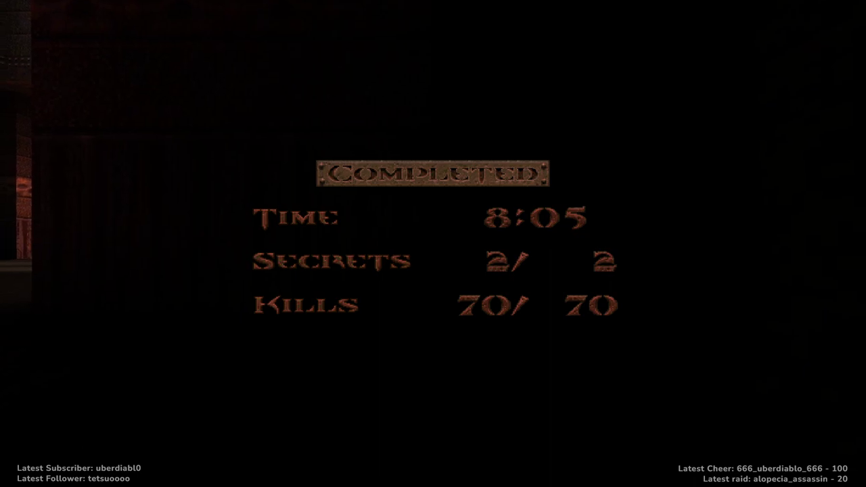
Step: Dismiss the level statistics, quit the game once the start map has loaded, and return to the TrenchBroom map editor
key(space)
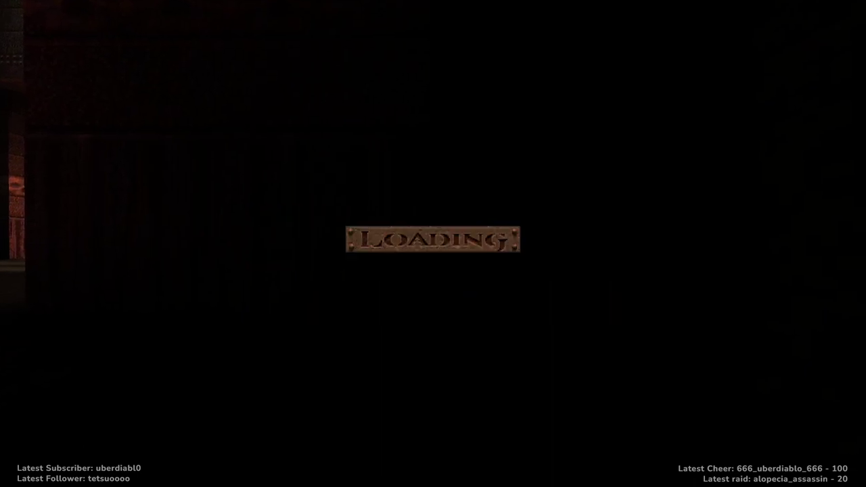
key(w)
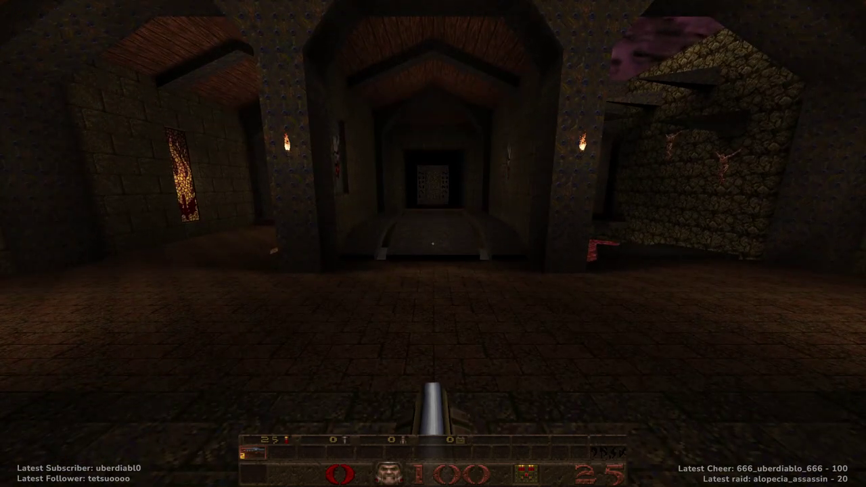
key(Escape)
key(Up)
key(Down)
key(Down)
key(Down)
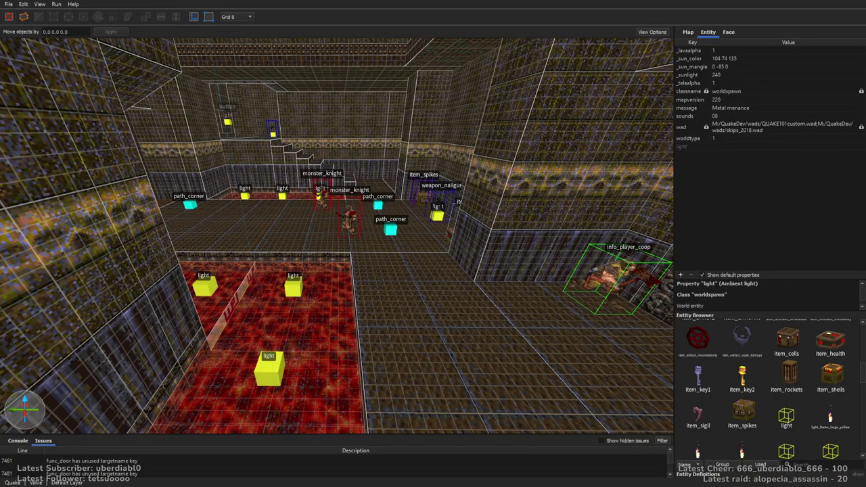
Step: Resize the 128 by 64 wall brush above the lava pool to 88 units high and clear the selection
mouse_move(477, 276)
right_down()
mouse_move(481, 201)
mouse_move(507, 226)
mouse_move(408, 201)
mouse_move(332, 208)
mouse_move(413, 211)
mouse_move(422, 199)
mouse_move(377, 203)
mouse_move(370, 168)
mouse_move(371, 286)
mouse_move(375, 271)
mouse_move(297, 183)
right_up()
click(370, 168)
drag(325, 181, 320, 292)
key(Escape)
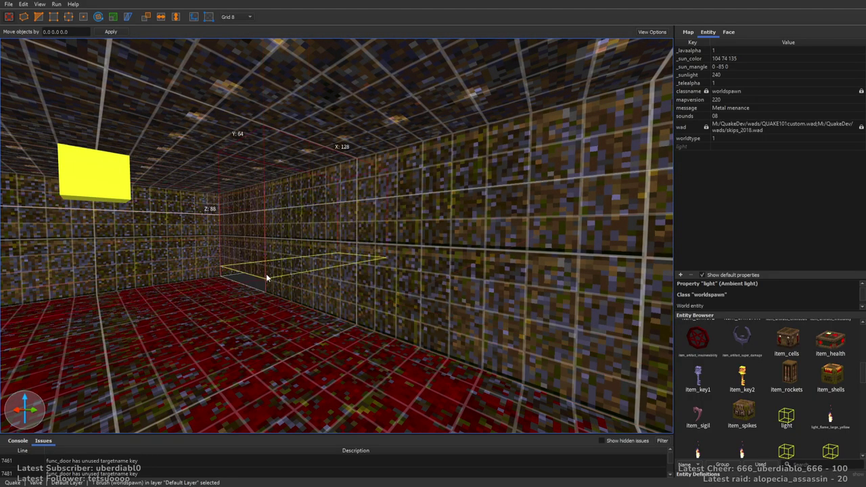
Step: Set the grid size to 16, check the shambler and ogre room, and save the map
right_drag(272, 273, 458, 274)
key(plus)
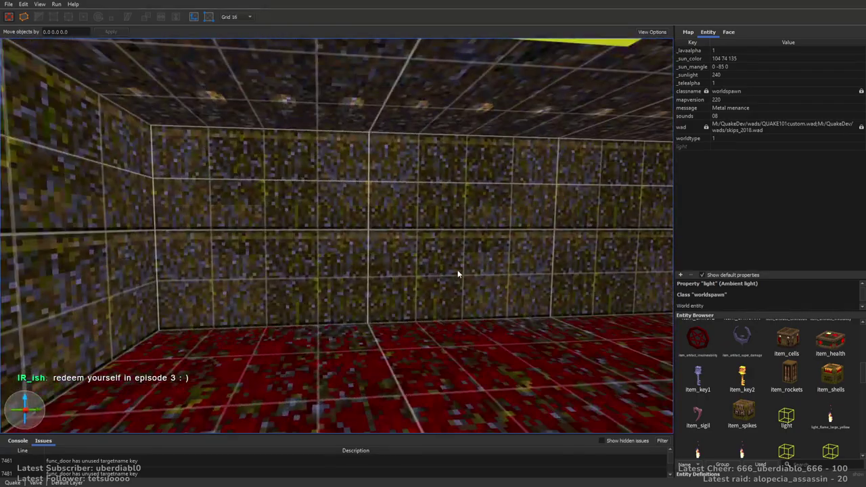
mouse_move(389, 277)
right_down()
mouse_move(493, 271)
mouse_move(399, 262)
mouse_move(396, 292)
mouse_move(414, 270)
mouse_move(465, 256)
right_up()
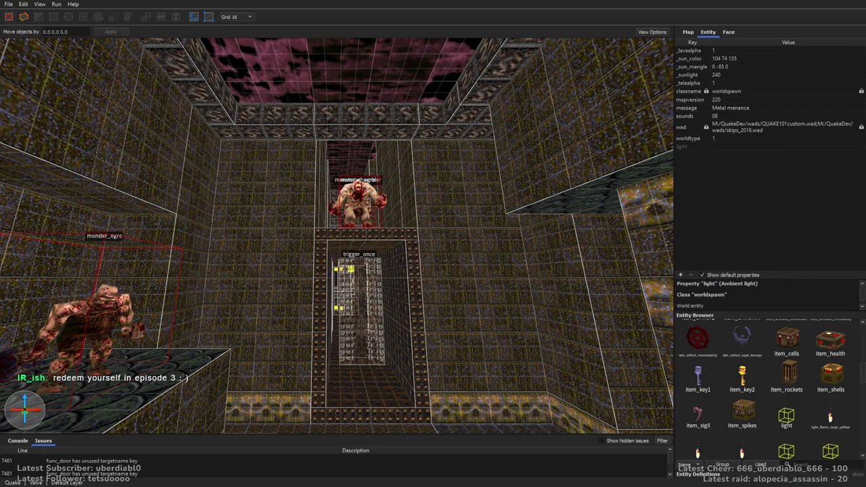
right_drag(514, 122, 485, 119)
click(8, 5)
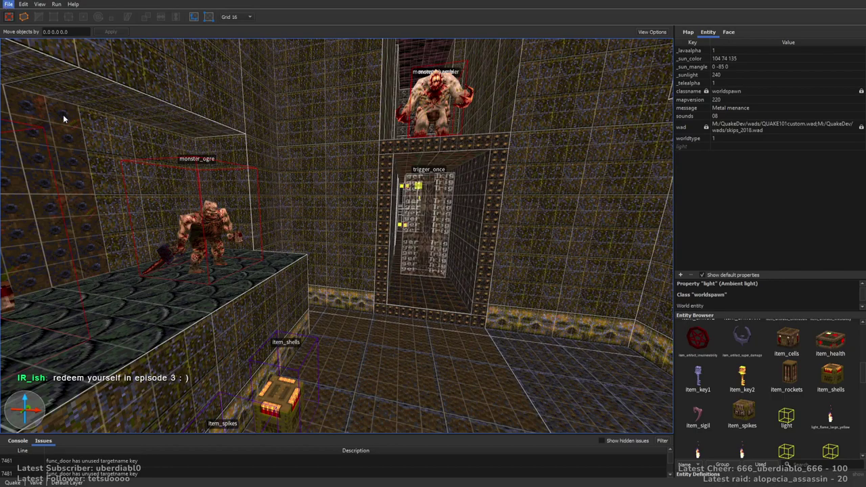
click(58, 79)
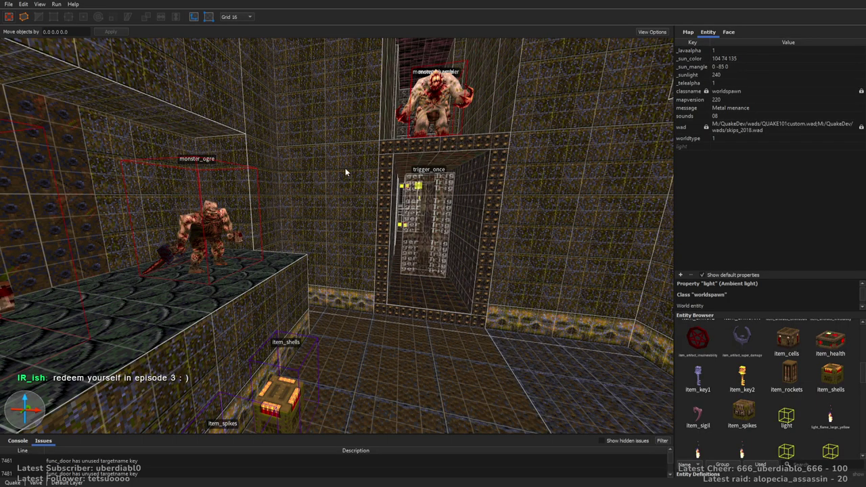
Step: Examine the level's outer shell from below, the sides and above, and the gap behind the dark door recesses
scroll(358, 183, up, 10)
scroll(459, 233, up, 10)
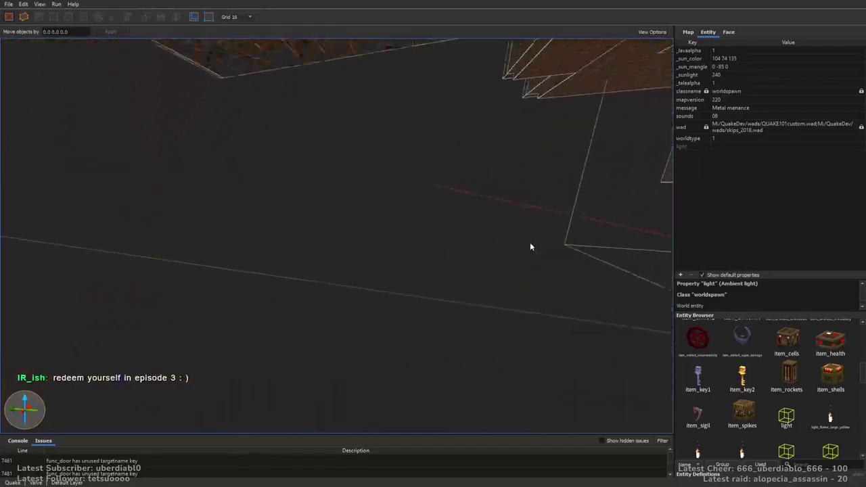
scroll(530, 248, down, 15)
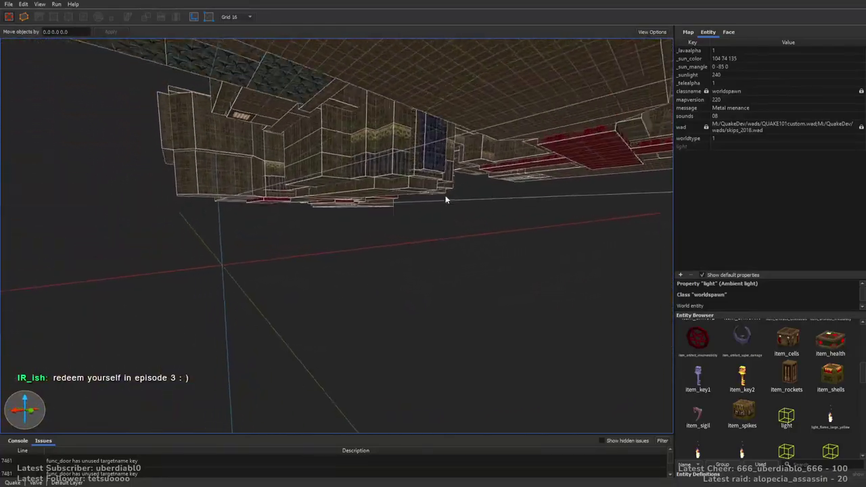
scroll(446, 199, up, 15)
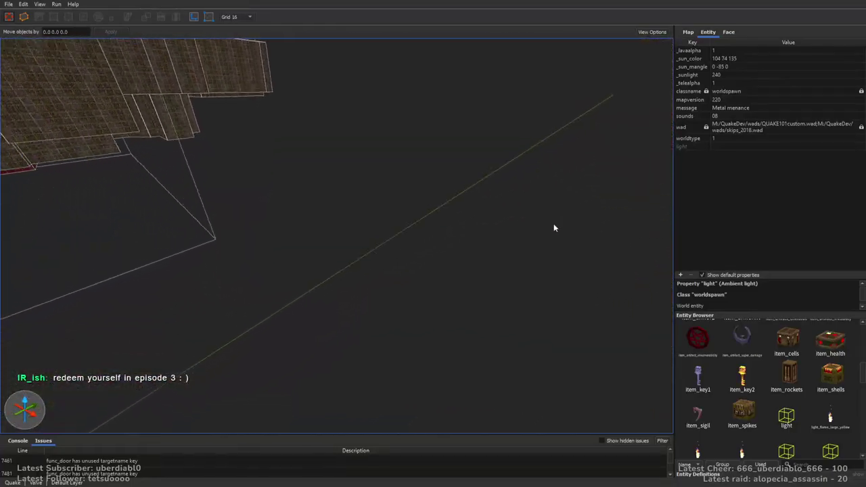
scroll(554, 228, down, 10)
scroll(489, 184, up, 10)
scroll(484, 215, up, 10)
scroll(392, 183, up, 10)
scroll(484, 159, up, 10)
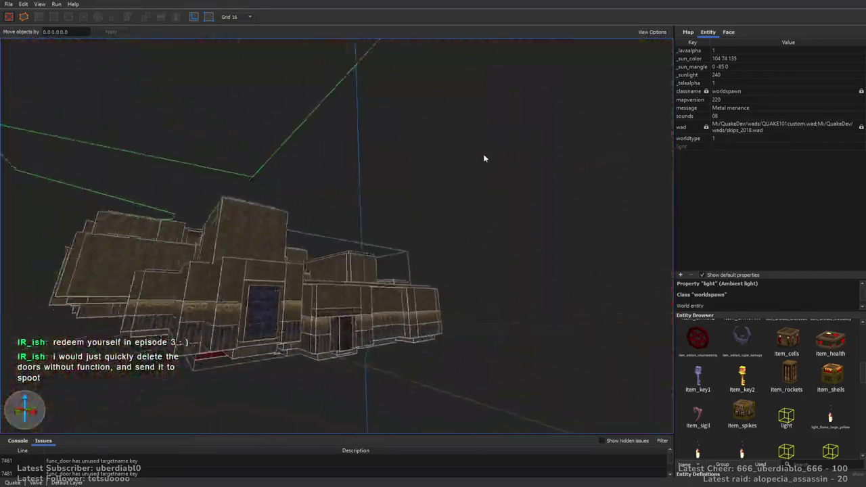
scroll(484, 159, up, 10)
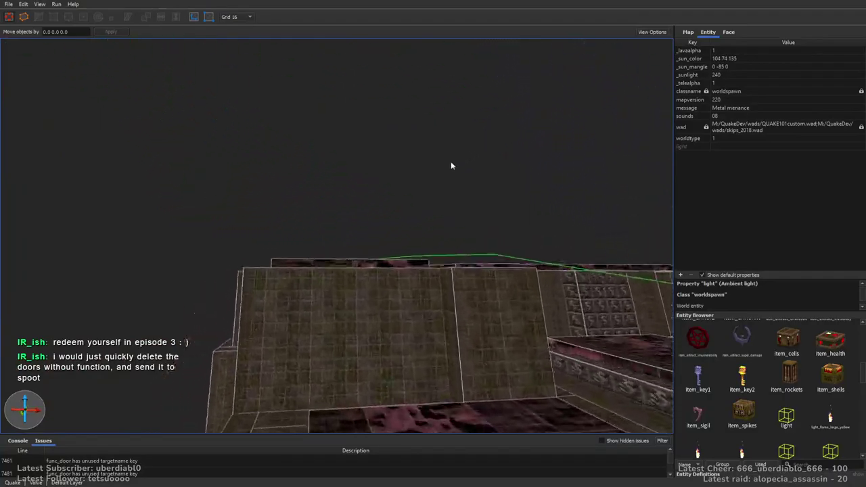
scroll(452, 164, up, 10)
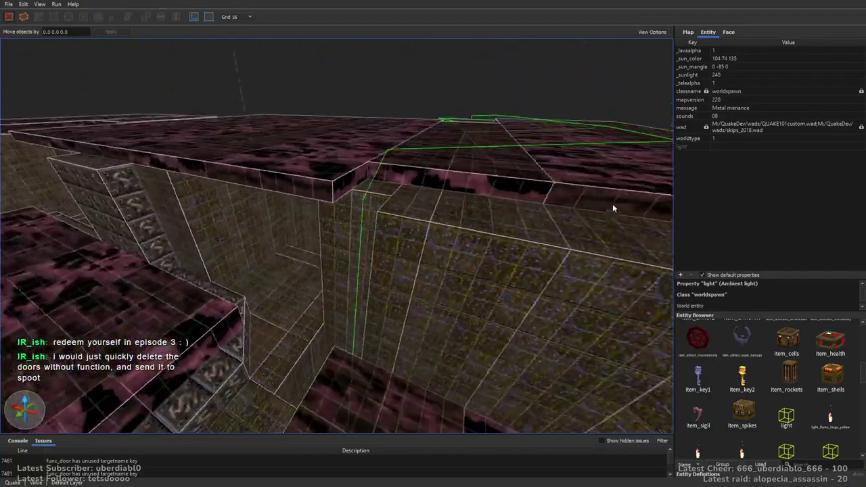
scroll(612, 208, up, 10)
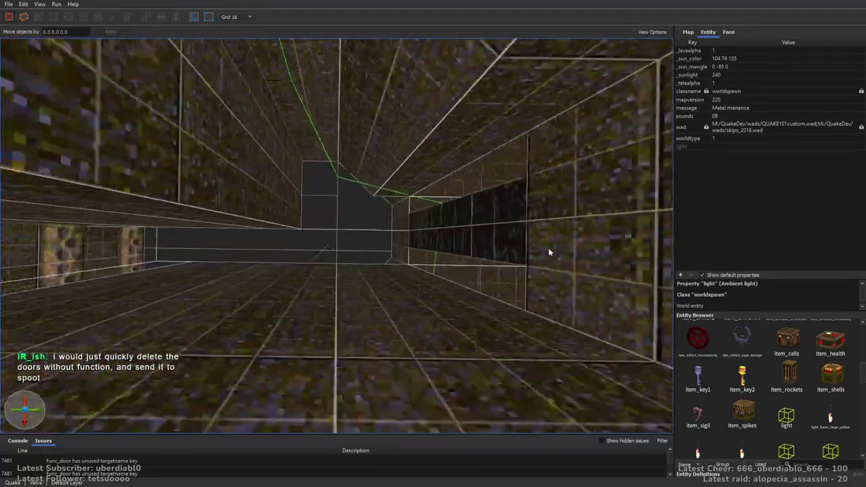
right_drag(548, 248, 341, 157)
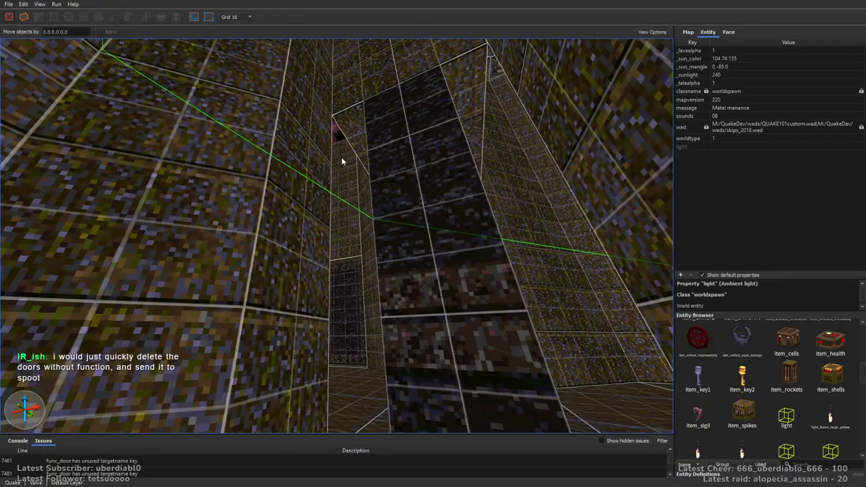
Step: Select the wall brushes around the narrow gap beside the dark door recess, clear the selection, and save the map
mouse_move(356, 266)
right_down()
mouse_move(498, 232)
mouse_move(493, 287)
mouse_move(430, 260)
right_up()
click(228, 209)
scroll(328, 205, up, 3)
ctrl+click(237, 277)
scroll(253, 237, up, 5)
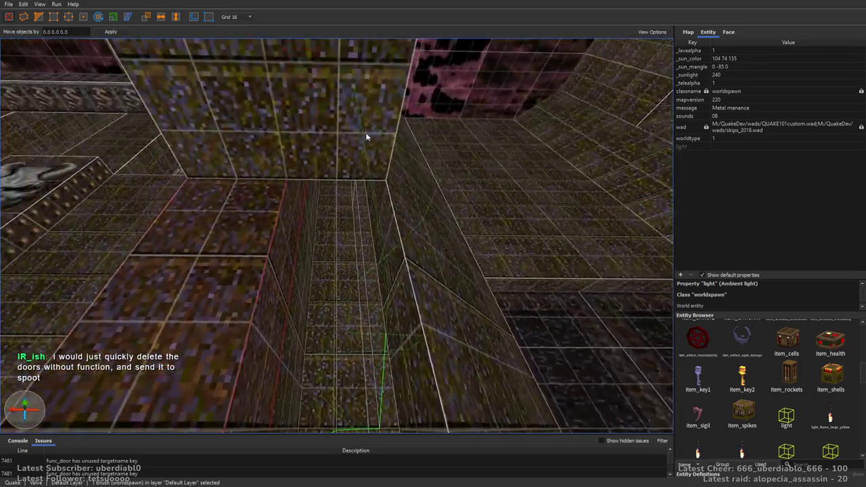
click(342, 184)
mouse_move(349, 184)
right_down()
mouse_move(362, 186)
mouse_move(316, 166)
mouse_move(278, 179)
mouse_move(389, 194)
mouse_move(444, 248)
right_up()
key(Escape)
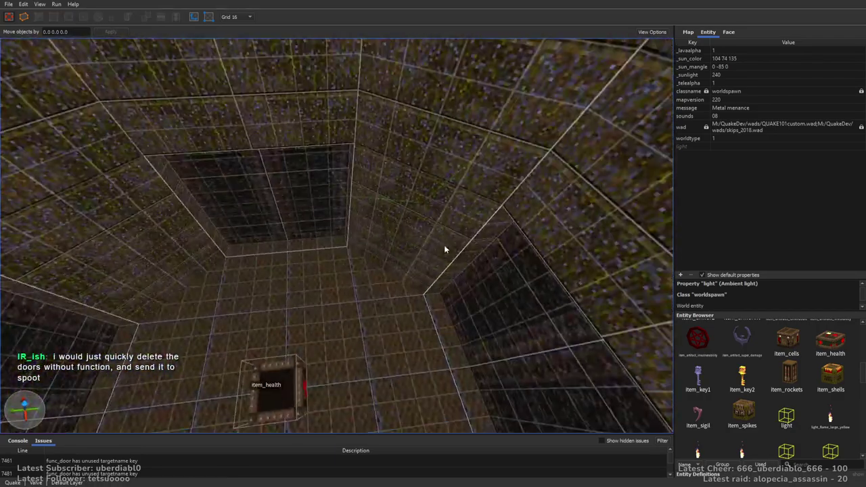
click(11, 8)
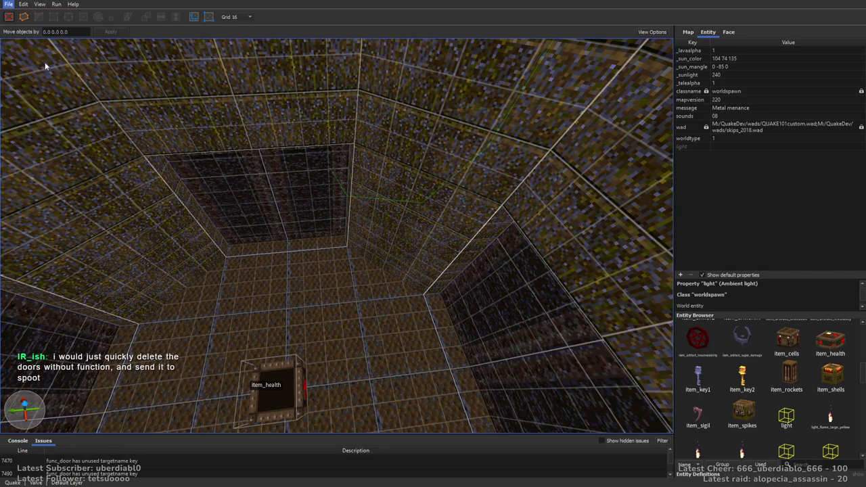
Step: Inspect the dark door recesses, the hell knight room with its sky ceiling, and the trigger corridor from inside the level
click(49, 102)
right_drag(120, 136, 430, 232)
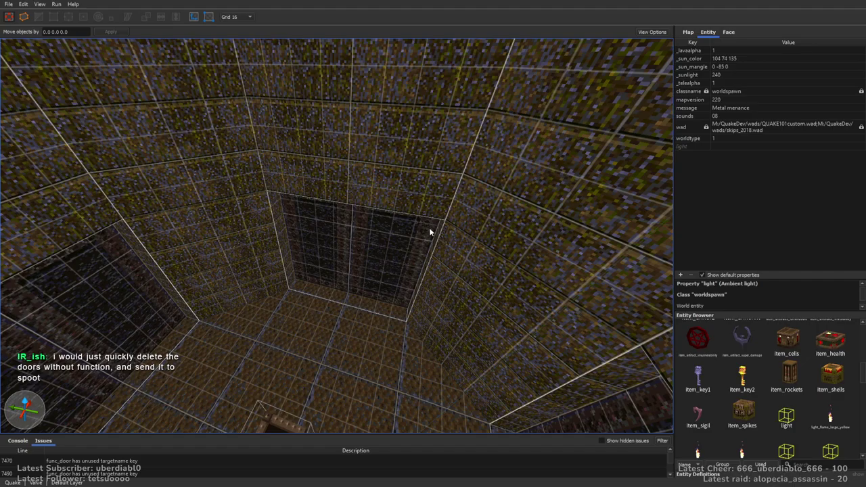
right_drag(414, 232, 529, 209)
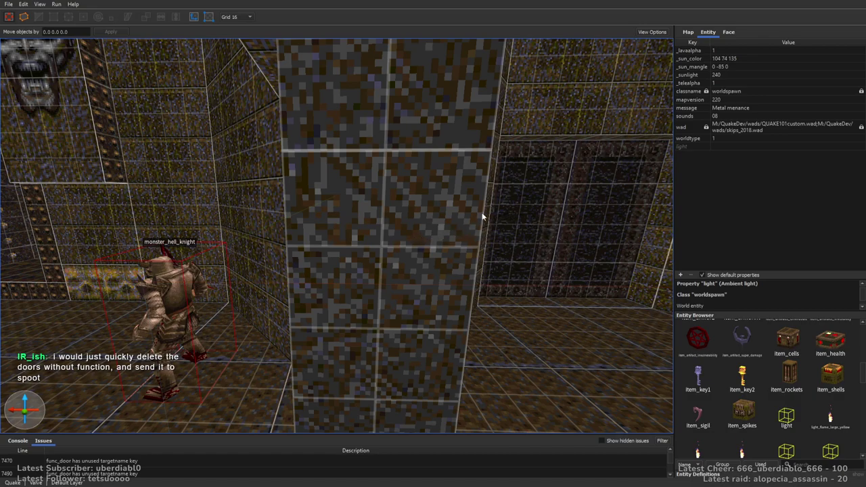
mouse_move(483, 216)
right_down()
mouse_move(367, 194)
mouse_move(238, 215)
mouse_move(444, 245)
mouse_move(538, 228)
mouse_move(454, 227)
mouse_move(406, 253)
mouse_move(377, 255)
mouse_move(418, 216)
mouse_move(406, 213)
right_up()
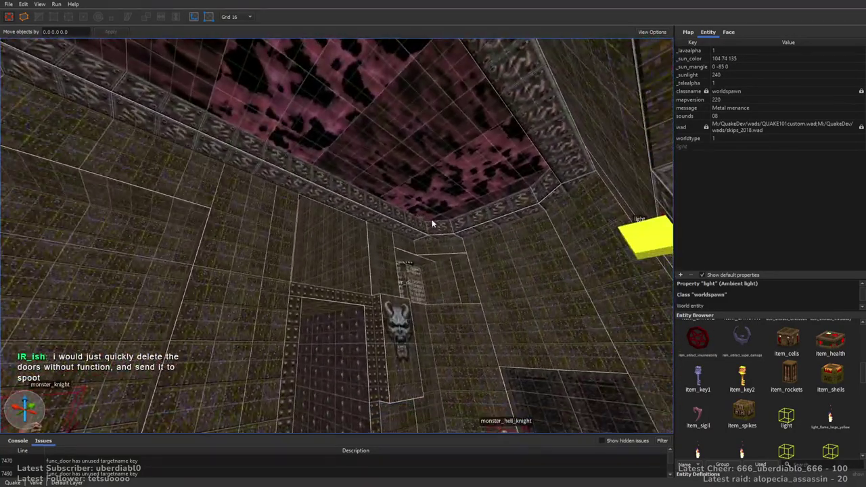
right_drag(445, 274, 419, 155)
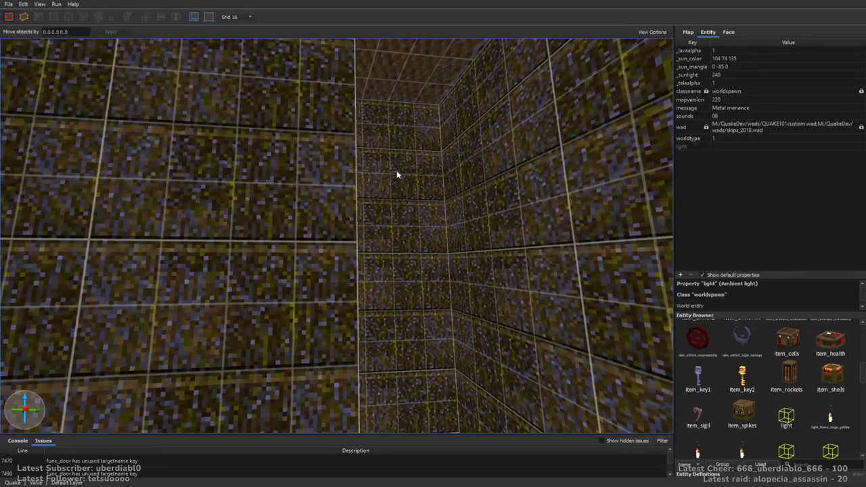
right_drag(522, 264, 459, 284)
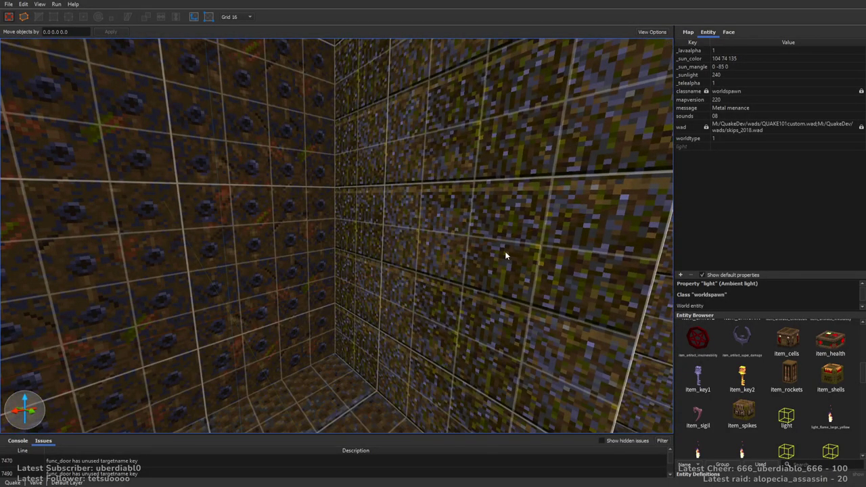
mouse_move(506, 307)
right_down()
mouse_move(485, 296)
mouse_move(577, 308)
mouse_move(547, 294)
mouse_move(540, 309)
mouse_move(492, 281)
mouse_move(499, 279)
mouse_move(437, 268)
mouse_move(489, 287)
mouse_move(489, 301)
right_up()
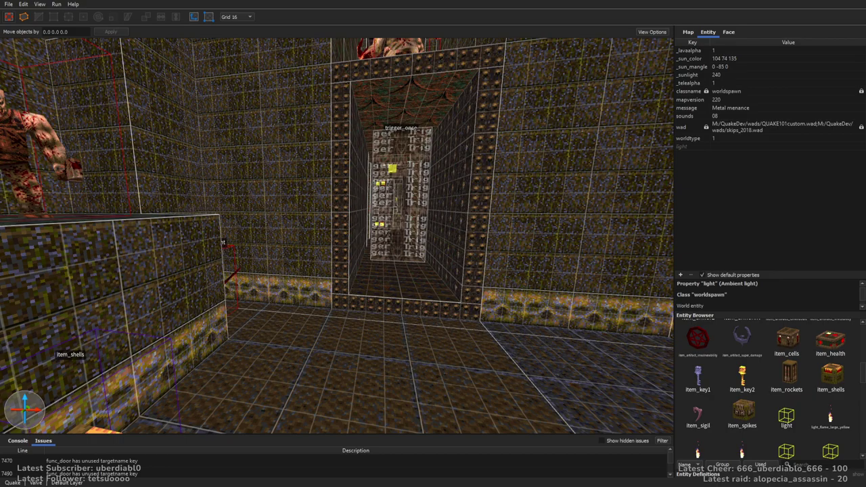
Step: Examine the whole level from above in 3D and its room layout in the top-down 2D view
right_drag(433, 116, 570, 324)
key(w)
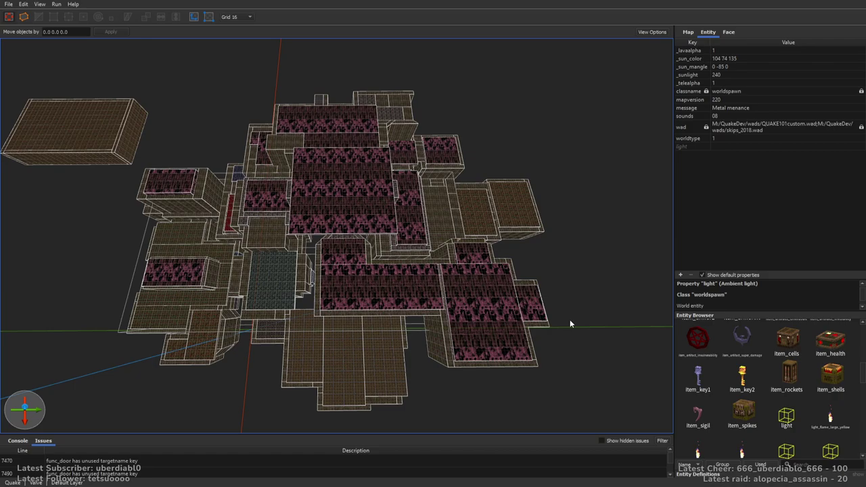
key(ctrl+Tab)
scroll(465, 282, up, 2)
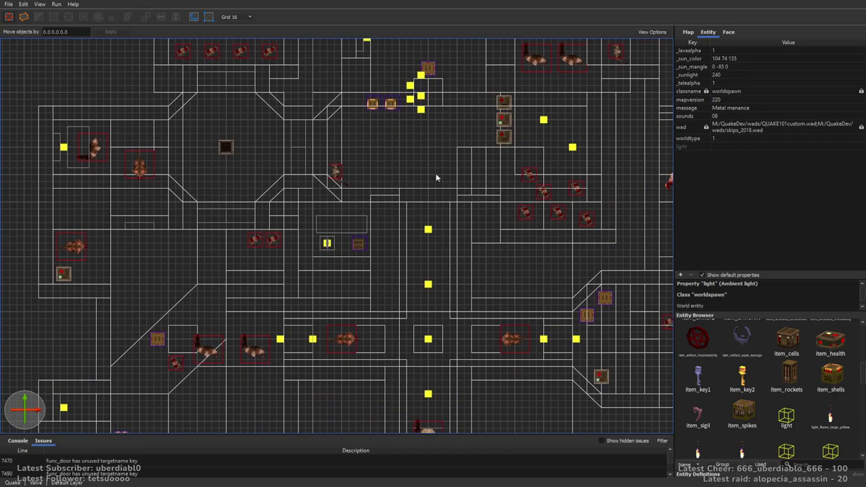
right_drag(476, 287, 420, 128)
right_drag(457, 184, 444, 78)
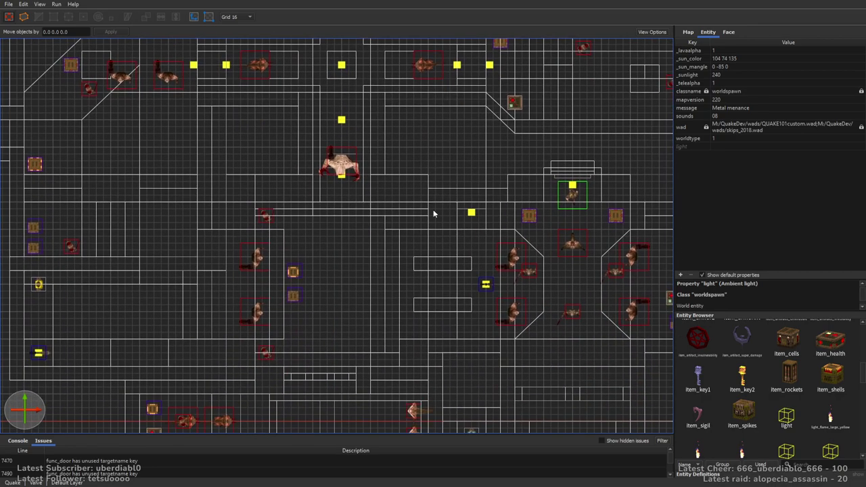
right_drag(472, 240, 492, 34)
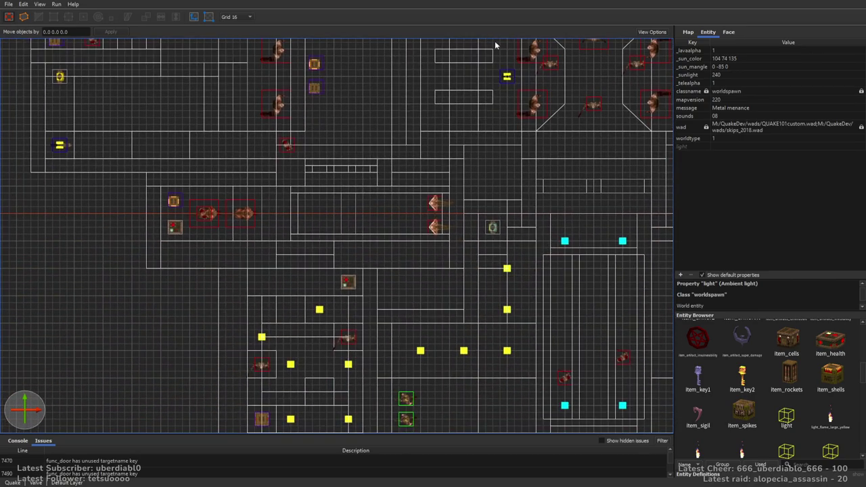
right_drag(523, 94, 532, 77)
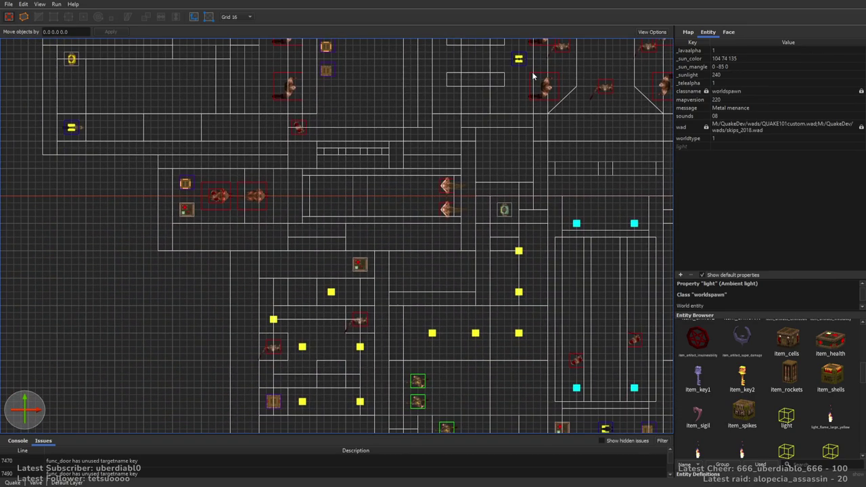
right_drag(533, 76, 439, 306)
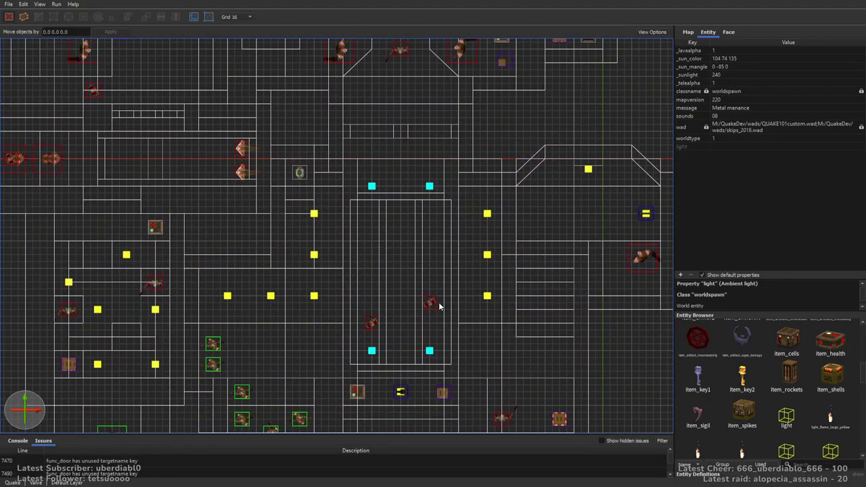
Step: Compare the level's layout across the 2D side views, and examine its outer shell from an angle in 3D
key(ctrl+space)
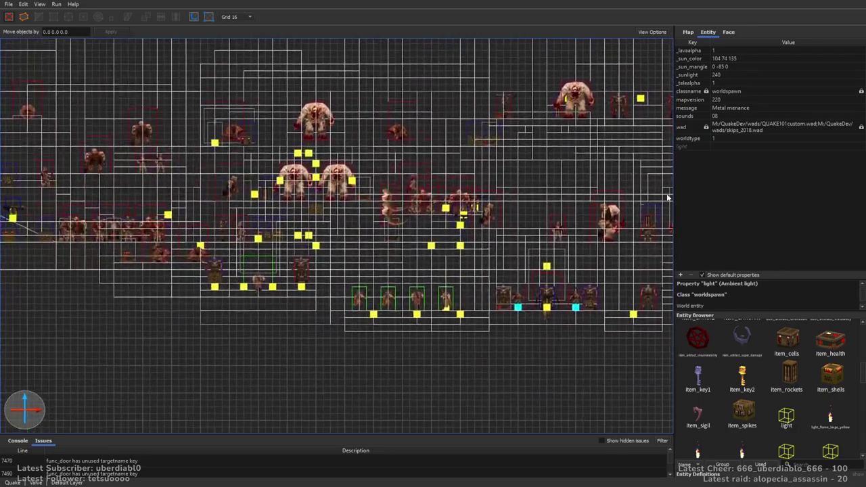
key(ctrl+space)
key(ctrl+space)
right_drag(542, 203, 288, 171)
key(ctrl+space)
key(ctrl+space)
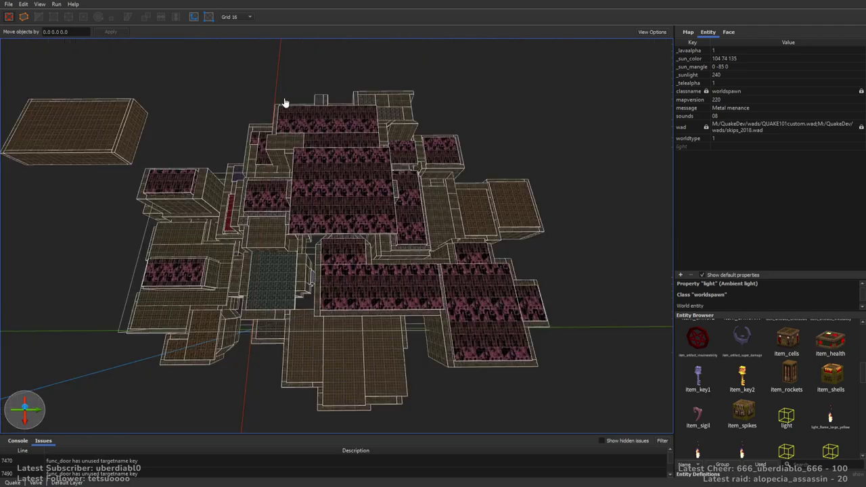
alt+right_drag(425, 209, 469, 199)
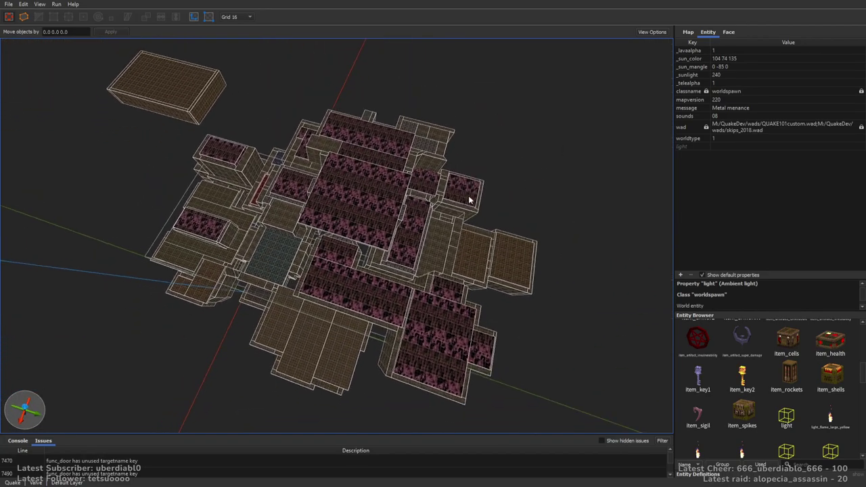